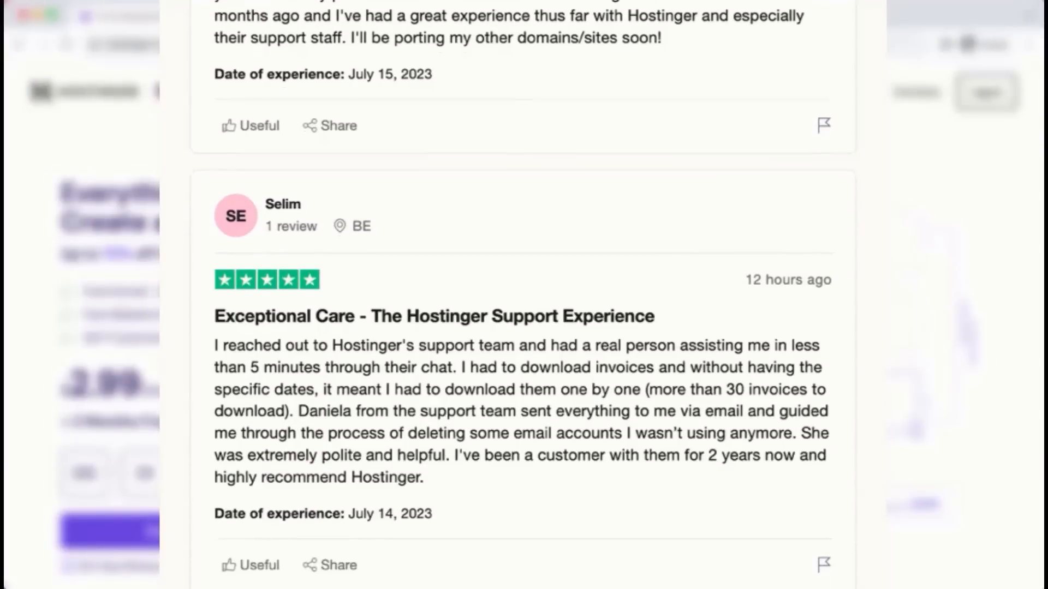
# - Open Hostinger's 'Choose your country' panel from the English language selector
pyautogui.click(190, 97)
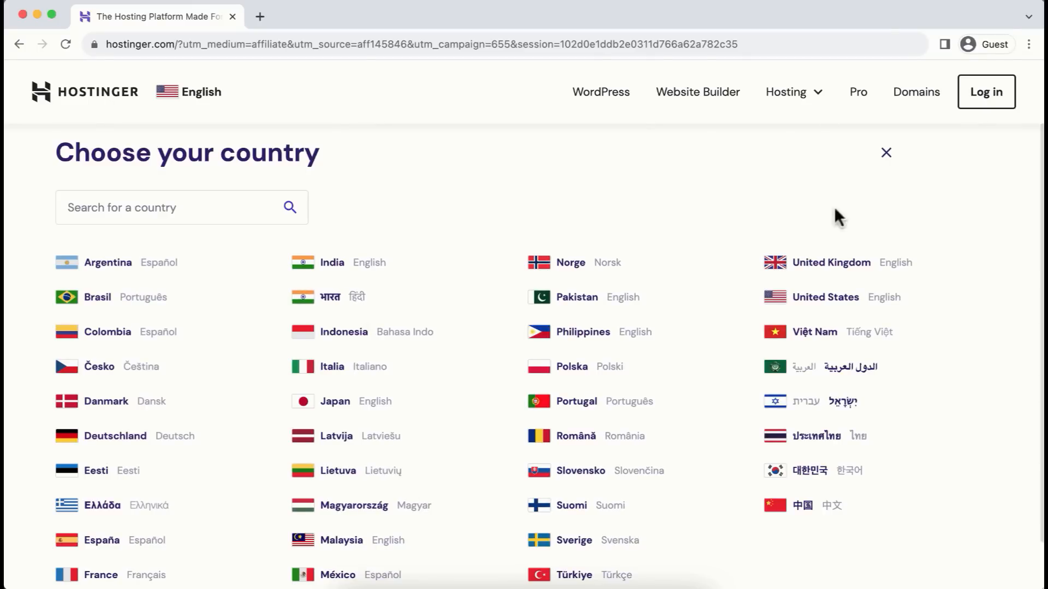
# - Dismiss the country panel and scroll down toward the ratings and hosting plans
pyautogui.click(888, 153)
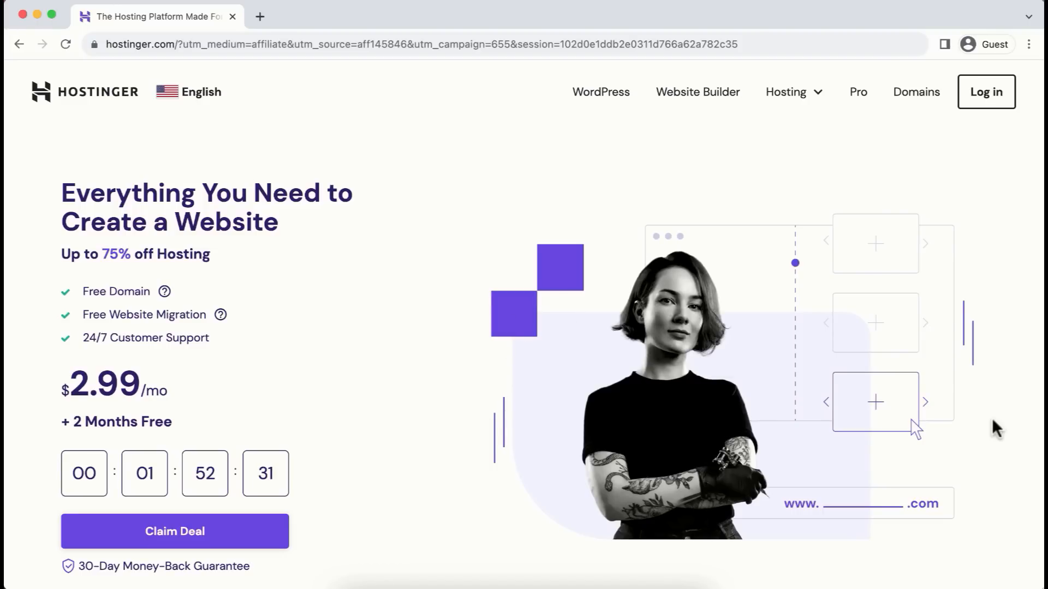
pyautogui.scroll(-7, 995, 428)
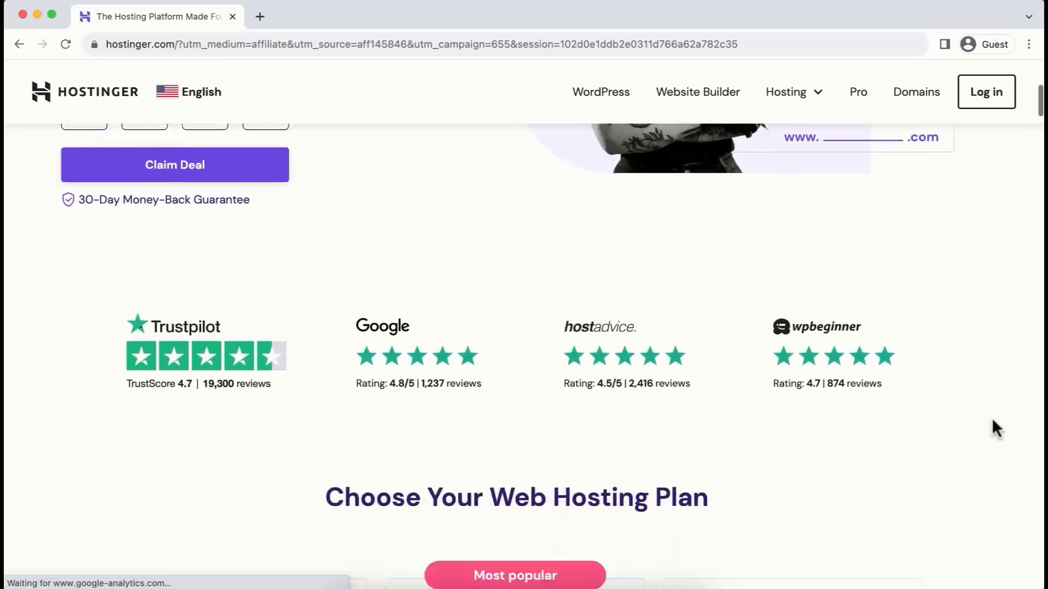
pyautogui.scroll(-8, 991, 428)
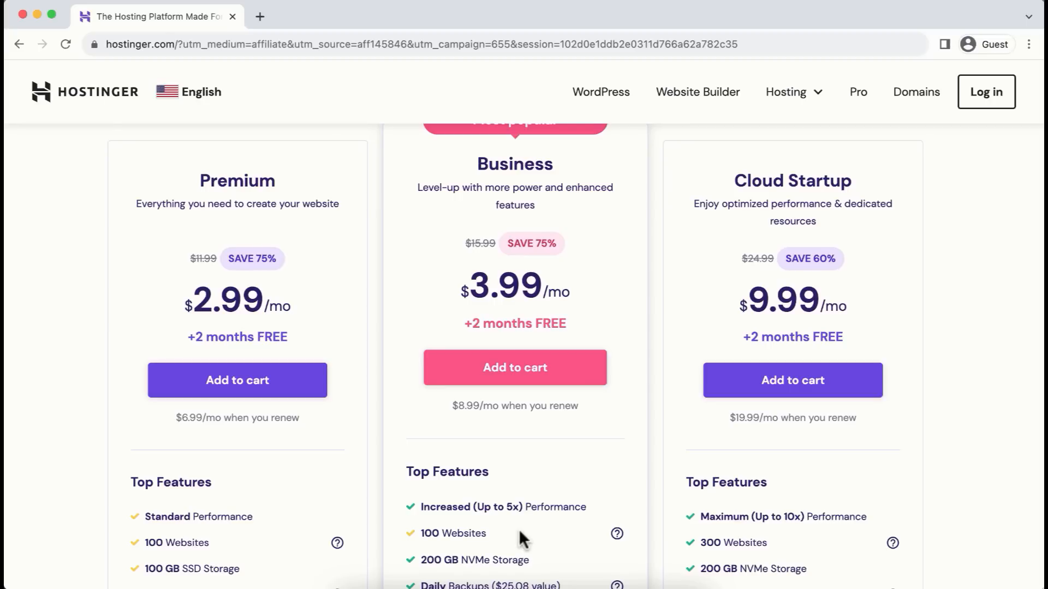
pyautogui.scroll(-2, 519, 529)
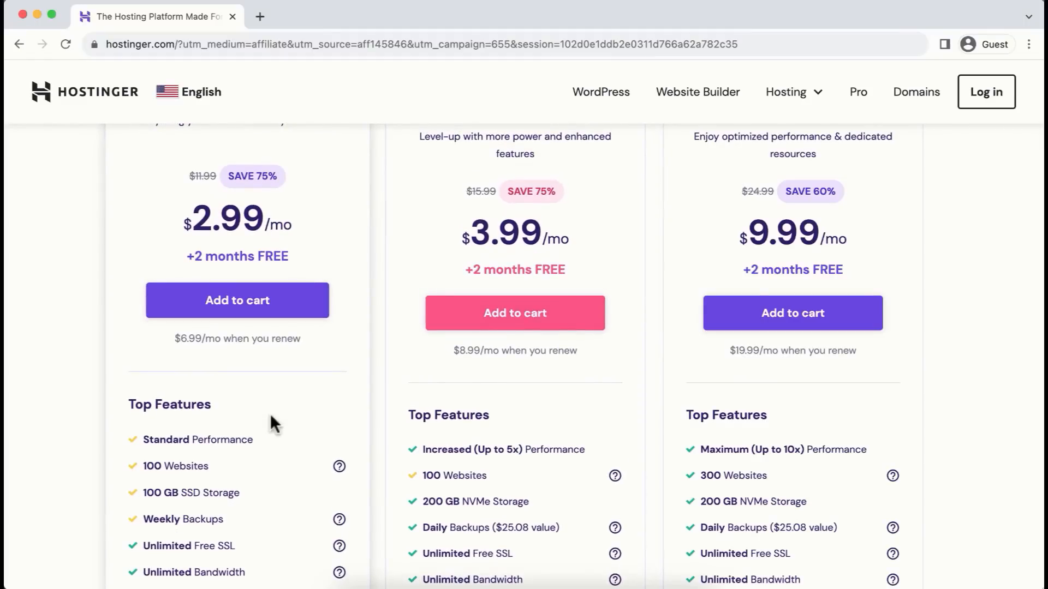
pyautogui.moveTo(143, 492); pyautogui.dragTo(243, 493)
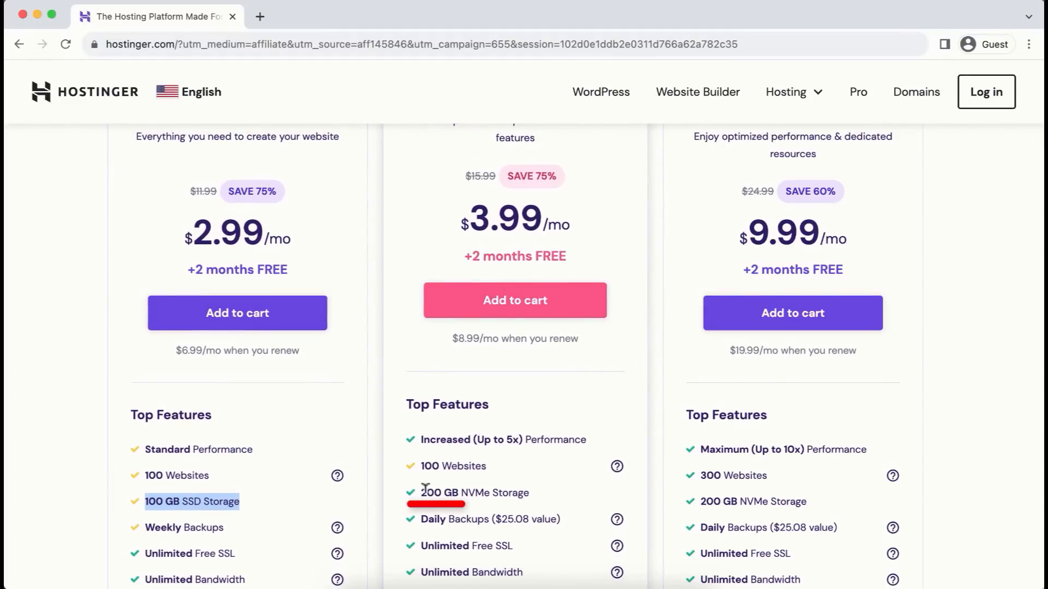
pyautogui.moveTo(420, 493); pyautogui.dragTo(533, 492)
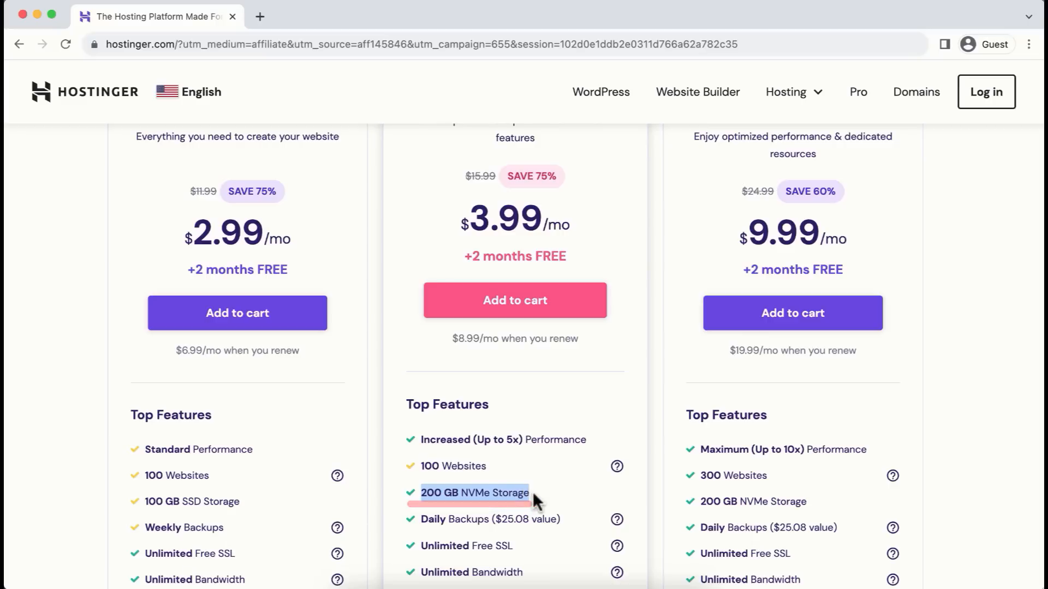
pyautogui.click(555, 487)
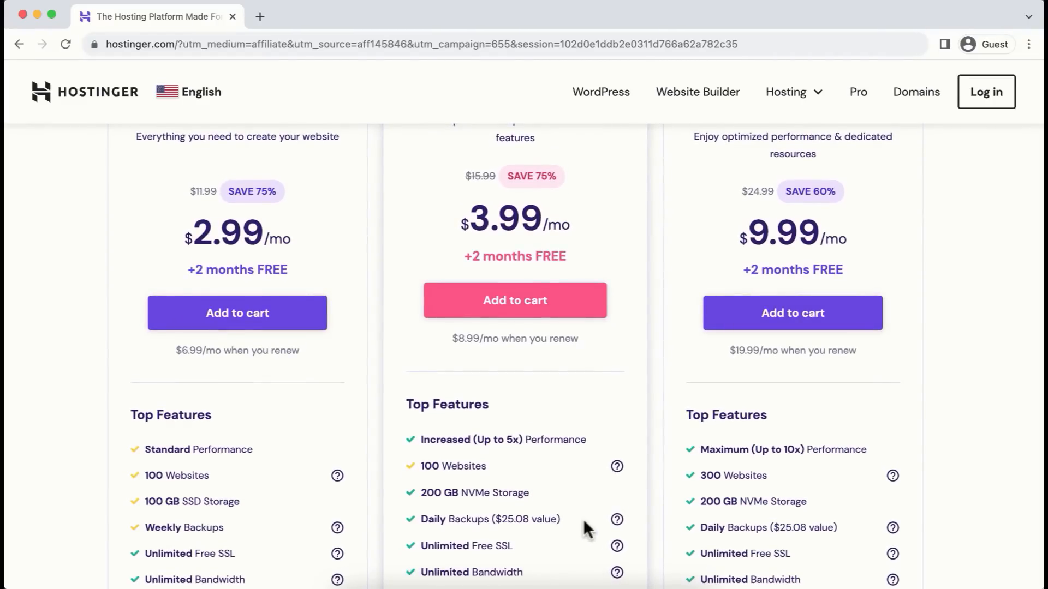
pyautogui.scroll(-5, 583, 519)
pyautogui.moveTo(421, 392); pyautogui.dragTo(520, 400)
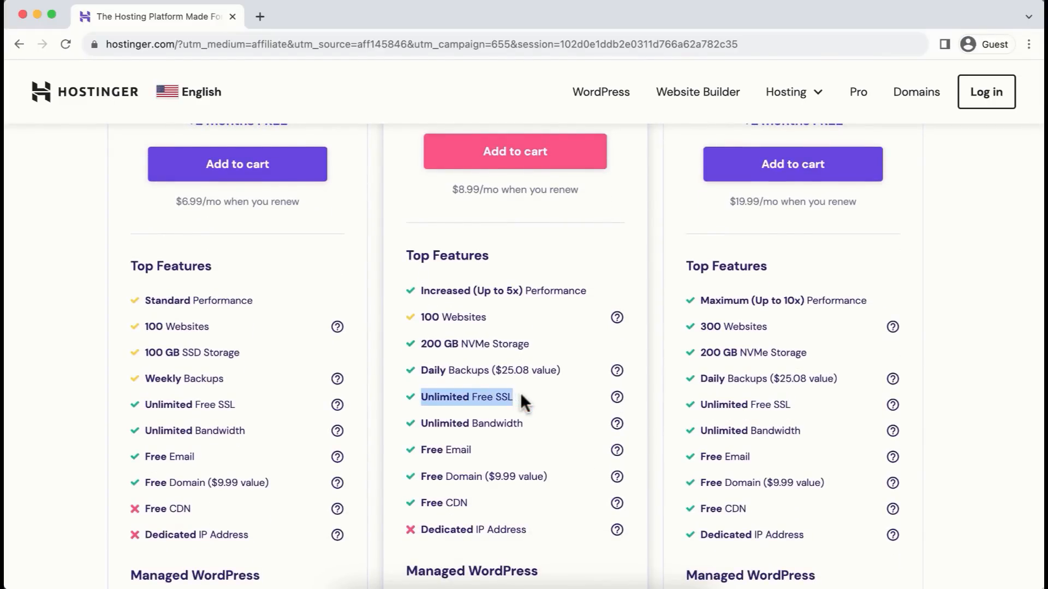
pyautogui.moveTo(421, 423); pyautogui.dragTo(526, 424)
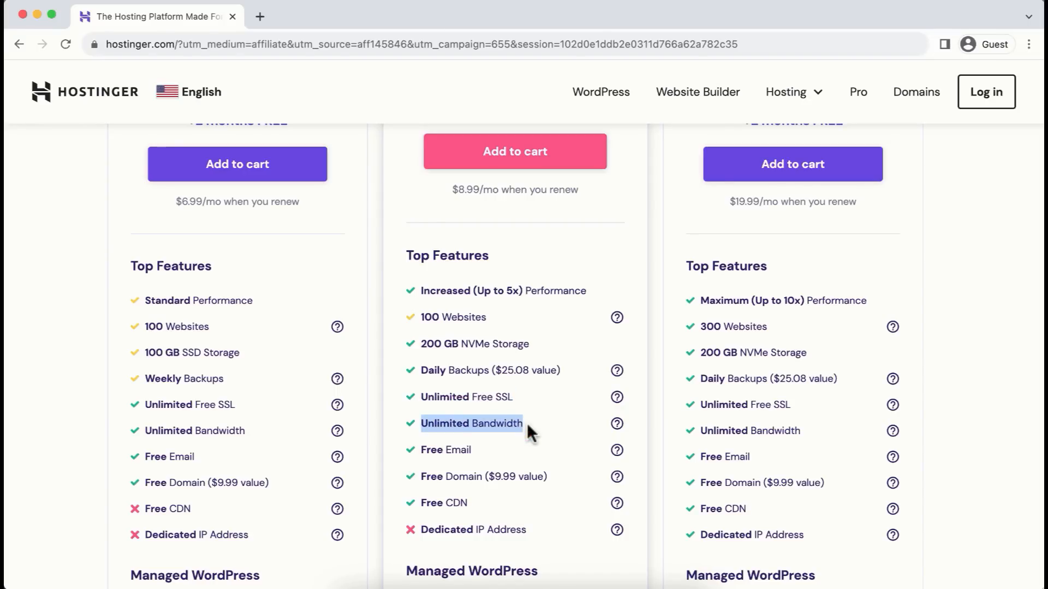
pyautogui.moveTo(421, 450); pyautogui.dragTo(480, 456)
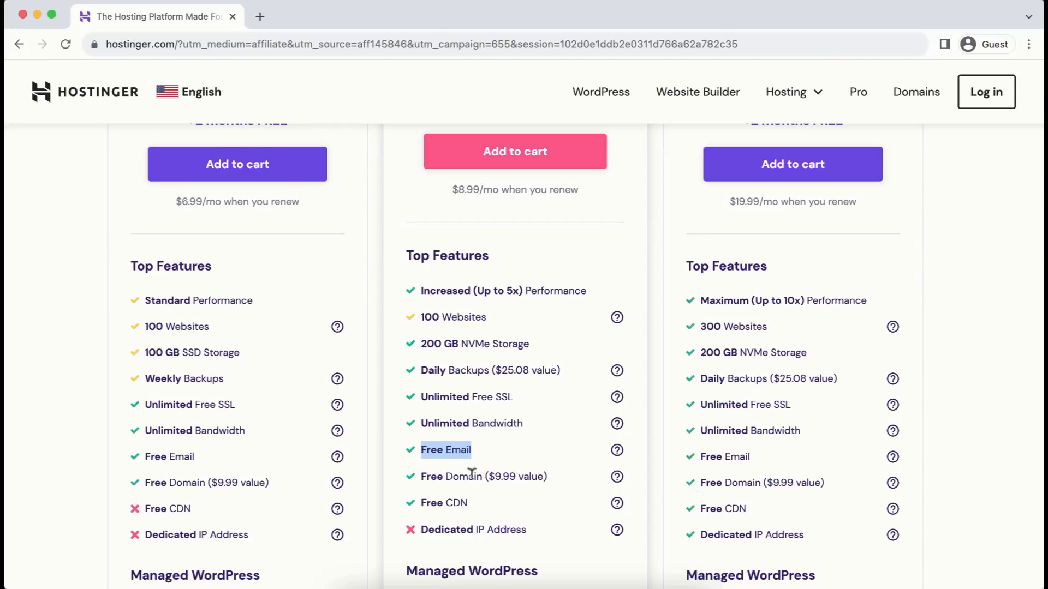
pyautogui.moveTo(422, 476); pyautogui.dragTo(484, 474)
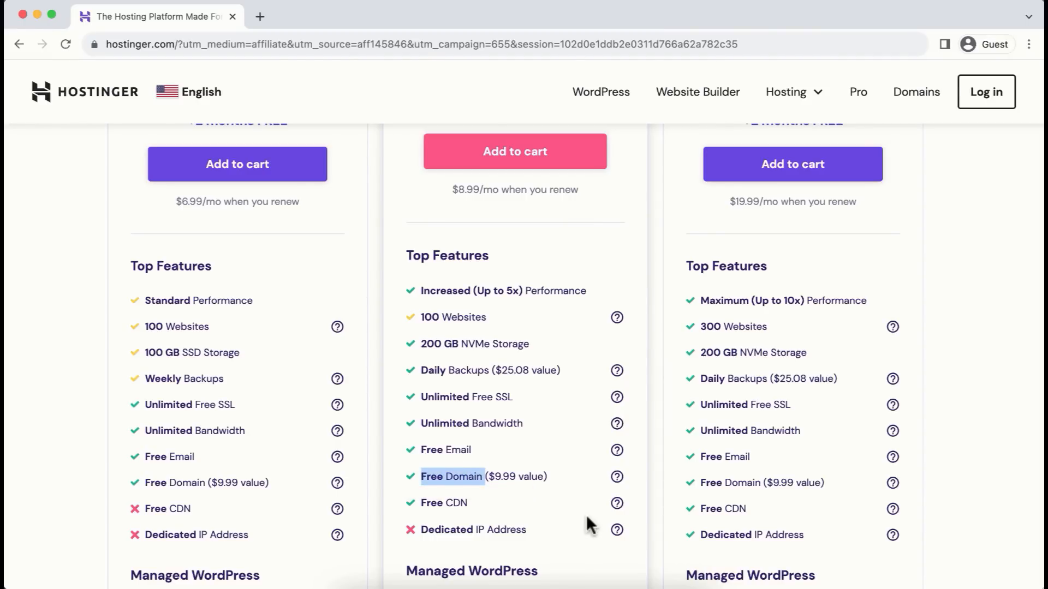
pyautogui.scroll(-7, 587, 524)
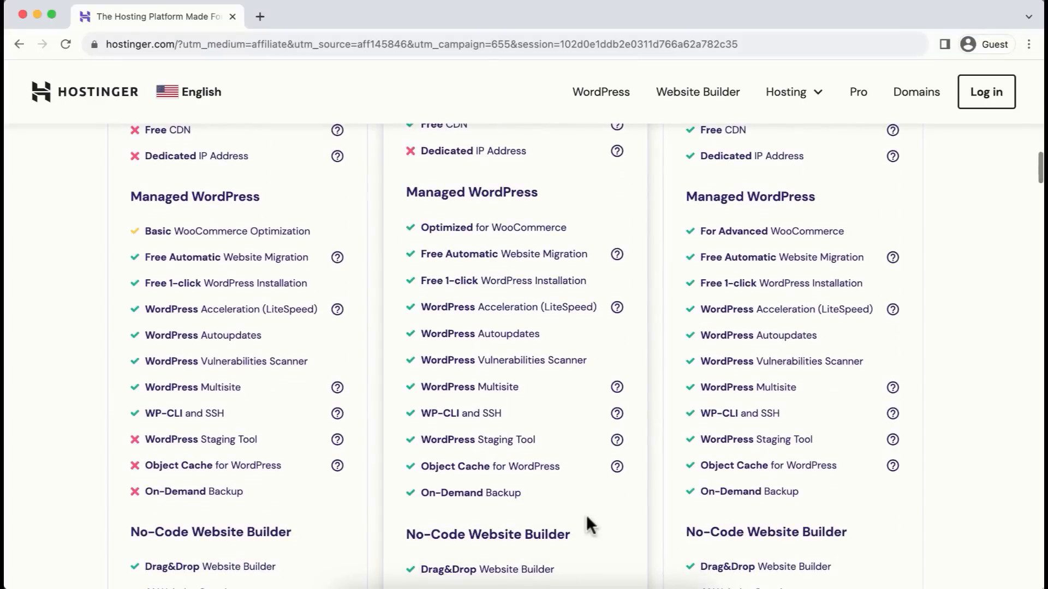
pyautogui.moveTo(420, 281); pyautogui.dragTo(587, 281)
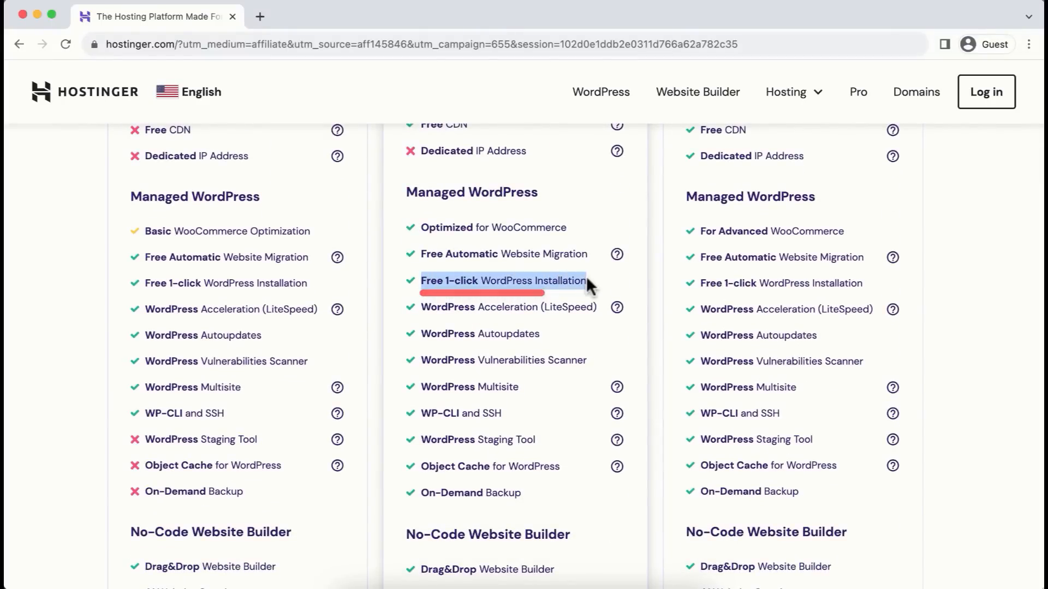
pyautogui.moveTo(420, 254); pyautogui.dragTo(586, 254)
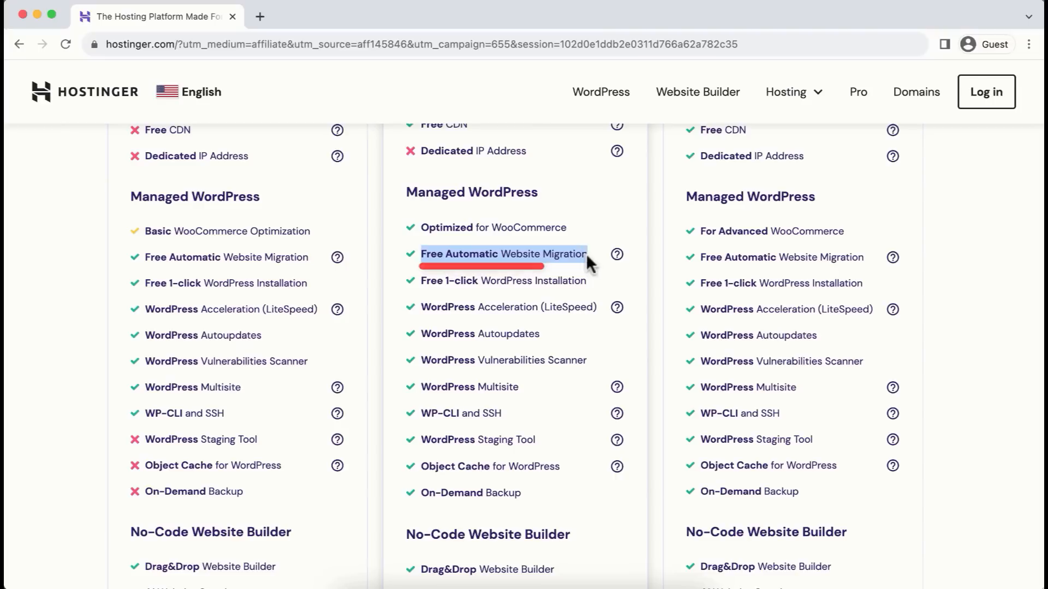
pyautogui.moveTo(623, 265)
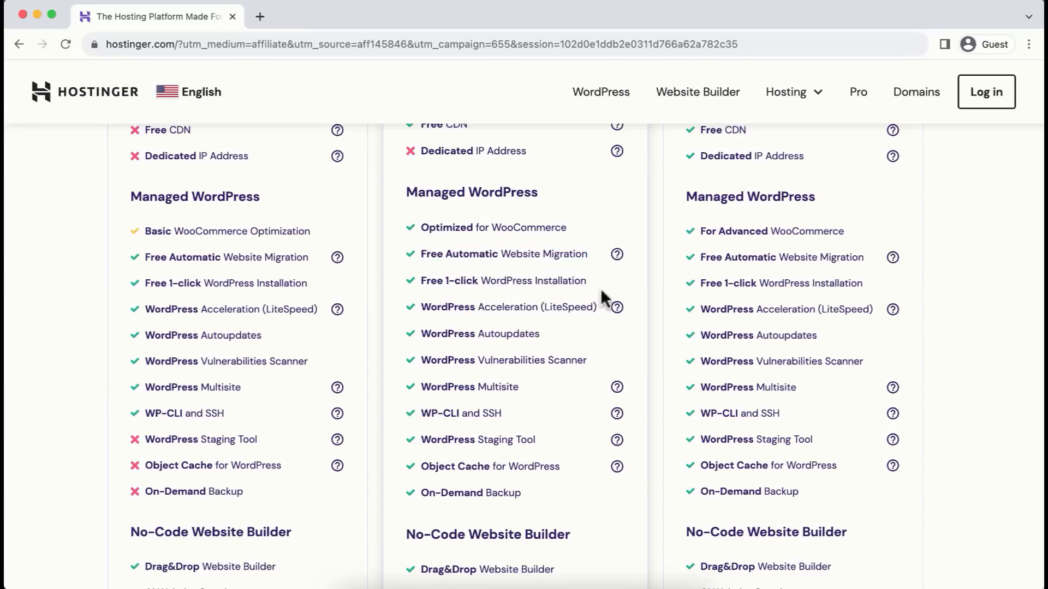
pyautogui.scroll(-12, 597, 436)
pyautogui.scroll(-2, 596, 443)
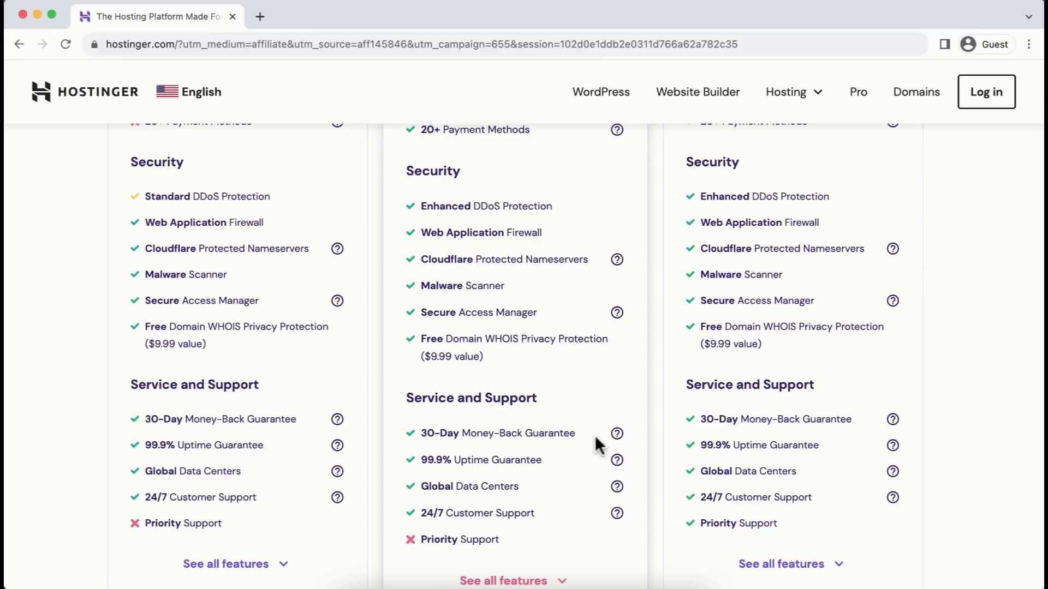
pyautogui.moveTo(420, 260); pyautogui.dragTo(595, 261)
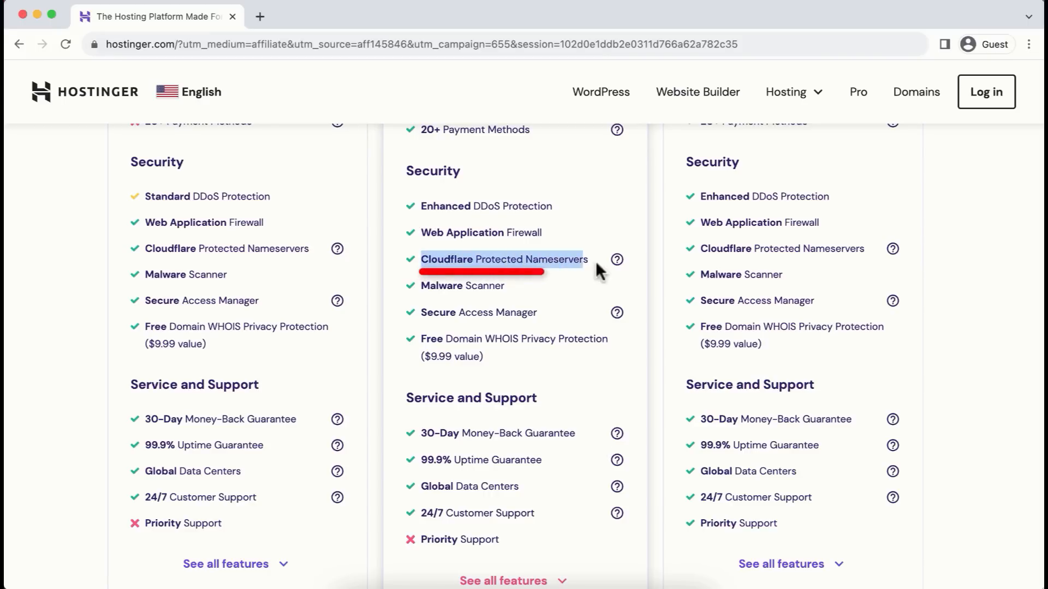
pyautogui.moveTo(420, 285); pyautogui.dragTo(513, 295)
pyautogui.moveTo(421, 206); pyautogui.dragTo(534, 383)
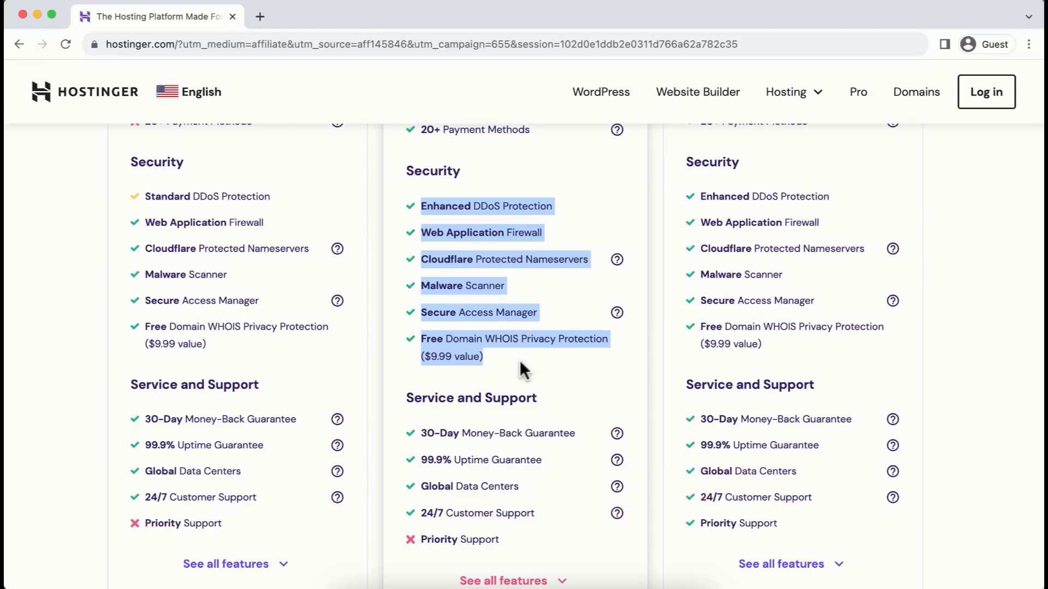
pyautogui.click(519, 363)
pyautogui.scroll(15, 519, 360)
pyautogui.scroll(10, 519, 360)
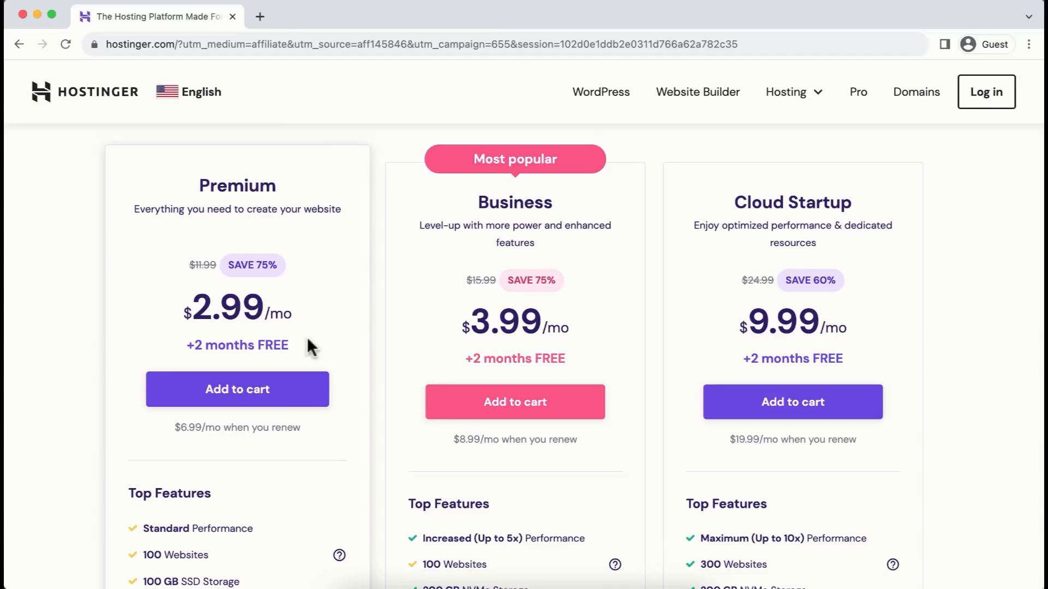
pyautogui.click(257, 398)
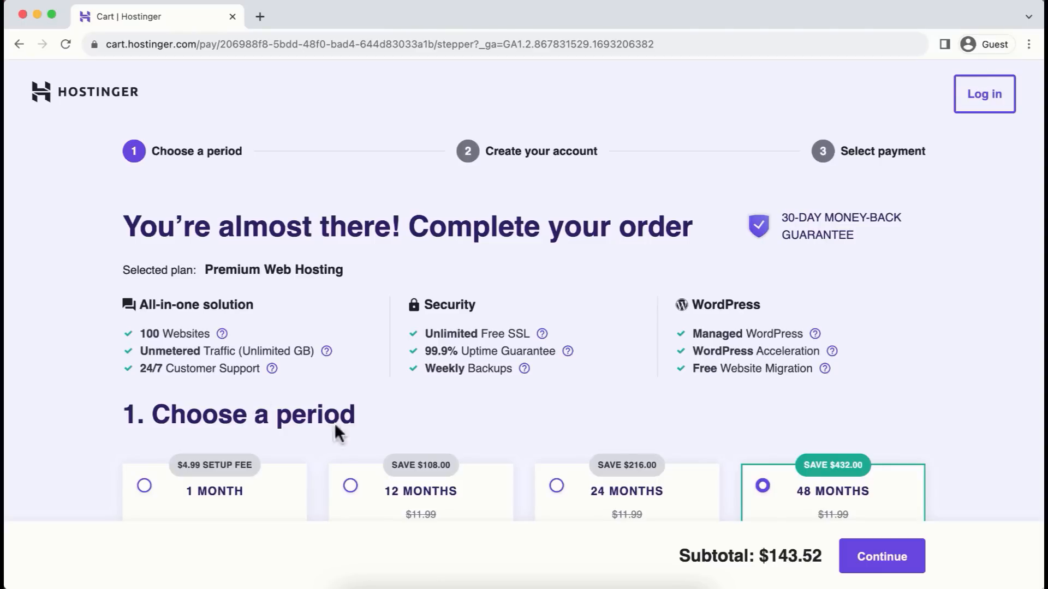
# - Switch the Premium plan to the 12-month period at $35.88 and continue to account creation
pyautogui.scroll(-5, 532, 442)
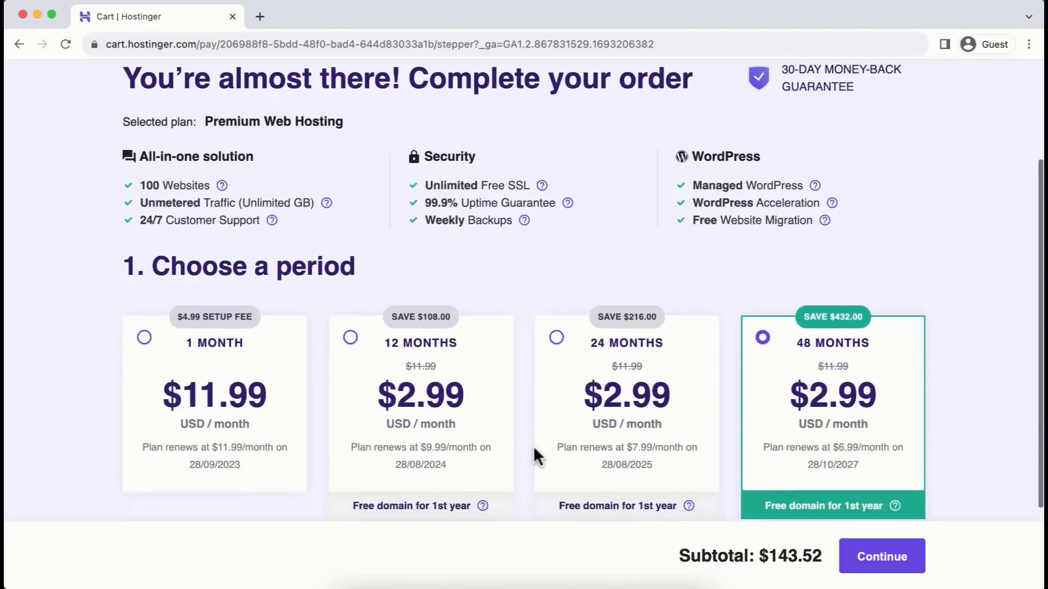
pyautogui.scroll(1, 532, 457)
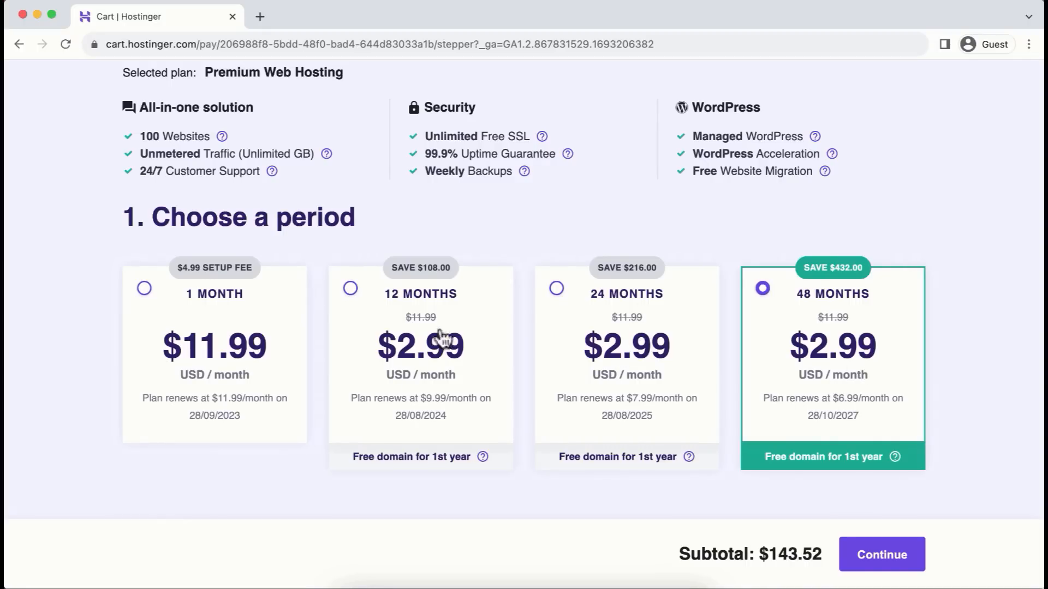
pyautogui.click(368, 318)
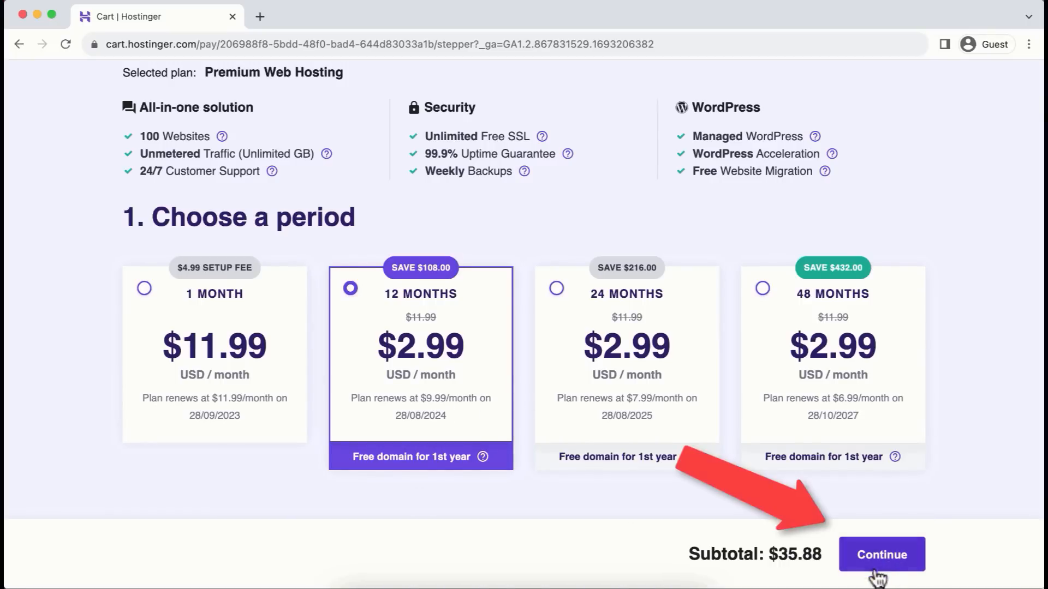
pyautogui.click(882, 555)
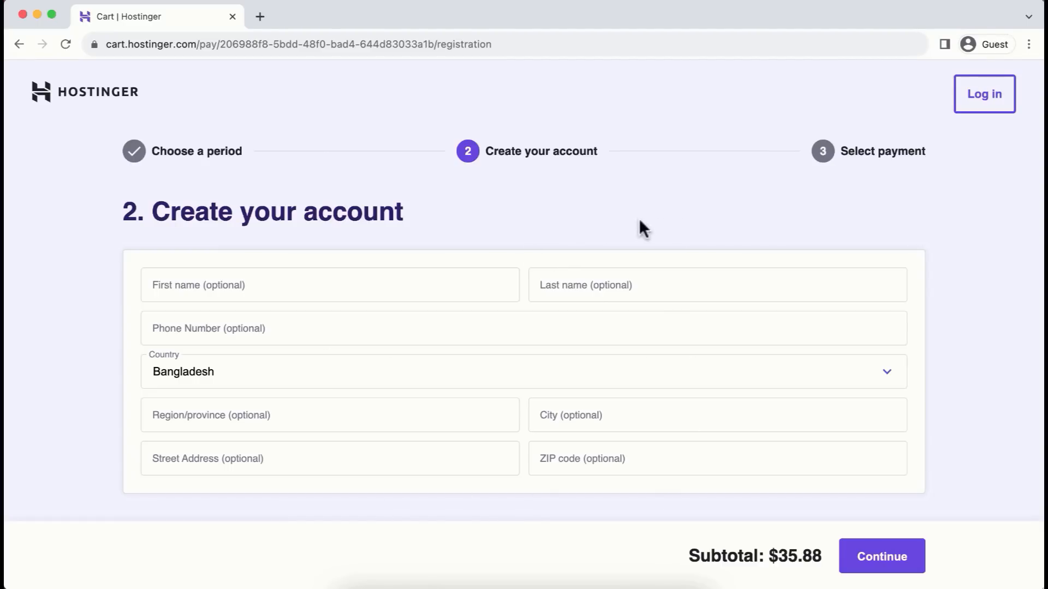
# - Enter the account e-mail address and continue to the Select payment step
pyautogui.scroll(-4, 725, 398)
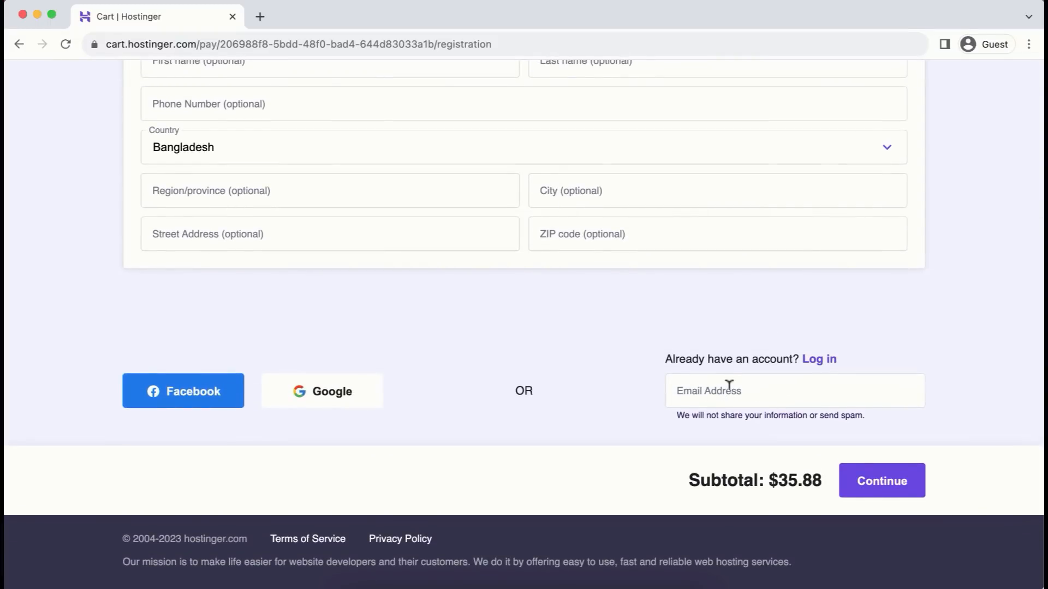
pyautogui.click(725, 387)
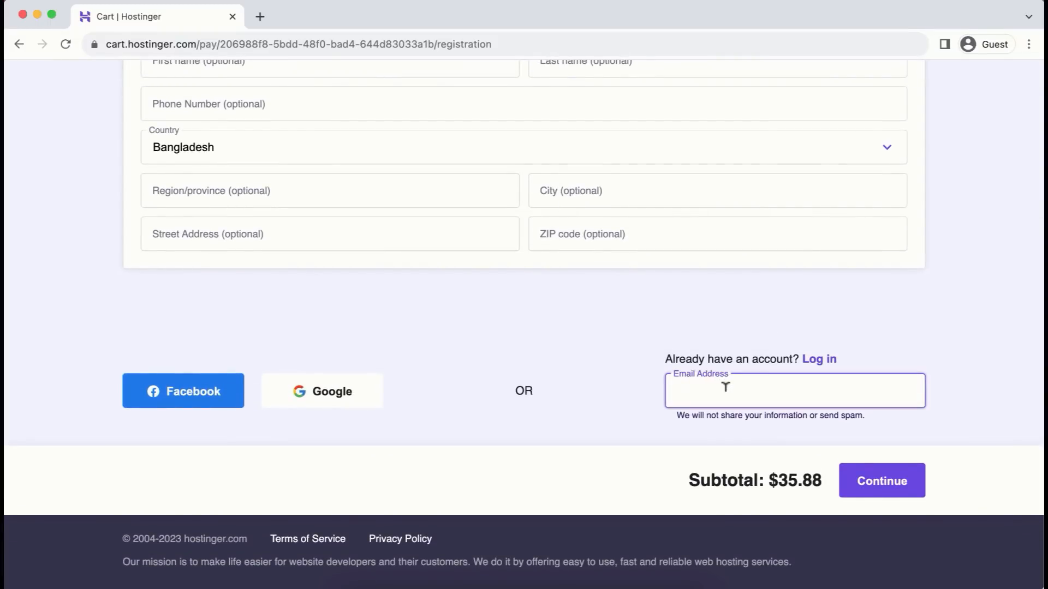
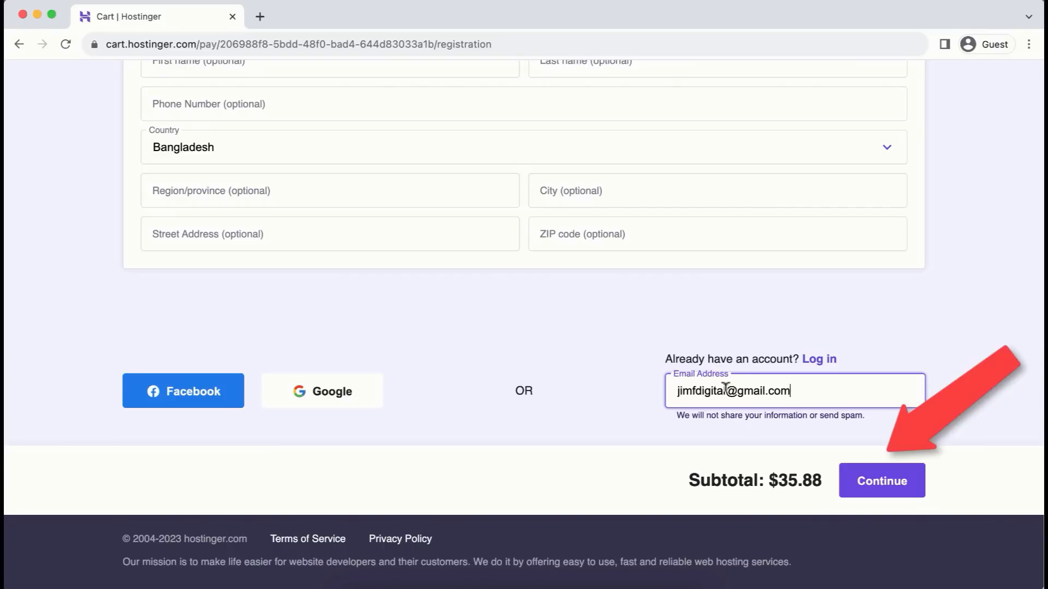
pyautogui.click(888, 483)
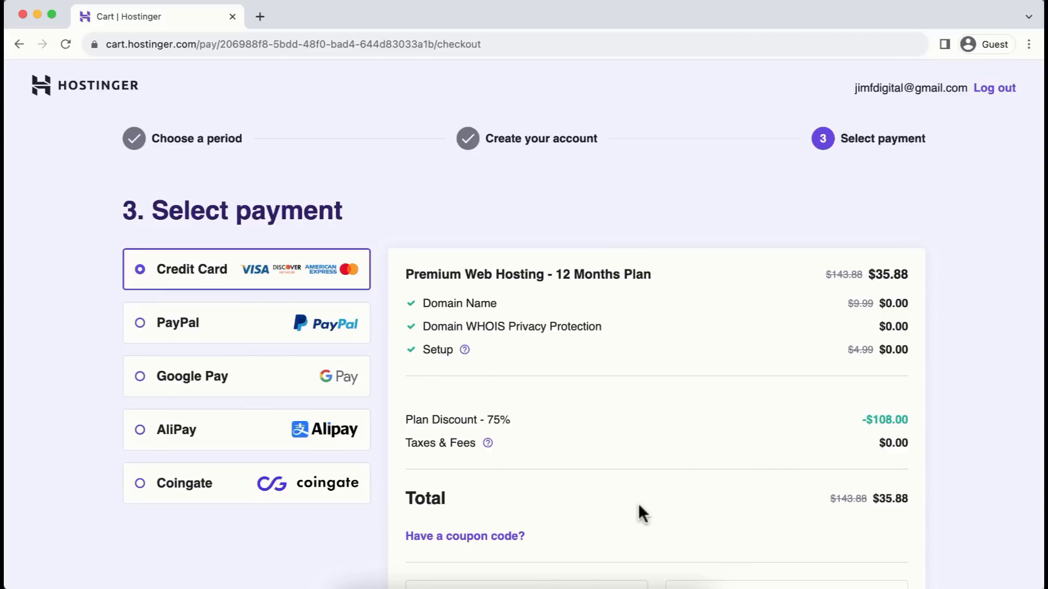
# - Apply coupon JFD10, highlighting the 78% plan discount and the $32.29 total
pyautogui.scroll(-3, 639, 505)
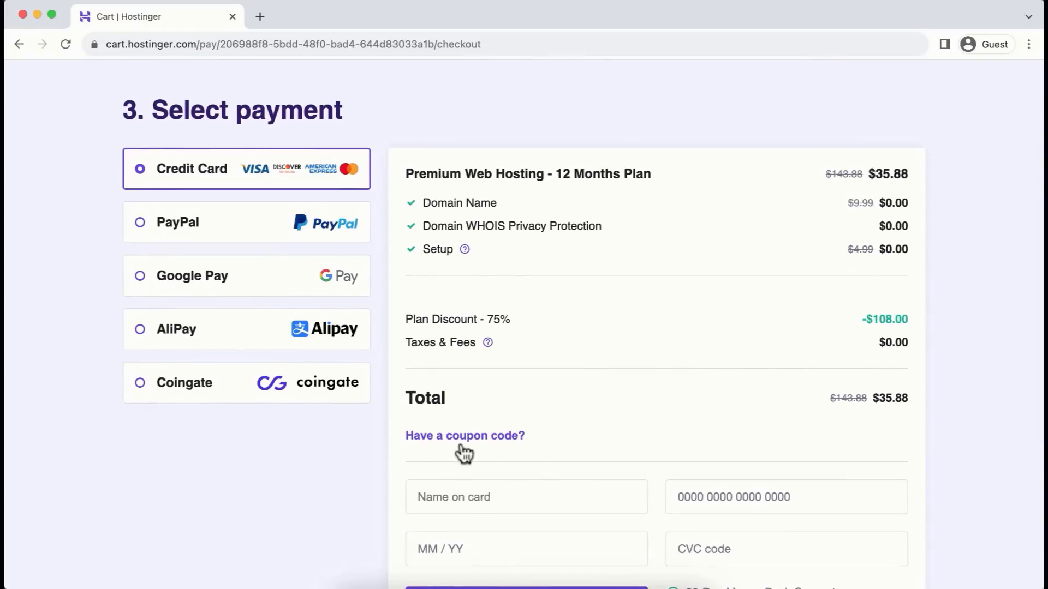
pyautogui.click(484, 438)
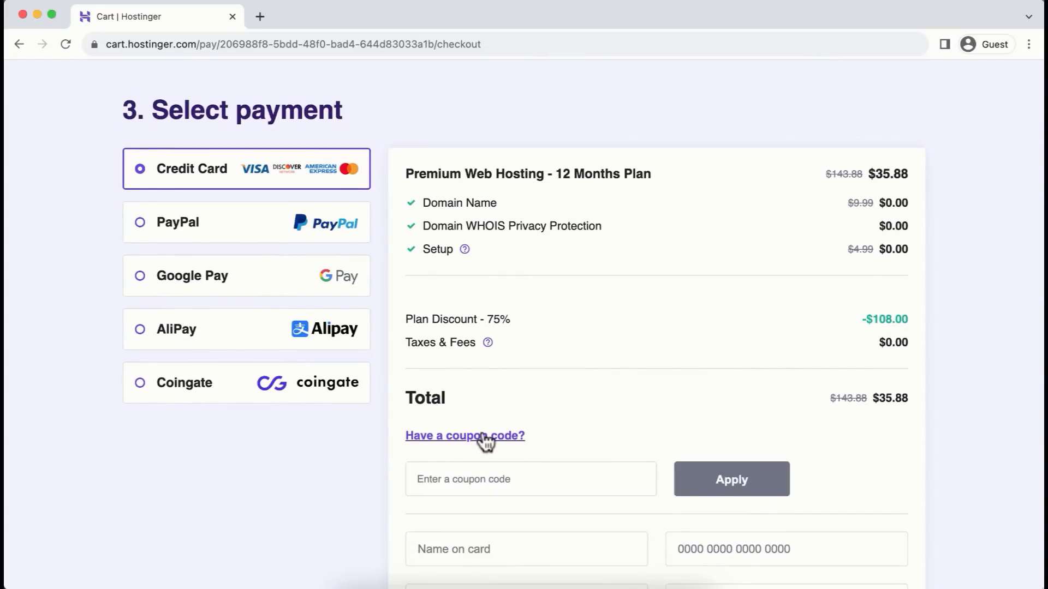
pyautogui.click(485, 475)
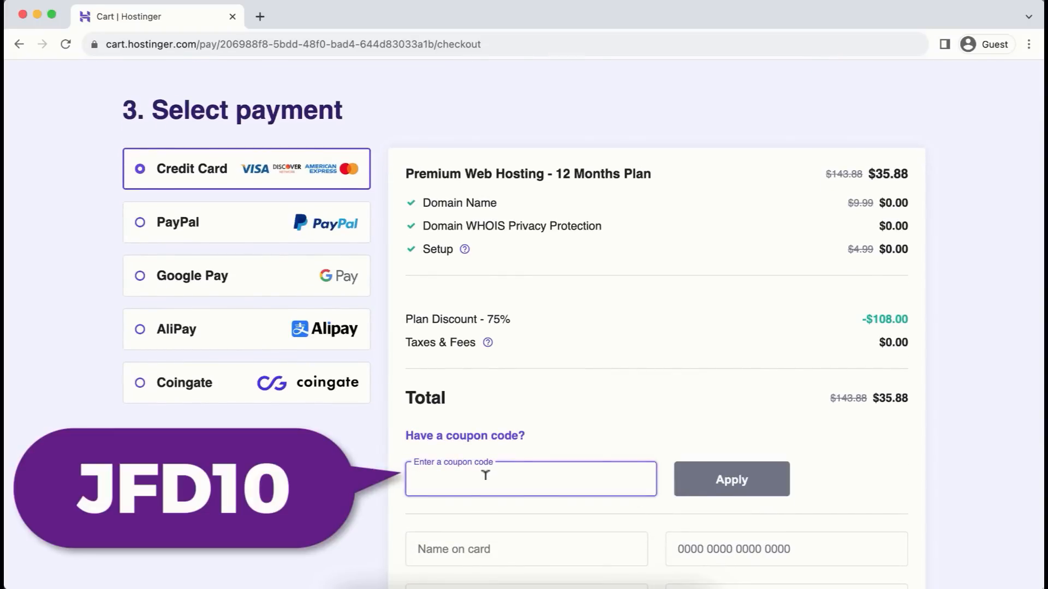
pyautogui.write('JFD10')
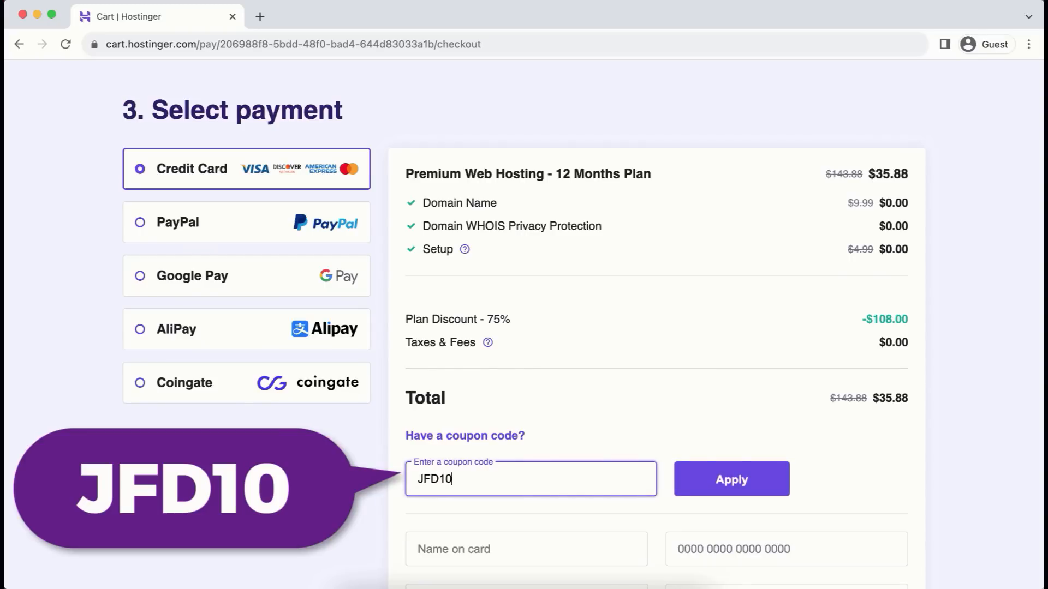
pyautogui.click(733, 478)
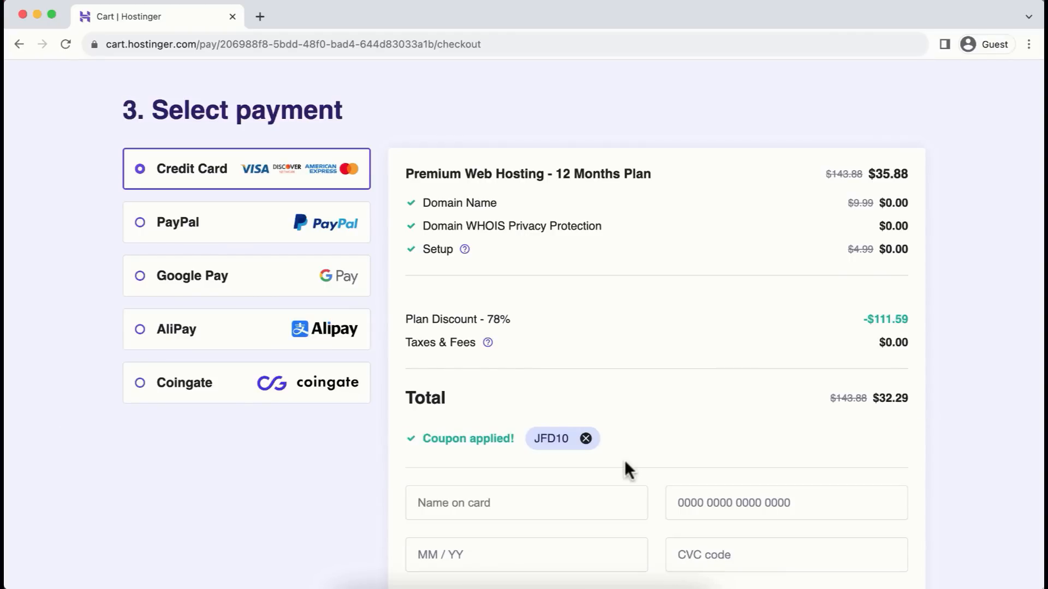
pyautogui.moveTo(406, 316); pyautogui.dragTo(512, 331)
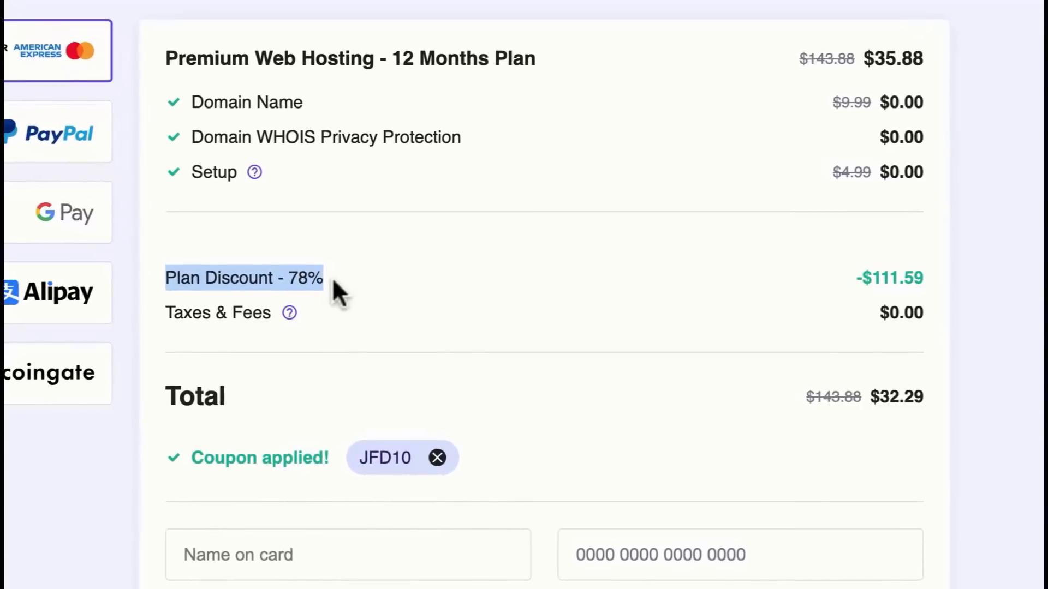
pyautogui.click(916, 452)
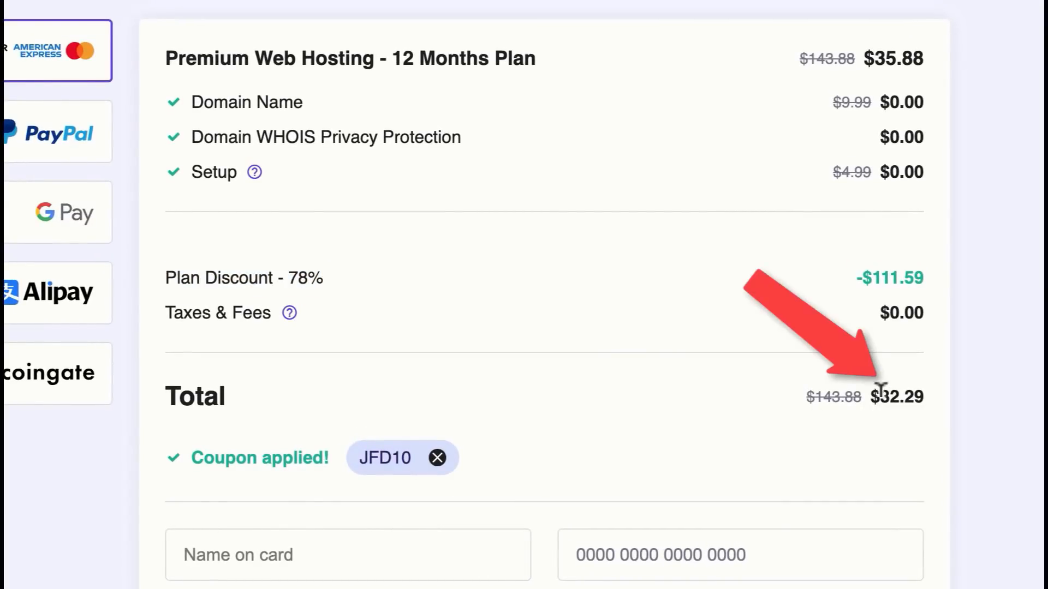
pyautogui.moveTo(880, 391); pyautogui.dragTo(935, 409)
pyautogui.click(739, 426)
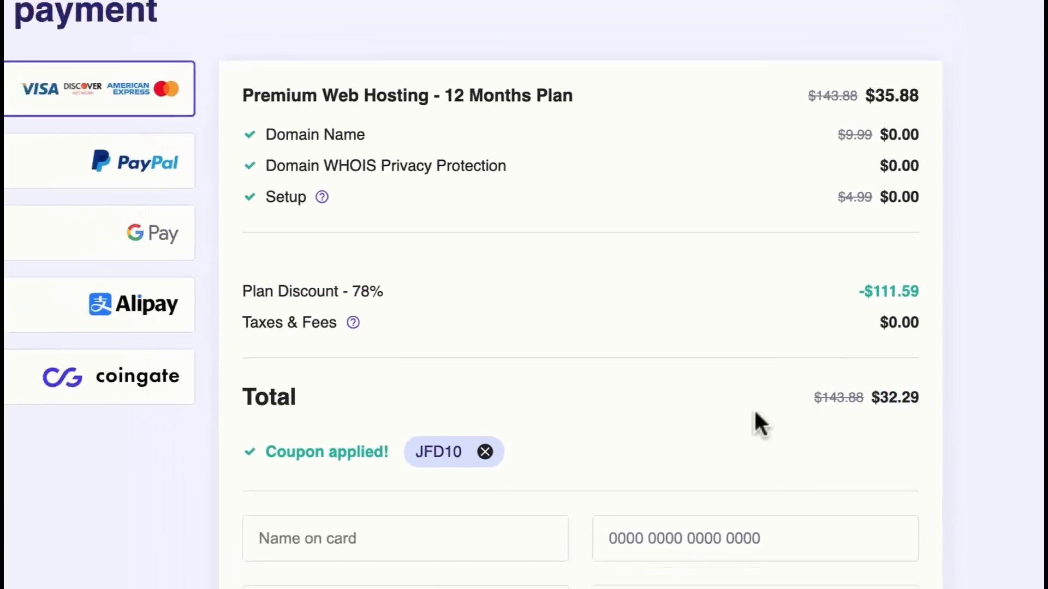
# - Fill in the card payment details and submit the $32.29 secure payment
pyautogui.scroll(-1, 755, 412)
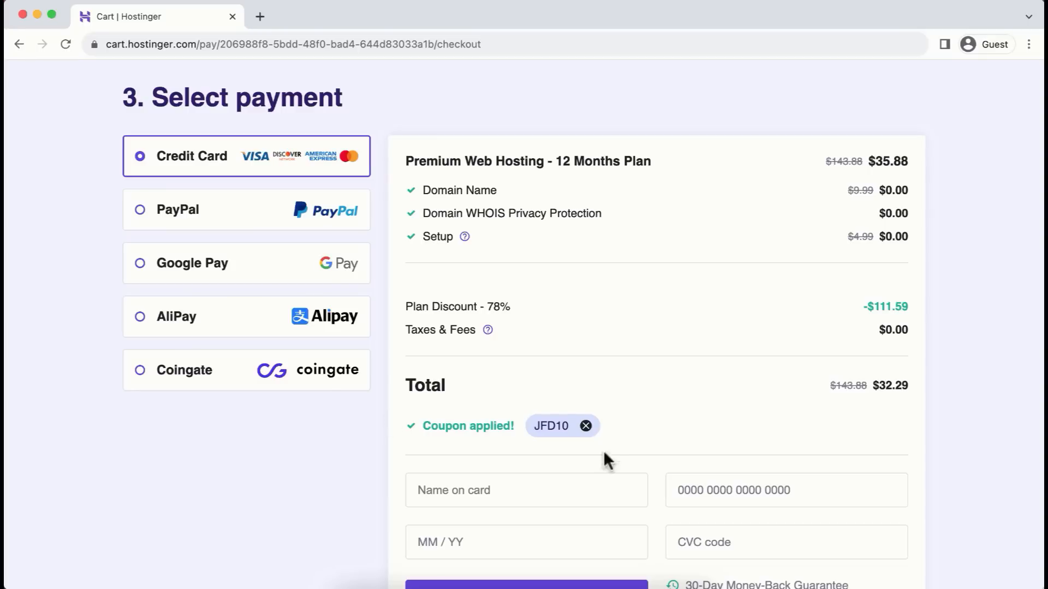
pyautogui.scroll(-3, 663, 500)
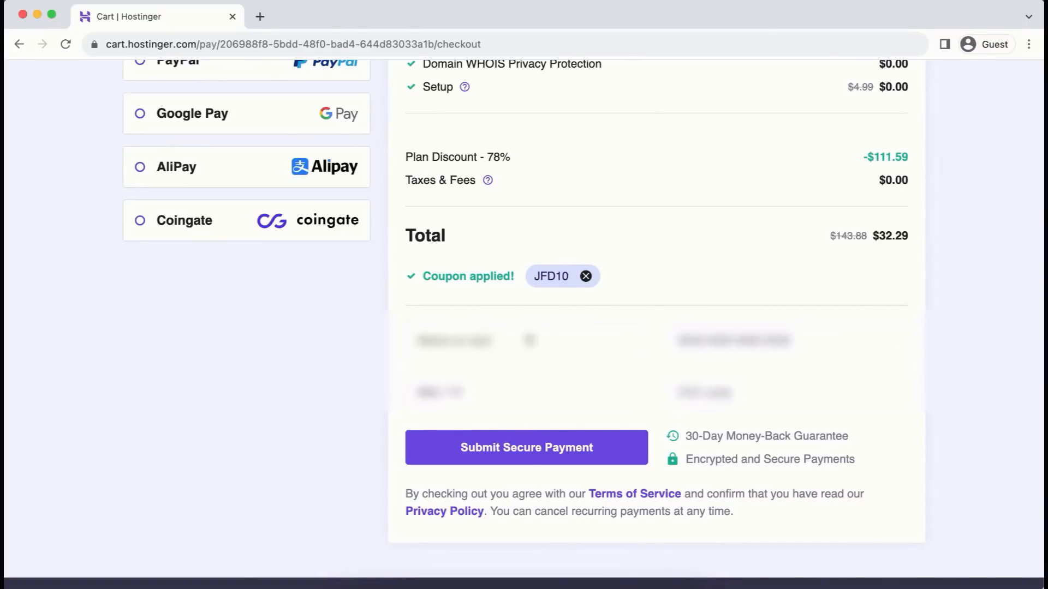
pyautogui.click(714, 339)
pyautogui.click(510, 339)
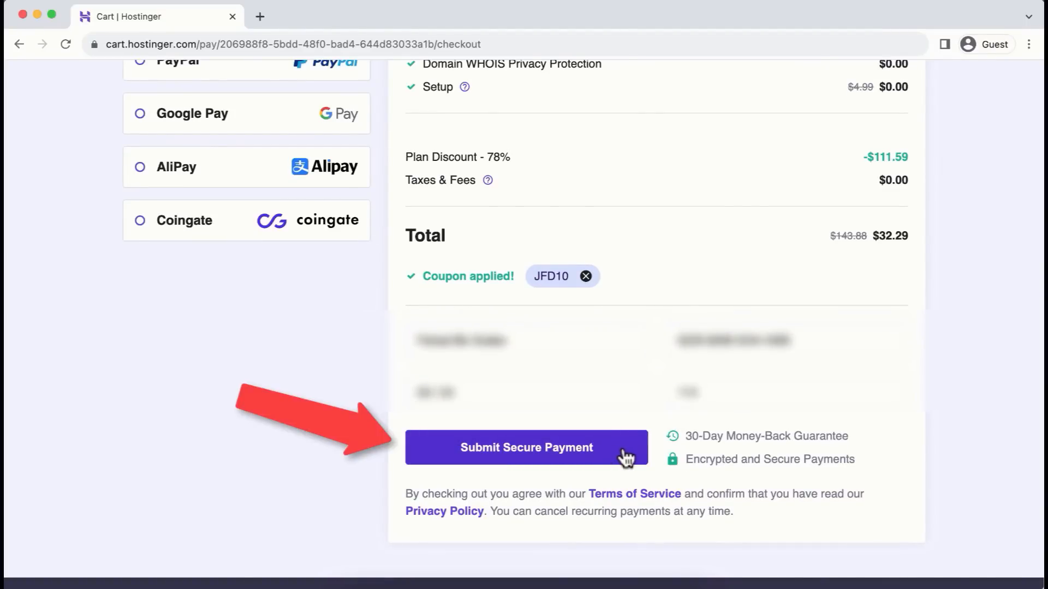
pyautogui.click(623, 450)
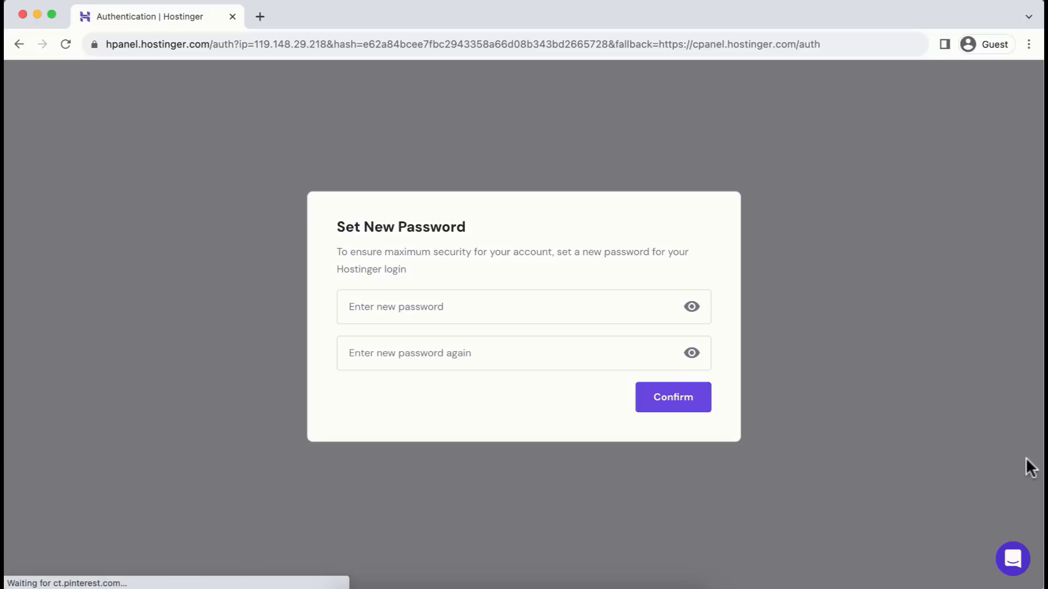
# - Paste the new account password into both Set New Password fields and confirm it
pyautogui.click(502, 296)
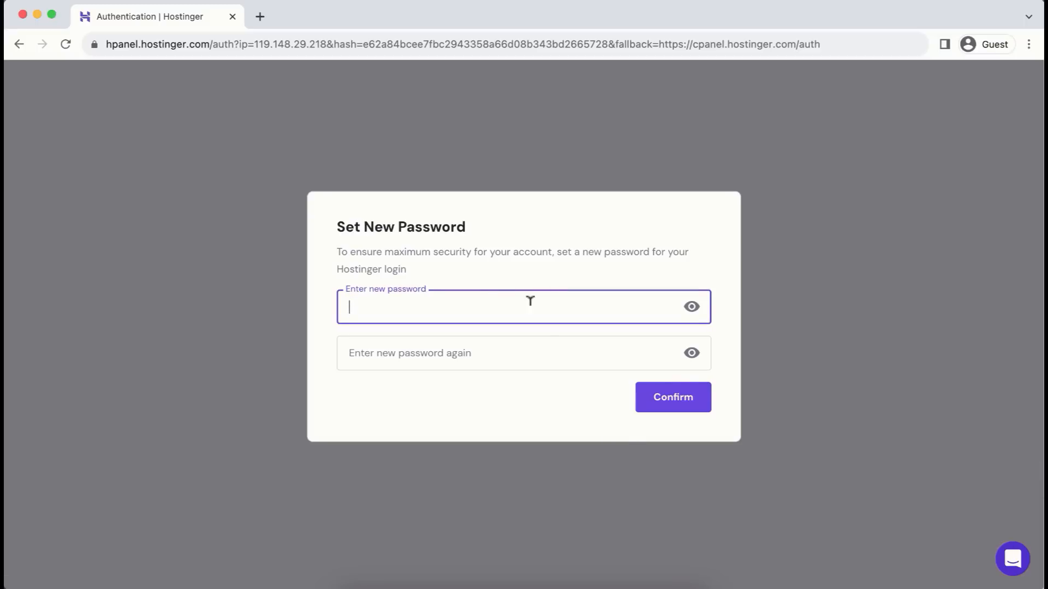
pyautogui.press('super+v')
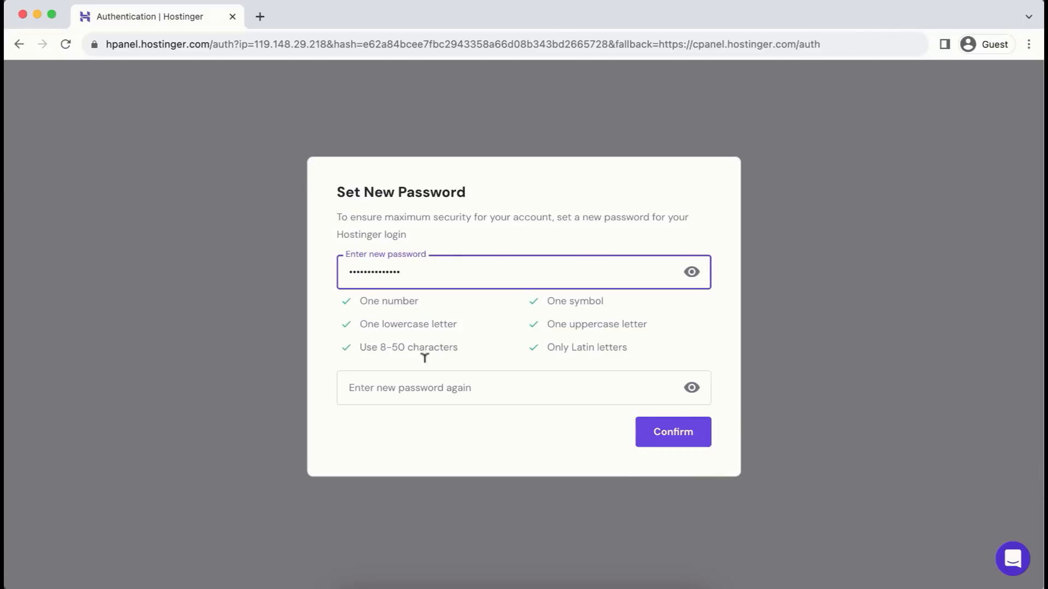
pyautogui.click(419, 382)
pyautogui.press('super+v')
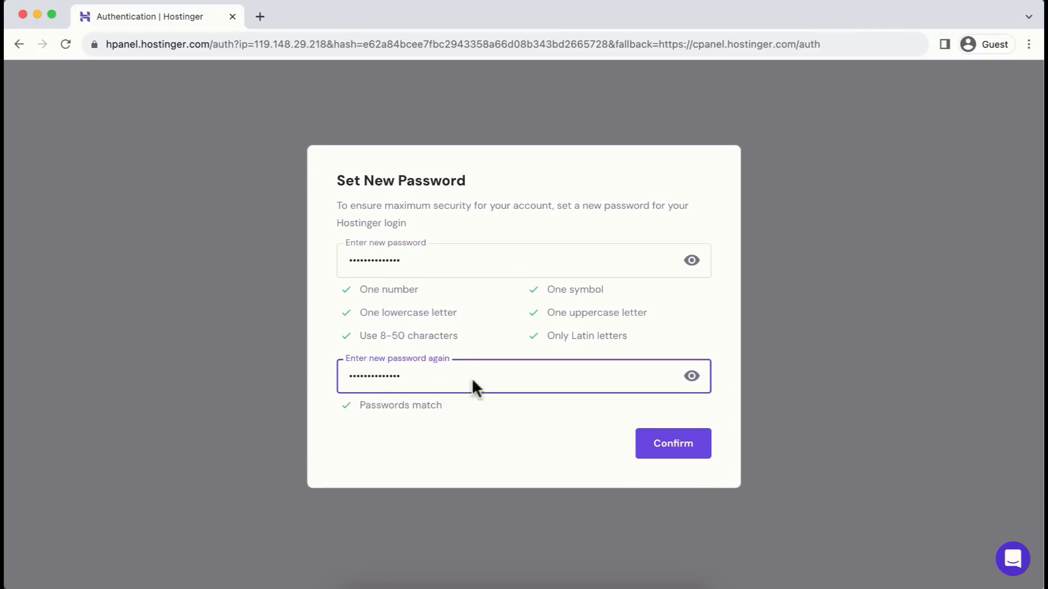
pyautogui.click(681, 448)
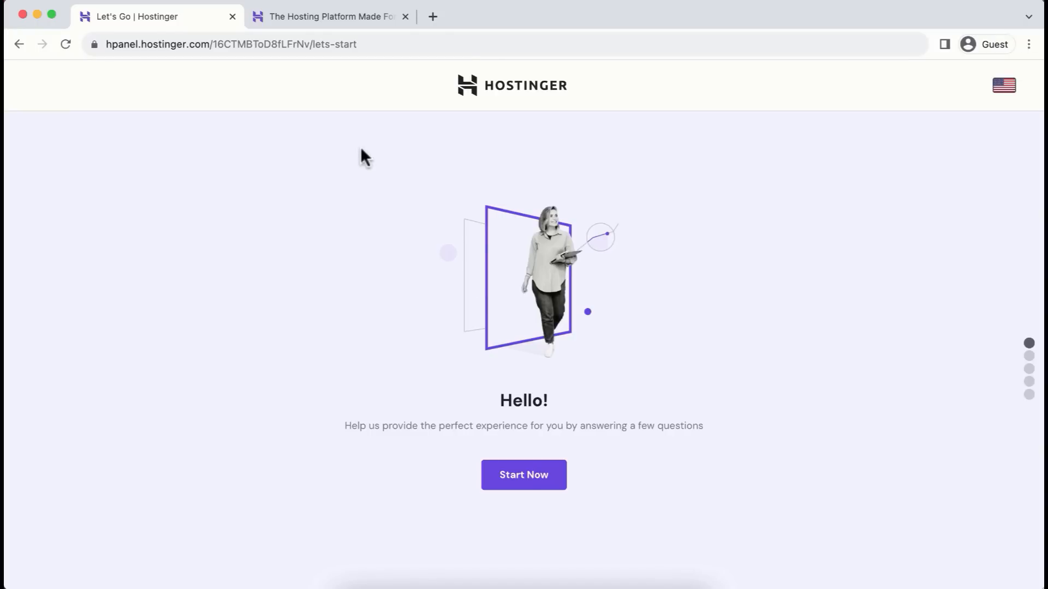
# - Log in to Hostinger from the hostinger.com homepage tab to reach hPanel Home
pyautogui.click(315, 18)
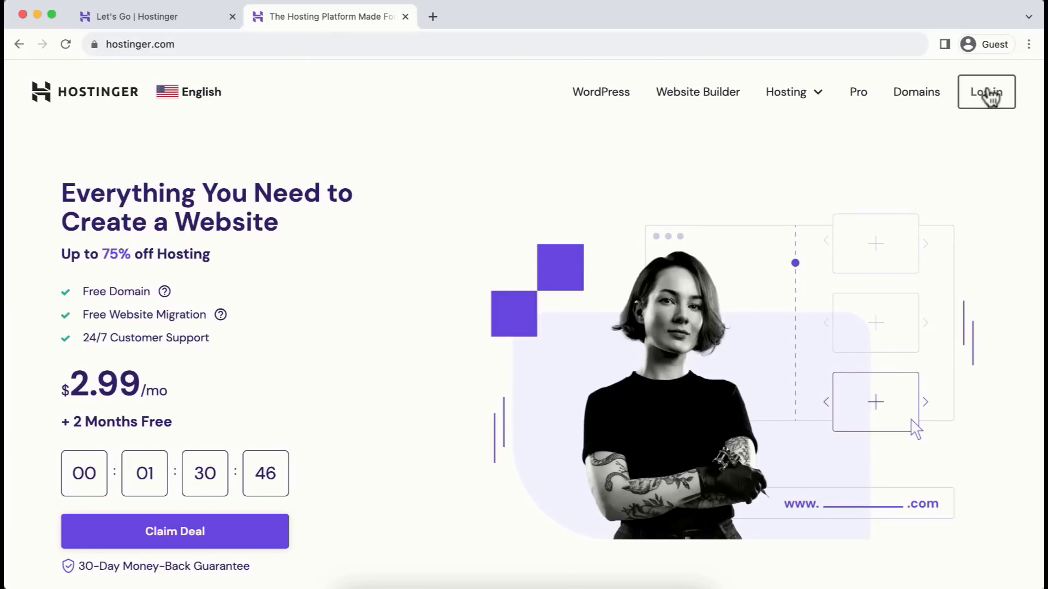
pyautogui.click(988, 94)
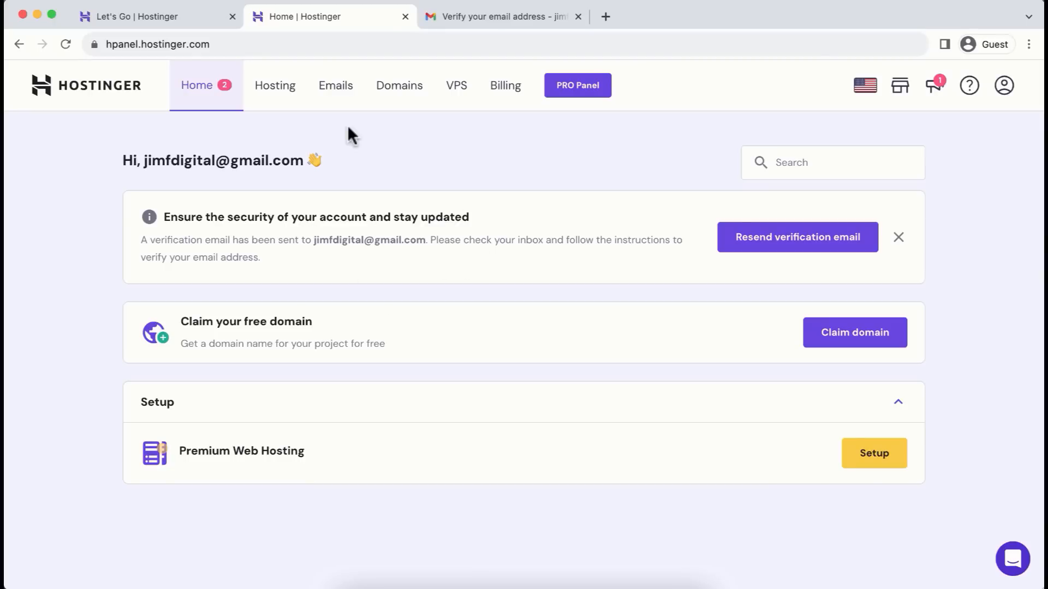
# - Confirm the Hostinger 'Verify your email address' message from the Gmail tab
pyautogui.click(496, 16)
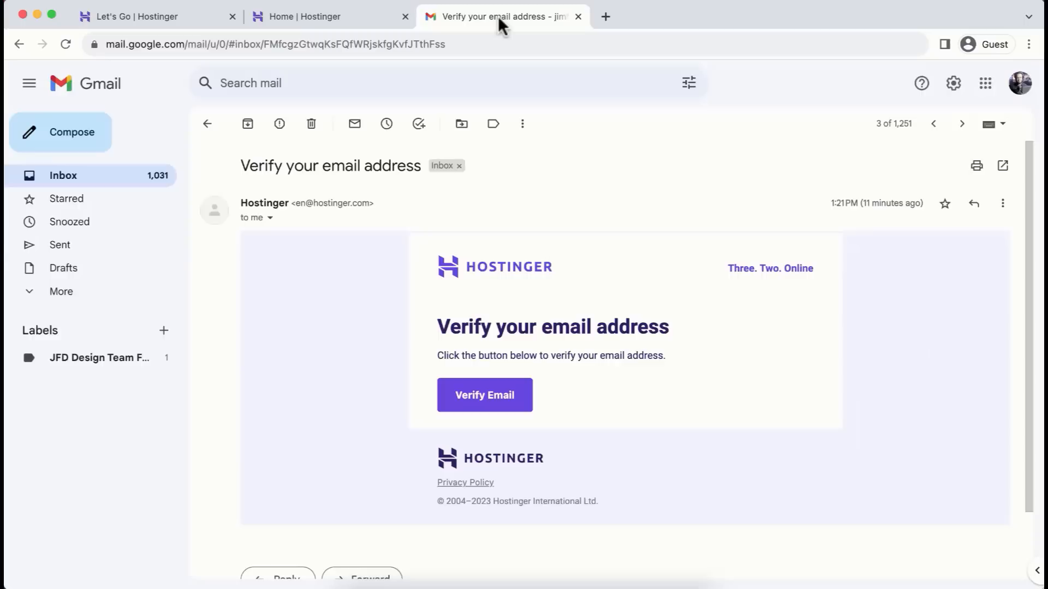
pyautogui.click(499, 407)
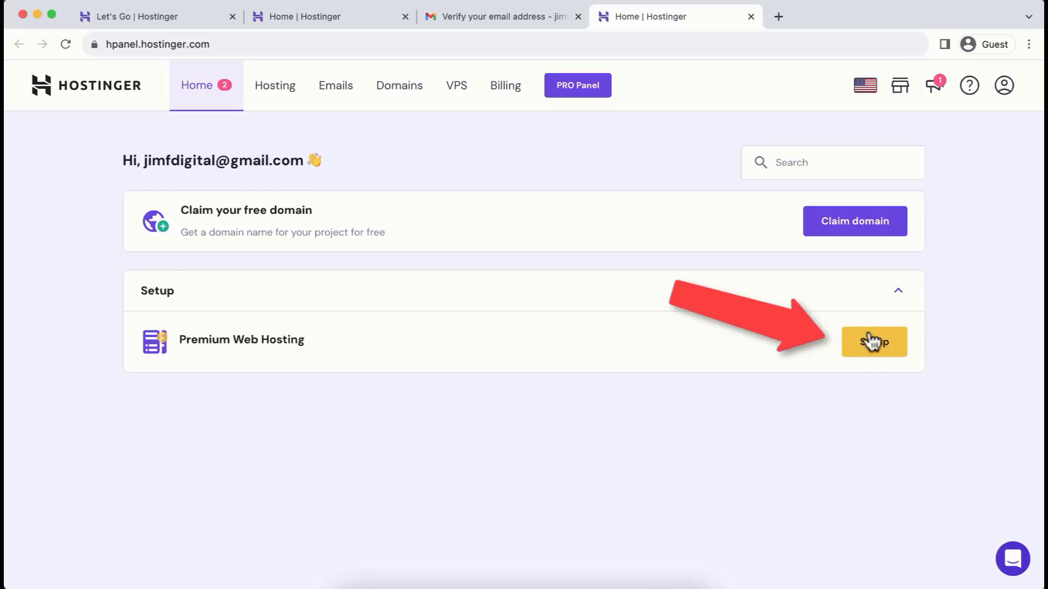
# - Start Premium Web Hosting setup, skip the survey, and choose a new WordPress website
pyautogui.click(874, 352)
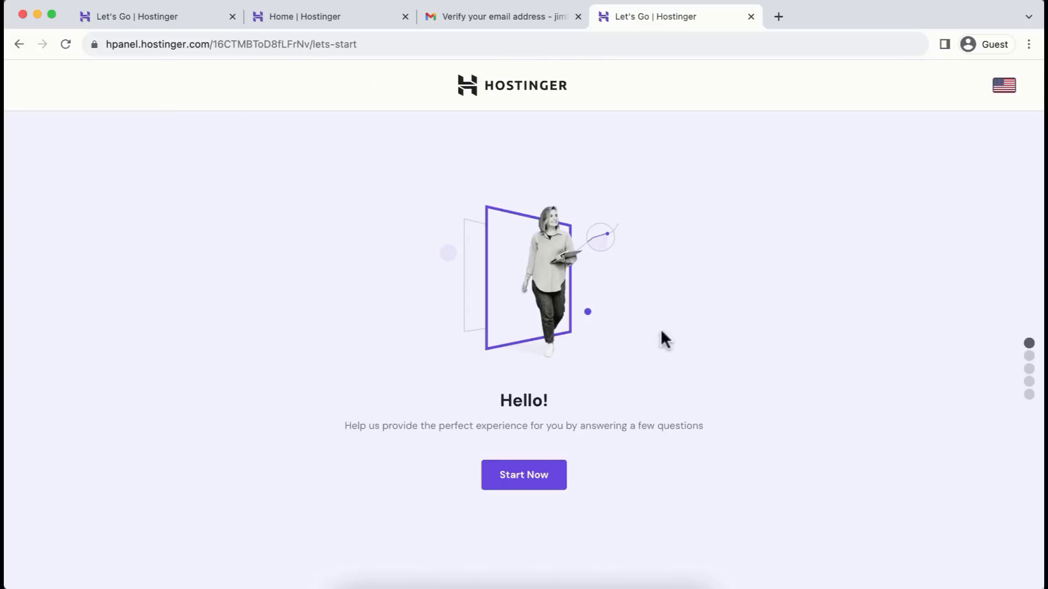
pyautogui.click(174, 14)
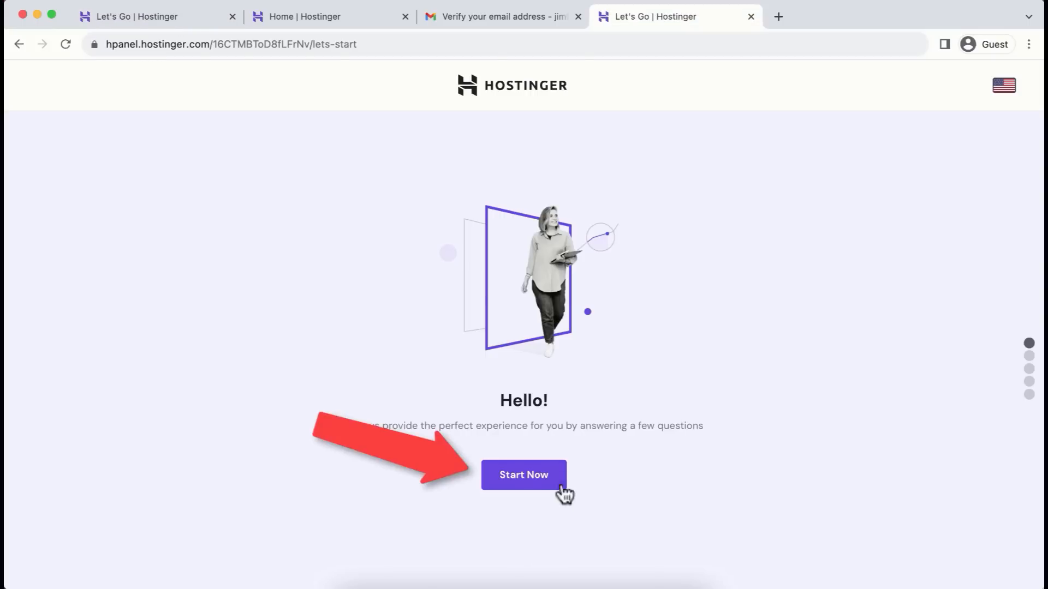
pyautogui.click(541, 483)
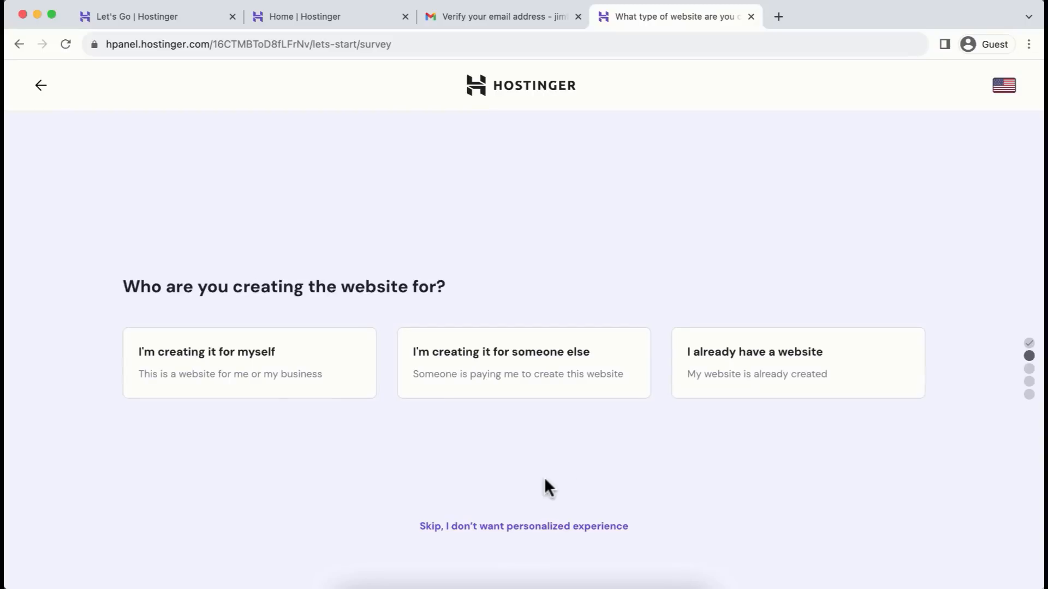
pyautogui.click(516, 527)
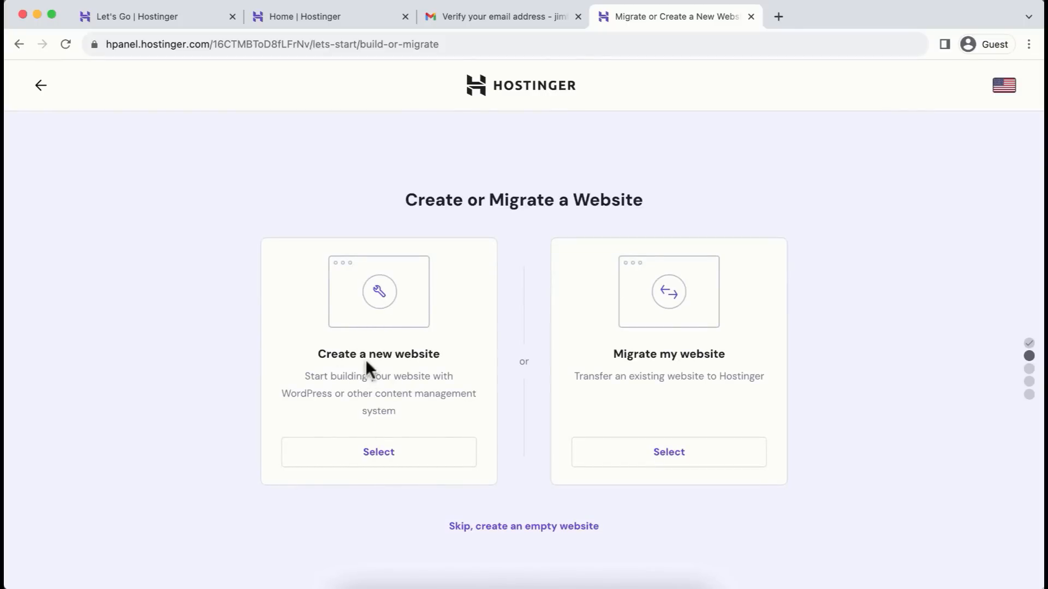
pyautogui.click(385, 462)
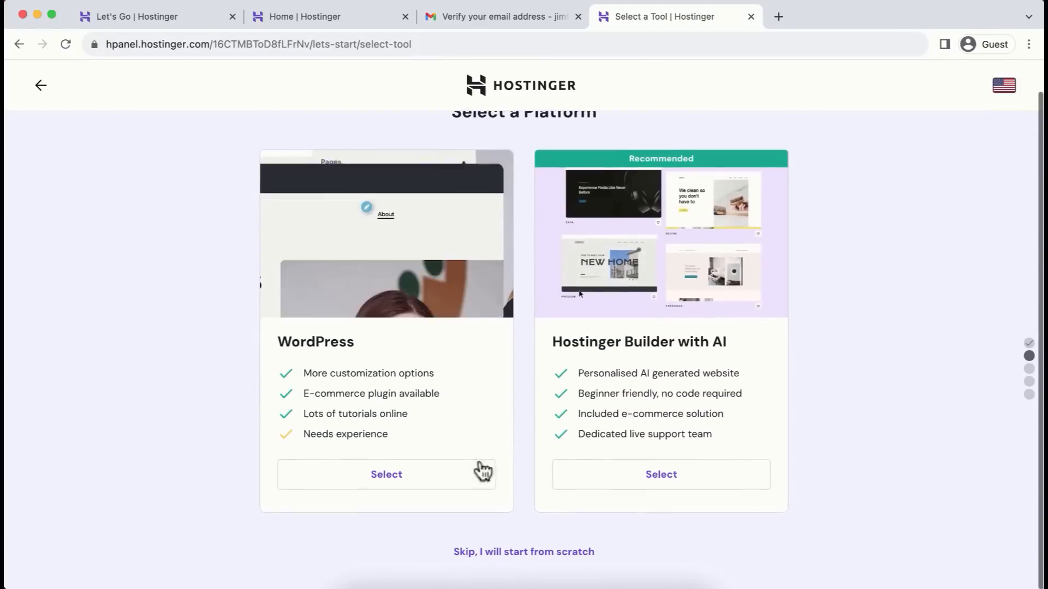
pyautogui.click(378, 476)
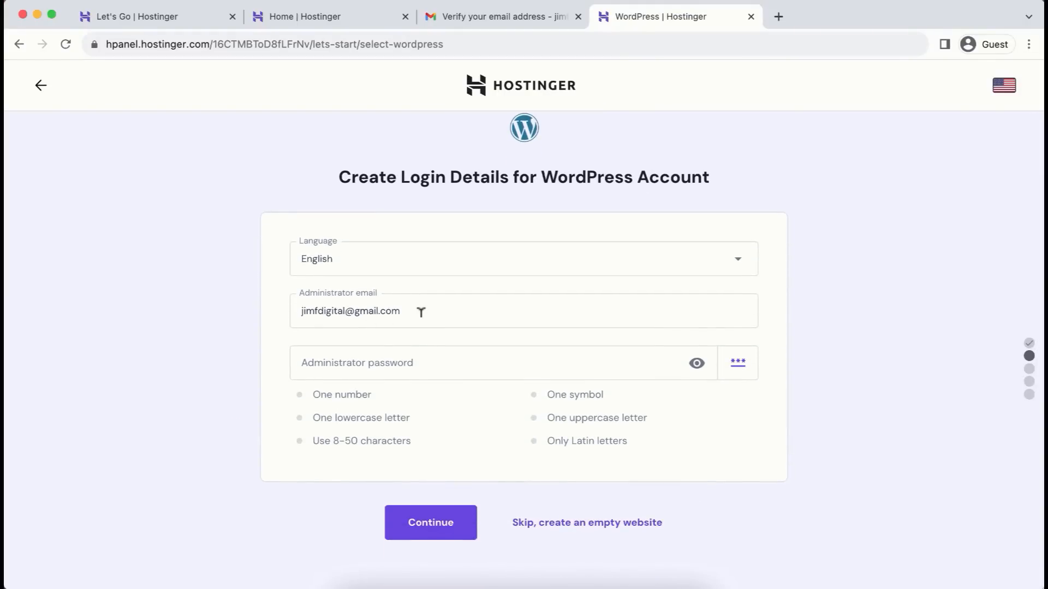
# - Set the WordPress administrator password and submit the login details
pyautogui.click(384, 363)
pyautogui.write('Ji••')
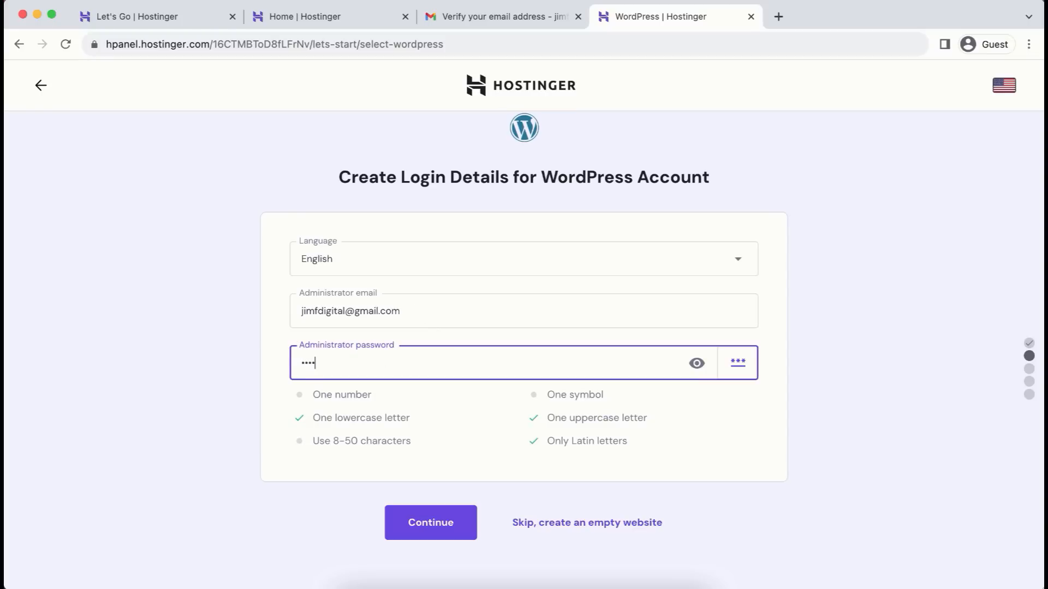
pyautogui.write('••••••••••')
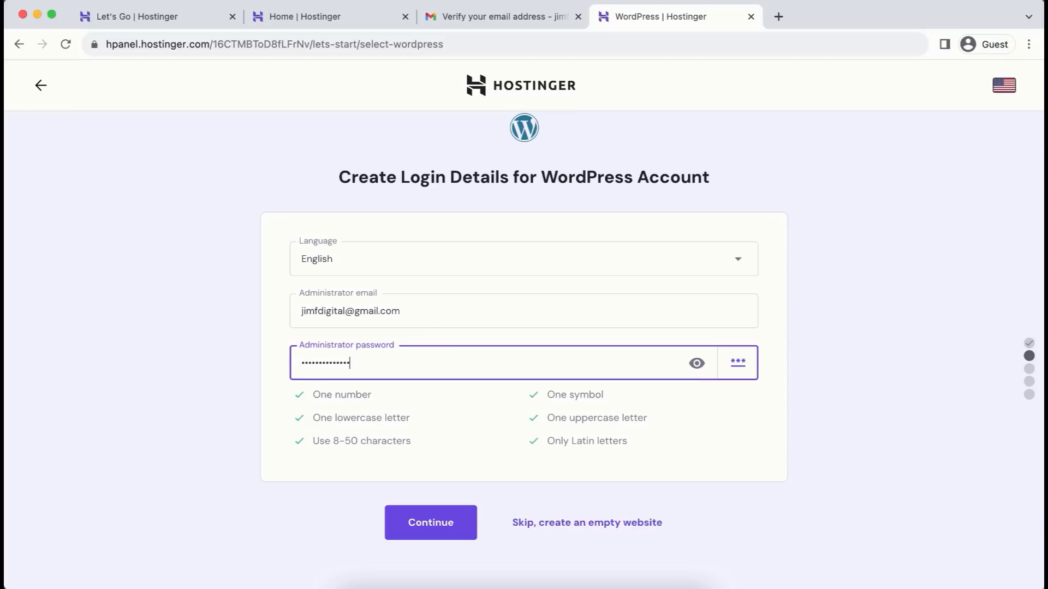
pyautogui.click(432, 524)
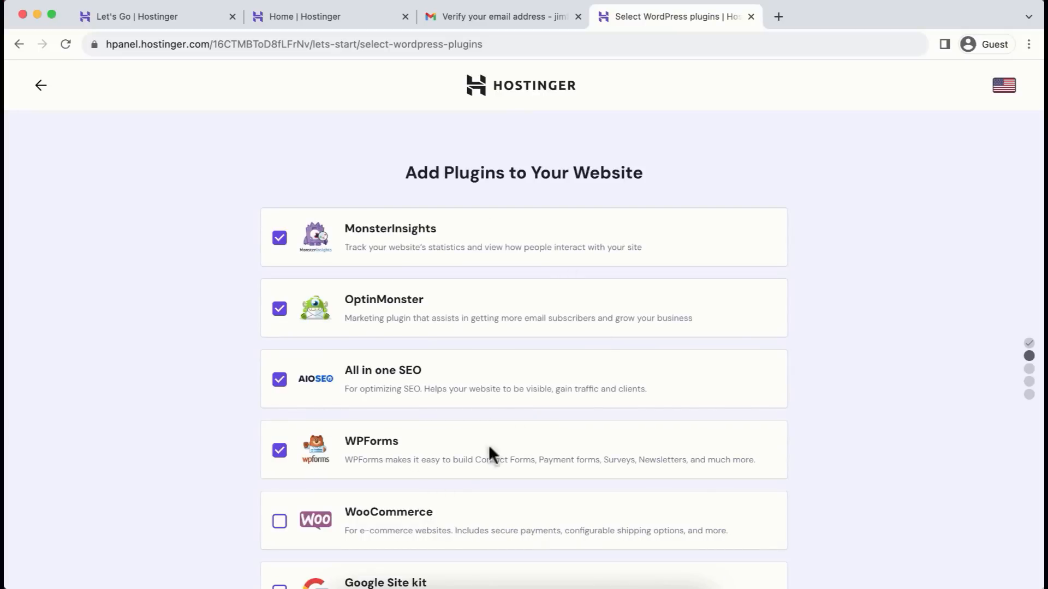
# - Exclude MonsterInsights, OptinMonster, All in one SEO and WPForms, then skip the template
pyautogui.click(279, 238)
pyautogui.click(279, 309)
pyautogui.click(279, 380)
pyautogui.click(279, 451)
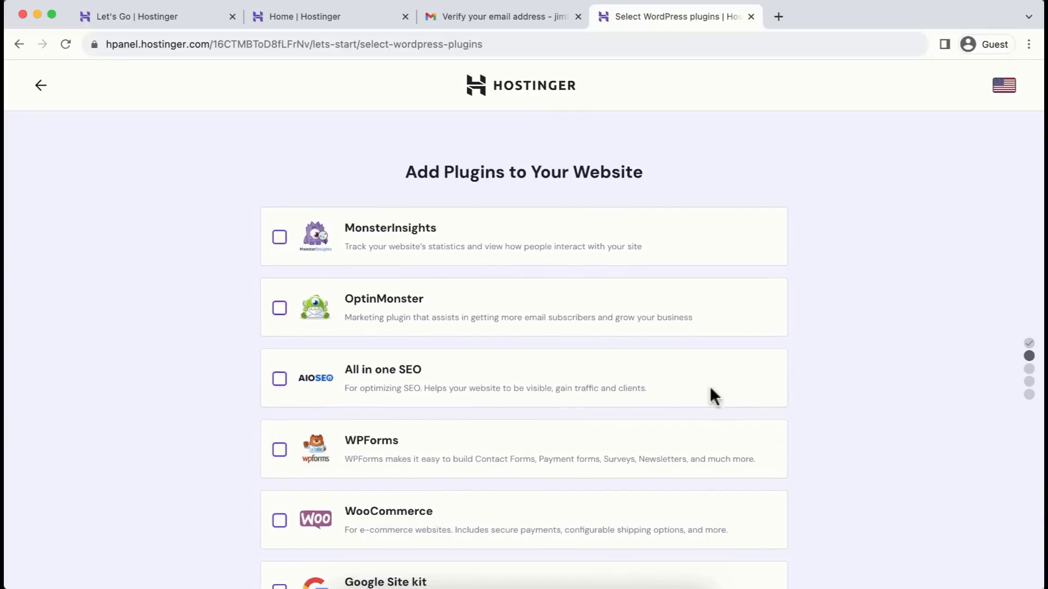
pyautogui.scroll(-3, 711, 395)
pyautogui.click(442, 524)
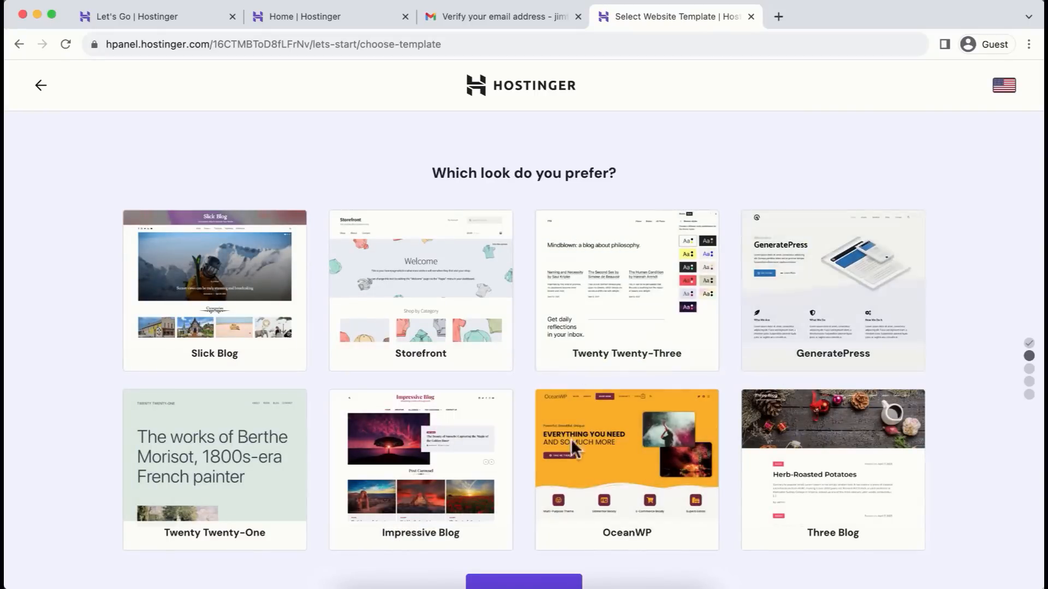
pyautogui.scroll(-3, 669, 567)
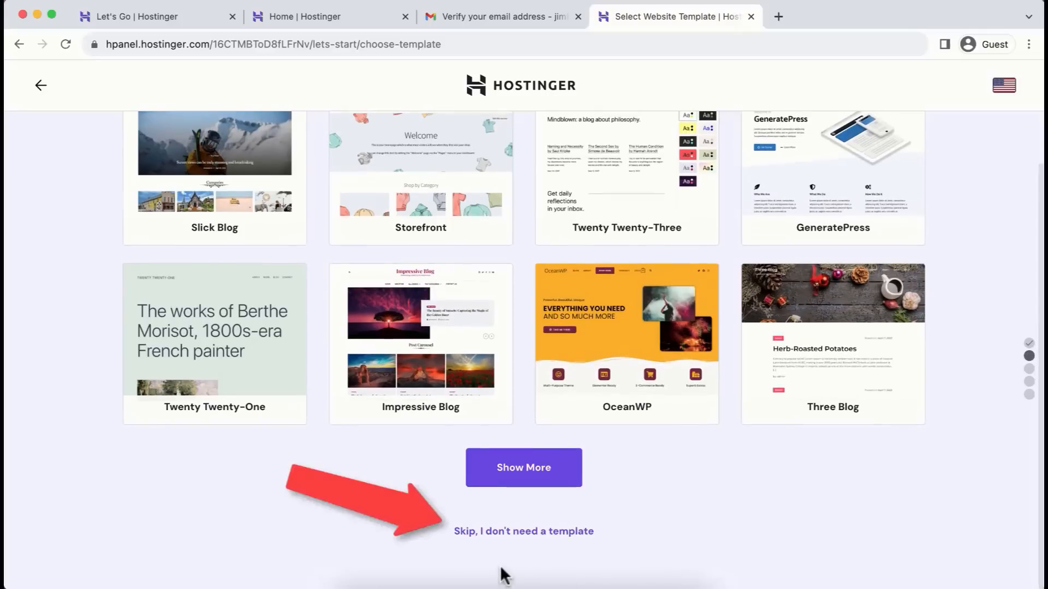
pyautogui.click(542, 532)
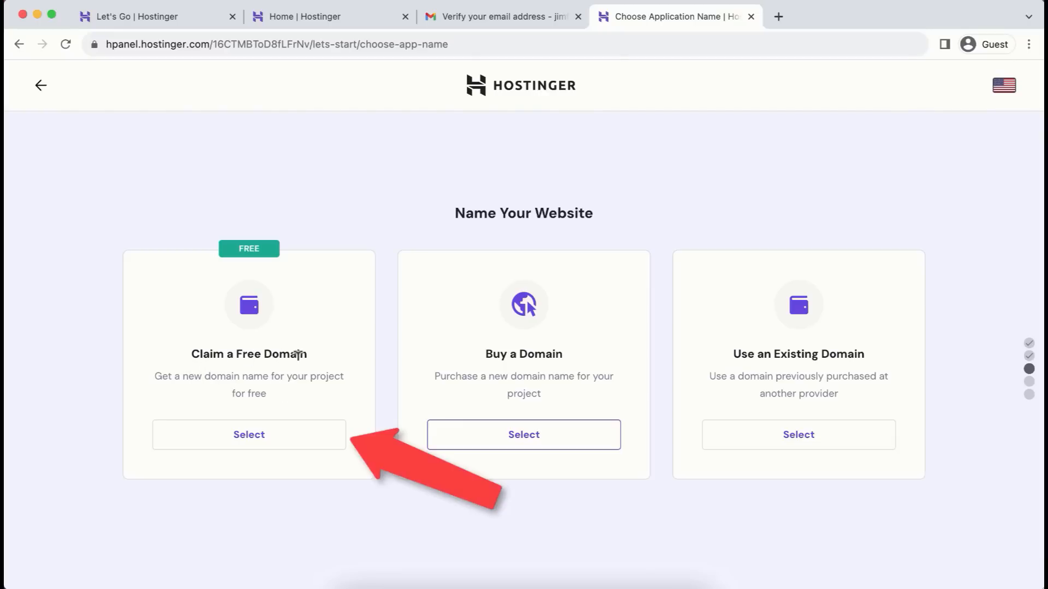
# - Choose the free domain option with the .com extension
pyautogui.click(252, 445)
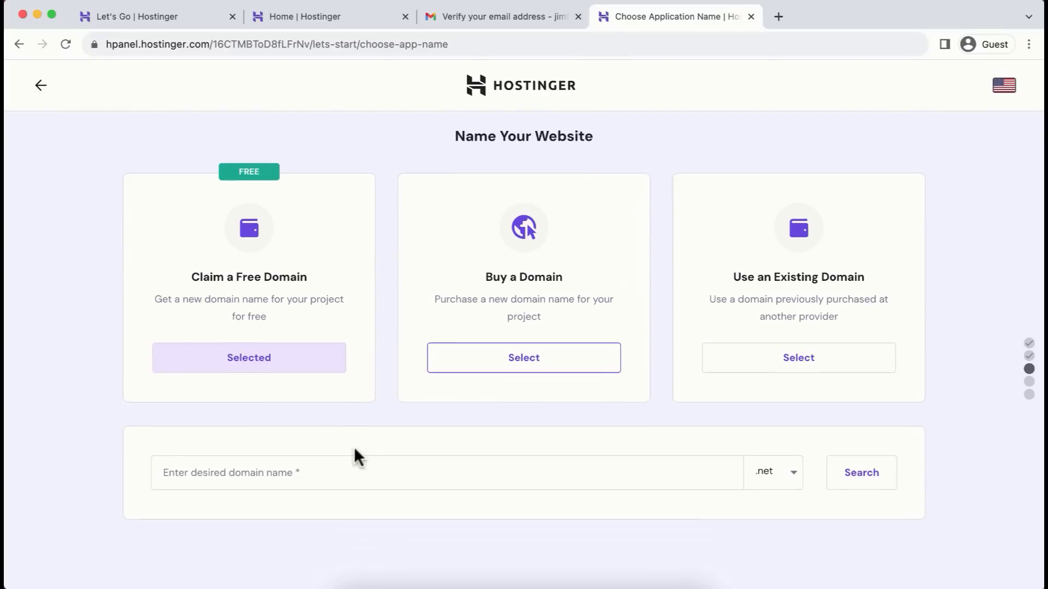
pyautogui.click(776, 475)
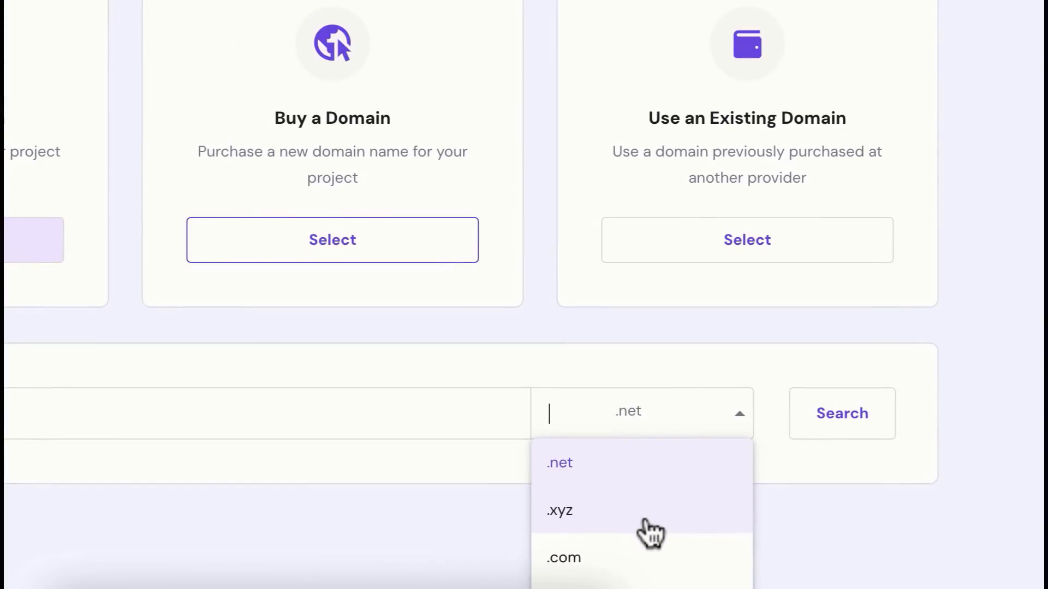
pyautogui.scroll(-3, 649, 532)
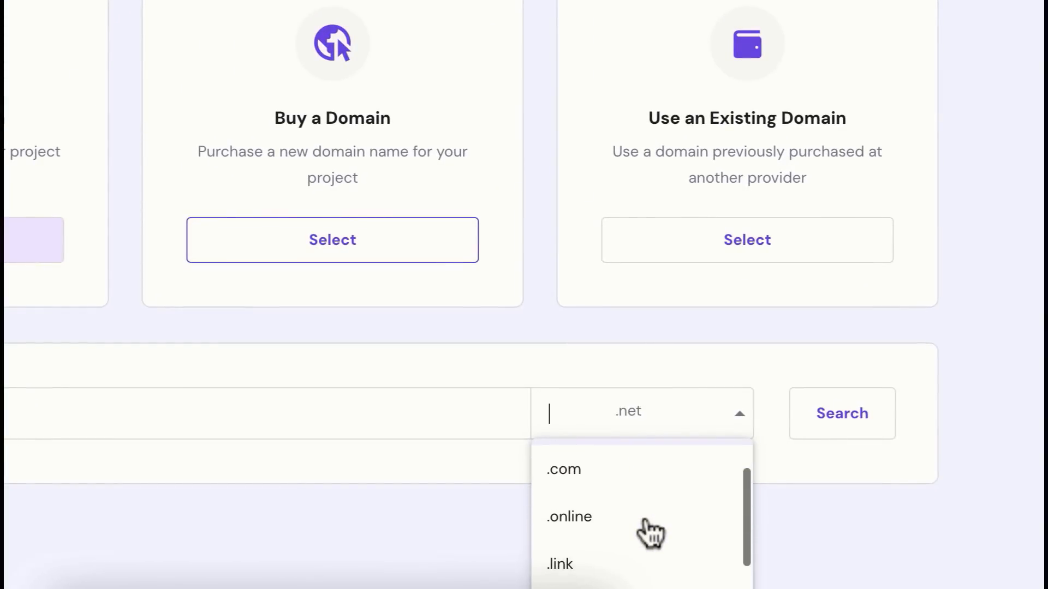
pyautogui.scroll(-2, 649, 532)
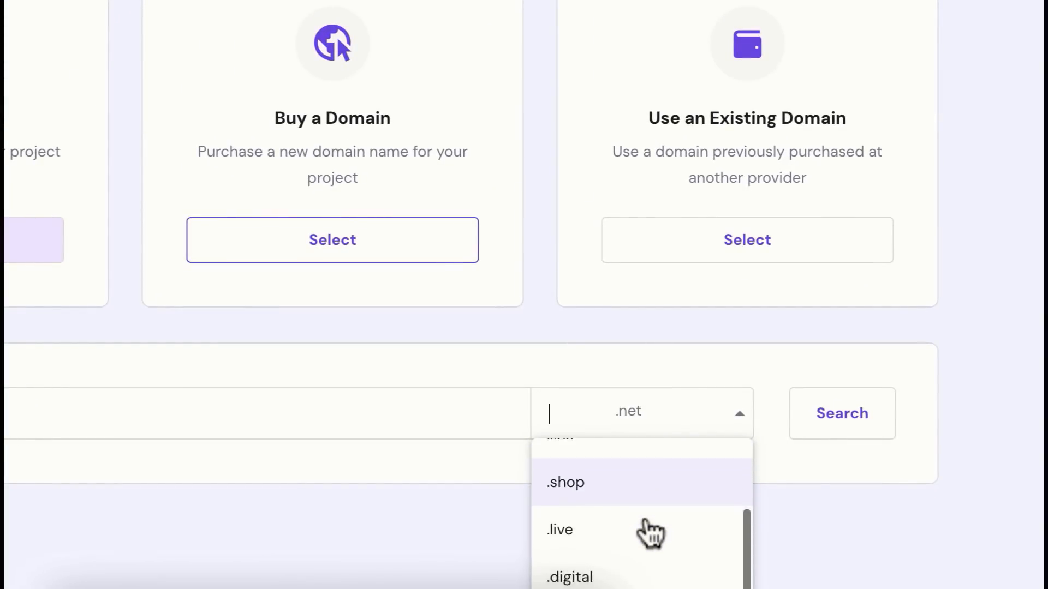
pyautogui.scroll(5, 649, 532)
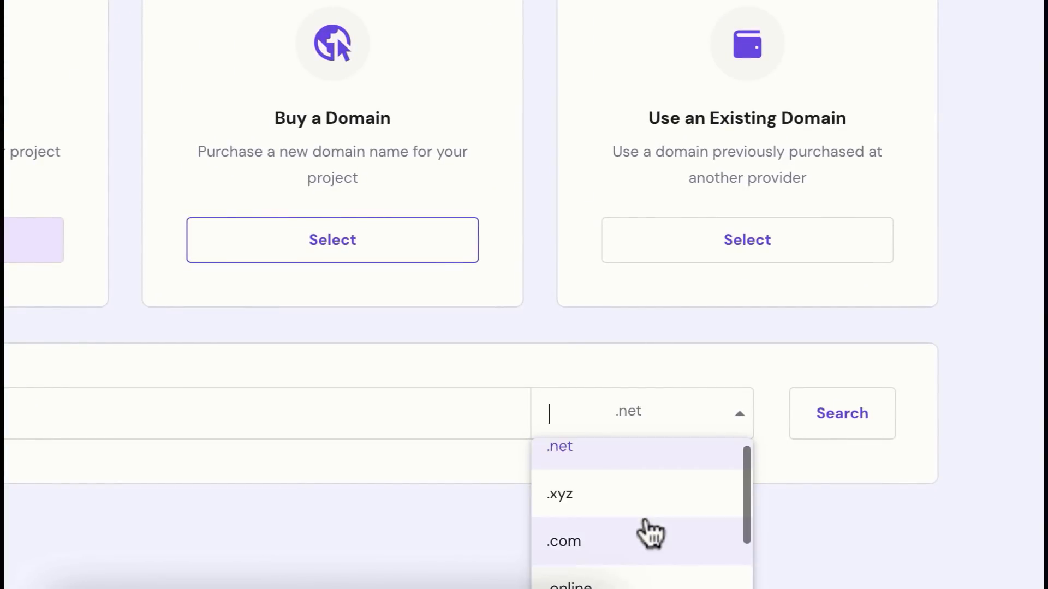
pyautogui.click(565, 543)
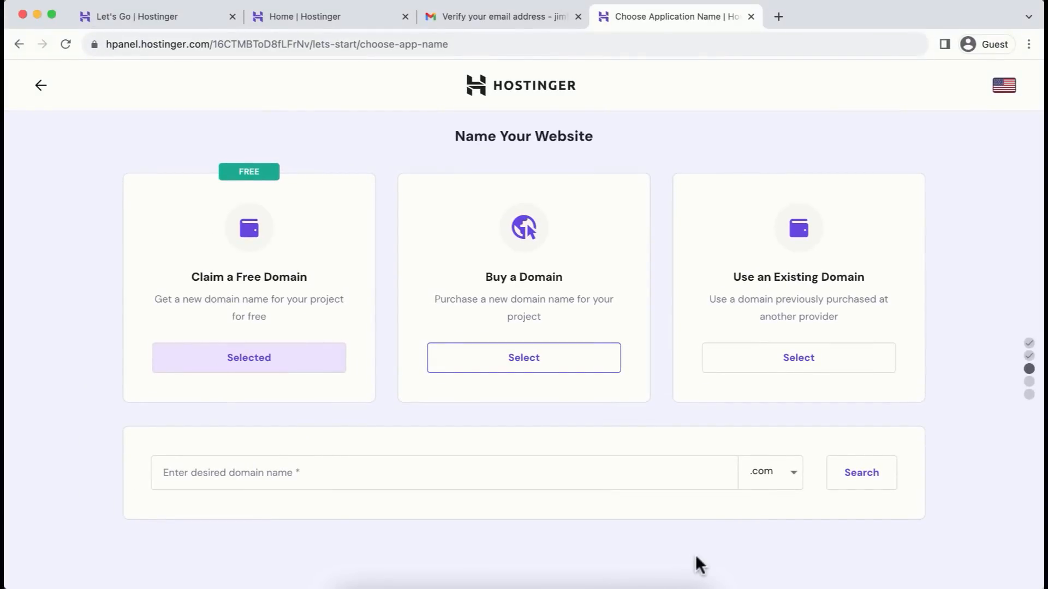
pyautogui.click(792, 480)
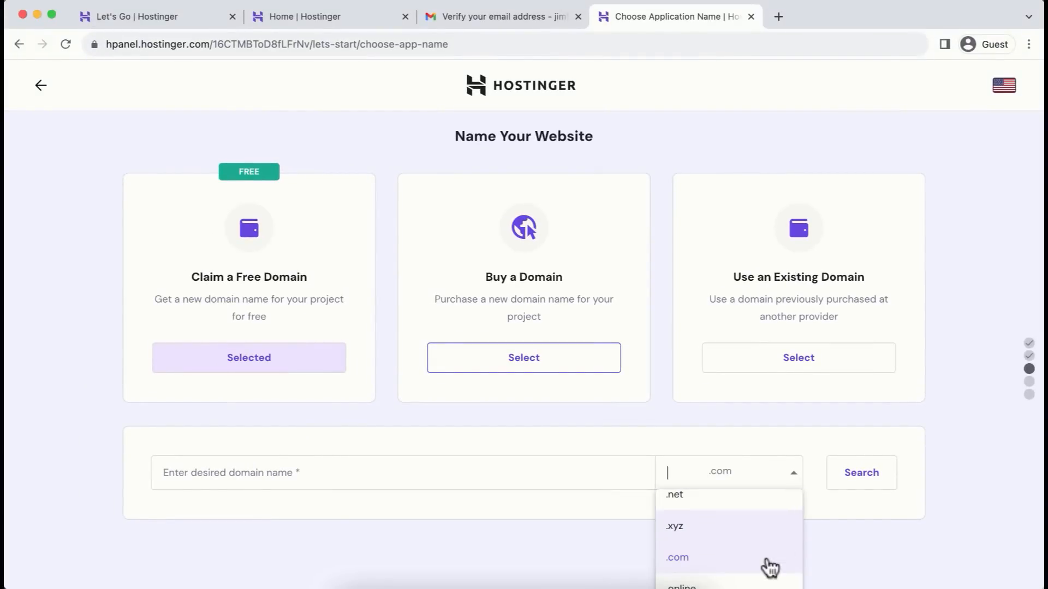
pyautogui.click(635, 539)
# - Search for jimtuts.com, confirm it's available, and continue to contact details
pyautogui.click(220, 478)
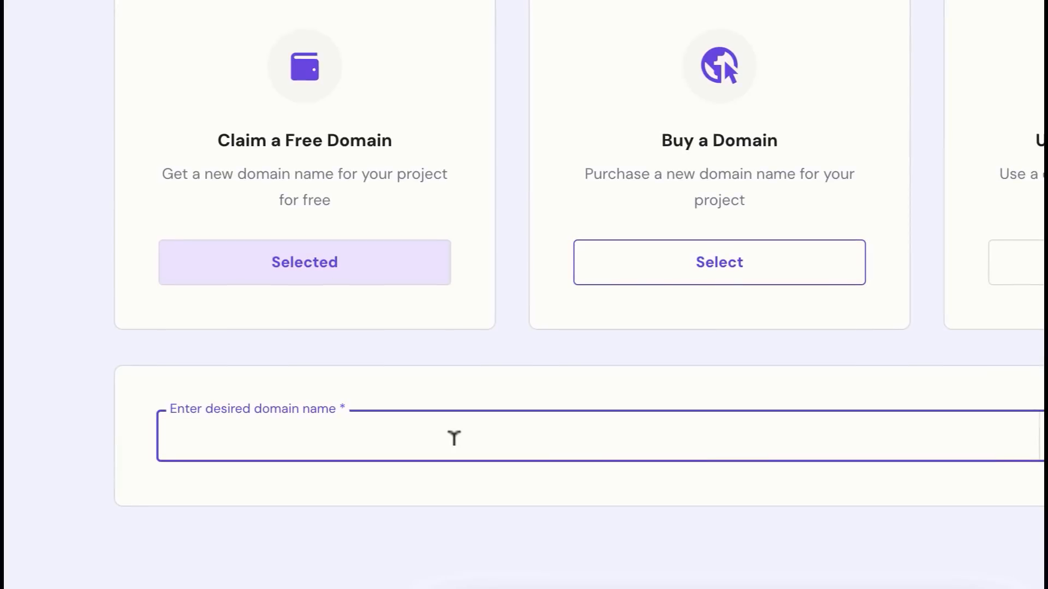
pyautogui.write('jimtuts')
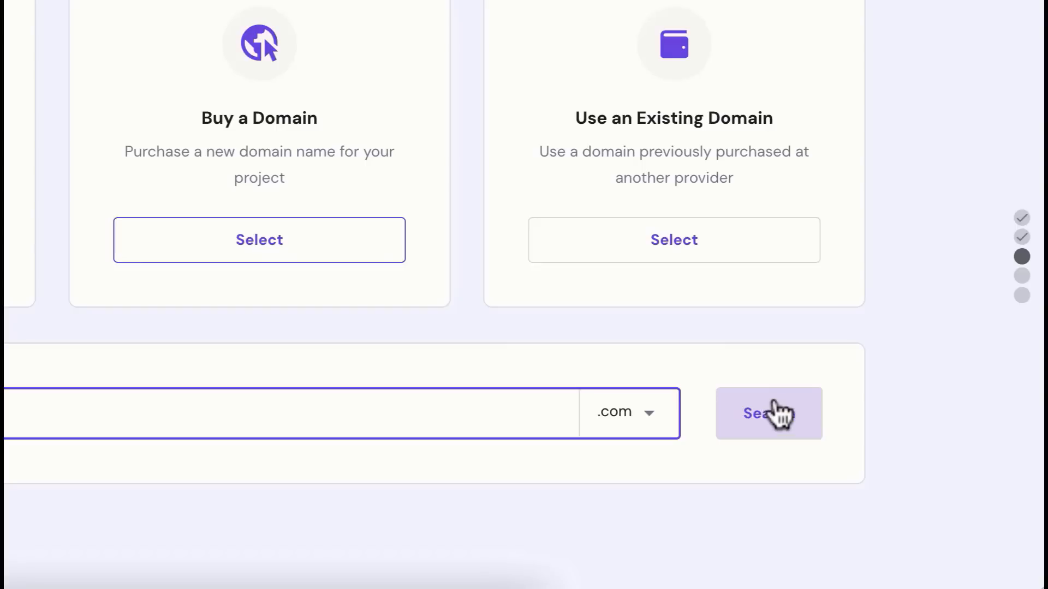
pyautogui.click(779, 414)
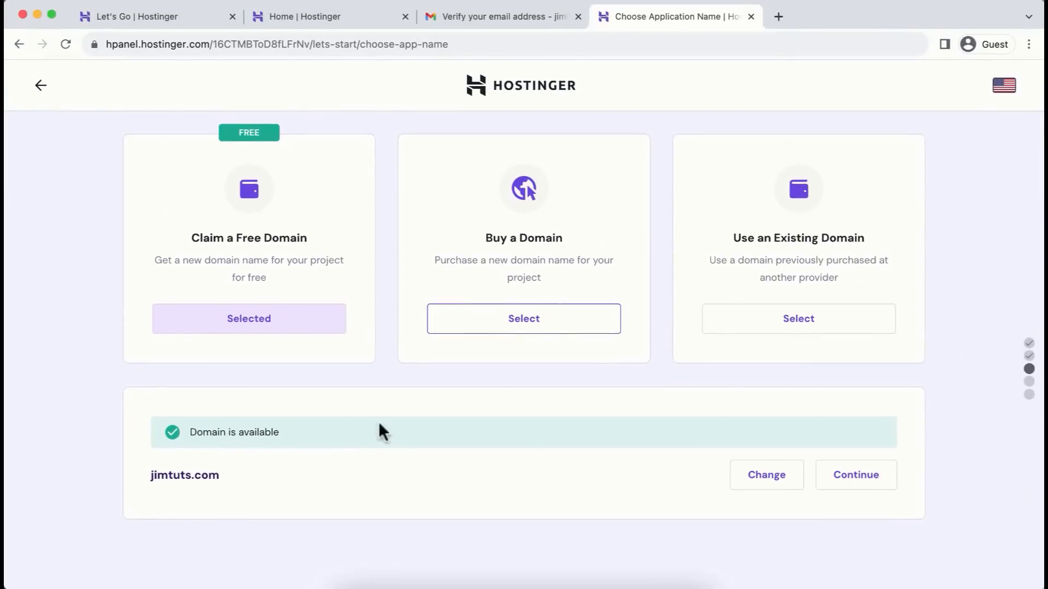
pyautogui.click(868, 478)
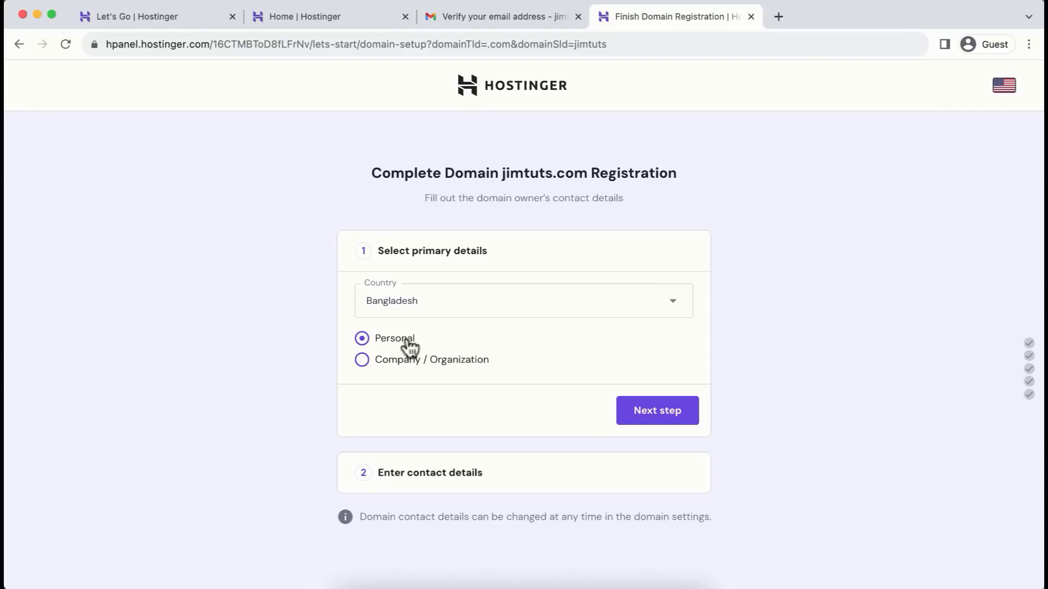
pyautogui.click(674, 420)
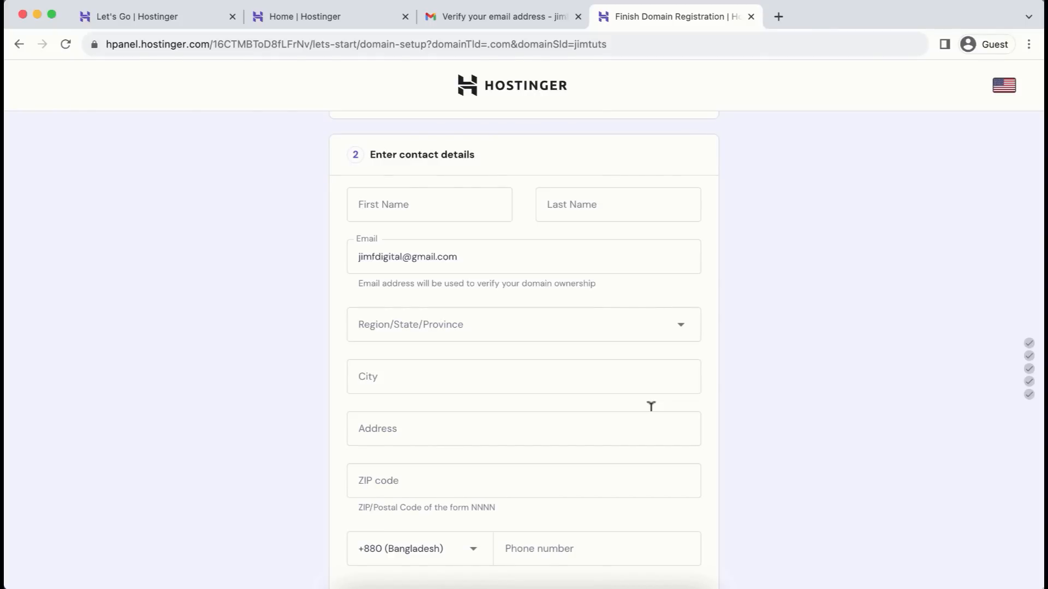
# - Fill in the owner's first and last name, region, city and address, then finish registration
pyautogui.click(429, 204)
pyautogui.write('Jim')
pyautogui.click(617, 204)
pyautogui.write('Fahad')
pyautogui.click(523, 324)
pyautogui.click(522, 421)
pyautogui.click(523, 377)
pyautogui.write('Mirpur')
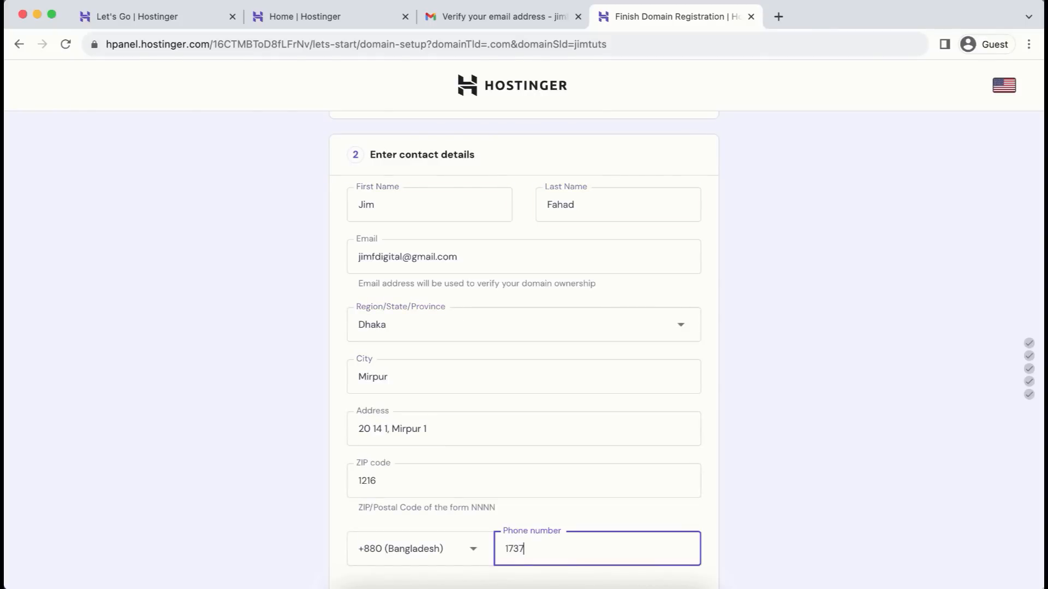
pyautogui.scroll(-3, 784, 502)
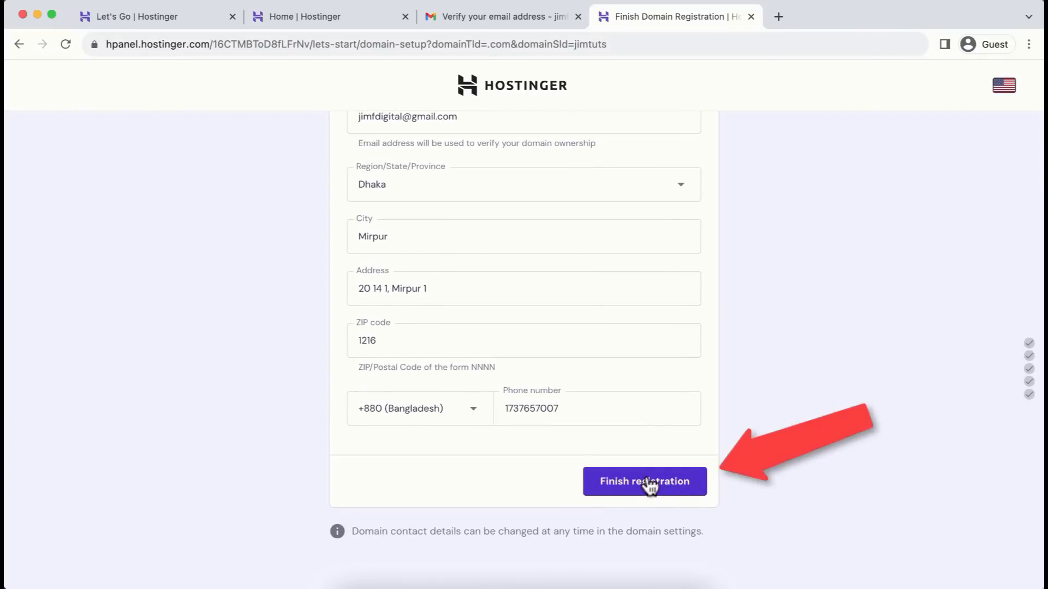
pyautogui.click(669, 485)
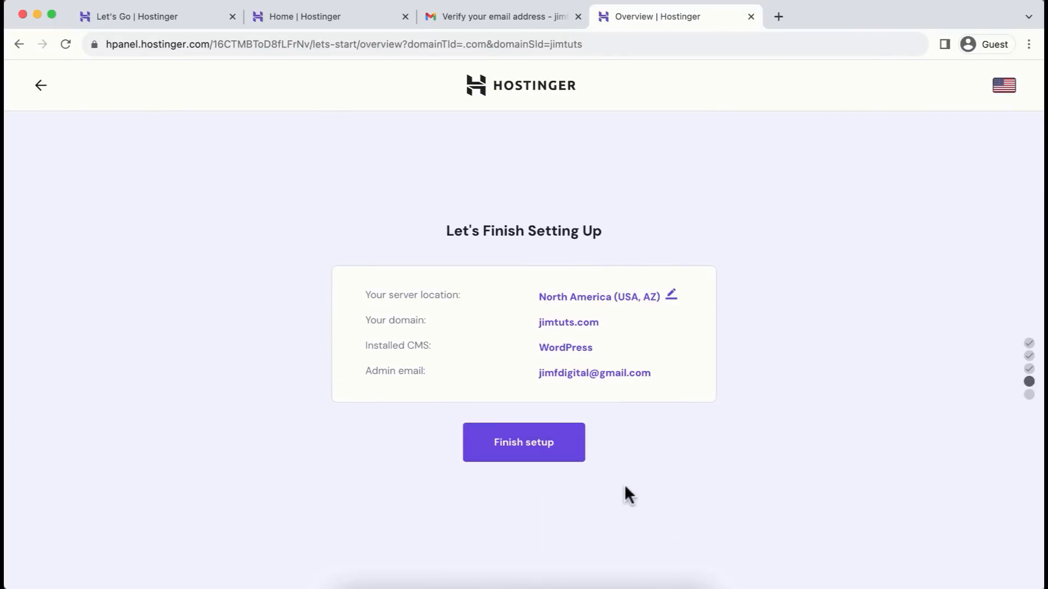
# - Finish the Hostinger setup for the new jimtuts.com WordPress site
pyautogui.click(530, 451)
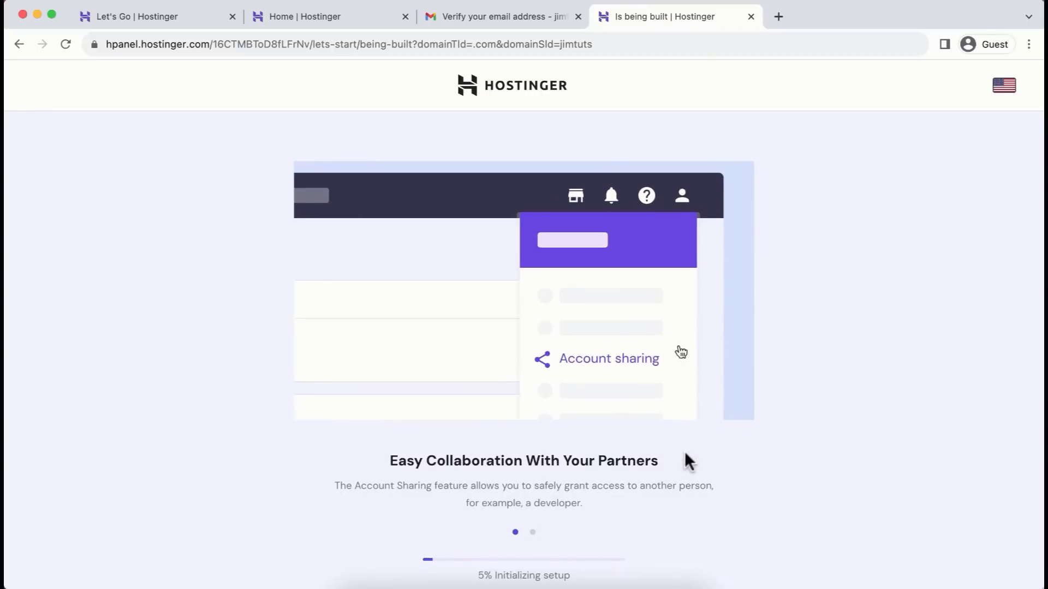
pyautogui.scroll(-1, 809, 446)
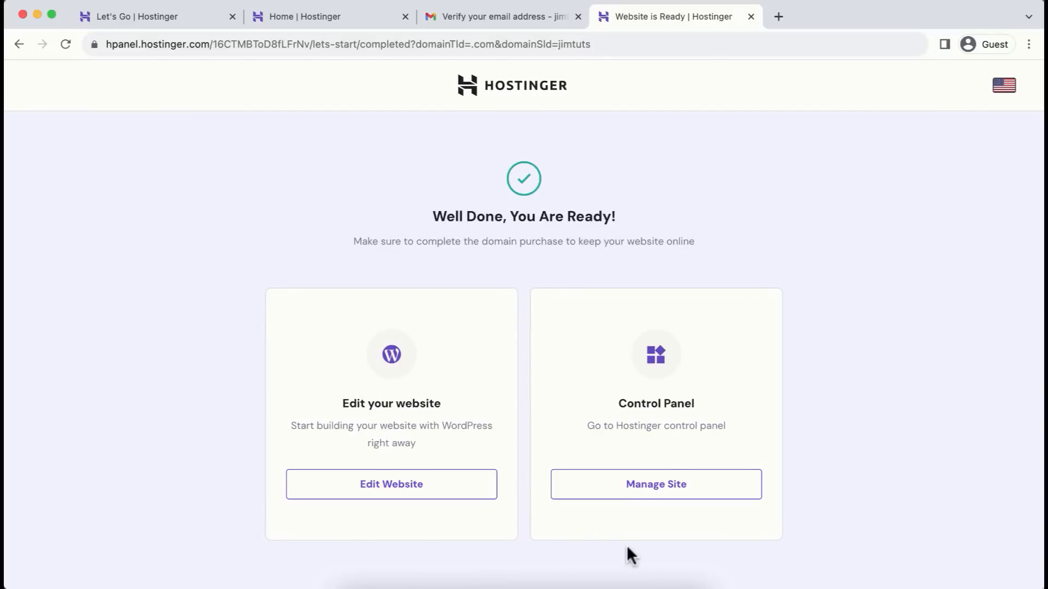
pyautogui.scroll(-1, 626, 545)
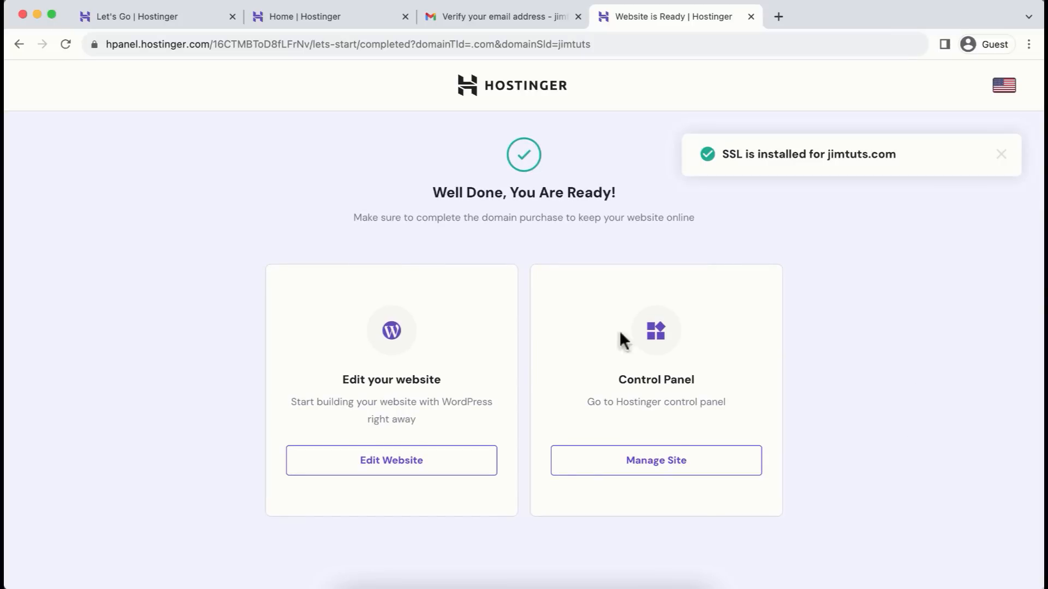
# - Go through Manage Site and the WordPress overview into the jimtuts.com WordPress admin
pyautogui.click(672, 461)
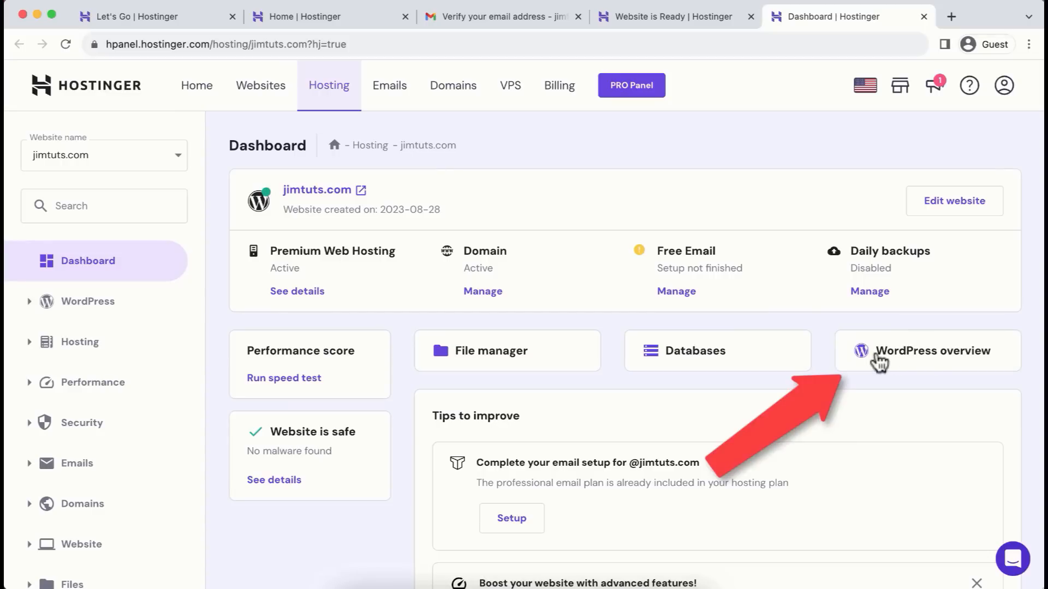
pyautogui.click(895, 359)
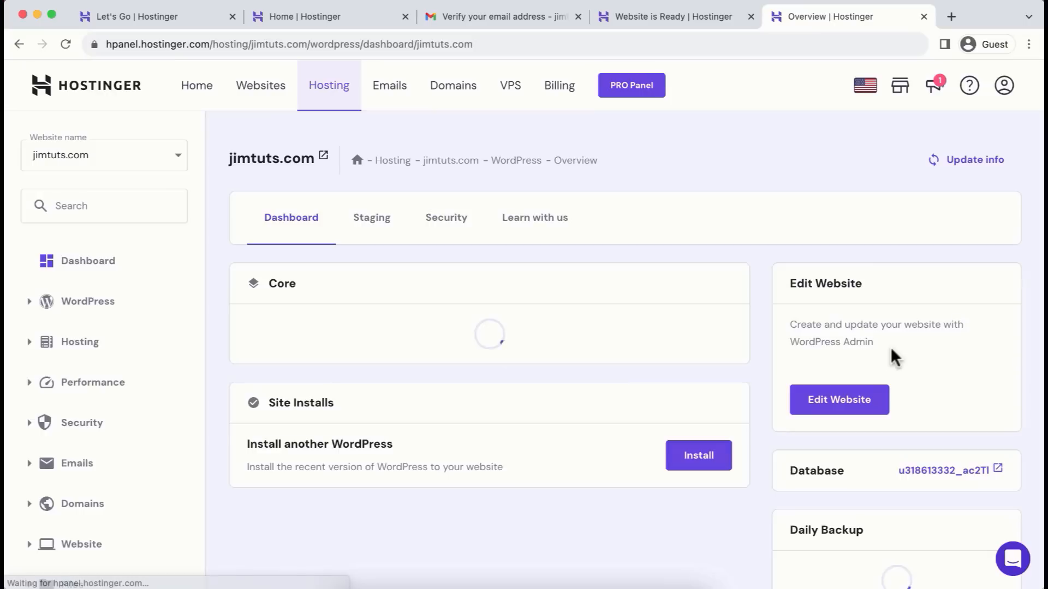
pyautogui.scroll(-2, 657, 472)
pyautogui.scroll(-3, 652, 479)
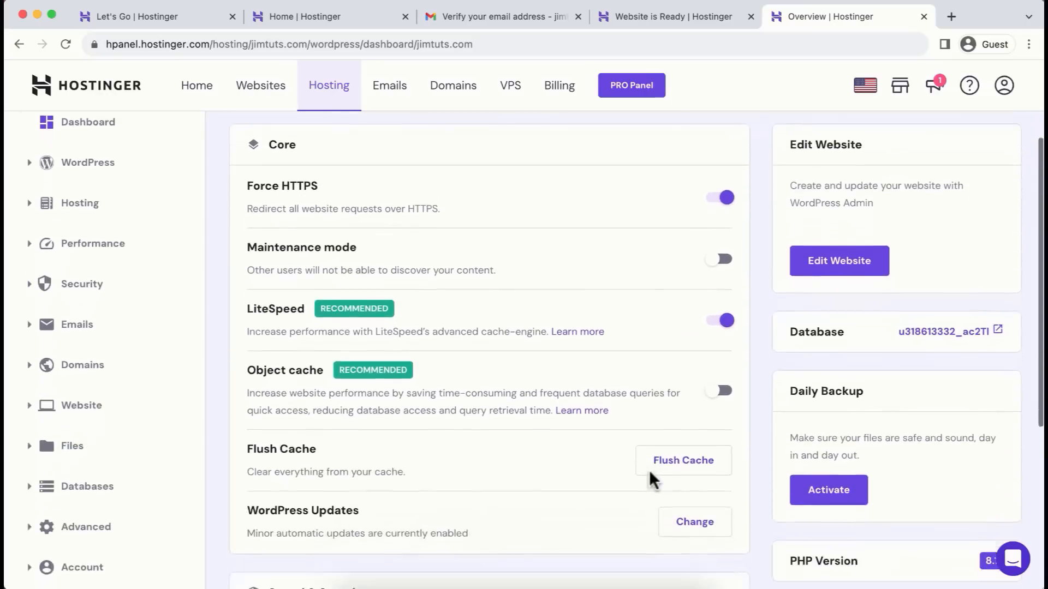
pyautogui.scroll(3, 651, 480)
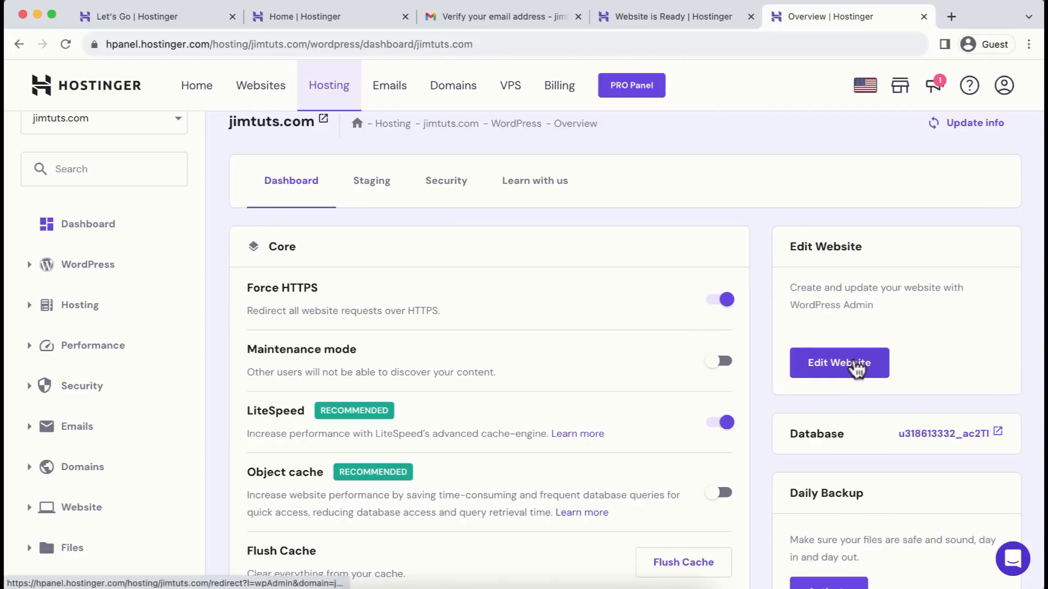
pyautogui.click(863, 367)
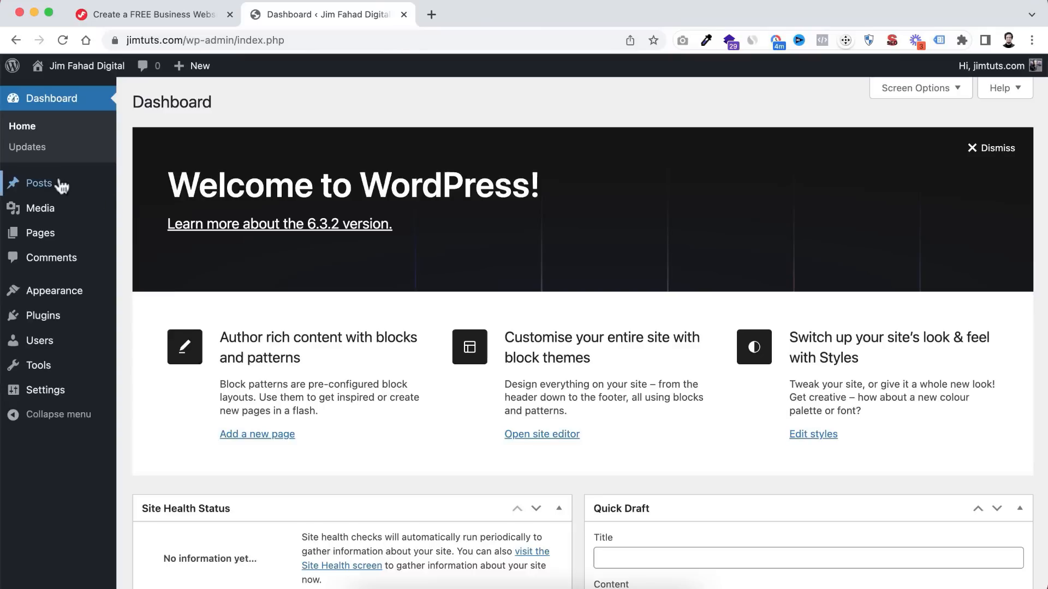
# - Dismiss the Welcome panel and collapse the Site Health Status, At a Glance and Activity boxes
pyautogui.moveTo(44, 238)
pyautogui.click(980, 154)
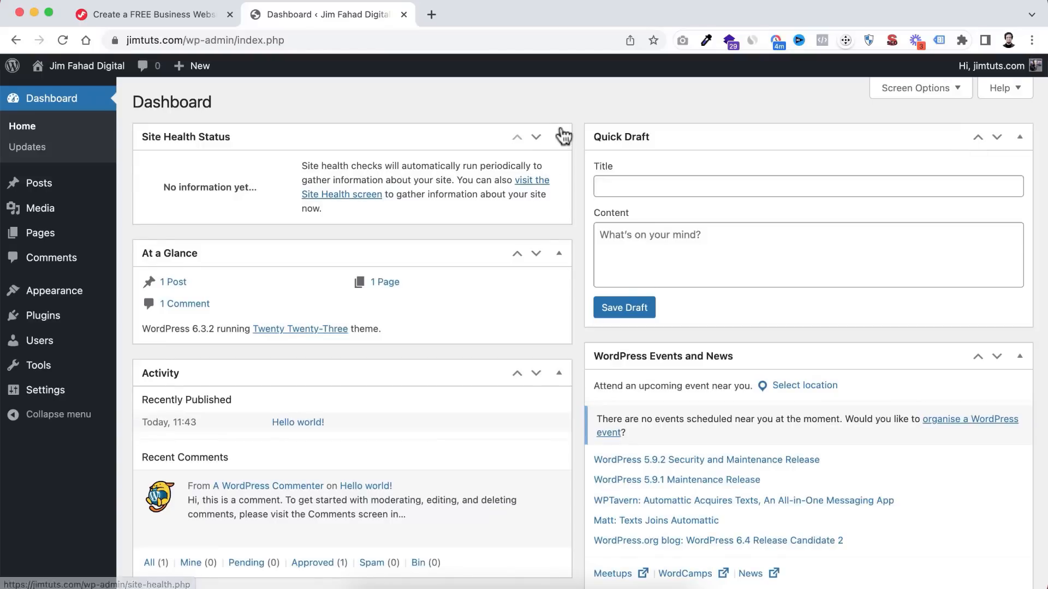
pyautogui.click(561, 139)
pyautogui.click(559, 180)
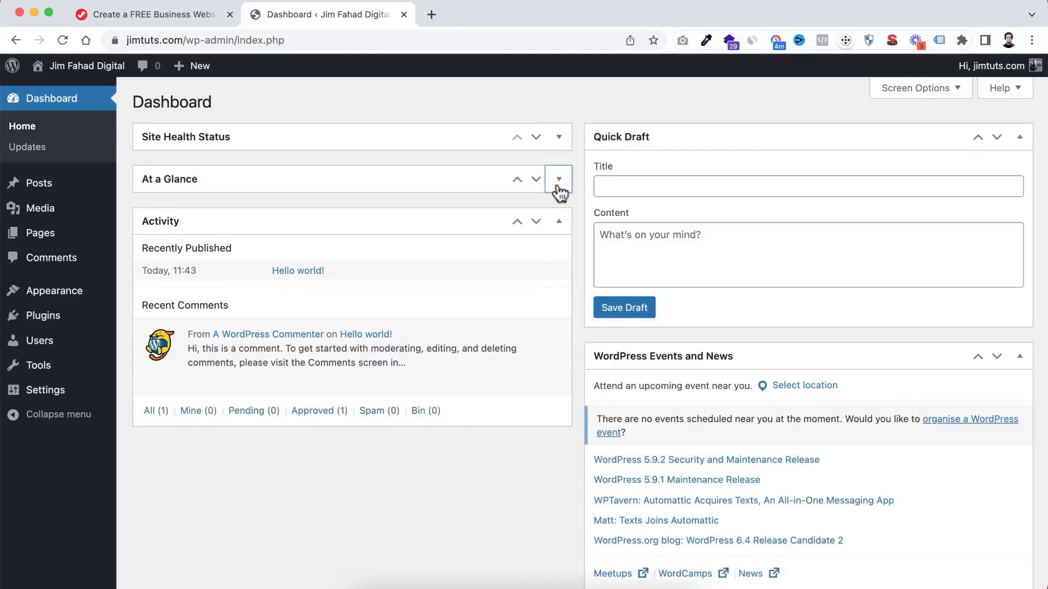
pyautogui.click(560, 223)
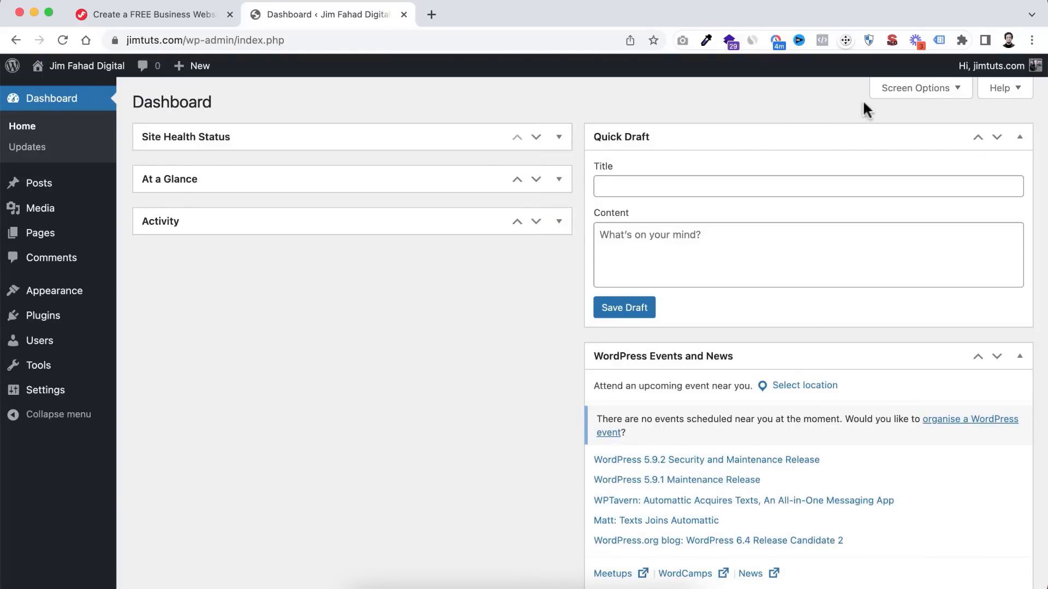
# - In Screen Options, hide Site Health Status, At a Glance, Activity, Quick Draft and Events and News
pyautogui.click(921, 88)
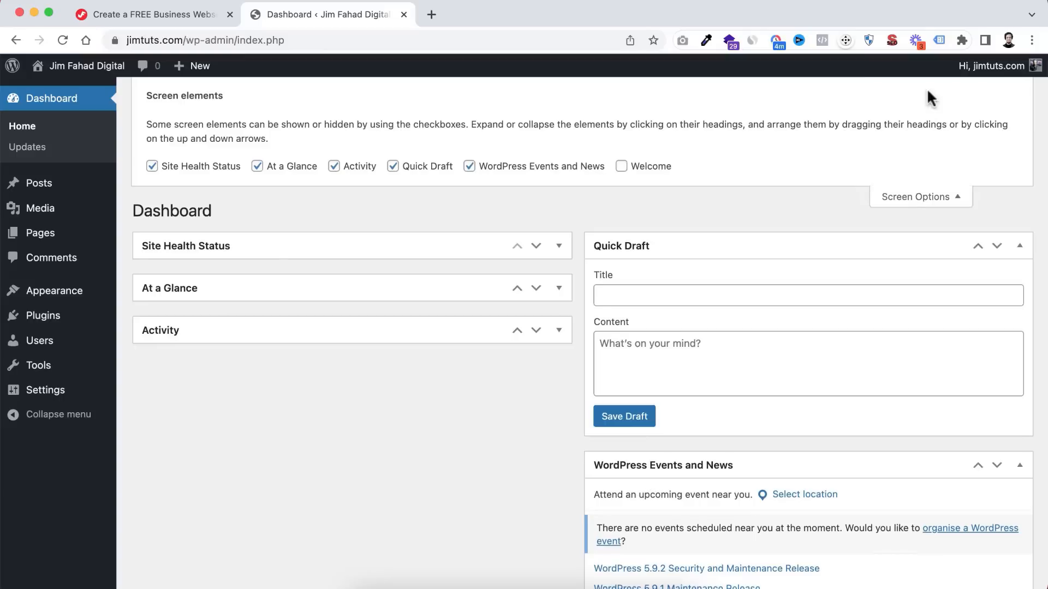
pyautogui.click(175, 167)
pyautogui.click(267, 169)
pyautogui.click(334, 166)
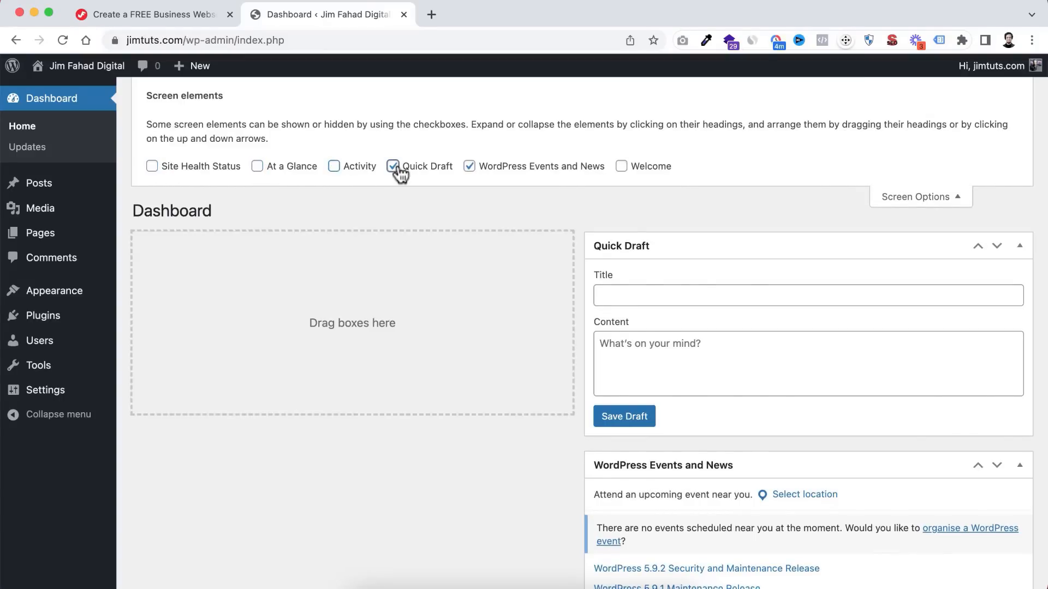
pyautogui.click(393, 167)
pyautogui.click(469, 166)
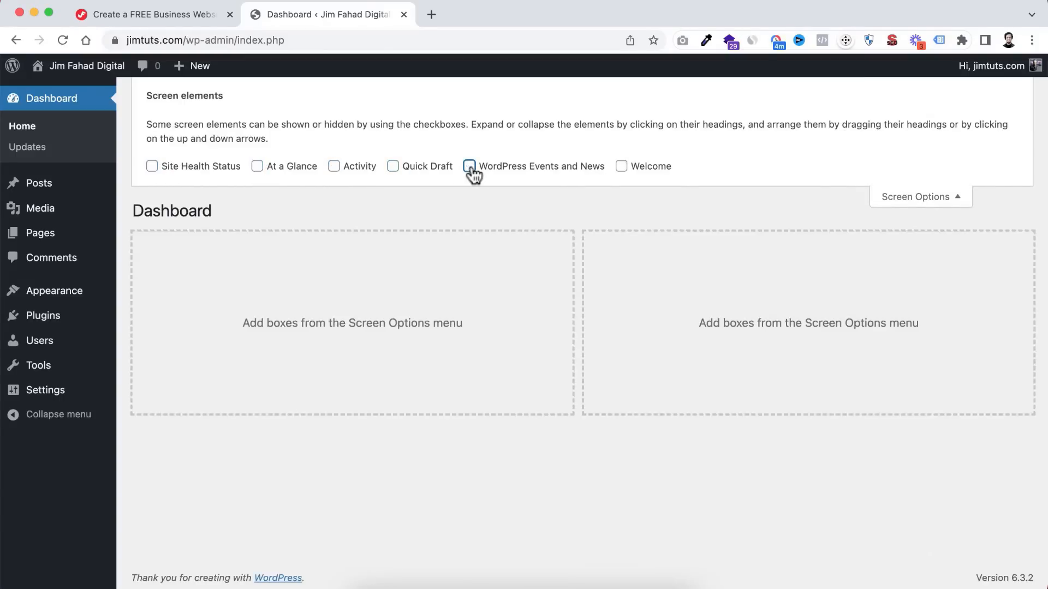
pyautogui.click(922, 197)
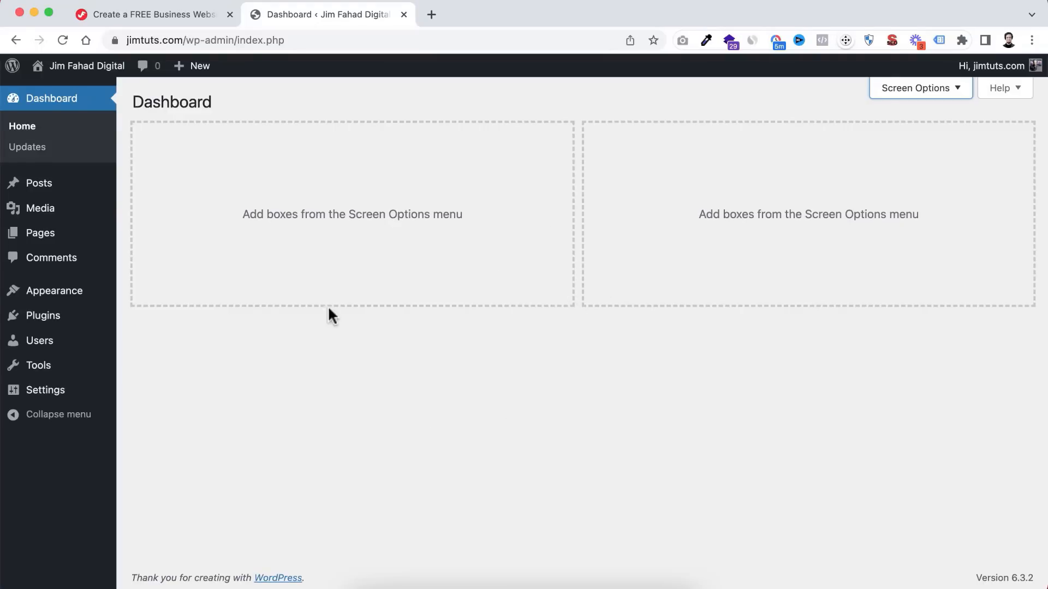
# - Bulk-deactivate MetForm, Premium Addons for Elementor and WP Reset on the Installed Plugins page
pyautogui.moveTo(44, 321)
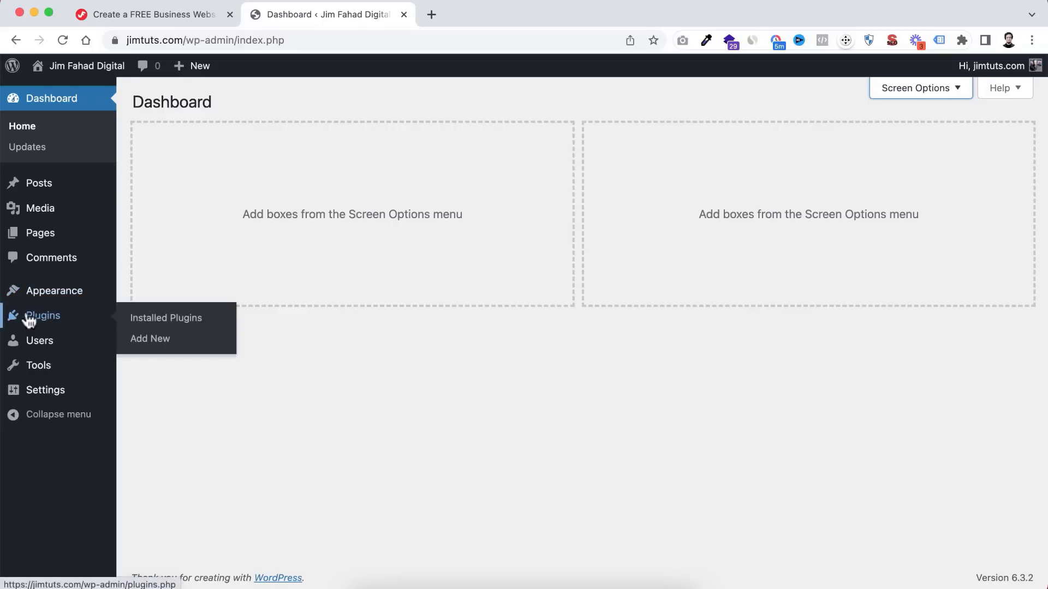
pyautogui.click(167, 321)
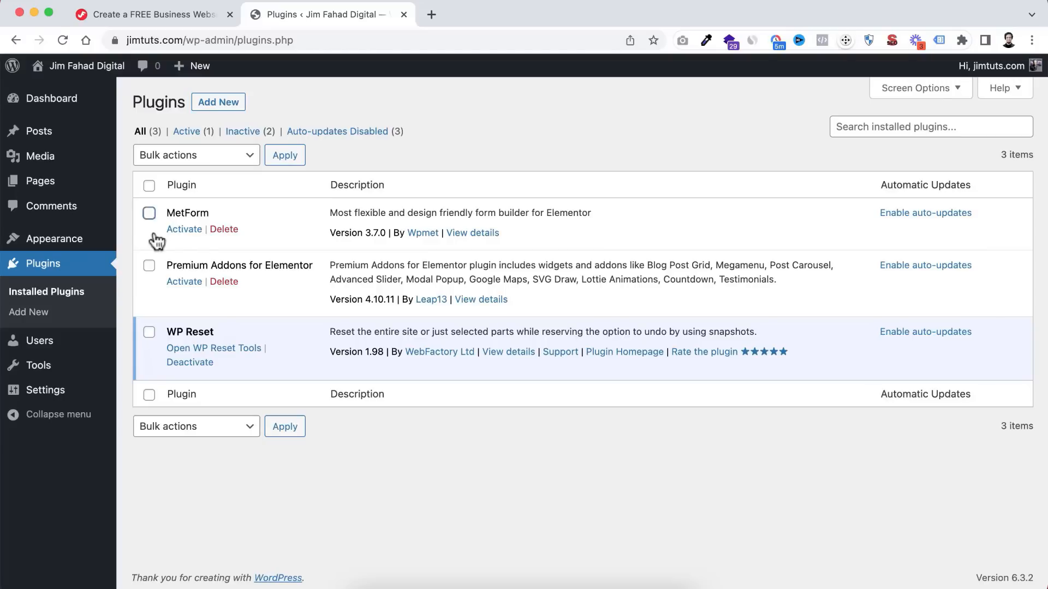
pyautogui.click(149, 214)
pyautogui.click(149, 267)
pyautogui.click(149, 186)
pyautogui.click(211, 157)
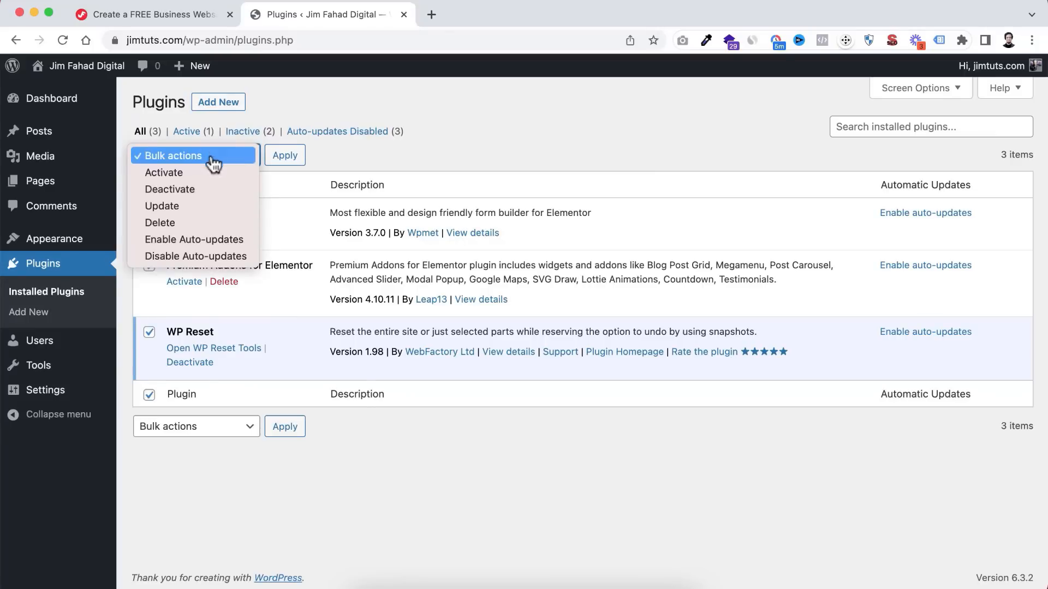
pyautogui.click(191, 190)
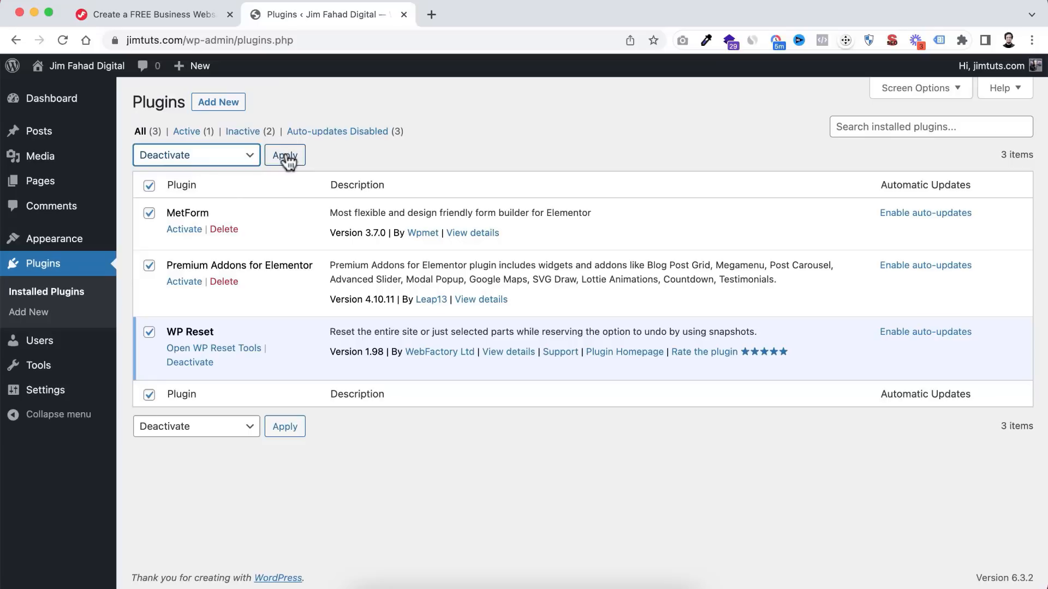
pyautogui.click(286, 159)
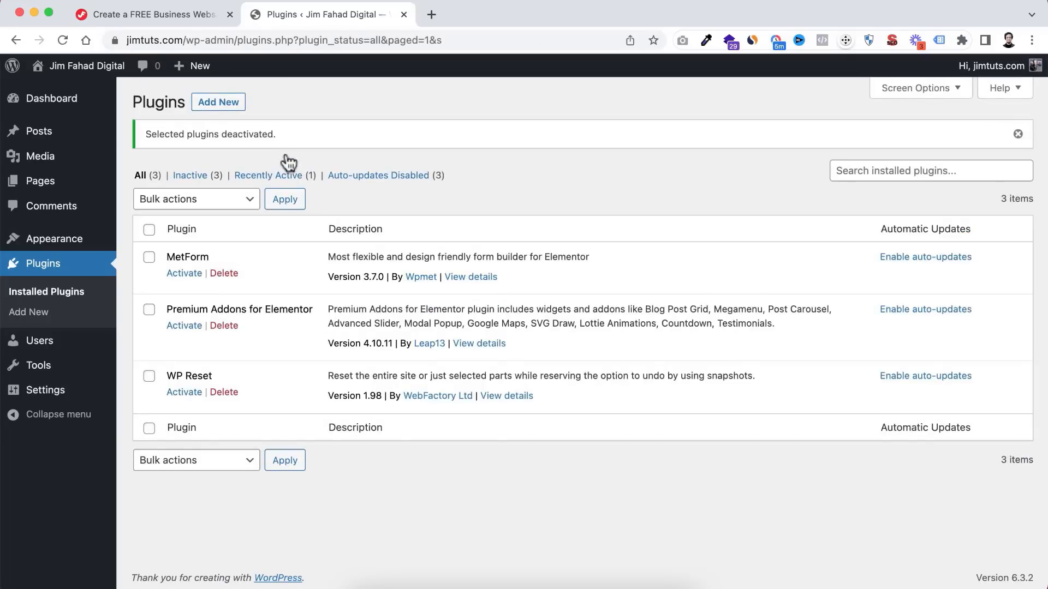
# - Bulk-delete all three deactivated plugins and confirm removing their data
pyautogui.click(150, 231)
pyautogui.click(215, 206)
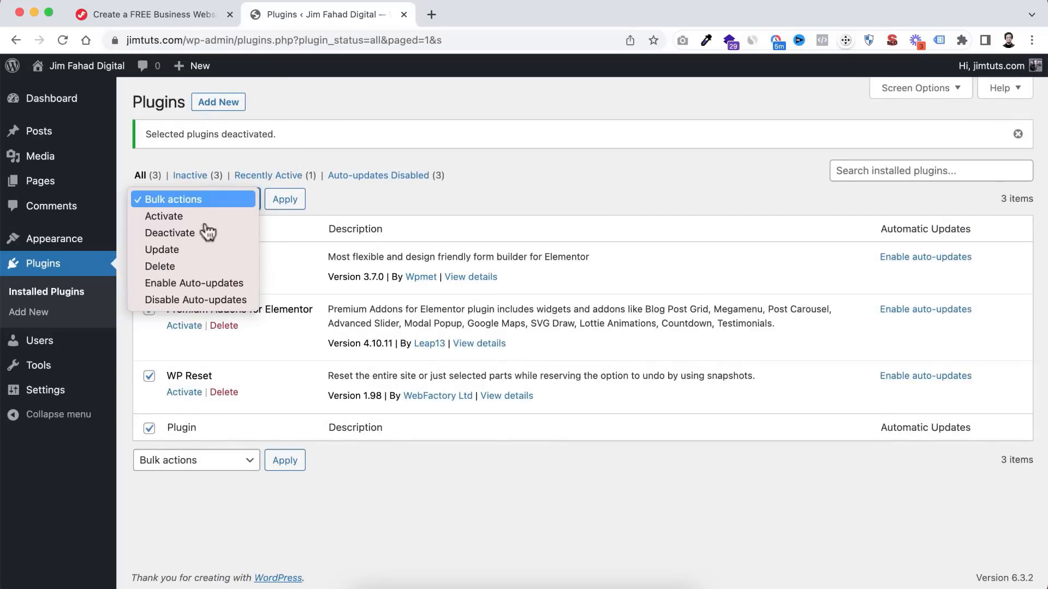
pyautogui.click(187, 270)
pyautogui.click(283, 199)
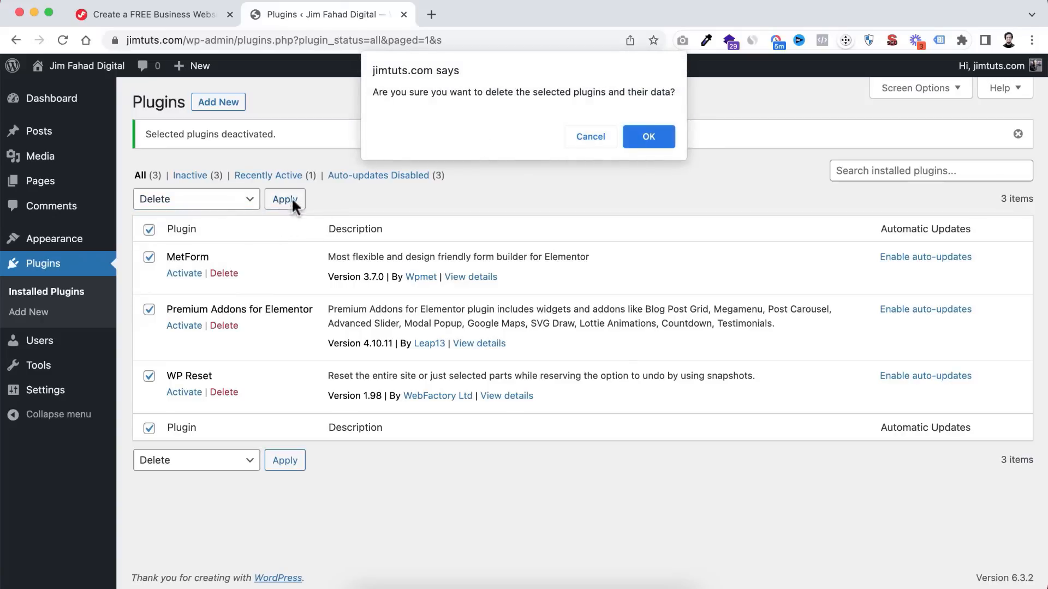
pyautogui.click(650, 131)
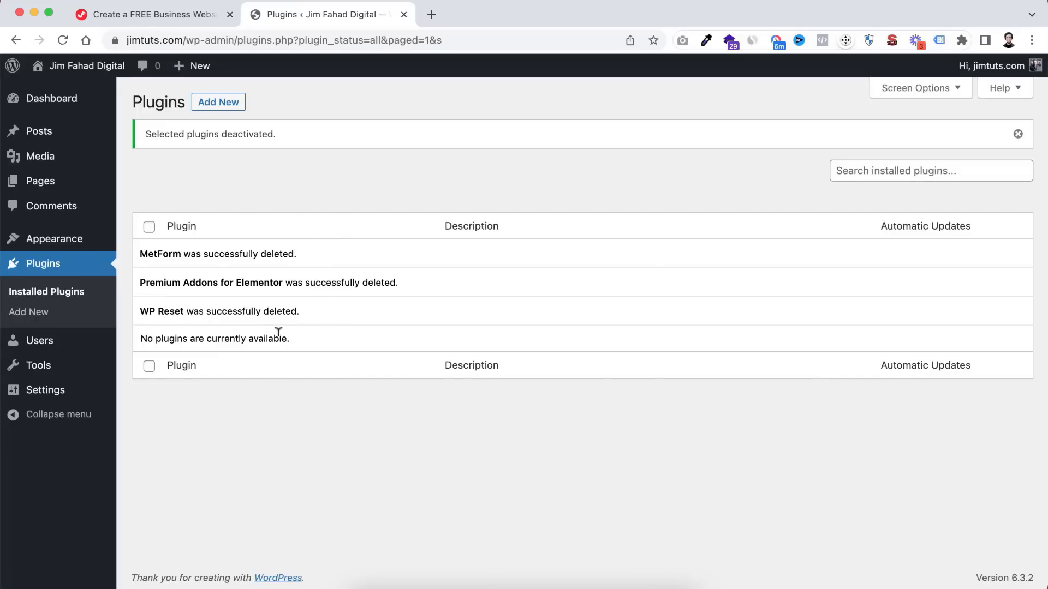
# - Select Privacy Policy and Sample Page in All Pages and bulk Move to Bin
pyautogui.moveTo(54, 183)
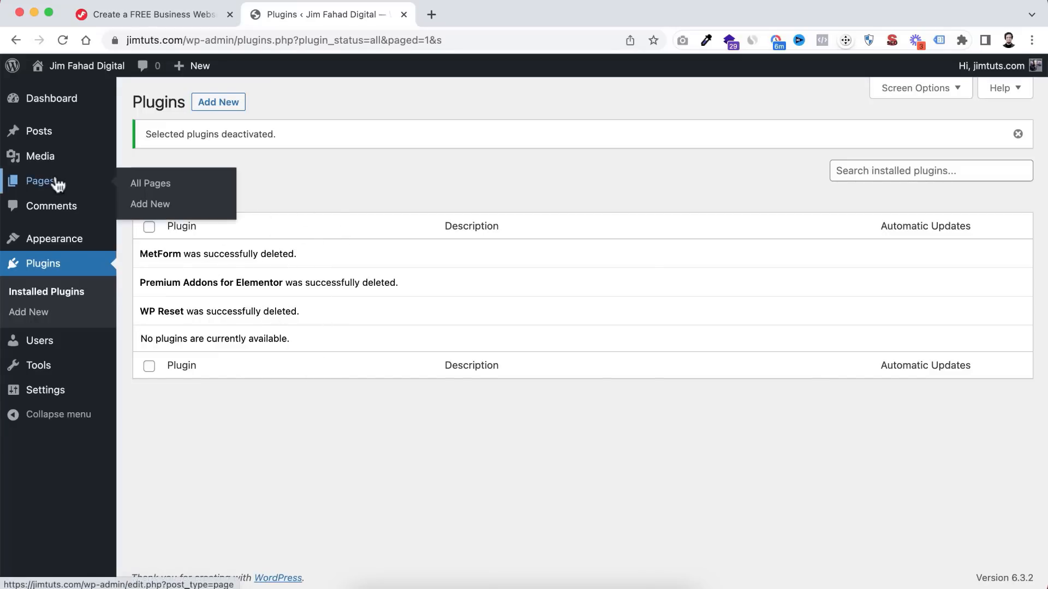
pyautogui.click(158, 189)
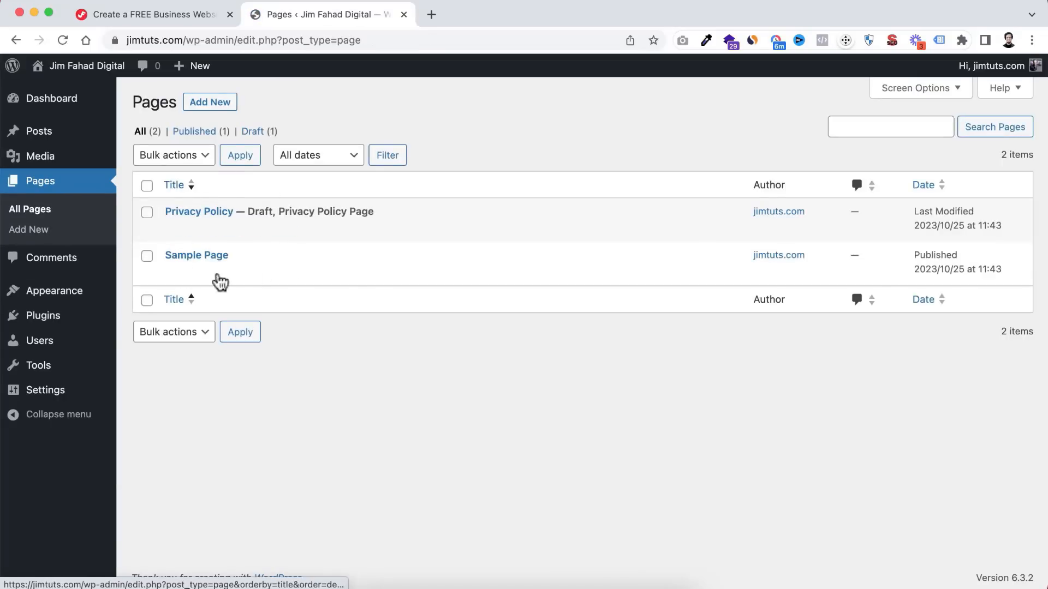
pyautogui.click(147, 186)
pyautogui.click(180, 157)
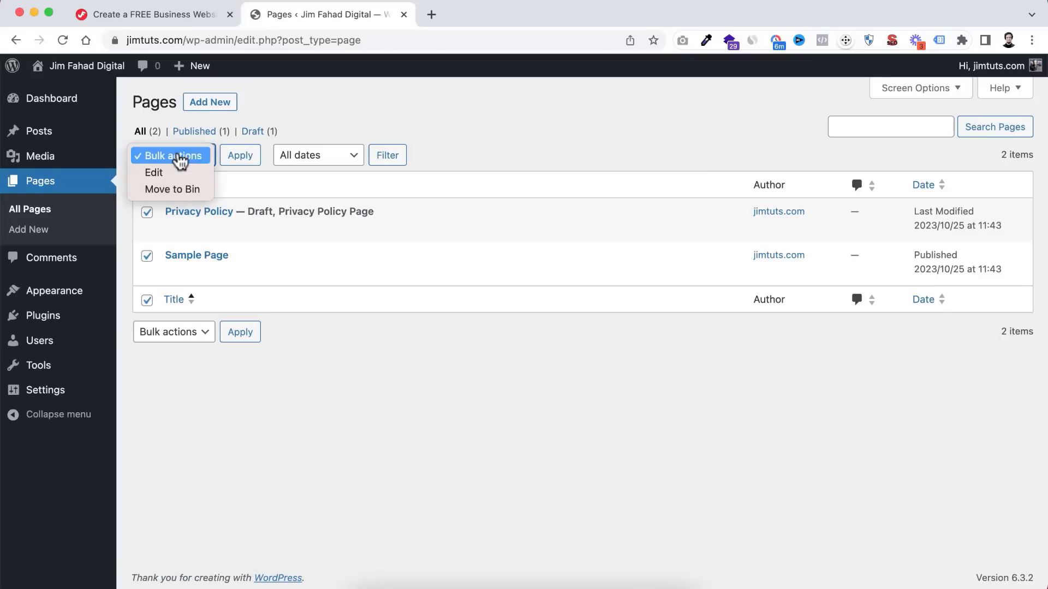
pyautogui.click(175, 189)
pyautogui.click(240, 164)
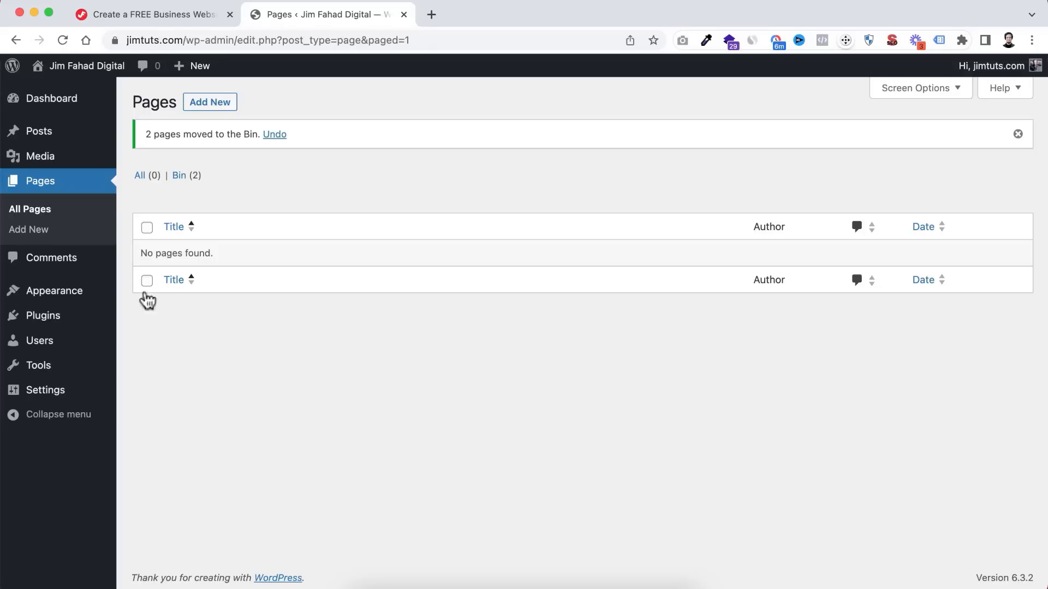
pyautogui.moveTo(28, 347)
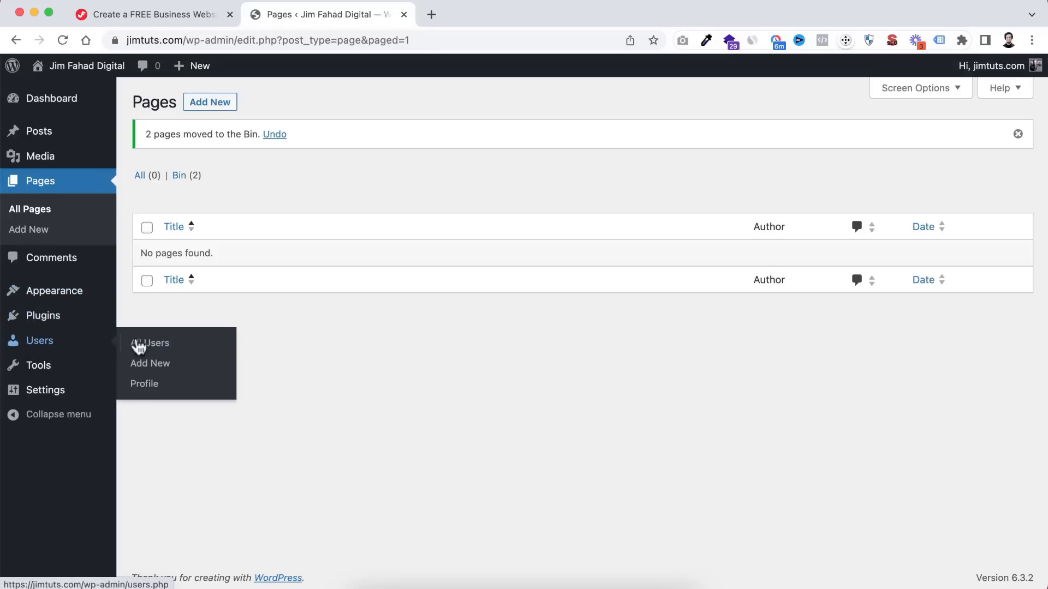
# - Preview the Light, Modern and Blue admin colour schemes, then keep Default
pyautogui.click(148, 386)
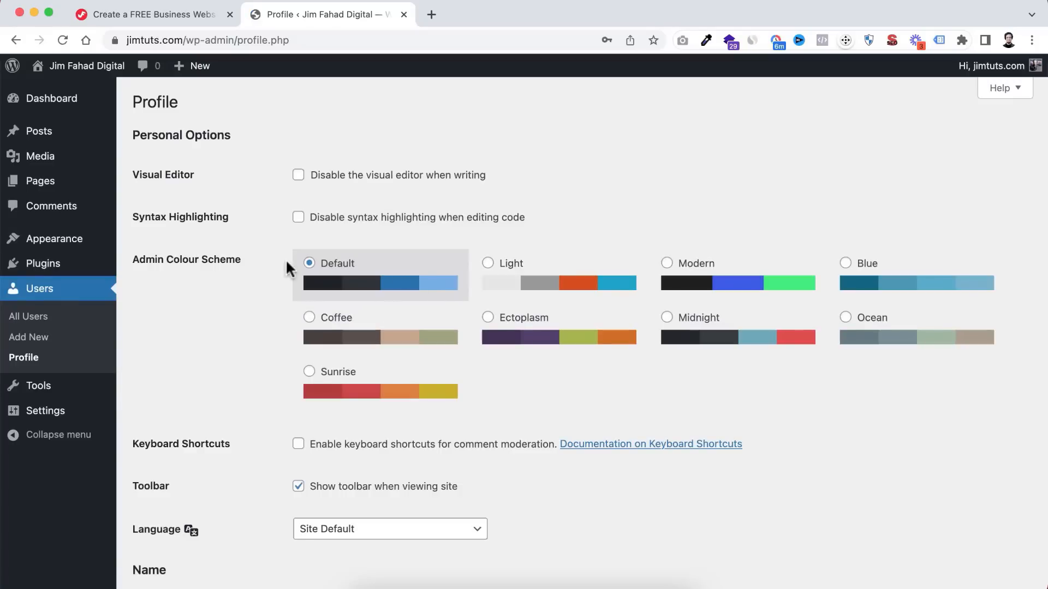
pyautogui.click(557, 284)
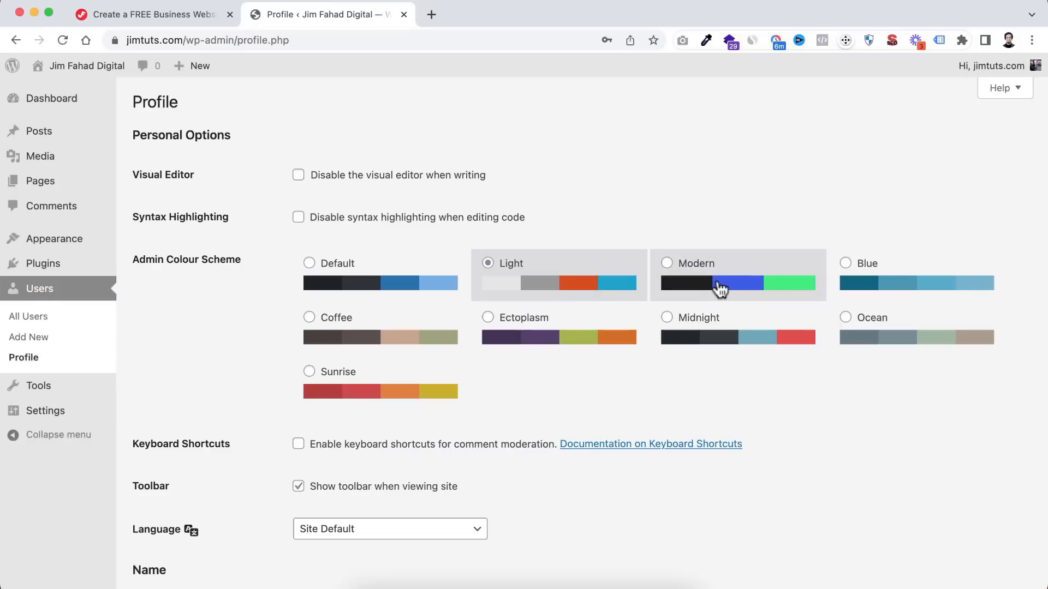
pyautogui.click(719, 286)
pyautogui.click(868, 278)
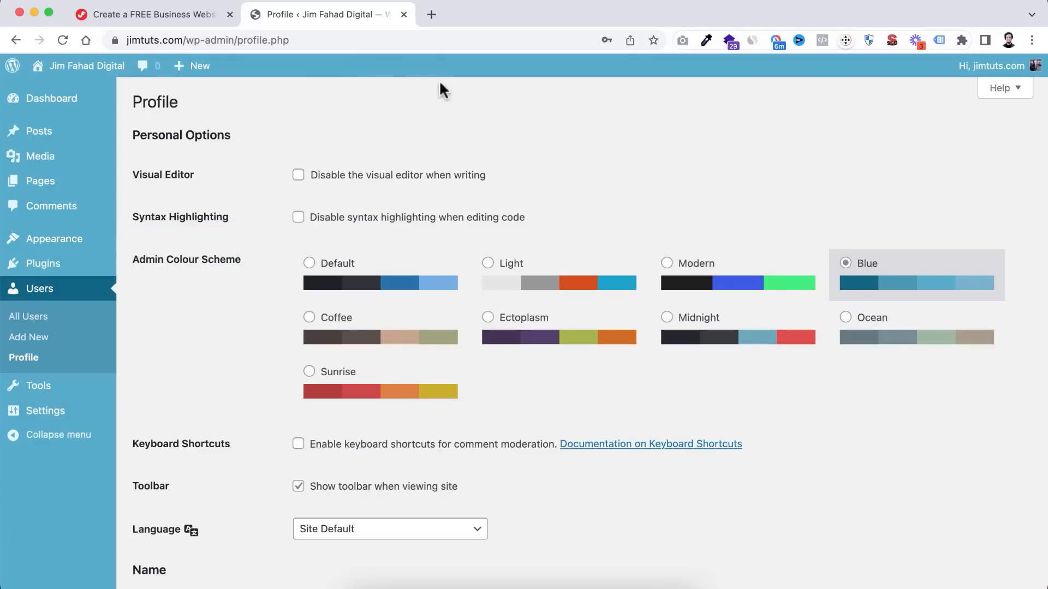
pyautogui.click(379, 287)
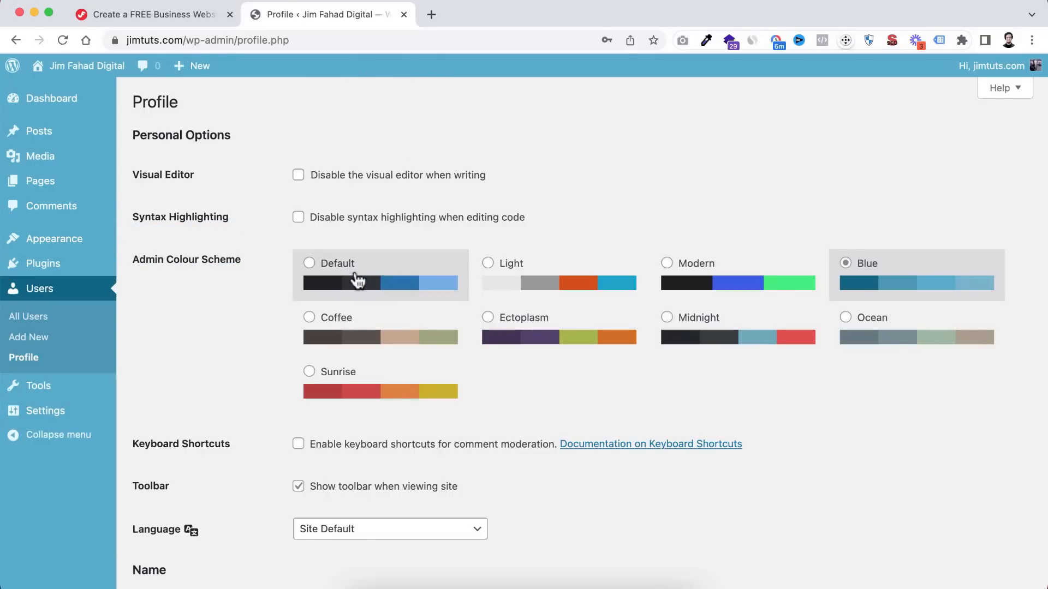
# - Enter the user's first name, last name and full-name nickname, and display the full name publicly
pyautogui.scroll(-5, 227, 510)
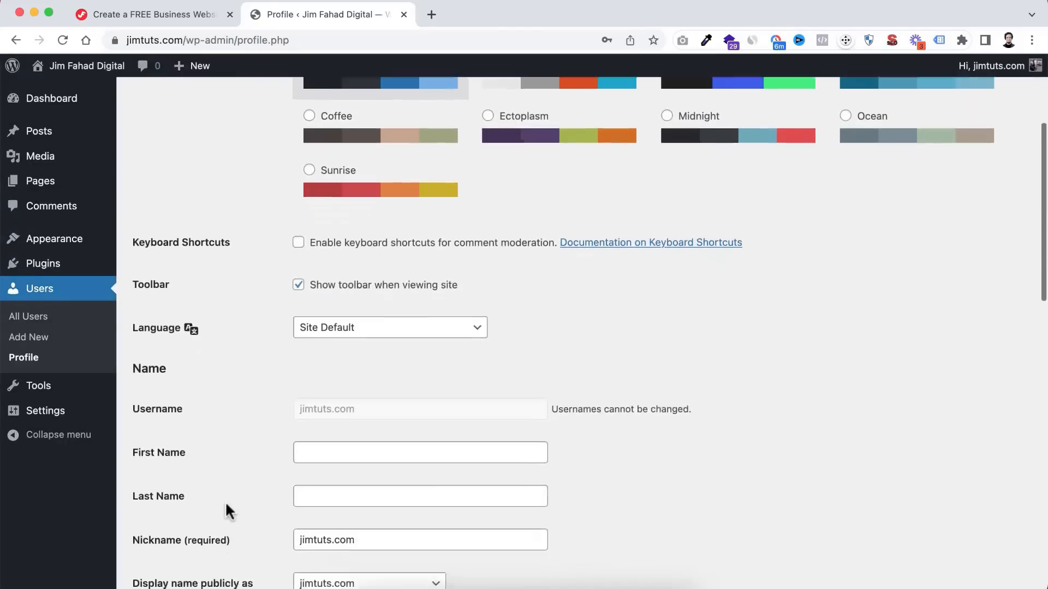
pyautogui.click(311, 368)
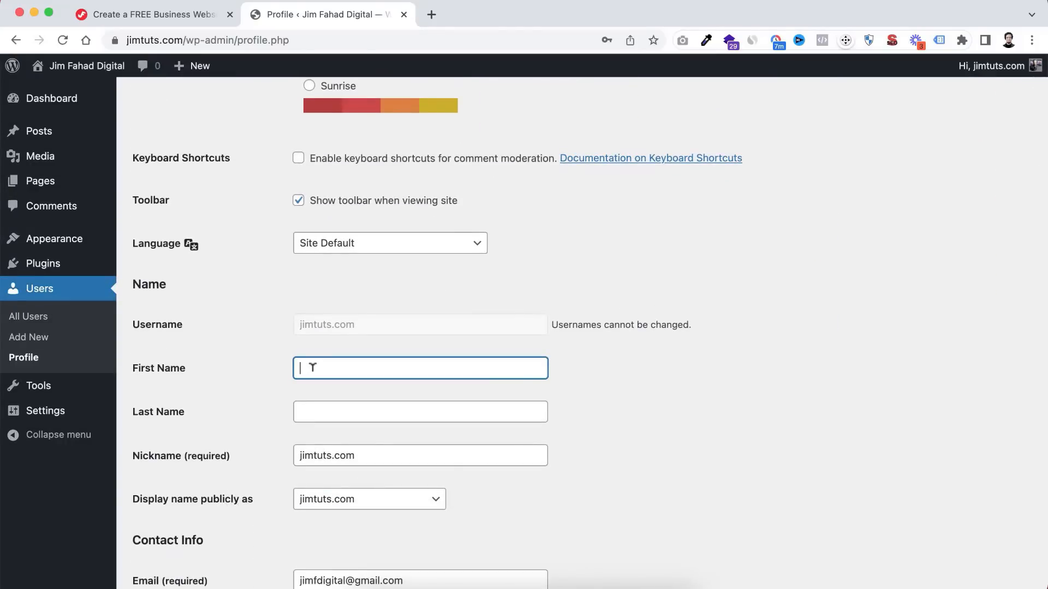
pyautogui.write('Jim')
pyautogui.click(300, 412)
pyautogui.write('F')
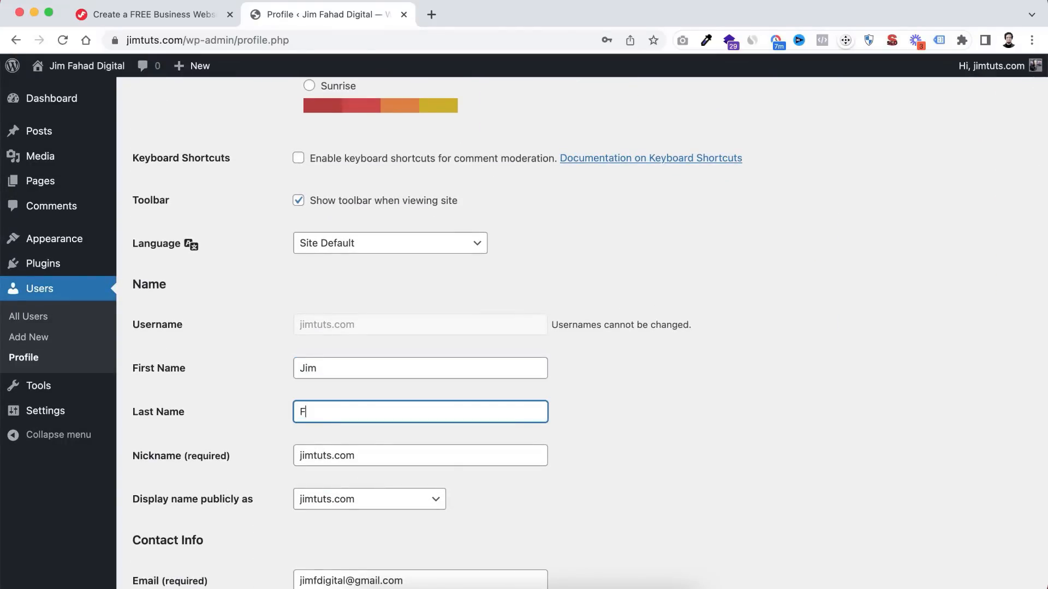
pyautogui.write('ahad')
pyautogui.moveTo(352, 456); pyautogui.dragTo(222, 461)
pyautogui.write('Jim Fahad')
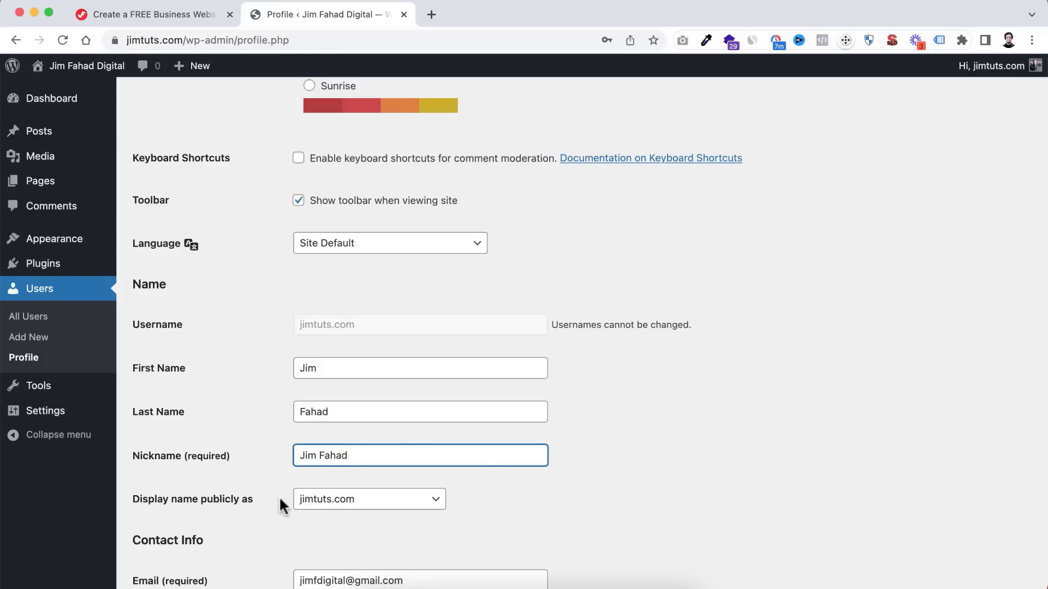
pyautogui.scroll(-3, 279, 496)
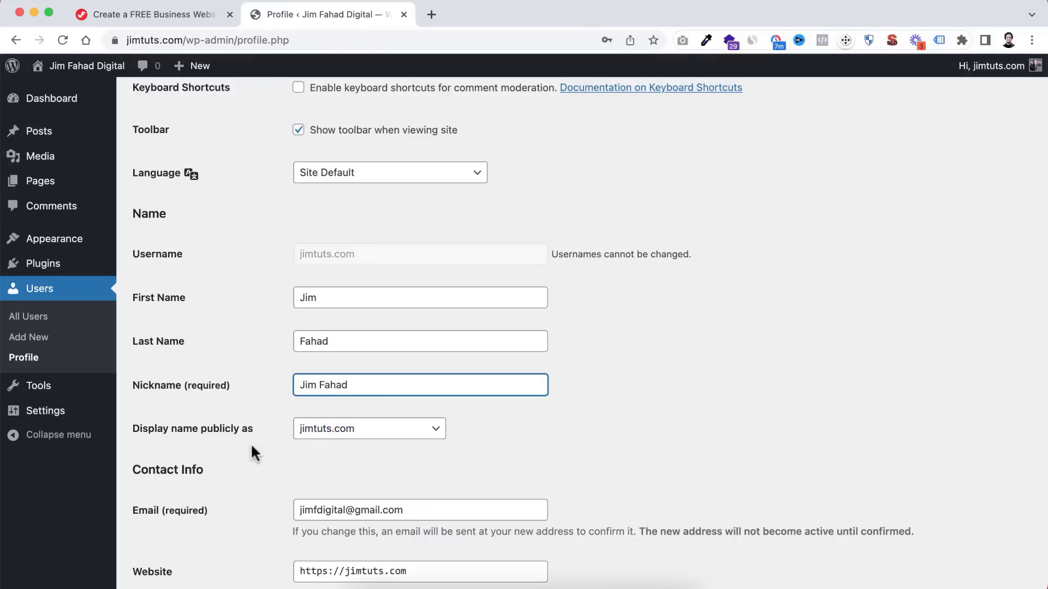
pyautogui.click(400, 437)
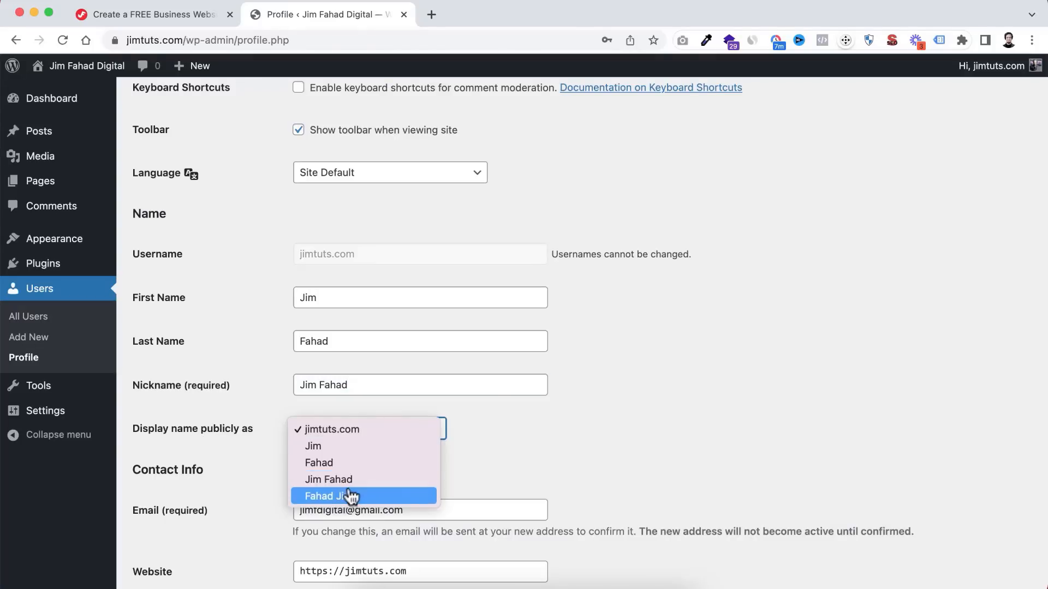
pyautogui.click(362, 480)
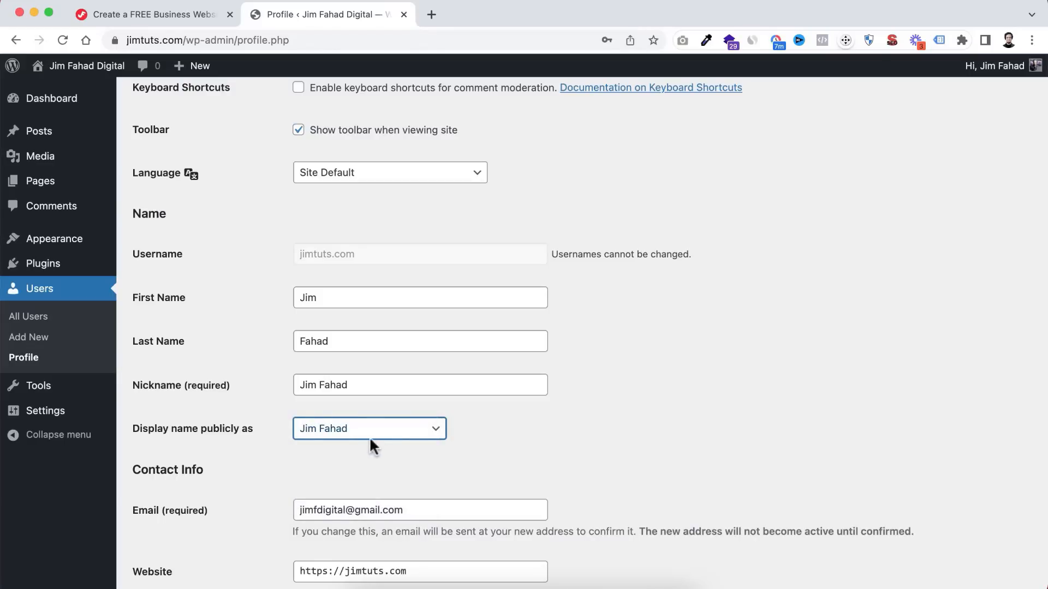
pyautogui.click(356, 452)
# - Replace the generated password with a new custom password and save with Update Profile
pyautogui.scroll(-5, 266, 530)
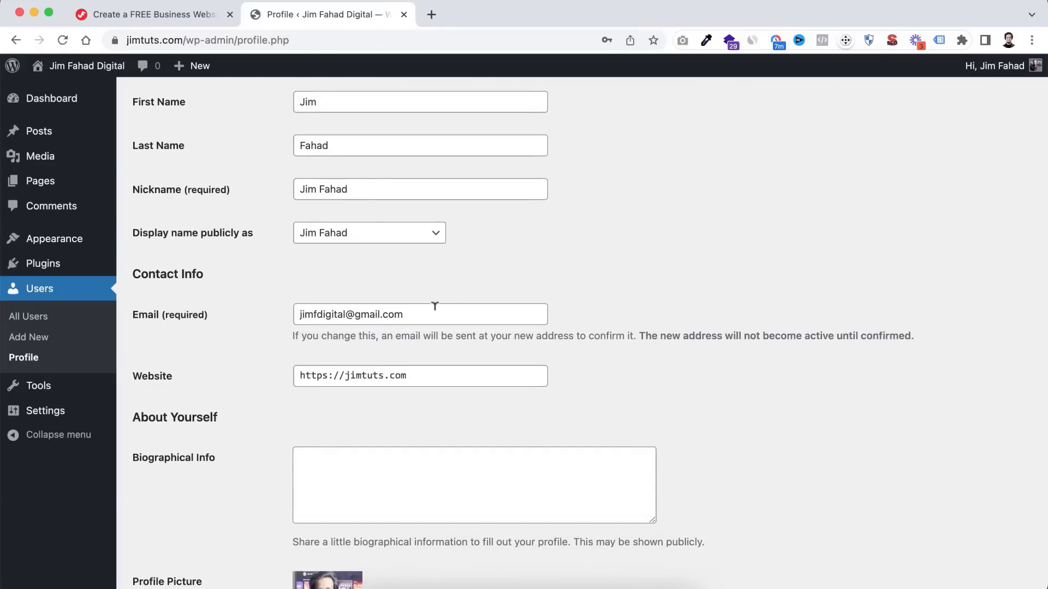
pyautogui.scroll(-3, 256, 497)
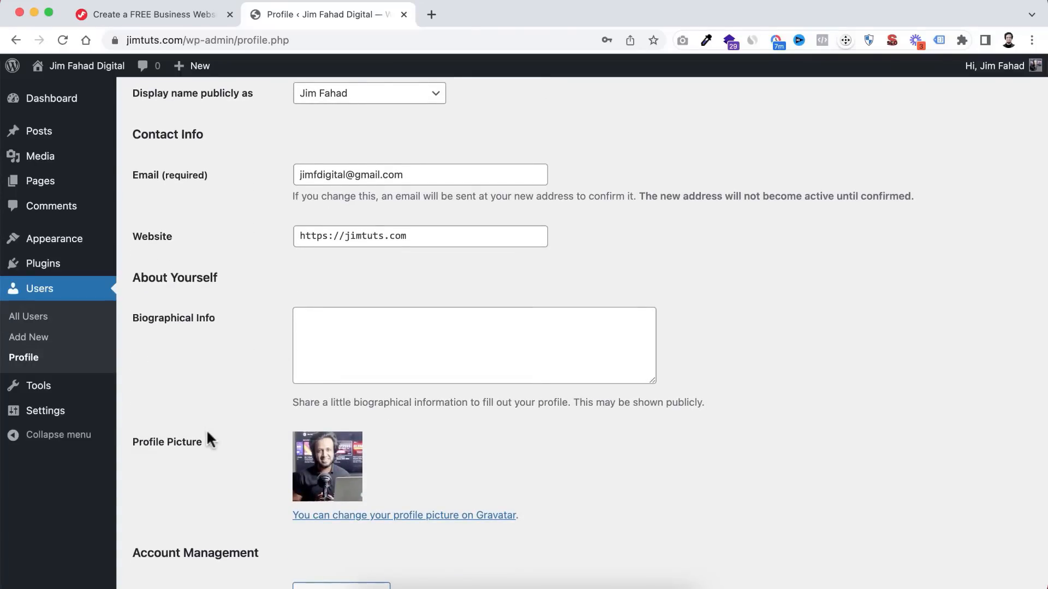
pyautogui.scroll(-2, 198, 457)
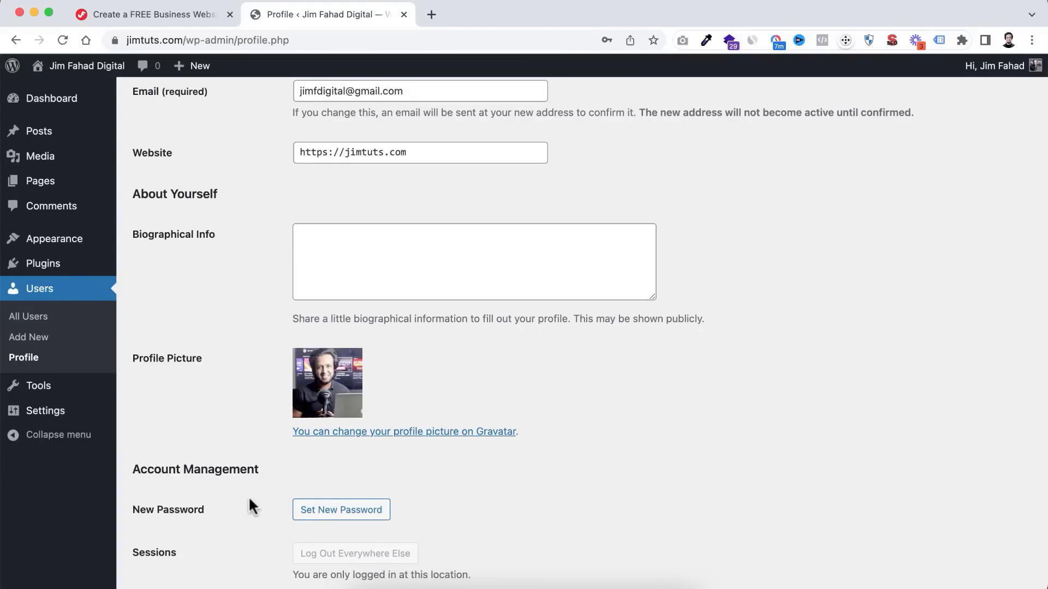
pyautogui.scroll(-2, 248, 496)
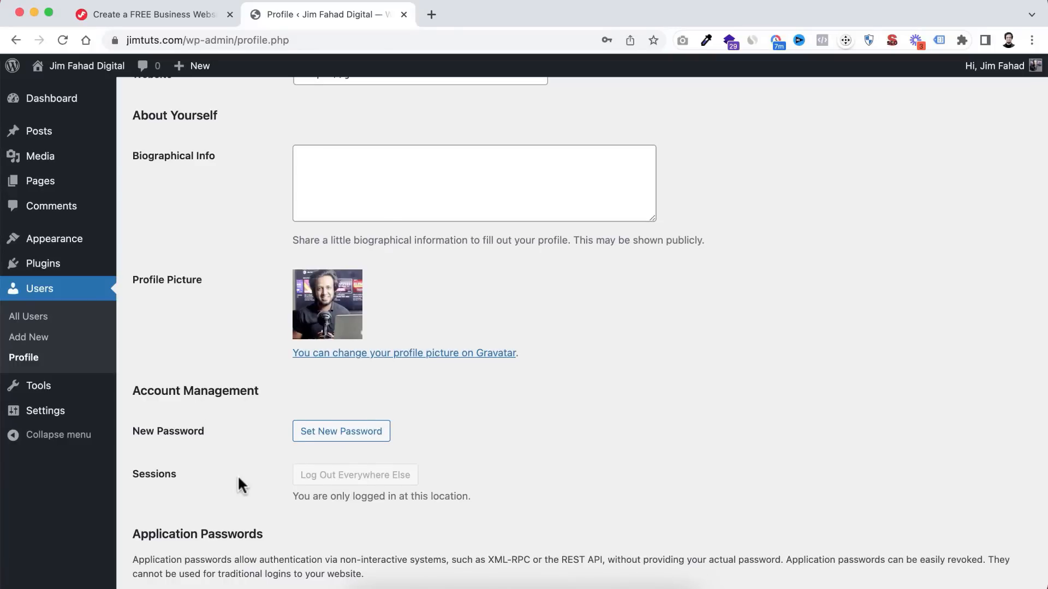
pyautogui.scroll(-1, 240, 483)
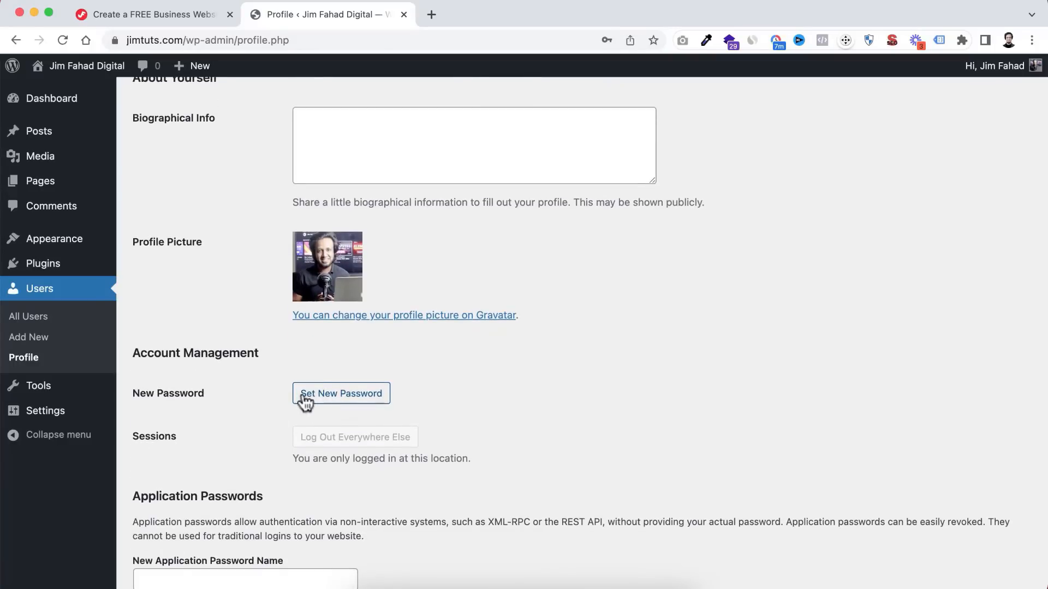
pyautogui.click(333, 399)
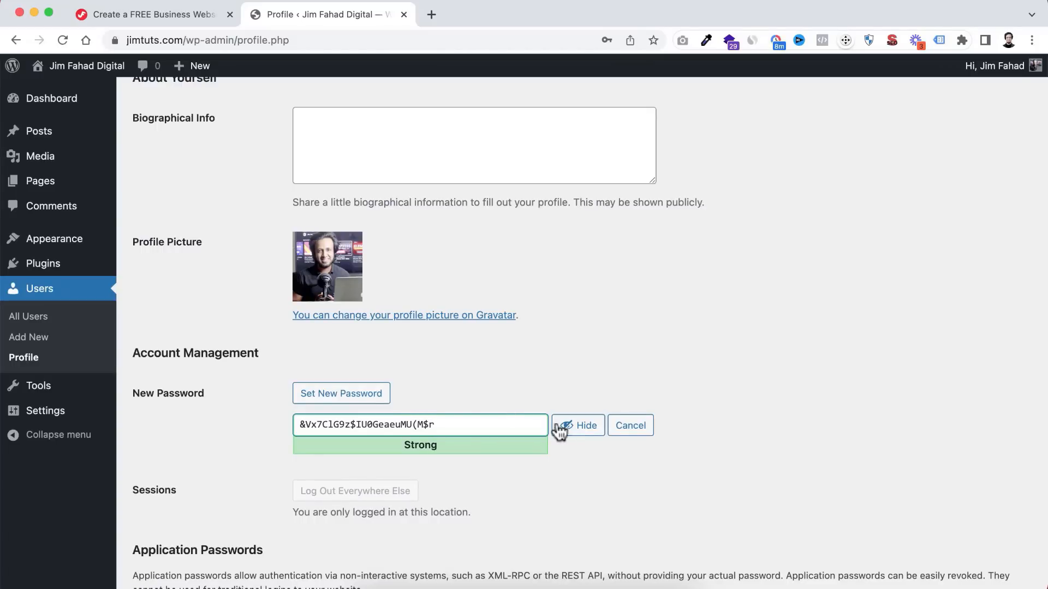
pyautogui.click(573, 430)
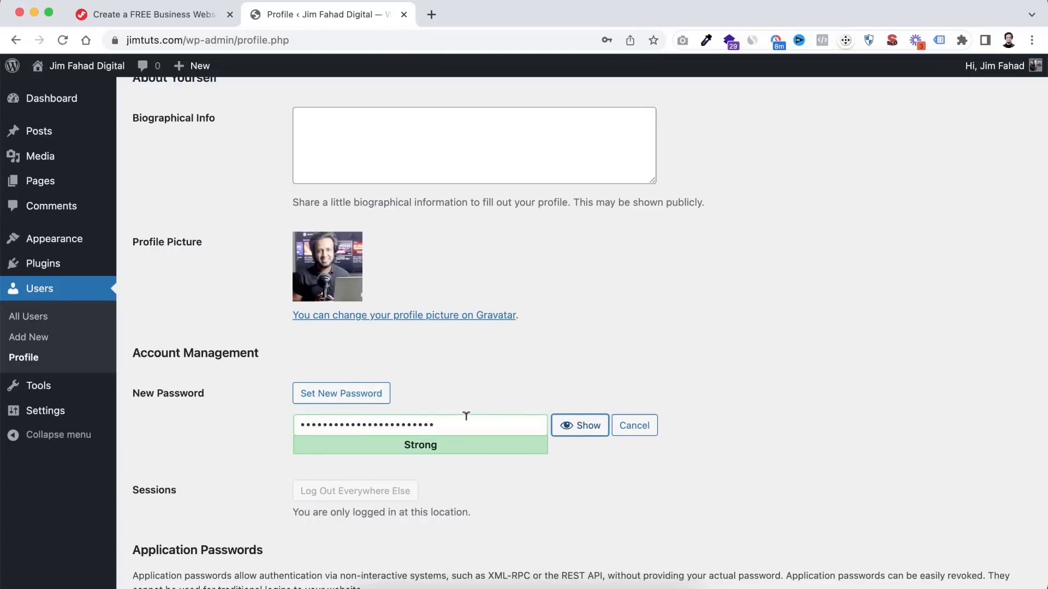
pyautogui.doubleClick(463, 416)
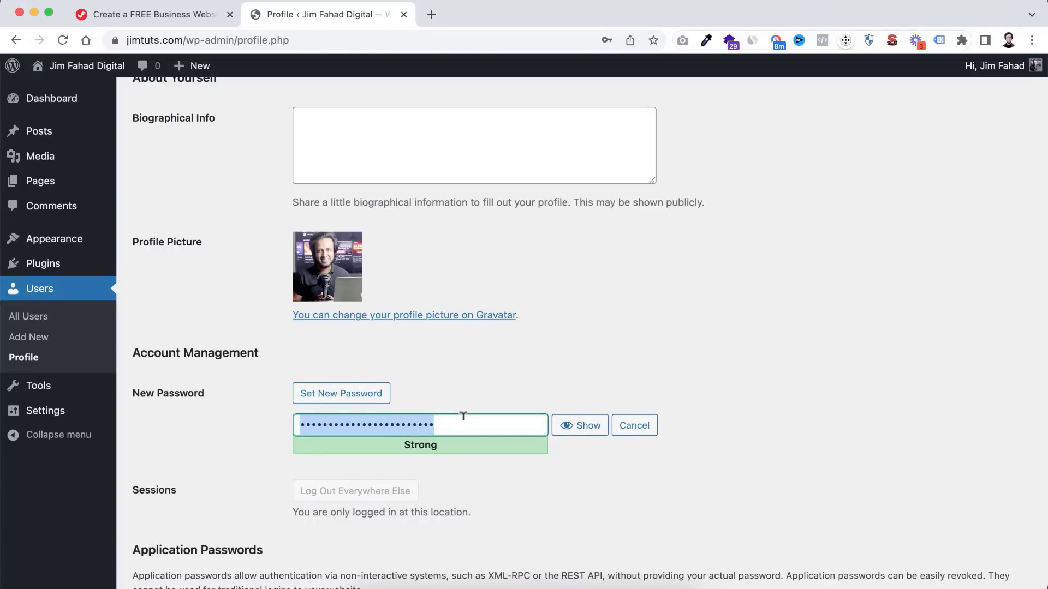
pyautogui.write('1234')
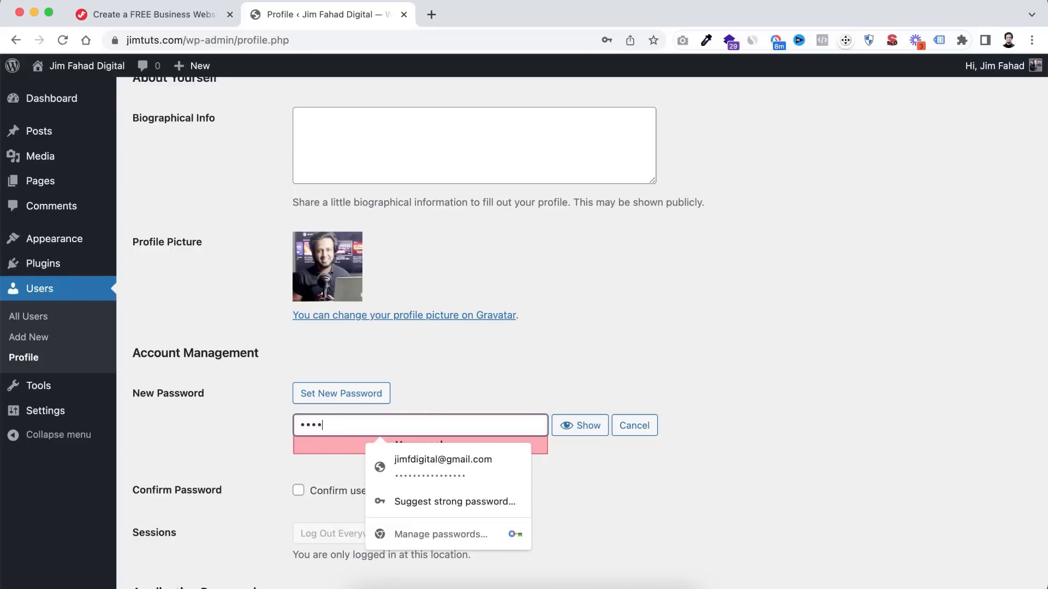
pyautogui.write('••••••••••')
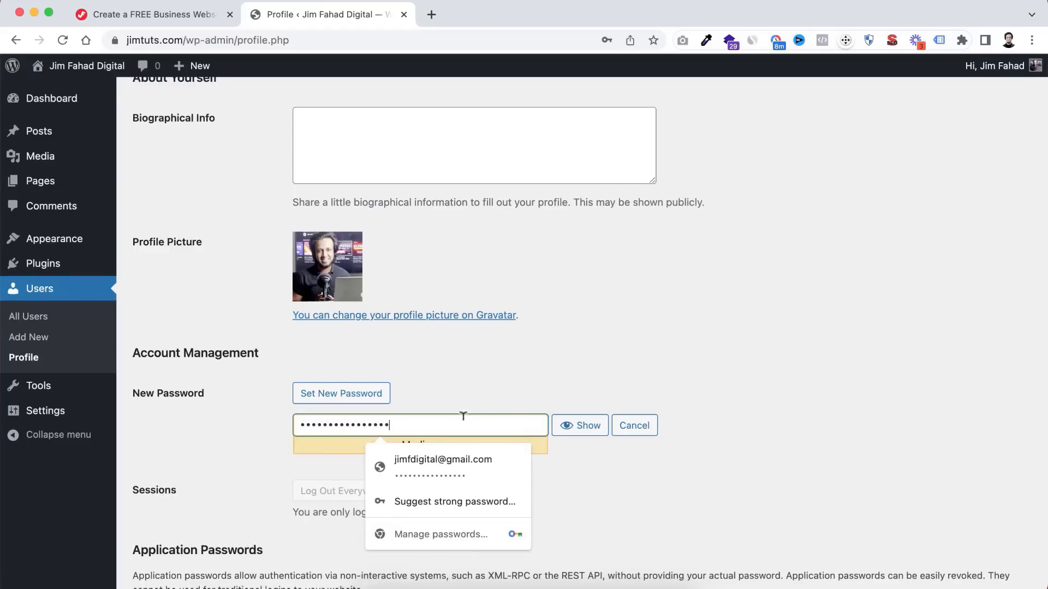
pyautogui.click(562, 358)
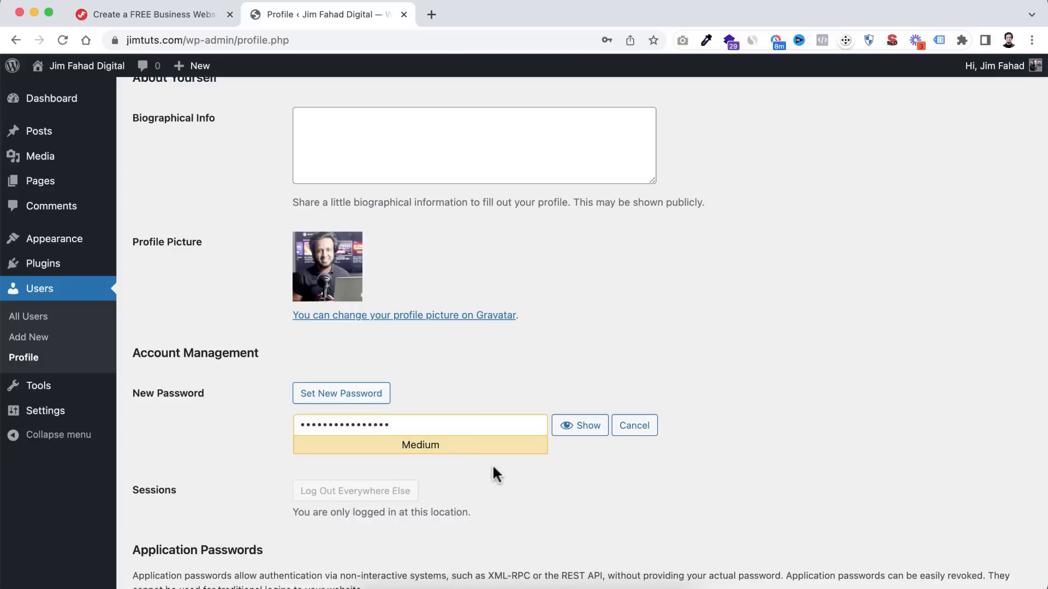
pyautogui.scroll(-5, 492, 464)
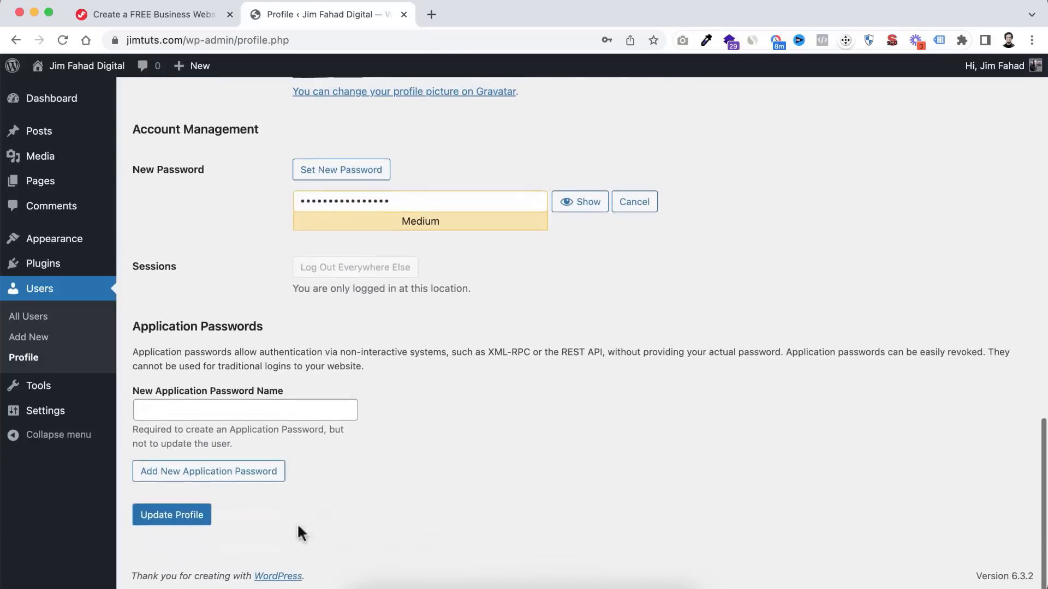
pyautogui.click(186, 525)
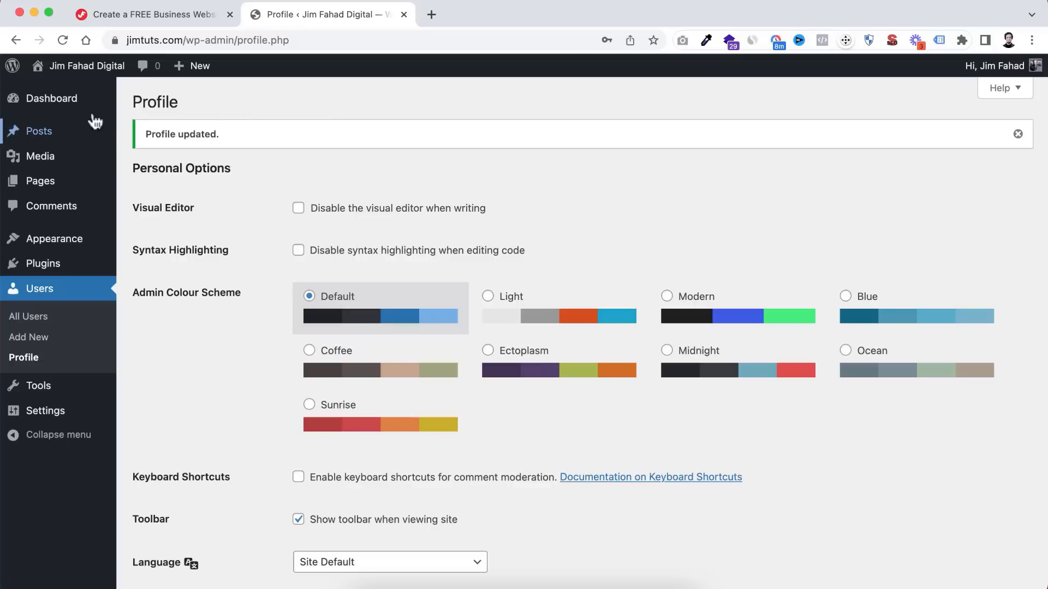
# - Open Visit Site from the admin bar in a new browser tab and switch to it
pyautogui.moveTo(64, 69)
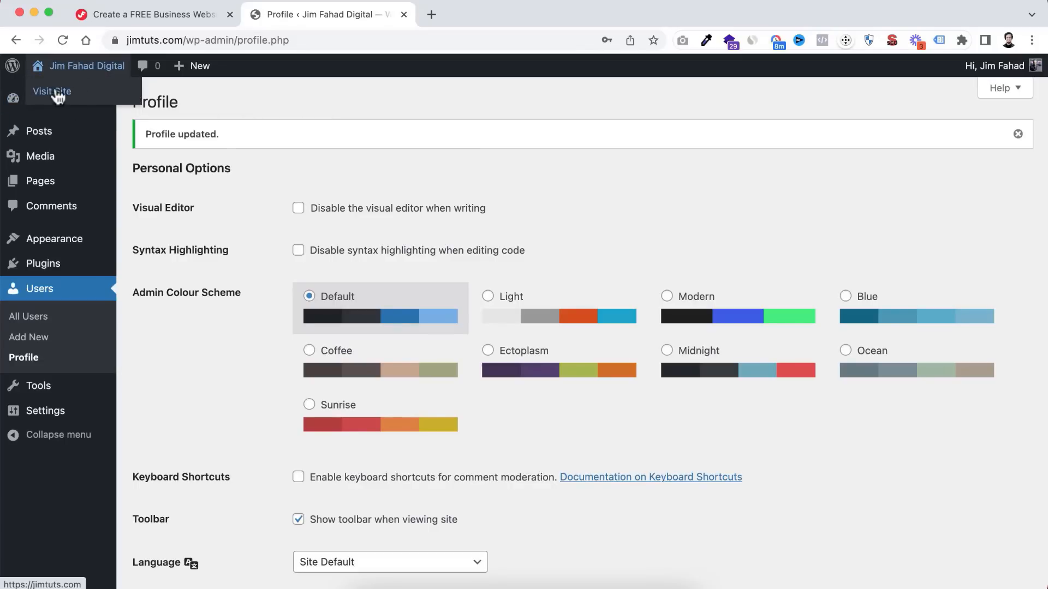
pyautogui.rightClick(63, 94)
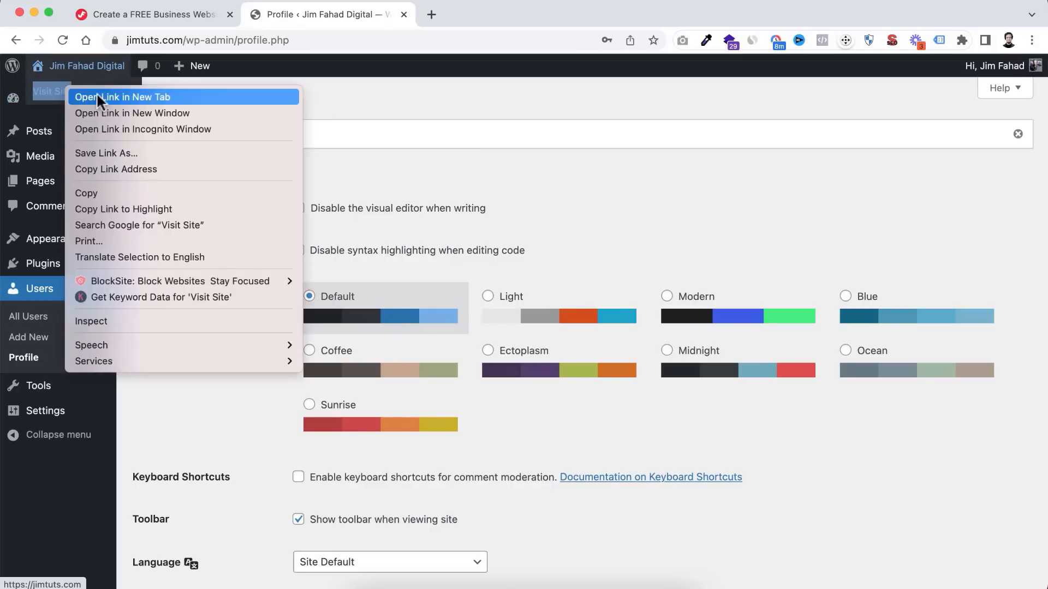
pyautogui.click(106, 94)
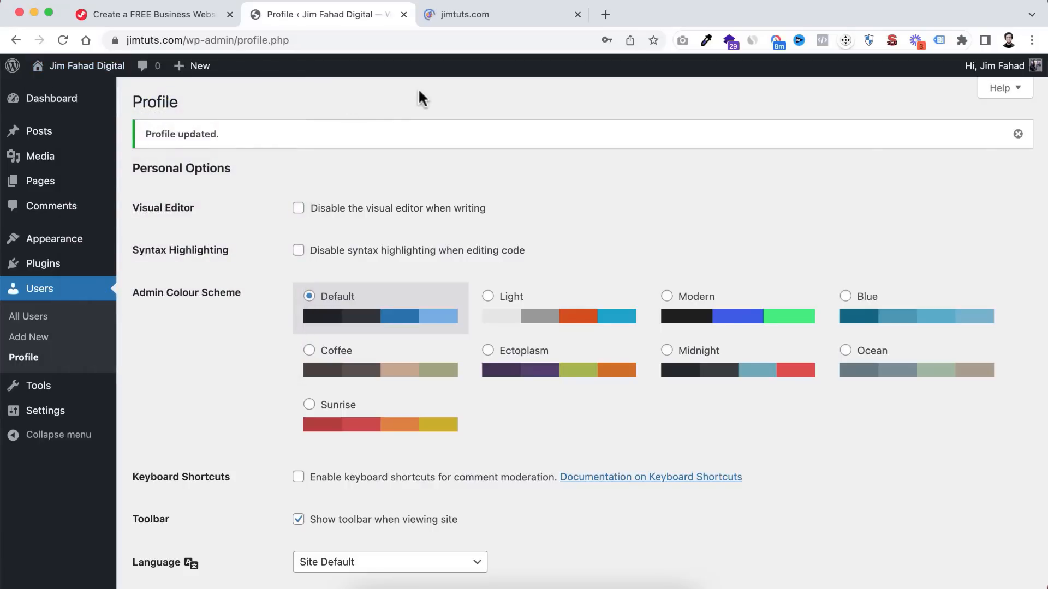
pyautogui.click(481, 11)
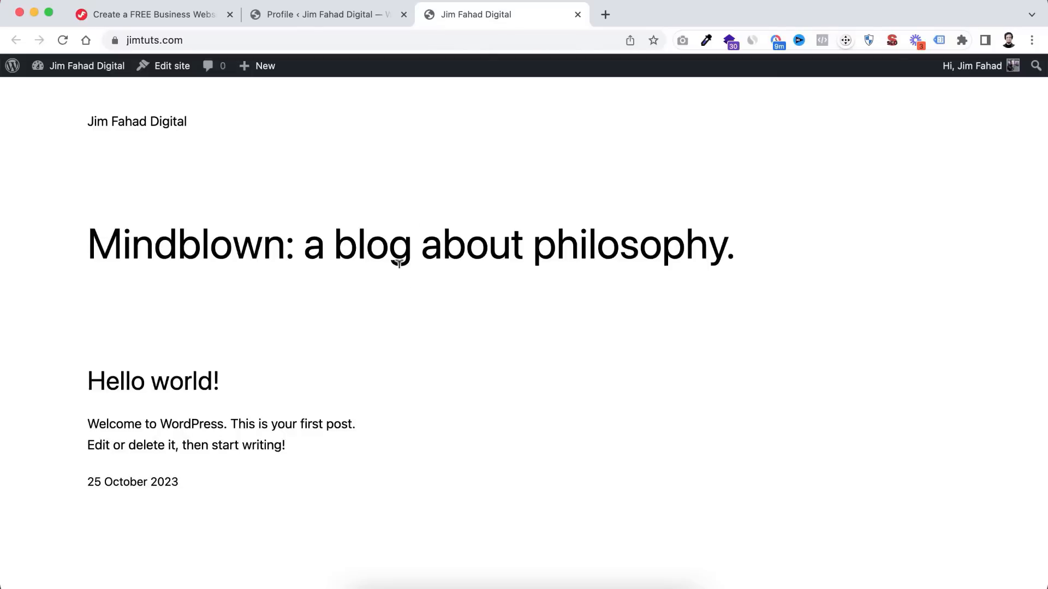
# - Scroll over the default Mindblown homepage and its Hello world! post
pyautogui.scroll(-6, 569, 431)
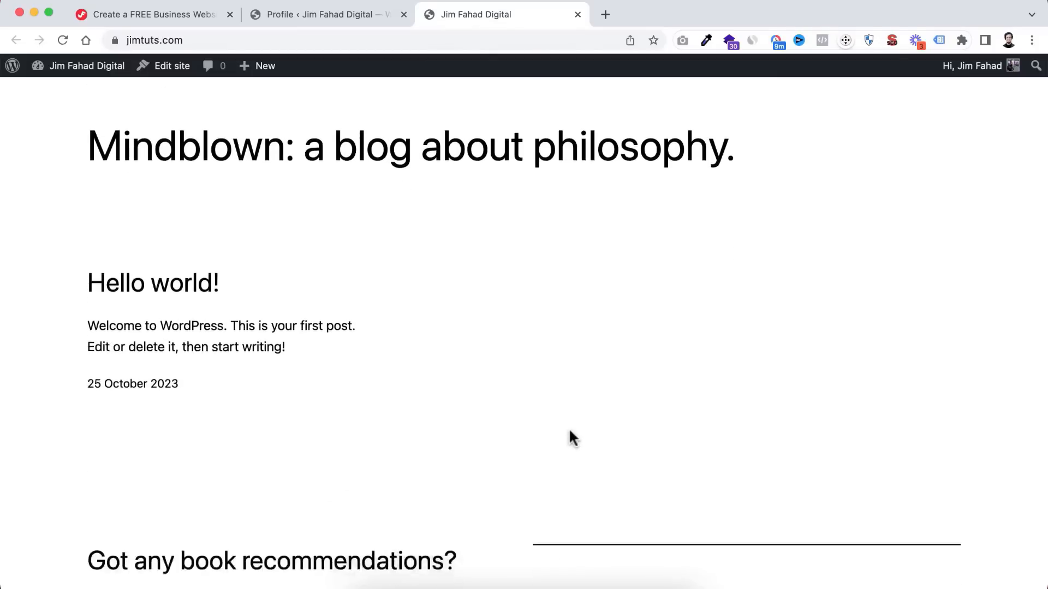
pyautogui.scroll(6, 568, 427)
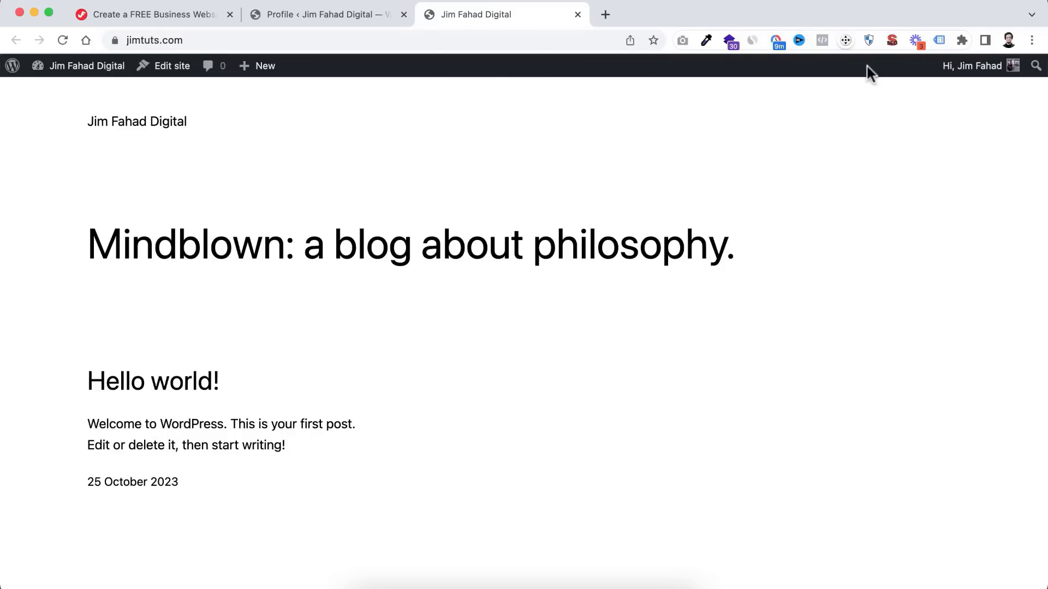
pyautogui.moveTo(992, 76)
pyautogui.scroll(-5, 434, 414)
pyautogui.scroll(5, 435, 414)
pyautogui.scroll(-4, 456, 335)
pyautogui.scroll(4, 456, 335)
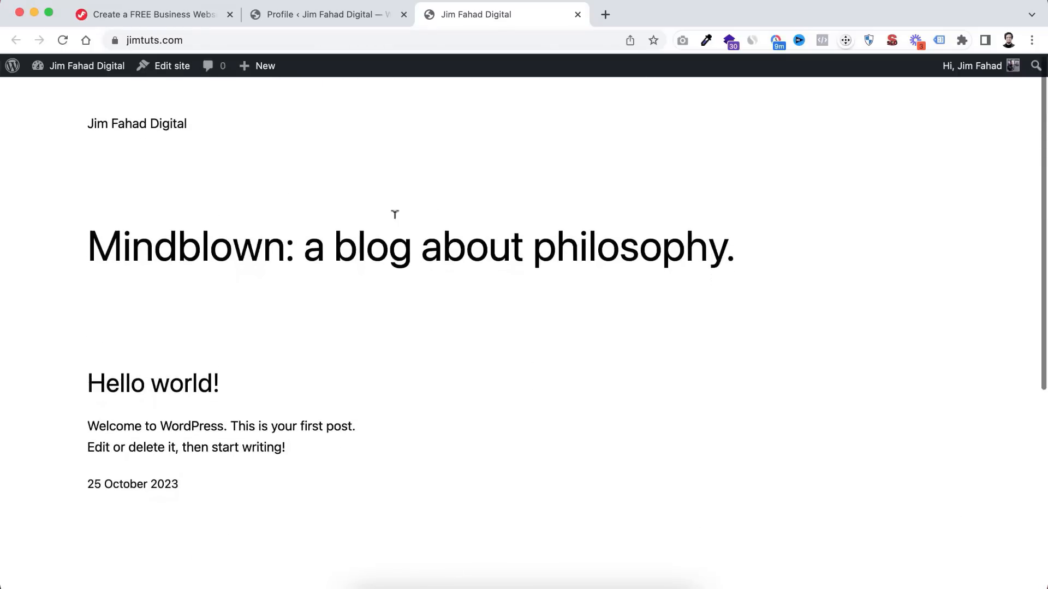
# - Activate the Twenty Twenty-Two theme under Appearance > Themes
pyautogui.click(331, 15)
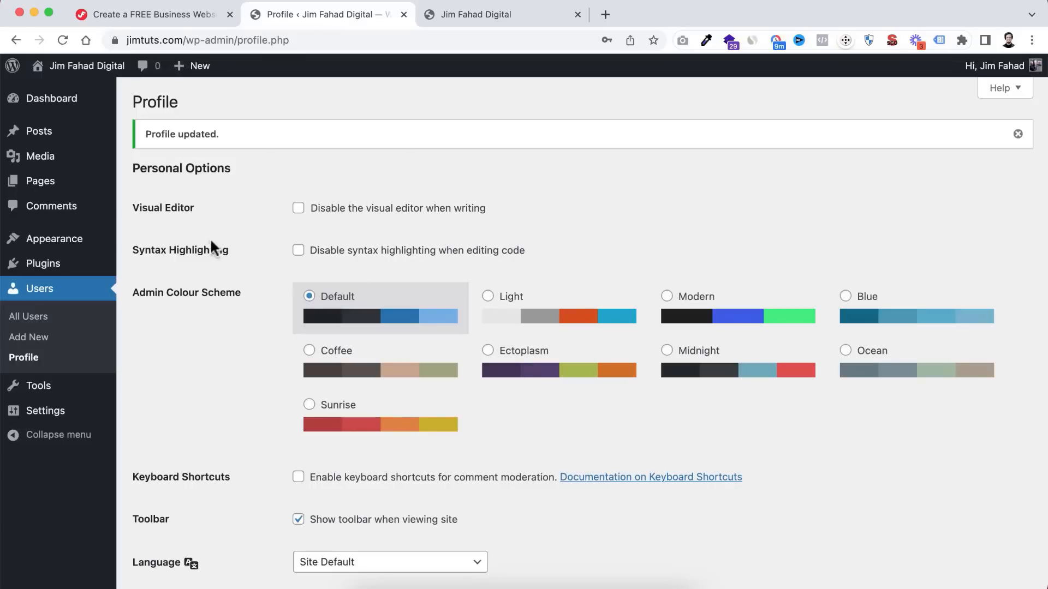
pyautogui.moveTo(15, 240)
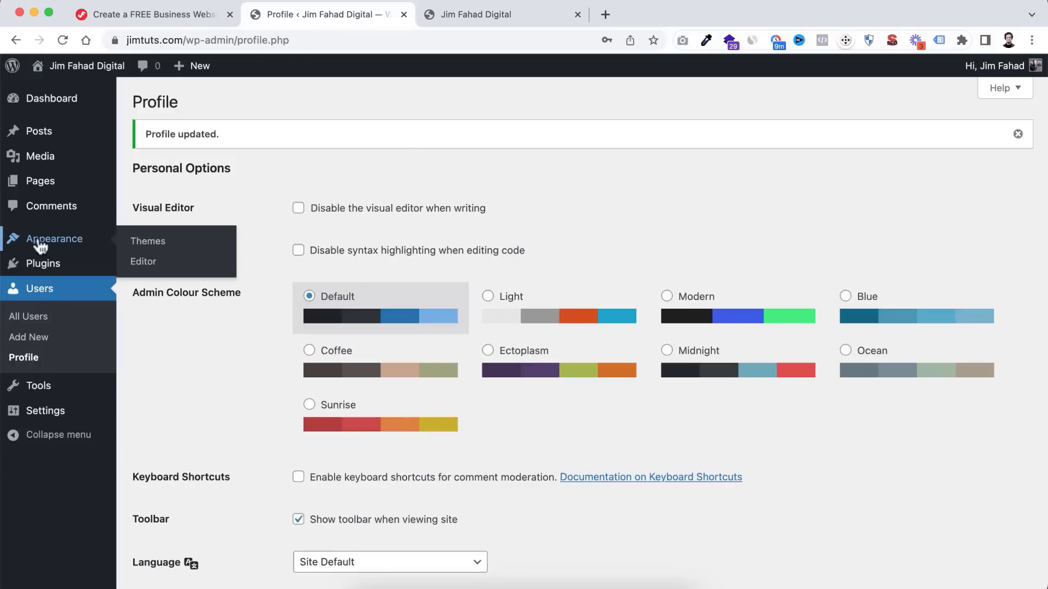
pyautogui.click(147, 247)
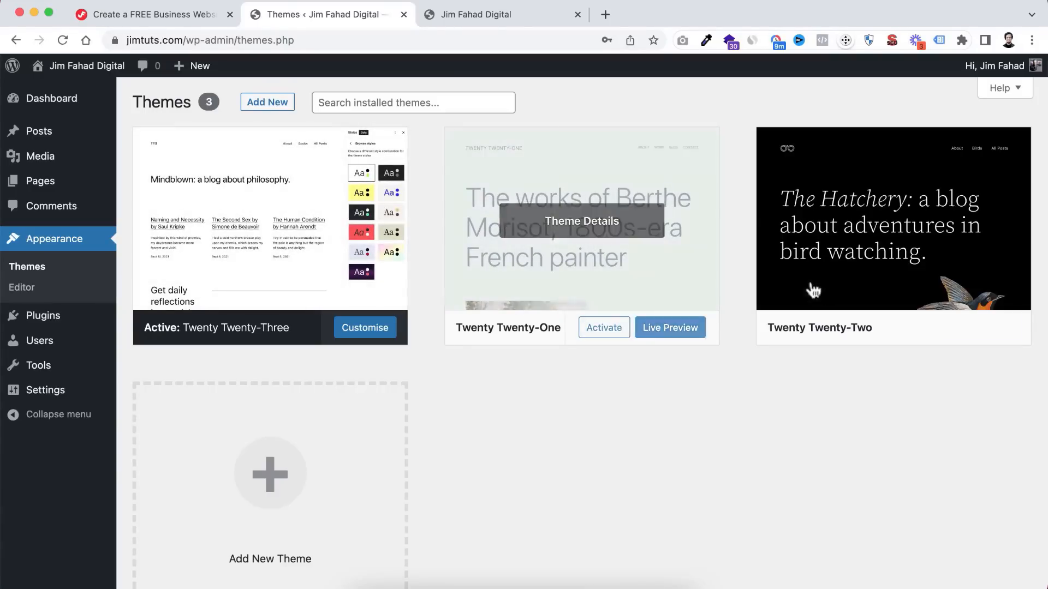
pyautogui.moveTo(837, 326)
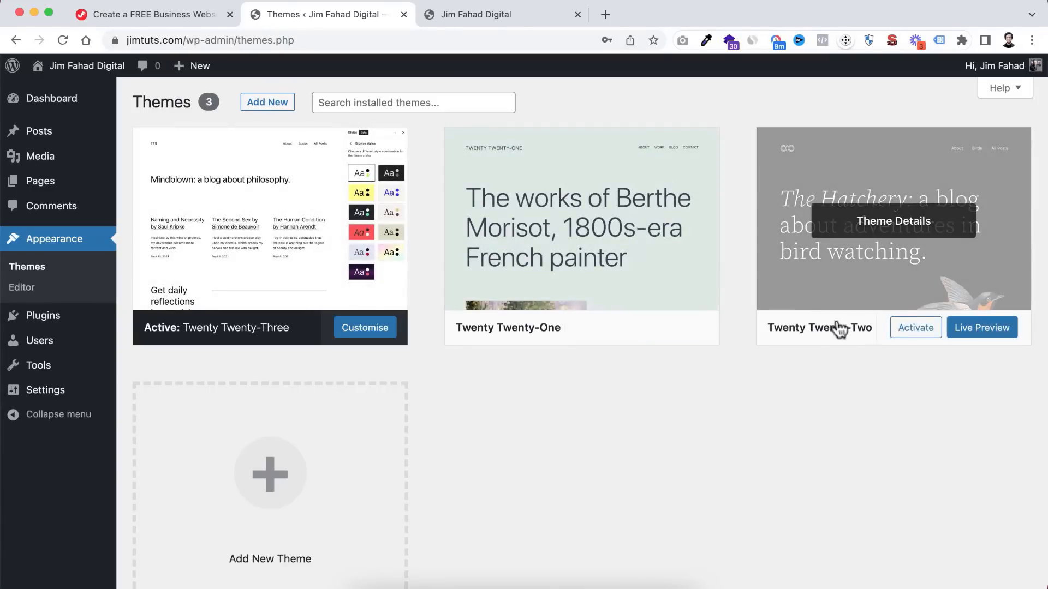
pyautogui.click(906, 330)
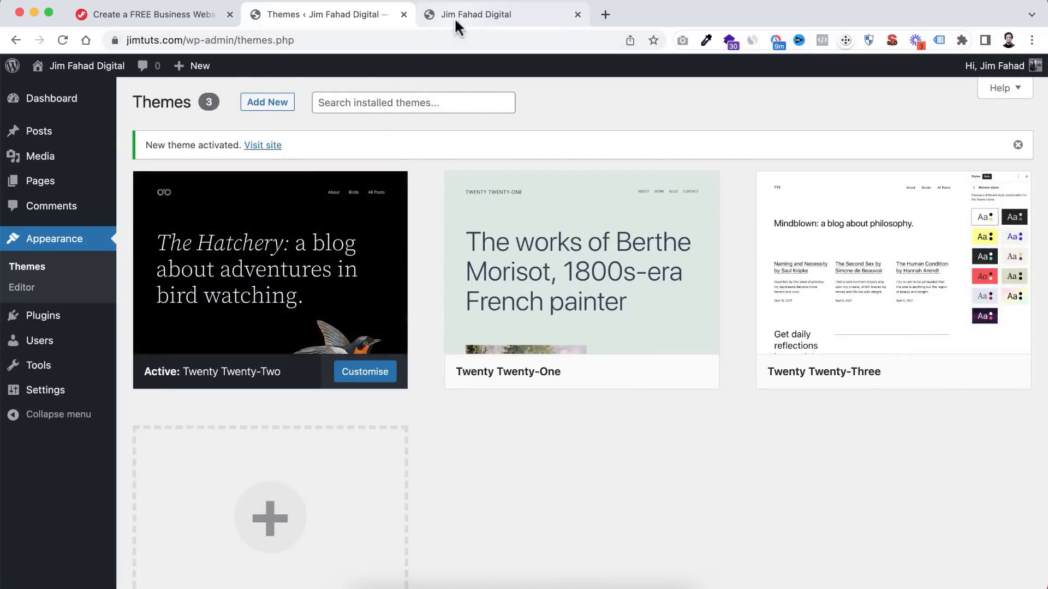
# - Reload the live site to see the black bird header, then return to Themes
pyautogui.click(455, 21)
pyautogui.click(63, 39)
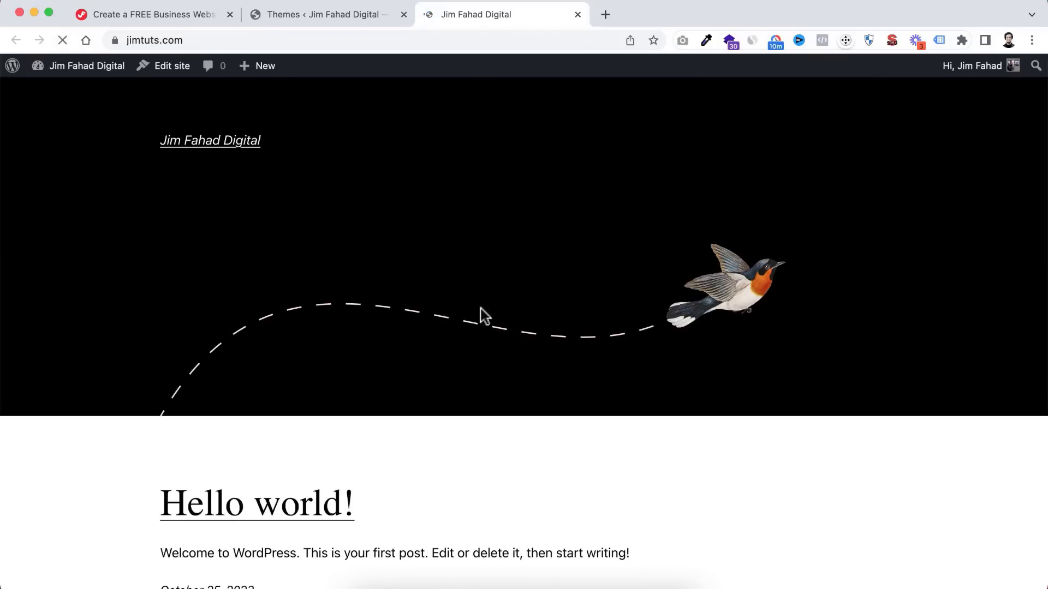
pyautogui.scroll(-6, 510, 412)
pyautogui.scroll(7, 510, 412)
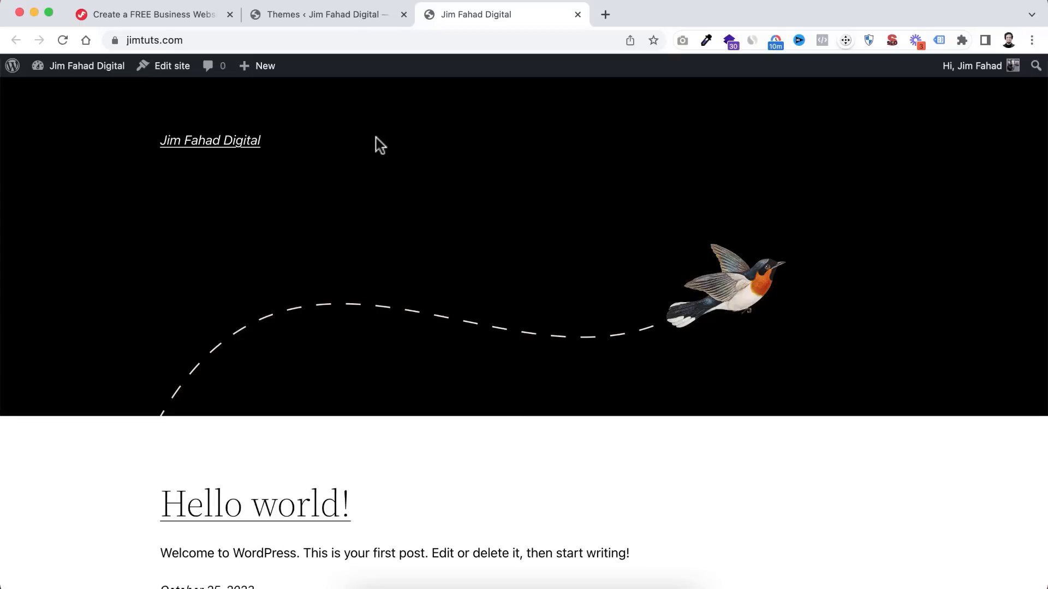
pyautogui.click(320, 14)
pyautogui.scroll(-5, 470, 473)
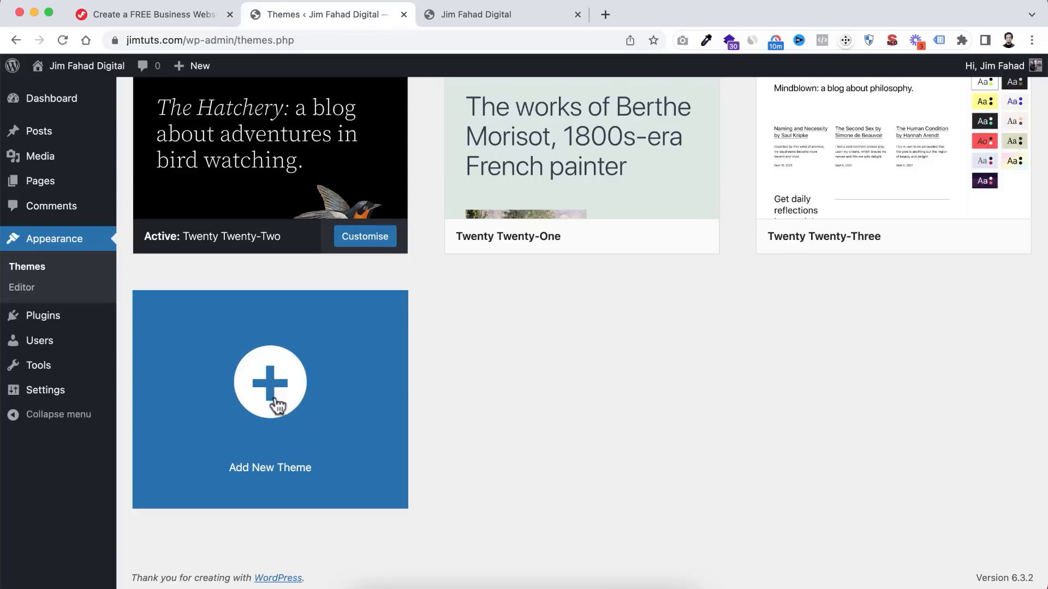
# - Search 'hello elementor', install and activate Hello Elementor, then return to the tutorial's Important Links
pyautogui.click(278, 402)
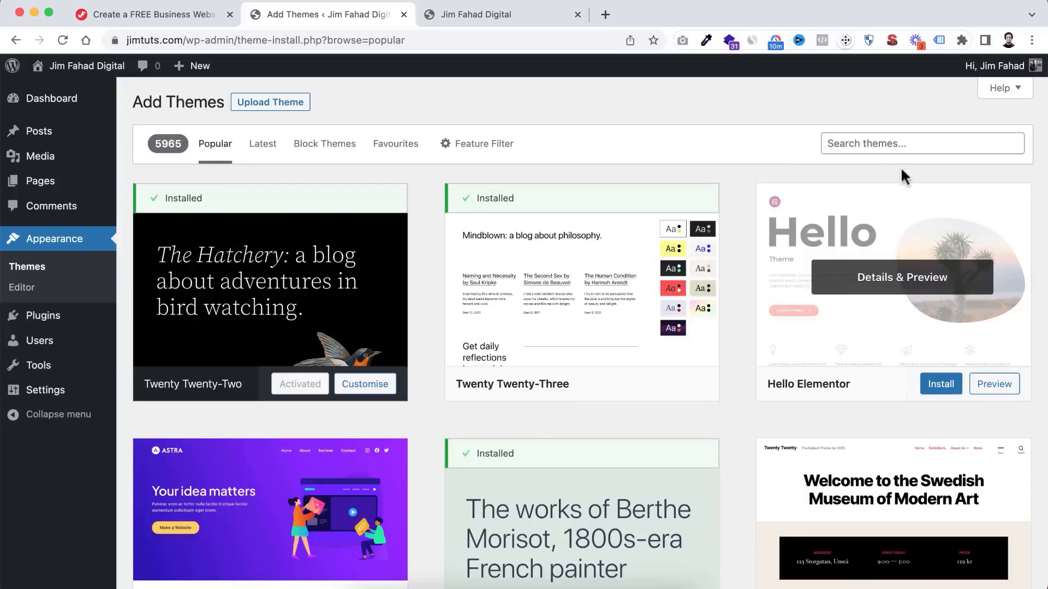
pyautogui.click(860, 142)
pyautogui.write('hello elemen')
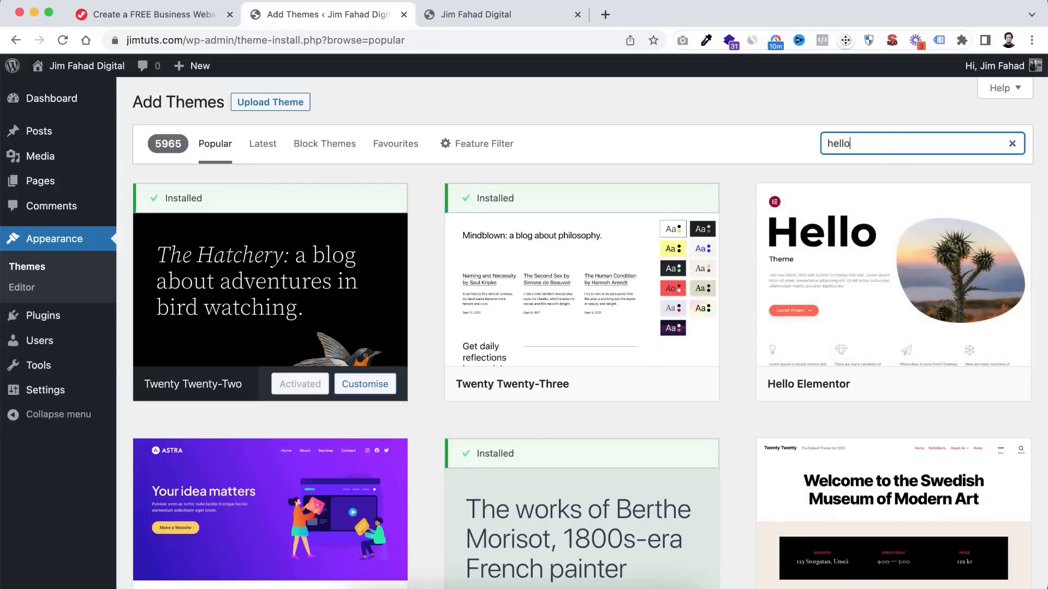
pyautogui.write('tor')
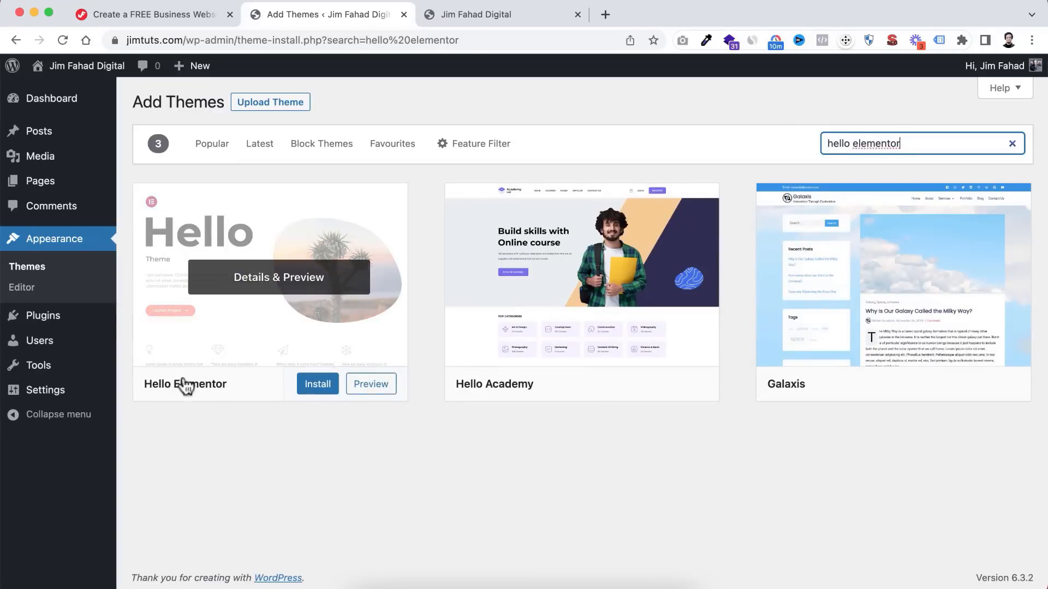
pyautogui.click(318, 388)
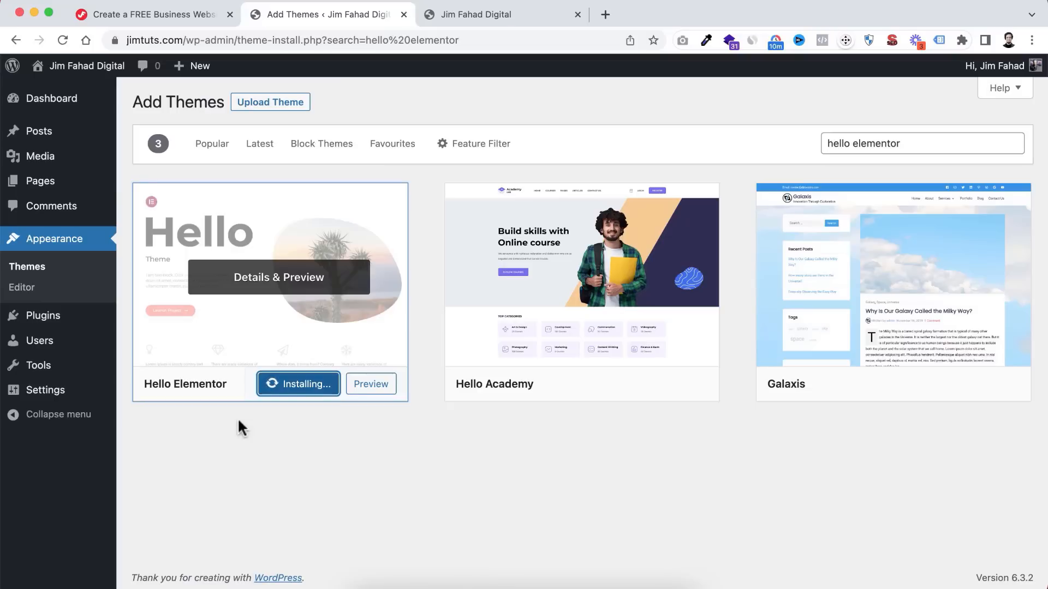
pyautogui.click(275, 378)
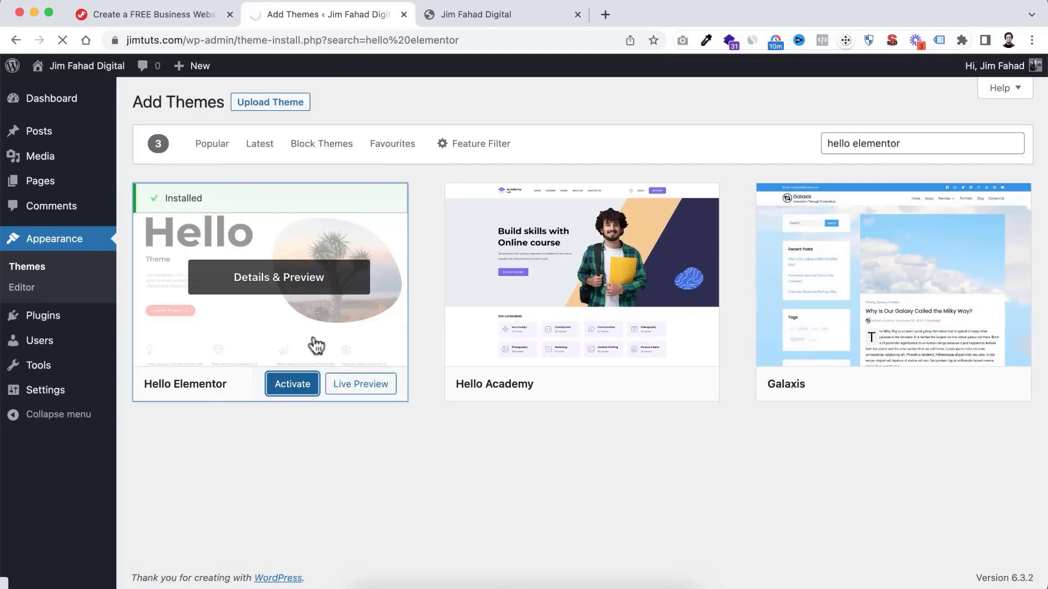
pyautogui.scroll(-3, 416, 410)
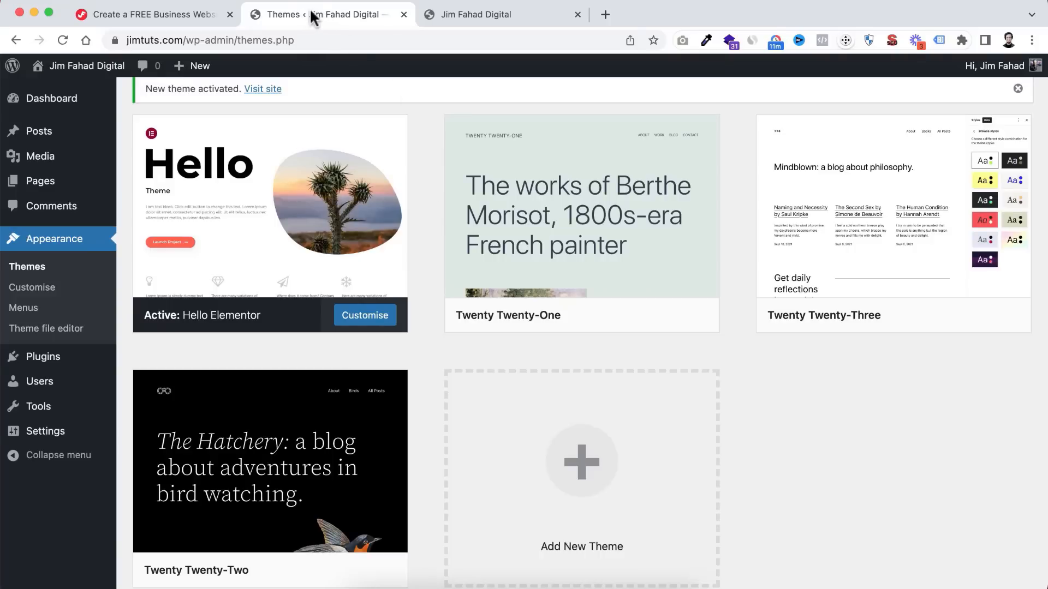
pyautogui.click(177, 15)
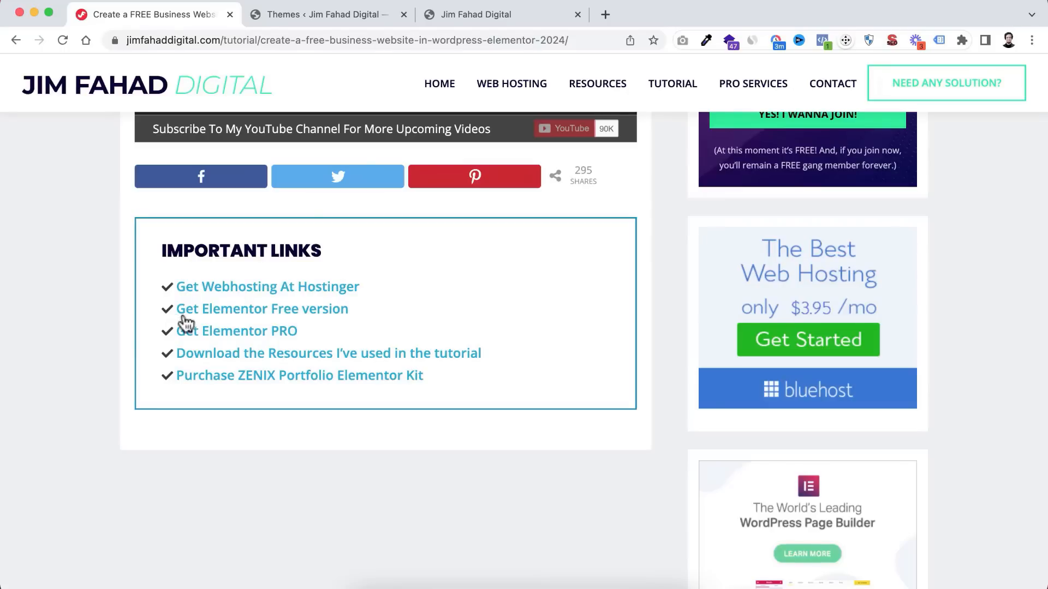
# - Open the free Elementor link from the tutorial in a new tab
pyautogui.click(278, 311)
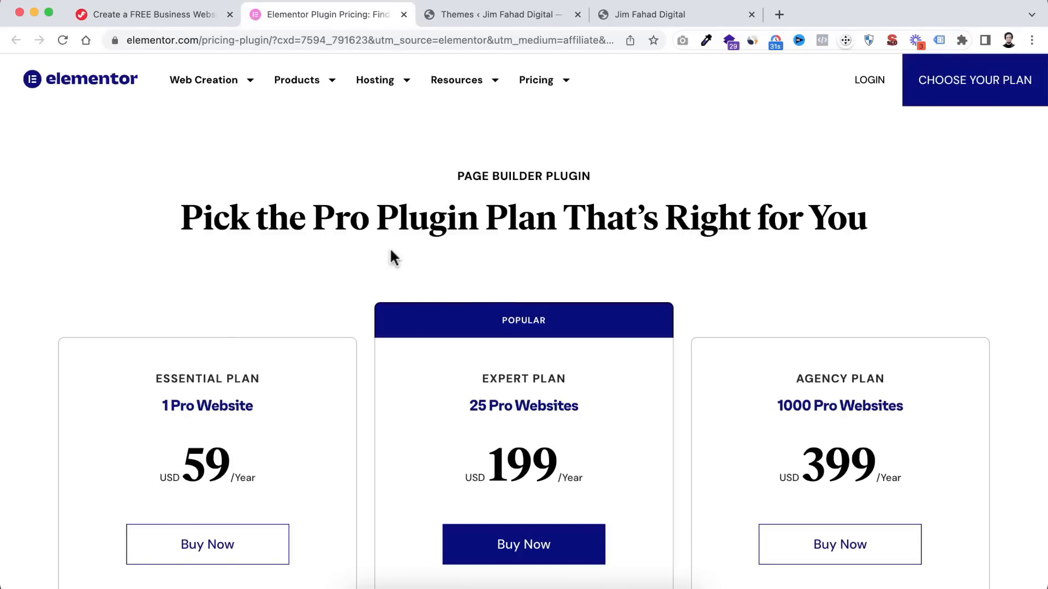
pyautogui.scroll(-4, 367, 397)
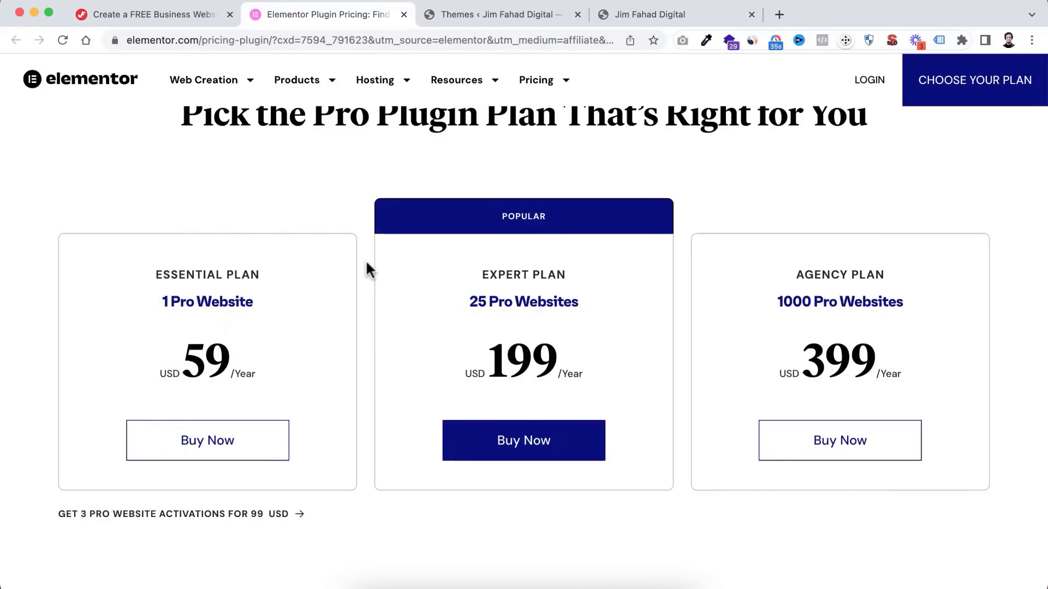
pyautogui.scroll(4, 367, 266)
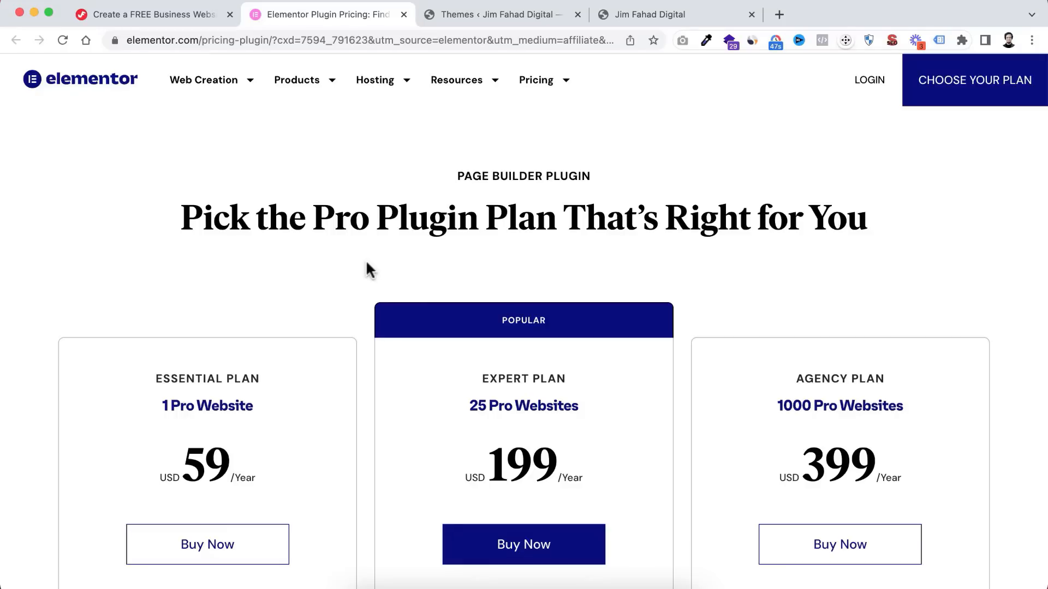
# - Reach Elementor's Create an Account email sign-up, then go back to the WordPress Themes tab
pyautogui.click(869, 82)
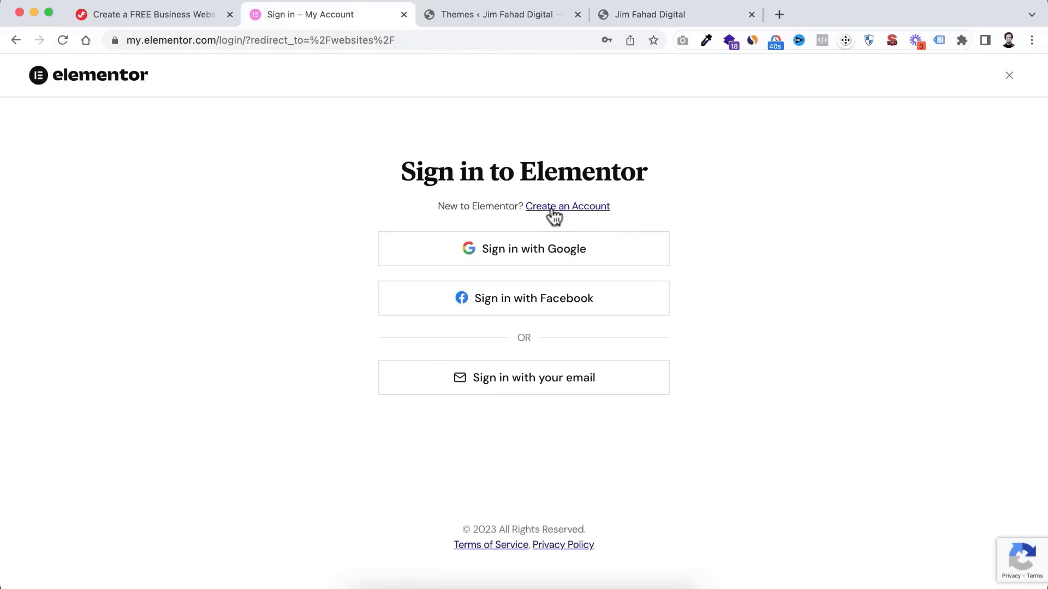
pyautogui.click(570, 213)
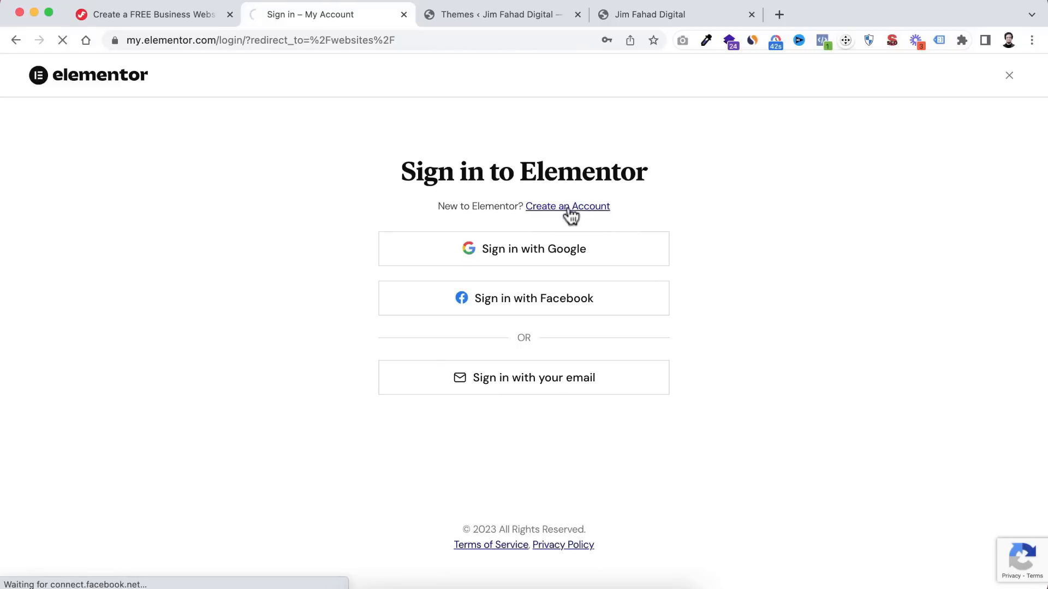
pyautogui.scroll(-1, 539, 263)
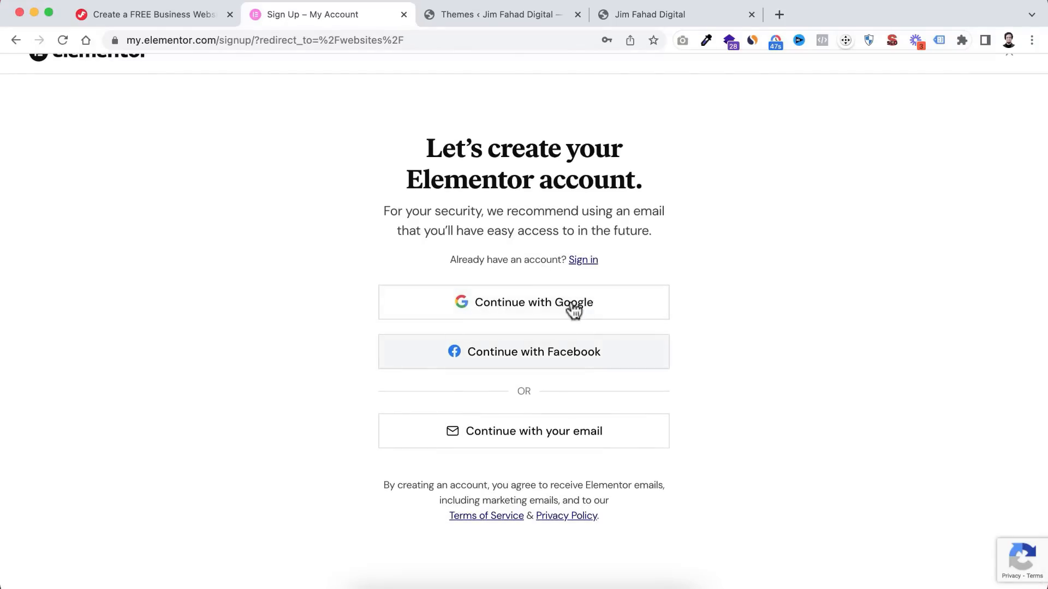
pyautogui.click(509, 441)
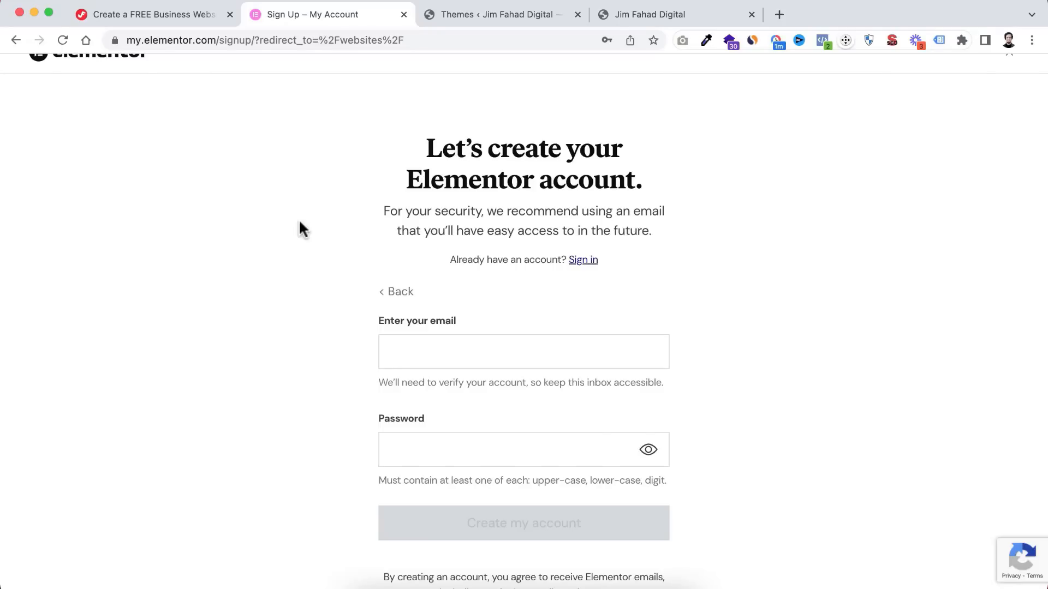
pyautogui.click(472, 12)
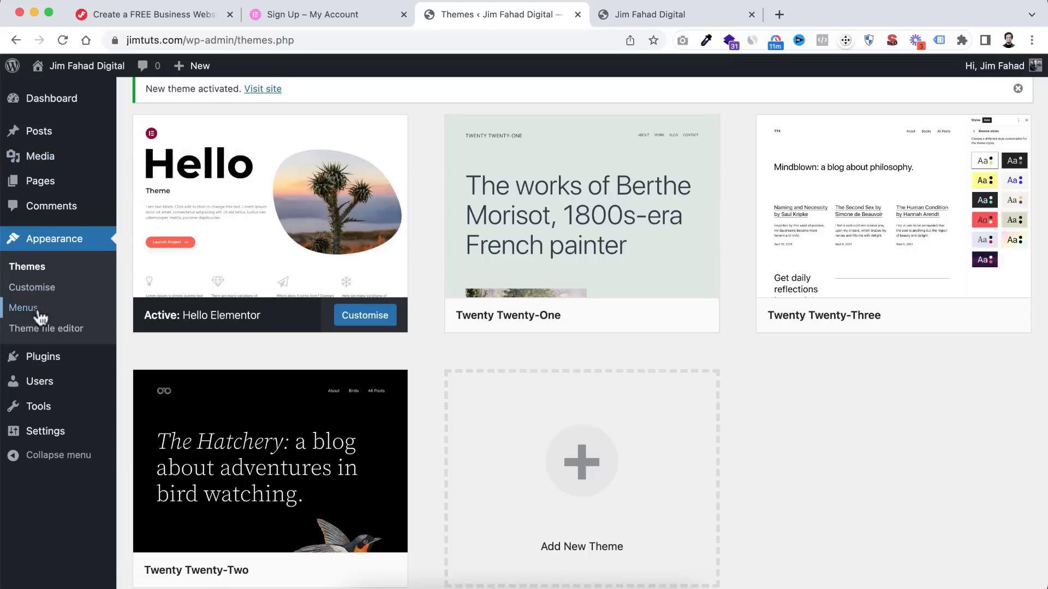
# - Search the plugin directory for 'elementor' under Plugins > Add New
pyautogui.moveTo(36, 360)
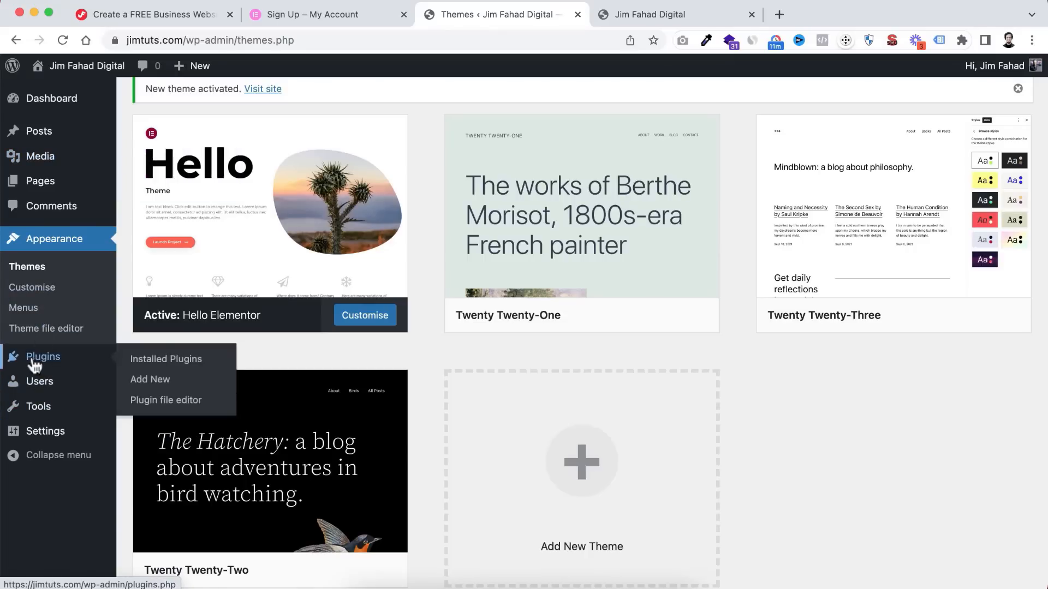
pyautogui.click(152, 382)
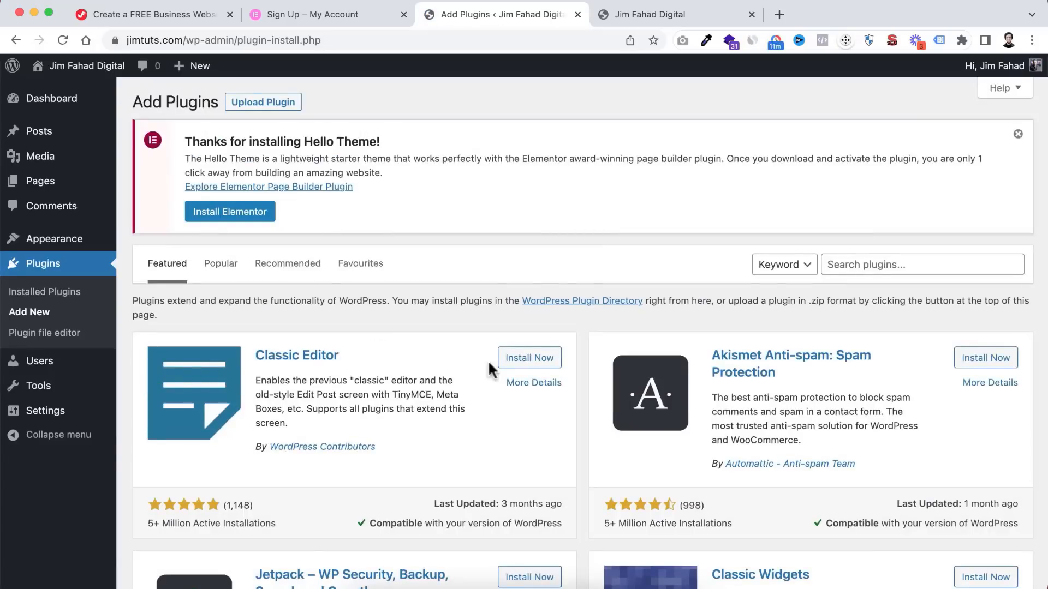
pyautogui.scroll(-3, 548, 447)
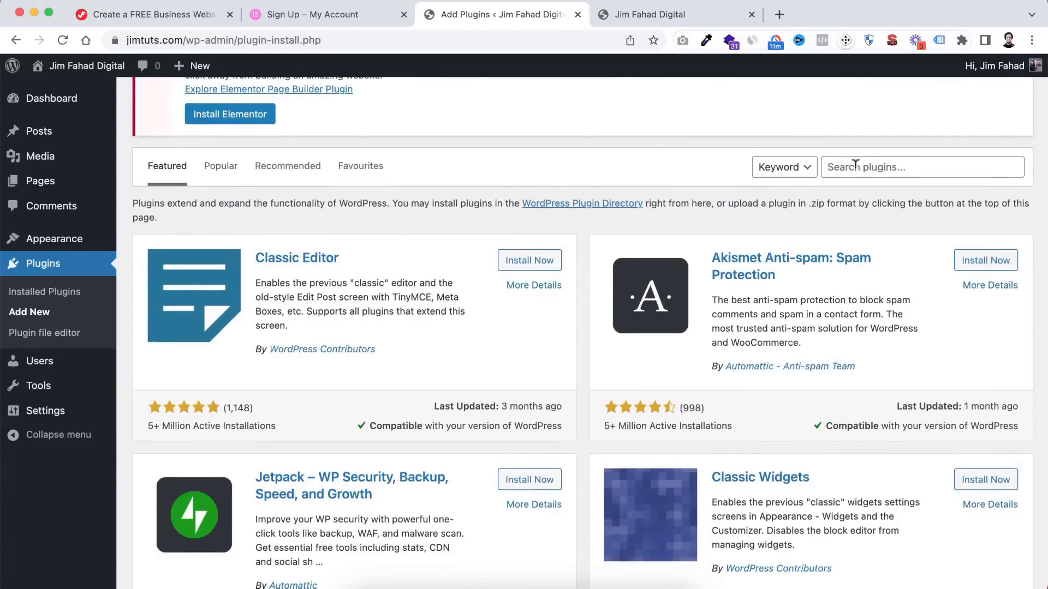
pyautogui.click(855, 164)
pyautogui.write('elemen')
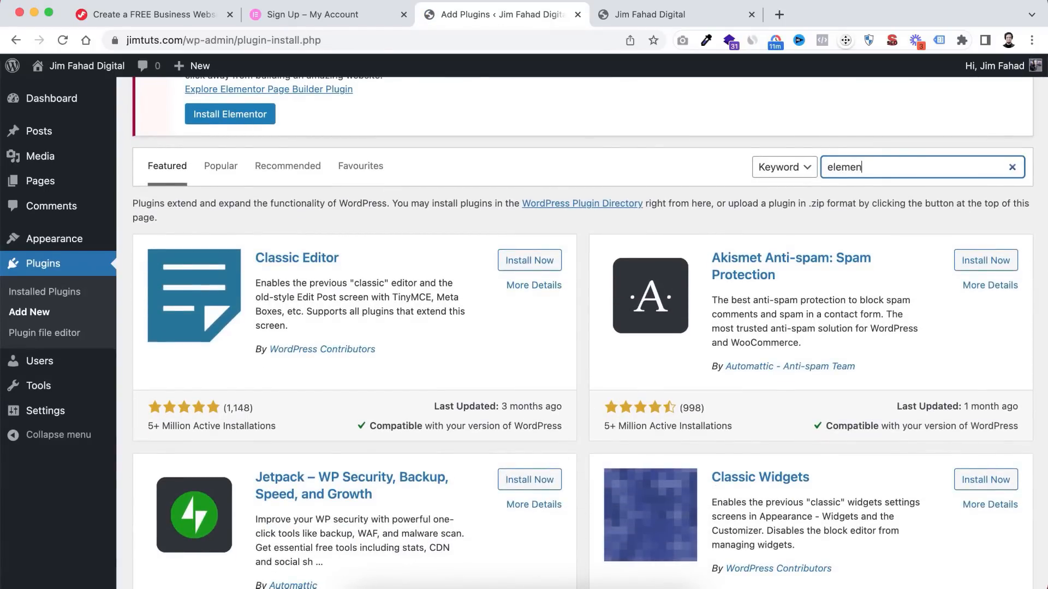
pyautogui.write('tor')
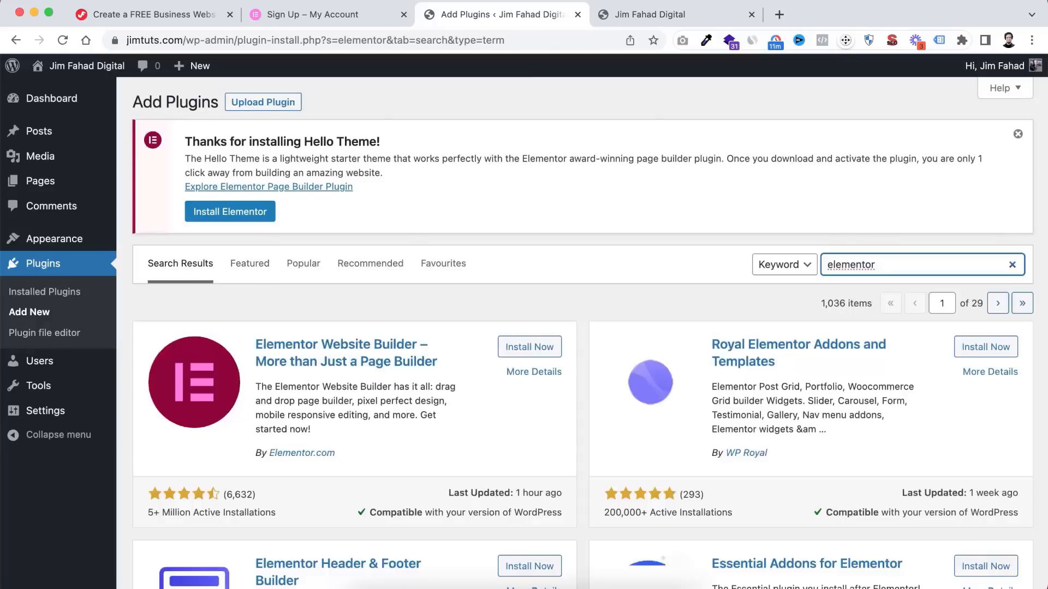
# - Install and activate the Elementor Website Builder plugin
pyautogui.scroll(-2, 495, 442)
pyautogui.scroll(-1, 495, 439)
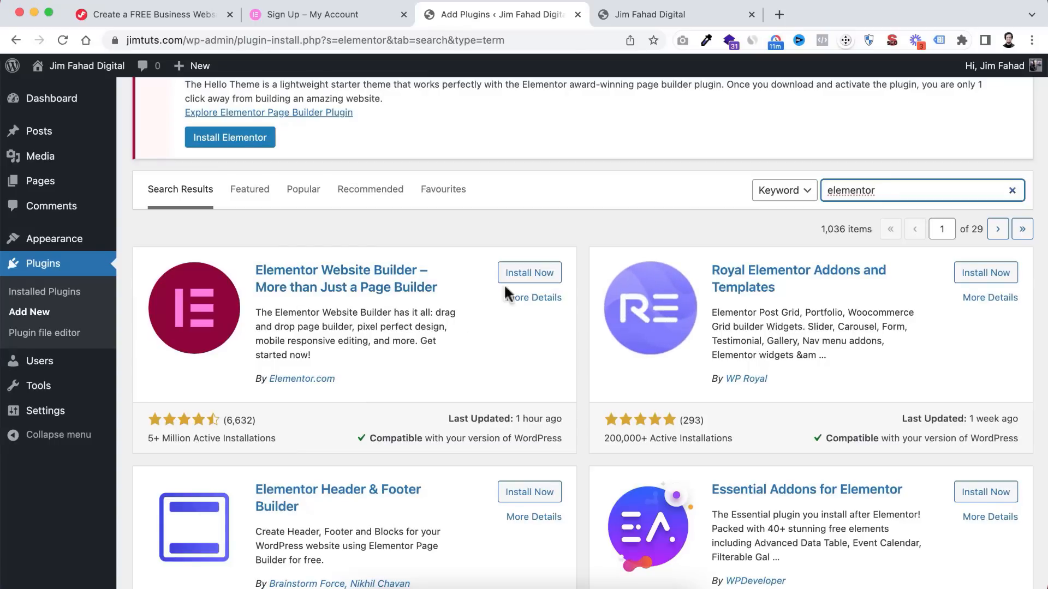
pyautogui.click(525, 280)
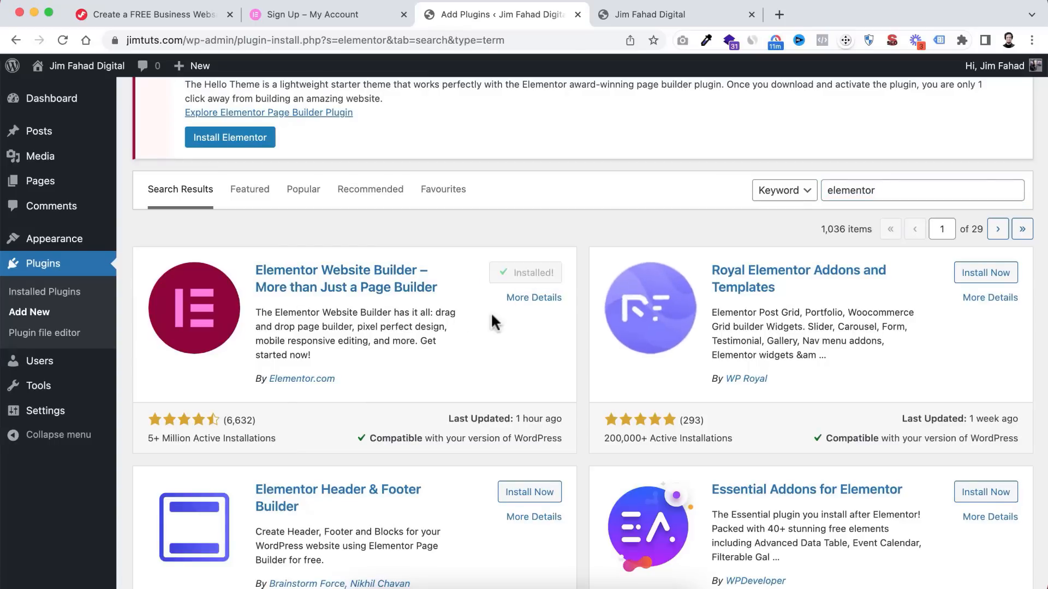
pyautogui.click(535, 276)
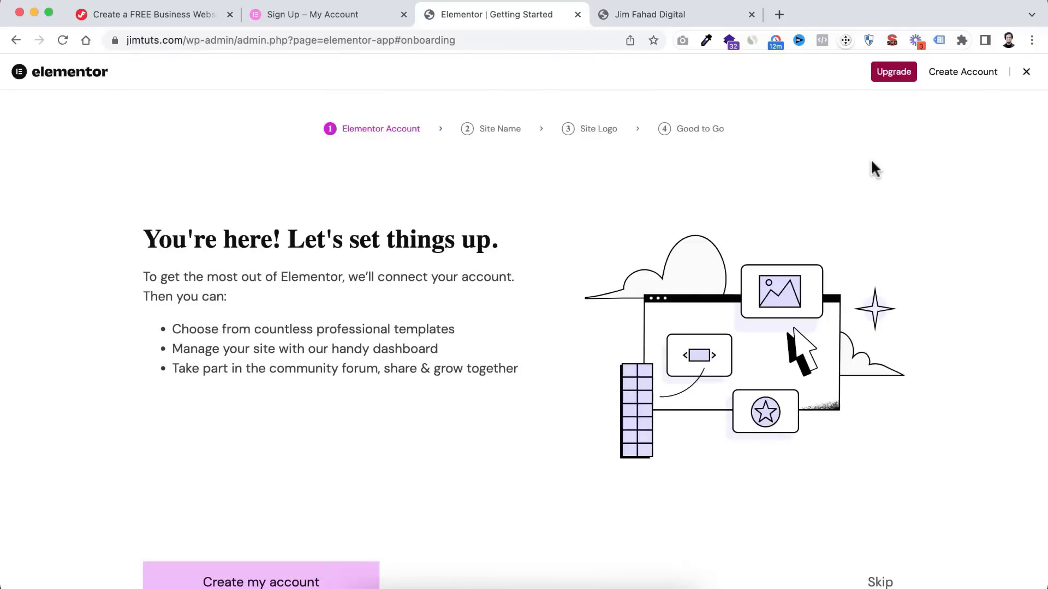
# - Exit Elementor's Getting Started setup and uncheck Elementor Overview in the dashboard's Screen Options
pyautogui.click(1026, 72)
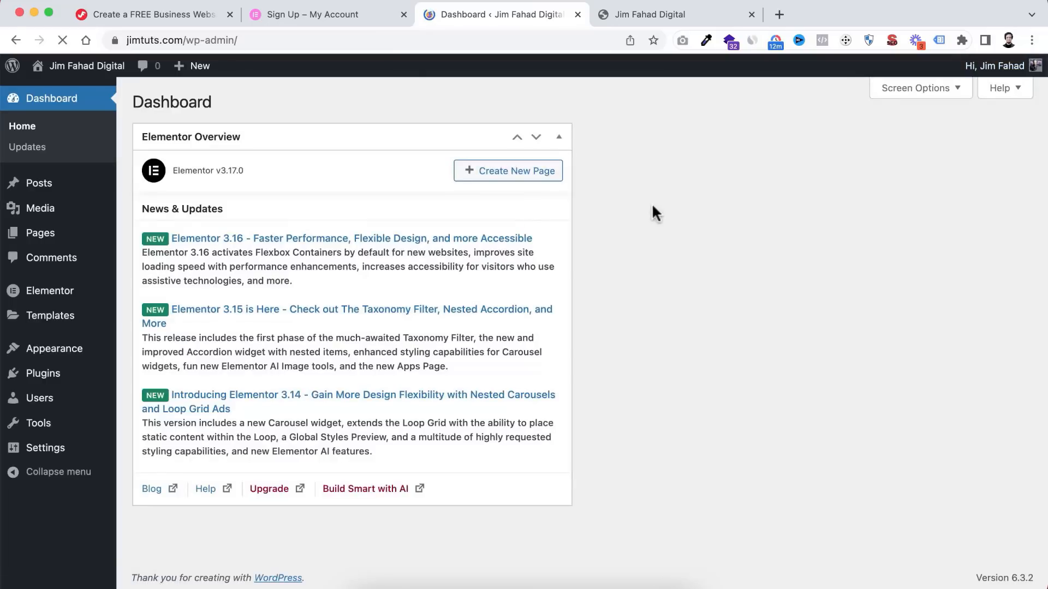
pyautogui.click(912, 88)
pyautogui.click(180, 166)
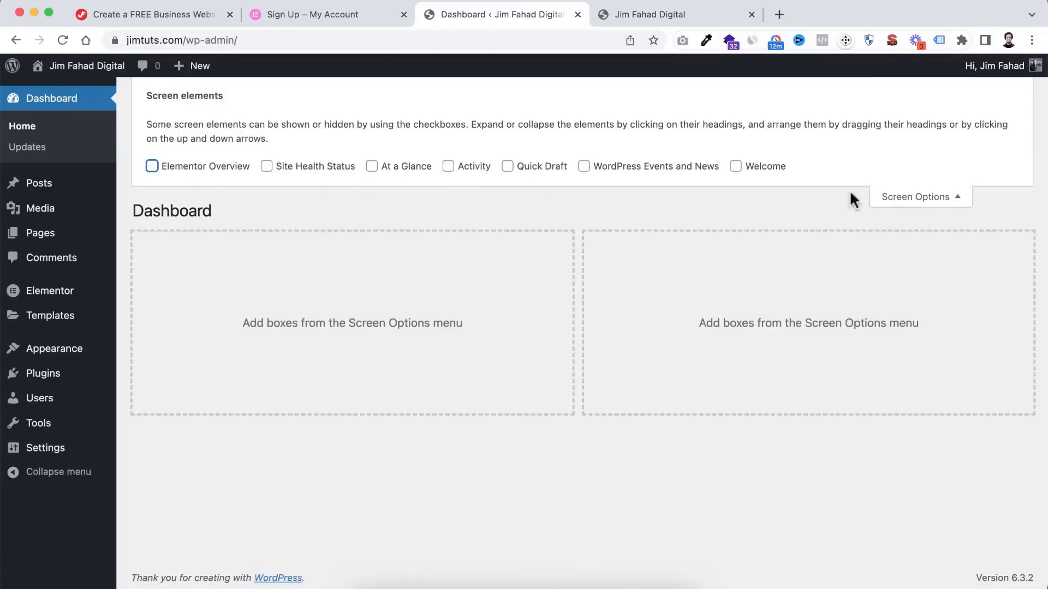
pyautogui.click(919, 198)
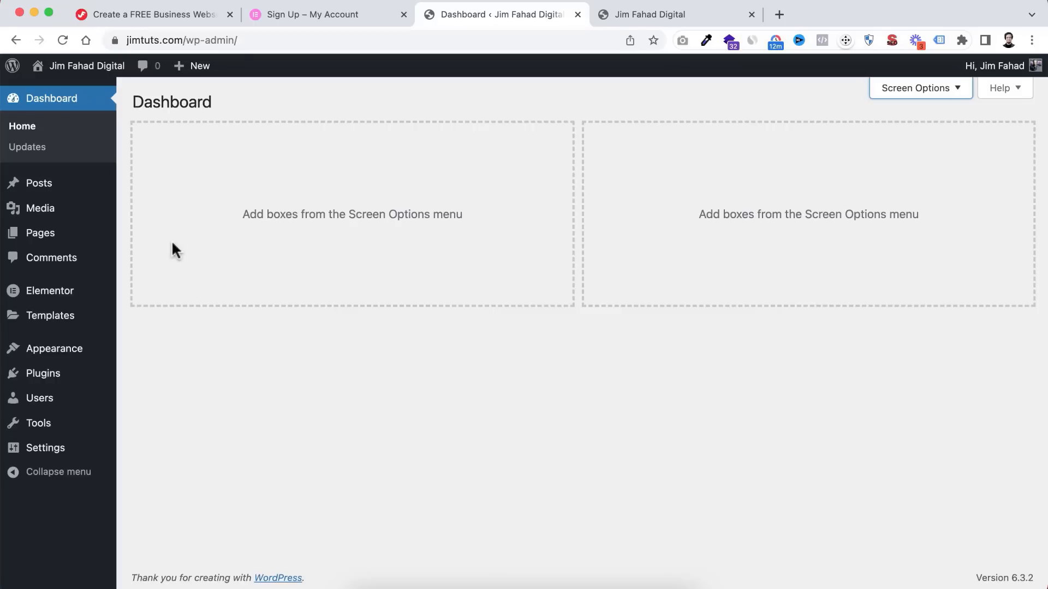
pyautogui.moveTo(93, 235)
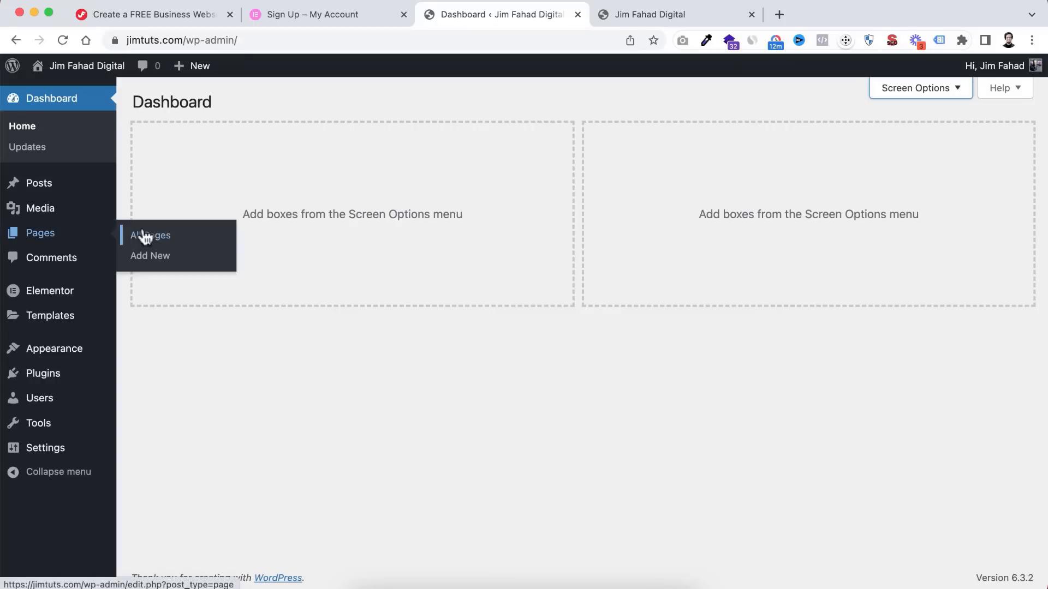
# - Add a new page titled 'Awesome Page' and confirm publishing it
pyautogui.click(167, 264)
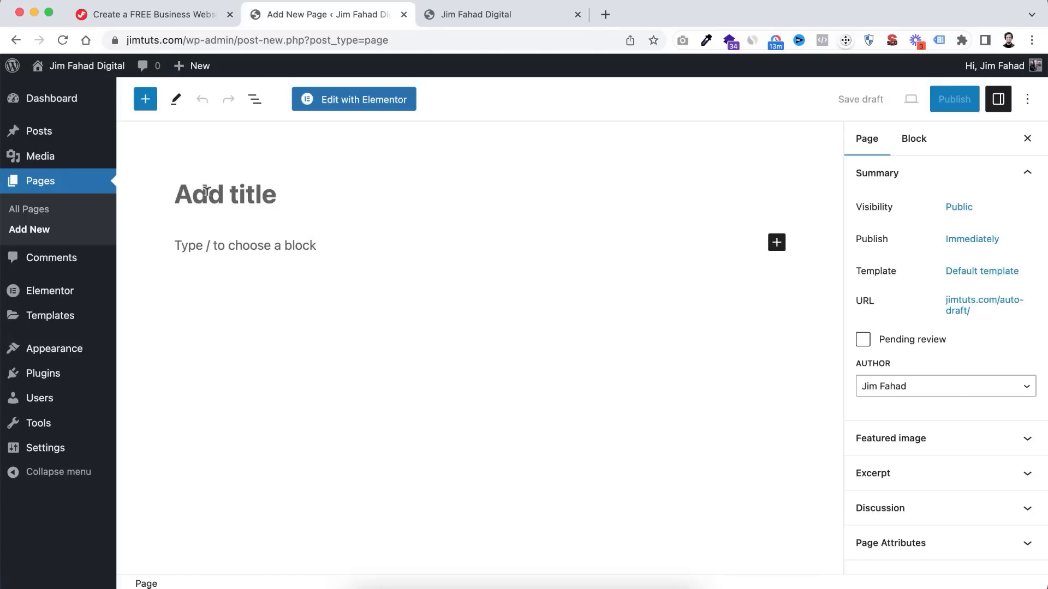
pyautogui.click(206, 191)
pyautogui.write('Awesome Page')
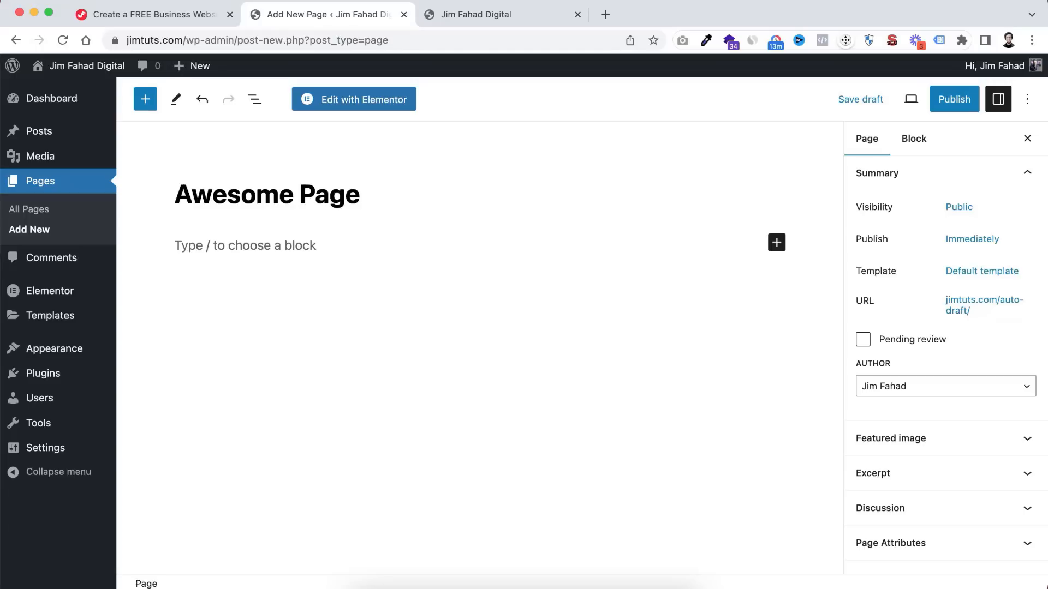
pyautogui.click(955, 104)
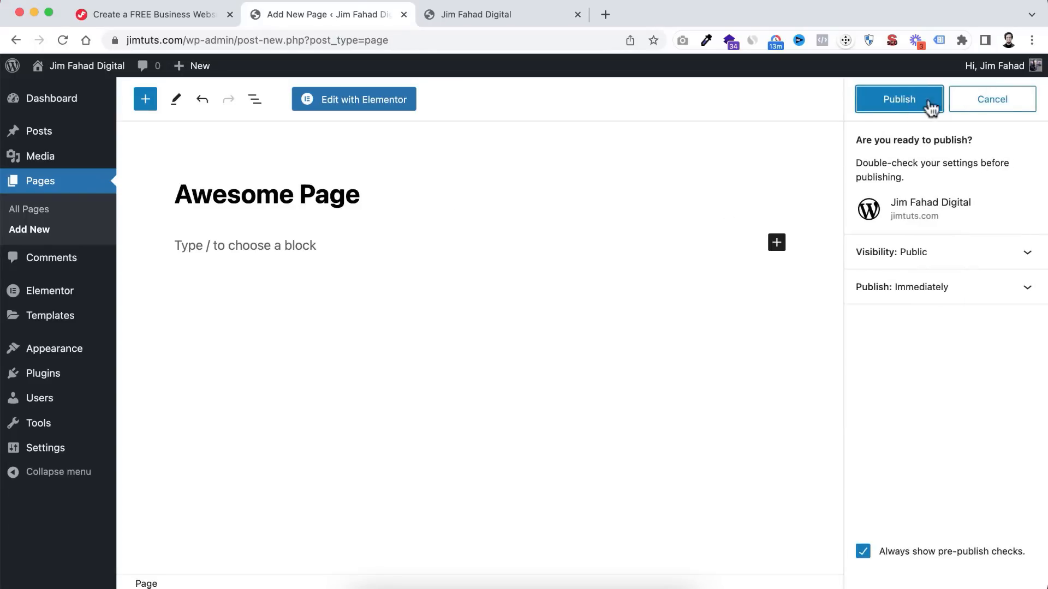
pyautogui.click(893, 100)
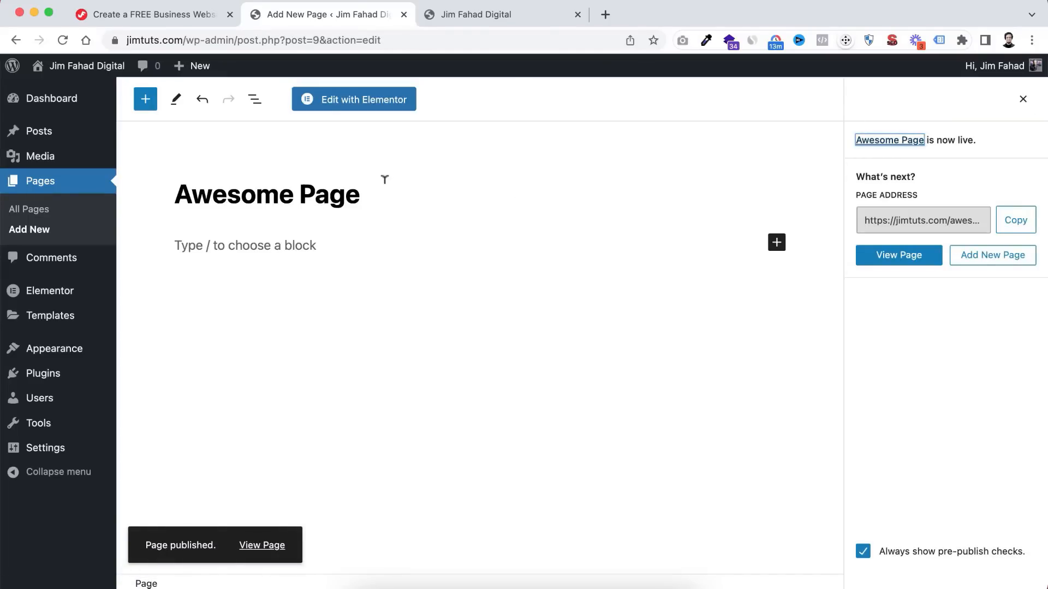
# - Open Awesome Page in the Elementor editor and dismiss the Elementor AI announcement
pyautogui.click(364, 104)
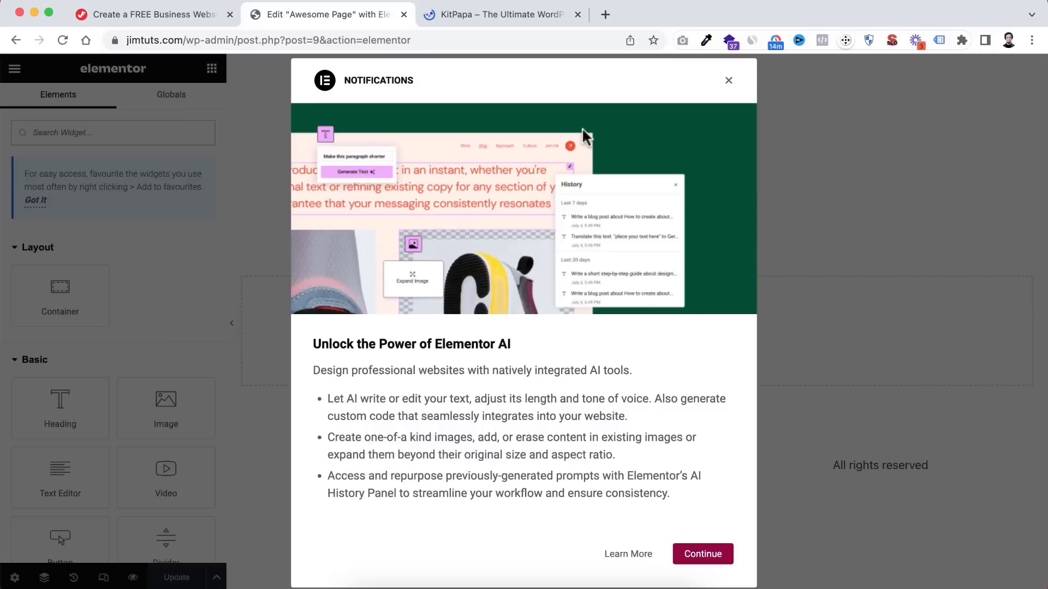
pyautogui.click(729, 83)
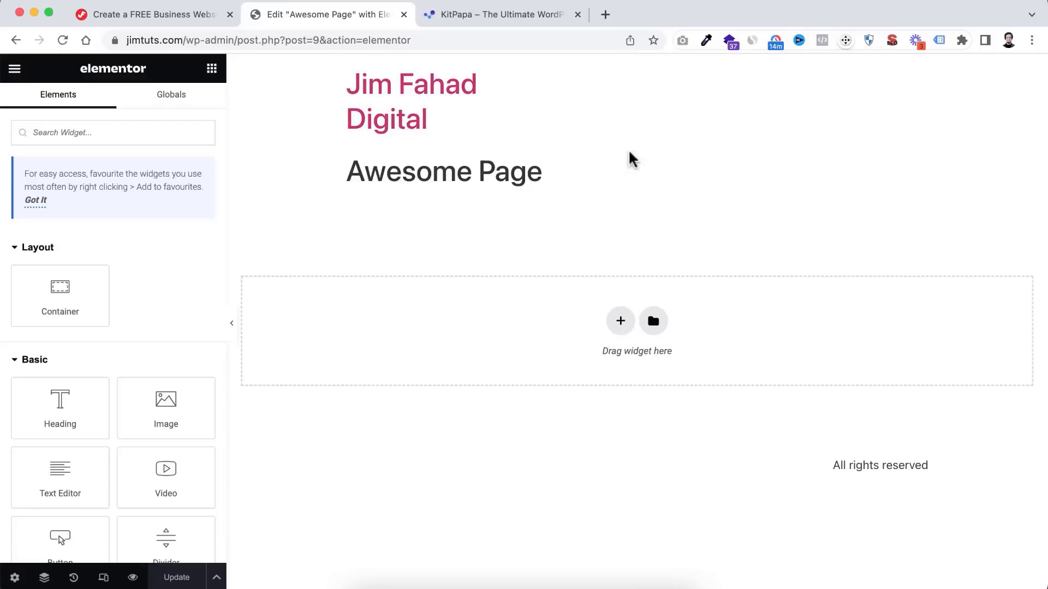
pyautogui.moveTo(833, 466); pyautogui.dragTo(899, 464)
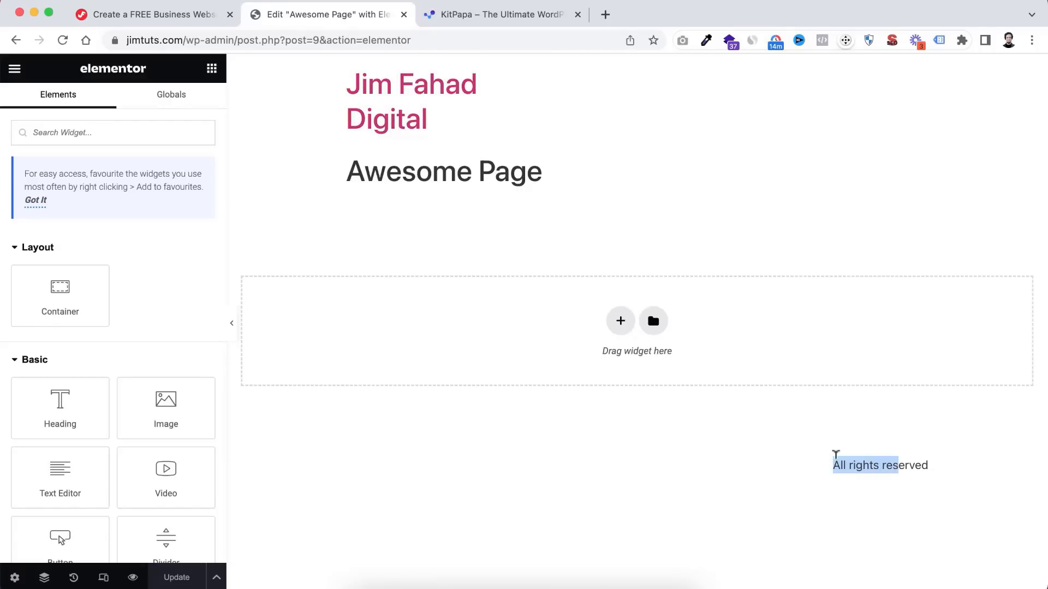
pyautogui.click(776, 481)
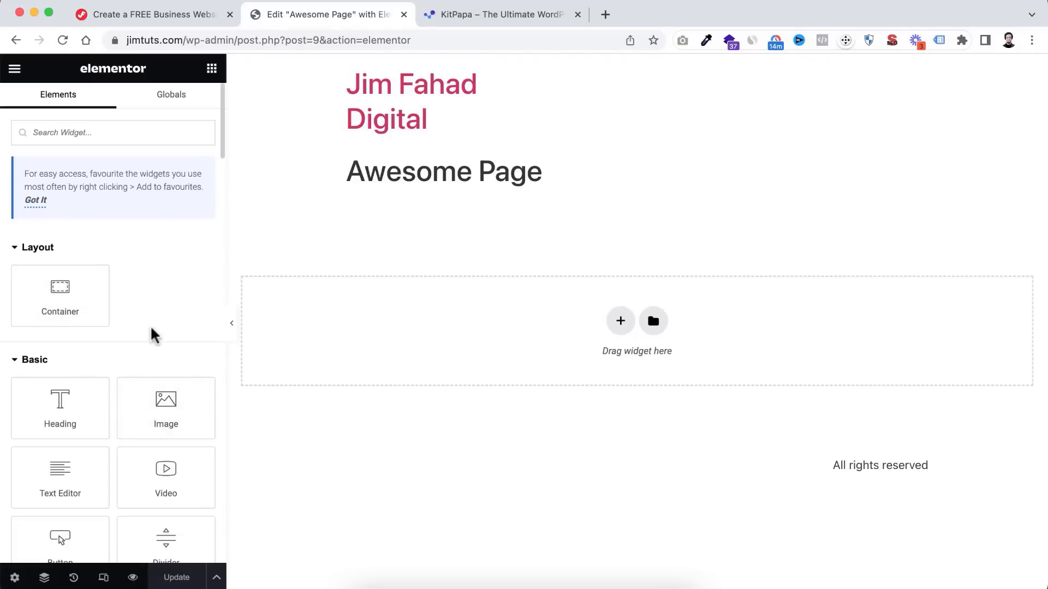
# - Collapse the Pro section in the Elements panel, leaving Layout, Basic and General widgets
pyautogui.scroll(-1, 148, 312)
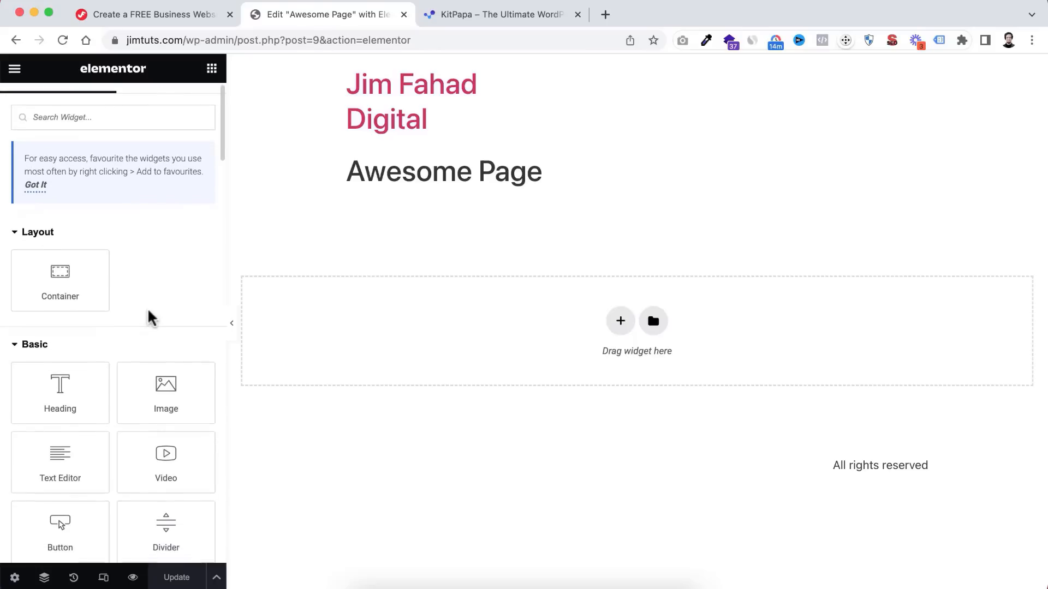
pyautogui.scroll(-3, 148, 319)
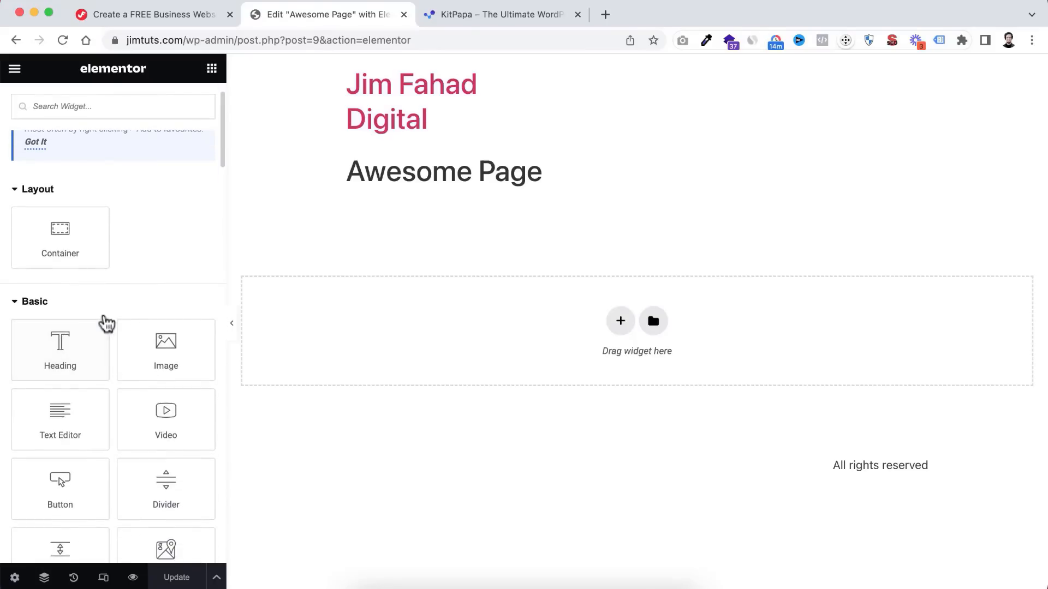
pyautogui.scroll(3, 106, 323)
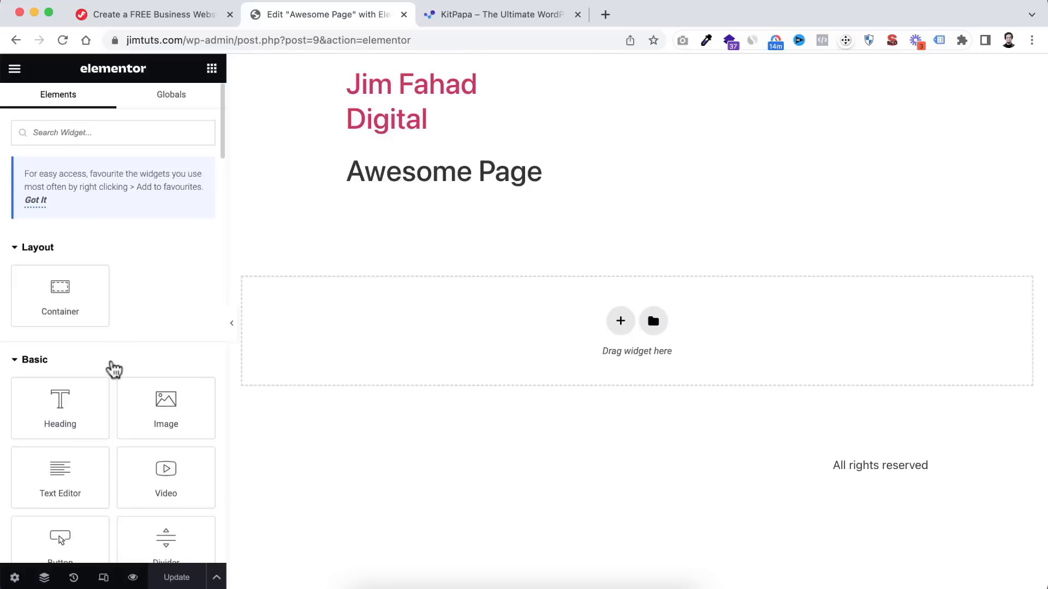
pyautogui.scroll(-3, 113, 369)
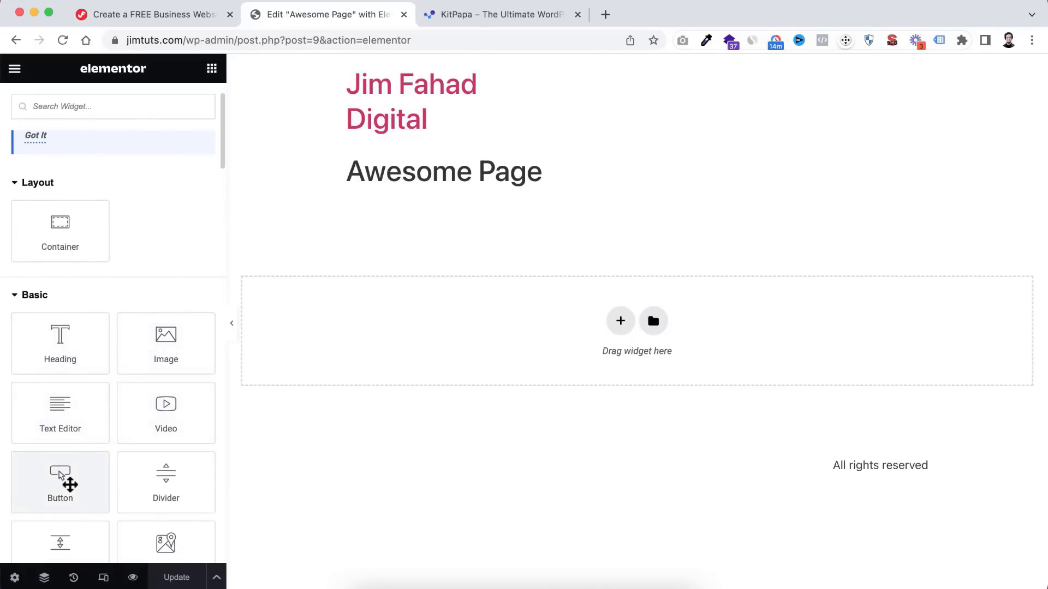
pyautogui.scroll(-6, 121, 428)
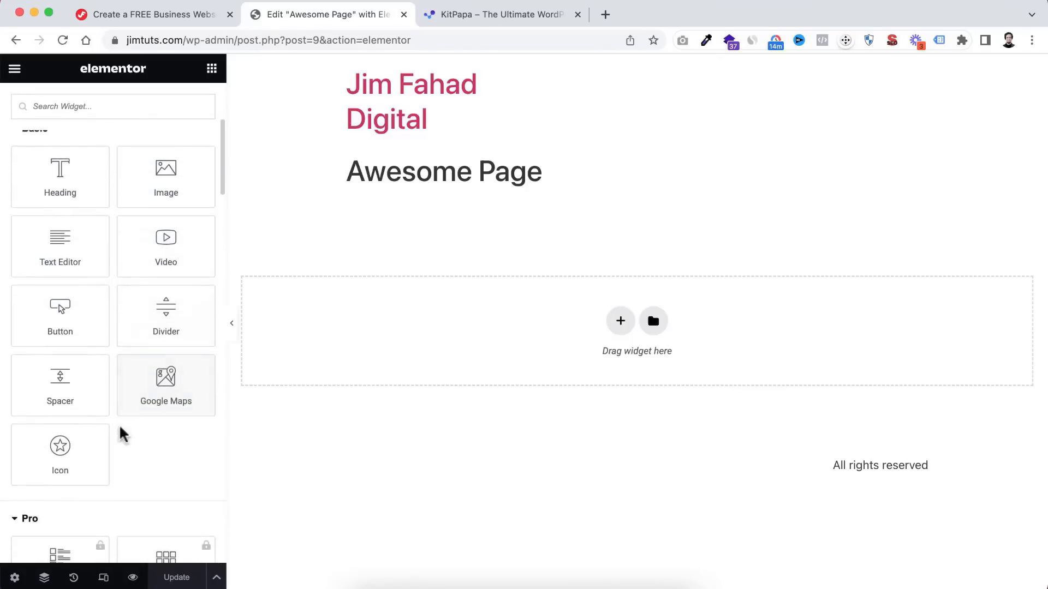
pyautogui.scroll(-9, 120, 431)
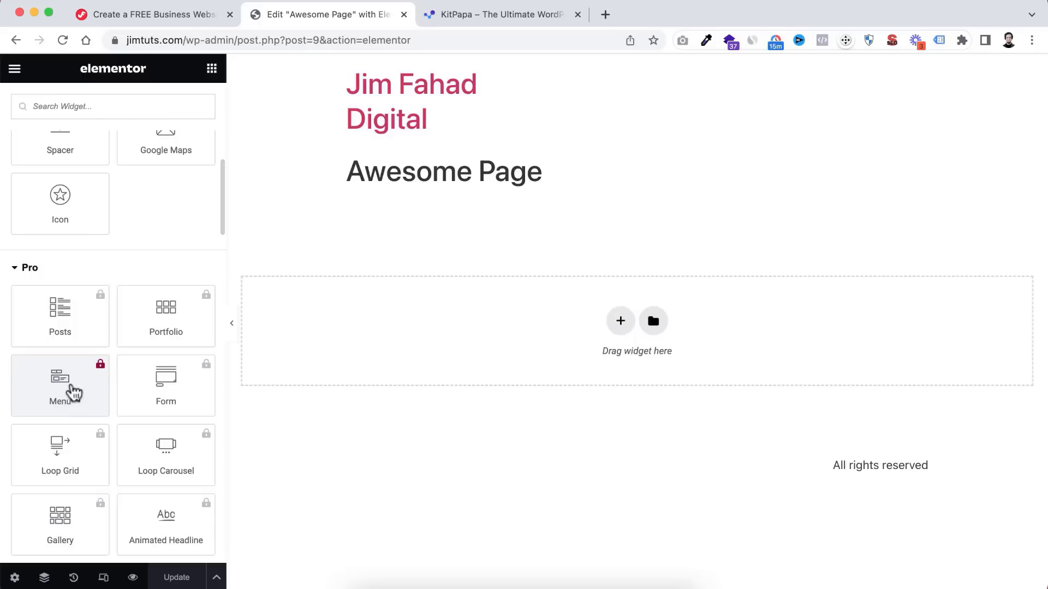
pyautogui.scroll(-3, 71, 393)
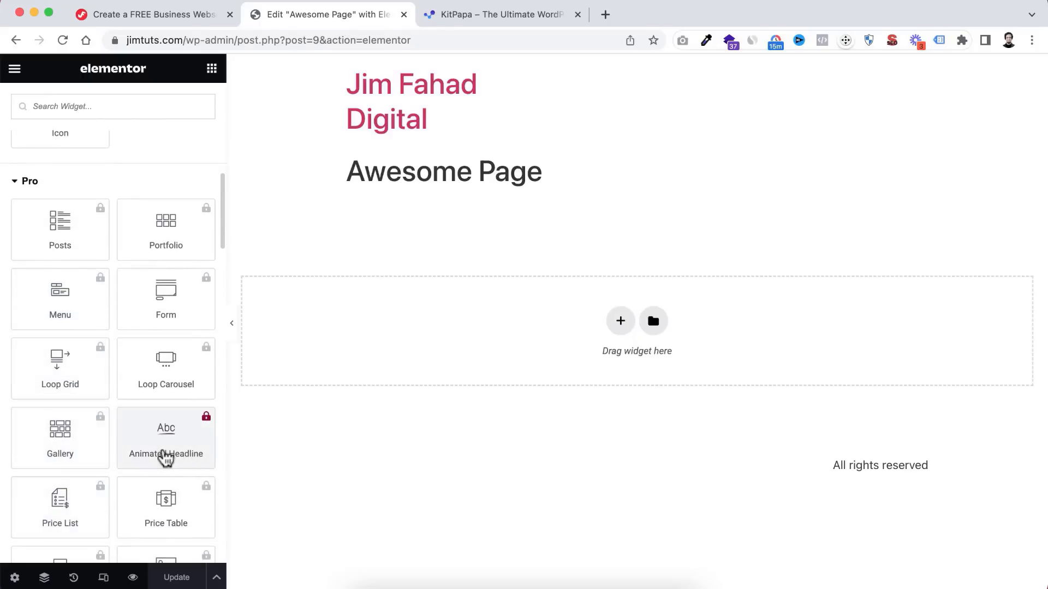
pyautogui.scroll(3, 139, 259)
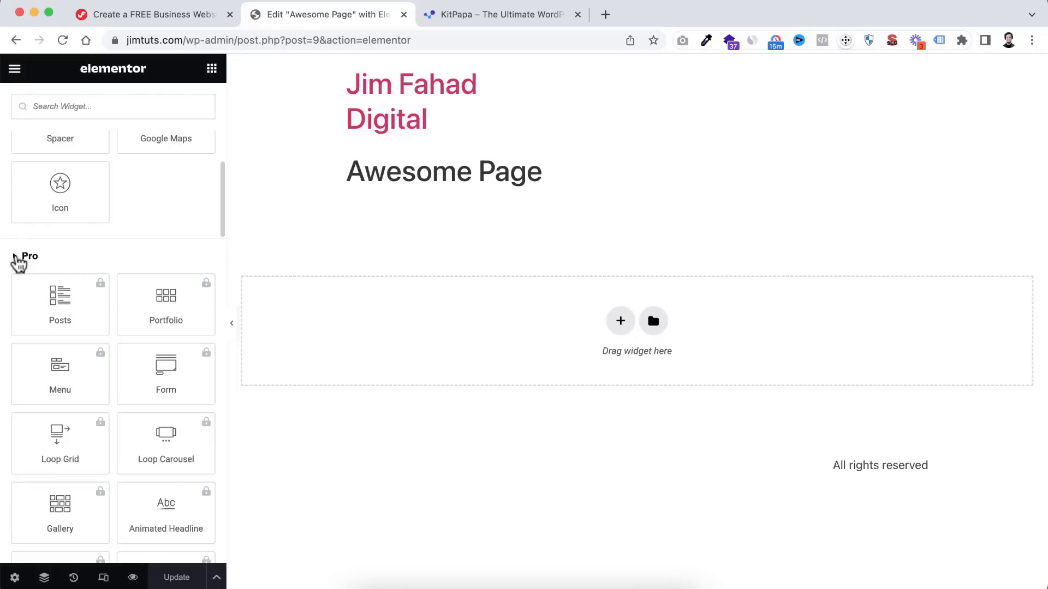
pyautogui.click(18, 264)
pyautogui.scroll(-2, 97, 310)
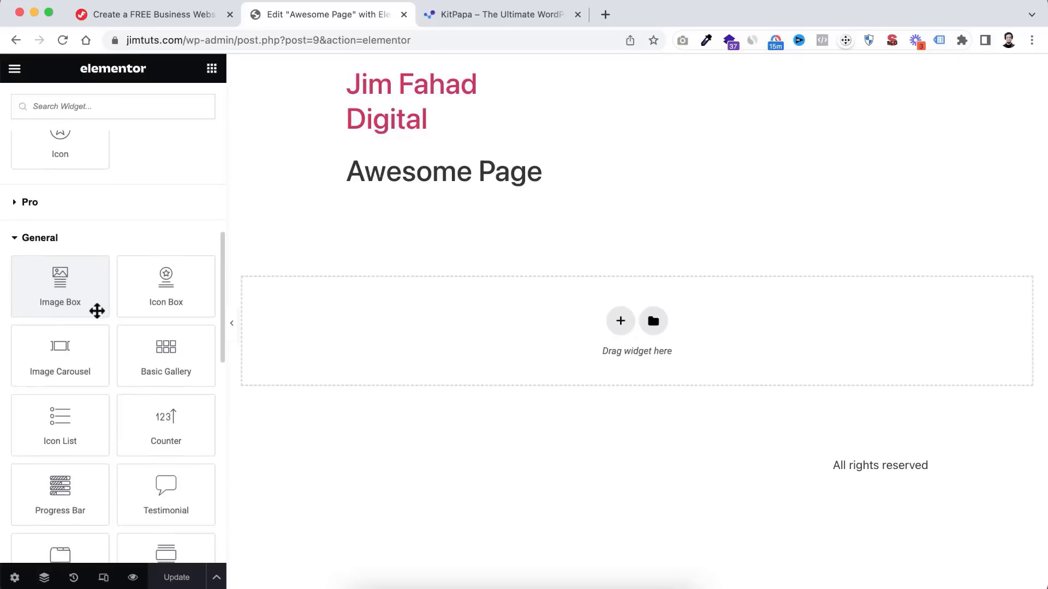
pyautogui.scroll(-2, 96, 310)
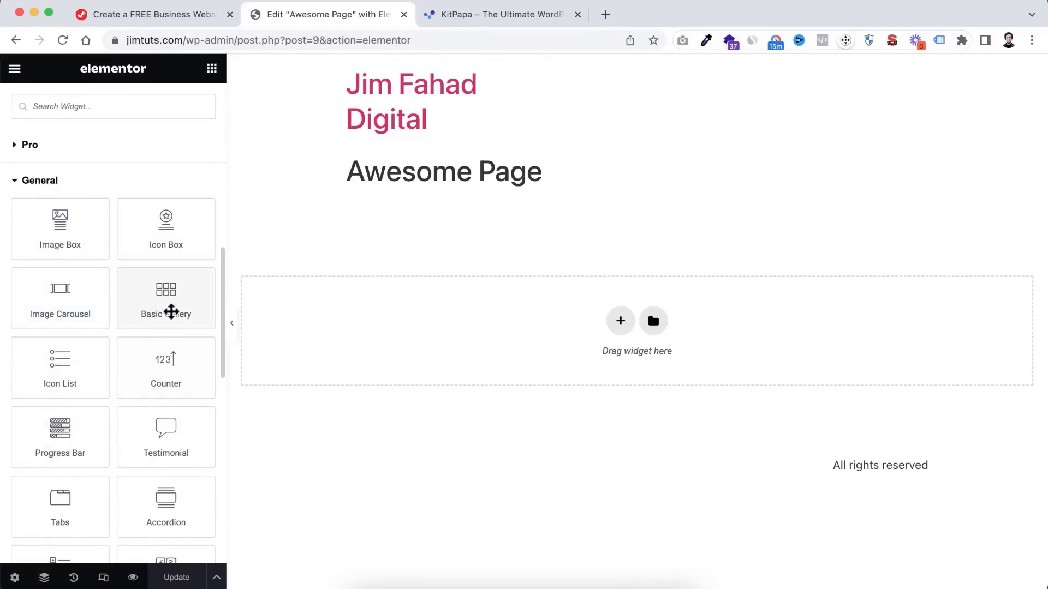
pyautogui.scroll(10, 157, 252)
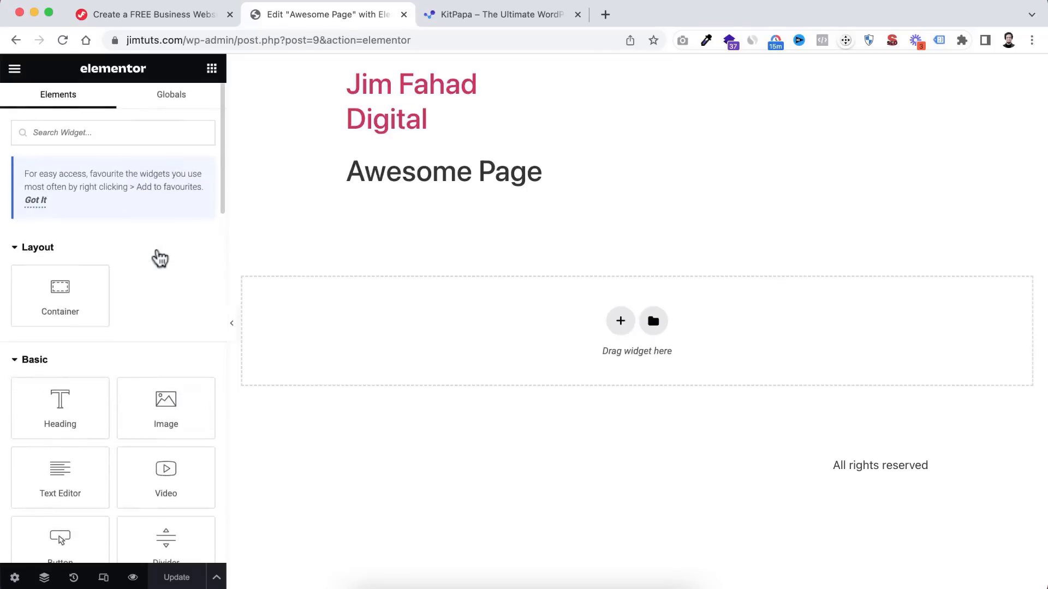
pyautogui.scroll(-3, 159, 255)
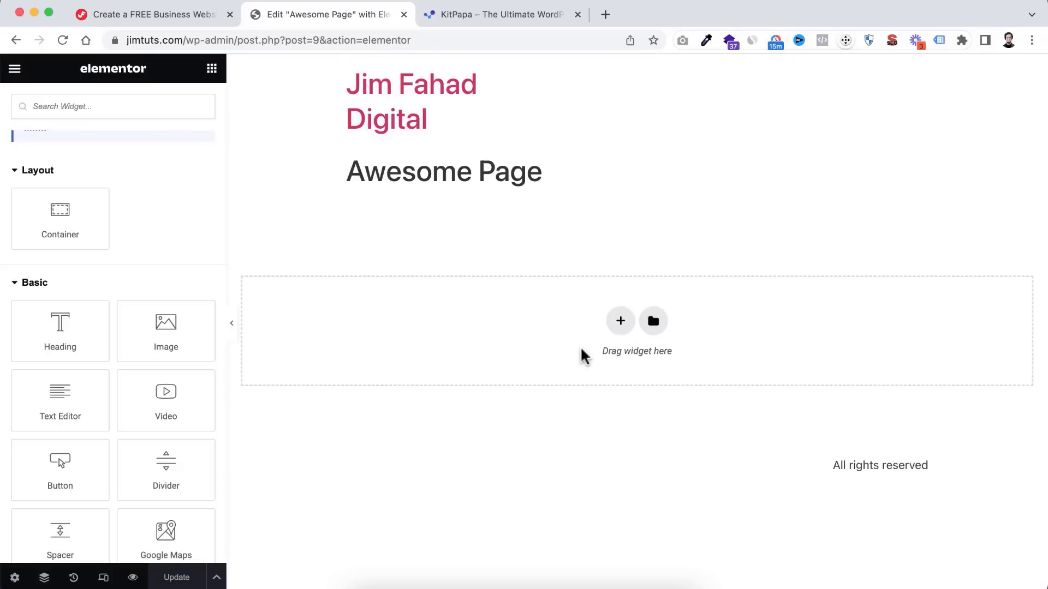
# - Add a single-column container below the title and set its Min Height to 400 px
pyautogui.click(622, 323)
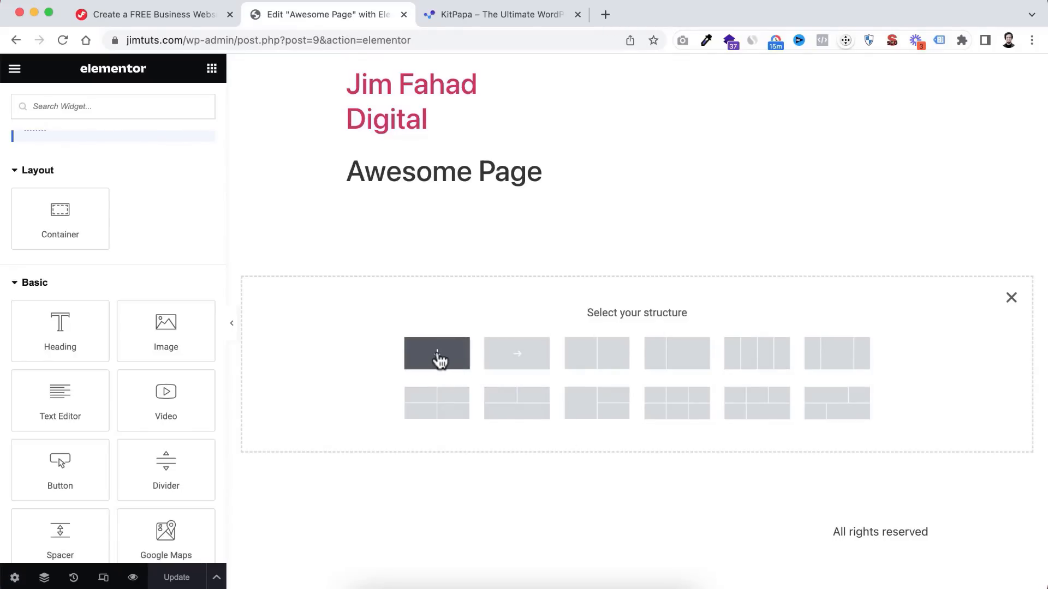
pyautogui.click(440, 361)
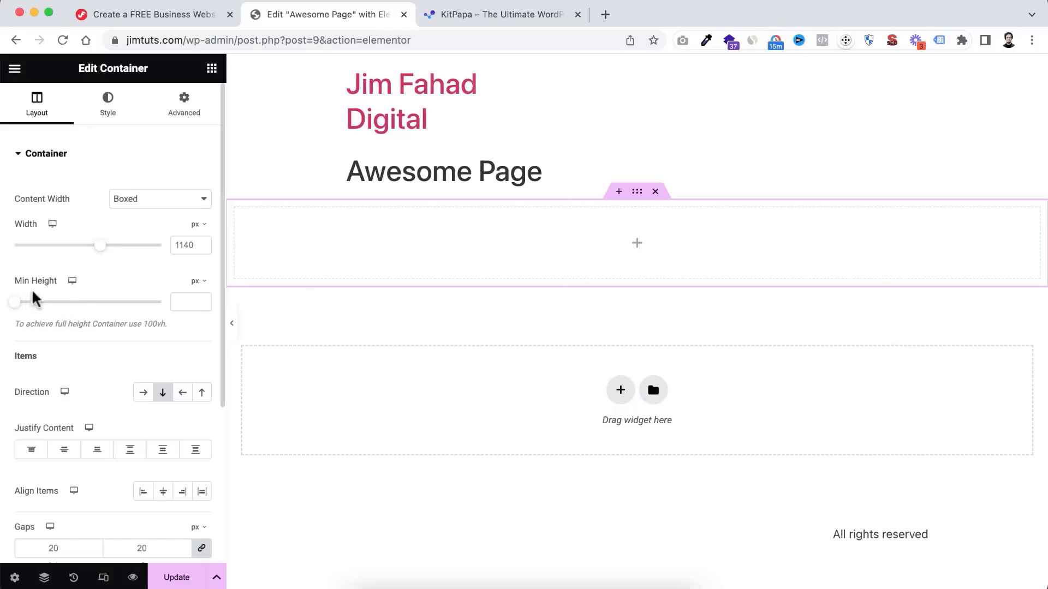
pyautogui.moveTo(15, 303); pyautogui.dragTo(51, 304)
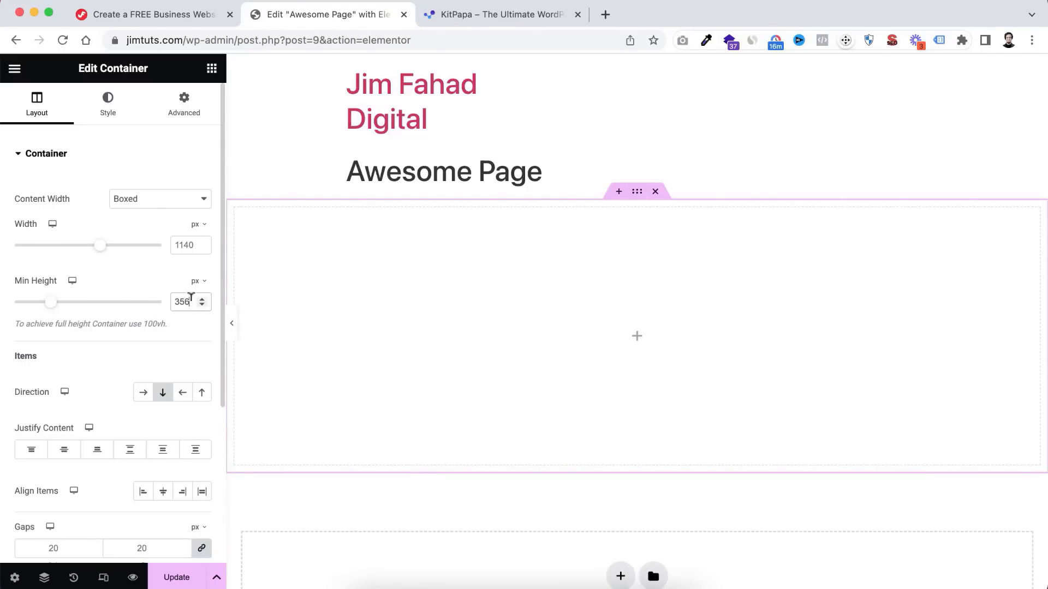
pyautogui.doubleClick(191, 299)
pyautogui.write('4')
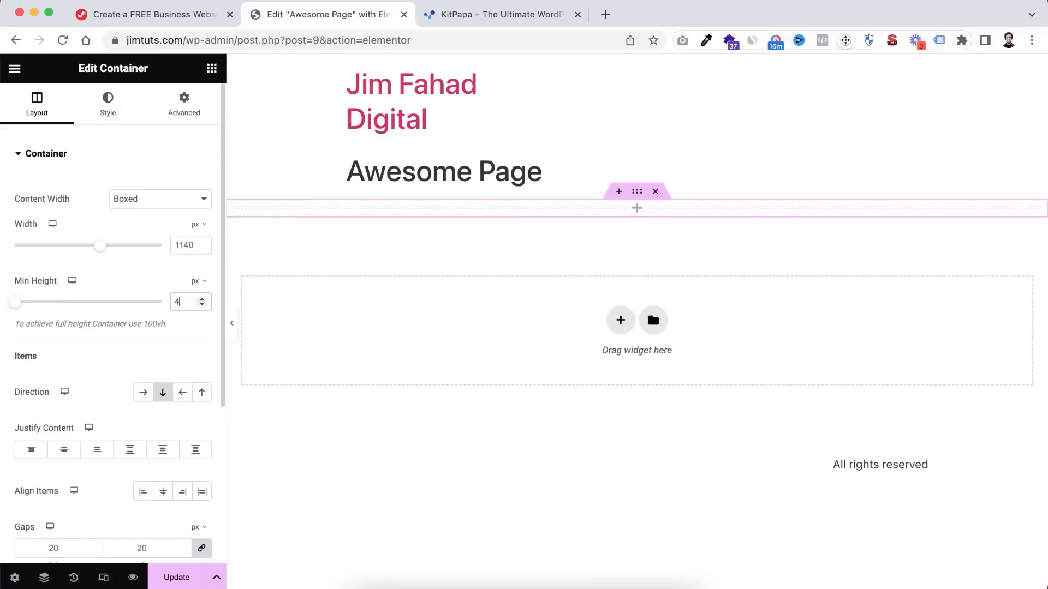
pyautogui.write('00')
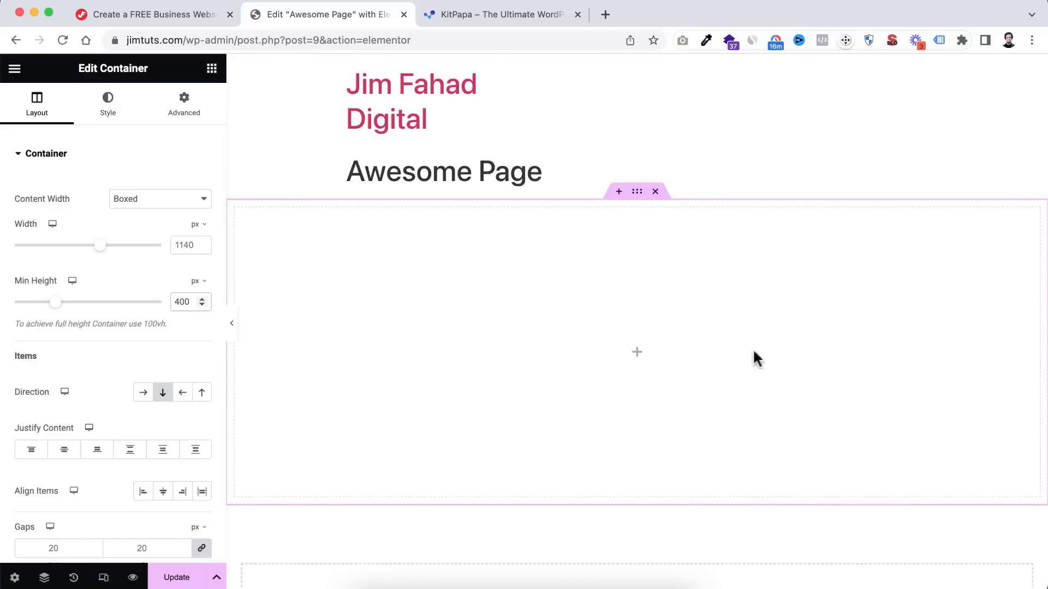
pyautogui.scroll(-2, 672, 370)
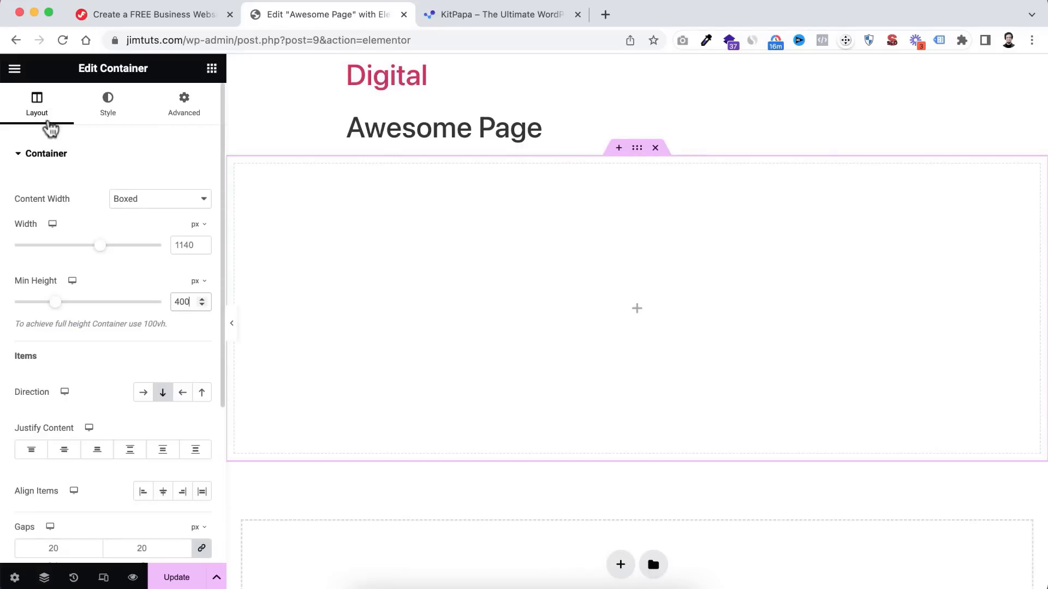
# - Give the container a Classic navy #09153A background and open Insert Media for the image
pyautogui.click(108, 112)
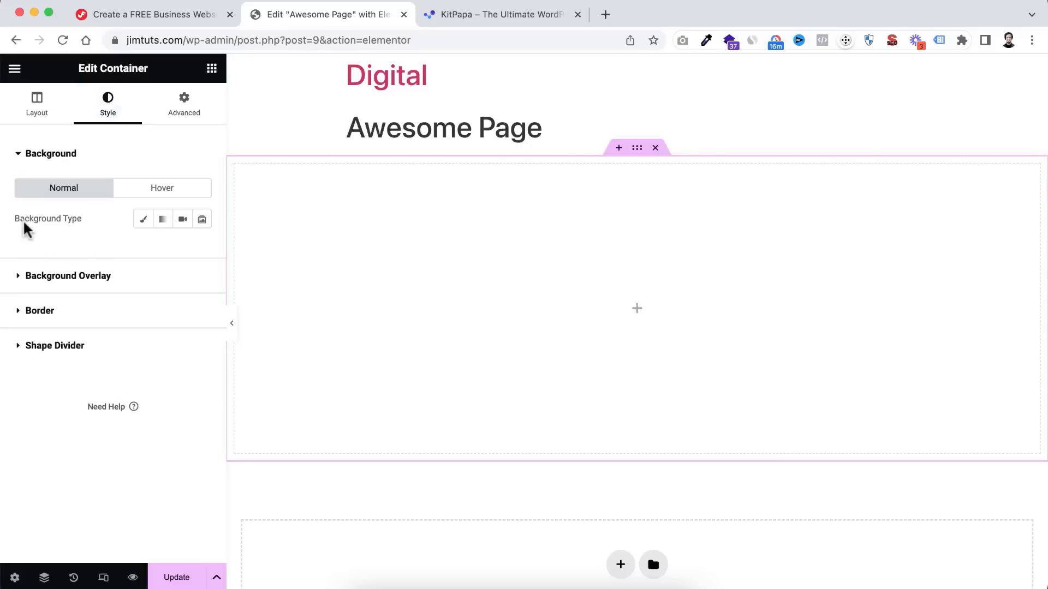
pyautogui.click(144, 221)
pyautogui.click(204, 250)
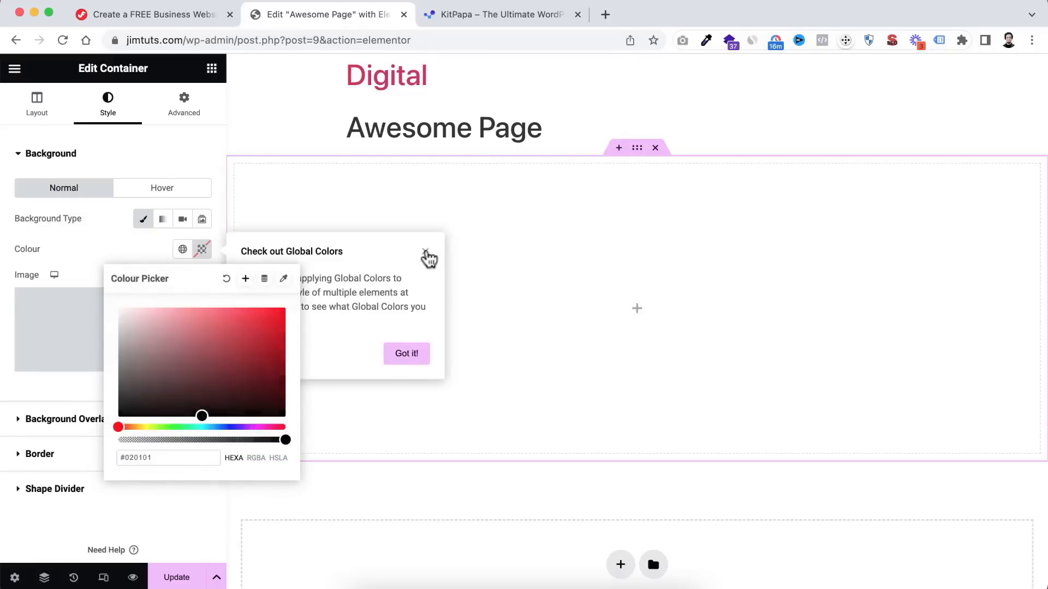
pyautogui.click(426, 253)
pyautogui.click(204, 251)
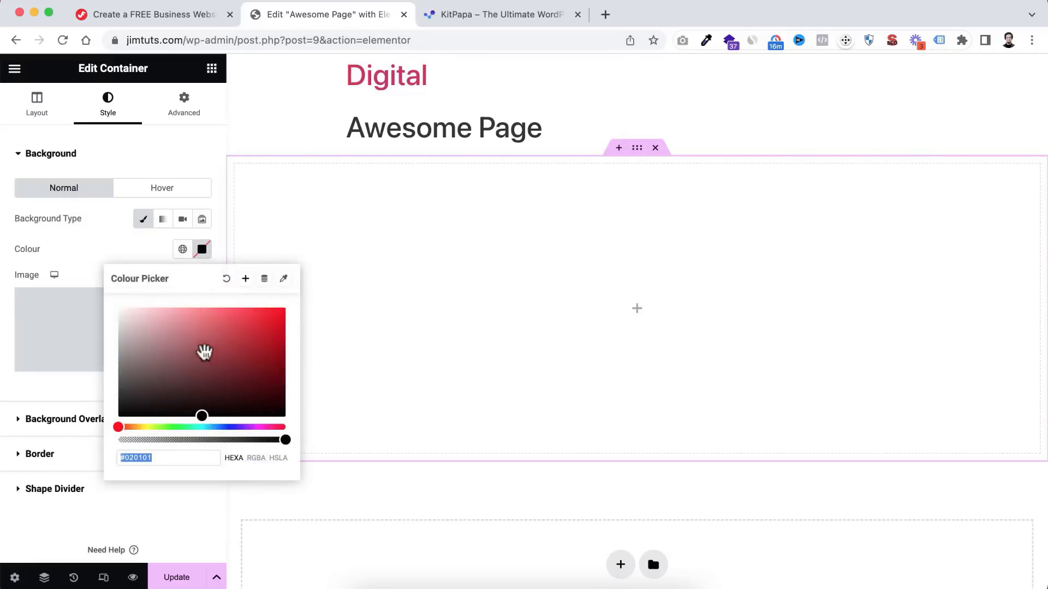
pyautogui.moveTo(221, 334)
pyautogui.mouseDown()
pyautogui.moveTo(241, 342)
pyautogui.moveTo(208, 342)
pyautogui.moveTo(217, 319)
pyautogui.moveTo(267, 316)
pyautogui.moveTo(267, 393)
pyautogui.moveTo(220, 354)
pyautogui.mouseUp()
pyautogui.moveTo(119, 427); pyautogui.dragTo(222, 427)
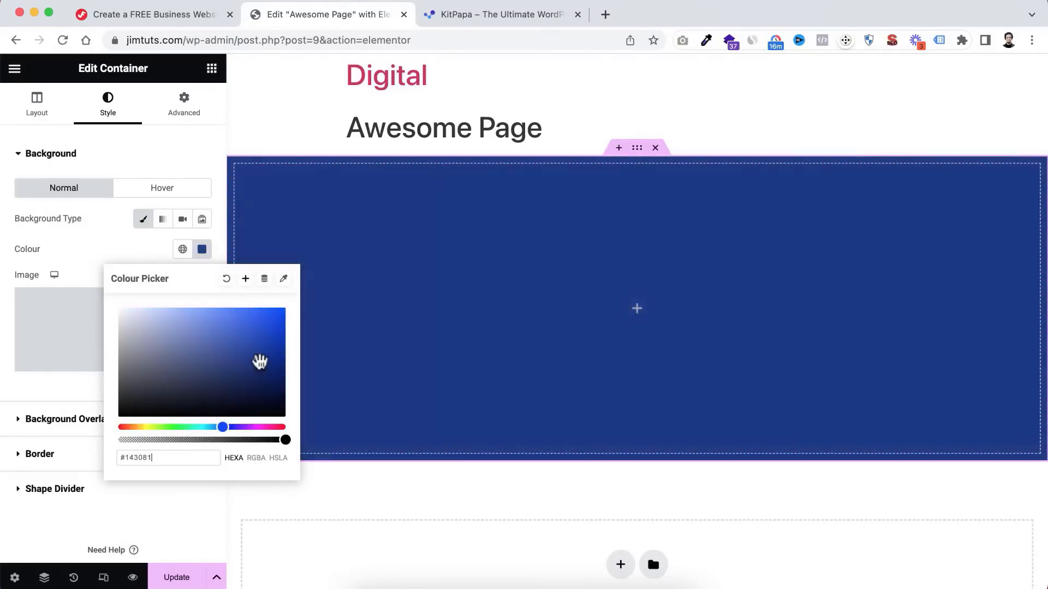
pyautogui.moveTo(260, 362); pyautogui.dragTo(260, 392)
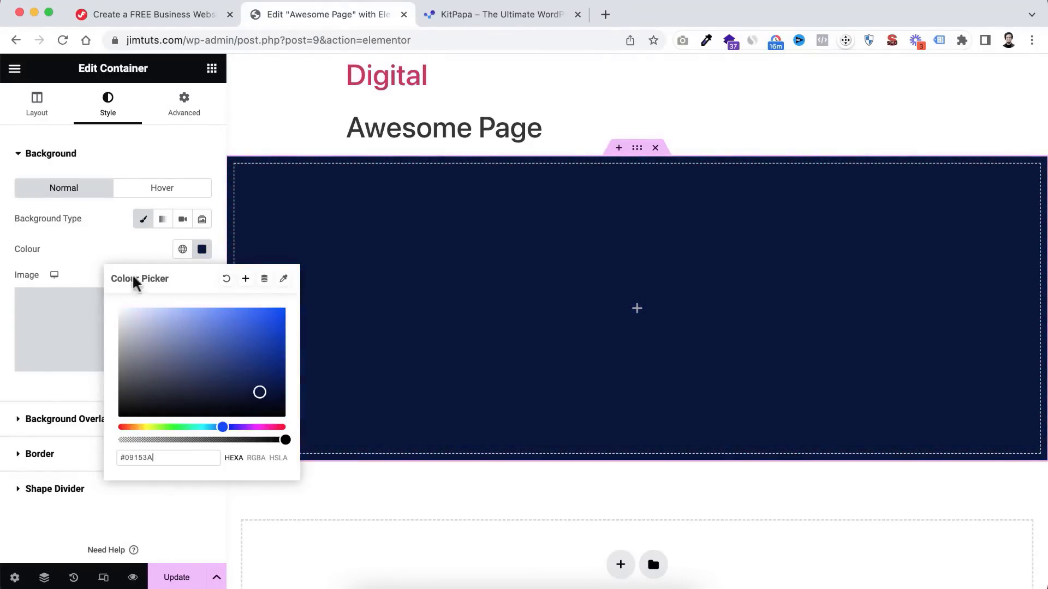
pyautogui.click(92, 247)
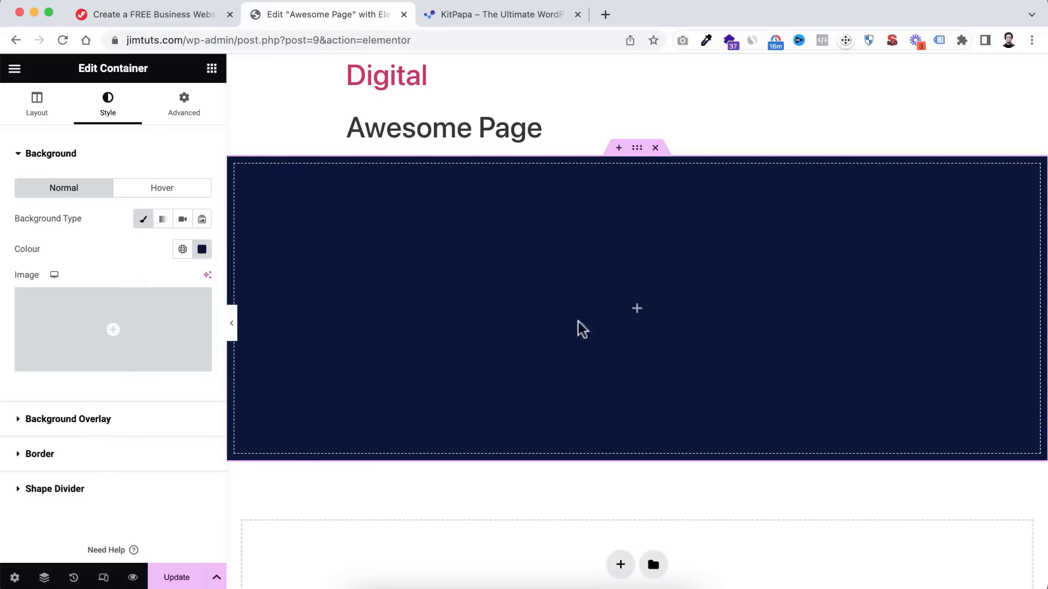
pyautogui.moveTo(71, 323)
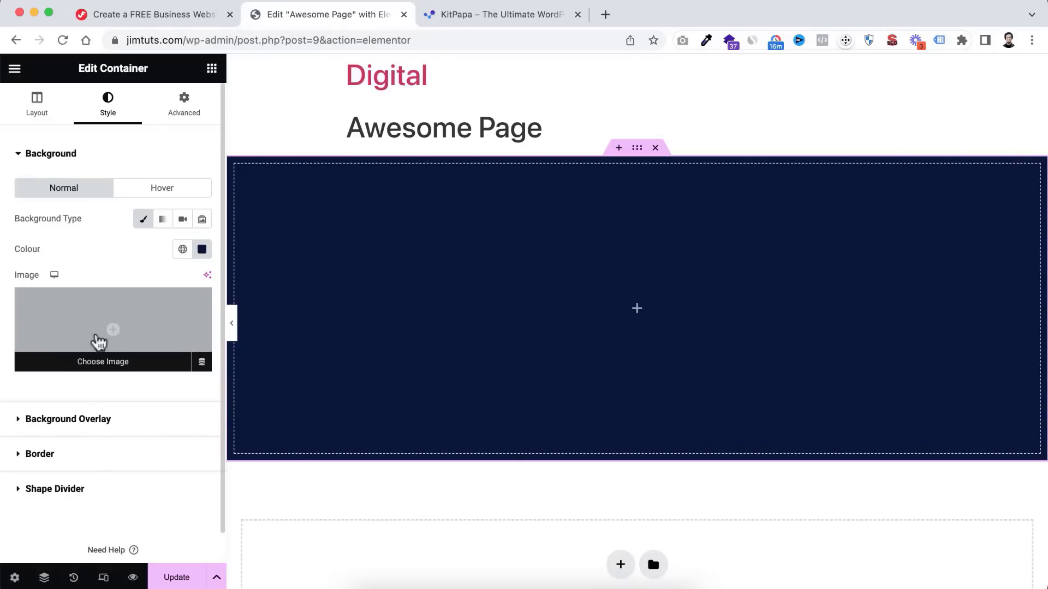
pyautogui.click(112, 324)
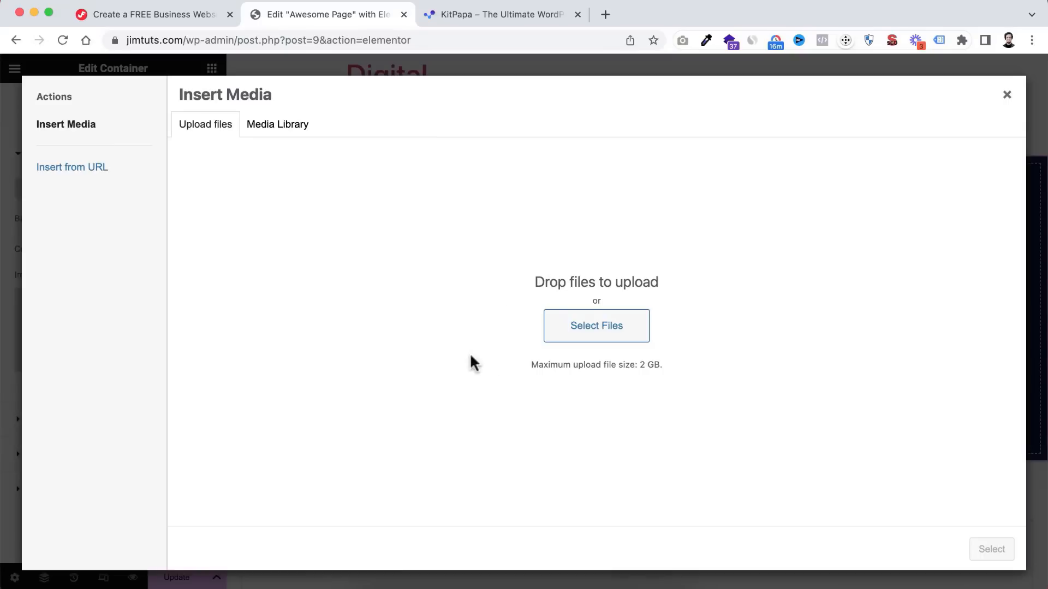
# - Upload agency-hero-banner-Jim-Fahad-Digital.jpg and select it as the container's background image
pyautogui.click(605, 327)
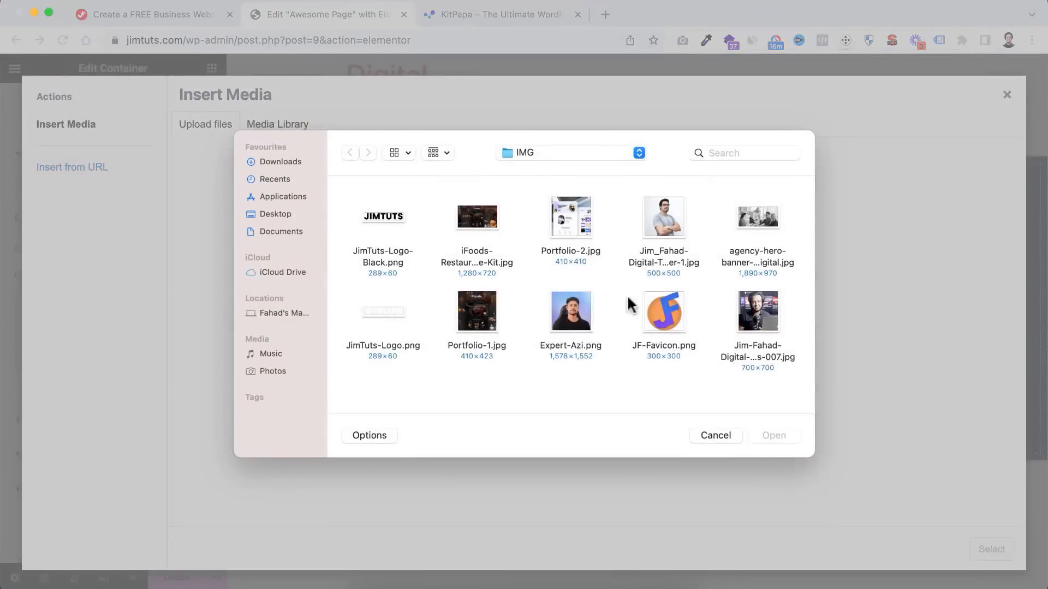
pyautogui.click(756, 224)
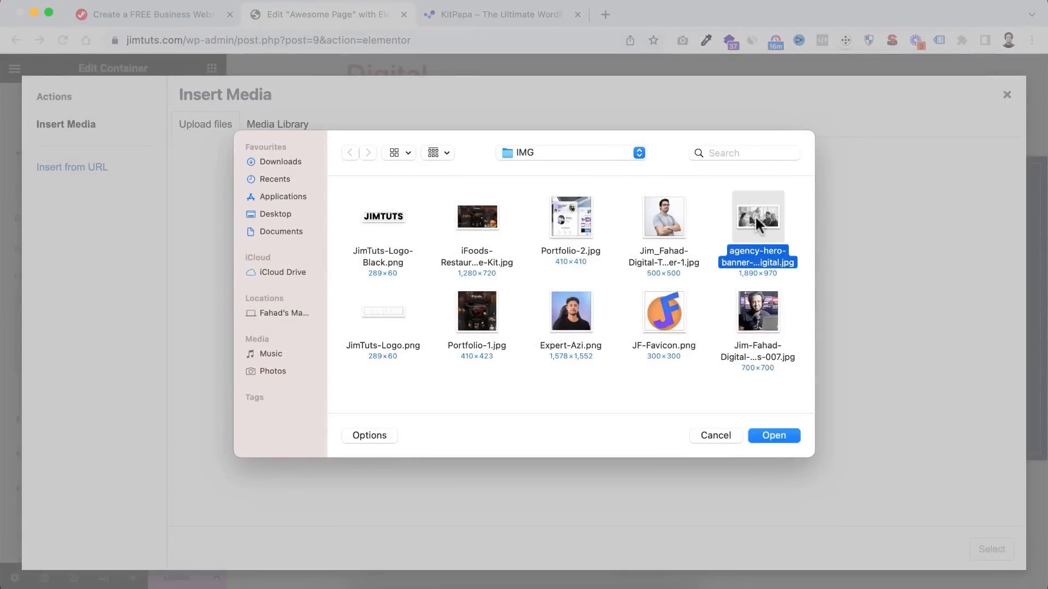
pyautogui.click(768, 434)
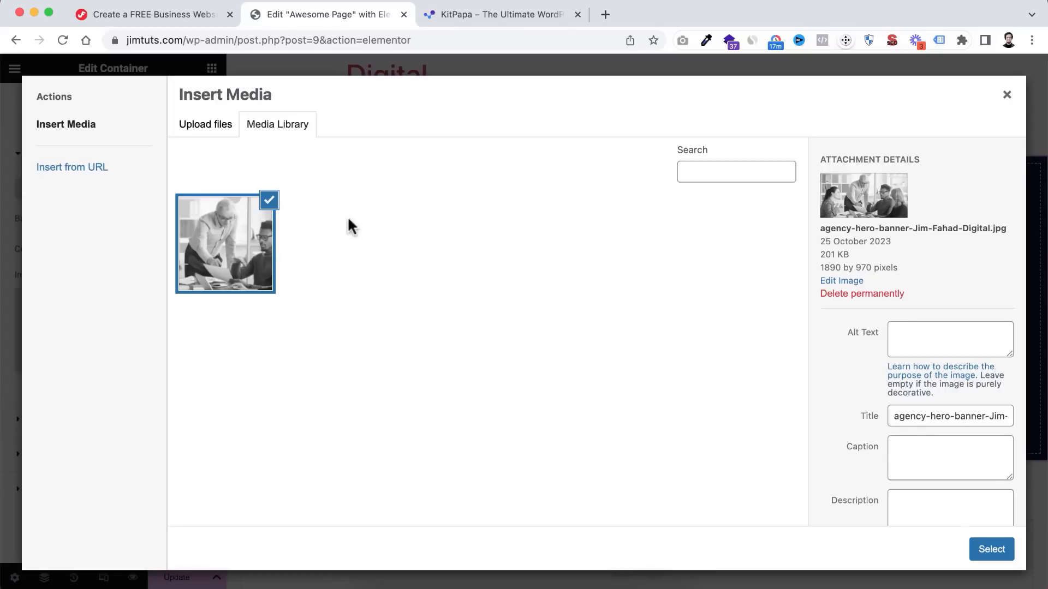
pyautogui.click(180, 15)
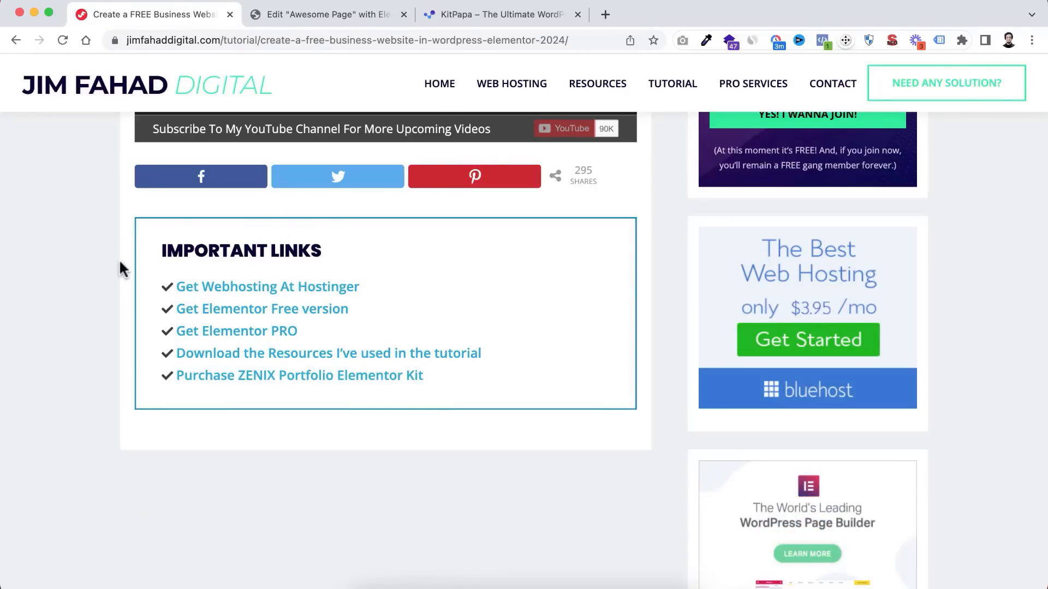
pyautogui.click(307, 11)
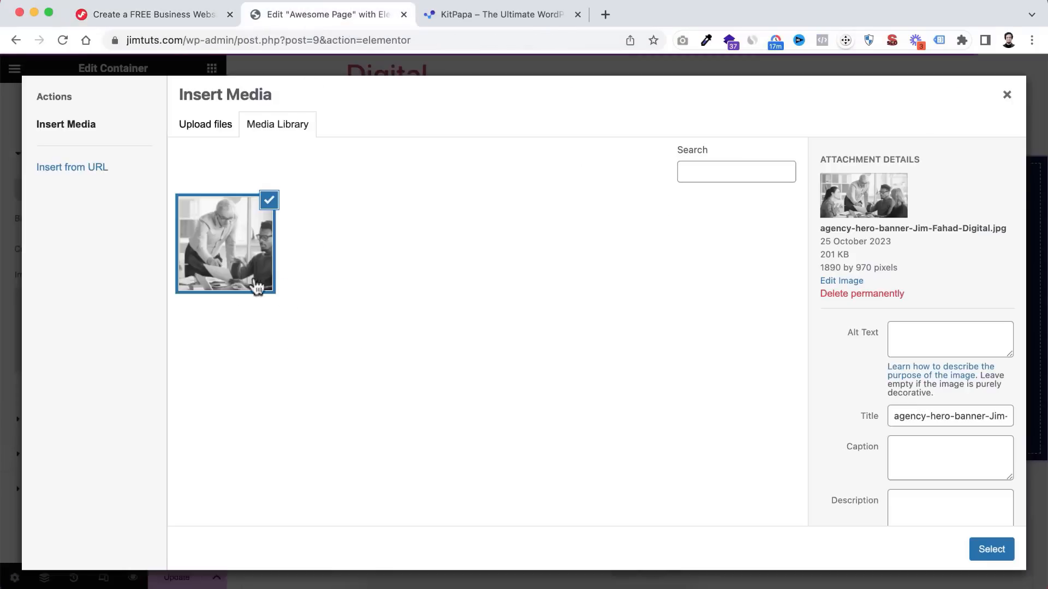
pyautogui.click(990, 551)
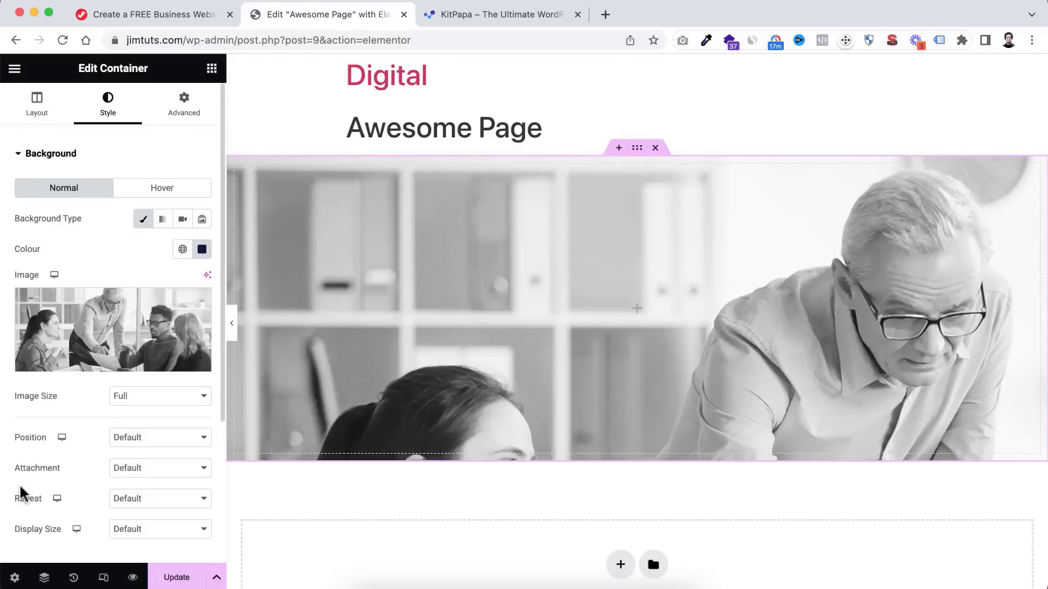
# - Set the background image position to Centre Centre
pyautogui.scroll(-2, 19, 483)
pyautogui.click(139, 384)
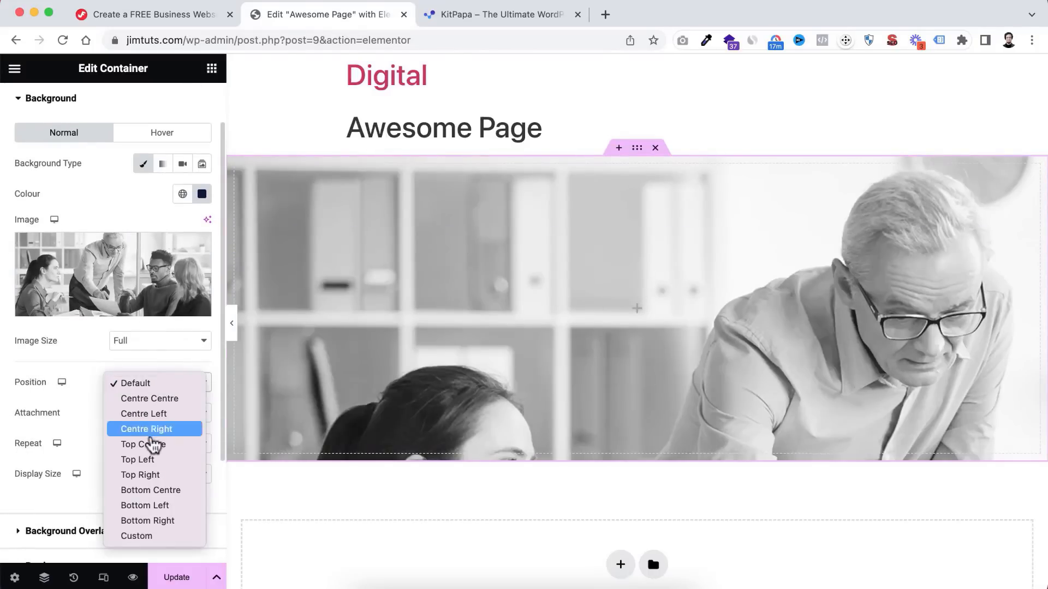
pyautogui.click(147, 444)
pyautogui.click(152, 385)
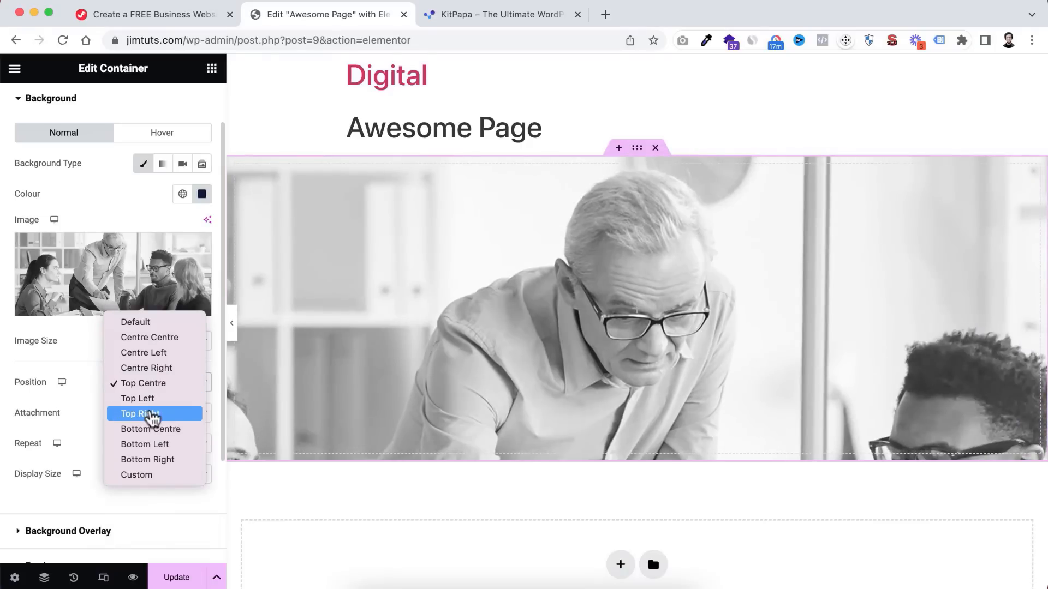
pyautogui.click(152, 415)
pyautogui.click(148, 385)
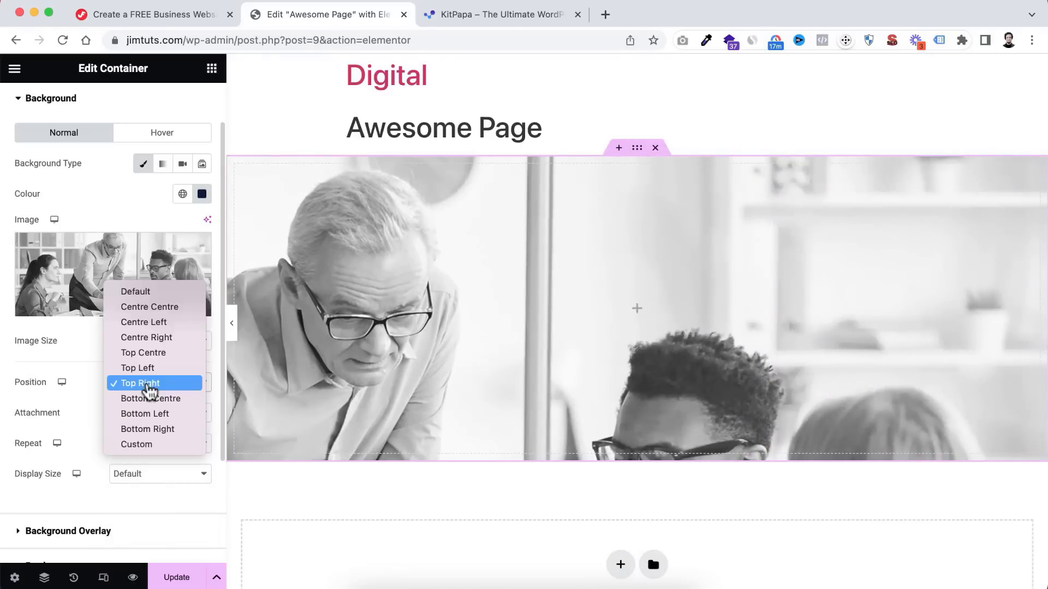
pyautogui.click(152, 307)
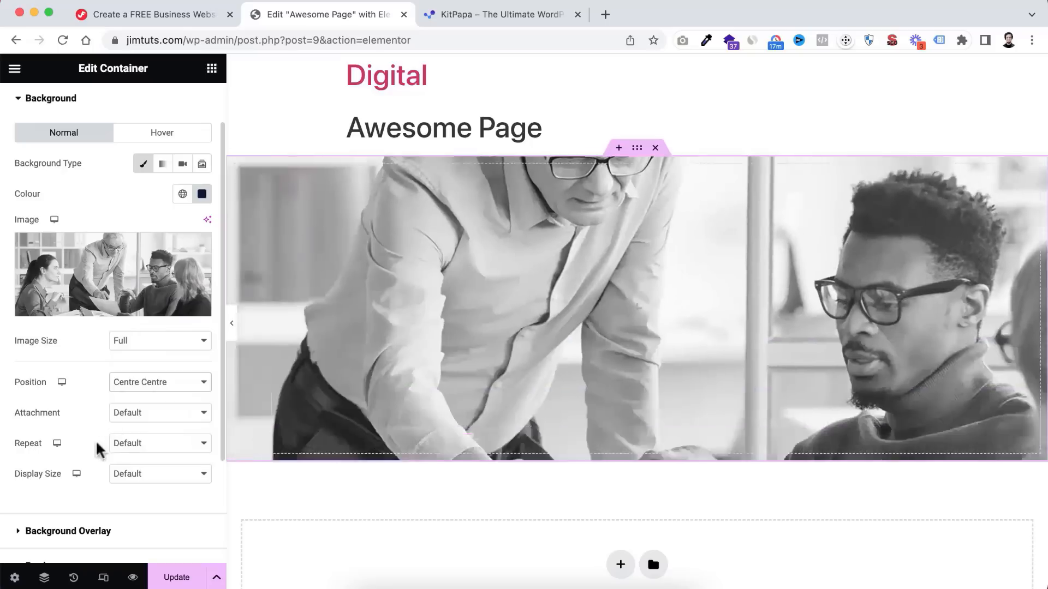
# - Set the background Display Size to Cover so the photo fills the container
pyautogui.click(125, 476)
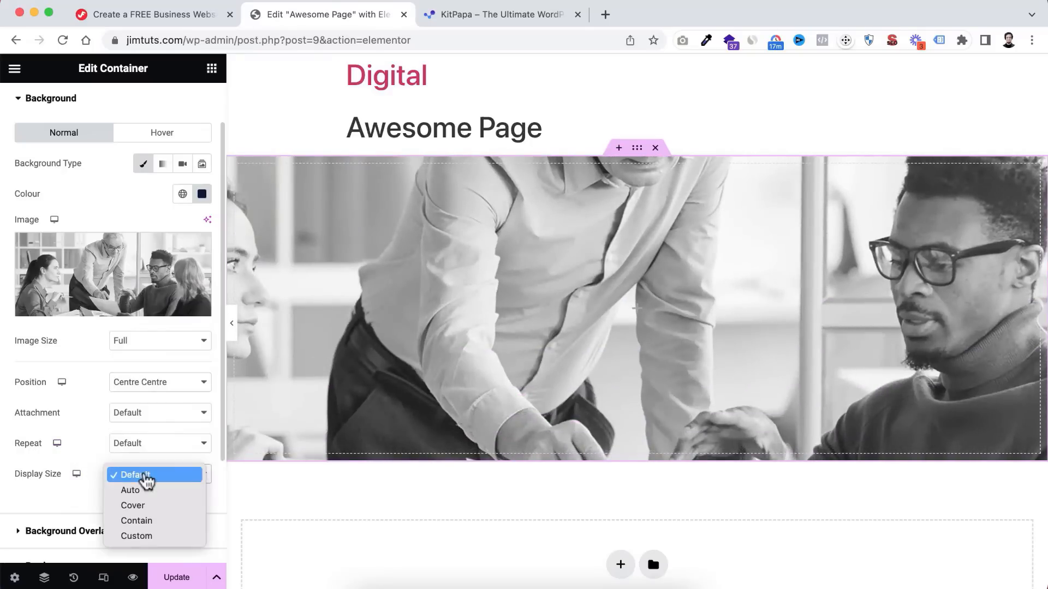
pyautogui.click(147, 507)
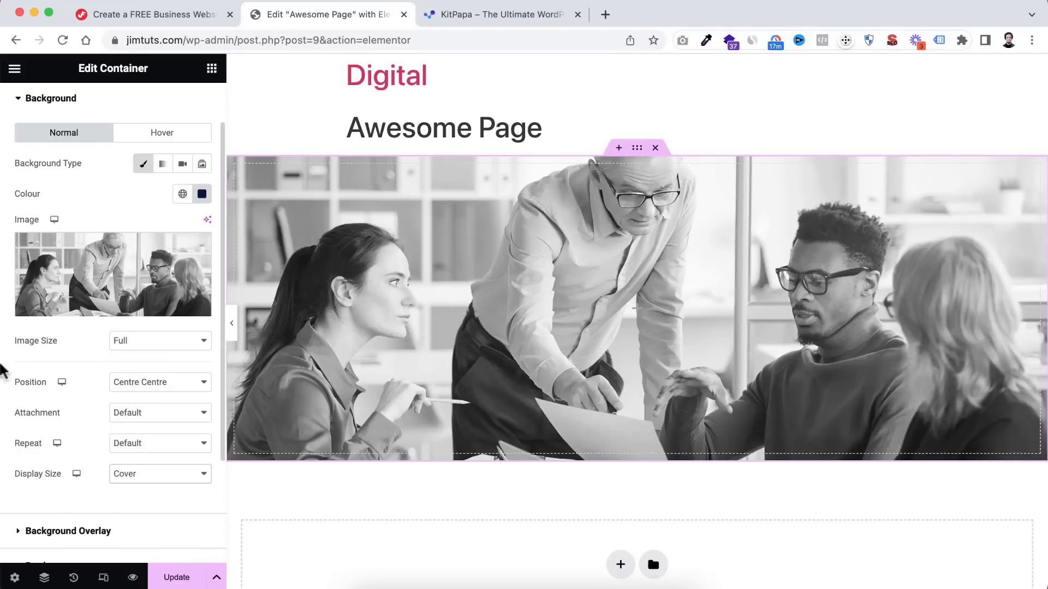
pyautogui.scroll(-2, 12, 426)
pyautogui.scroll(-3, 12, 424)
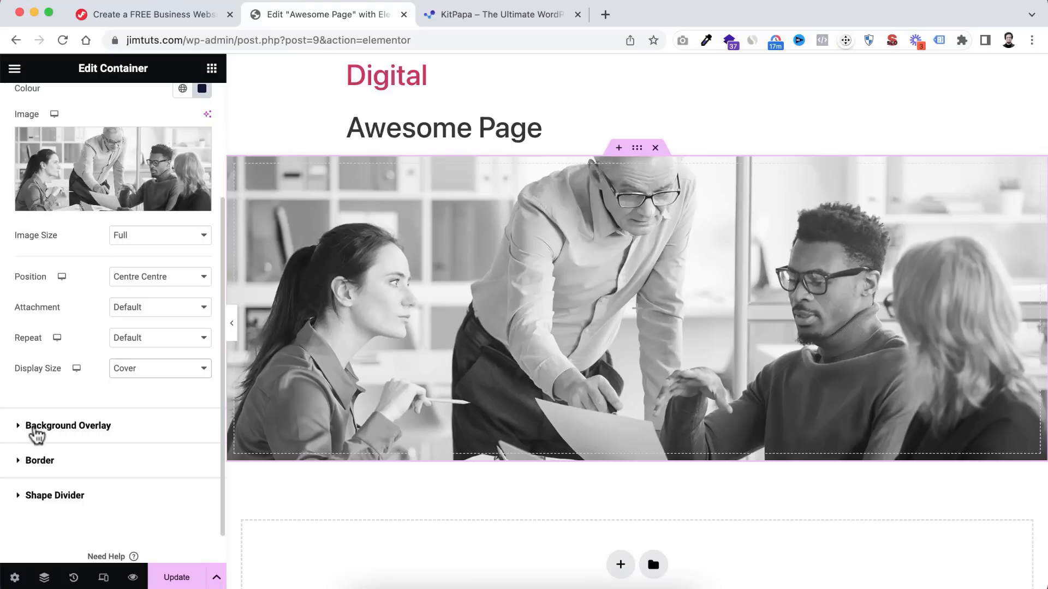
# - Add a Classic #000000 background overlay with opacity 0.55 over the office photo
pyautogui.click(51, 429)
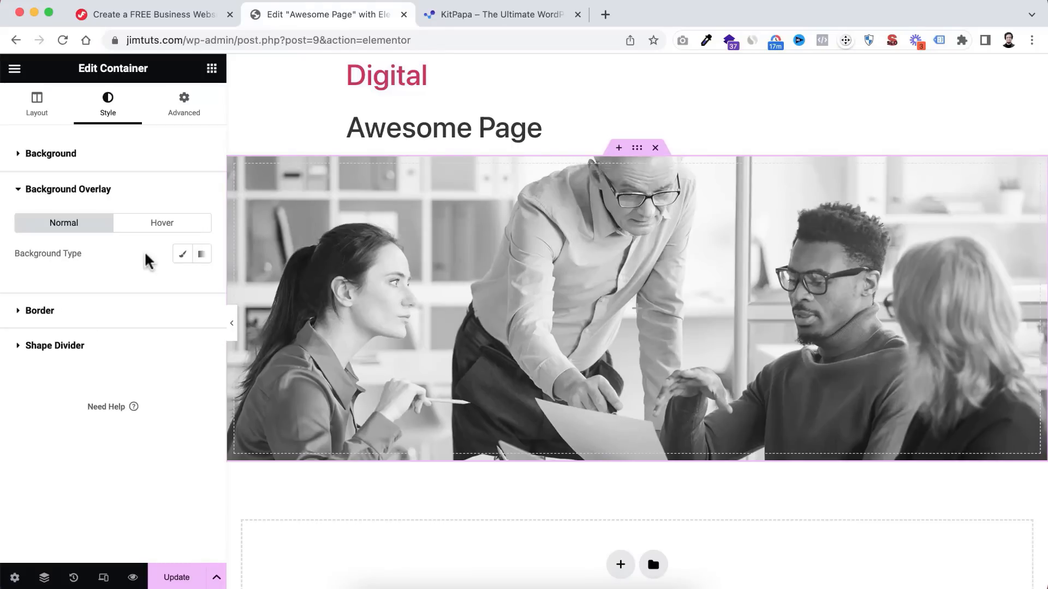
pyautogui.click(180, 254)
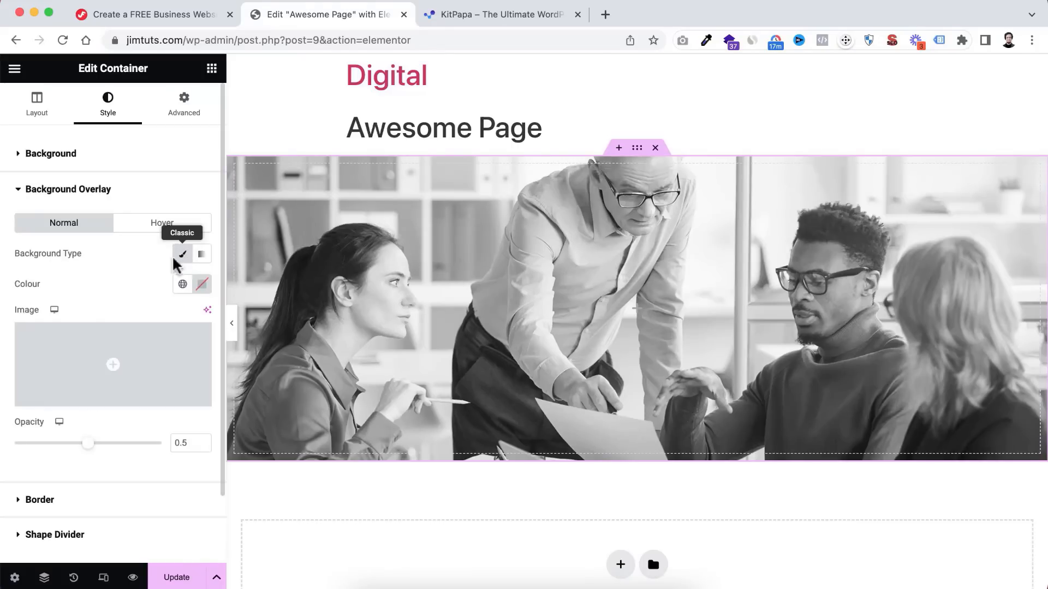
pyautogui.click(203, 286)
pyautogui.click(191, 401)
pyautogui.moveTo(192, 401)
pyautogui.mouseDown()
pyautogui.moveTo(229, 404)
pyautogui.moveTo(240, 453)
pyautogui.mouseUp()
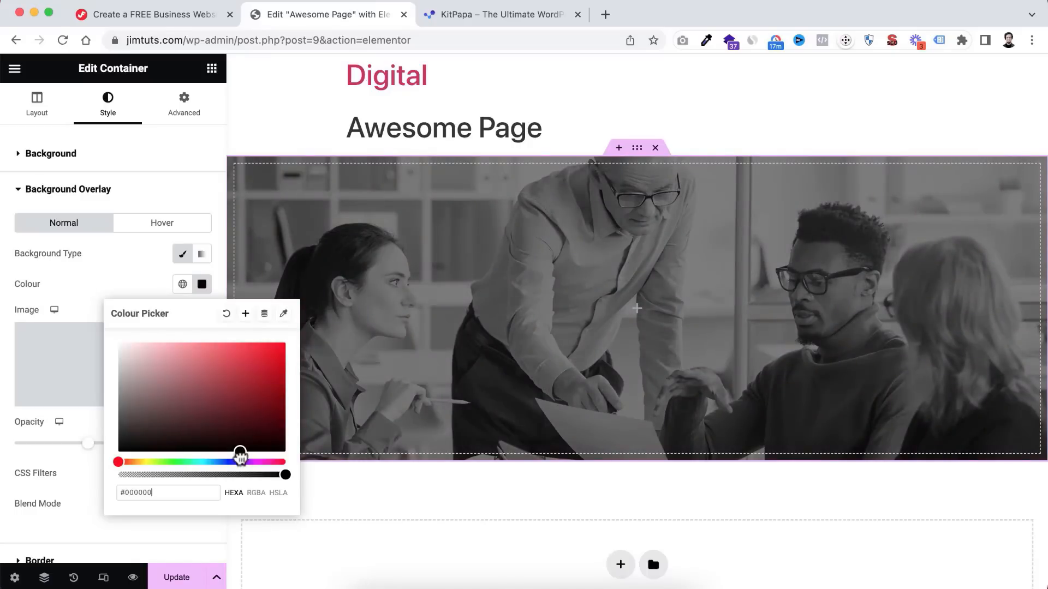
pyautogui.click(108, 279)
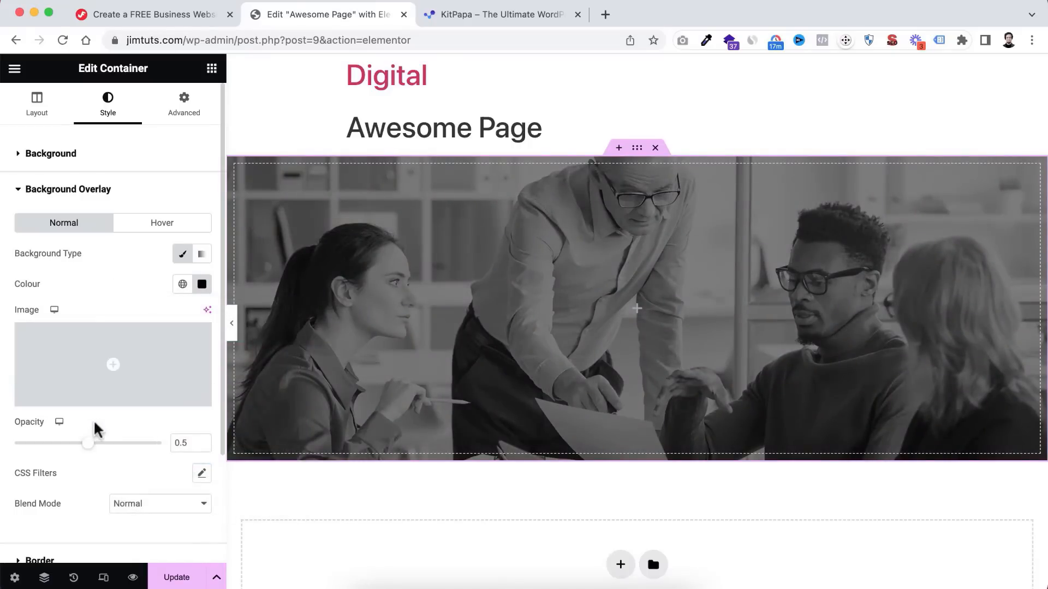
pyautogui.moveTo(89, 443)
pyautogui.mouseDown()
pyautogui.moveTo(136, 450)
pyautogui.moveTo(72, 449)
pyautogui.moveTo(122, 449)
pyautogui.moveTo(101, 450)
pyautogui.mouseUp()
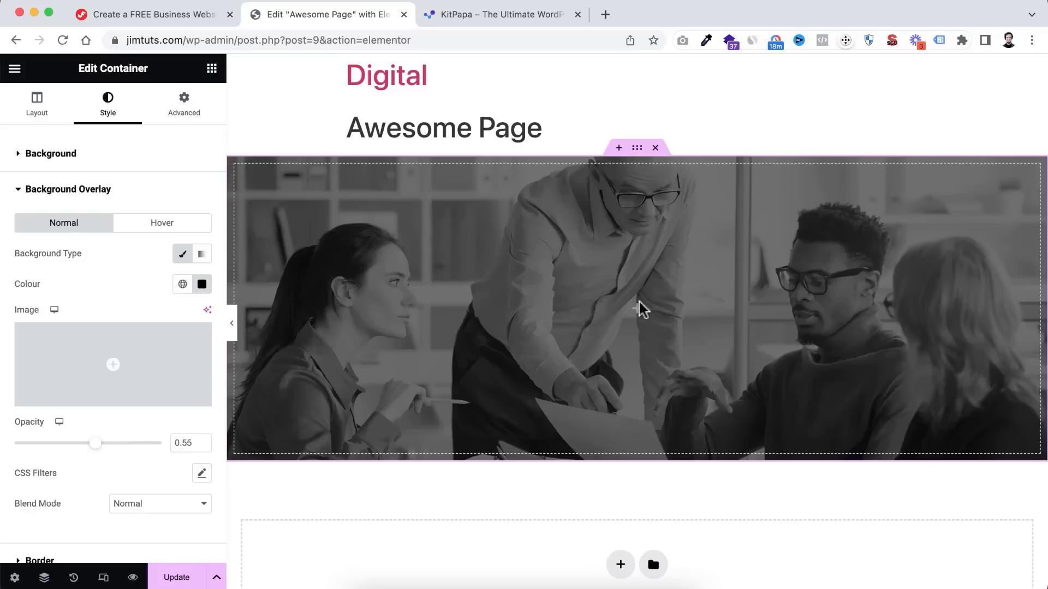
# - Drag a Heading widget into the photo container and title it 'Jim Fahad Digital'
pyautogui.click(212, 70)
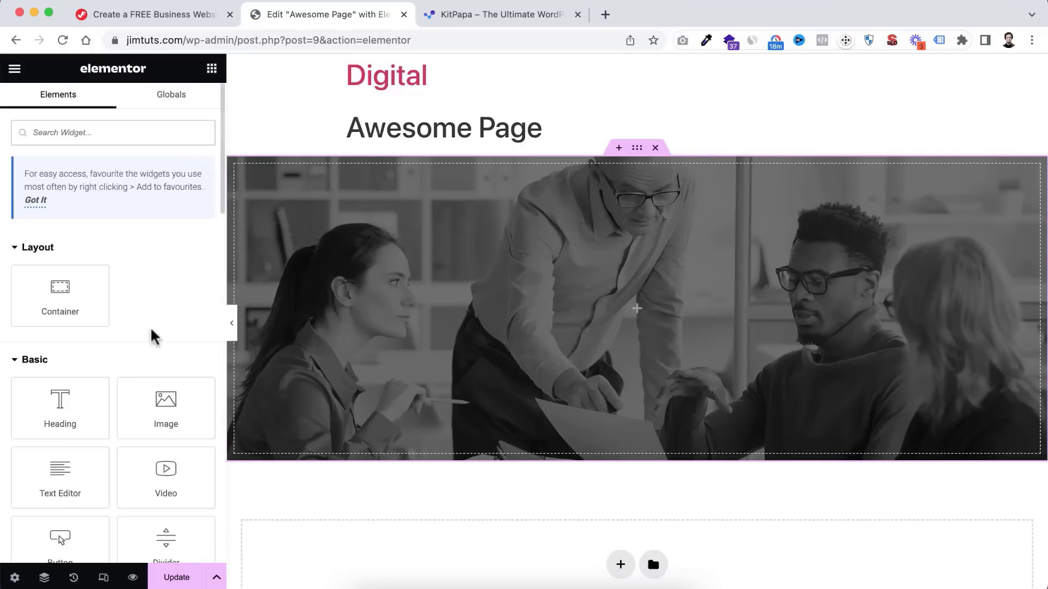
pyautogui.scroll(-2, 148, 349)
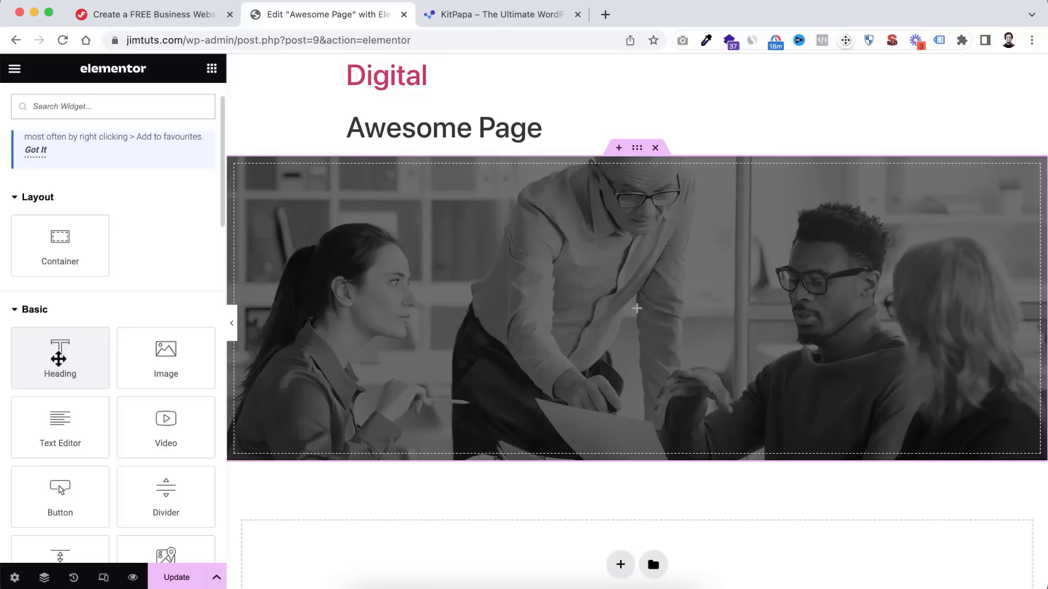
pyautogui.moveTo(59, 358); pyautogui.dragTo(588, 308)
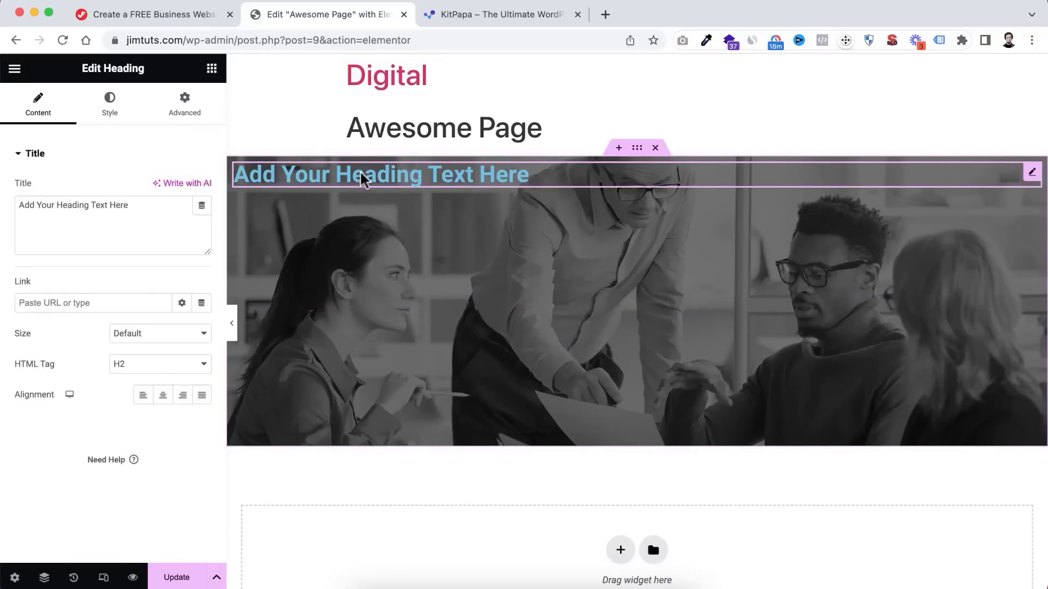
pyautogui.moveTo(137, 200); pyautogui.dragTo(11, 204)
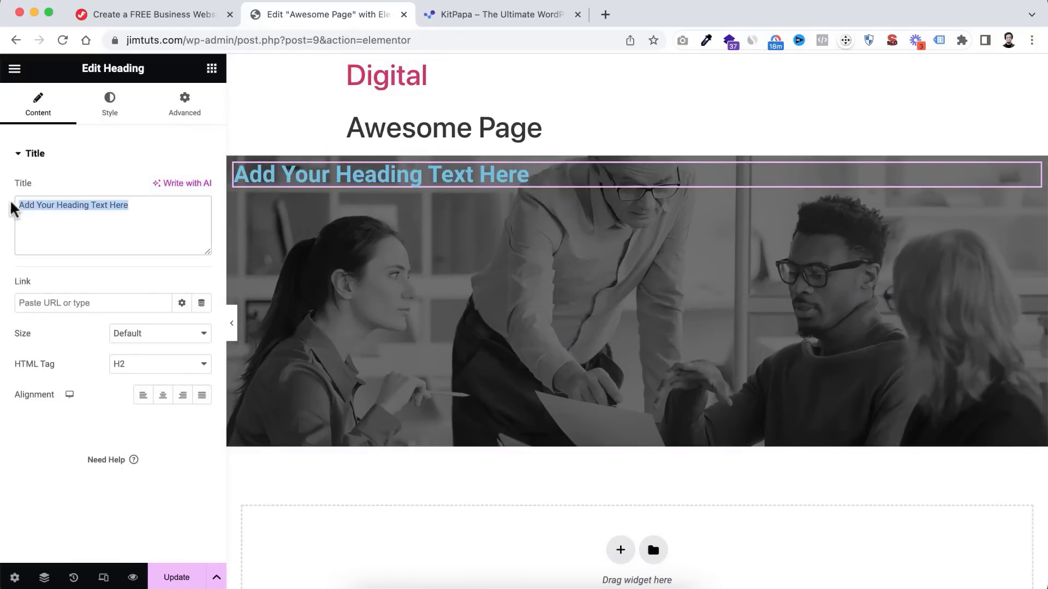
pyautogui.write('Jim Fahad Digital')
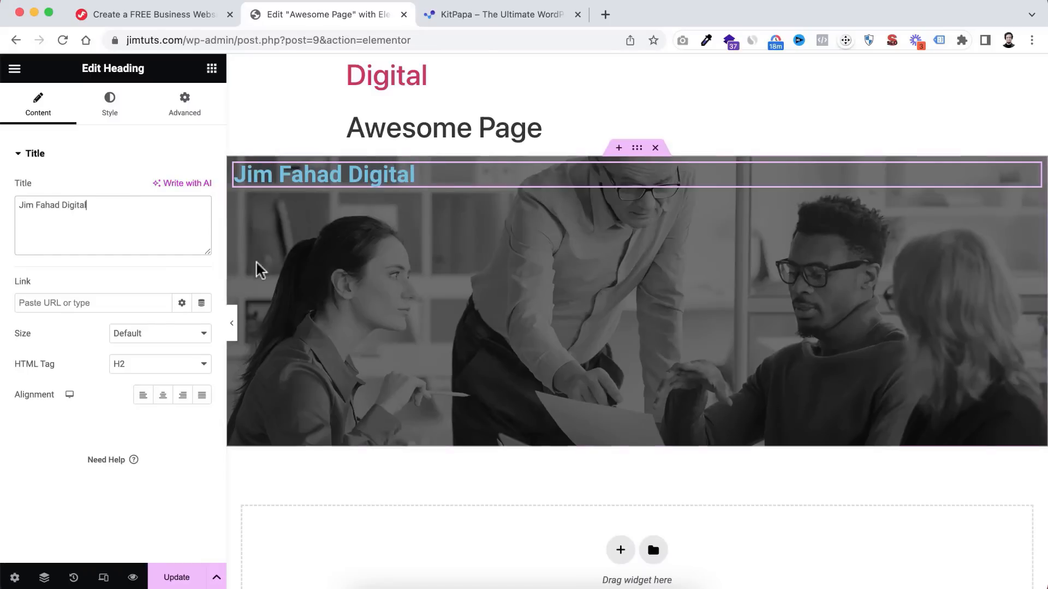
# - Centre-align the heading, then reselect the surrounding photo container
pyautogui.click(187, 402)
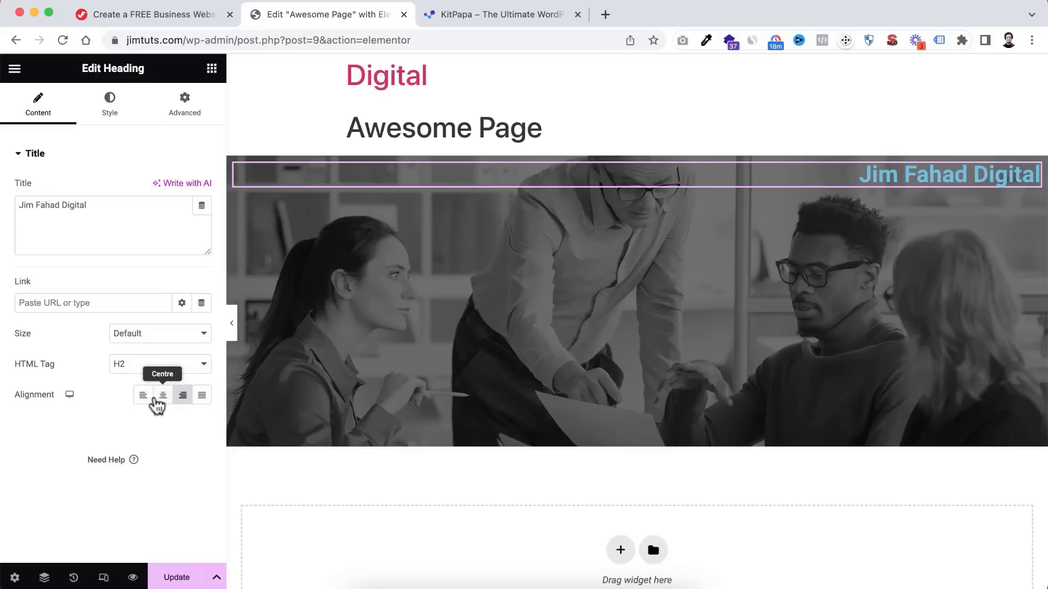
pyautogui.click(163, 401)
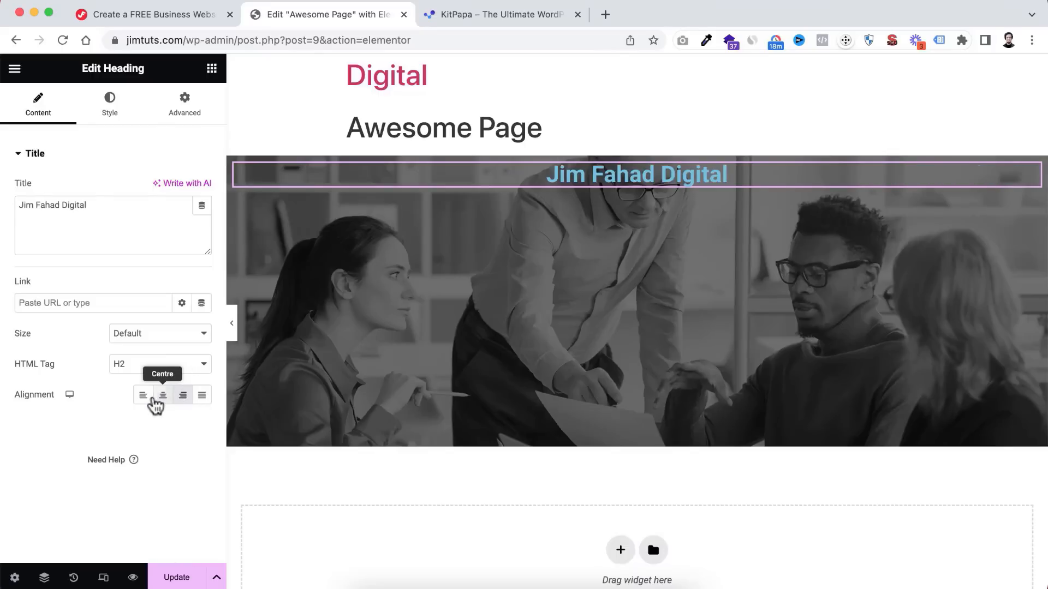
pyautogui.click(183, 398)
pyautogui.click(143, 402)
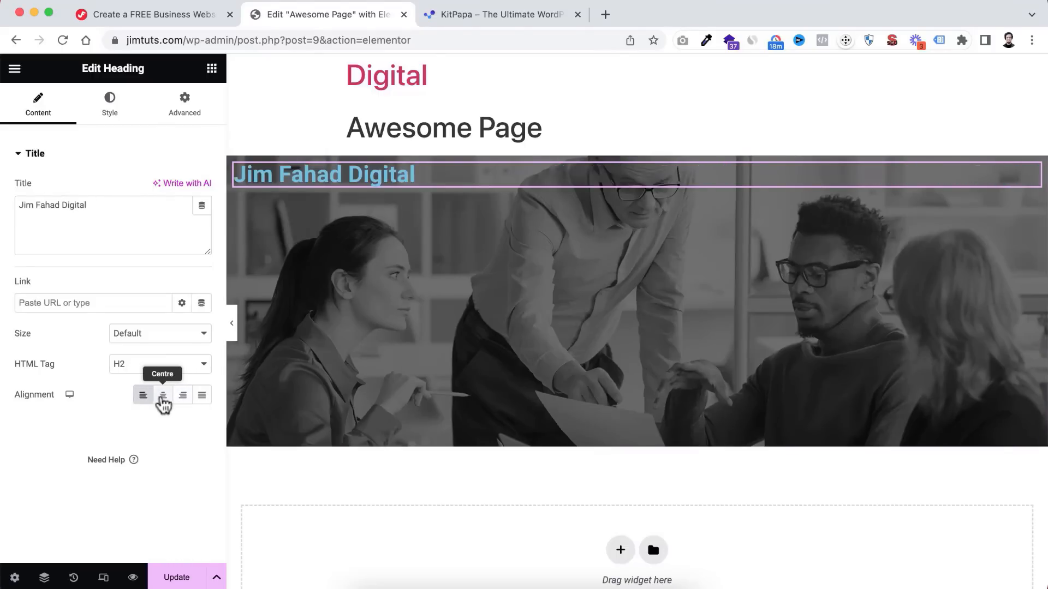
pyautogui.click(162, 398)
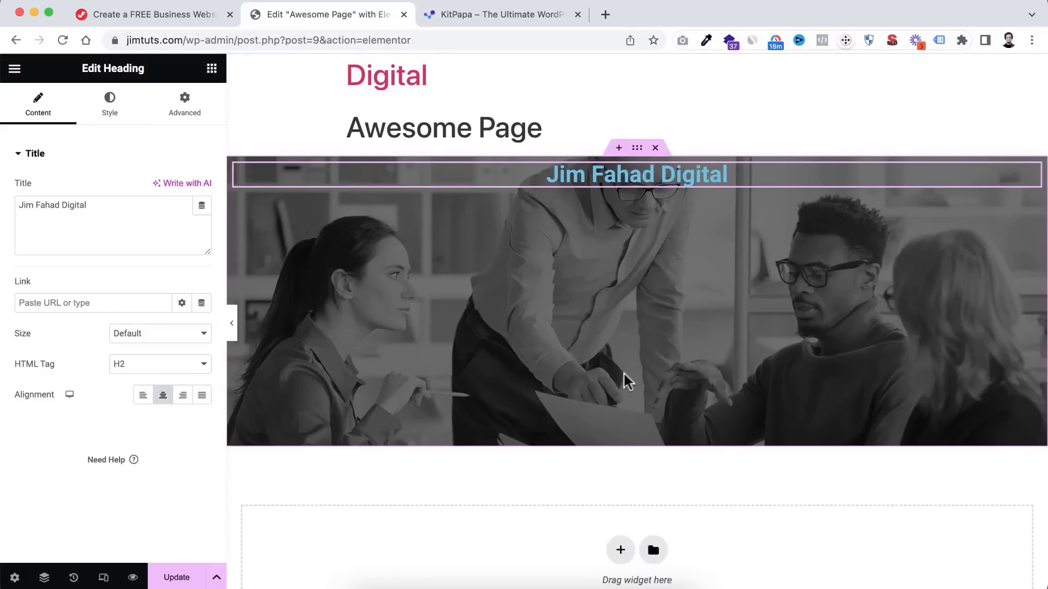
pyautogui.click(637, 150)
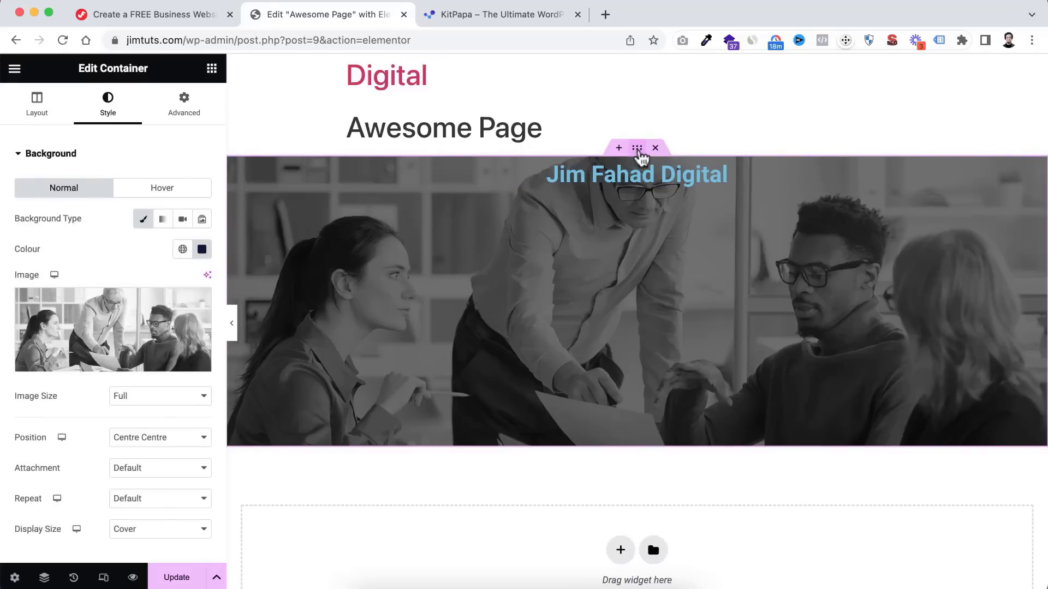
pyautogui.click(37, 112)
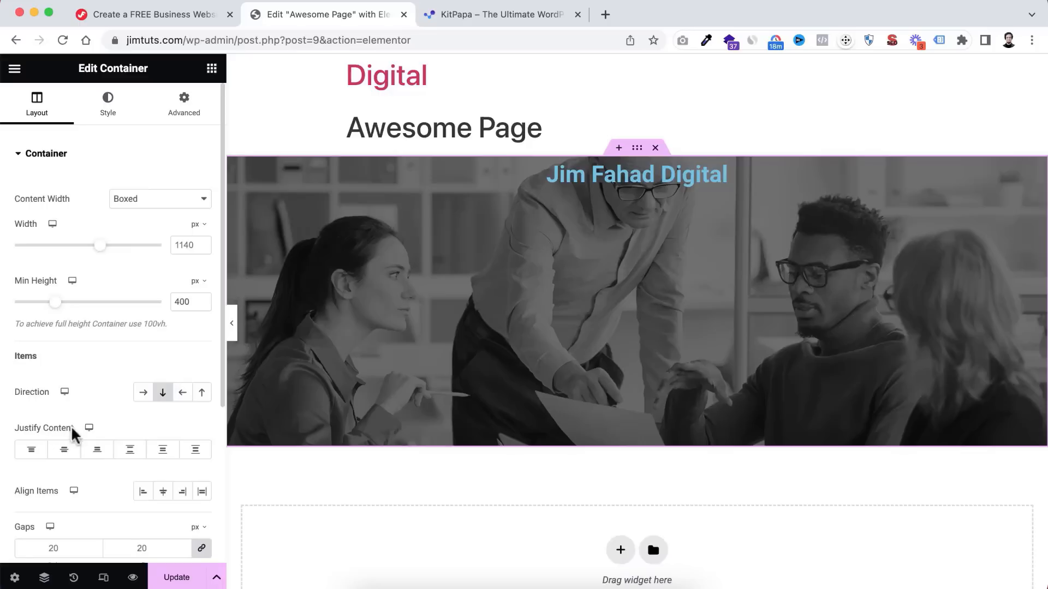
# - Centre the business-name heading vertically in the photo container and bring up its style settings
pyautogui.click(65, 451)
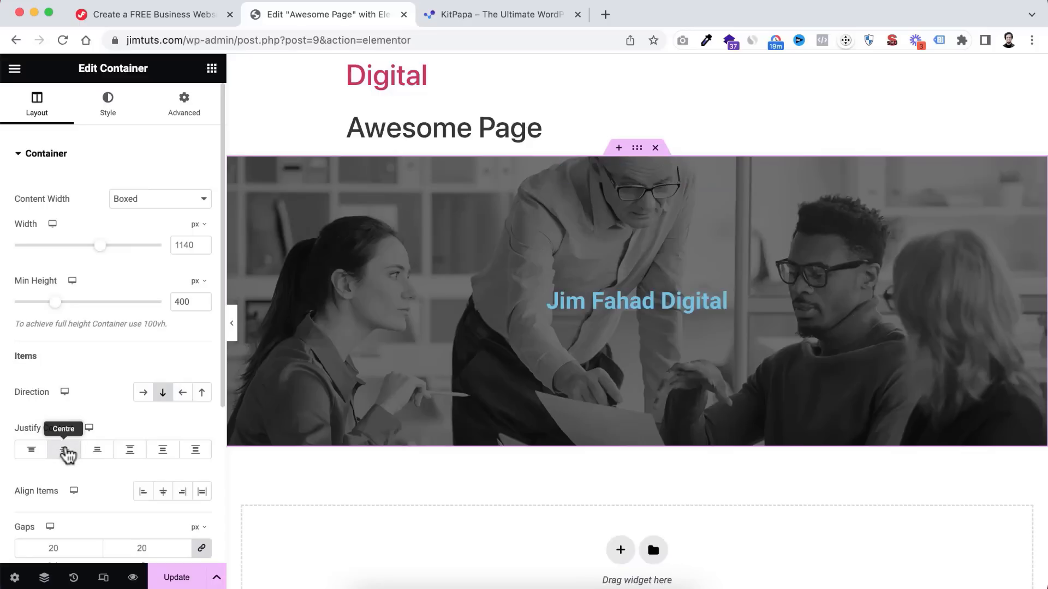
pyautogui.click(622, 308)
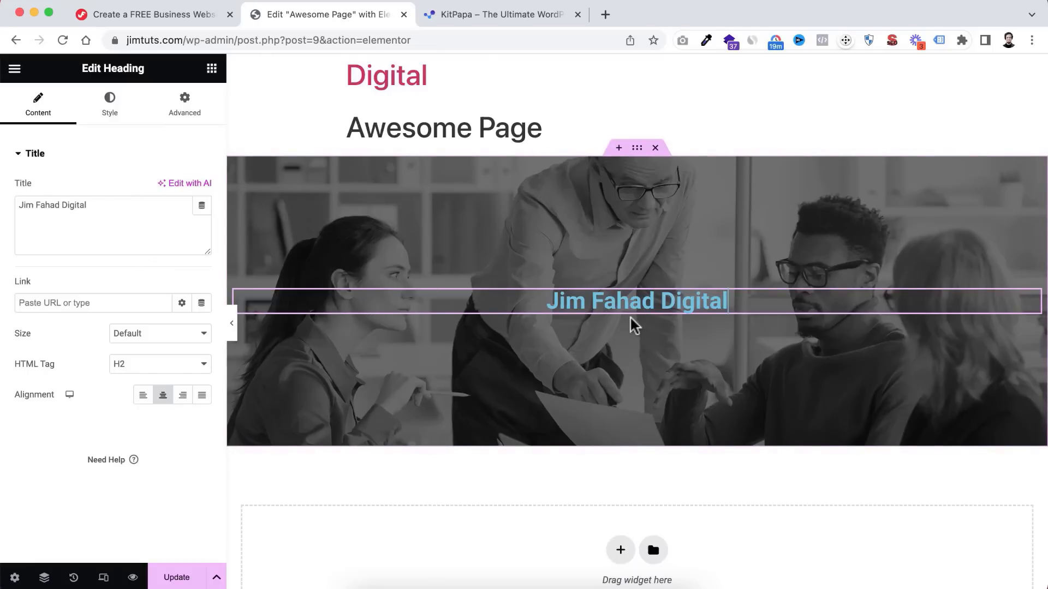
pyautogui.click(109, 113)
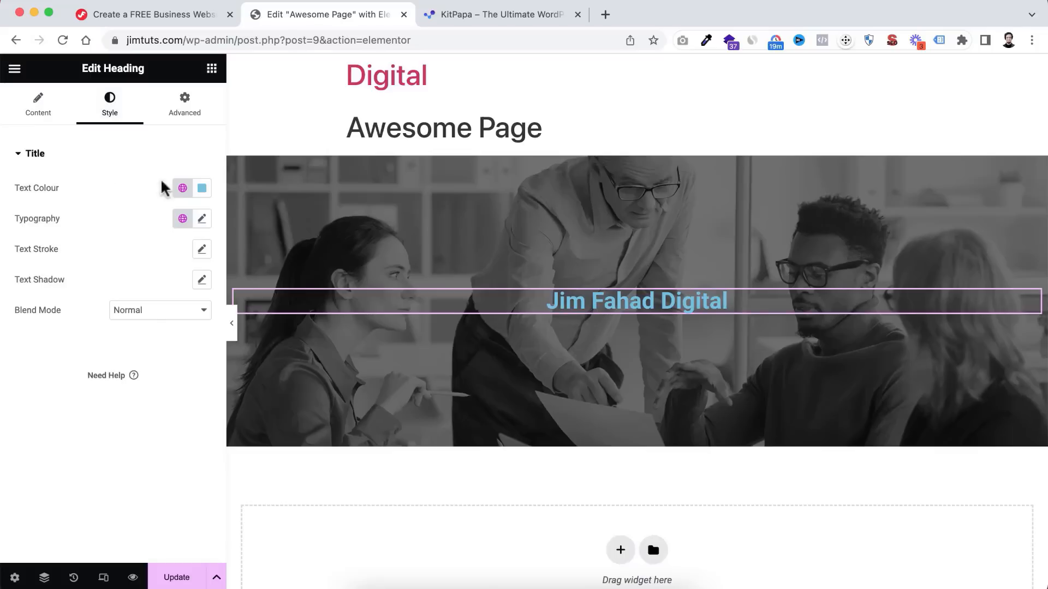
# - Make the heading text colour white
pyautogui.click(202, 189)
pyautogui.moveTo(191, 302); pyautogui.dragTo(121, 249)
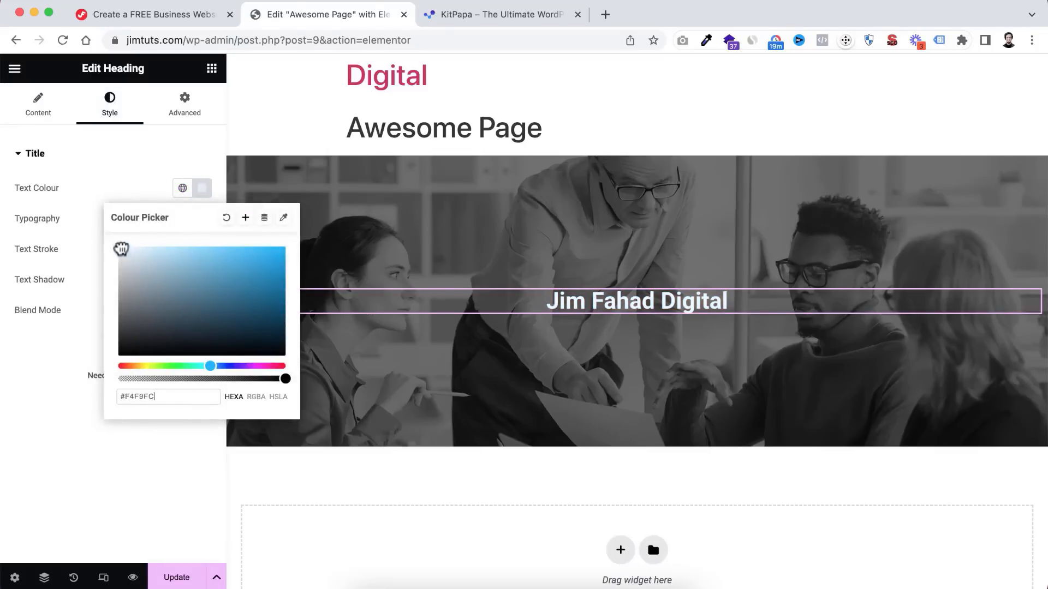
pyautogui.click(84, 218)
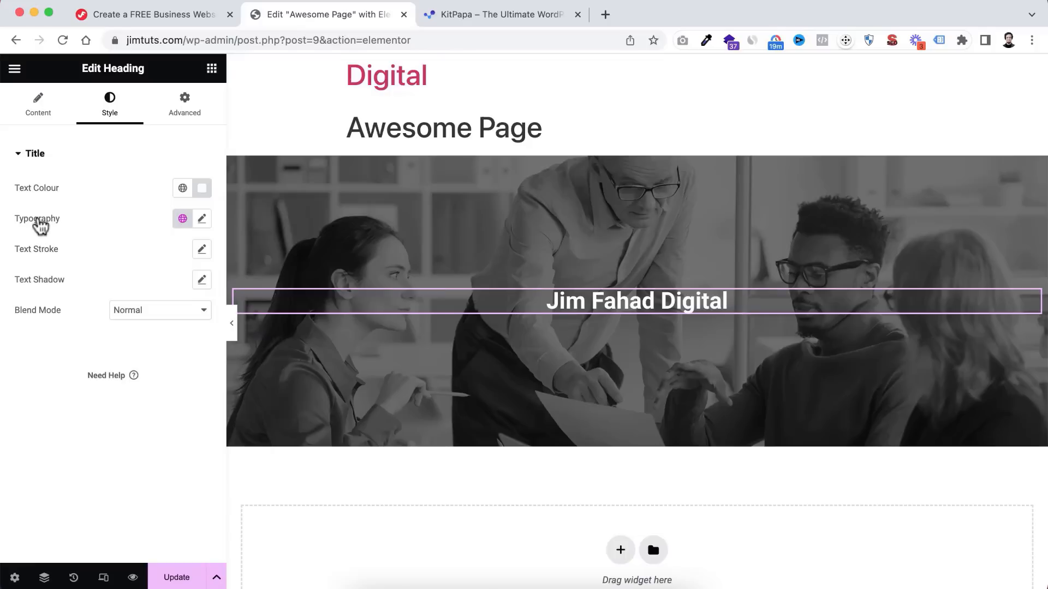
# - Set the heading font to Poppins, after trying Rochester, and enlarge it to 54 px
pyautogui.click(202, 219)
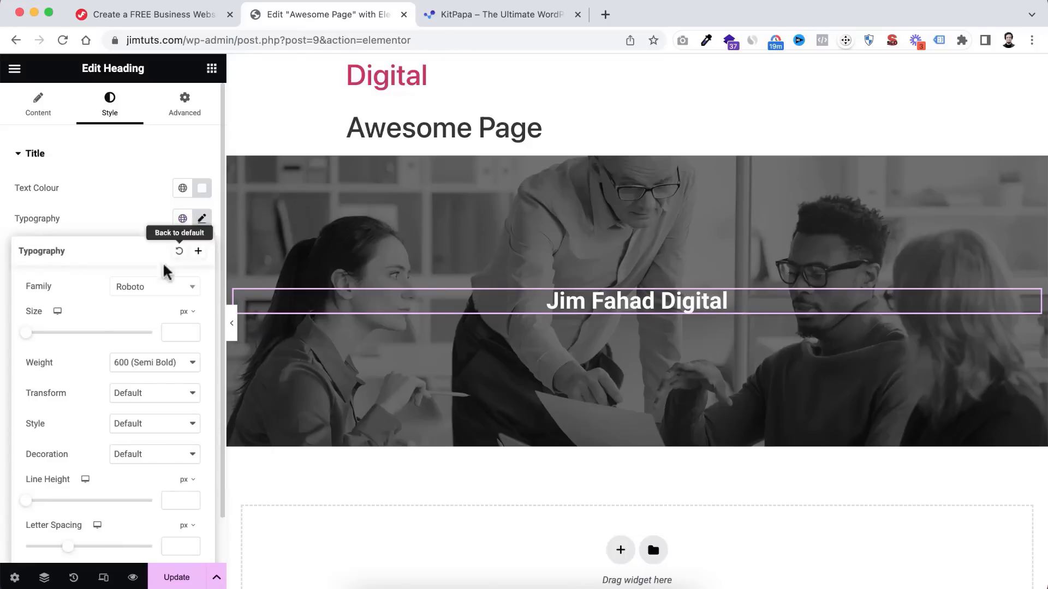
pyautogui.click(151, 294)
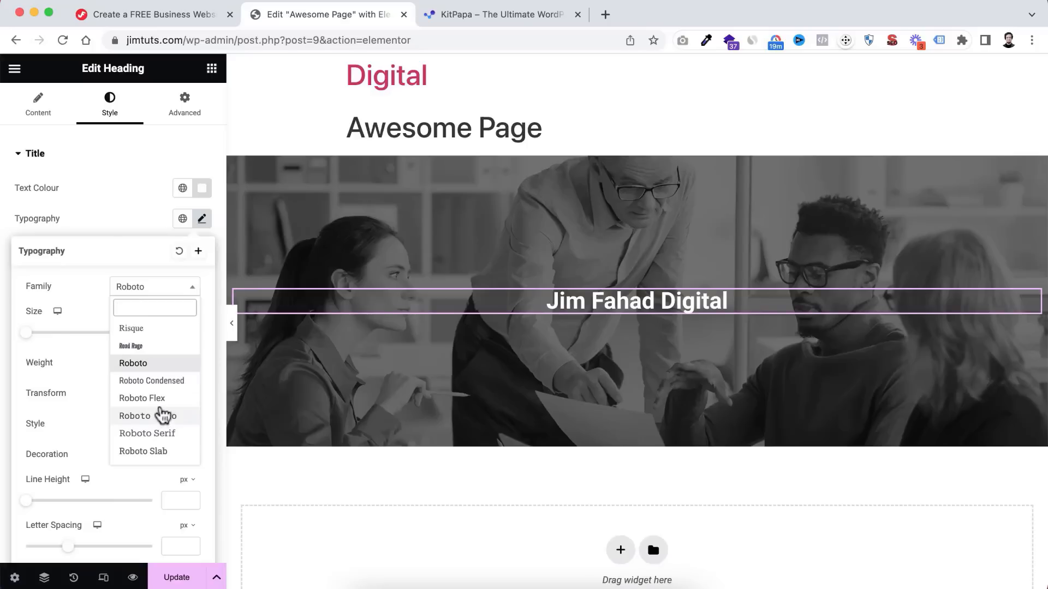
pyautogui.scroll(-2, 162, 409)
pyautogui.scroll(-1, 161, 409)
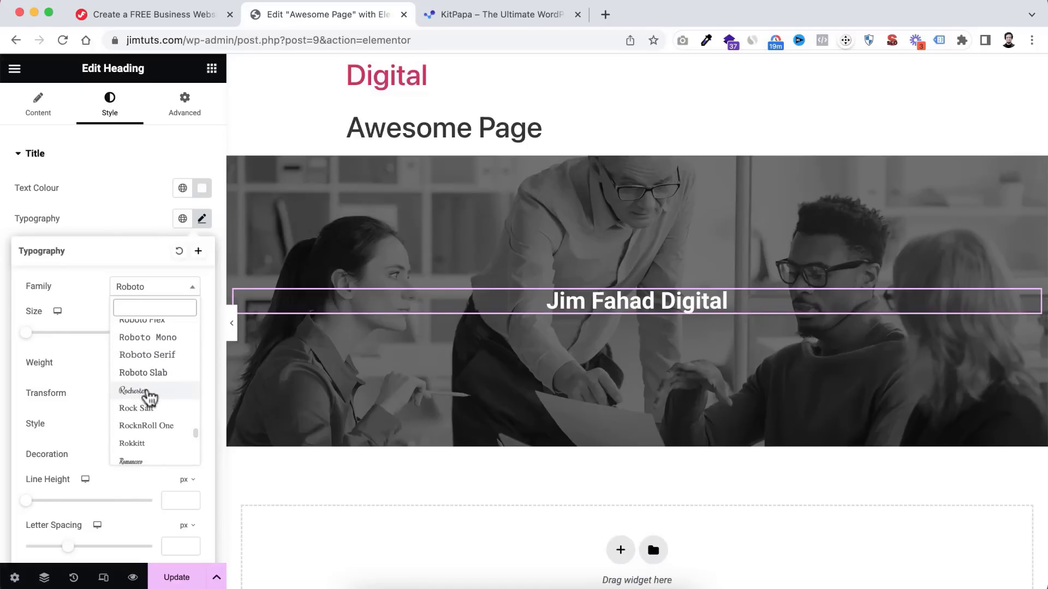
pyautogui.click(147, 394)
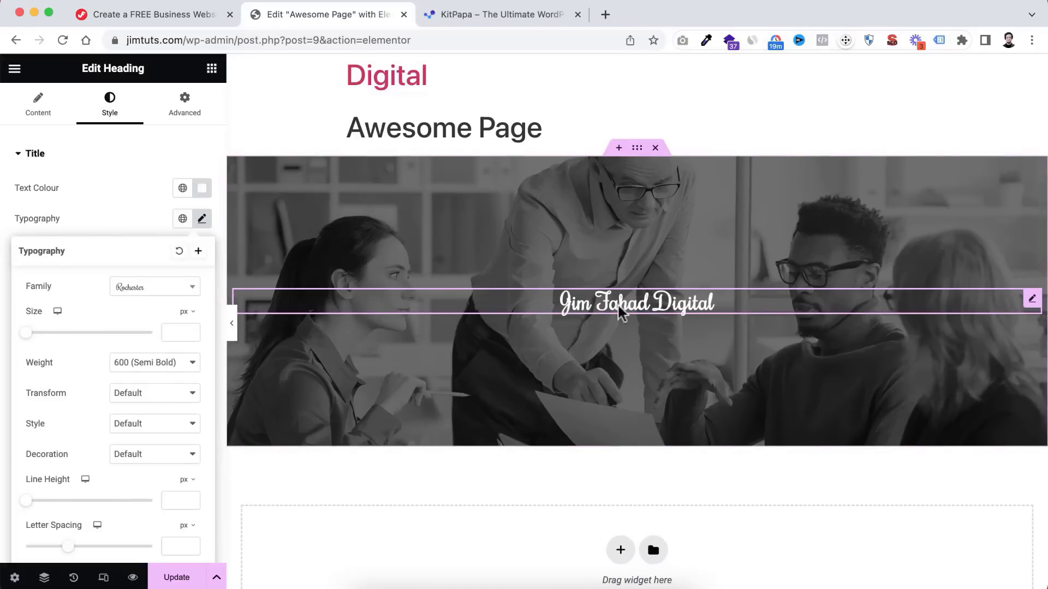
pyautogui.click(181, 287)
pyautogui.write('poppi')
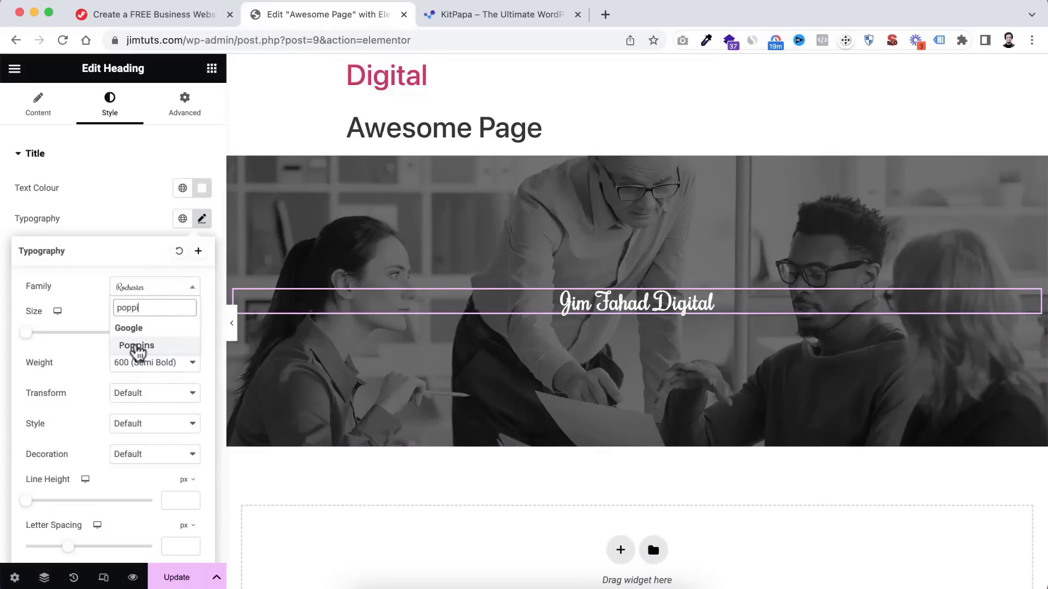
pyautogui.click(137, 345)
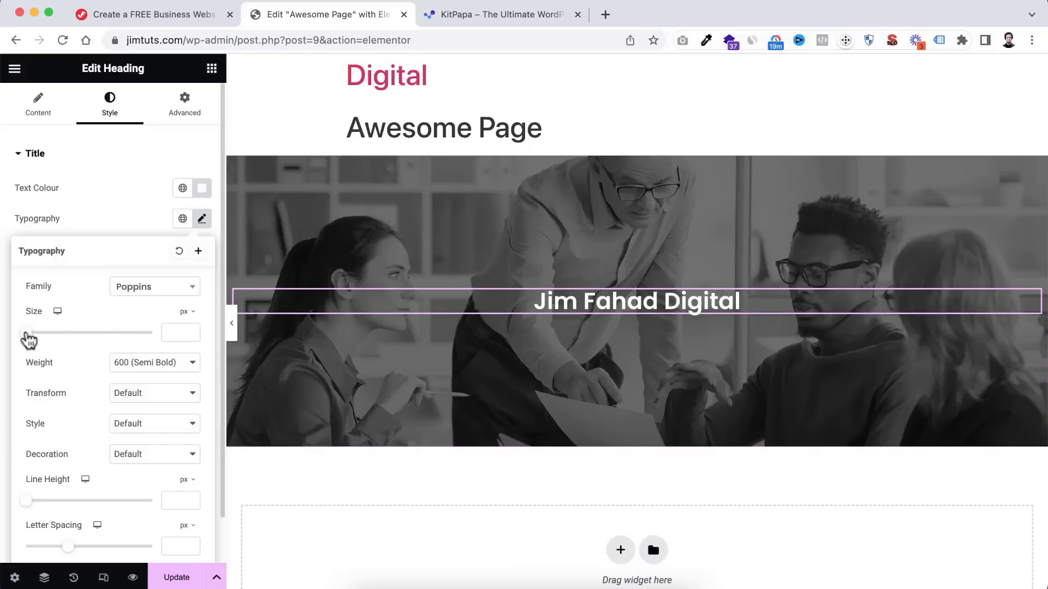
pyautogui.moveTo(29, 339); pyautogui.dragTo(62, 341)
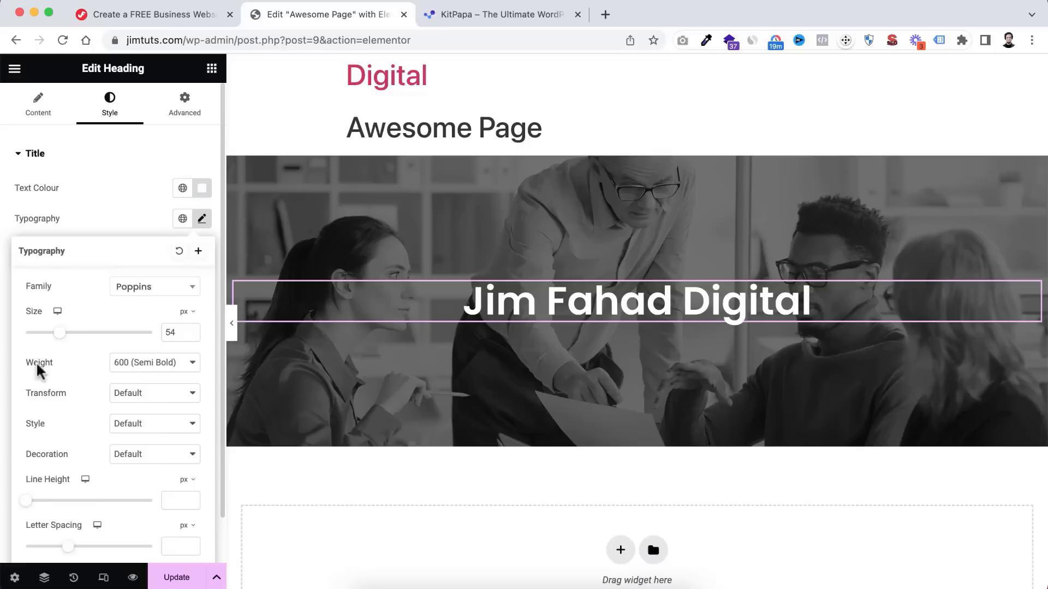
# - Set the heading weight to 800 (Extra Bold) after trying 900
pyautogui.click(140, 364)
pyautogui.click(147, 410)
pyautogui.click(164, 364)
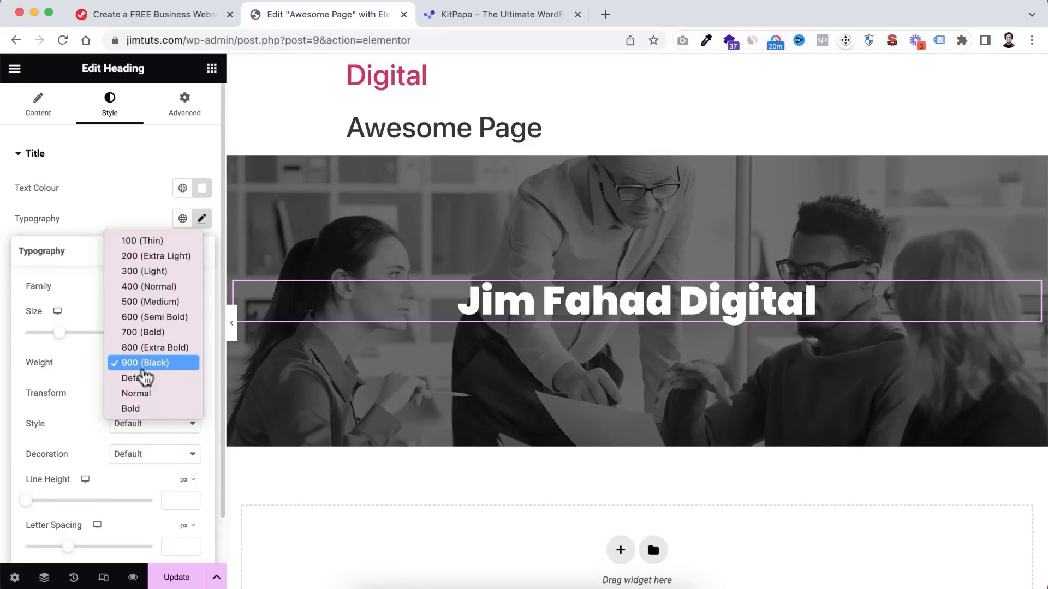
pyautogui.click(146, 349)
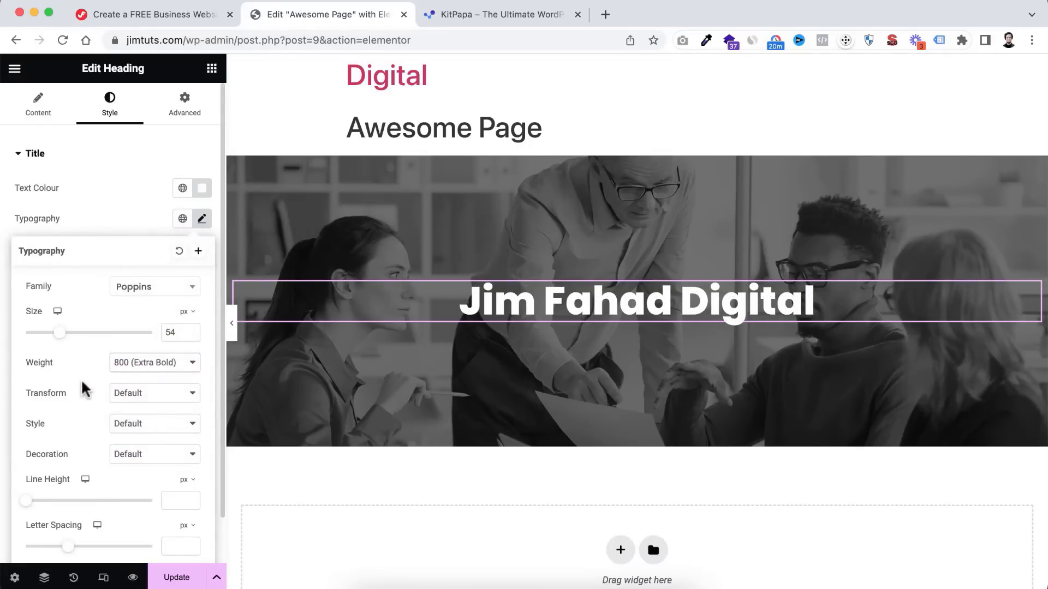
# - Try uppercase and lowercase, then leave the heading's Transform on Default
pyautogui.click(128, 402)
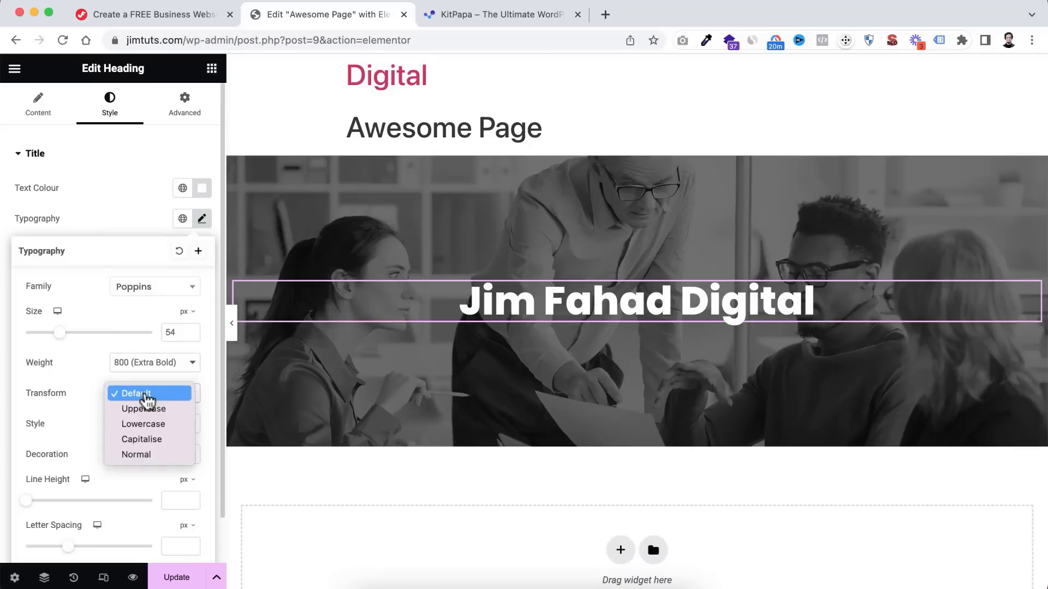
pyautogui.click(144, 407)
pyautogui.click(144, 399)
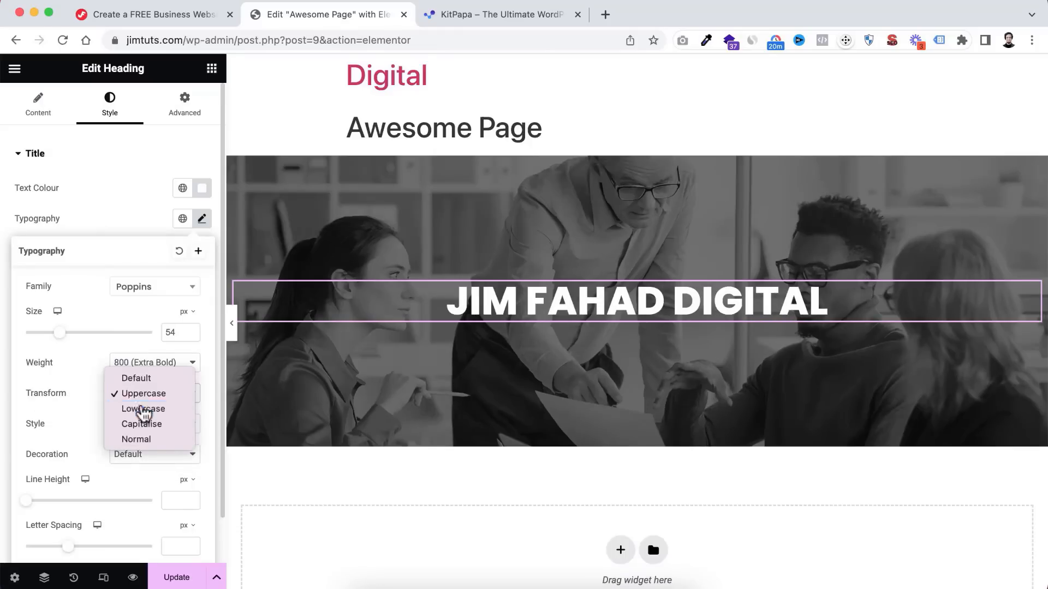
pyautogui.click(143, 408)
pyautogui.click(142, 397)
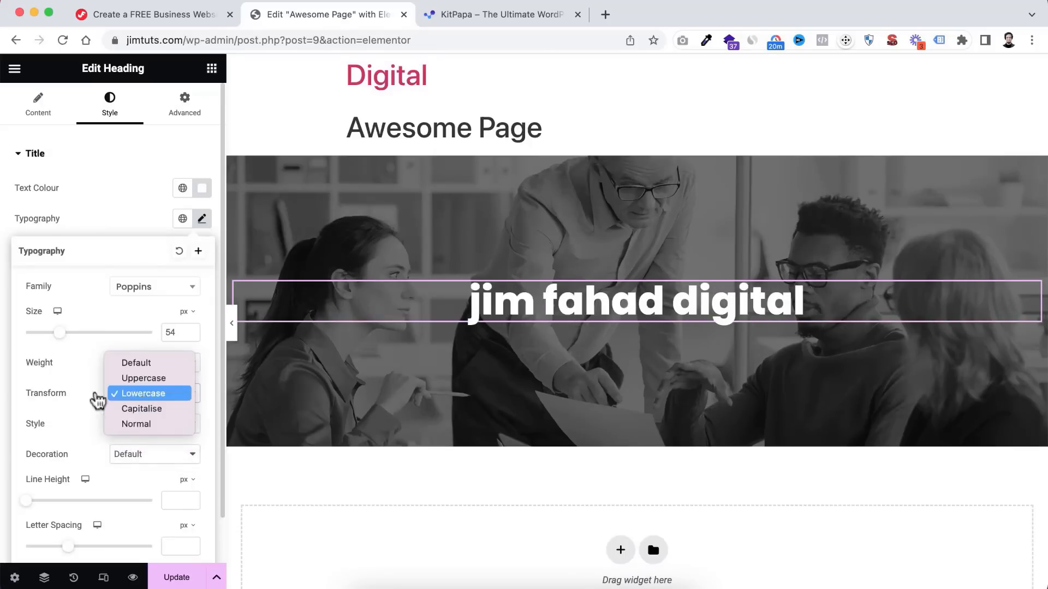
pyautogui.click(136, 364)
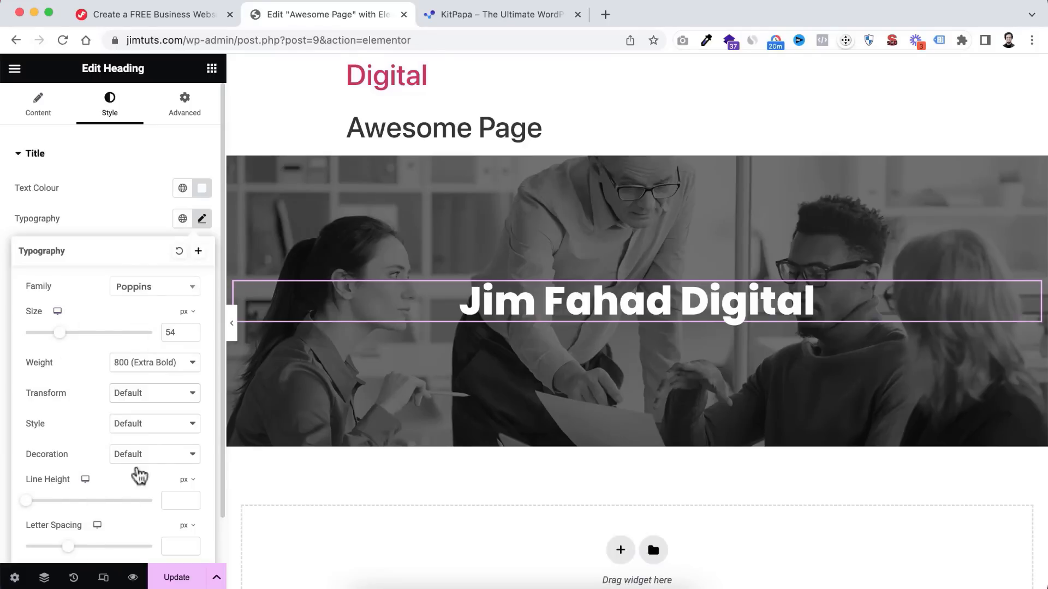
pyautogui.click(114, 214)
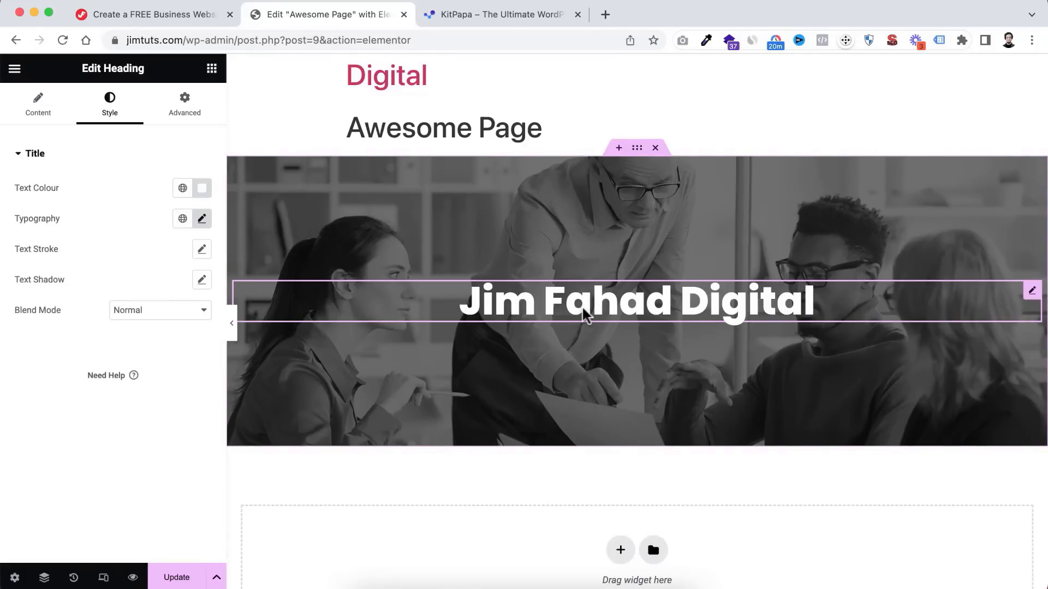
# - Add a Text Editor widget with Lorem ipsum text directly beneath the heading
pyautogui.click(213, 70)
pyautogui.scroll(-1, 153, 397)
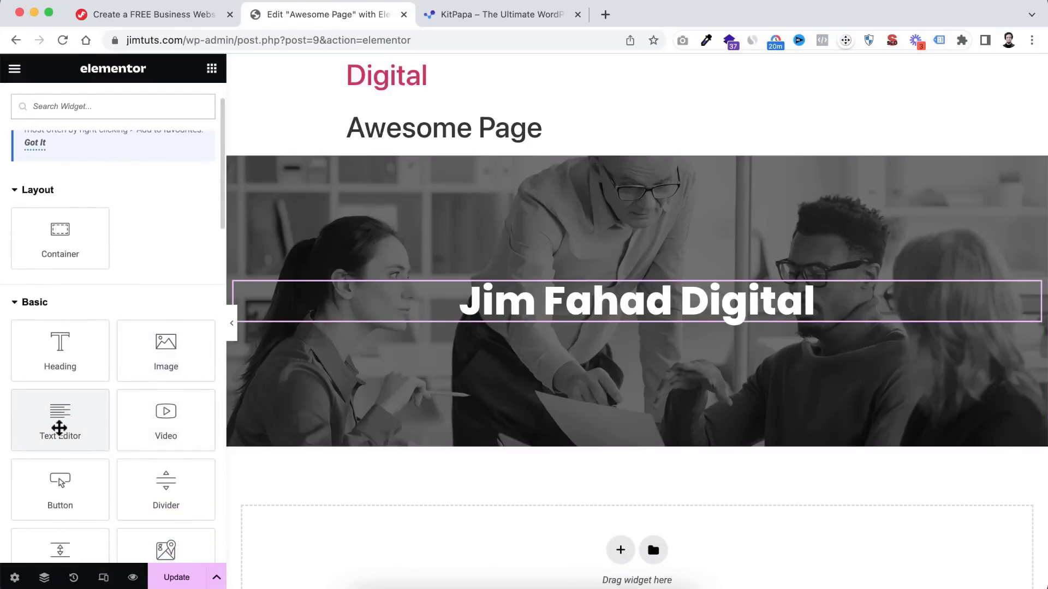
pyautogui.moveTo(54, 420); pyautogui.dragTo(609, 320)
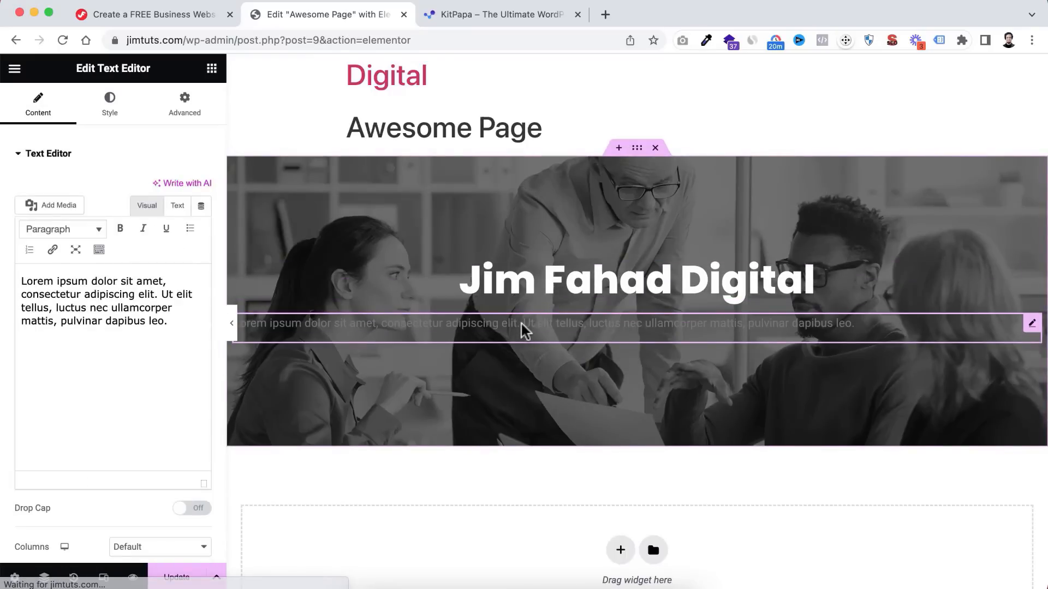
# - Centre-align the paragraph and set its text colour to white (#FFFFFF)
pyautogui.click(111, 107)
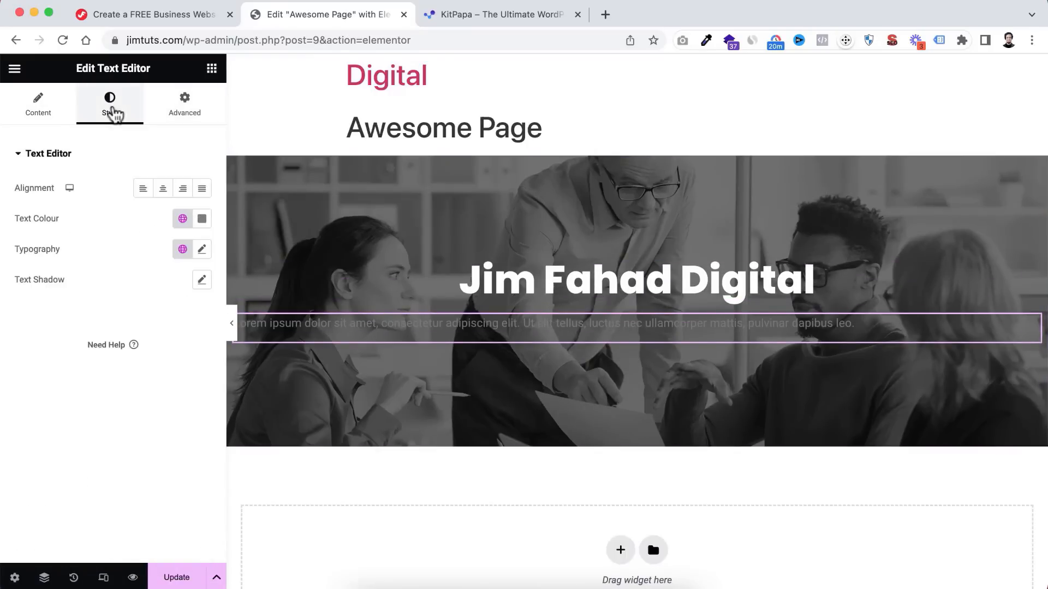
pyautogui.click(161, 191)
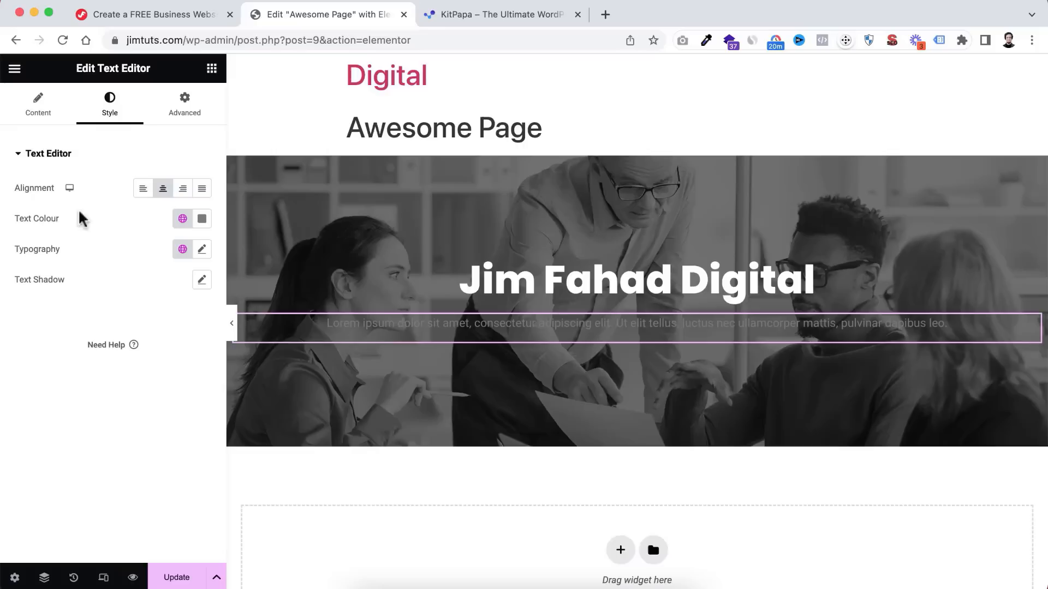
pyautogui.click(202, 220)
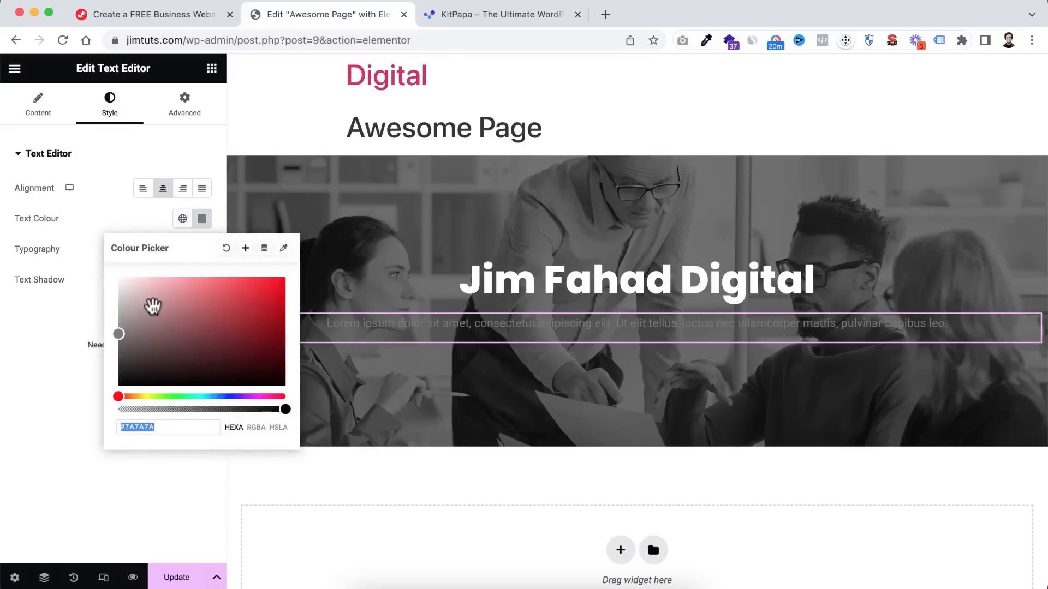
pyautogui.moveTo(153, 307); pyautogui.dragTo(110, 274)
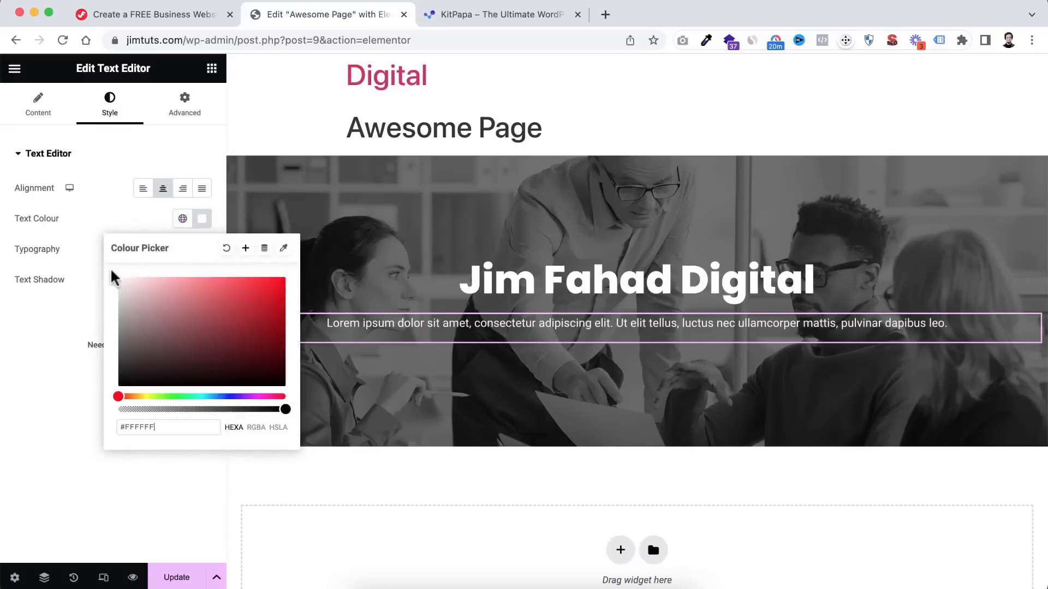
pyautogui.click(119, 222)
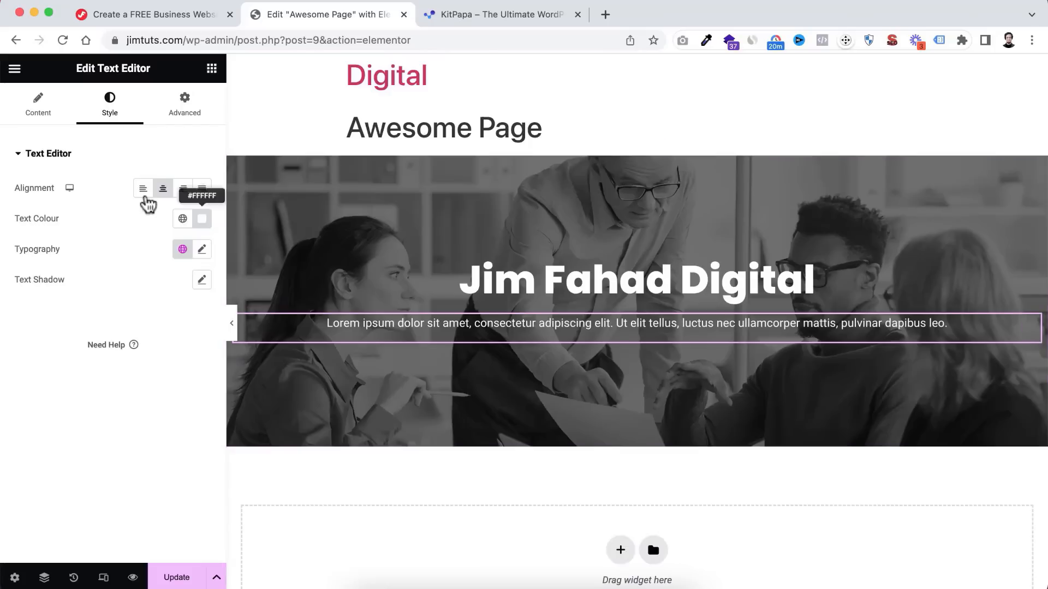
pyautogui.click(212, 69)
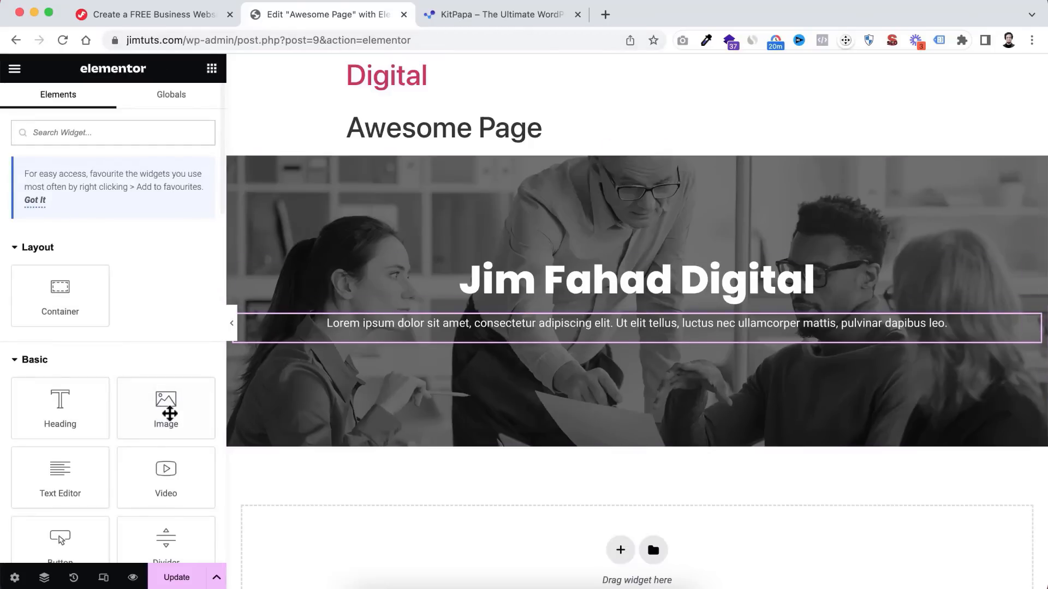
# - Add a Button widget below the paragraph and centre it
pyautogui.scroll(-3, 167, 412)
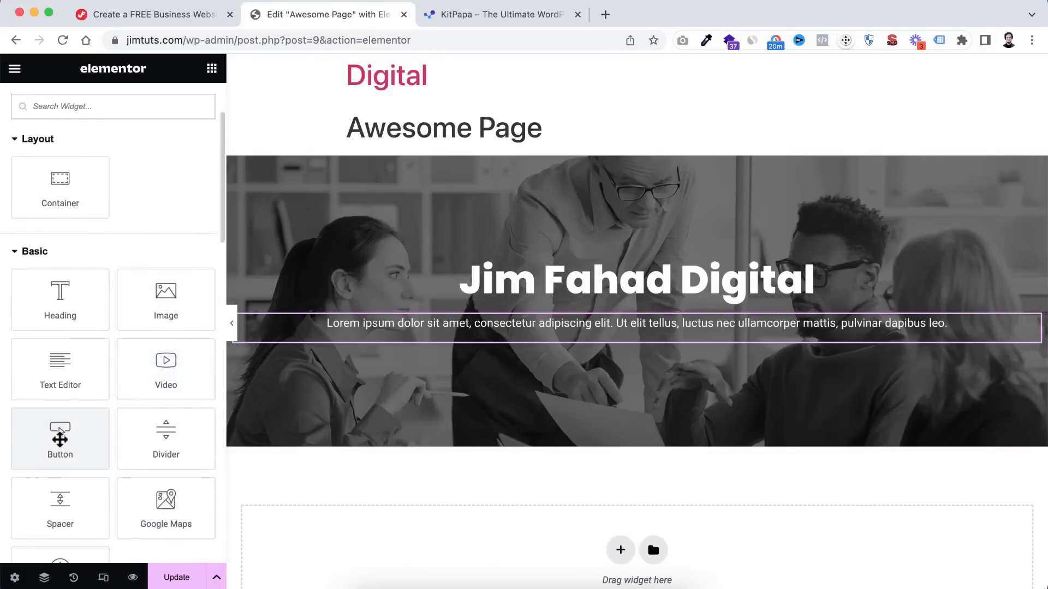
pyautogui.moveTo(56, 434); pyautogui.dragTo(643, 336)
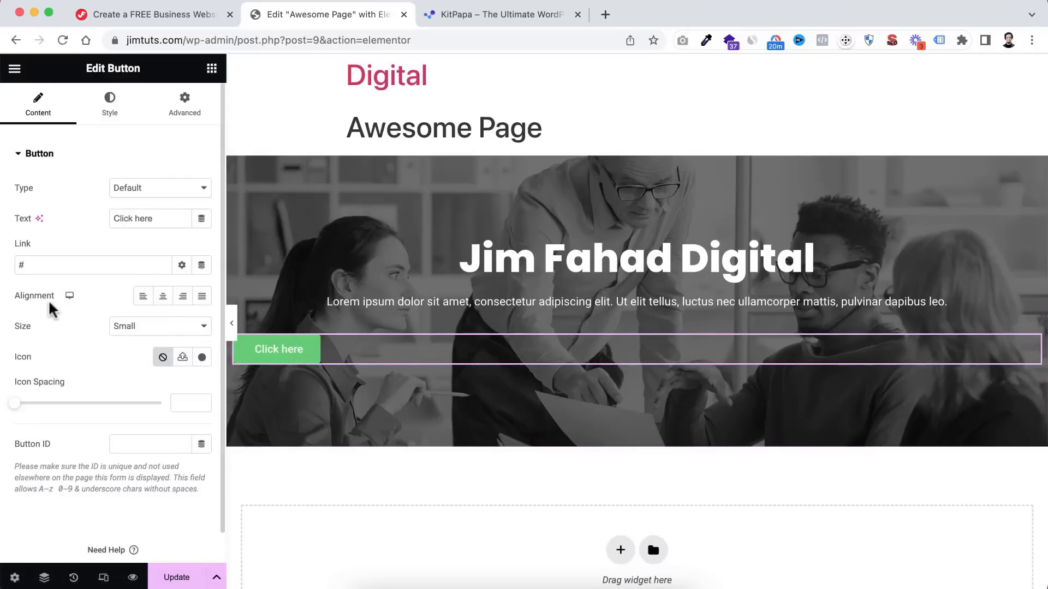
pyautogui.click(164, 299)
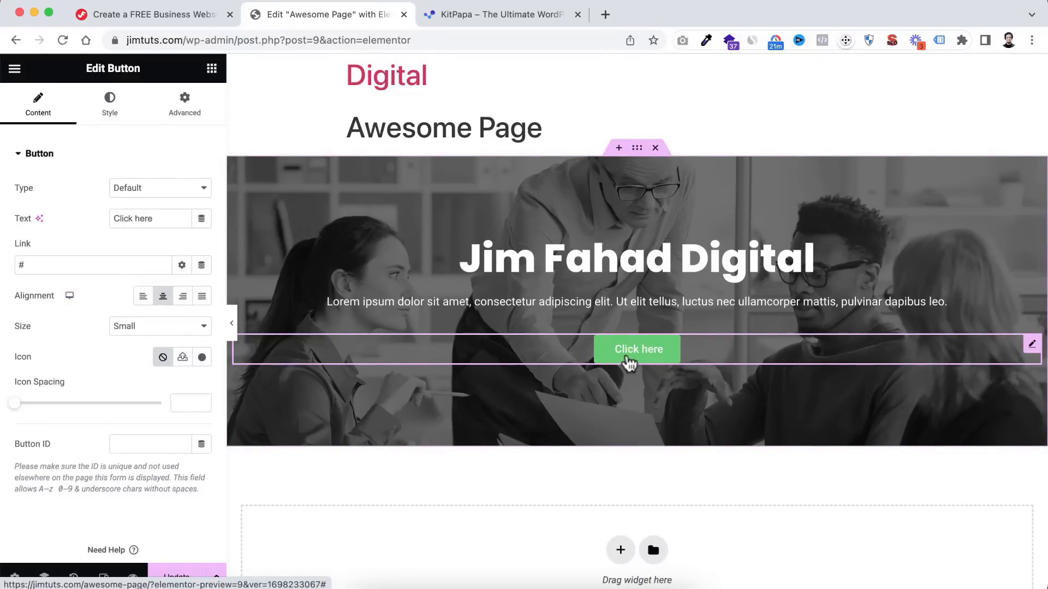
# - Change the button label to 'Contact Now' and link it to the website's address
pyautogui.tripleClick(169, 211)
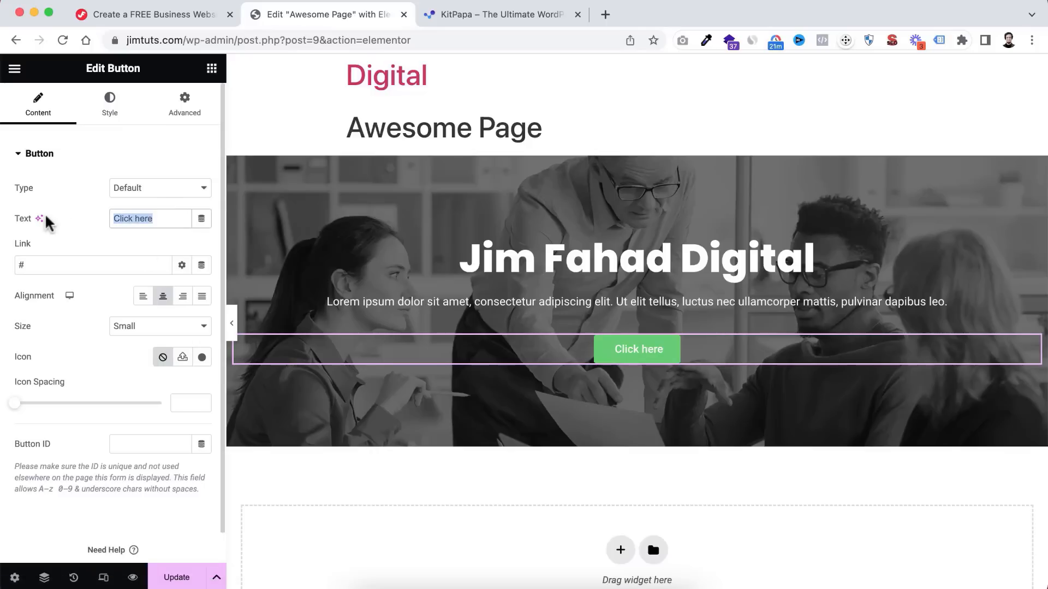
pyautogui.write('Contact Now')
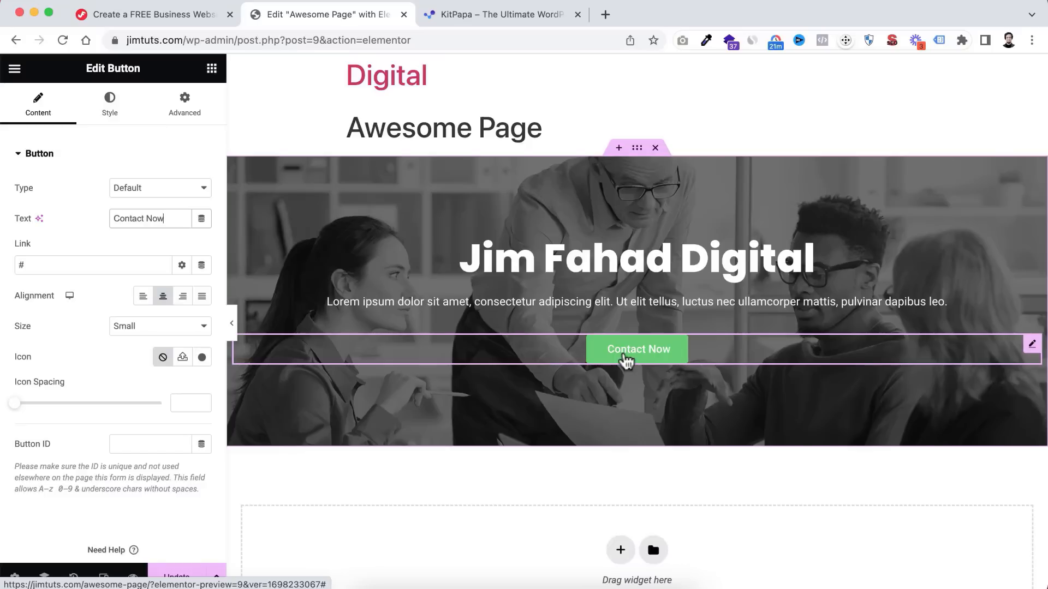
pyautogui.click(32, 262)
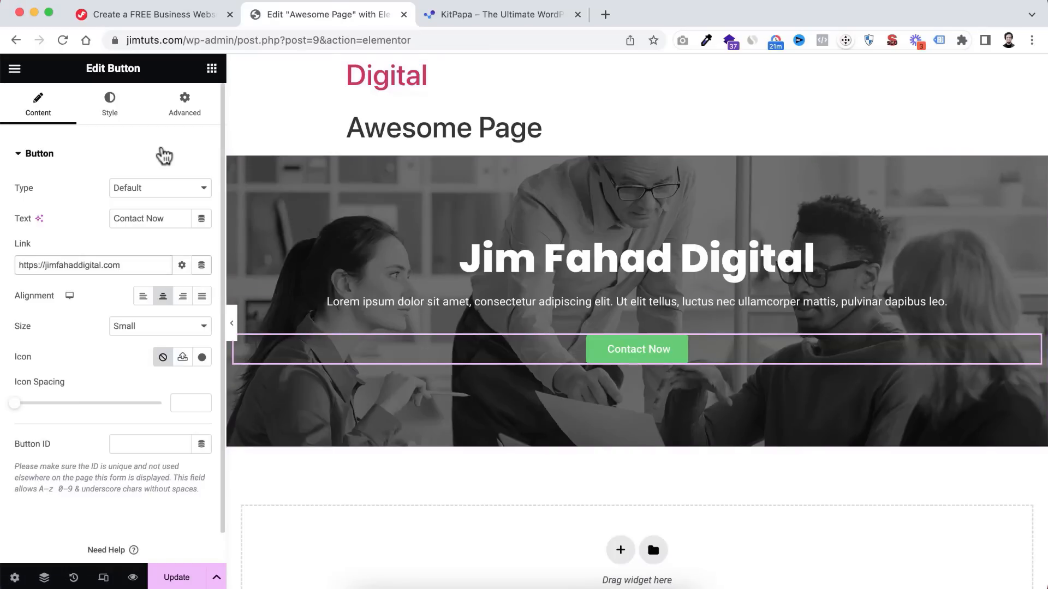
# - Set the button's normal background colour to black (#000000)
pyautogui.click(111, 109)
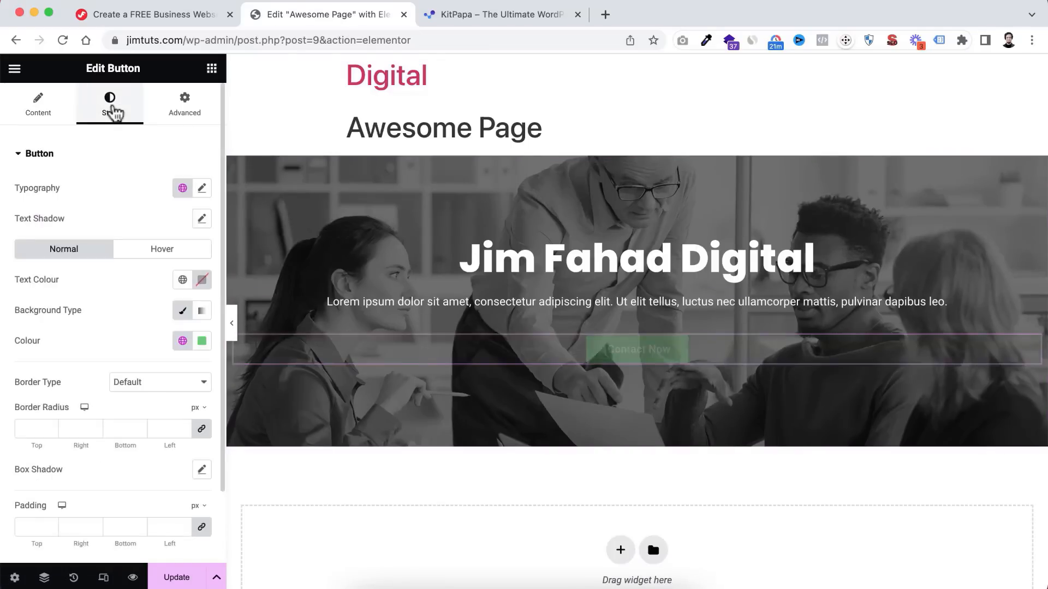
pyautogui.scroll(-1, 102, 324)
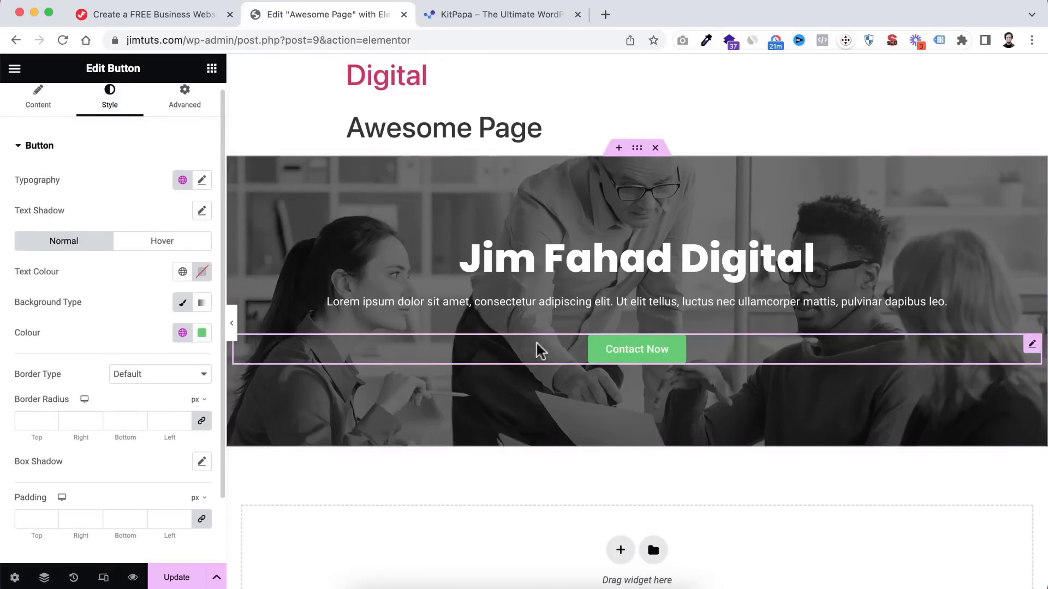
pyautogui.click(202, 333)
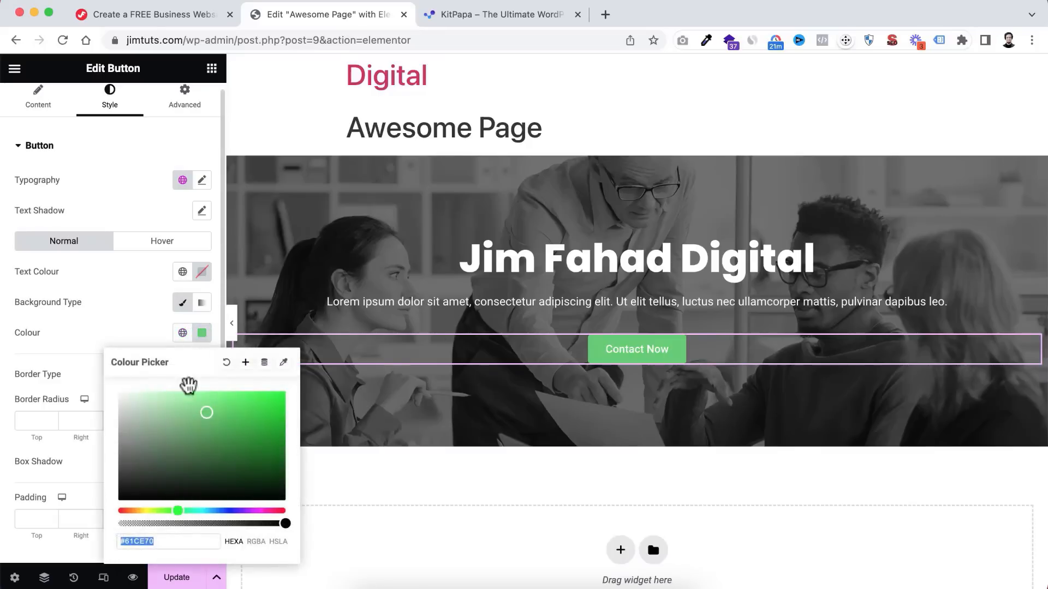
pyautogui.moveTo(175, 468); pyautogui.dragTo(182, 533)
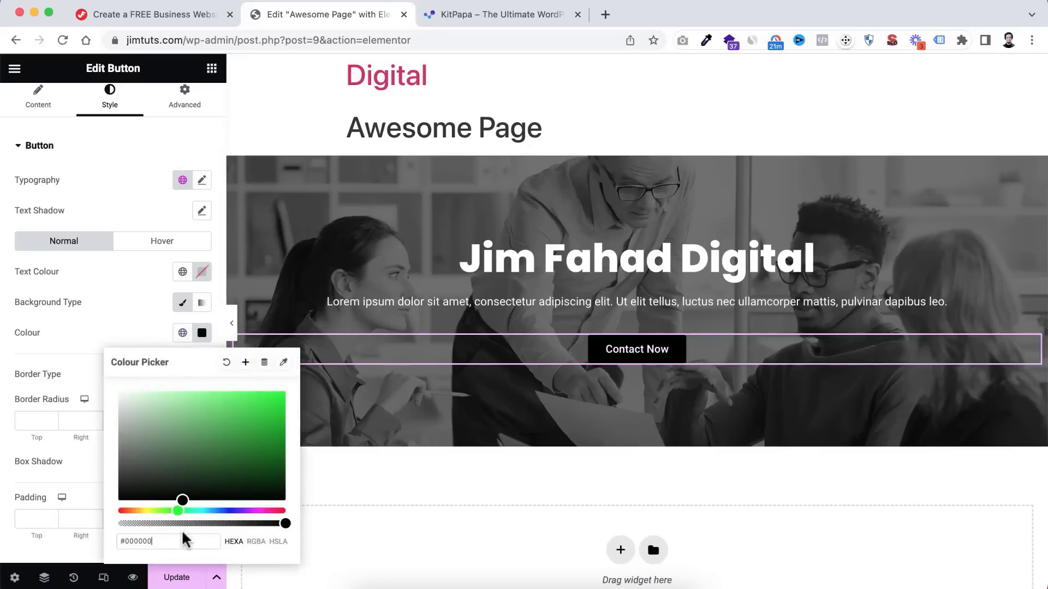
pyautogui.click(96, 329)
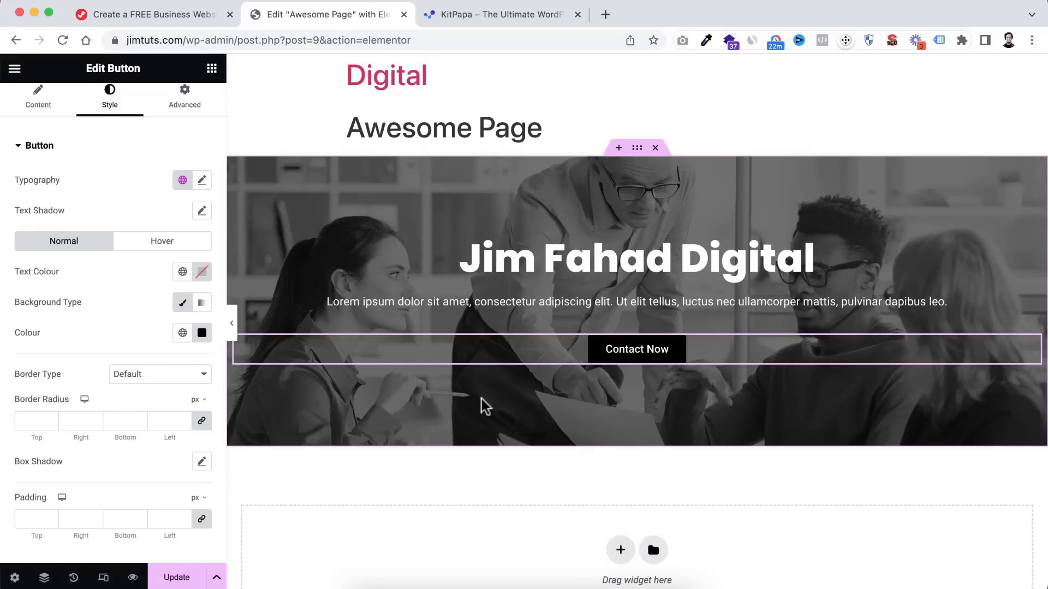
# - Set the button's hover background colour to bright red
pyautogui.click(162, 246)
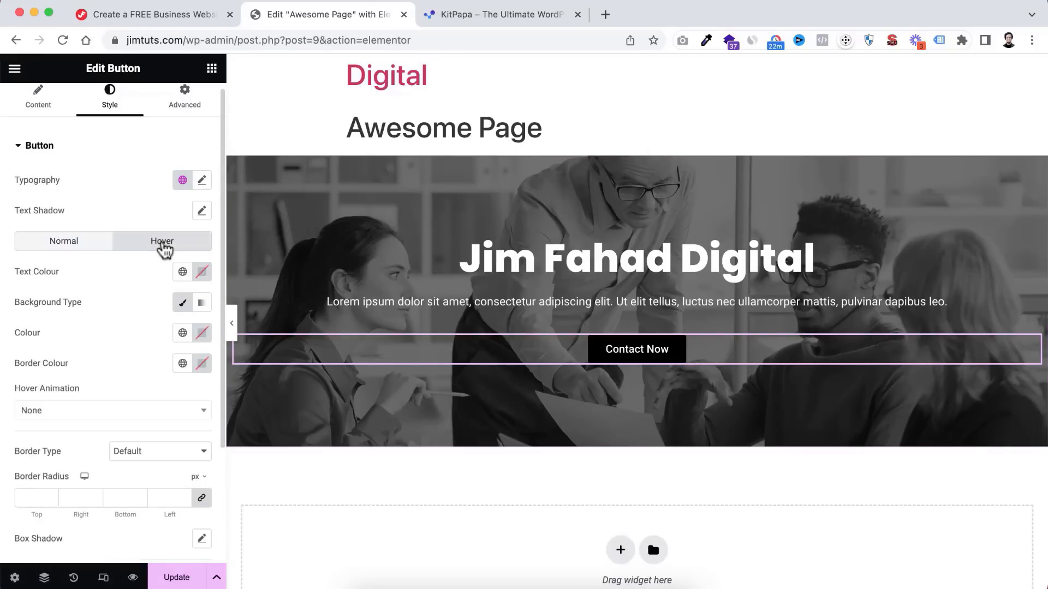
pyautogui.click(202, 335)
pyautogui.moveTo(245, 416); pyautogui.dragTo(129, 328)
pyautogui.click(284, 398)
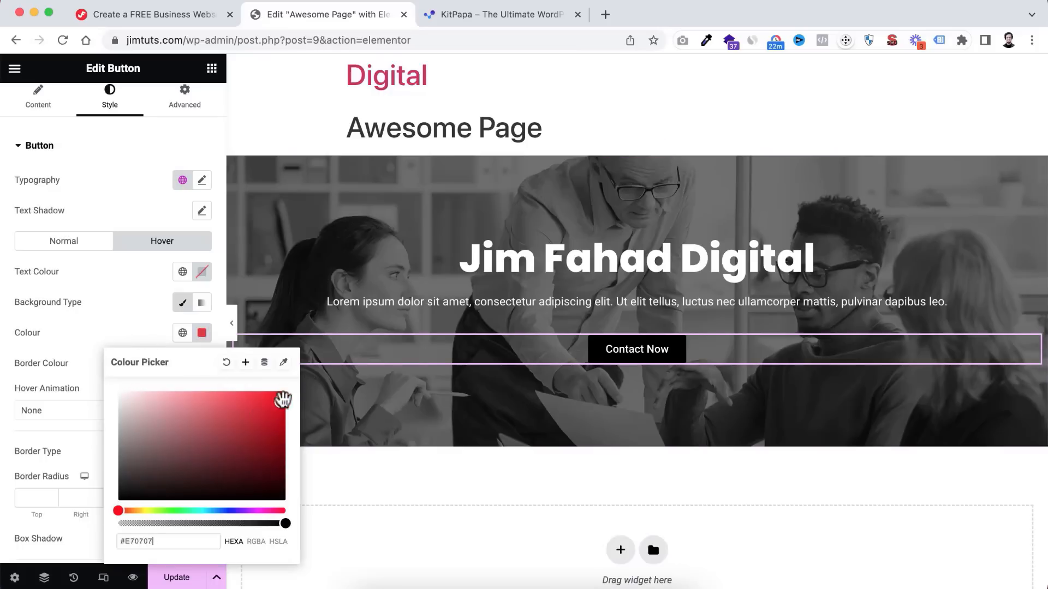
pyautogui.click(132, 322)
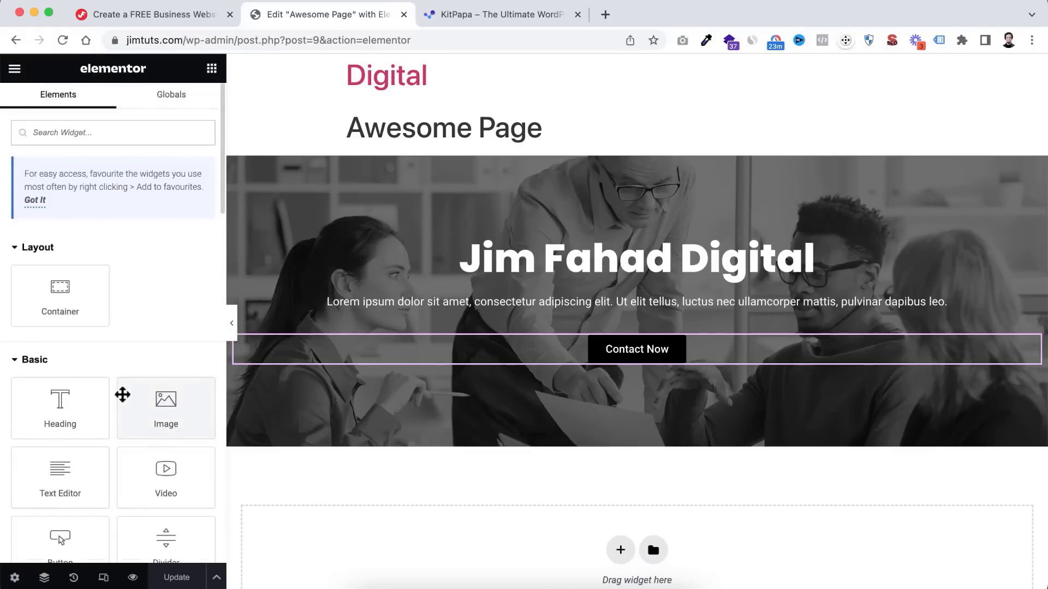
pyautogui.scroll(-5, 142, 401)
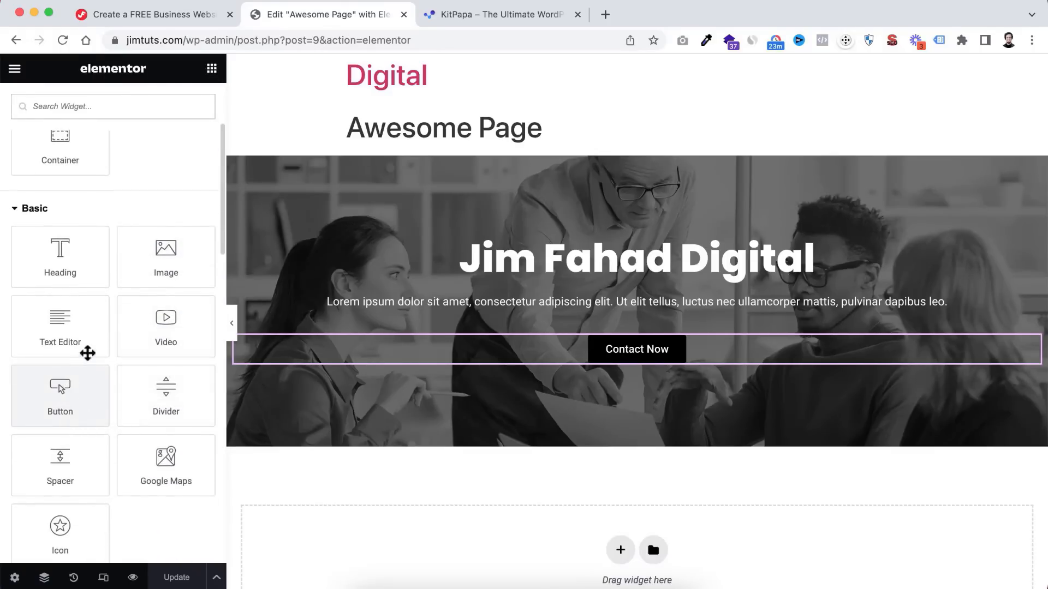
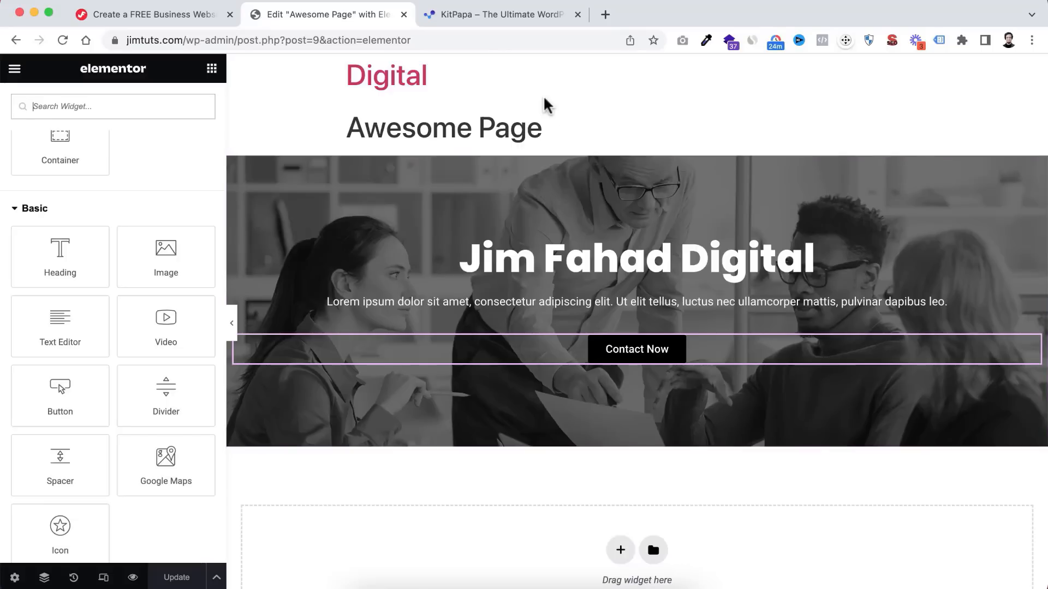
# - Switch from the Elementor editor to the KitPapa template store browser tab
pyautogui.click(510, 20)
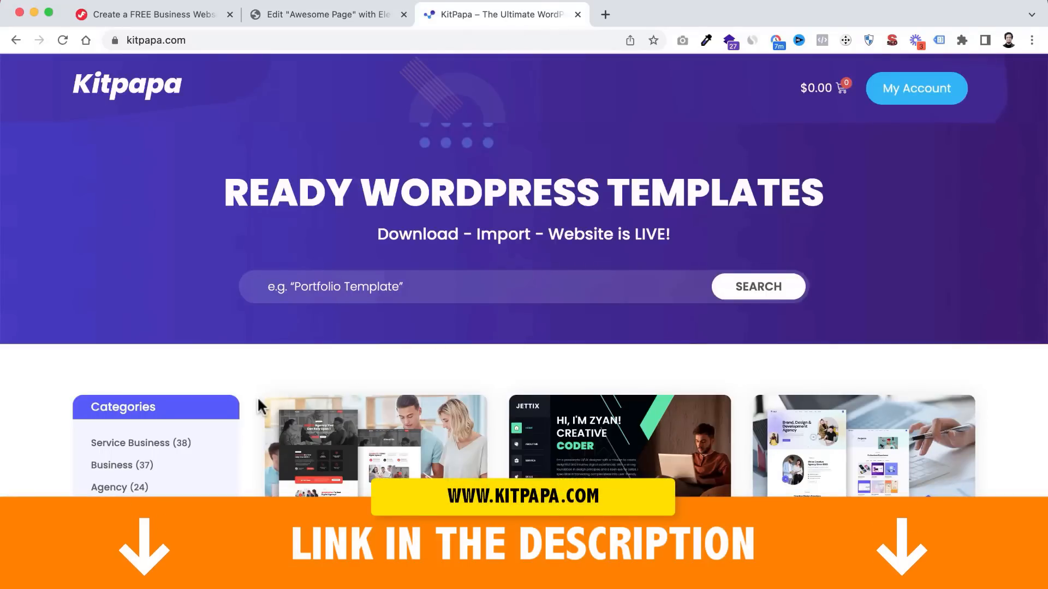
pyautogui.scroll(-2, 257, 452)
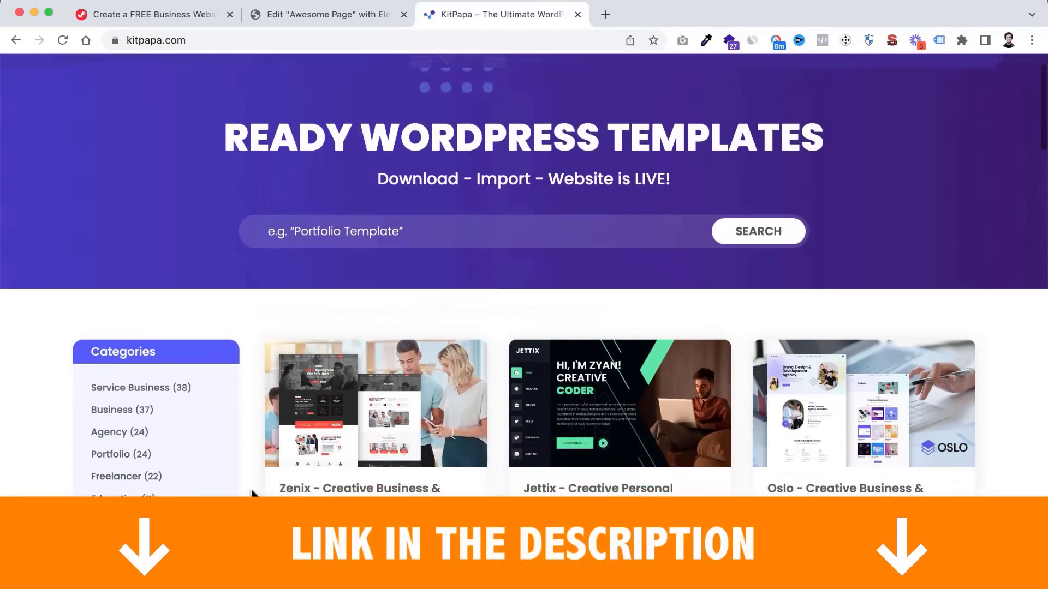
pyautogui.scroll(-5, 252, 494)
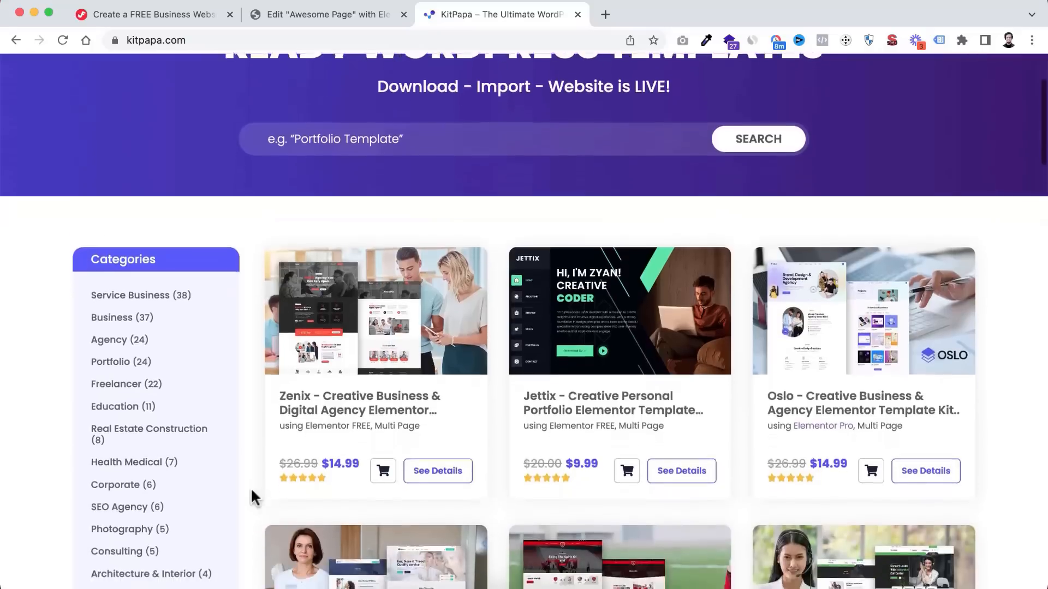
pyautogui.scroll(-2, 251, 487)
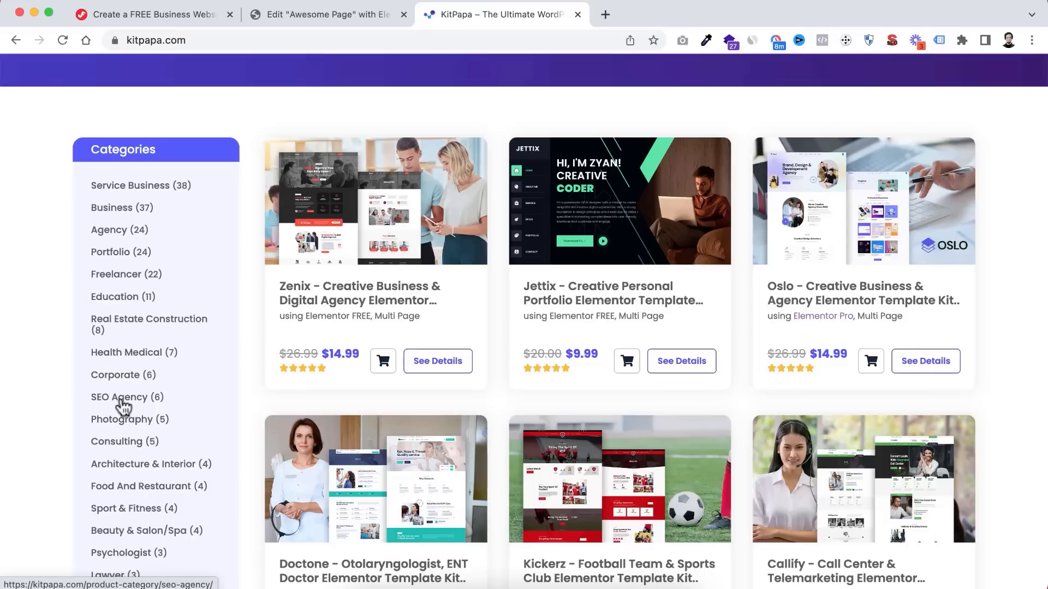
pyautogui.scroll(-6, 121, 402)
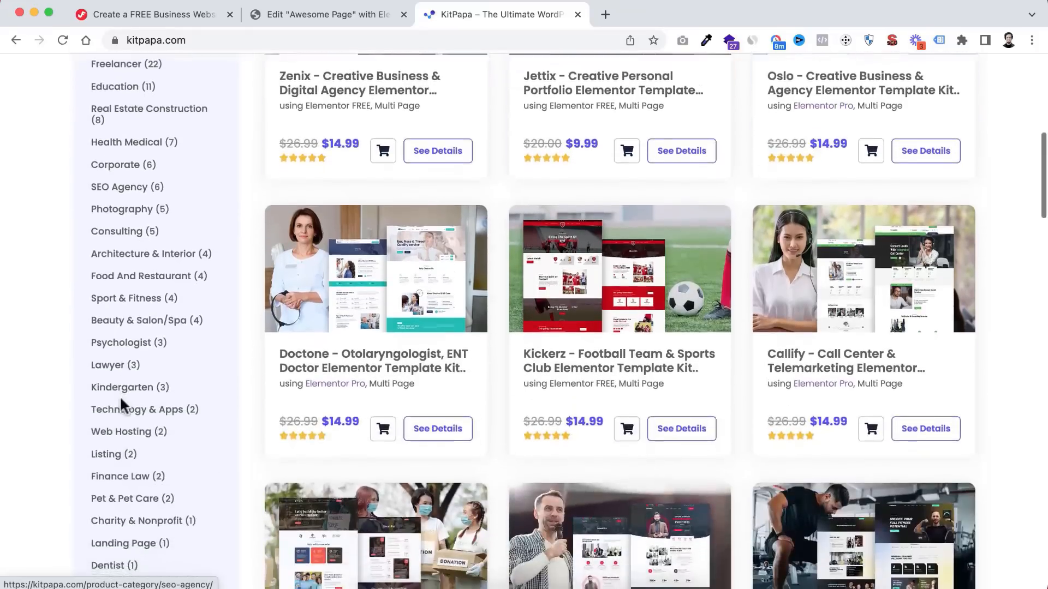
pyautogui.scroll(-1, 119, 405)
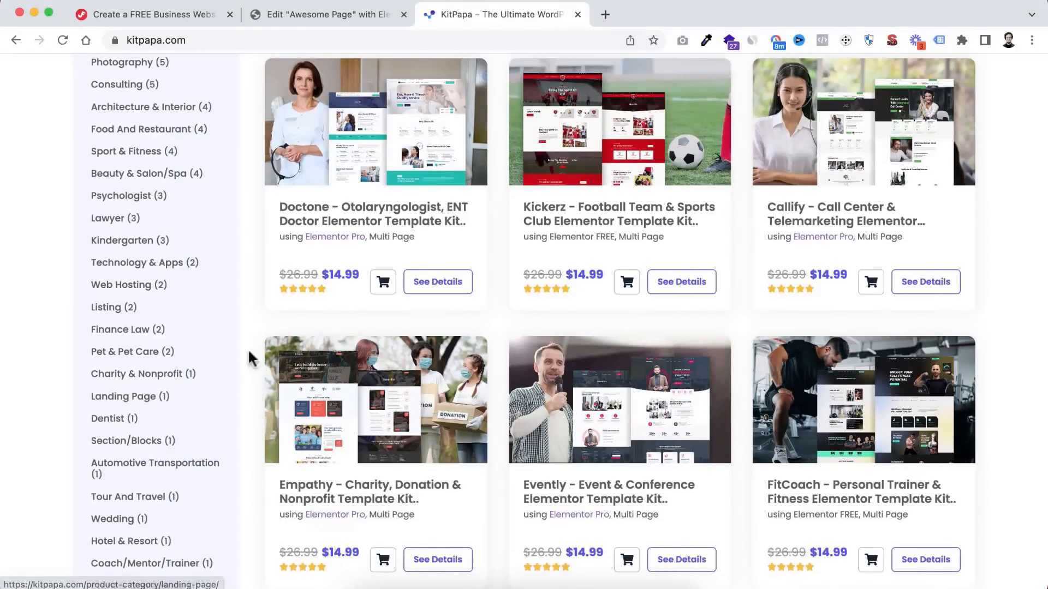
pyautogui.scroll(9, 256, 343)
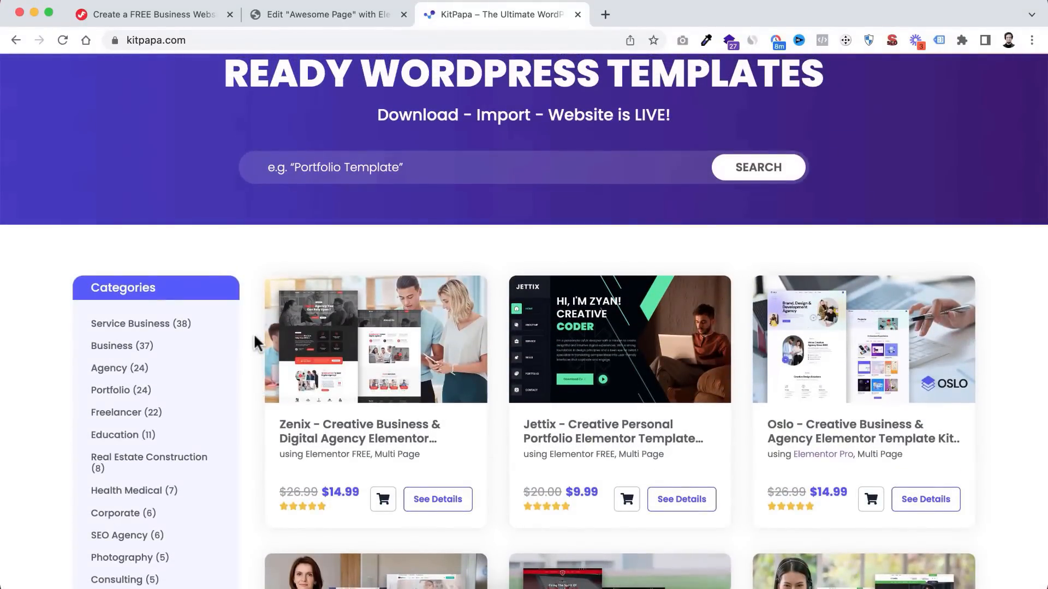
pyautogui.scroll(-5, 255, 343)
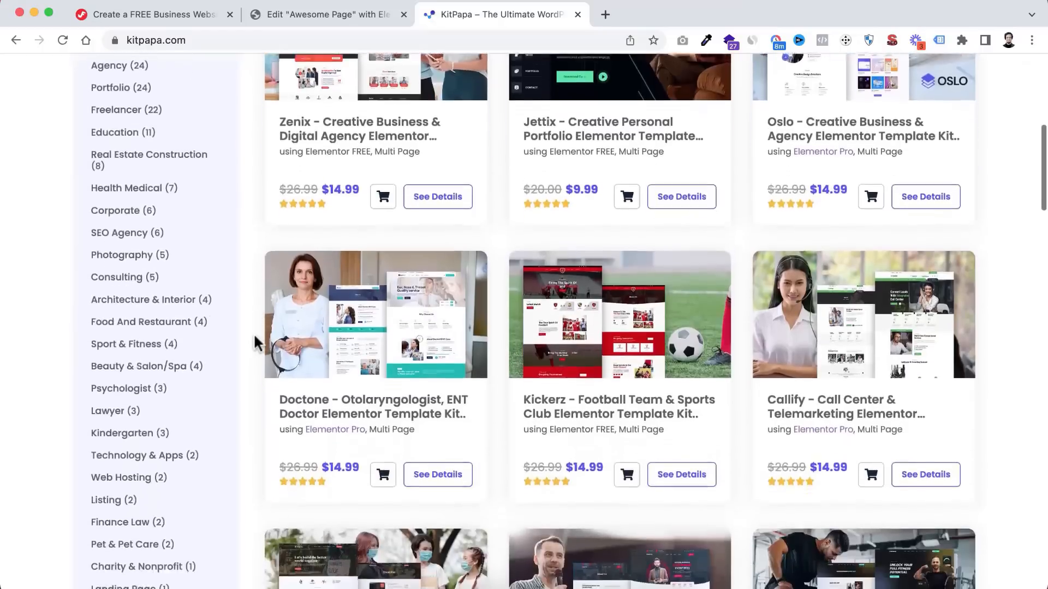
pyautogui.scroll(-3, 254, 337)
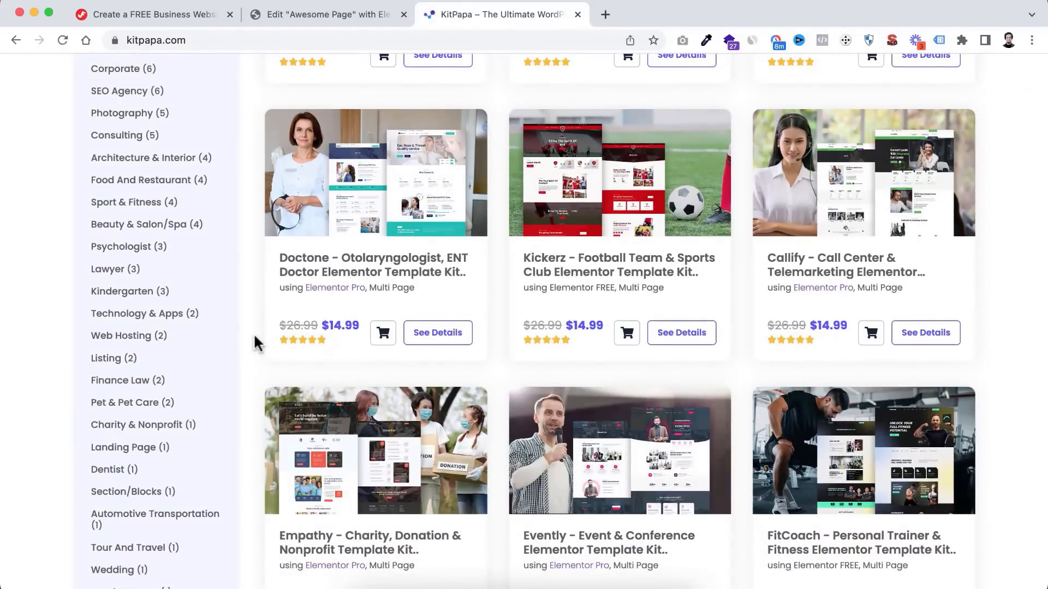
pyautogui.scroll(-1, 254, 343)
pyautogui.scroll(3, 254, 342)
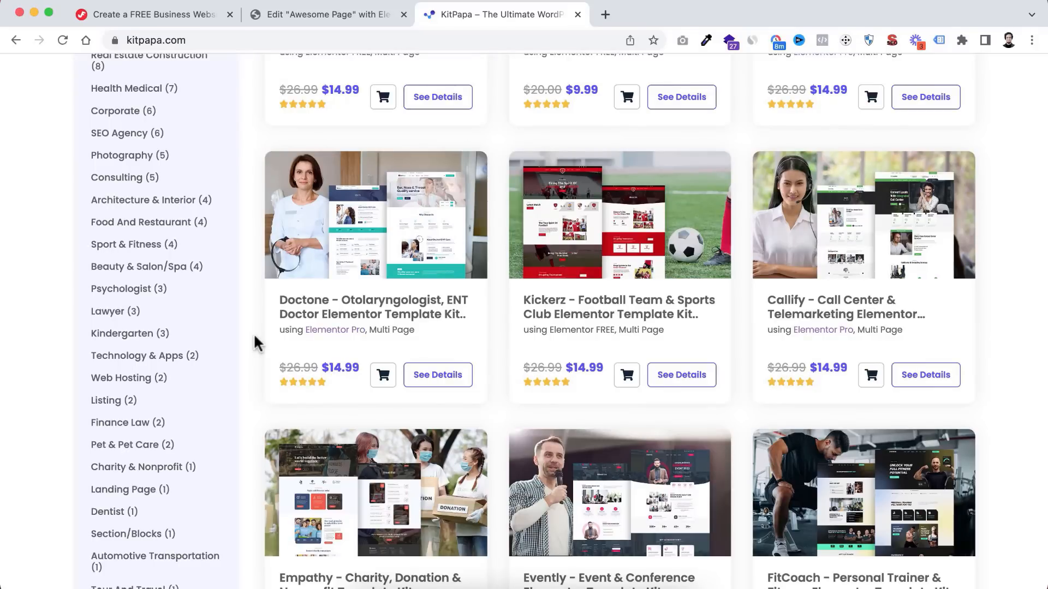
pyautogui.scroll(3, 234, 273)
pyautogui.scroll(1, 233, 280)
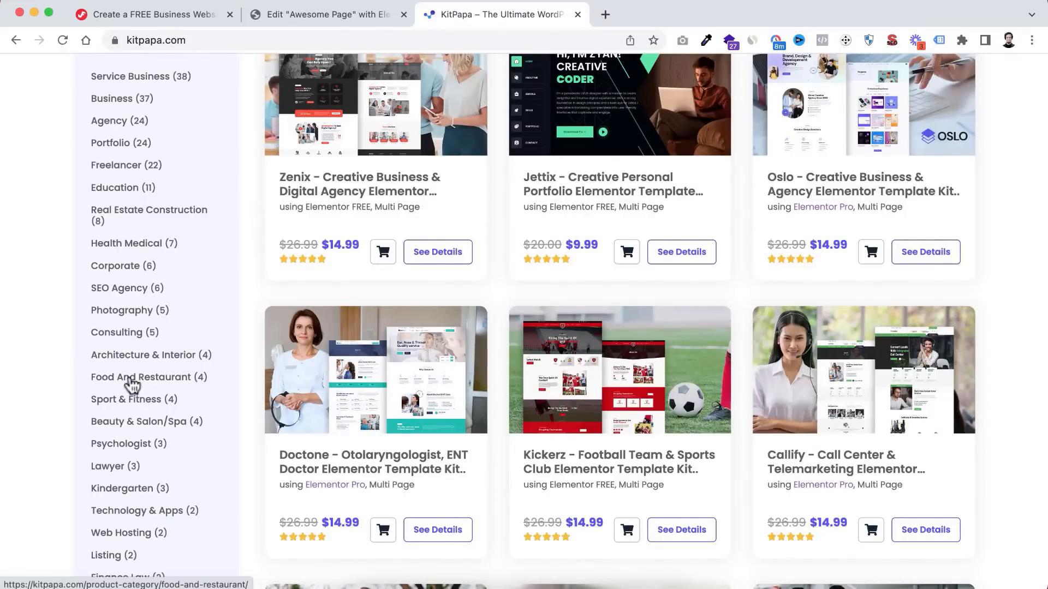
# - Browse the KitPapa templates in the Food And Restaurant category
pyautogui.click(171, 382)
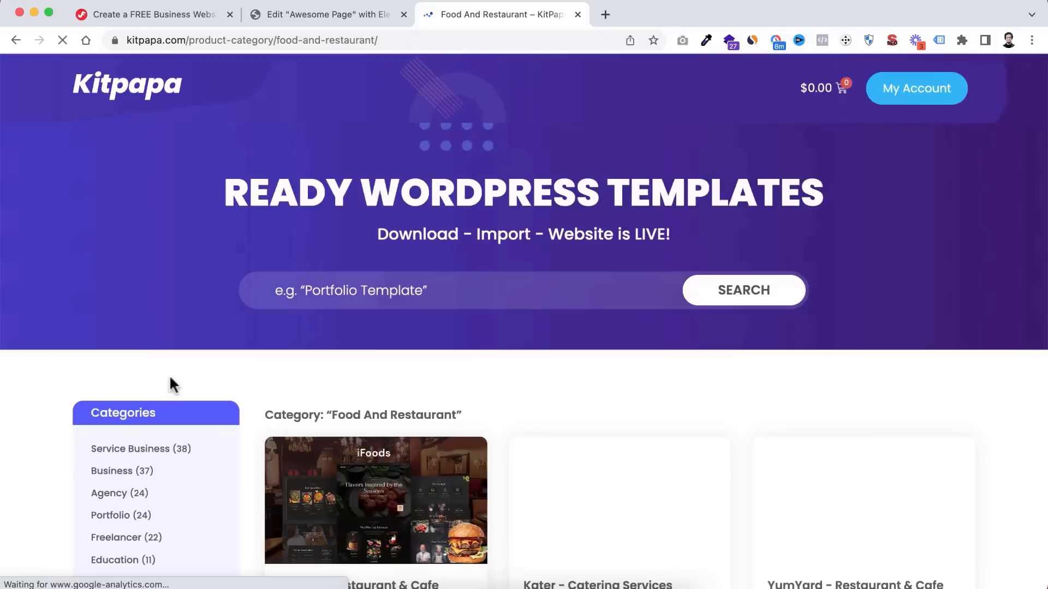
pyautogui.scroll(-3, 498, 421)
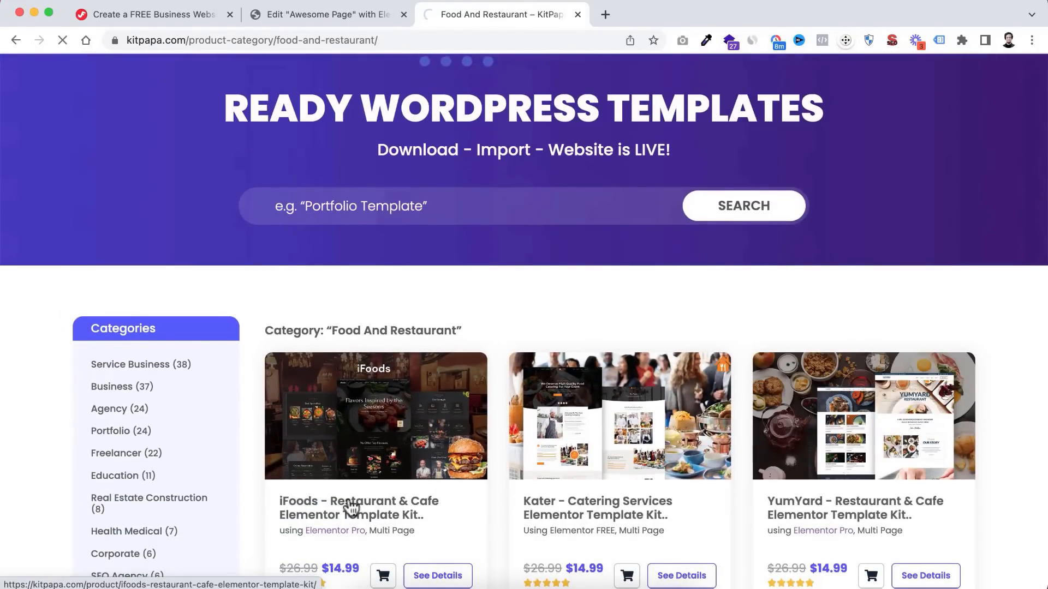
pyautogui.scroll(-10, 413, 453)
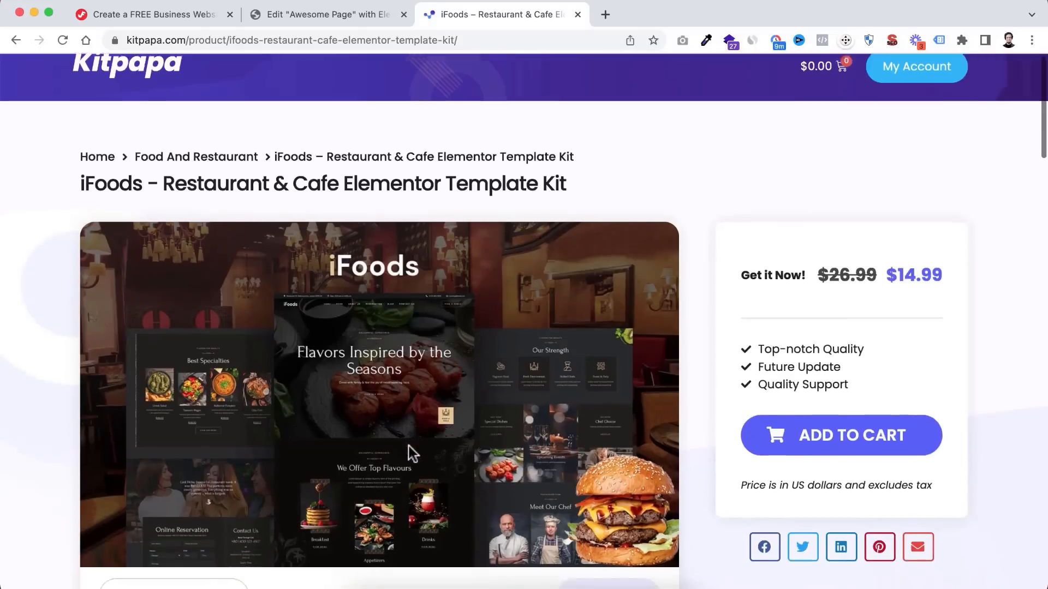
pyautogui.scroll(-4, 412, 454)
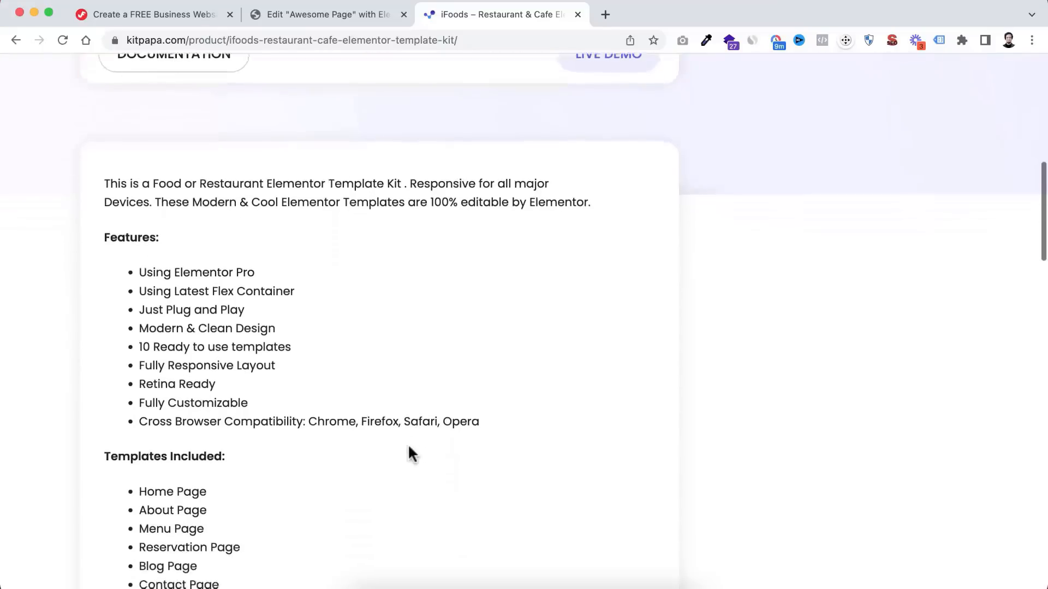
pyautogui.scroll(10, 412, 454)
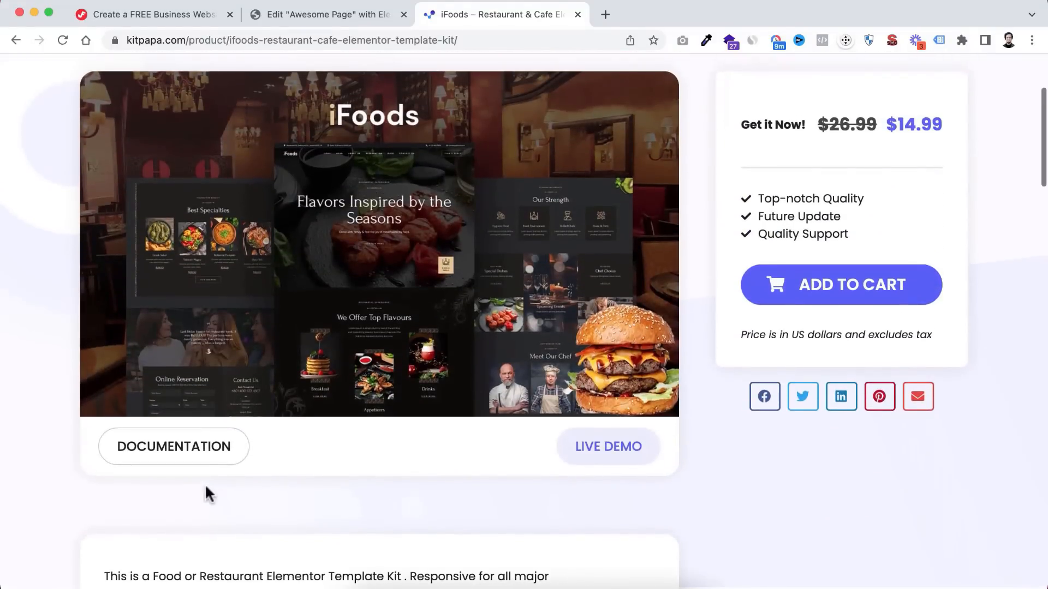
# - Open the iFoods kit's installation documentation, then play and pause its guide video
pyautogui.click(196, 457)
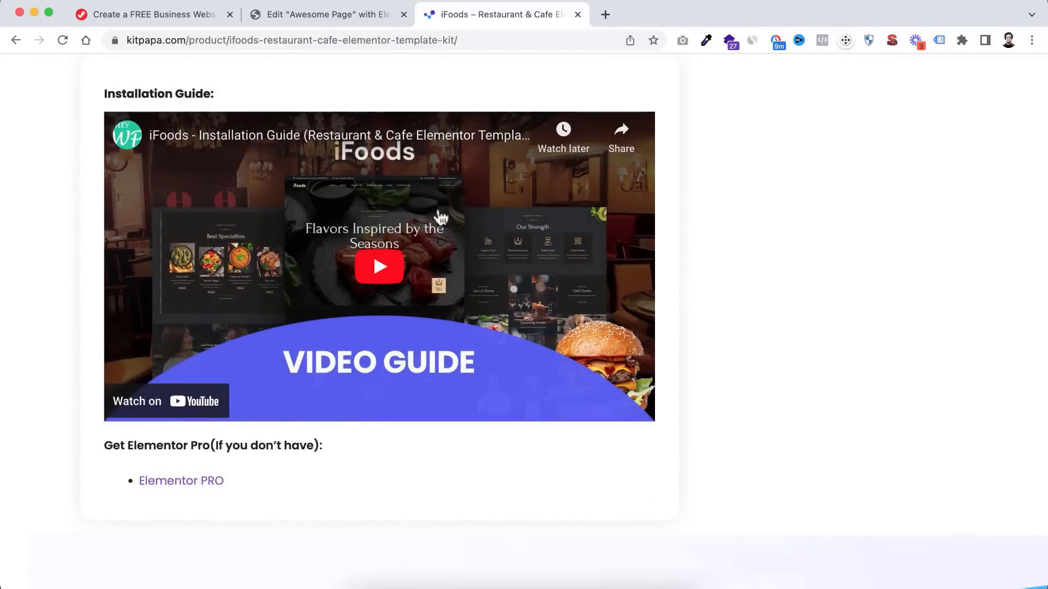
pyautogui.scroll(15, 382, 218)
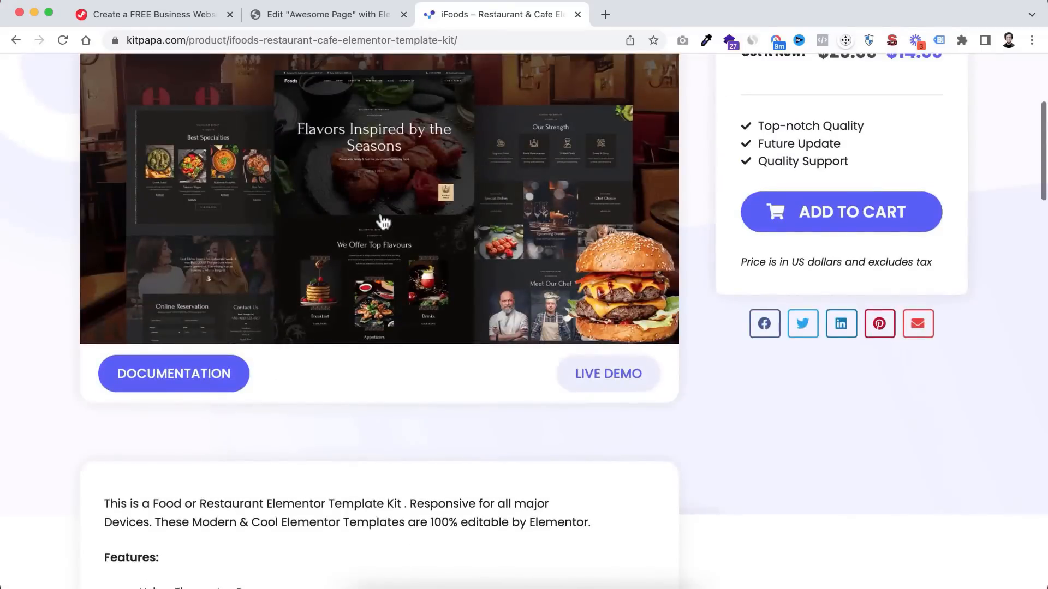
pyautogui.scroll(2, 383, 221)
pyautogui.scroll(-12, 383, 221)
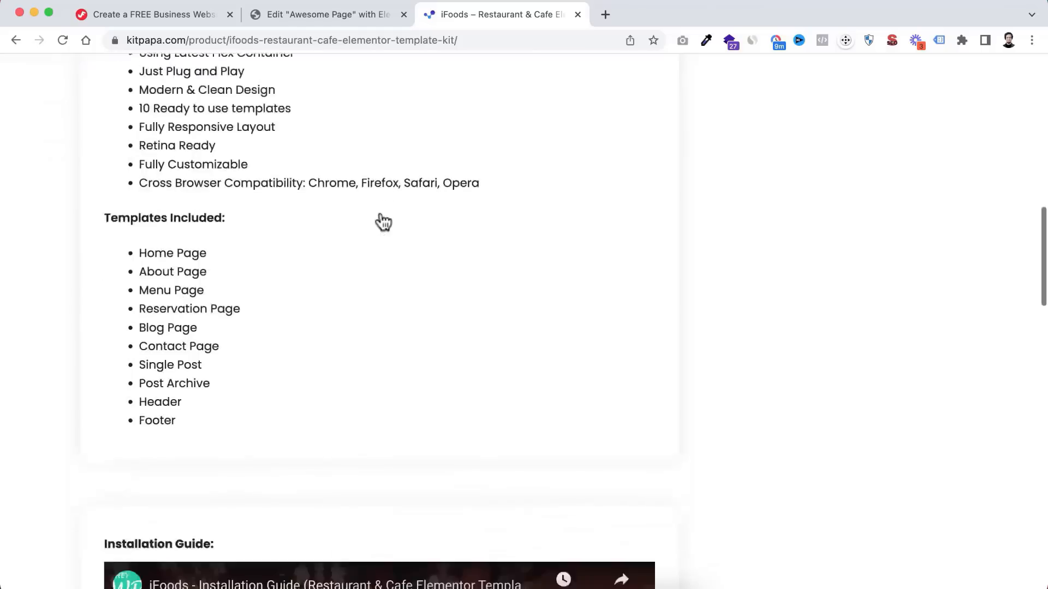
pyautogui.scroll(-6, 384, 221)
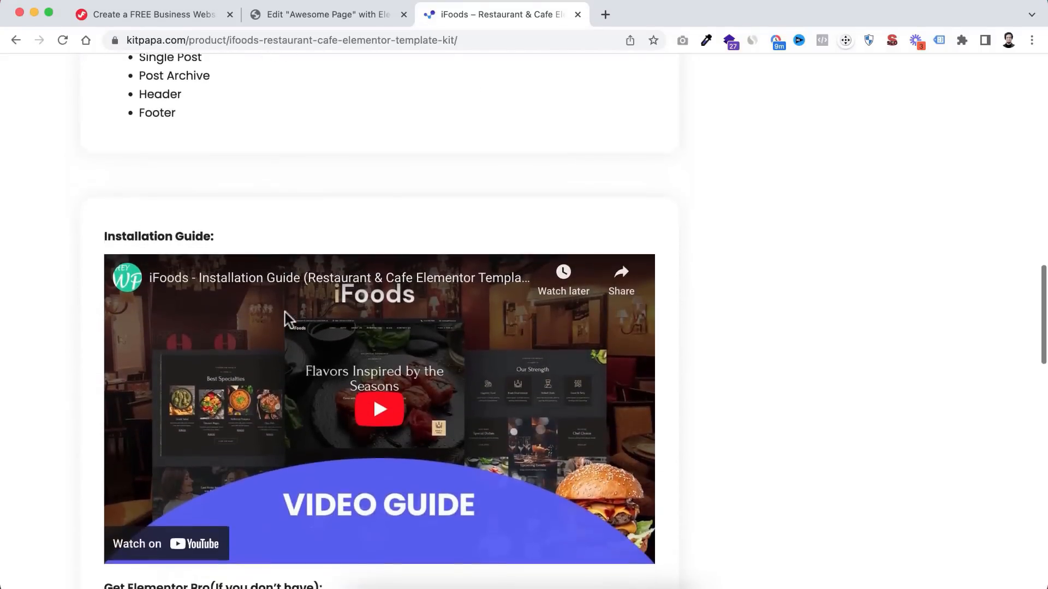
pyautogui.scroll(-1, 327, 355)
pyautogui.click(367, 382)
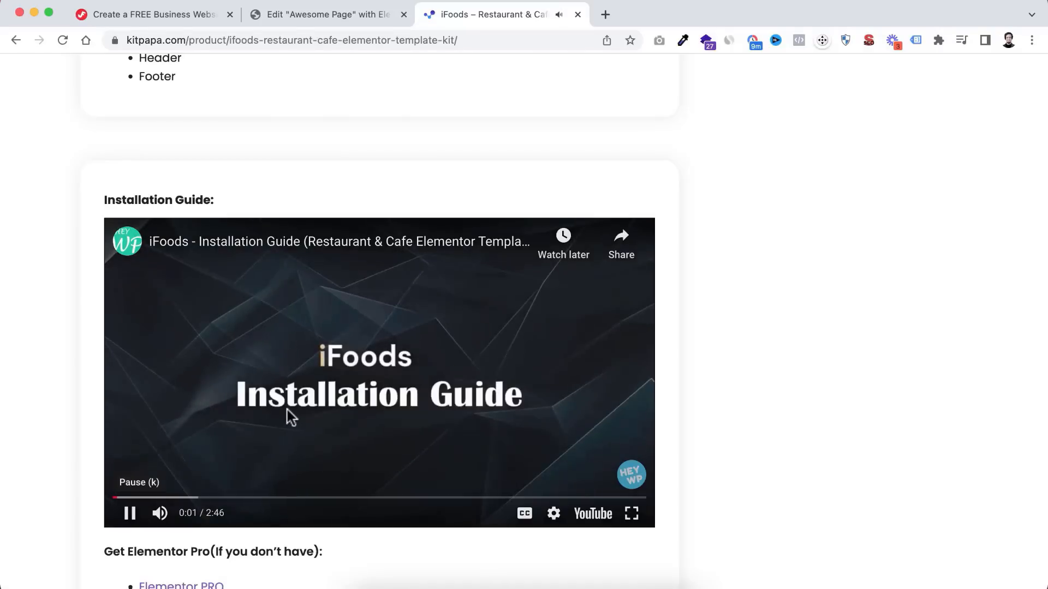
pyautogui.click(131, 515)
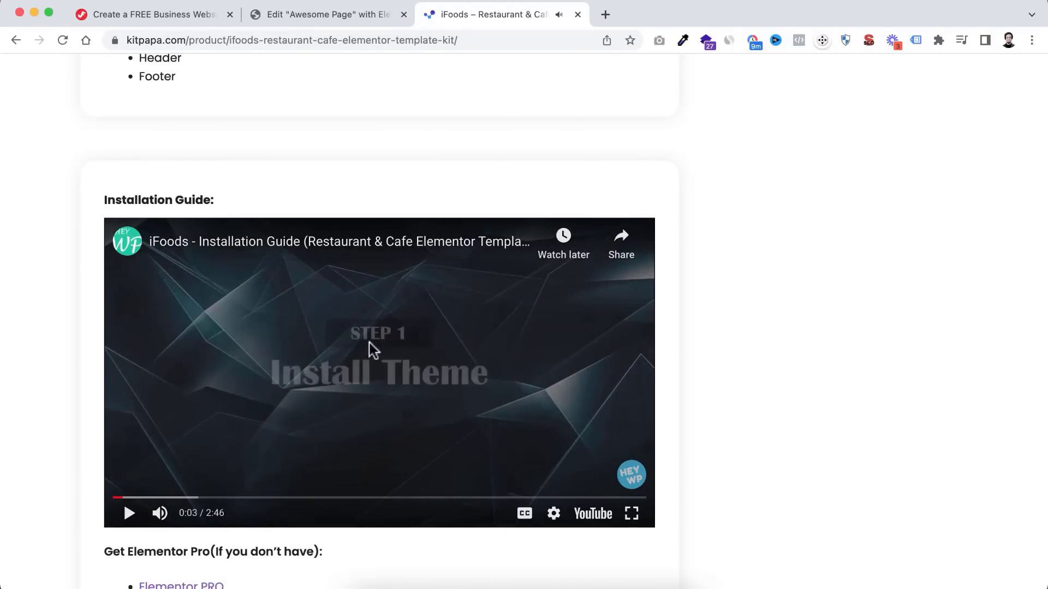
# - Scroll back through the iFoods Restaurant & Cafe kit product page
pyautogui.scroll(3, 412, 227)
pyautogui.scroll(-4, 412, 227)
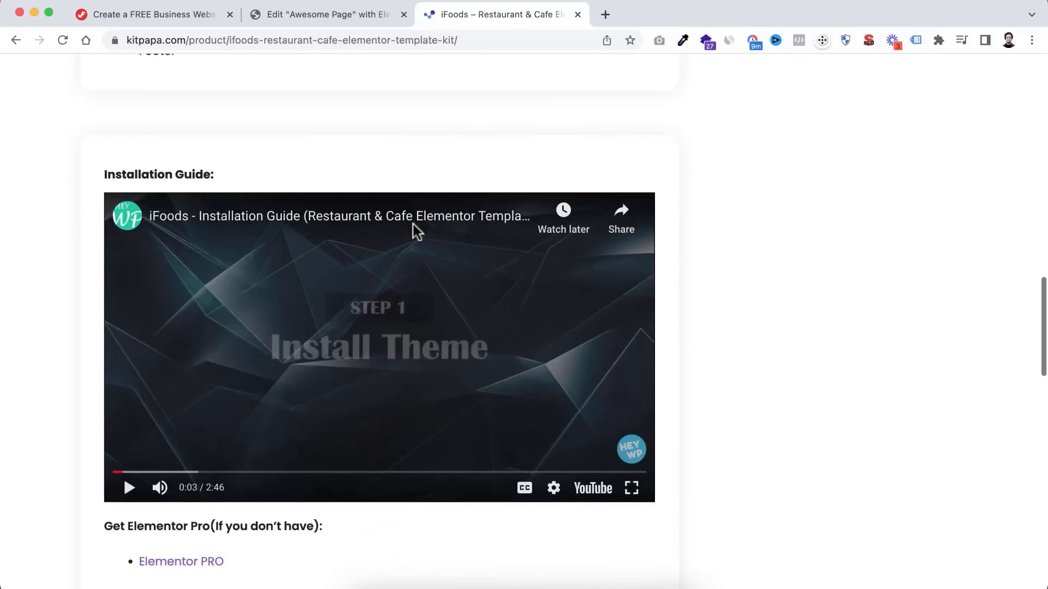
pyautogui.scroll(5, 413, 225)
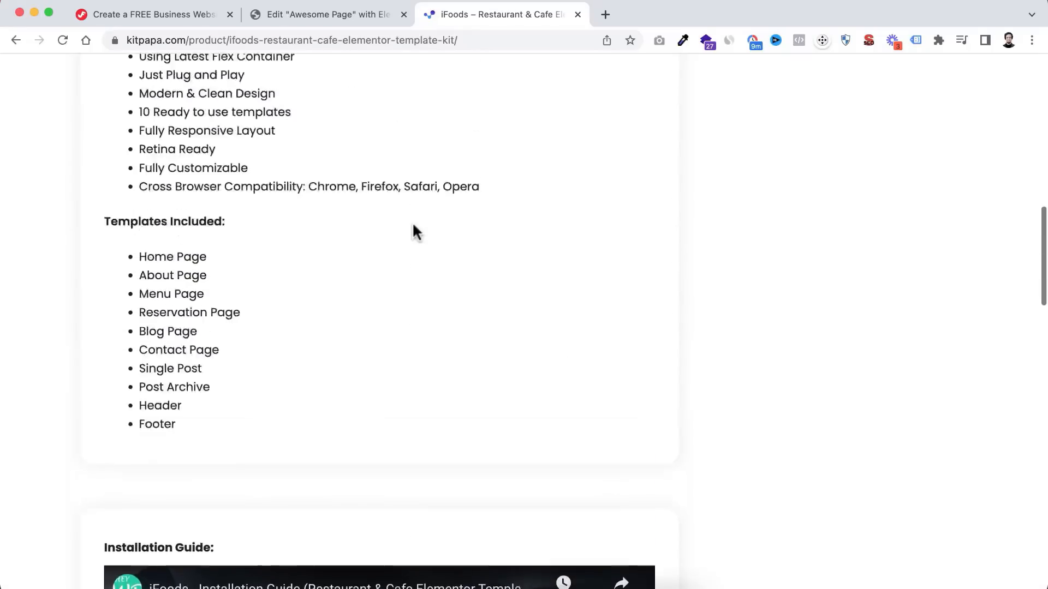
pyautogui.scroll(10, 413, 231)
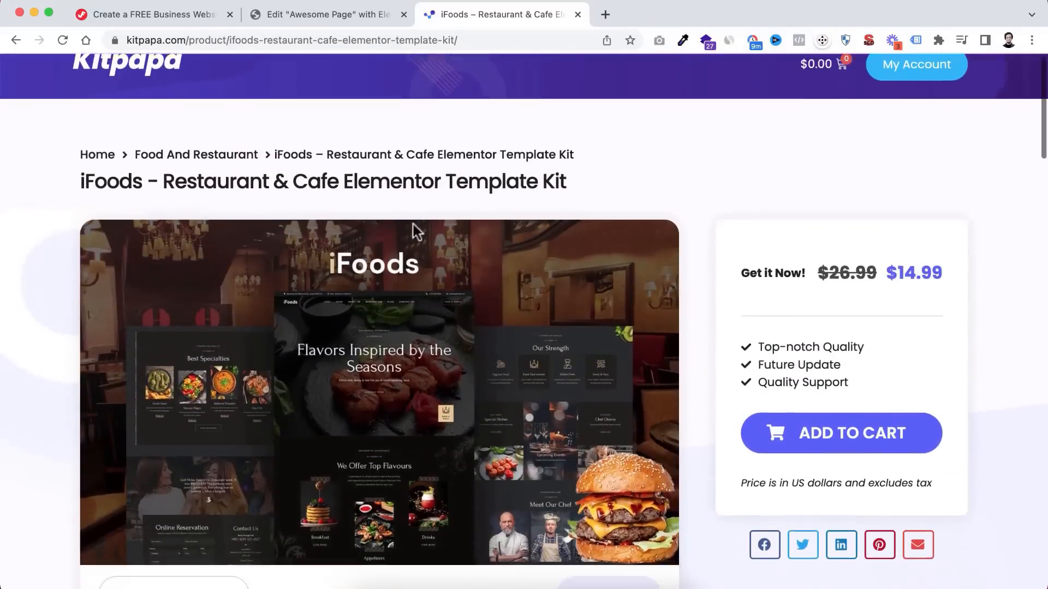
pyautogui.scroll(-7, 412, 225)
pyautogui.scroll(7, 412, 226)
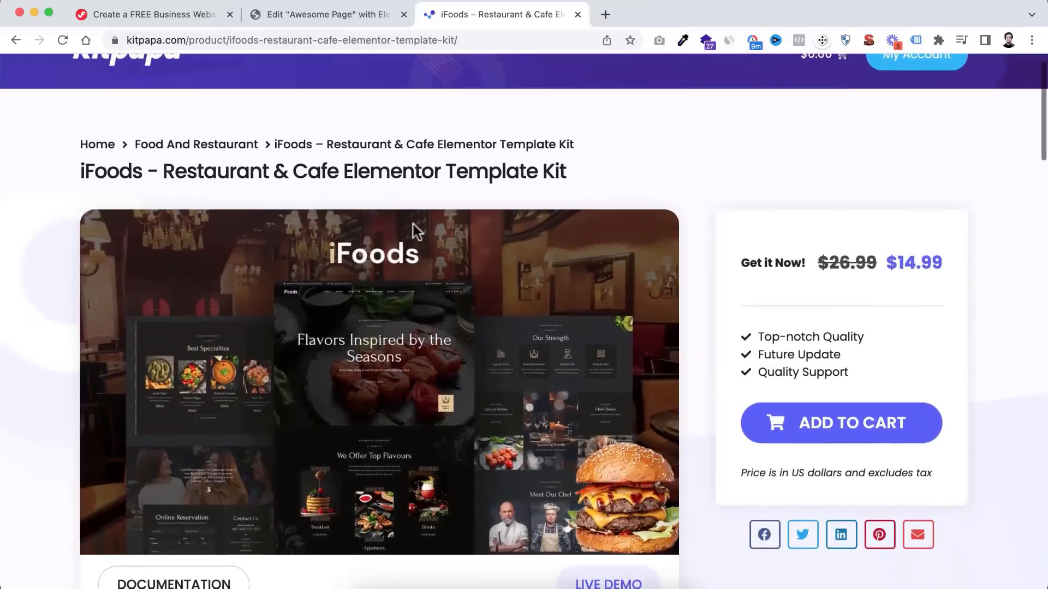
pyautogui.scroll(2, 413, 232)
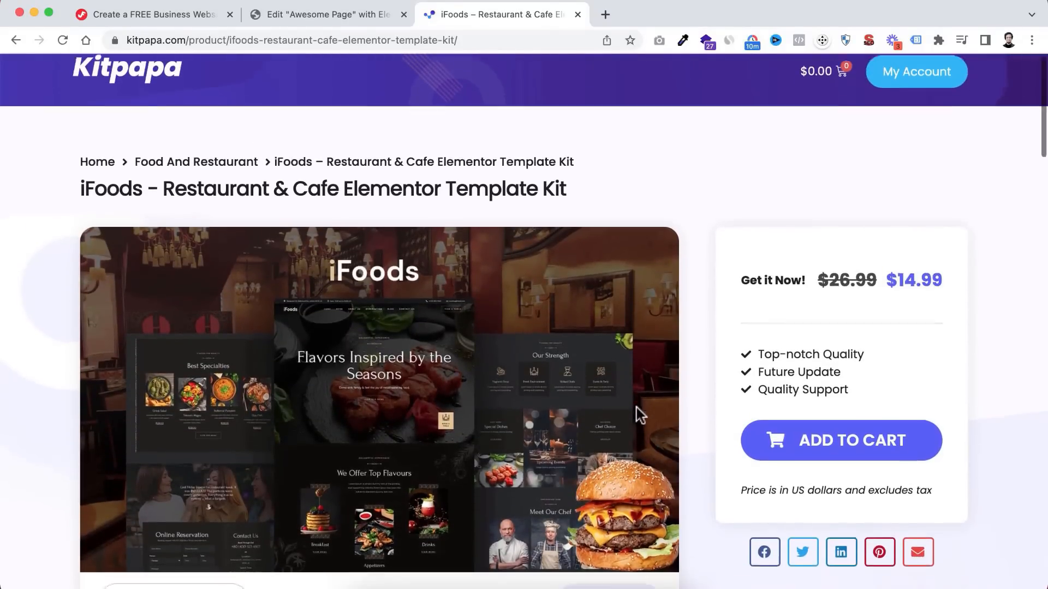
pyautogui.scroll(-2, 636, 408)
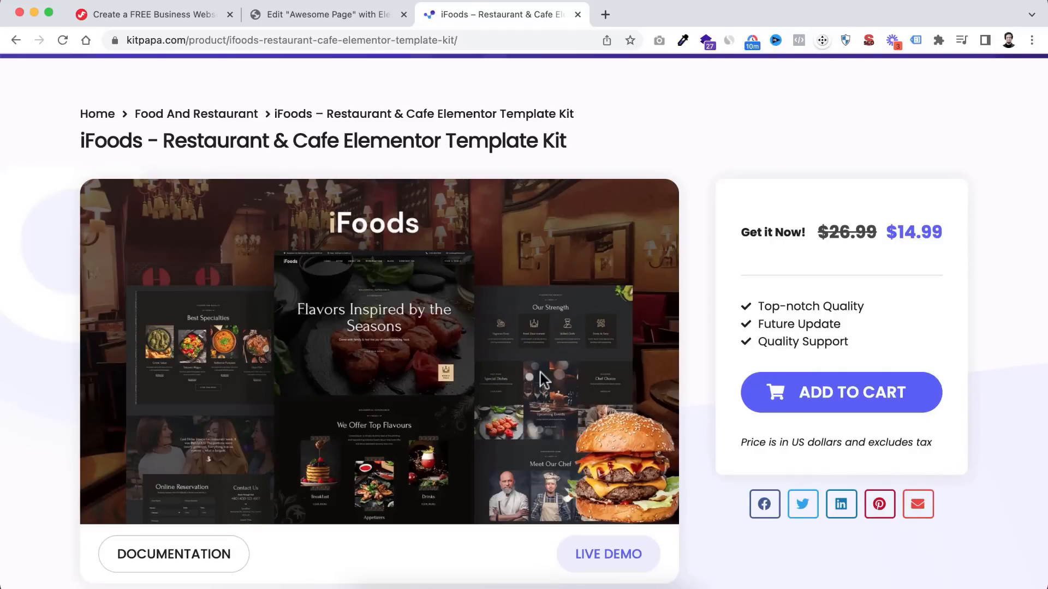
pyautogui.scroll(-2, 542, 380)
pyautogui.scroll(1, 464, 374)
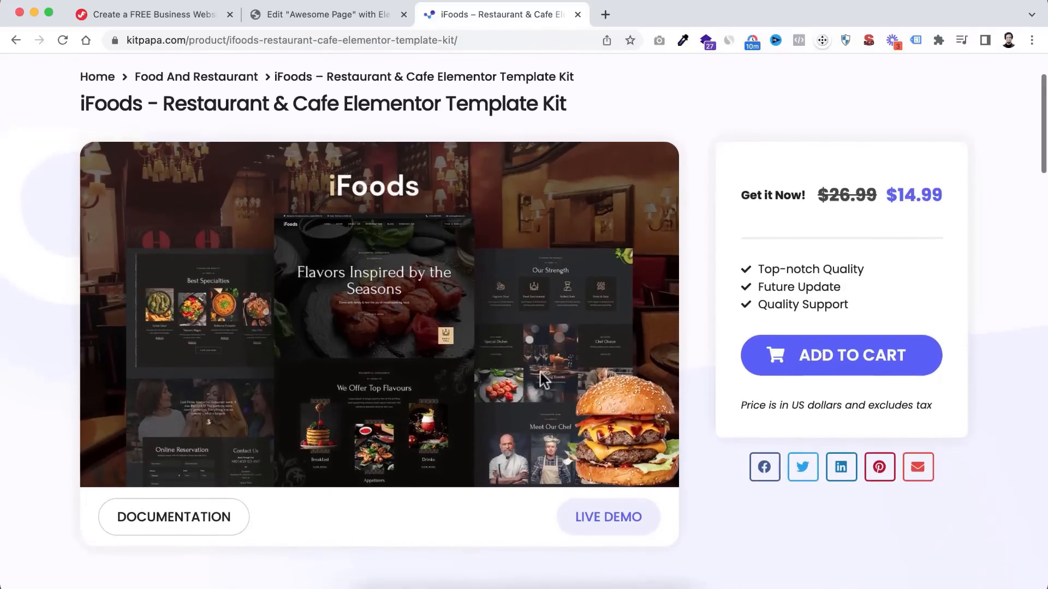
pyautogui.scroll(-1, 495, 354)
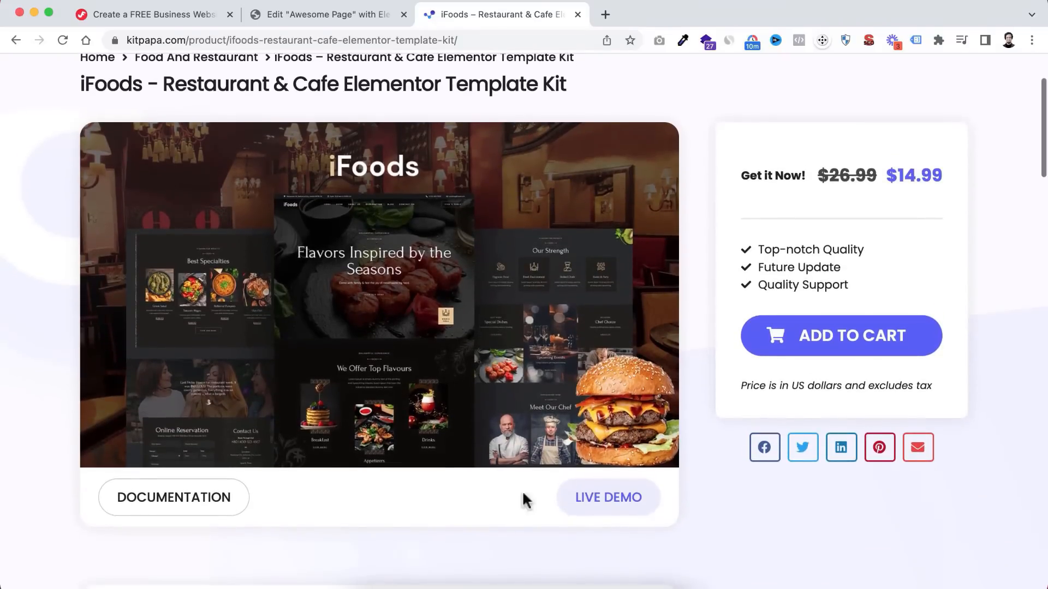
# - Open the iFoods live demo and scroll through it at desktop width
pyautogui.click(621, 503)
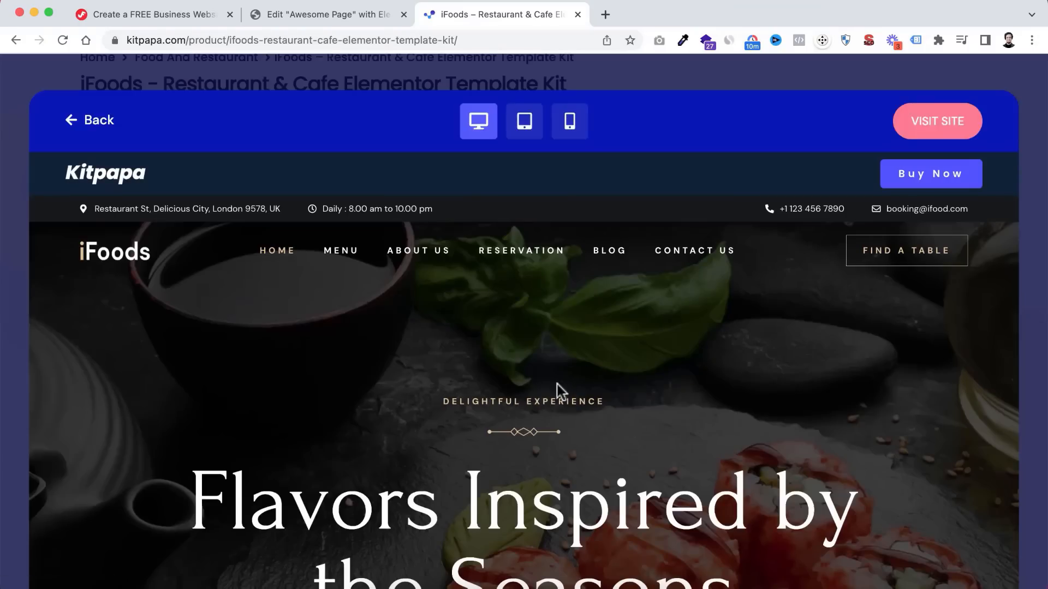
pyautogui.scroll(-7, 561, 394)
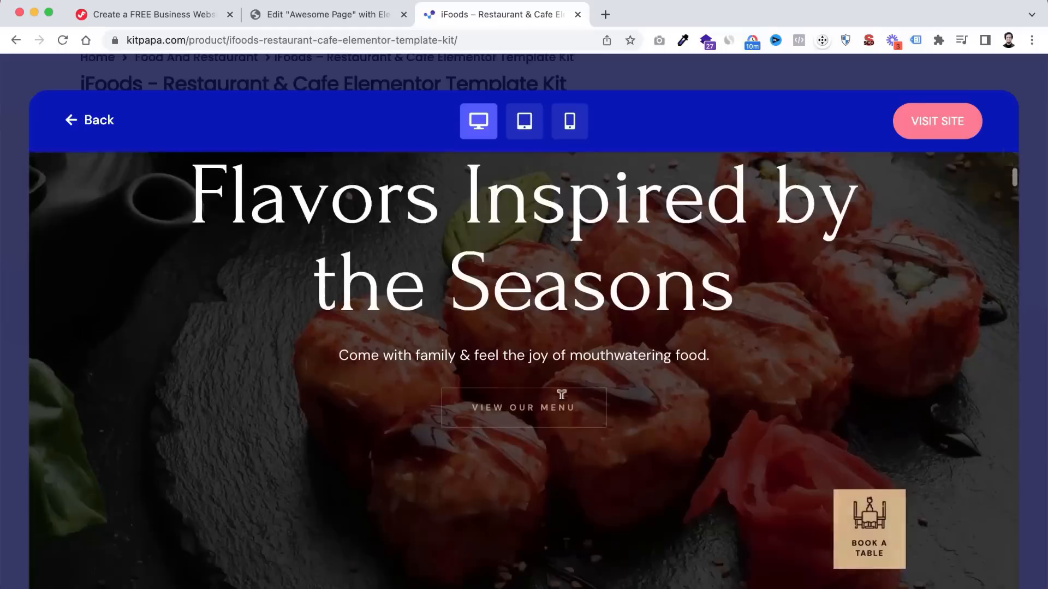
pyautogui.scroll(-5, 561, 394)
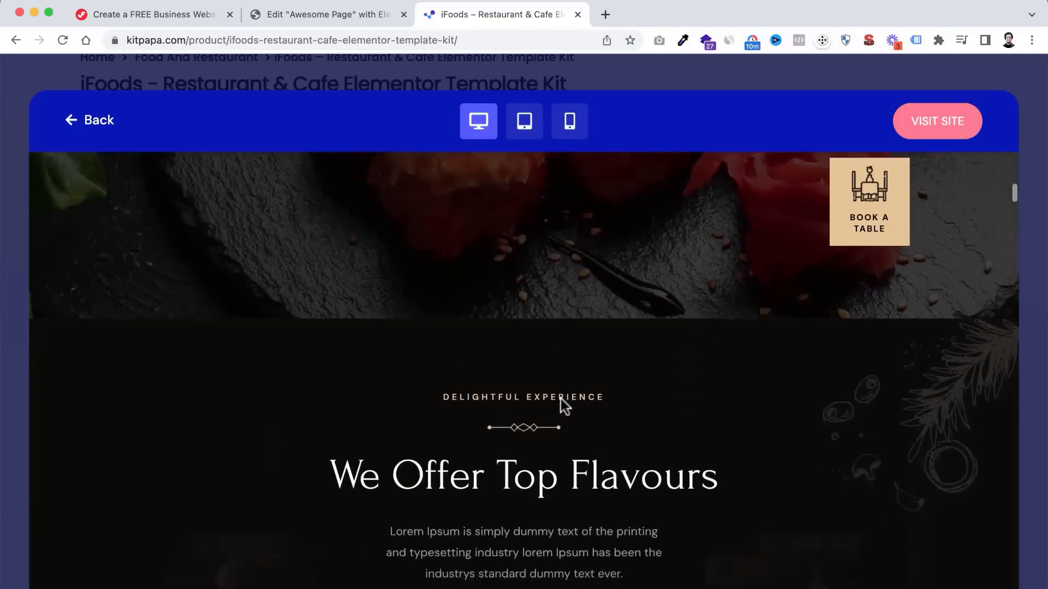
pyautogui.scroll(-10, 561, 394)
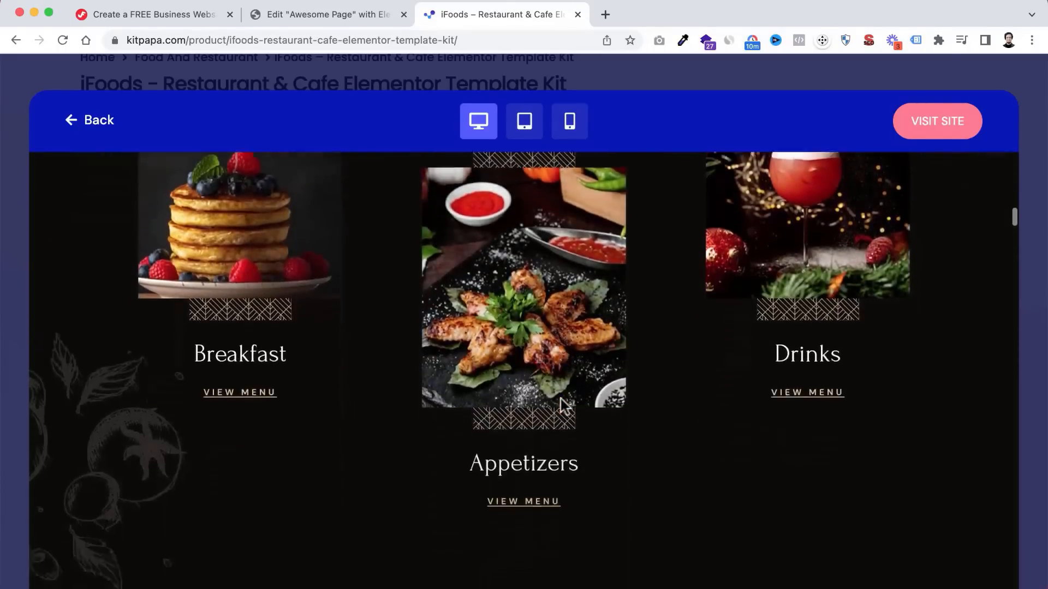
pyautogui.scroll(-10, 561, 406)
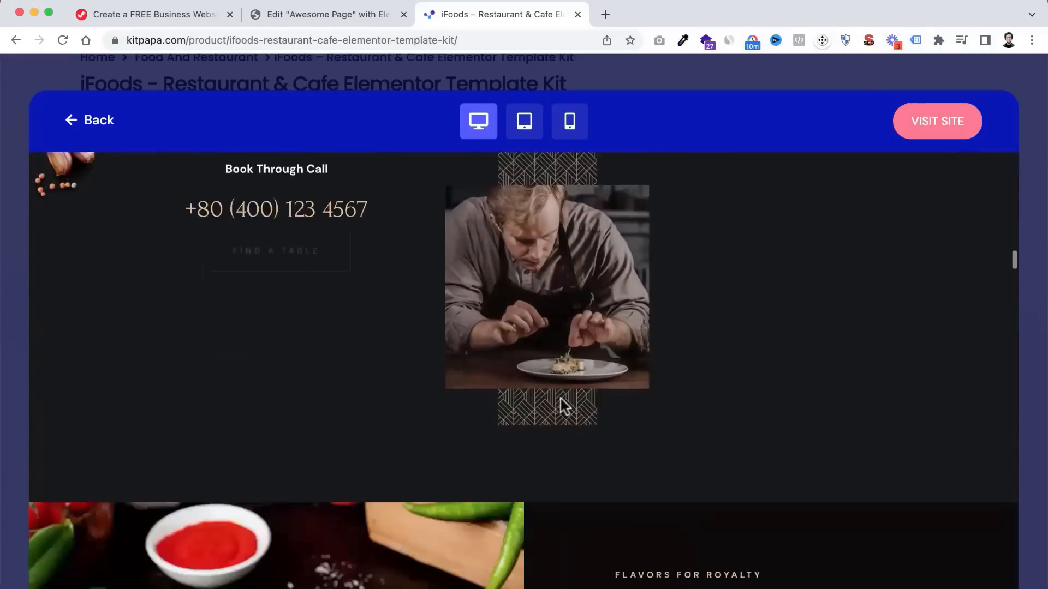
pyautogui.scroll(-10, 562, 406)
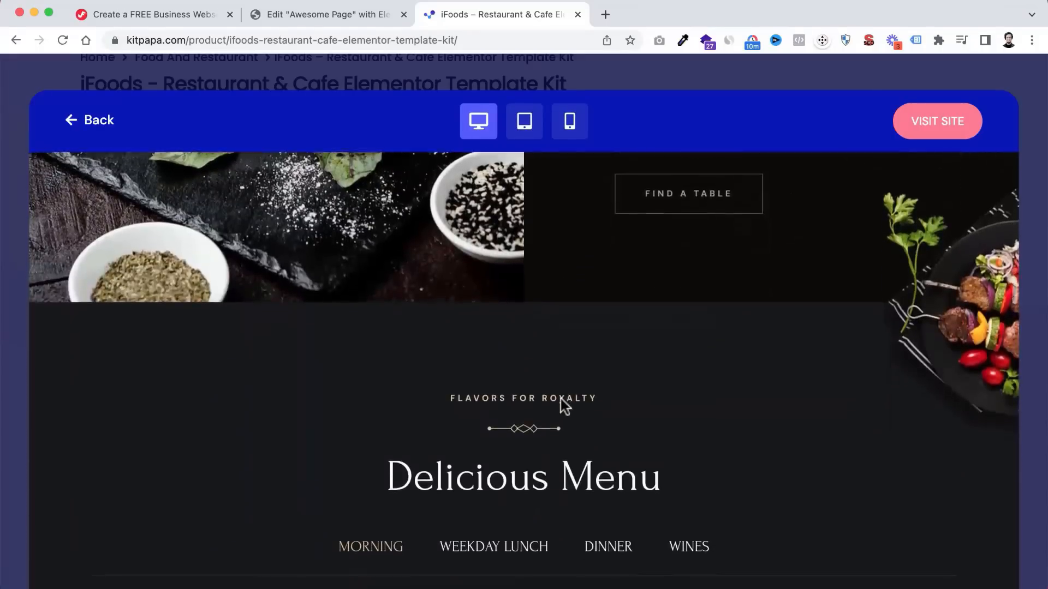
pyautogui.scroll(-5, 562, 405)
pyautogui.scroll(7, 562, 405)
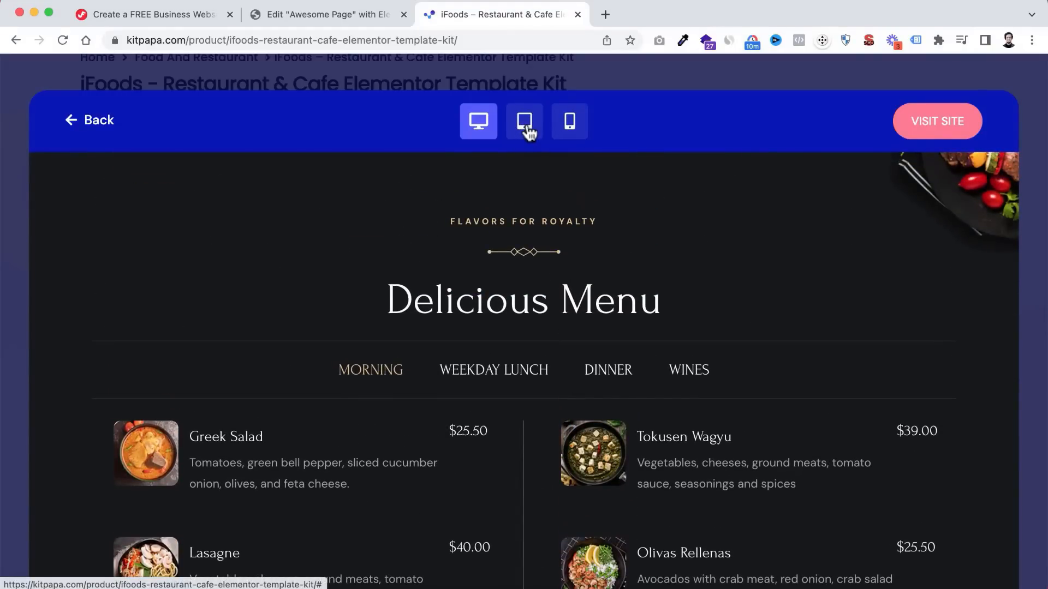
# - Review the iFoods demo at tablet width, then at phone width
pyautogui.click(525, 123)
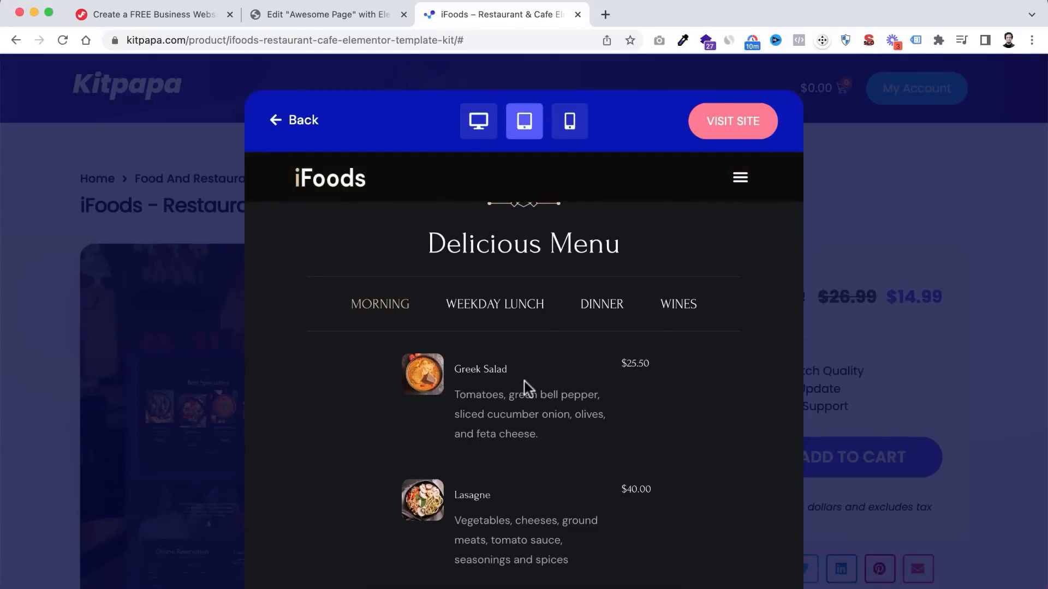
pyautogui.scroll(-15, 527, 389)
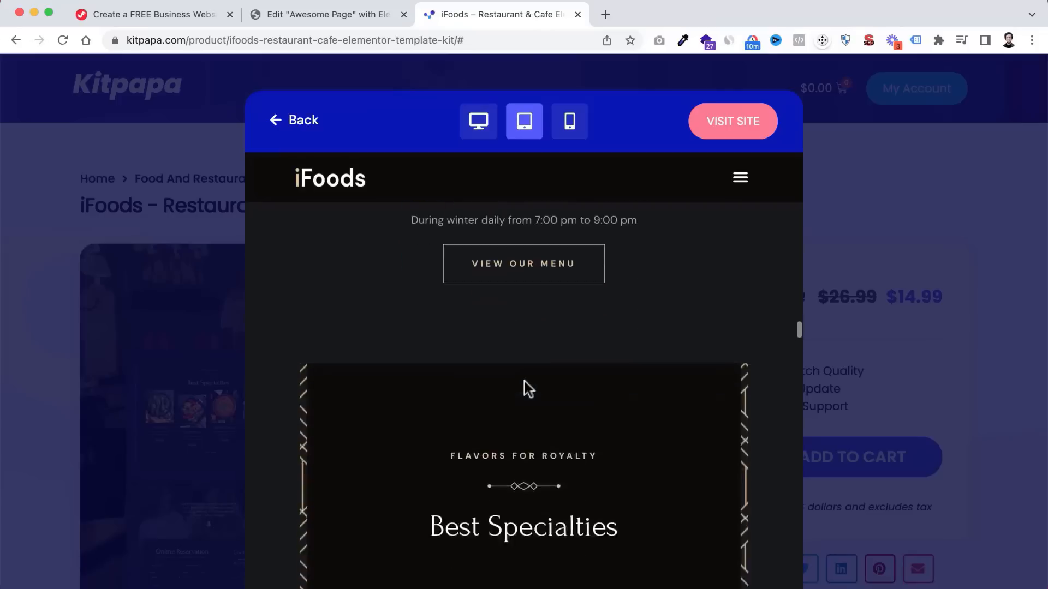
pyautogui.scroll(-10, 527, 388)
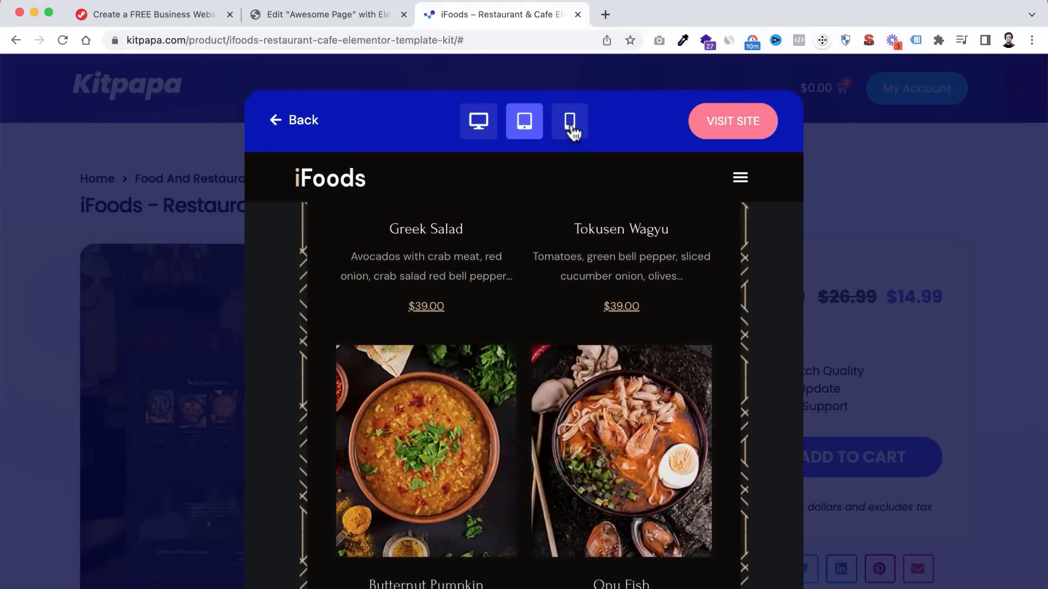
pyautogui.click(570, 128)
pyautogui.scroll(-5, 568, 382)
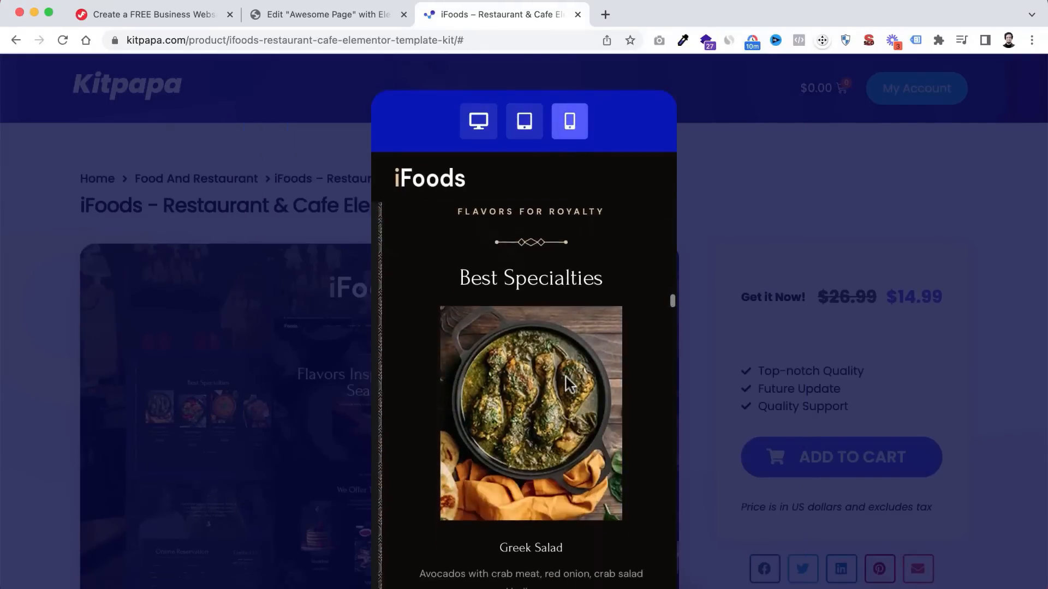
pyautogui.scroll(-10, 568, 384)
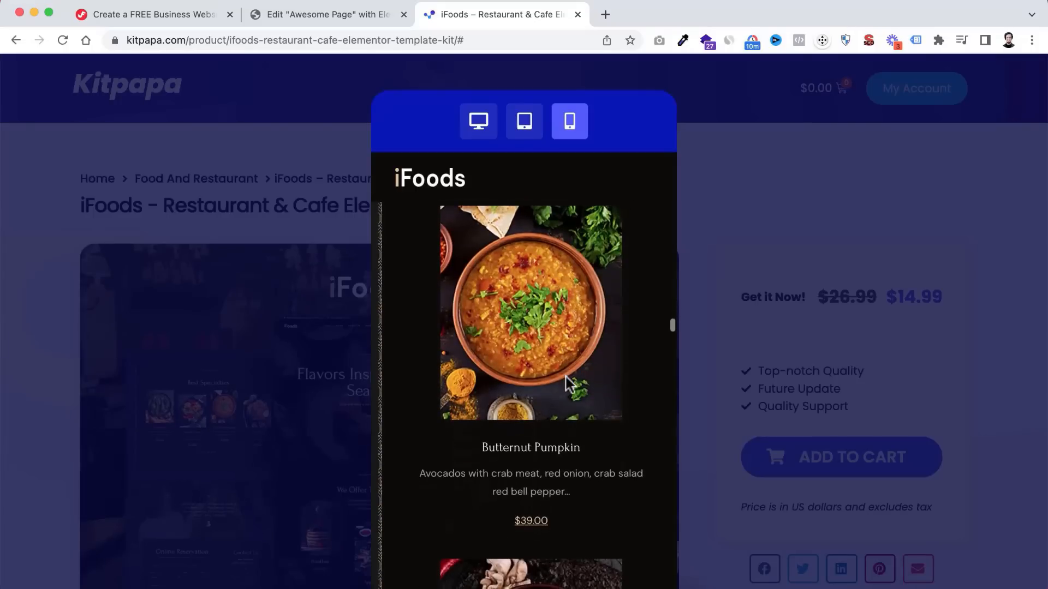
pyautogui.scroll(10, 568, 383)
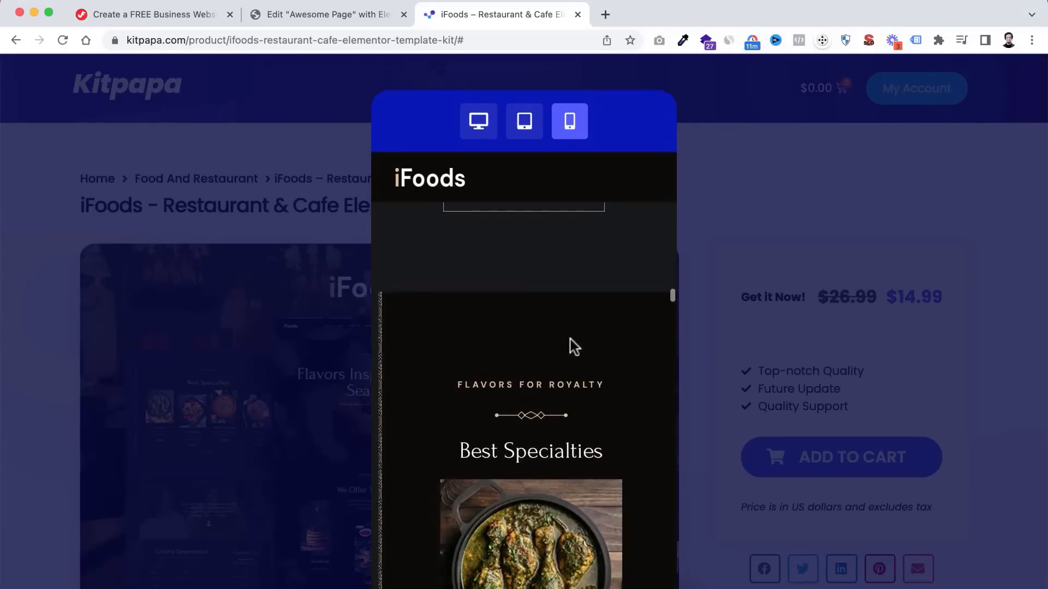
pyautogui.scroll(-10, 570, 327)
pyautogui.scroll(5, 578, 295)
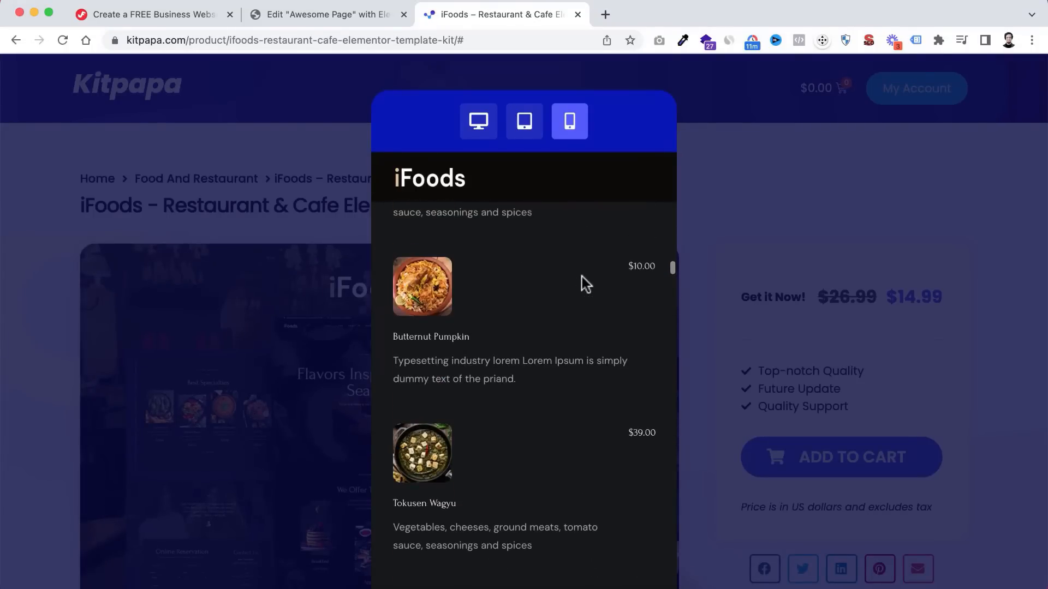
# - Close the demo and return to the KitPapa homepage's Ready WordPress Templates listing
pyautogui.click(790, 213)
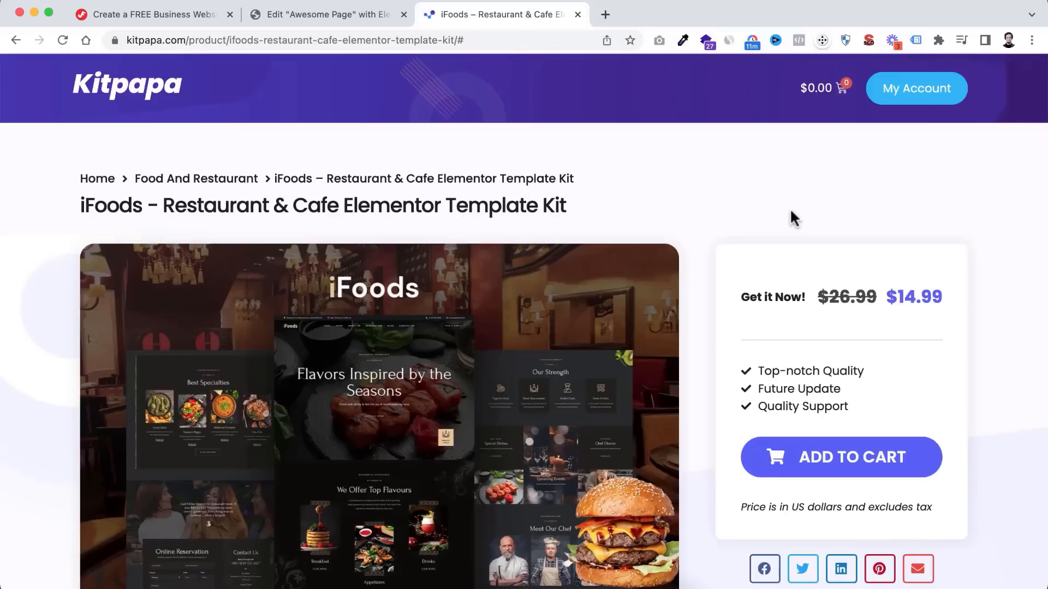
pyautogui.click(115, 97)
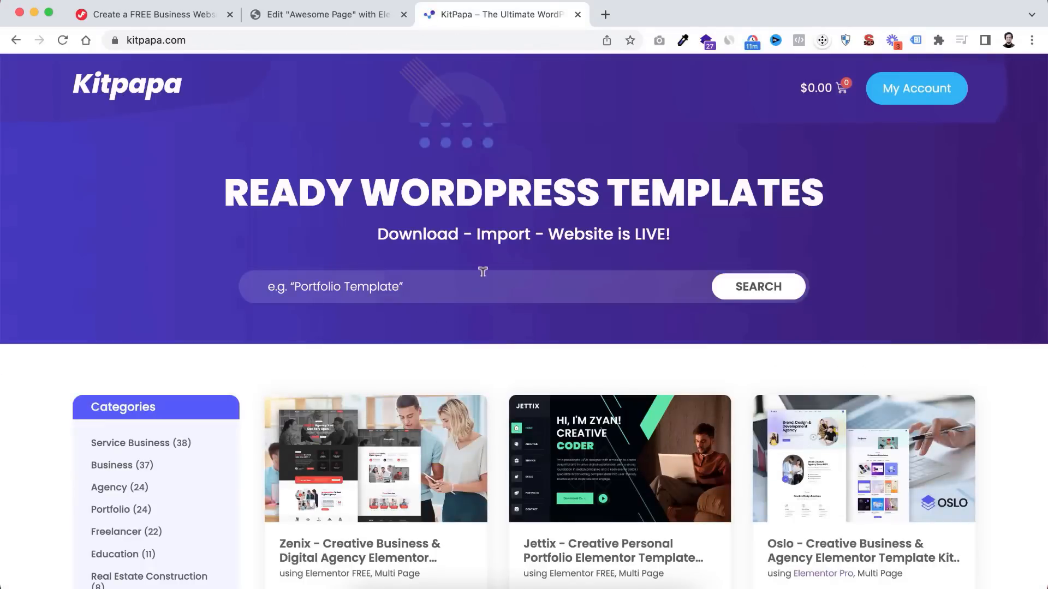
pyautogui.scroll(-3, 431, 360)
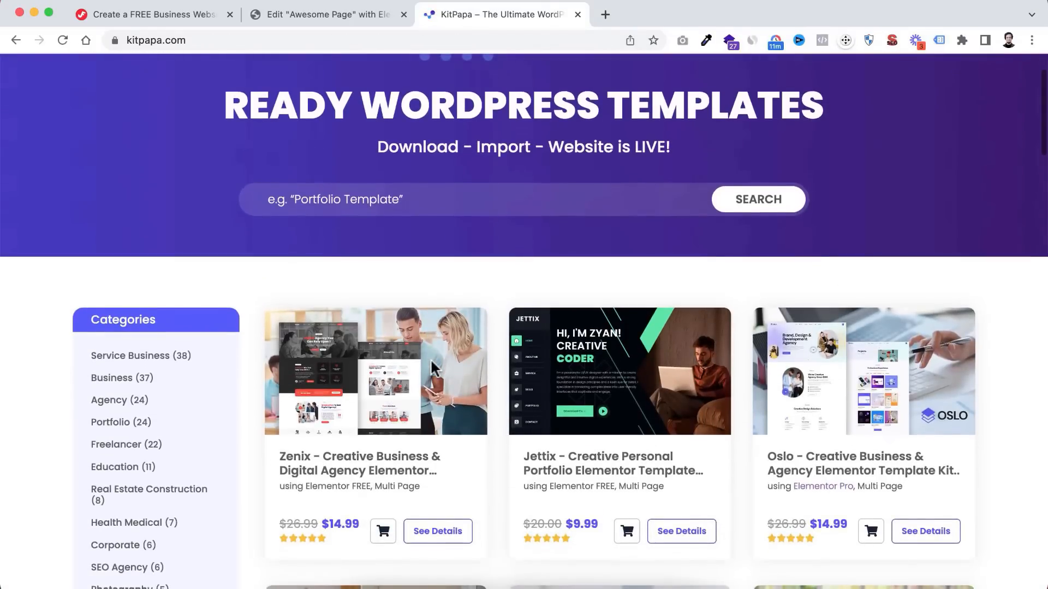
pyautogui.scroll(3, 430, 369)
pyautogui.click(351, 267)
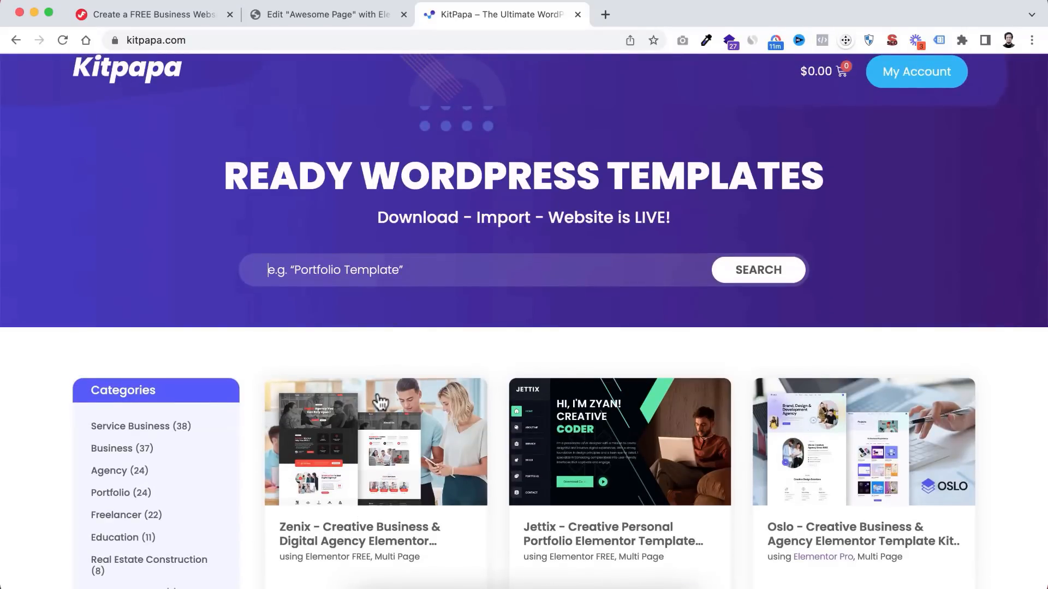
# - Open the Zenix Creative Business & Digital Agency kit page ($14.99) and scroll through it
pyautogui.scroll(-4, 382, 404)
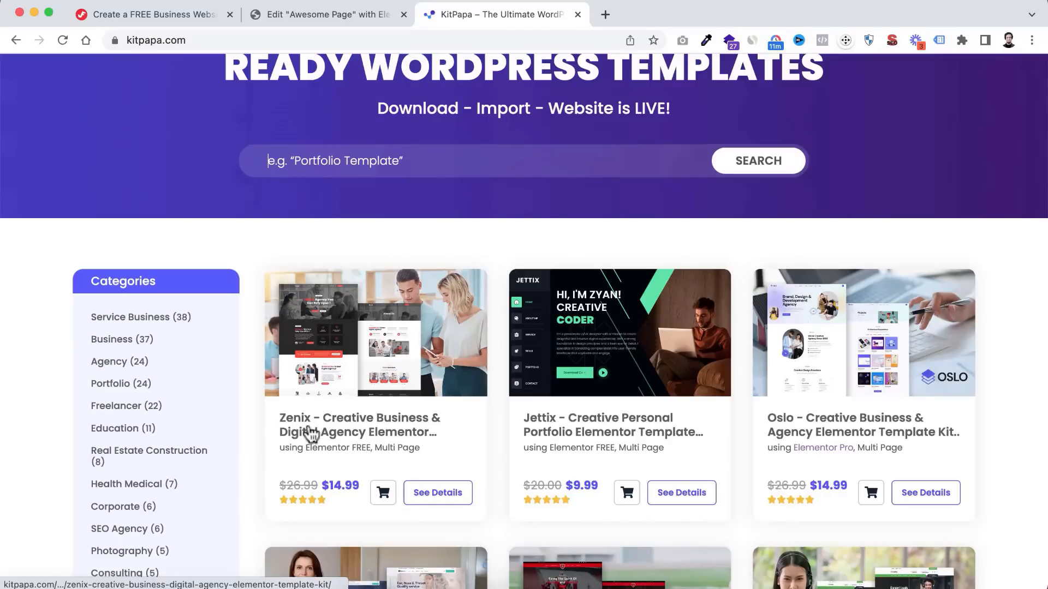
pyautogui.click(367, 431)
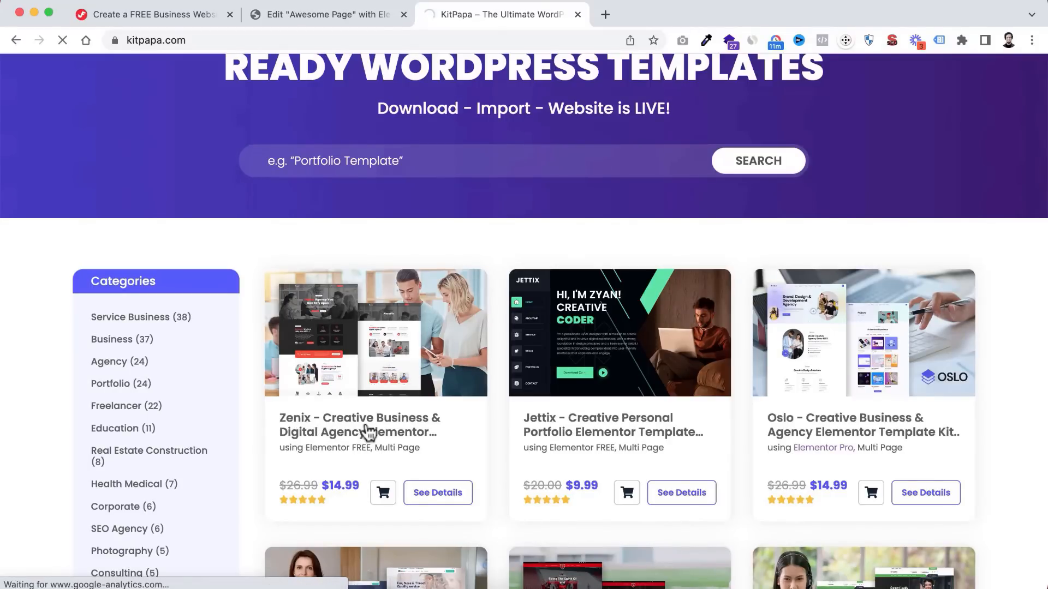
pyautogui.scroll(-10, 350, 413)
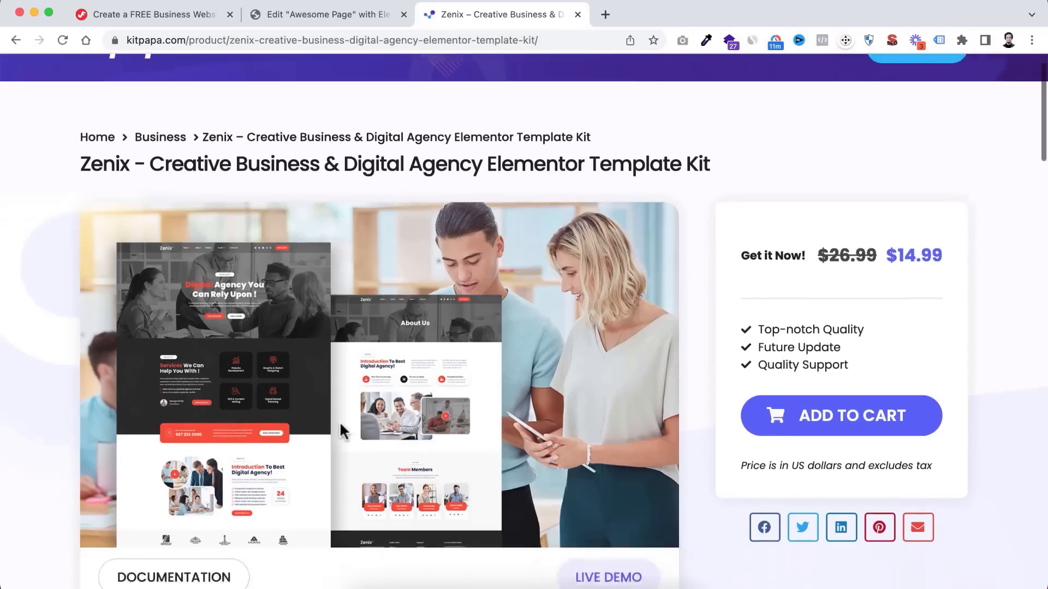
pyautogui.scroll(-10, 341, 432)
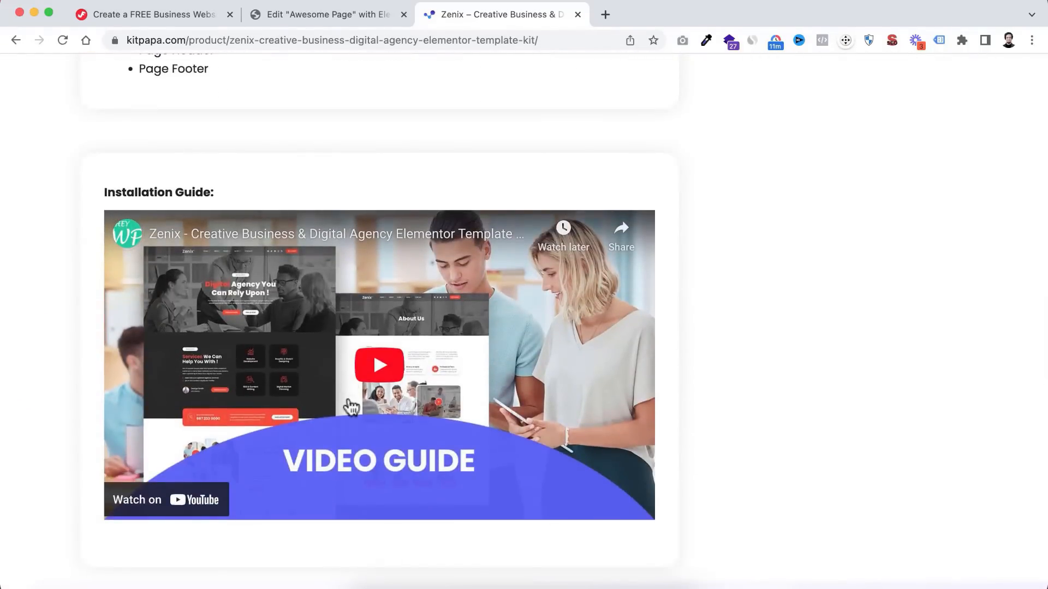
pyautogui.scroll(8, 410, 257)
pyautogui.scroll(10, 411, 256)
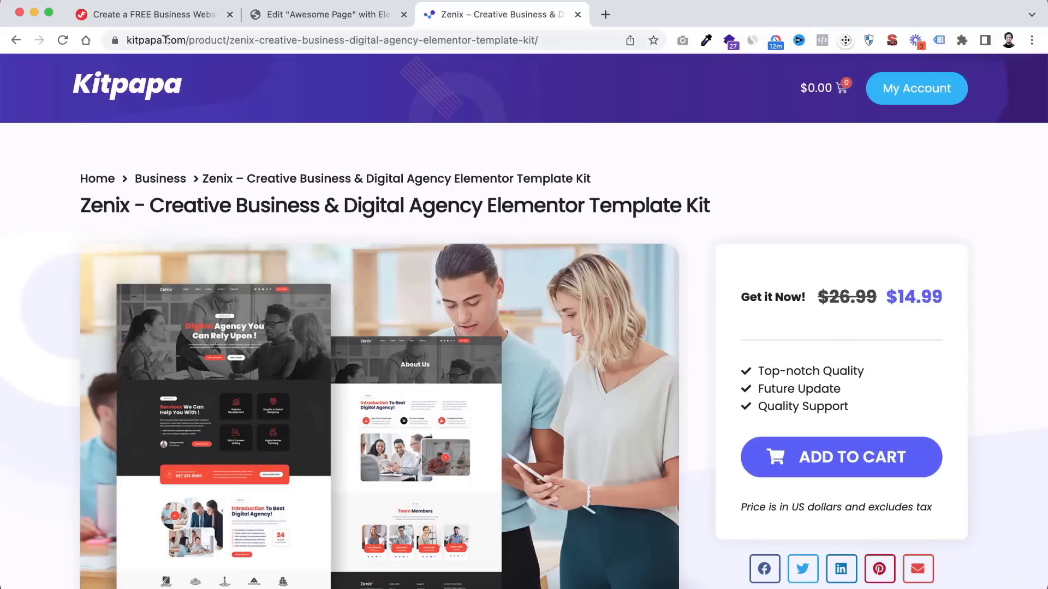
# - Check the downloaded Zenix kit zip in the KIT folder, then return to the Awesome Page Elementor editor
pyautogui.click(151, 15)
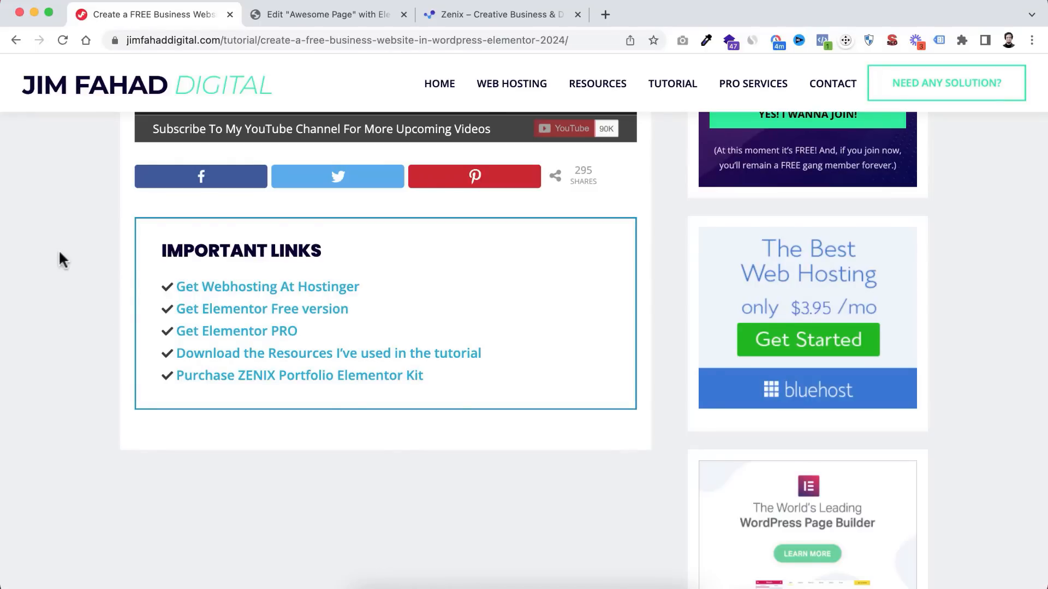
pyautogui.click(491, 15)
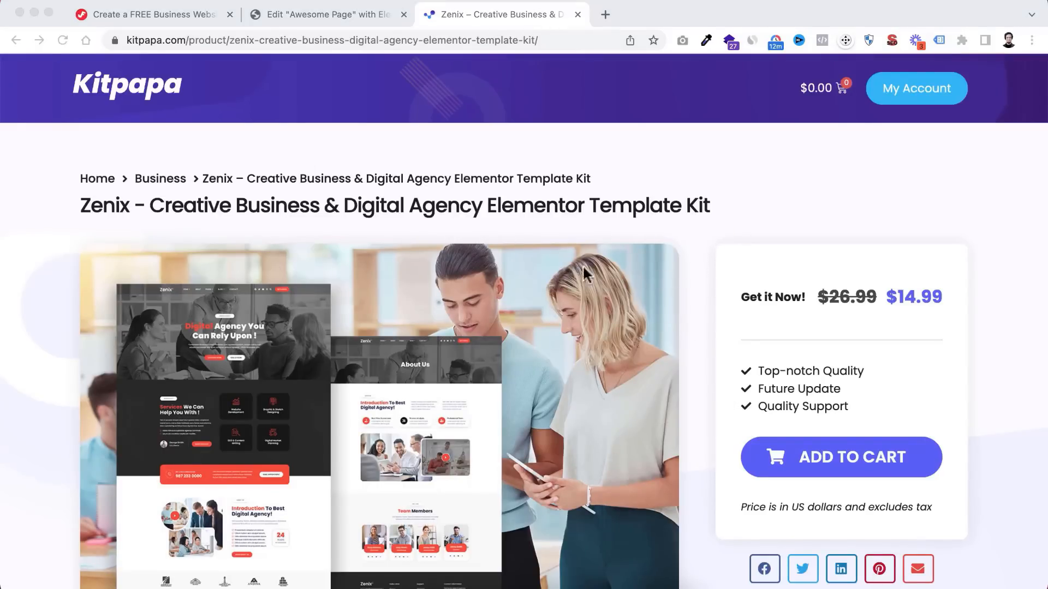
pyautogui.click(366, 586)
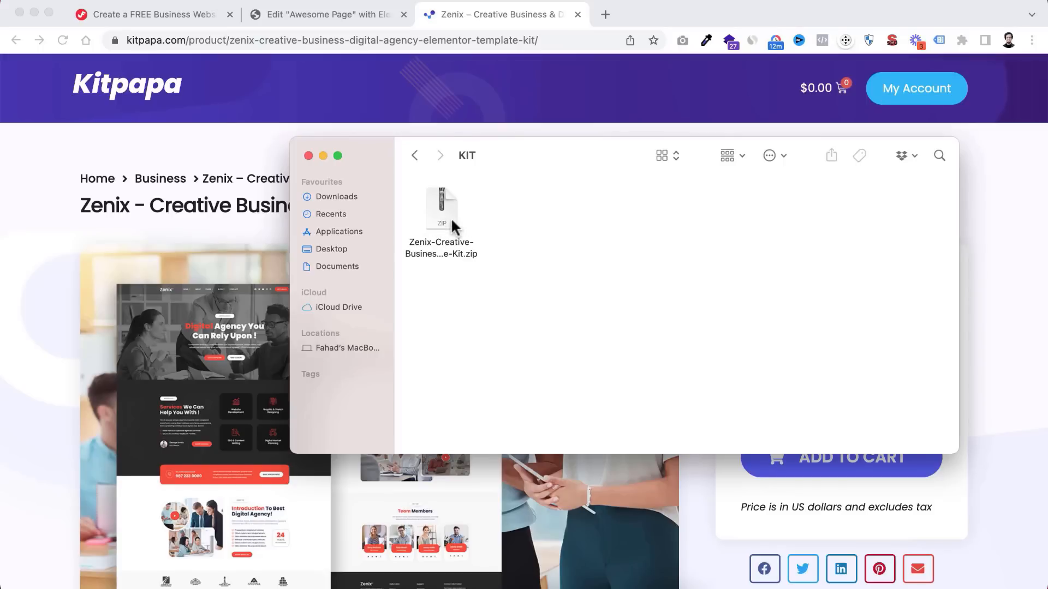
pyautogui.click(322, 155)
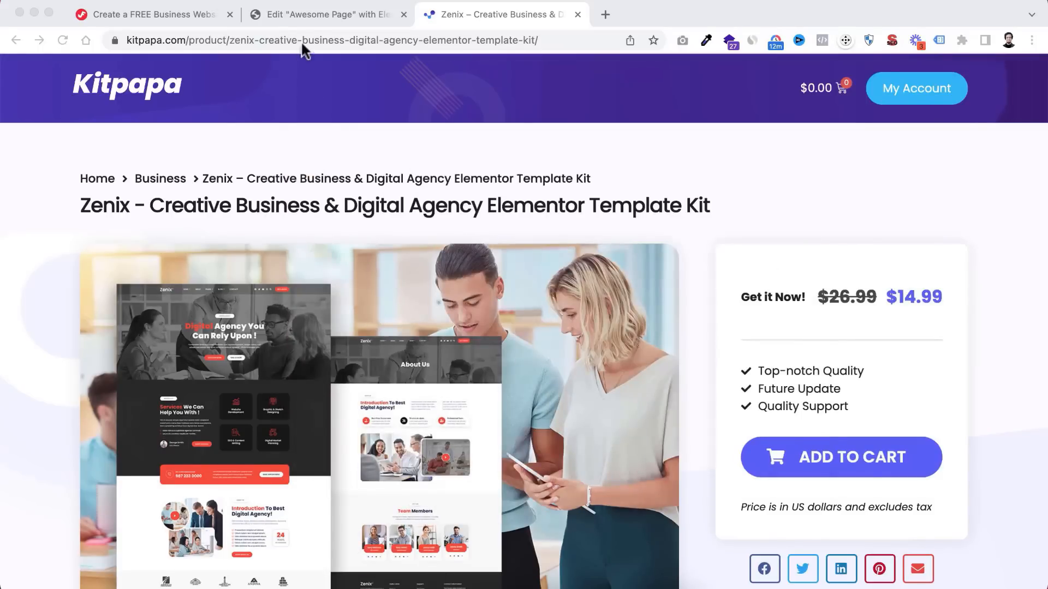
pyautogui.click(310, 12)
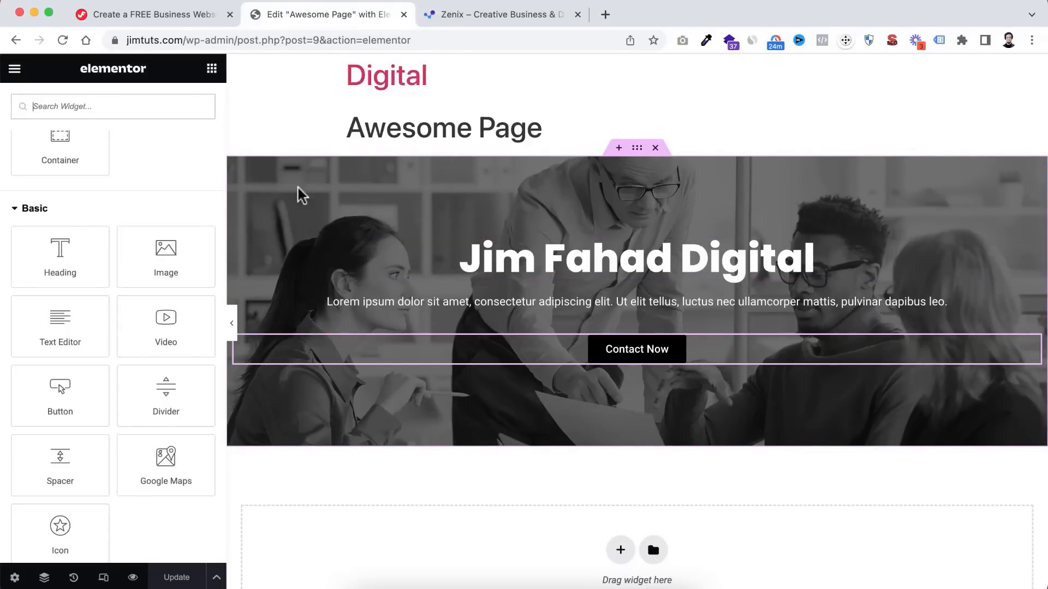
# - Exit Elementor from its main menu, applying the exit setting and confirming Leave
pyautogui.scroll(5, 90, 197)
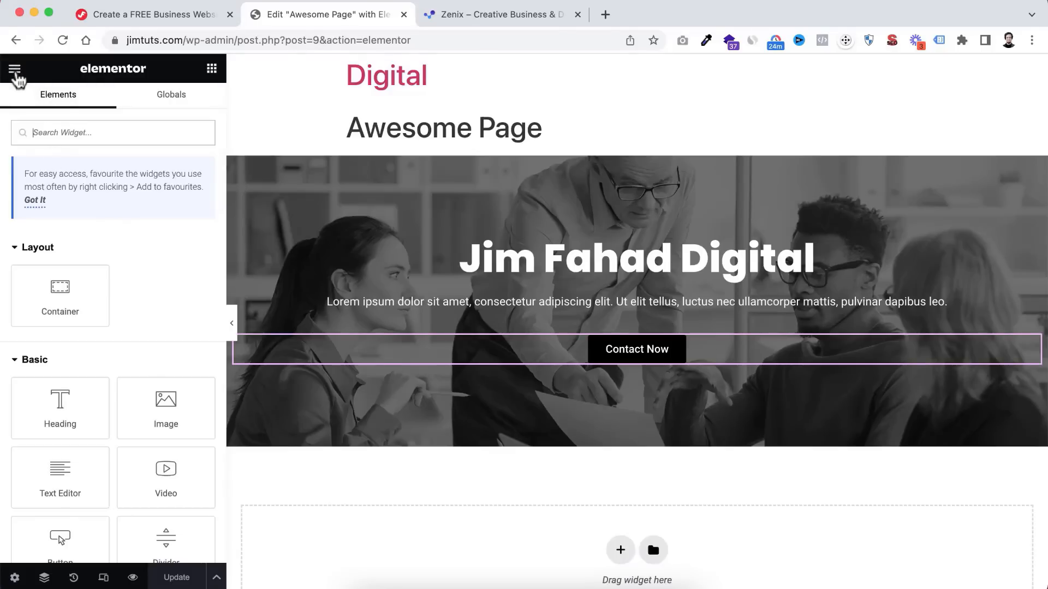
pyautogui.click(15, 70)
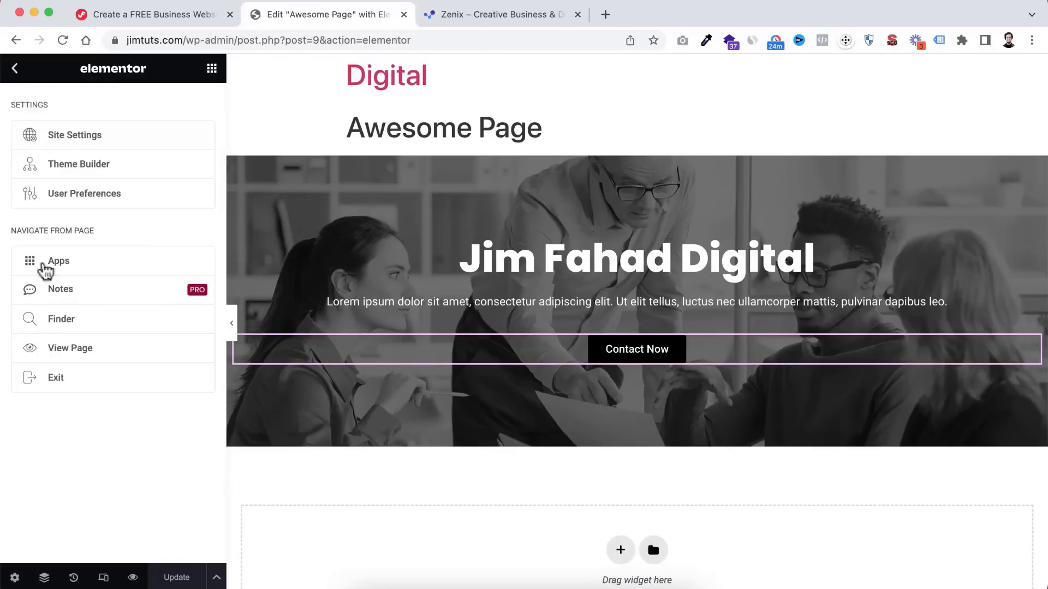
pyautogui.click(60, 377)
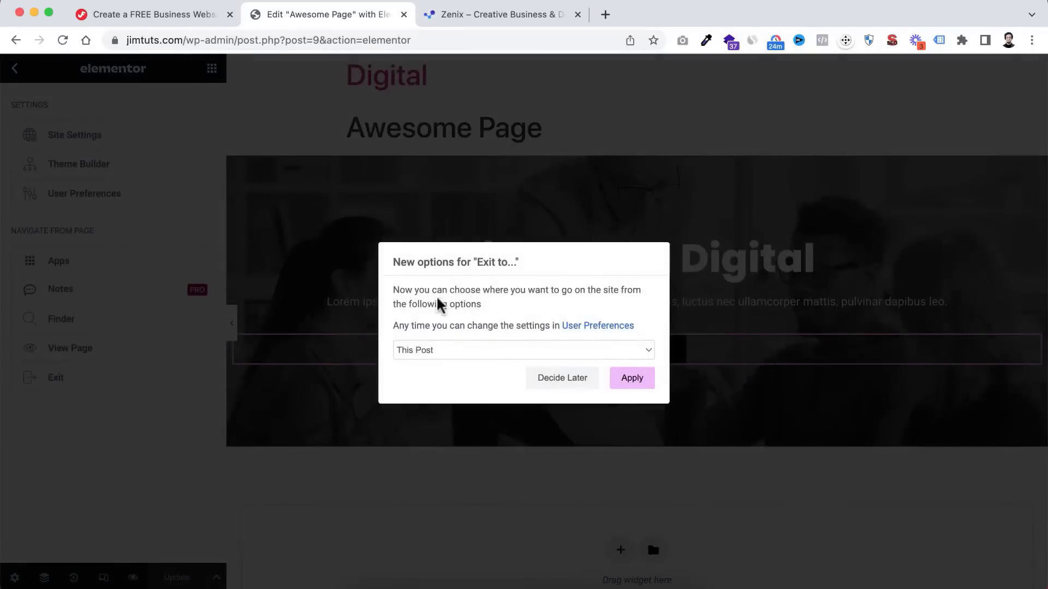
pyautogui.click(640, 380)
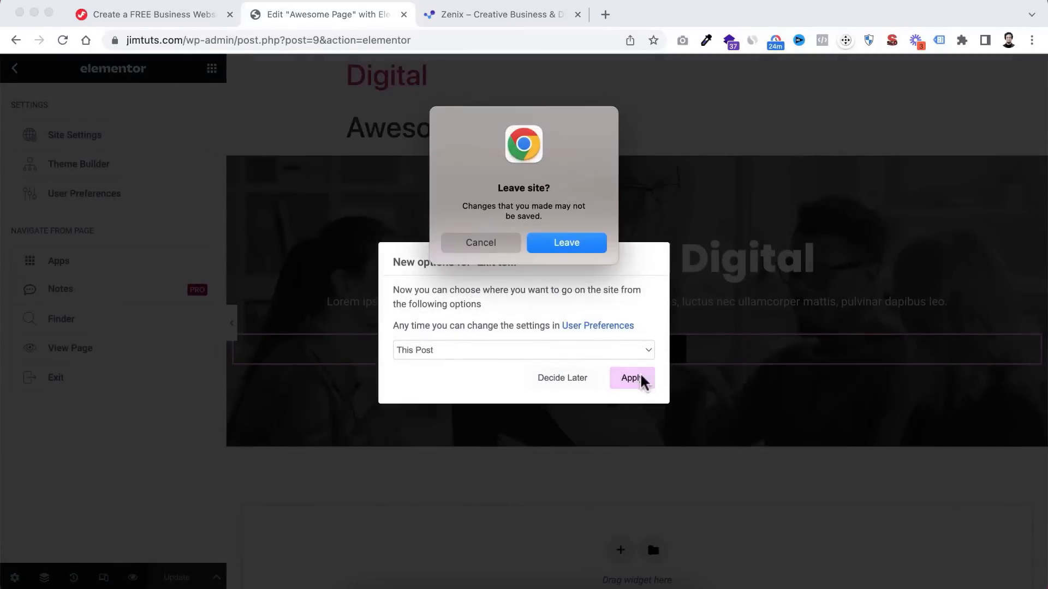
pyautogui.click(577, 243)
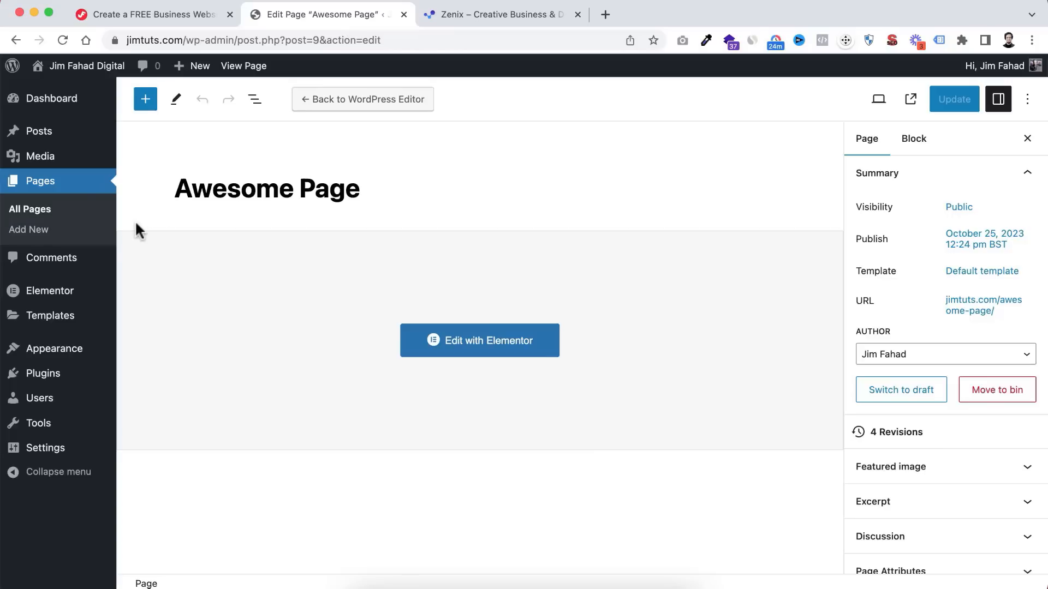
# - Set the permalink structure to Post name (/%postname%/) and save the change
pyautogui.moveTo(20, 444)
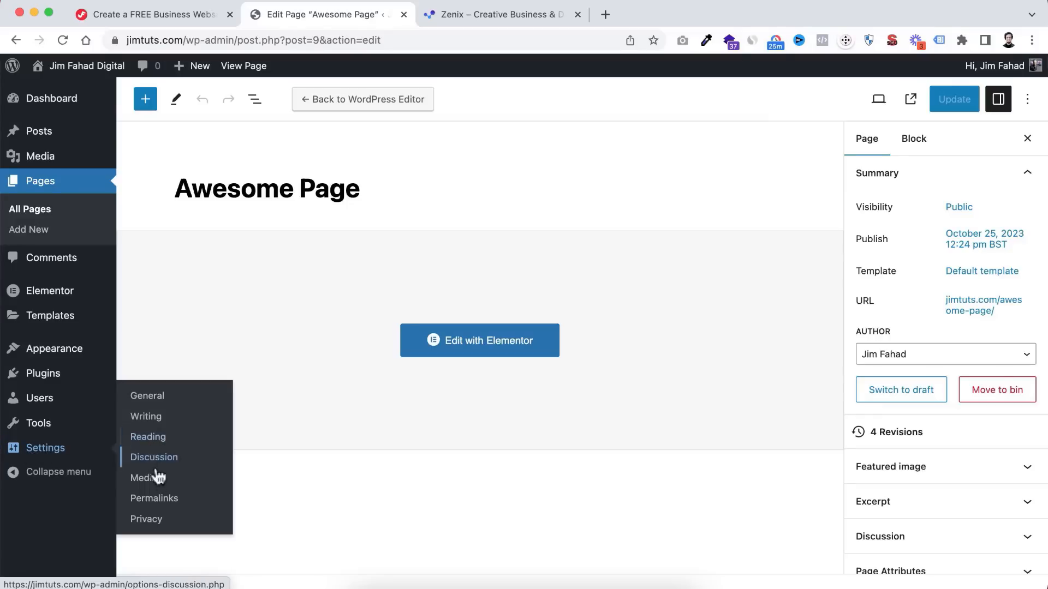
pyautogui.click(163, 502)
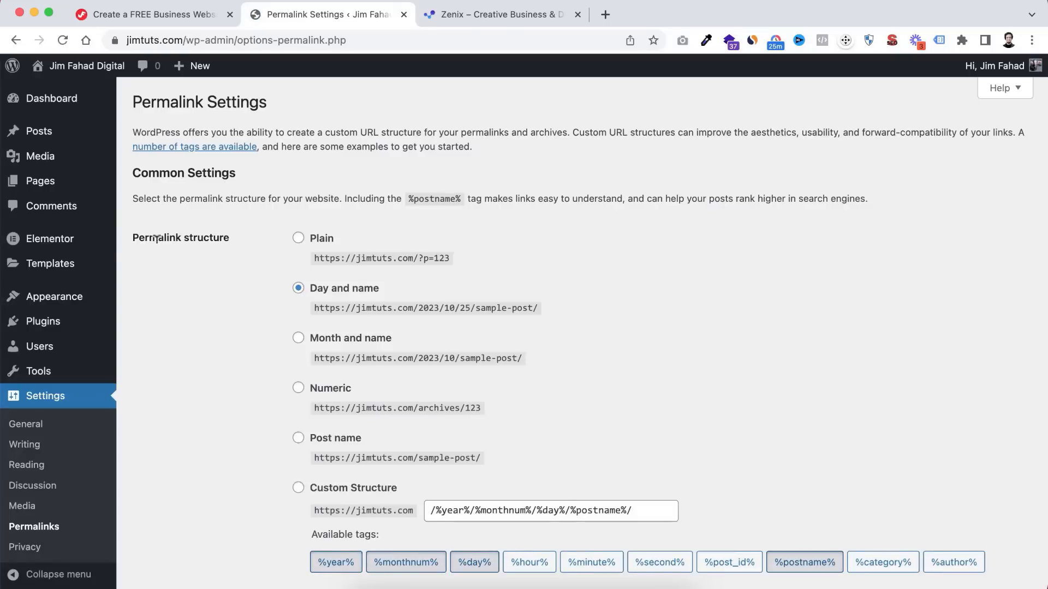
pyautogui.scroll(-1, 315, 362)
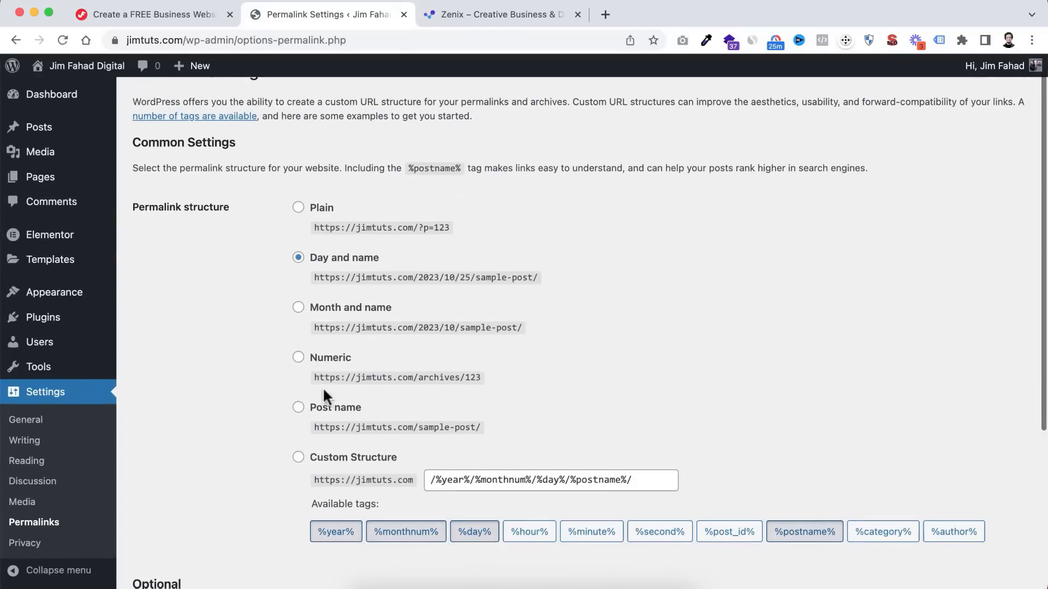
pyautogui.click(298, 409)
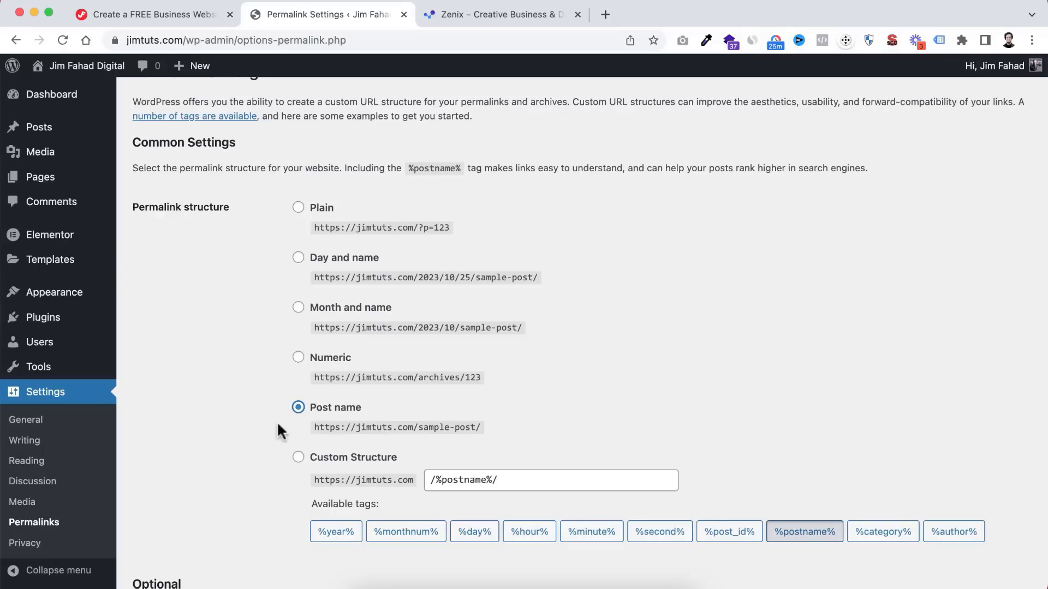
pyautogui.scroll(-5, 271, 449)
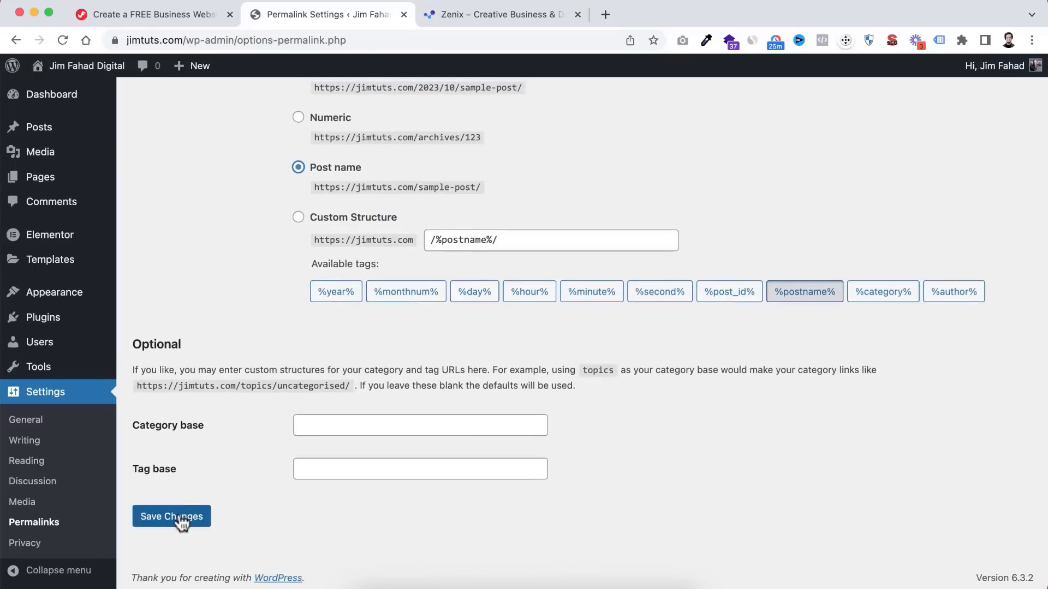
pyautogui.click(180, 519)
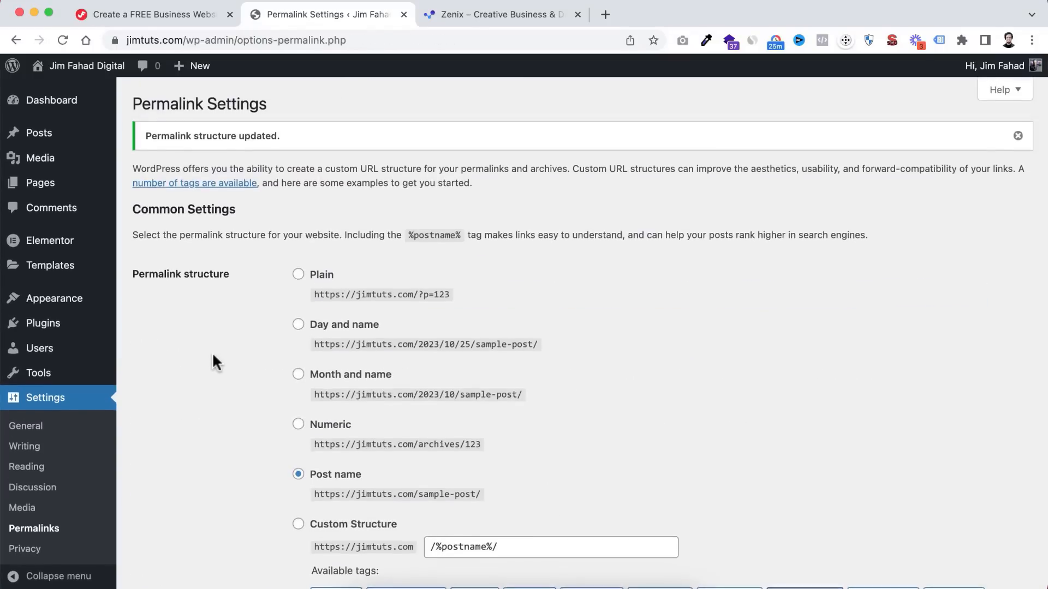
pyautogui.moveTo(31, 247)
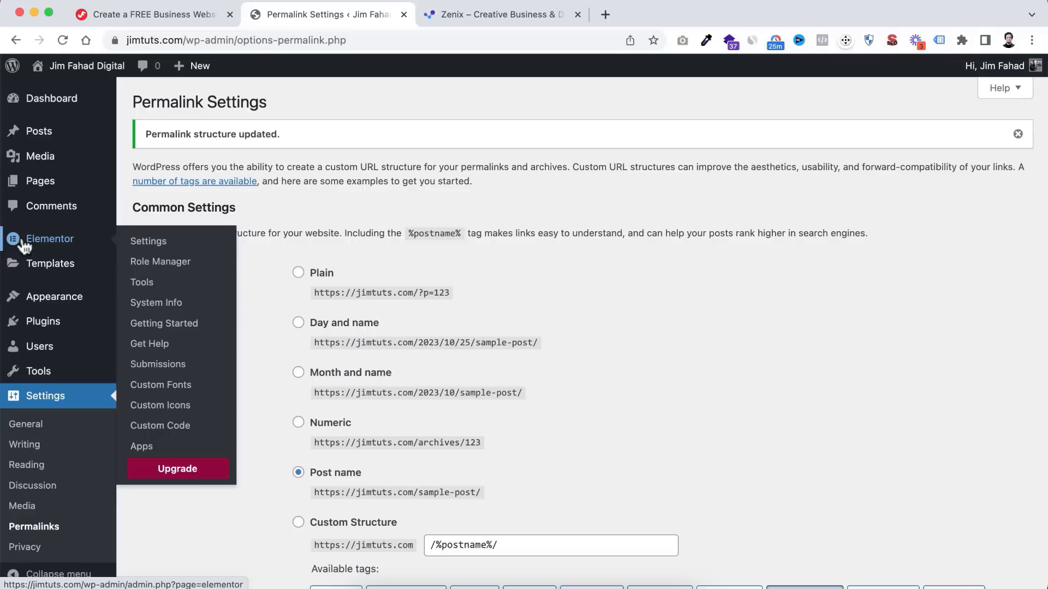
# - Set Enable Unfiltered File Uploads to Enable in Elementor's Advanced settings and save
pyautogui.click(152, 243)
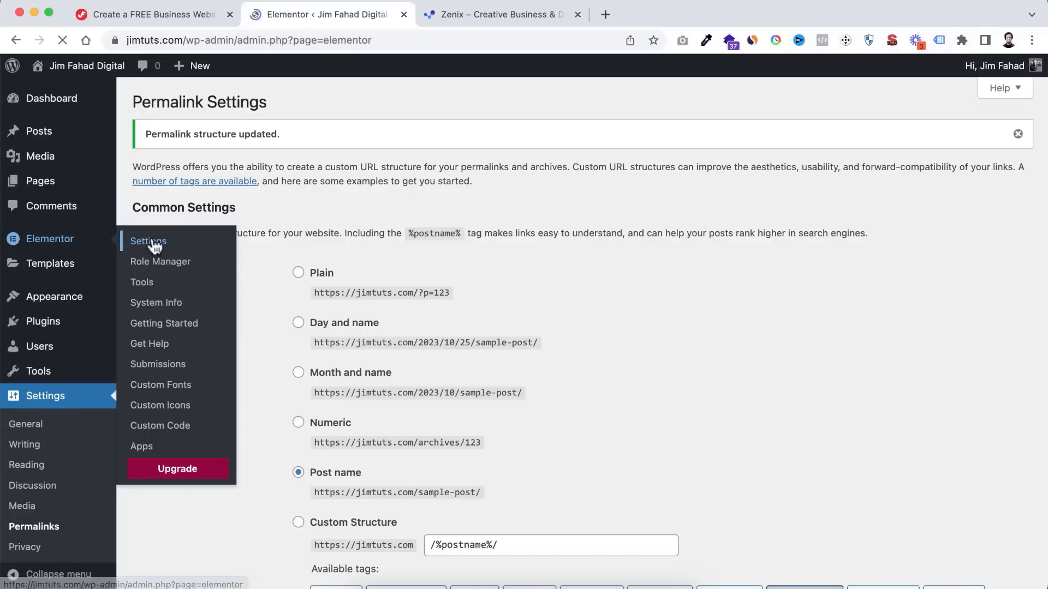
pyautogui.click(315, 153)
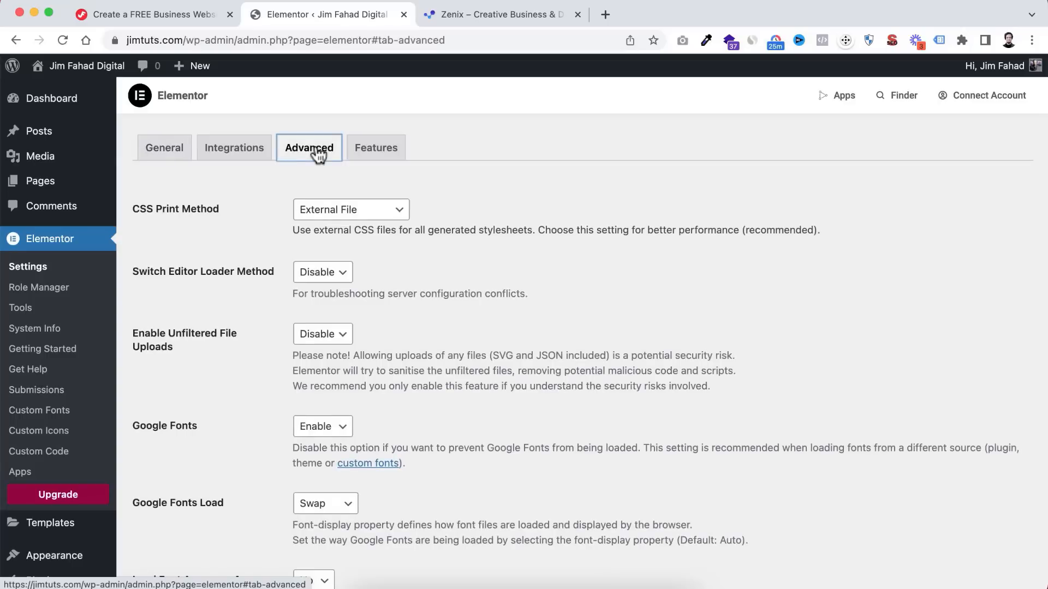
pyautogui.scroll(-1, 244, 316)
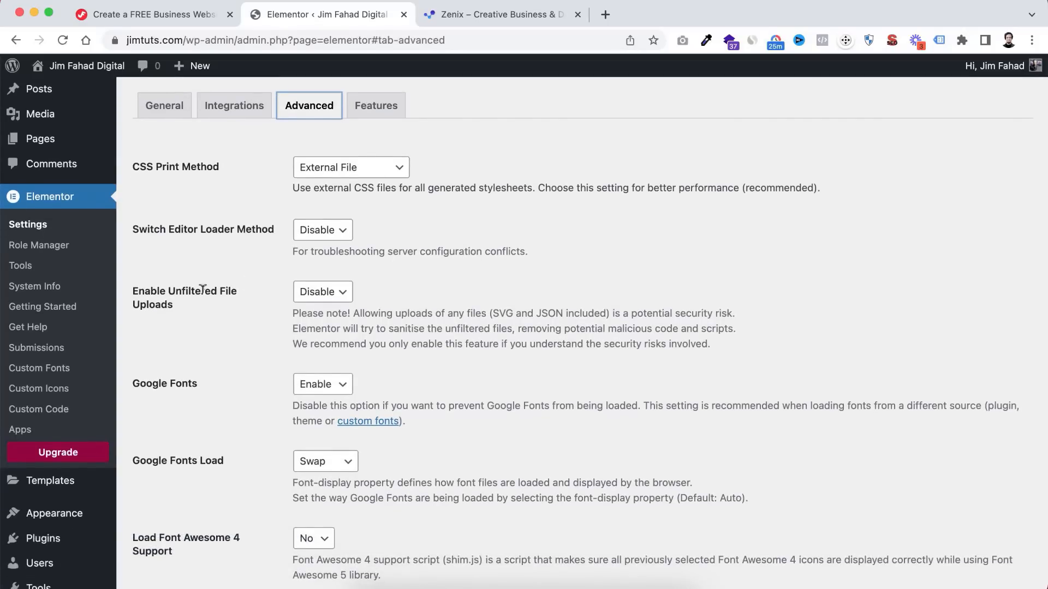
pyautogui.click(324, 293)
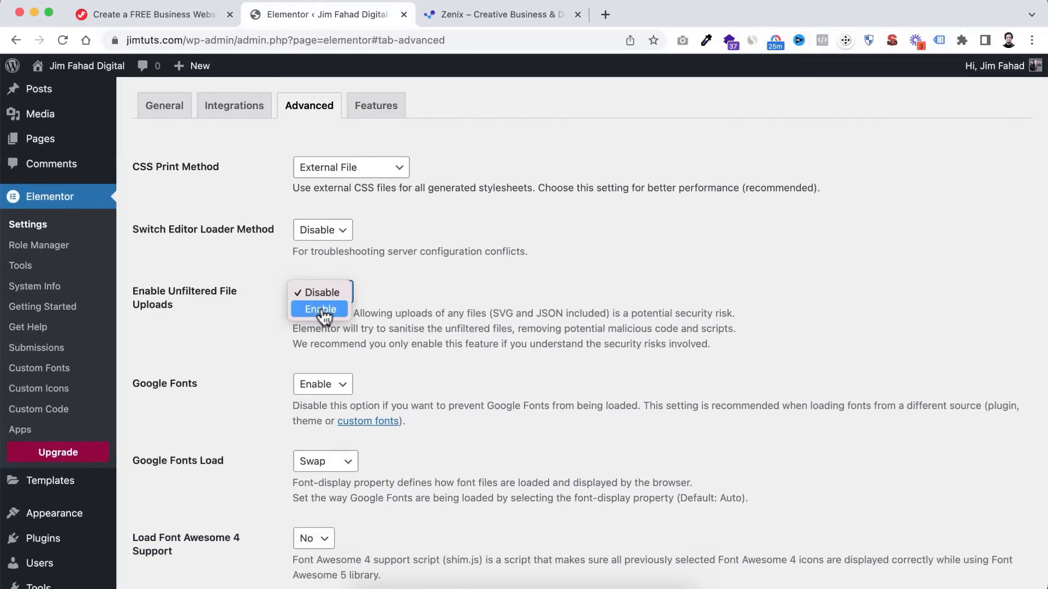
pyautogui.click(320, 309)
pyautogui.scroll(-5, 259, 407)
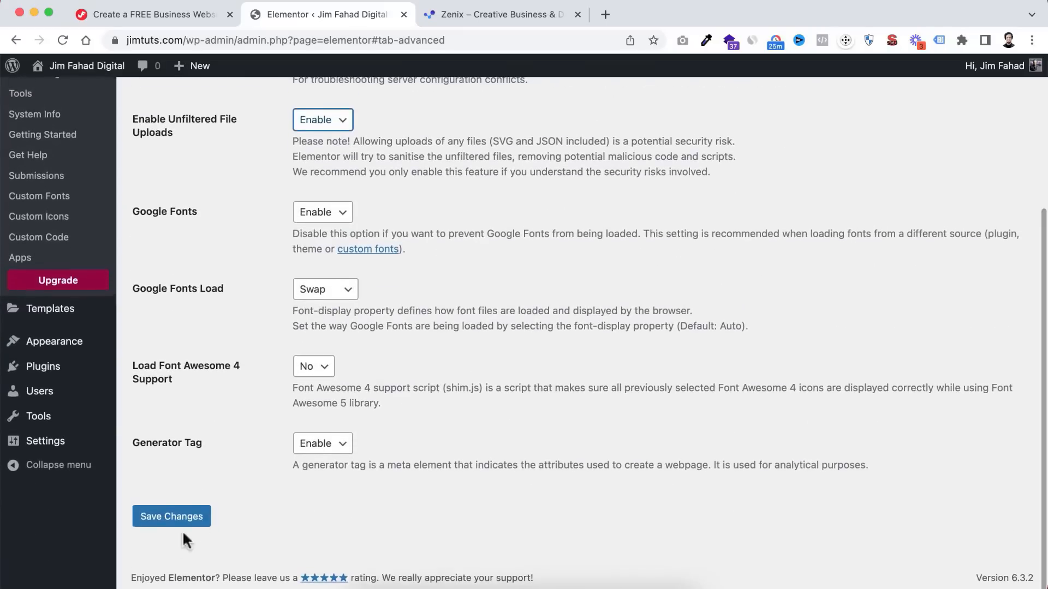
pyautogui.click(171, 517)
pyautogui.scroll(-3, 258, 434)
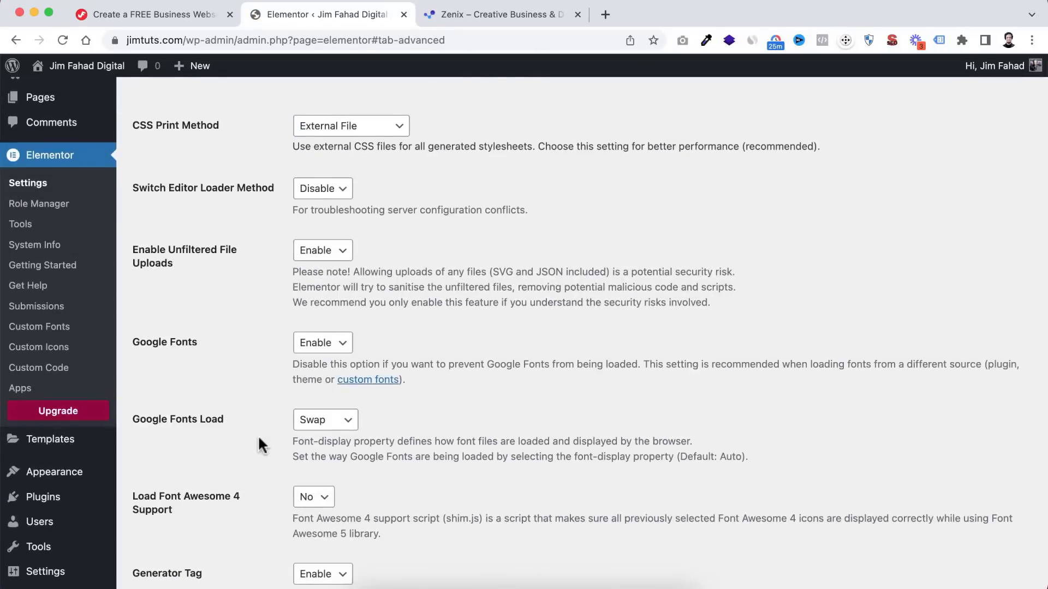
pyautogui.scroll(3, 425, 262)
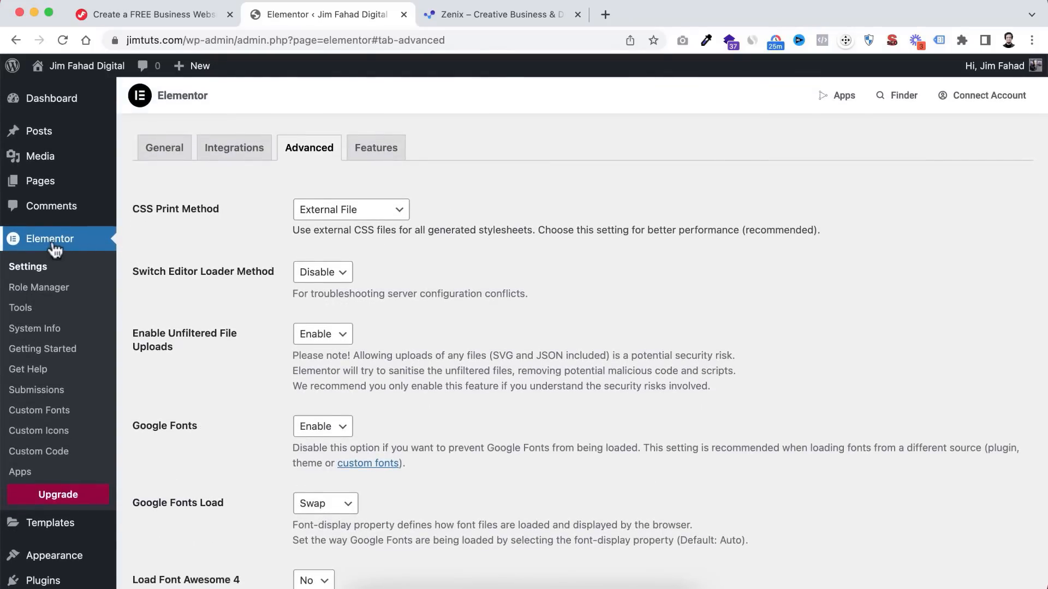
# - Open Elementor Tools on the Import / Export Kit tab
pyautogui.click(31, 314)
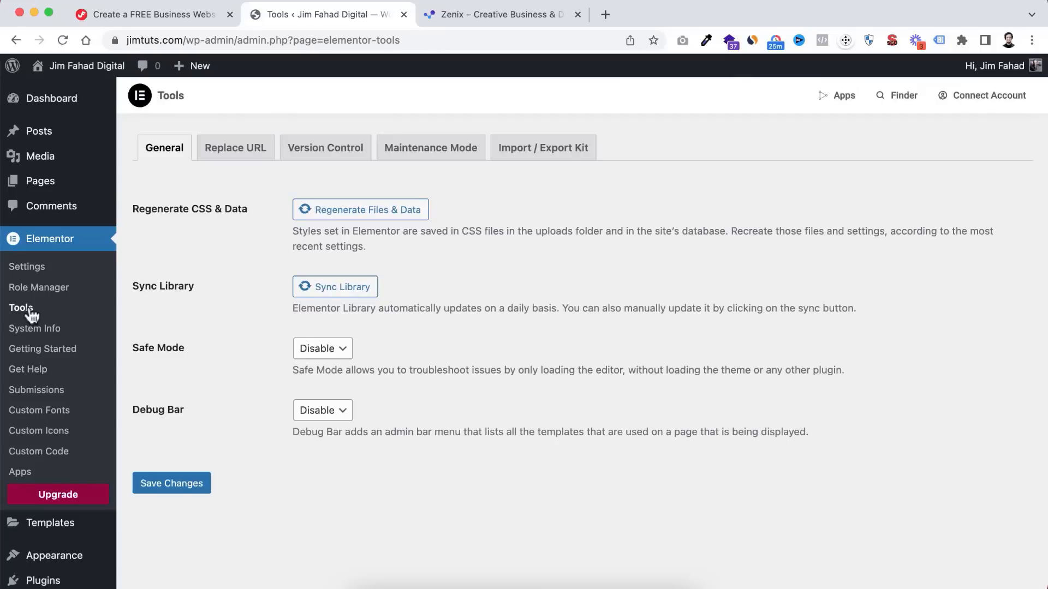
pyautogui.click(552, 148)
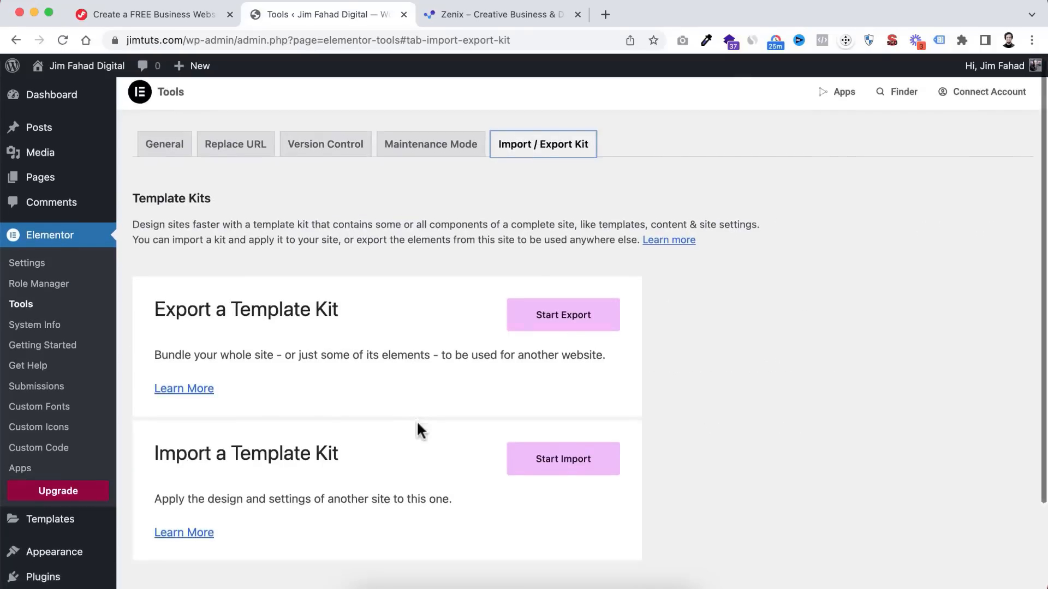
pyautogui.scroll(-3, 417, 420)
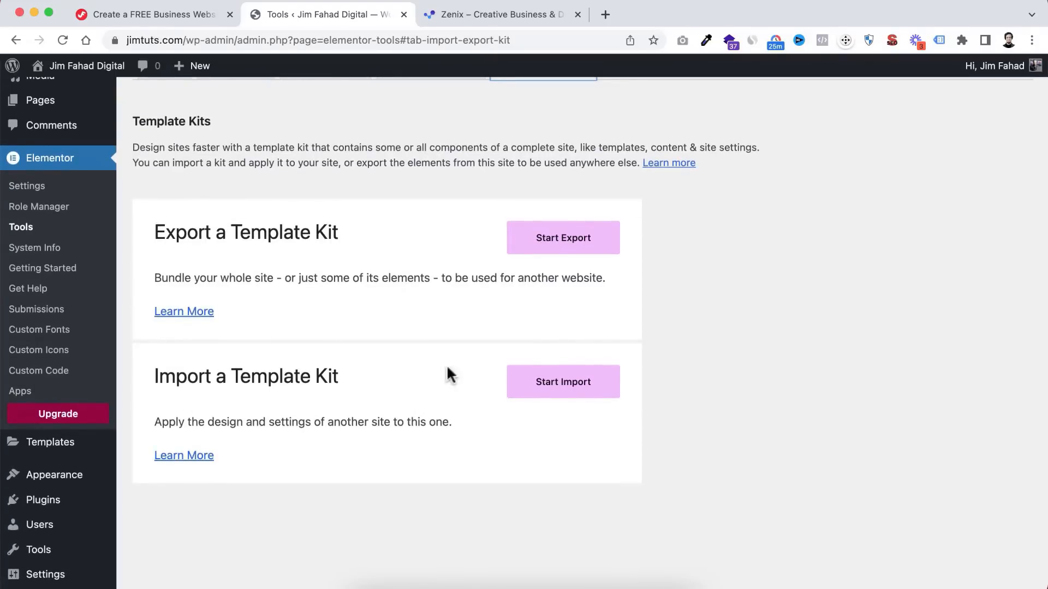
# - Start a template kit import and choose the Zenix kit .zip file
pyautogui.click(575, 385)
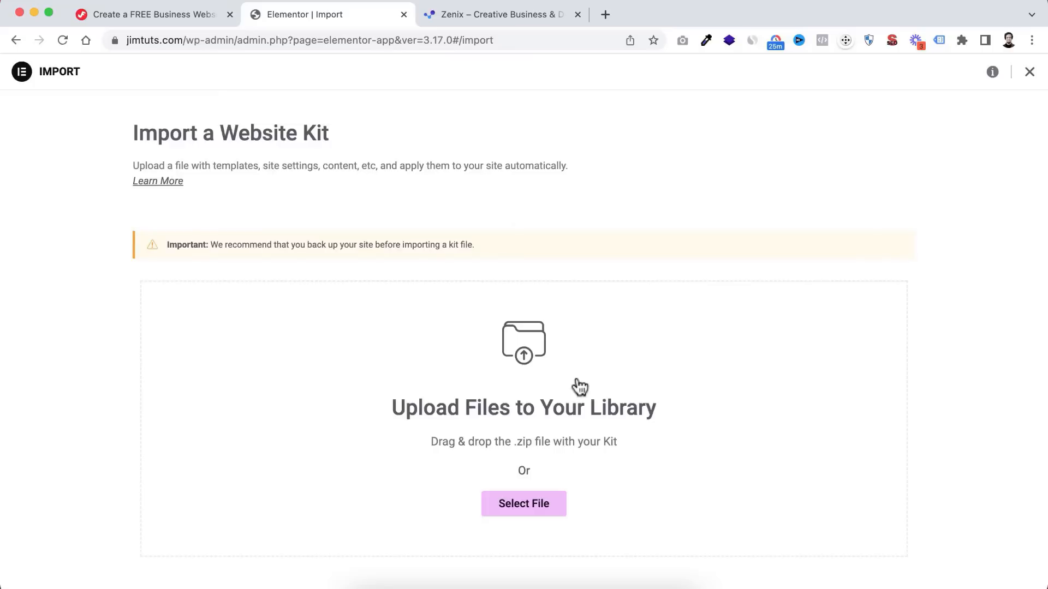
pyautogui.scroll(-1, 576, 386)
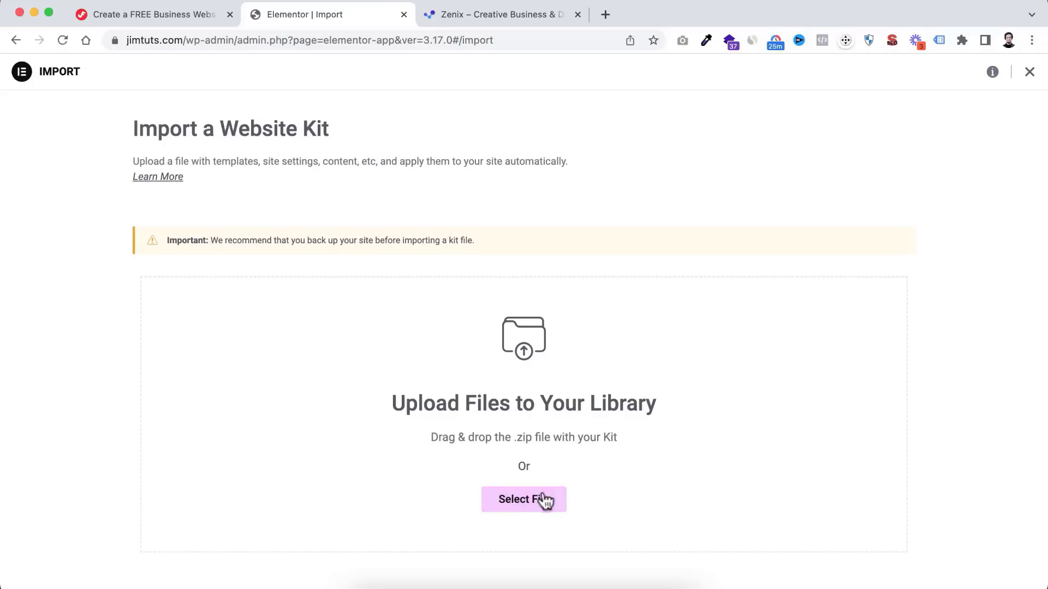
pyautogui.click(527, 501)
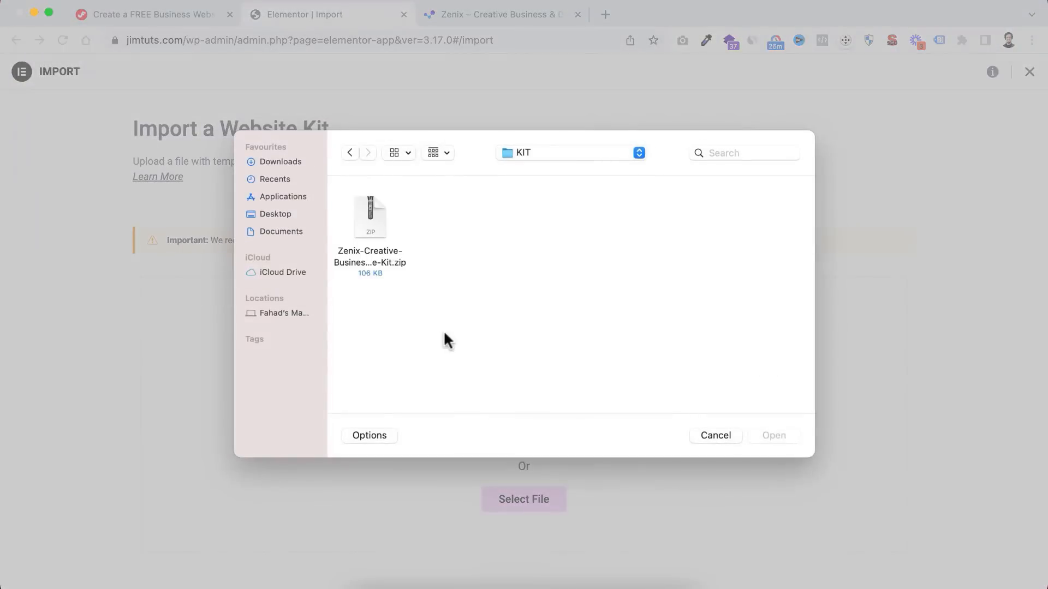
pyautogui.click(369, 219)
pyautogui.click(774, 435)
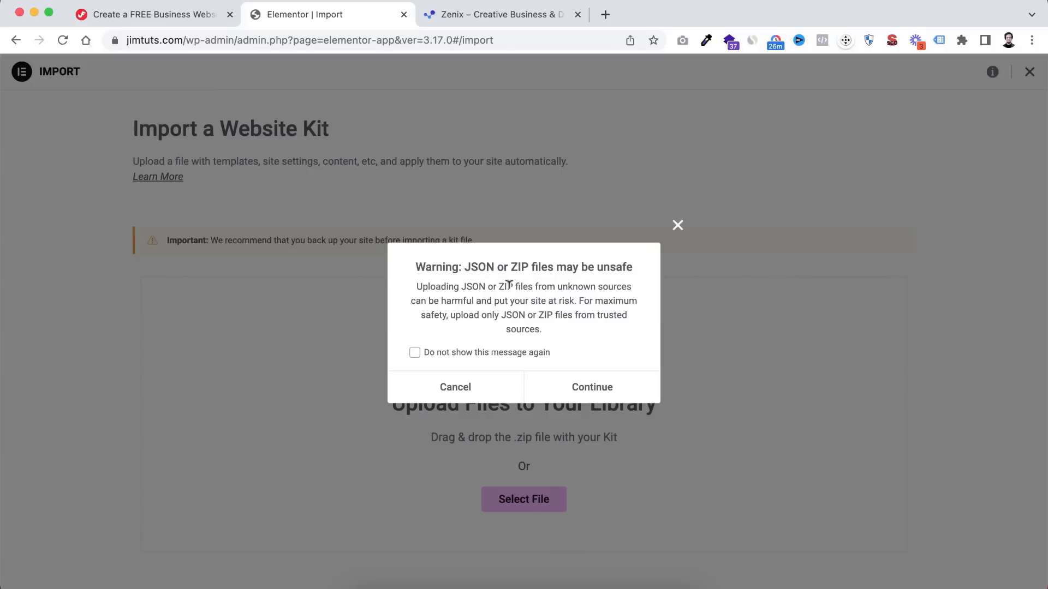
# - Continue past the unsafe-file warning, ticking Do not show again, and accept the kit's plugins
pyautogui.click(416, 352)
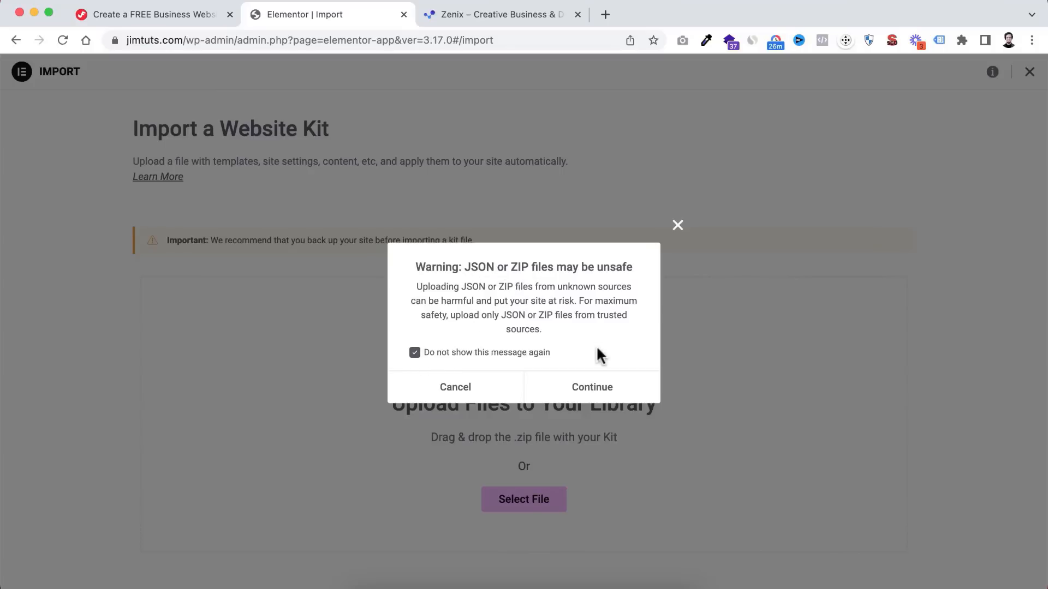
pyautogui.click(591, 387)
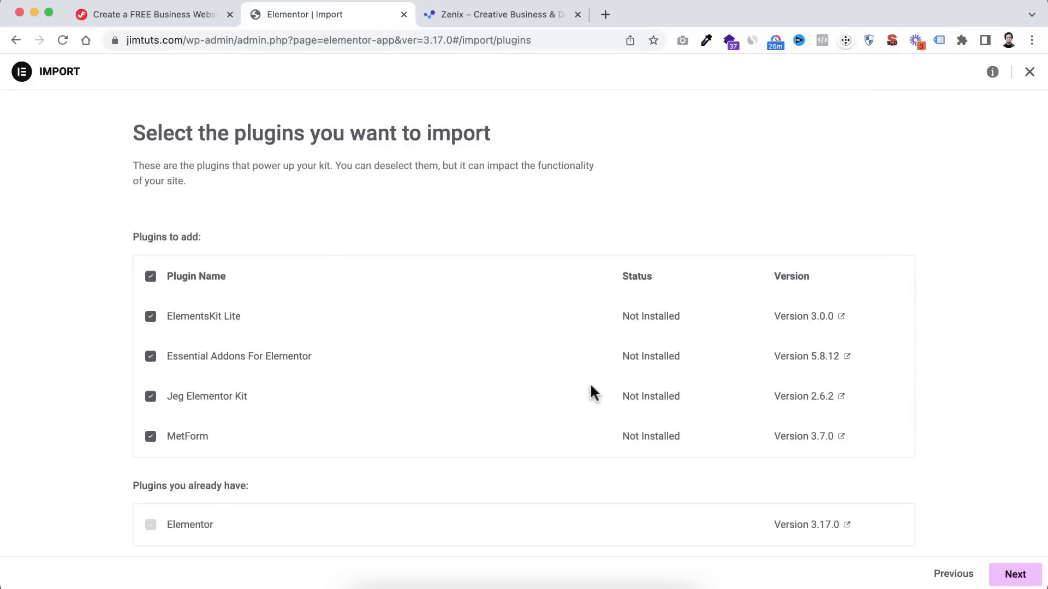
pyautogui.scroll(-1, 356, 349)
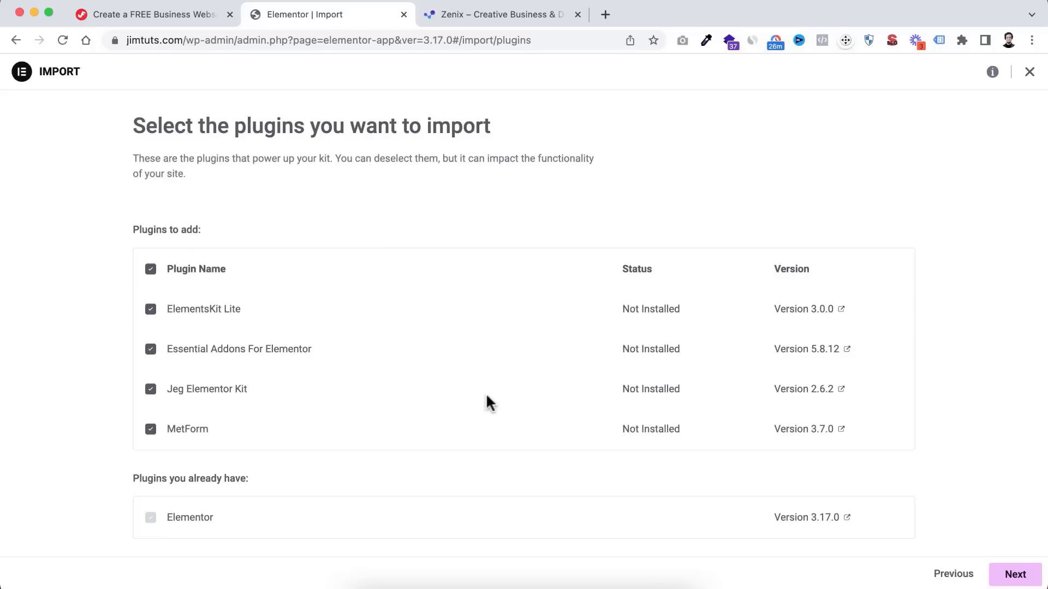
pyautogui.click(1015, 575)
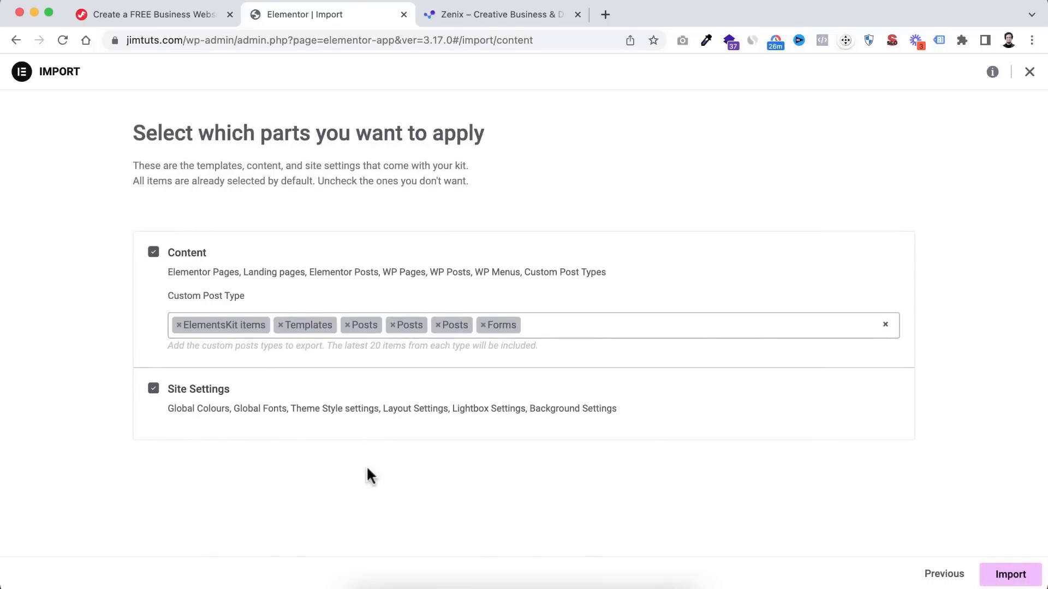
# - Import the Zenix content and site settings (4 posts, 9 pages, 10 menu items), then close the importer
pyautogui.click(1010, 575)
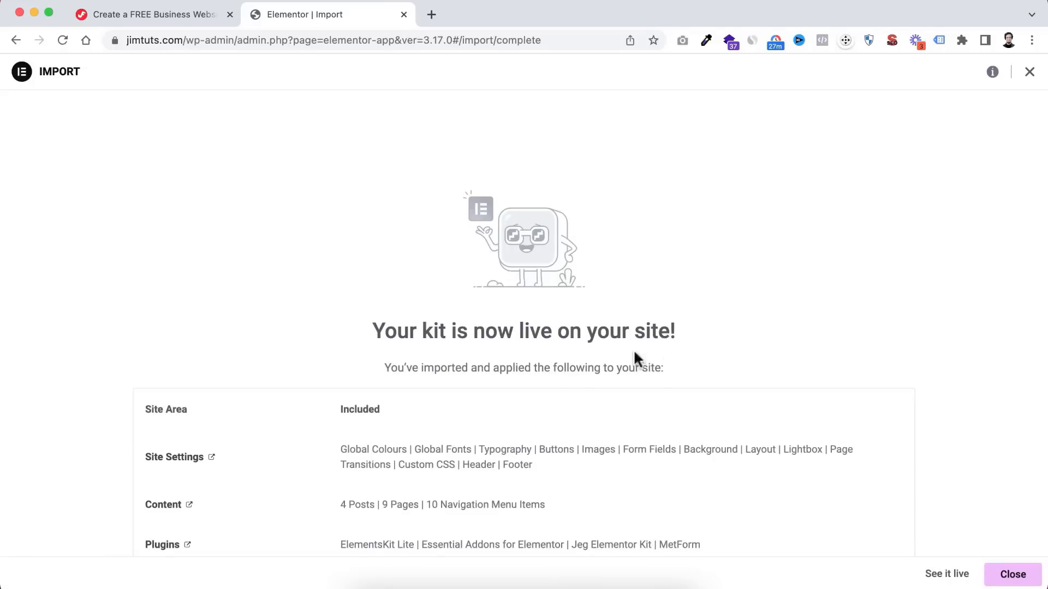
pyautogui.scroll(-2, 558, 389)
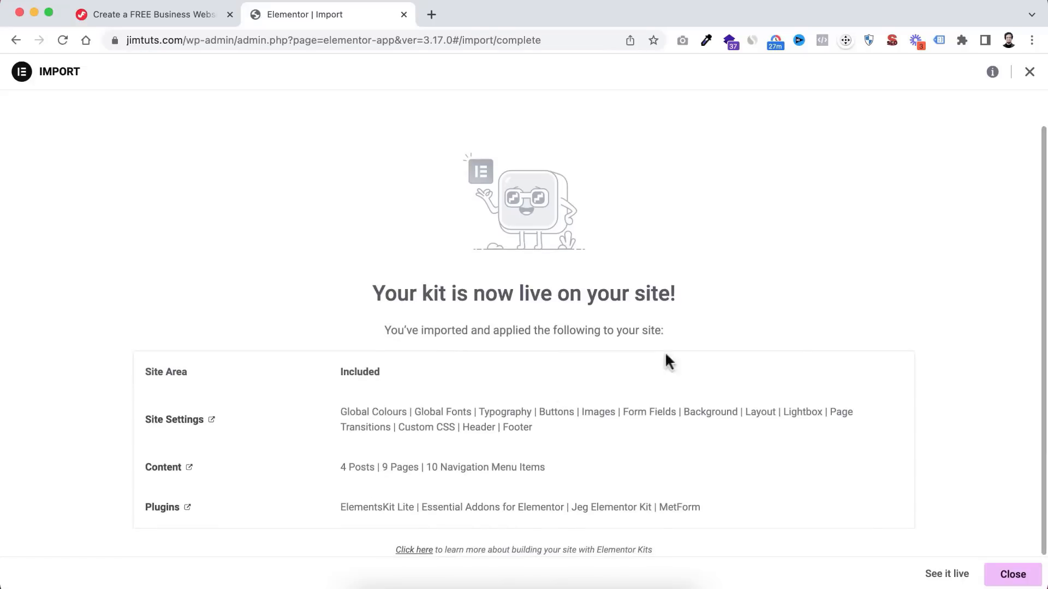
pyautogui.click(1021, 576)
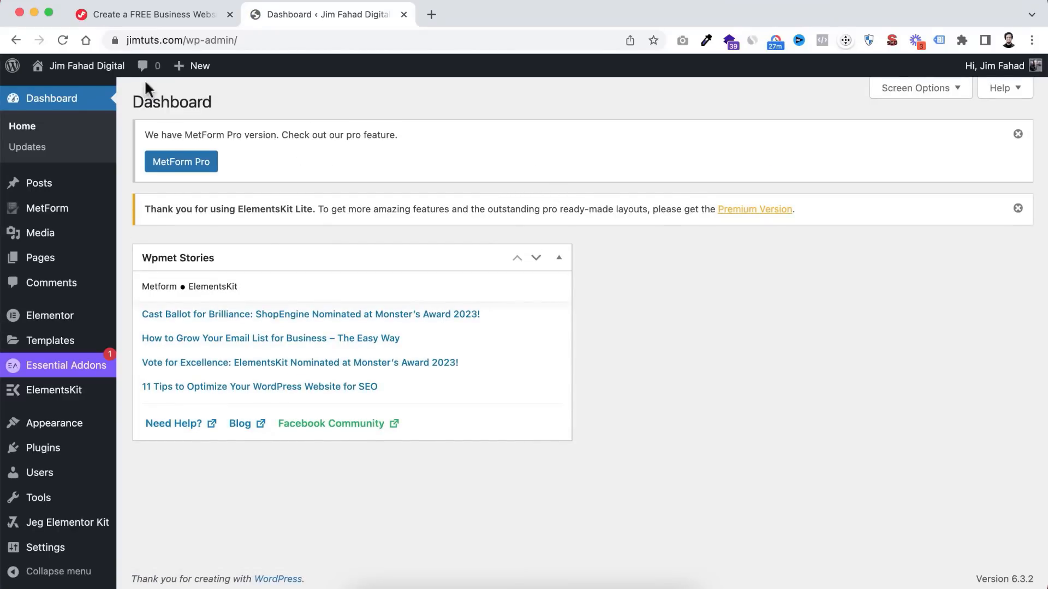
# - Open the live site in a new browser tab
pyautogui.moveTo(61, 69)
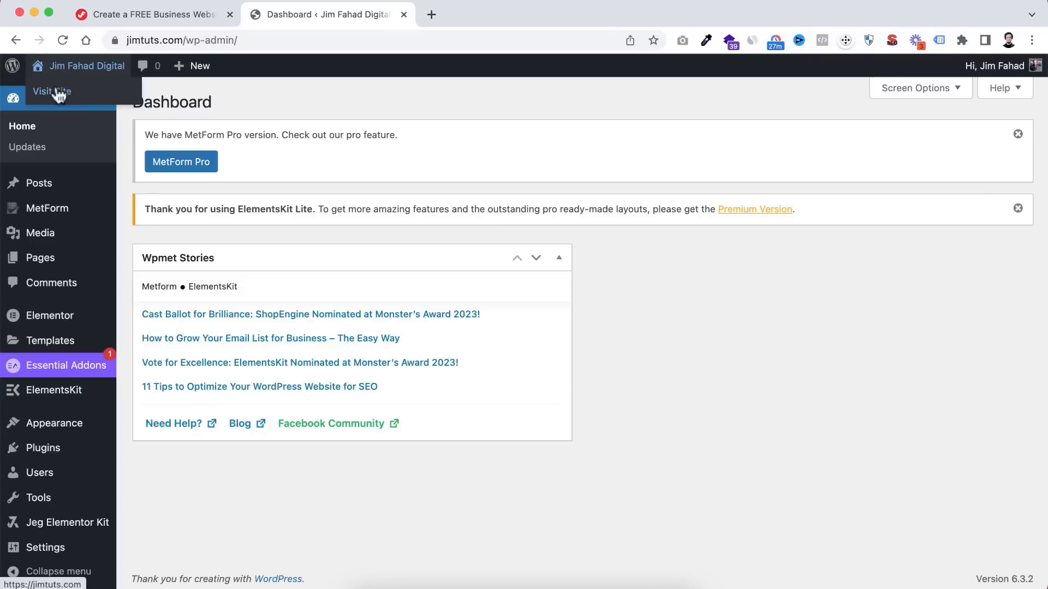
pyautogui.rightClick(66, 94)
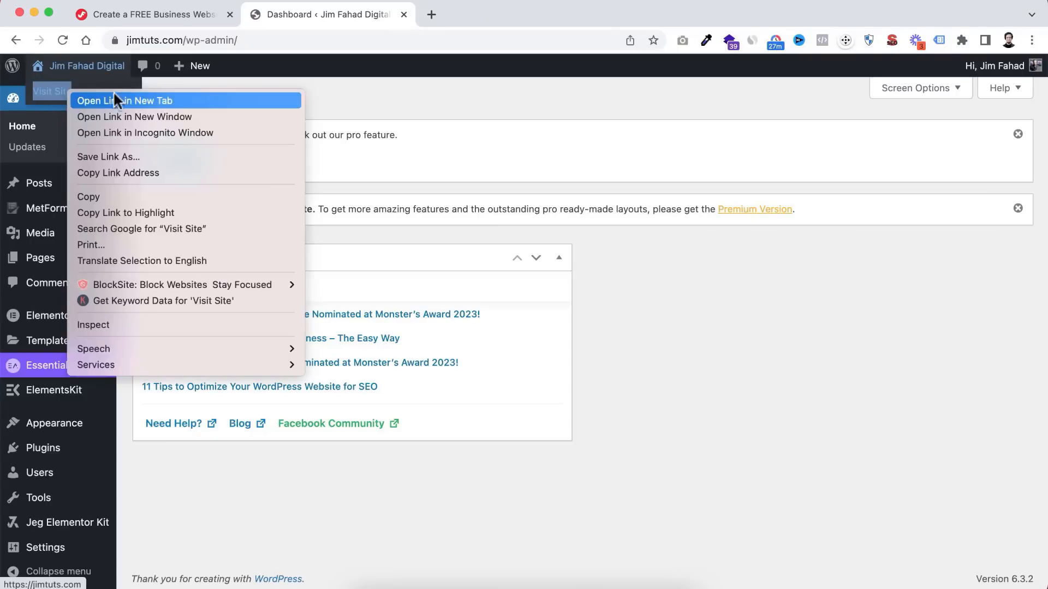
pyautogui.click(113, 99)
pyautogui.click(470, 14)
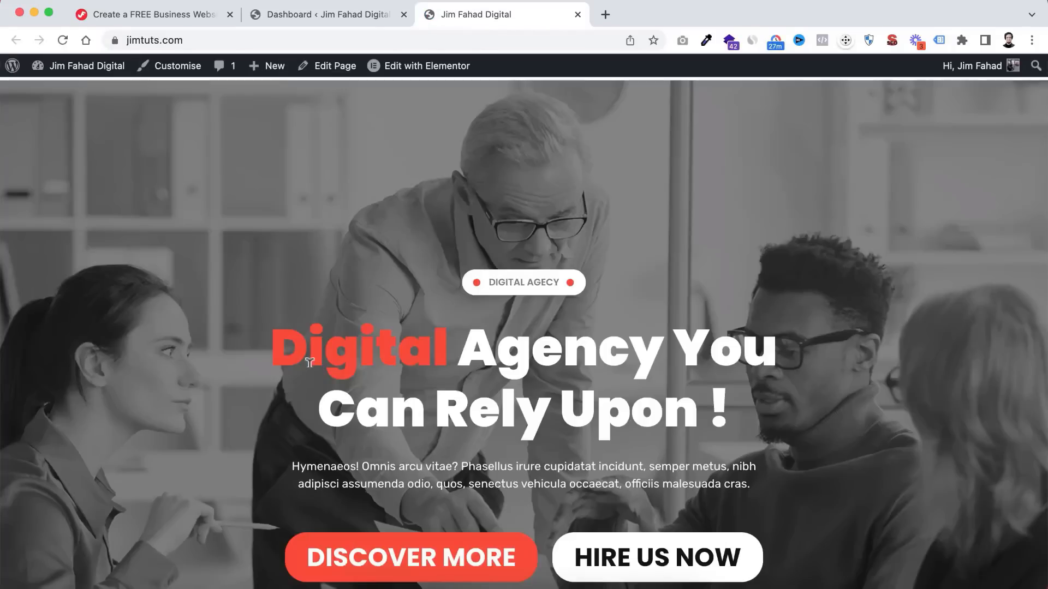
# - Review the oversized imported front page, then return to the Dashboard tab
pyautogui.scroll(-6, 509, 407)
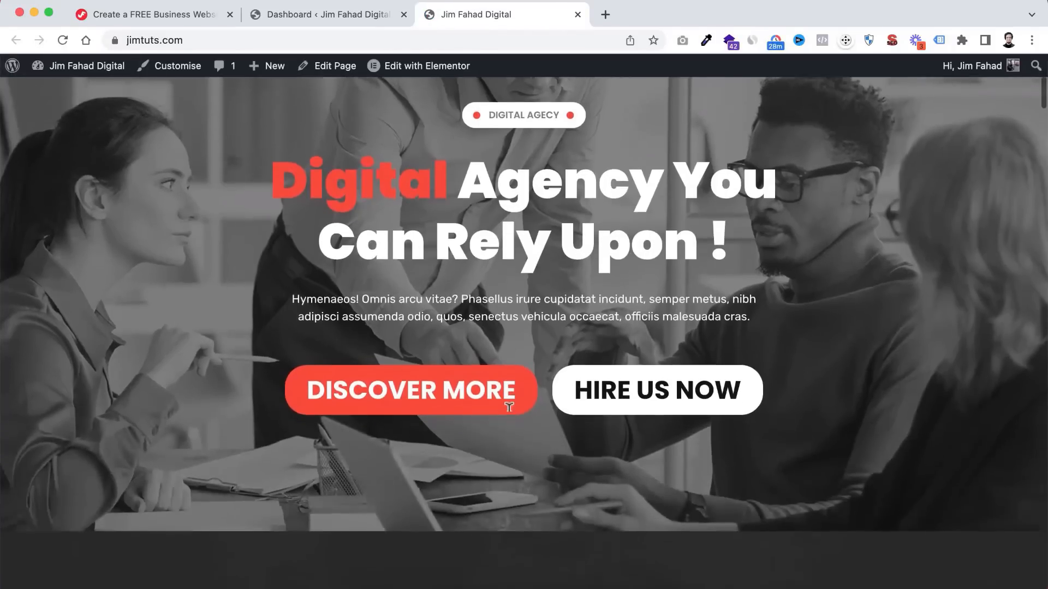
pyautogui.scroll(-5, 508, 413)
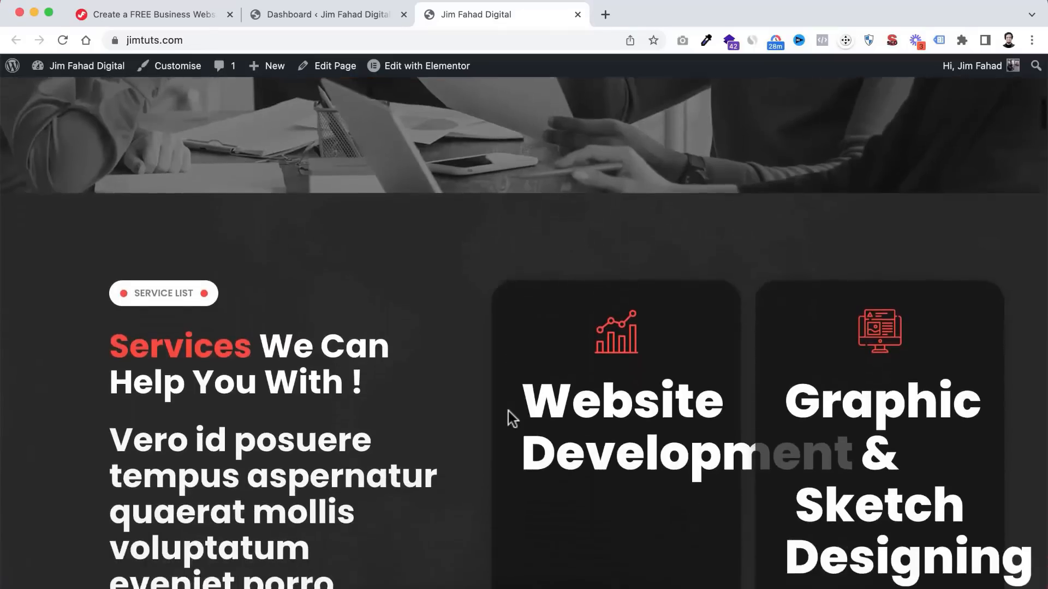
pyautogui.scroll(-8, 508, 411)
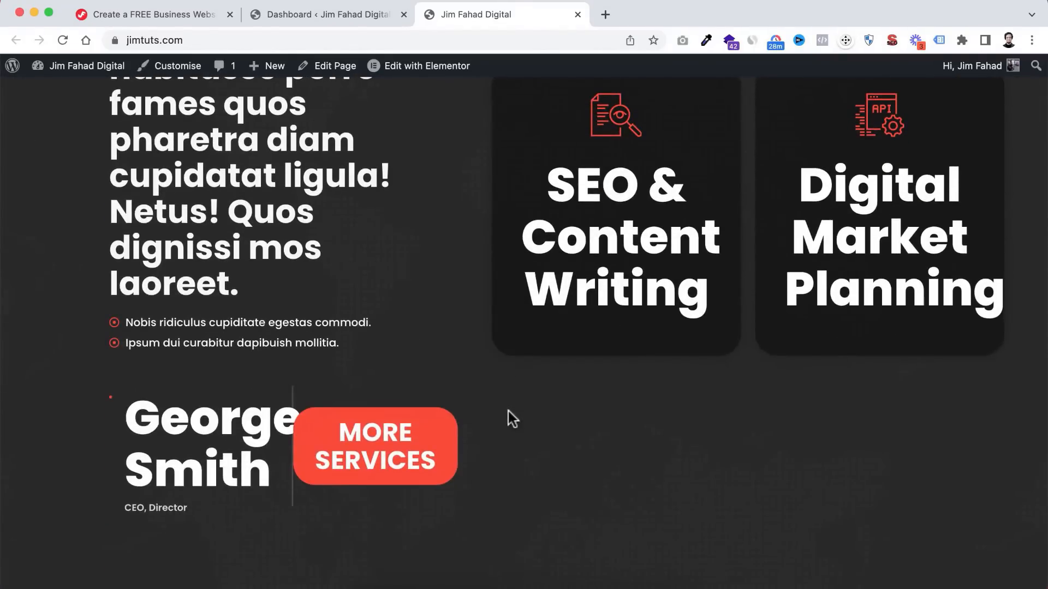
pyautogui.scroll(-8, 509, 411)
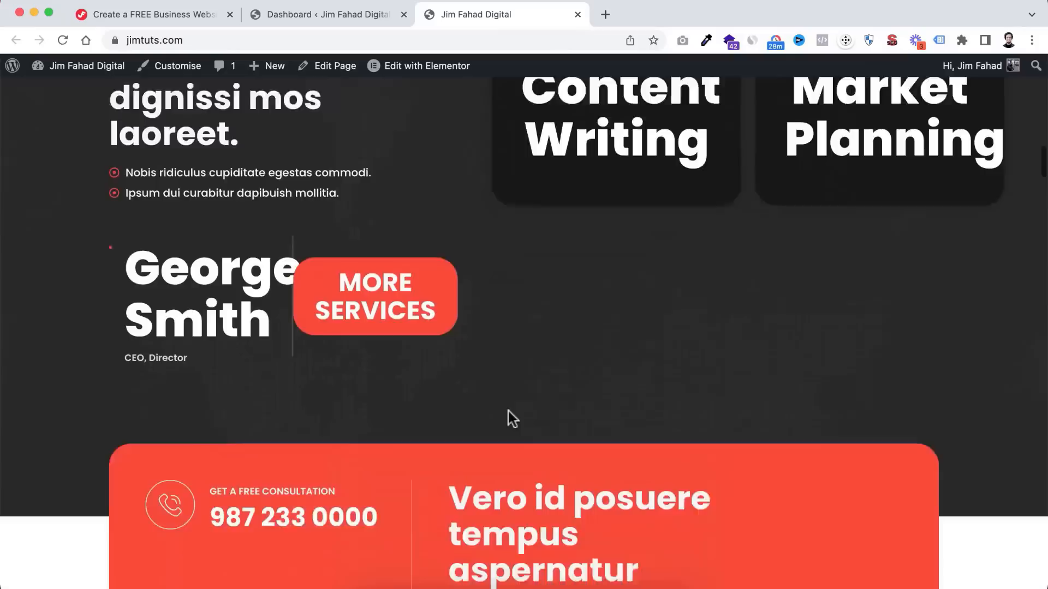
pyautogui.scroll(-10, 508, 409)
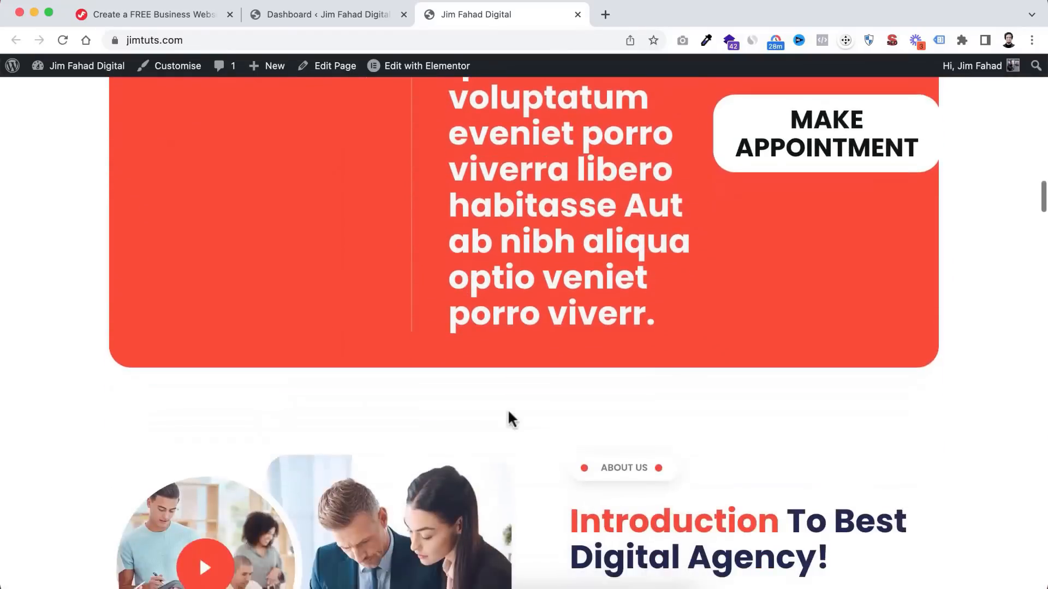
pyautogui.scroll(-4, 509, 411)
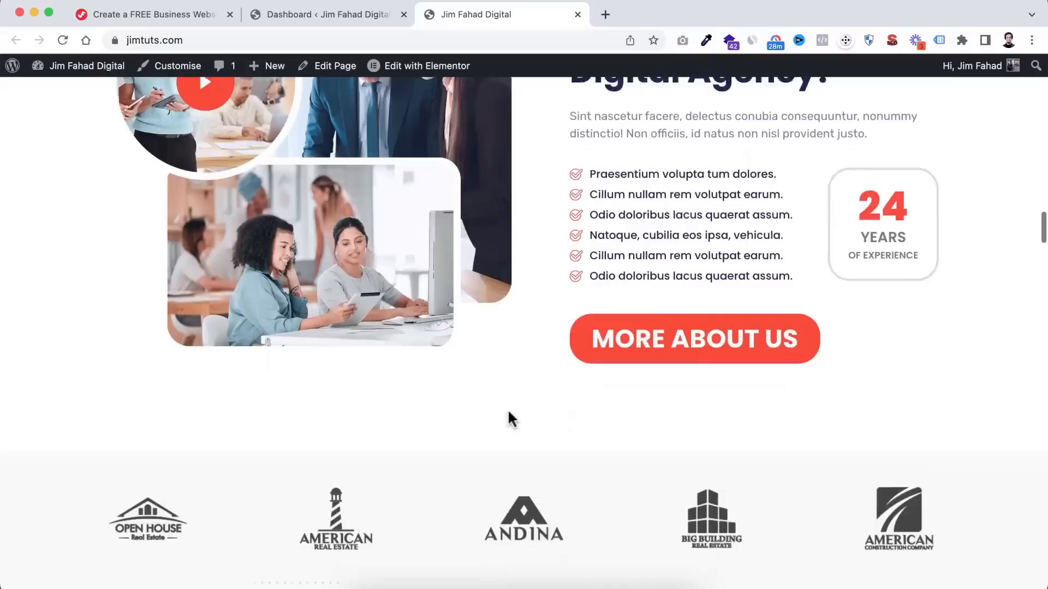
pyautogui.scroll(15, 508, 410)
pyautogui.scroll(14, 510, 290)
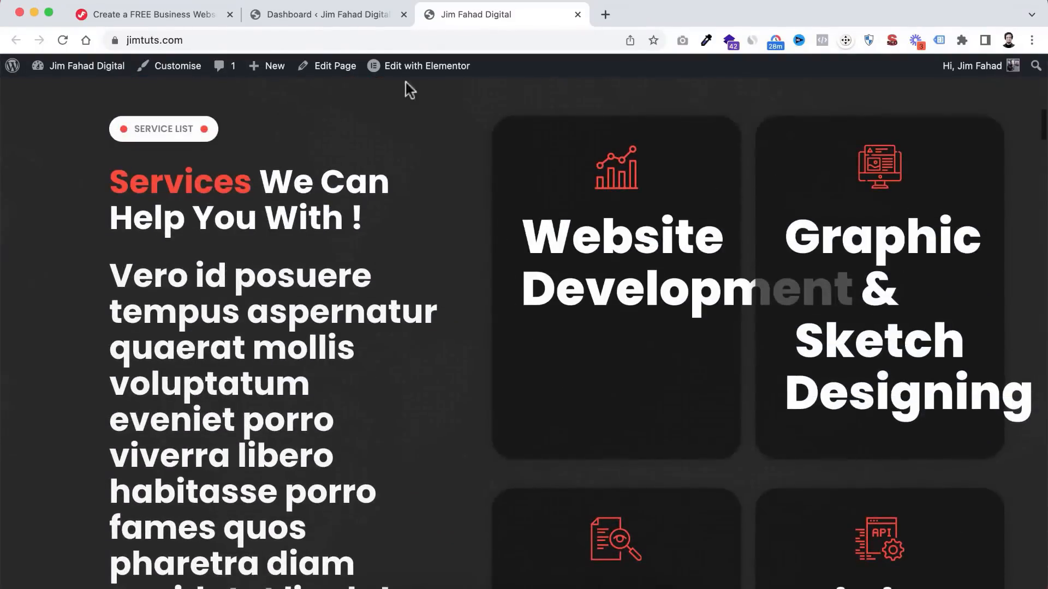
pyautogui.click(309, 12)
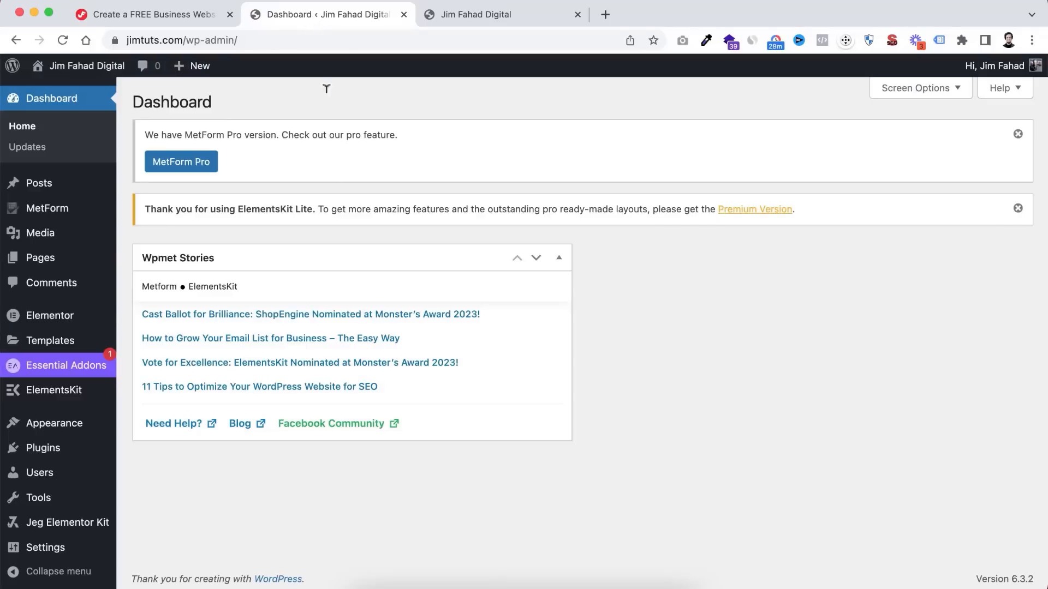
# - Enable Elementor's Disable Default Colours and Disable Default Fonts, save, and return to the site tab
pyautogui.moveTo(32, 322)
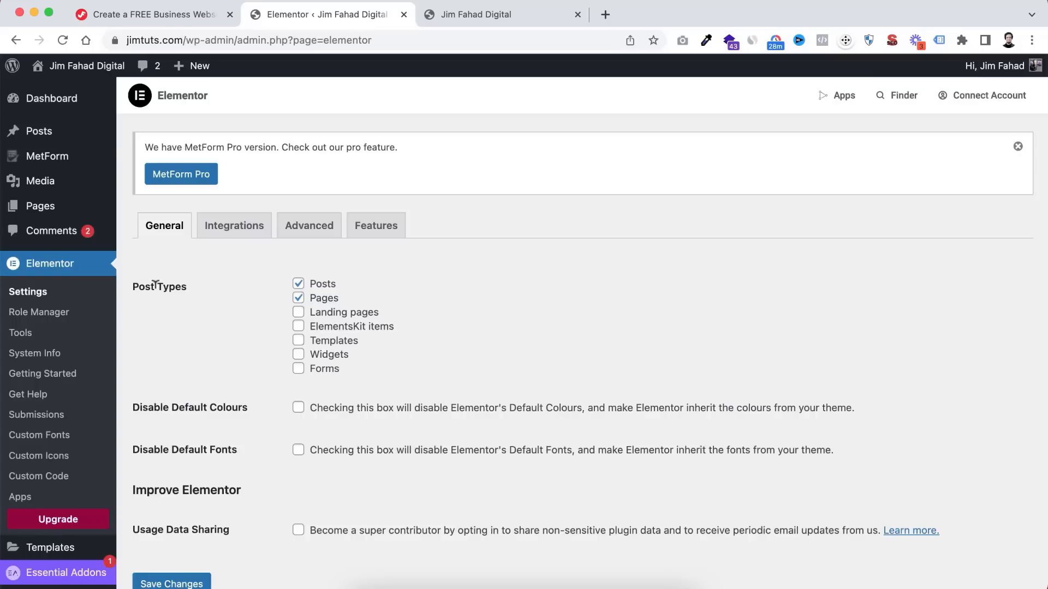
pyautogui.scroll(-2, 247, 370)
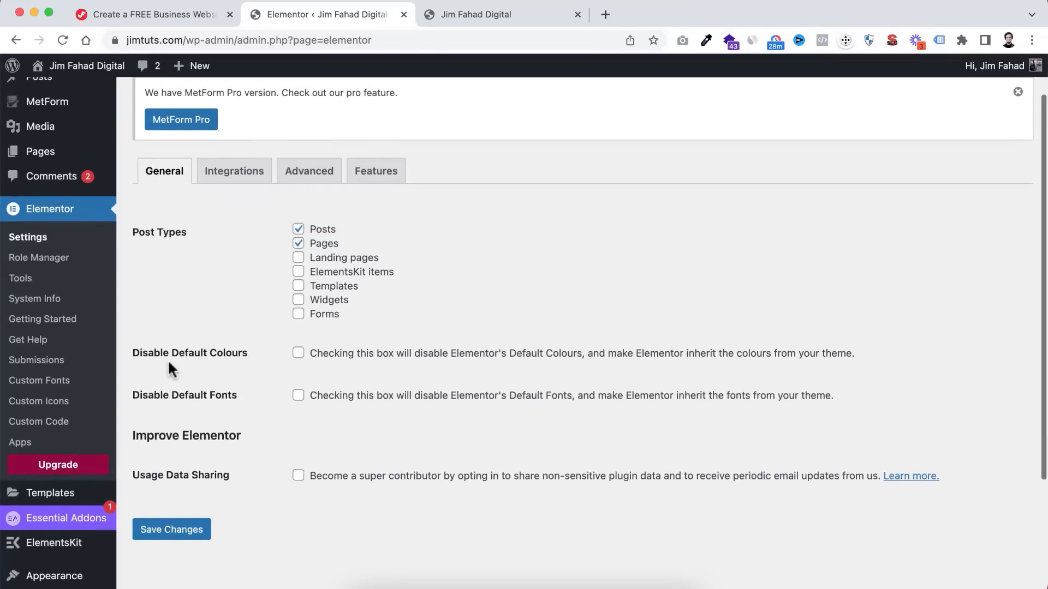
pyautogui.click(298, 353)
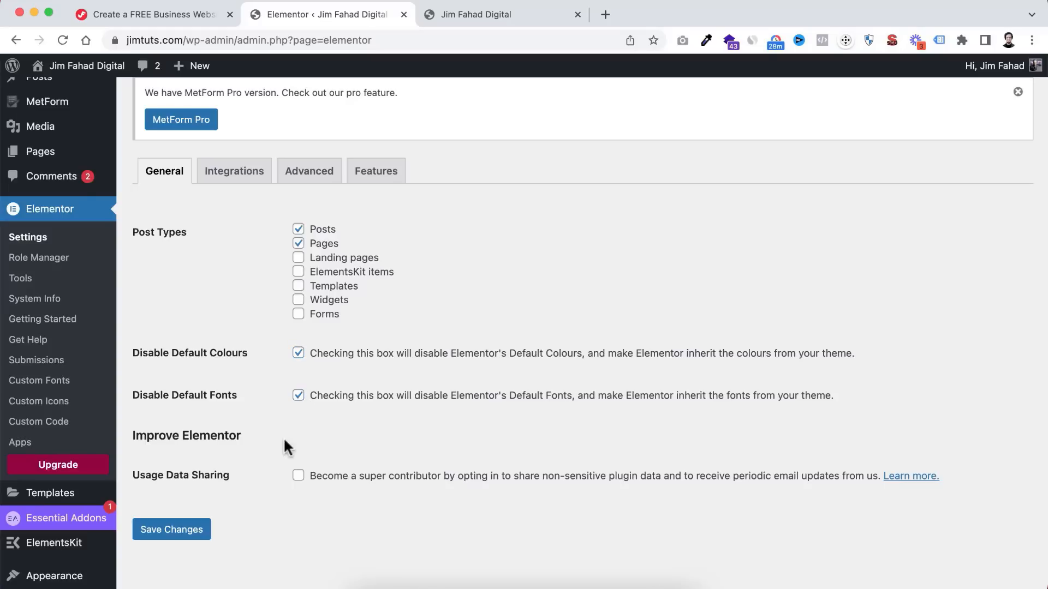
pyautogui.scroll(-1, 262, 481)
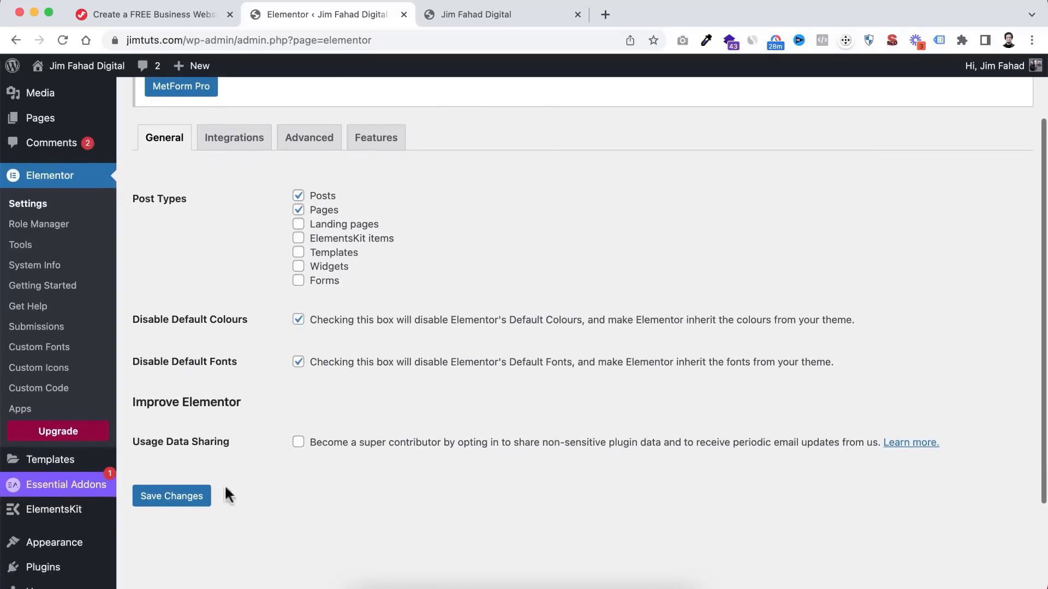
pyautogui.click(173, 501)
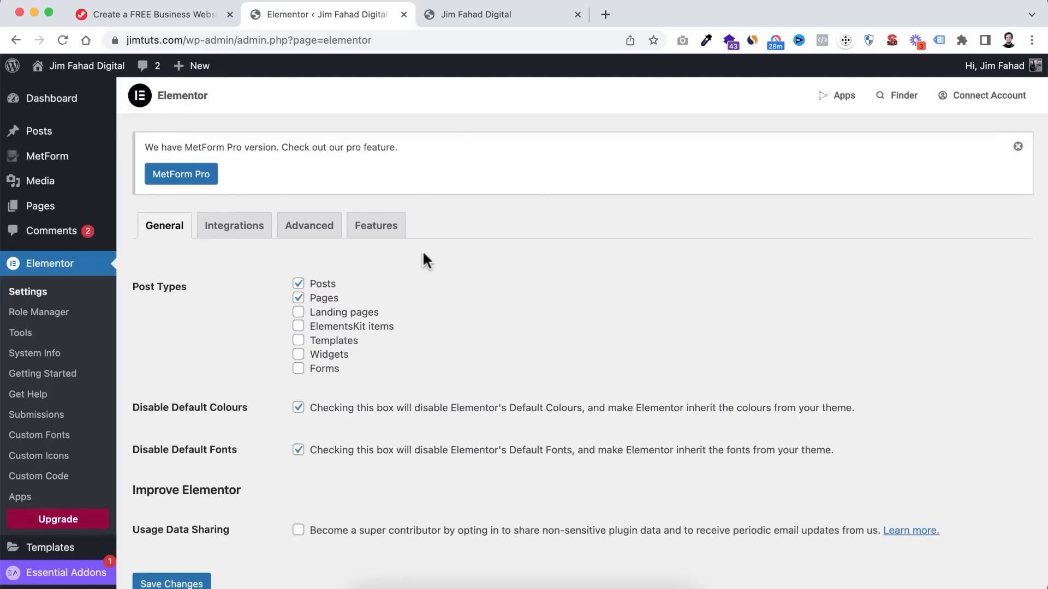
pyautogui.click(476, 15)
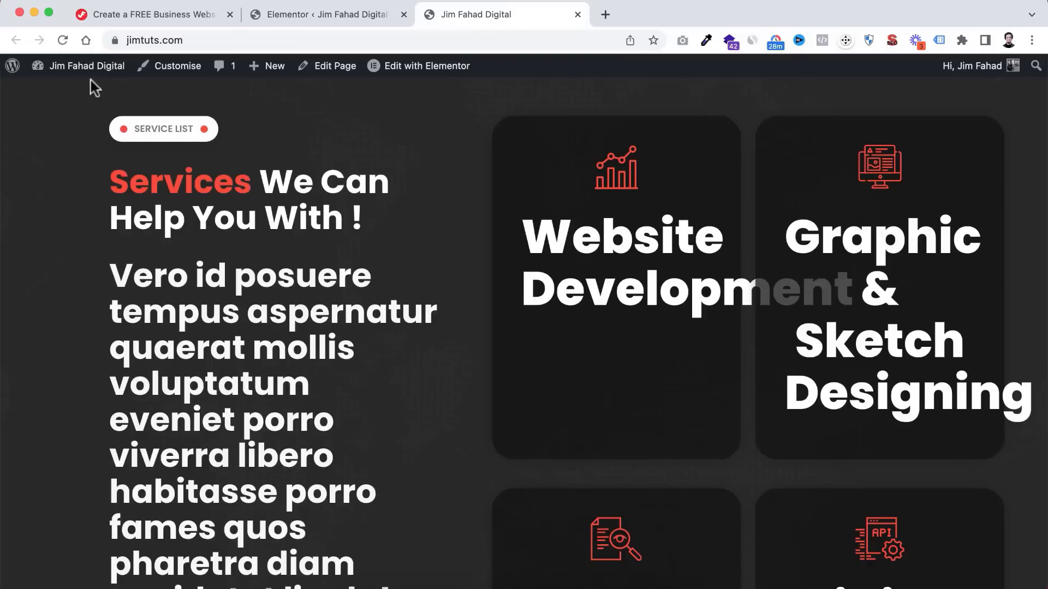
# - Reload the homepage to confirm the compact services styling, then return to Elementor settings
pyautogui.click(63, 39)
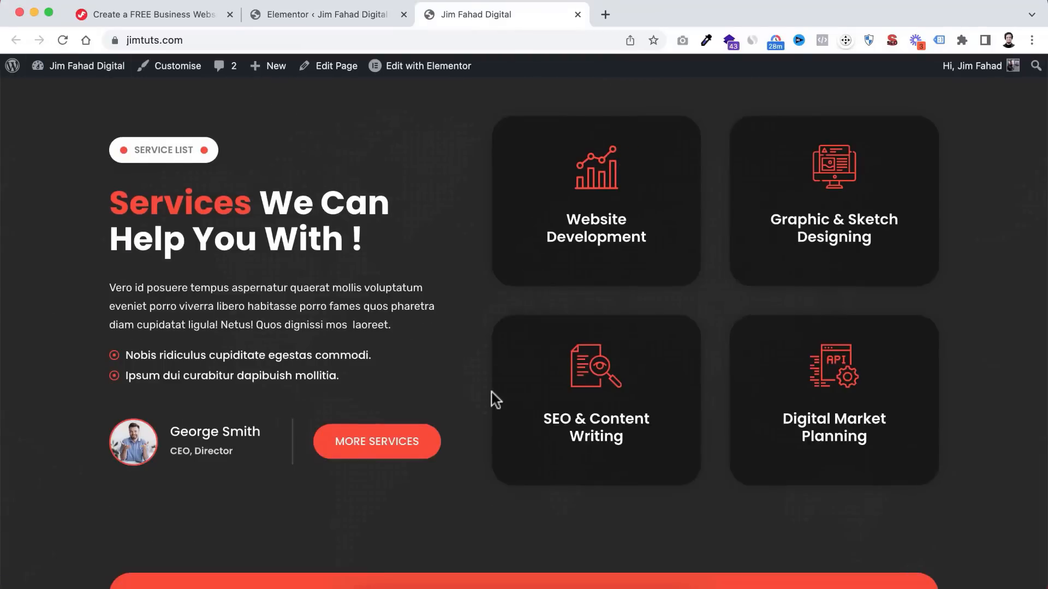
pyautogui.scroll(-15, 491, 391)
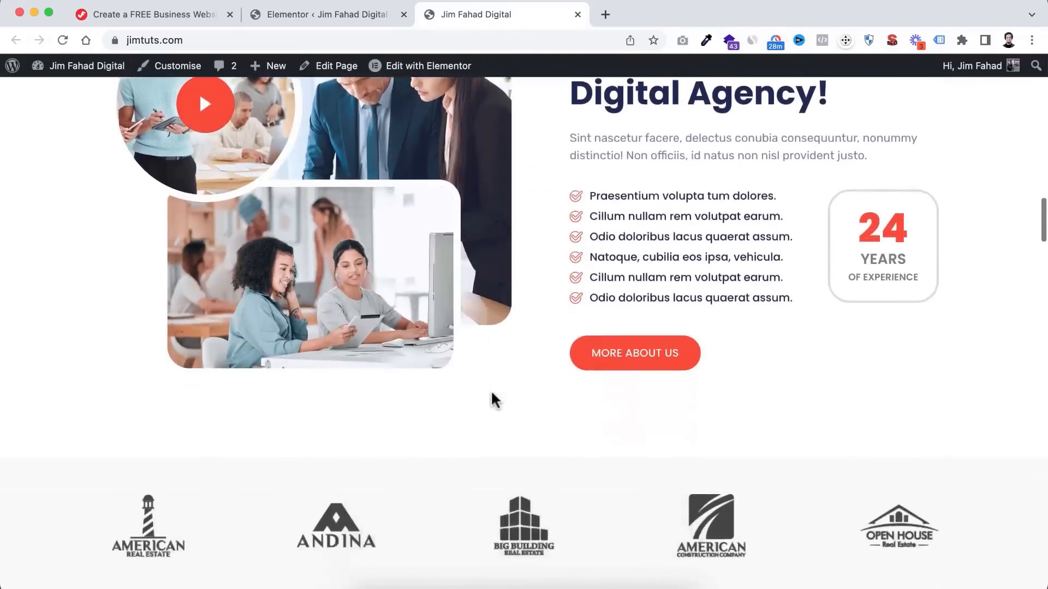
pyautogui.scroll(-10, 493, 400)
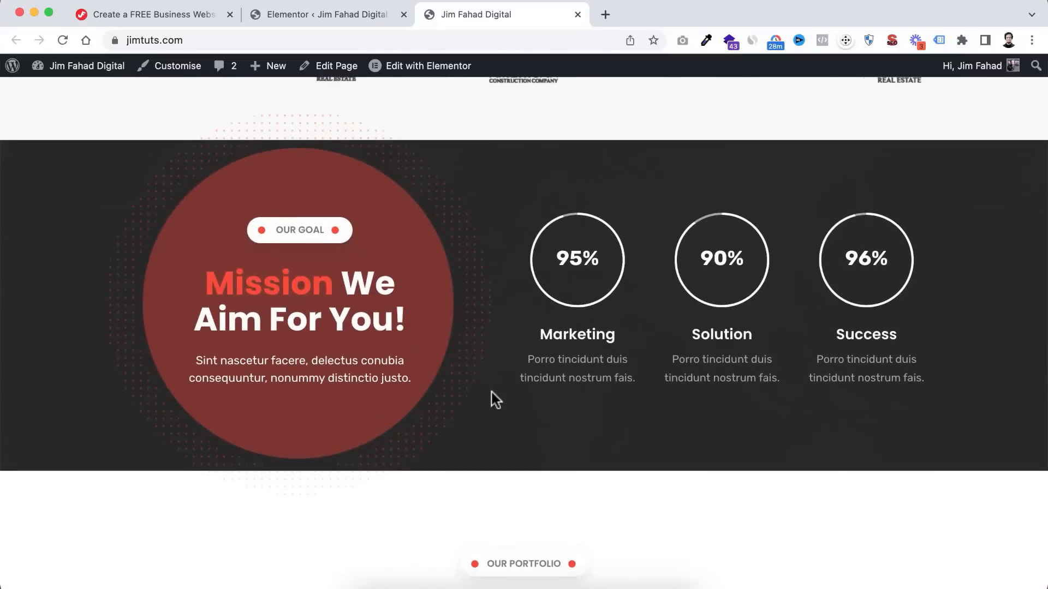
pyautogui.scroll(-15, 494, 400)
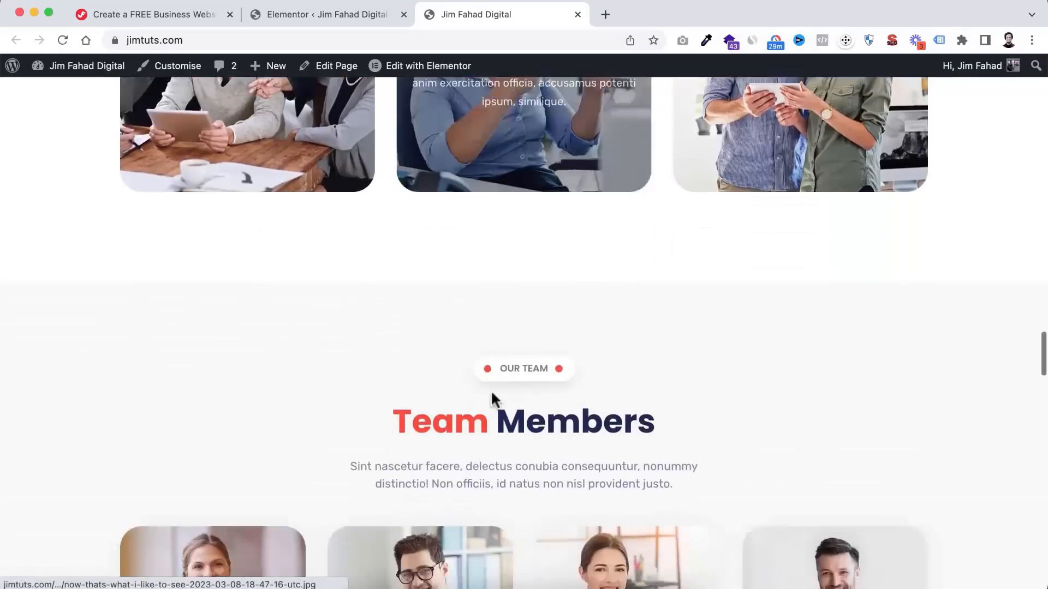
pyautogui.scroll(20, 491, 395)
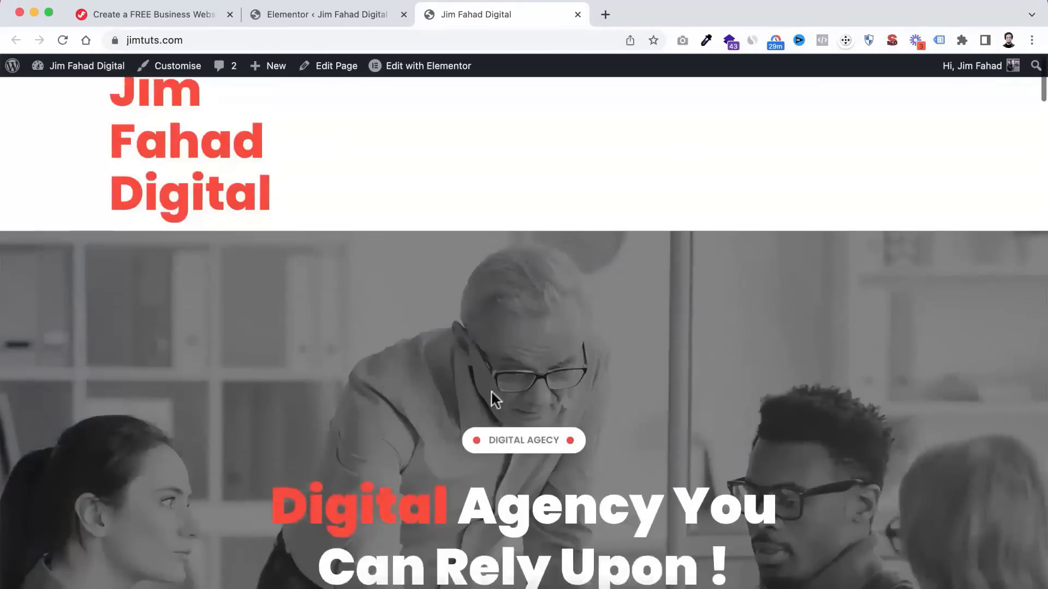
pyautogui.scroll(2, 490, 390)
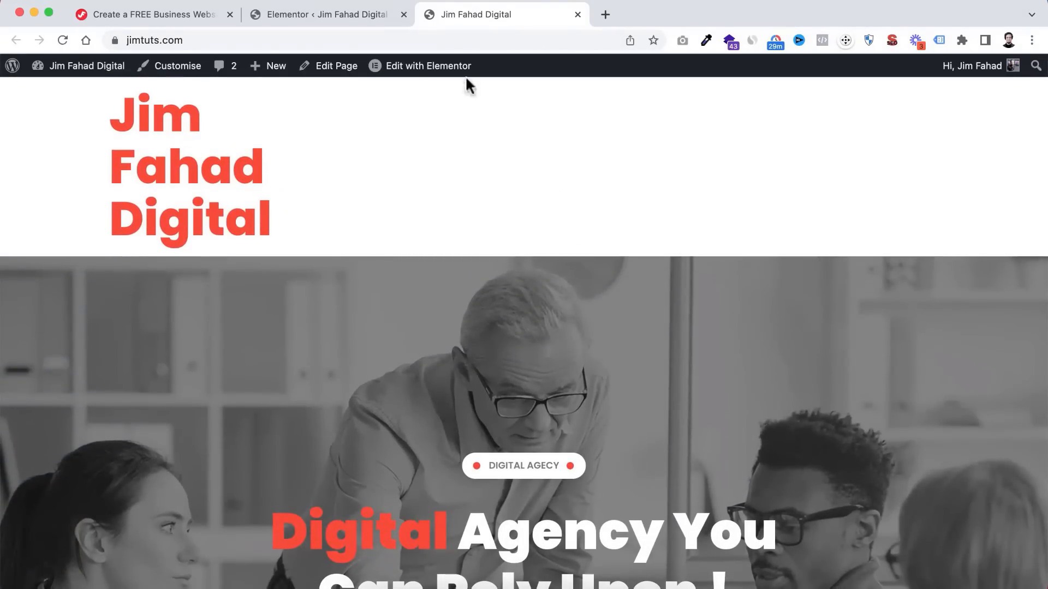
pyautogui.scroll(-20, 508, 180)
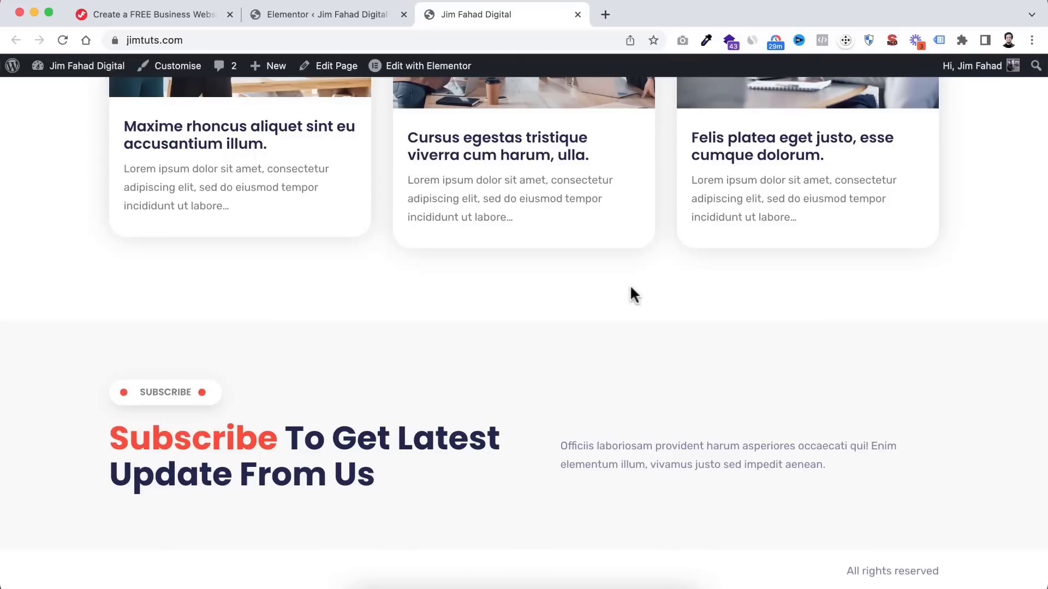
pyautogui.scroll(20, 636, 281)
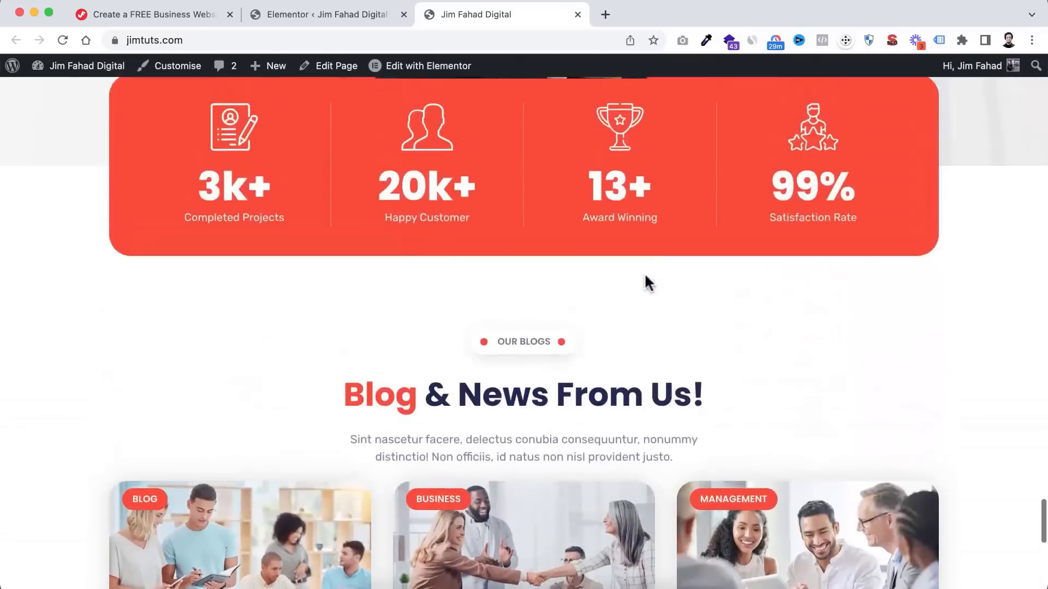
pyautogui.scroll(20, 645, 281)
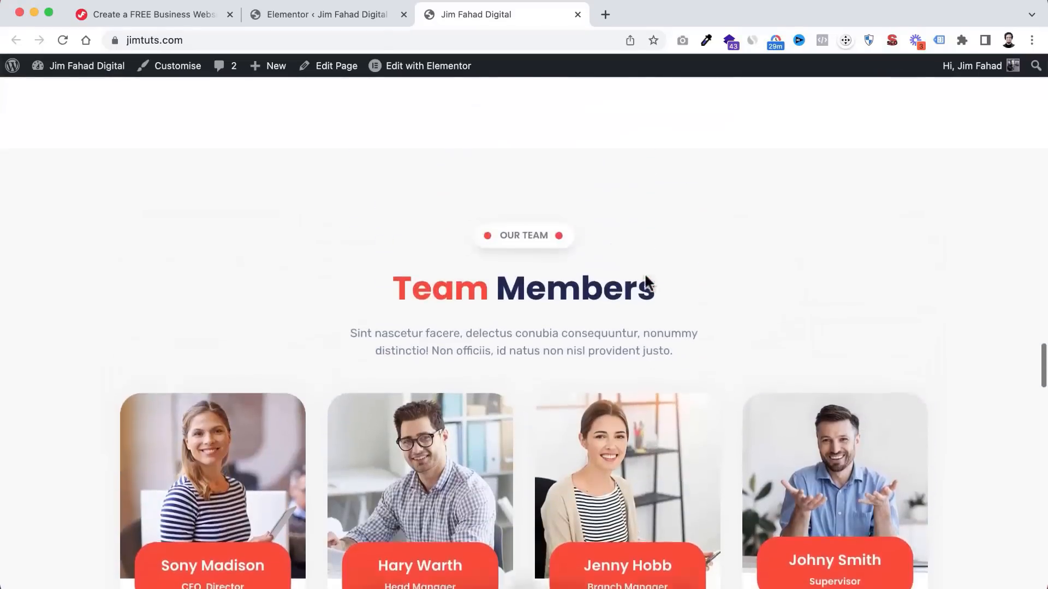
pyautogui.scroll(20, 644, 276)
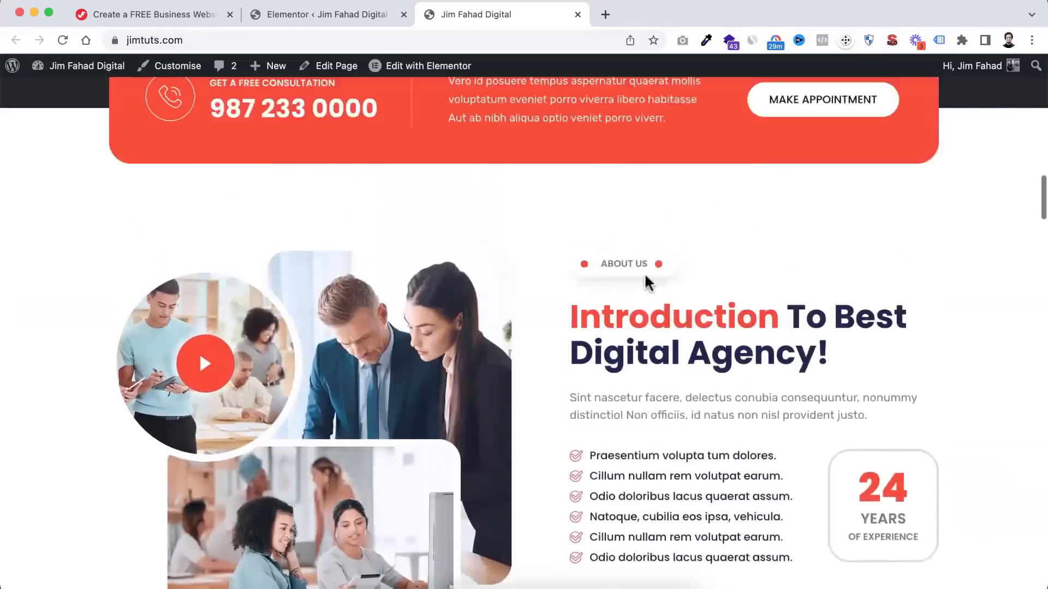
pyautogui.scroll(7, 538, 218)
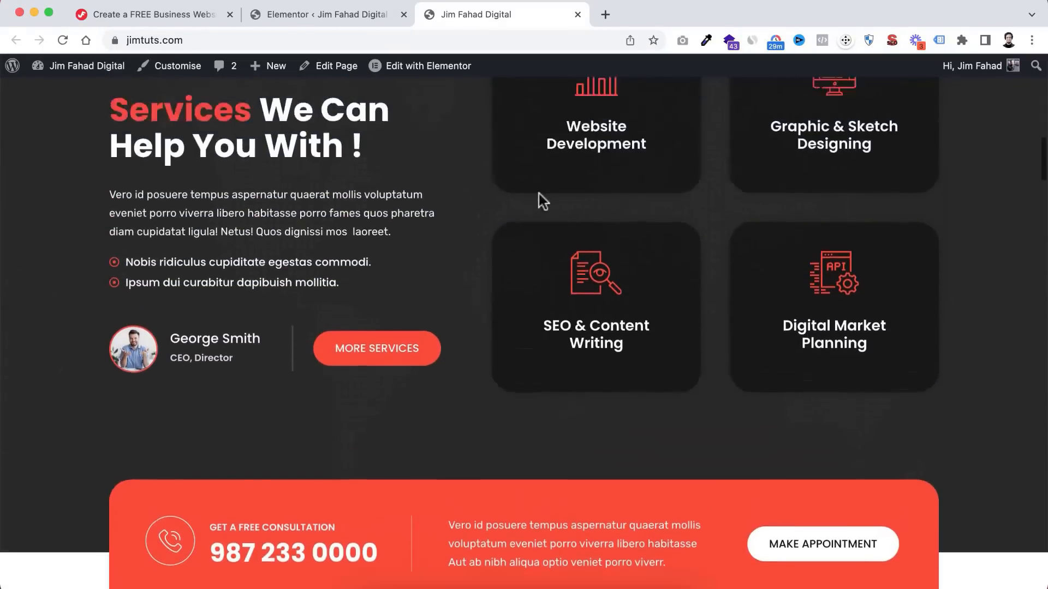
pyautogui.scroll(10, 539, 195)
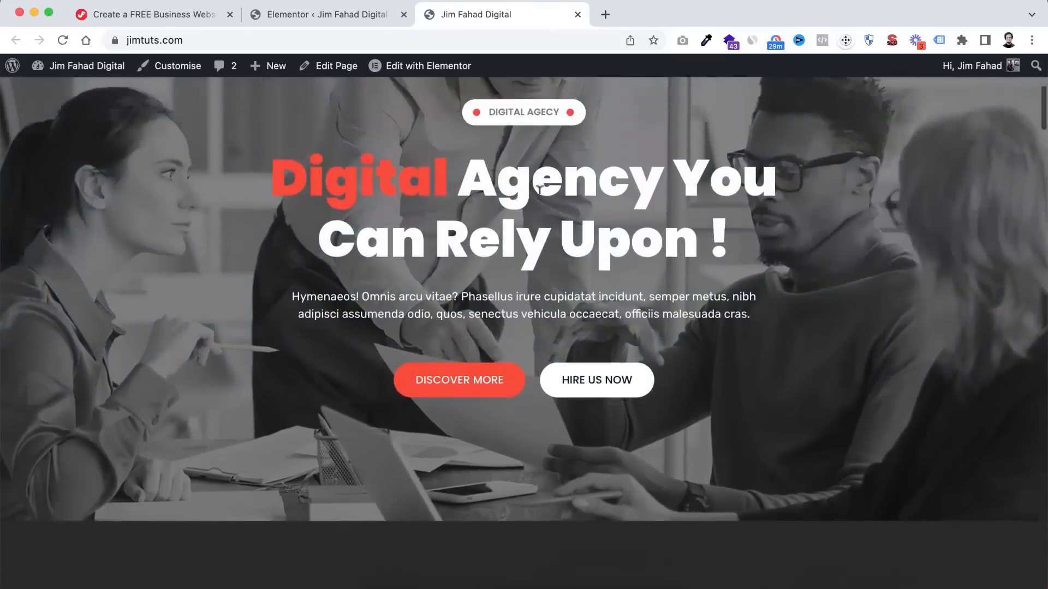
pyautogui.scroll(2, 540, 190)
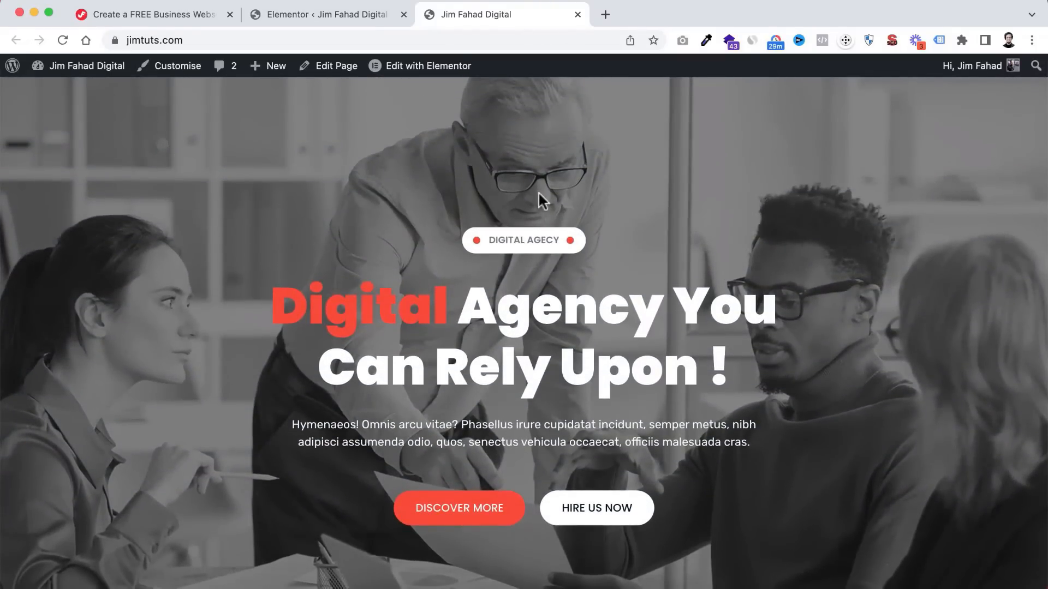
pyautogui.click(341, 14)
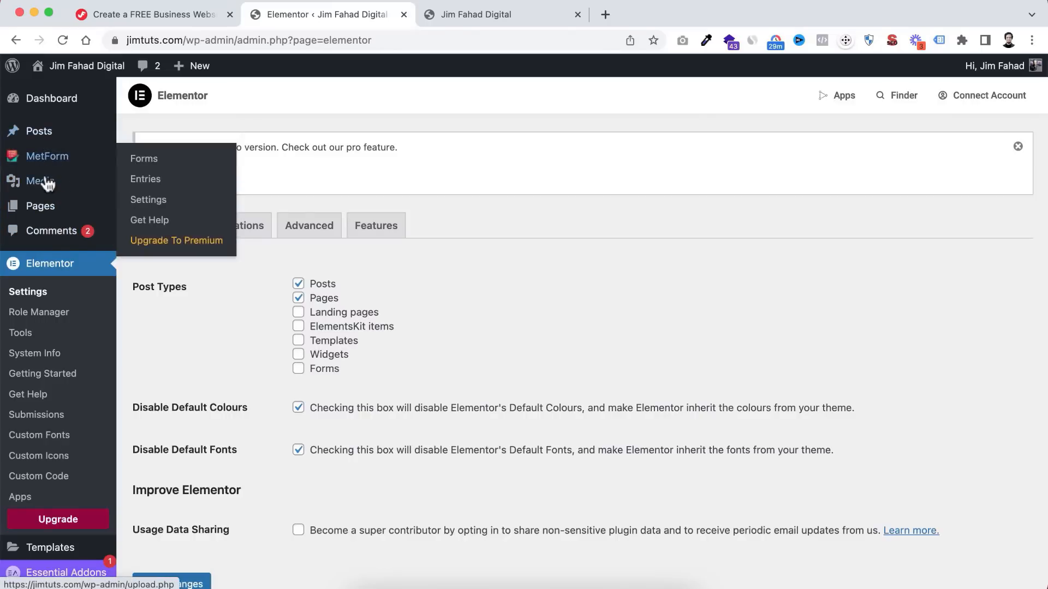
# - Move Awesome Page to the Bin from the site's Pages list
pyautogui.moveTo(41, 211)
pyautogui.click(143, 210)
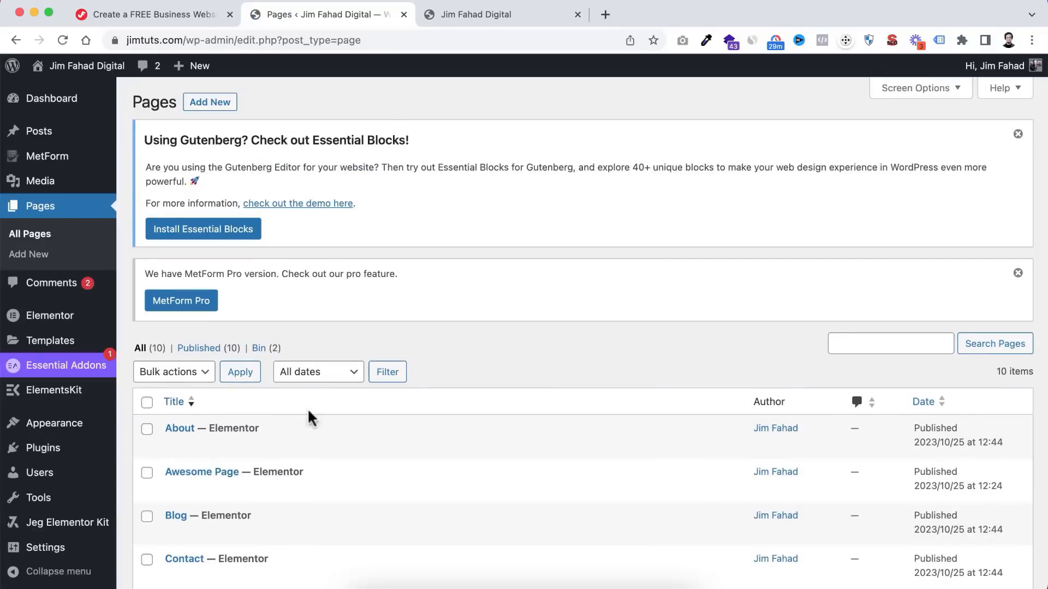
pyautogui.scroll(-3, 309, 470)
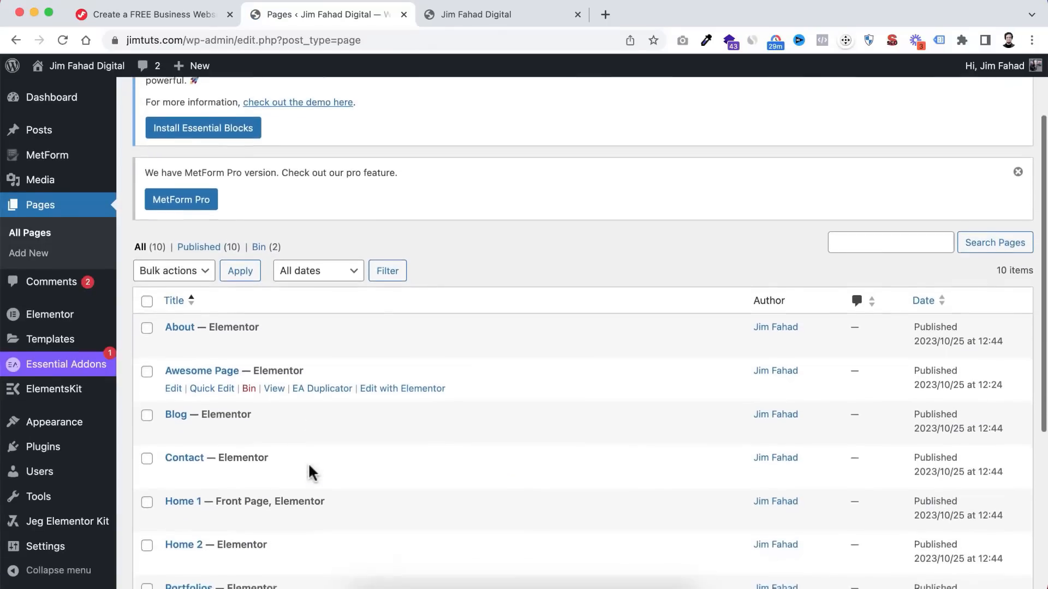
pyautogui.scroll(-1, 308, 462)
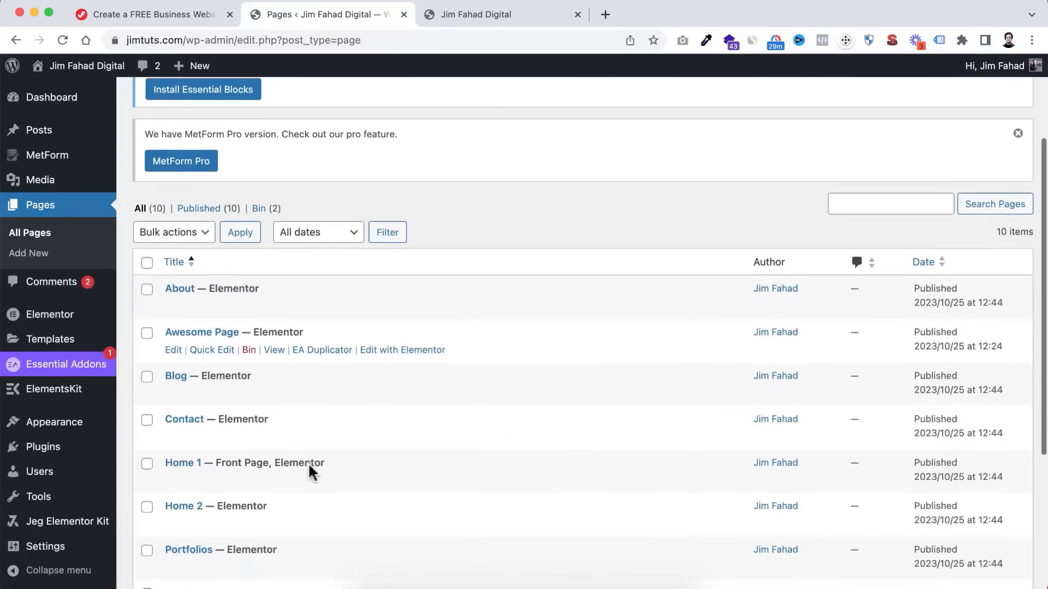
pyautogui.click(249, 350)
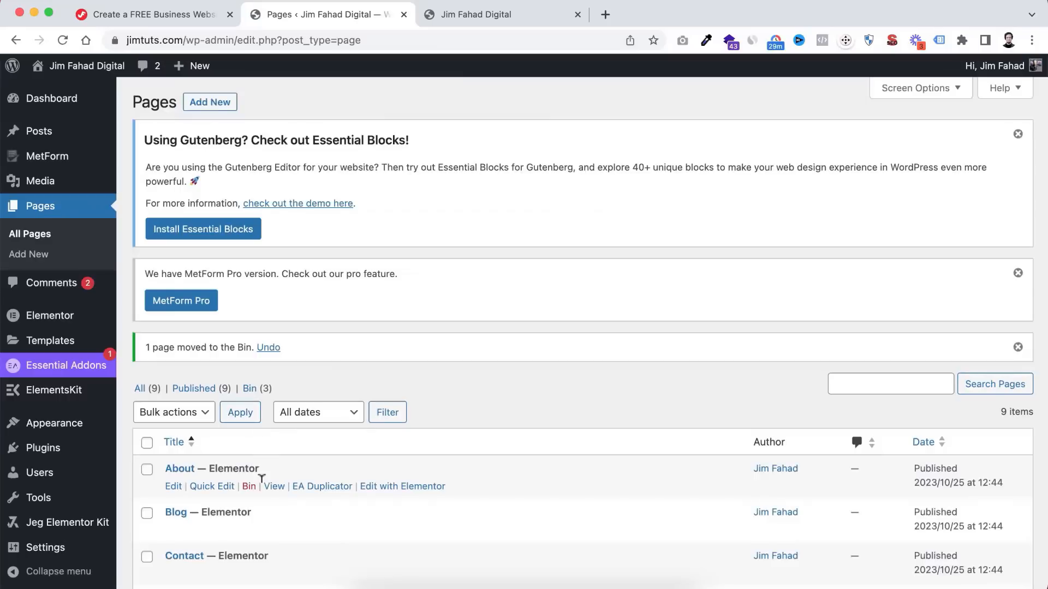
pyautogui.scroll(-5, 261, 480)
pyautogui.scroll(2, 260, 479)
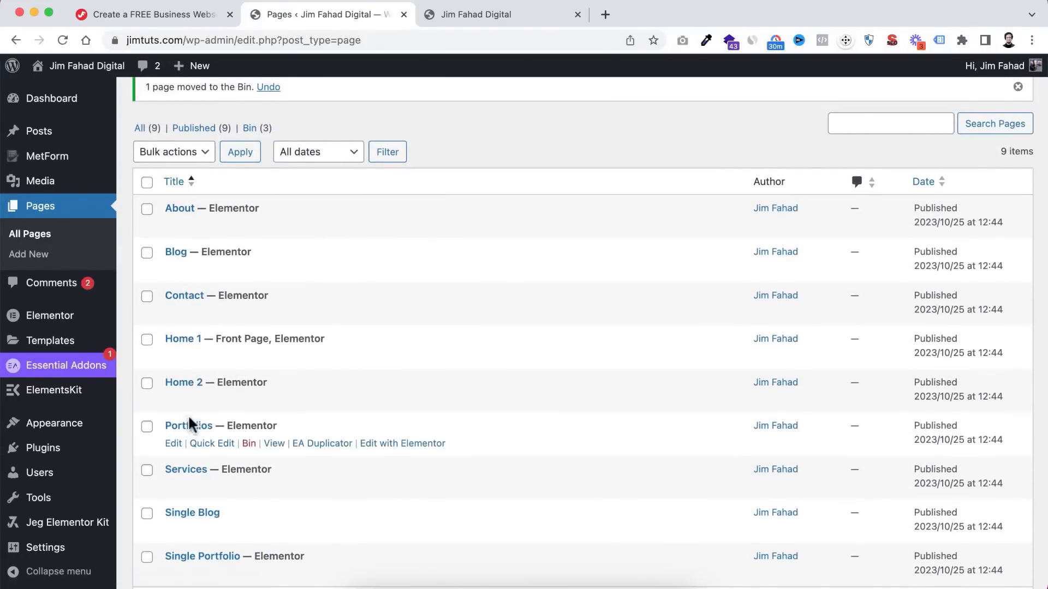
pyautogui.scroll(-1, 191, 424)
pyautogui.scroll(-1, 191, 424)
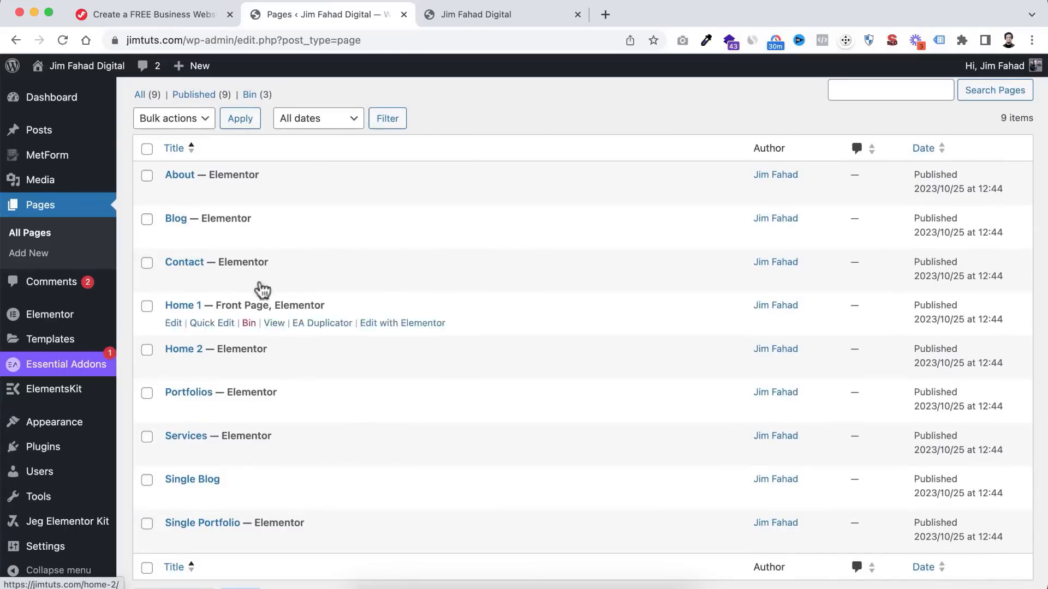
pyautogui.scroll(2, 474, 126)
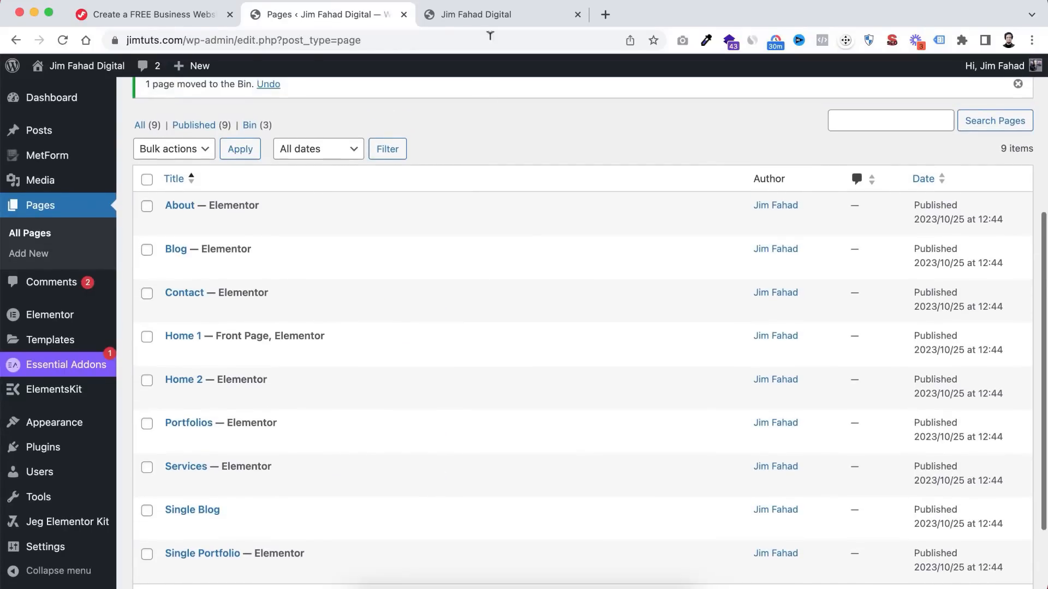
# - Check the live homepage tab, then return to the Pages list
pyautogui.click(490, 17)
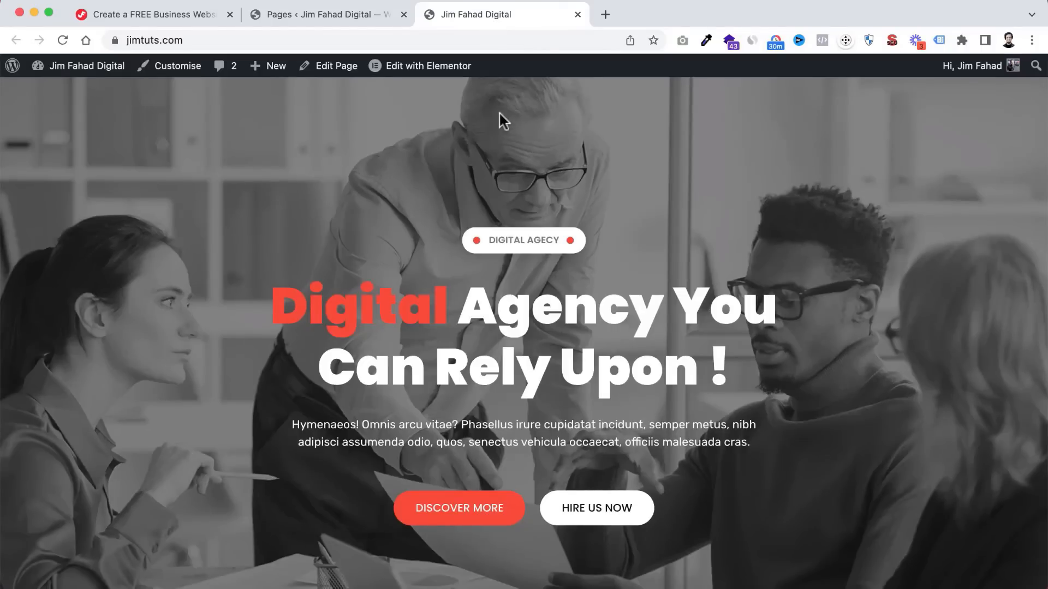
pyautogui.moveTo(442, 74)
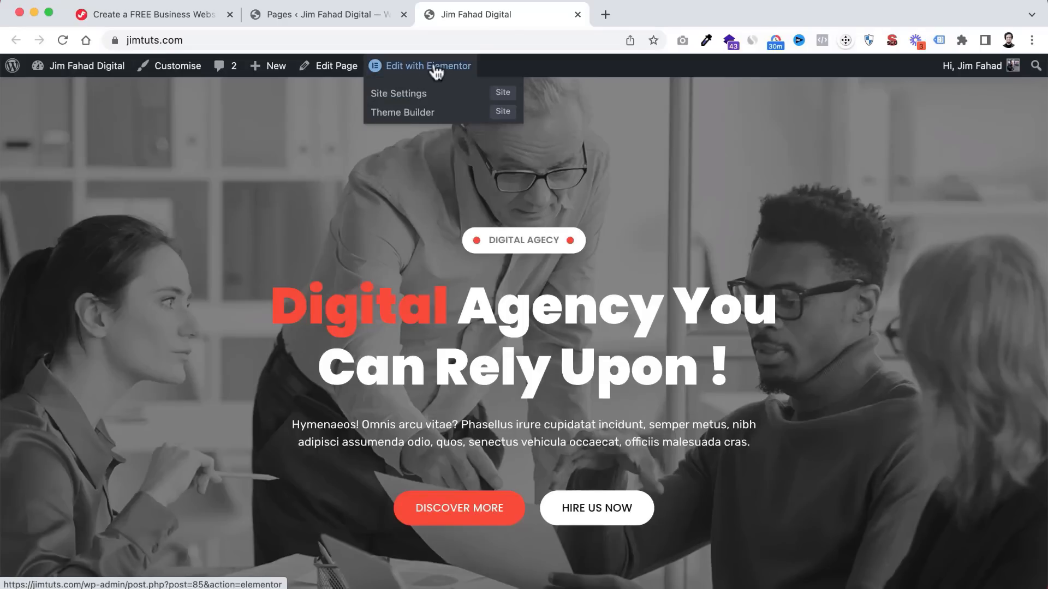
pyautogui.click(350, 16)
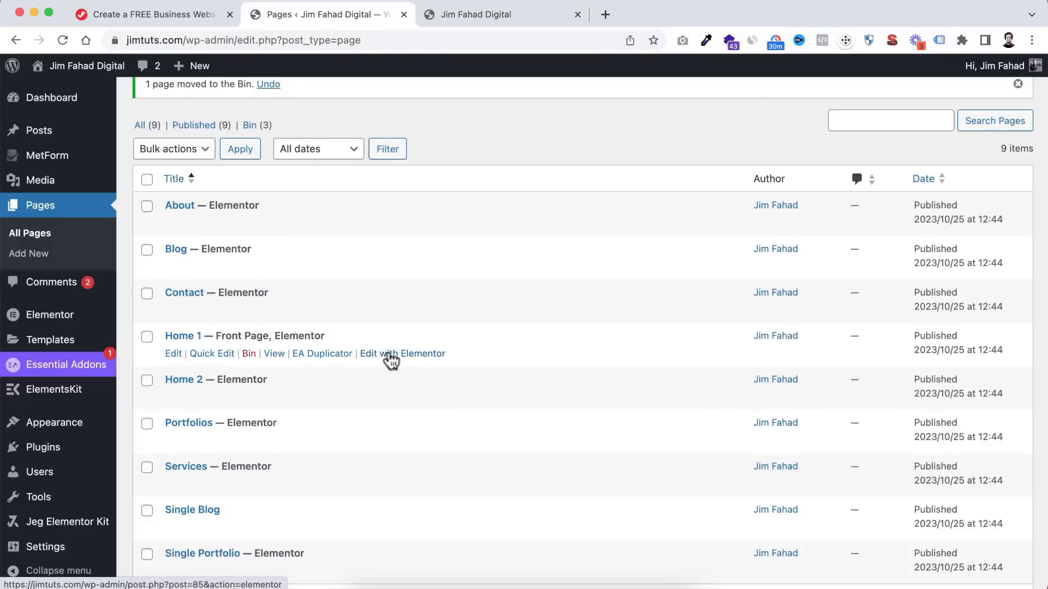
# - Select Home 1's hero section in Elementor and show its Style background settings
pyautogui.click(489, 16)
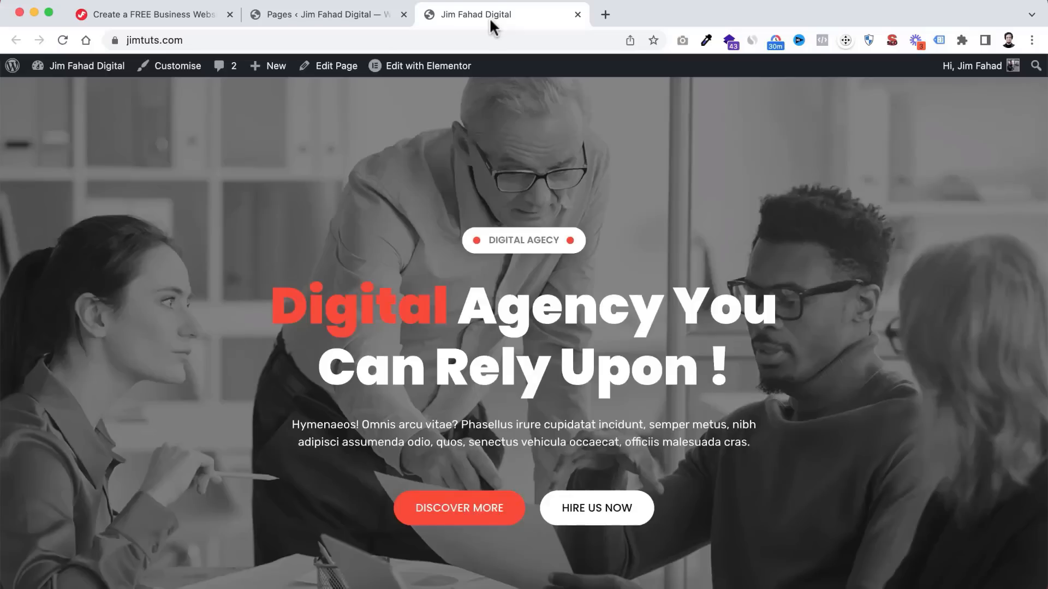
pyautogui.moveTo(407, 76)
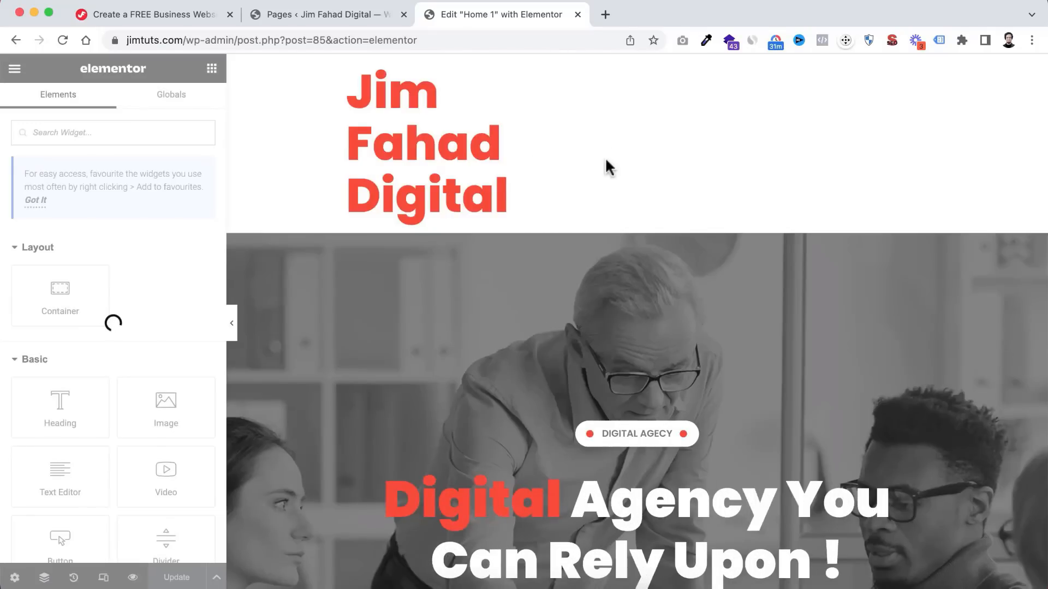
pyautogui.scroll(-2, 647, 402)
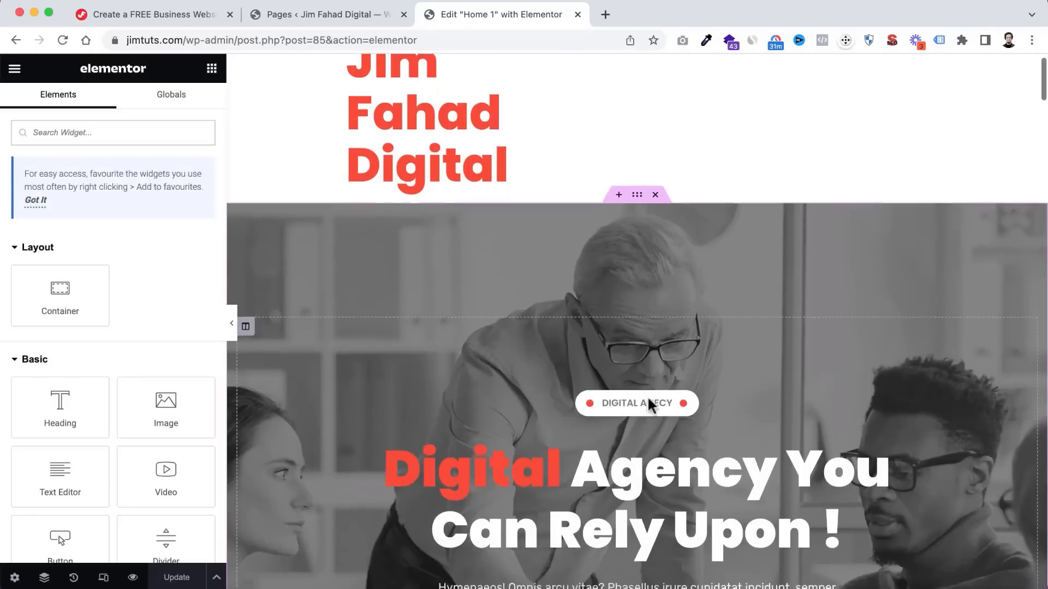
pyautogui.scroll(-5, 648, 395)
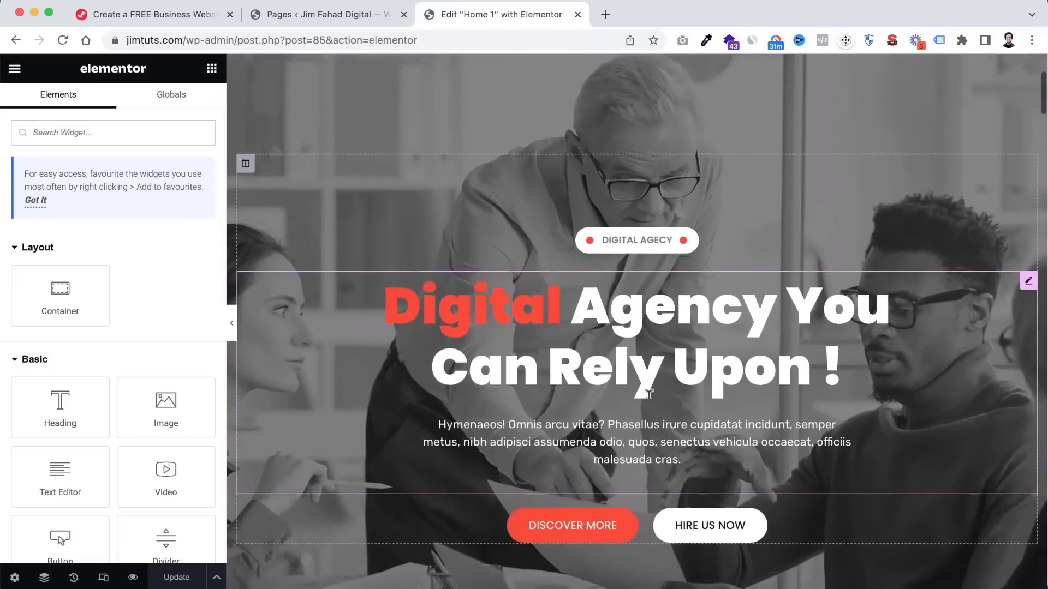
pyautogui.scroll(2, 649, 393)
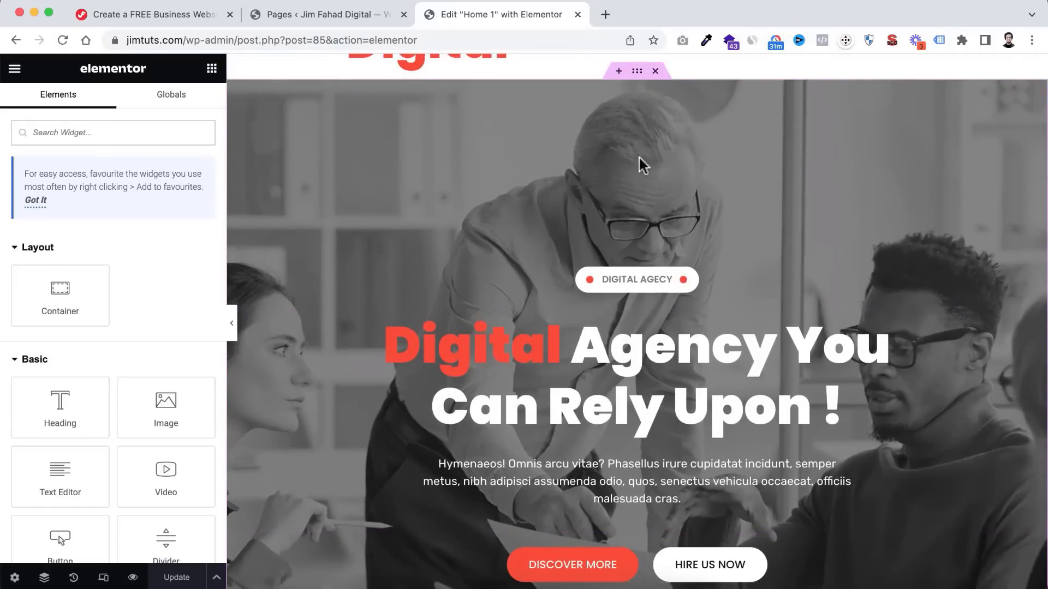
pyautogui.click(638, 74)
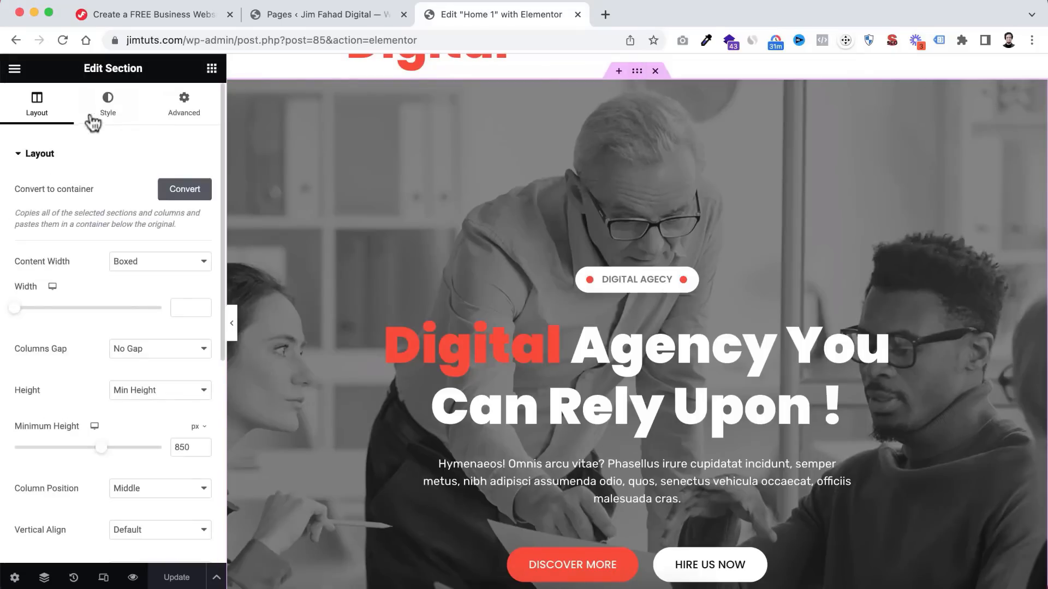
pyautogui.click(110, 107)
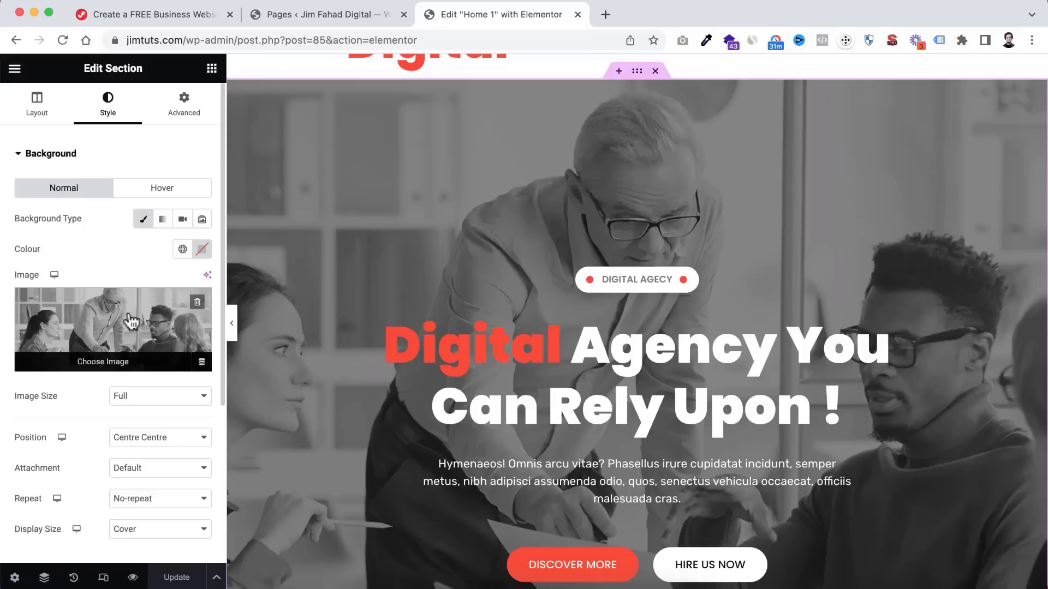
pyautogui.scroll(-2, 633, 273)
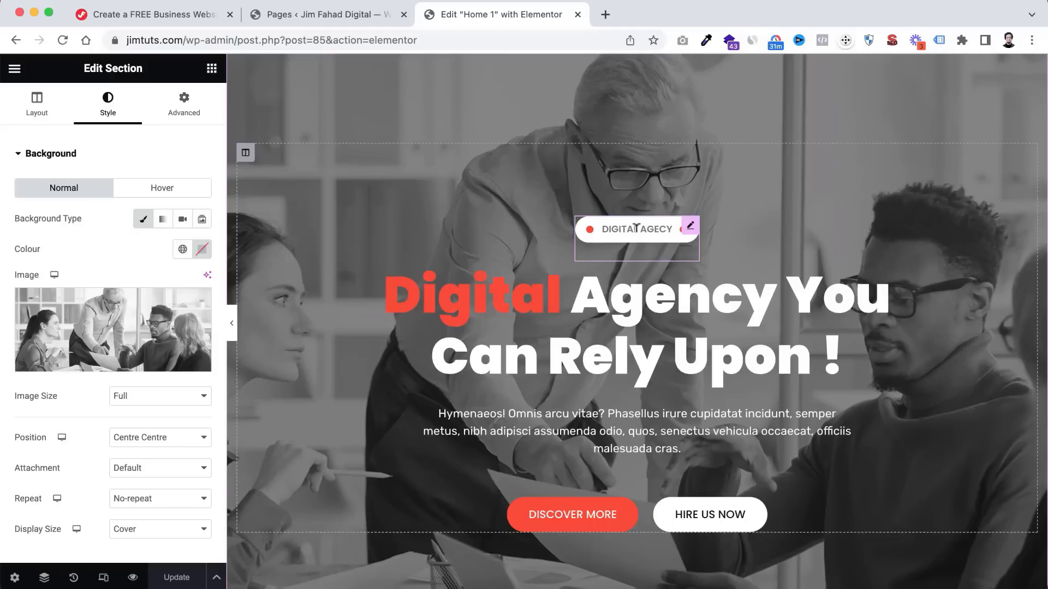
# - Relabel the hero badge 'JIM FAHAD DIGITAL' and set its width to 160 px
pyautogui.click(657, 226)
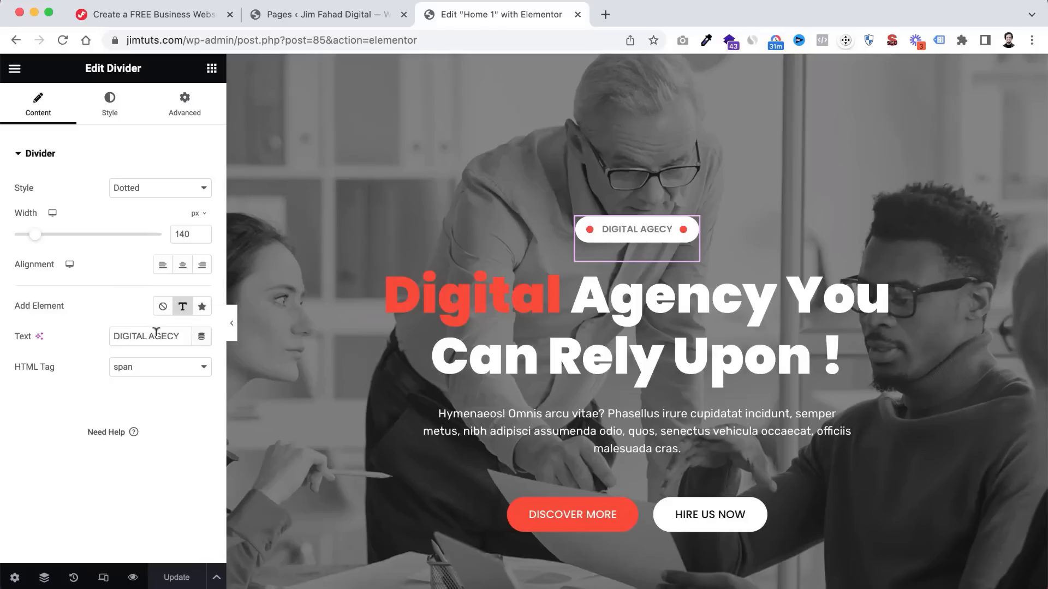
pyautogui.tripleClick(132, 334)
pyautogui.write('JI')
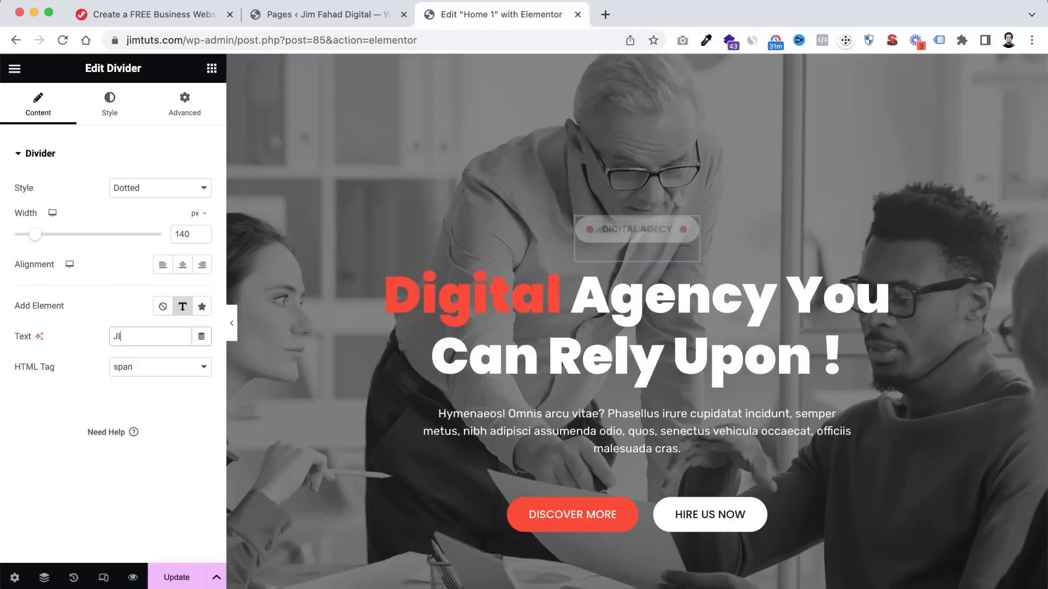
pyautogui.write('M FAHAD DIGITAL')
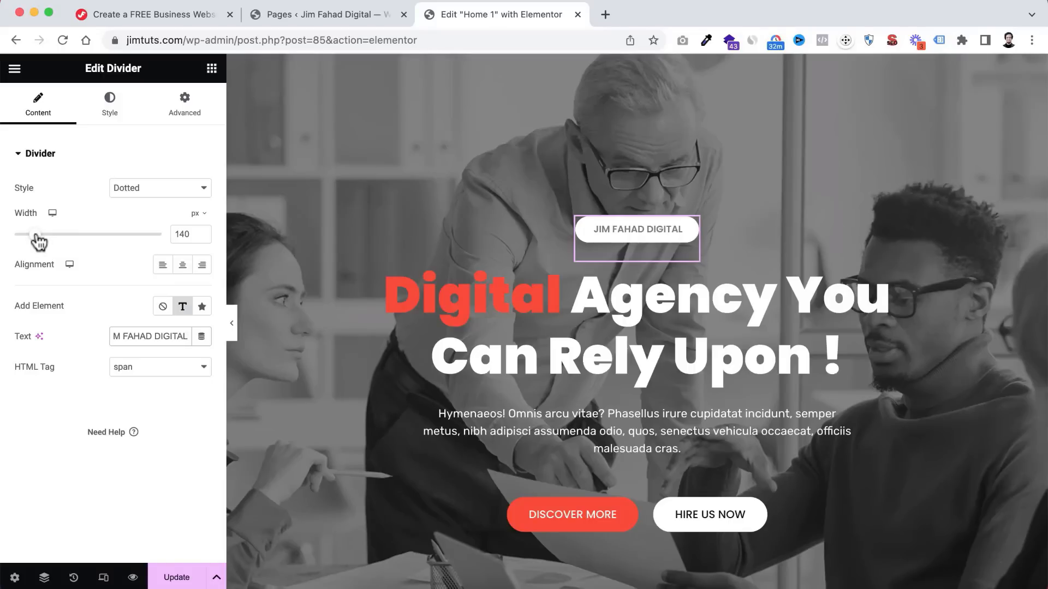
pyautogui.moveTo(36, 235)
pyautogui.mouseDown()
pyautogui.moveTo(55, 239)
pyautogui.moveTo(41, 241)
pyautogui.mouseUp()
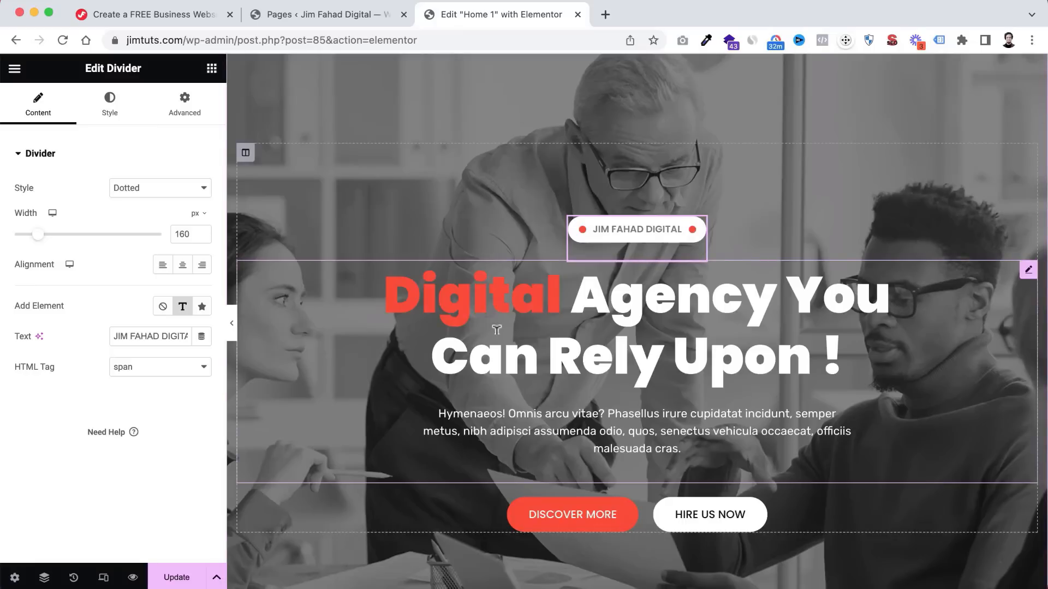
pyautogui.scroll(-1, 603, 344)
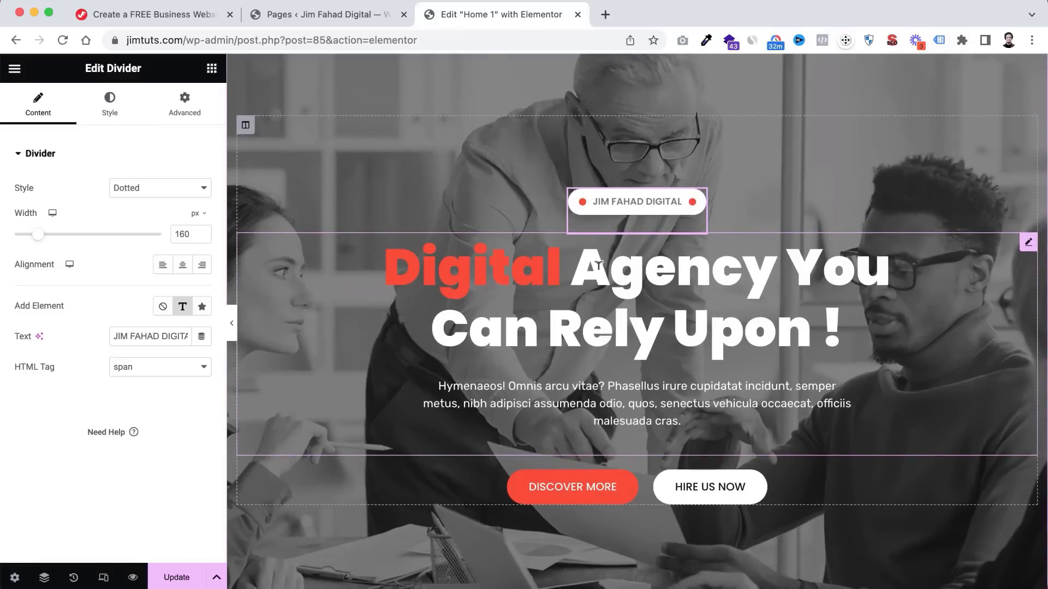
# - Select the '{{Digital}} Agency You Can Rely Upon !' heading and place the cursor in its title
pyautogui.click(594, 266)
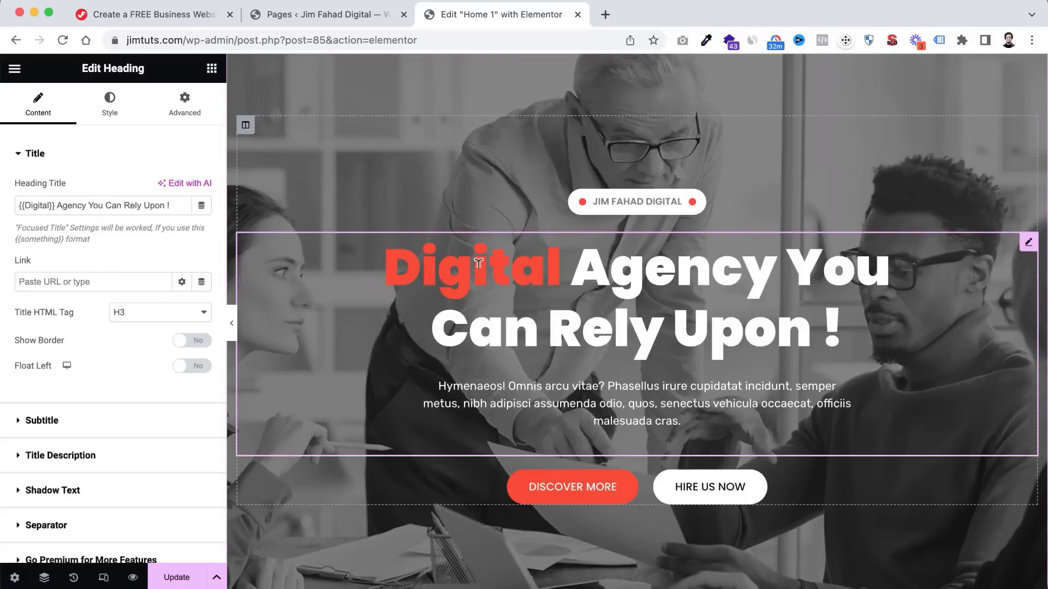
pyautogui.tripleClick(31, 200)
pyautogui.click(28, 202)
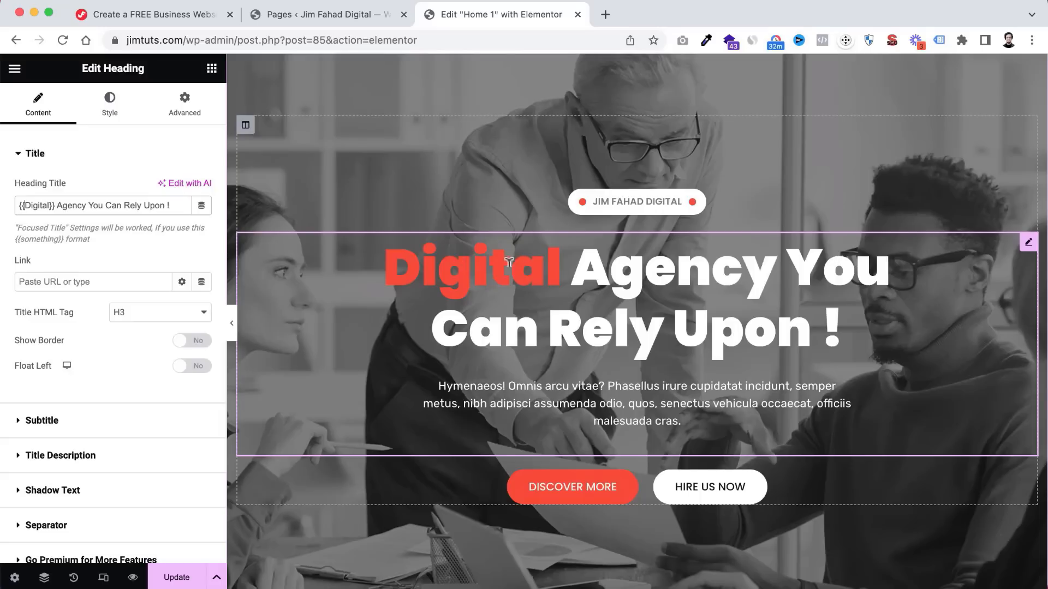
pyautogui.scroll(-2, 529, 370)
pyautogui.scroll(-6, 528, 365)
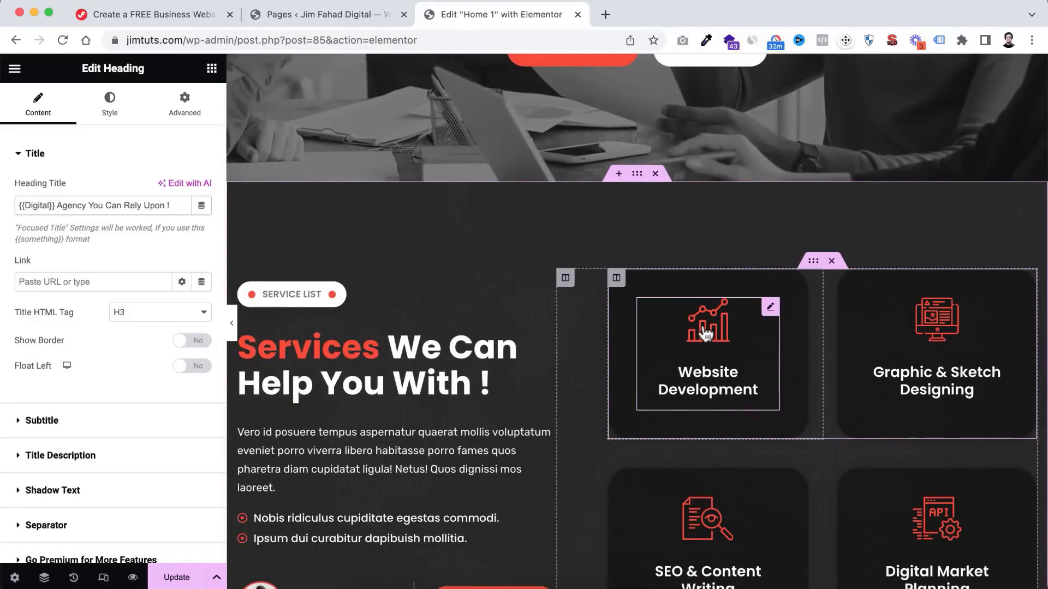
pyautogui.scroll(-6, 582, 456)
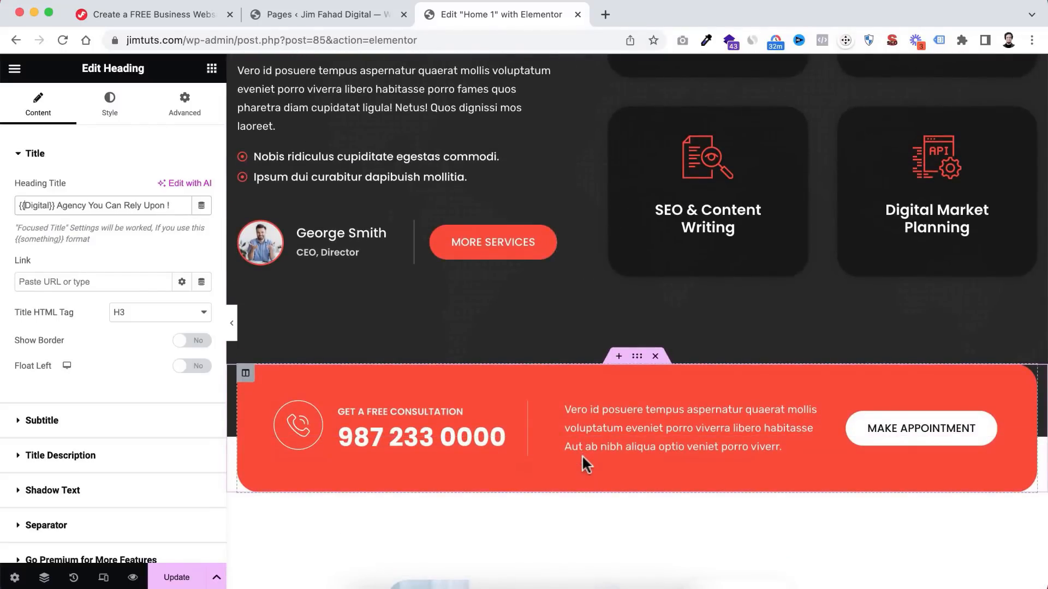
pyautogui.scroll(-1, 581, 454)
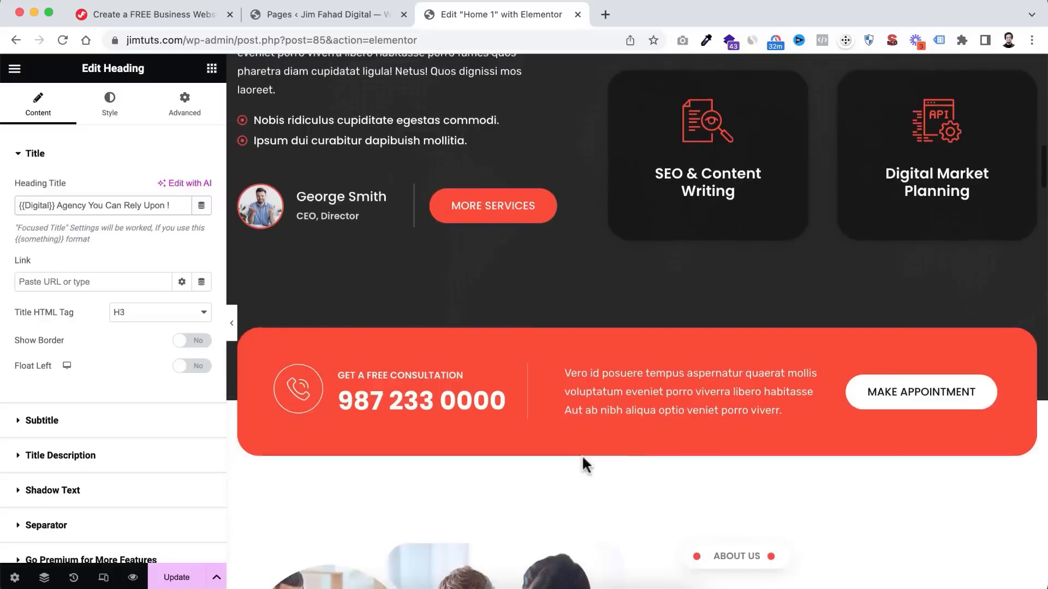
pyautogui.scroll(6, 581, 457)
pyautogui.scroll(7, 582, 360)
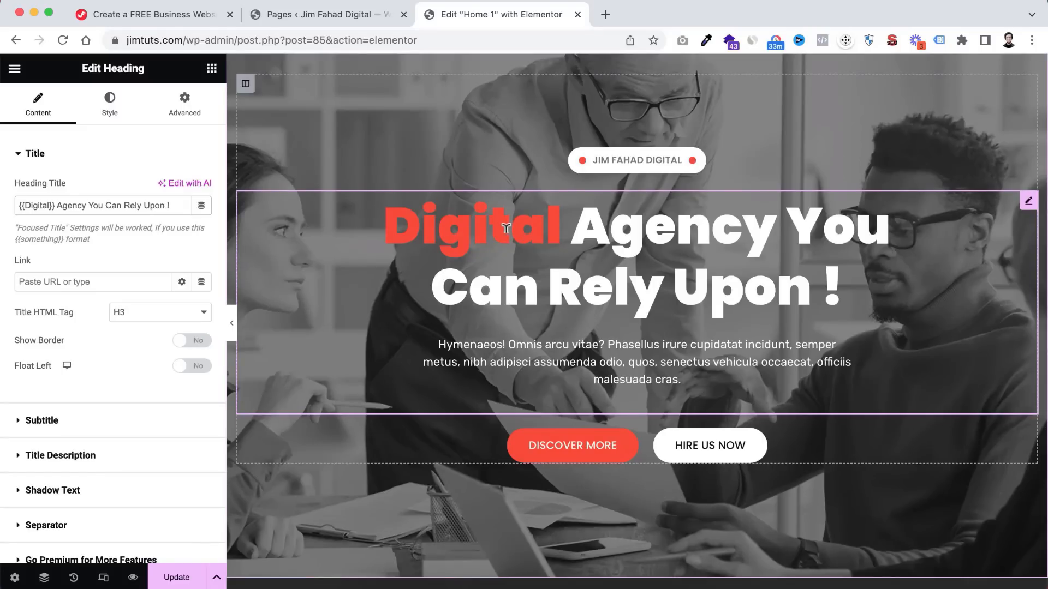
pyautogui.scroll(1, 506, 228)
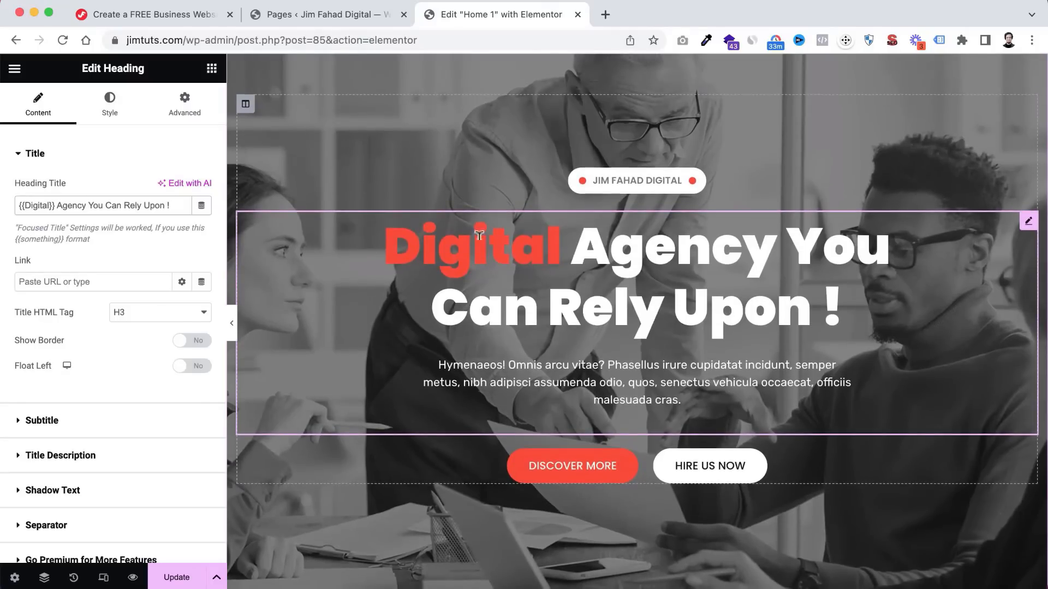
# - Change the hero title to 'JF Digital - You Can Rely Upon!'
pyautogui.click(25, 205)
pyautogui.write('JF')
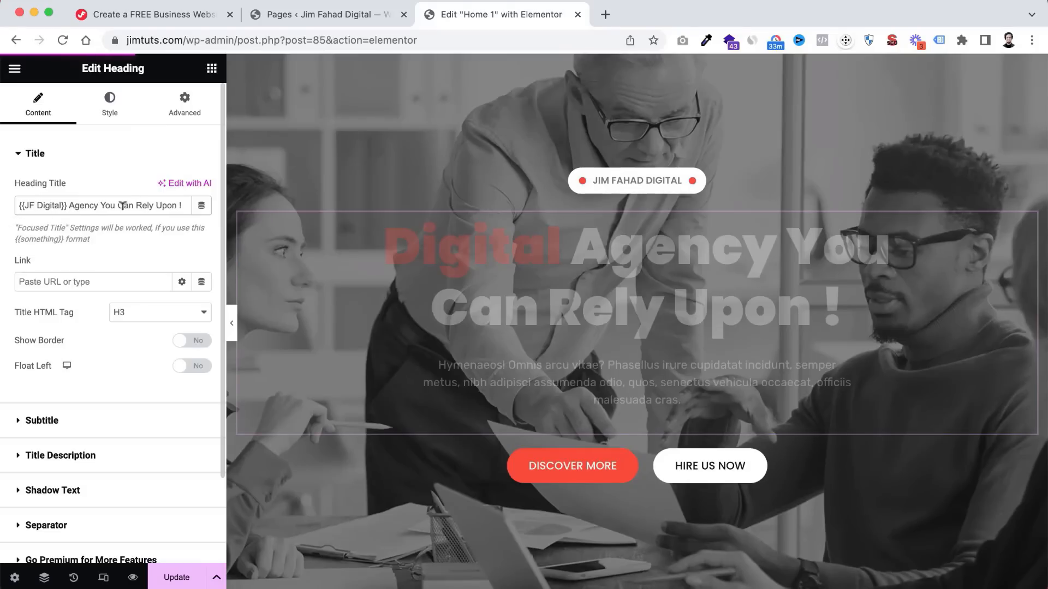
pyautogui.doubleClick(84, 205)
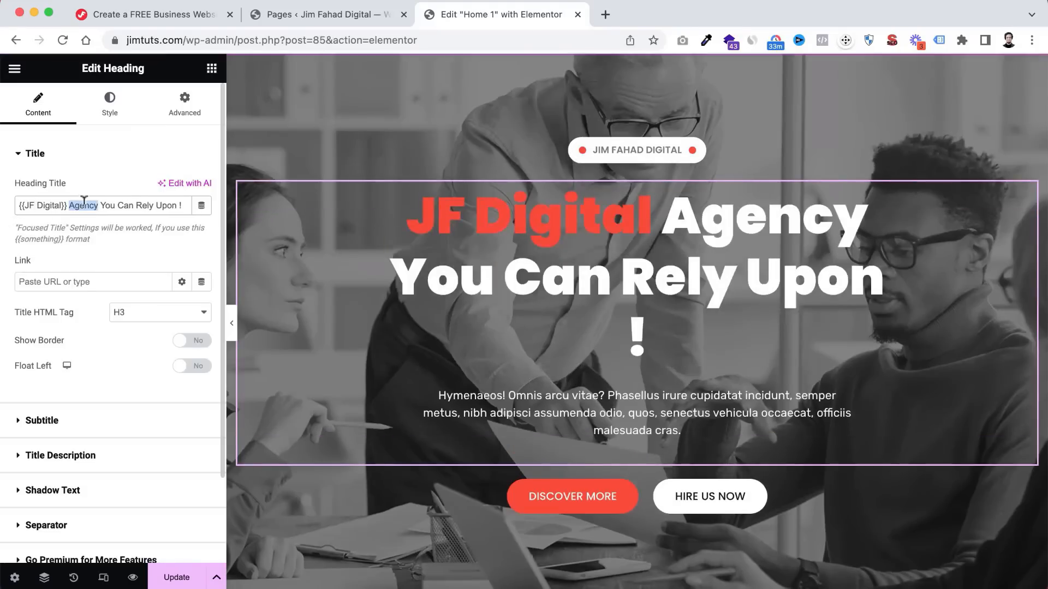
pyautogui.press('BackSpace')
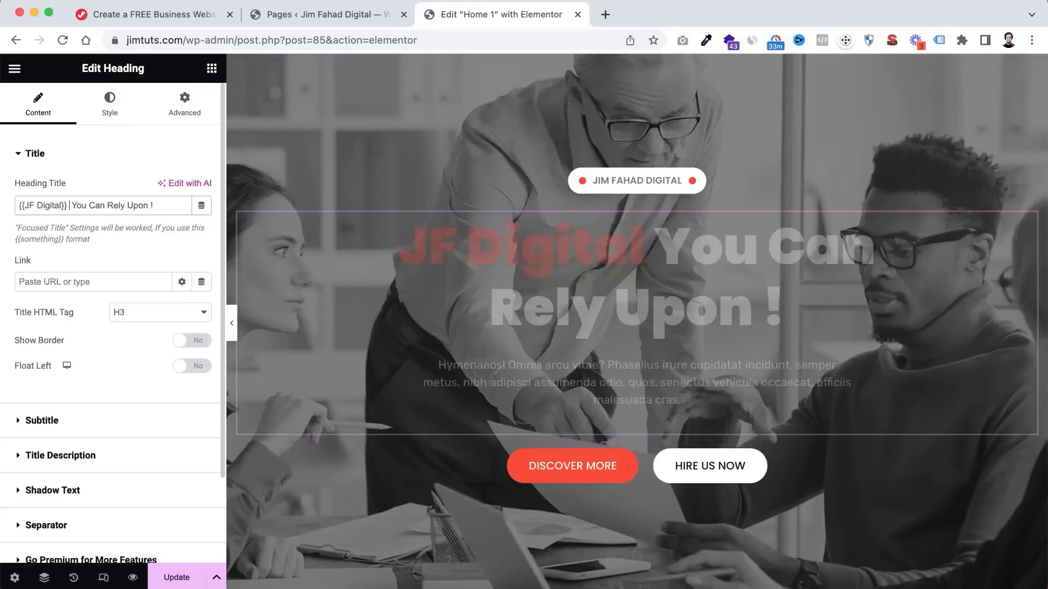
pyautogui.write('-')
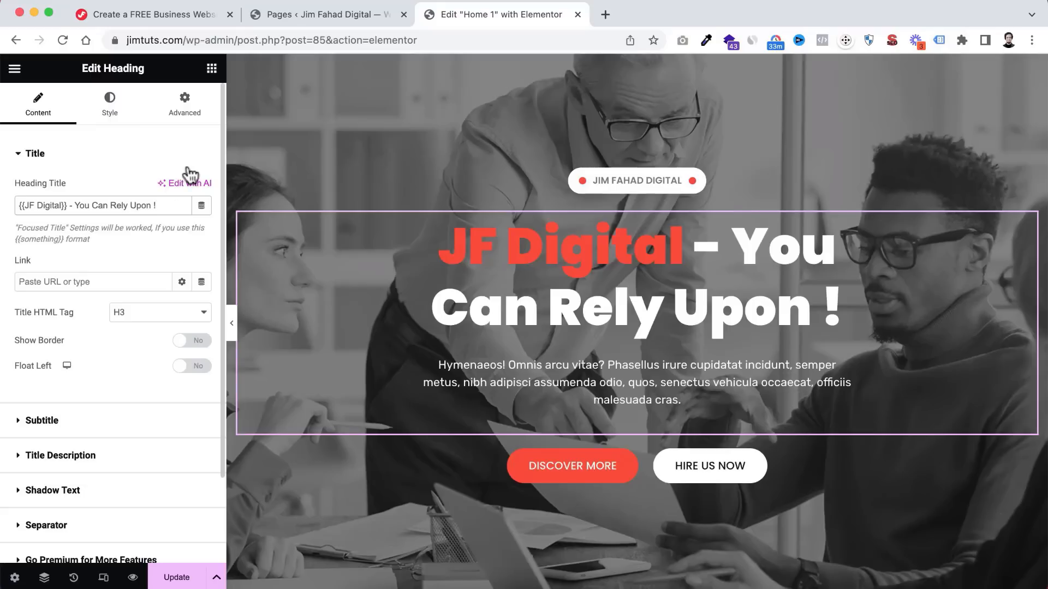
pyautogui.press('BackSpace')
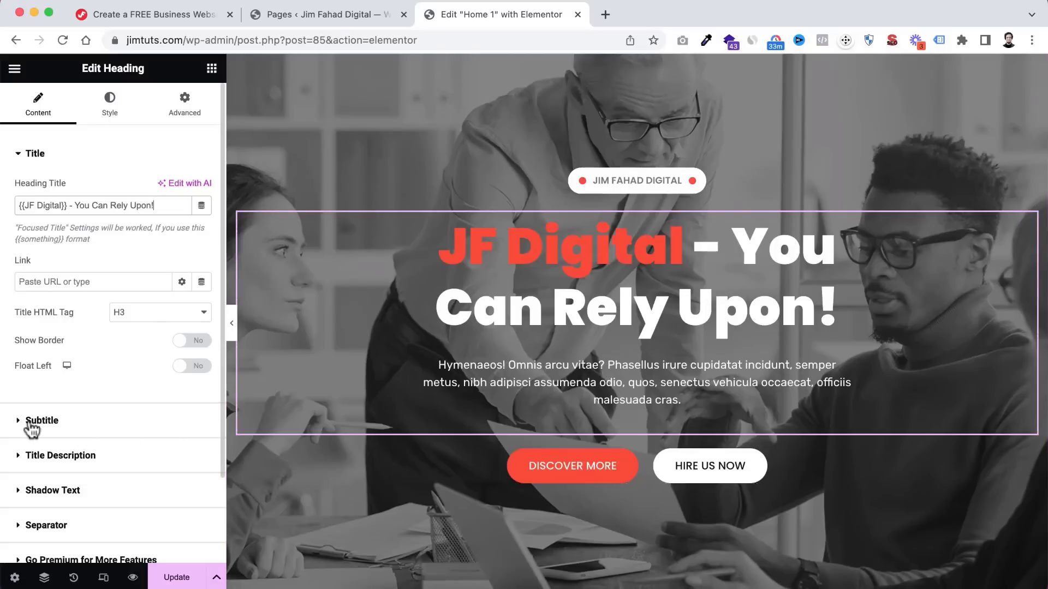
# - Inspect the heading's Title Description and DISCOVER MORE button, then return to the Pages list
pyautogui.click(22, 456)
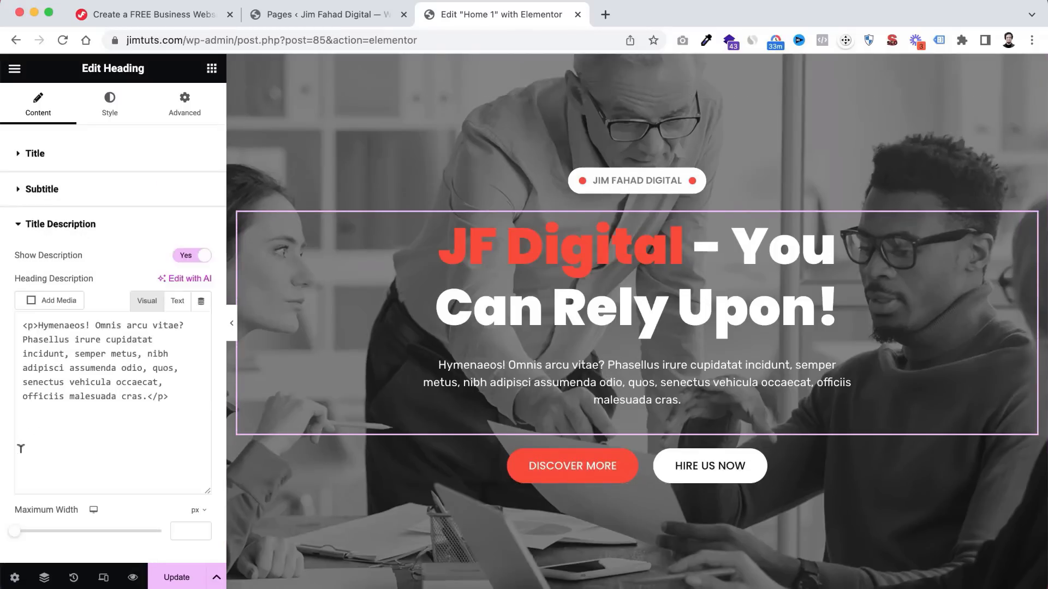
pyautogui.moveTo(111, 459); pyautogui.dragTo(16, 376)
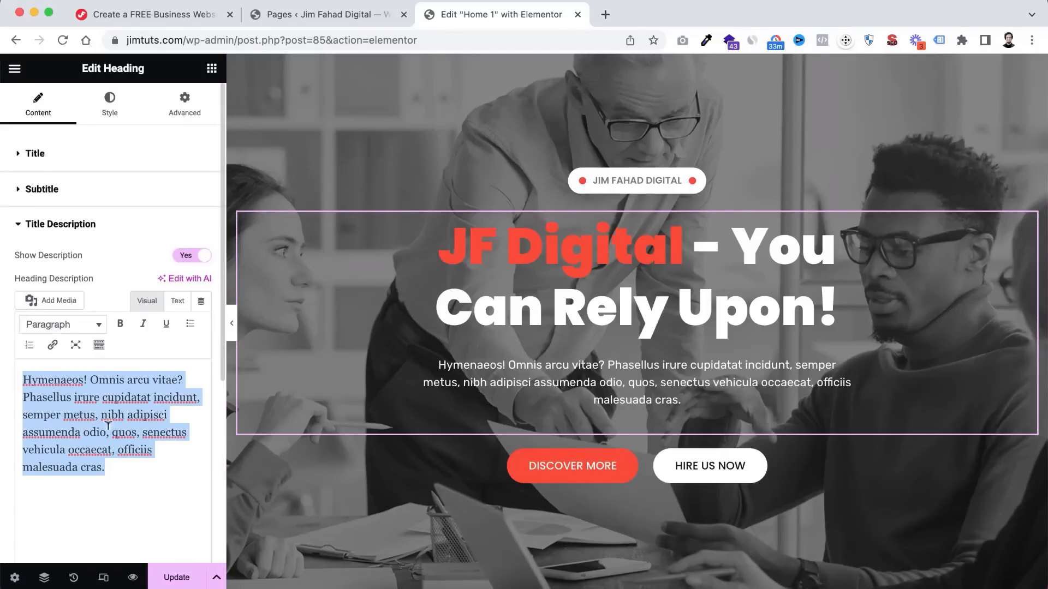
pyautogui.click(627, 477)
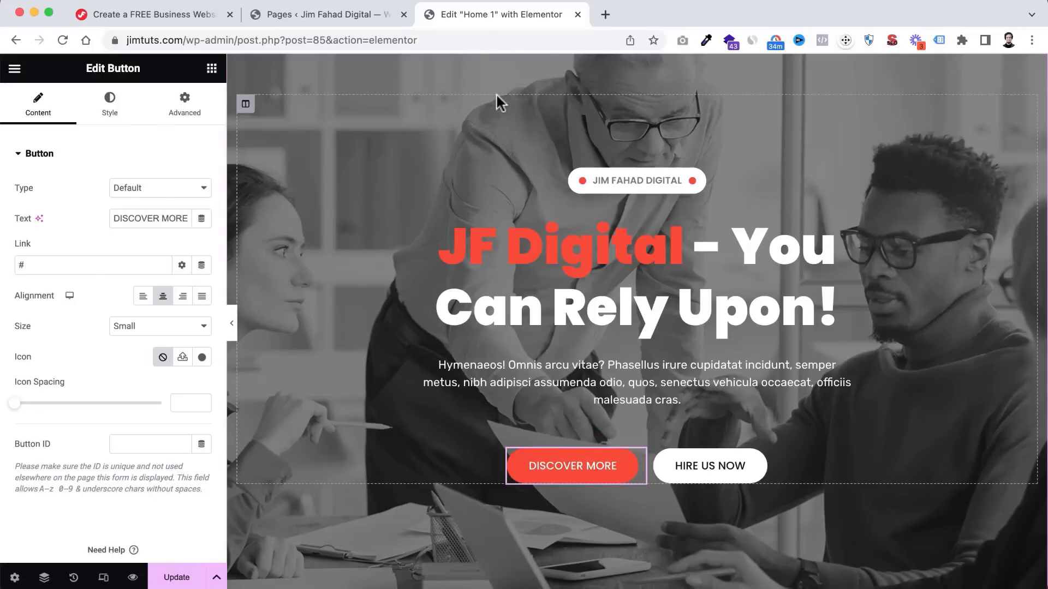
pyautogui.click(330, 16)
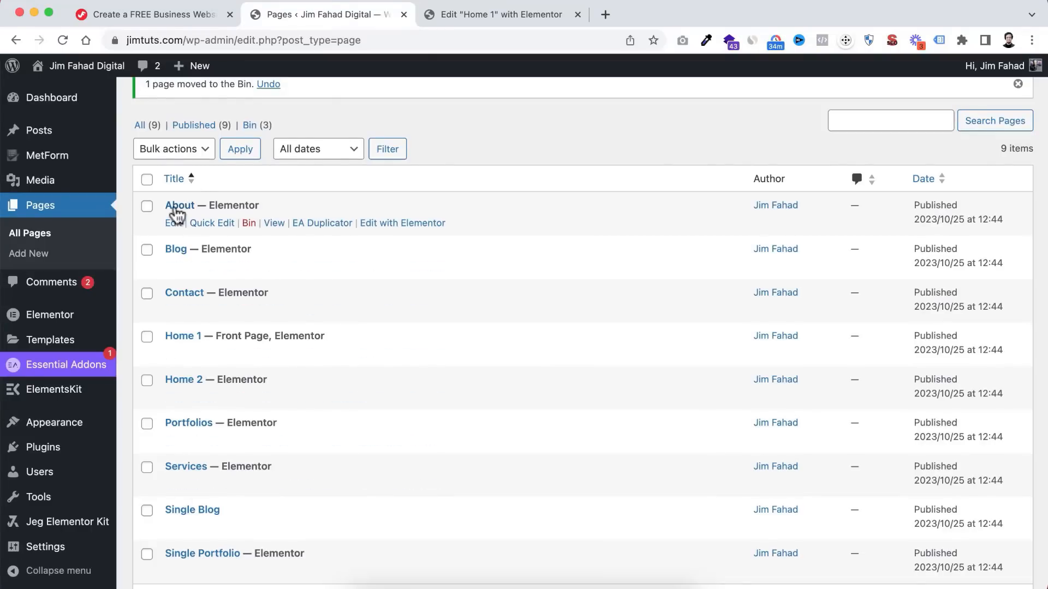
# - Open the published About page in a new browser tab
pyautogui.rightClick(273, 225)
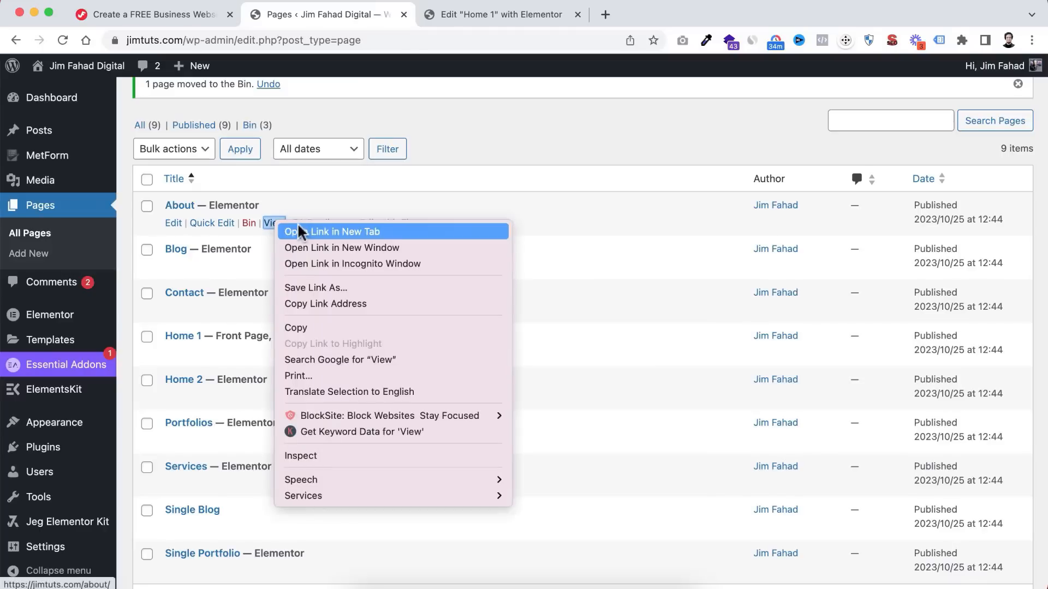
pyautogui.click(299, 231)
pyautogui.click(568, 15)
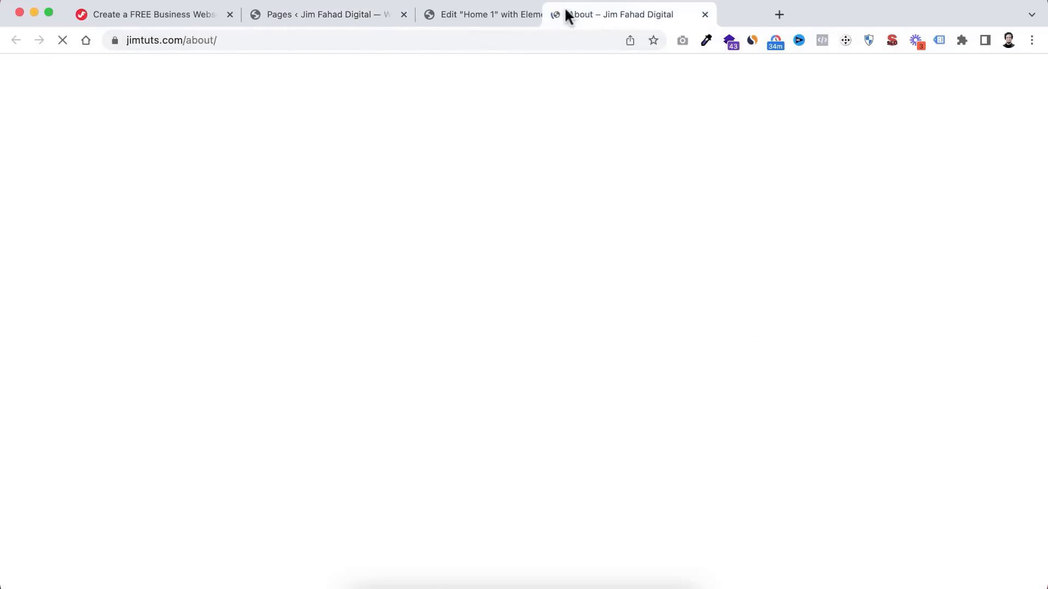
pyautogui.moveTo(566, 16); pyautogui.dragTo(483, 14)
pyautogui.scroll(-3, 386, 398)
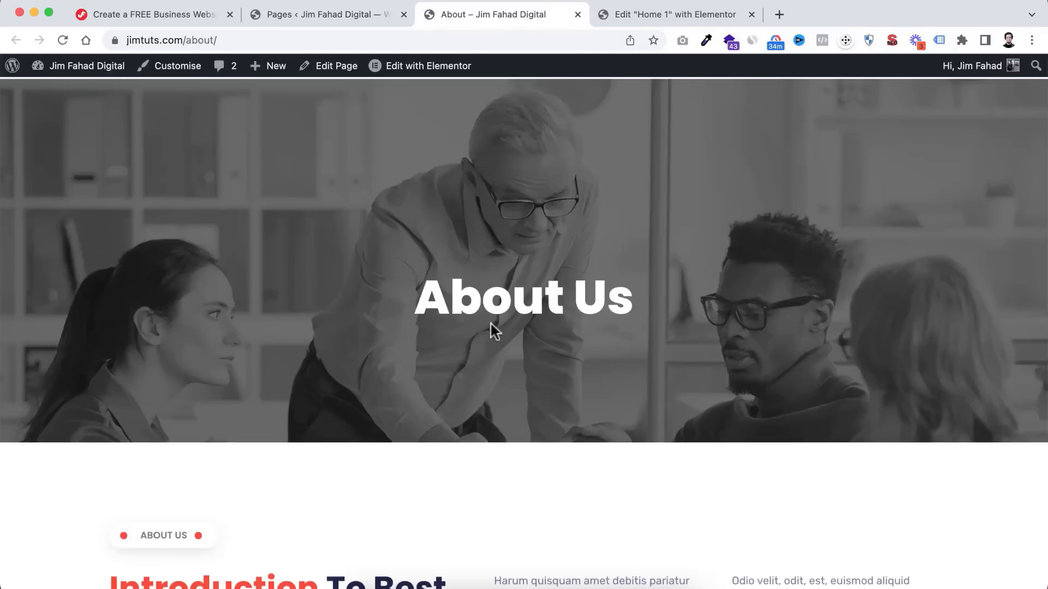
# - Copy the About page's web address from the address bar
pyautogui.click(232, 37)
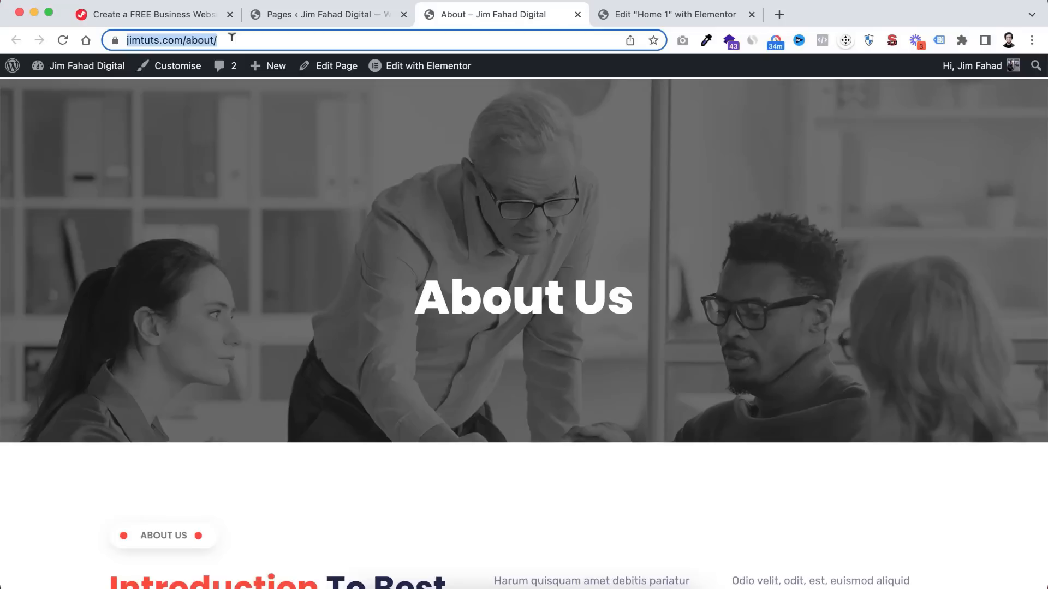
pyautogui.rightClick(180, 36)
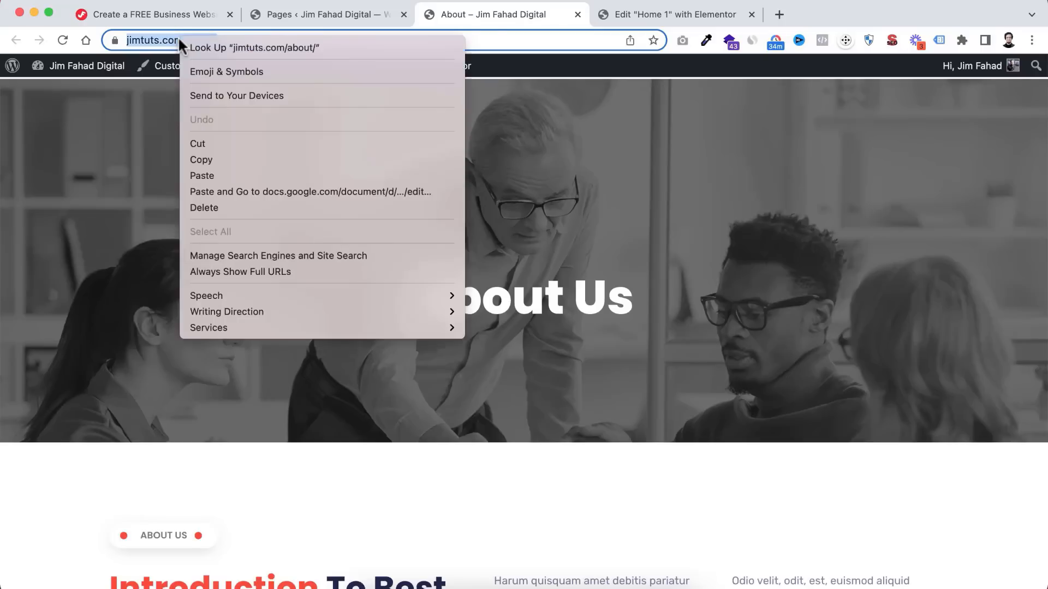
pyautogui.click(209, 159)
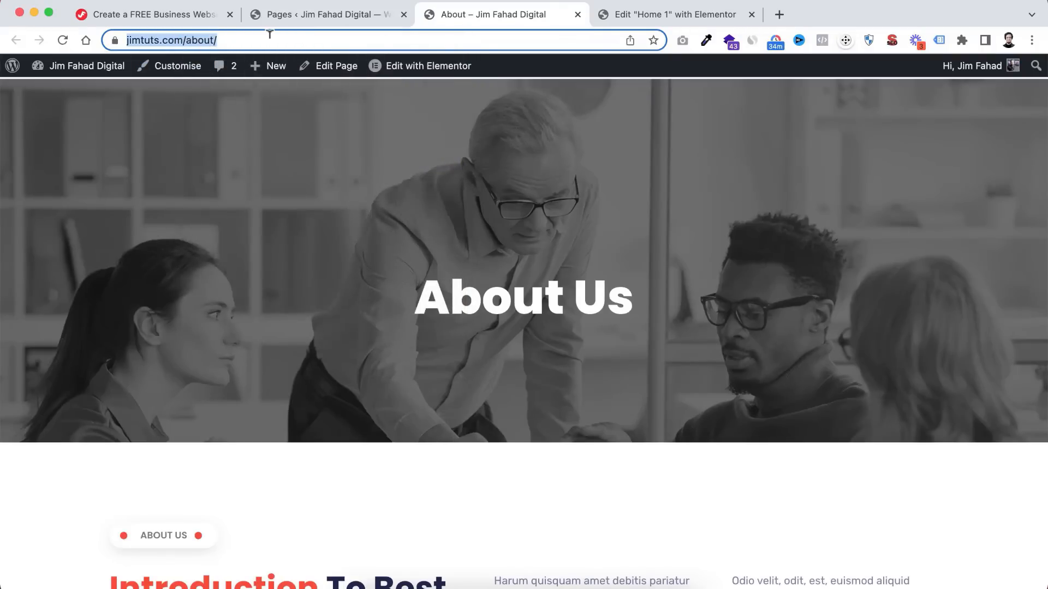
pyautogui.click(676, 14)
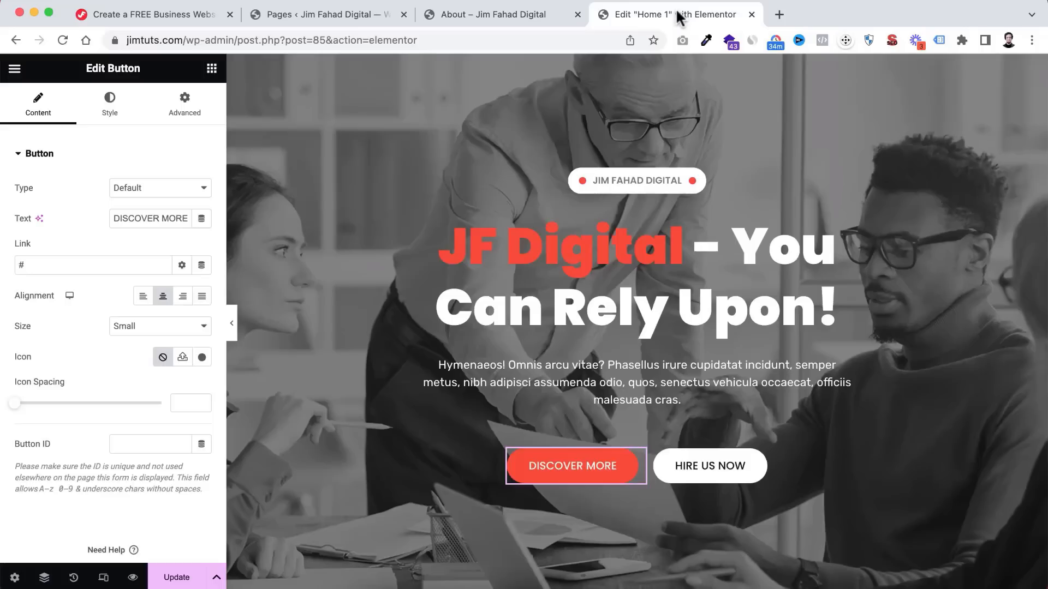
pyautogui.click(26, 265)
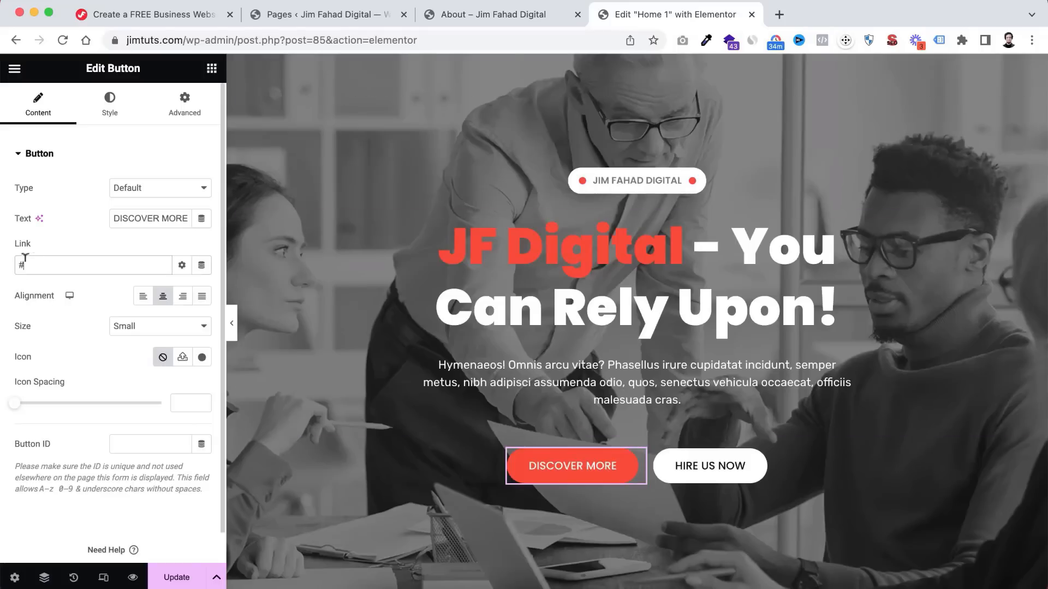
pyautogui.press('BackSpace')
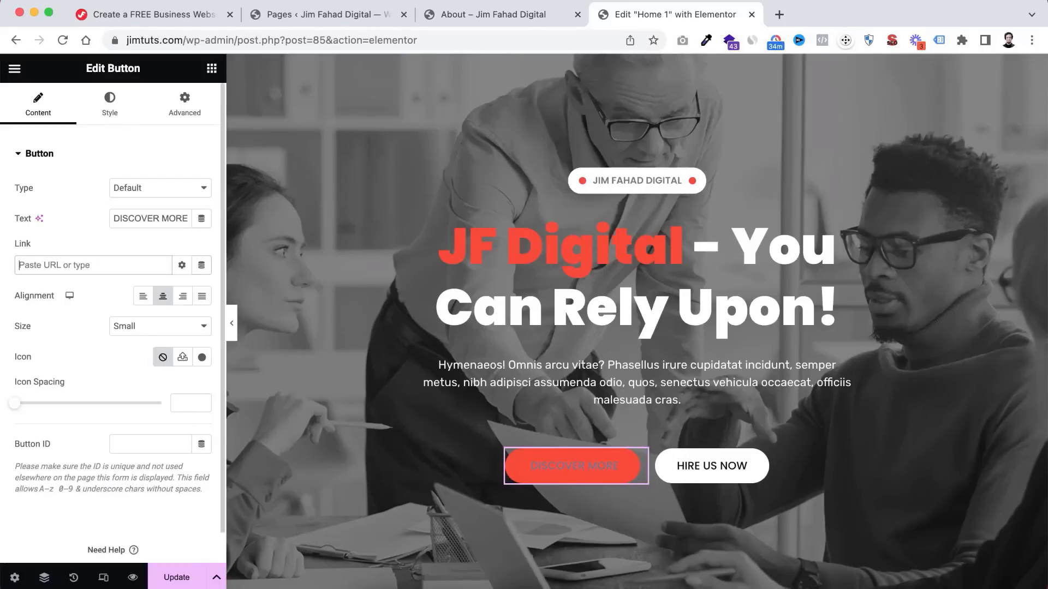
pyautogui.press('super+v')
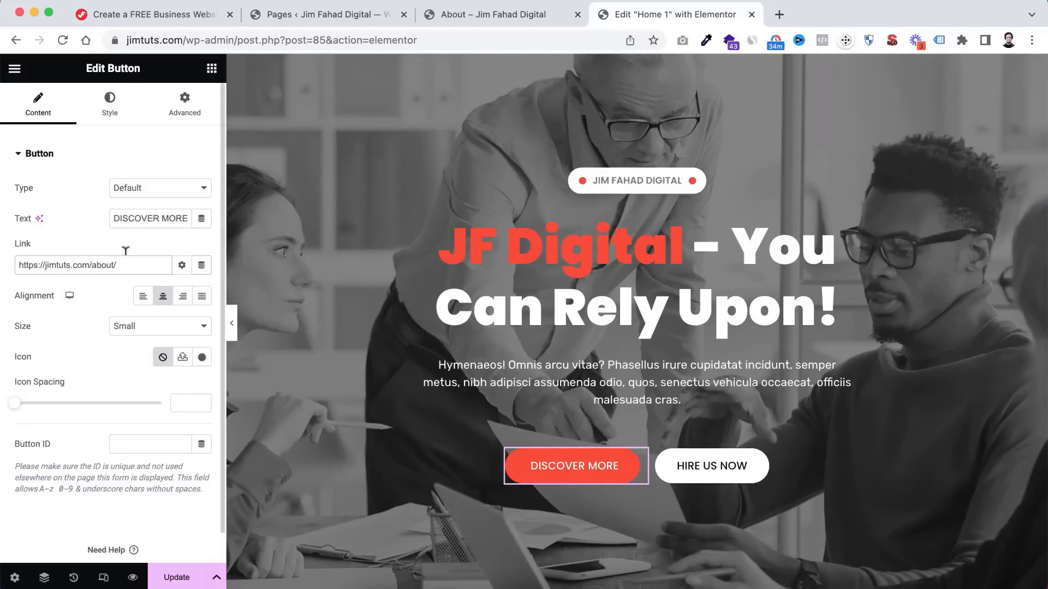
pyautogui.click(458, 16)
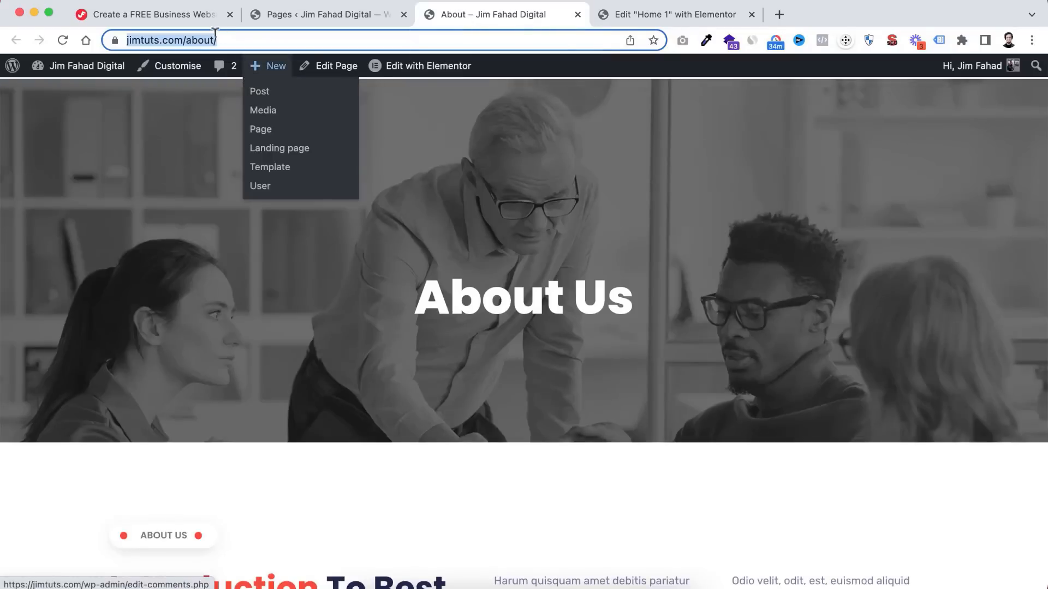
pyautogui.click(660, 15)
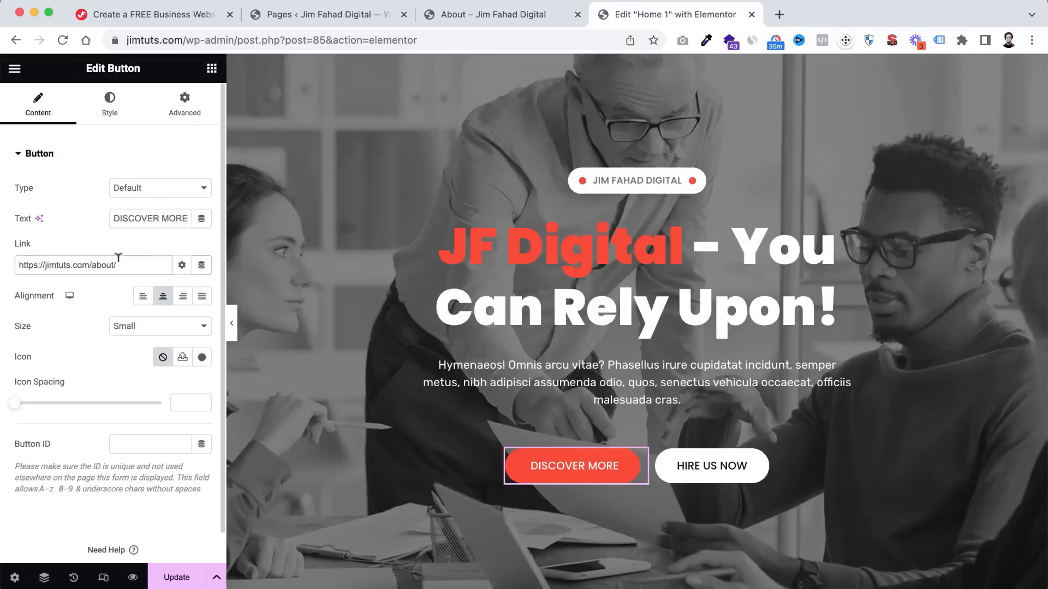
pyautogui.moveTo(118, 262); pyautogui.dragTo(4, 267)
pyautogui.press('BackSpace')
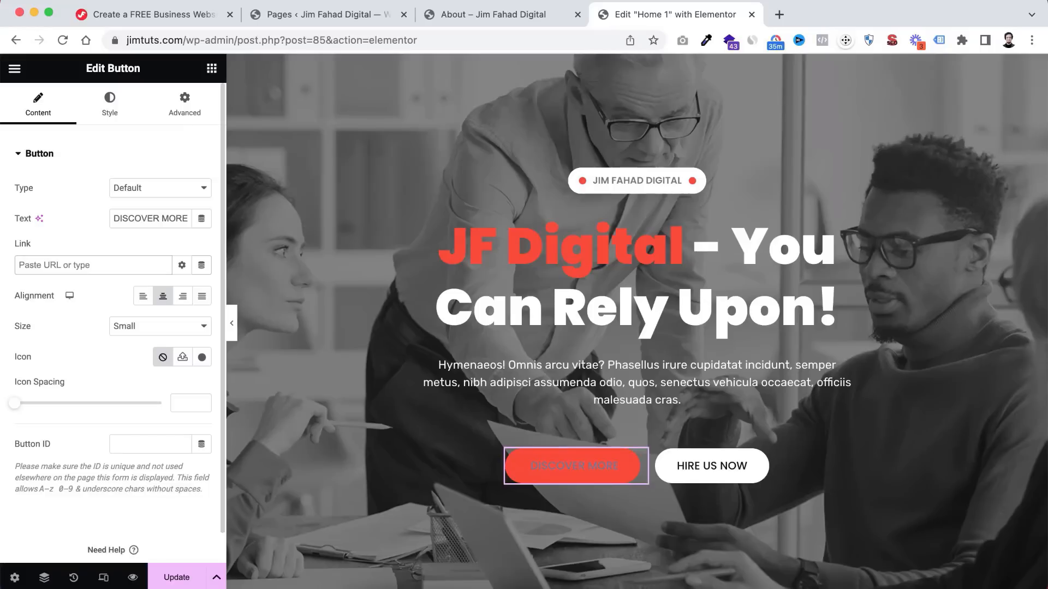
pyautogui.write('Ab')
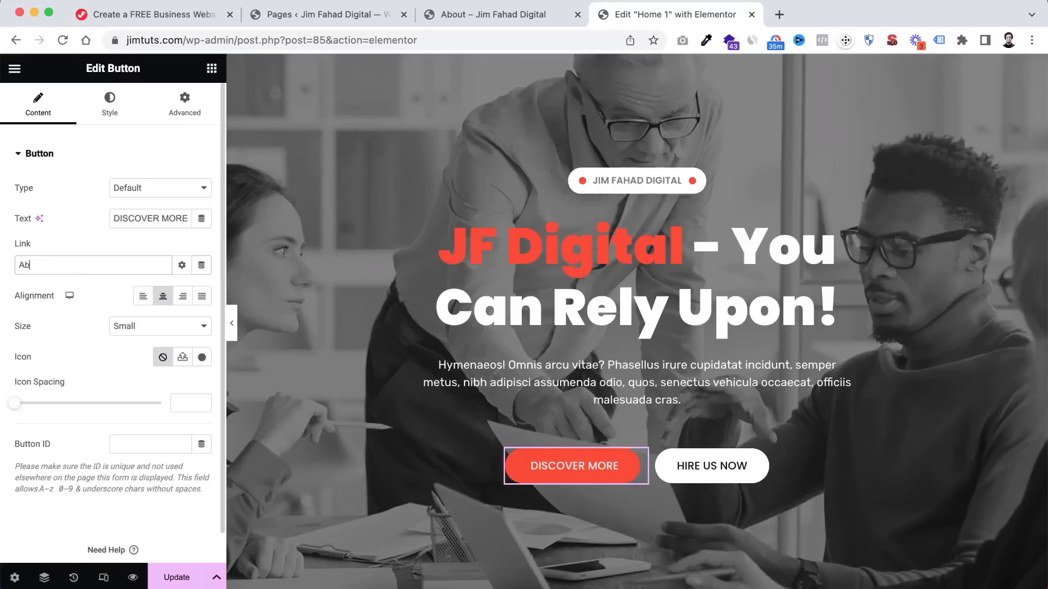
pyautogui.write('ou')
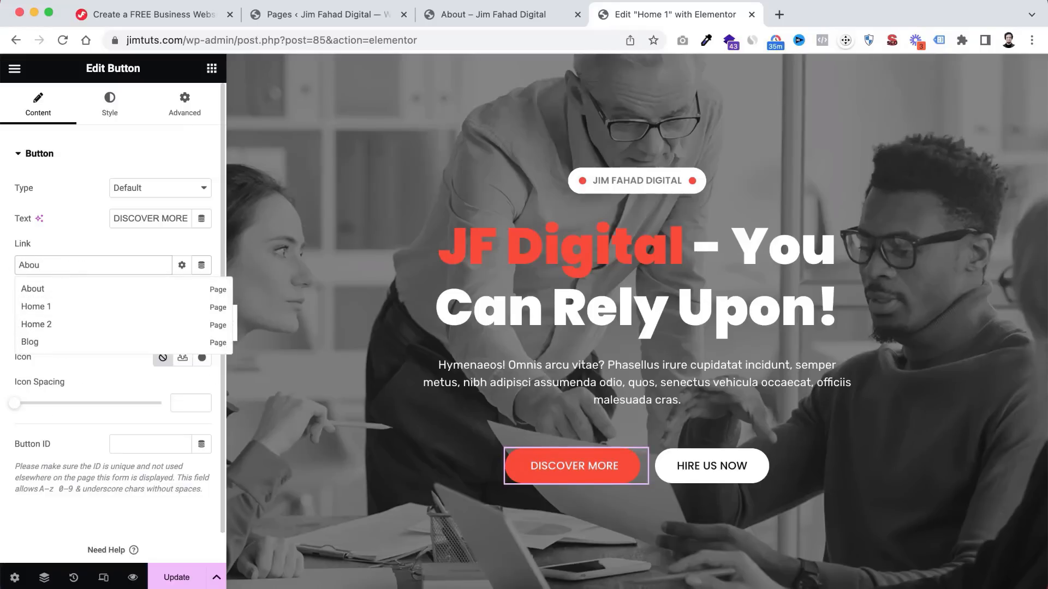
pyautogui.click(34, 291)
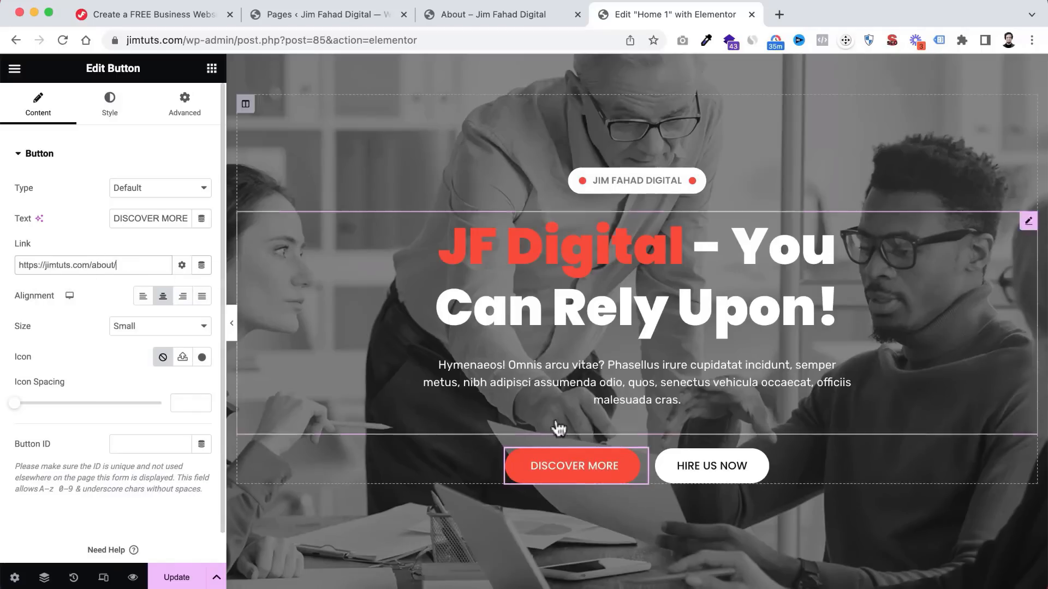
# - Change the HIRE US NOW button label to CONTACT NOW
pyautogui.click(759, 463)
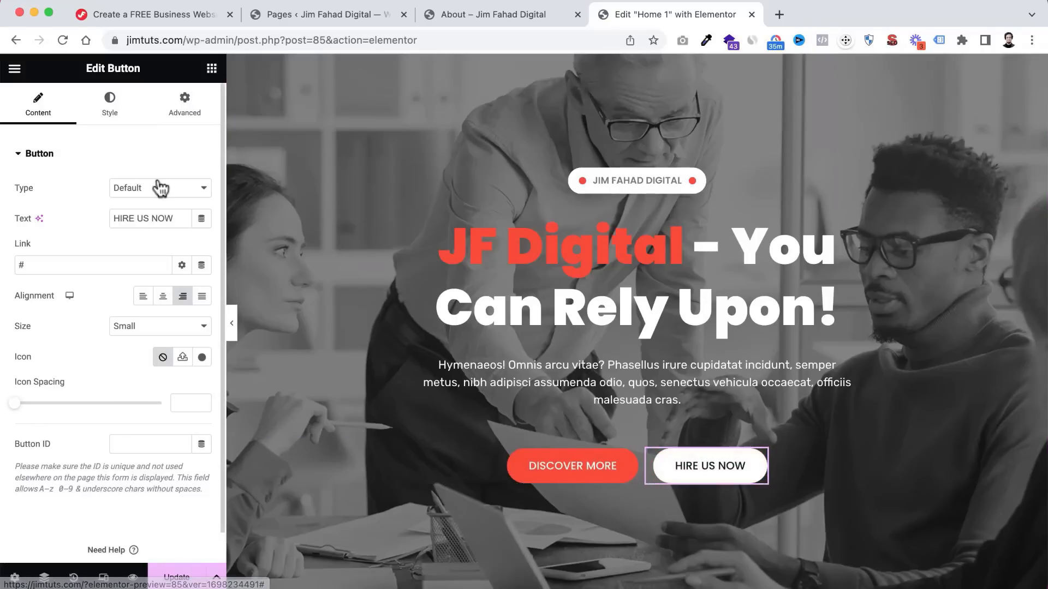
pyautogui.moveTo(140, 217); pyautogui.dragTo(83, 223)
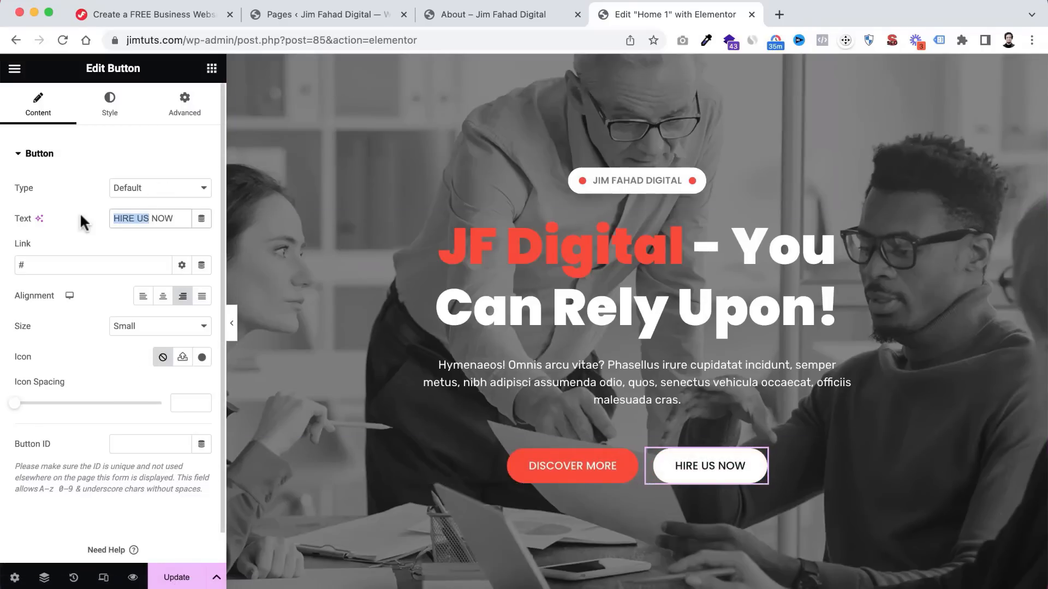
pyautogui.write('CONTACT')
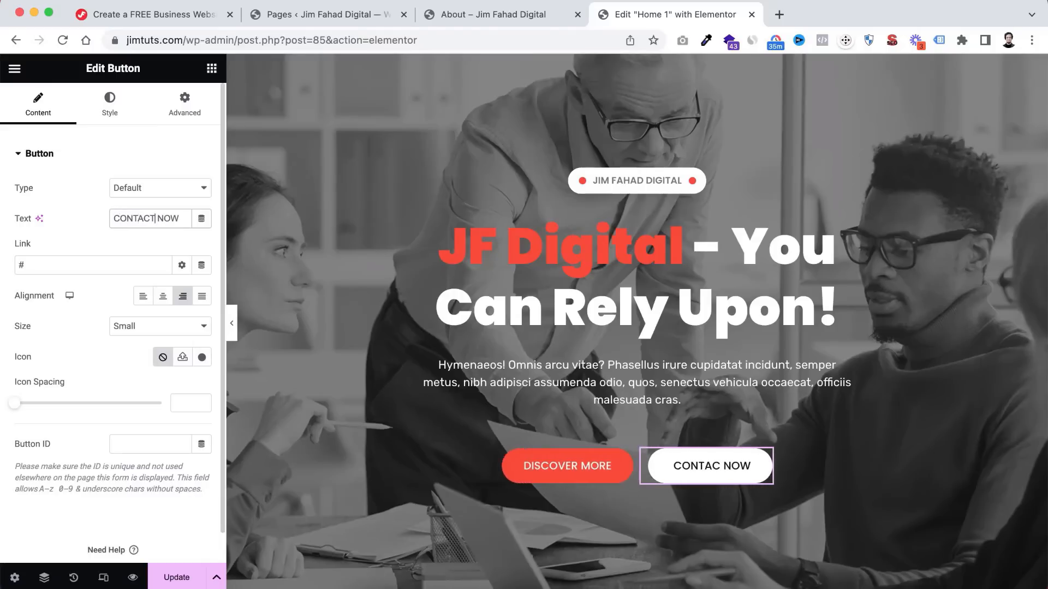
pyautogui.click(31, 257)
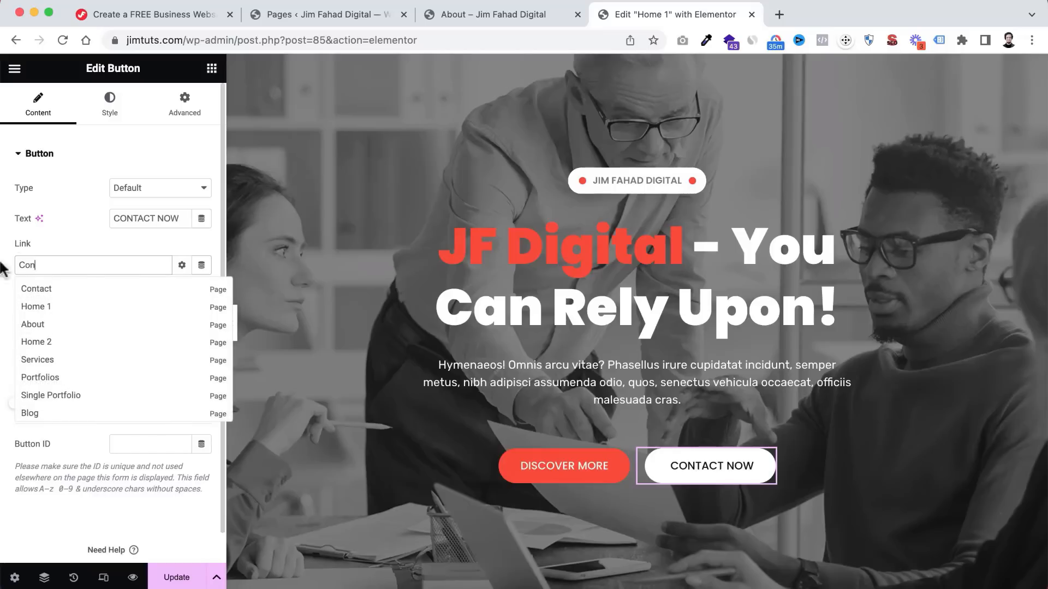
pyautogui.click(42, 291)
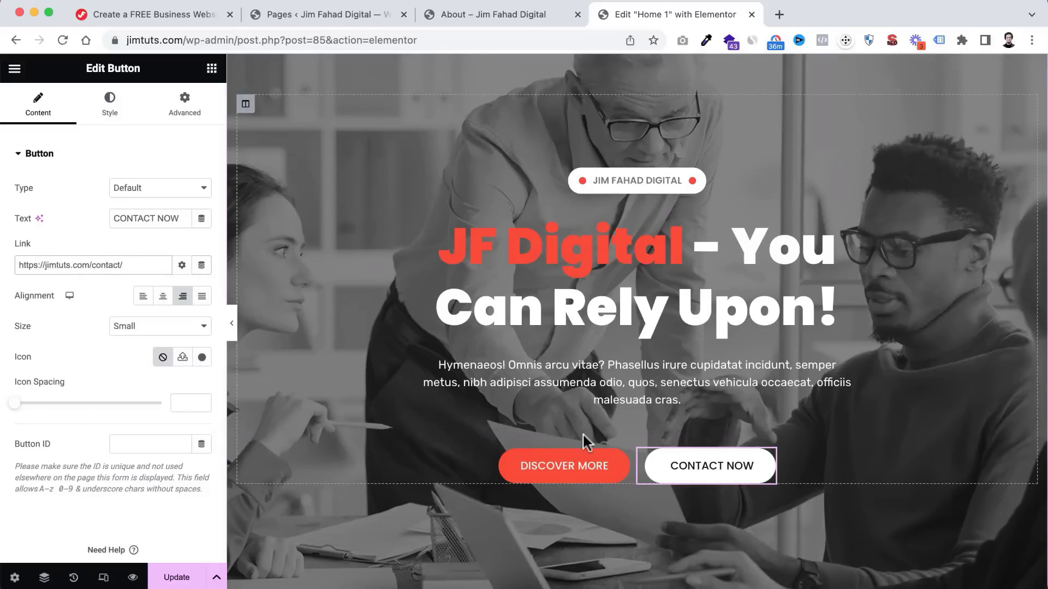
pyautogui.scroll(-5, 583, 436)
pyautogui.scroll(-5, 585, 442)
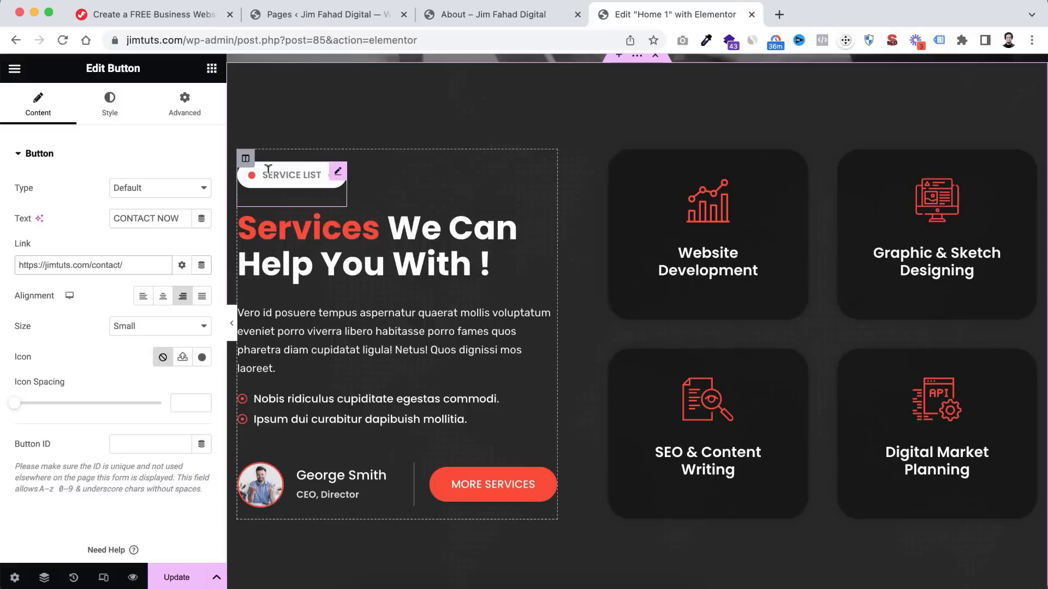
# - Change the first Services bullet to 'Only Quality Works'
pyautogui.scroll(10, 529, 198)
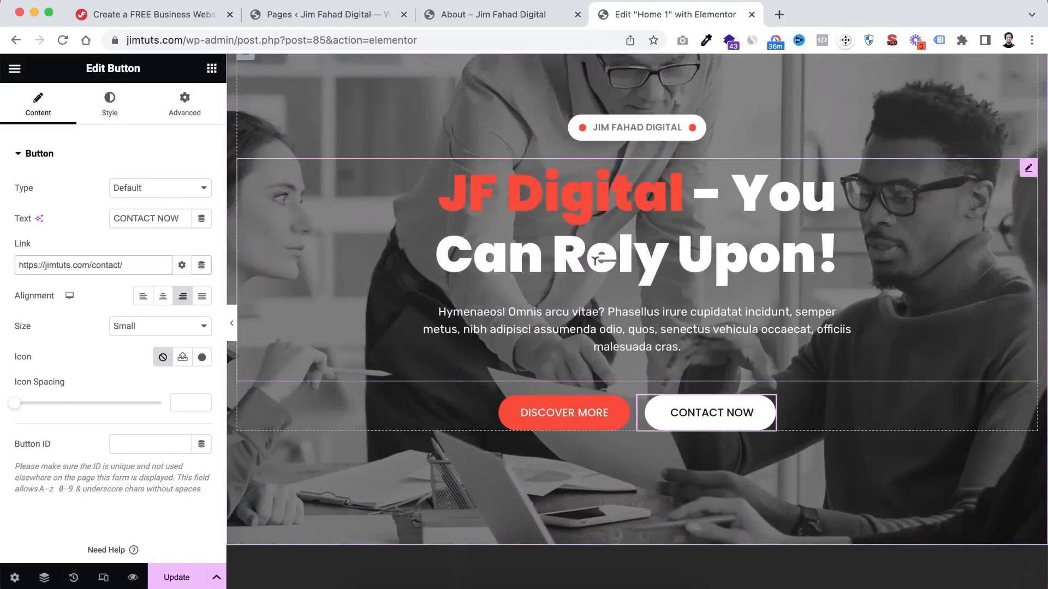
pyautogui.scroll(-10, 587, 344)
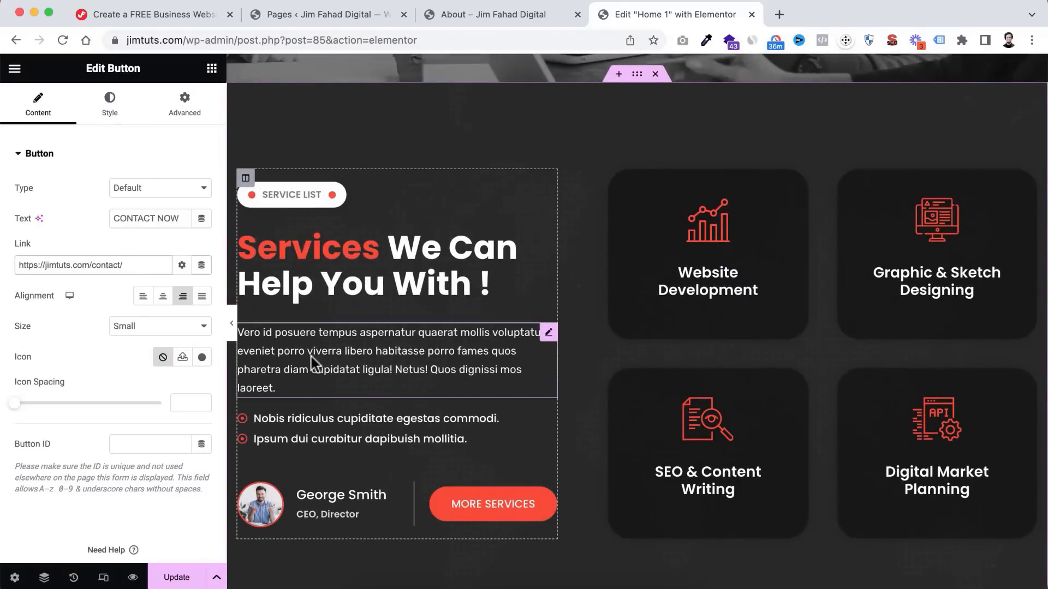
pyautogui.scroll(-1, 311, 357)
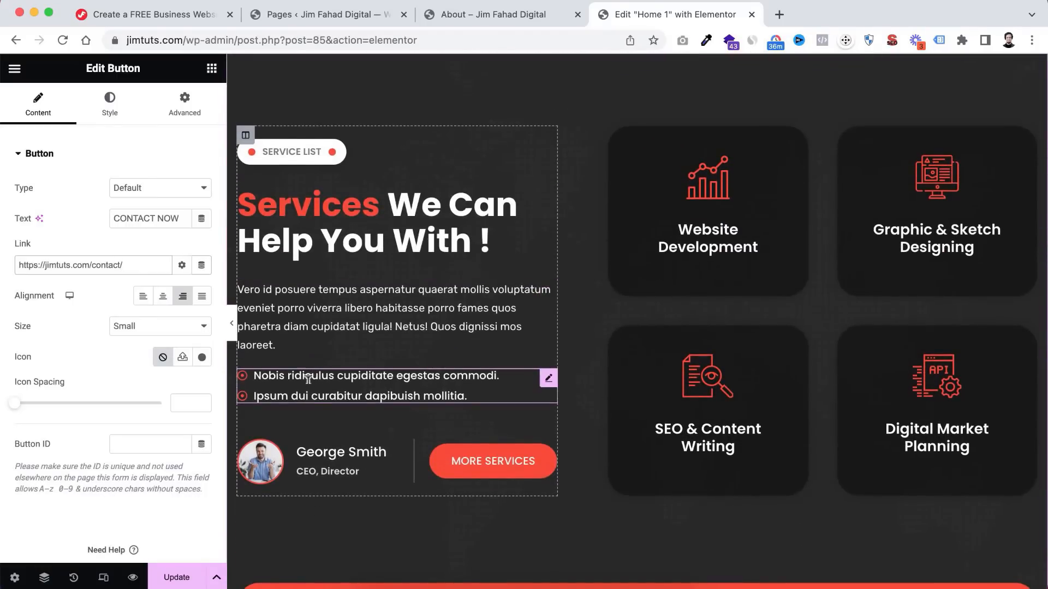
pyautogui.click(310, 374)
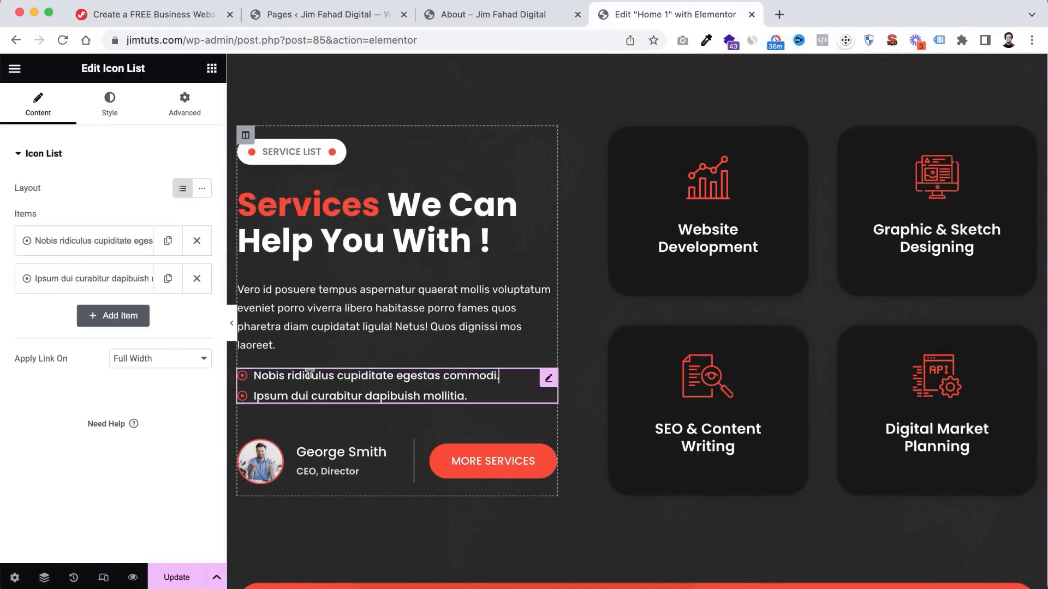
pyautogui.click(82, 244)
pyautogui.tripleClick(74, 294)
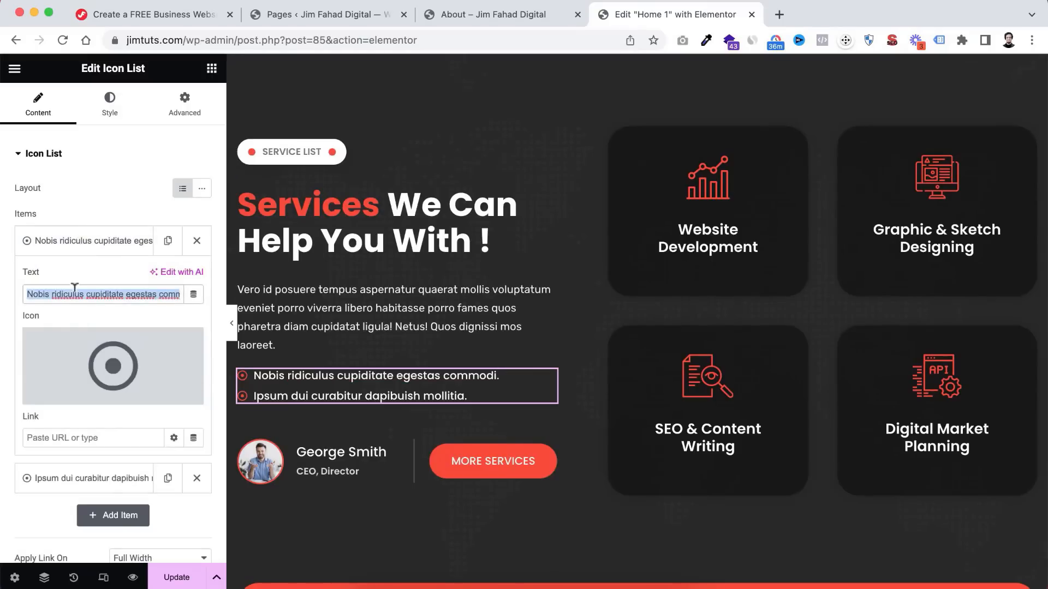
pyautogui.write('Only Quality Works')
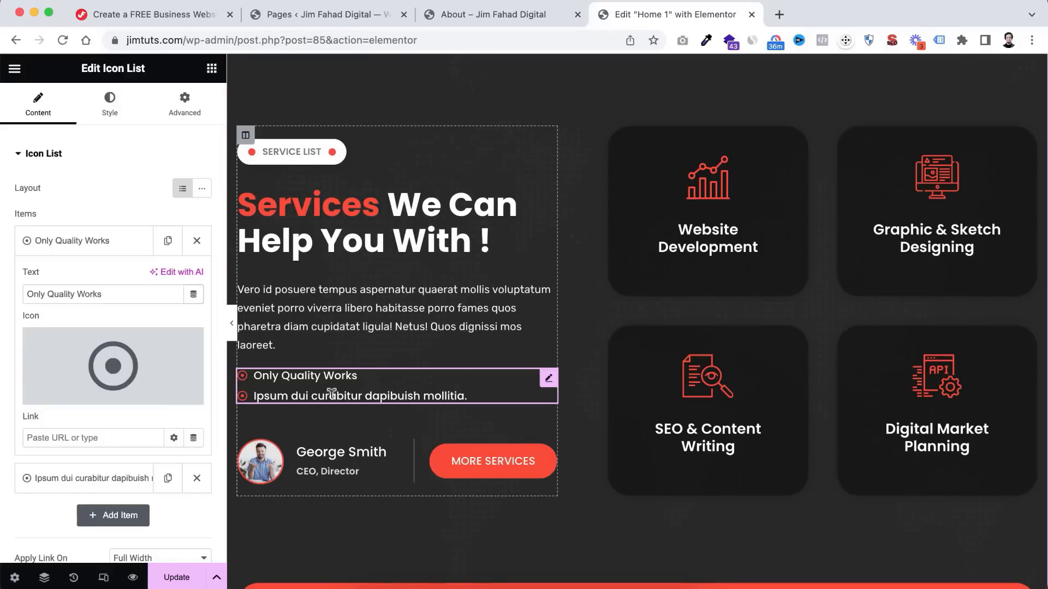
# - Change the second bullet to 'Your One-Stop Solution' and open the profile image box's media library
pyautogui.click(97, 245)
pyautogui.click(90, 281)
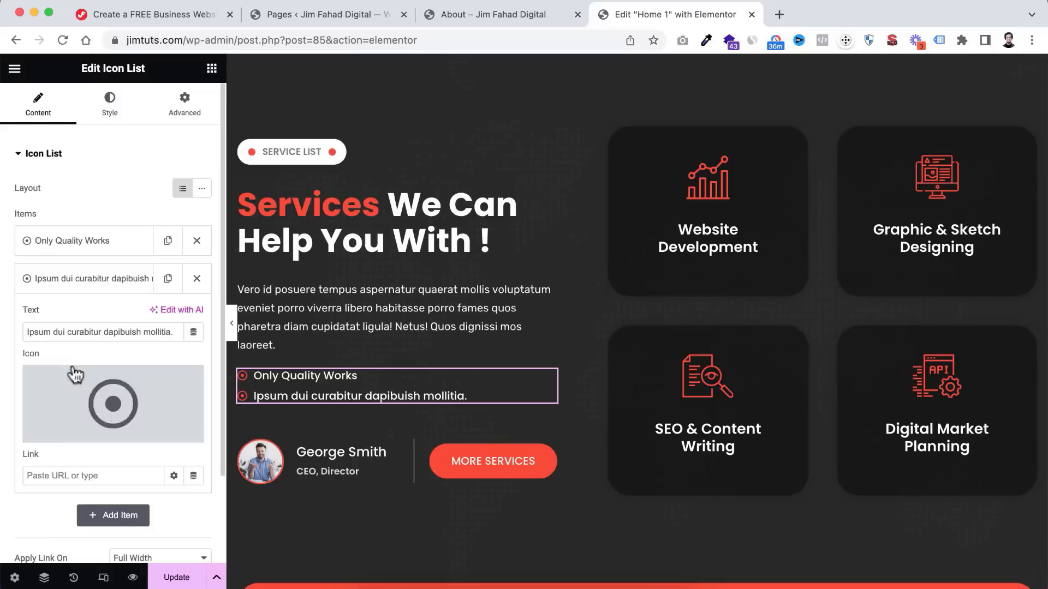
pyautogui.tripleClick(73, 333)
pyautogui.write('Your One-Stop Solution')
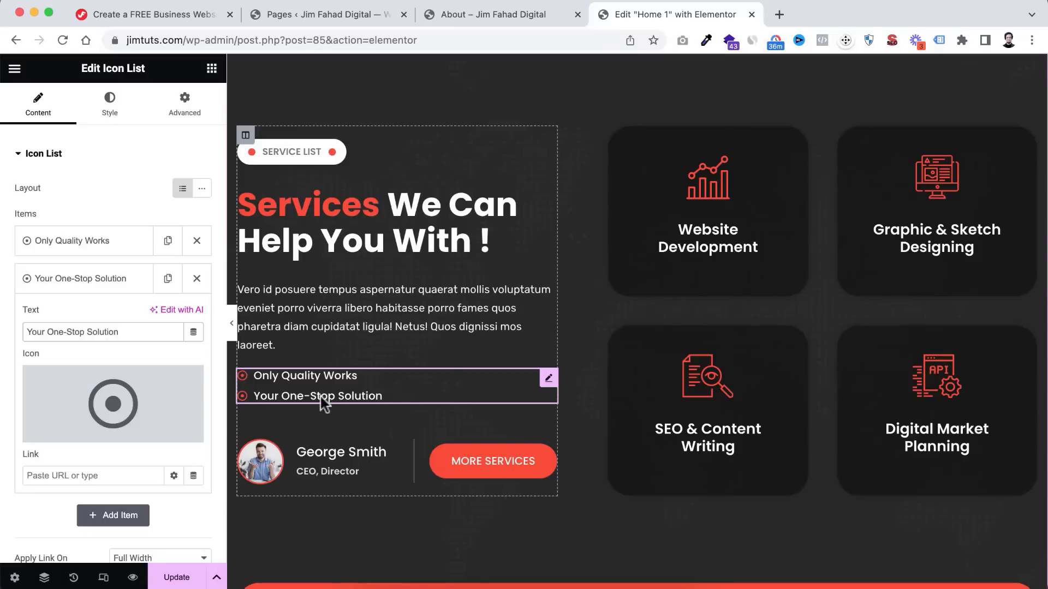
pyautogui.click(269, 467)
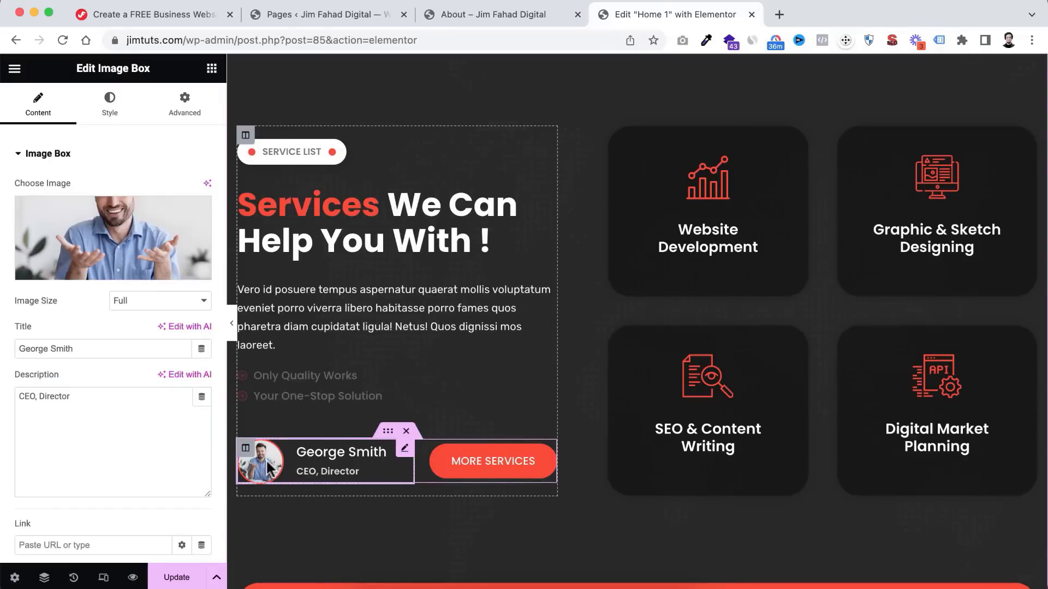
pyautogui.click(121, 235)
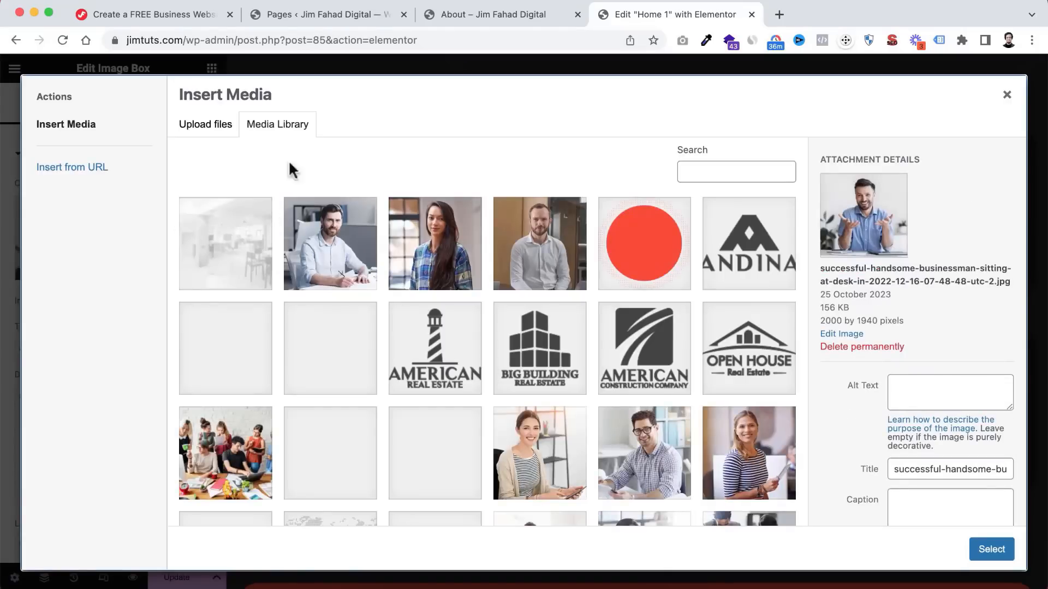
# - Upload the profile picture JPG from the IMG folder through Insert Media's Upload files
pyautogui.click(215, 130)
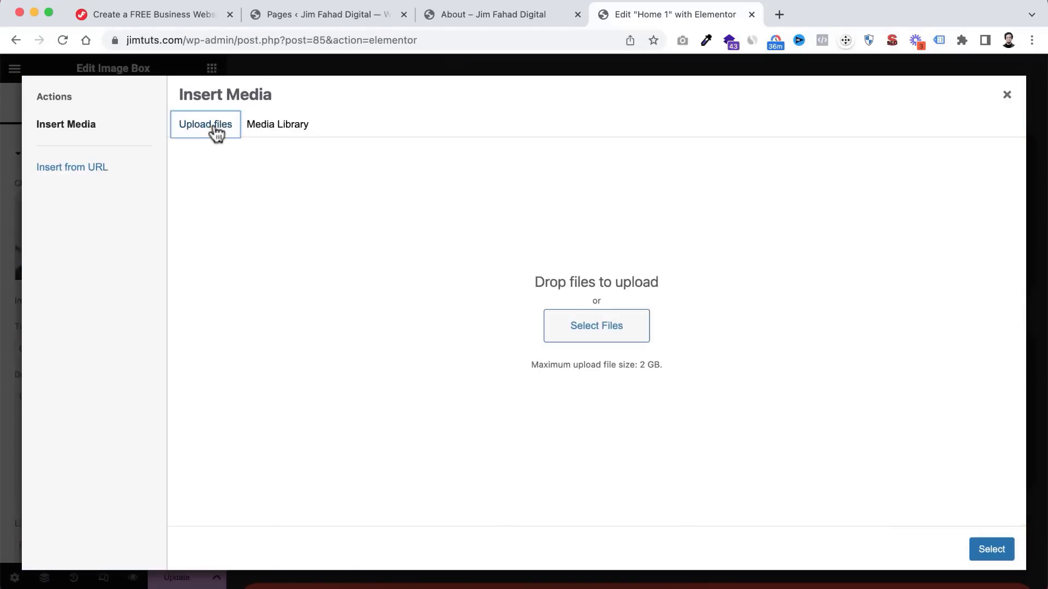
pyautogui.click(281, 131)
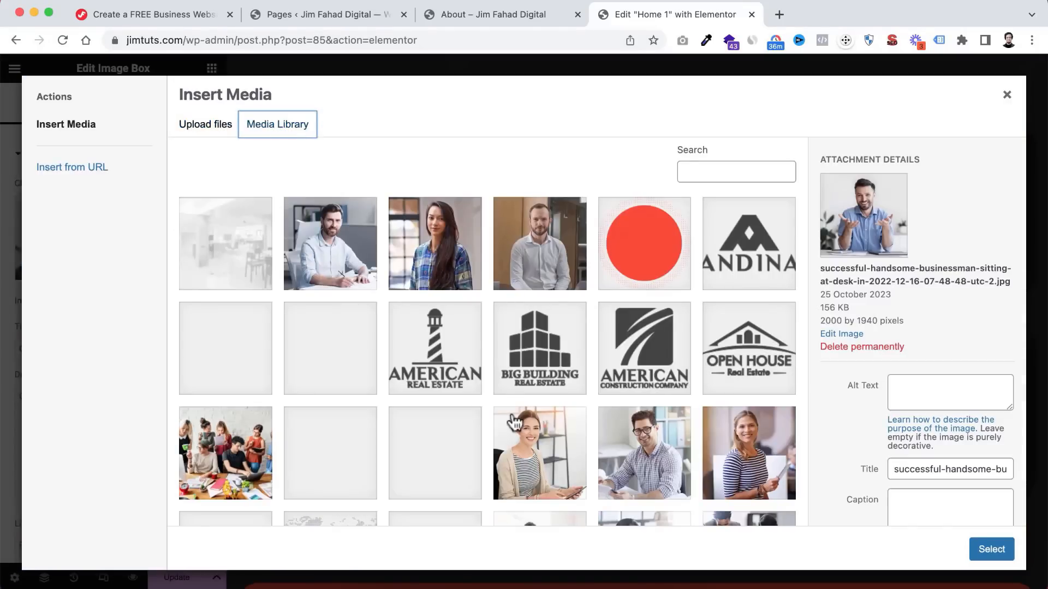
pyautogui.scroll(-7, 508, 420)
pyautogui.scroll(-1, 515, 422)
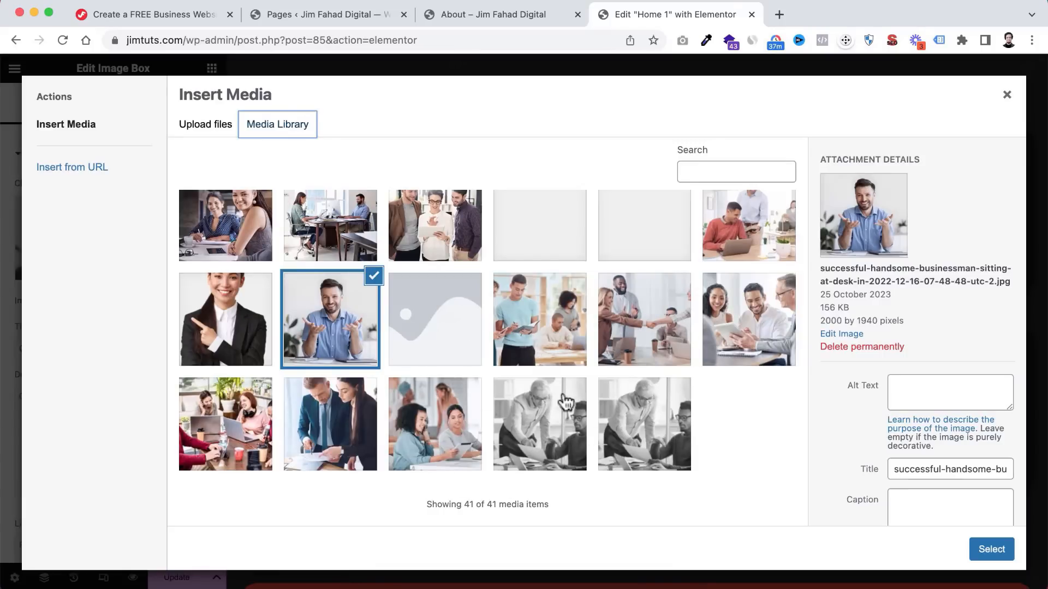
pyautogui.scroll(7, 552, 288)
pyautogui.scroll(1, 552, 288)
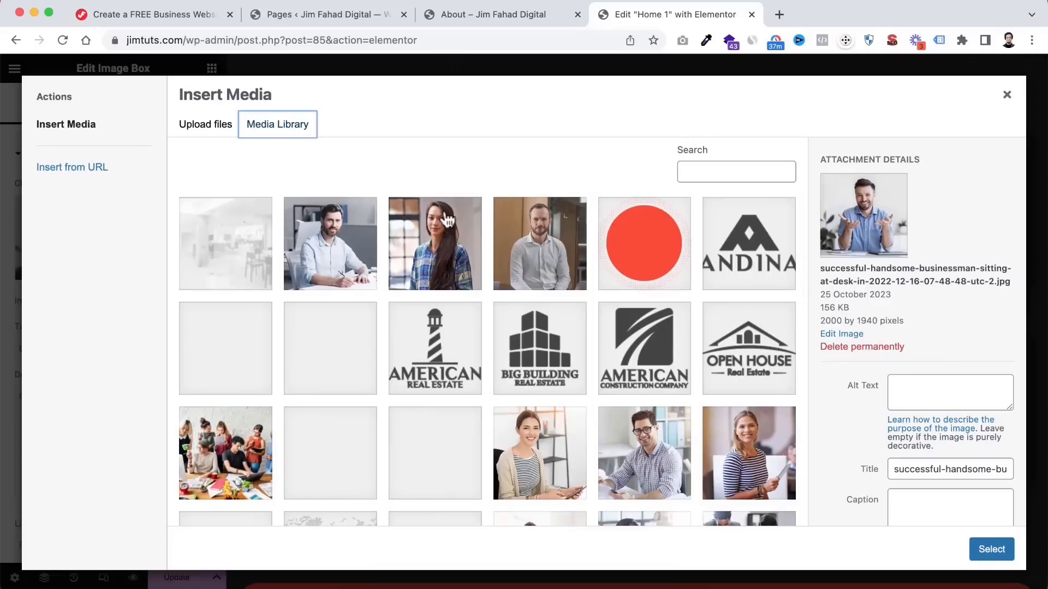
pyautogui.click(216, 131)
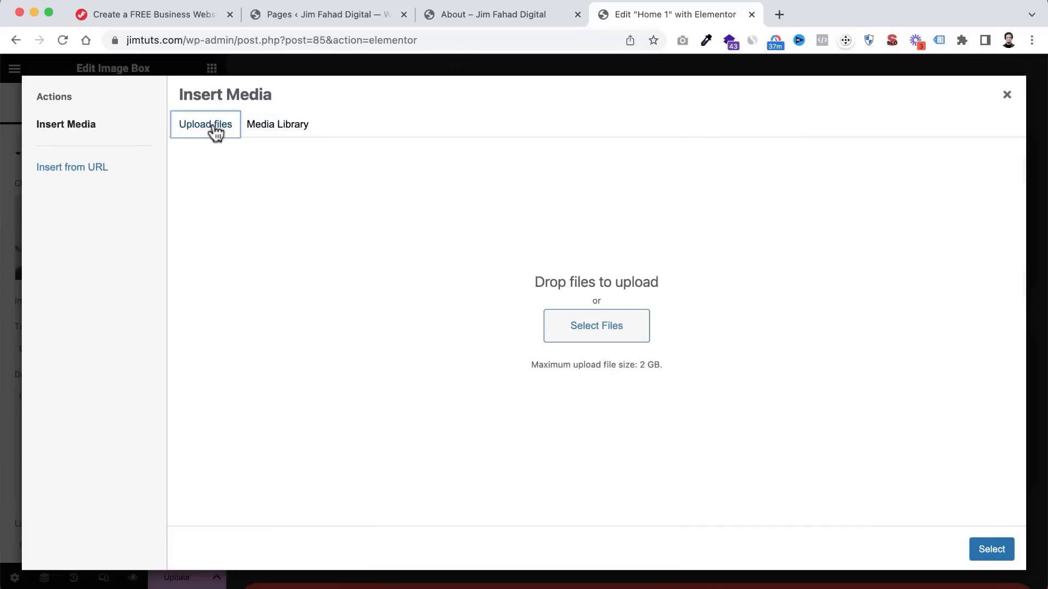
pyautogui.click(589, 337)
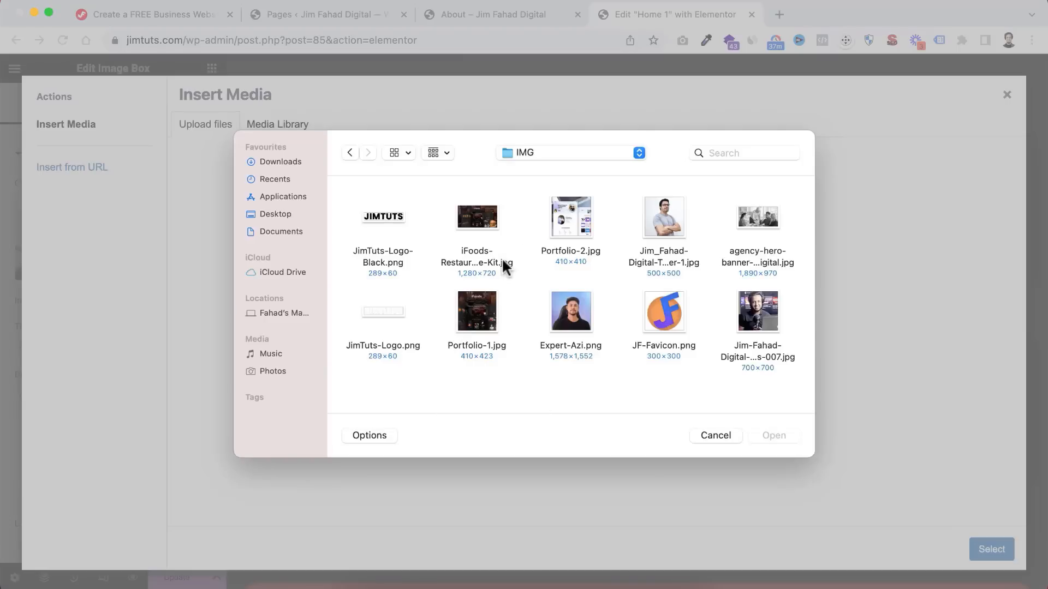
pyautogui.click(761, 314)
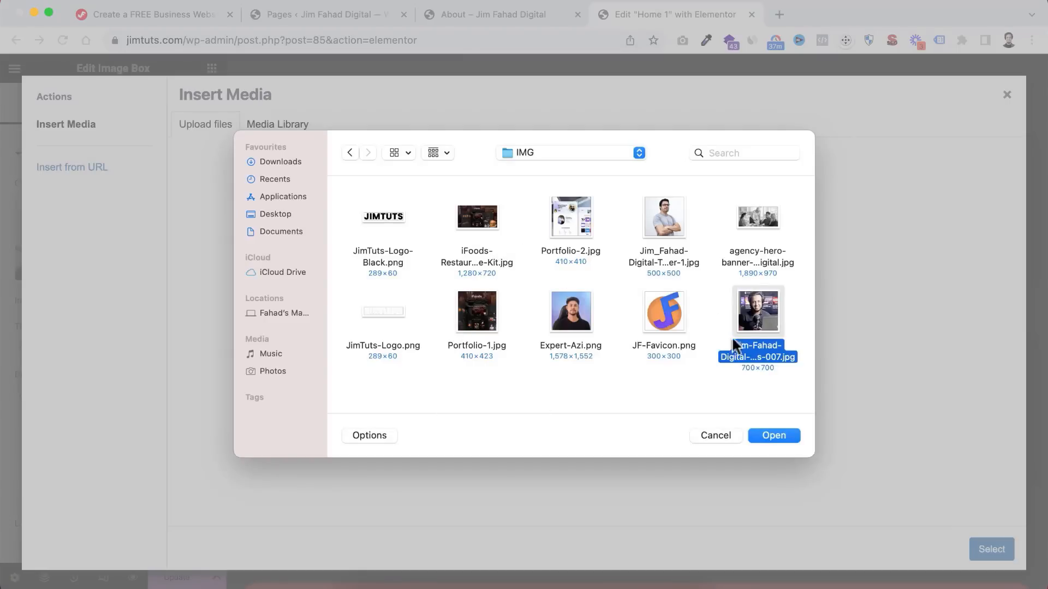
pyautogui.click(785, 436)
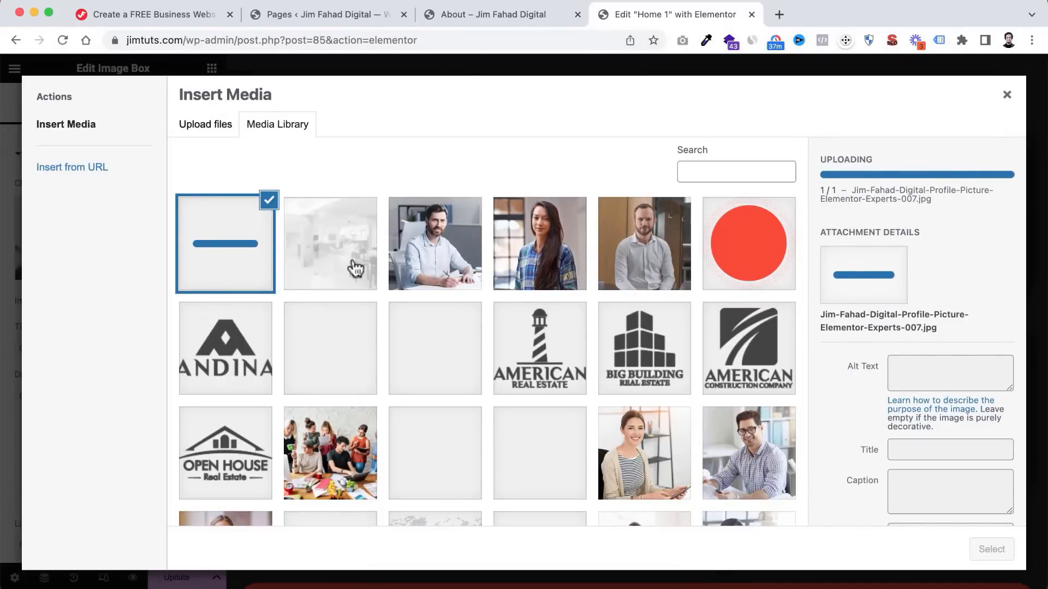
# - Insert the uploaded photo, title the image box with the owner's name, and link MORE SERVICES to the Services page
pyautogui.click(991, 550)
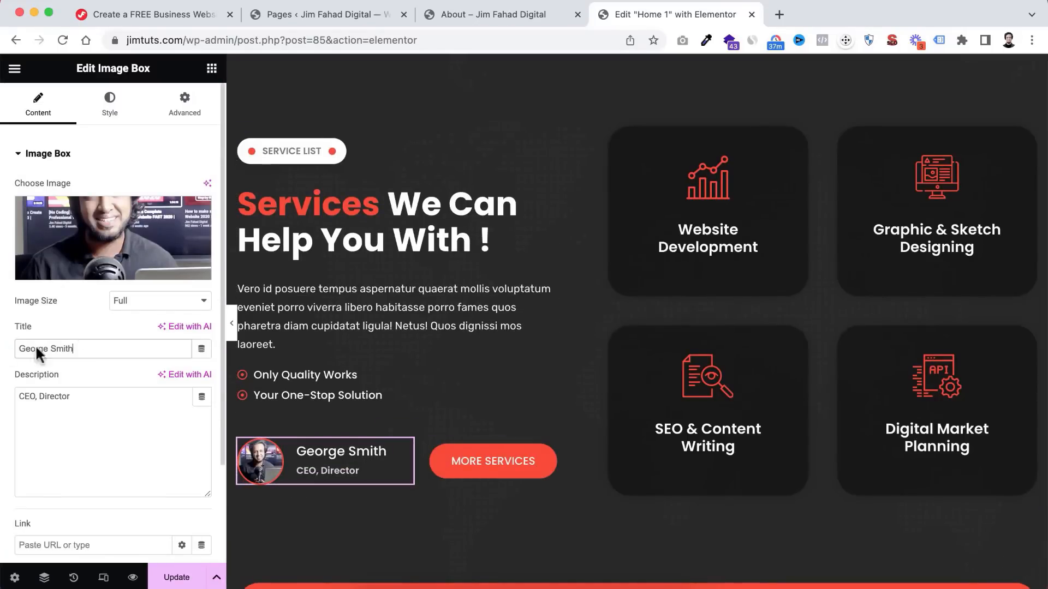
pyautogui.write('Jim Fahad')
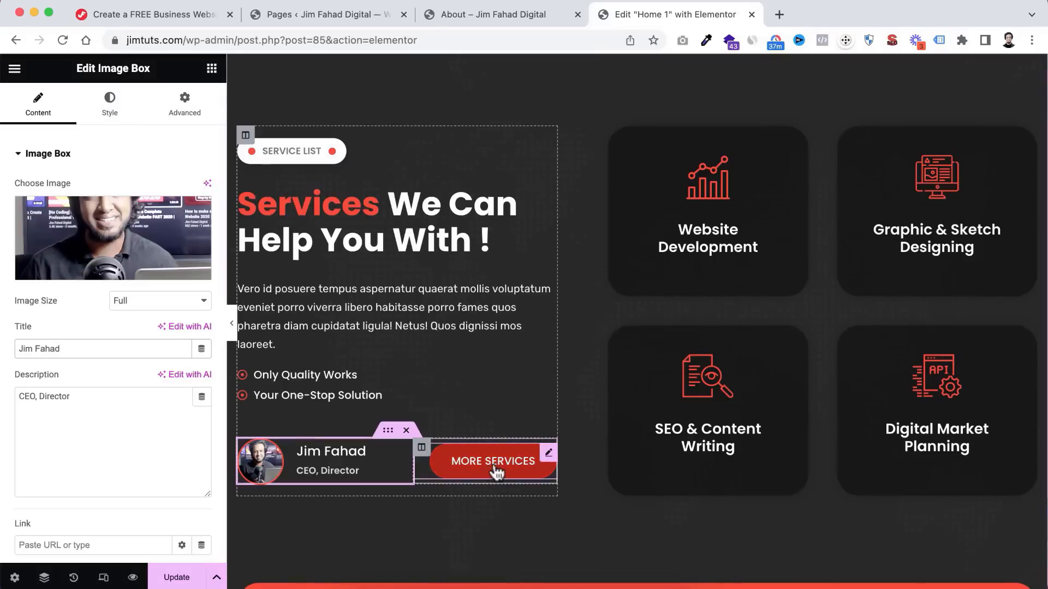
pyautogui.click(521, 472)
pyautogui.moveTo(28, 266); pyautogui.dragTo(1, 269)
pyautogui.write('Servic')
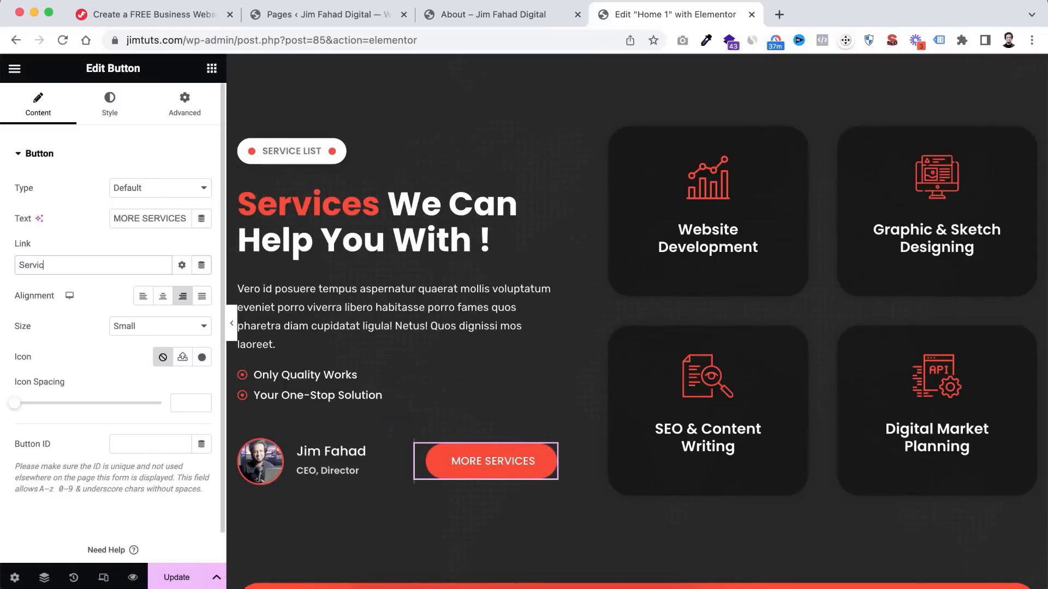
pyautogui.click(45, 288)
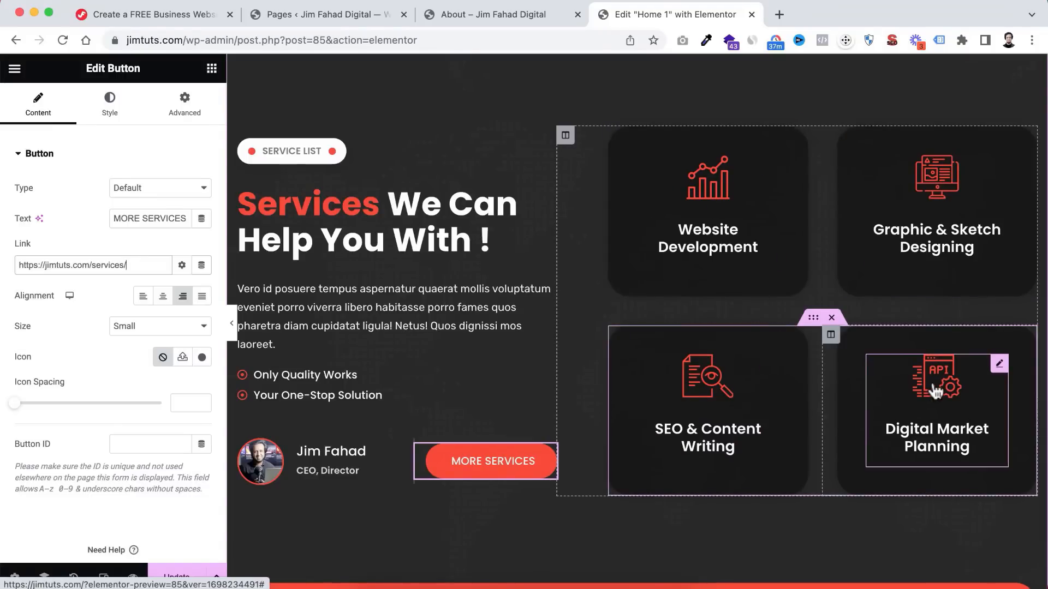
# - Retitle the Digital Market Planning card to 'Elementor Web Design'
pyautogui.click(950, 393)
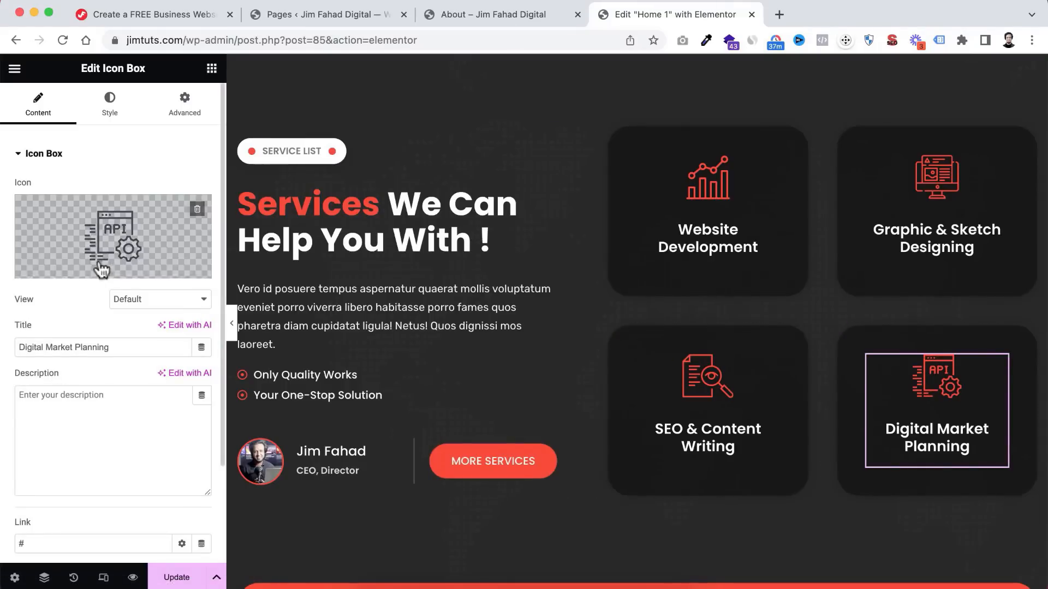
pyautogui.moveTo(117, 345); pyautogui.dragTo(4, 348)
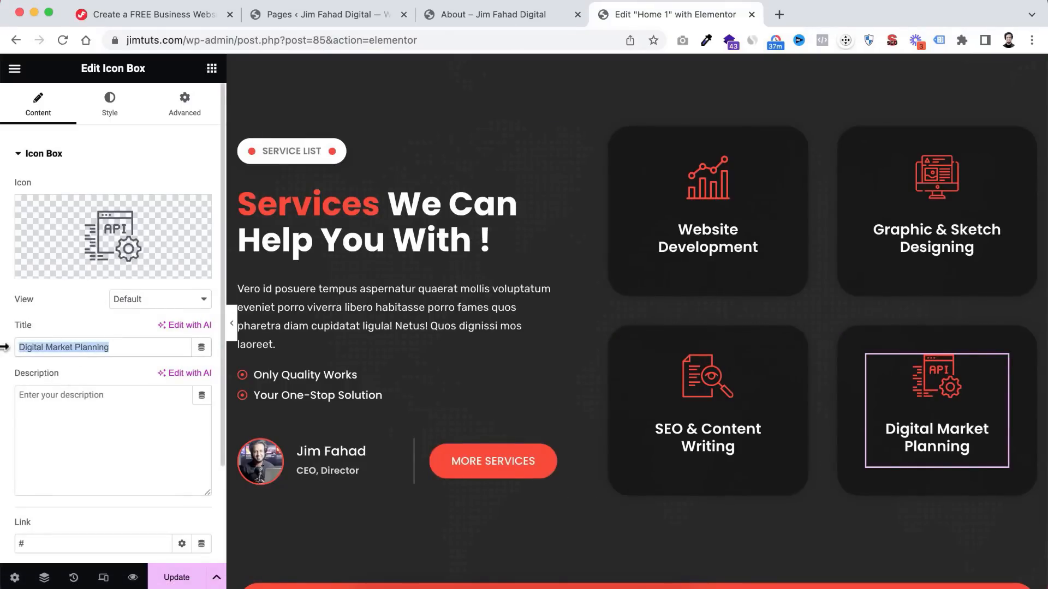
pyautogui.write('Elementor')
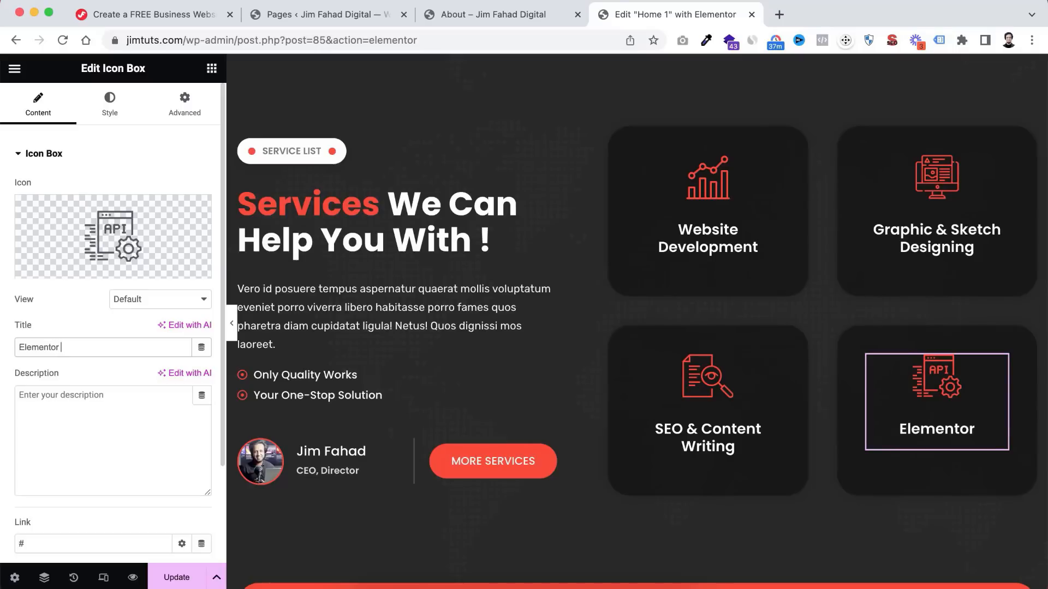
pyautogui.write(' Web Design')
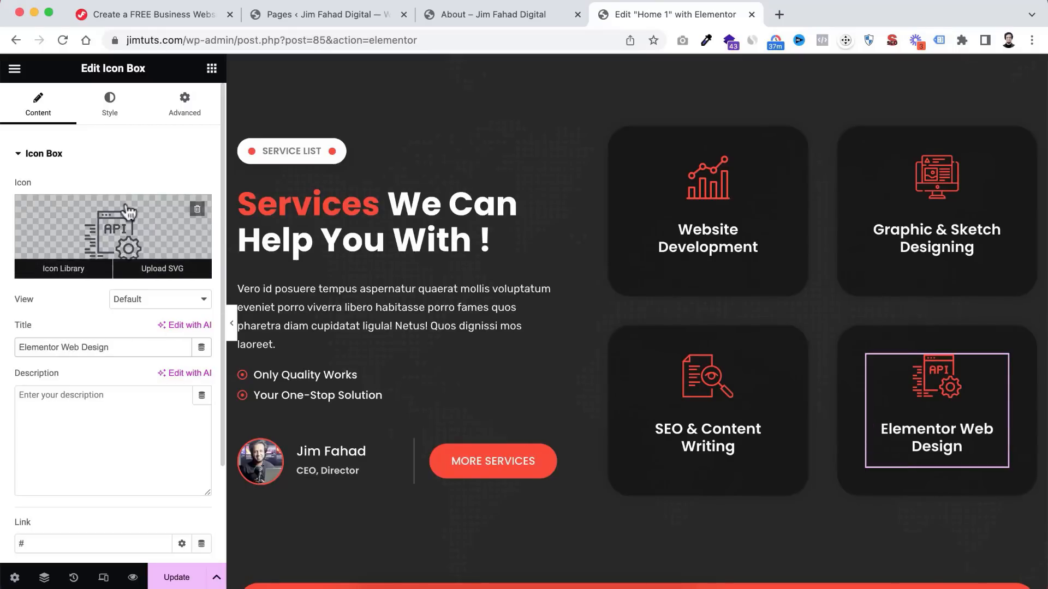
# - Give the card the Elementor logo icon, found by filtering the icon library for 'elemen'
pyautogui.click(115, 232)
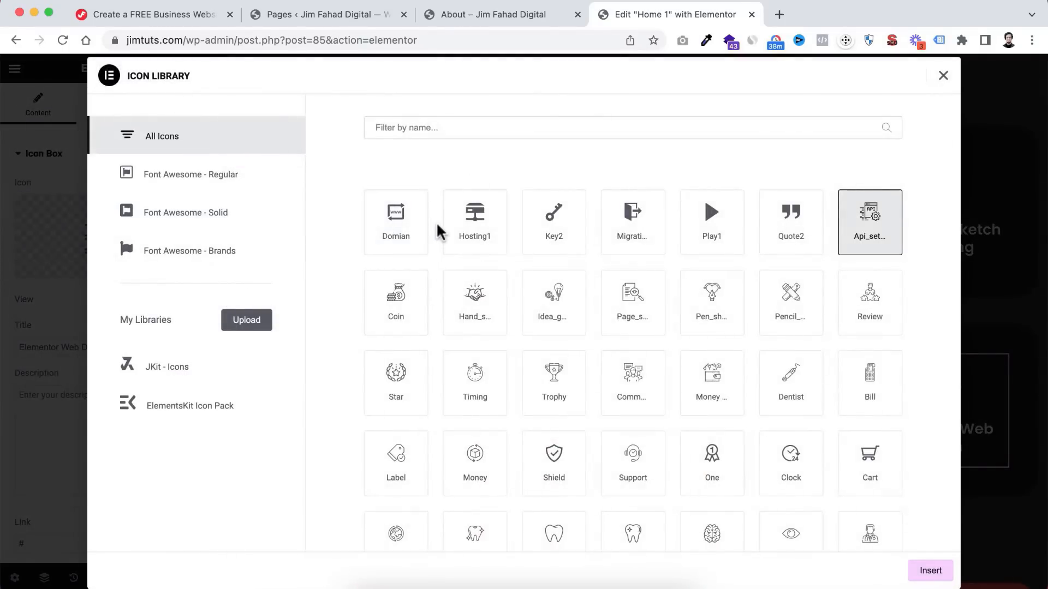
pyautogui.scroll(-6, 468, 328)
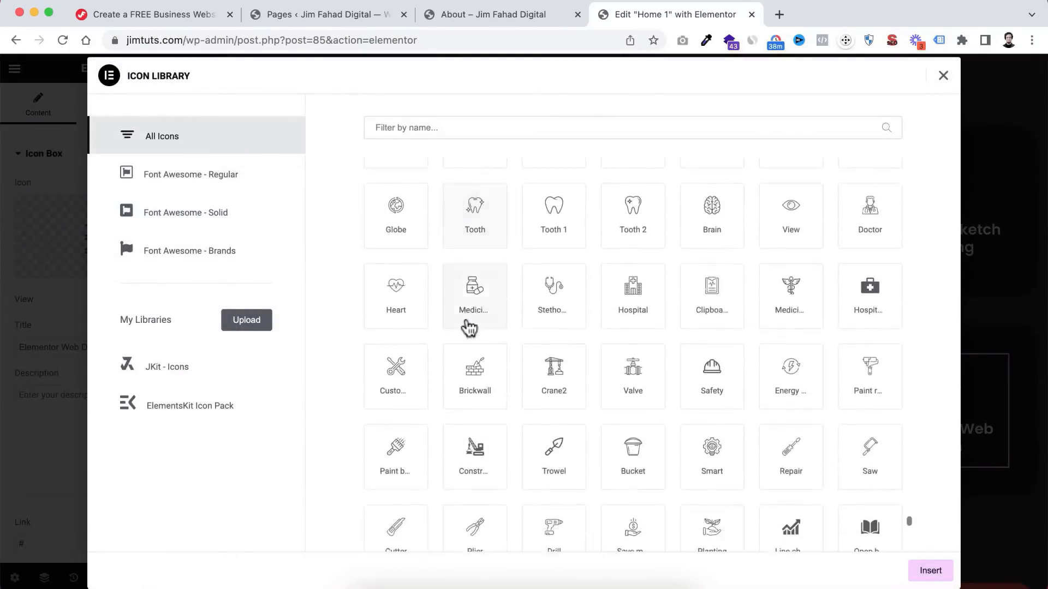
pyautogui.scroll(-20, 468, 328)
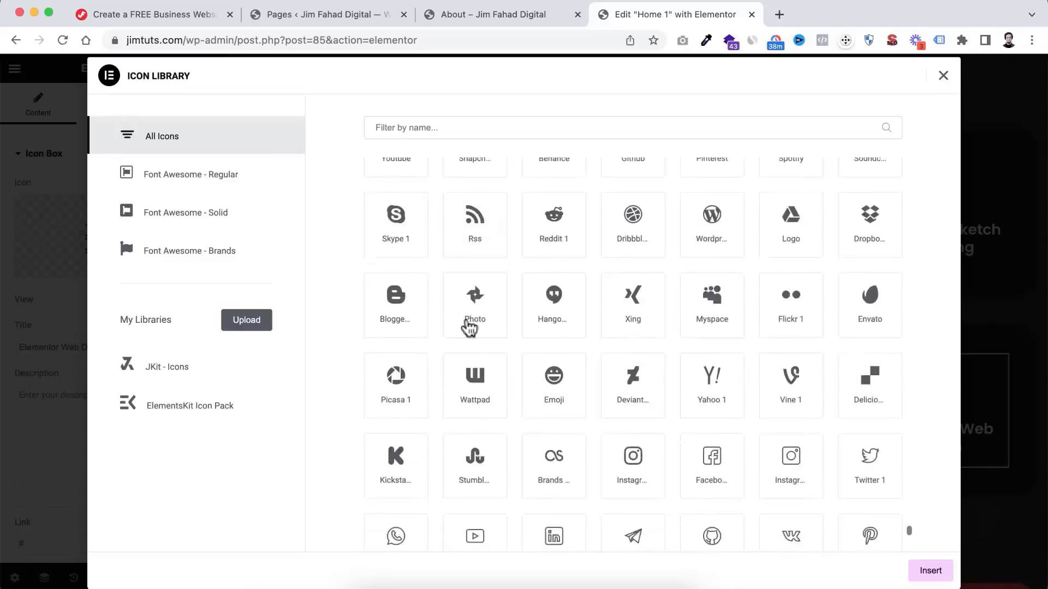
pyautogui.scroll(-10, 468, 326)
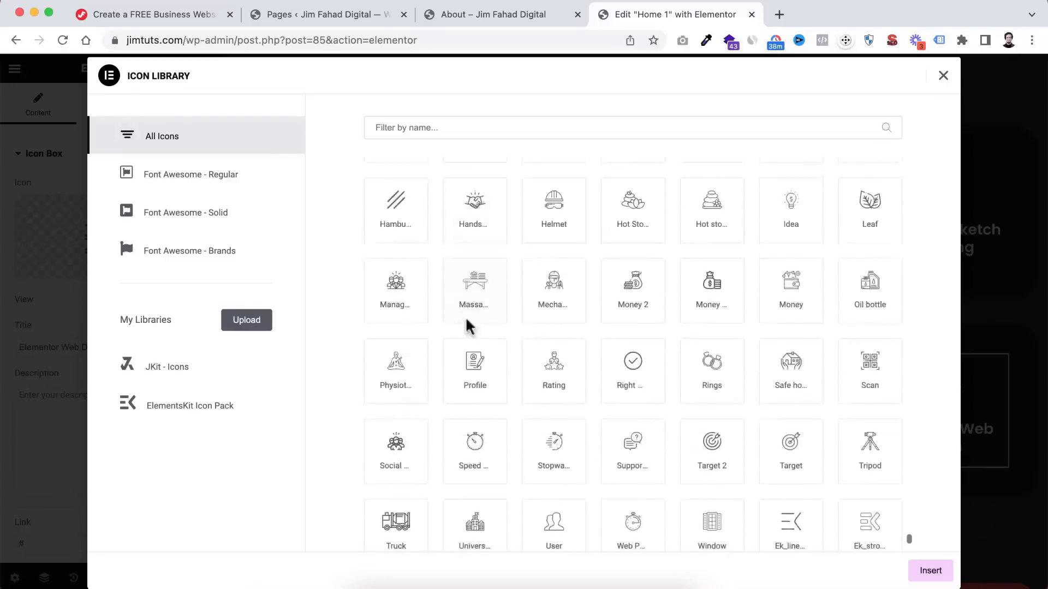
pyautogui.scroll(-10, 468, 327)
pyautogui.click(399, 126)
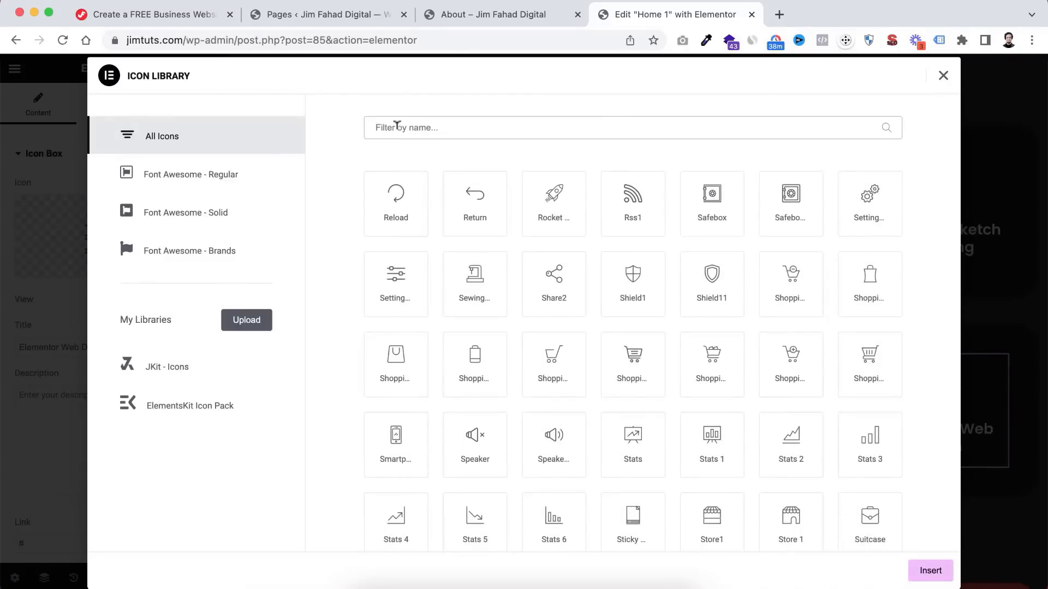
pyautogui.write('elemen')
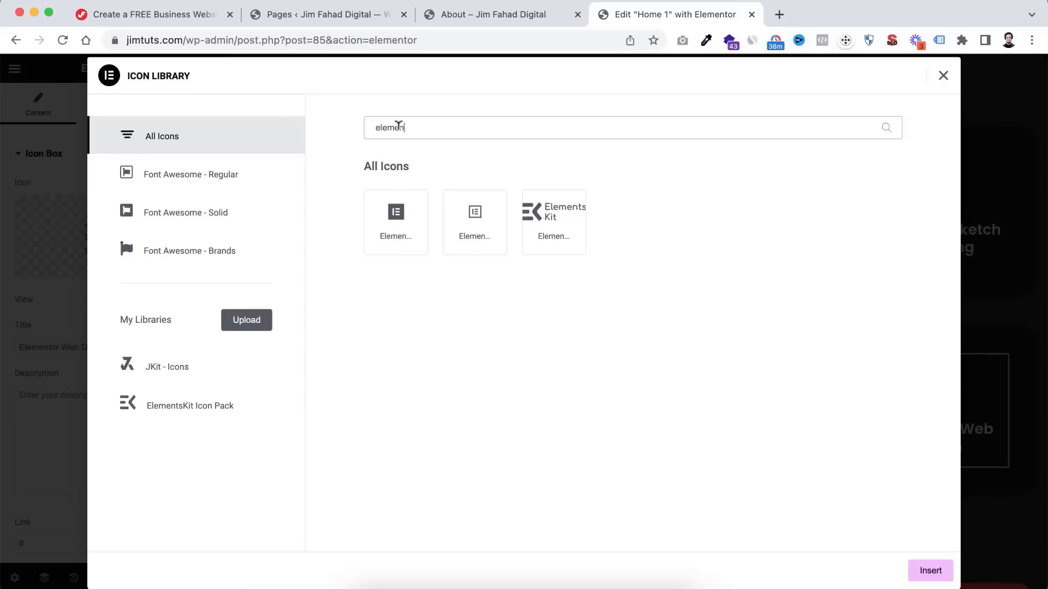
pyautogui.click(471, 221)
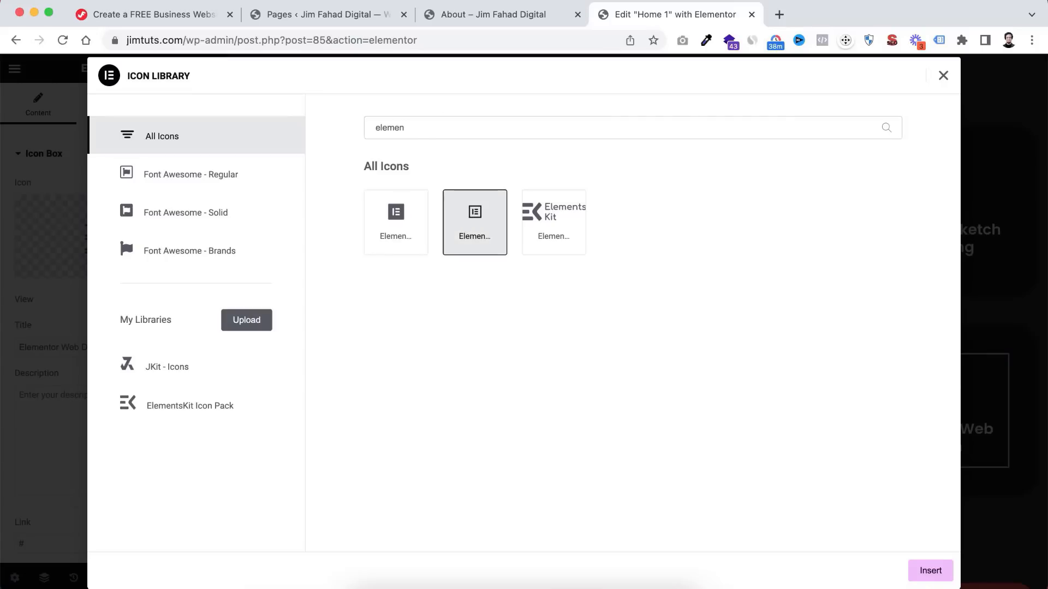
pyautogui.click(927, 573)
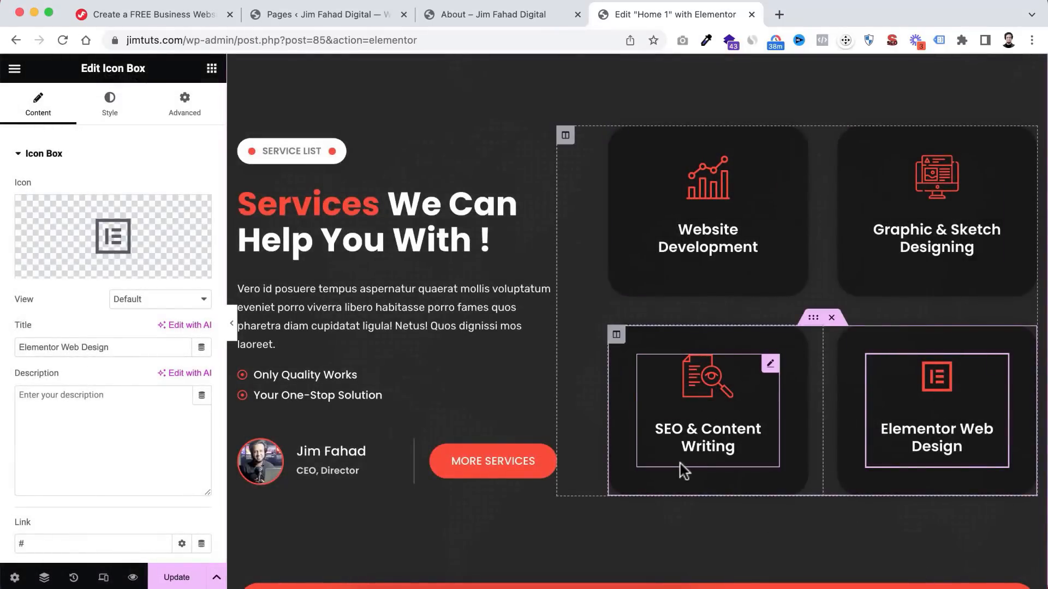
# - Select the phone number text in the red consultation box's description
pyautogui.scroll(-5, 679, 460)
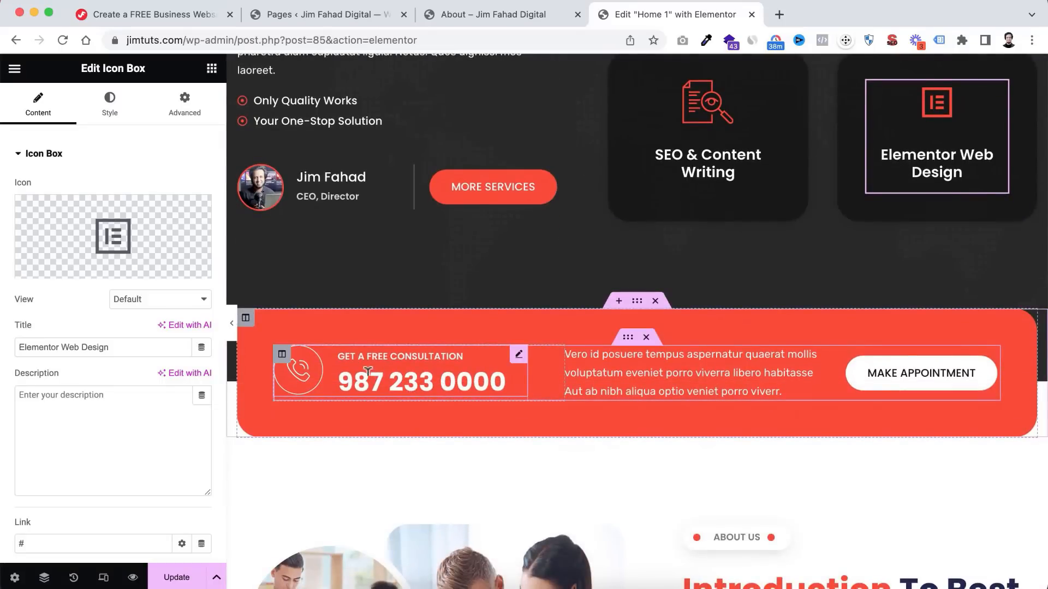
pyautogui.click(367, 376)
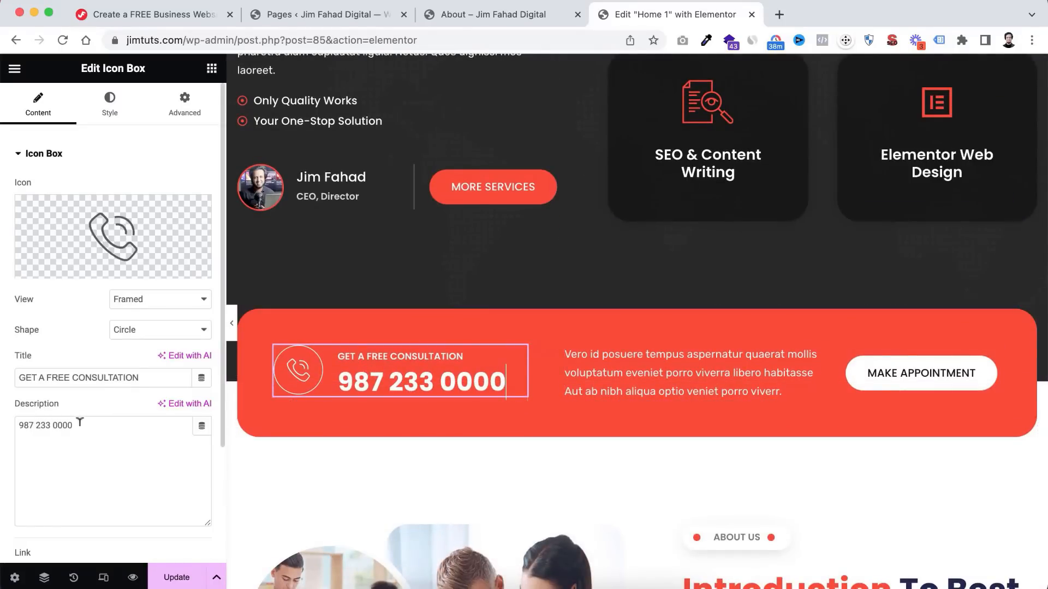
pyautogui.tripleClick(38, 424)
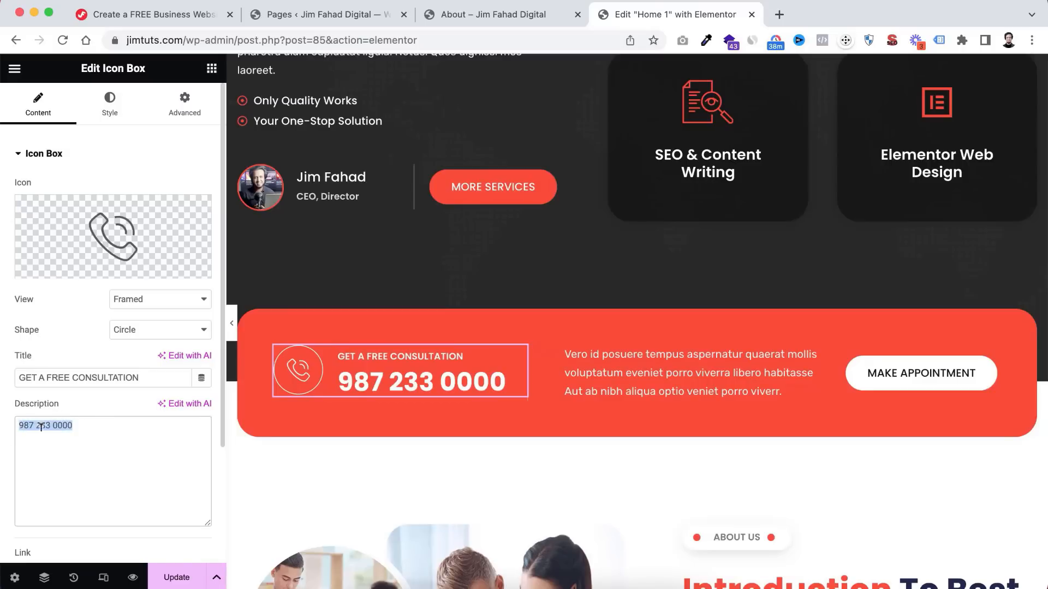
pyautogui.click(935, 391)
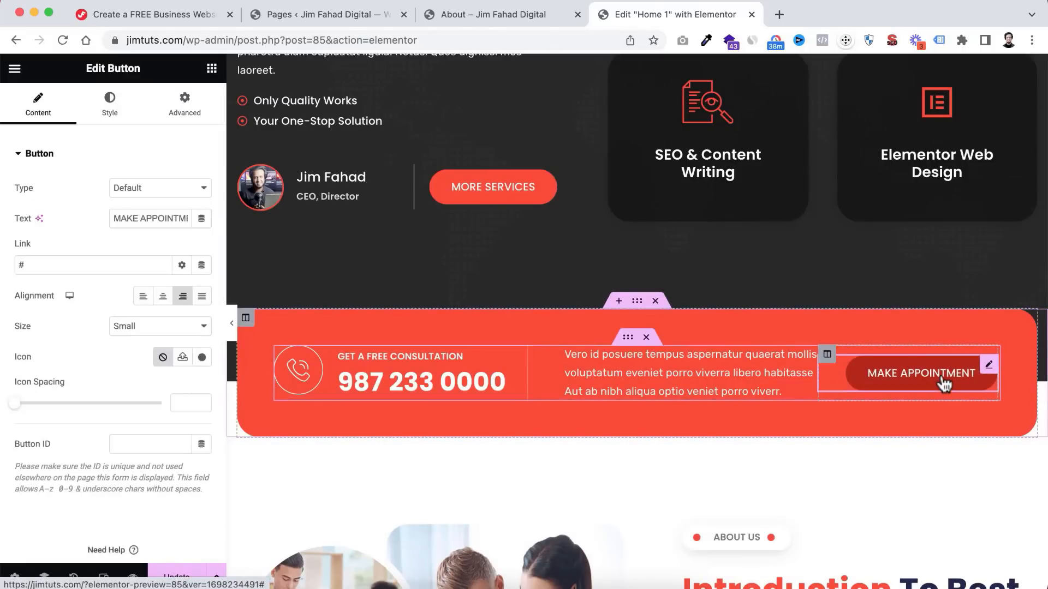
pyautogui.moveTo(49, 266); pyautogui.dragTo(2, 270)
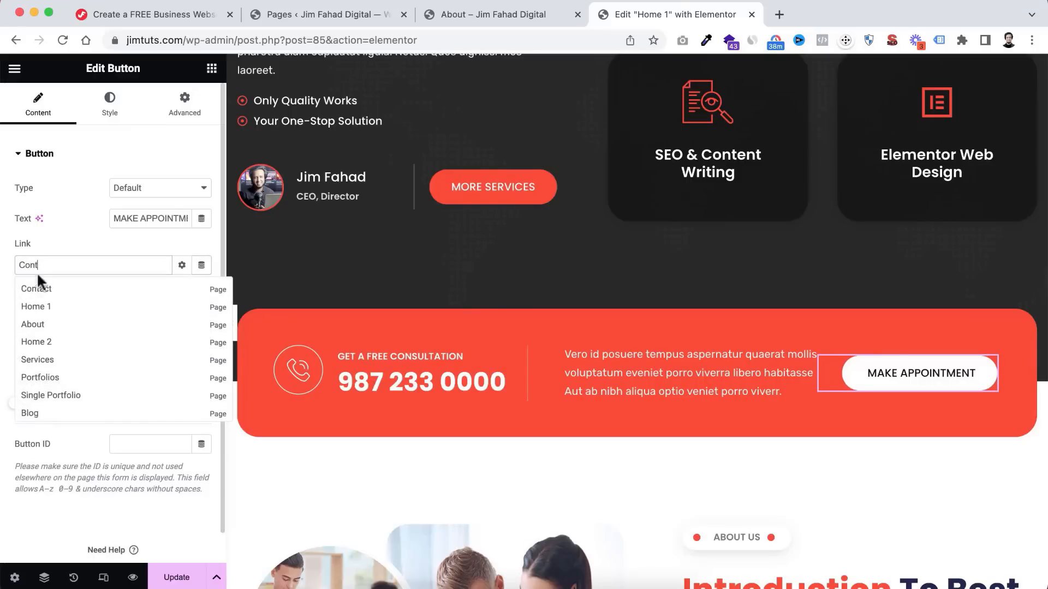
pyautogui.write('Cont')
pyautogui.click(46, 289)
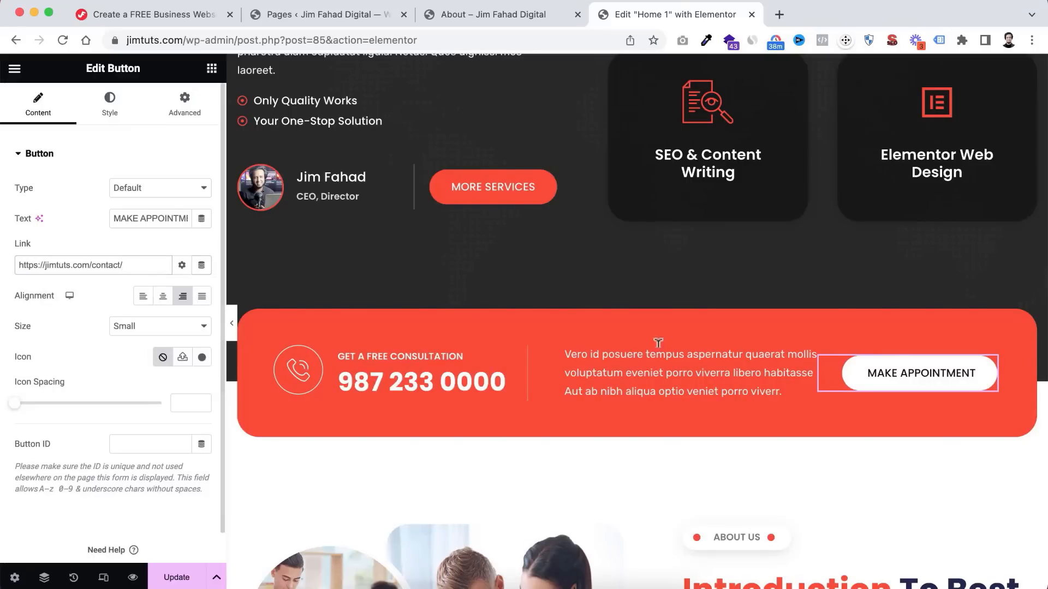
pyautogui.scroll(-5, 704, 457)
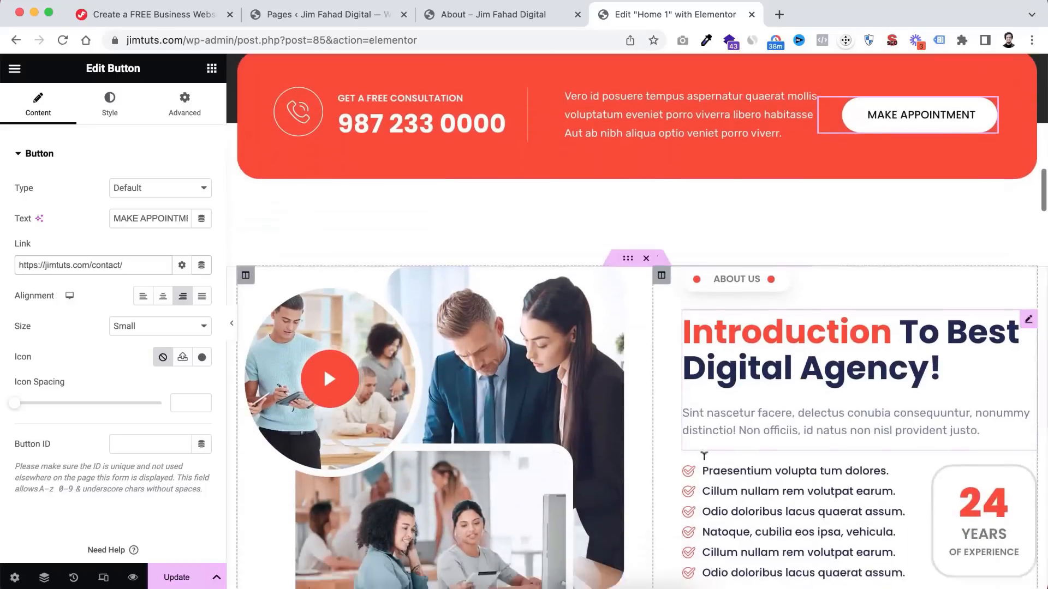
# - Change the first About list point to 'Our Dedicated Team'
pyautogui.scroll(-3, 704, 455)
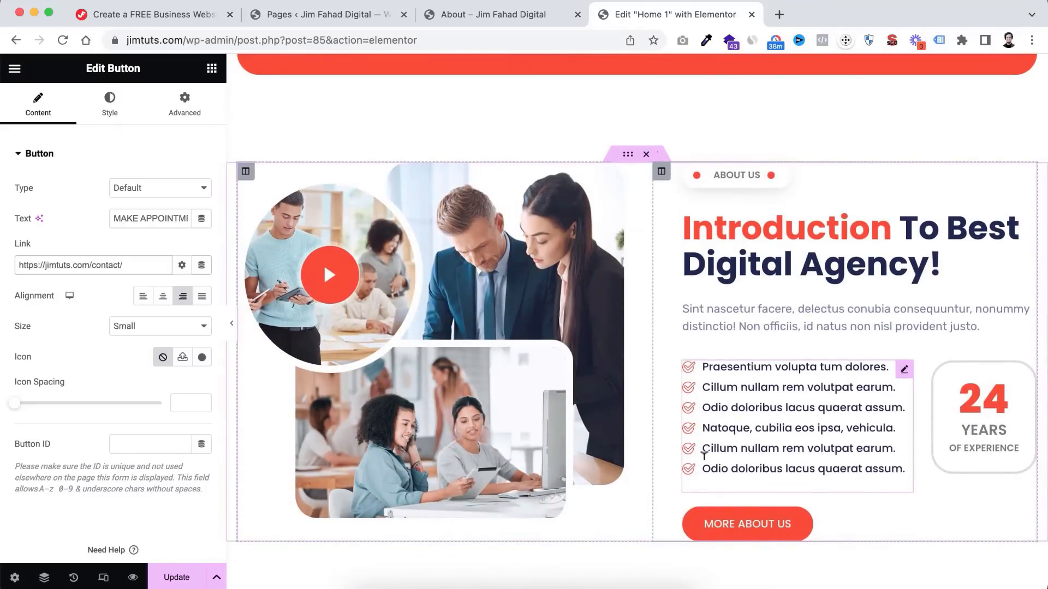
pyautogui.click(747, 169)
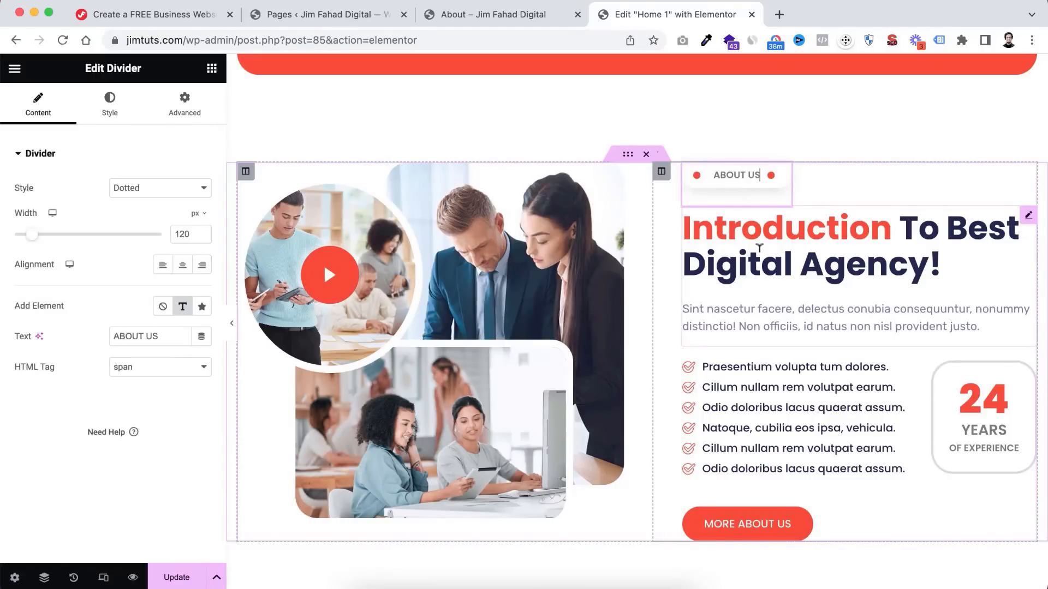
pyautogui.click(745, 245)
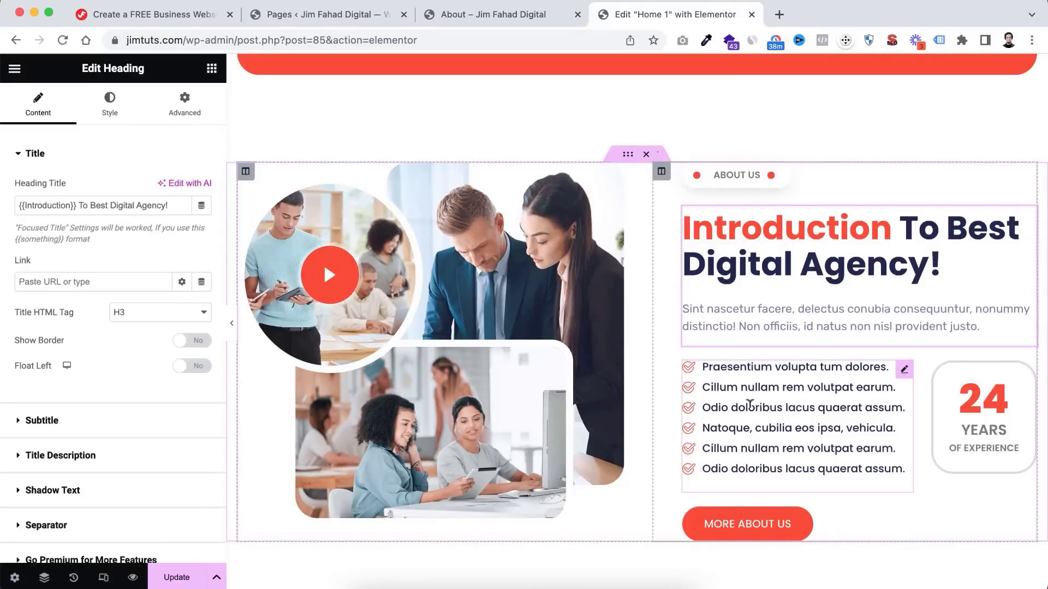
pyautogui.click(750, 404)
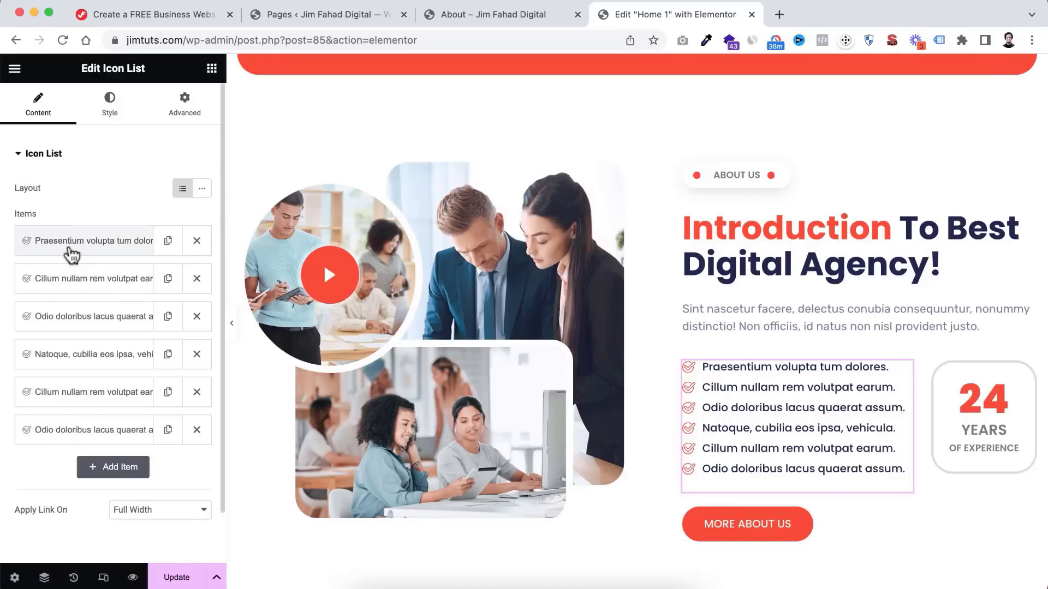
pyautogui.click(71, 241)
pyautogui.tripleClick(82, 294)
pyautogui.write('Ou')
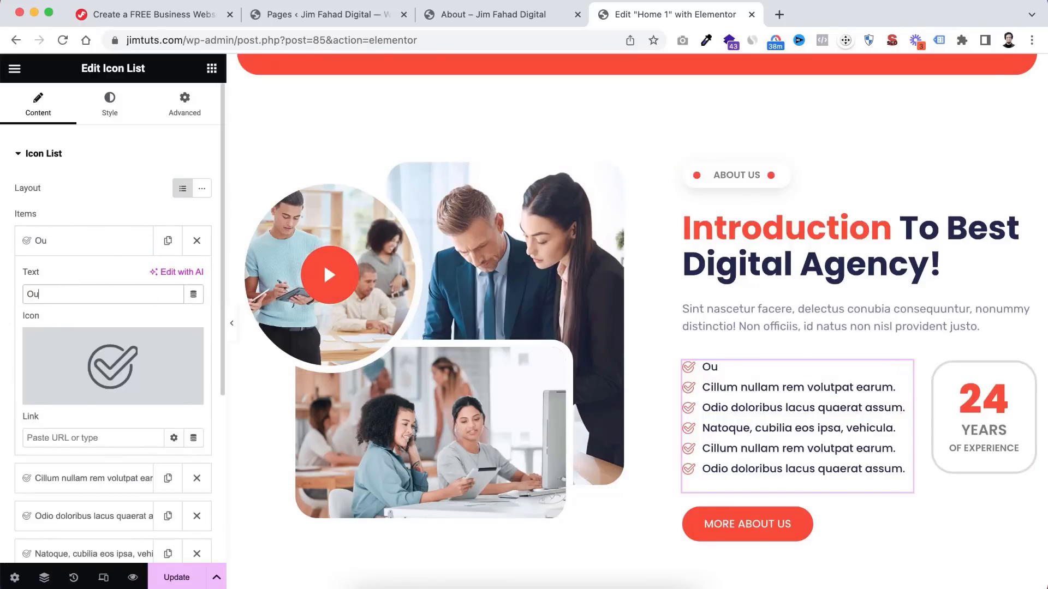
pyautogui.write('r Dedicate')
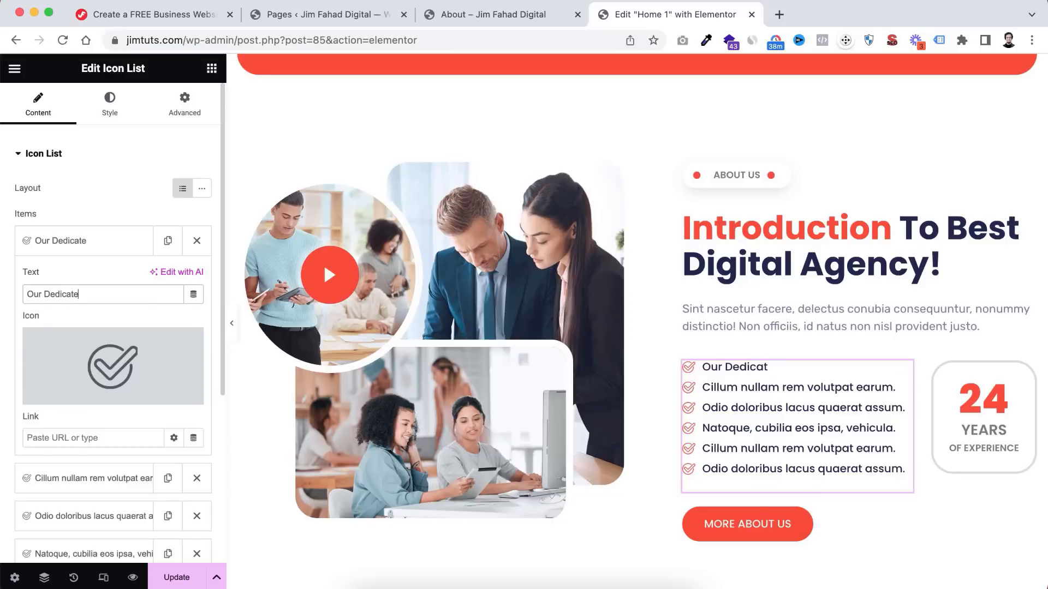
pyautogui.write('d Team')
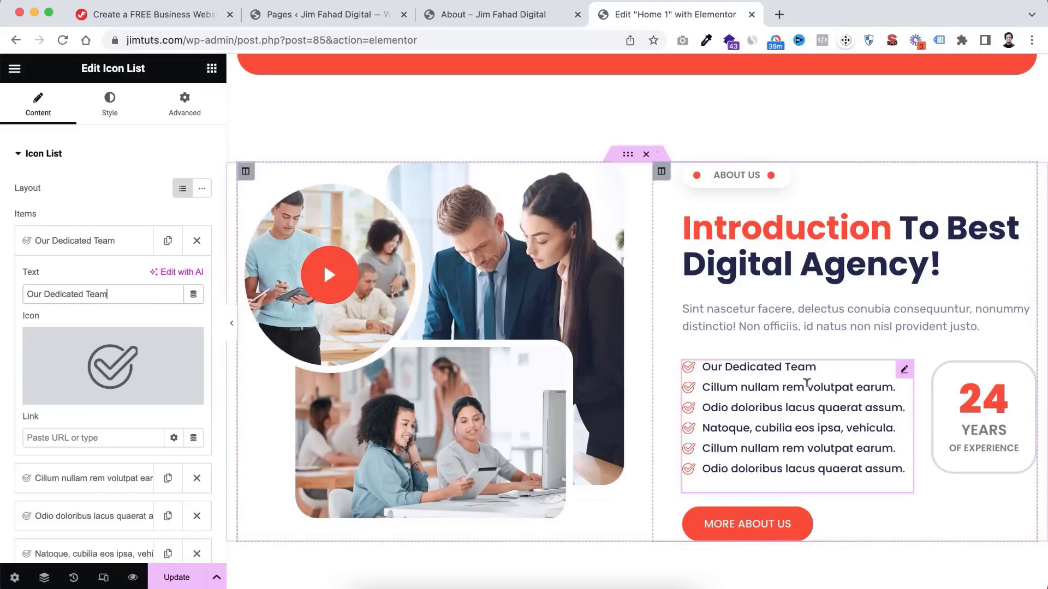
pyautogui.click(131, 241)
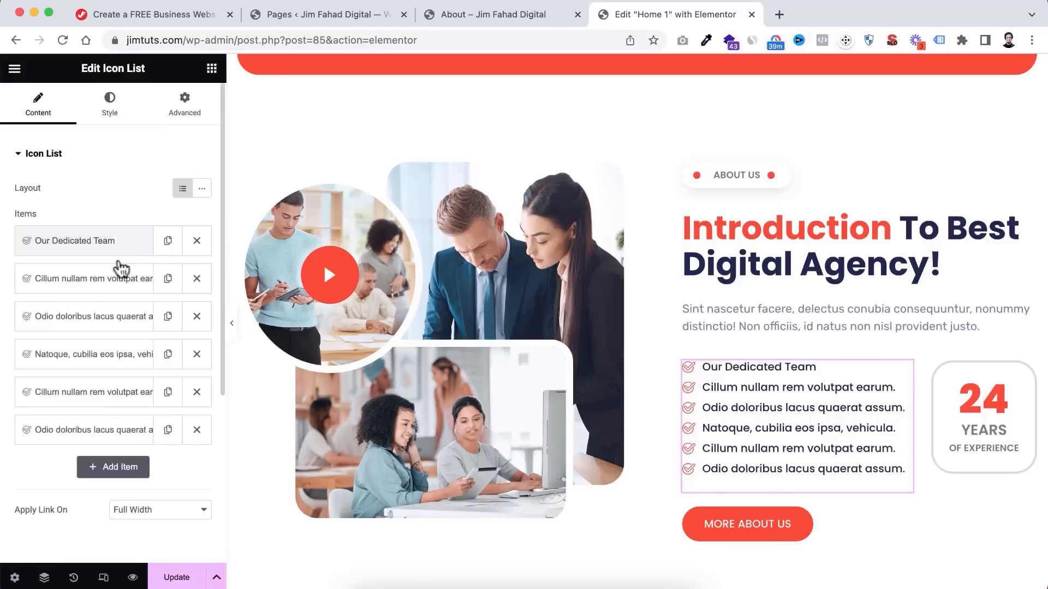
# - Delete the last list point and duplicate the fifth point in its place
pyautogui.scroll(-1, 109, 393)
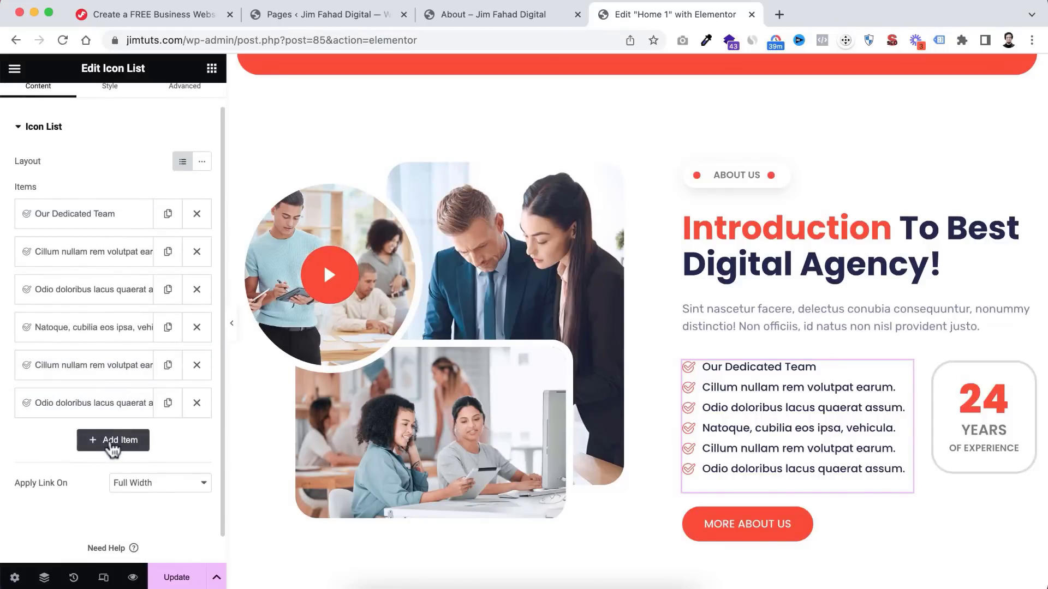
pyautogui.click(197, 404)
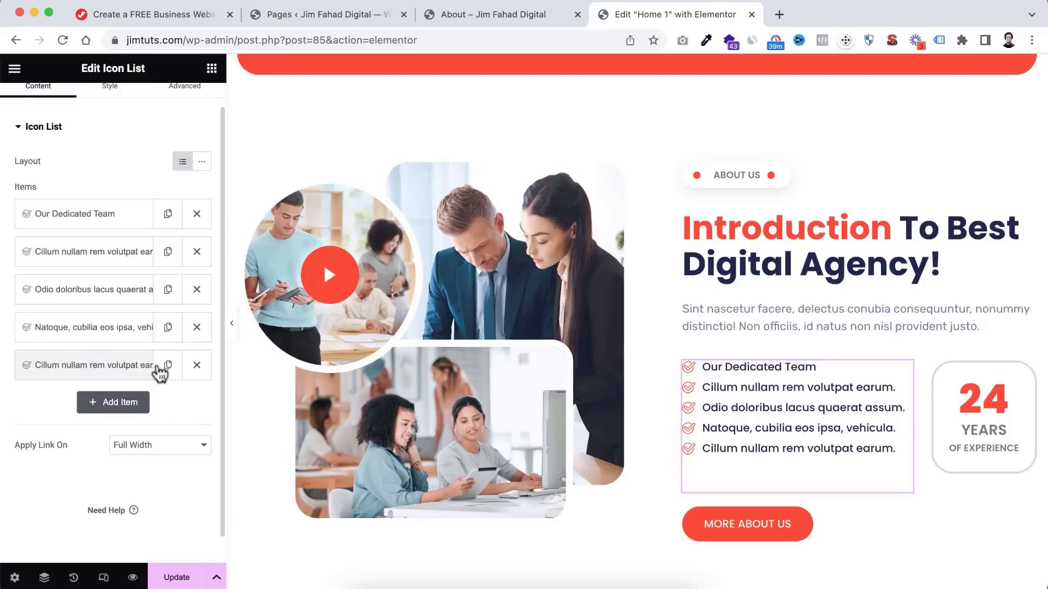
pyautogui.click(168, 366)
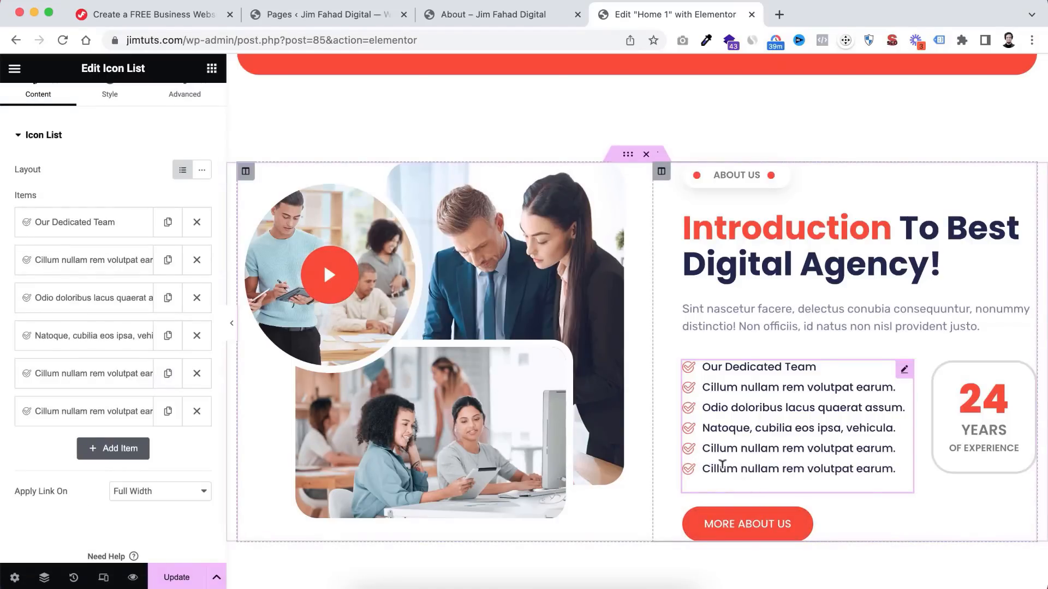
pyautogui.scroll(-2, 898, 427)
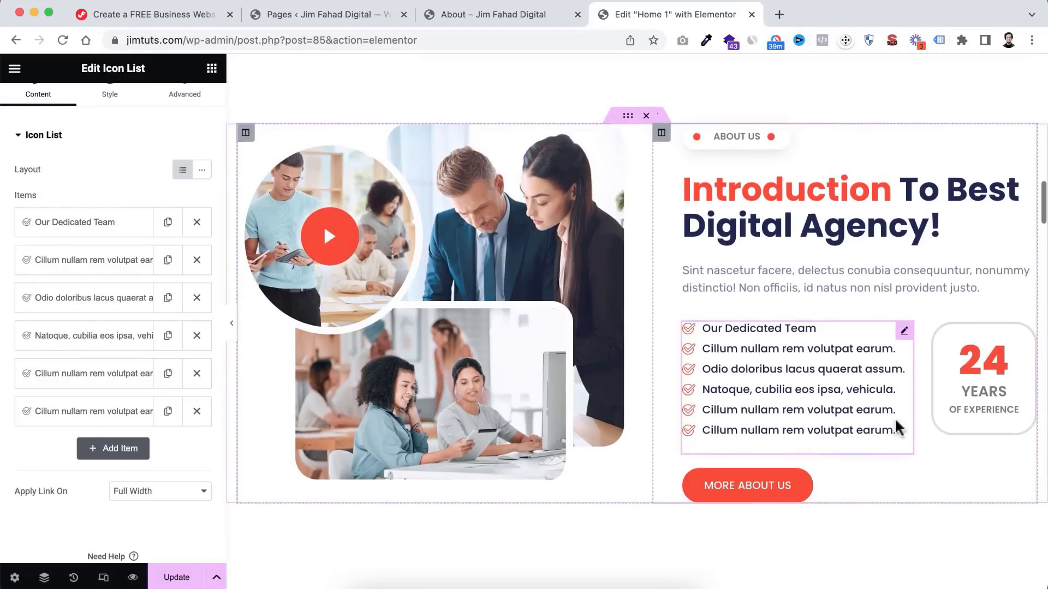
# - Change the years-of-experience counter from 24 to 12
pyautogui.click(981, 360)
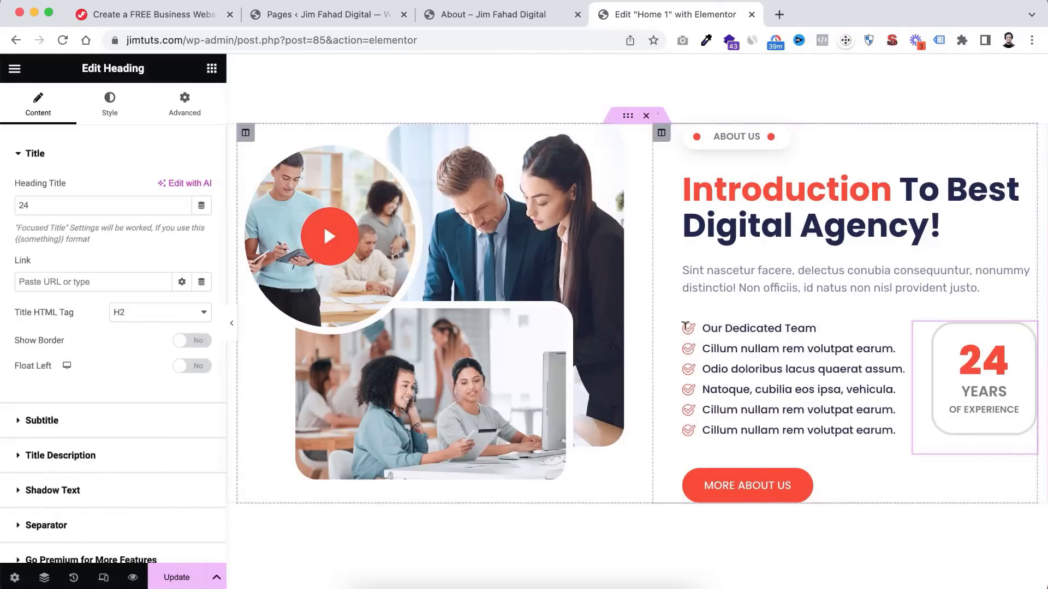
pyautogui.click(35, 202)
pyautogui.write('12')
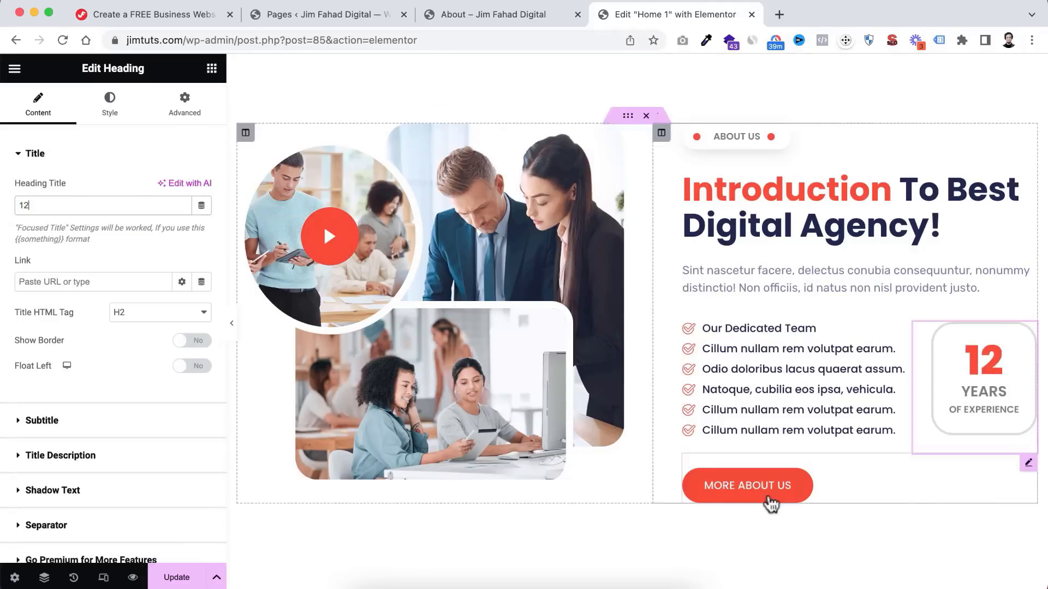
pyautogui.click(699, 494)
pyautogui.moveTo(44, 264); pyautogui.dragTo(8, 264)
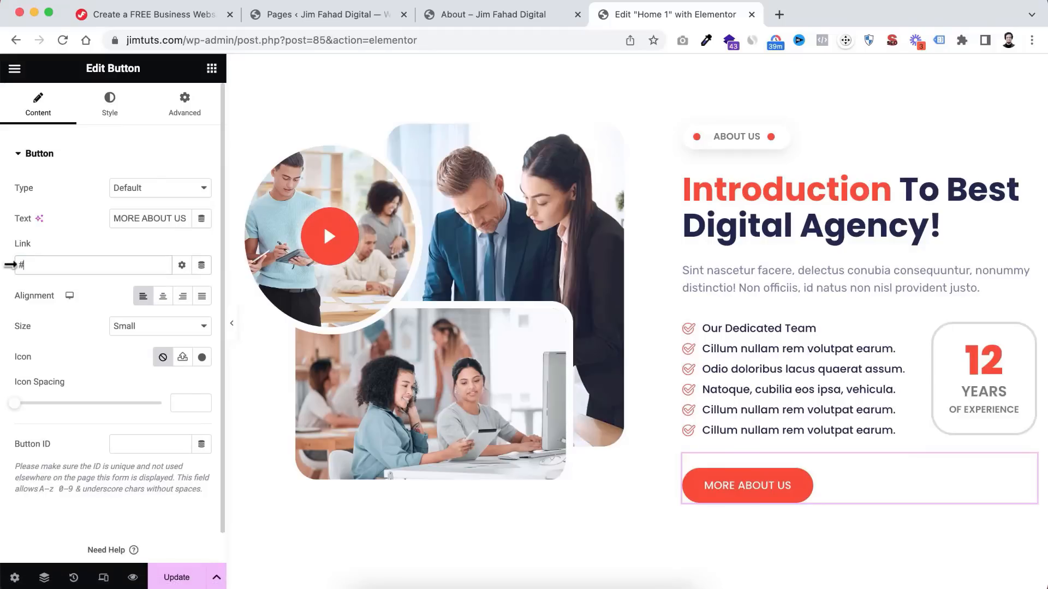
pyautogui.write('Abou')
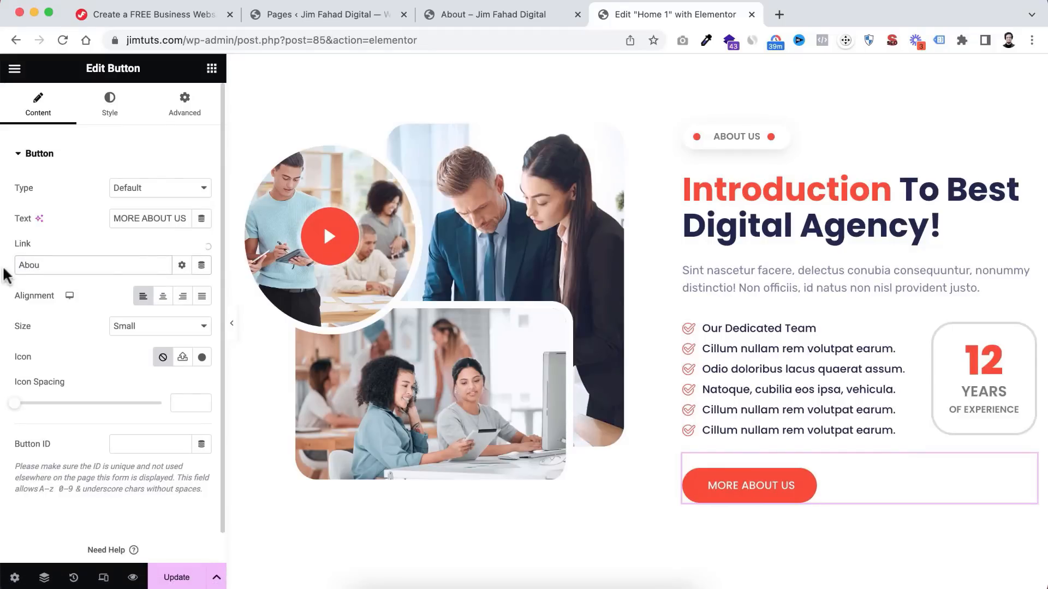
pyautogui.click(33, 289)
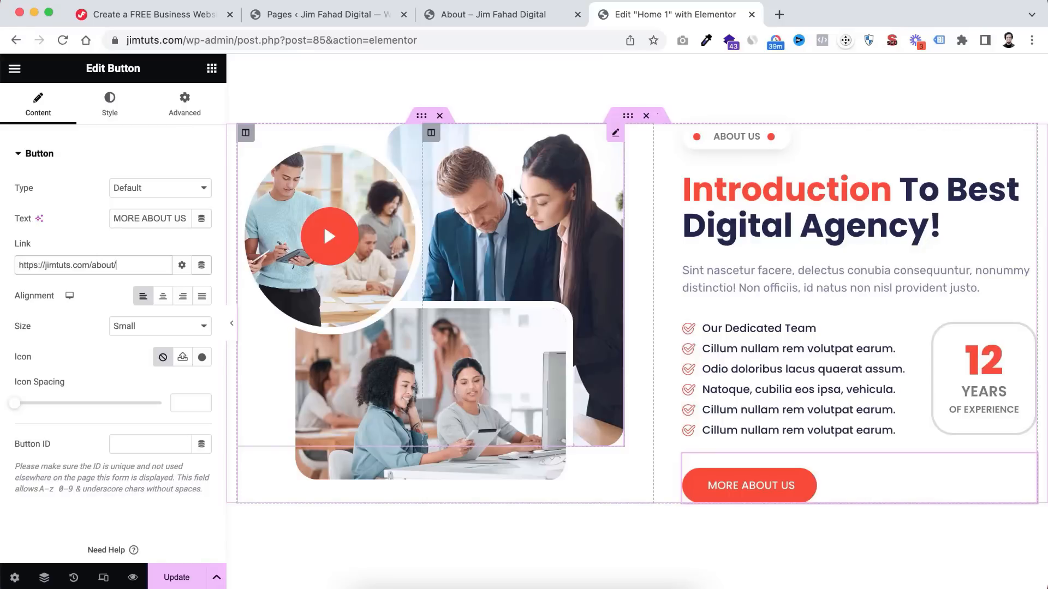
# - Swap the large About photo for the media library picture of a smiling woman at a laptop
pyautogui.click(529, 189)
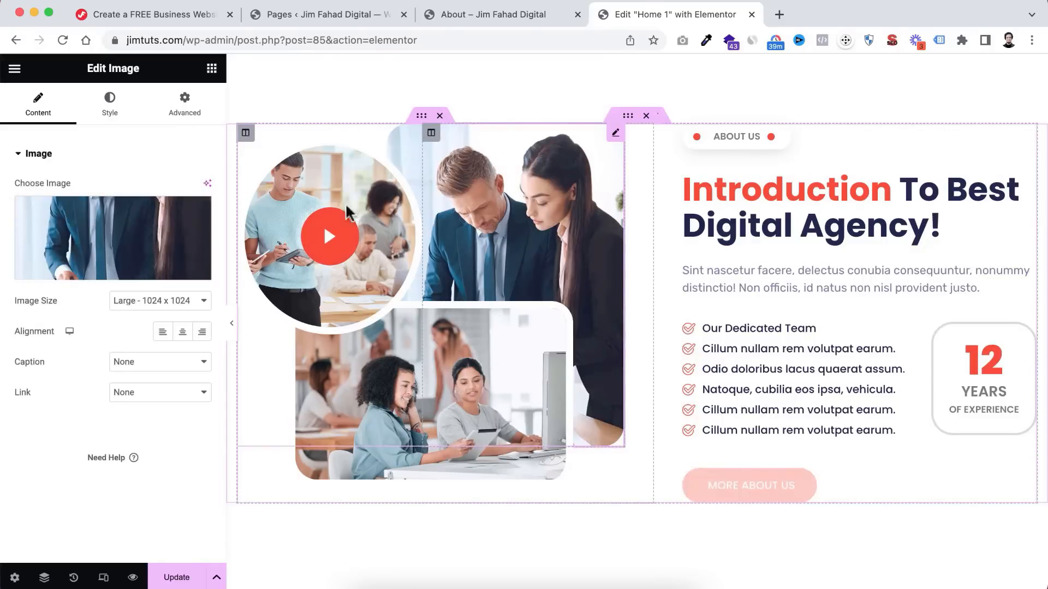
pyautogui.click(107, 235)
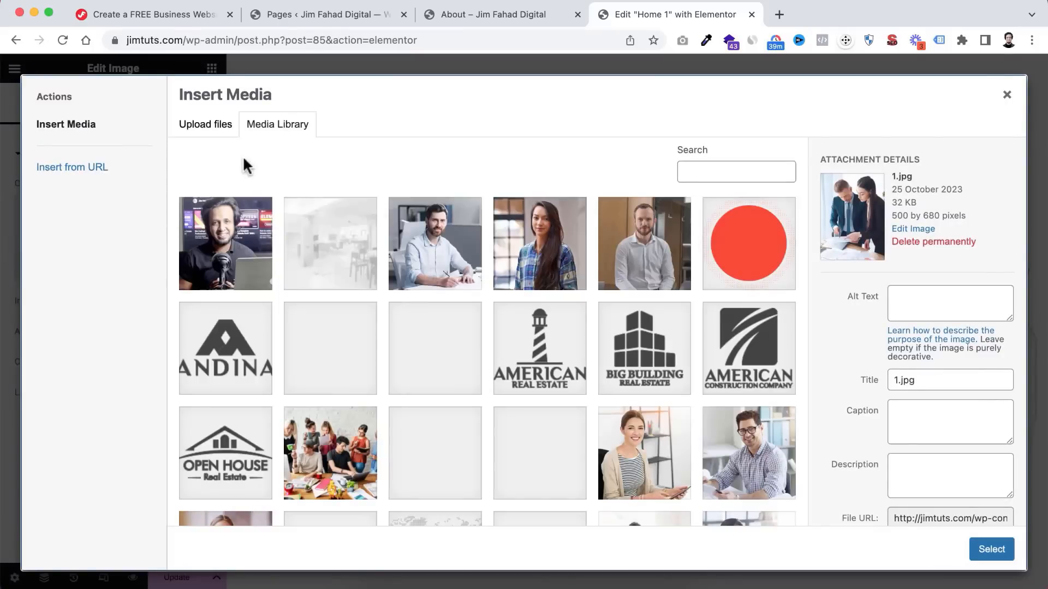
pyautogui.click(224, 131)
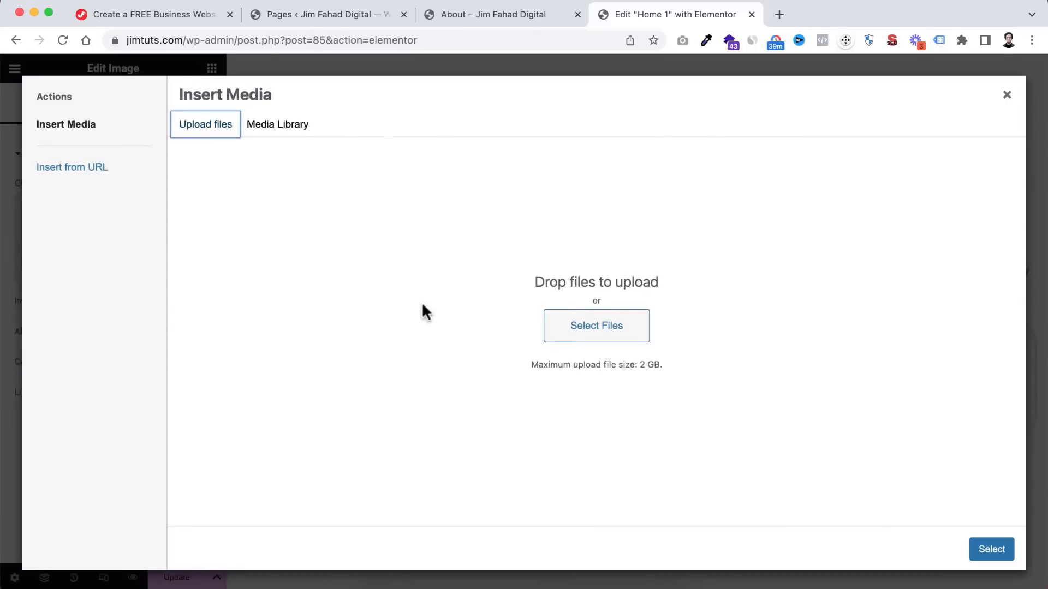
pyautogui.click(282, 130)
pyautogui.scroll(-10, 512, 424)
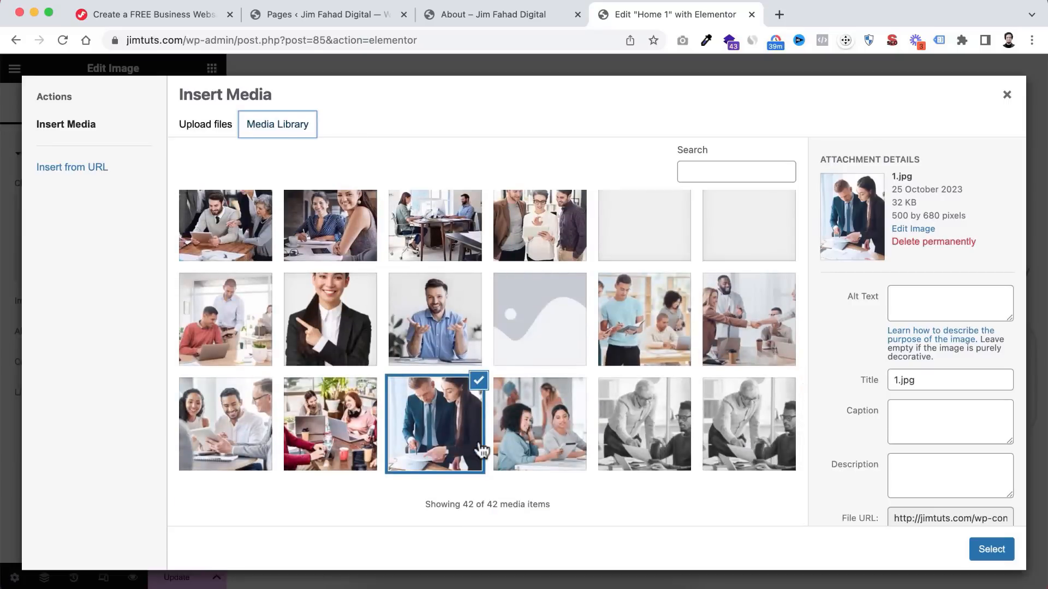
pyautogui.scroll(2, 469, 436)
pyautogui.click(347, 306)
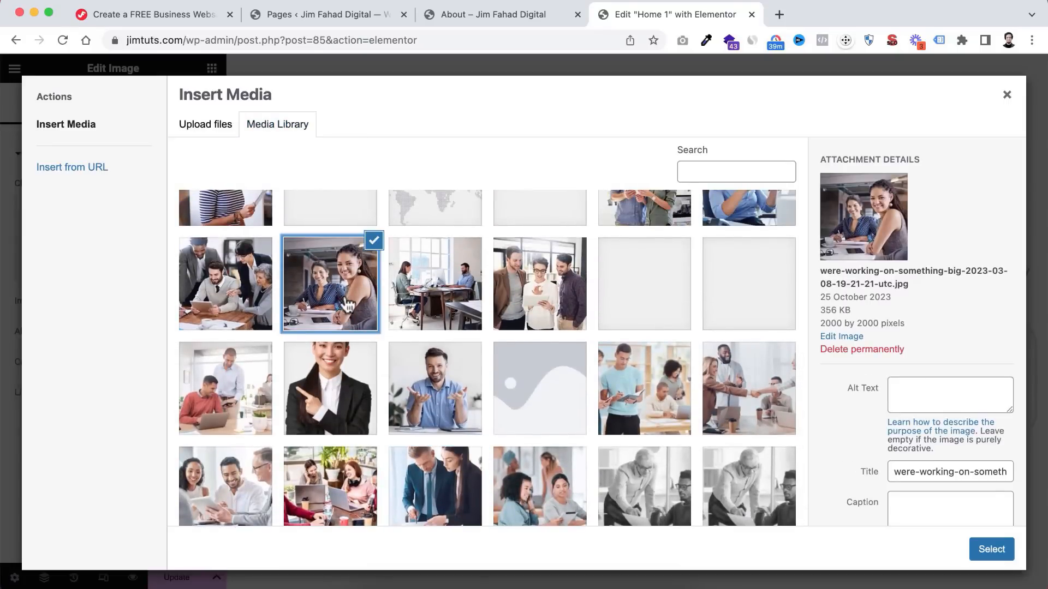
pyautogui.click(977, 547)
pyautogui.scroll(3, 476, 430)
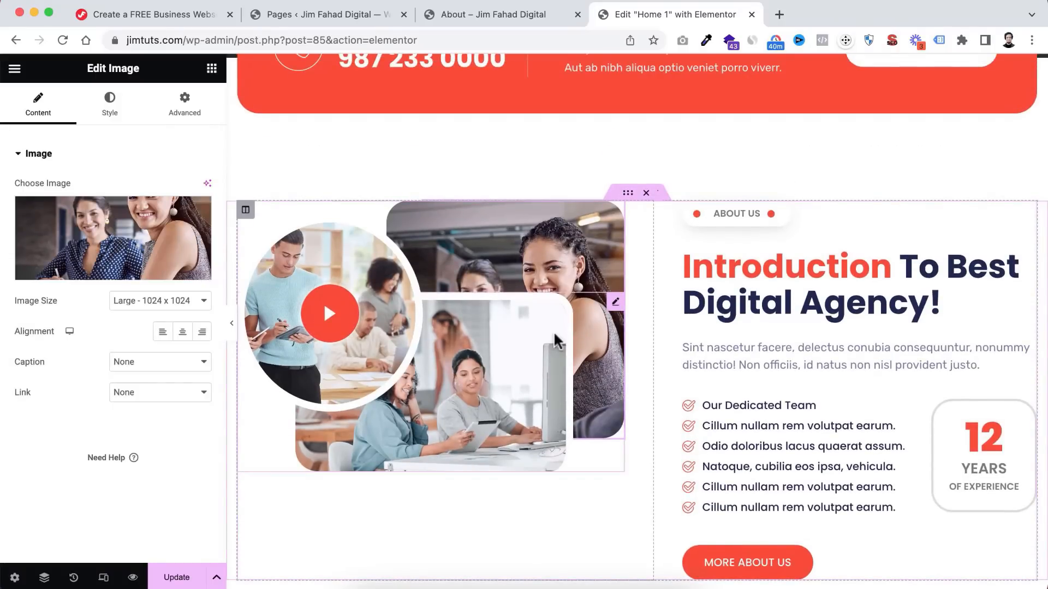
pyautogui.scroll(-3, 554, 340)
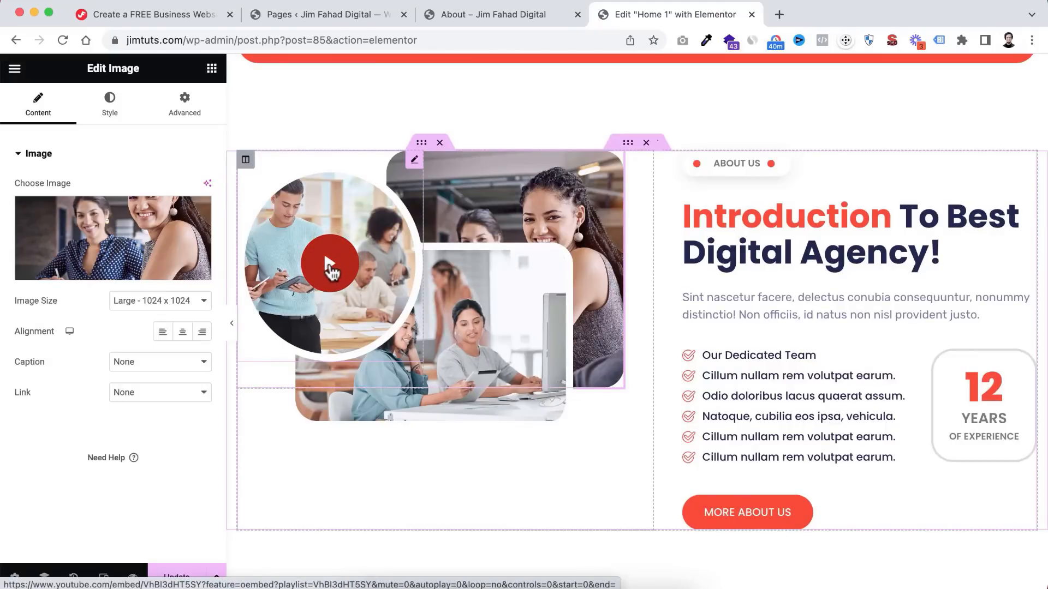
# - Replace the About section's video link with the copied YouTube Elementor template kits URL
pyautogui.click(332, 267)
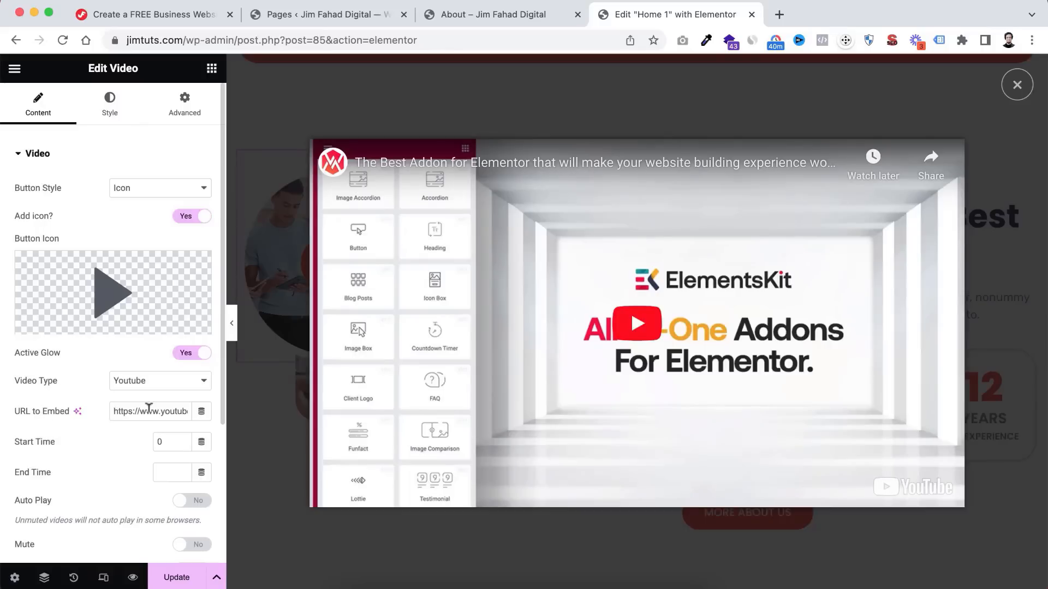
pyautogui.click(649, 579)
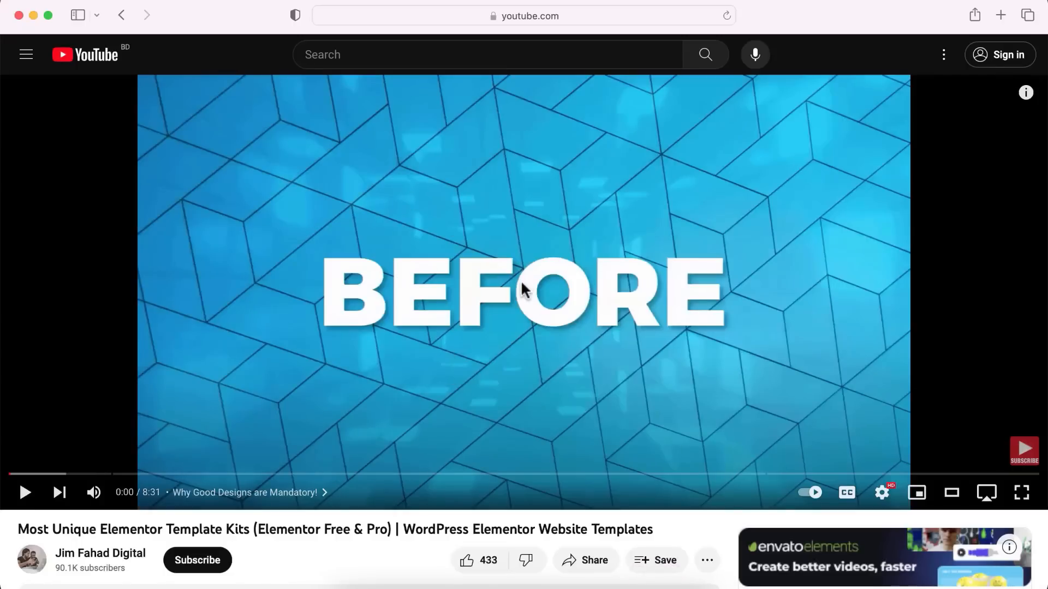
pyautogui.click(519, 16)
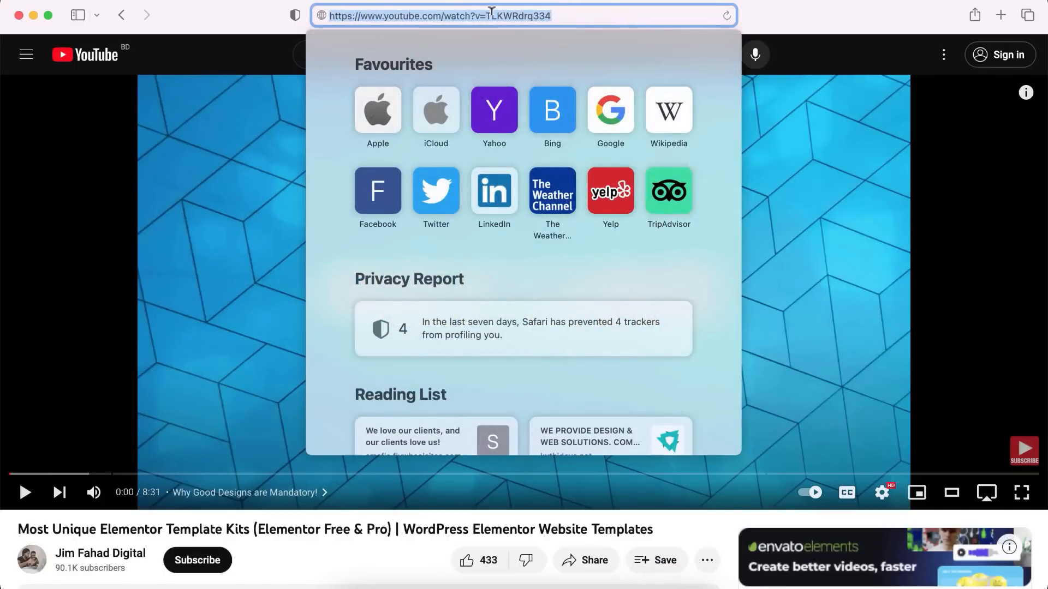
pyautogui.click(379, 578)
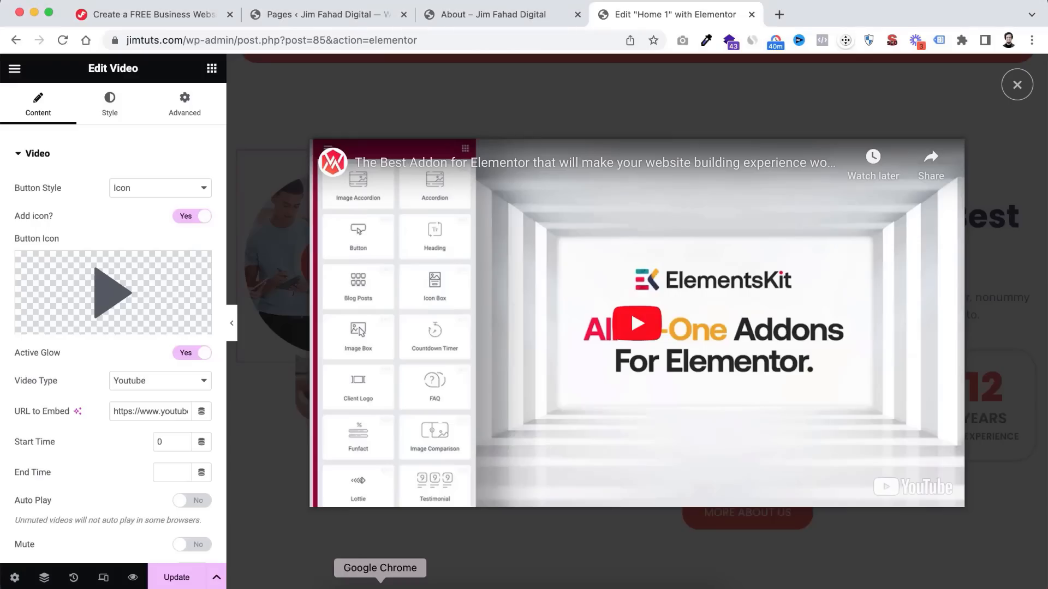
pyautogui.tripleClick(130, 411)
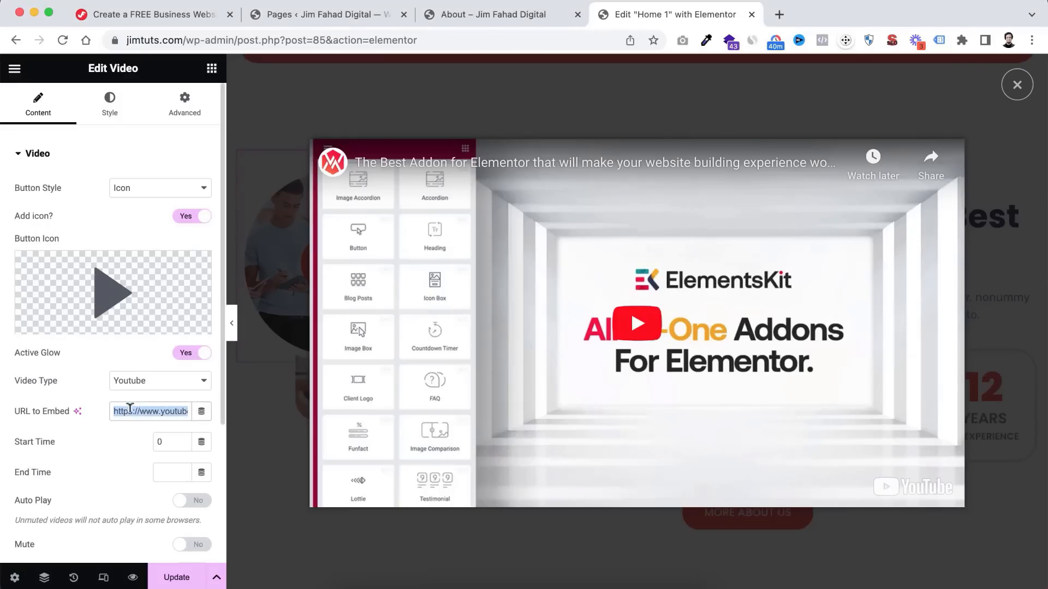
pyautogui.press('super+v')
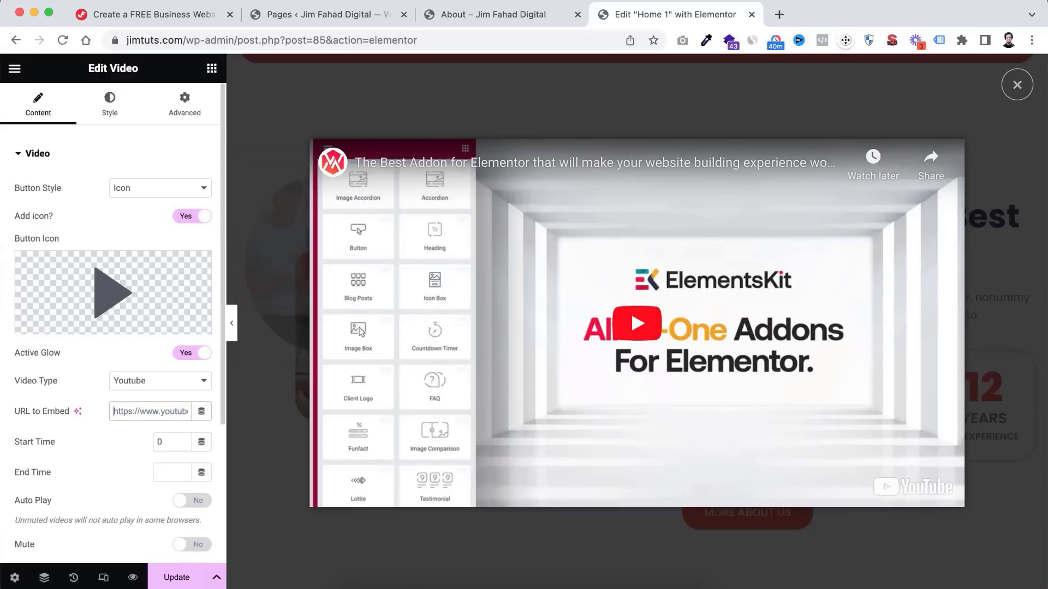
pyautogui.press('super+v')
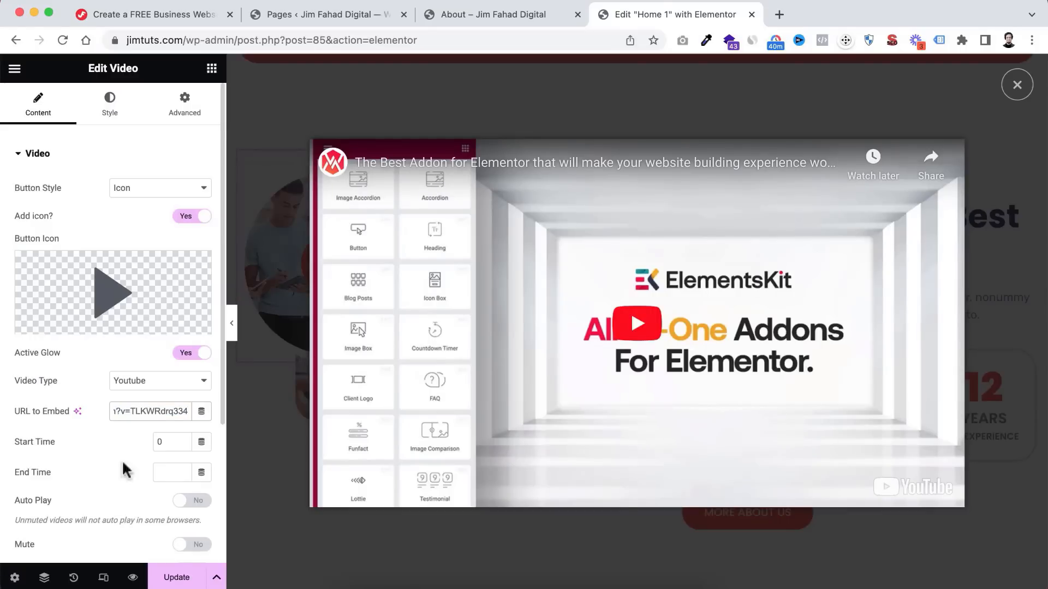
pyautogui.click(117, 448)
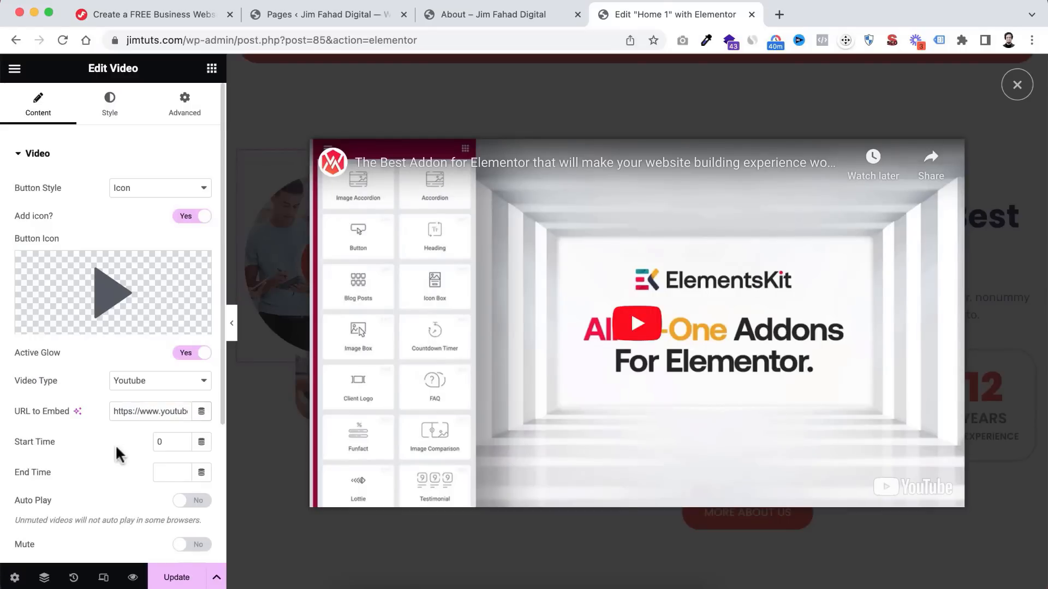
pyautogui.click(1017, 84)
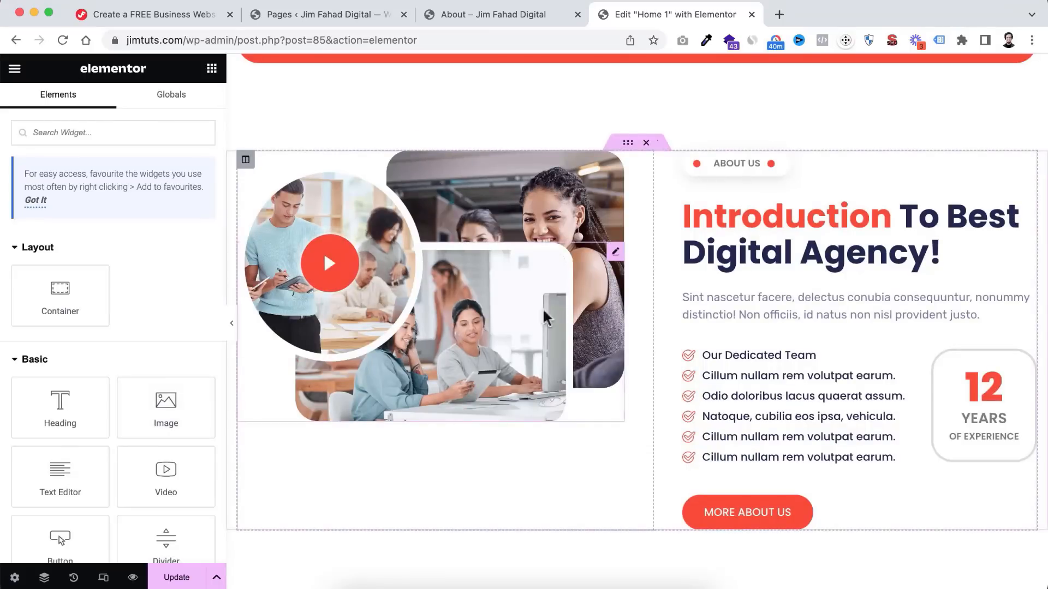
# - Play and pause the new video in the About lightbox, then close it
pyautogui.click(337, 266)
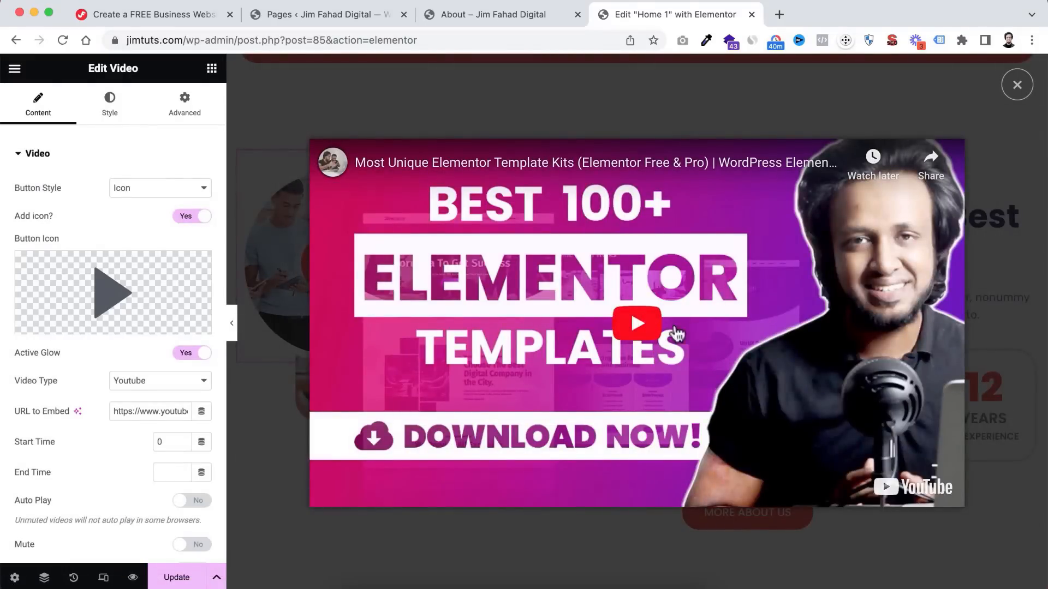
pyautogui.click(637, 326)
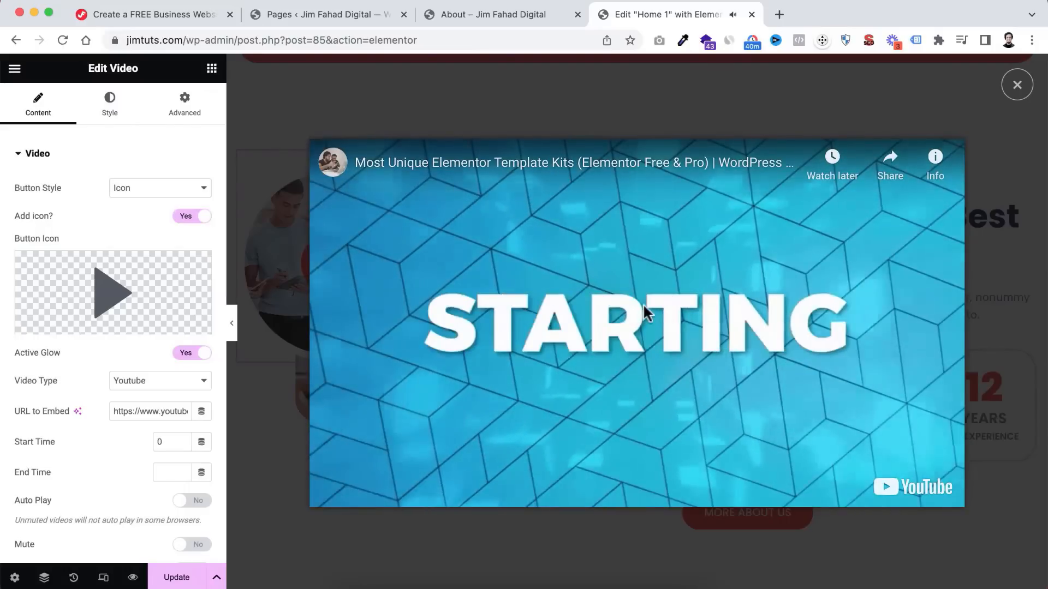
pyautogui.click(644, 307)
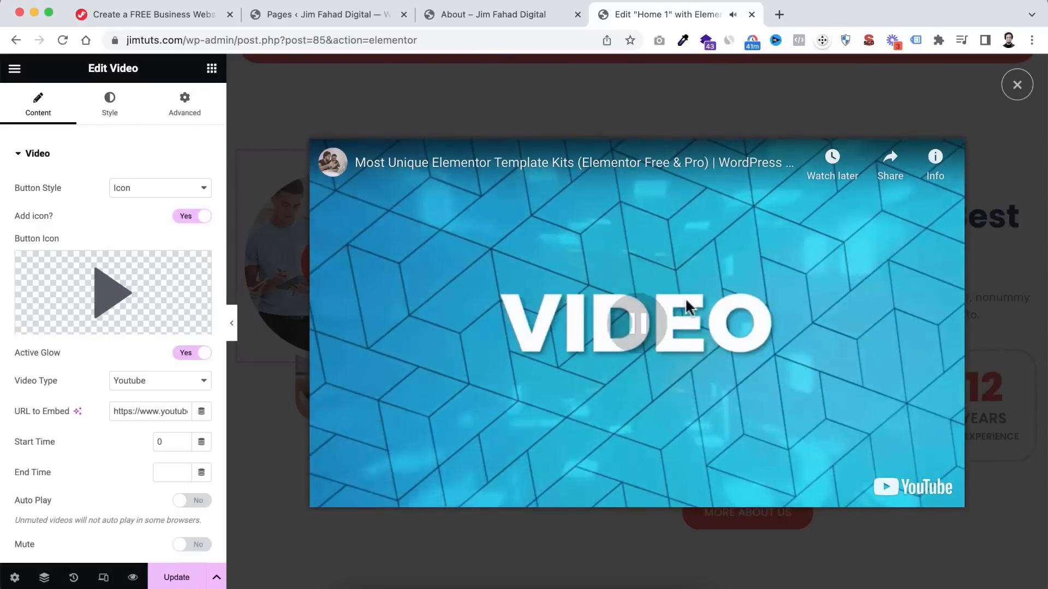
pyautogui.click(1016, 86)
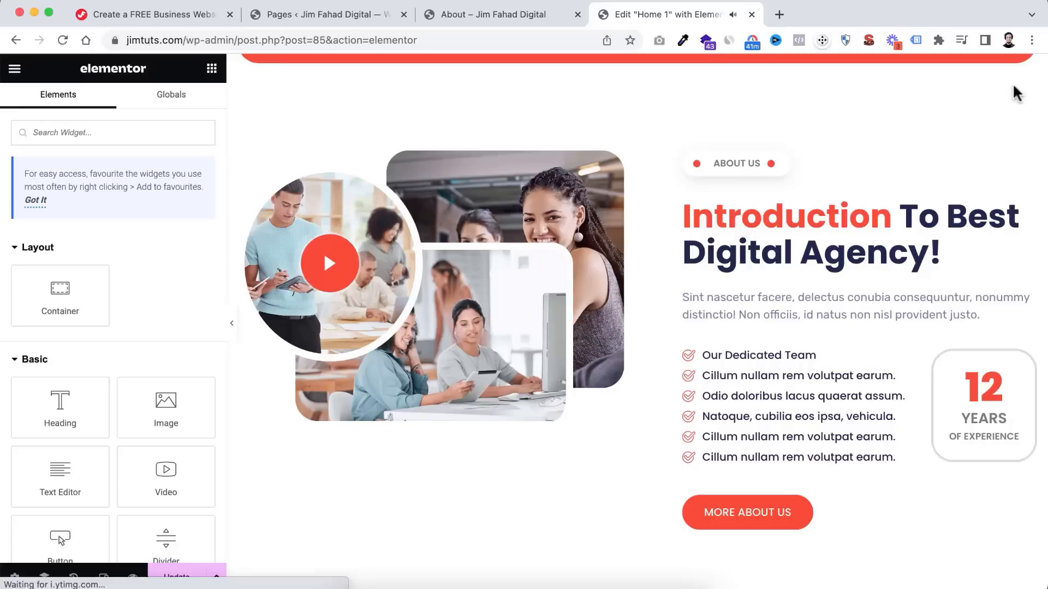
# - Reorder the carousel gallery to Andina, American Real Estate, American Construction, dropping Open House
pyautogui.scroll(-5, 598, 496)
pyautogui.scroll(-2, 600, 495)
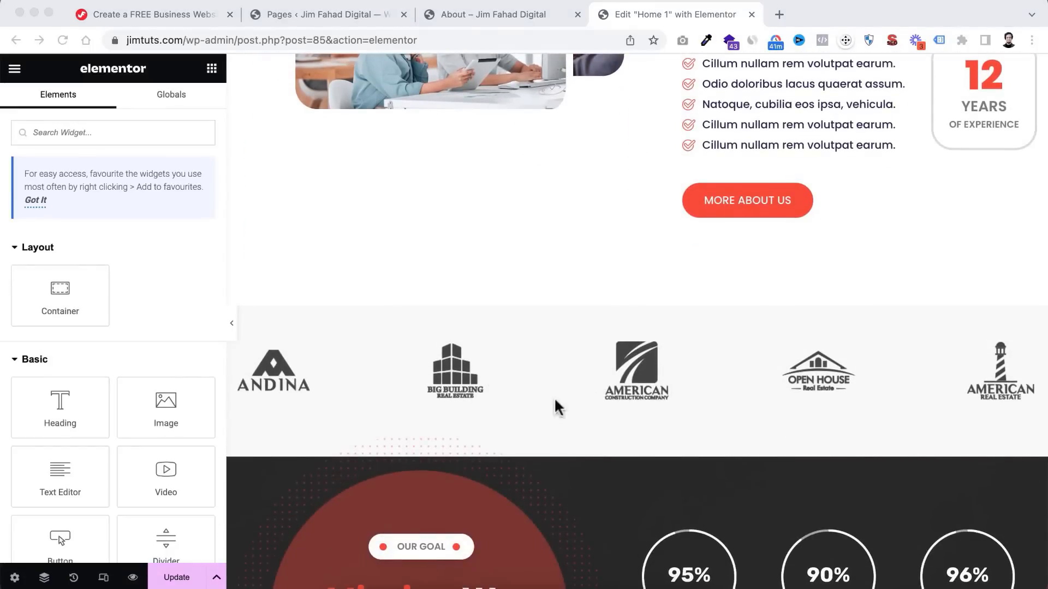
pyautogui.scroll(-2, 601, 382)
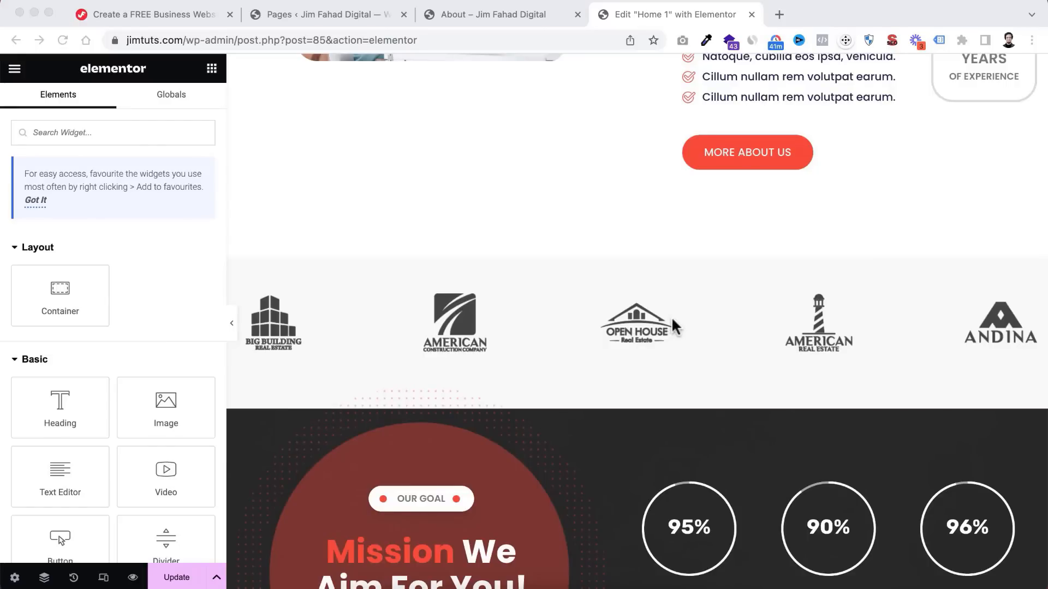
pyautogui.click(609, 295)
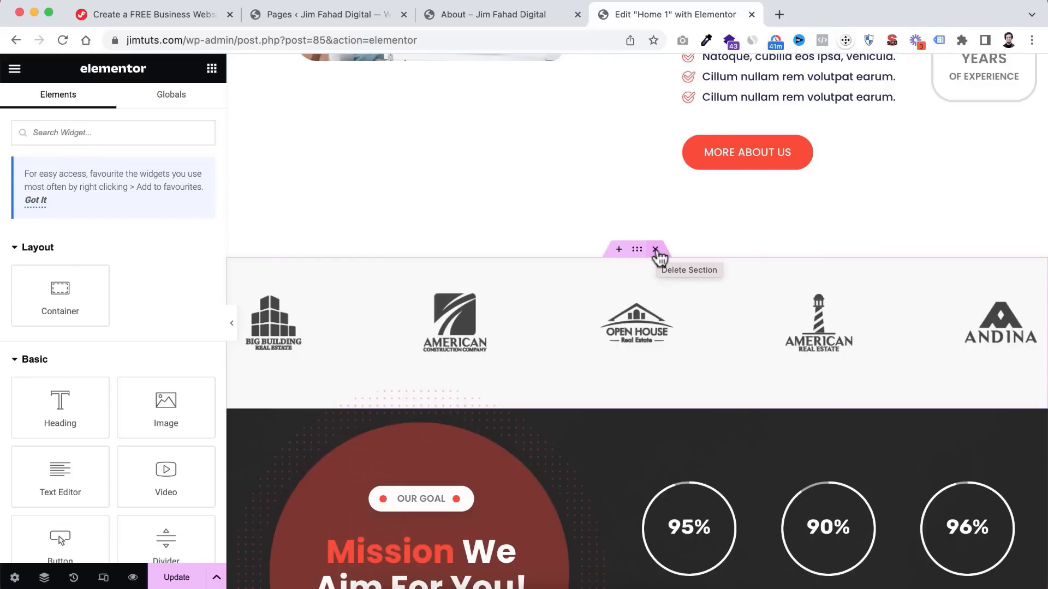
pyautogui.click(632, 320)
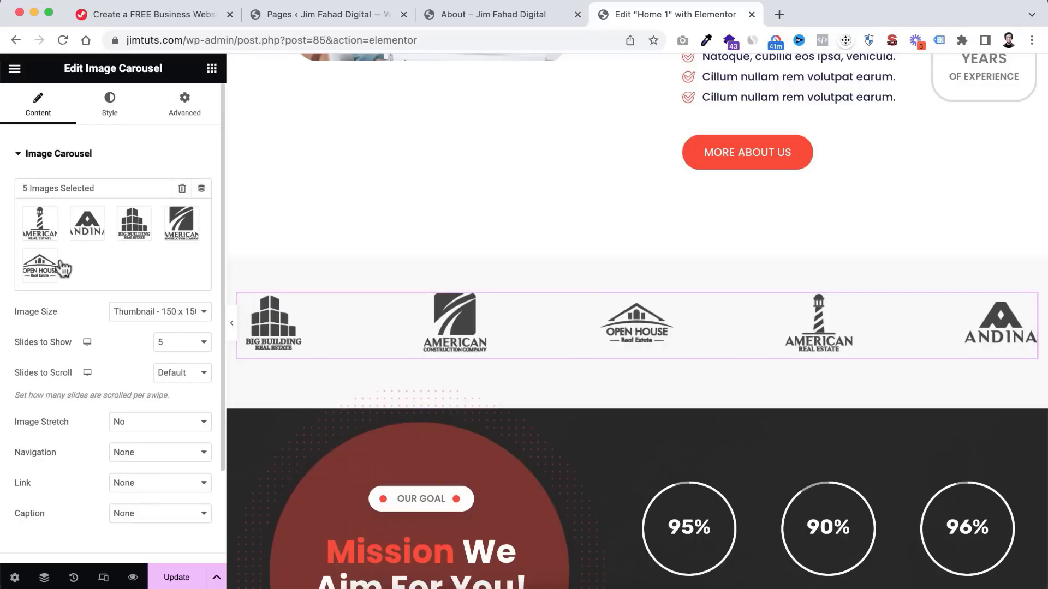
pyautogui.click(93, 231)
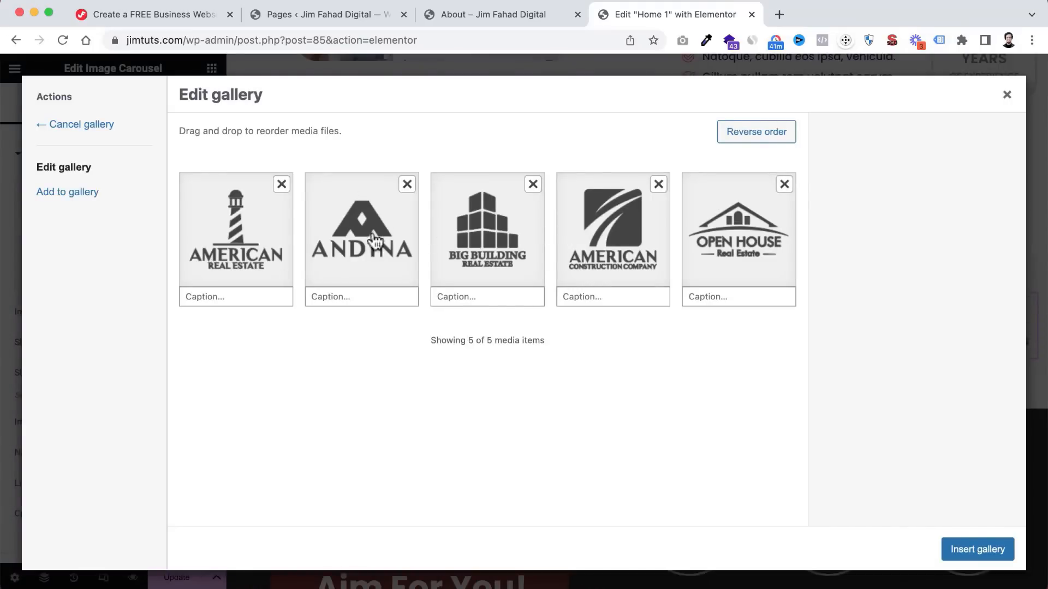
pyautogui.moveTo(599, 239); pyautogui.dragTo(480, 237)
pyautogui.moveTo(252, 245); pyautogui.dragTo(416, 276)
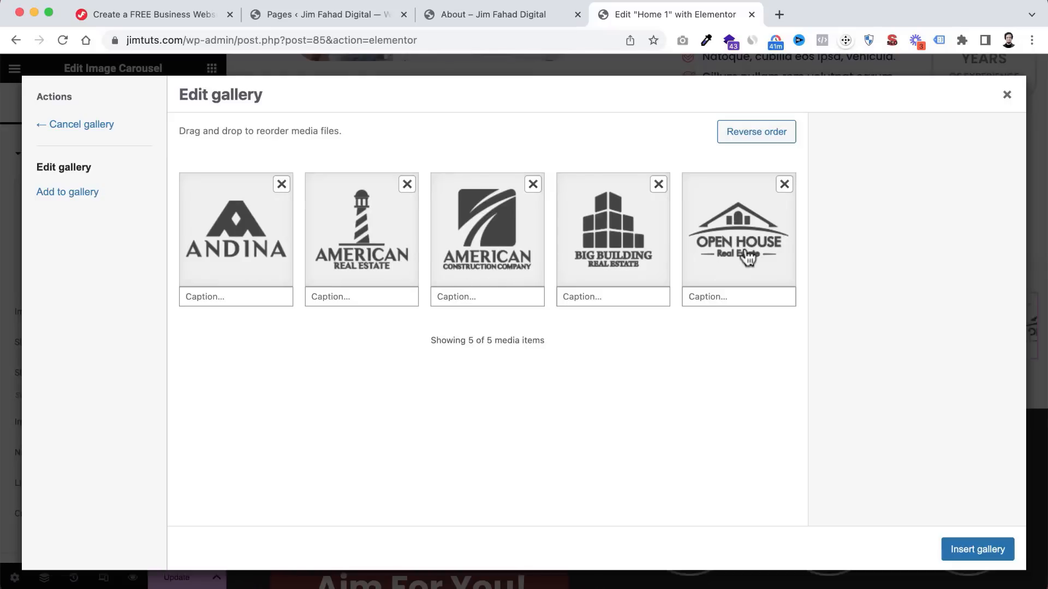
pyautogui.click(784, 185)
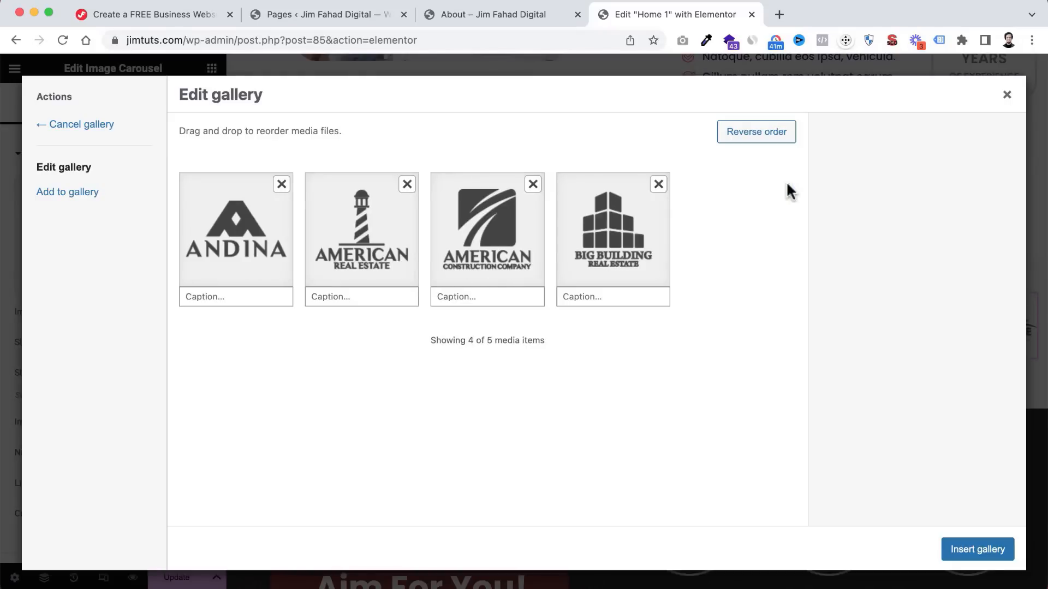
pyautogui.click(950, 555)
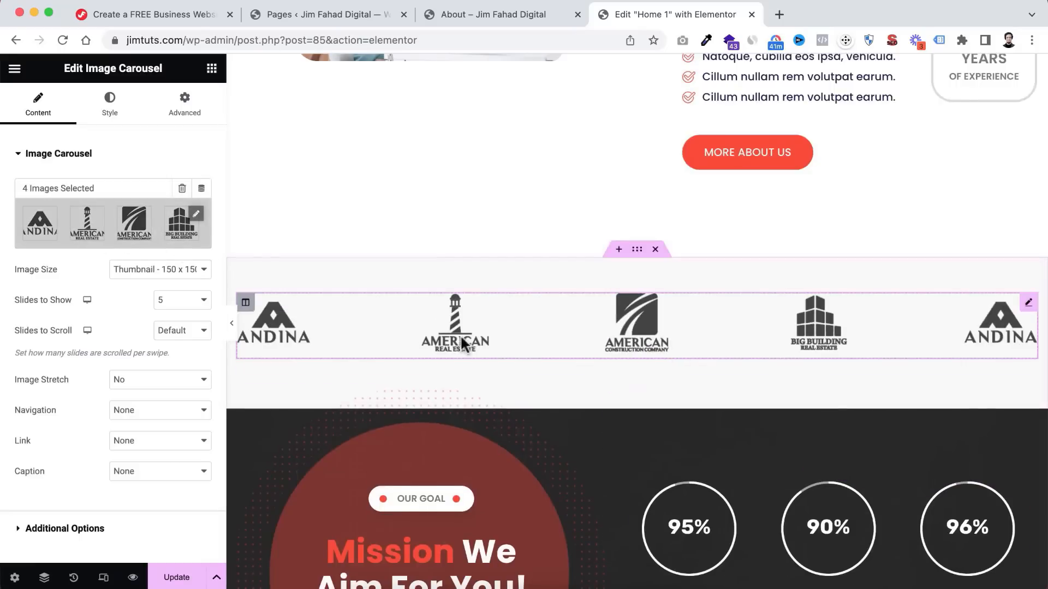
# - Re-add the Open House logo from the Media Library into the third carousel slot
pyautogui.click(124, 236)
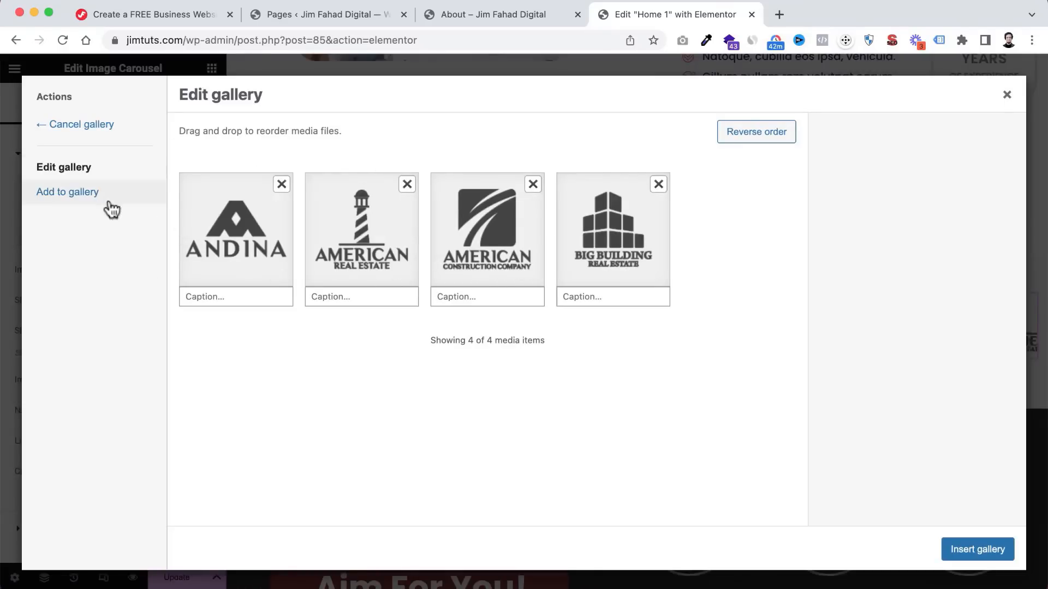
pyautogui.click(90, 203)
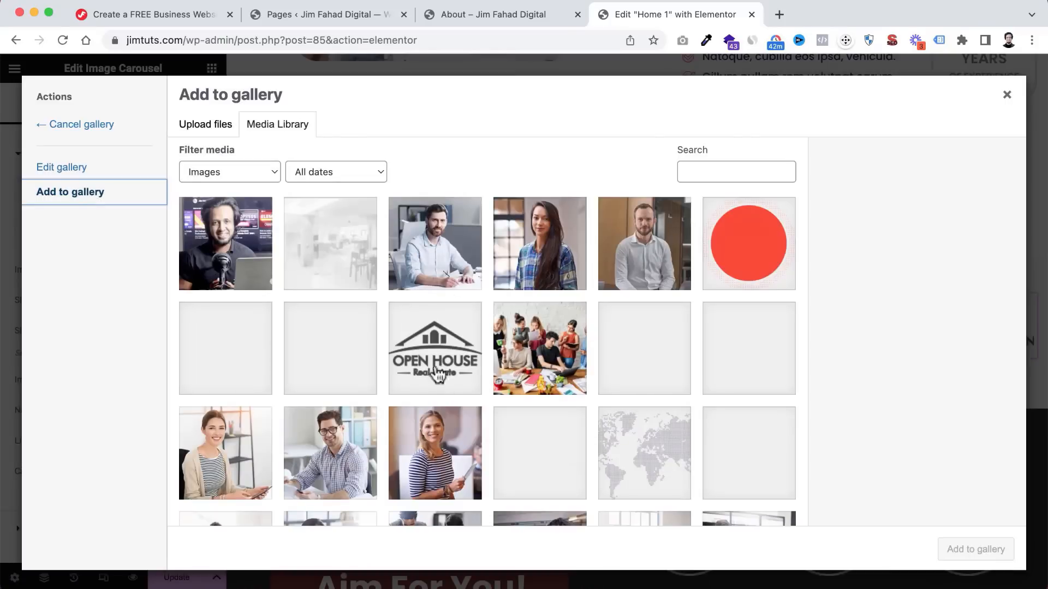
pyautogui.click(444, 347)
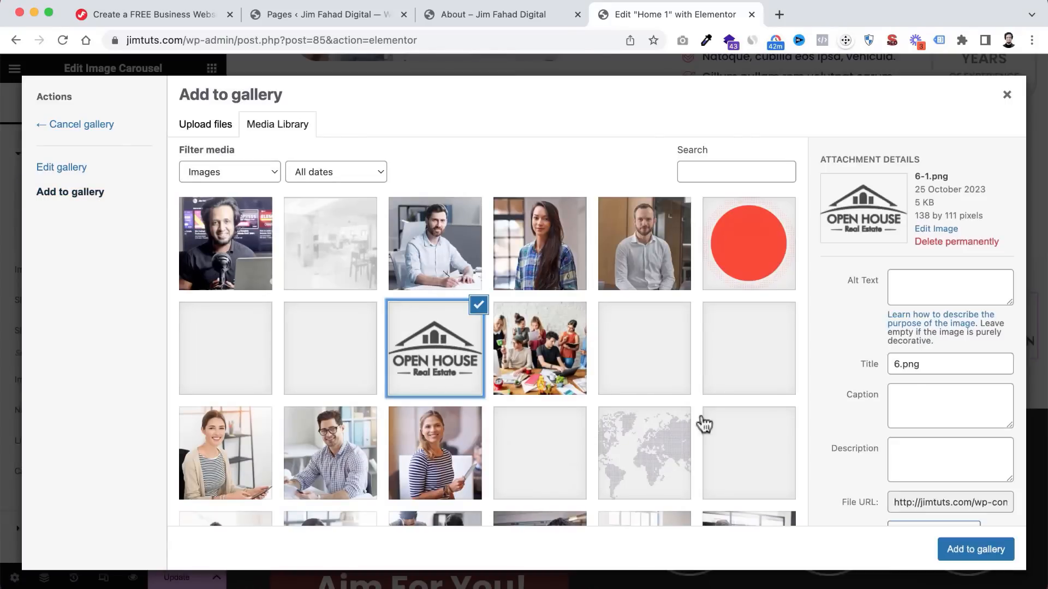
pyautogui.click(987, 546)
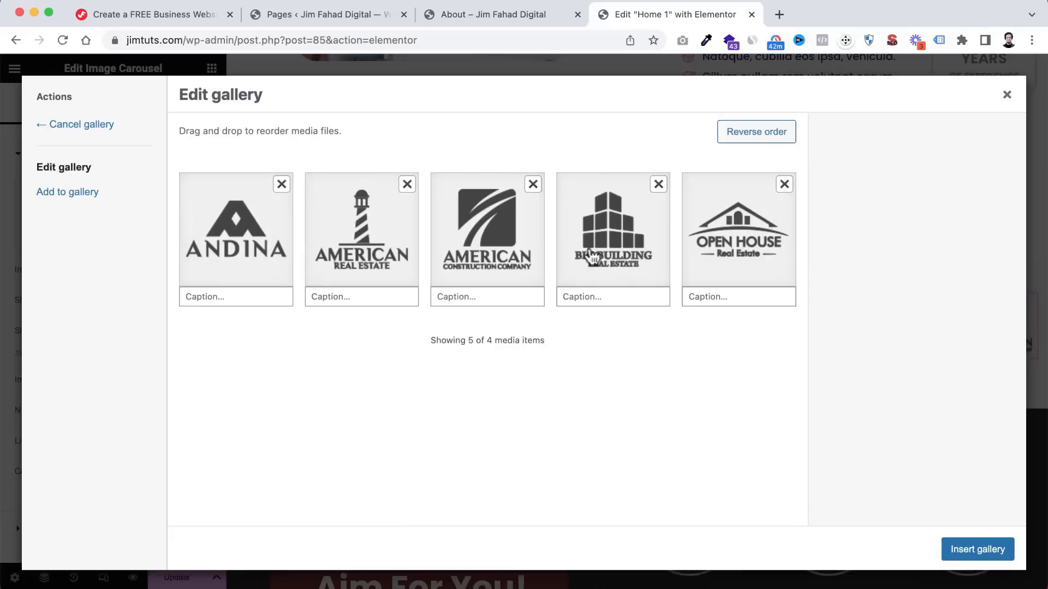
pyautogui.moveTo(732, 263); pyautogui.dragTo(440, 262)
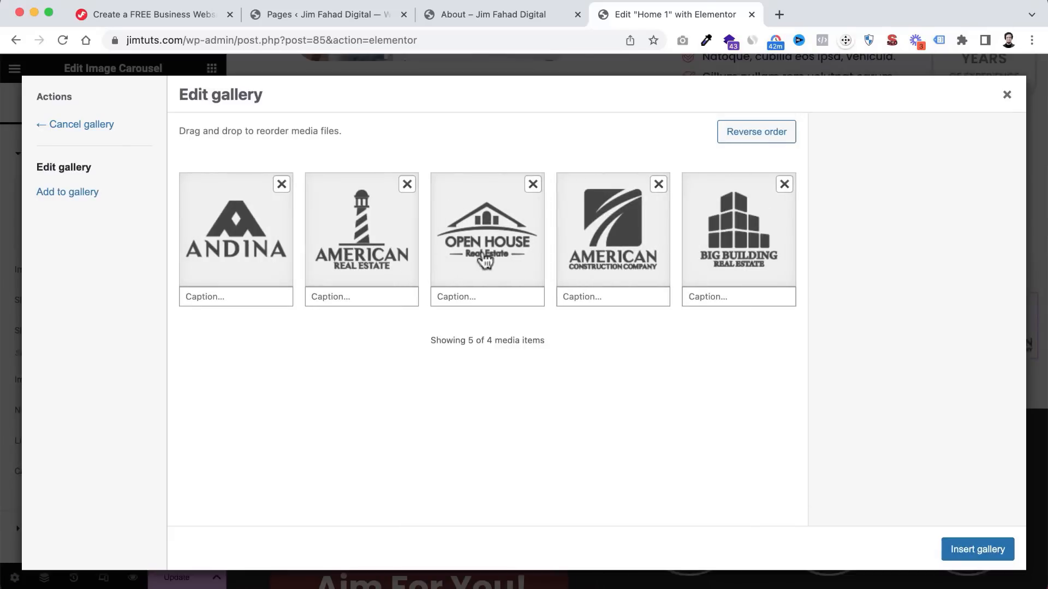
pyautogui.click(1000, 556)
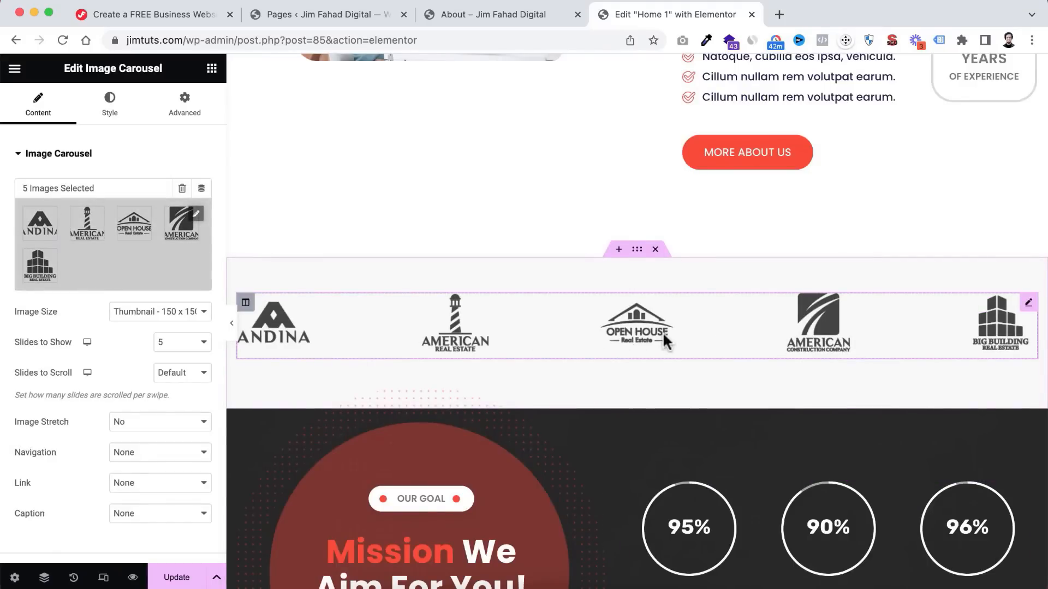
pyautogui.scroll(-4, 626, 463)
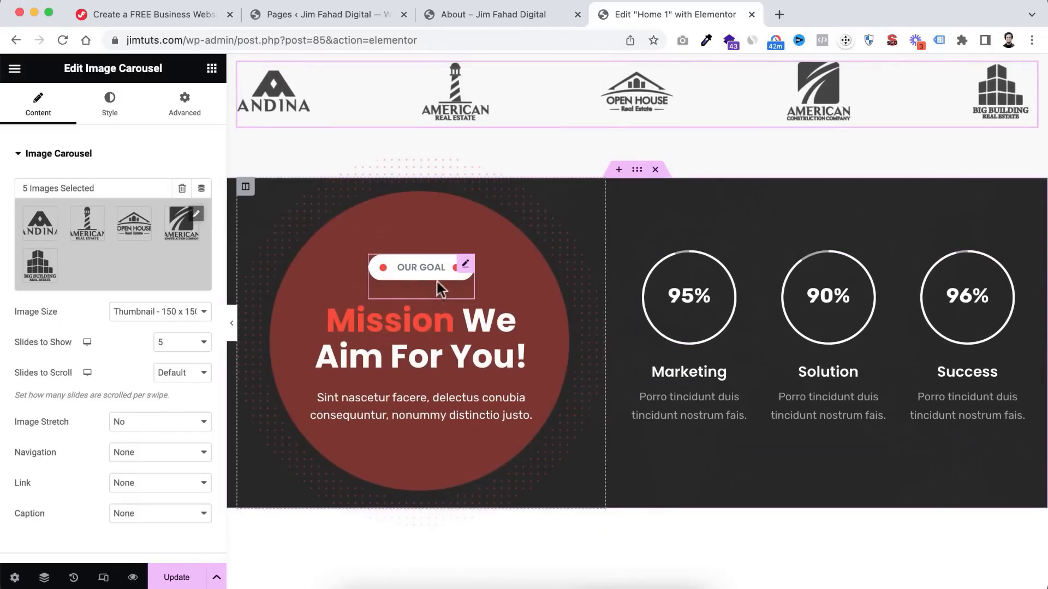
# - Retitle the middle 90% heading from 'Solution' to 'Branding', then select the Marketing description
pyautogui.click(424, 267)
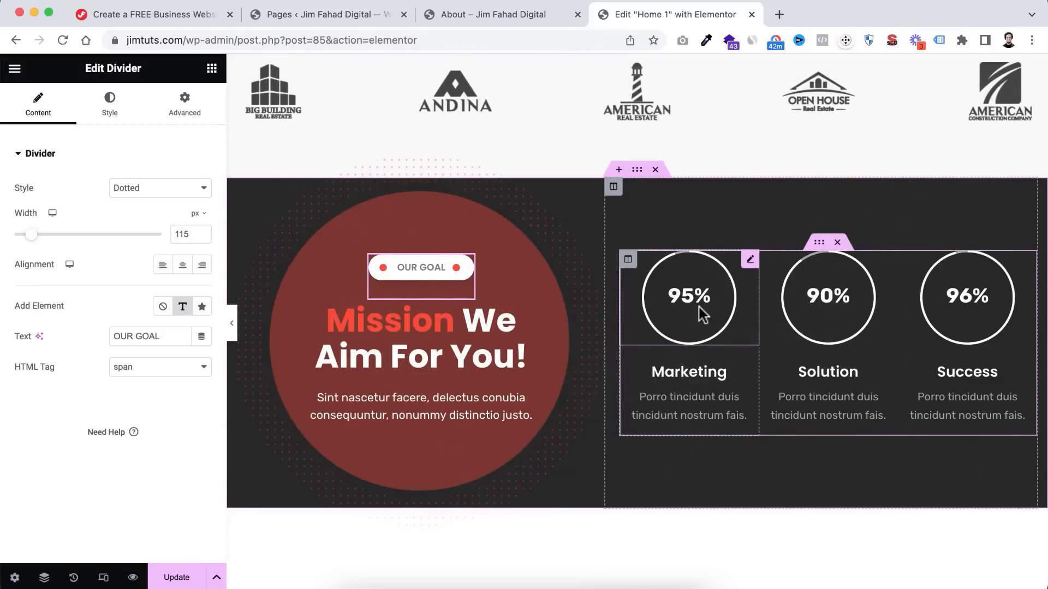
pyautogui.scroll(-1, 702, 315)
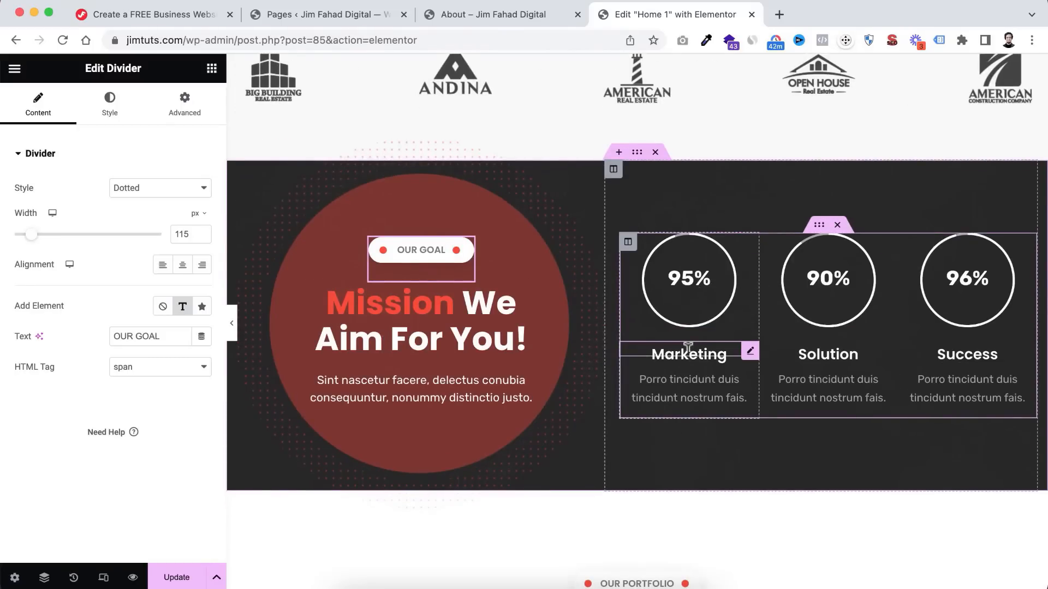
pyautogui.click(841, 352)
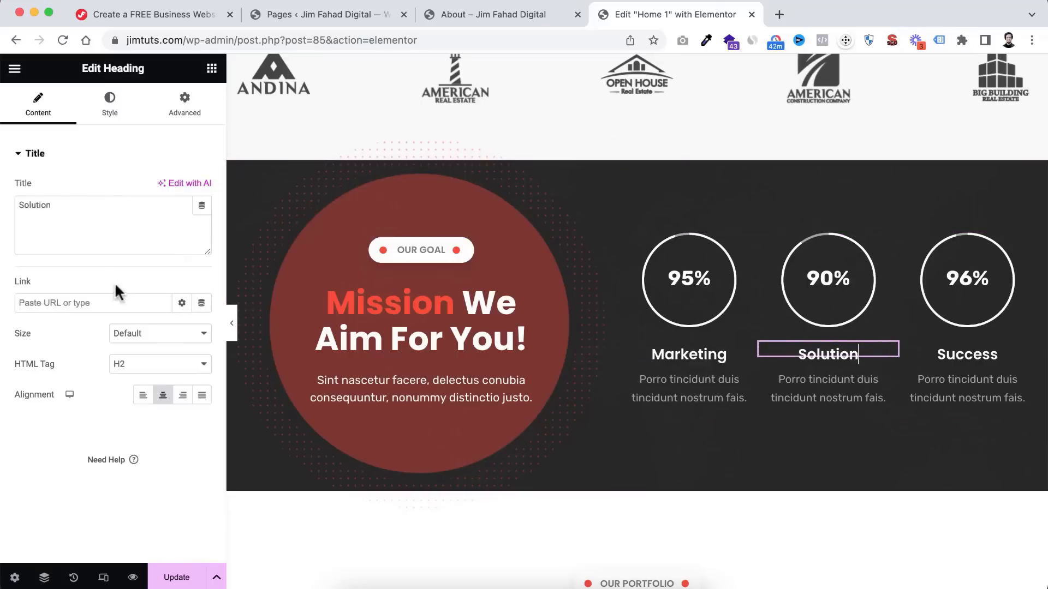
pyautogui.click(78, 198)
pyautogui.press('super+a')
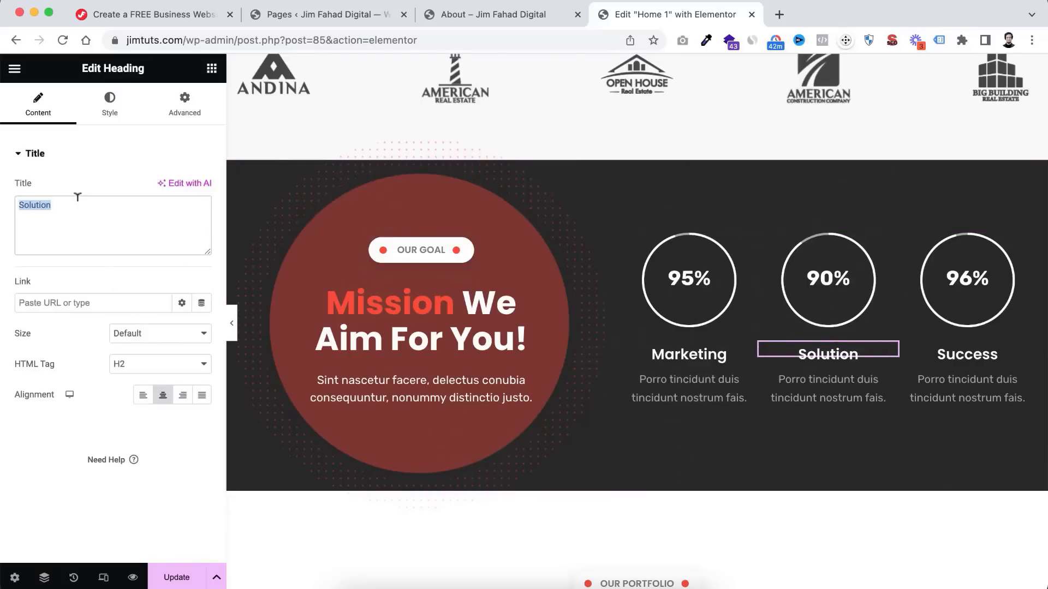
pyautogui.write('Brandin')
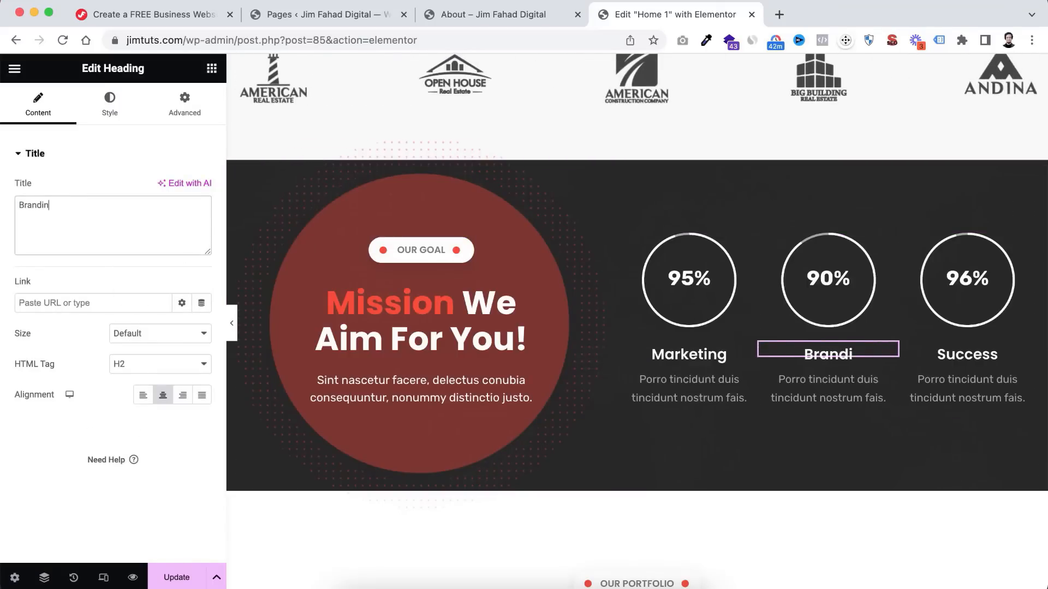
pyautogui.write('g')
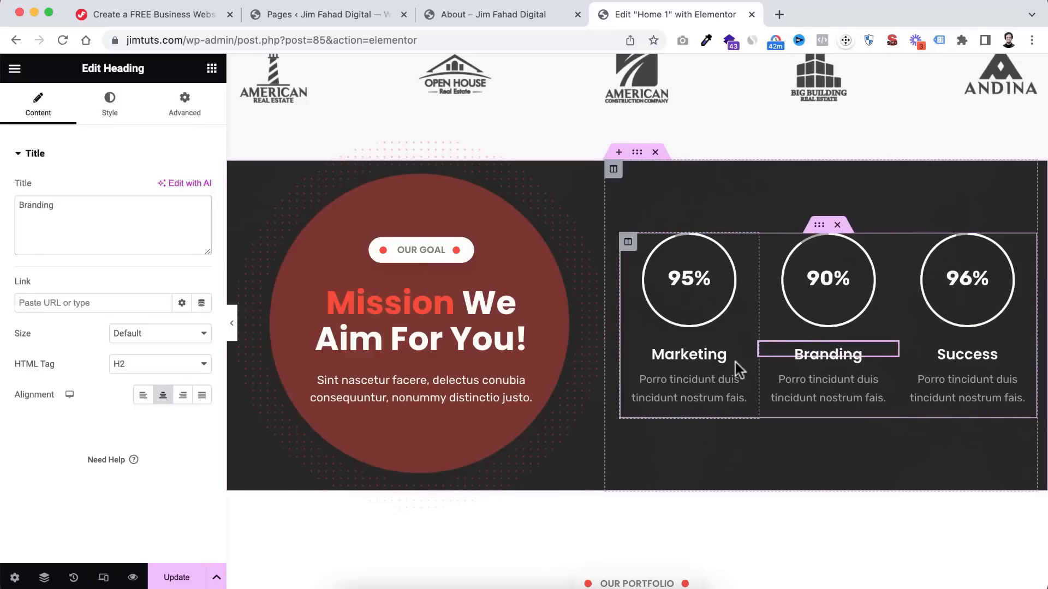
pyautogui.click(676, 377)
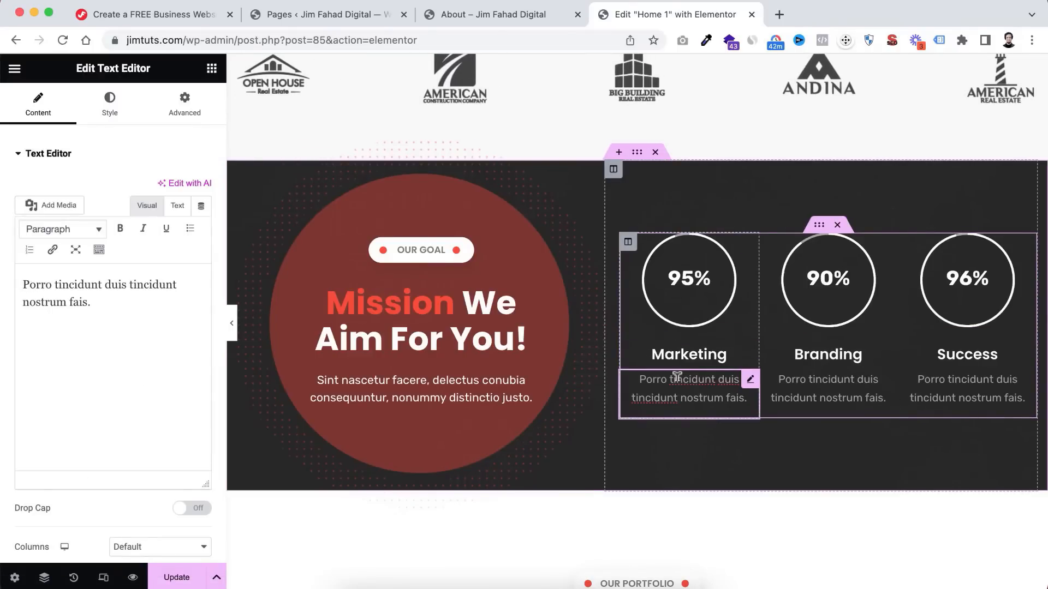
pyautogui.click(76, 302)
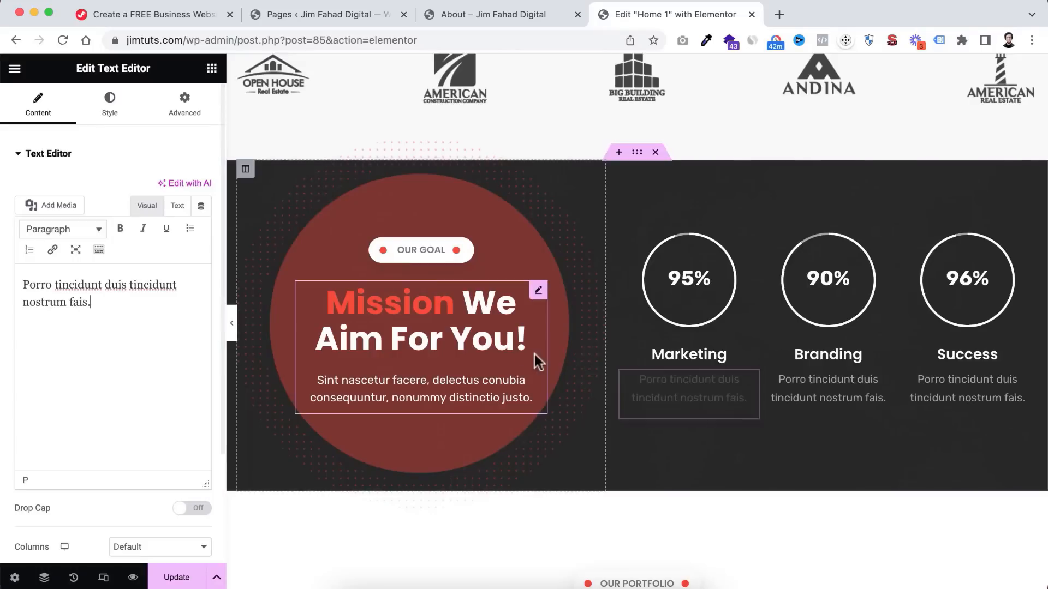
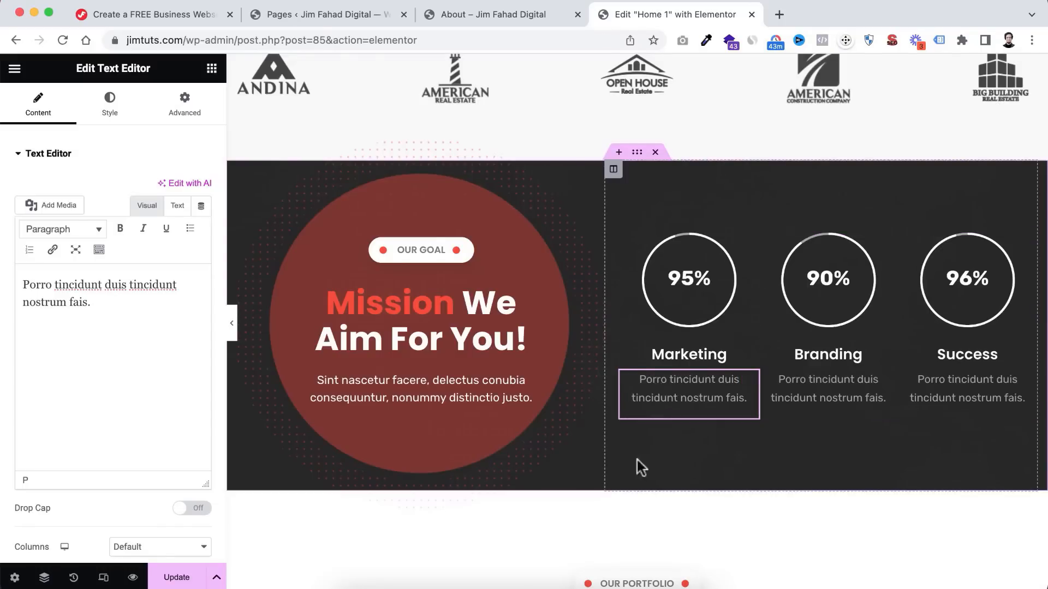
# - Scroll Home 1 past the OUR PORTFOLIO heading down to the Client Reviews section
pyautogui.scroll(-5, 631, 474)
pyautogui.scroll(-3, 634, 485)
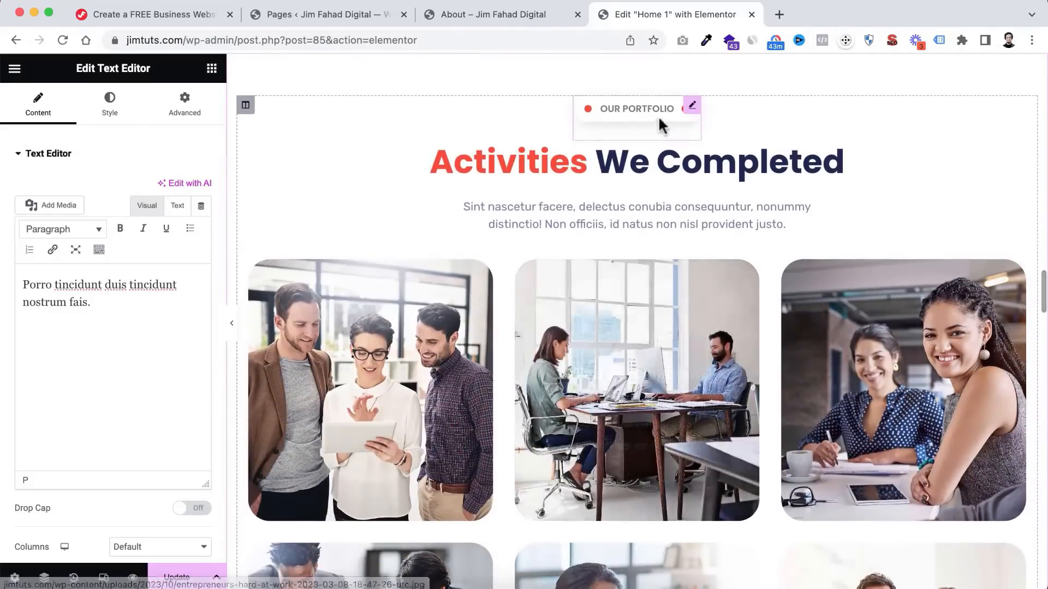
pyautogui.click(649, 106)
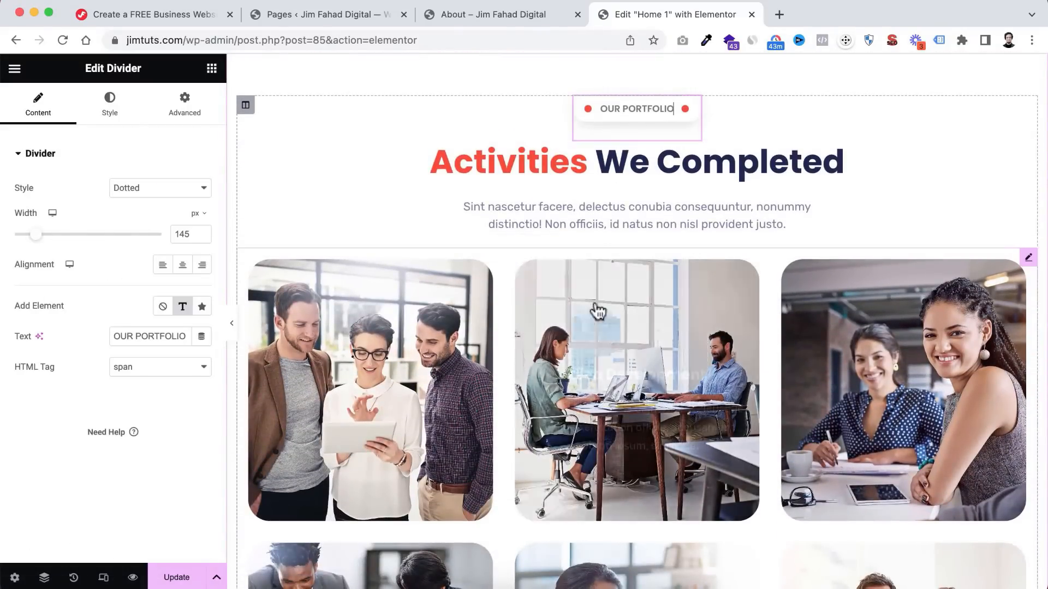
pyautogui.scroll(-1, 597, 306)
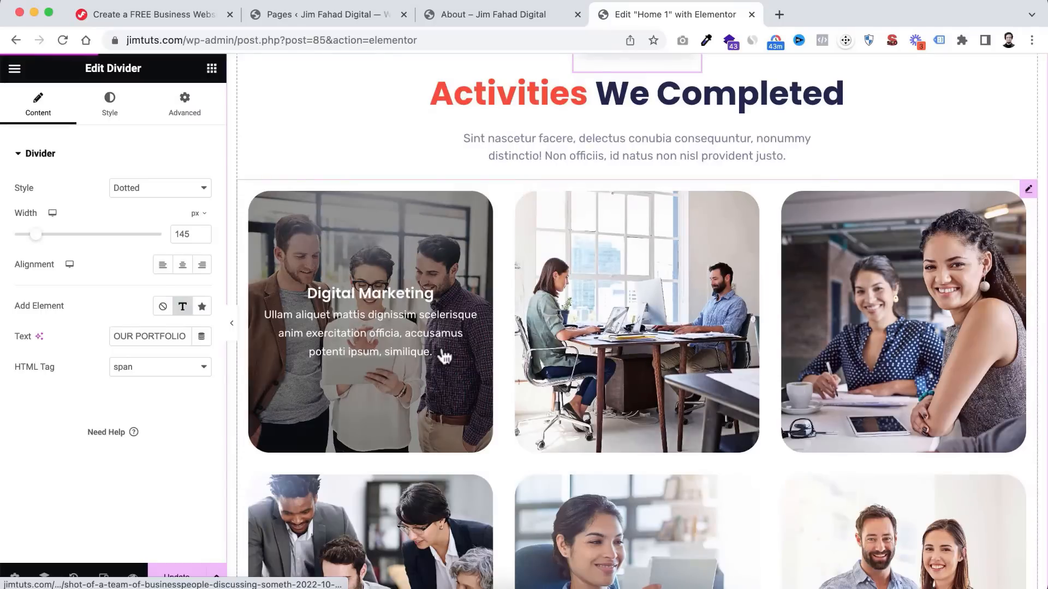
pyautogui.scroll(1, 444, 358)
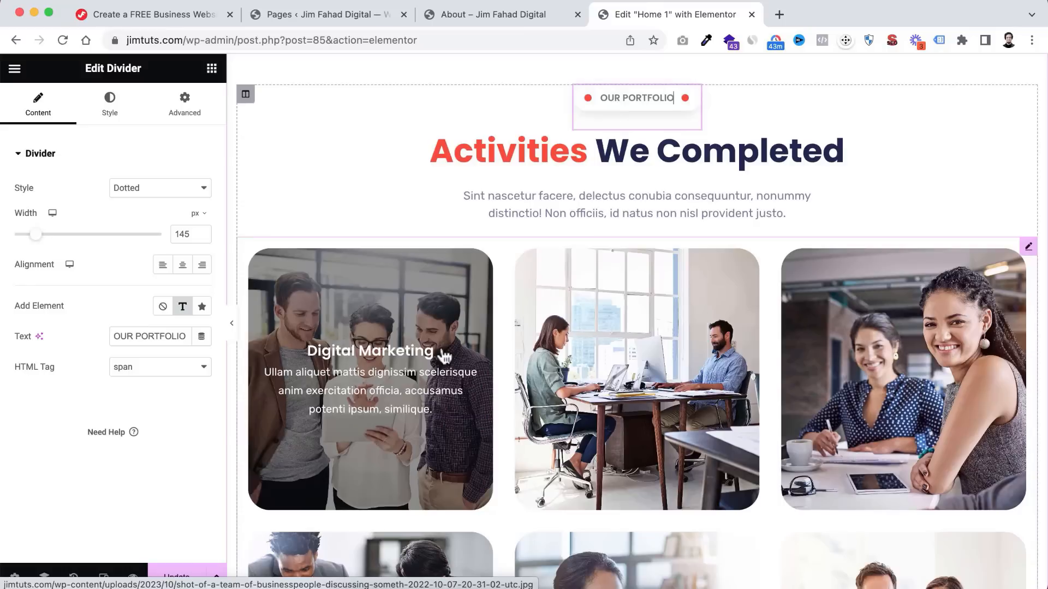
pyautogui.scroll(-1, 445, 357)
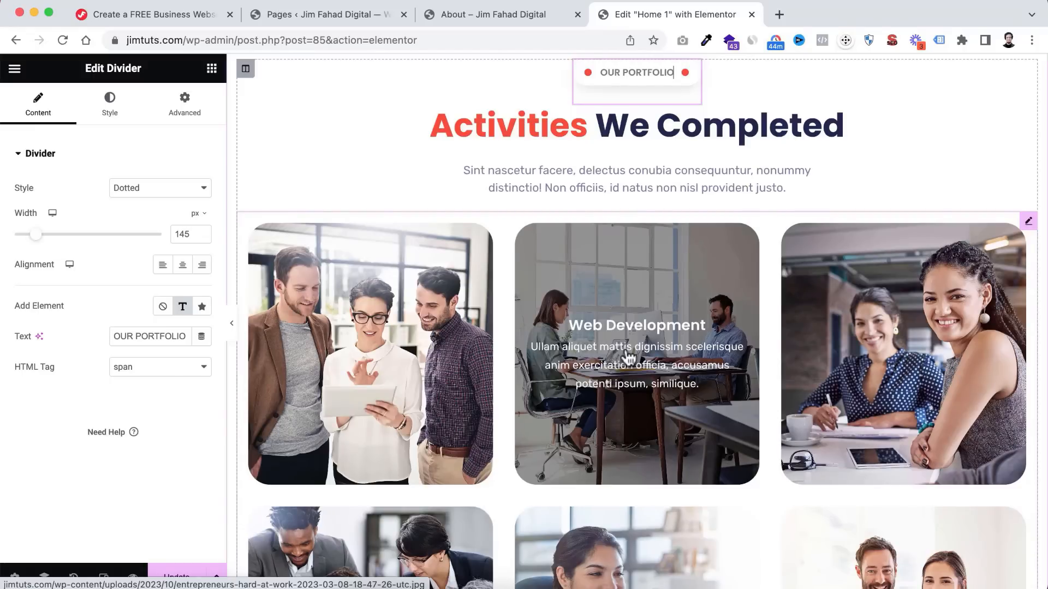
pyautogui.scroll(-10, 628, 357)
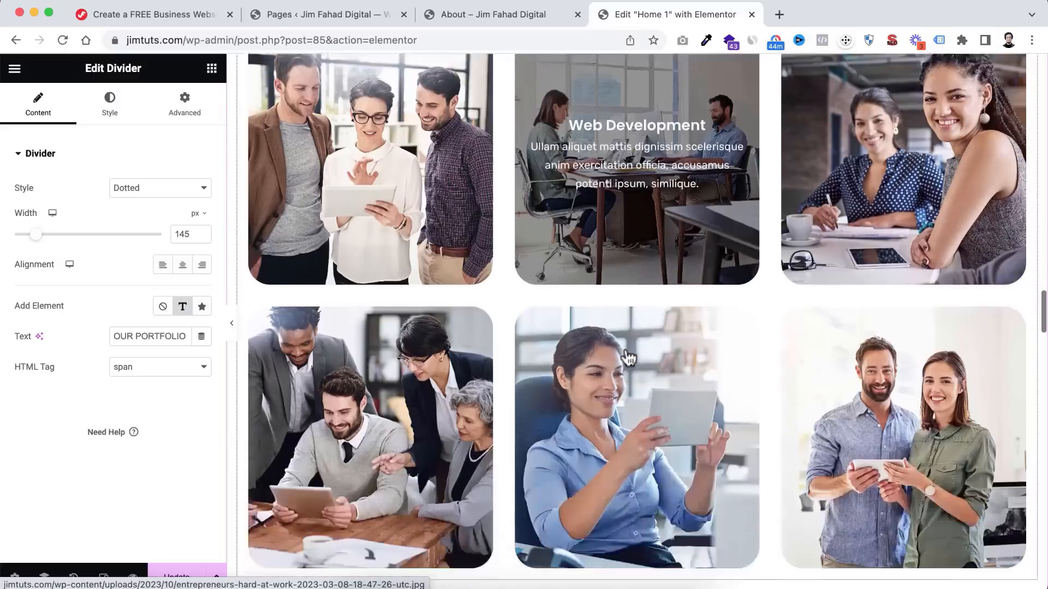
pyautogui.scroll(-5, 626, 350)
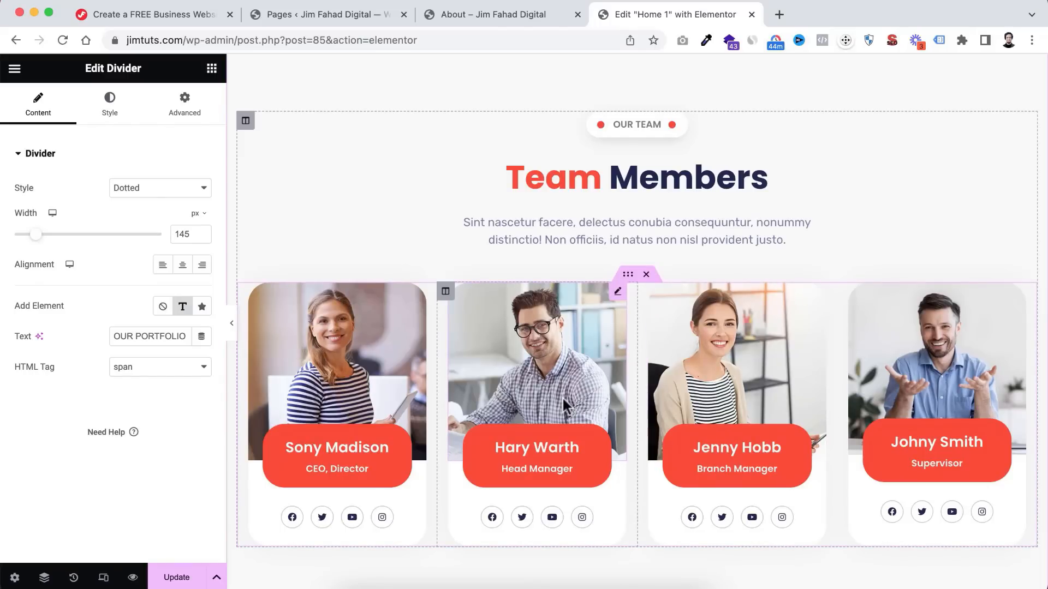
pyautogui.scroll(-4, 611, 433)
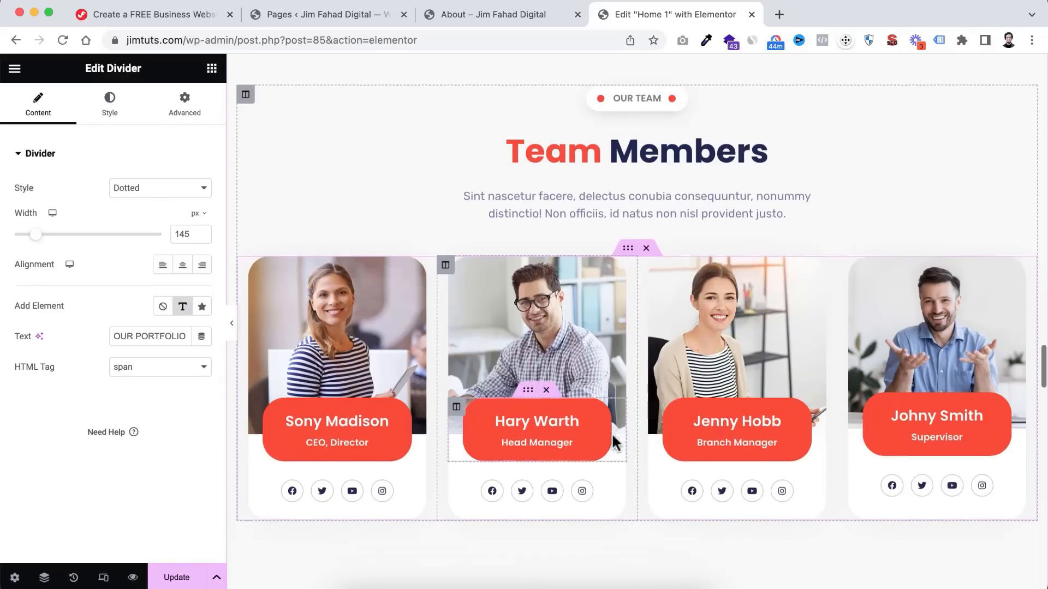
pyautogui.scroll(-5, 612, 434)
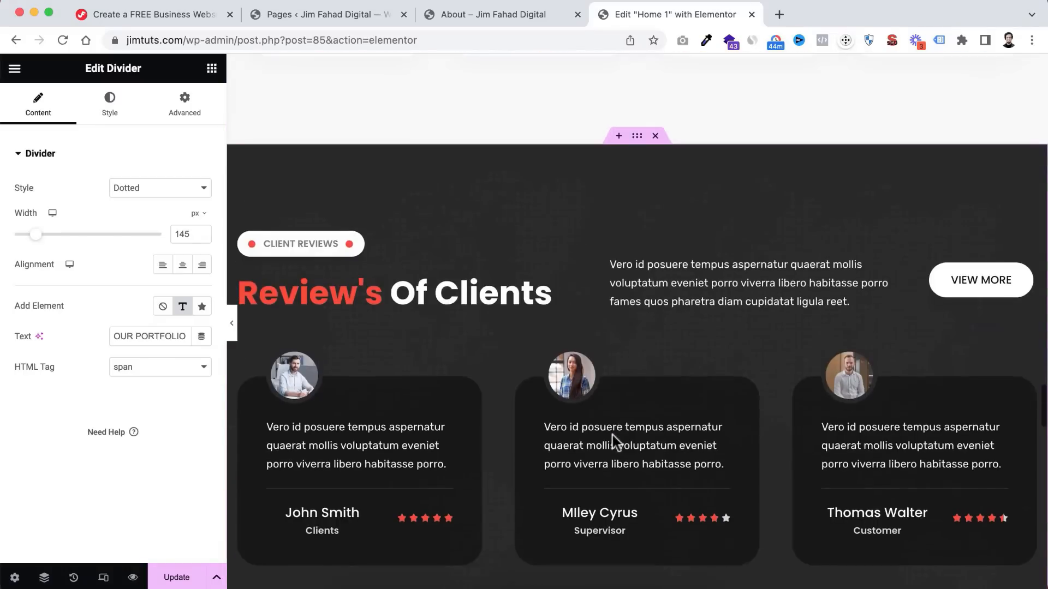
pyautogui.scroll(-1, 613, 435)
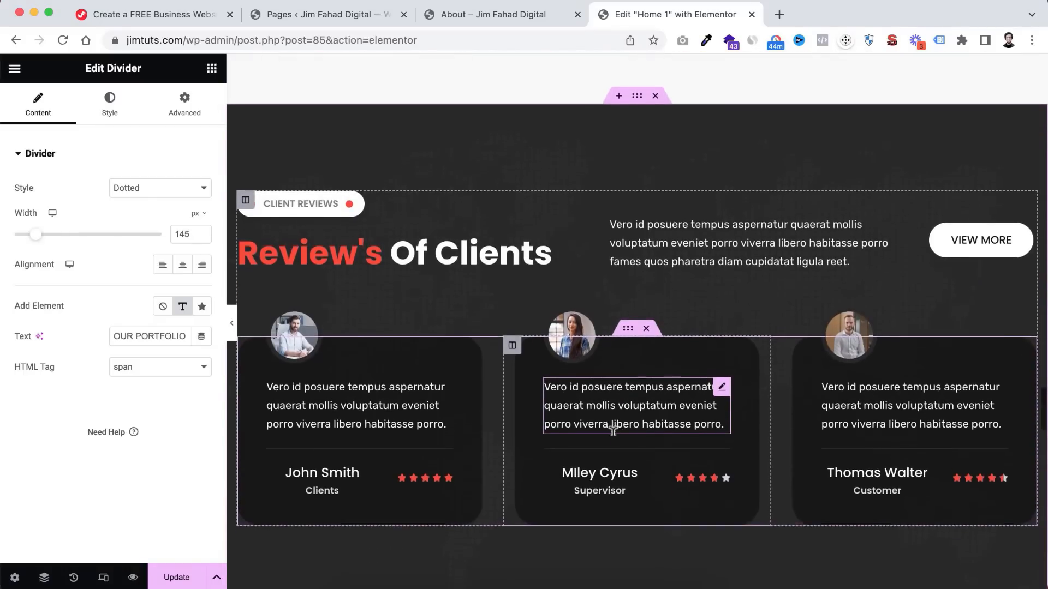
pyautogui.scroll(1, 613, 431)
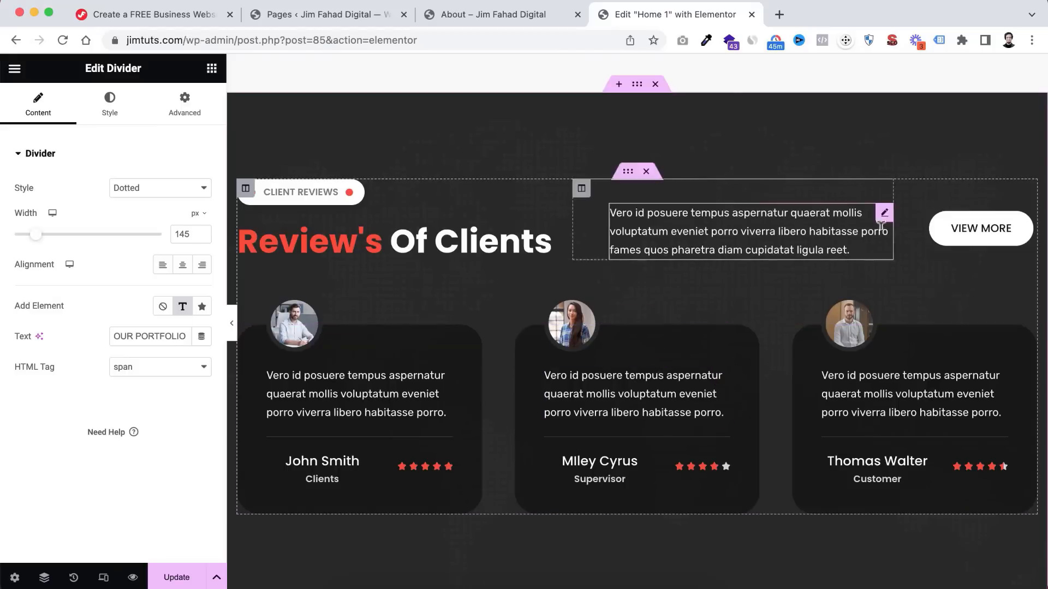
# - Relabel the VIEW MORE button 'PORTFOLIOS' and link it to the Portfolios page
pyautogui.click(970, 240)
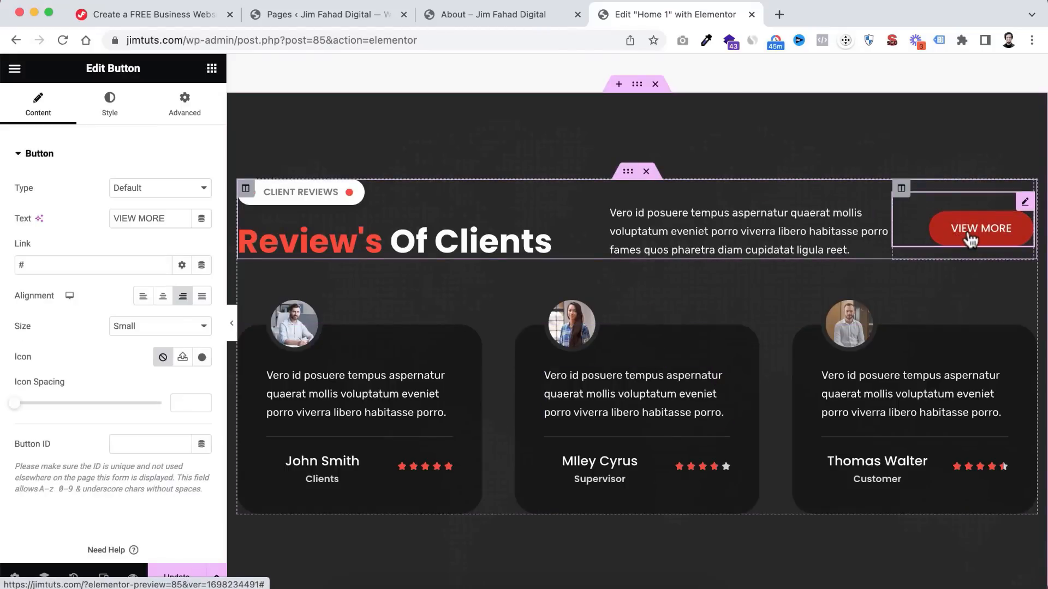
pyautogui.moveTo(167, 218); pyautogui.dragTo(43, 225)
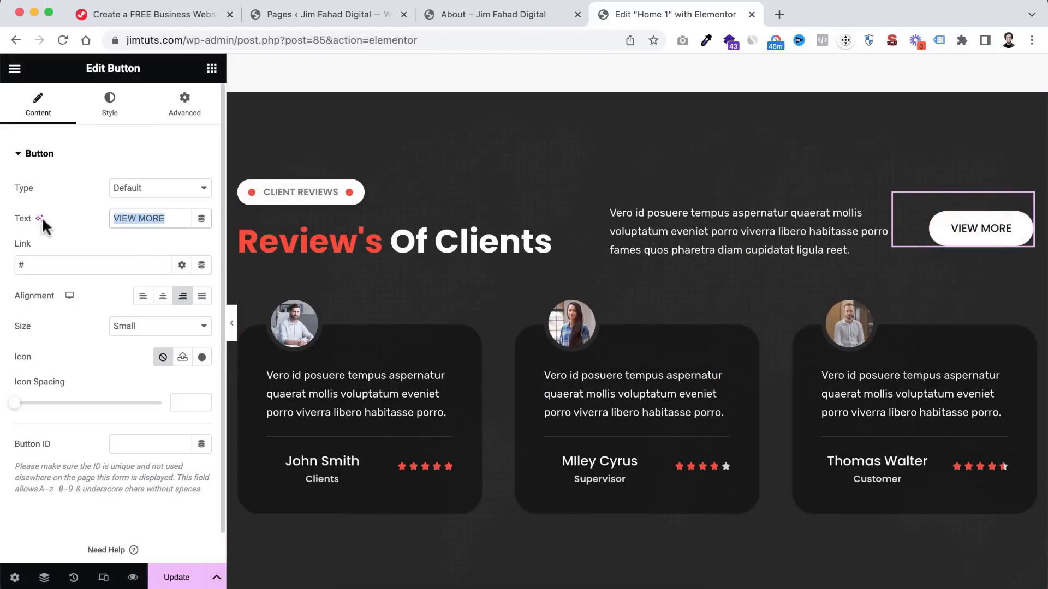
pyautogui.write('PORTFOL')
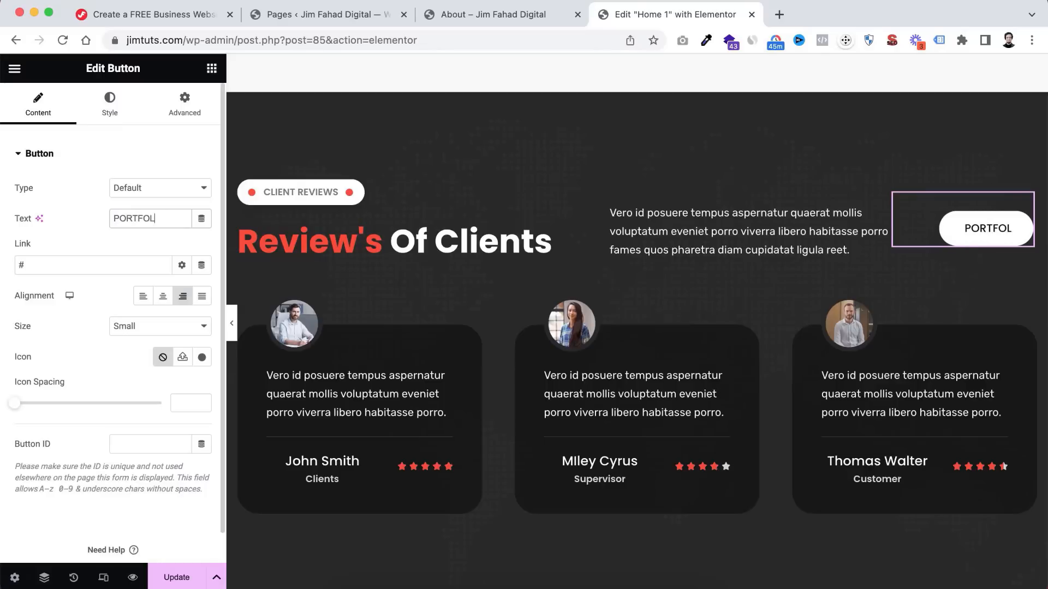
pyautogui.write('IOS')
pyautogui.moveTo(48, 261); pyautogui.dragTo(3, 270)
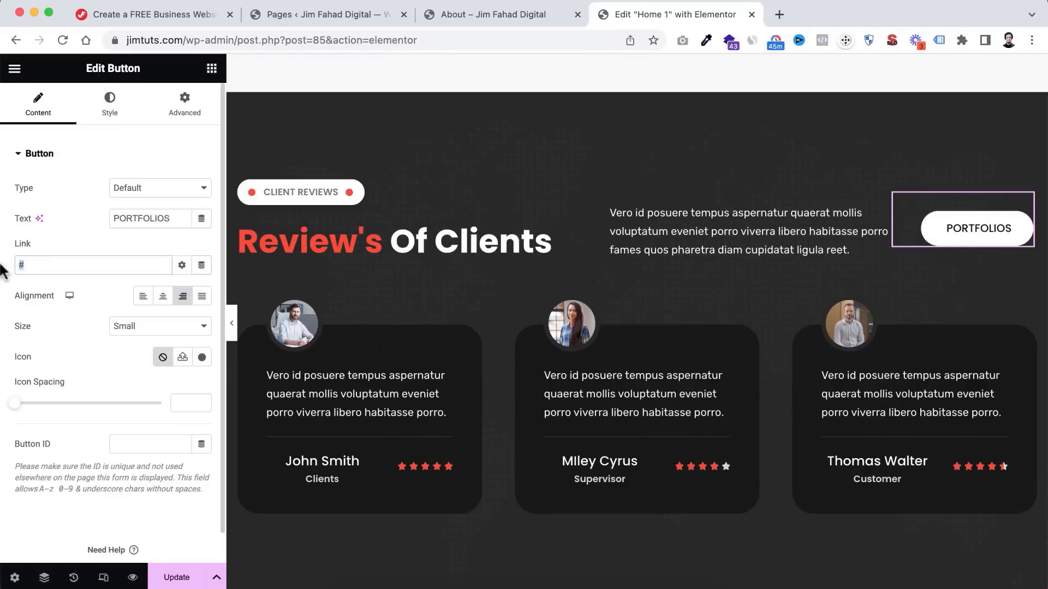
pyautogui.write('Port')
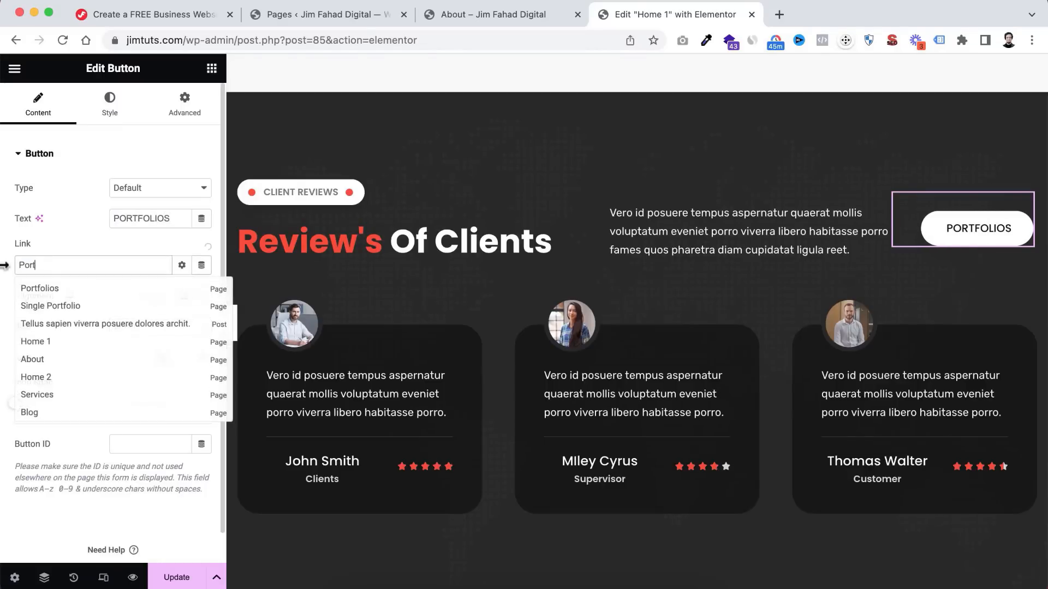
pyautogui.click(50, 291)
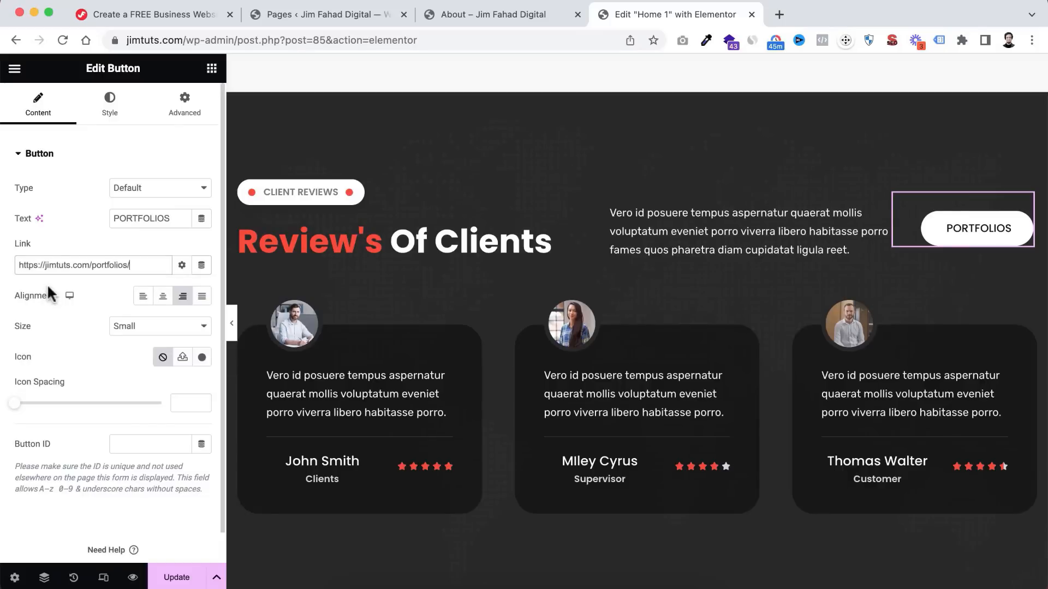
# - Change the middle review's star rating from 4 to 5, then select the reviewer's name
pyautogui.scroll(-1, 581, 267)
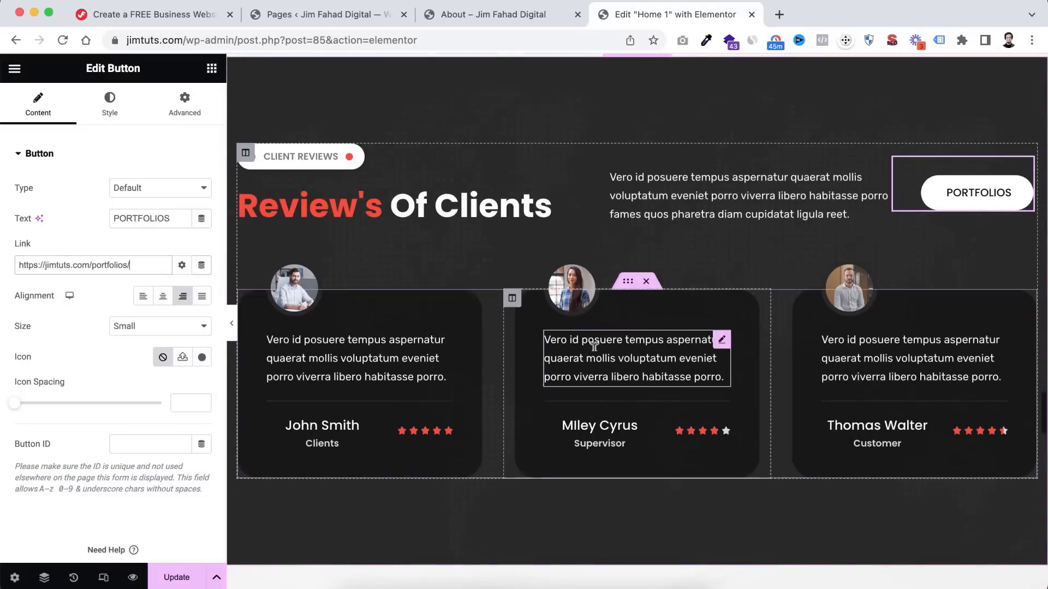
pyautogui.click(695, 436)
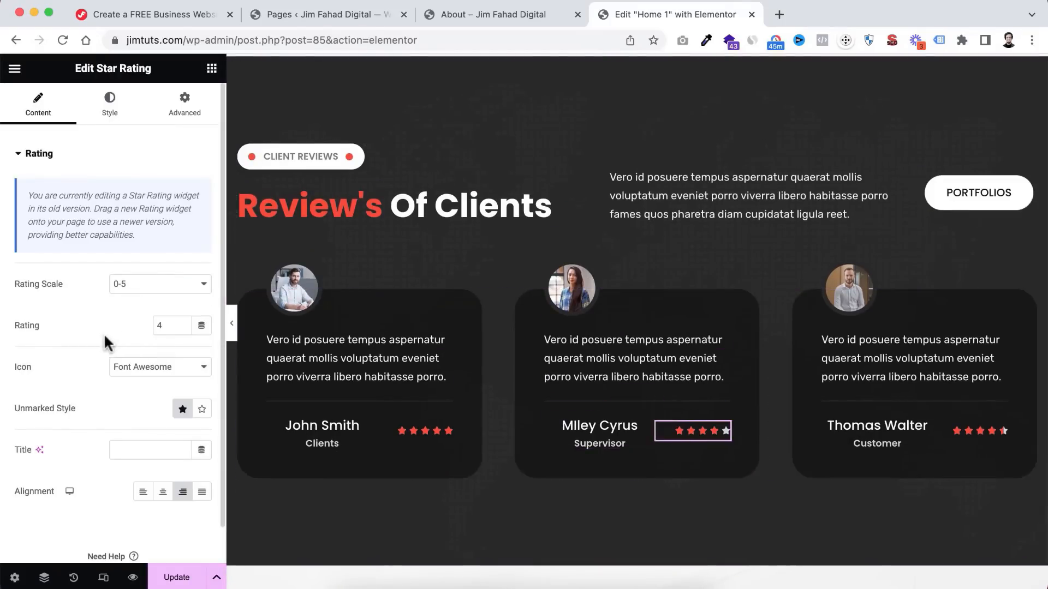
pyautogui.doubleClick(160, 326)
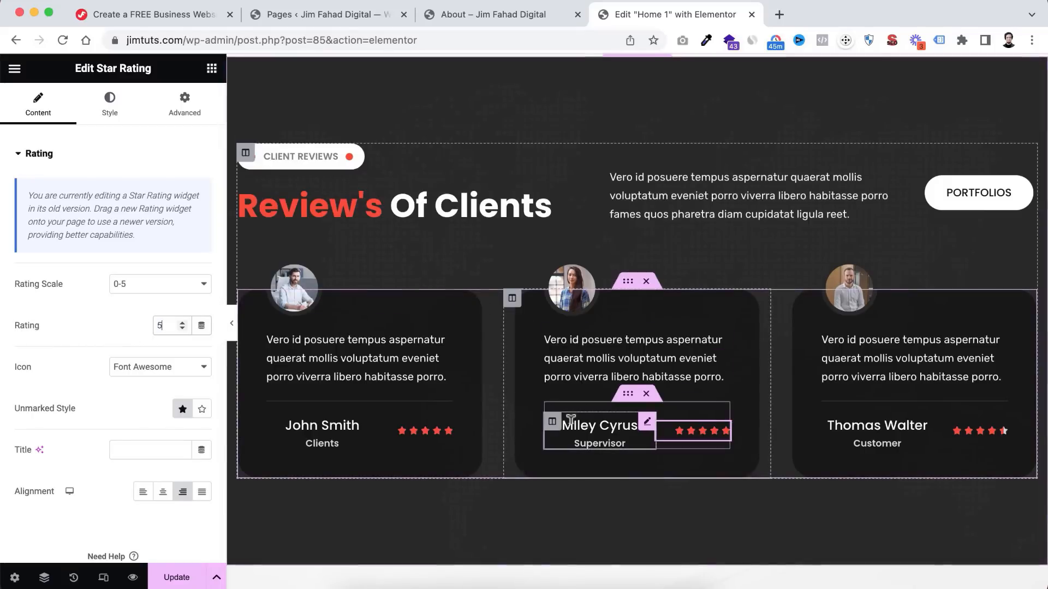
pyautogui.click(571, 421)
pyautogui.moveTo(69, 318); pyautogui.dragTo(4, 320)
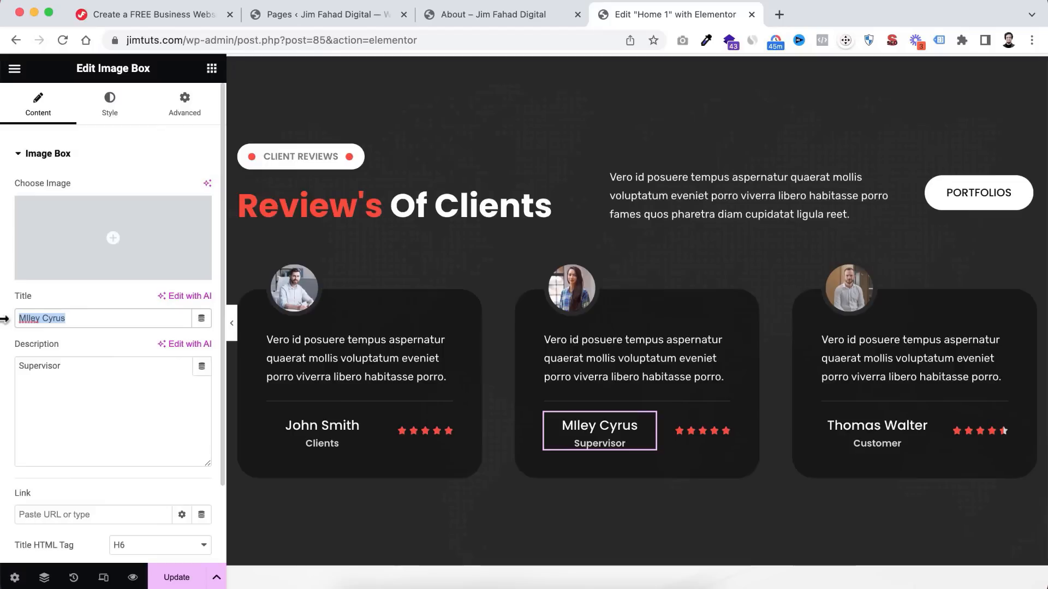
# - Enter a new name for the middle reviewer and set their role to Marketer
pyautogui.write('Mark Robe')
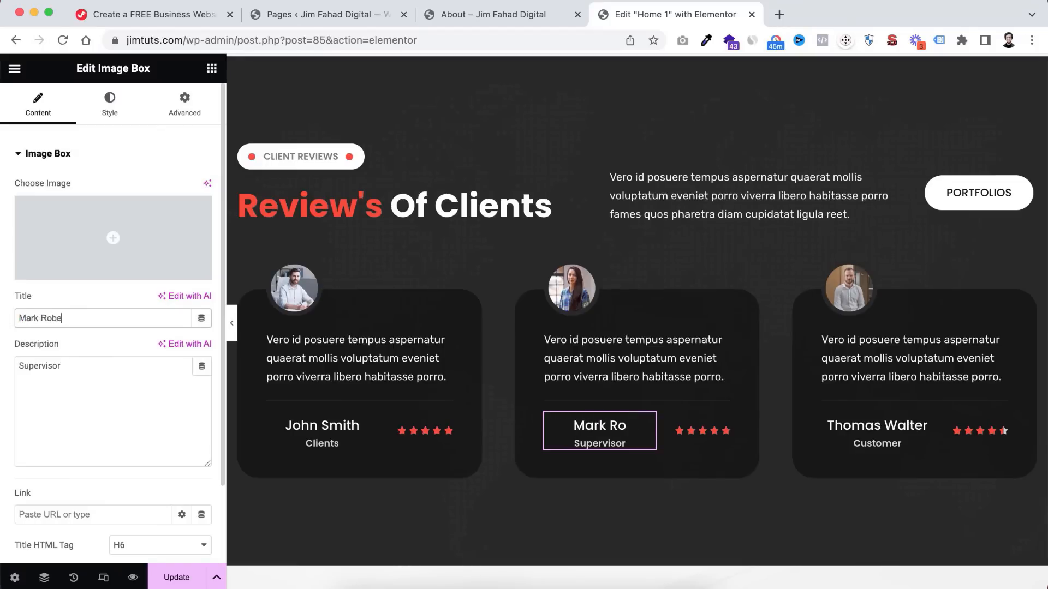
pyautogui.write('r')
pyautogui.moveTo(71, 364); pyautogui.dragTo(2, 369)
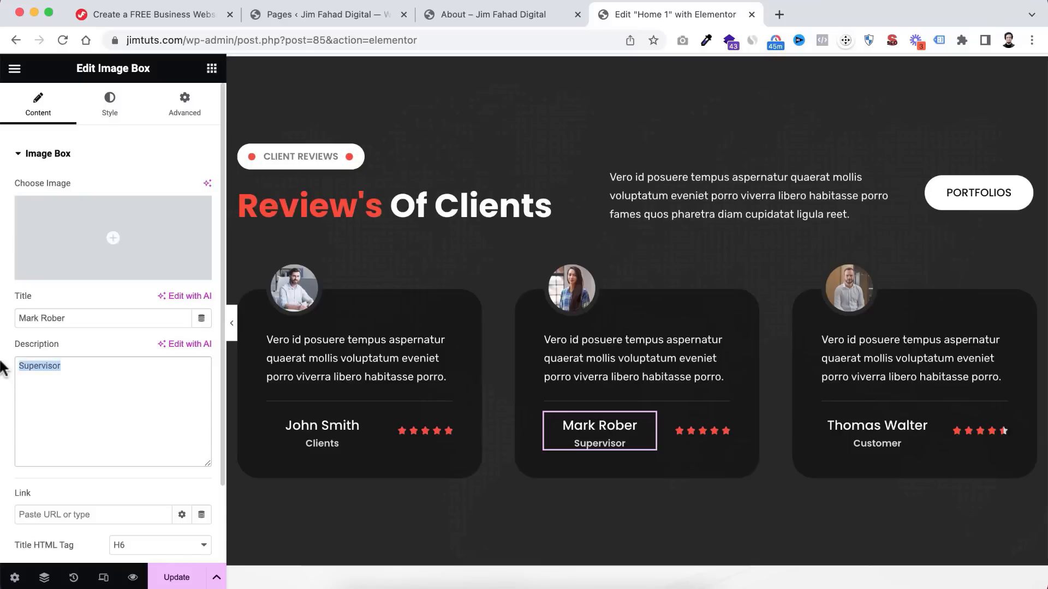
pyautogui.write('Marketer')
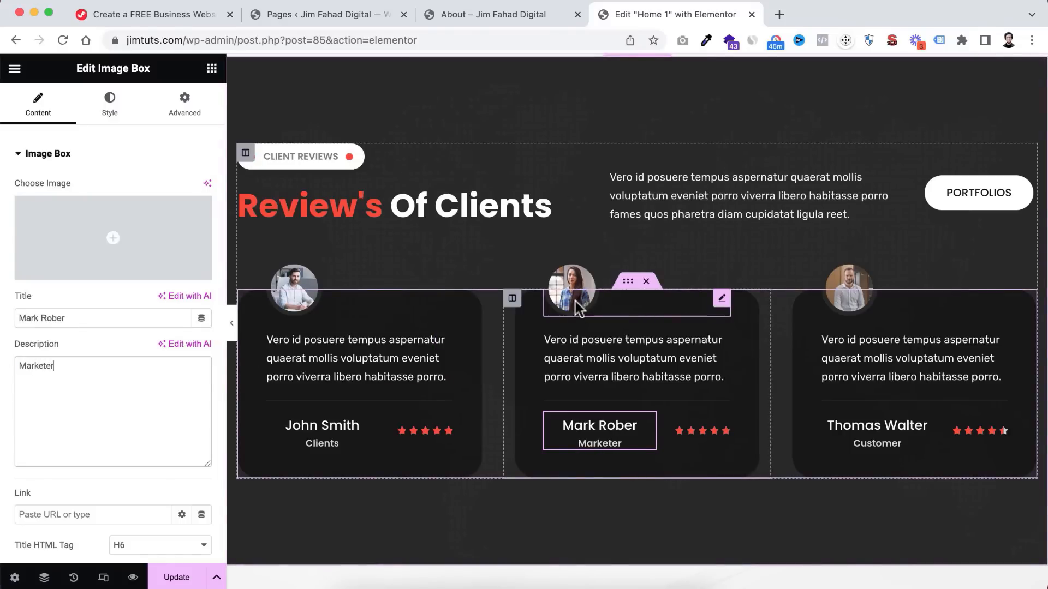
# - Upload Expert-Azi.png and use it as the middle reviewer's photo
pyautogui.click(575, 306)
pyautogui.click(113, 221)
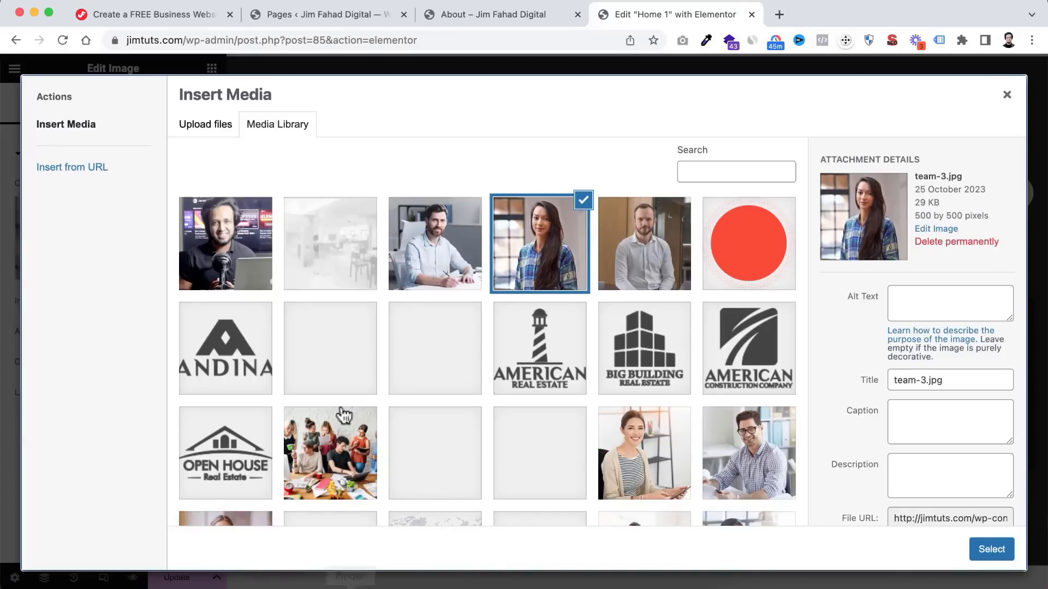
pyautogui.click(206, 132)
pyautogui.click(577, 338)
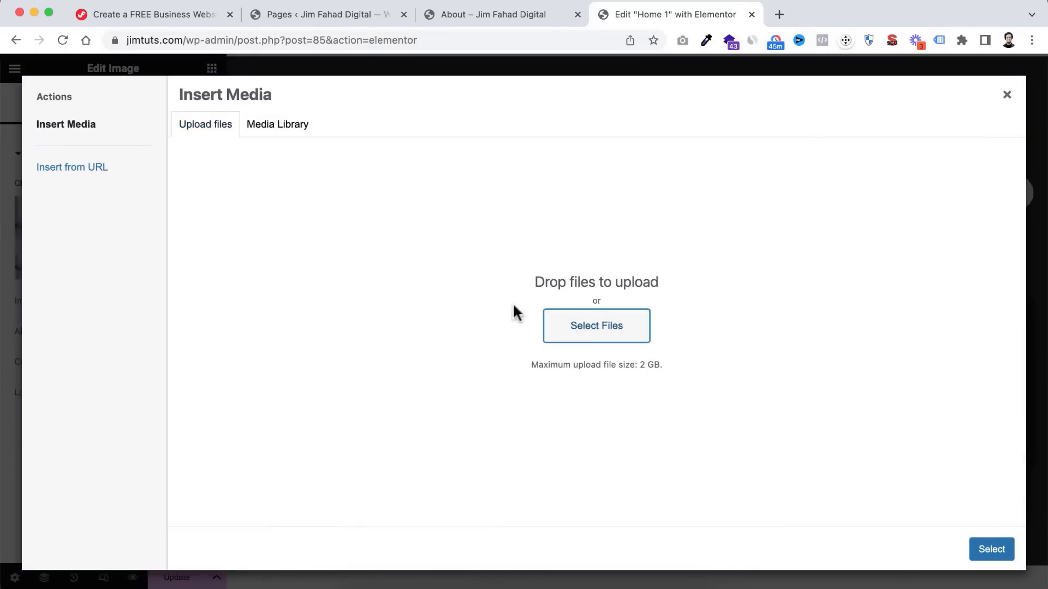
pyautogui.click(559, 309)
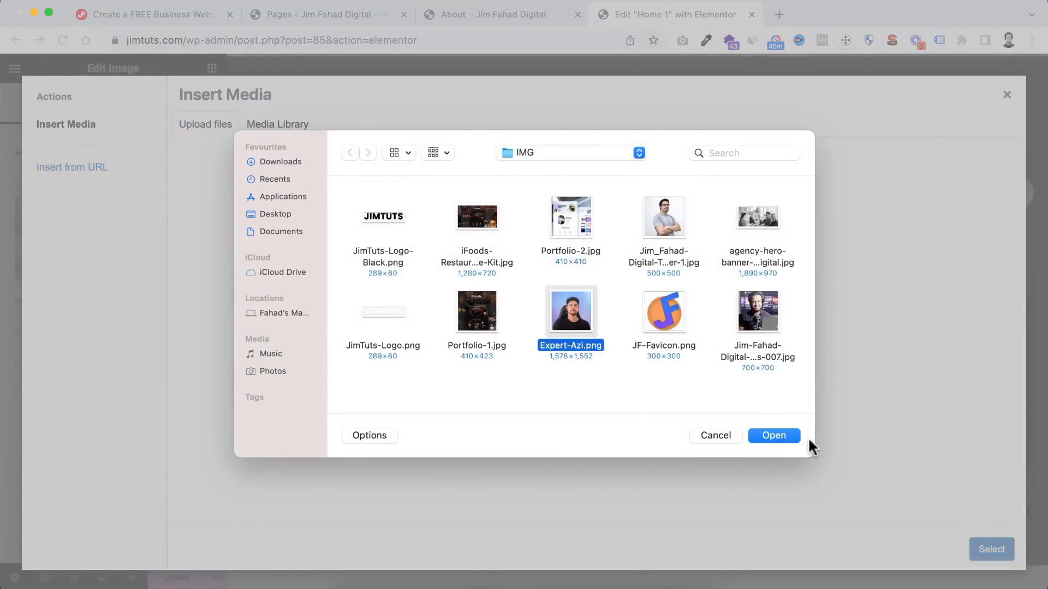
pyautogui.click(779, 435)
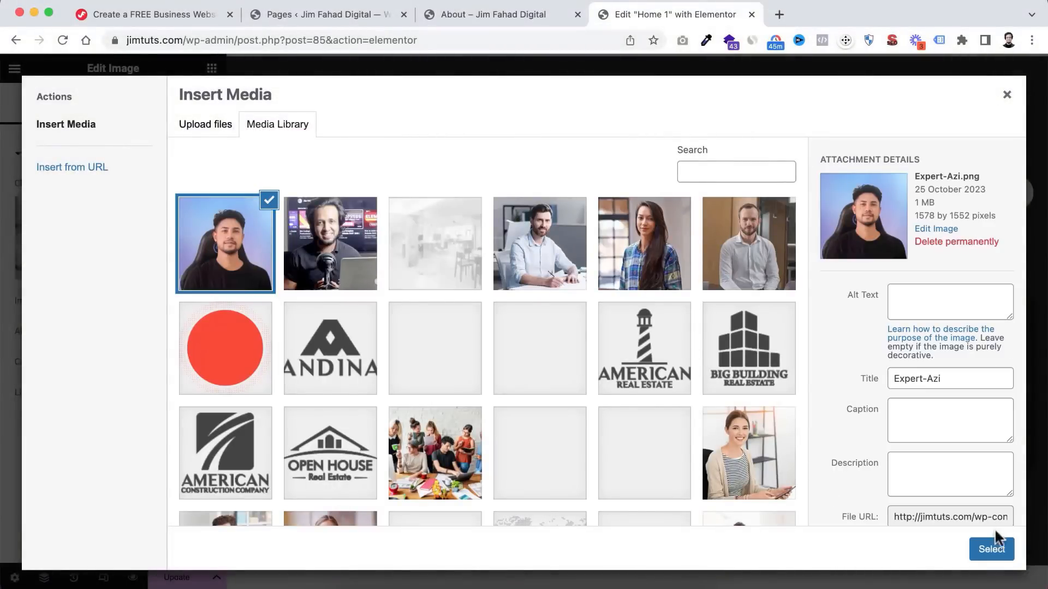
pyautogui.click(989, 549)
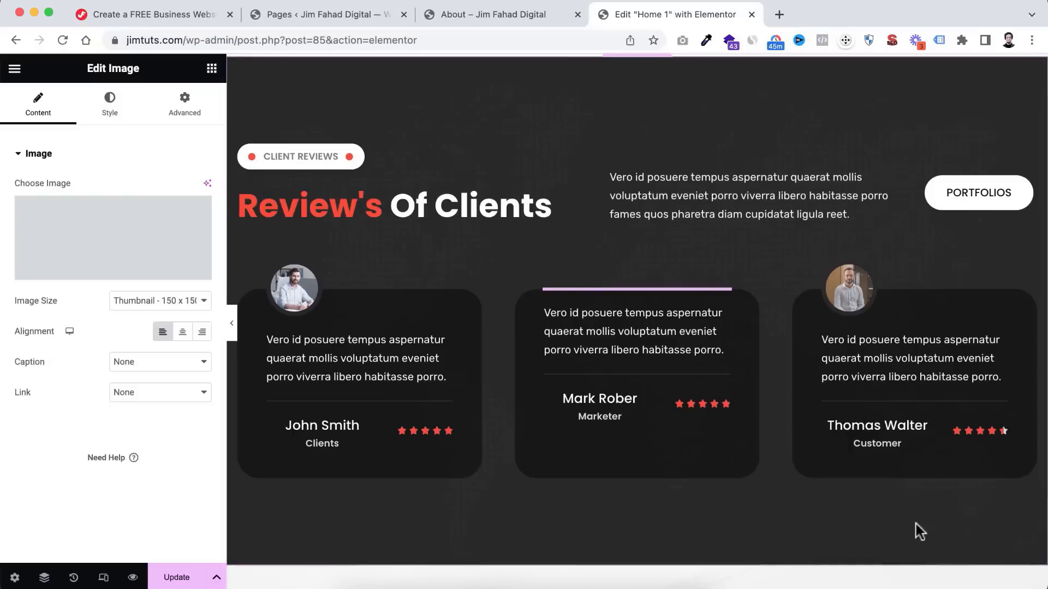
# - Paste the JF Digital 'one stop solution… Highly Recommended' text over the review paragraph
pyautogui.click(584, 335)
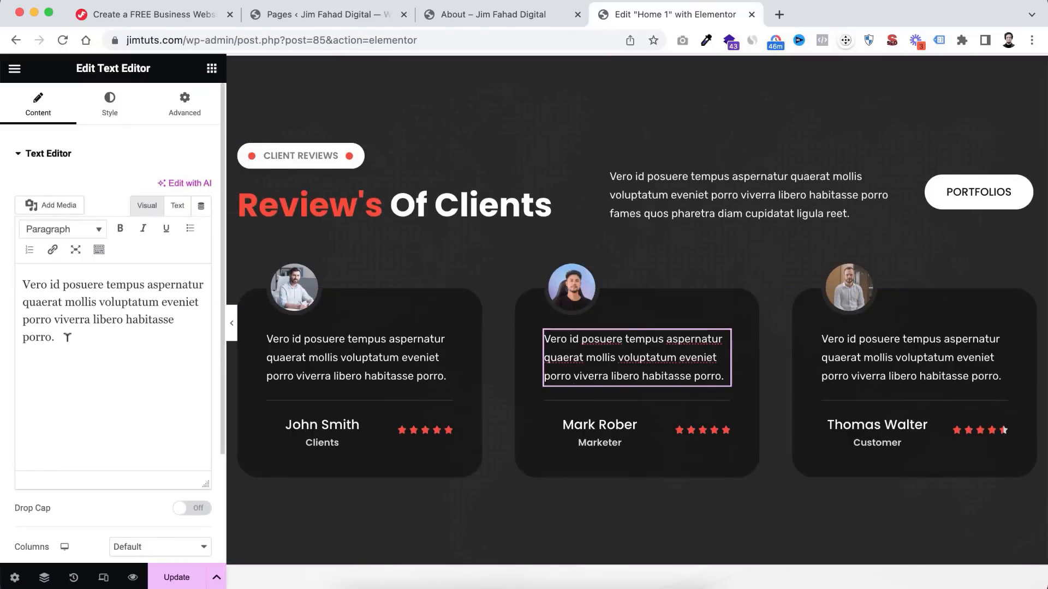
pyautogui.moveTo(61, 336); pyautogui.dragTo(20, 266)
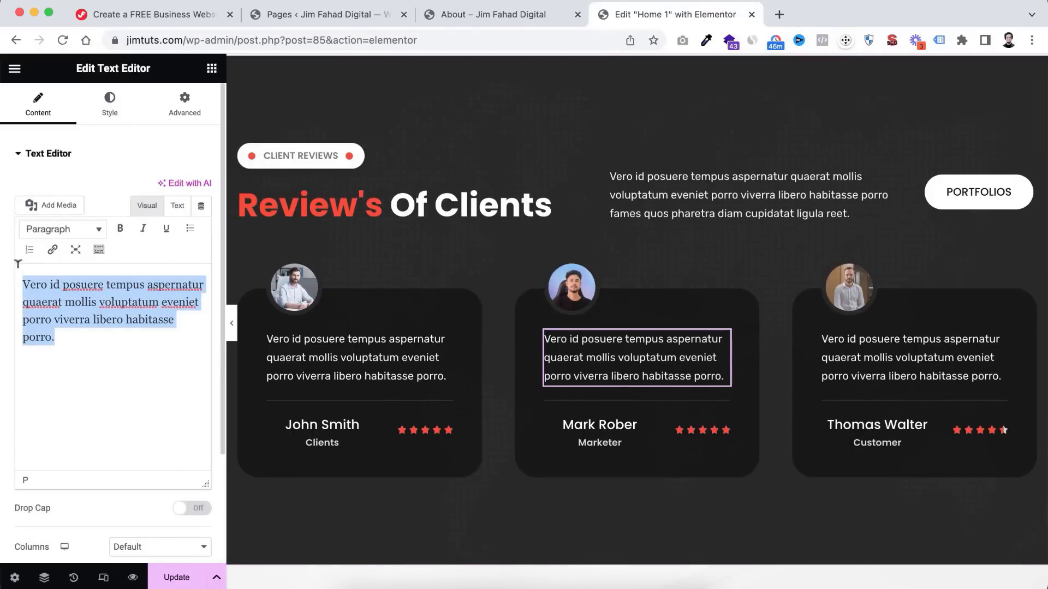
pyautogui.write("JF Digital is one stop solution if you're looking for a clean web presence. Highly Recommended.")
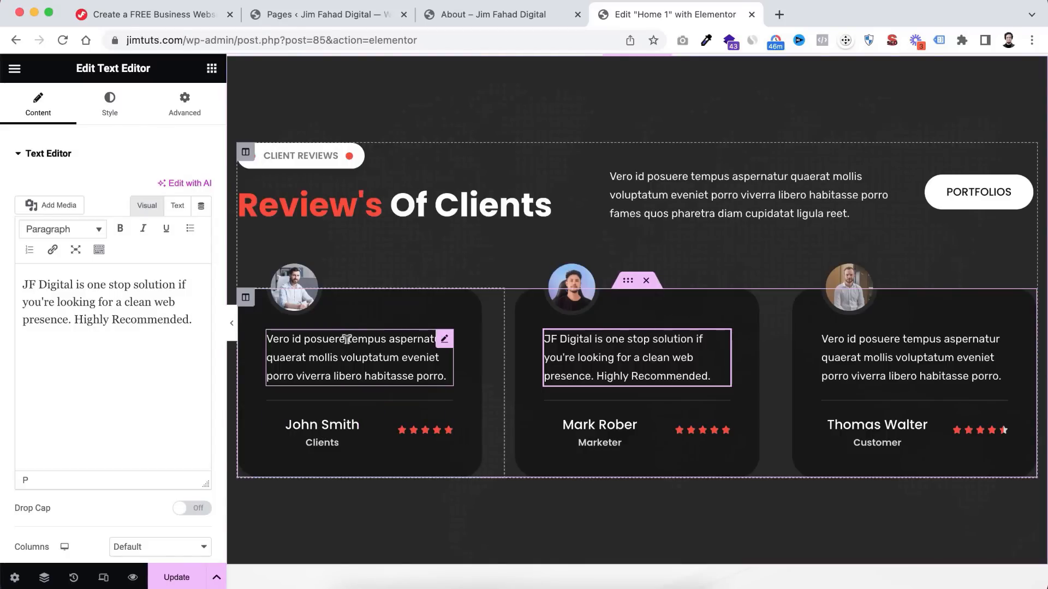
# - Replace the first Mail Address line in the Contact section with the company's Gmail address
pyautogui.scroll(-5, 647, 483)
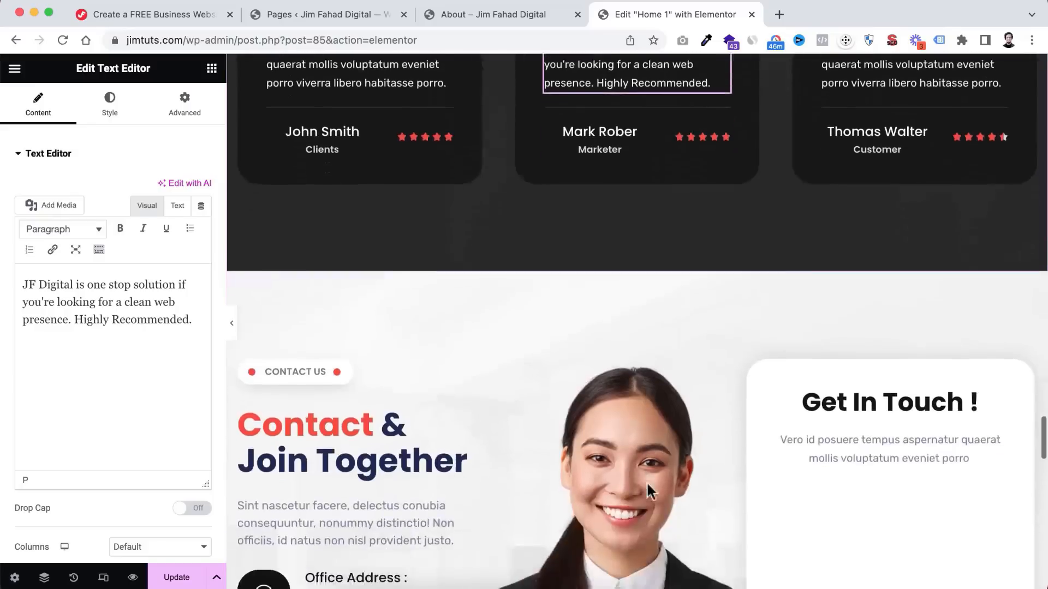
pyautogui.scroll(-4, 647, 483)
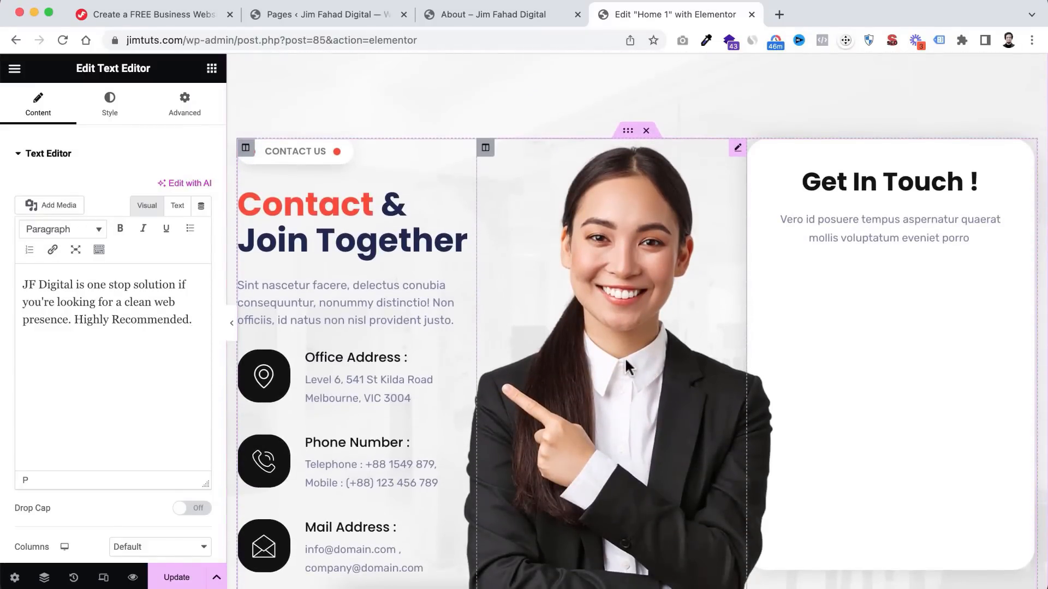
pyautogui.scroll(-1, 626, 364)
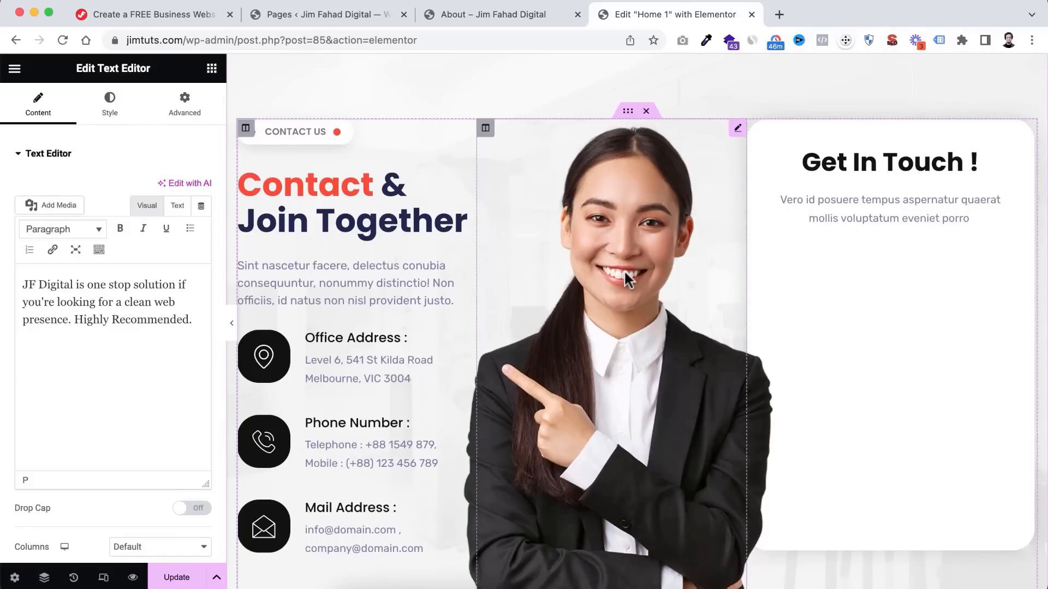
pyautogui.scroll(-2, 624, 269)
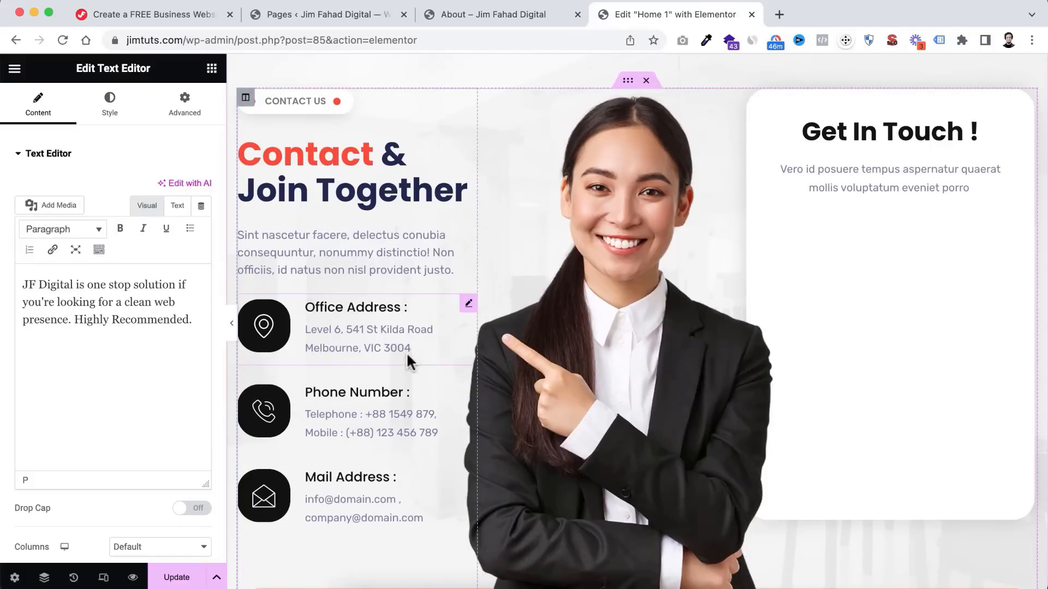
pyautogui.scroll(-1, 406, 352)
pyautogui.click(371, 310)
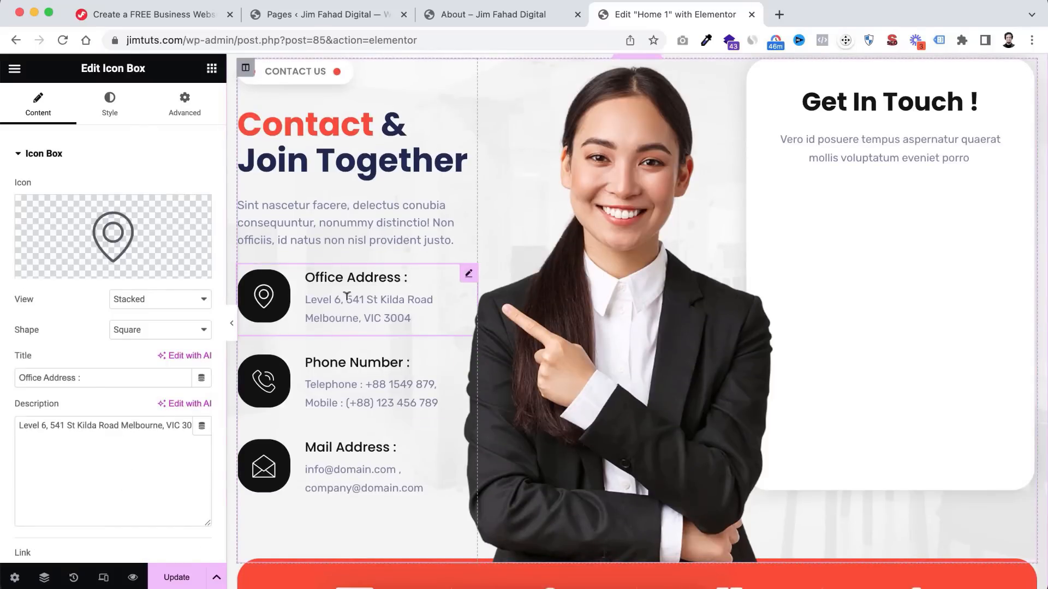
pyautogui.click(346, 391)
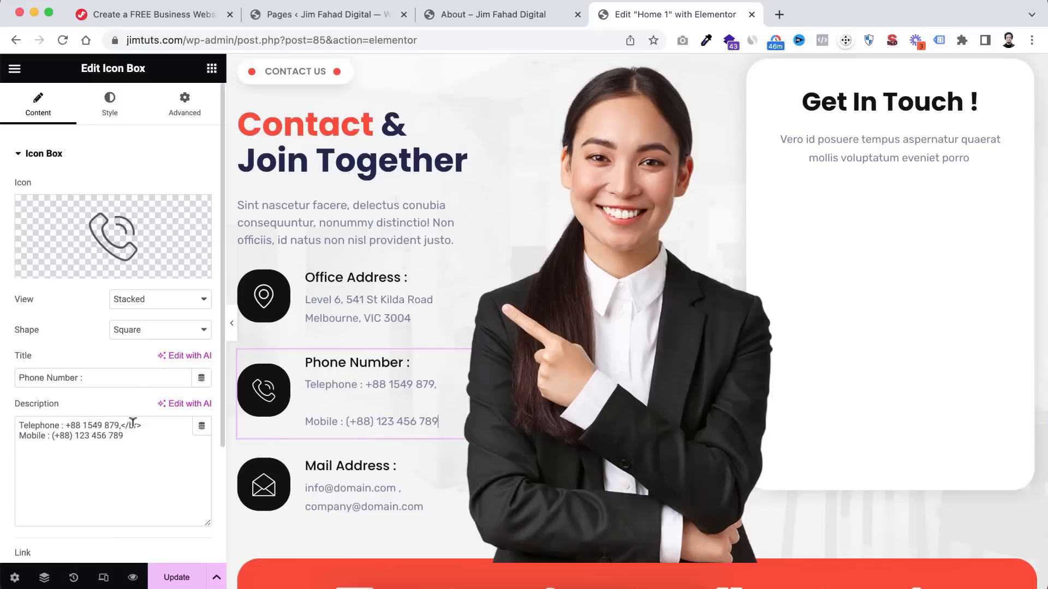
pyautogui.click(327, 484)
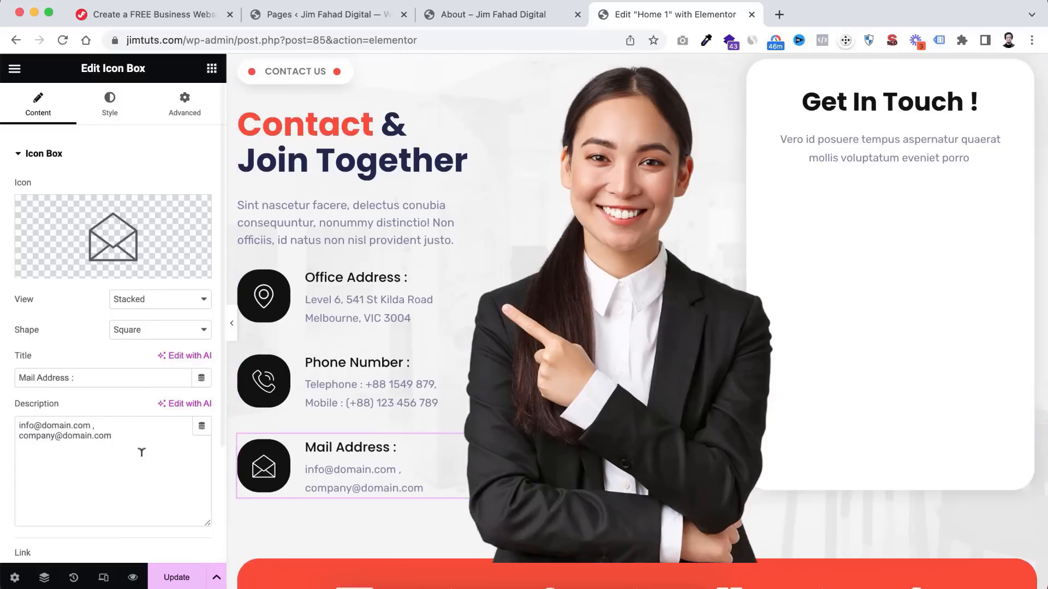
pyautogui.scroll(-1, 142, 453)
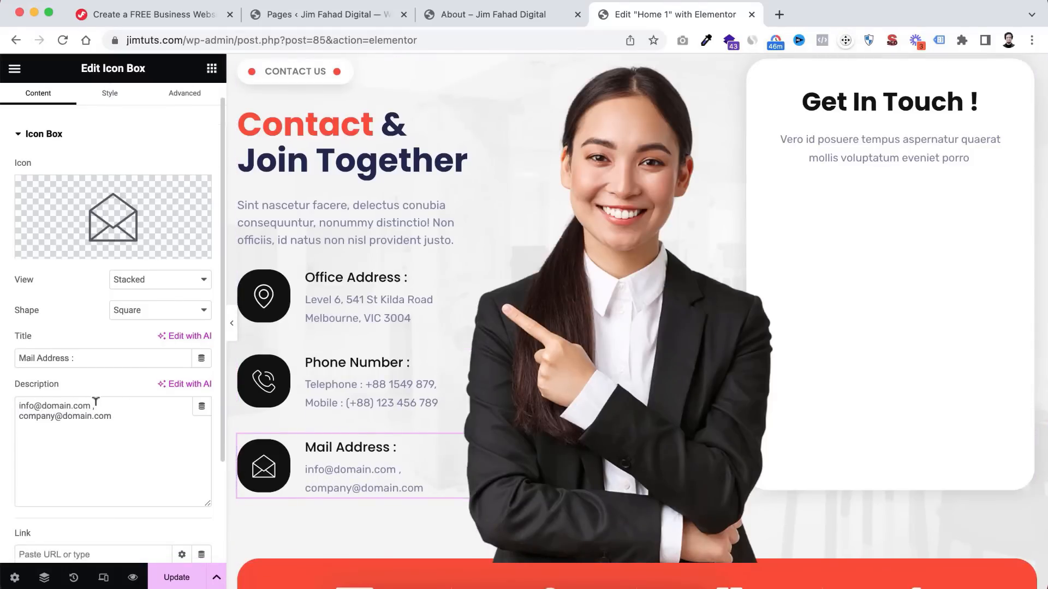
pyautogui.moveTo(95, 402); pyautogui.dragTo(6, 406)
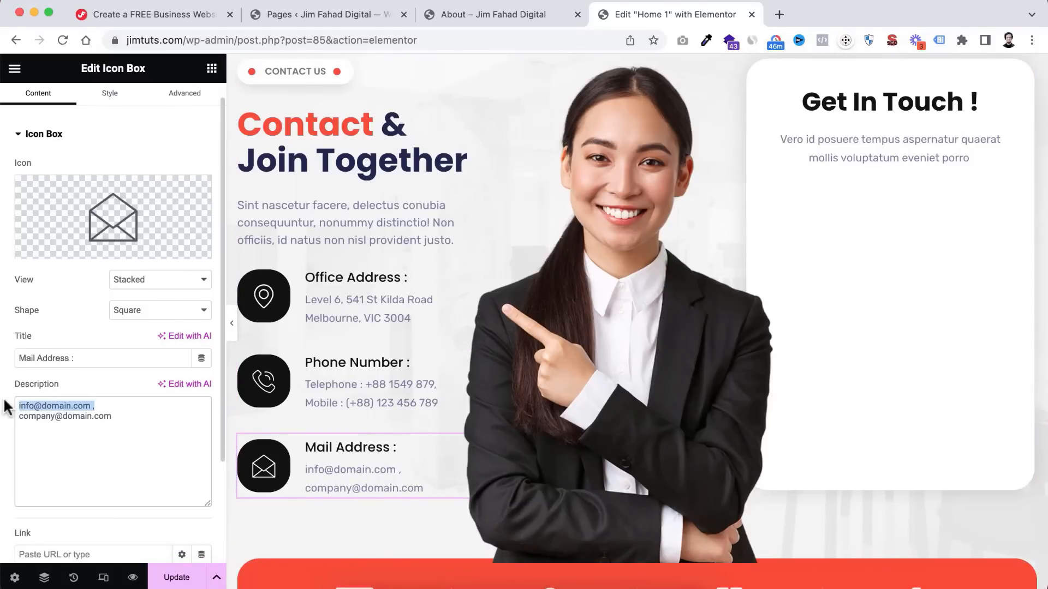
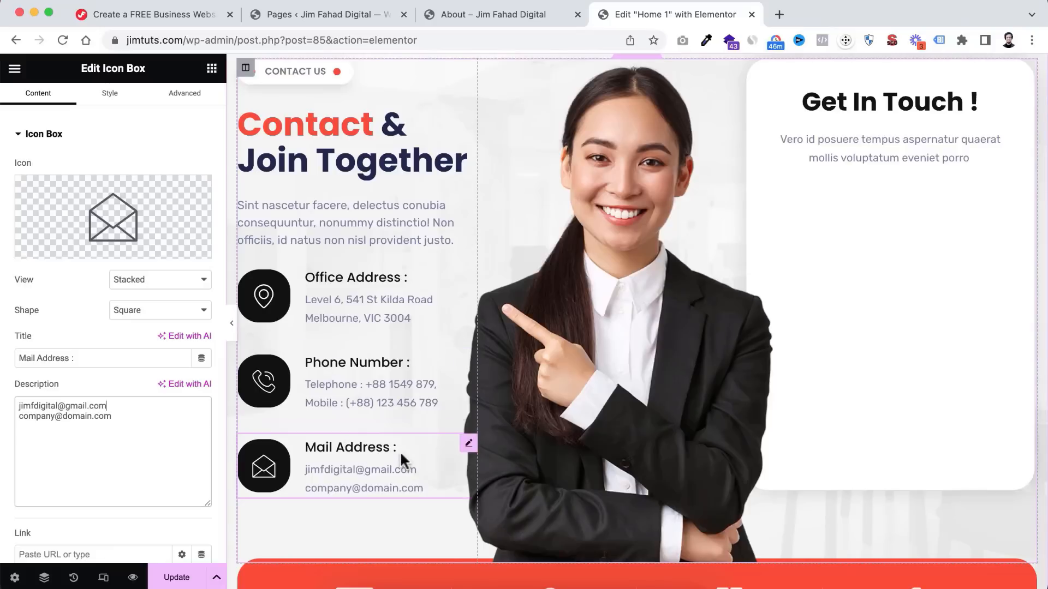
pyautogui.scroll(1, 840, 188)
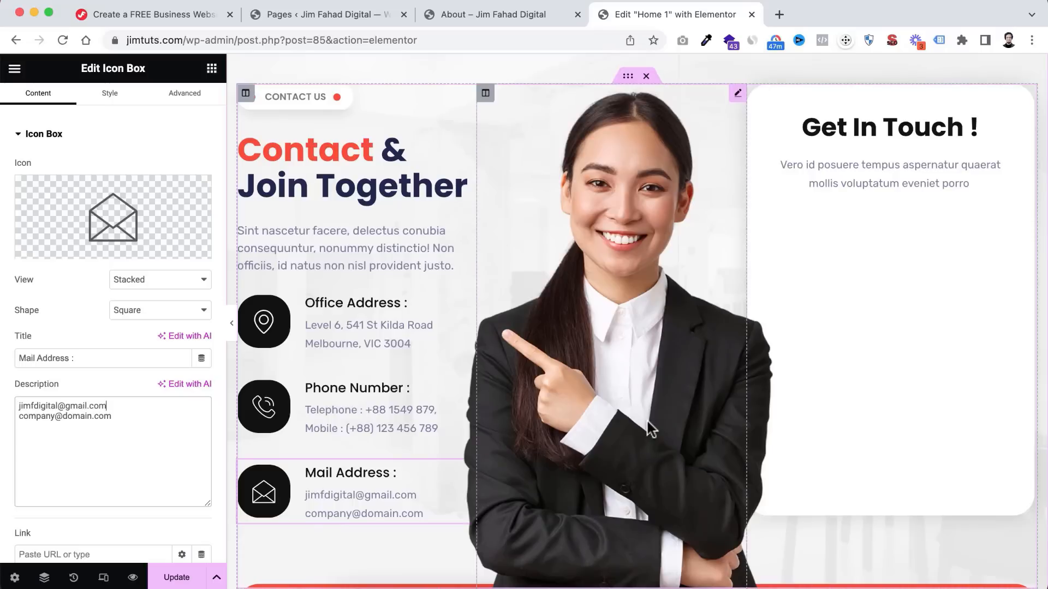
pyautogui.scroll(-3, 618, 460)
pyautogui.scroll(-4, 618, 461)
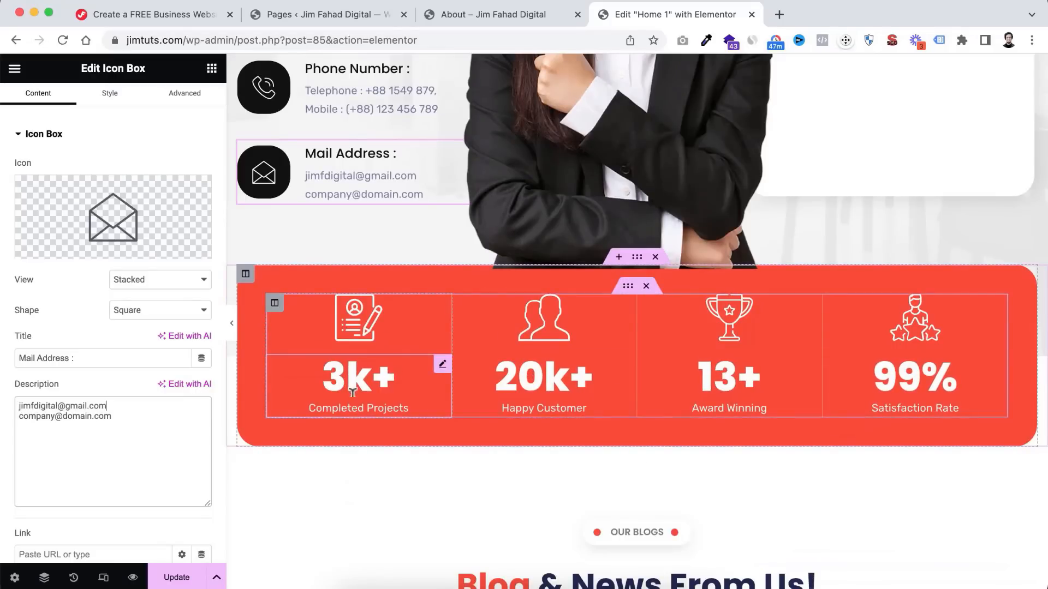
pyautogui.click(441, 370)
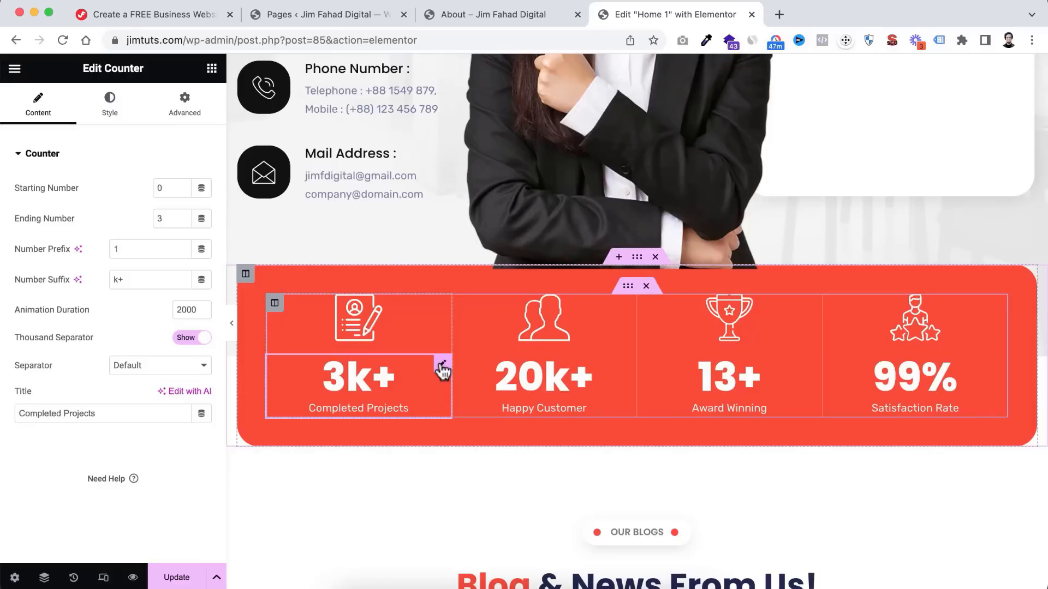
pyautogui.click(166, 215)
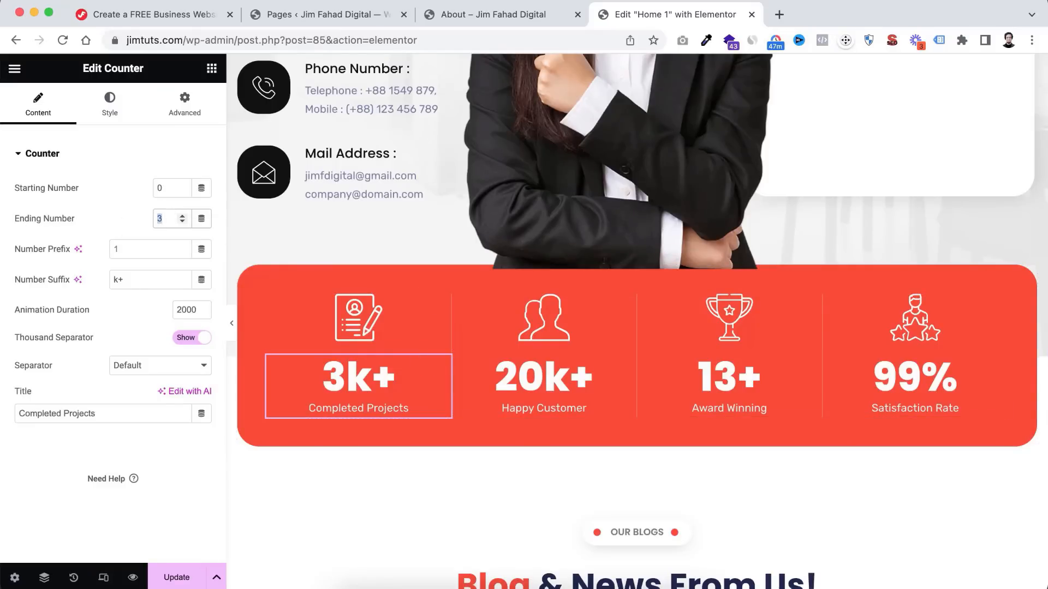
pyautogui.write('100')
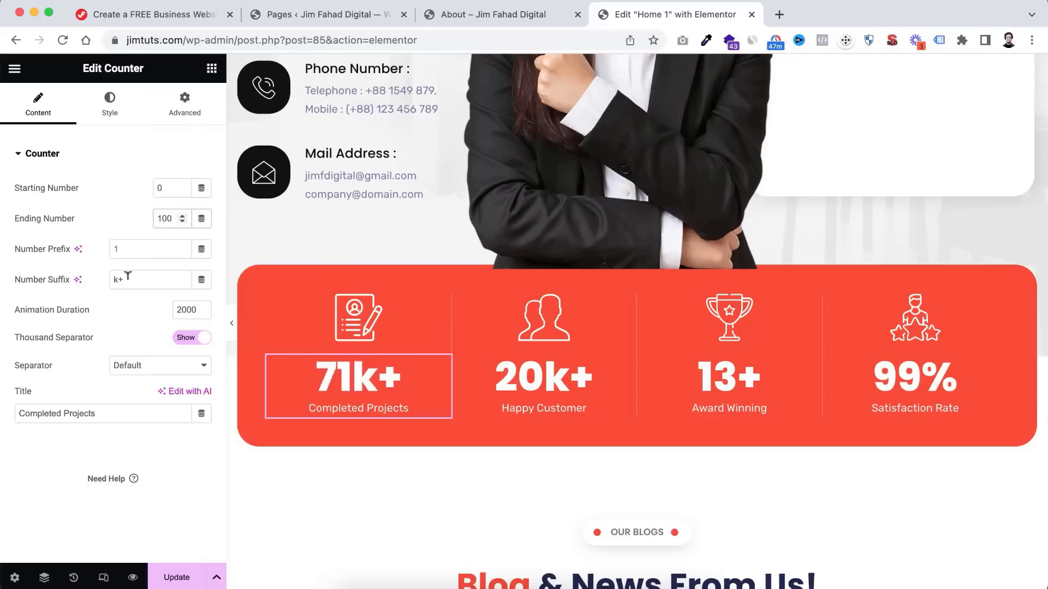
pyautogui.moveTo(128, 275); pyautogui.dragTo(89, 278)
pyautogui.press('BackSpace')
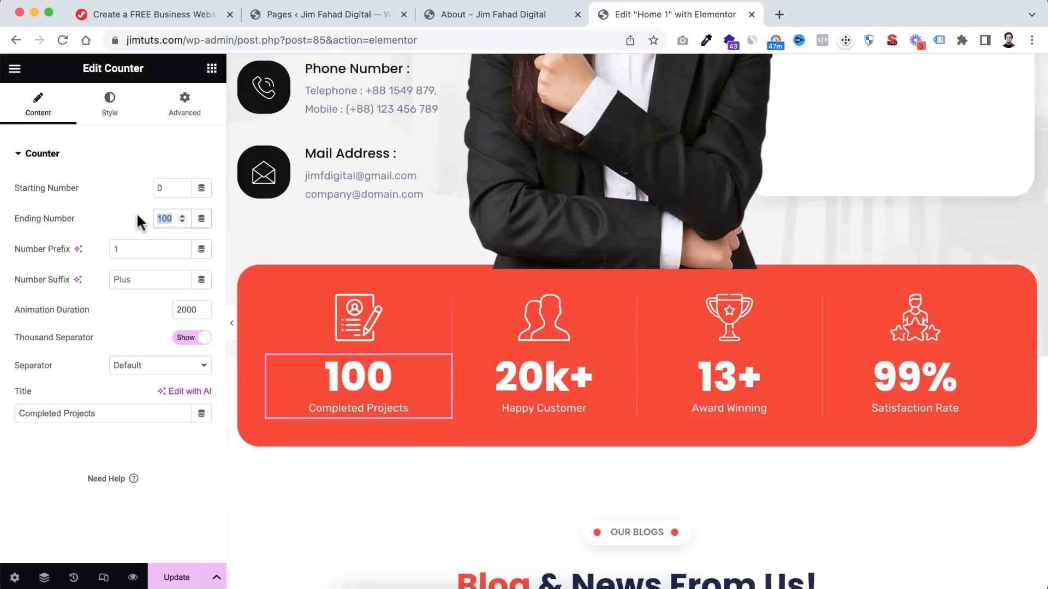
pyautogui.write('3')
pyautogui.click(131, 276)
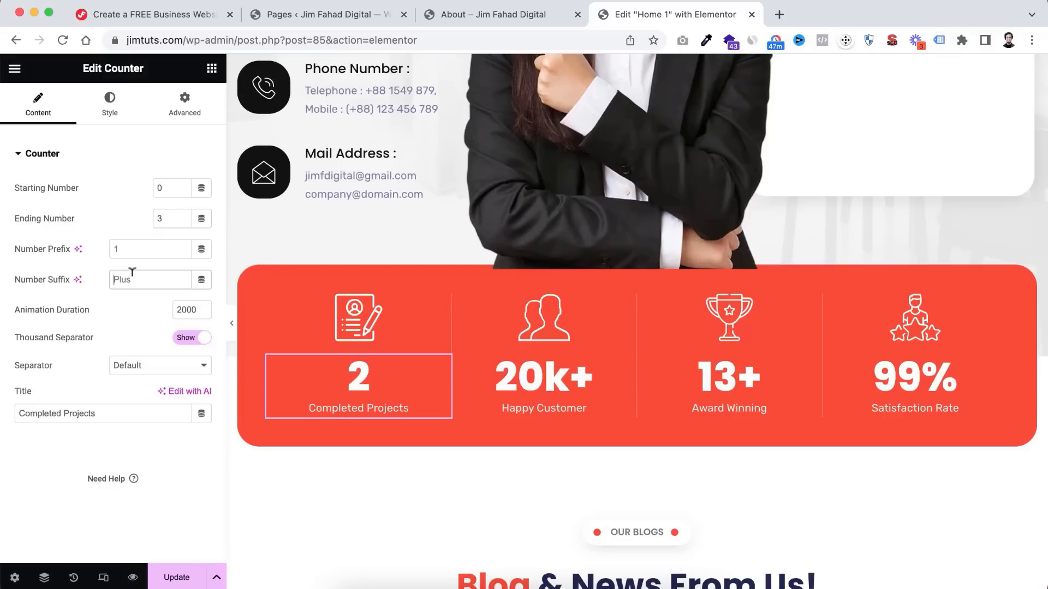
pyautogui.write('k+')
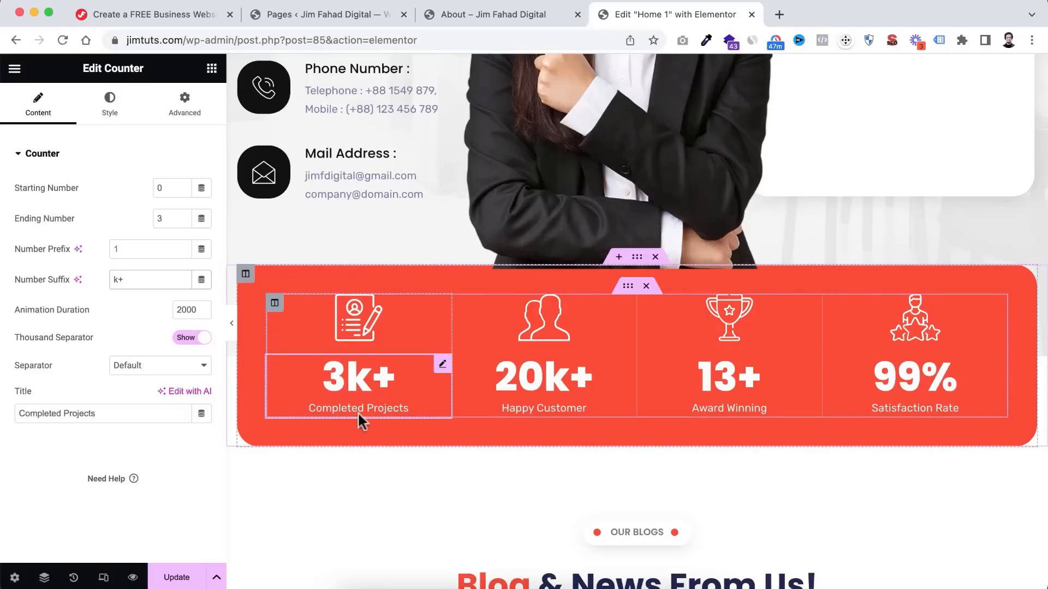
pyautogui.click(349, 313)
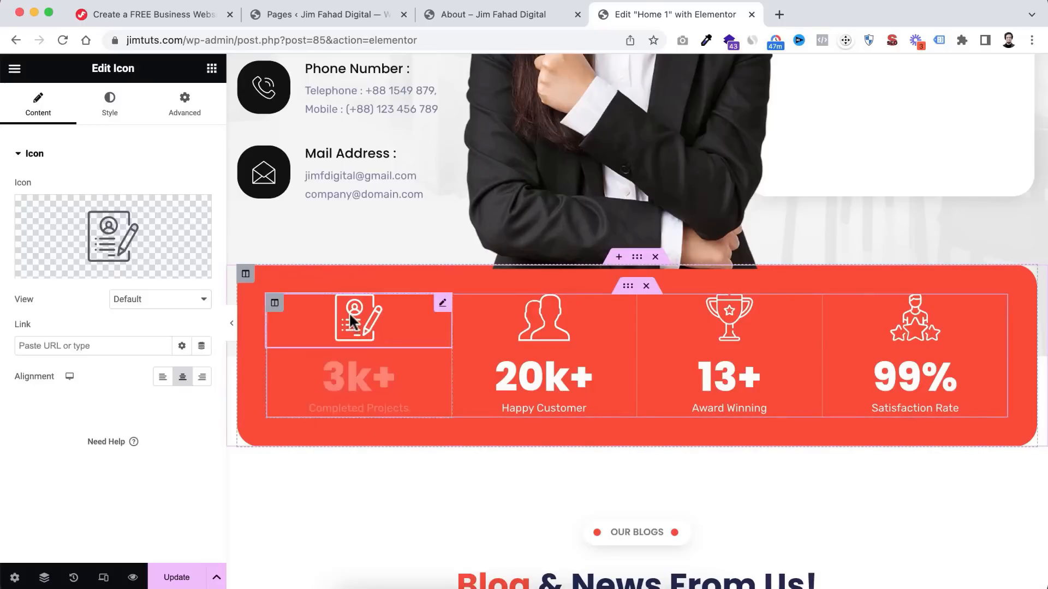
pyautogui.click(112, 236)
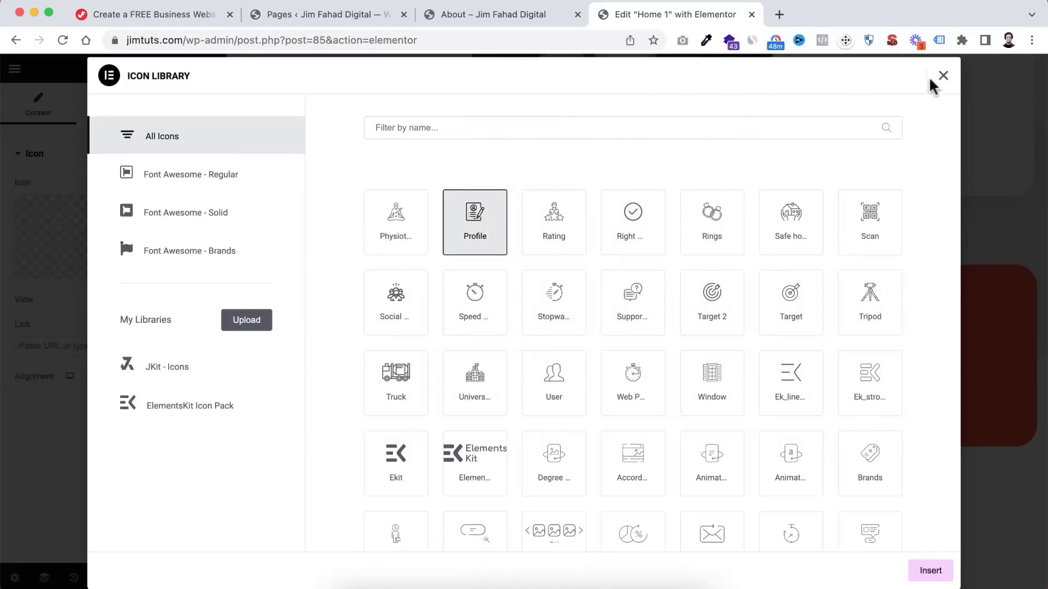
pyautogui.click(943, 76)
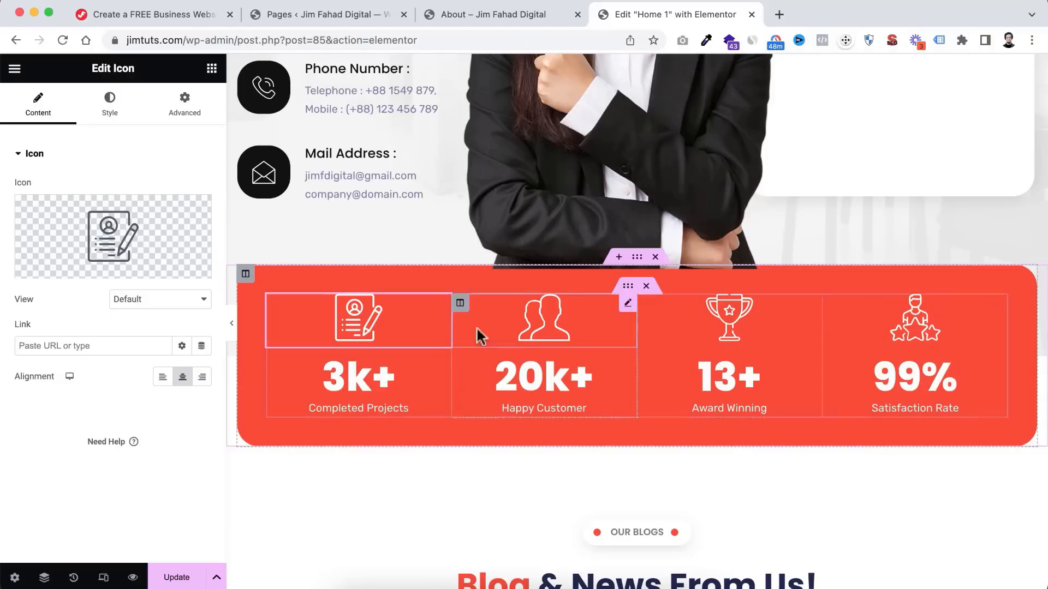
# - Scroll past the three blog post cards to the Subscribe To Get Latest Update From Us section
pyautogui.scroll(-10, 602, 474)
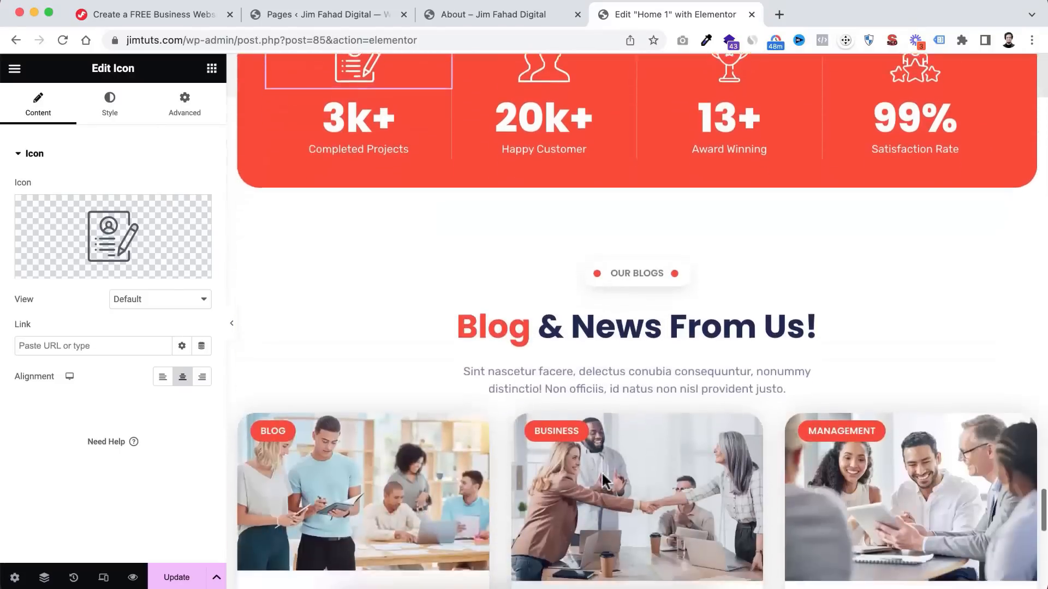
pyautogui.scroll(-1, 602, 481)
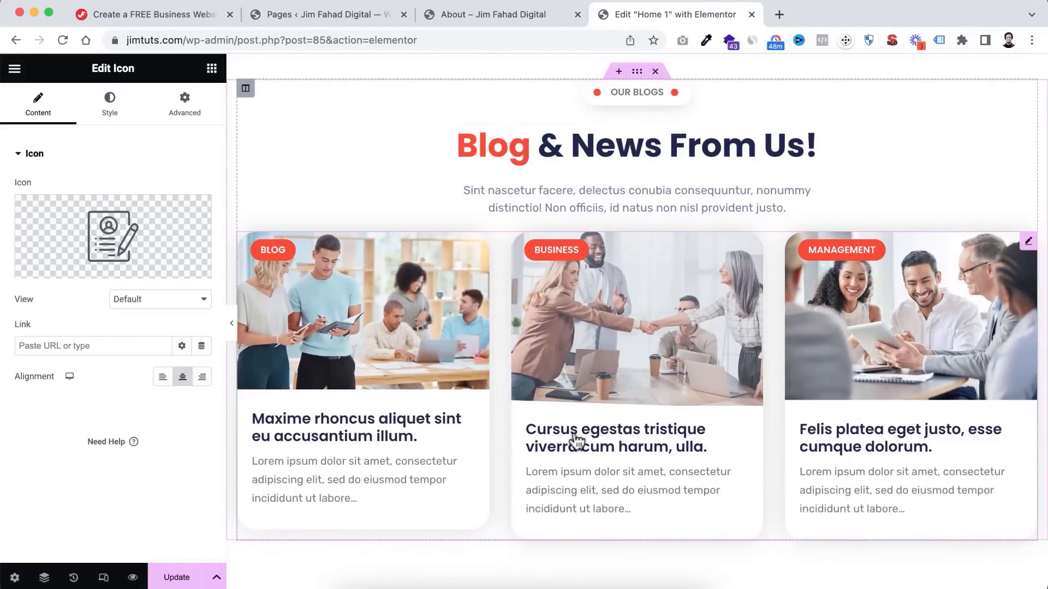
pyautogui.scroll(-1, 576, 439)
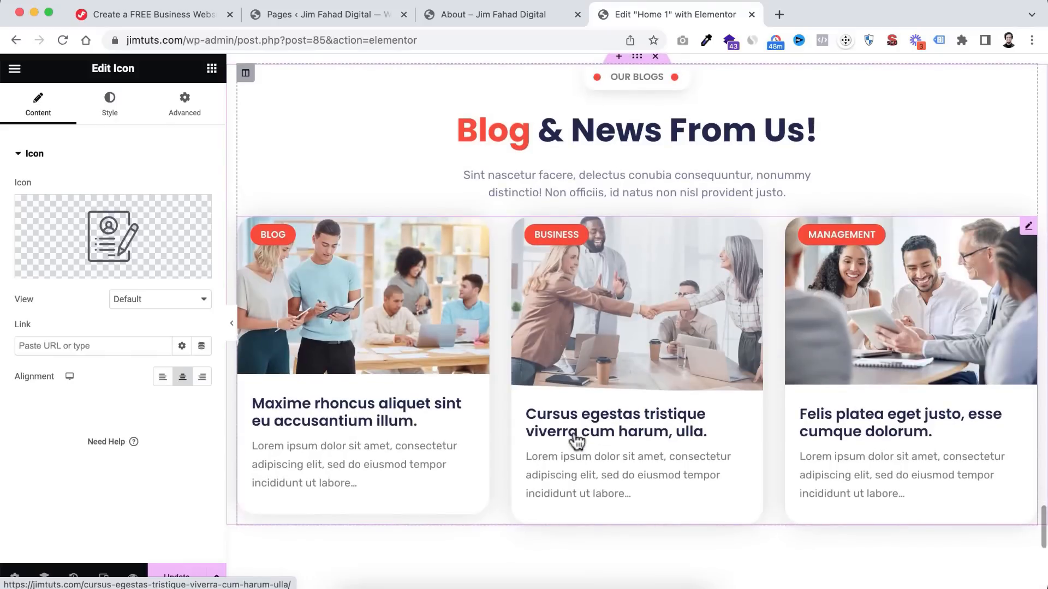
pyautogui.scroll(-1, 576, 439)
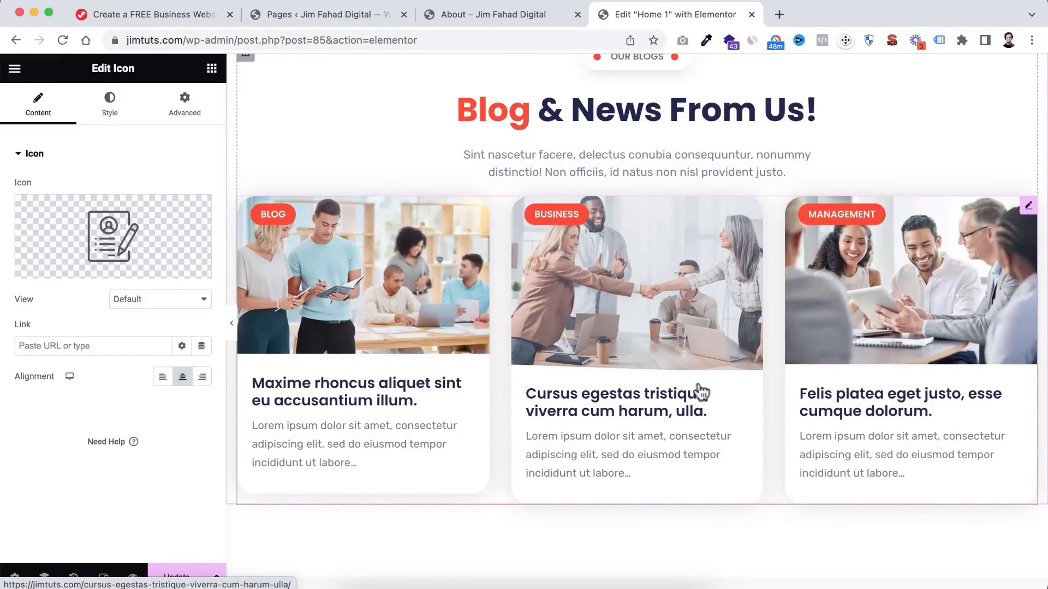
pyautogui.scroll(3, 697, 388)
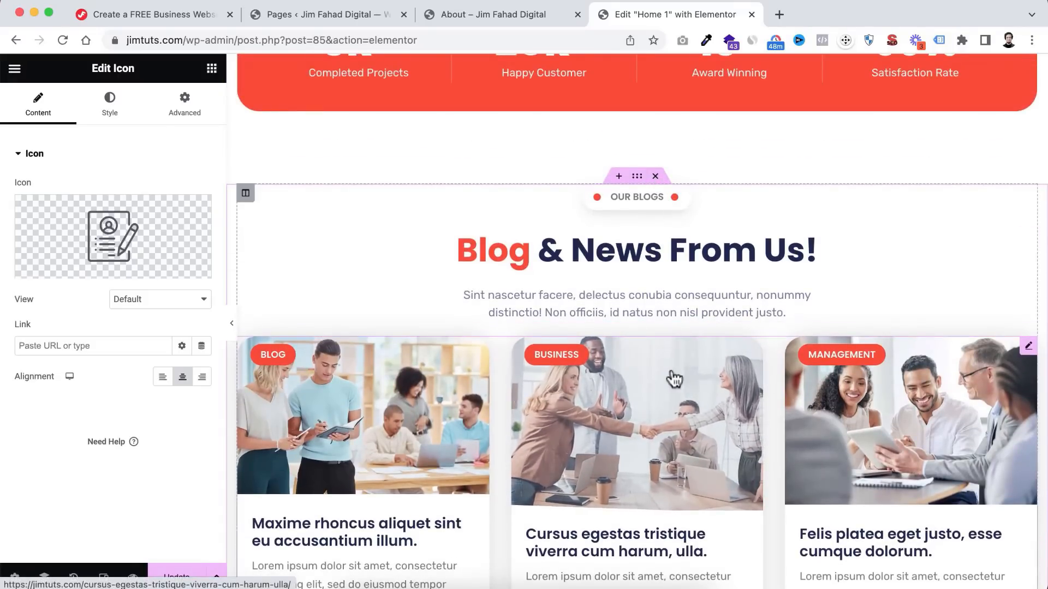
pyautogui.scroll(-2, 634, 431)
pyautogui.scroll(-6, 634, 431)
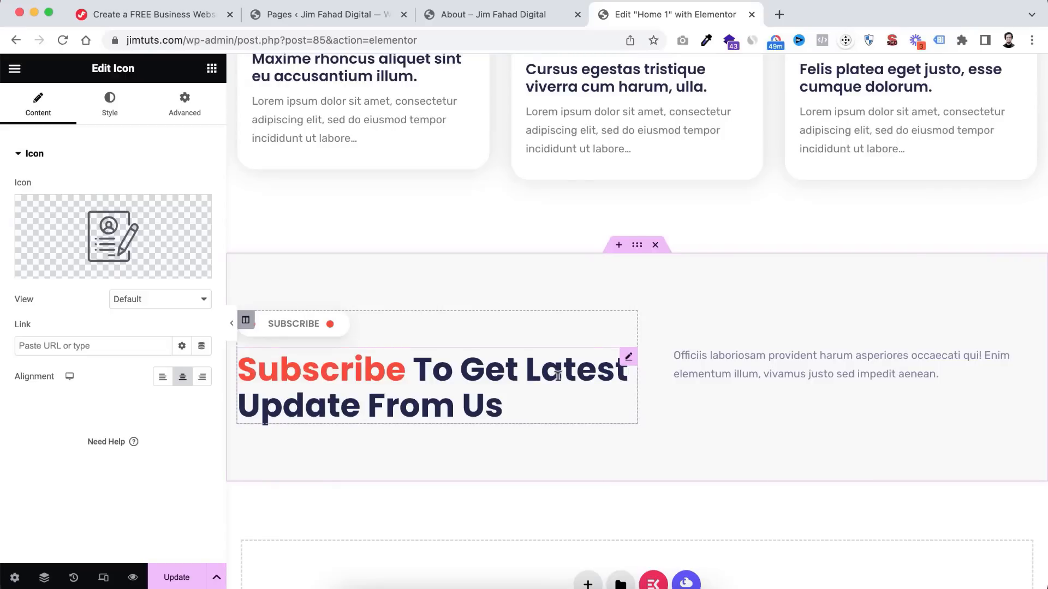
# - Delete the Subscribe section from the Home 1 page
pyautogui.click(655, 245)
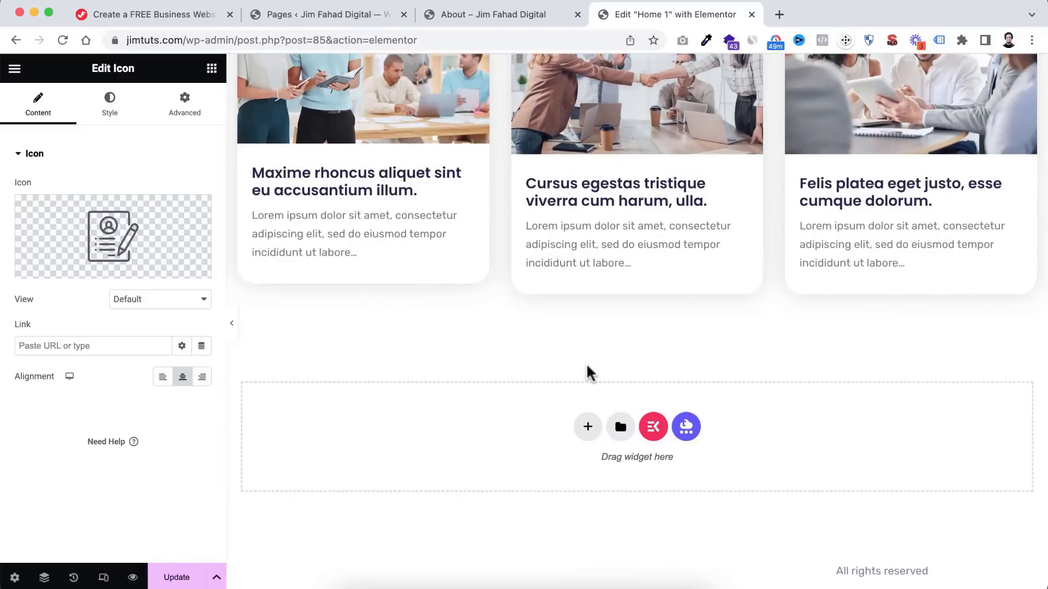
pyautogui.scroll(1, 621, 322)
pyautogui.scroll(-1, 621, 322)
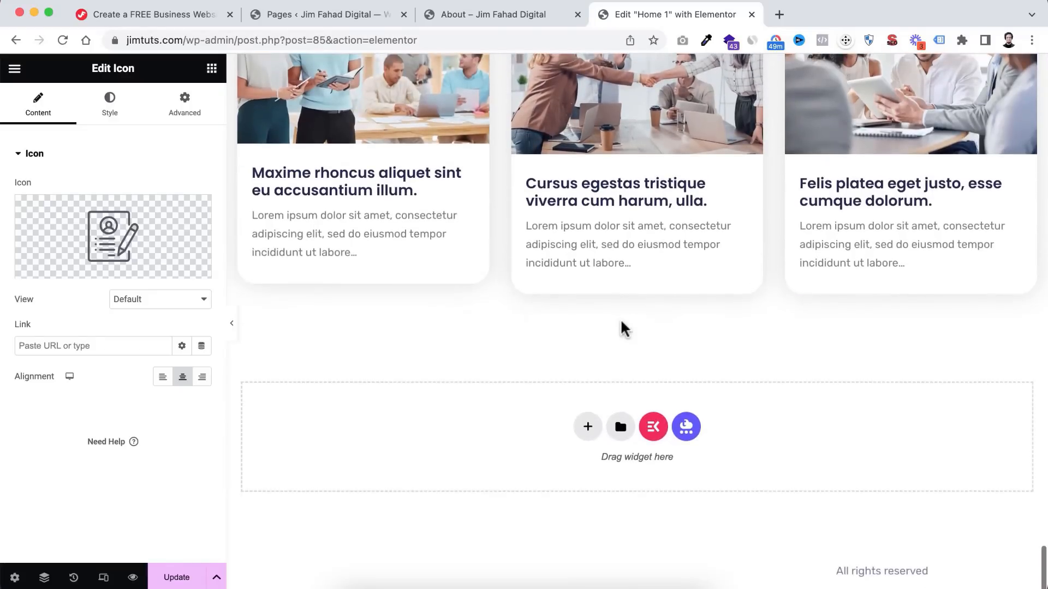
pyautogui.scroll(12, 654, 318)
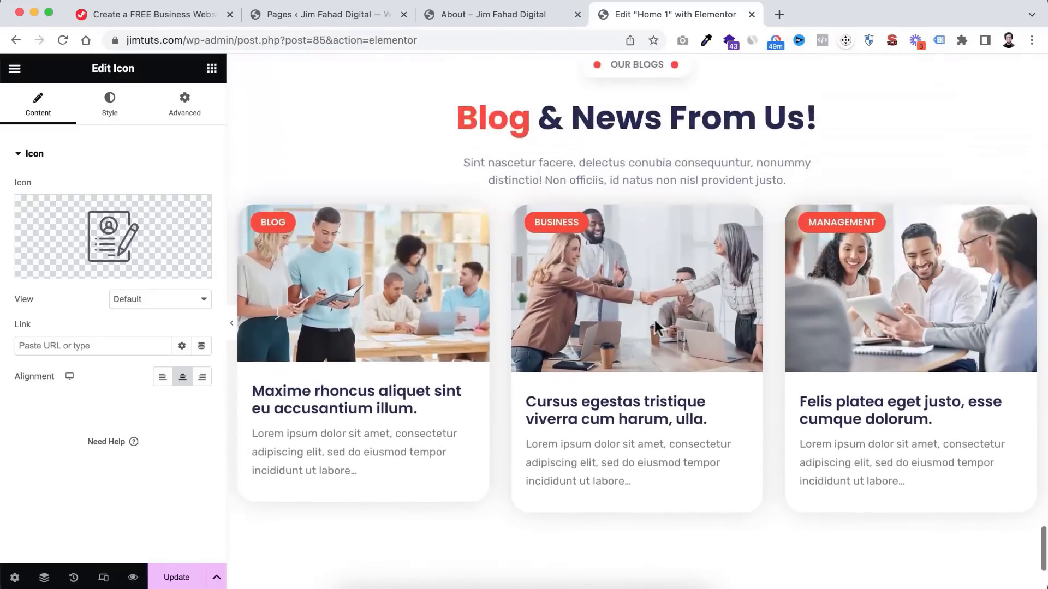
pyautogui.scroll(15, 673, 255)
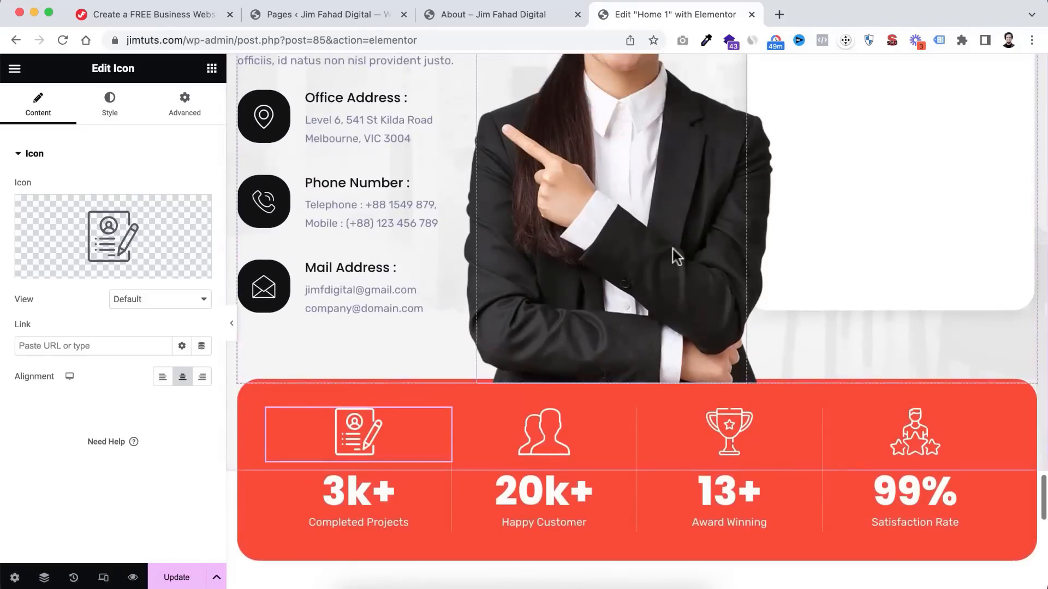
pyautogui.scroll(15, 675, 255)
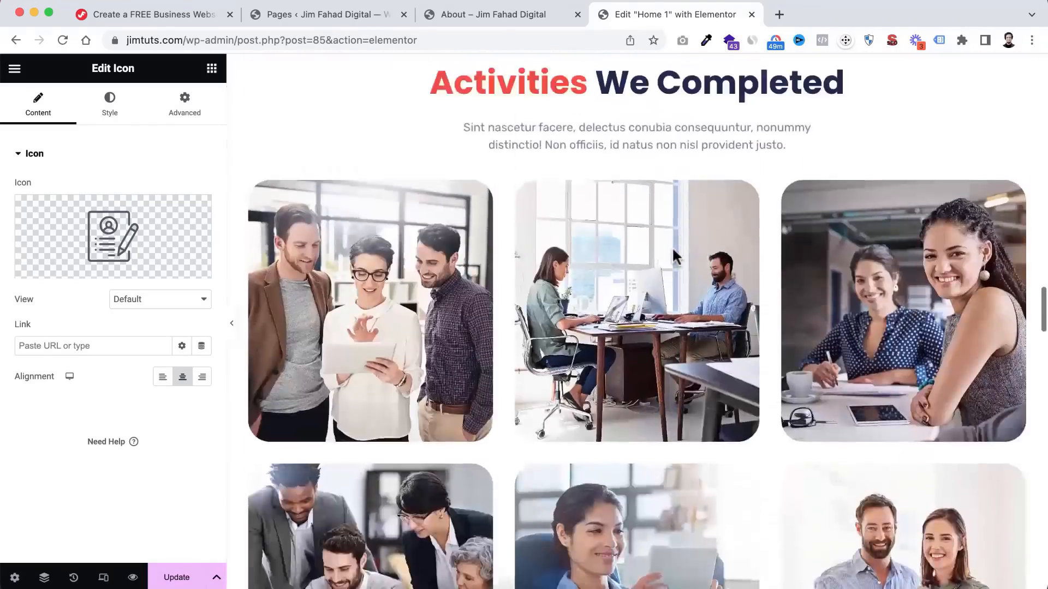
pyautogui.scroll(15, 672, 252)
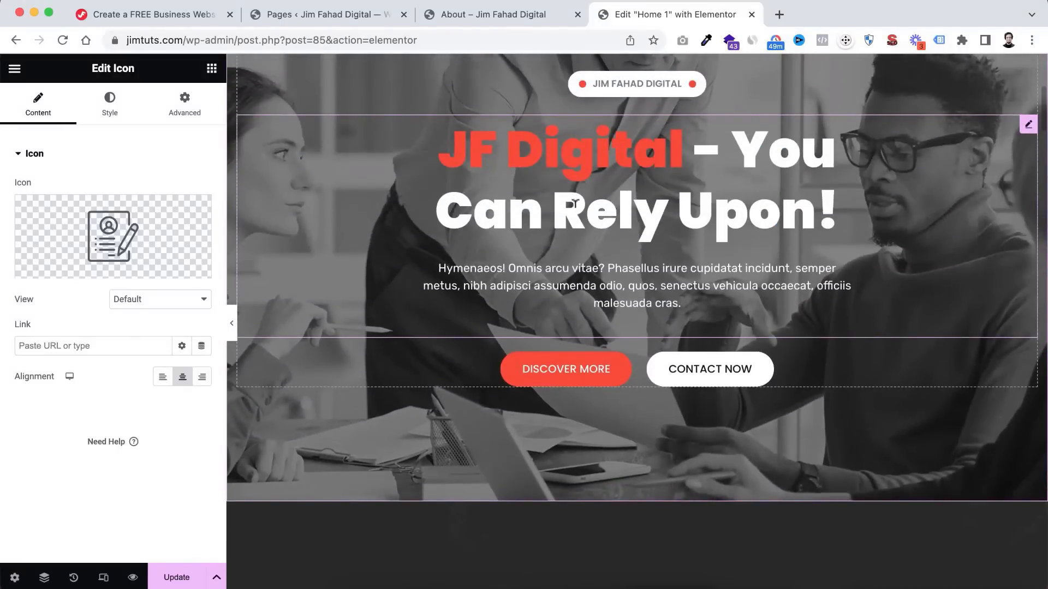
# - Save the Home 1 page edits with Update
pyautogui.click(190, 583)
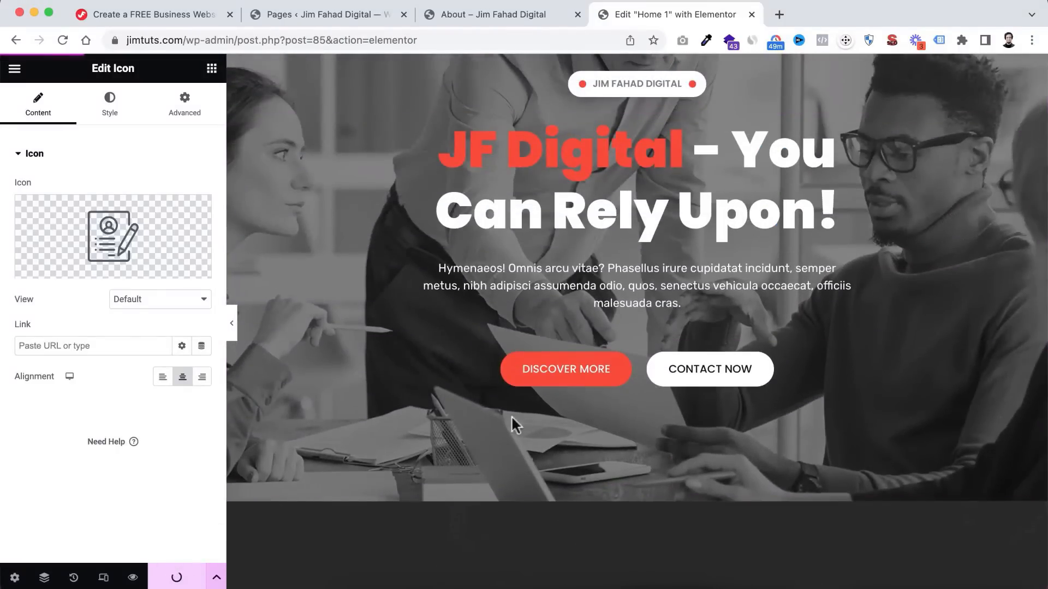
pyautogui.scroll(-3, 526, 119)
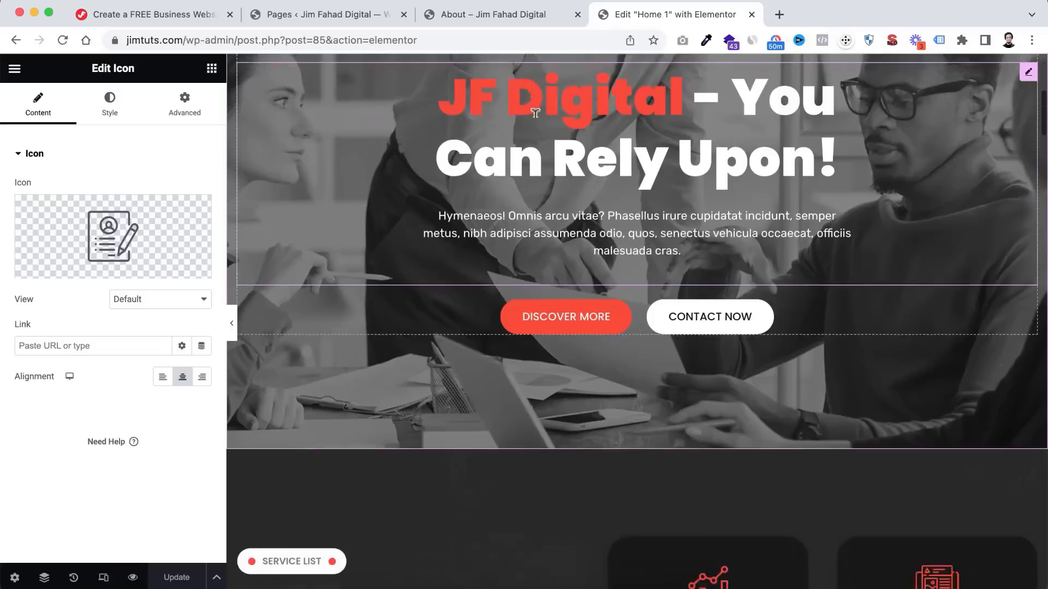
pyautogui.scroll(9, 537, 125)
pyautogui.scroll(-5, 534, 118)
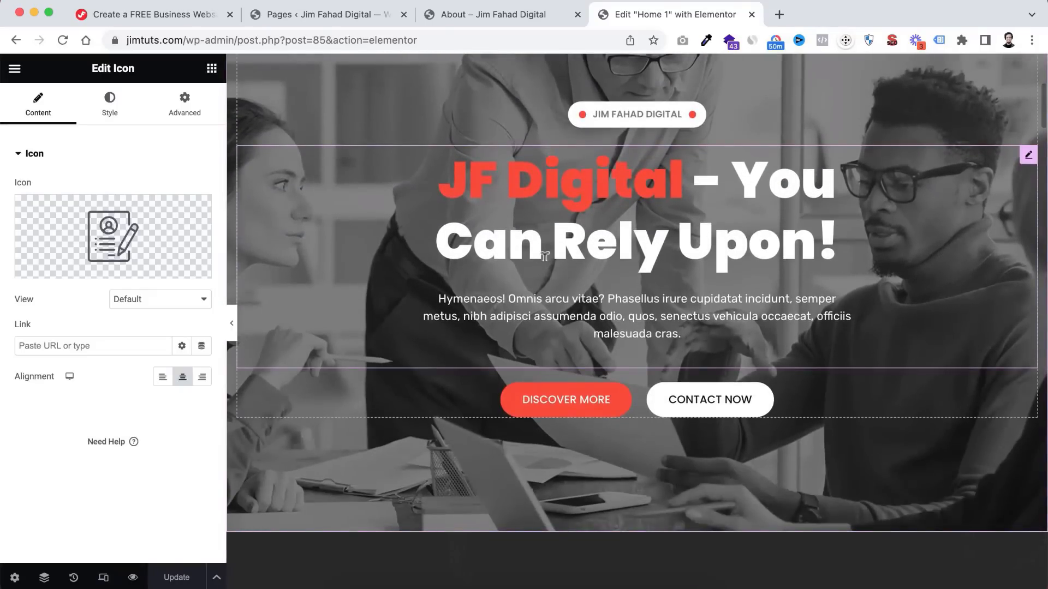
# - Preview the saved Home 1 page in a new tab, checking it down to the footer
pyautogui.click(132, 577)
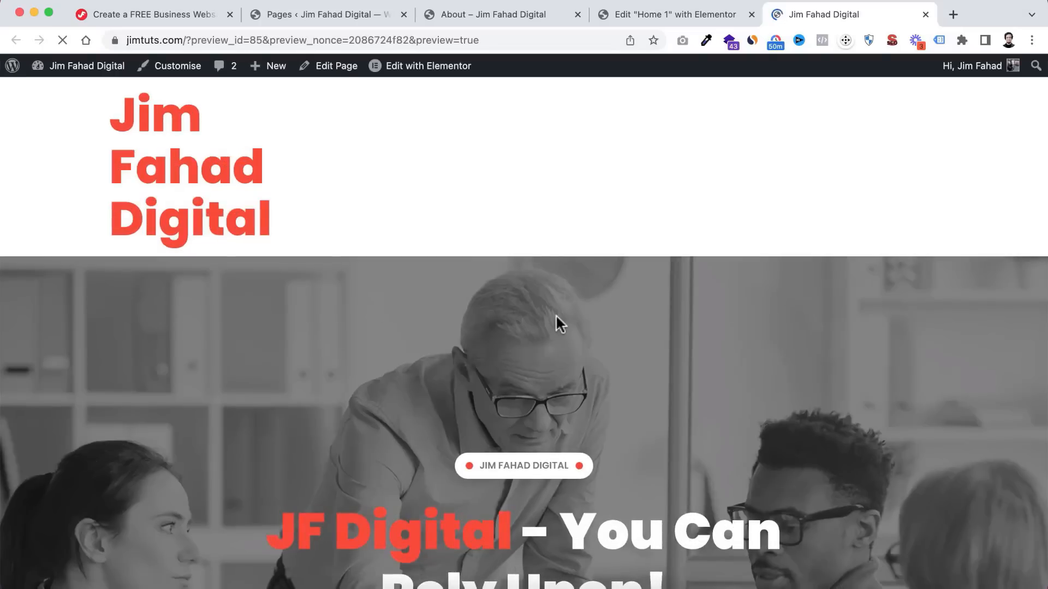
pyautogui.scroll(-10, 556, 314)
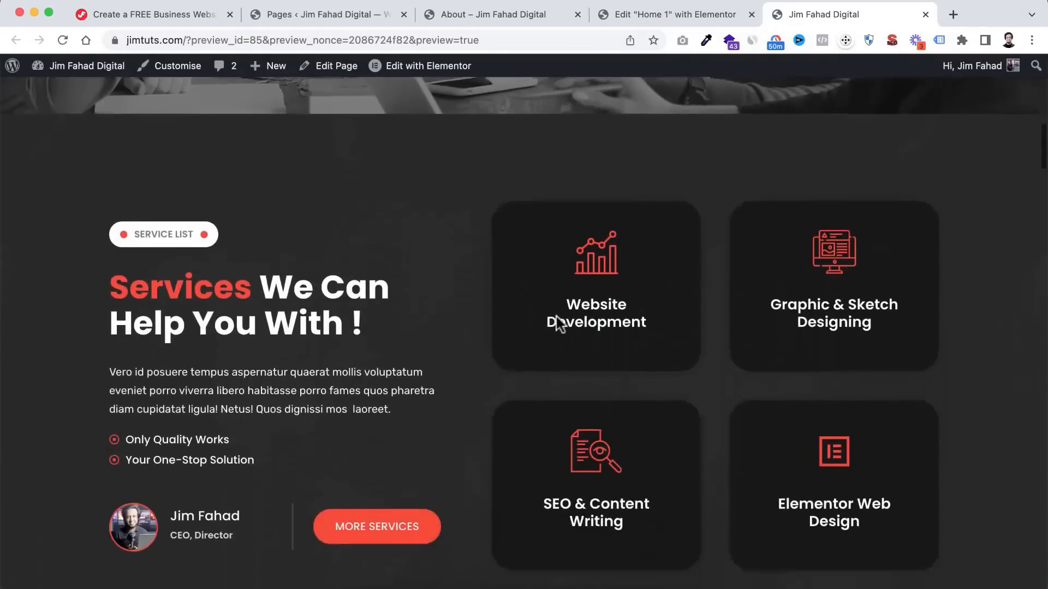
pyautogui.scroll(-7, 557, 322)
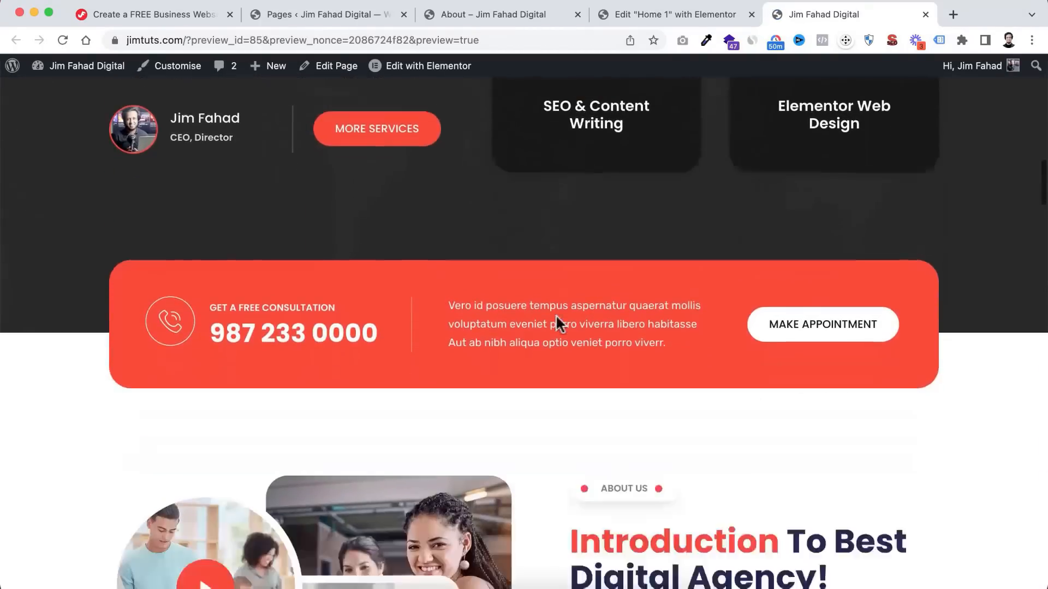
pyautogui.scroll(-10, 556, 319)
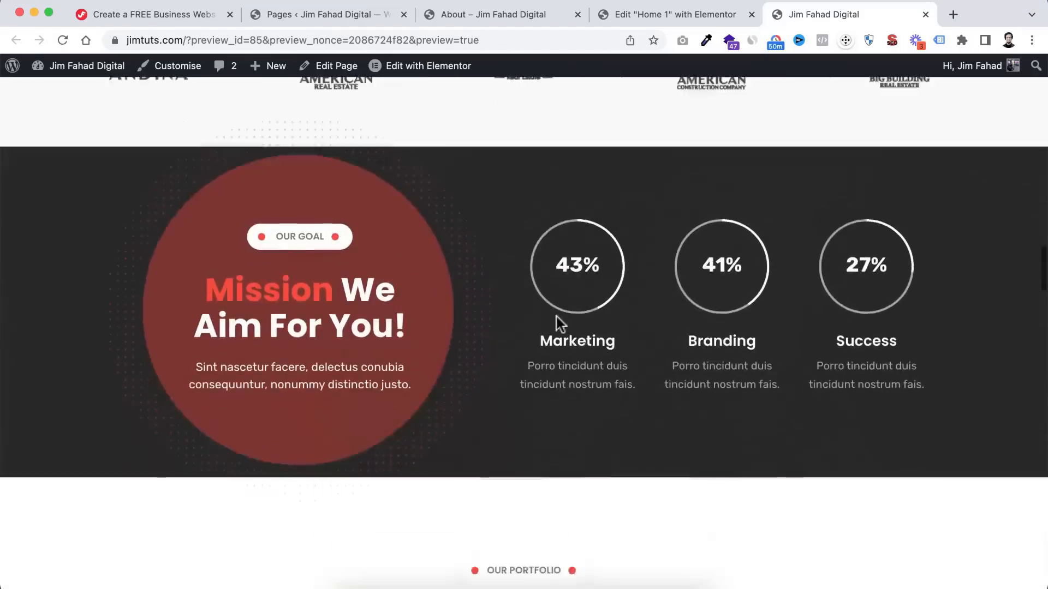
pyautogui.scroll(-10, 555, 316)
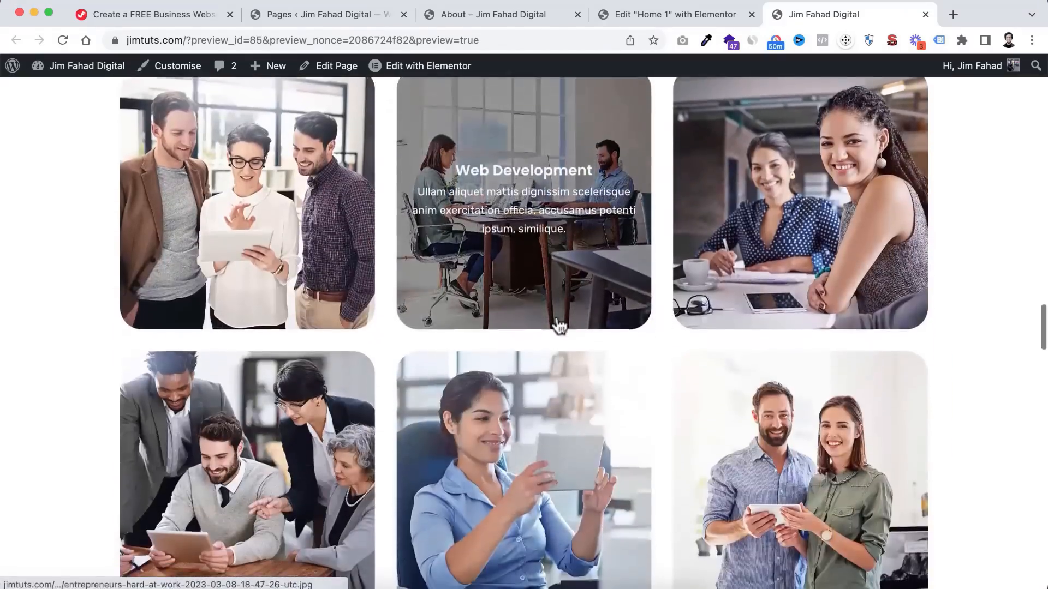
pyautogui.scroll(-5, 555, 317)
pyautogui.scroll(20, 556, 316)
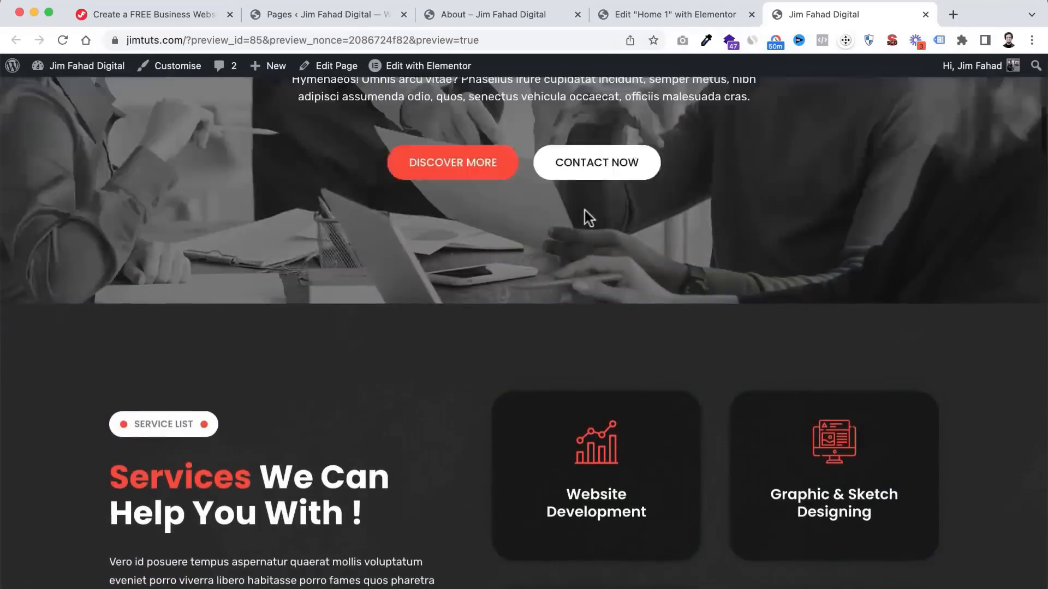
pyautogui.scroll(10, 584, 211)
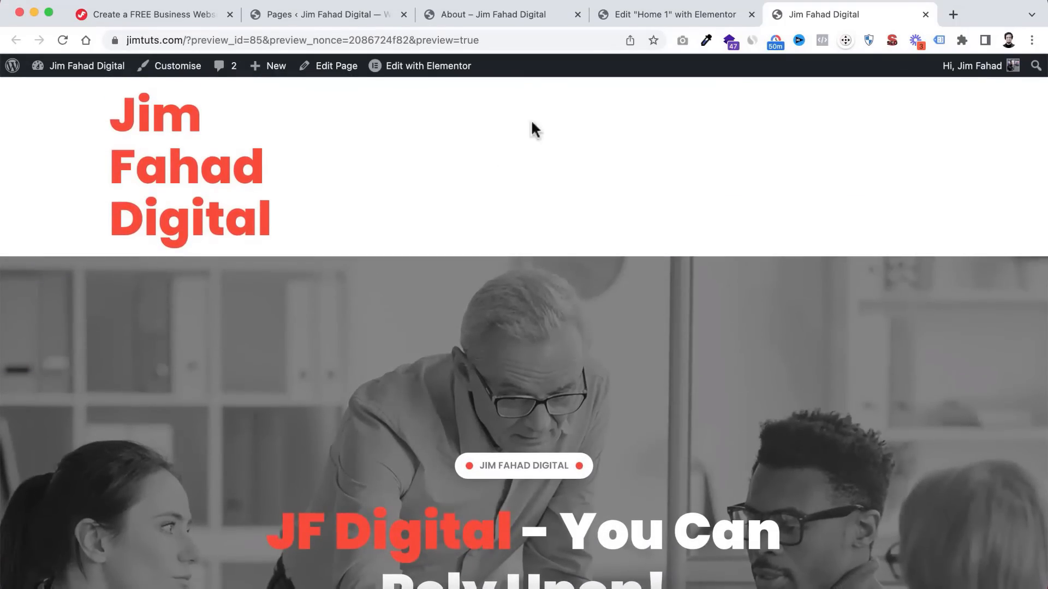
pyautogui.scroll(-20, 566, 297)
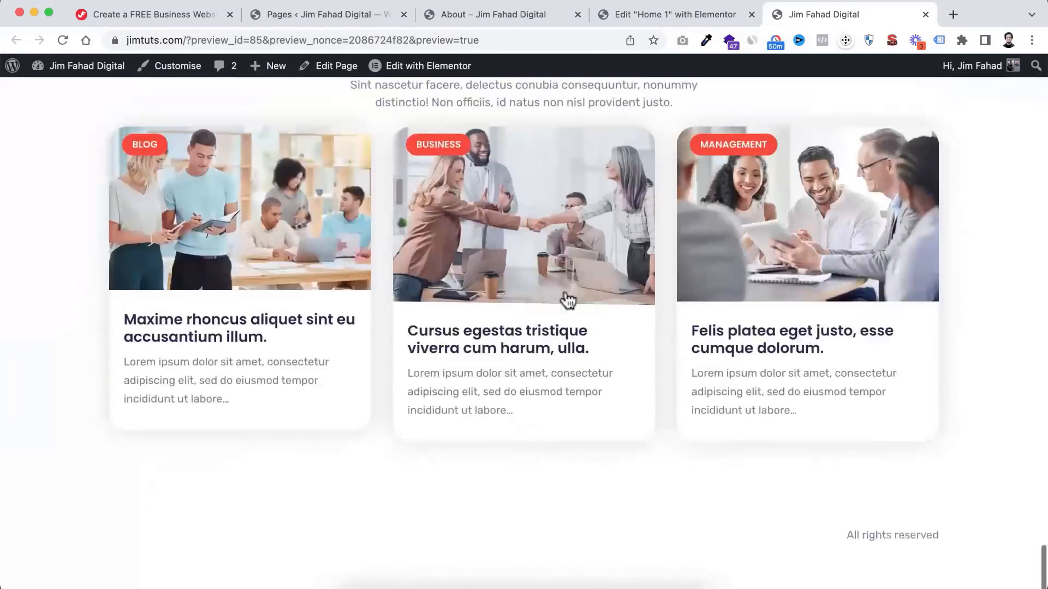
pyautogui.scroll(20, 568, 299)
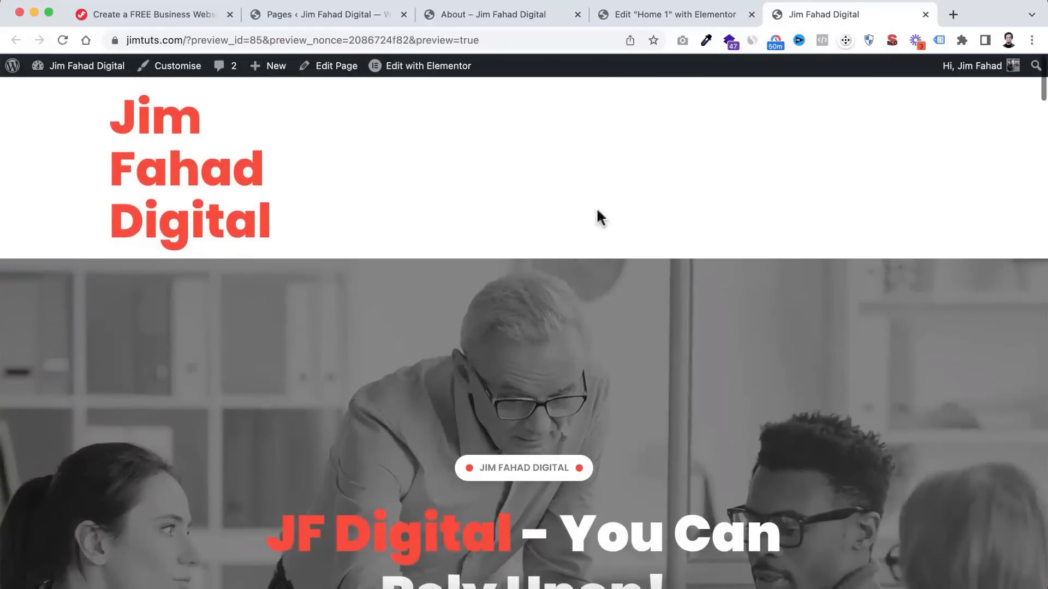
# - From the Pages list, go to ElementsKit > Header Footer
pyautogui.click(335, 15)
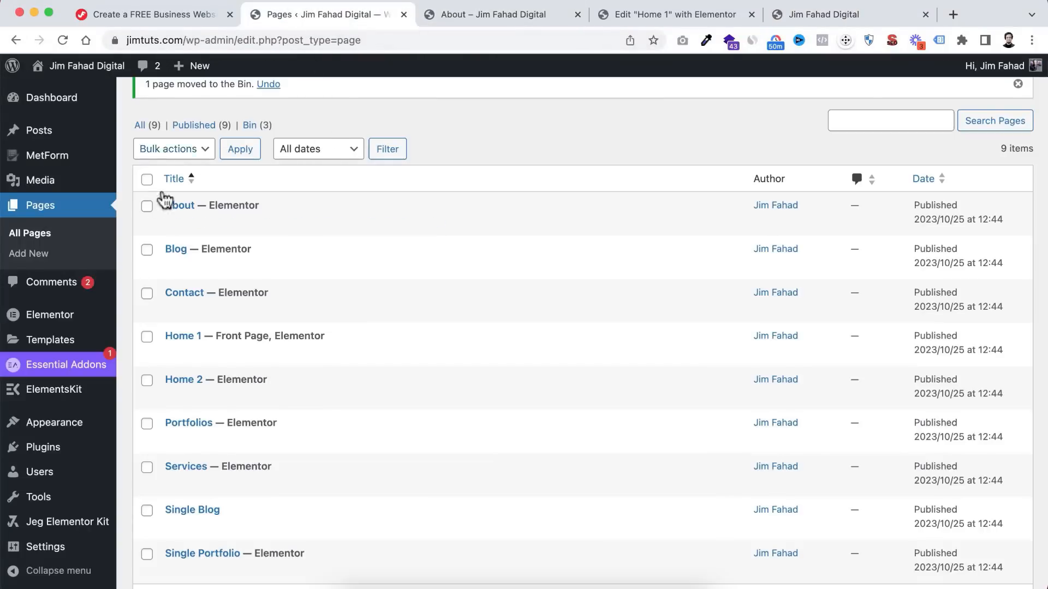
pyautogui.scroll(-1, 118, 141)
pyautogui.scroll(-3, 118, 142)
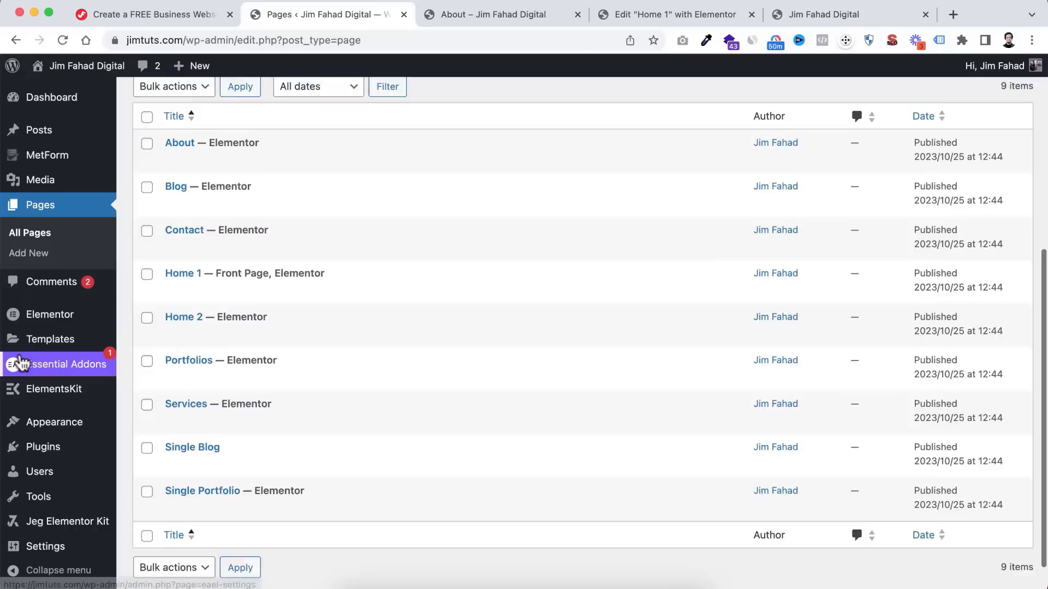
pyautogui.moveTo(48, 400)
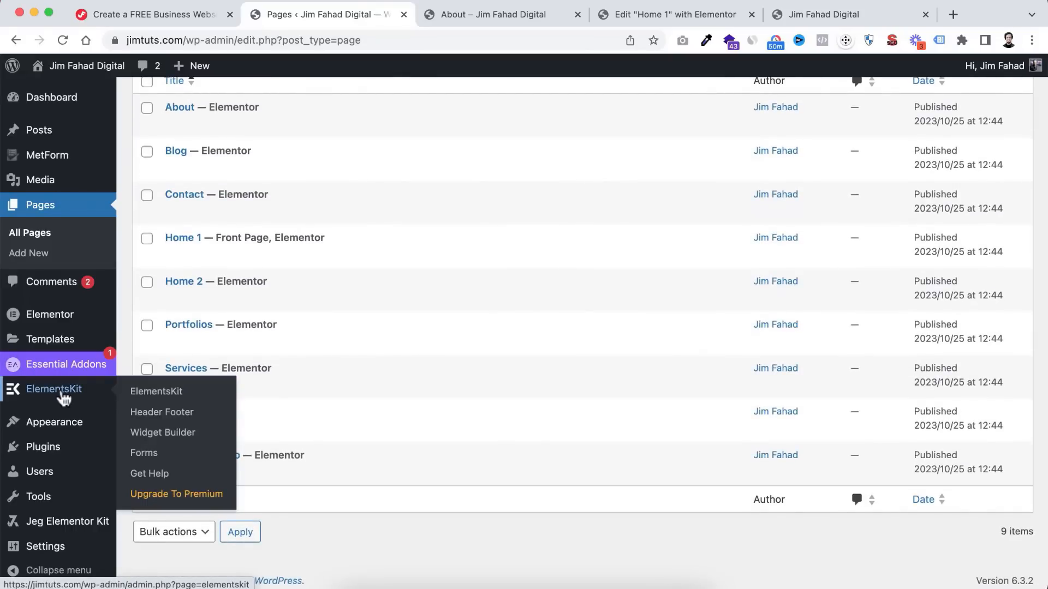
pyautogui.click(175, 414)
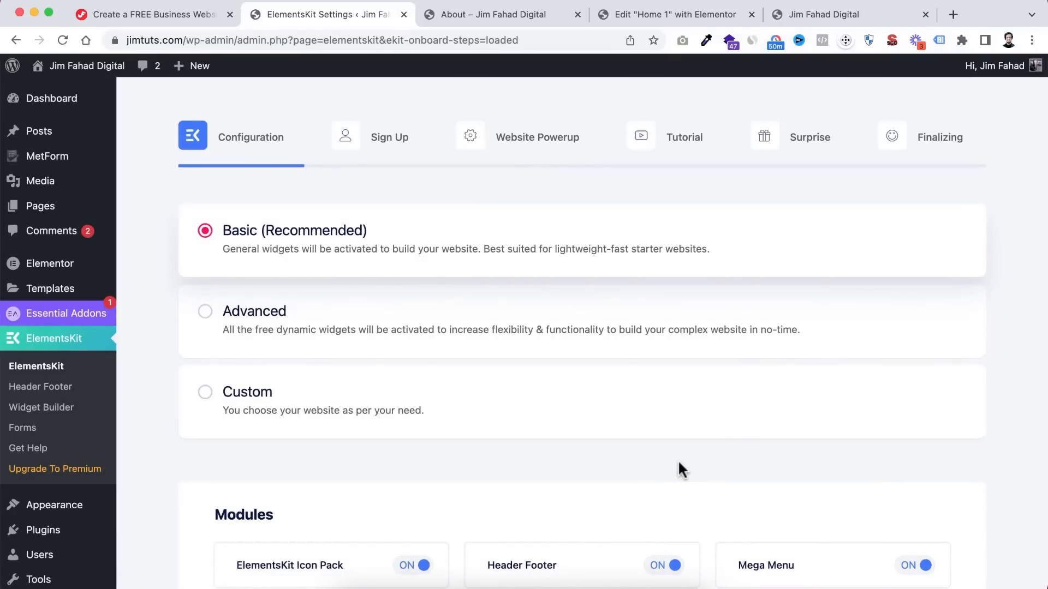
# - Skip through the ElementsKit setup wizard's configuration, sign-up, powerup, tutorial and upgrade steps, then save
pyautogui.scroll(-20, 677, 461)
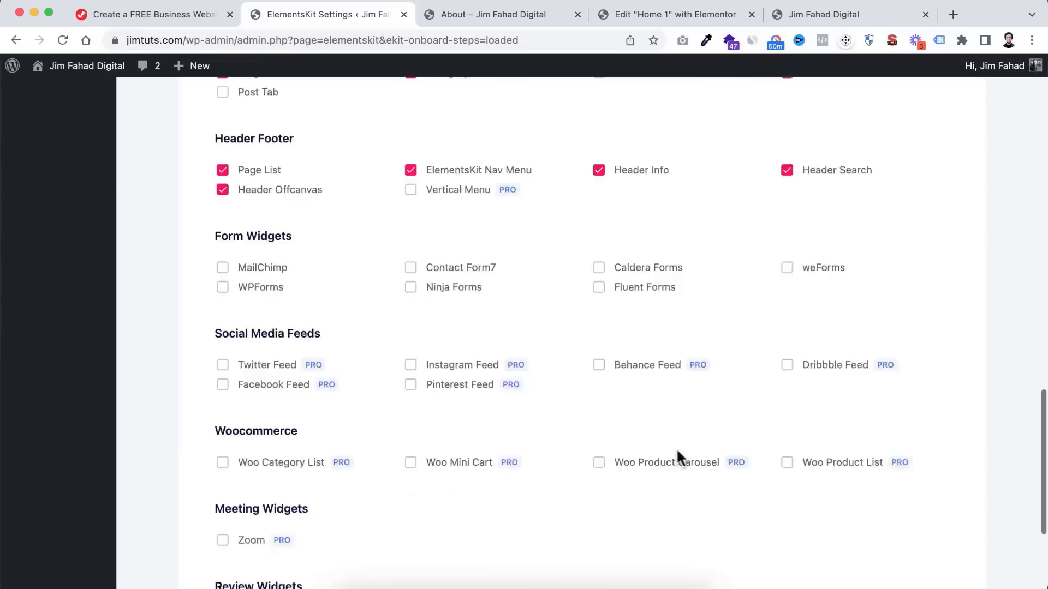
pyautogui.click(921, 502)
pyautogui.scroll(-3, 775, 518)
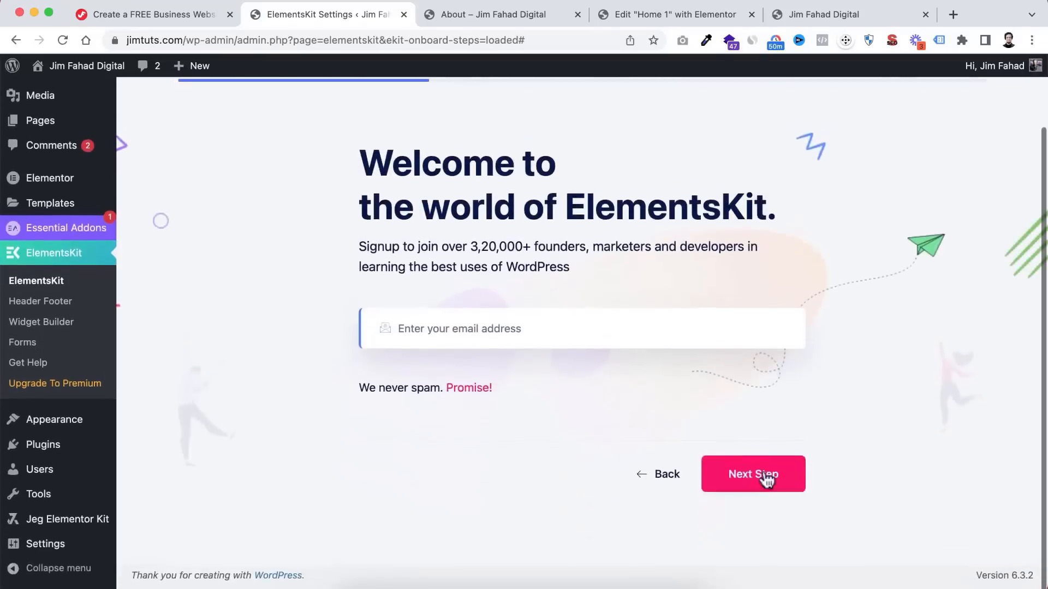
pyautogui.click(762, 479)
pyautogui.scroll(-5, 763, 475)
pyautogui.click(880, 504)
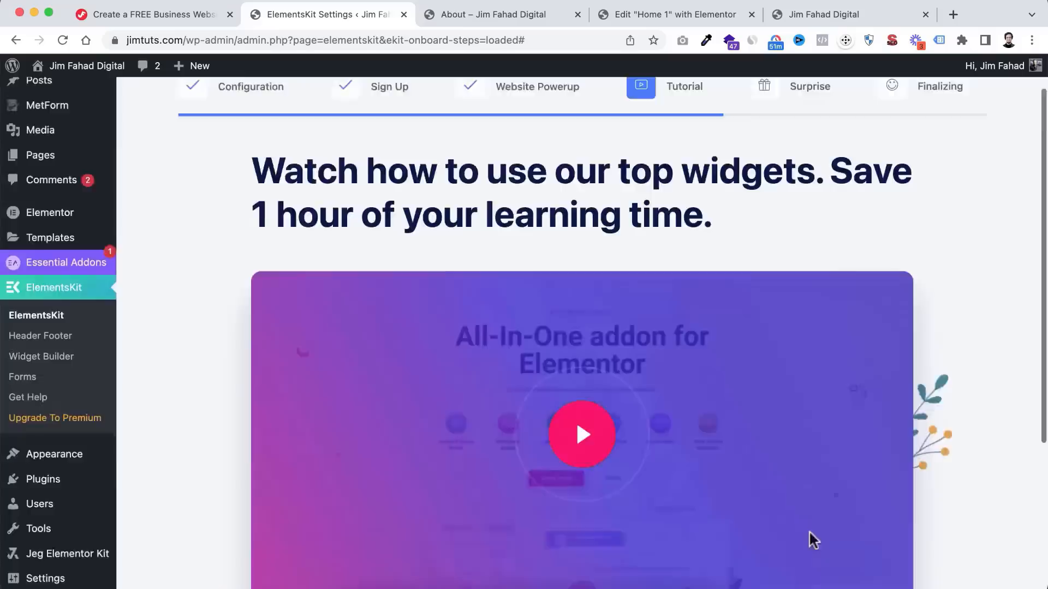
pyautogui.scroll(-5, 808, 538)
pyautogui.click(870, 503)
pyautogui.scroll(-5, 864, 499)
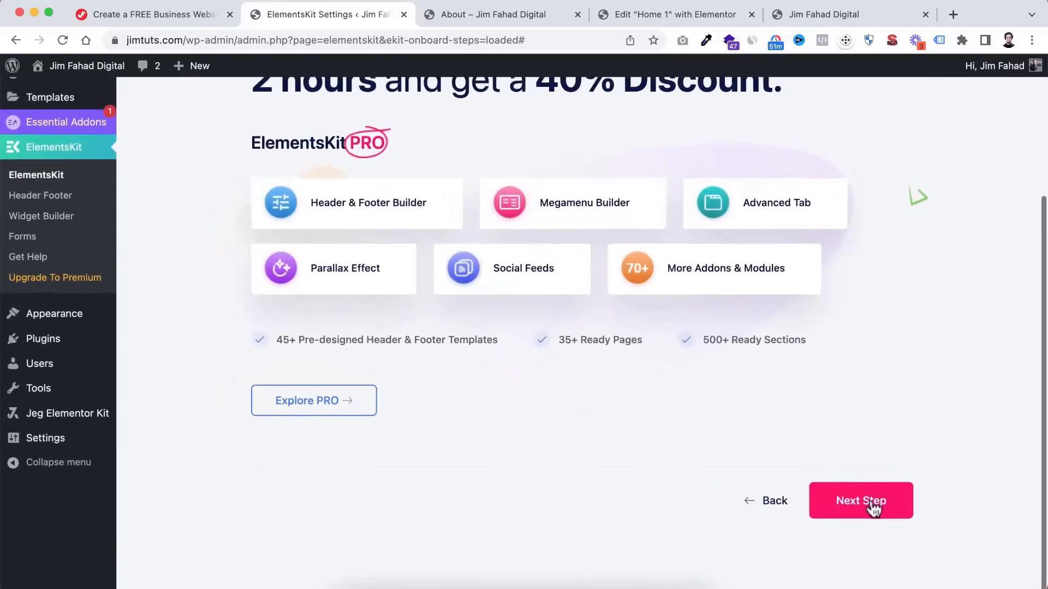
pyautogui.click(872, 504)
pyautogui.scroll(-3, 818, 518)
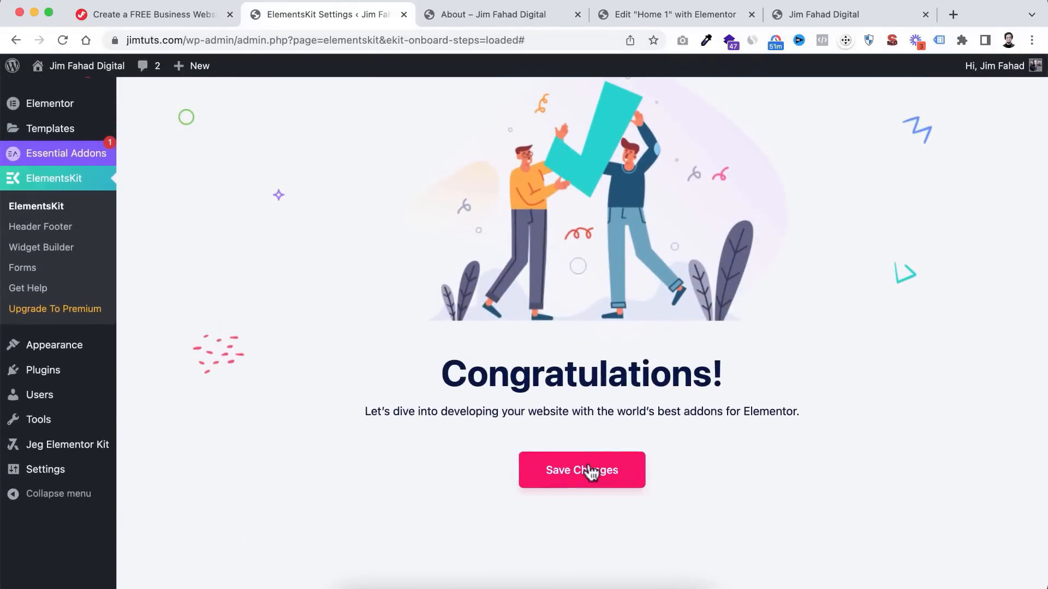
pyautogui.click(591, 471)
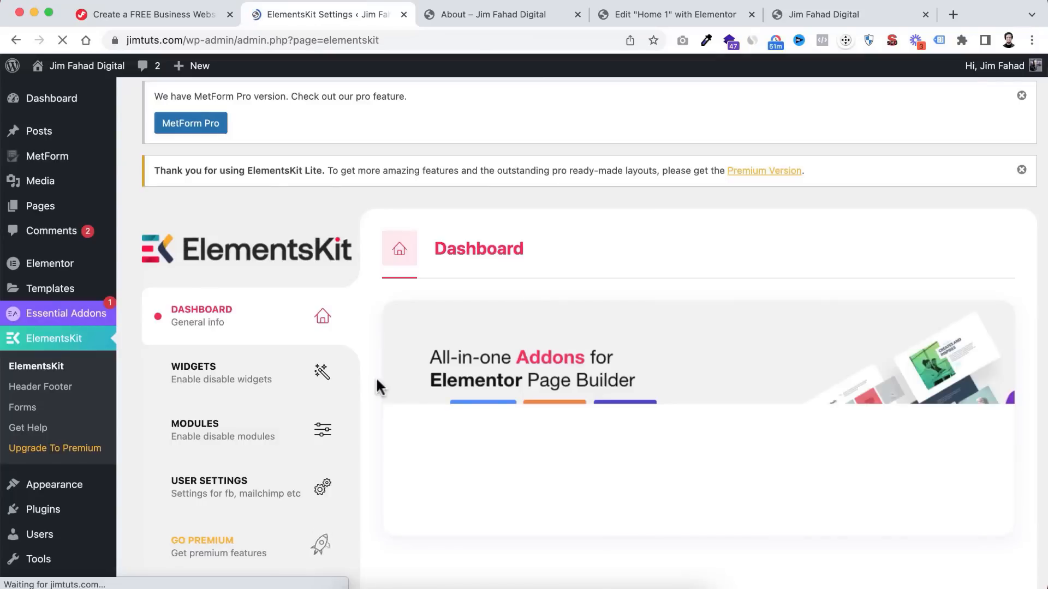
pyautogui.scroll(-2, 304, 351)
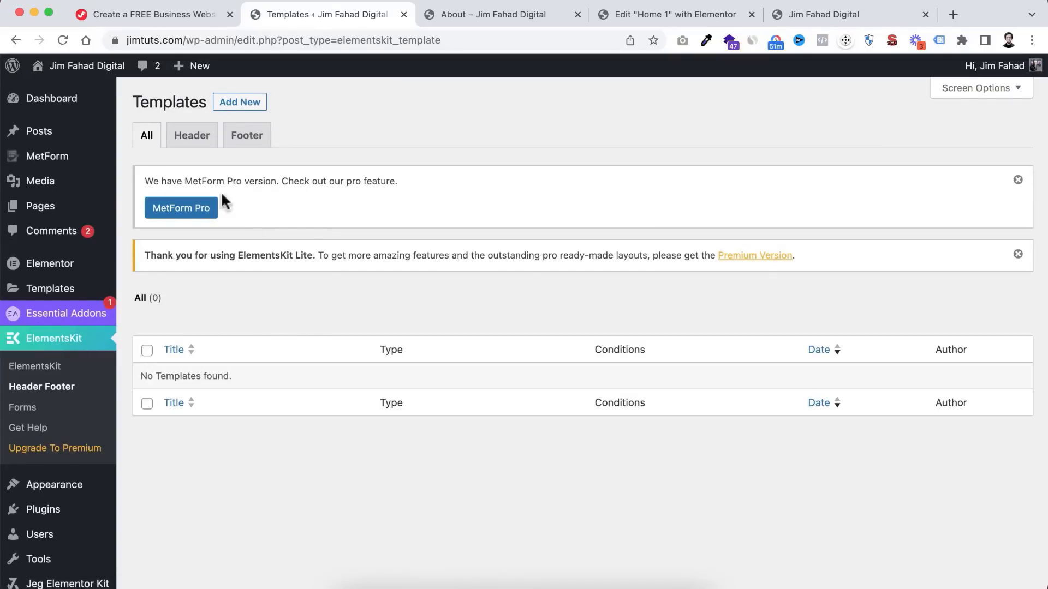
# - Add an activated Entire Site header template titled 'My Header' and open it in Elementor
pyautogui.click(193, 136)
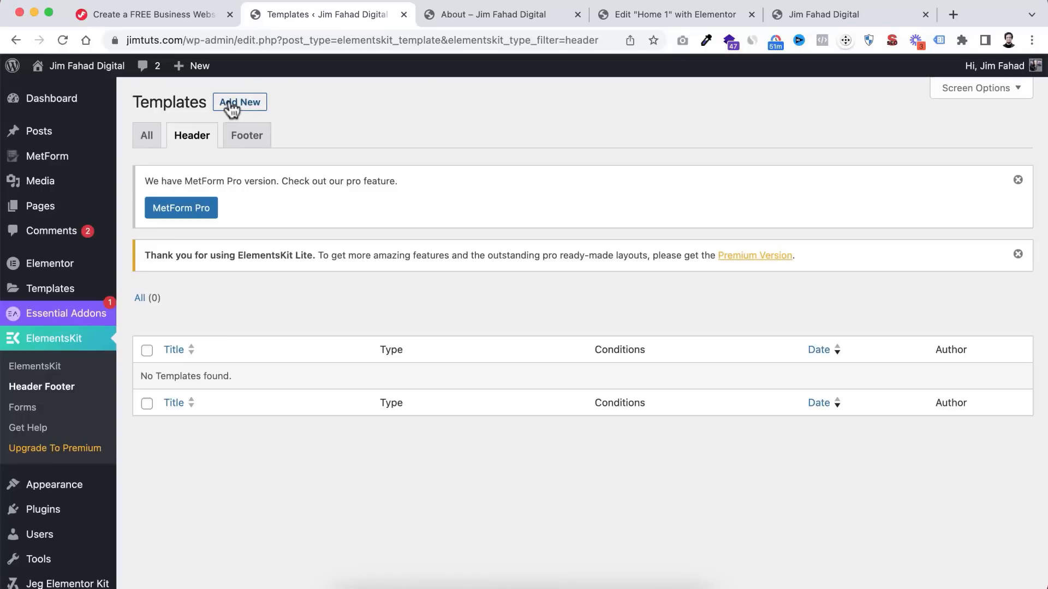
pyautogui.click(228, 101)
pyautogui.click(459, 208)
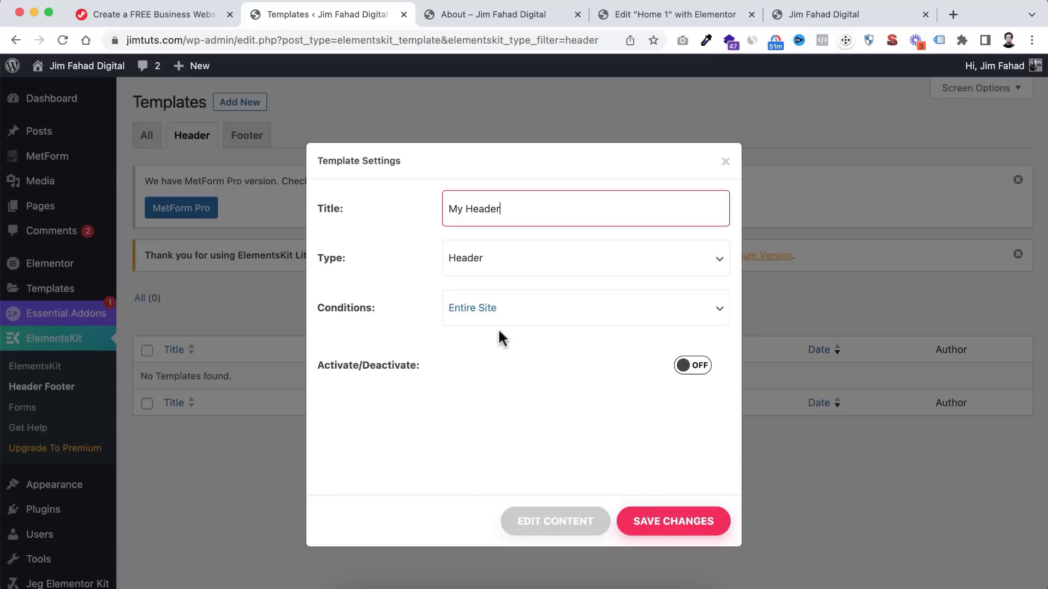
pyautogui.click(693, 365)
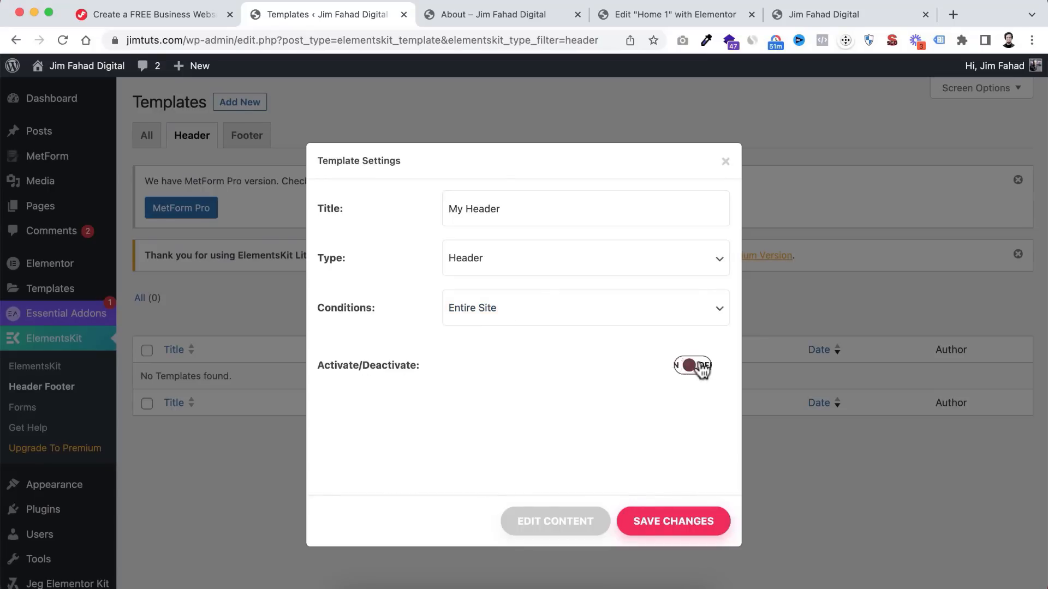
pyautogui.click(543, 521)
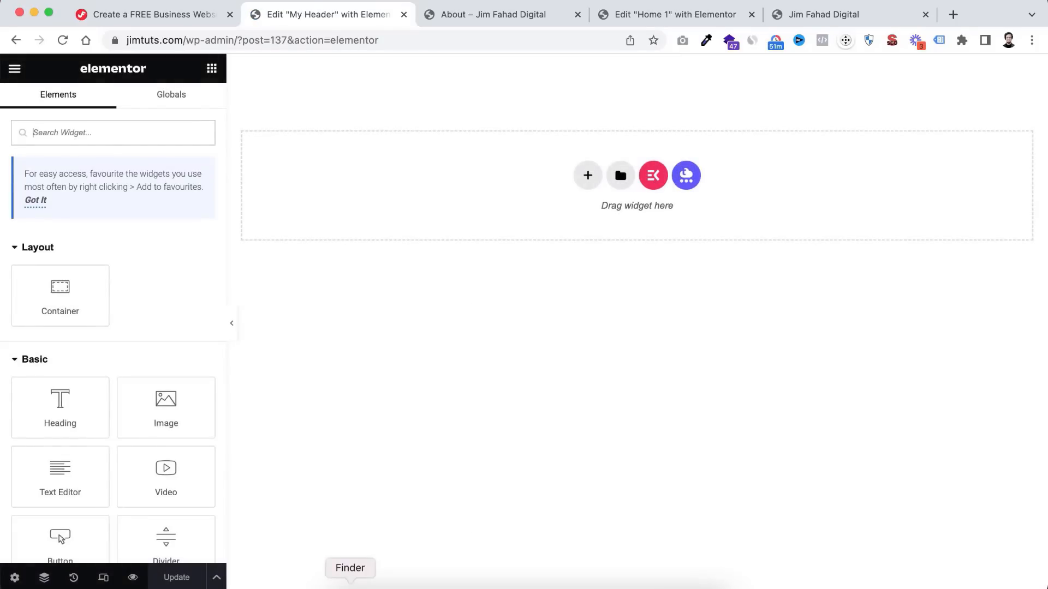
# - Extract the downloaded Zenix kit zip in Finder's KIT folder
pyautogui.click(349, 585)
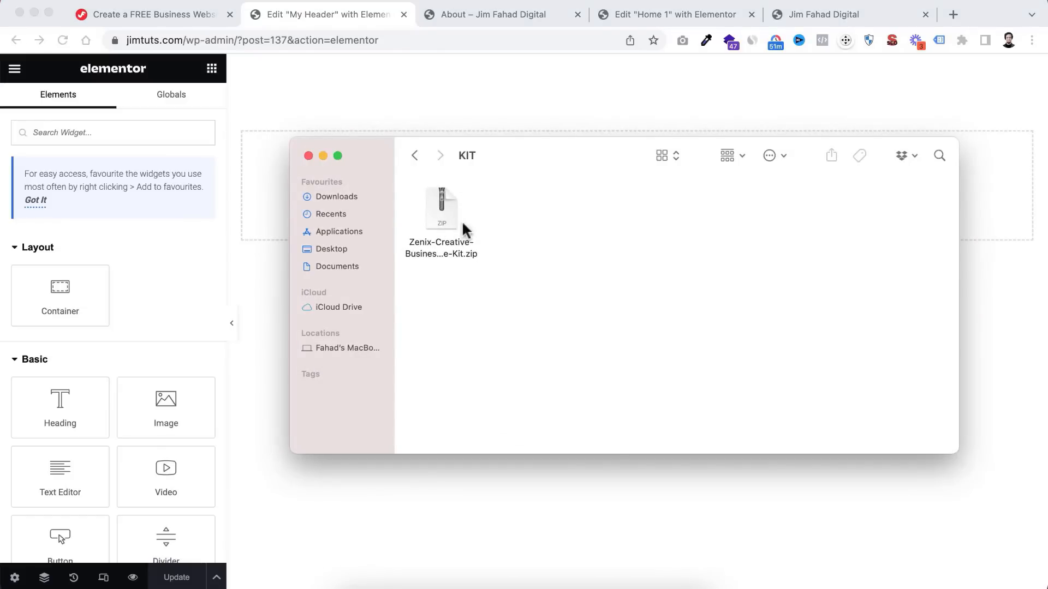
pyautogui.click(443, 208)
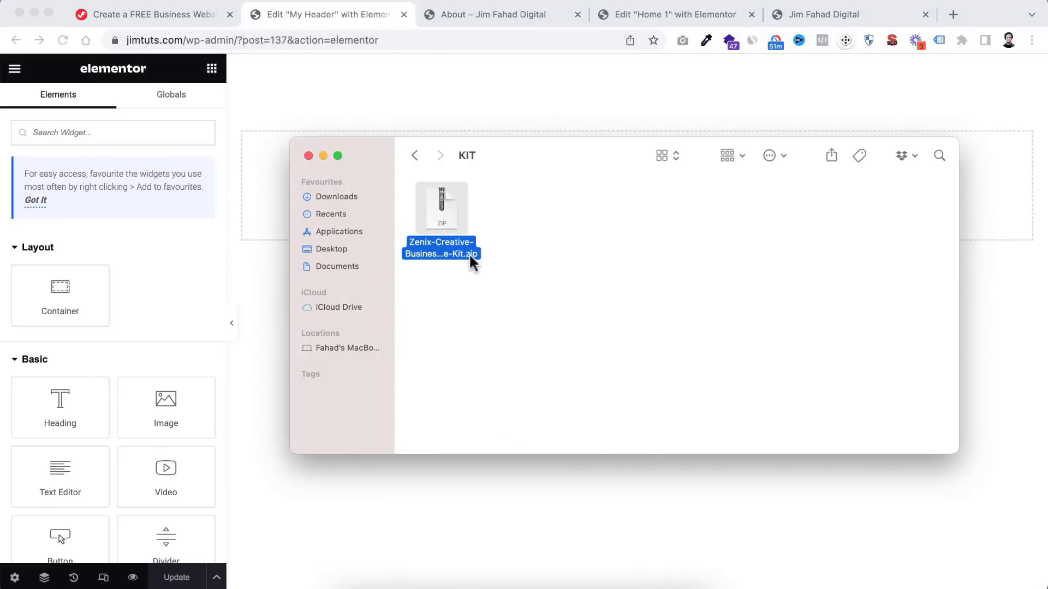
pyautogui.doubleClick(442, 207)
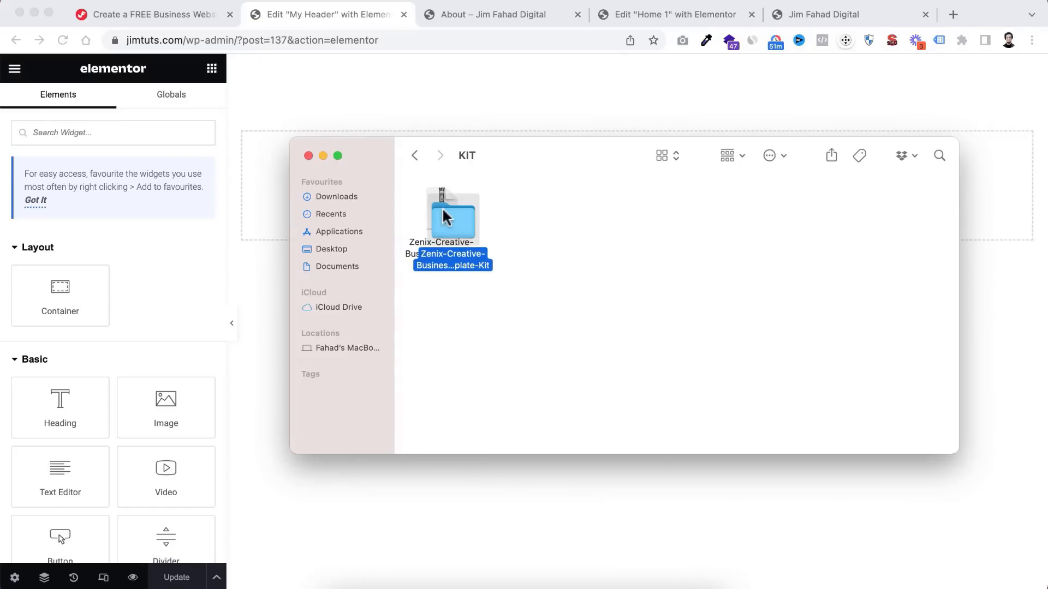
pyautogui.moveTo(443, 209); pyautogui.dragTo(558, 210)
# - Open the extracted kit's KP-Templates folder and locate Header.json and Footer.json
pyautogui.click(542, 297)
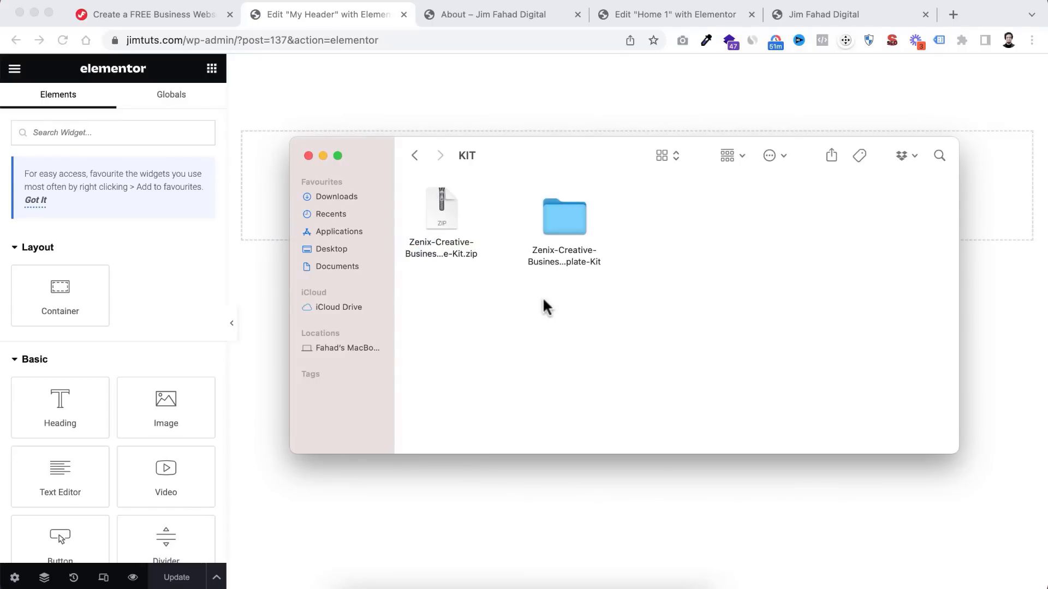
pyautogui.click(563, 214)
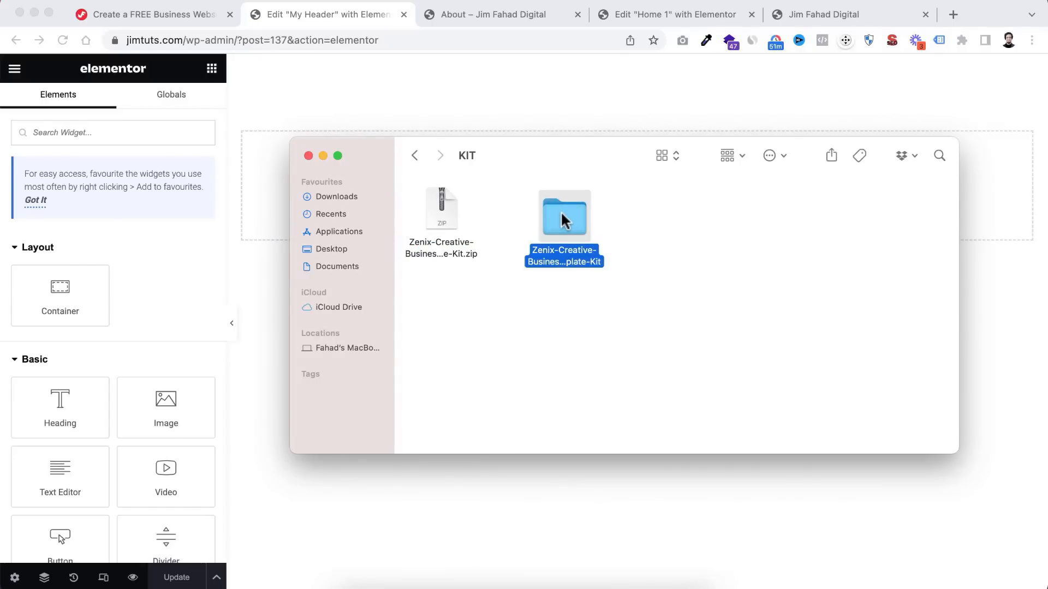
pyautogui.doubleClick(562, 216)
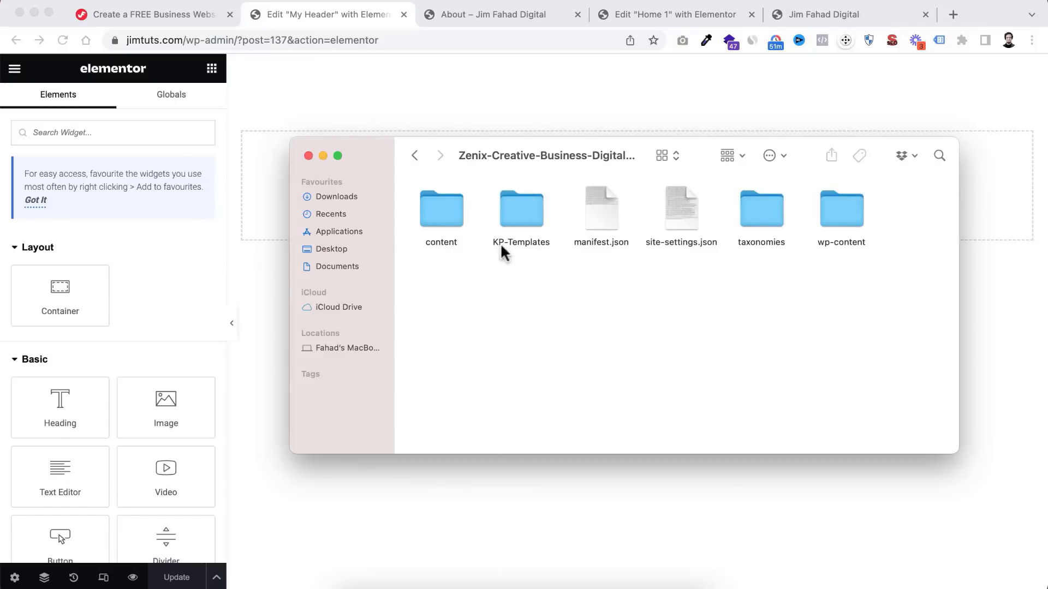
pyautogui.doubleClick(517, 205)
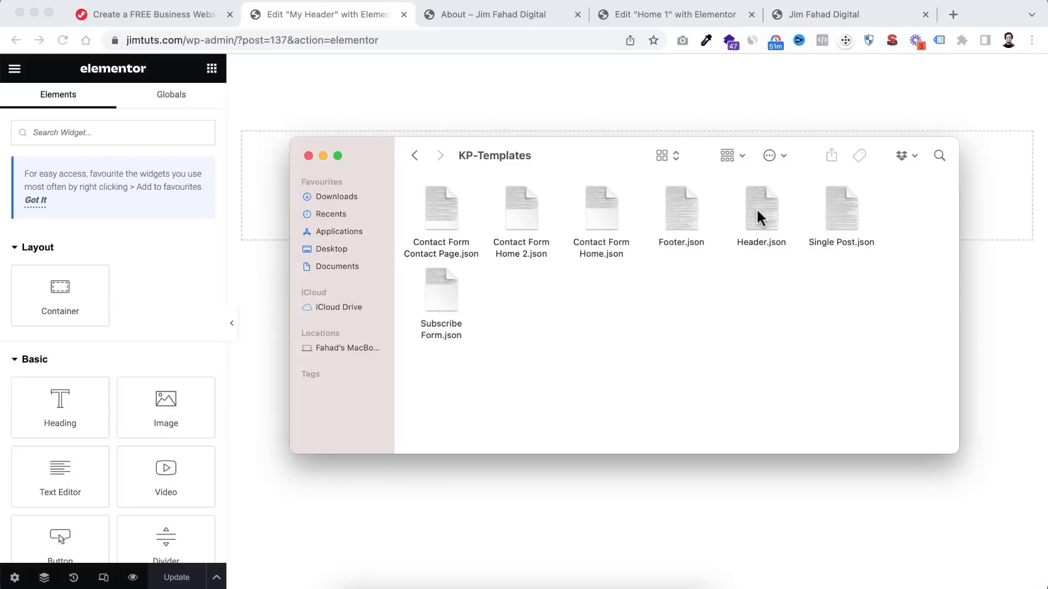
pyautogui.click(756, 208)
pyautogui.click(674, 216)
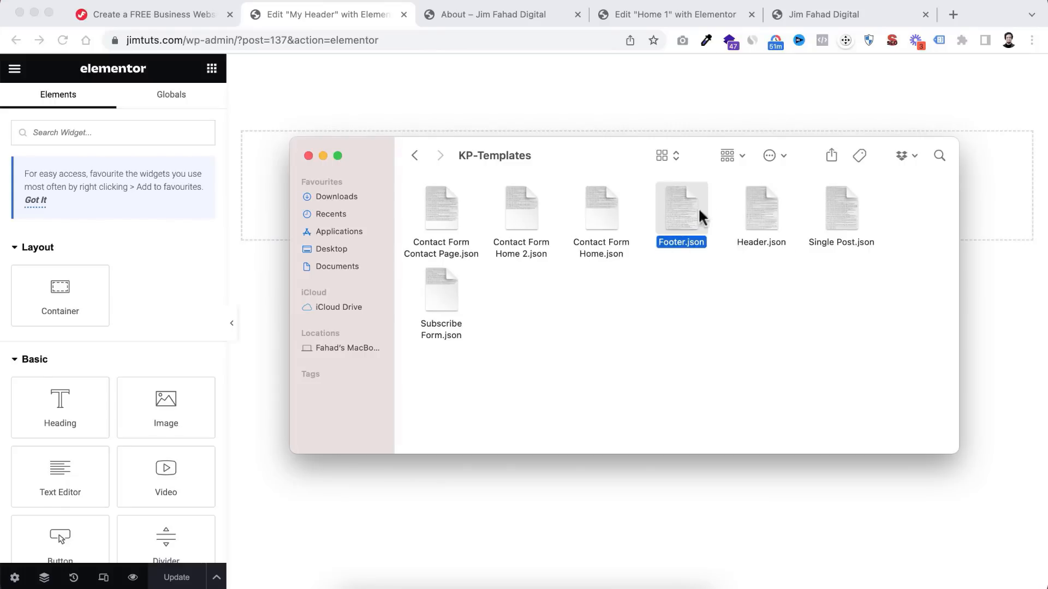
pyautogui.click(679, 267)
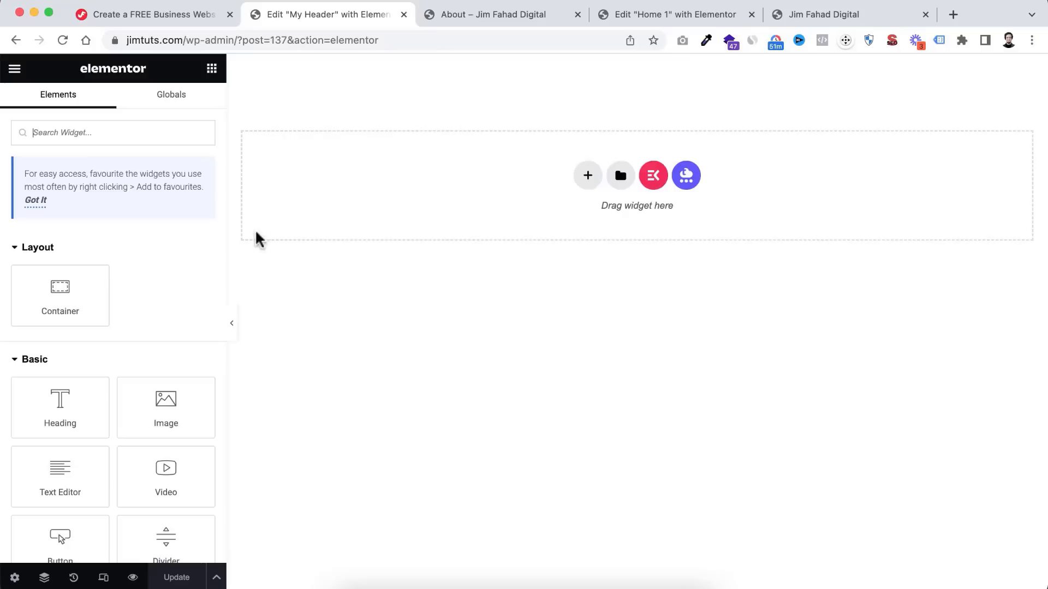
# - Back in Elementor, start a template import and browse to the kit's KP-Templates folder
pyautogui.click(257, 240)
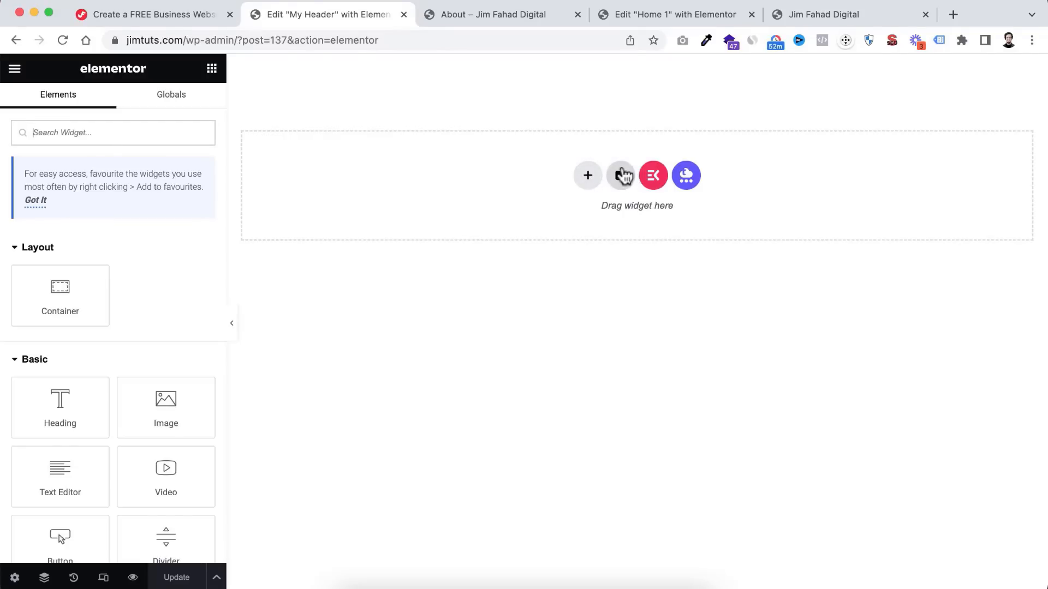
pyautogui.click(621, 176)
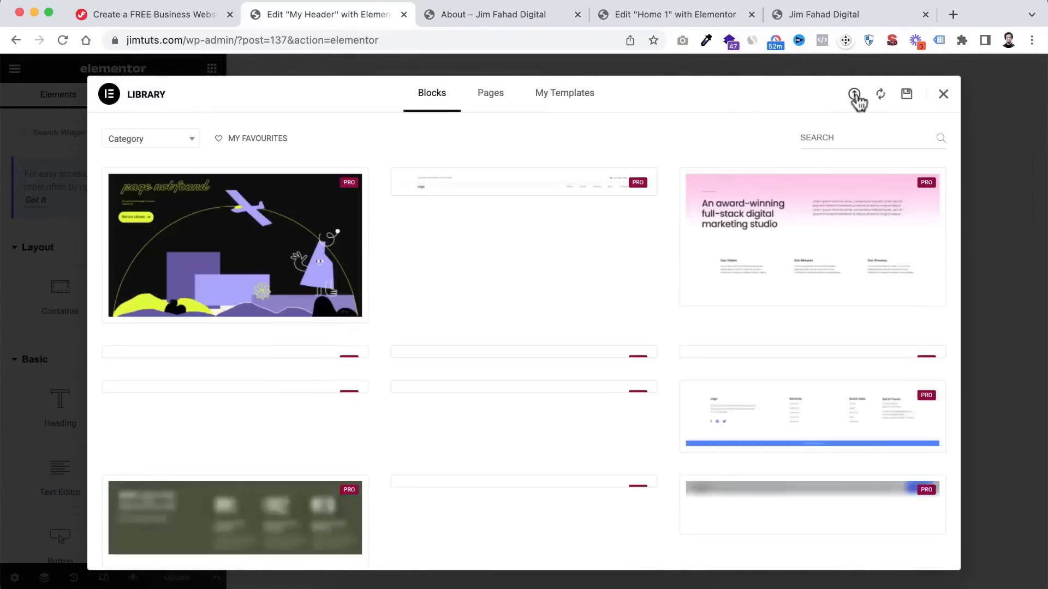
pyautogui.click(855, 96)
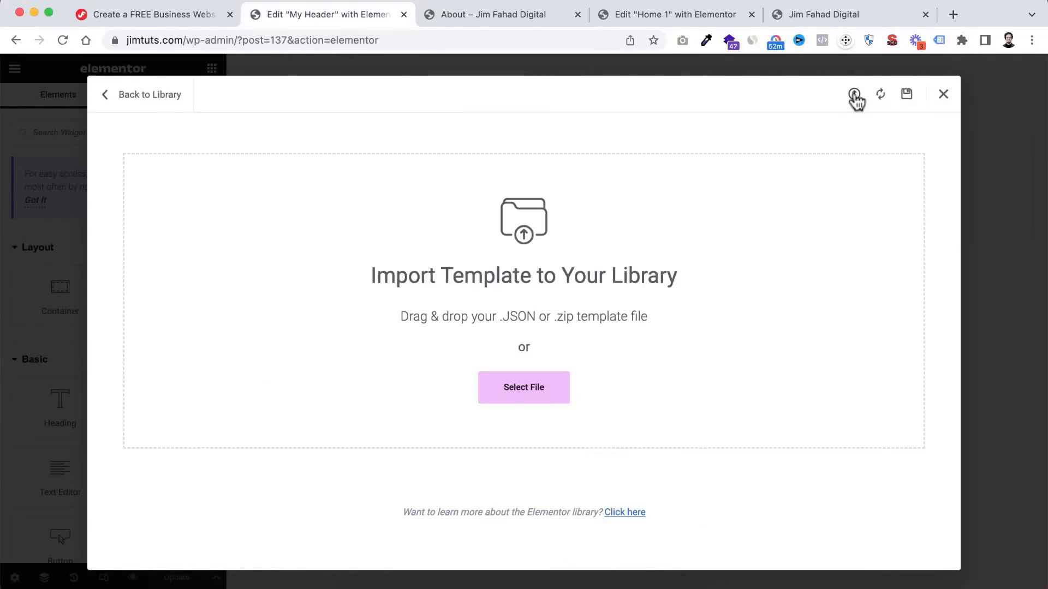
pyautogui.click(525, 395)
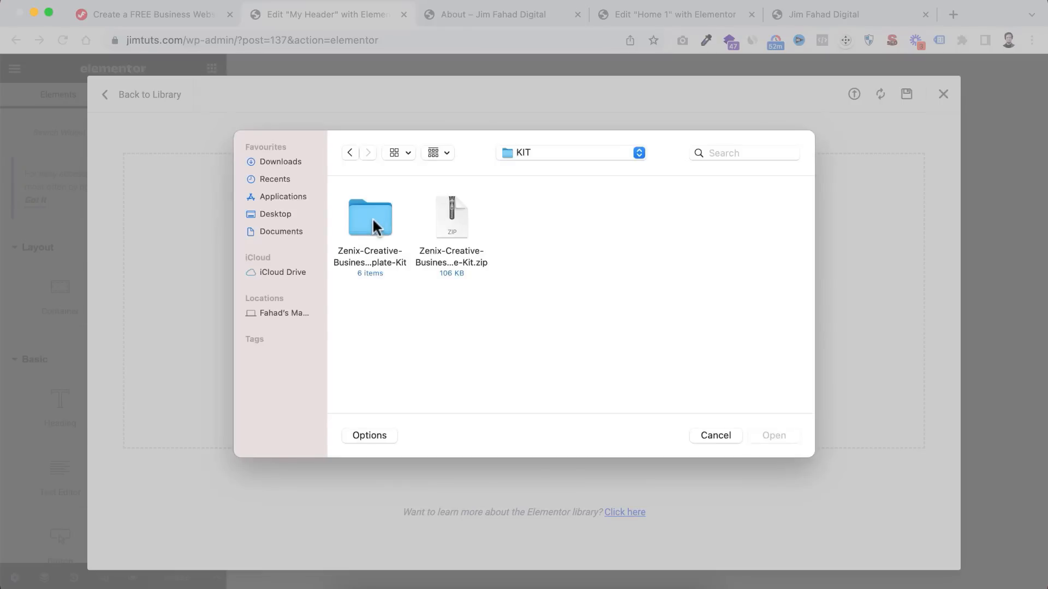
pyautogui.doubleClick(371, 219)
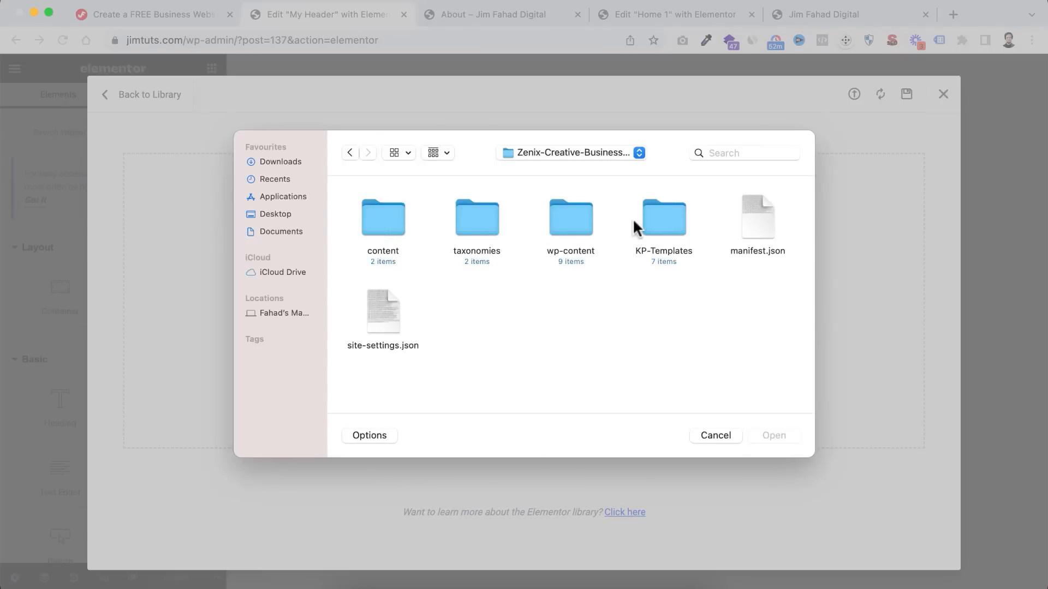
pyautogui.doubleClick(657, 215)
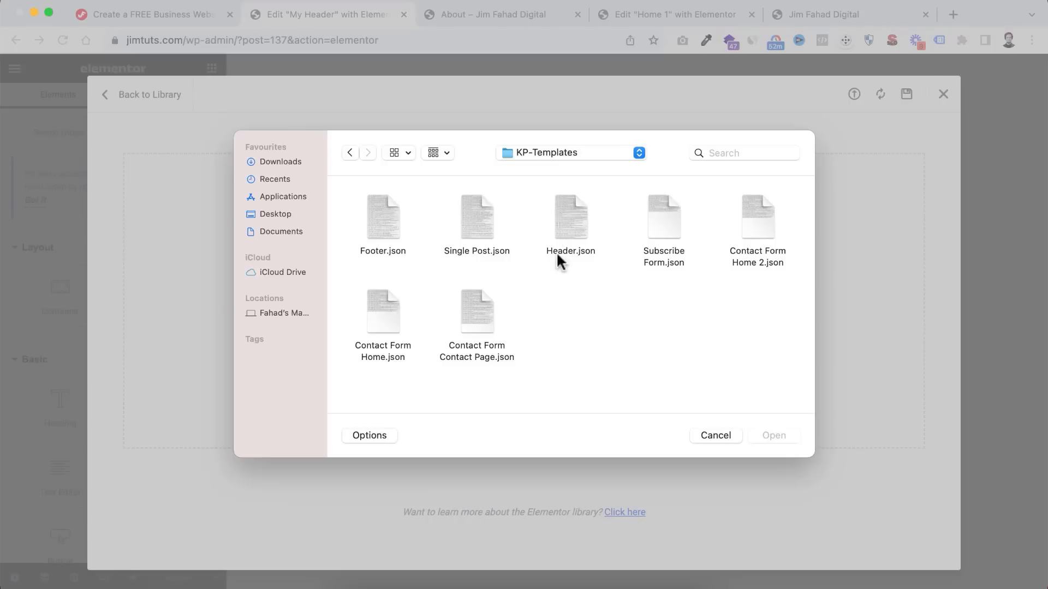
# - Import Header.json and insert the Zenix header, with its page settings, into My Header
pyautogui.click(573, 217)
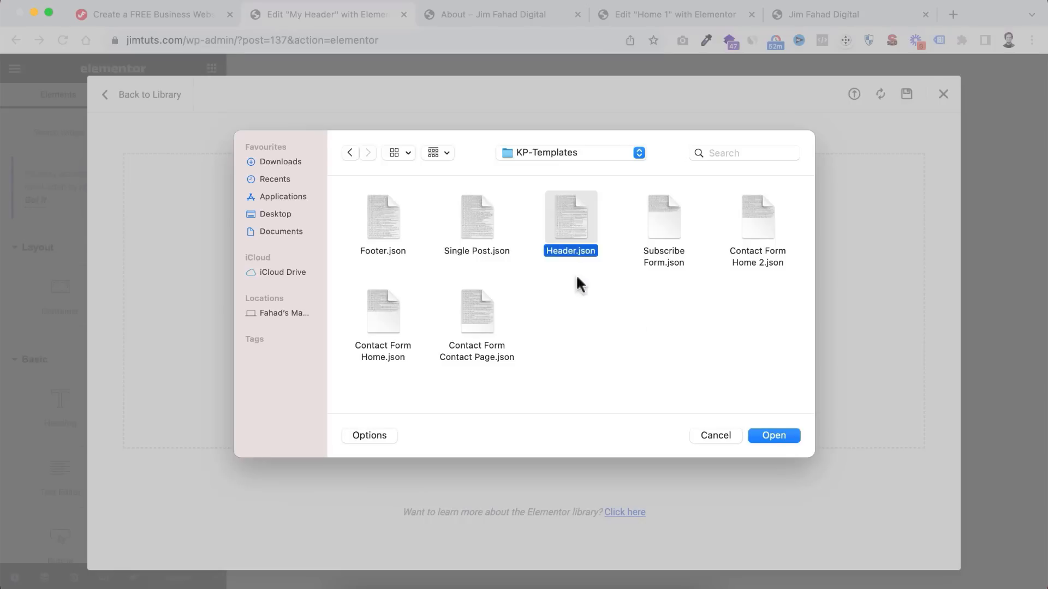
pyautogui.click(766, 435)
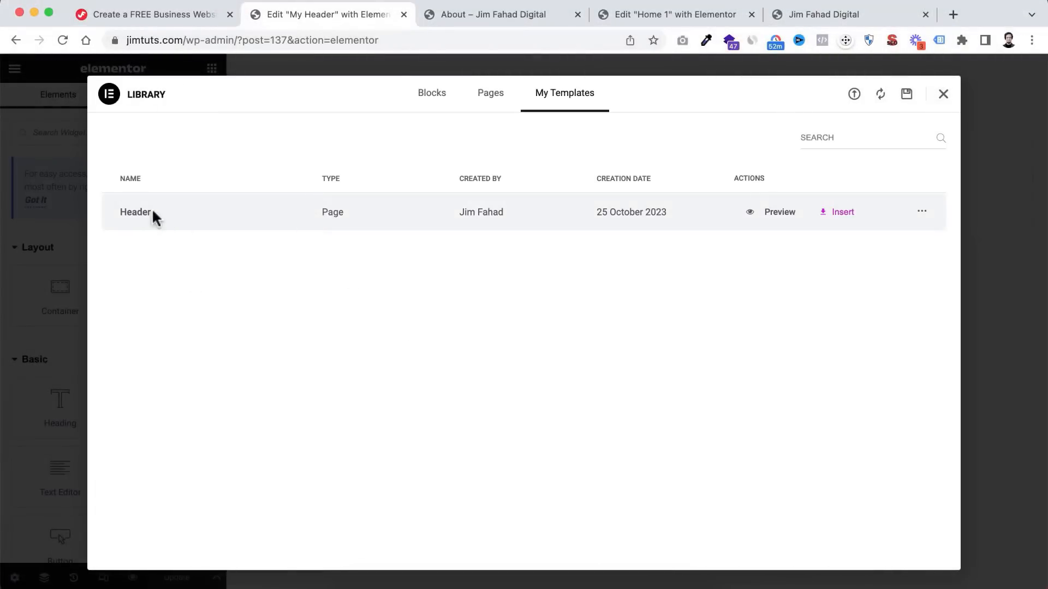
pyautogui.click(836, 214)
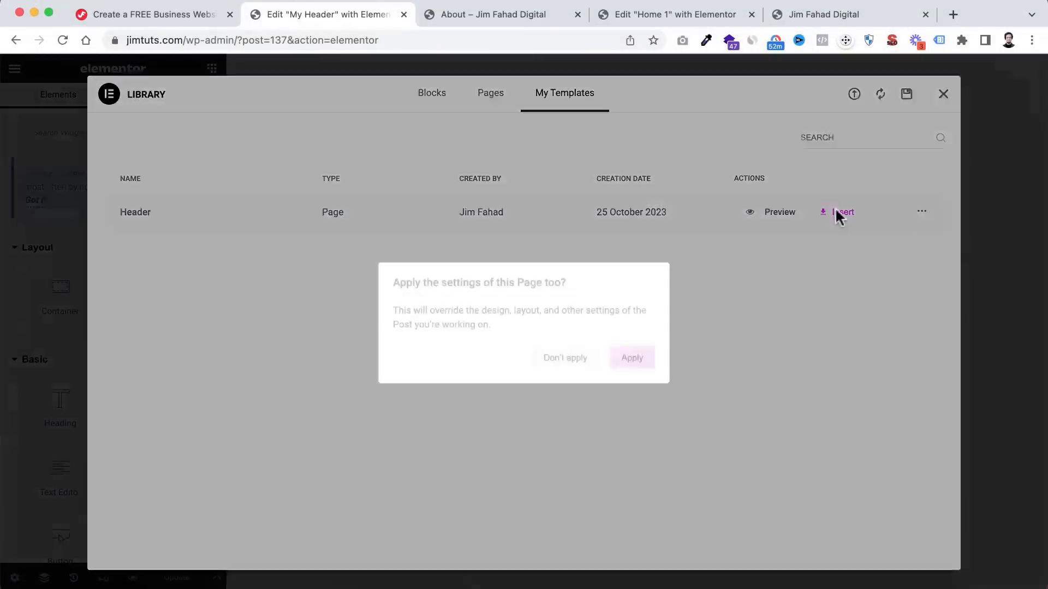
pyautogui.click(633, 361)
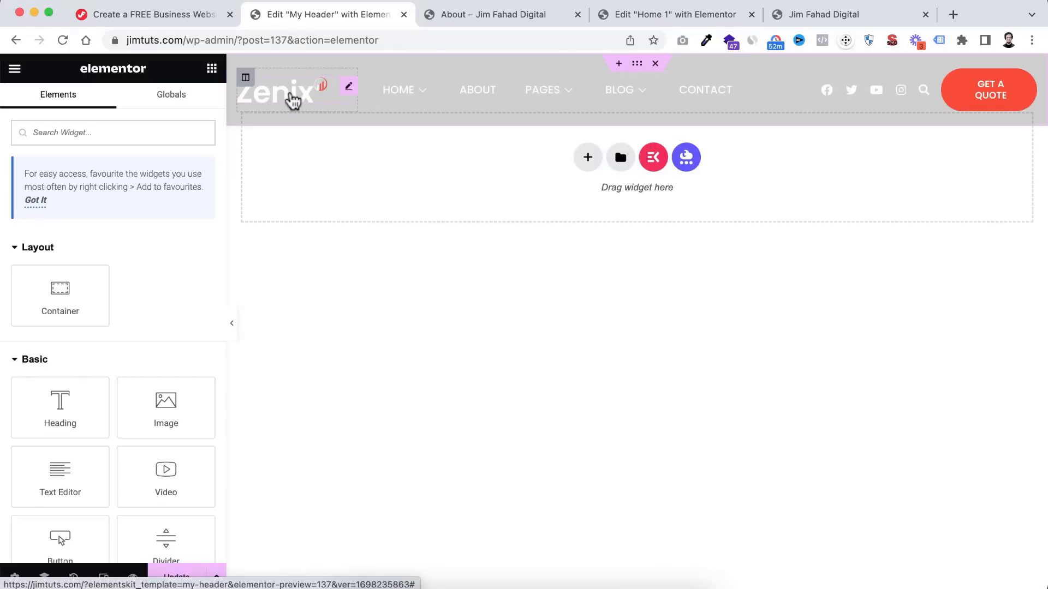
# - Swap the header's Zenix logo for JimTuts-Logo.png, uploaded to the media library from Finder
pyautogui.click(293, 101)
pyautogui.click(124, 238)
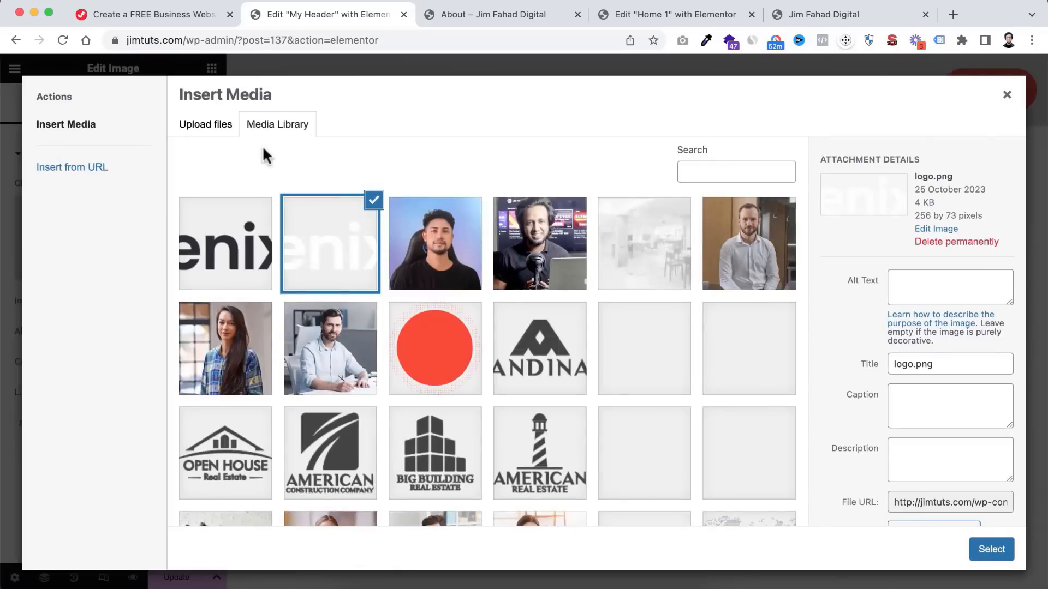
pyautogui.click(217, 130)
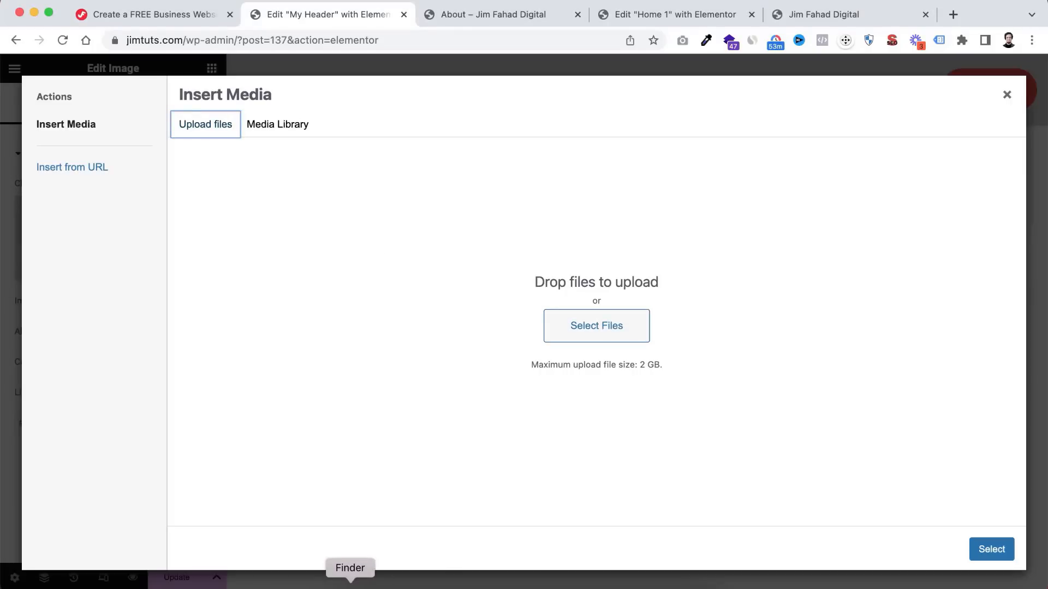
pyautogui.click(349, 583)
pyautogui.moveTo(527, 165); pyautogui.dragTo(565, 171)
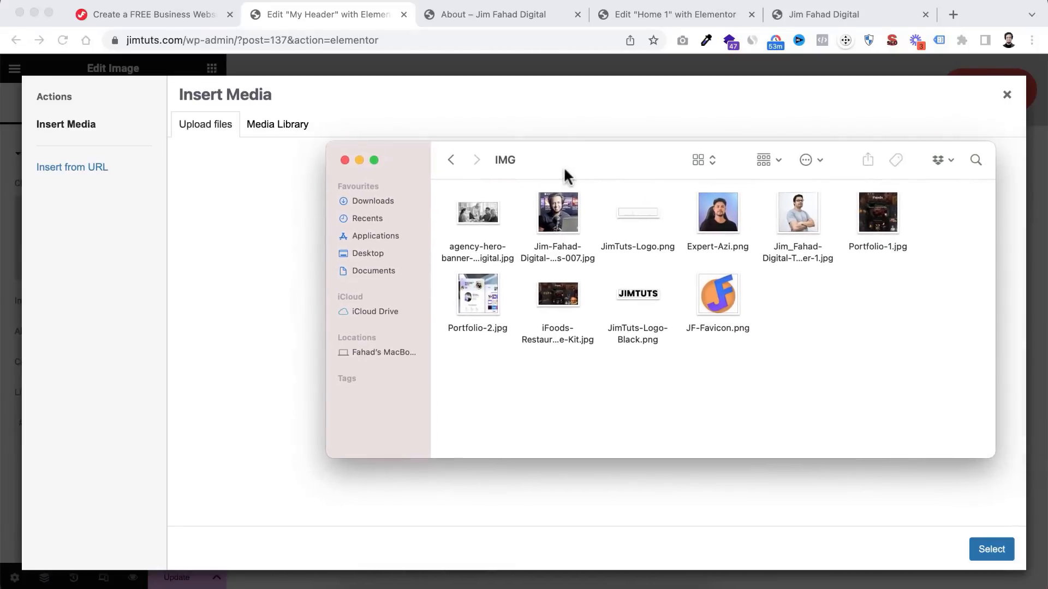
pyautogui.click(639, 212)
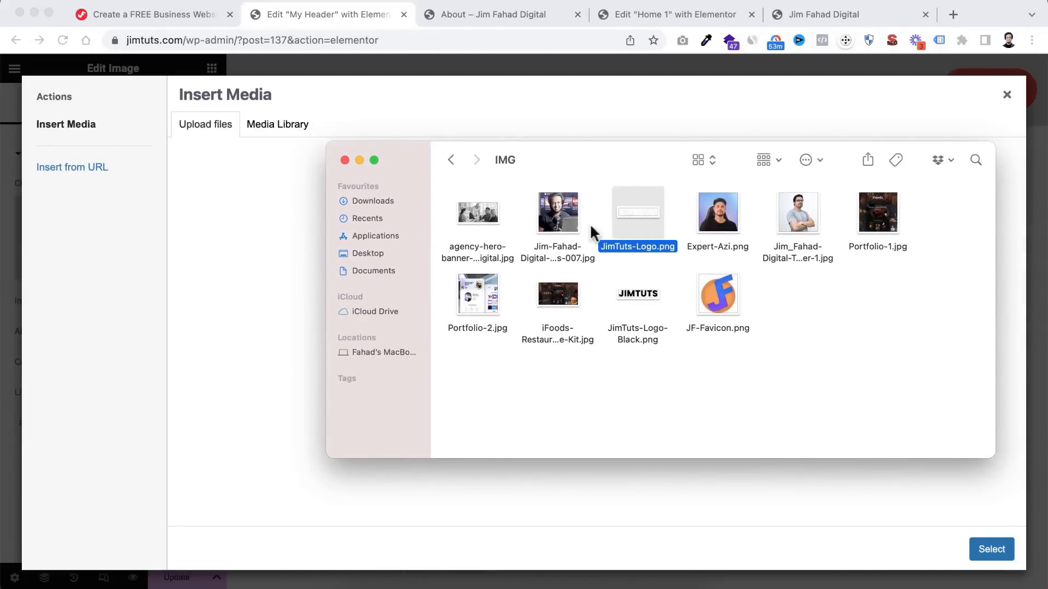
pyautogui.moveTo(637, 212); pyautogui.dragTo(218, 357)
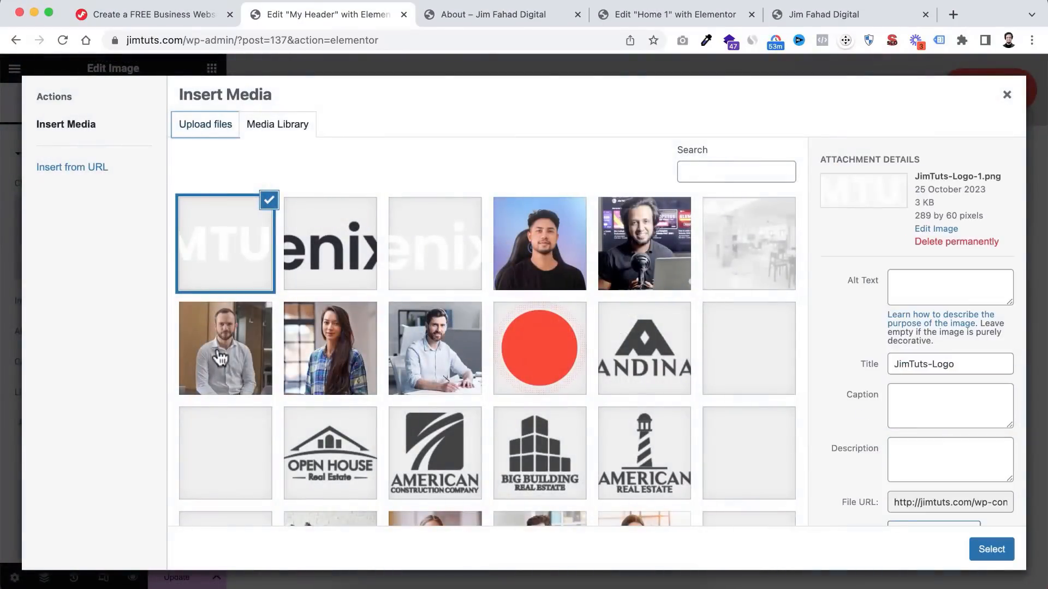
pyautogui.click(989, 552)
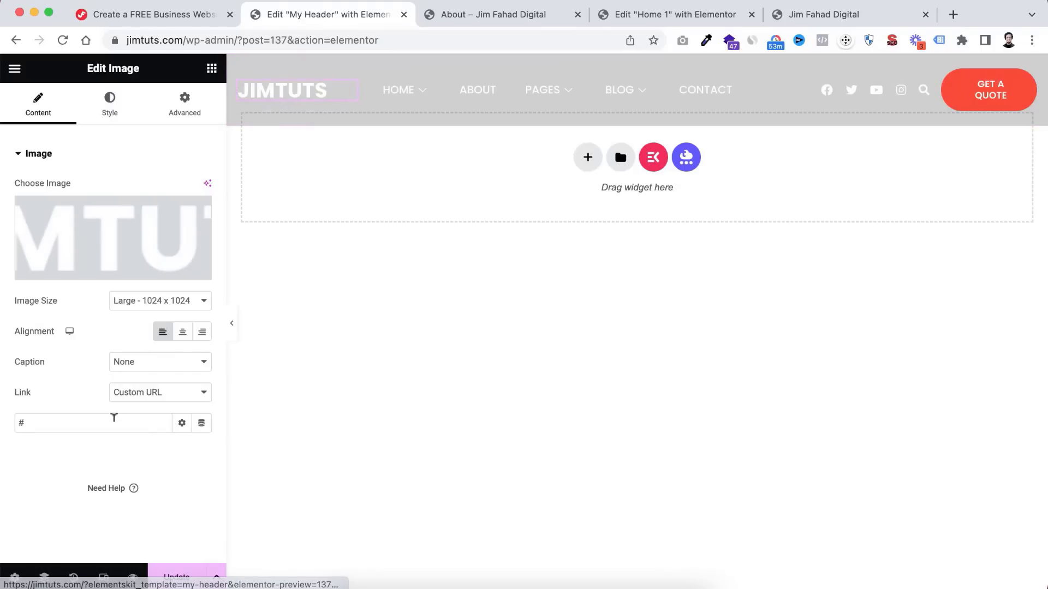
# - Link the header logo image to the Home 1 page
pyautogui.click(27, 415)
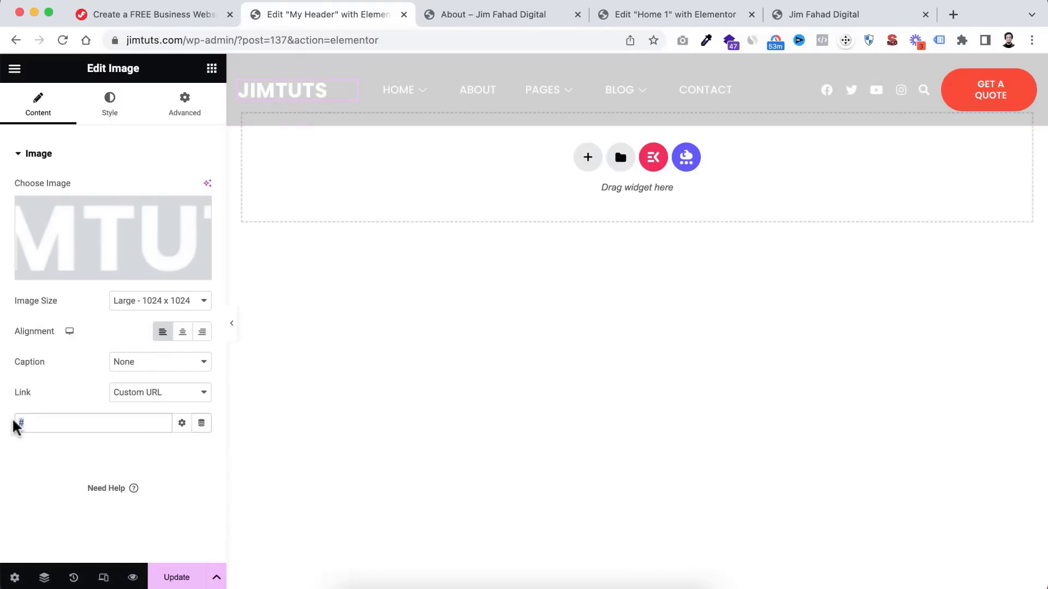
pyautogui.press('BackSpace')
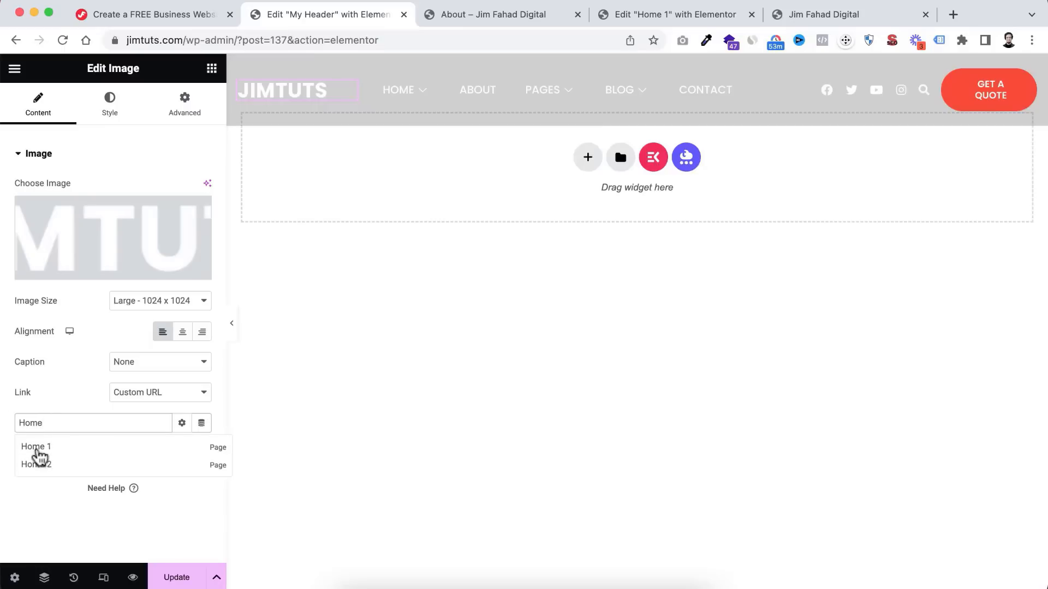
pyautogui.click(36, 447)
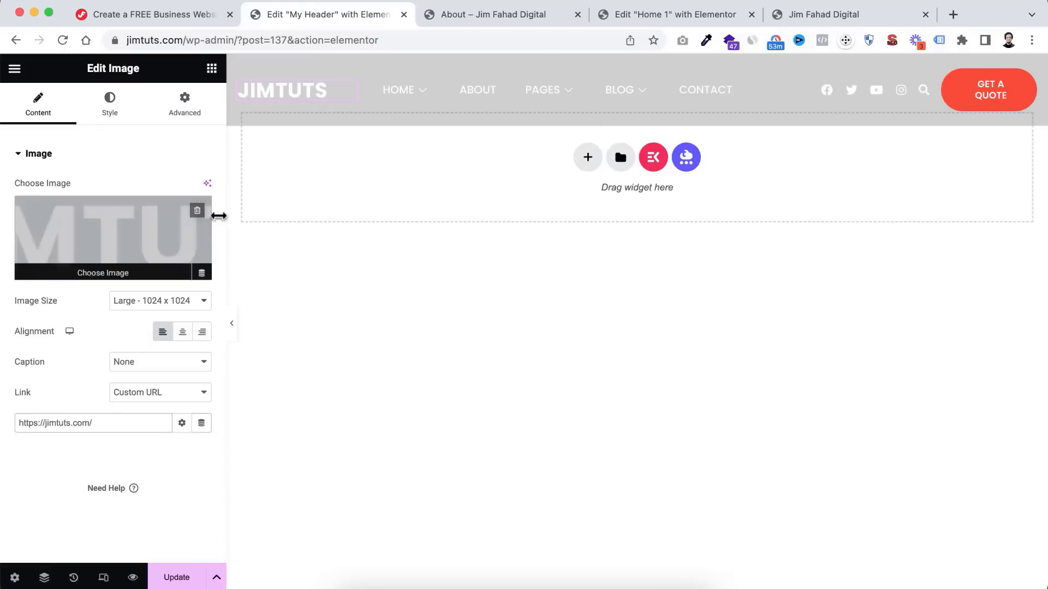
# - Link the GET A QUOTE button to the Contact page and save the header
pyautogui.moveTo(406, 93)
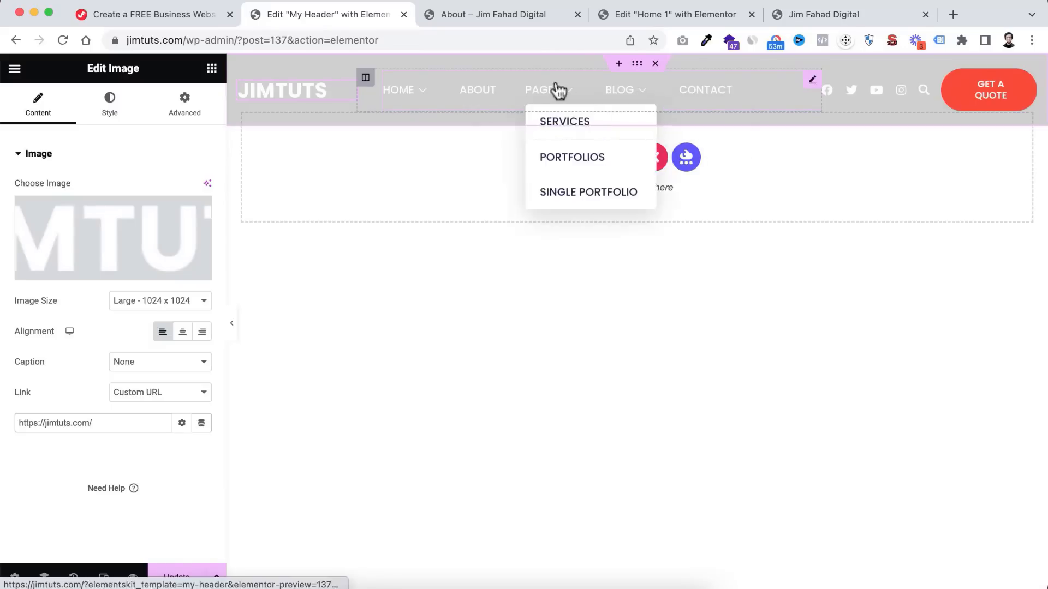
pyautogui.moveTo(614, 101)
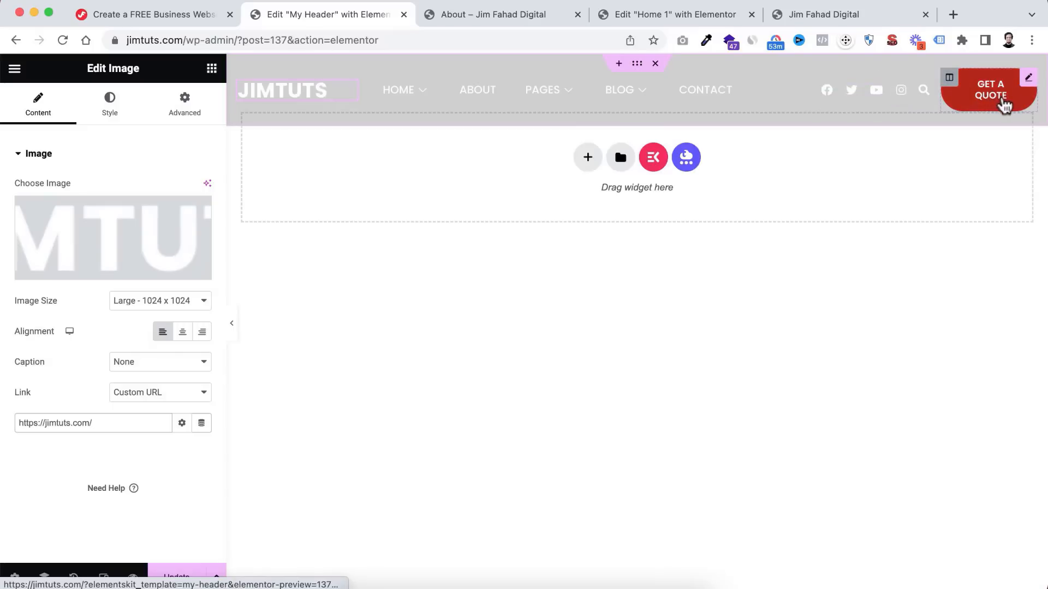
pyautogui.click(989, 104)
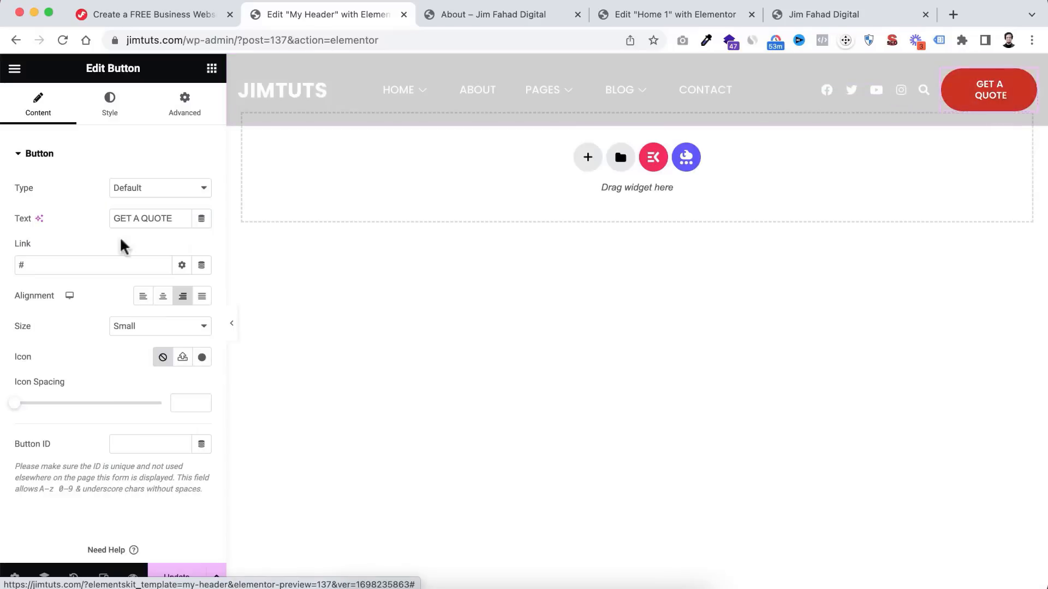
pyautogui.click(23, 266)
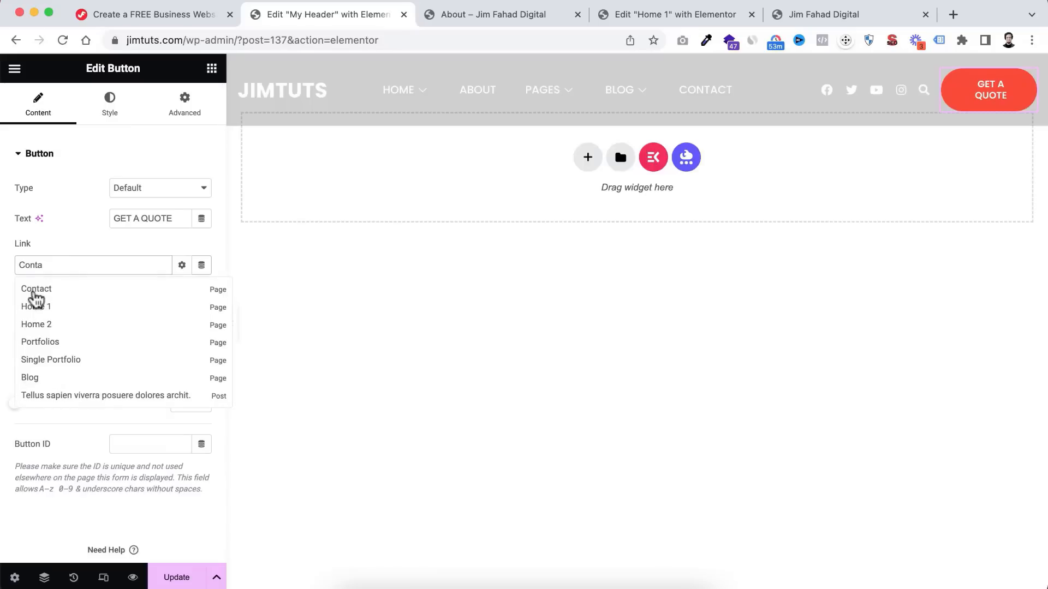
pyautogui.click(36, 289)
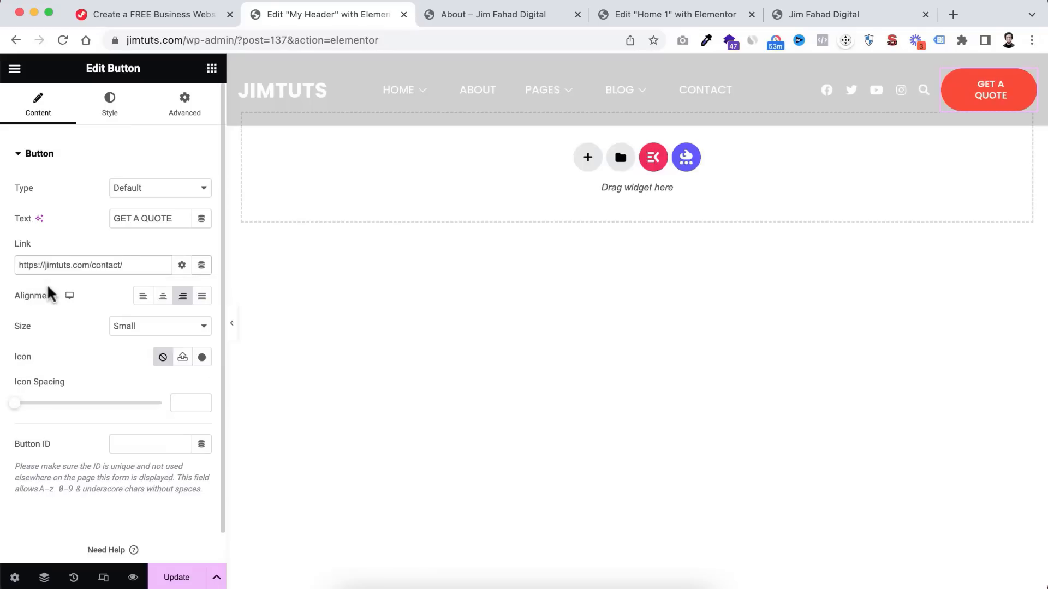
pyautogui.moveTo(551, 112)
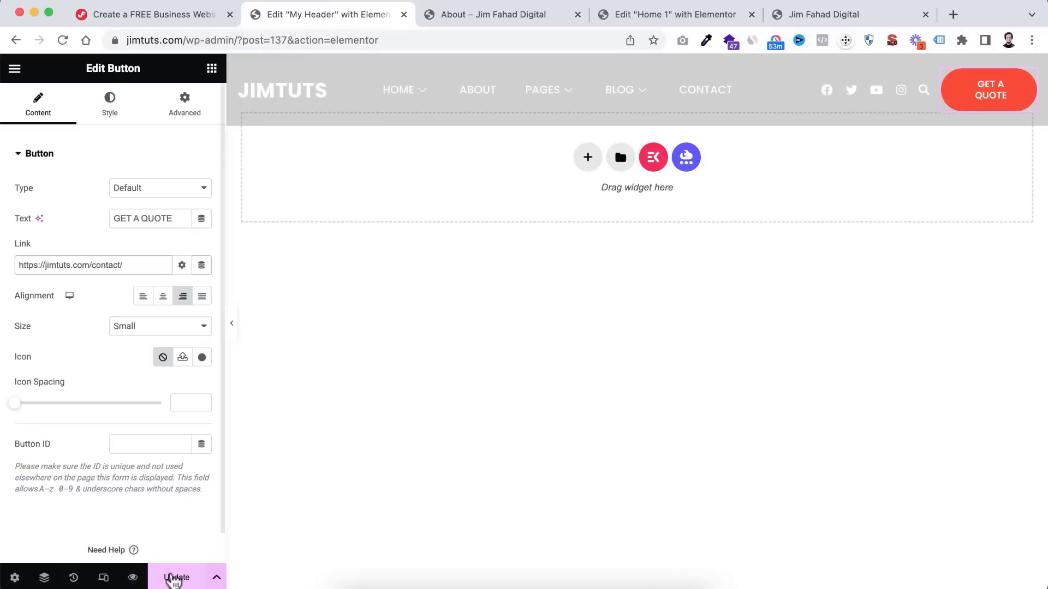
pyautogui.click(174, 578)
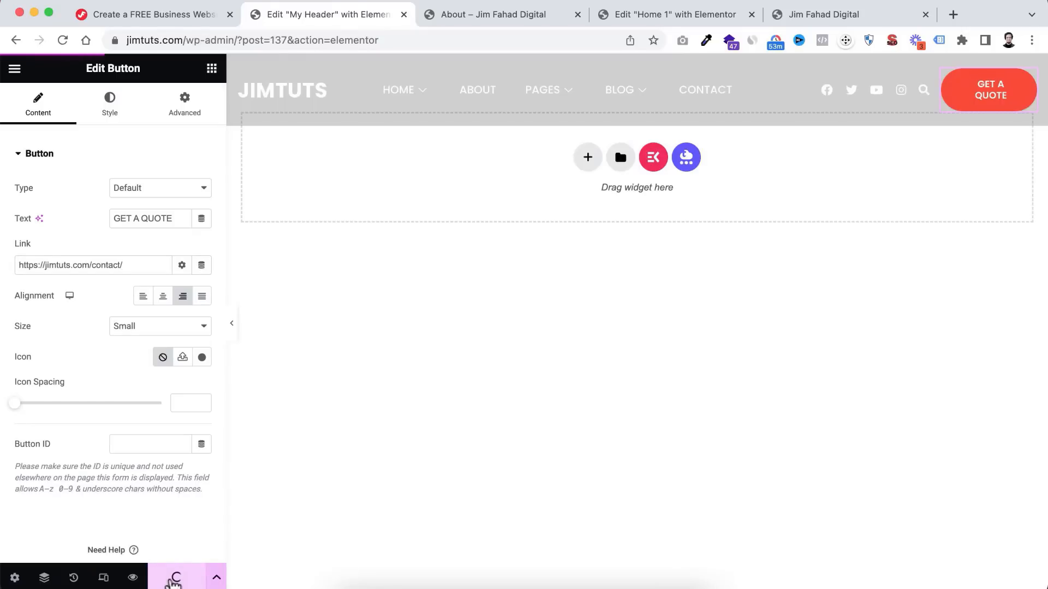
# - Reload the site preview to confirm the new JIMTUTS header appears
pyautogui.click(807, 18)
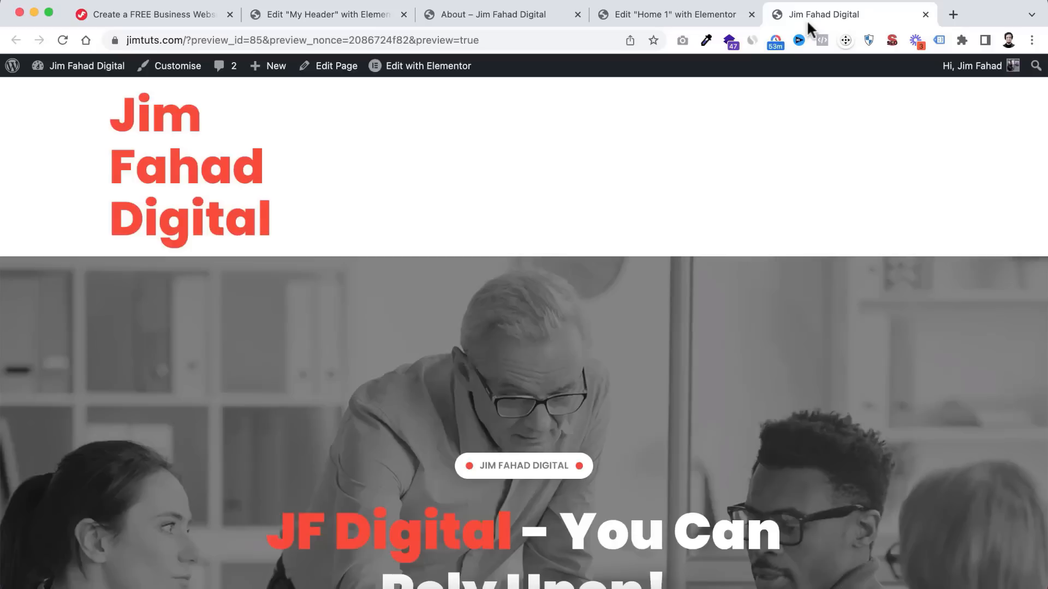
pyautogui.click(64, 39)
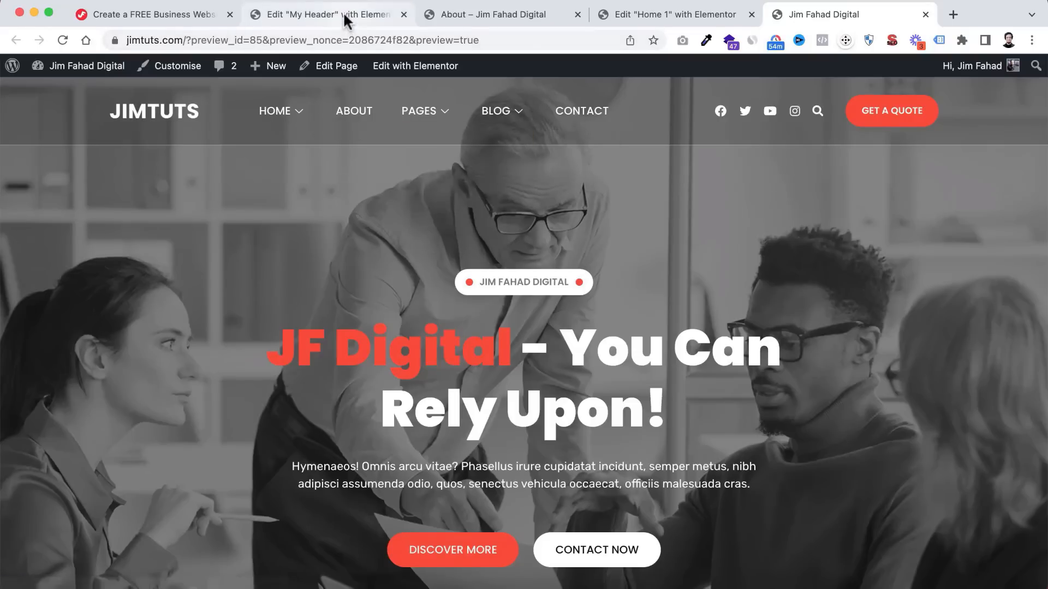
pyautogui.moveTo(360, 15); pyautogui.dragTo(658, 17)
# - Exit Elementor to the template's edit page and head to Appearance > Menus
pyautogui.click(14, 69)
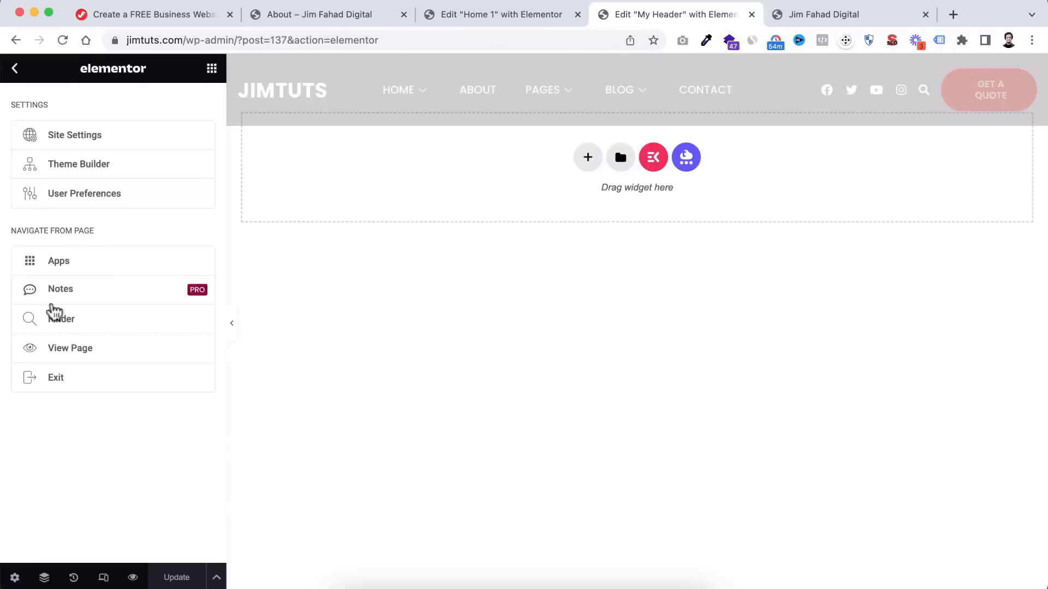
pyautogui.click(49, 390)
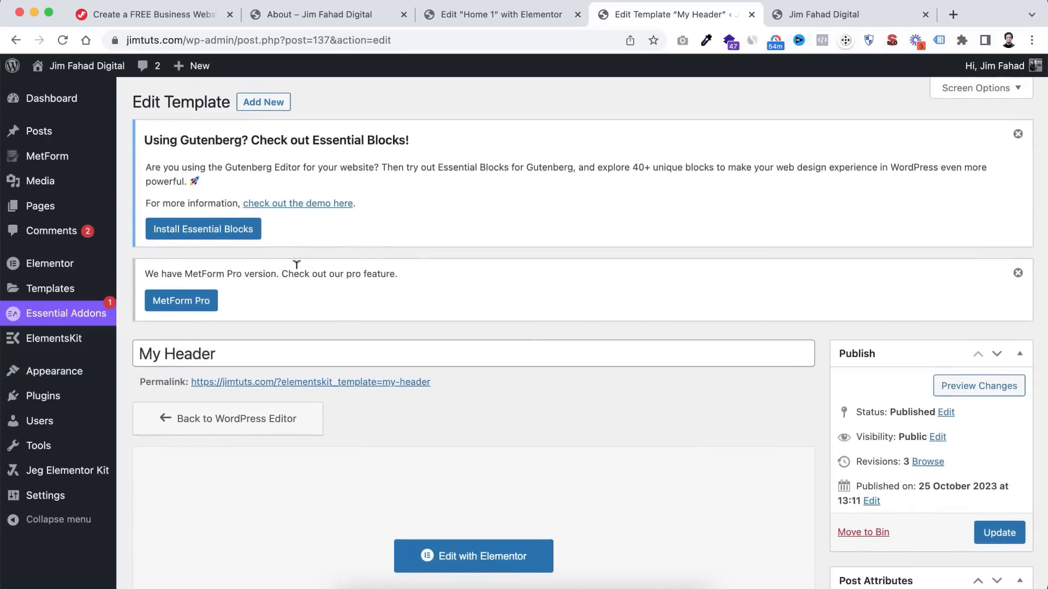
pyautogui.scroll(-3, 298, 270)
pyautogui.moveTo(25, 380)
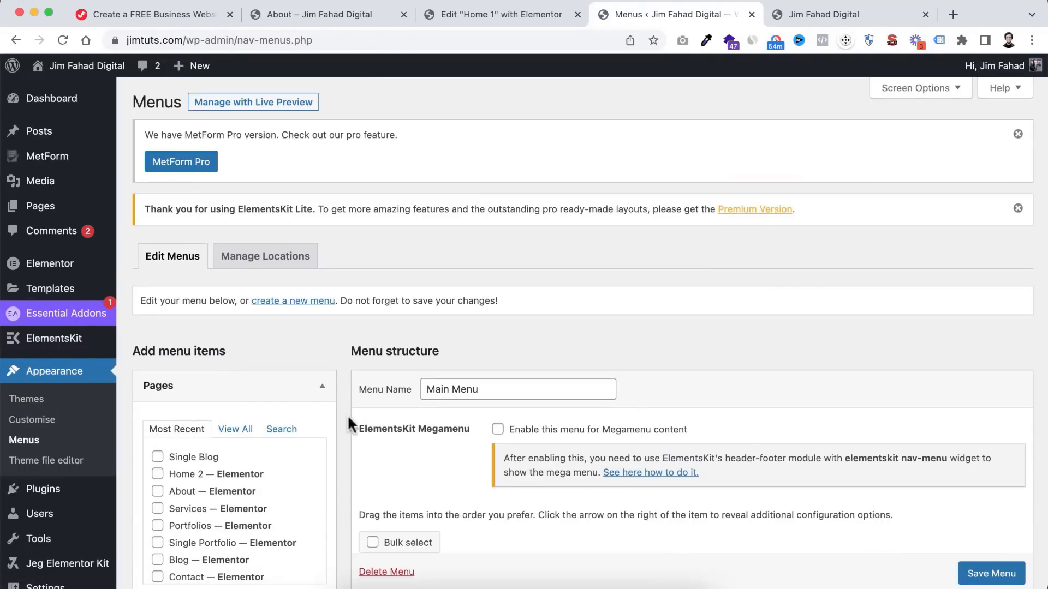
# - Review the Main Menu structure and compare it with the live site's menu
pyautogui.scroll(-1, 355, 421)
pyautogui.scroll(-5, 362, 427)
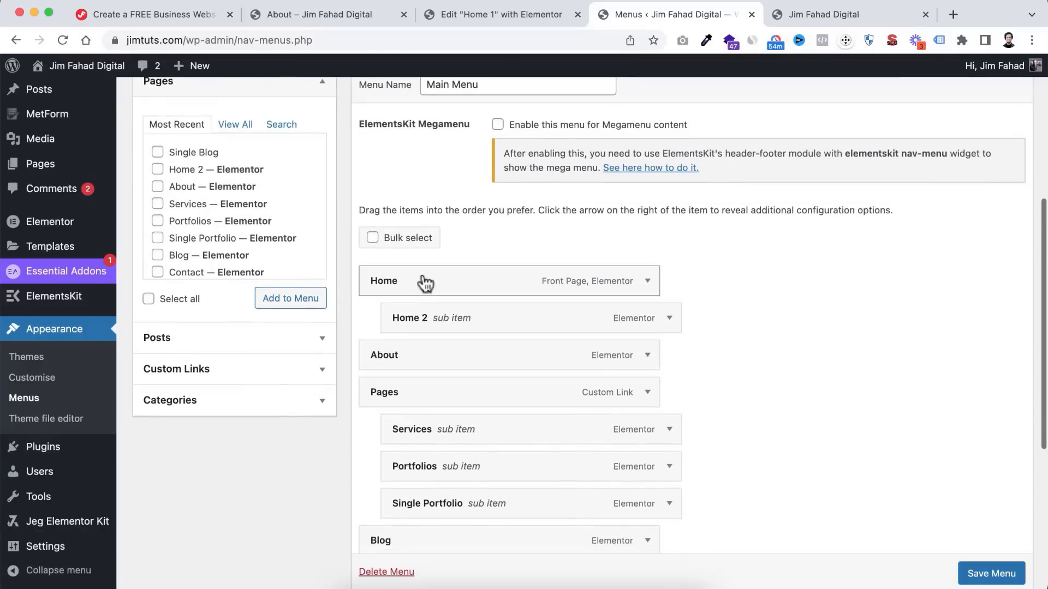
pyautogui.scroll(-2, 419, 295)
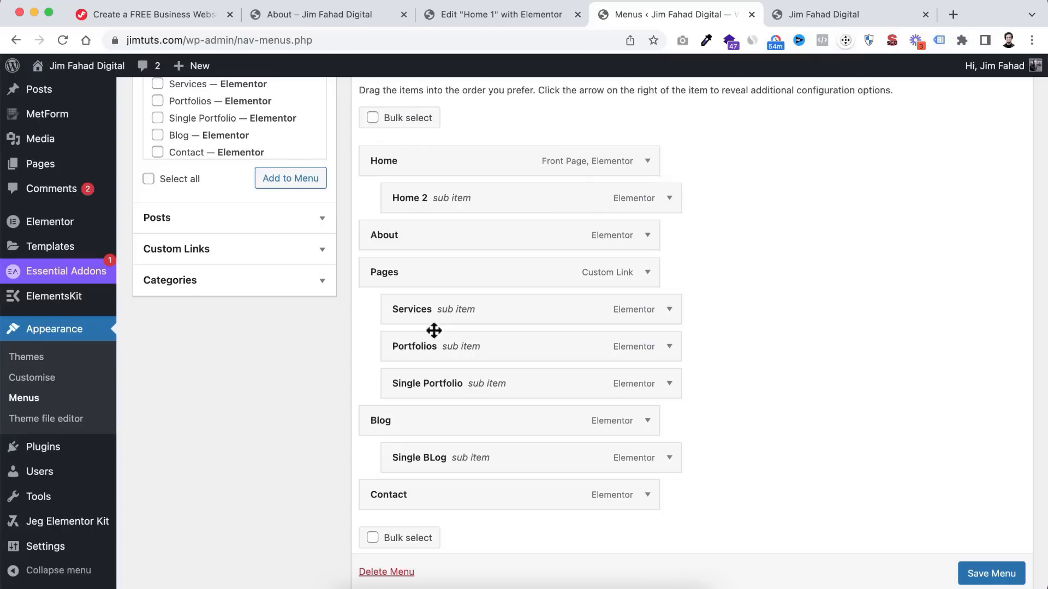
pyautogui.click(812, 14)
pyautogui.moveTo(441, 114)
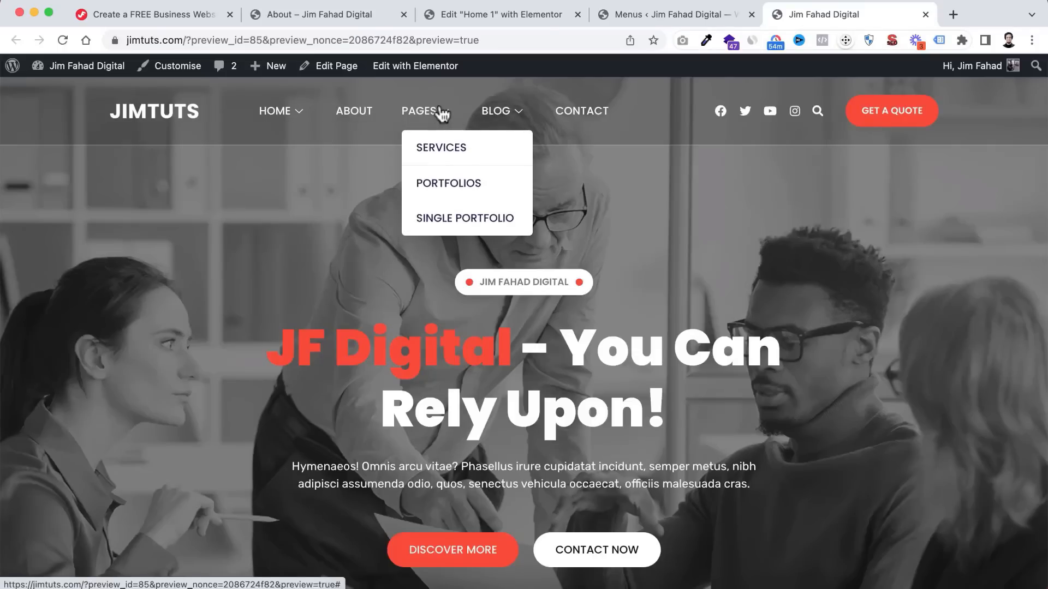
pyautogui.moveTo(271, 117)
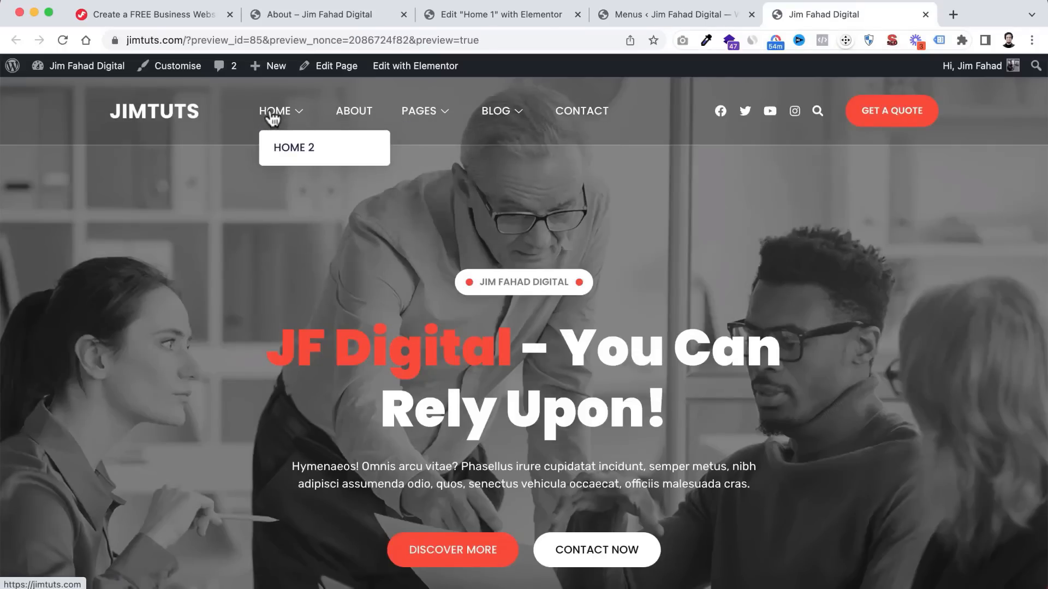
pyautogui.click(647, 18)
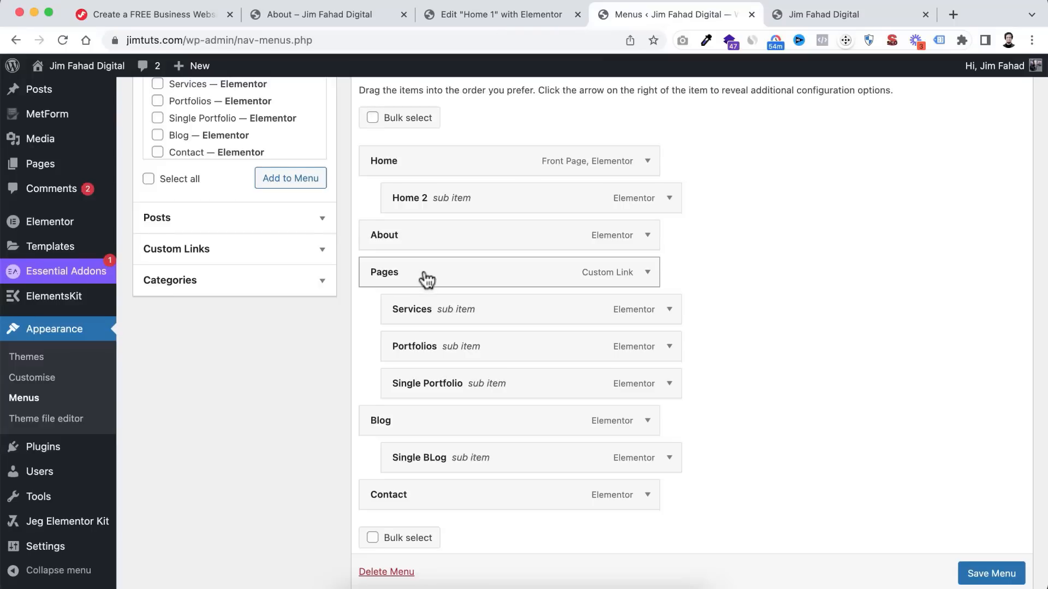
# - Remove the Home 2 sub item from under Home
pyautogui.scroll(1, 427, 280)
pyautogui.click(669, 246)
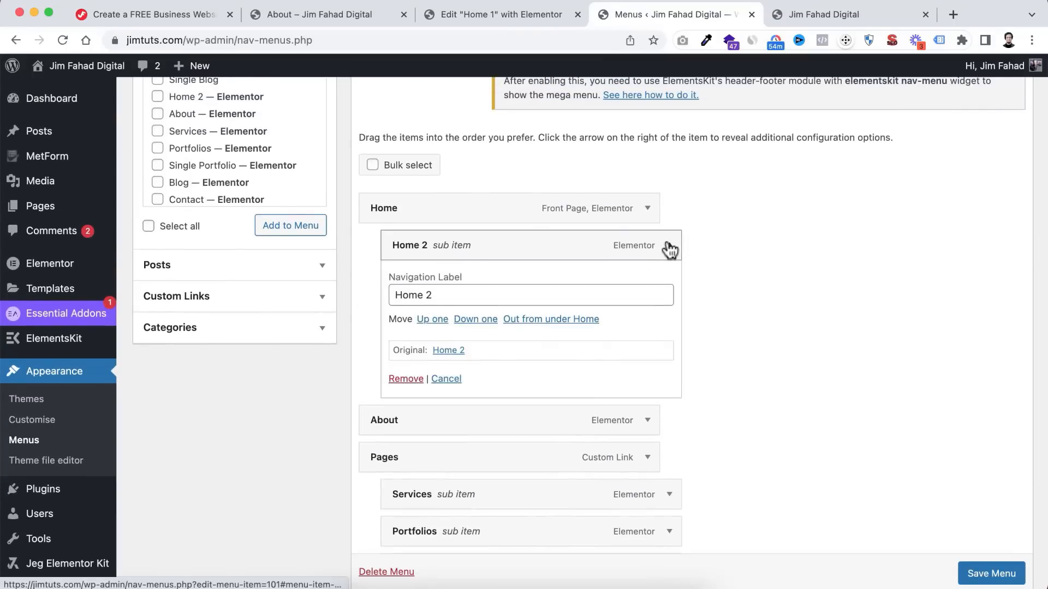
pyautogui.click(406, 379)
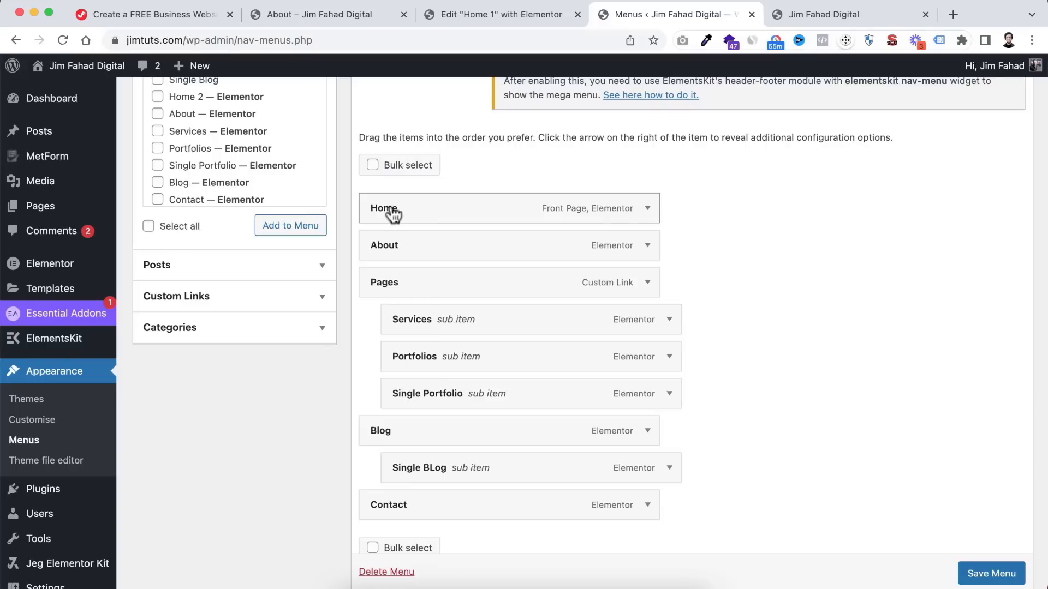
# - Remove the Home item from the Main Menu and check the result on the preview
pyautogui.click(647, 212)
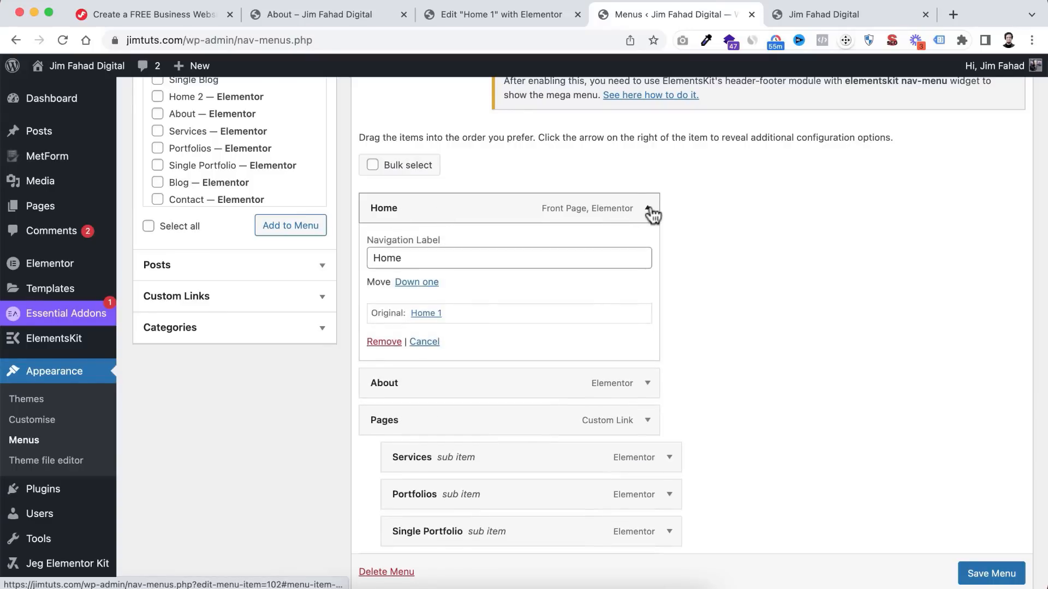
pyautogui.click(384, 342)
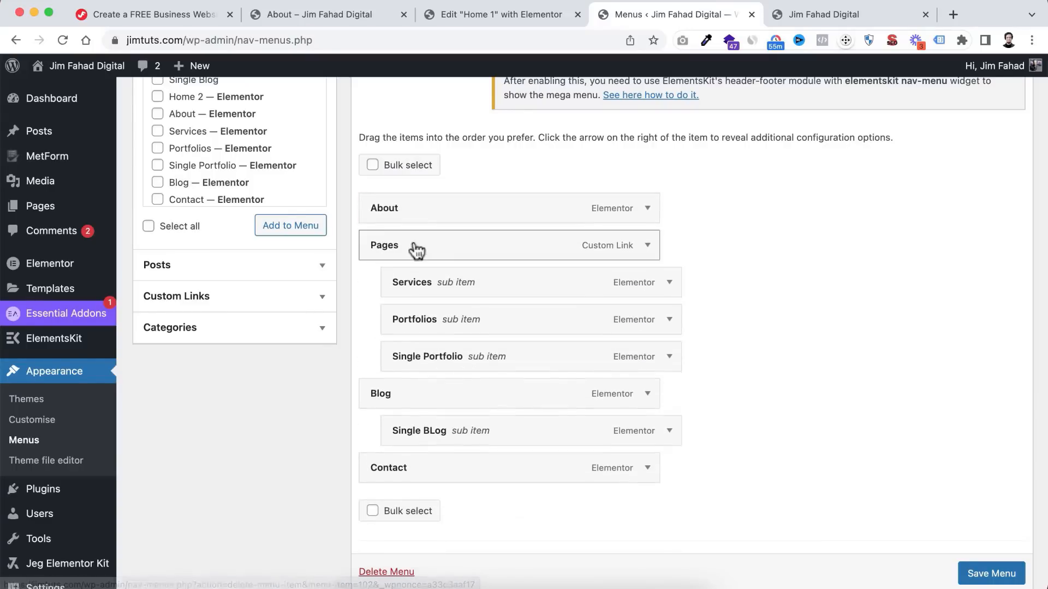
pyautogui.click(824, 15)
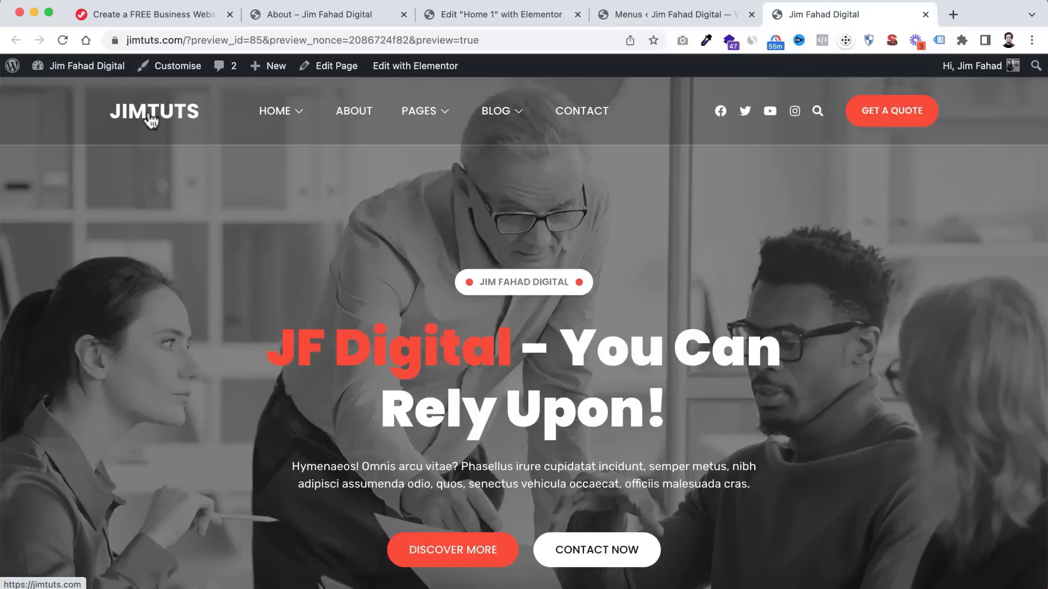
pyautogui.moveTo(303, 110)
pyautogui.click(635, 17)
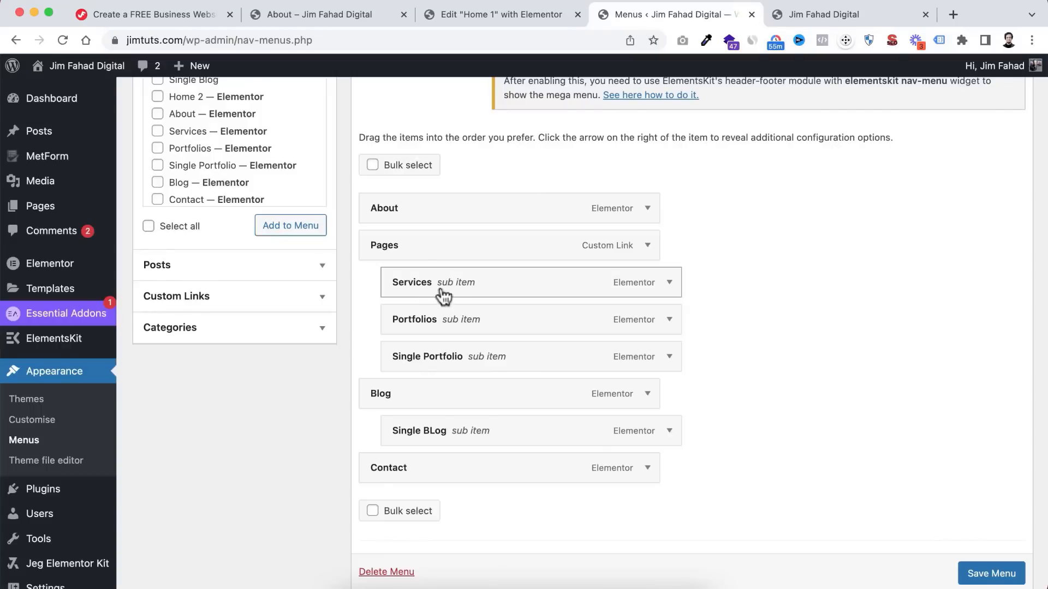
# - Make Services and Portfolios top-level items and move Blog above Pages
pyautogui.moveTo(437, 290); pyautogui.dragTo(413, 253)
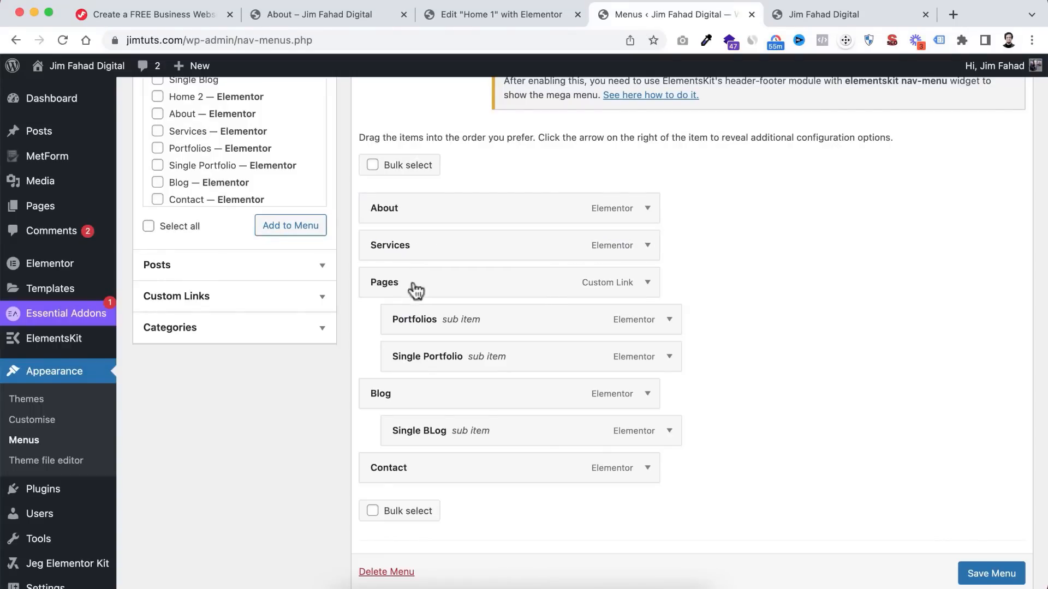
pyautogui.moveTo(435, 328); pyautogui.dragTo(412, 289)
pyautogui.moveTo(416, 402); pyautogui.dragTo(414, 326)
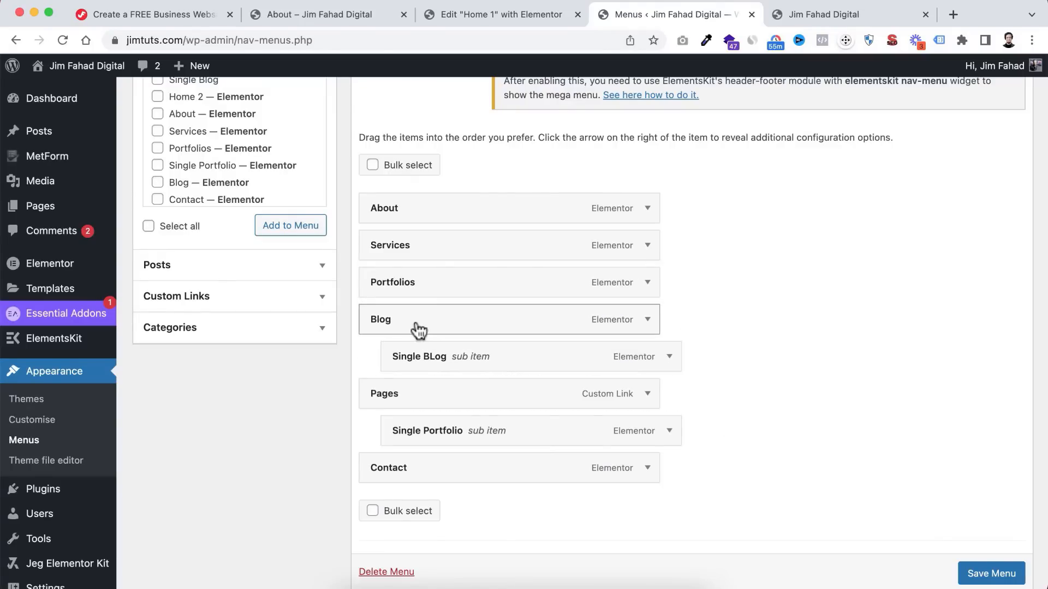
# - Remove Single Blog, Pages and Single Portfolio, then save the menu
pyautogui.click(668, 357)
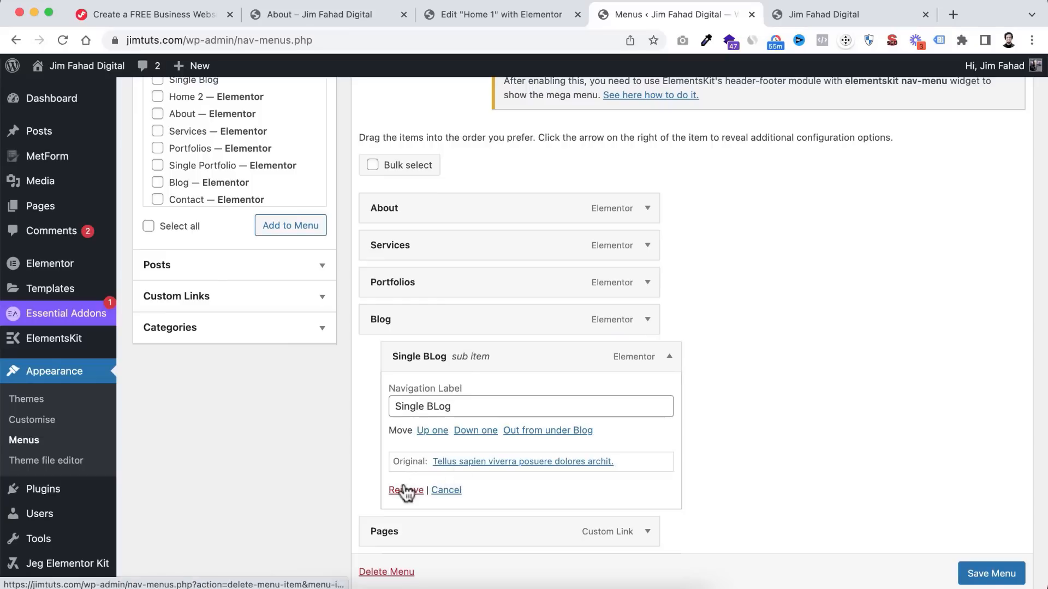
pyautogui.click(406, 490)
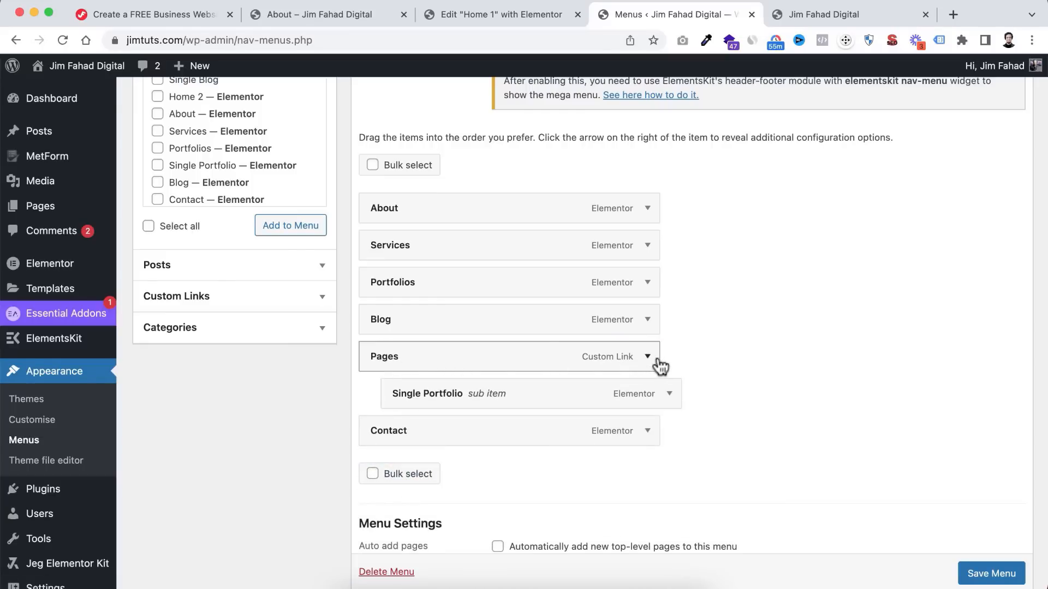
pyautogui.click(654, 358)
pyautogui.click(382, 501)
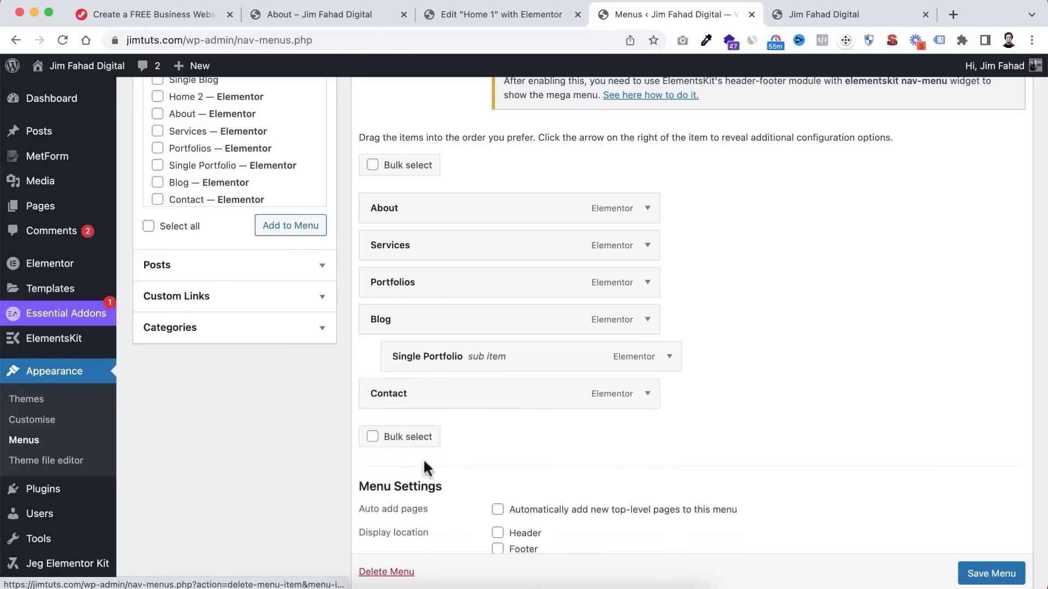
pyautogui.click(648, 358)
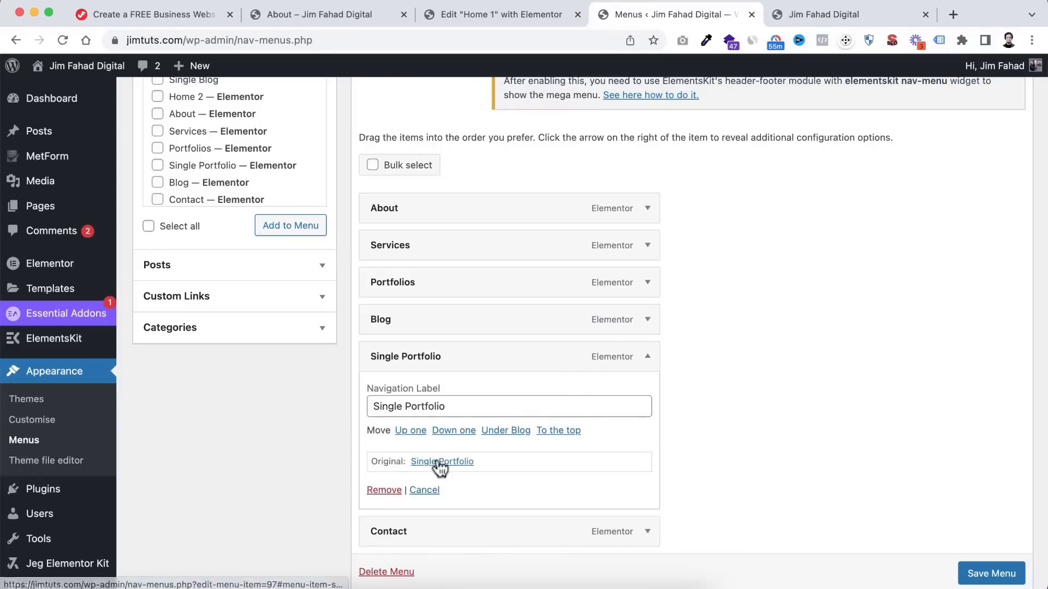
pyautogui.click(384, 490)
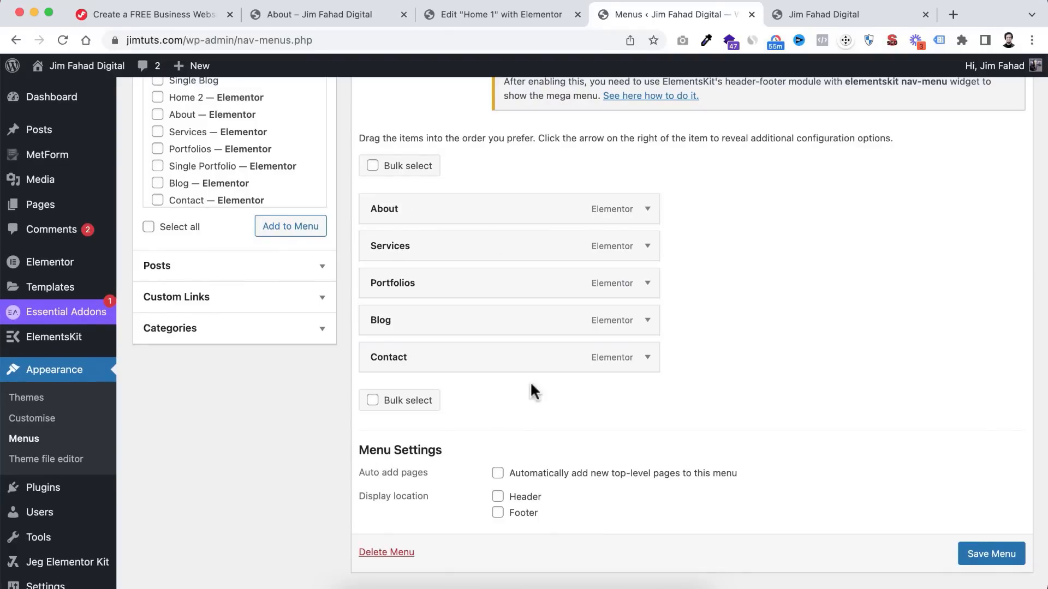
pyautogui.scroll(-2, 529, 381)
pyautogui.click(983, 515)
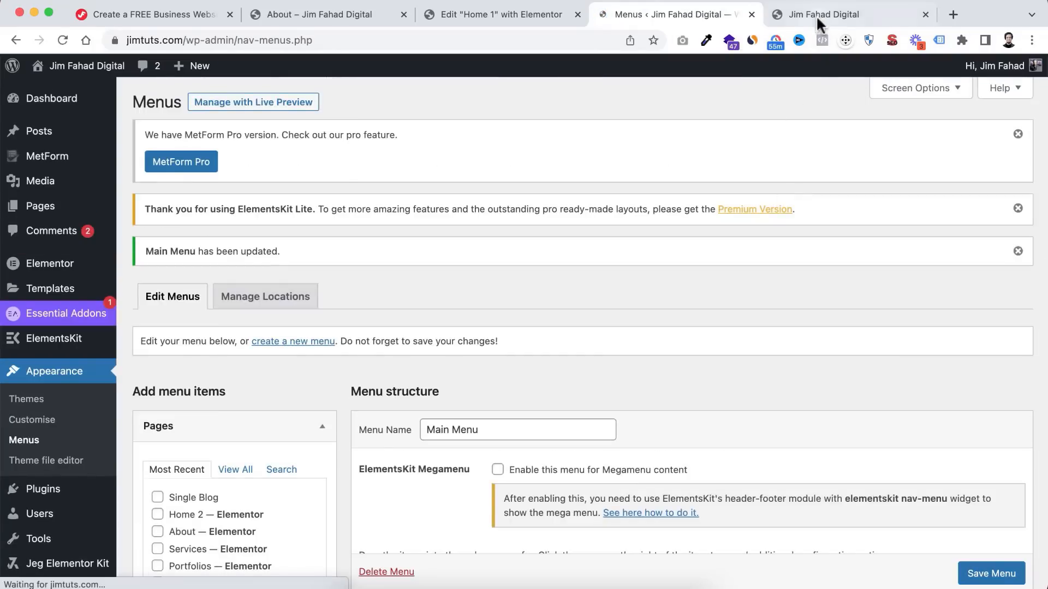
# - Scroll the homepage preview to check the About–Contact menu, then return to the admin
pyautogui.click(817, 16)
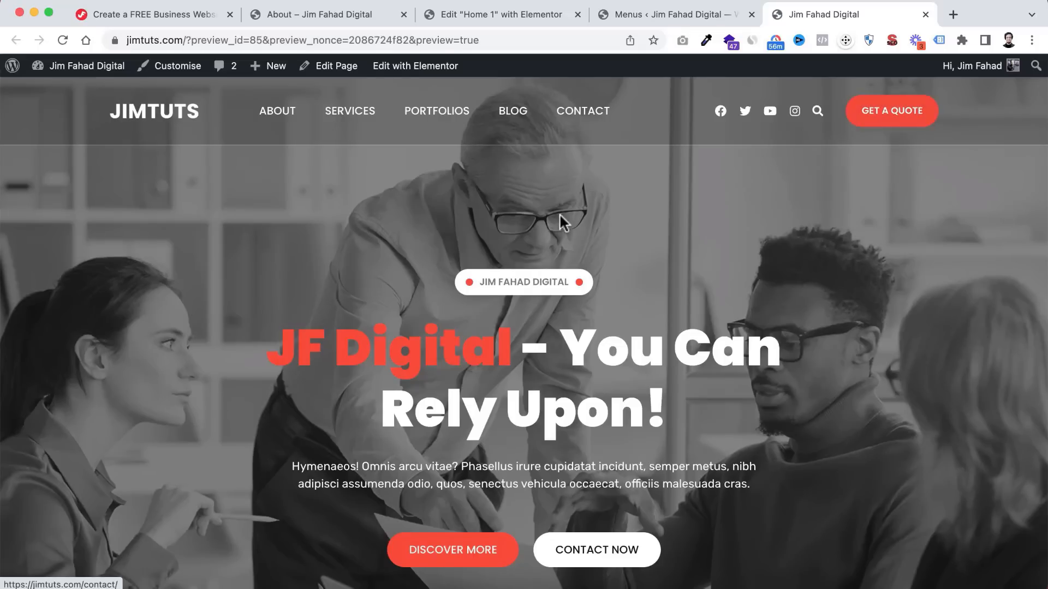
pyautogui.scroll(-10, 578, 306)
pyautogui.scroll(-15, 571, 333)
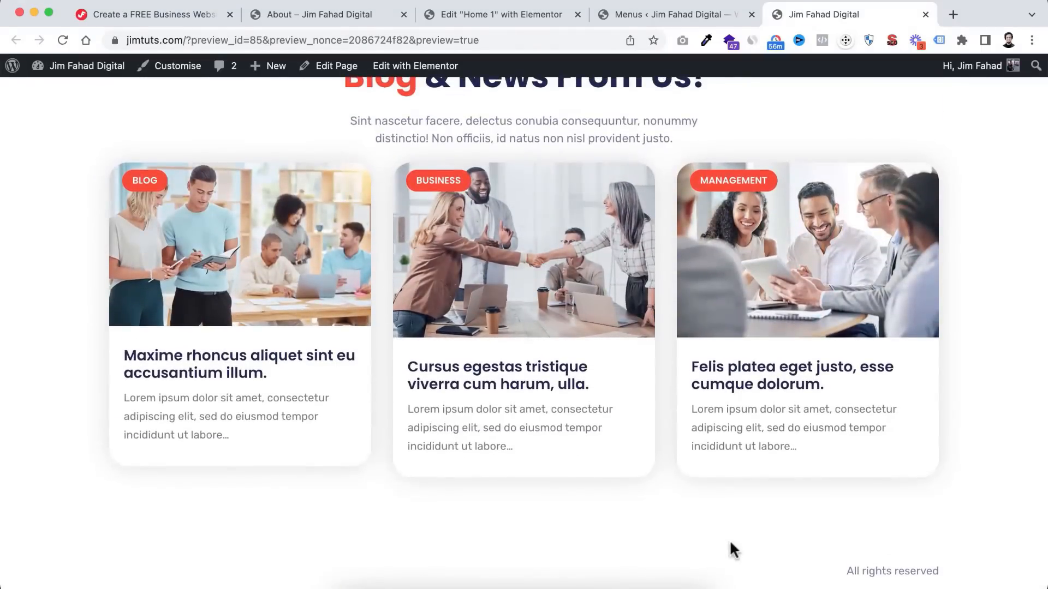
pyautogui.click(654, 18)
pyautogui.moveTo(55, 344)
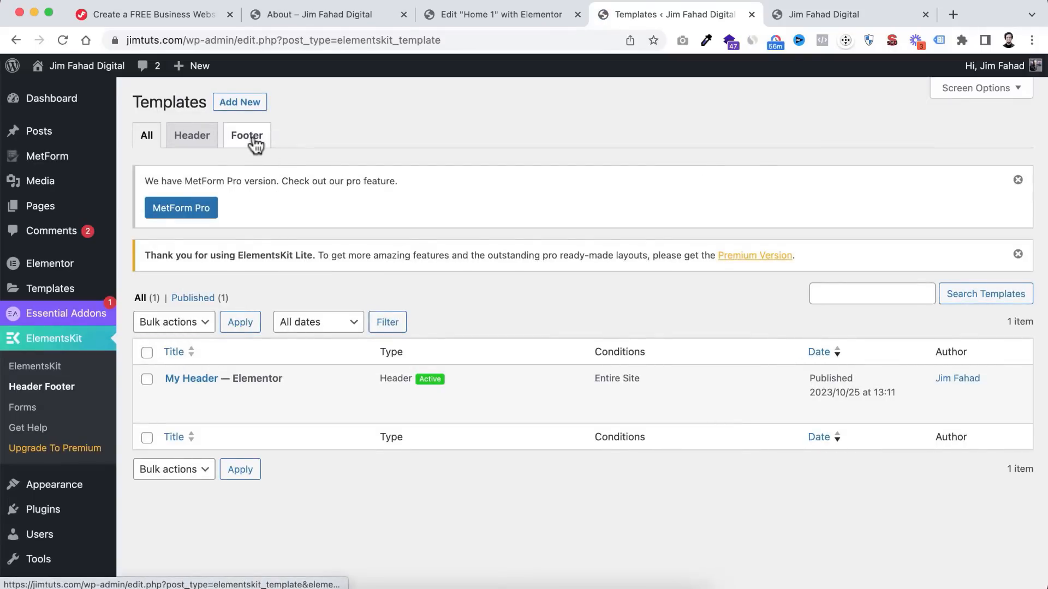
# - Add an activated Footer-type template titled 'My footer' and open it in Elementor
pyautogui.click(249, 136)
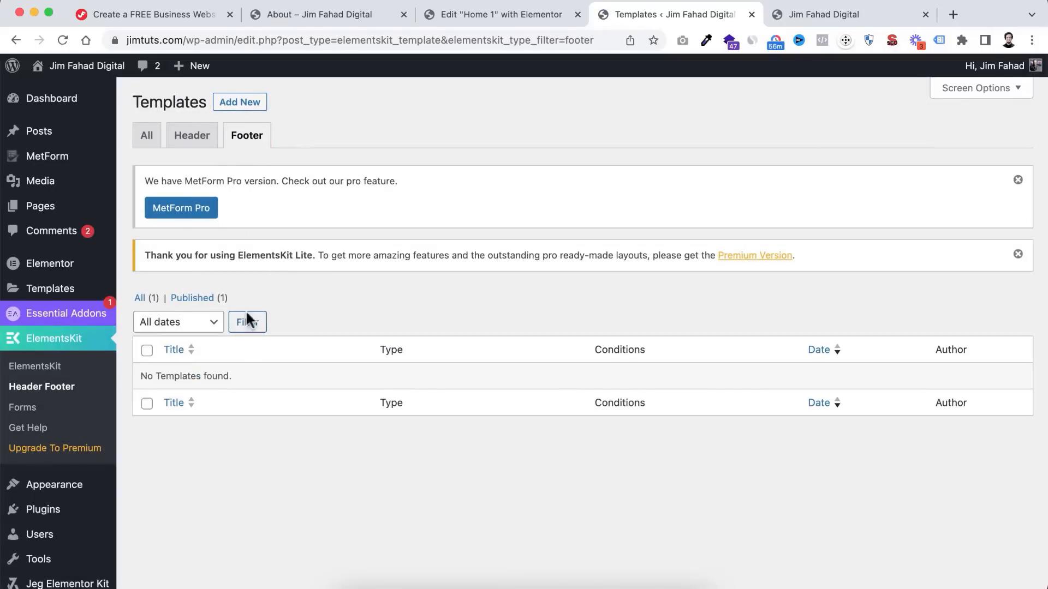
pyautogui.click(237, 107)
pyautogui.click(477, 205)
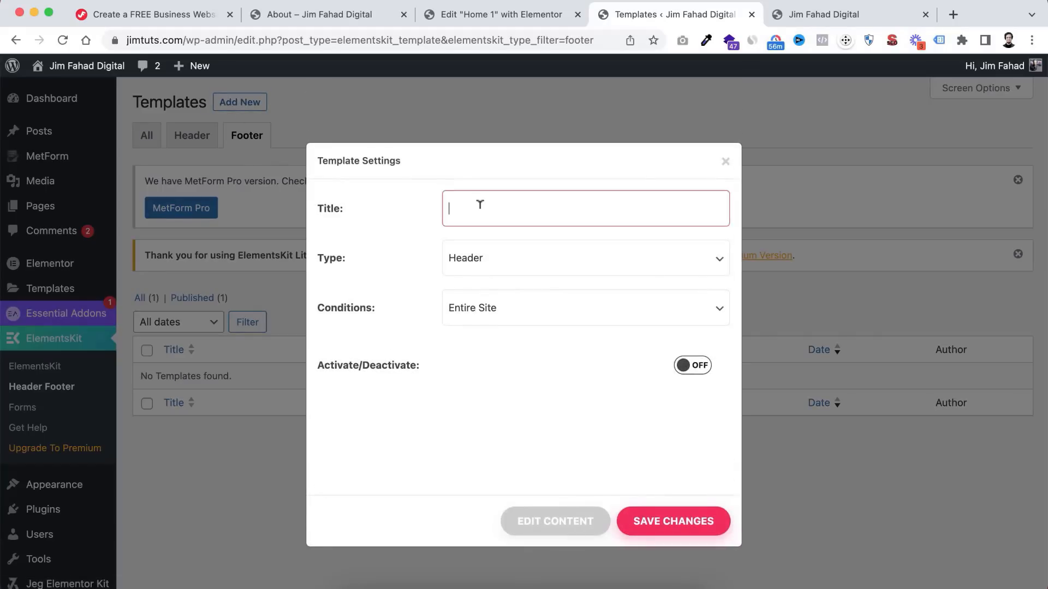
pyautogui.write('My footer')
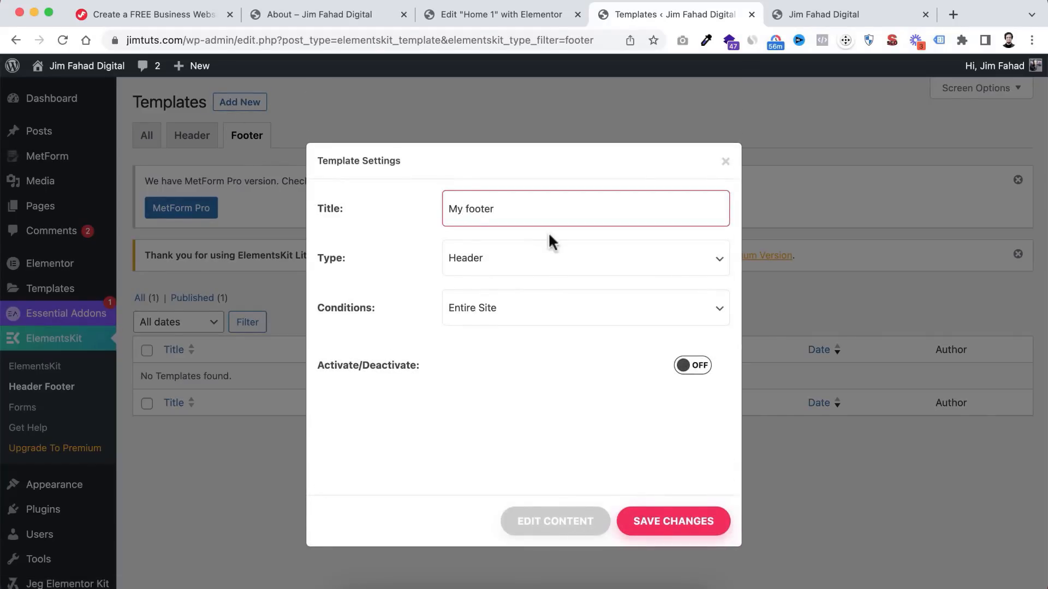
pyautogui.click(494, 269)
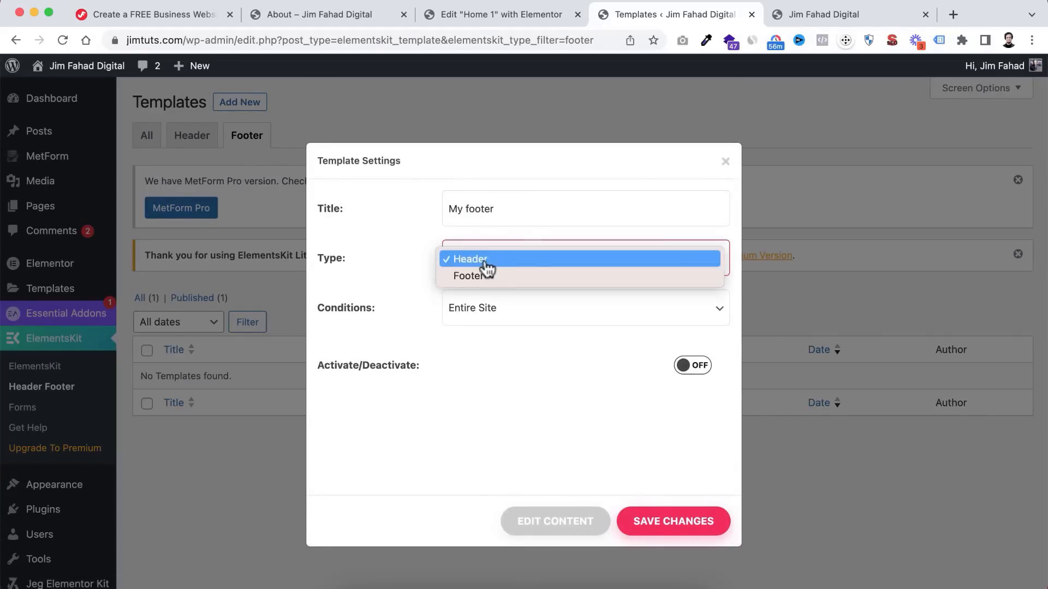
pyautogui.click(484, 280)
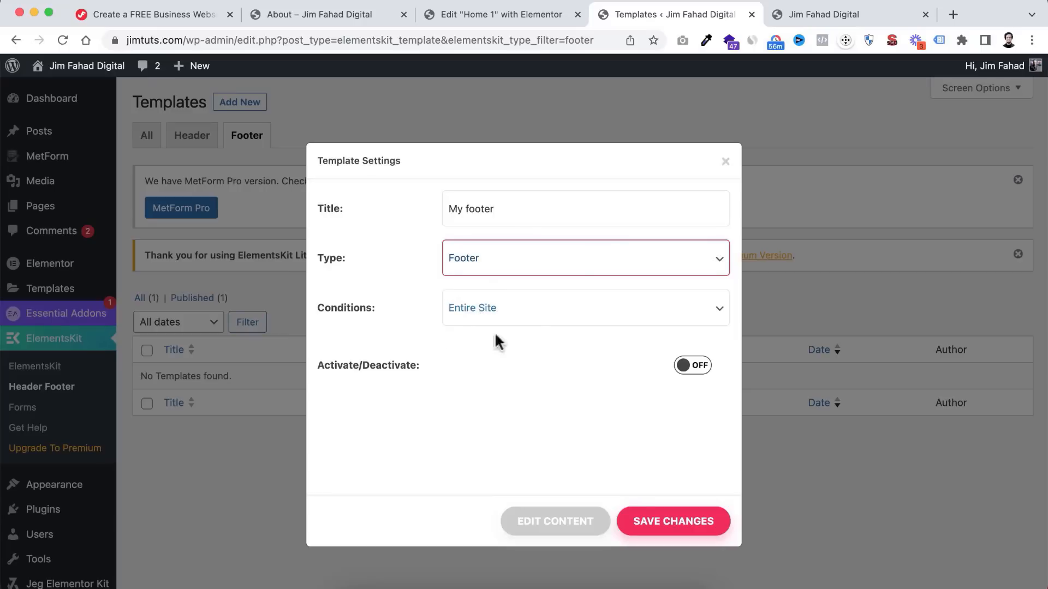
pyautogui.click(692, 366)
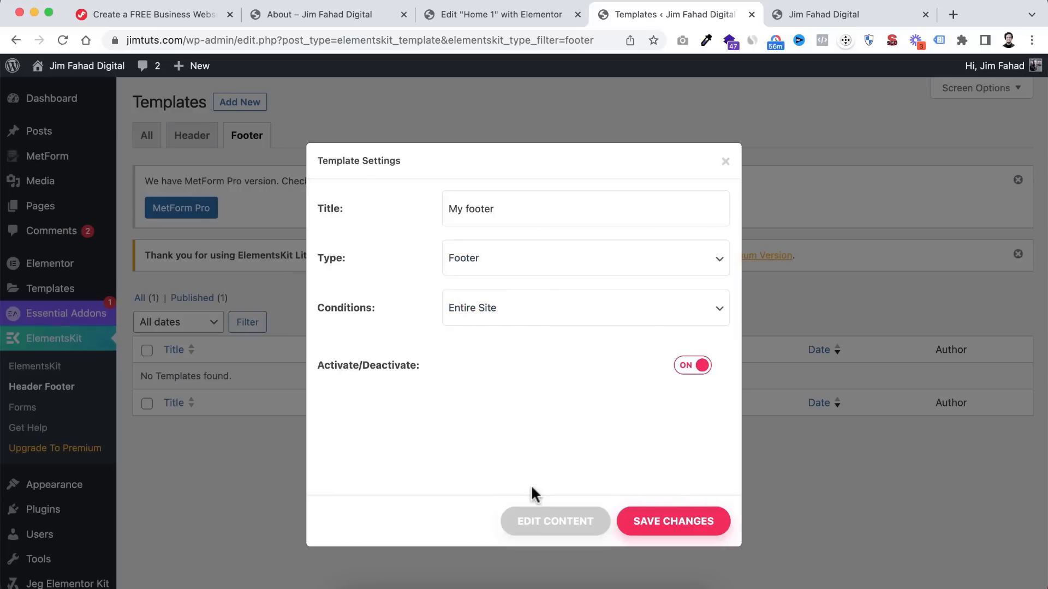
pyautogui.click(566, 527)
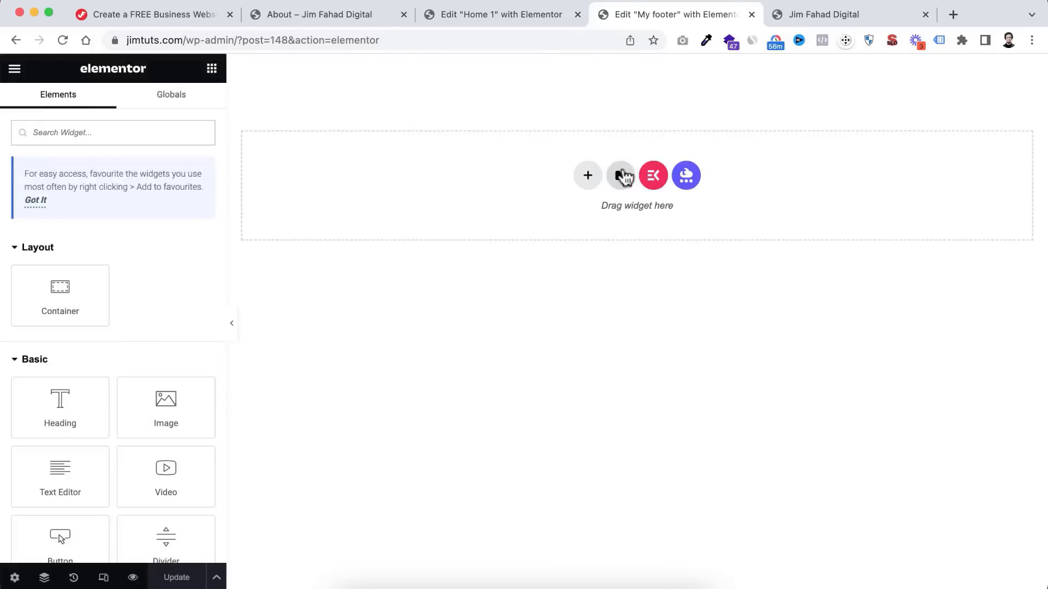
# - Import Footer.json and insert the Zenix footer layout with its page settings into My footer
pyautogui.click(620, 175)
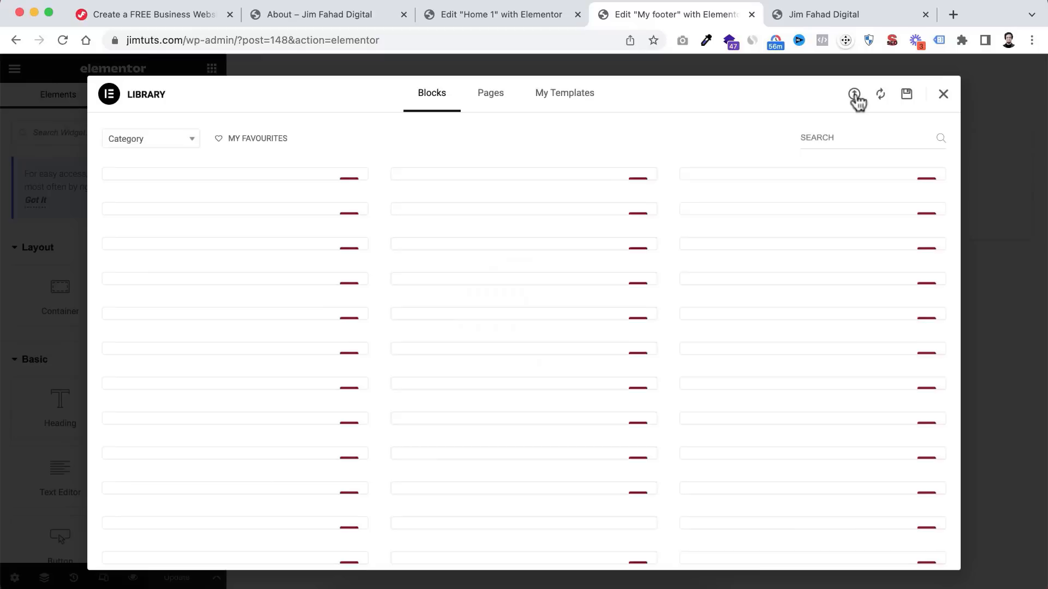
pyautogui.click(854, 95)
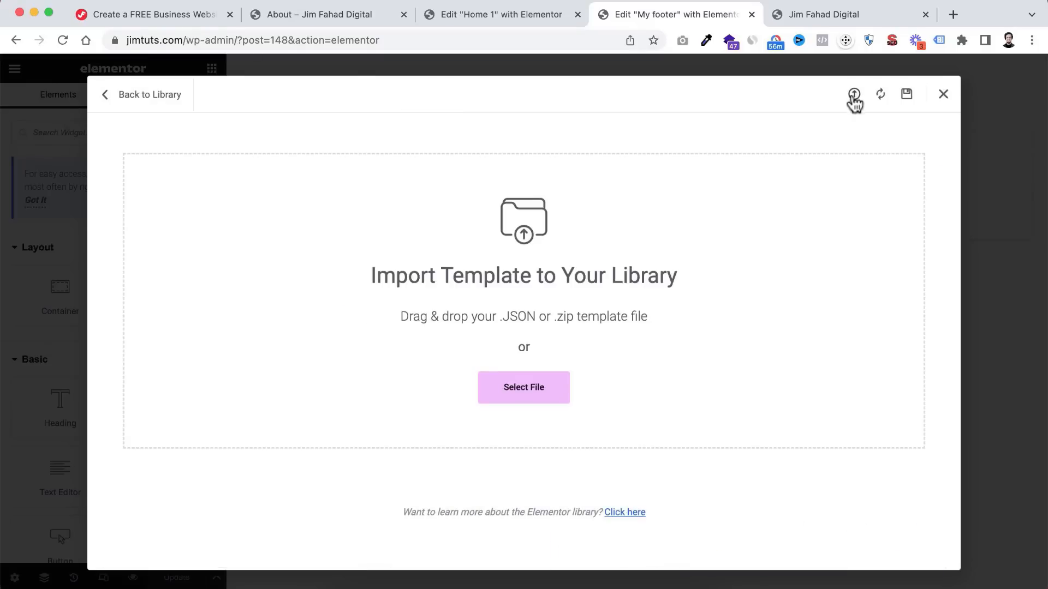
pyautogui.click(523, 389)
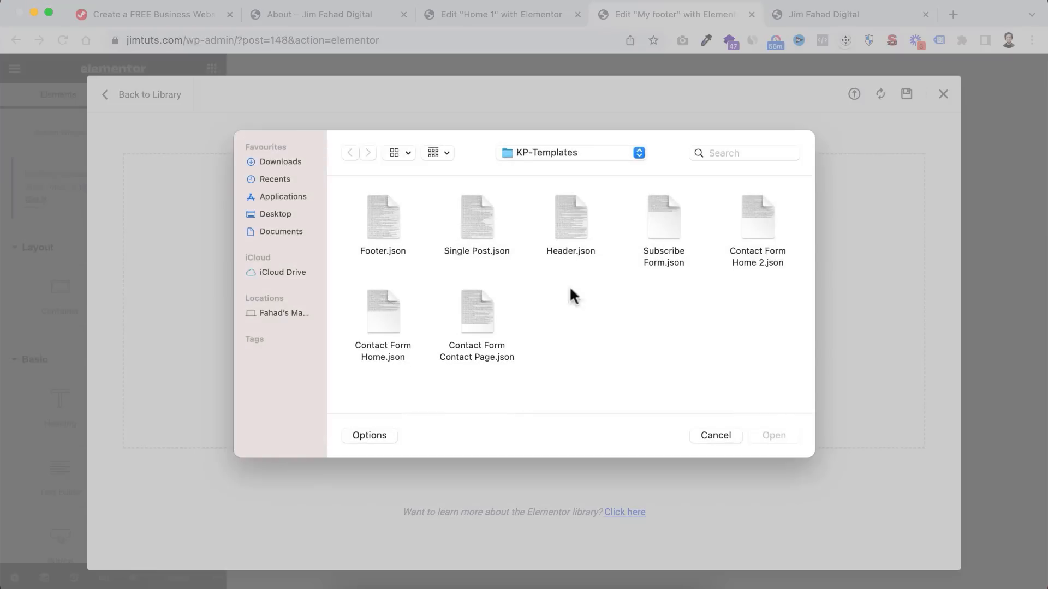
pyautogui.click(377, 215)
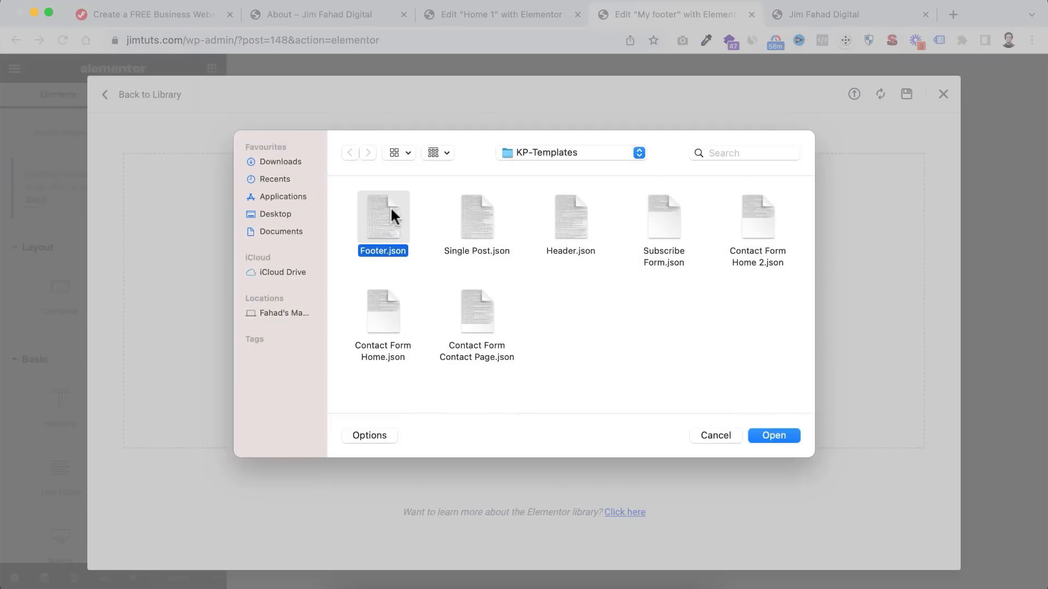
pyautogui.click(786, 433)
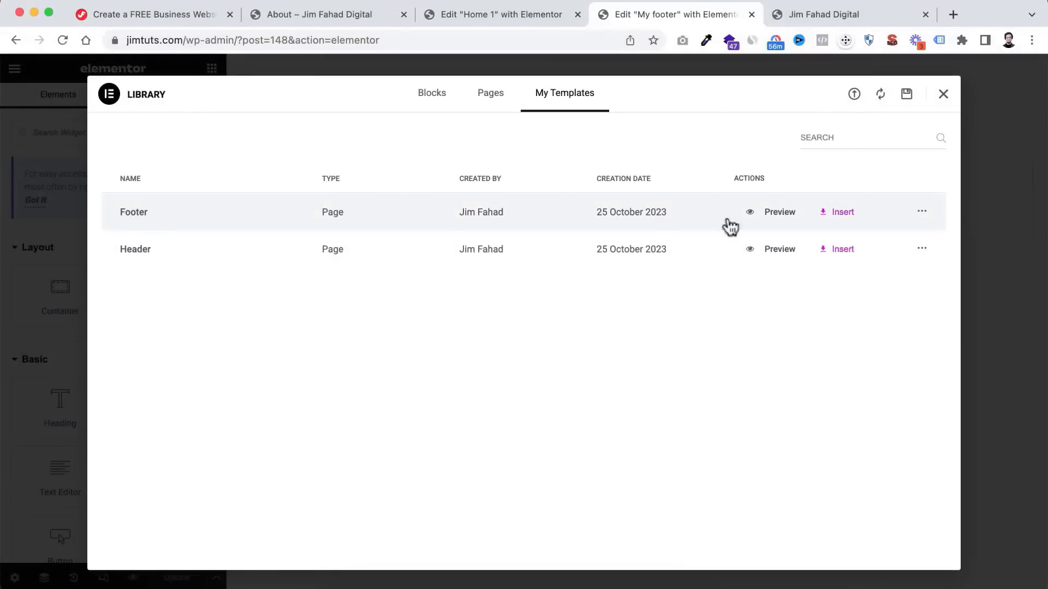
pyautogui.click(841, 213)
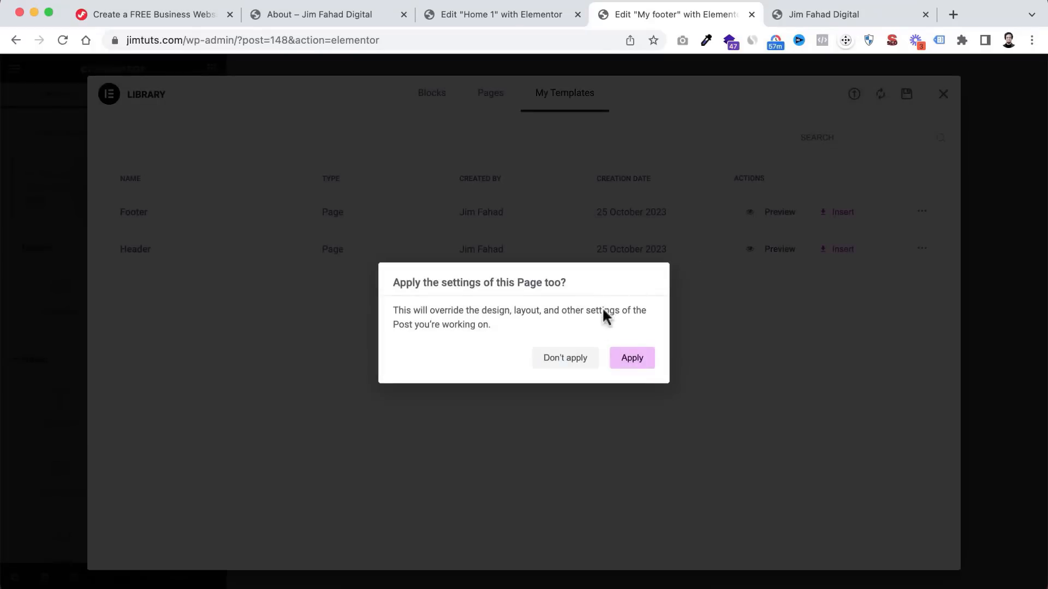
pyautogui.click(630, 360)
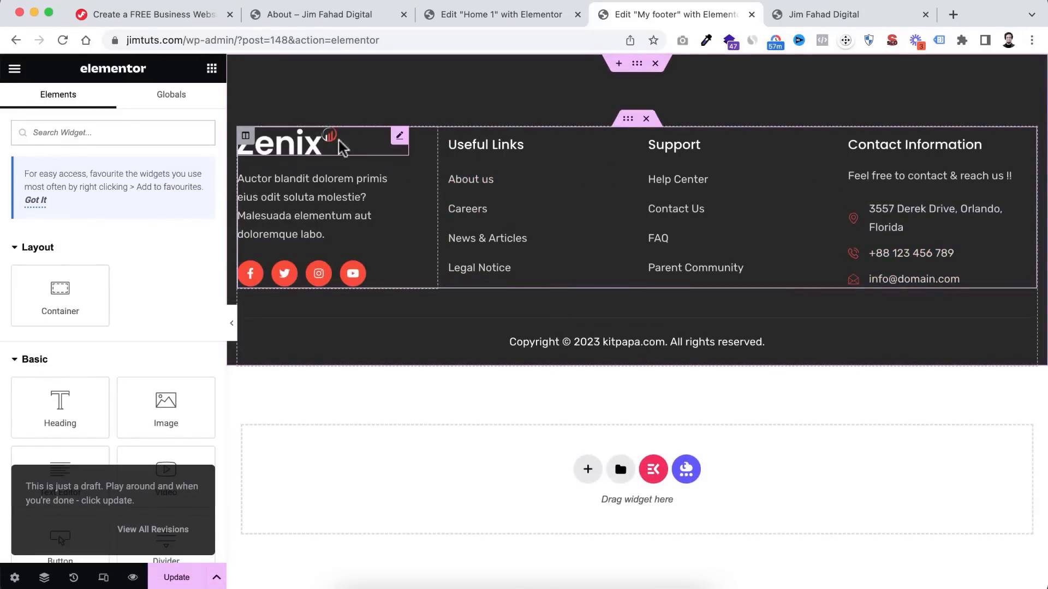
# - Replace the footer's Zenix logo with the JimTuts logo image
pyautogui.click(292, 147)
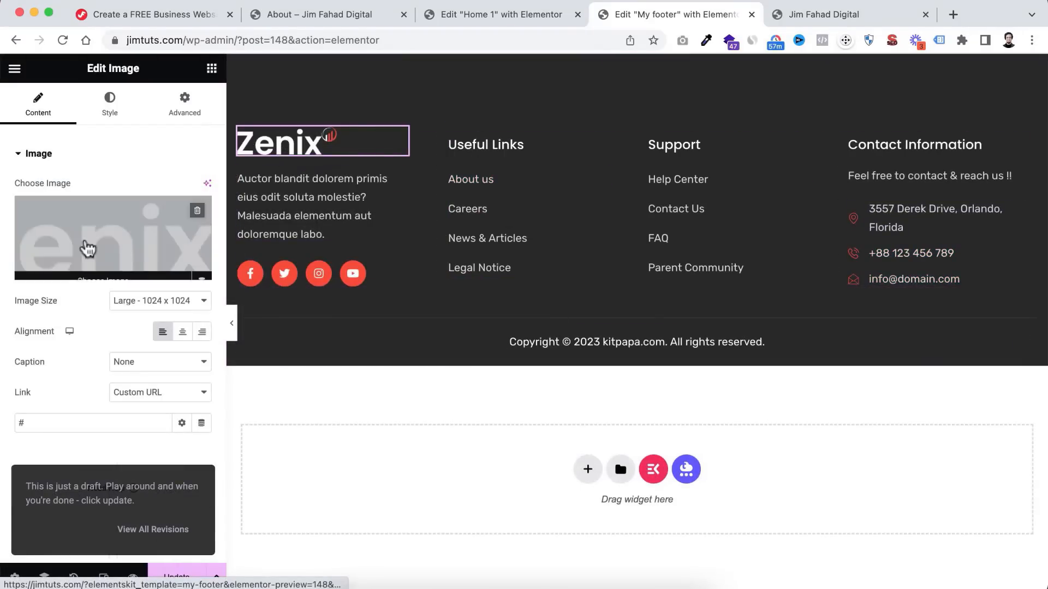
pyautogui.click(84, 240)
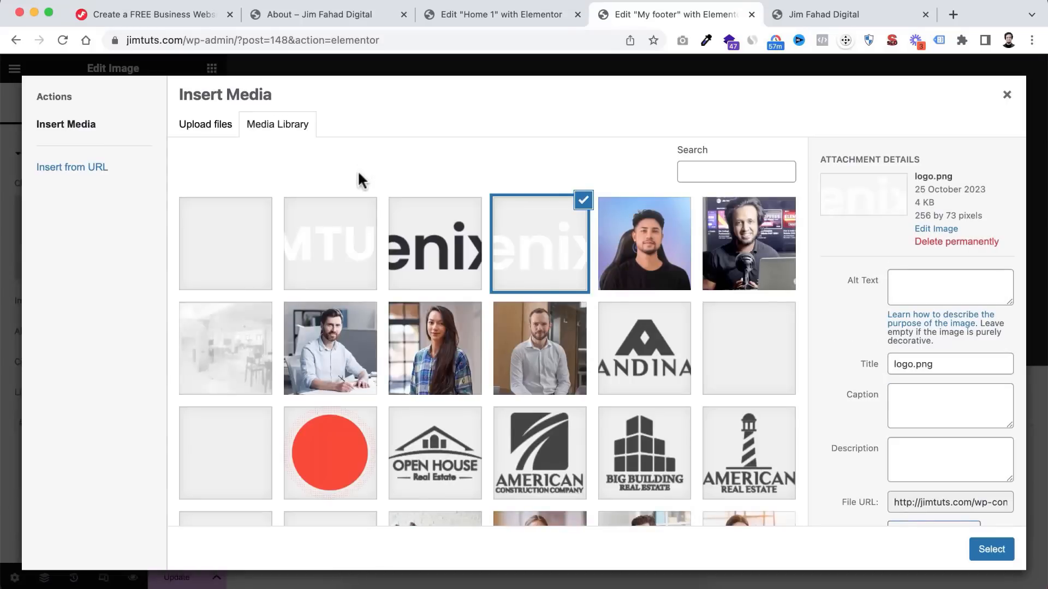
pyautogui.click(344, 251)
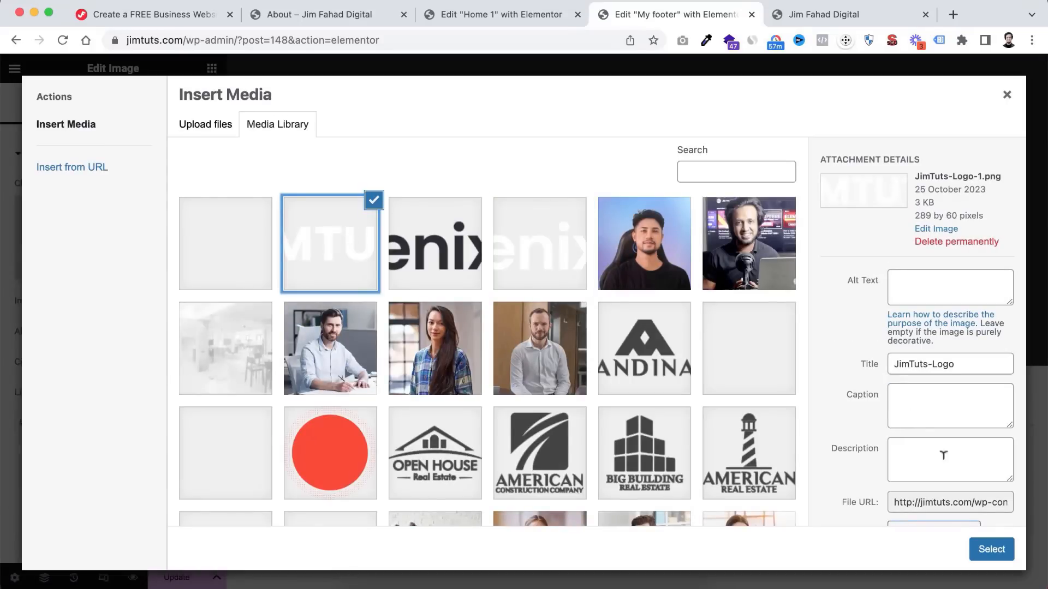
pyautogui.click(991, 549)
# - Review the footer text and the Facebook and Twitter social icon link settings
pyautogui.click(304, 196)
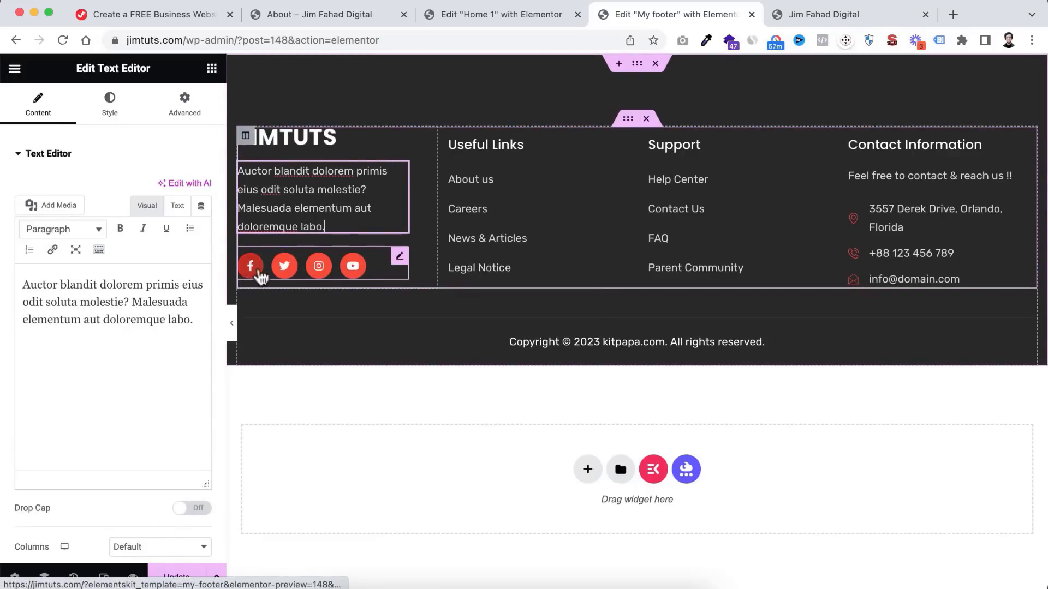
pyautogui.click(253, 270)
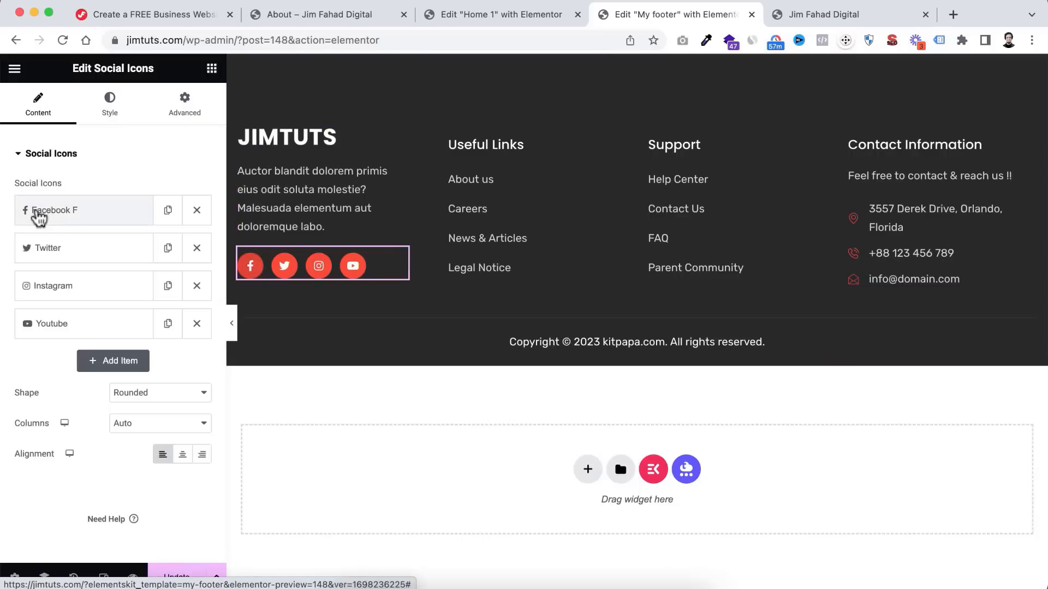
pyautogui.click(85, 214)
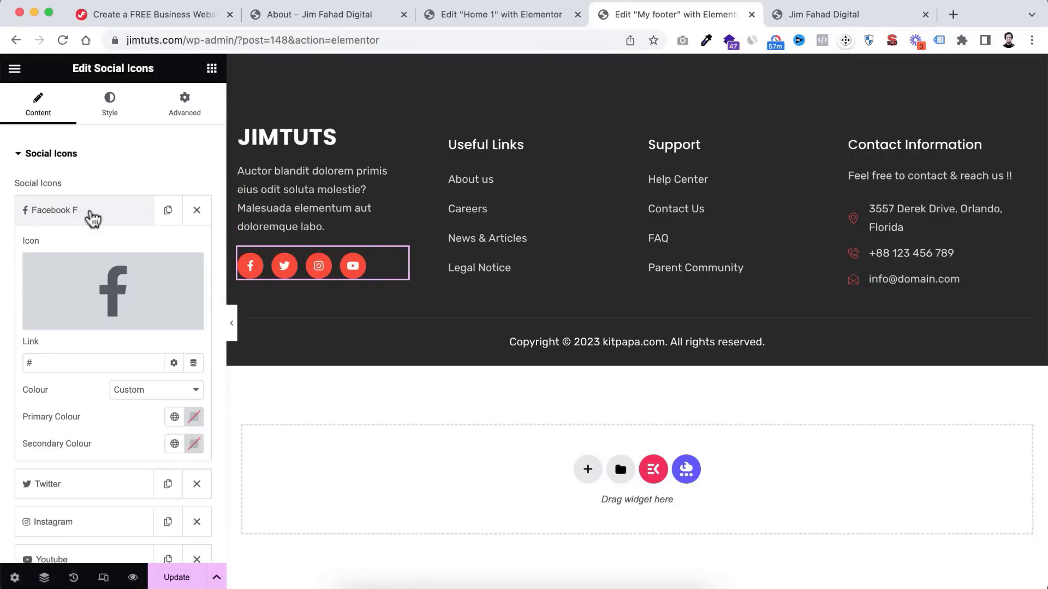
pyautogui.scroll(-1, 65, 365)
pyautogui.moveTo(41, 338); pyautogui.dragTo(24, 337)
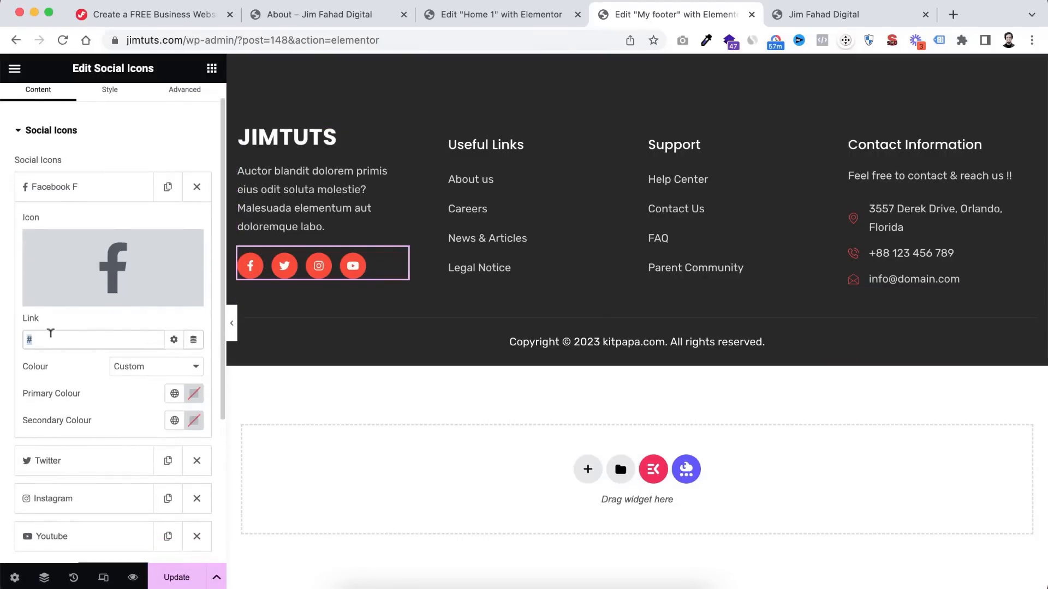
pyautogui.scroll(-5, 102, 415)
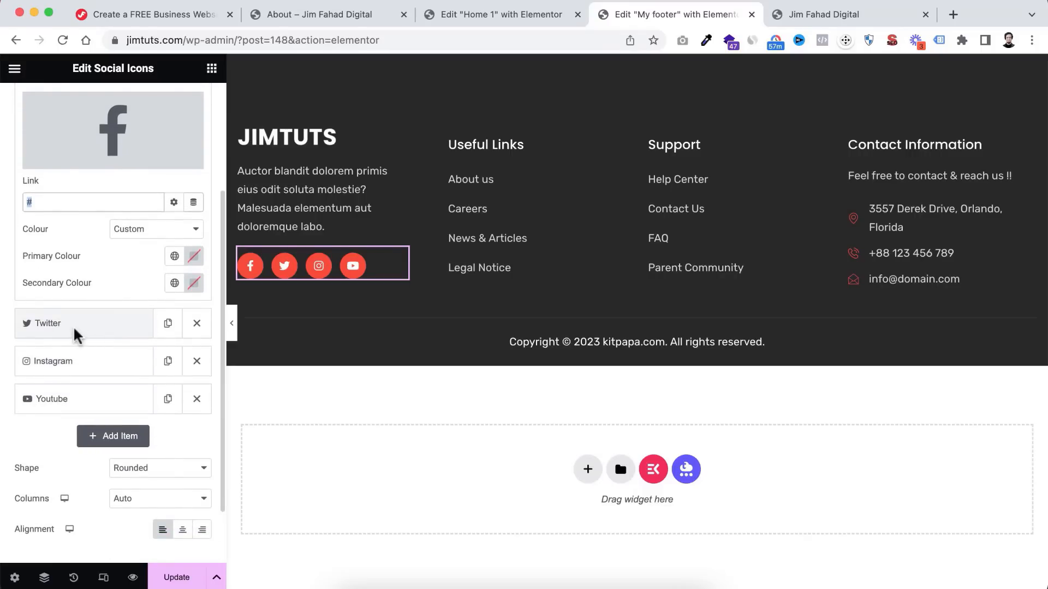
pyautogui.click(88, 329)
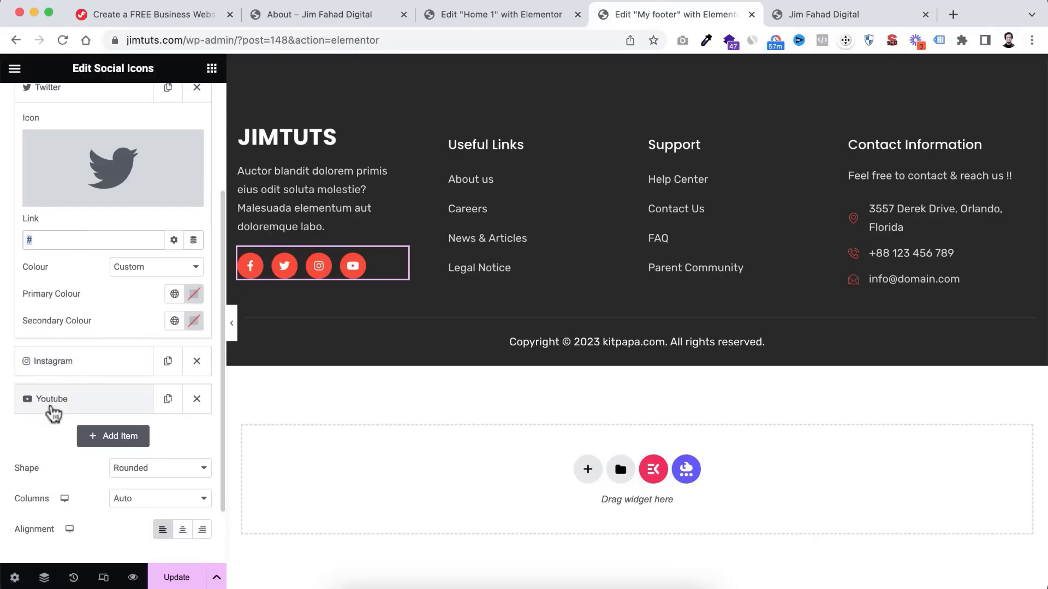
pyautogui.scroll(-2, 51, 435)
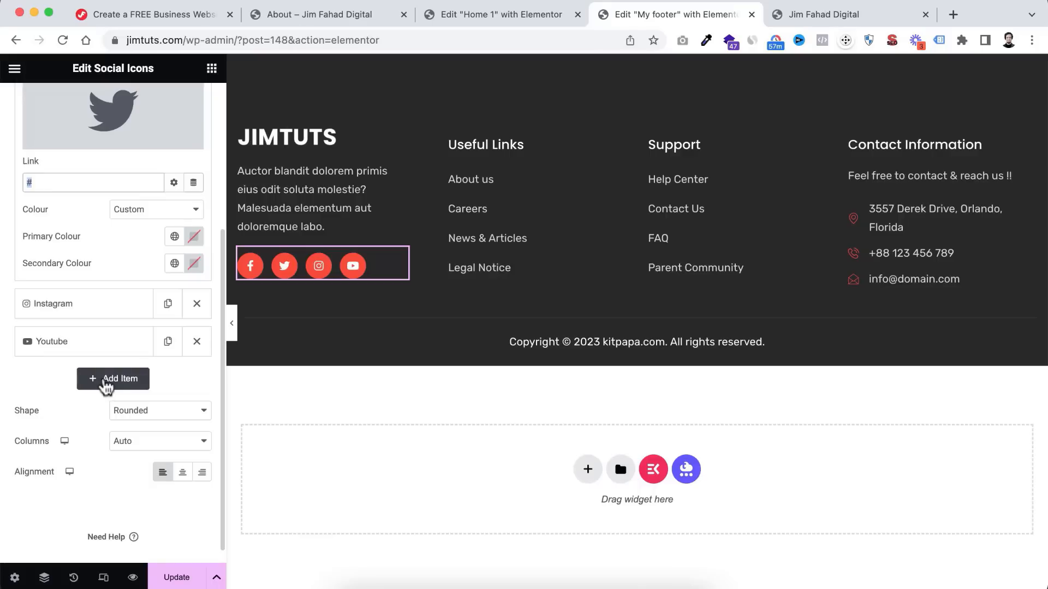
# - Add a Snapchat social icon from the Icon Library, then delete it again
pyautogui.click(106, 382)
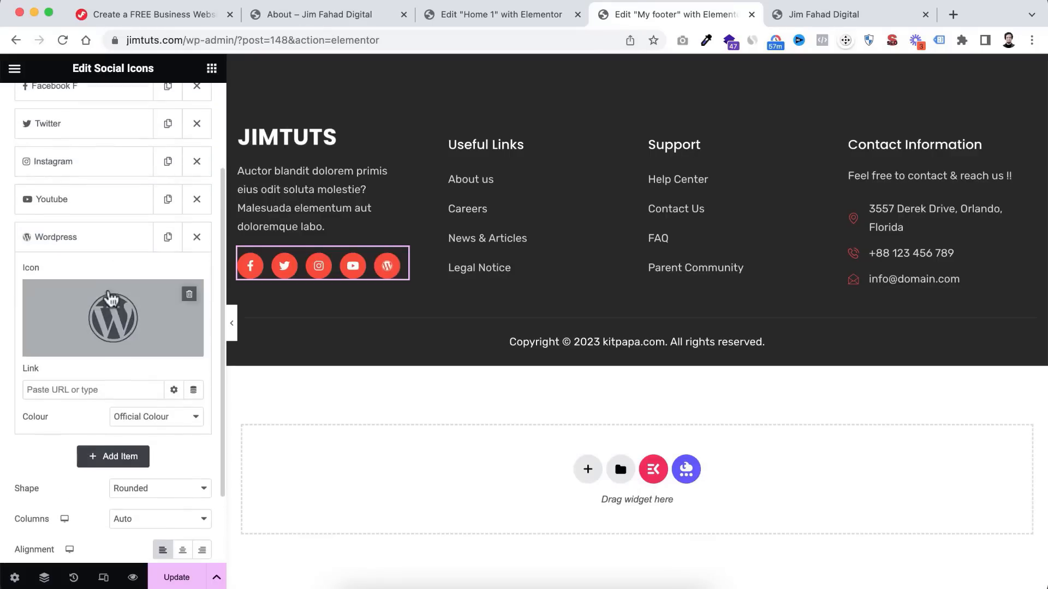
pyautogui.click(66, 346)
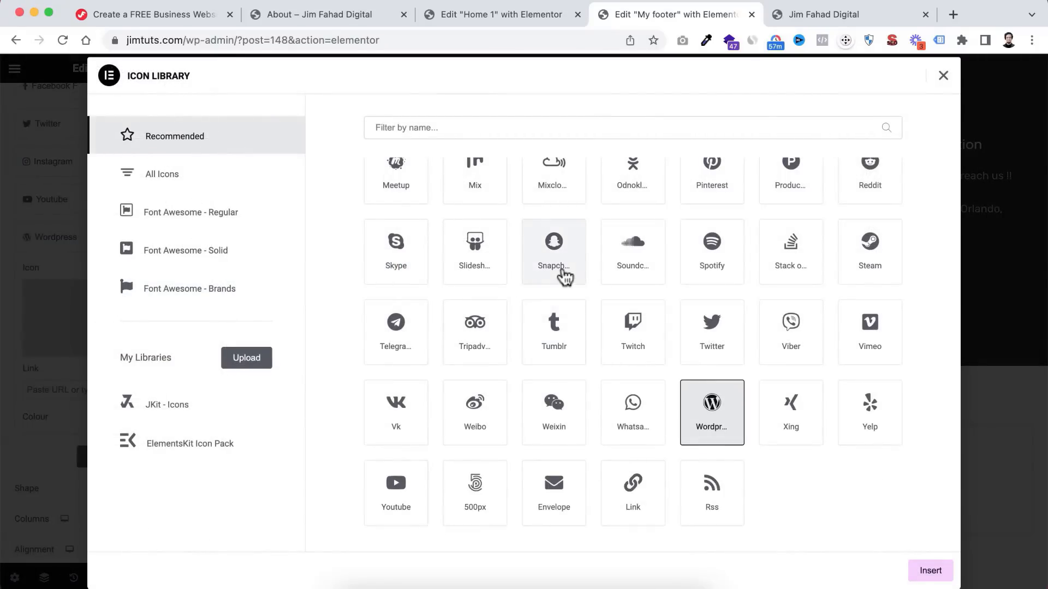
pyautogui.click(558, 258)
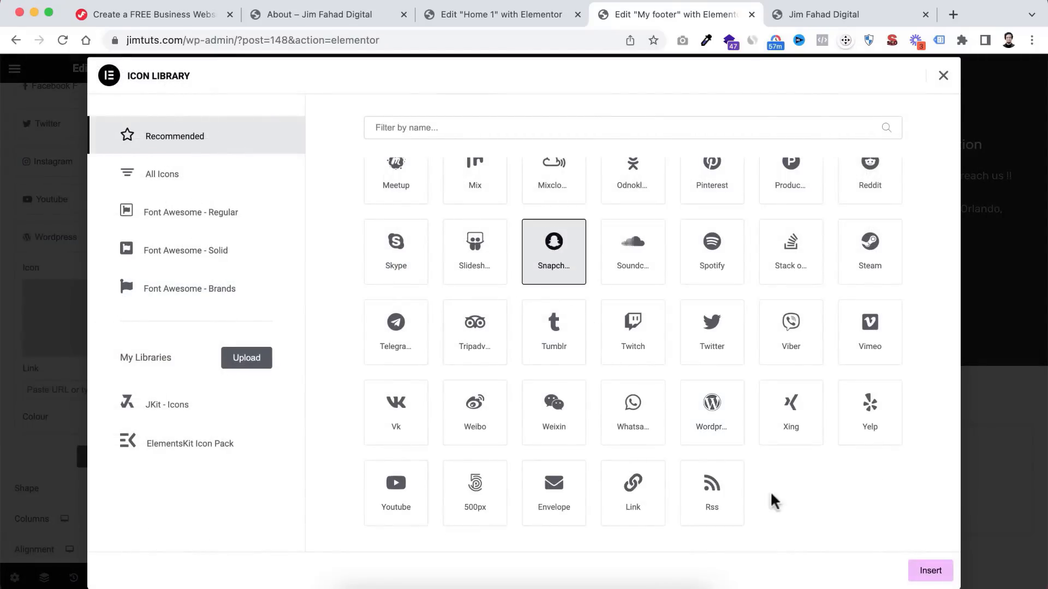
pyautogui.click(936, 564)
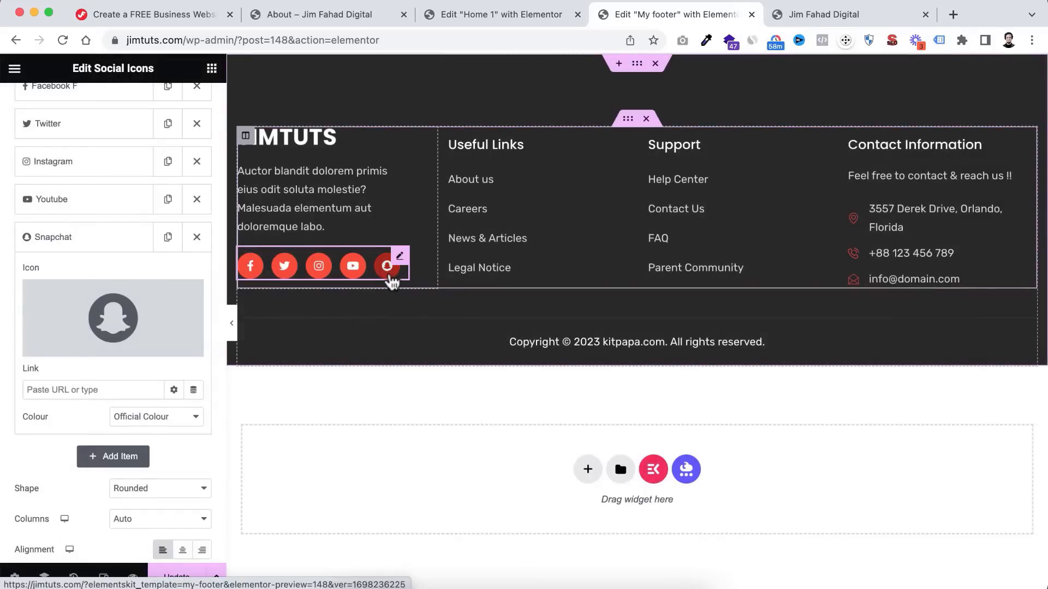
pyautogui.click(57, 387)
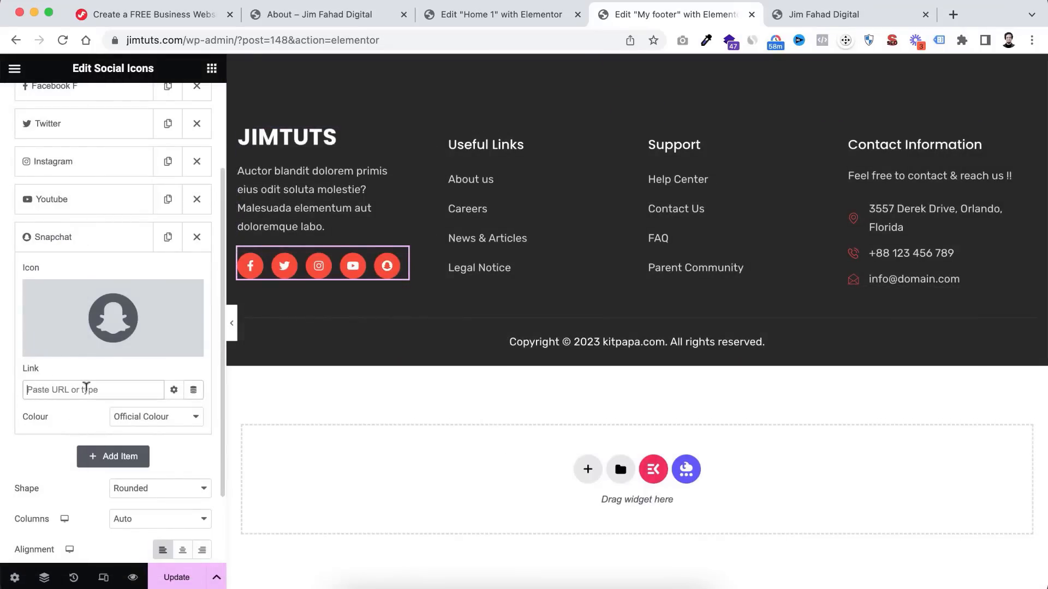
pyautogui.scroll(3, 109, 275)
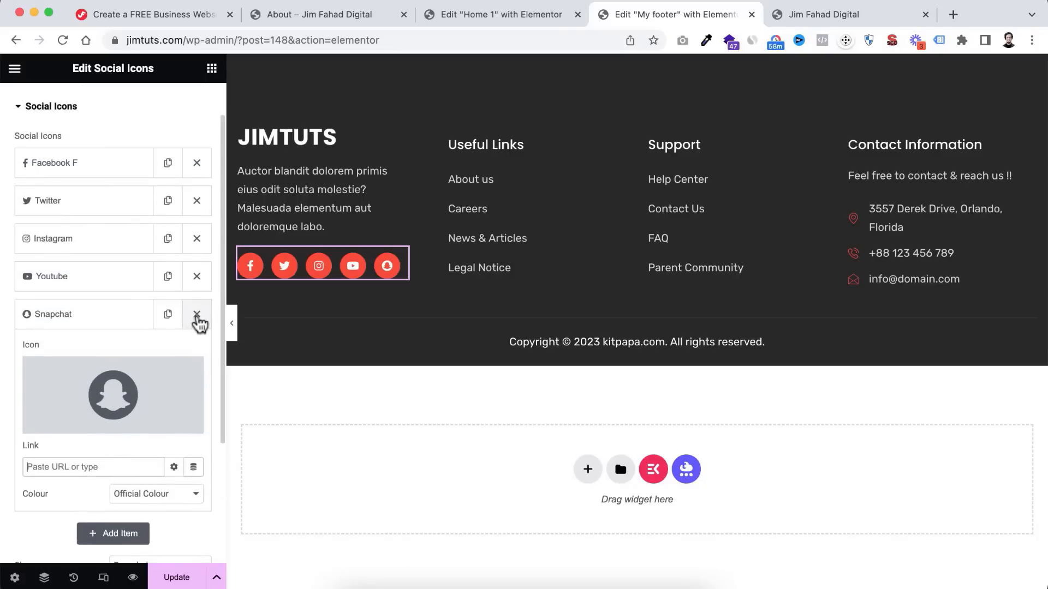
pyautogui.click(196, 315)
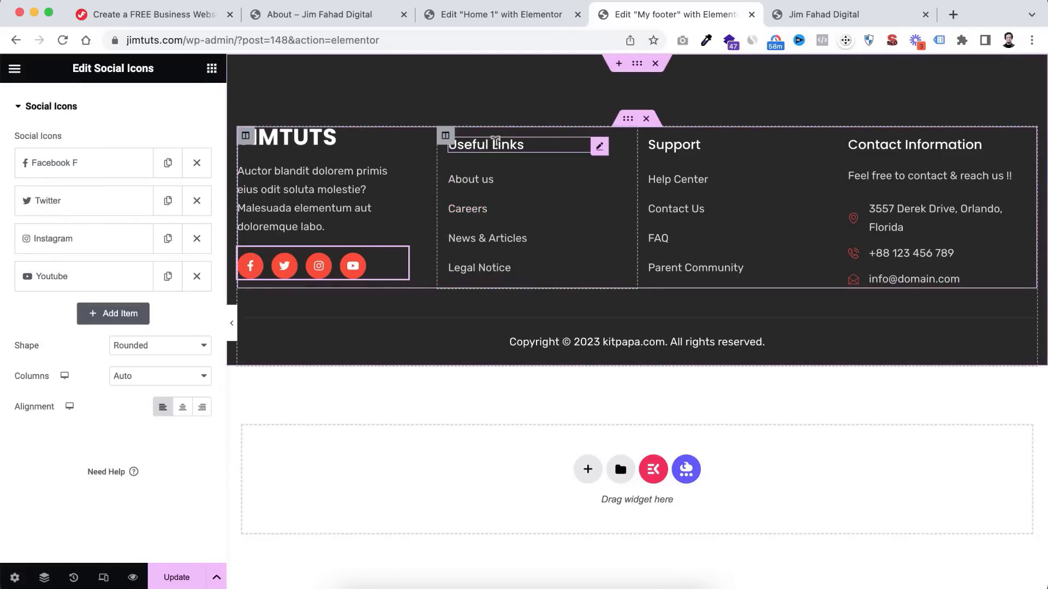
pyautogui.click(497, 141)
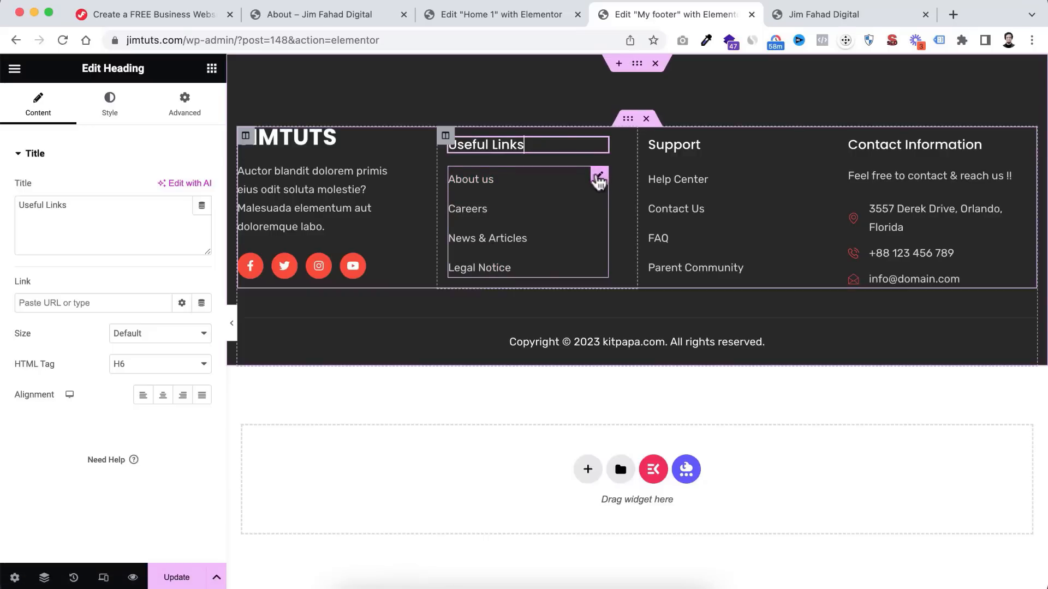
pyautogui.click(598, 179)
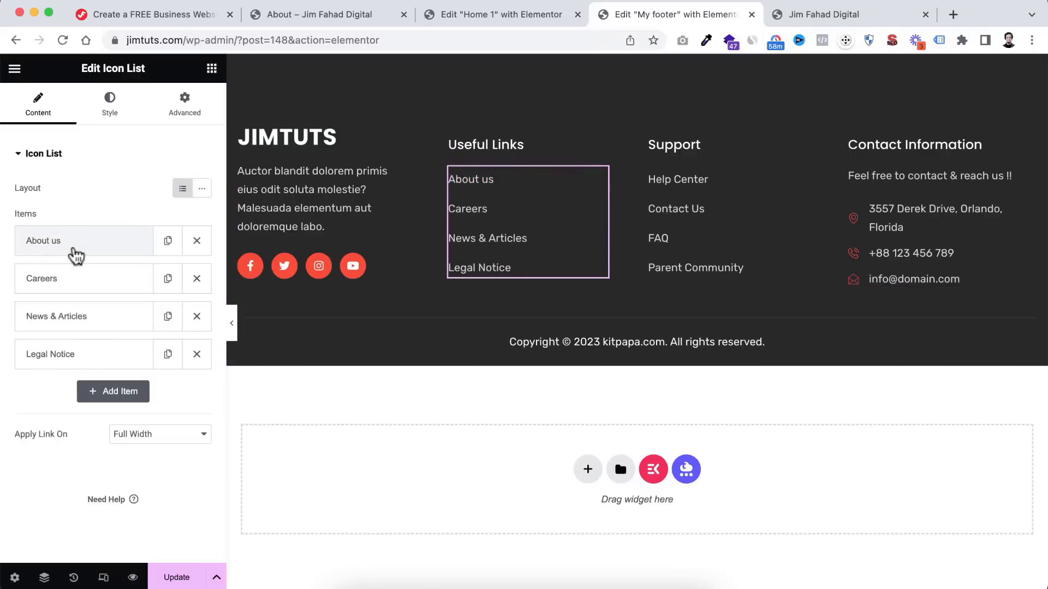
pyautogui.click(62, 248)
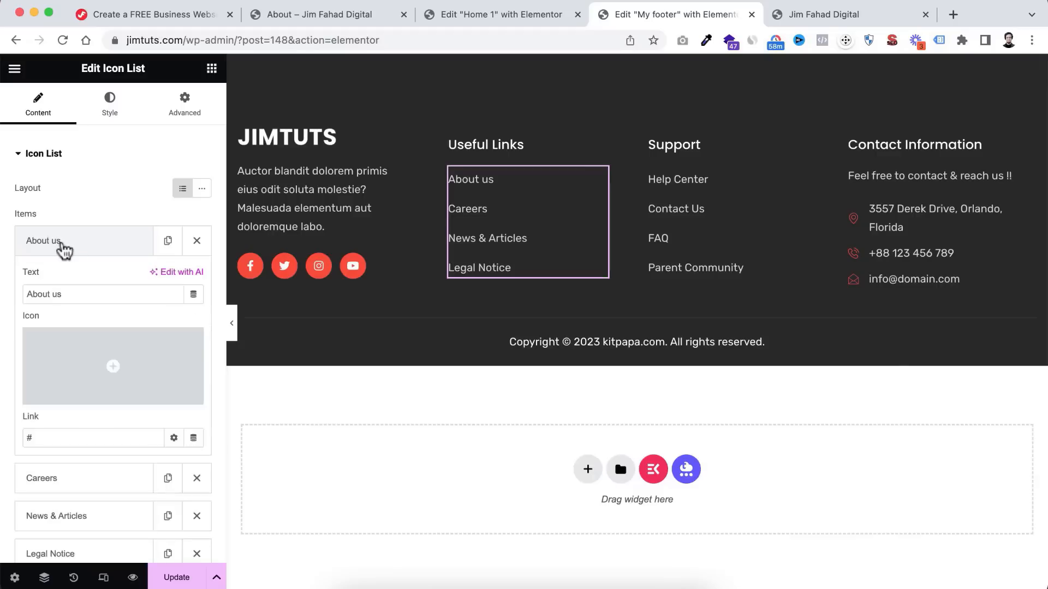
pyautogui.click(64, 250)
pyautogui.click(64, 283)
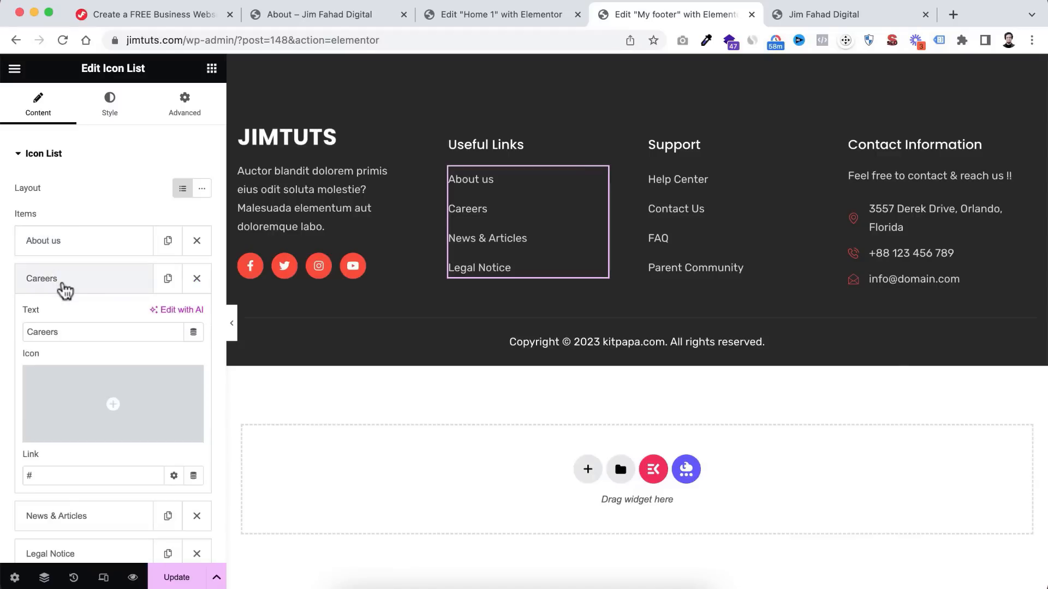
pyautogui.scroll(-2, 65, 338)
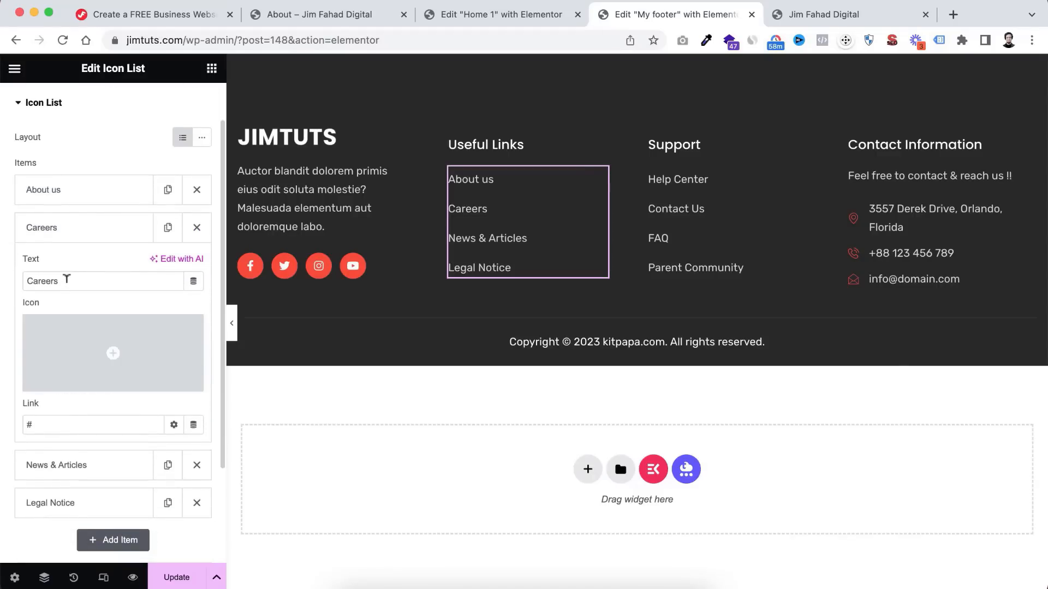
pyautogui.doubleClick(64, 280)
pyautogui.write('Services')
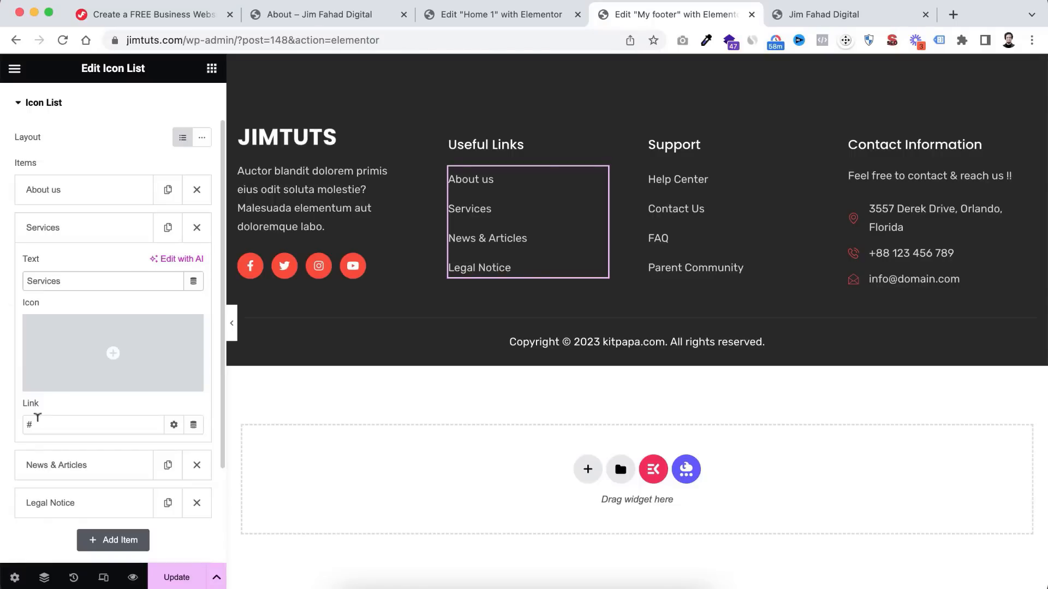
pyautogui.doubleClick(38, 419)
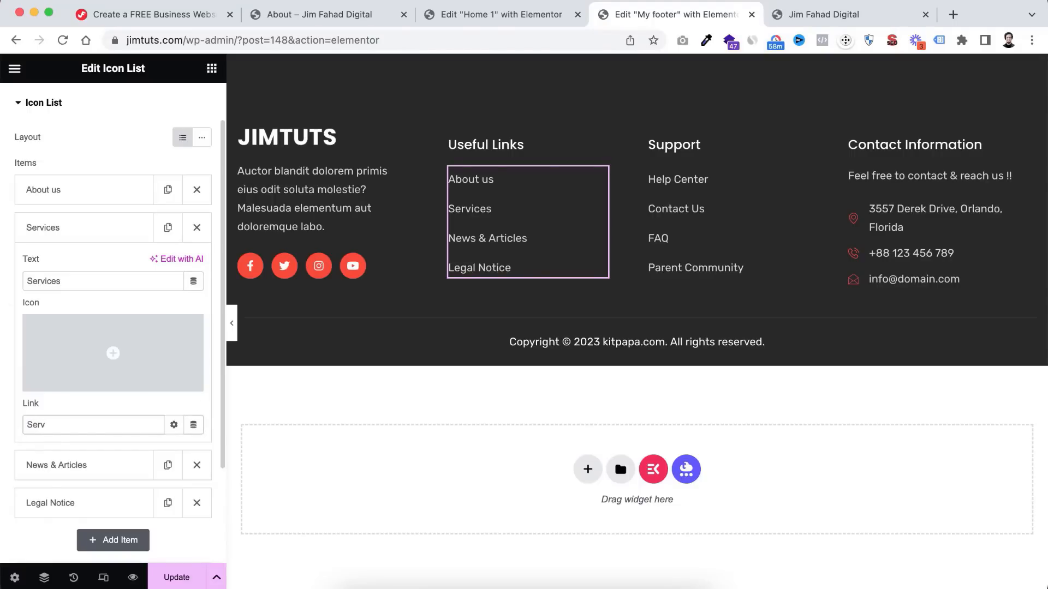
pyautogui.click(58, 449)
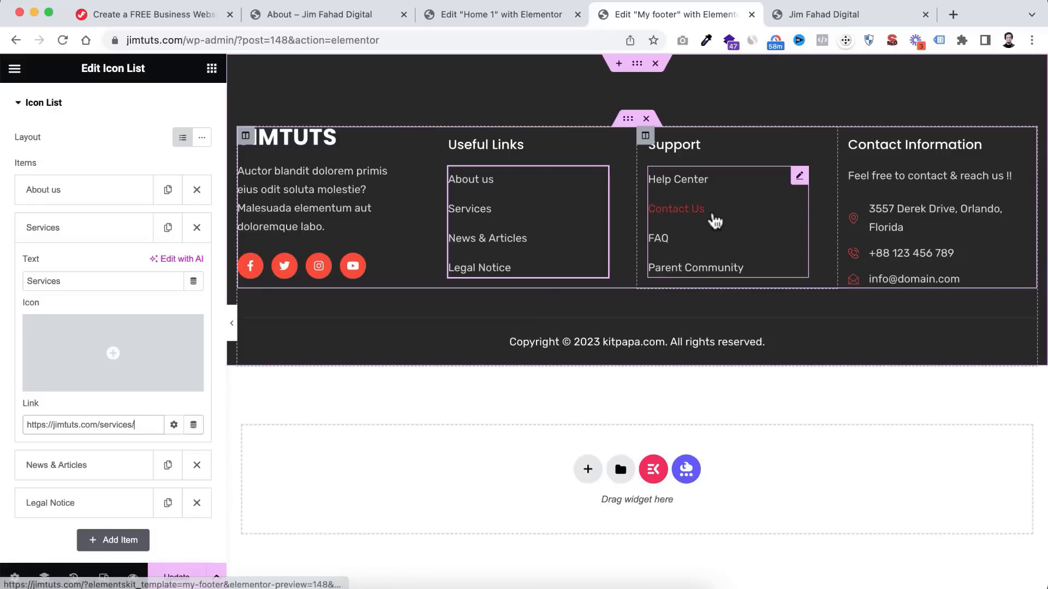
# - Go through the Contact Information list's address, phone number and email items
pyautogui.click(914, 215)
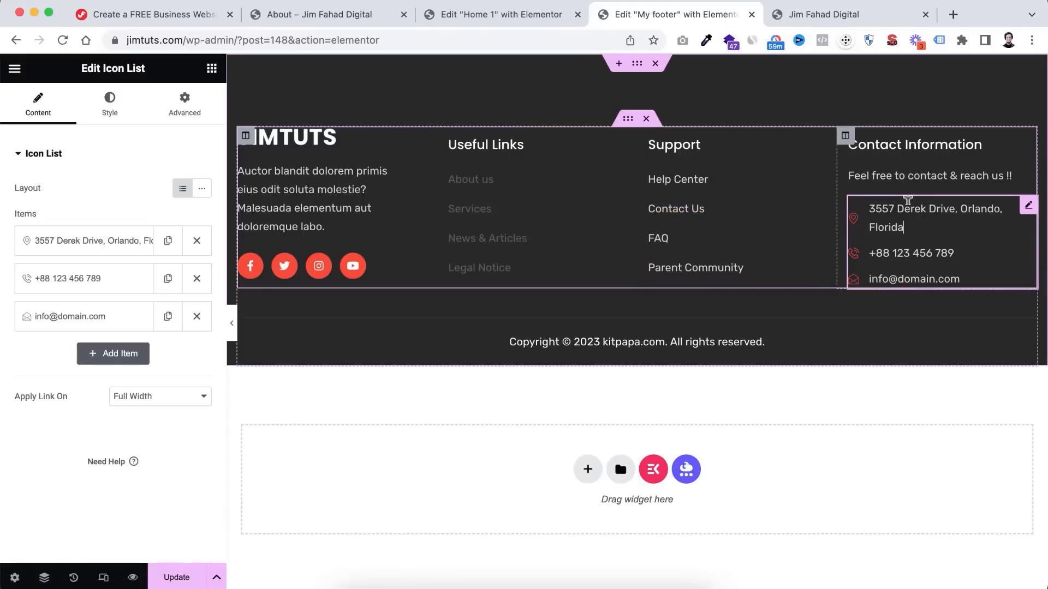
pyautogui.click(67, 253)
pyautogui.scroll(-1, 109, 262)
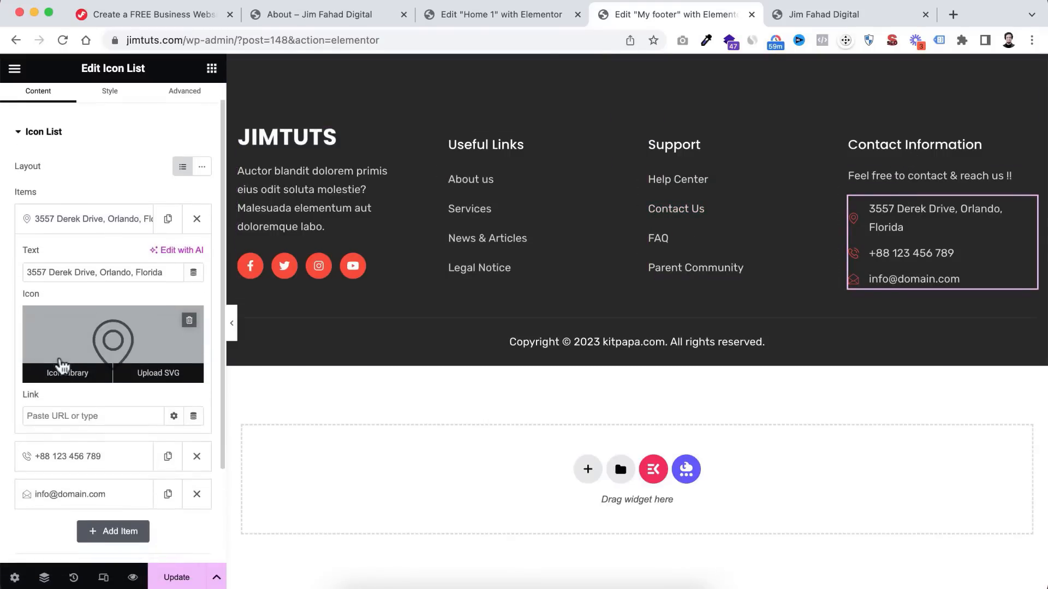
pyautogui.moveTo(165, 268); pyautogui.dragTo(7, 274)
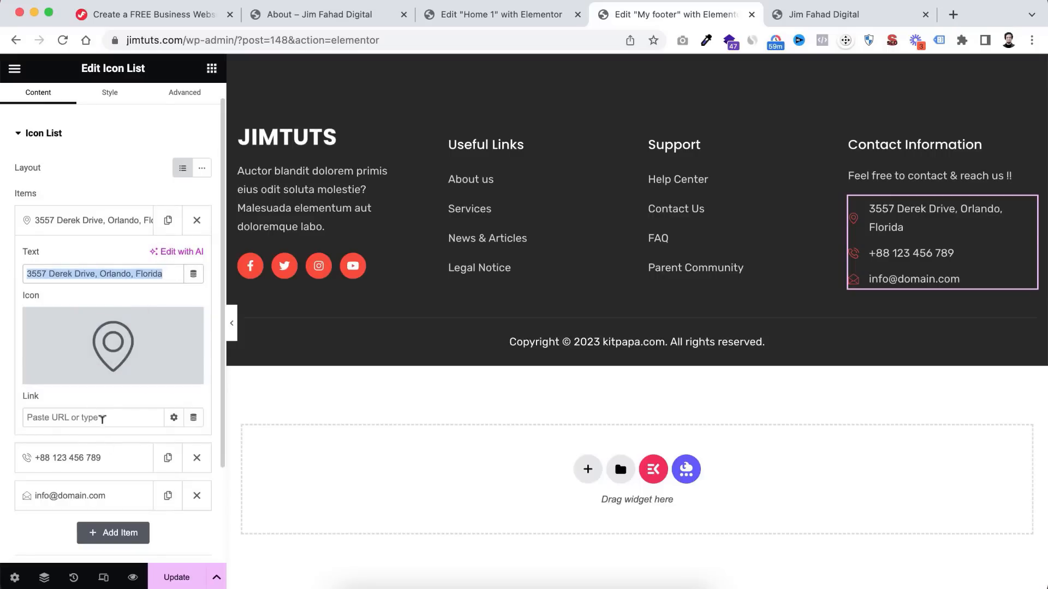
pyautogui.click(101, 457)
pyautogui.moveTo(104, 311); pyautogui.dragTo(8, 328)
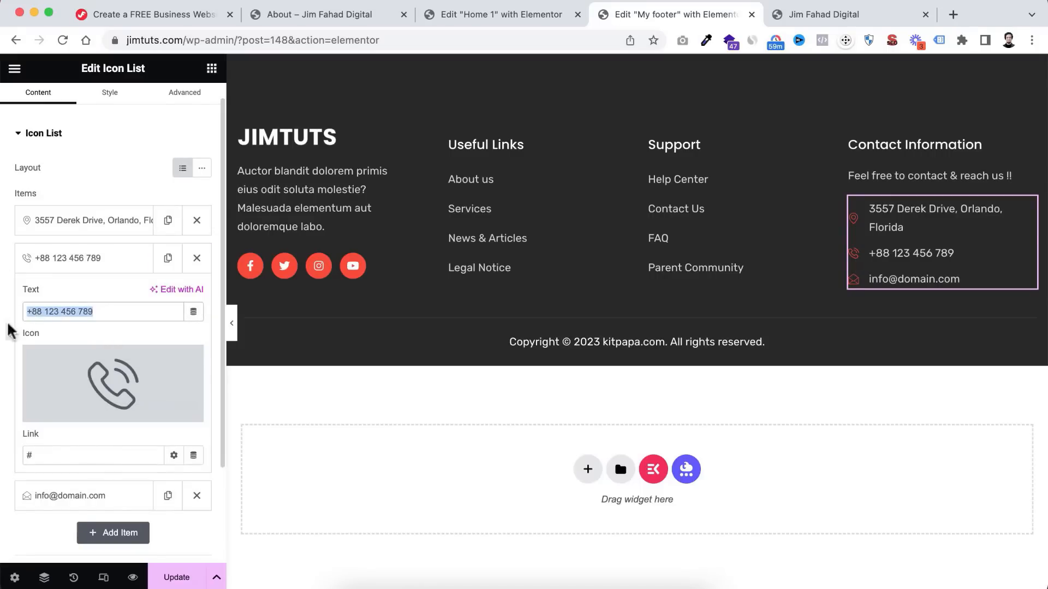
pyautogui.click(67, 494)
pyautogui.moveTo(111, 345); pyautogui.dragTo(12, 347)
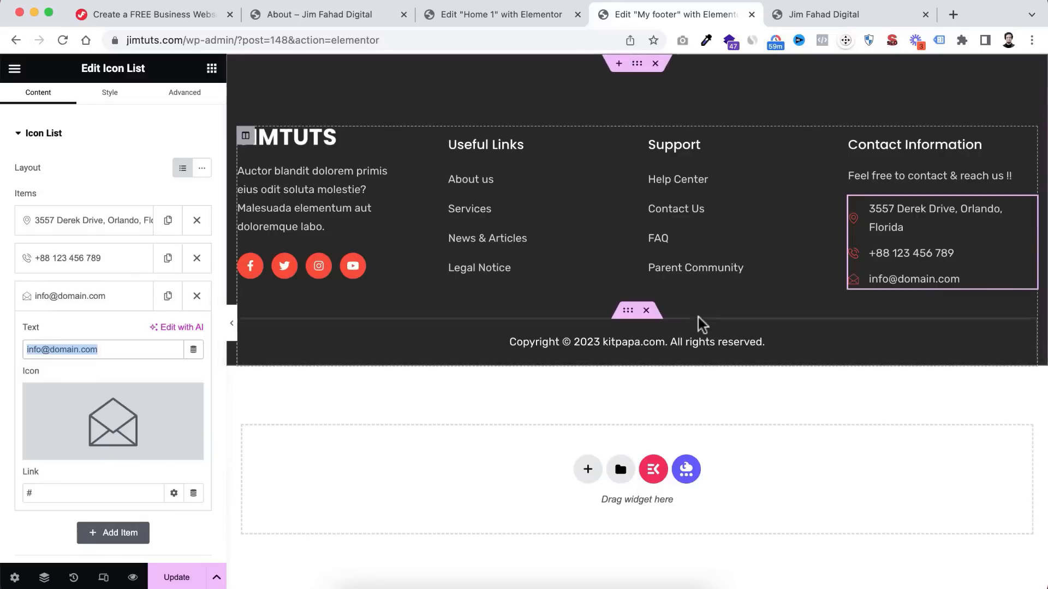
# - Replace kitpapa.com with 'JF Digital' in the copyright line and update the footer
pyautogui.click(587, 337)
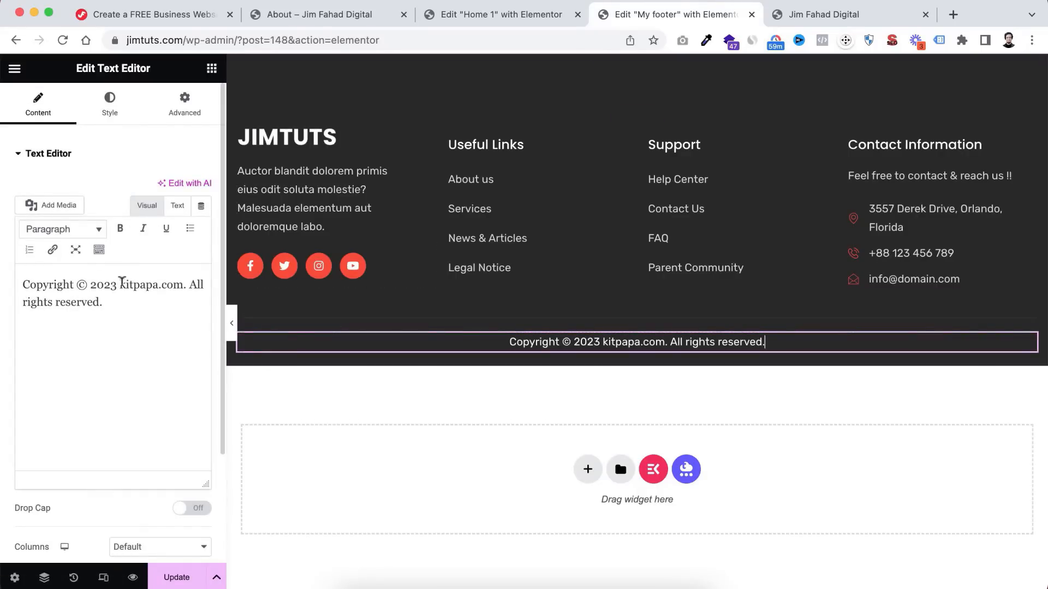
pyautogui.moveTo(121, 282); pyautogui.dragTo(181, 284)
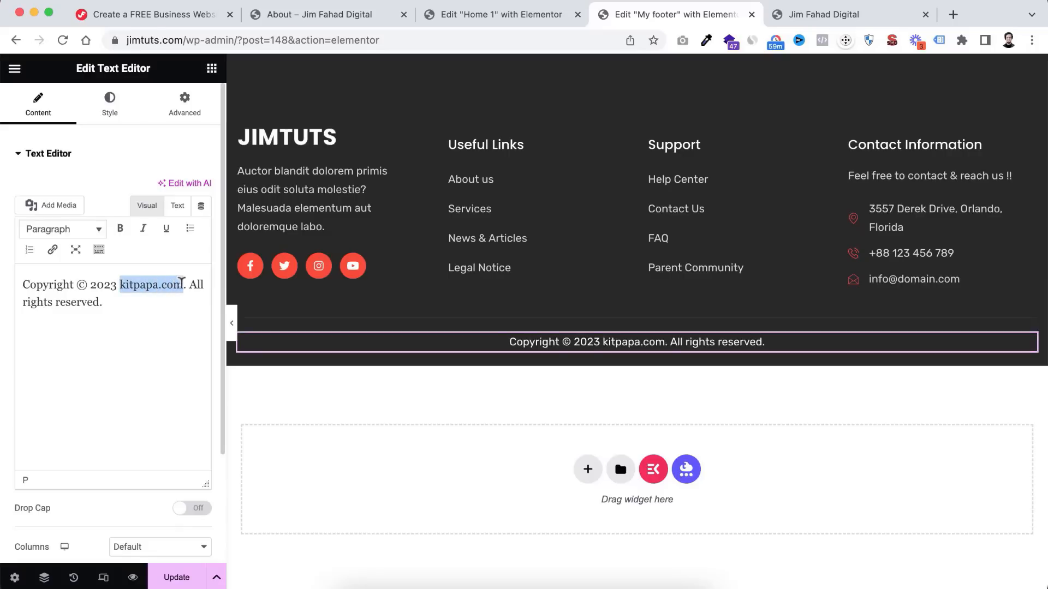
pyautogui.write('JF Digi')
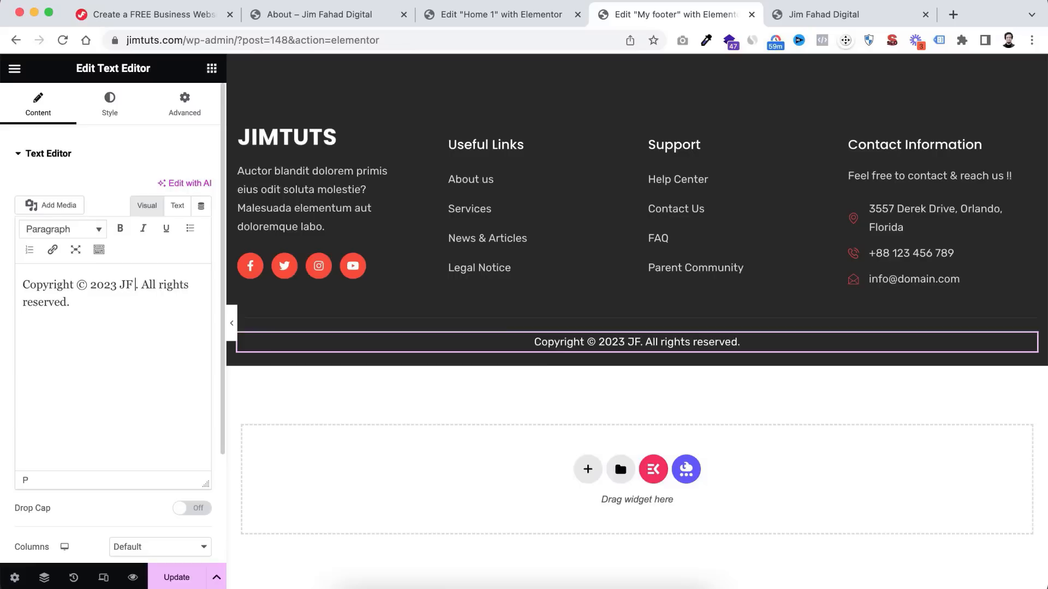
pyautogui.write('tal')
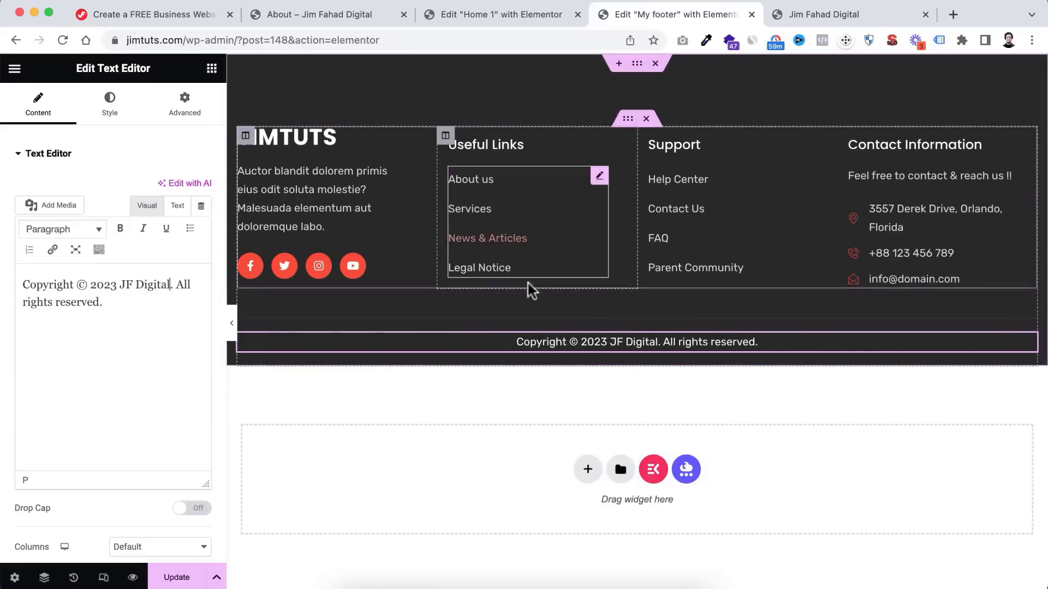
pyautogui.click(177, 577)
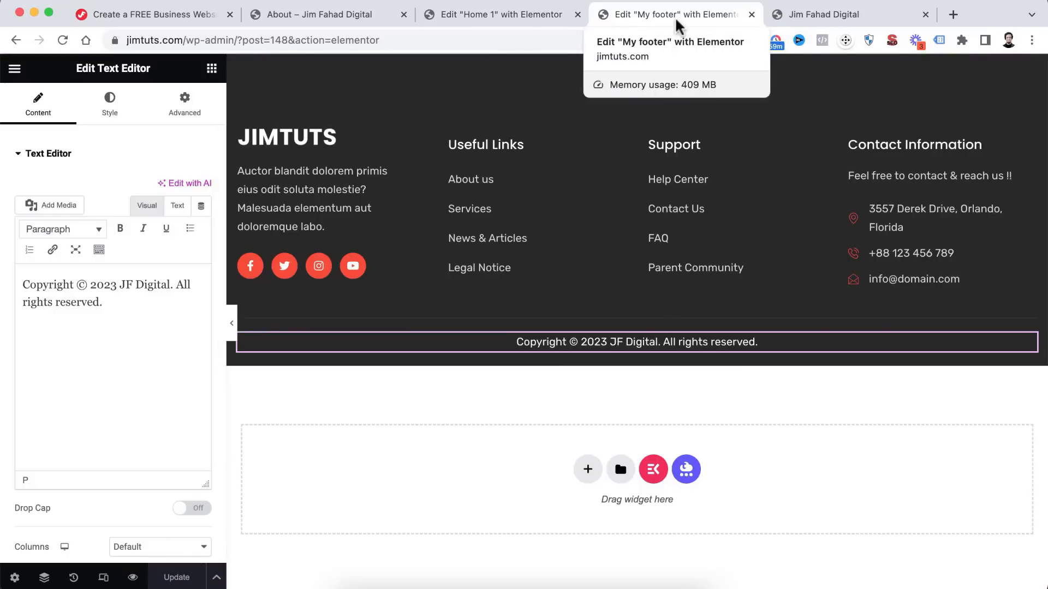
# - Close the Home 1 editor and go to the live site's About page
pyautogui.click(577, 15)
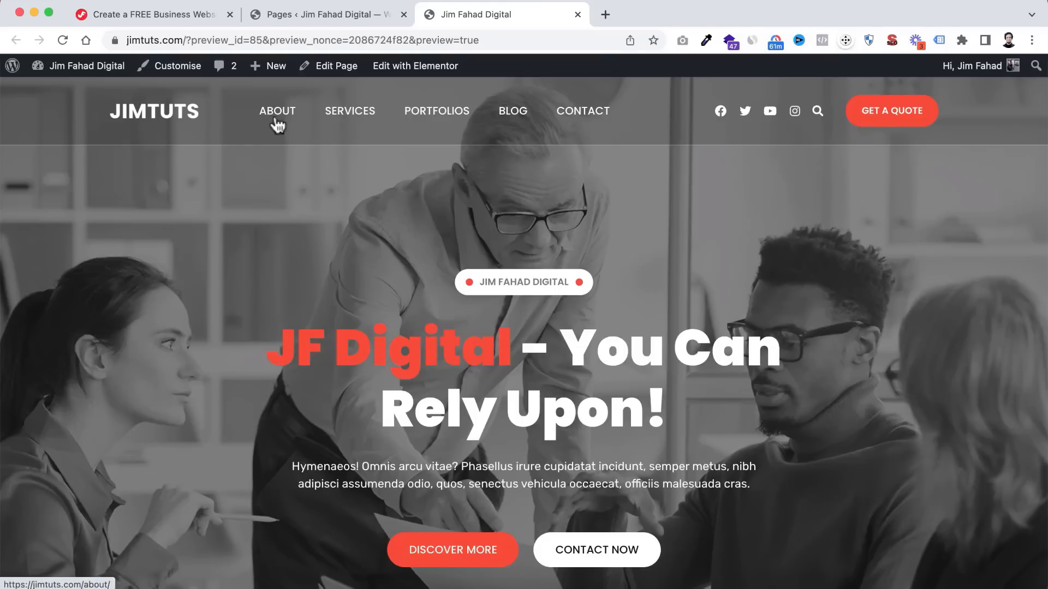
pyautogui.click(336, 15)
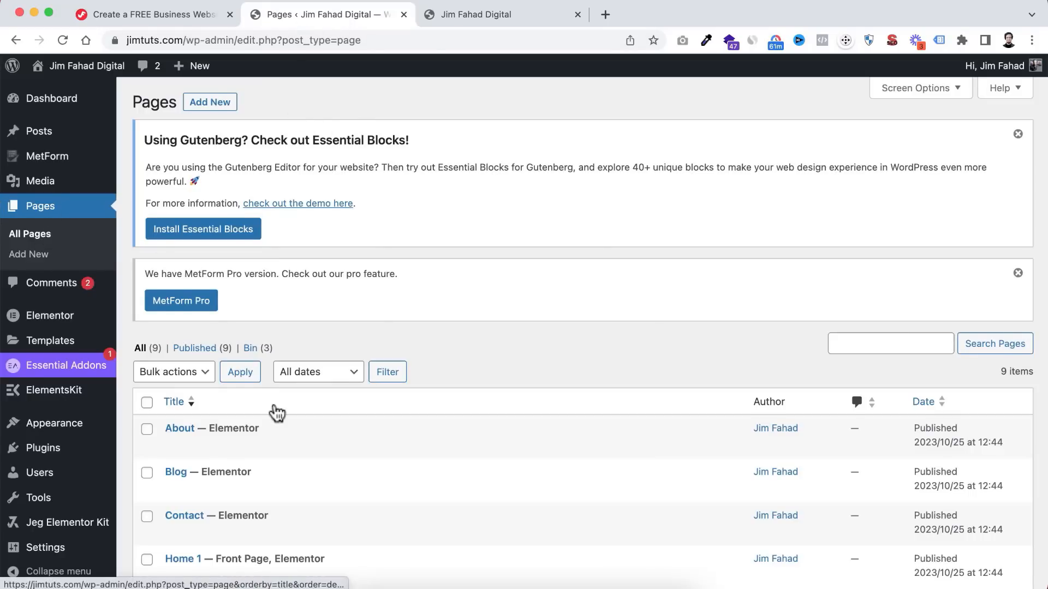
pyautogui.scroll(-4, 274, 410)
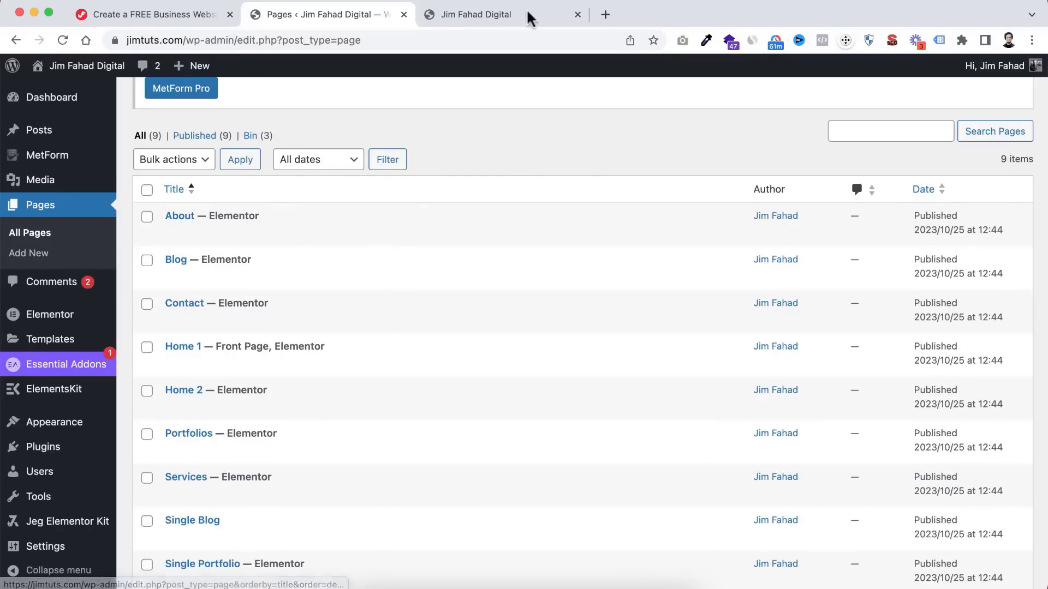
pyautogui.click(502, 14)
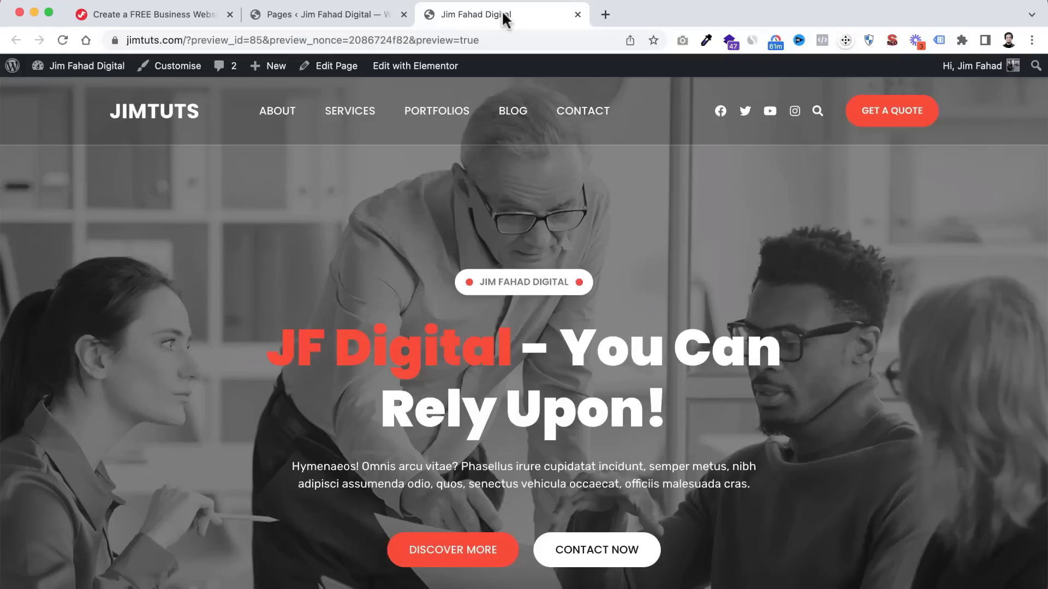
pyautogui.click(277, 115)
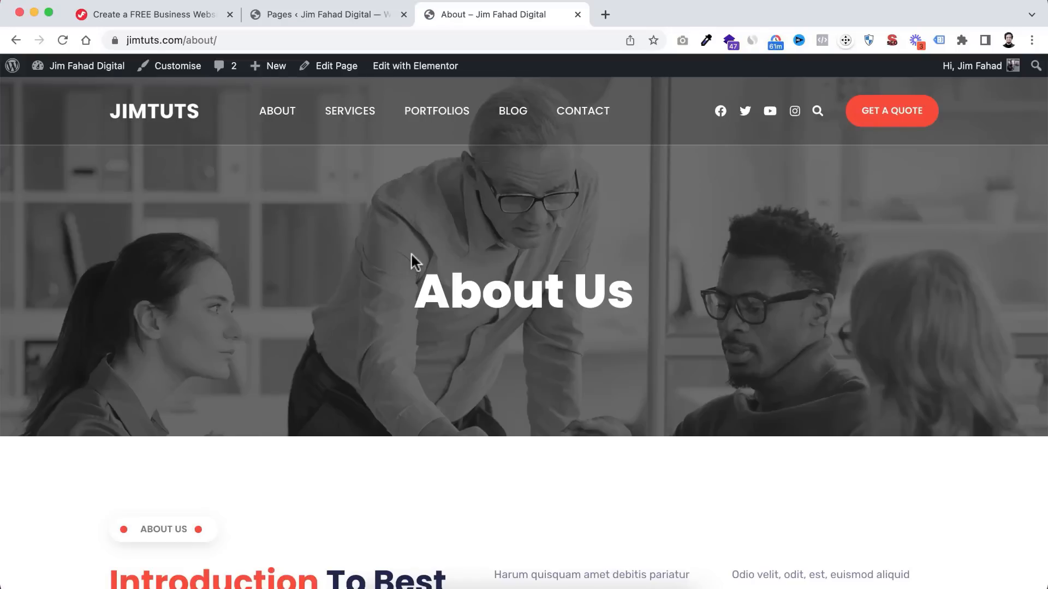
# - Load the About page in Elementor using Edit with Elementor in the admin bar
pyautogui.moveTo(401, 73)
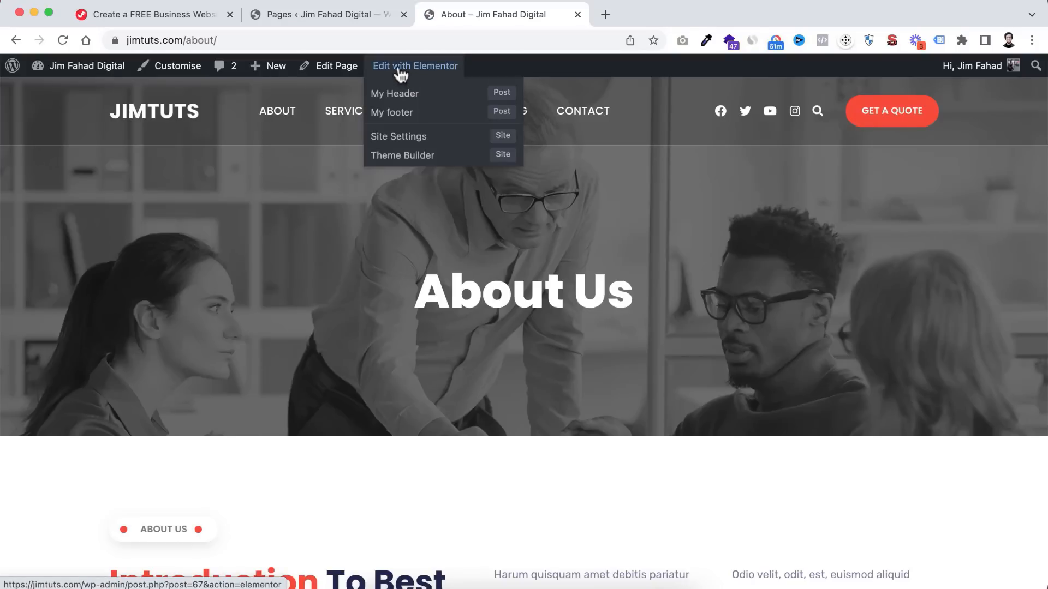
pyautogui.click(411, 71)
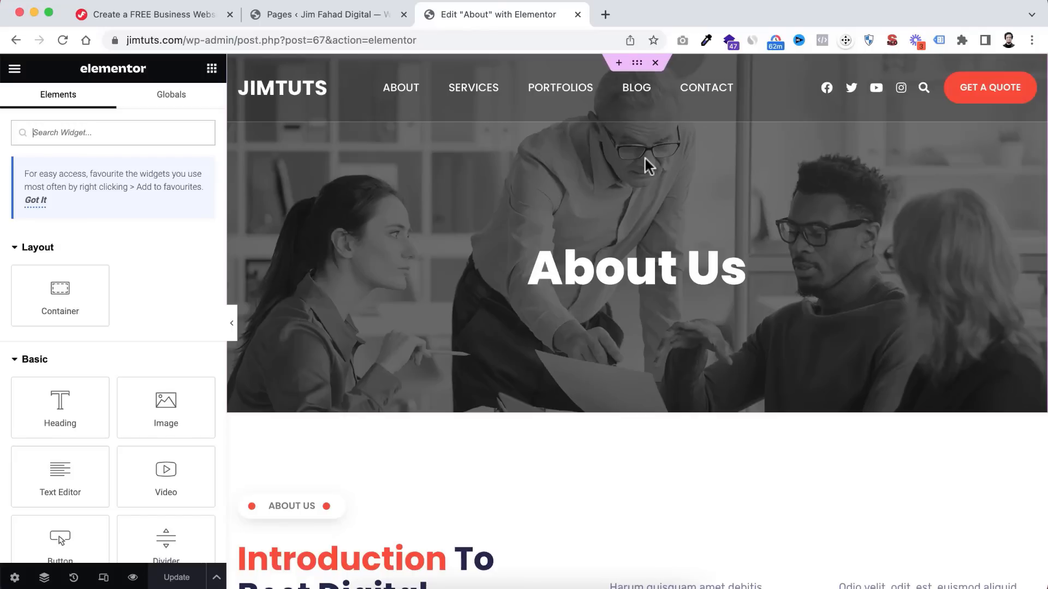
pyautogui.rightClick(412, 153)
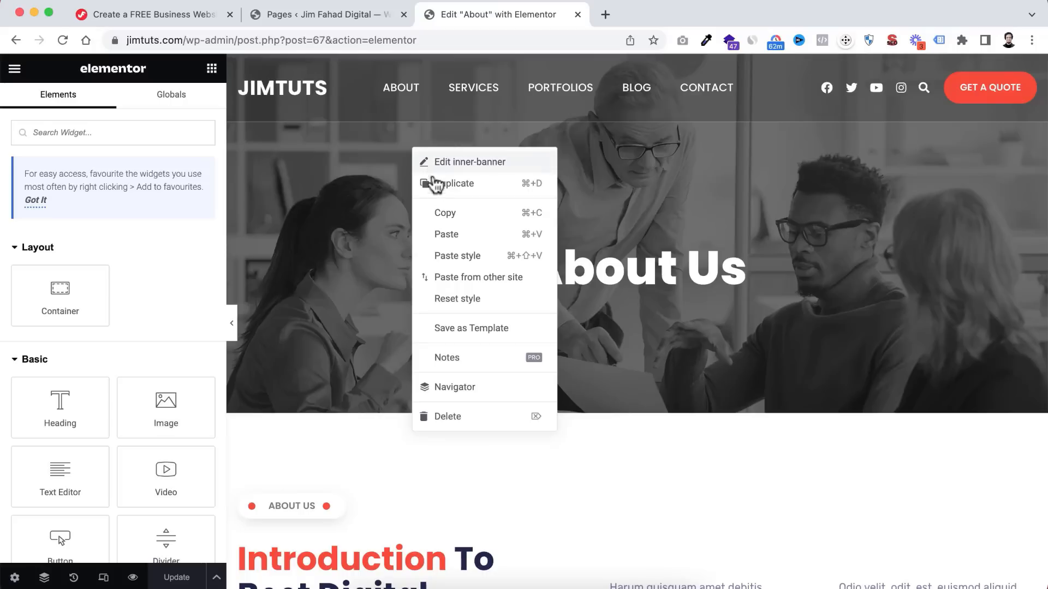
pyautogui.click(455, 387)
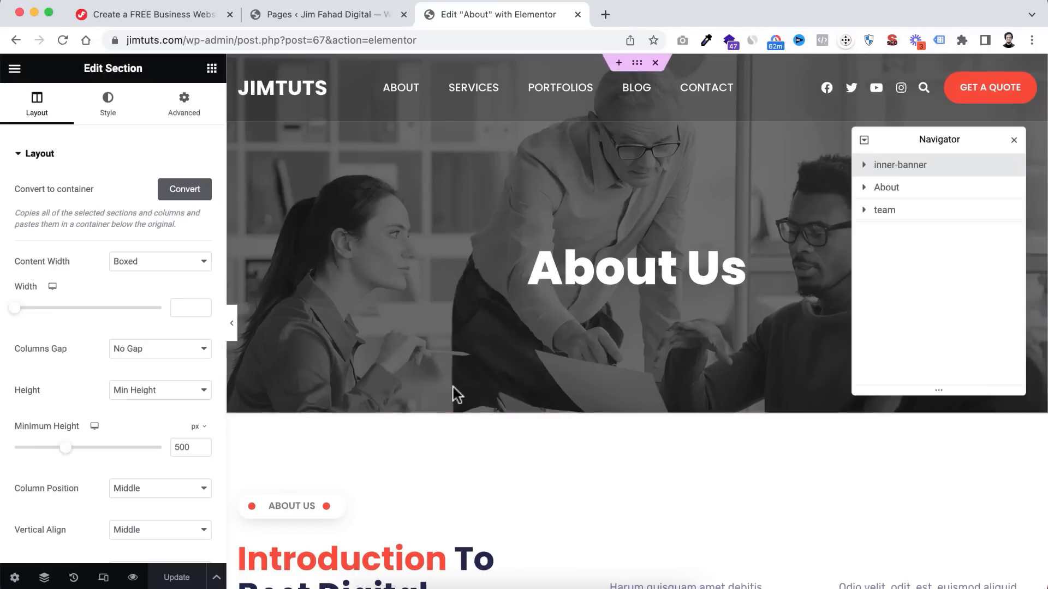
pyautogui.click(867, 168)
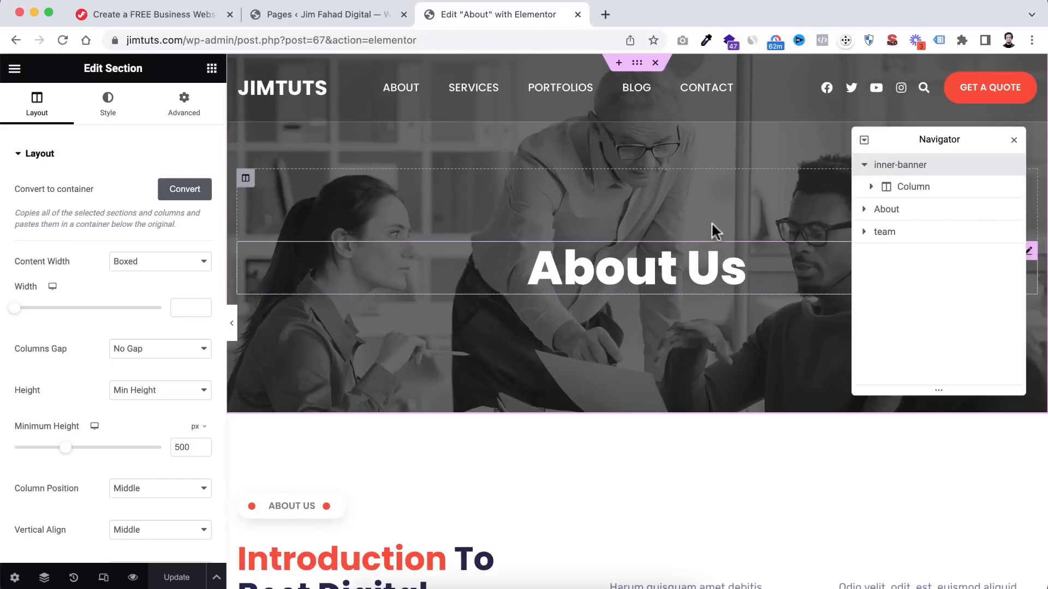
pyautogui.click(887, 212)
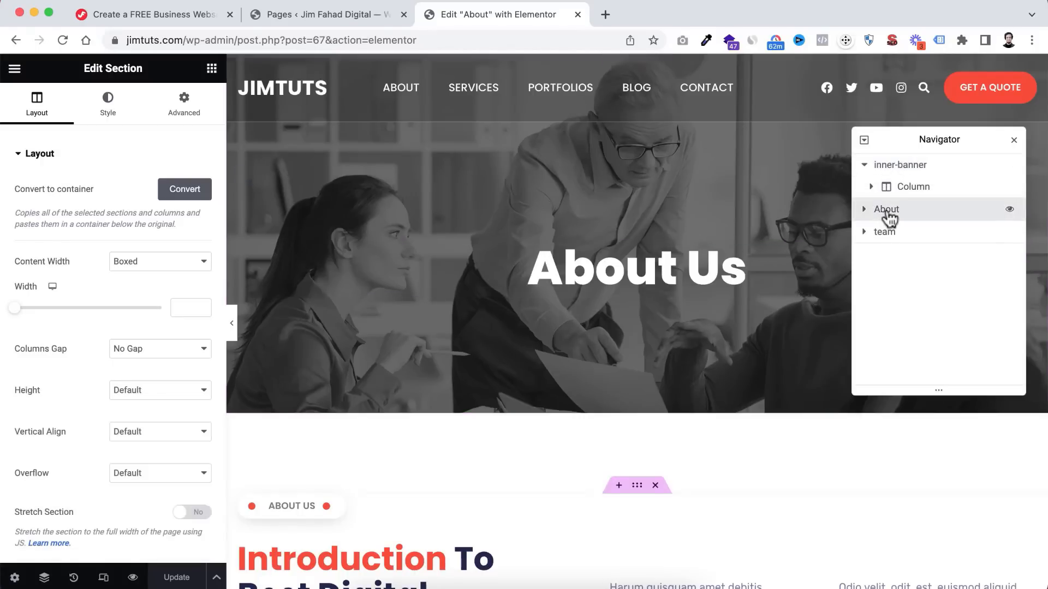
pyautogui.scroll(-2, 585, 466)
pyautogui.scroll(-4, 585, 466)
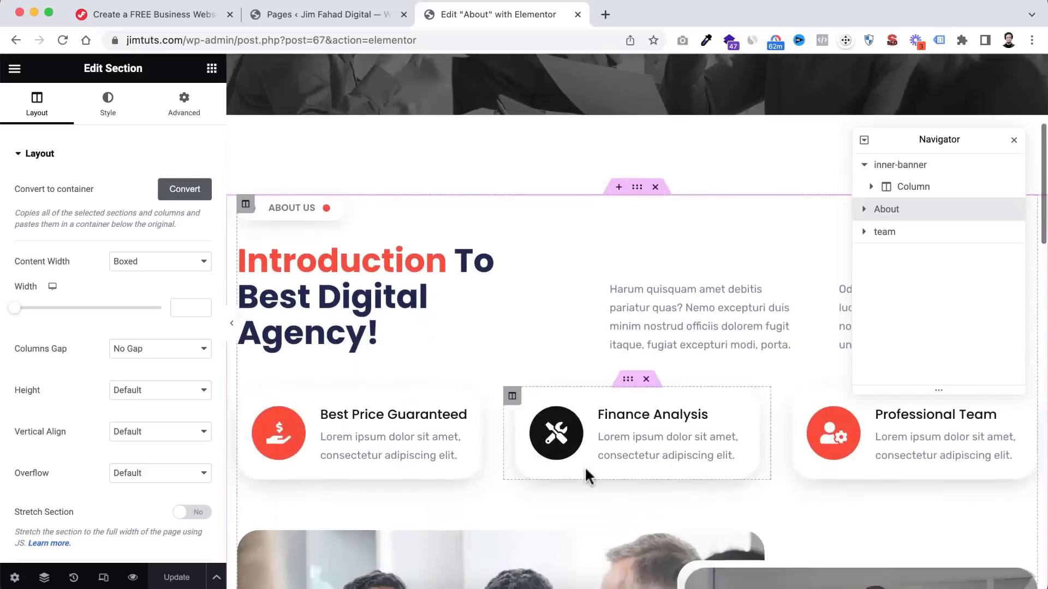
pyautogui.scroll(5, 681, 295)
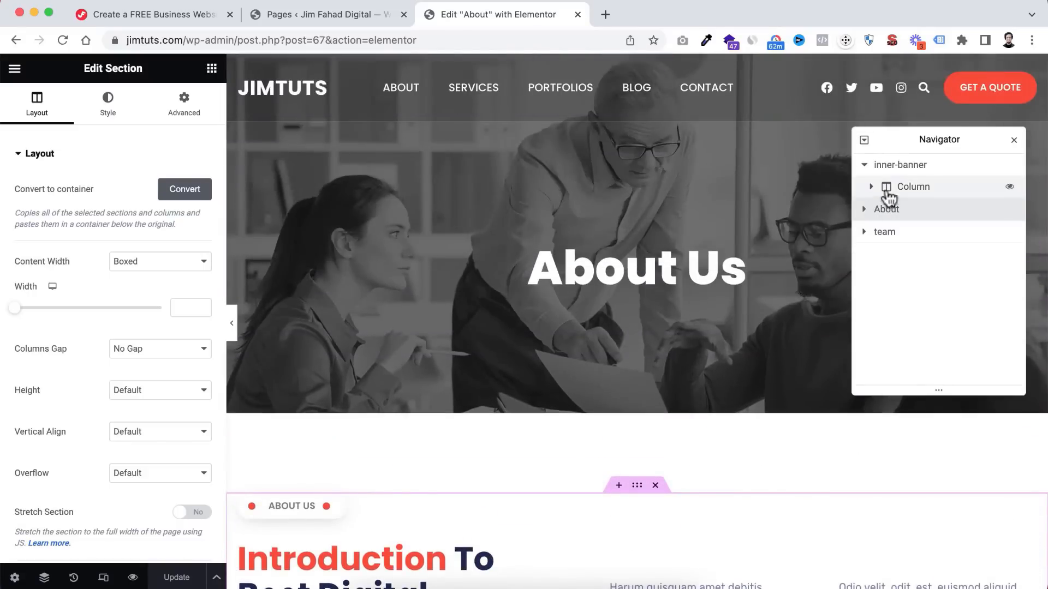
pyautogui.click(911, 172)
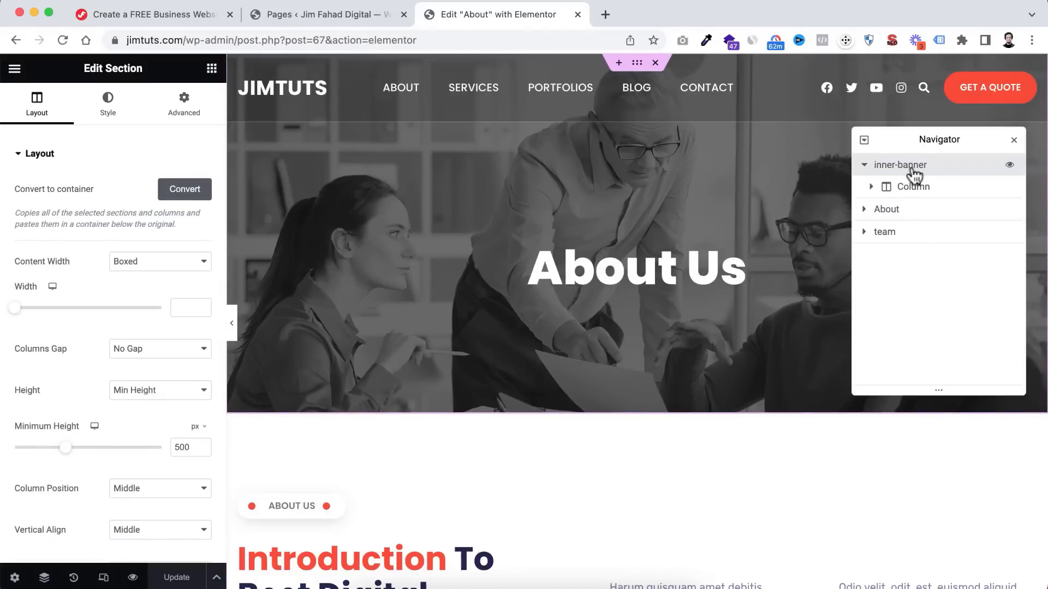
pyautogui.click(112, 107)
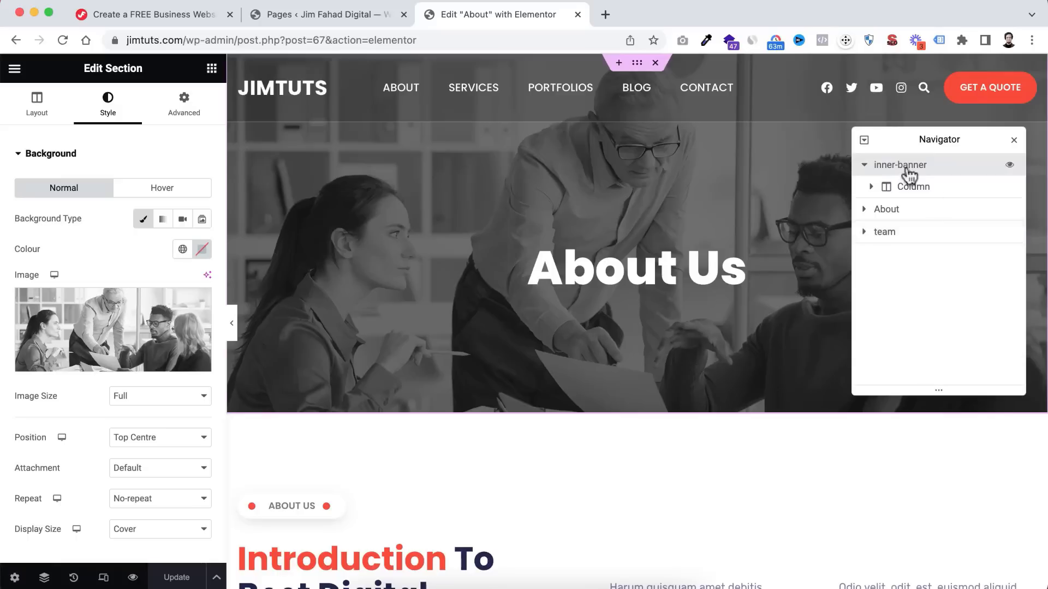
pyautogui.click(1014, 140)
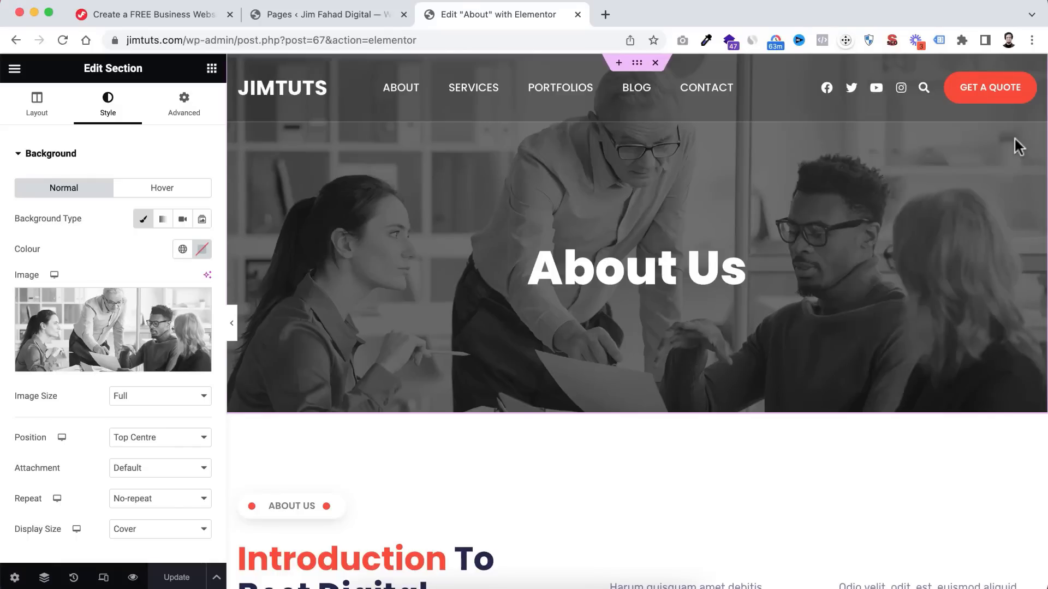
pyautogui.rightClick(371, 175)
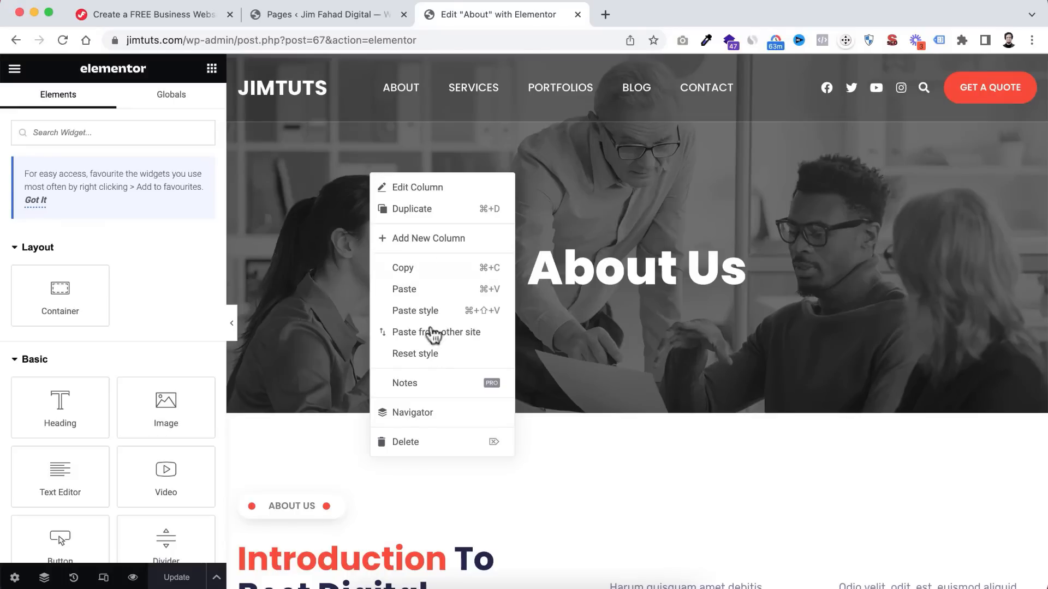
pyautogui.click(304, 309)
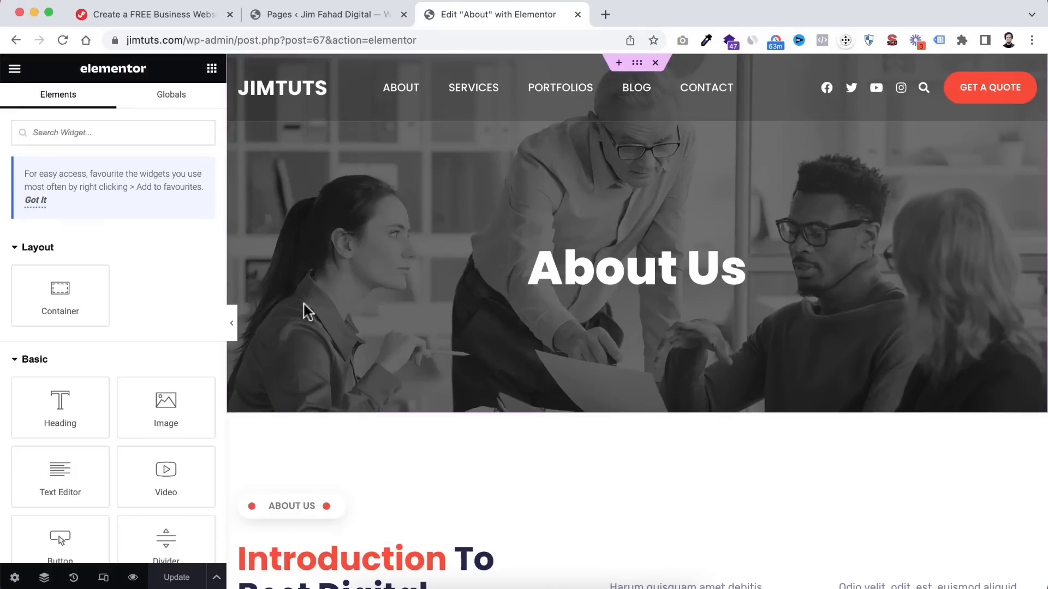
pyautogui.click(44, 578)
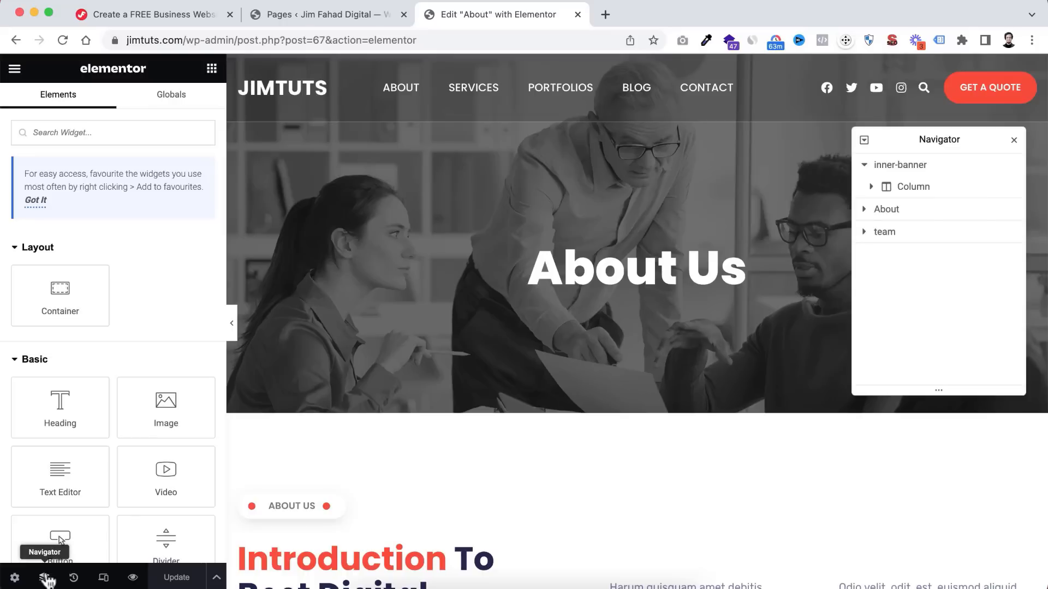
pyautogui.click(1014, 143)
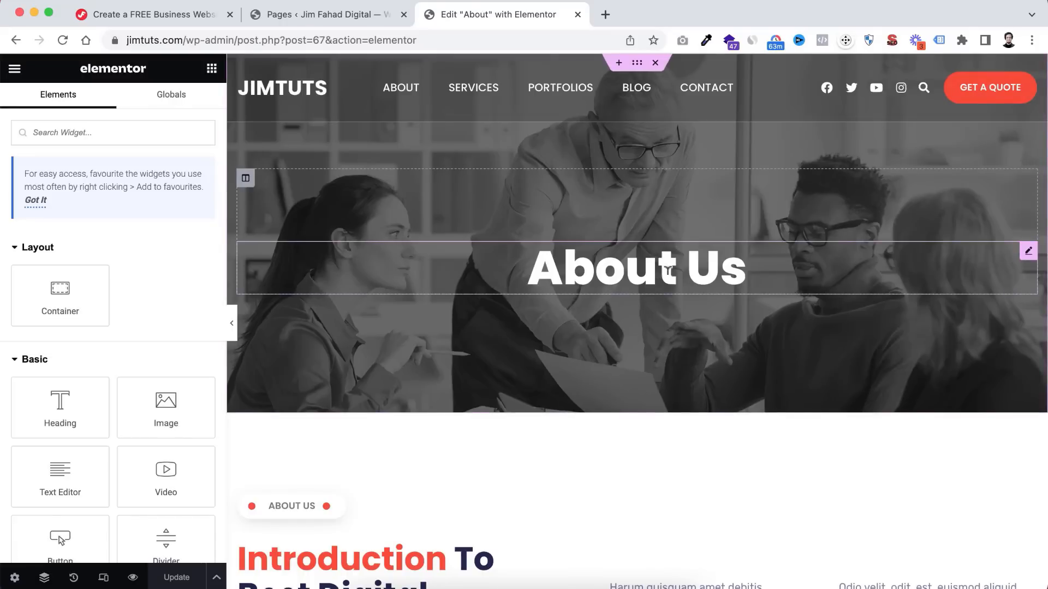
pyautogui.scroll(-5, 608, 450)
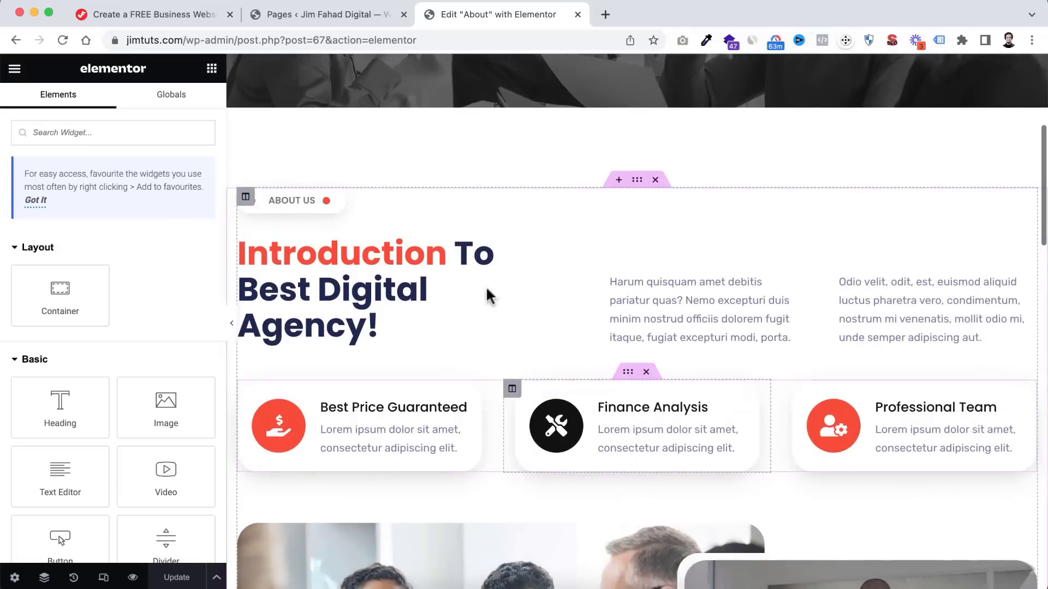
pyautogui.click(333, 287)
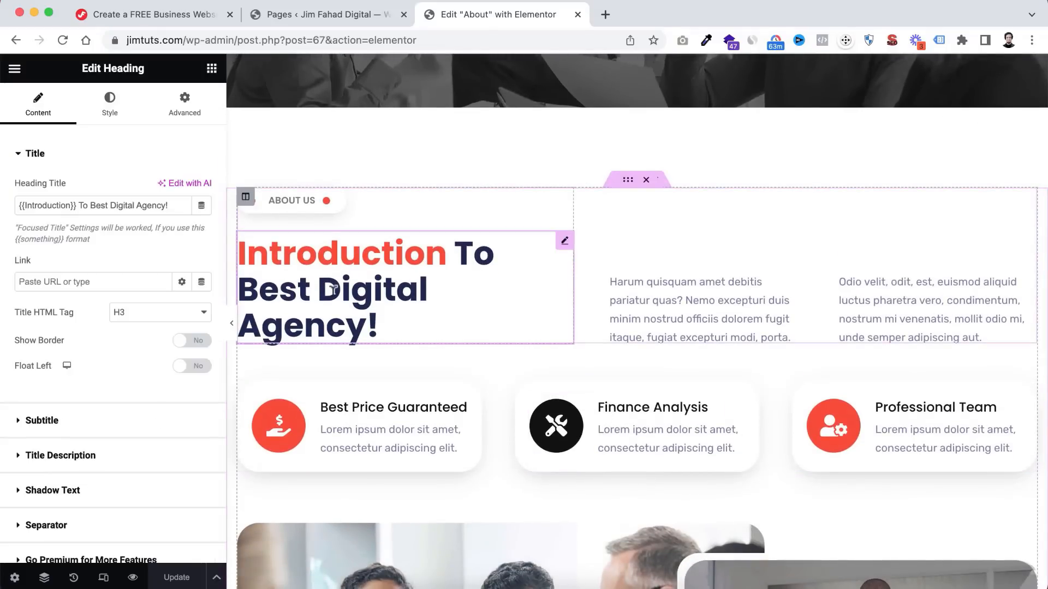
pyautogui.click(661, 300)
pyautogui.click(877, 283)
pyautogui.scroll(-3, 546, 382)
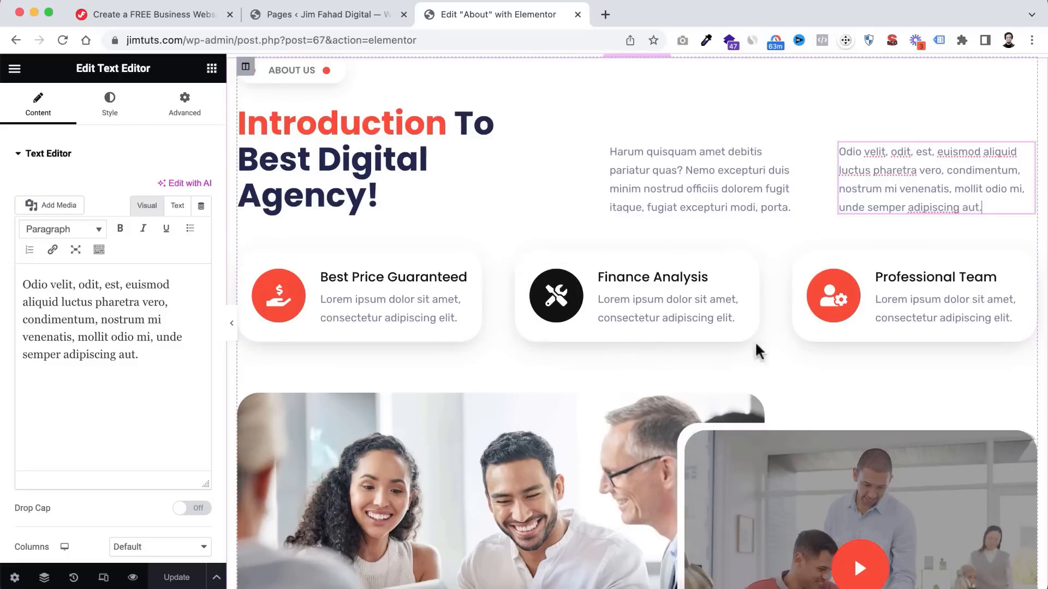
pyautogui.scroll(-5, 640, 434)
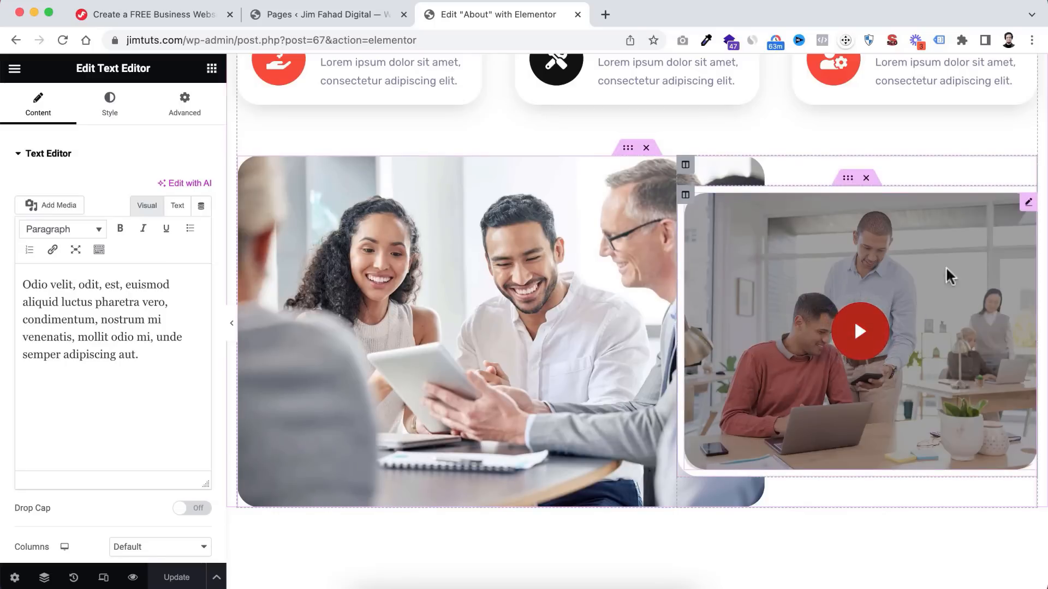
pyautogui.click(889, 326)
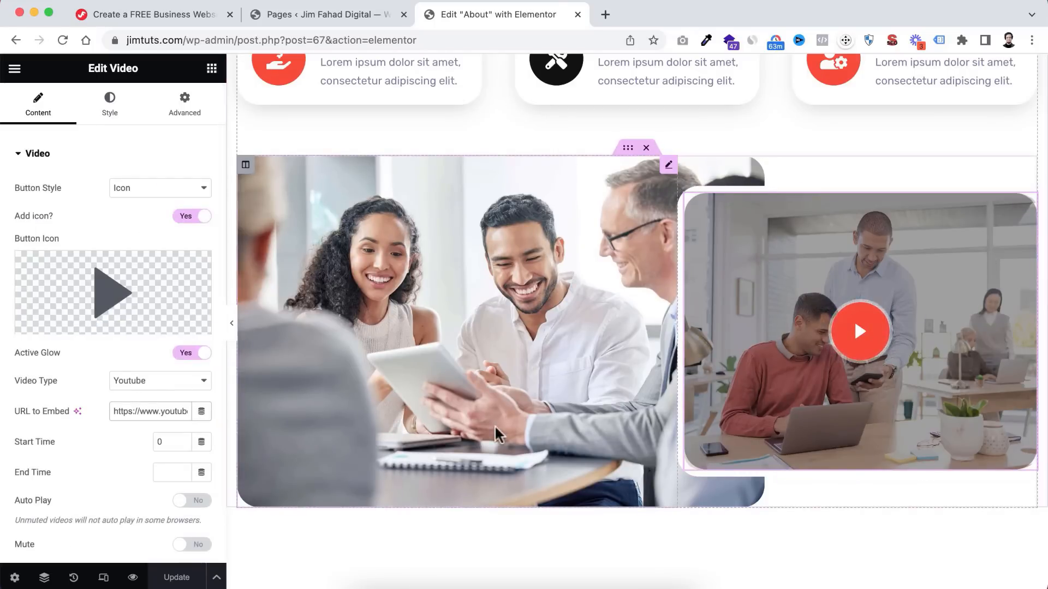
pyautogui.scroll(-10, 494, 428)
pyautogui.scroll(-2, 495, 425)
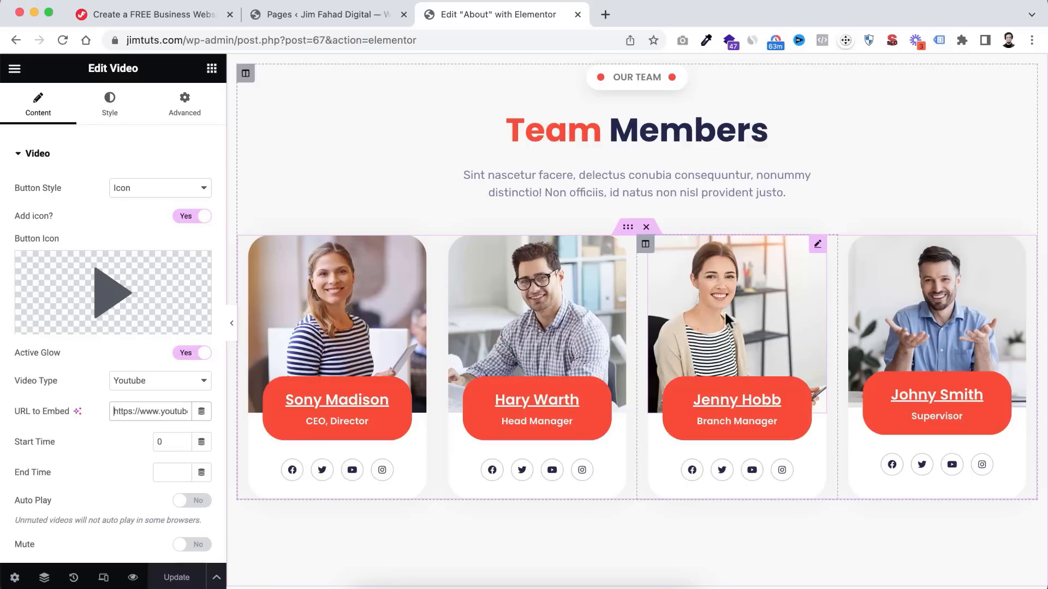
pyautogui.scroll(-1, 737, 359)
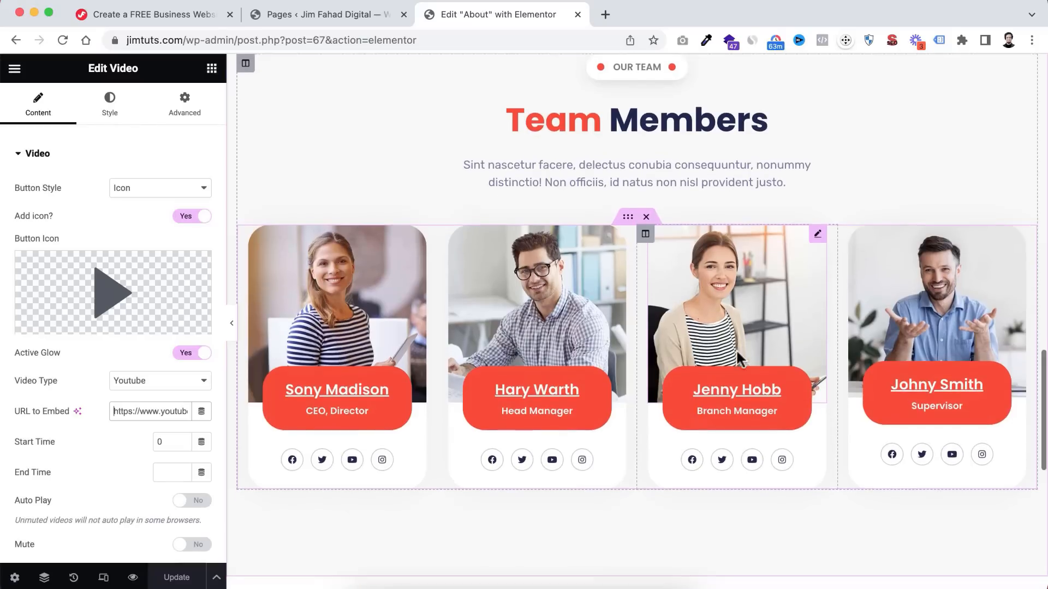
# - Upload a new team member photo and place it in the third (Branch Manager) card
pyautogui.click(734, 310)
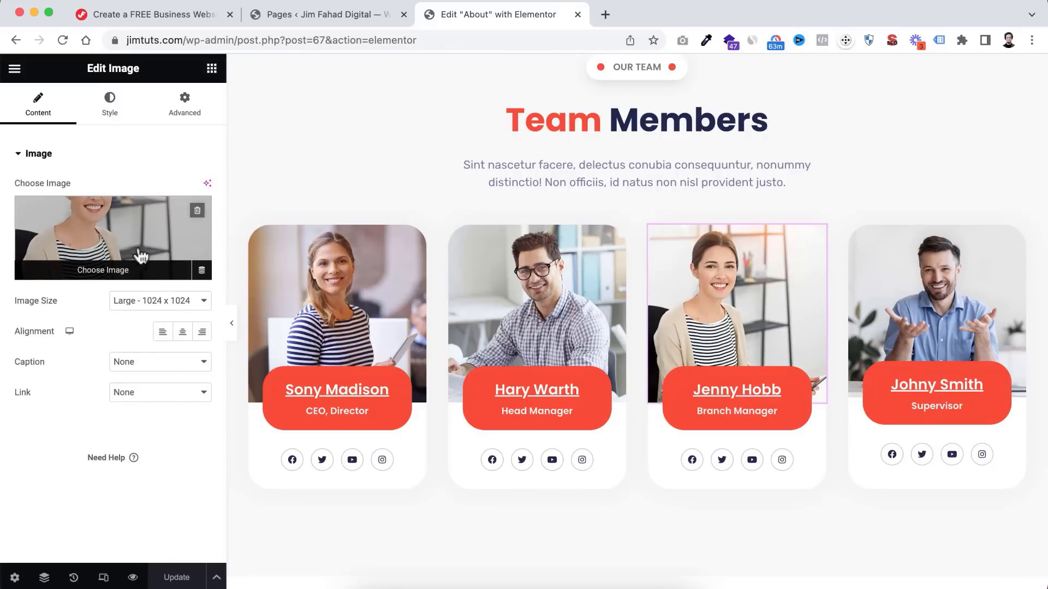
pyautogui.click(119, 234)
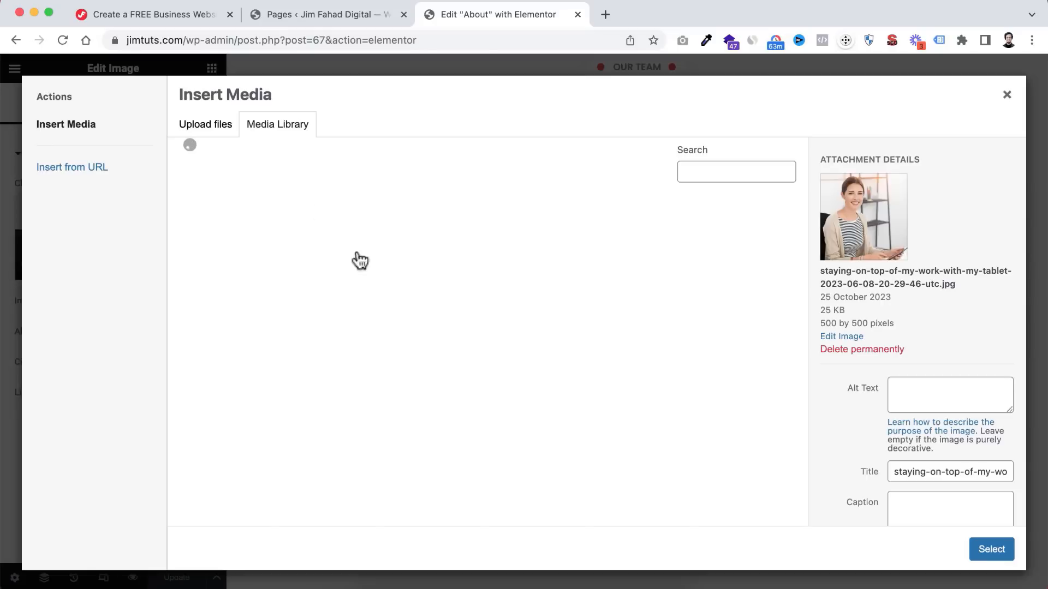
pyautogui.click(221, 135)
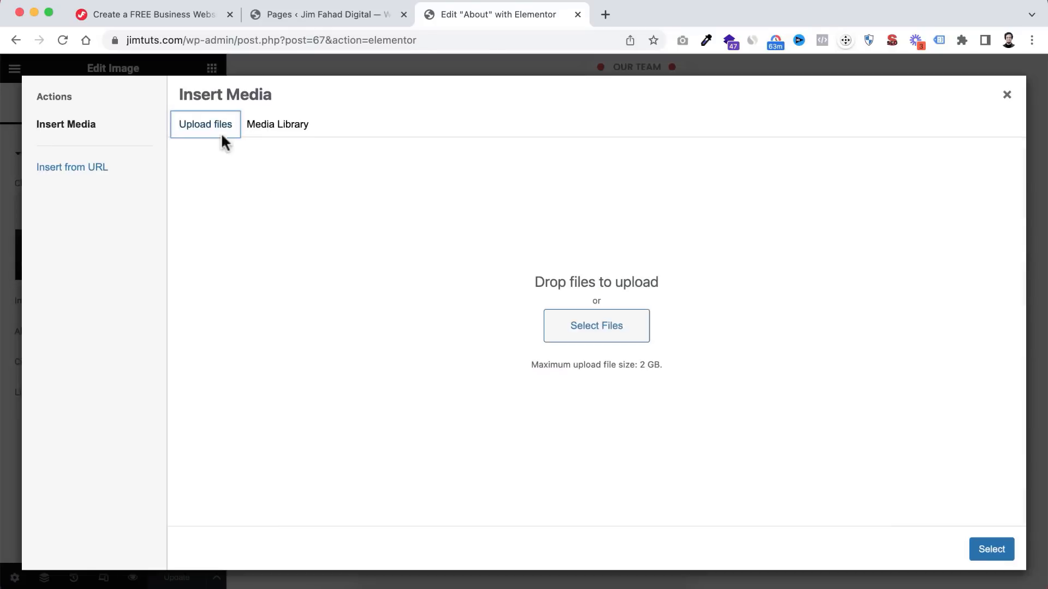
pyautogui.click(600, 327)
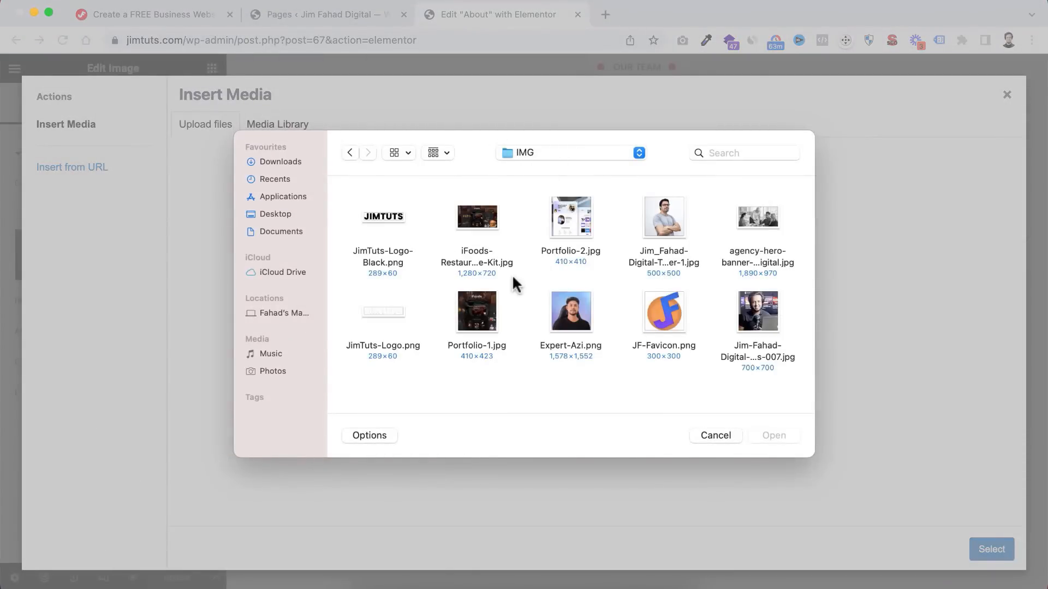
pyautogui.click(570, 313)
pyautogui.click(648, 250)
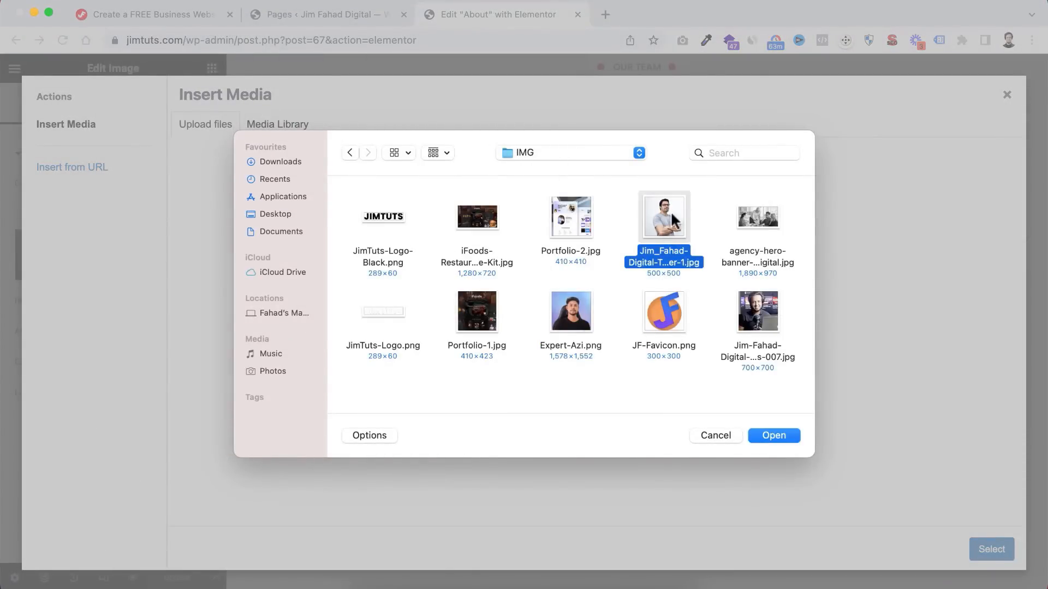
pyautogui.click(773, 436)
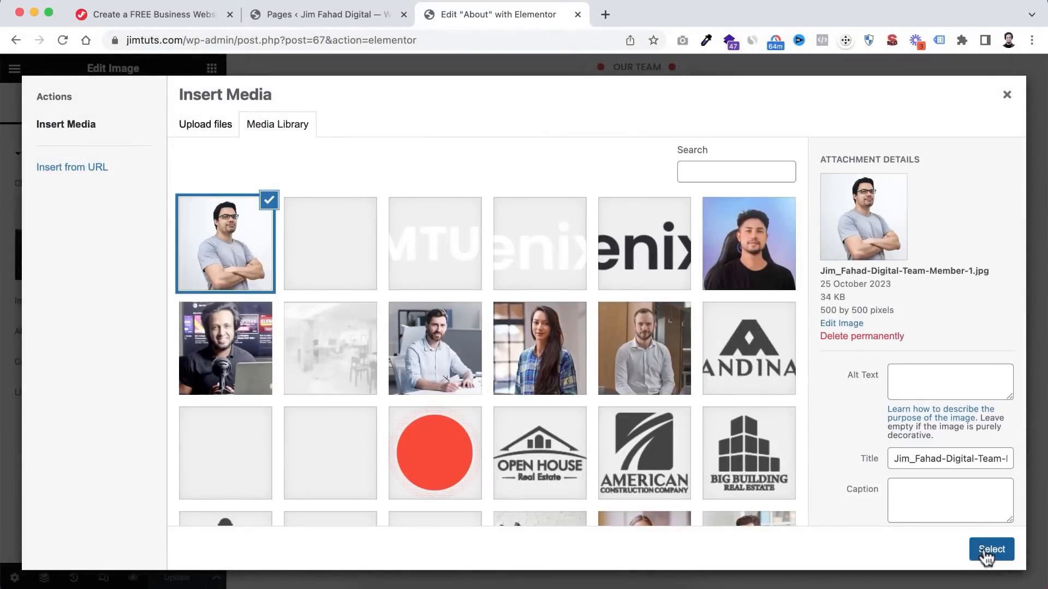
pyautogui.click(985, 547)
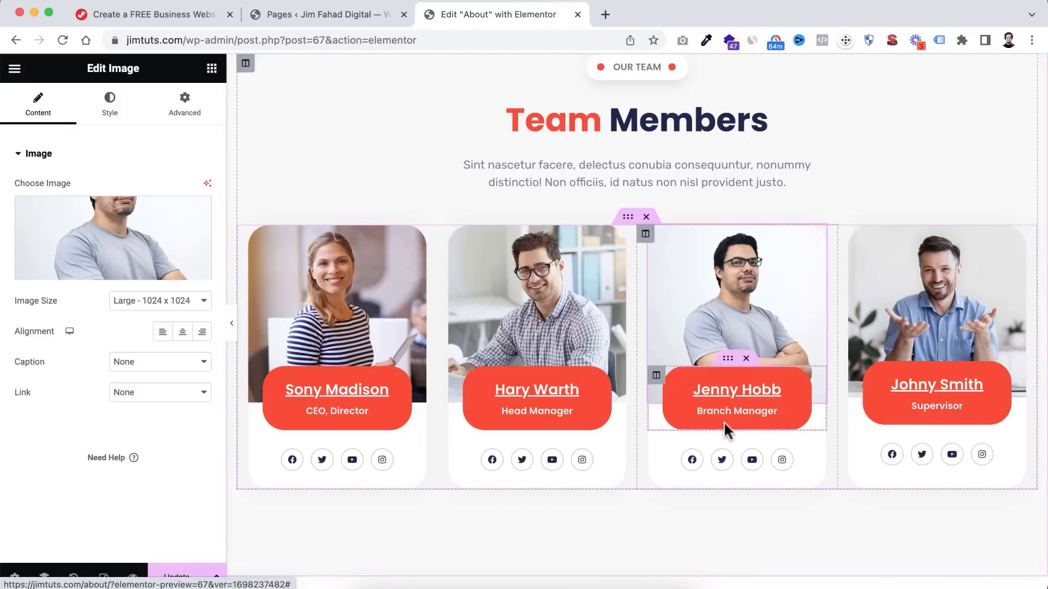
# - Set the third card's name to the new member's name and its role to Web Designer
pyautogui.click(737, 389)
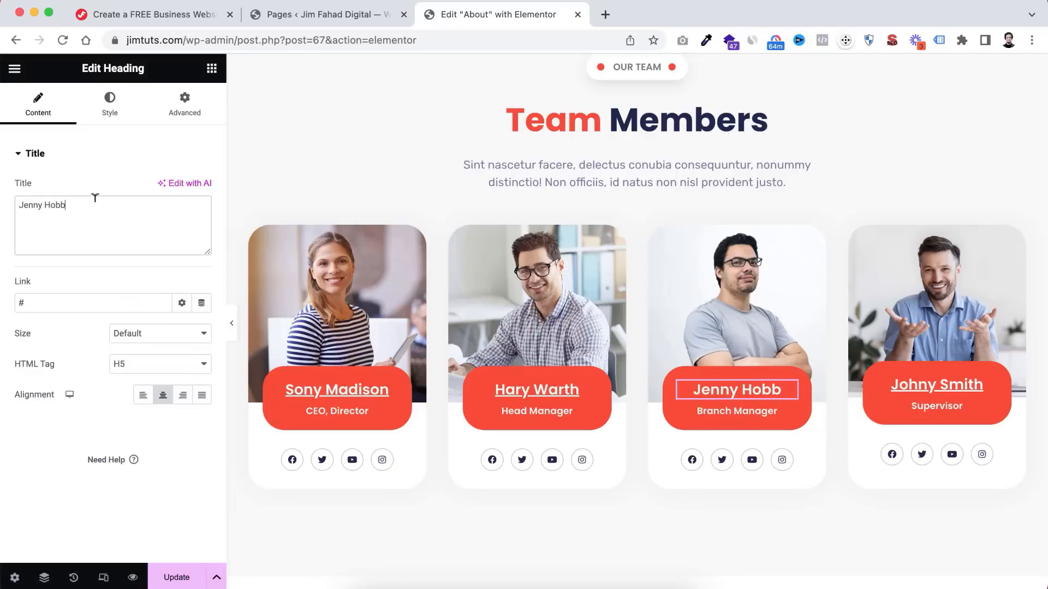
pyautogui.press('super+a')
pyautogui.write('John Doe')
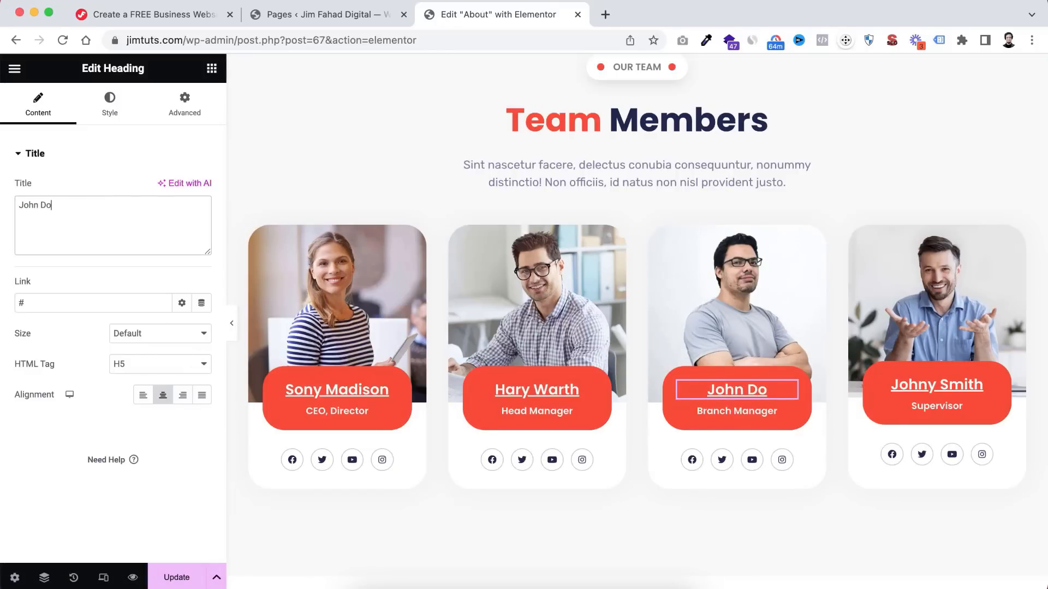
pyautogui.click(739, 406)
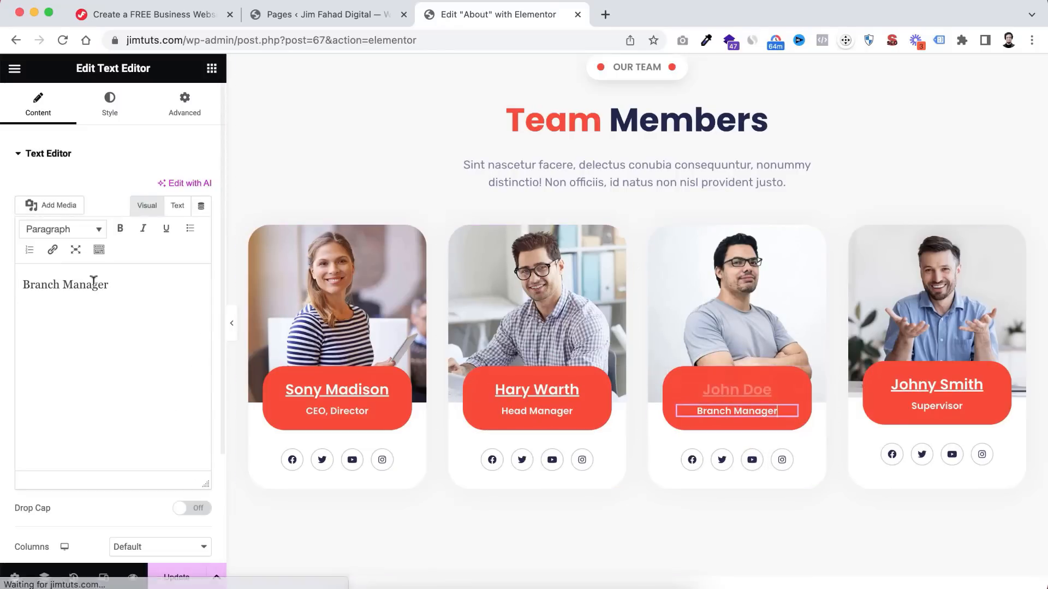
pyautogui.click(121, 284)
pyautogui.press('super+a')
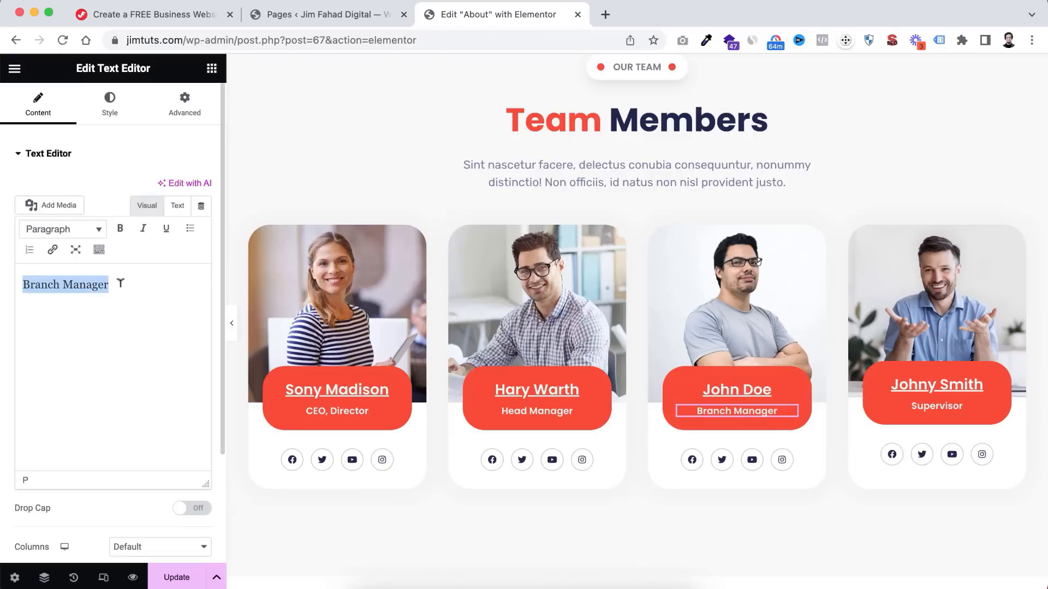
pyautogui.write('Web Designer')
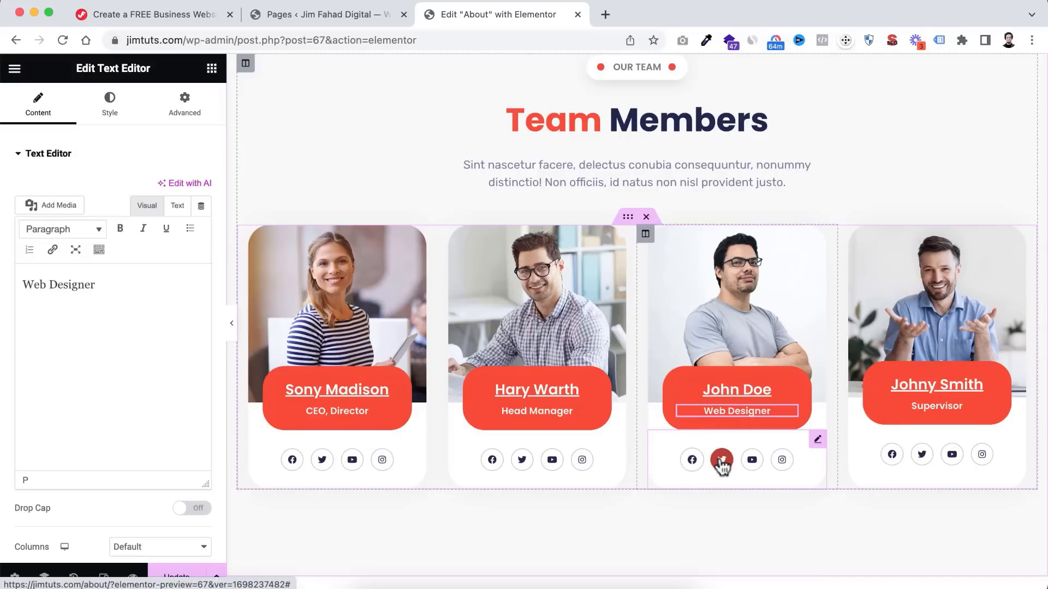
# - Check the third card's Facebook and Twitter icon settings, then update the About page
pyautogui.click(694, 464)
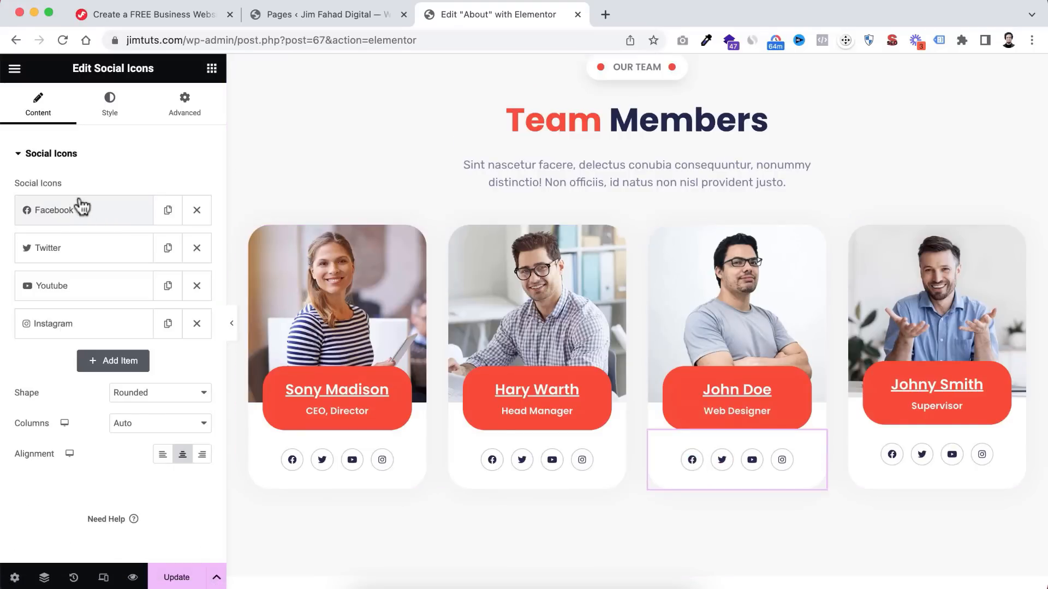
pyautogui.click(78, 217)
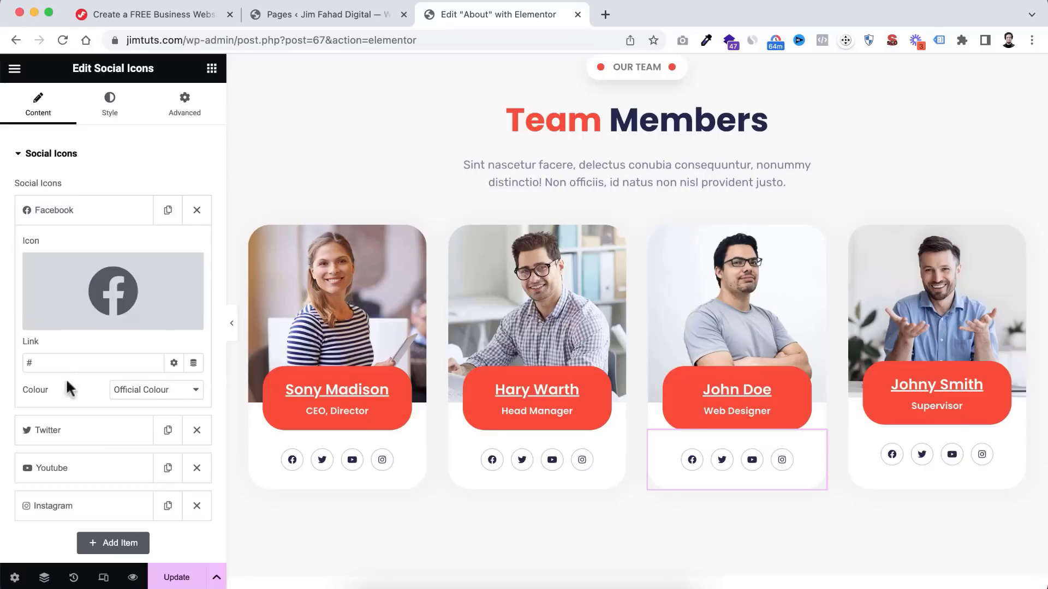
pyautogui.click(66, 430)
pyautogui.scroll(-3, 64, 423)
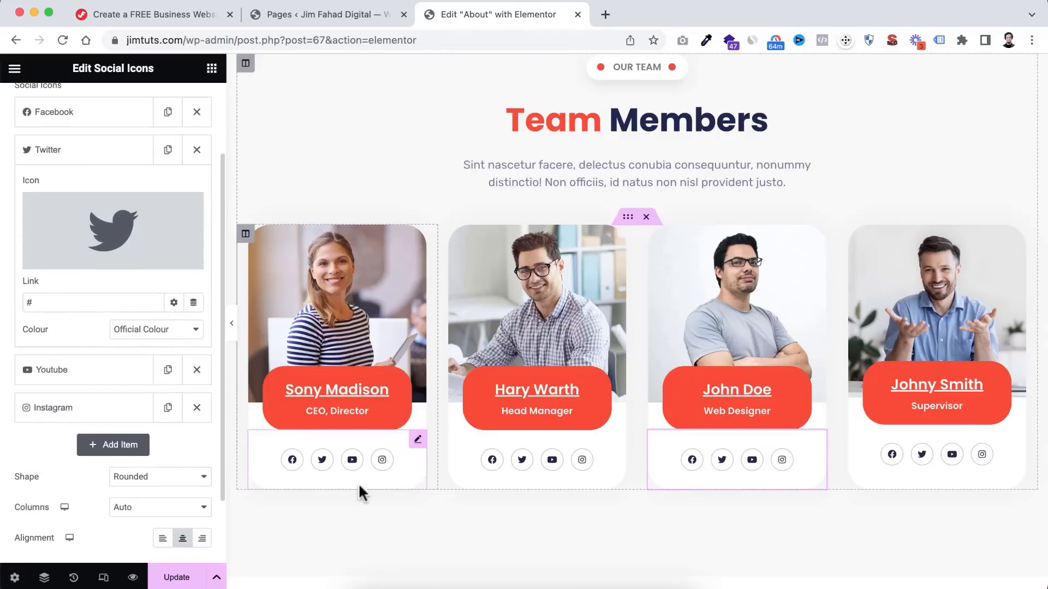
pyautogui.scroll(-10, 472, 525)
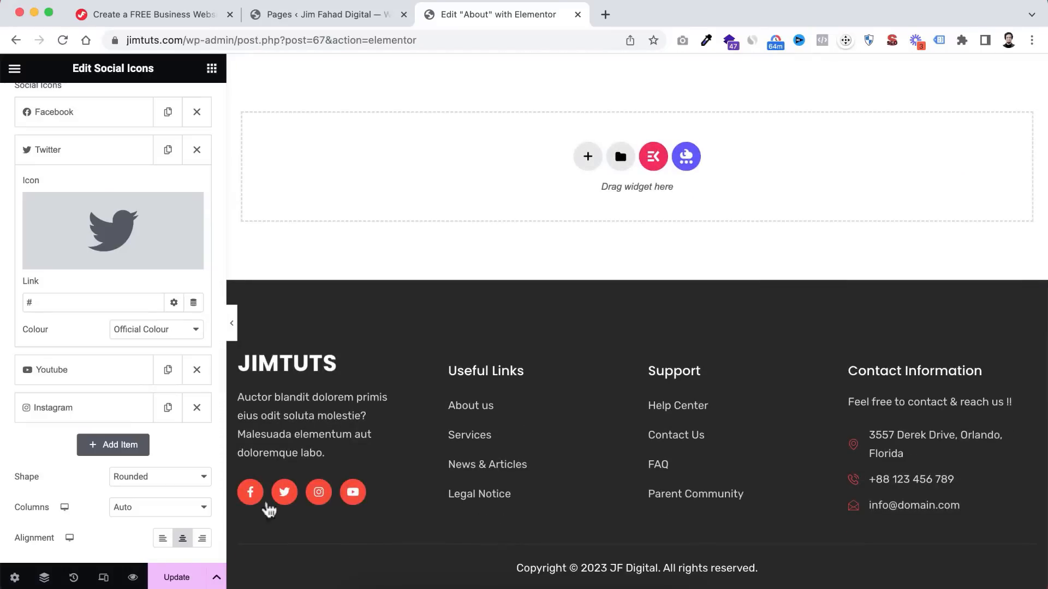
pyautogui.scroll(8, 668, 210)
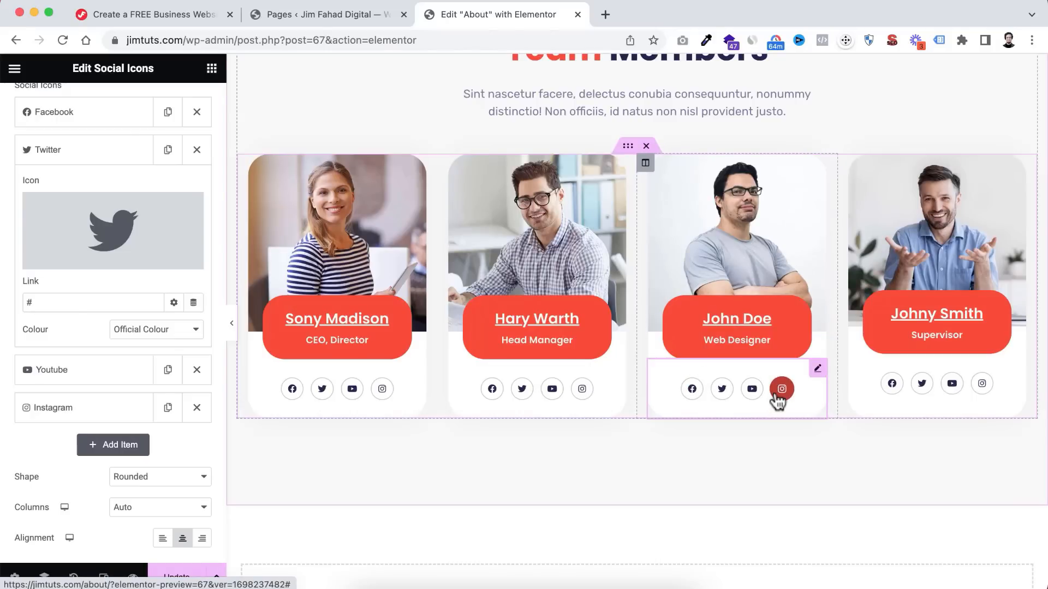
pyautogui.scroll(-10, 631, 451)
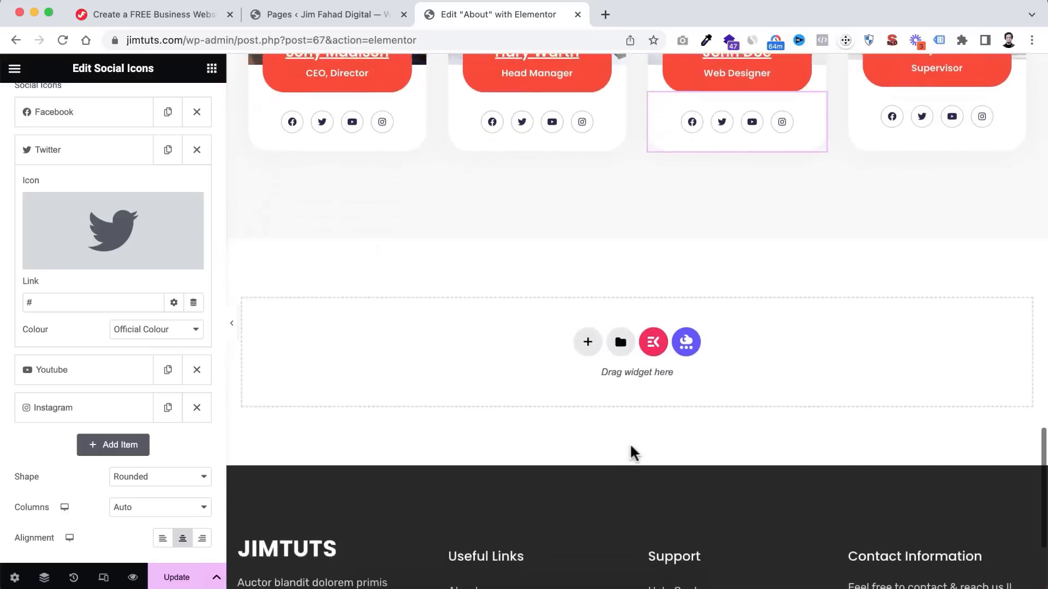
pyautogui.scroll(20, 630, 445)
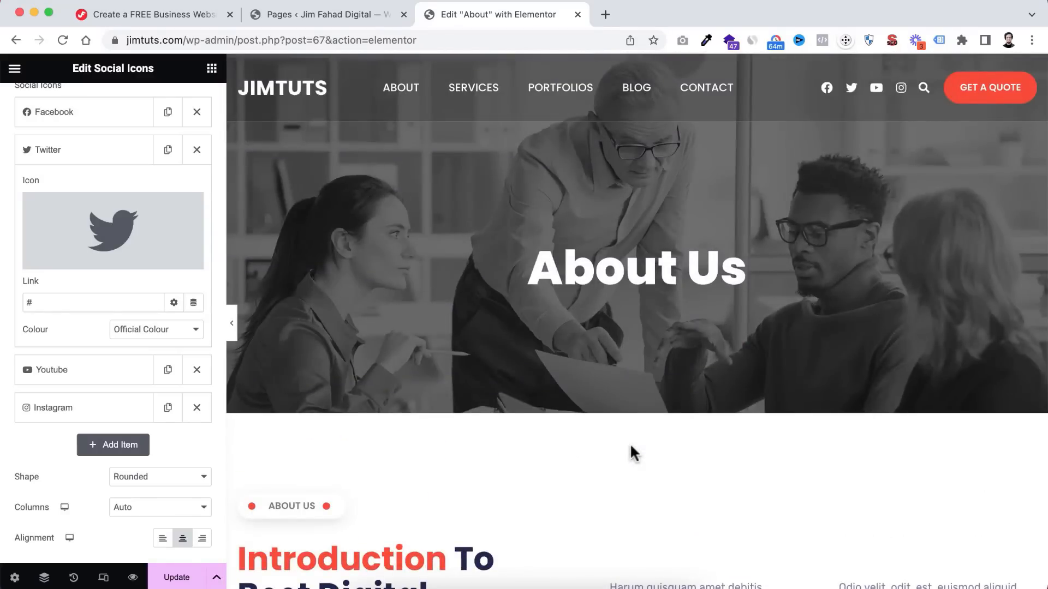
pyautogui.click(176, 577)
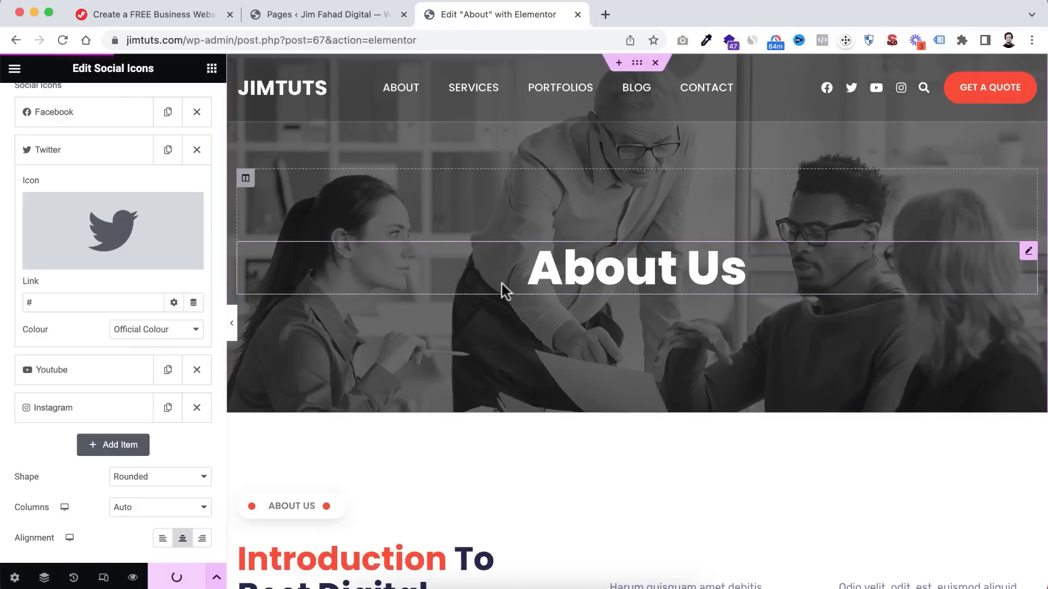
# - Preview the saved About page in a new tab and scroll through it
pyautogui.click(132, 581)
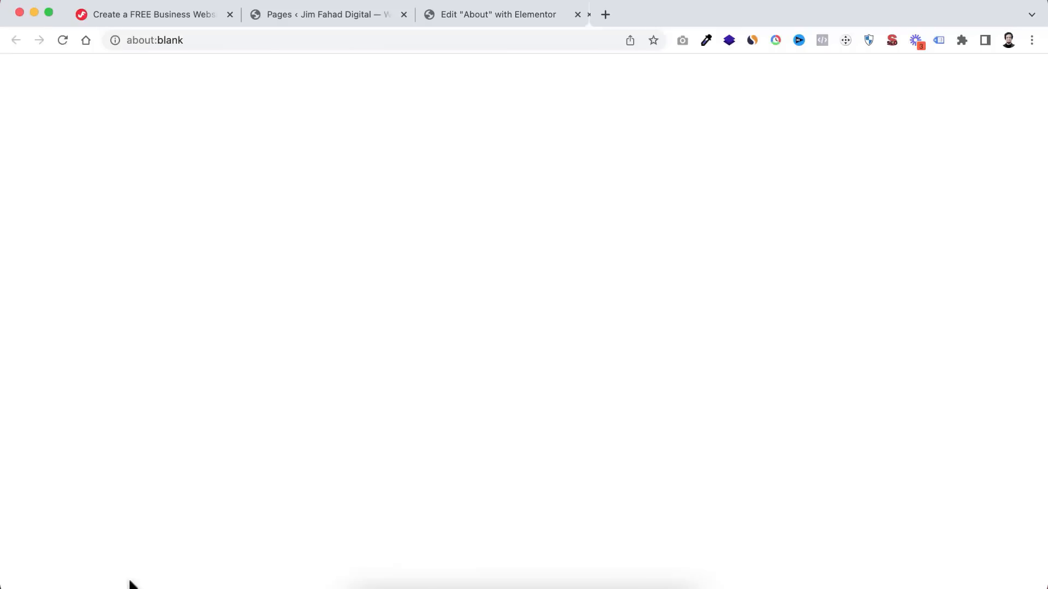
pyautogui.scroll(-15, 513, 310)
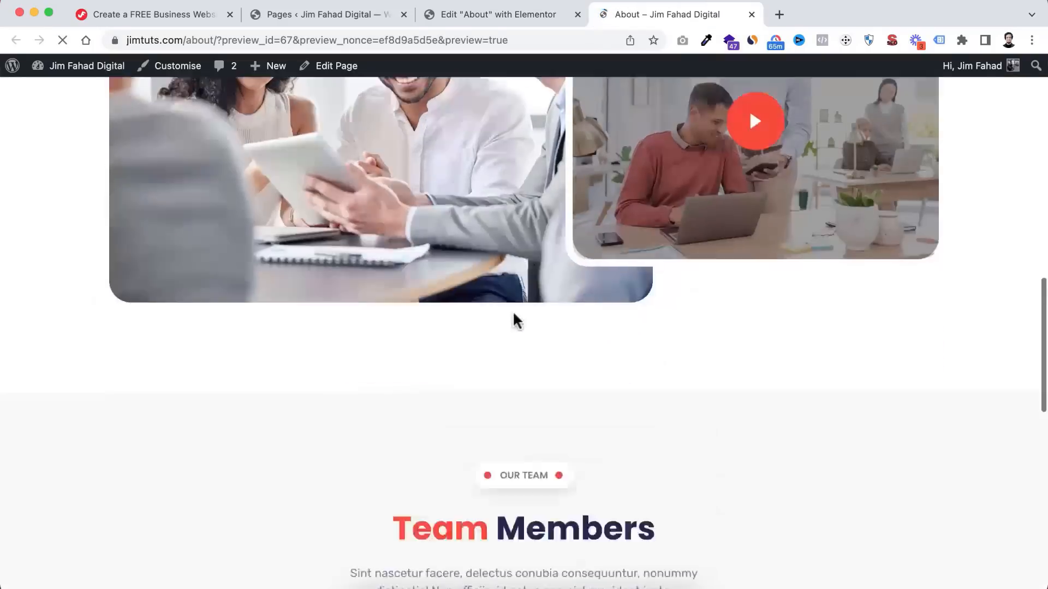
pyautogui.scroll(-13, 512, 310)
pyautogui.scroll(11, 513, 310)
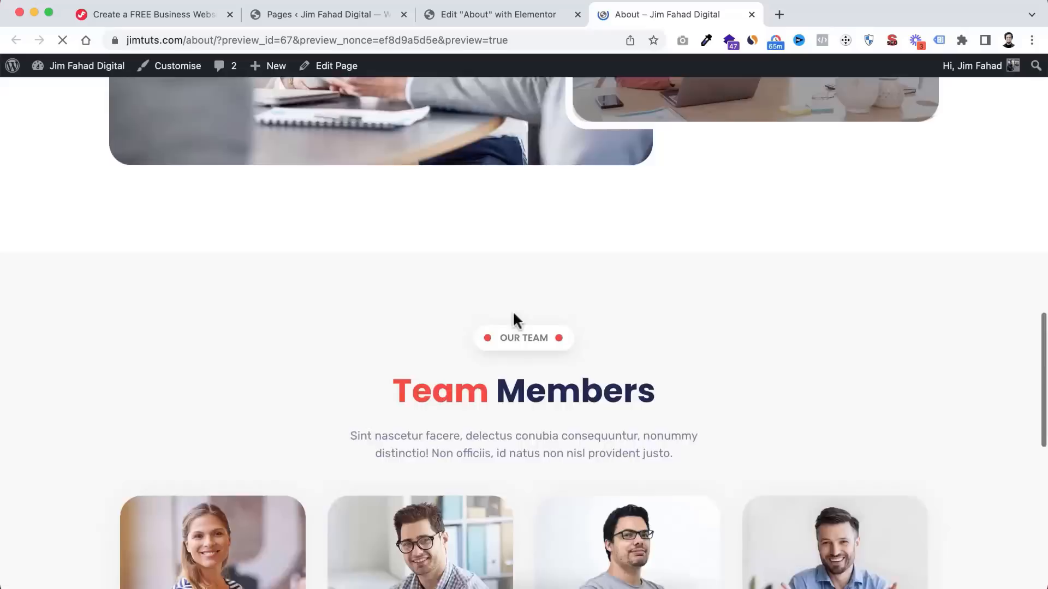
pyautogui.scroll(15, 513, 310)
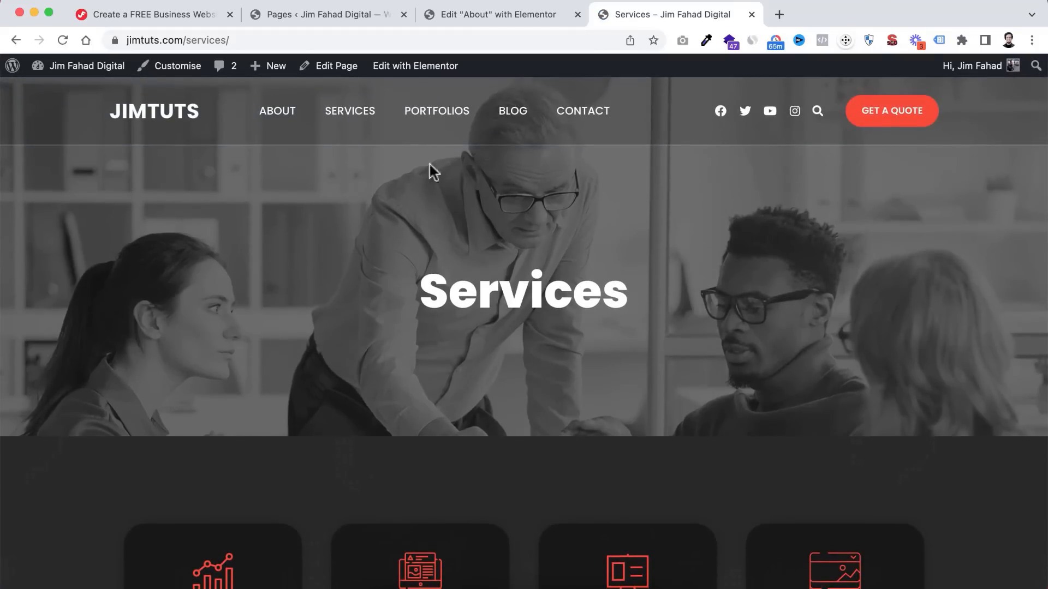
# - Load the Services page in Elementor and select the Graphic Designing service box
pyautogui.click(409, 66)
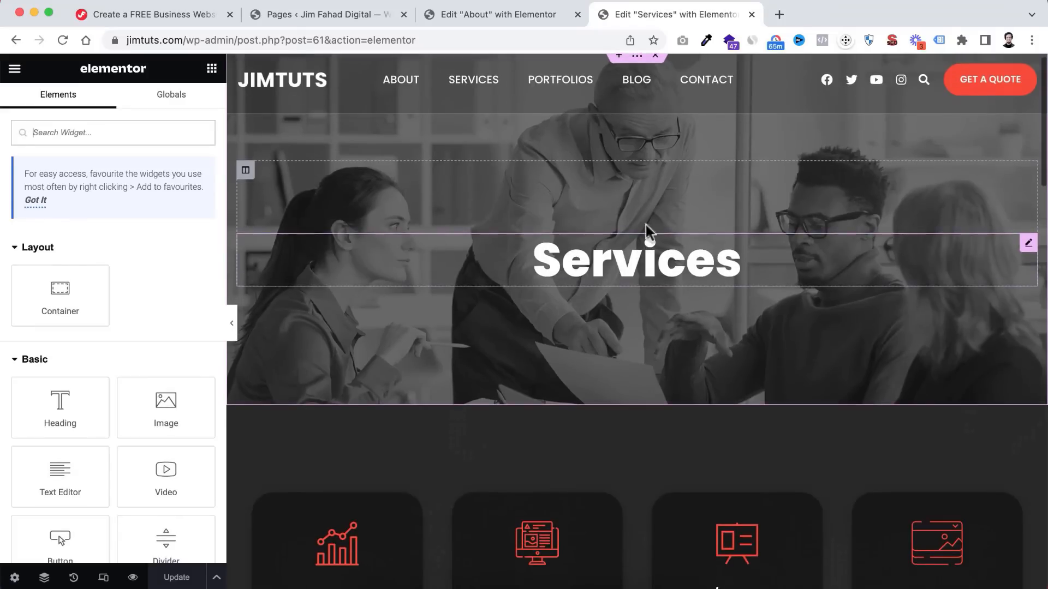
pyautogui.scroll(-5, 621, 303)
pyautogui.scroll(-5, 621, 306)
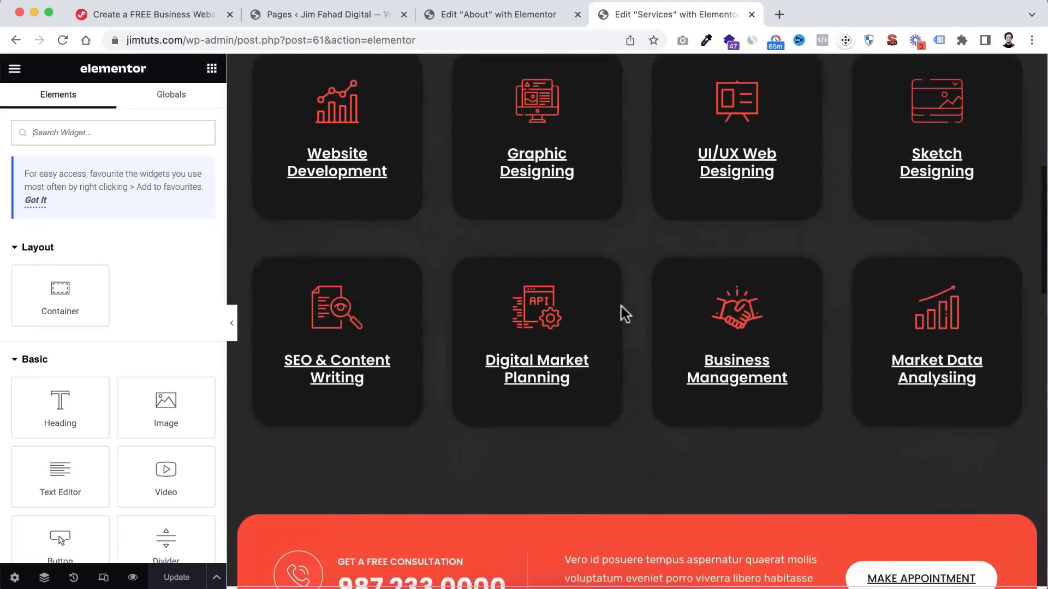
pyautogui.scroll(3, 621, 307)
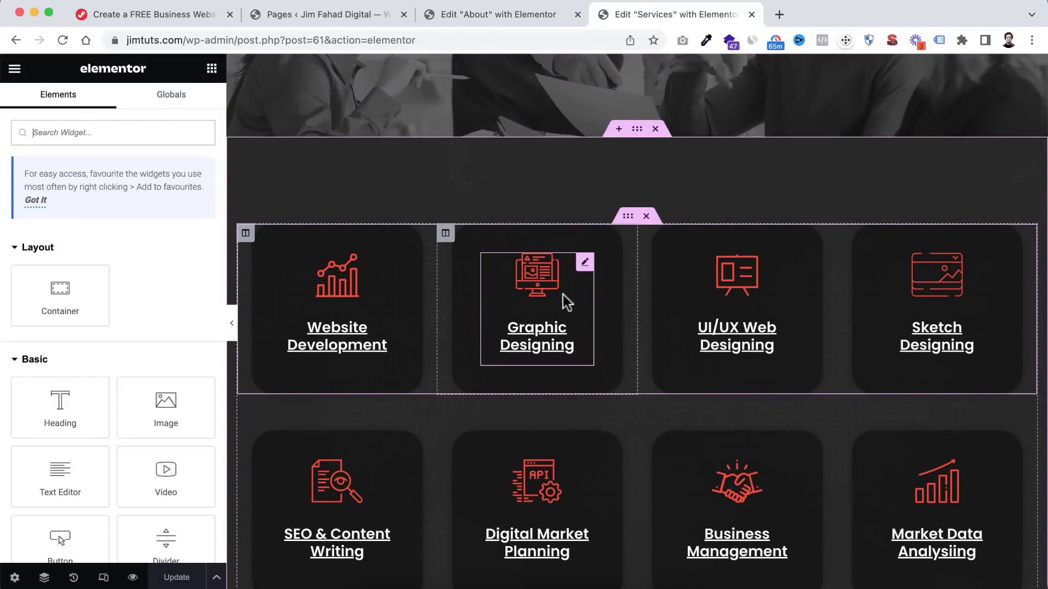
pyautogui.click(535, 287)
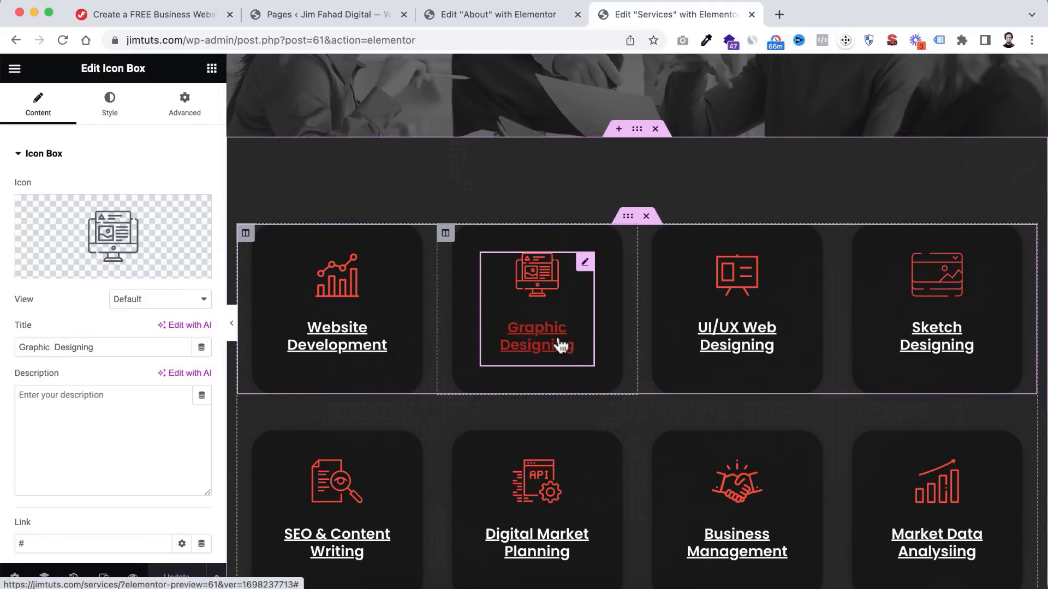
pyautogui.scroll(-1, 559, 345)
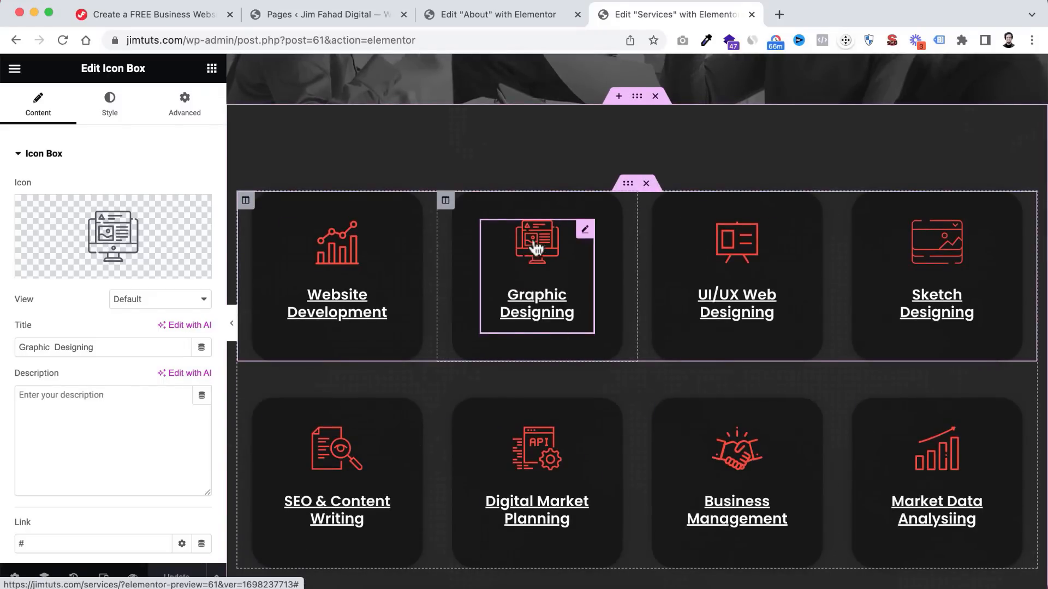
pyautogui.scroll(-5, 654, 411)
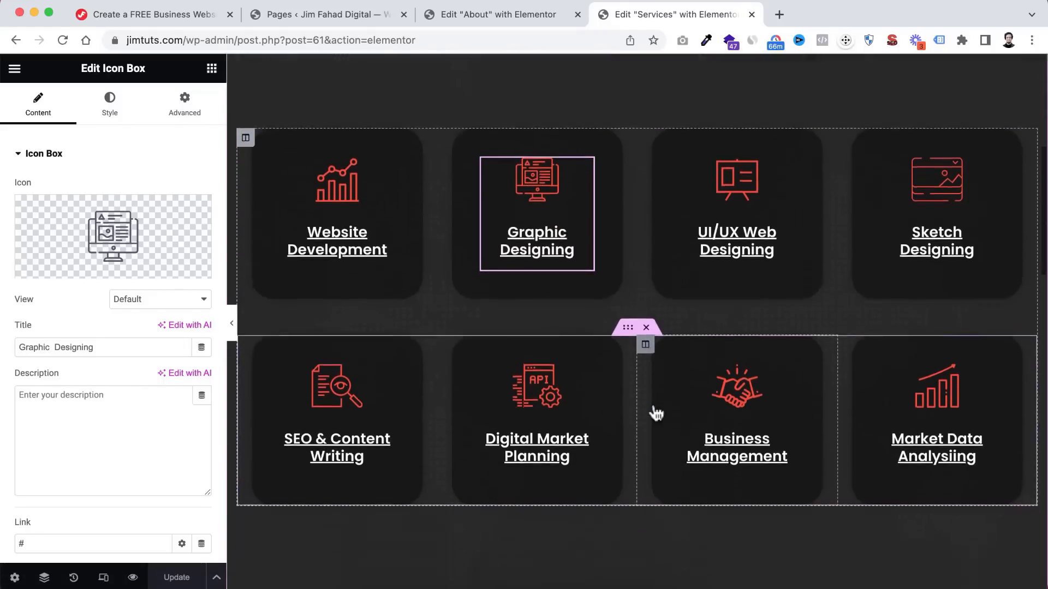
pyautogui.scroll(-2, 654, 410)
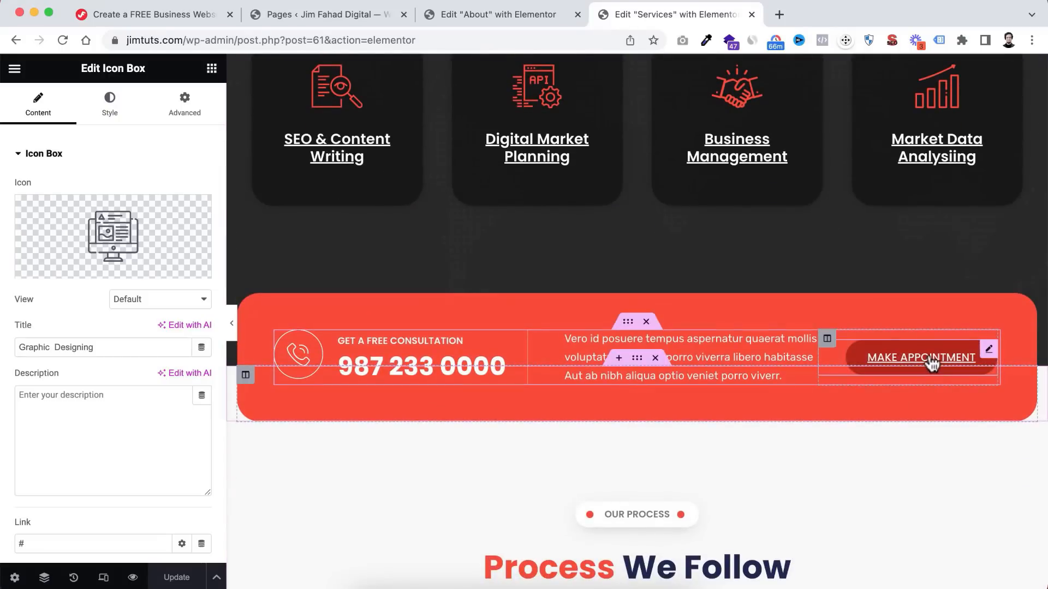
pyautogui.click(931, 358)
pyautogui.moveTo(33, 266); pyautogui.dragTo(3, 271)
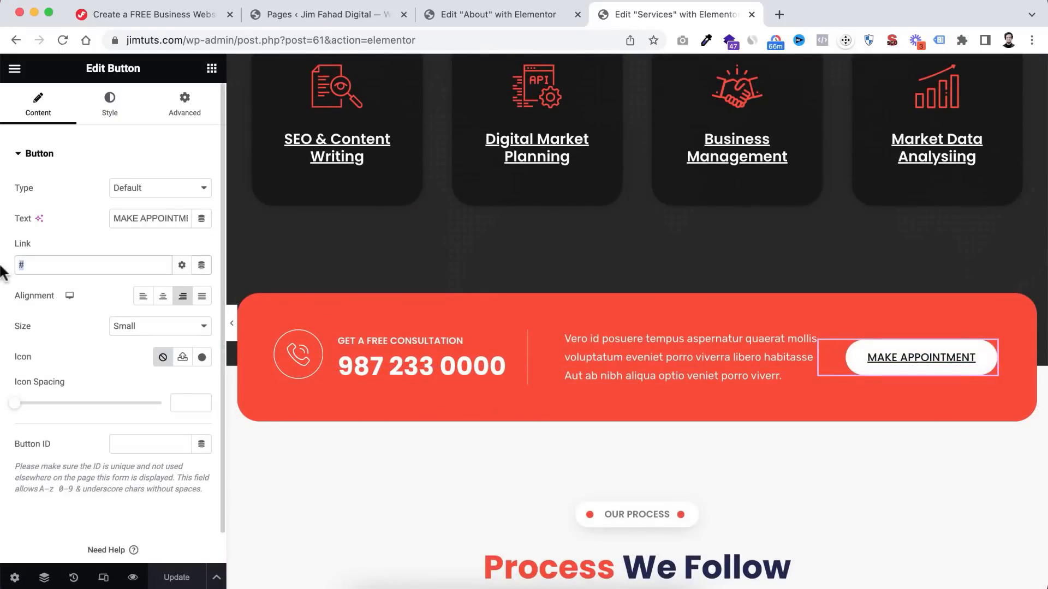
pyautogui.write('Con')
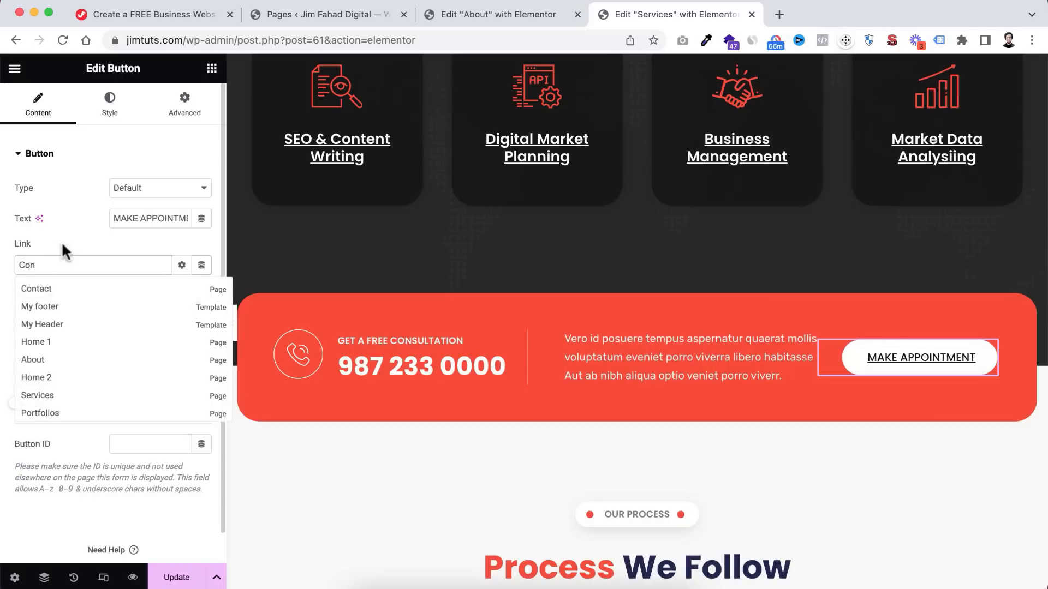
pyautogui.click(56, 288)
pyautogui.scroll(-1, 509, 411)
pyautogui.scroll(-5, 509, 411)
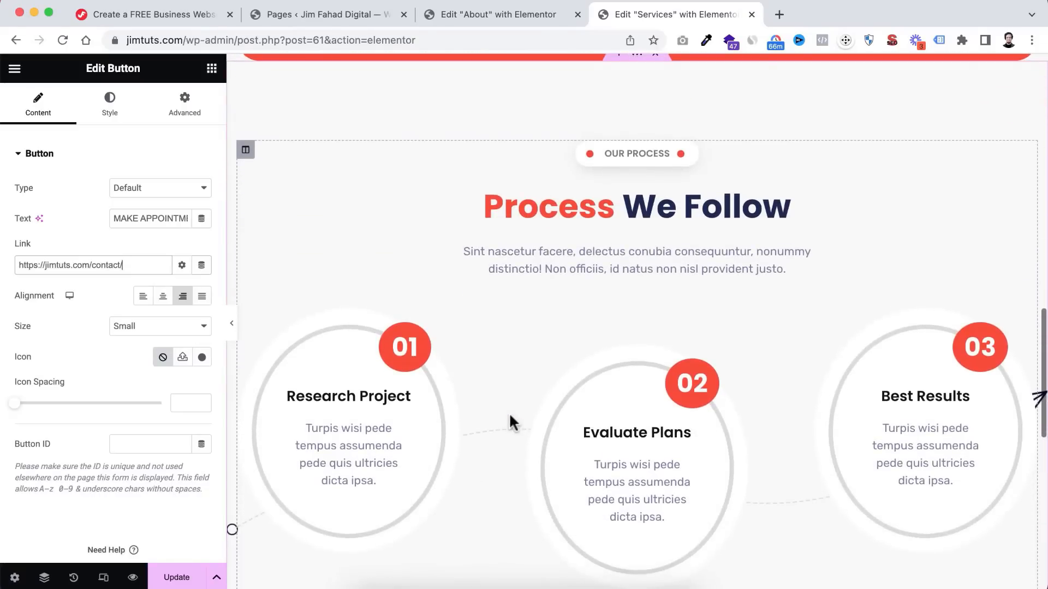
pyautogui.scroll(1, 509, 412)
pyautogui.scroll(1, 615, 445)
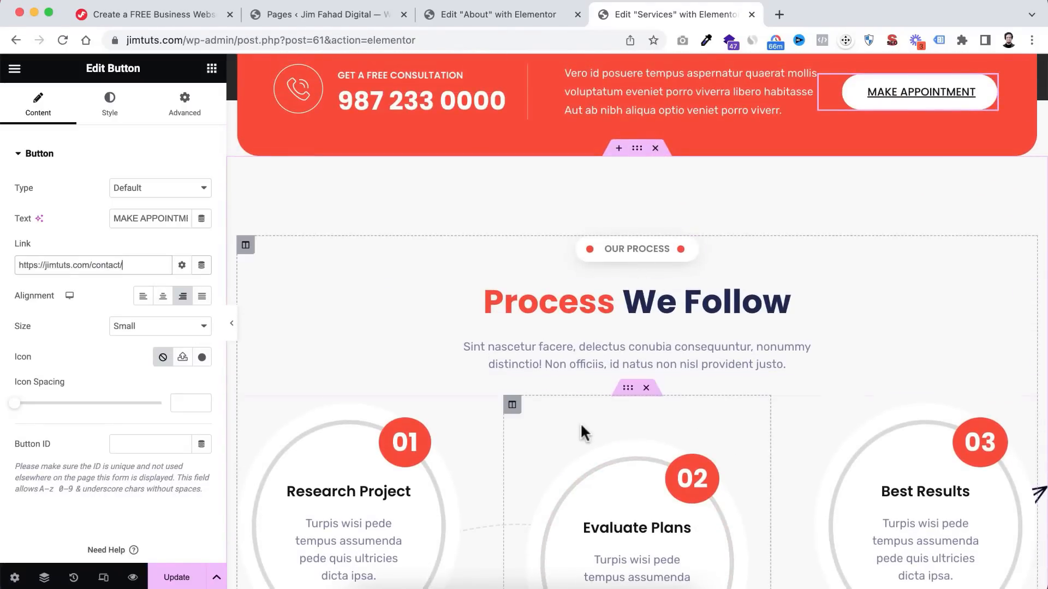
pyautogui.scroll(-3, 580, 429)
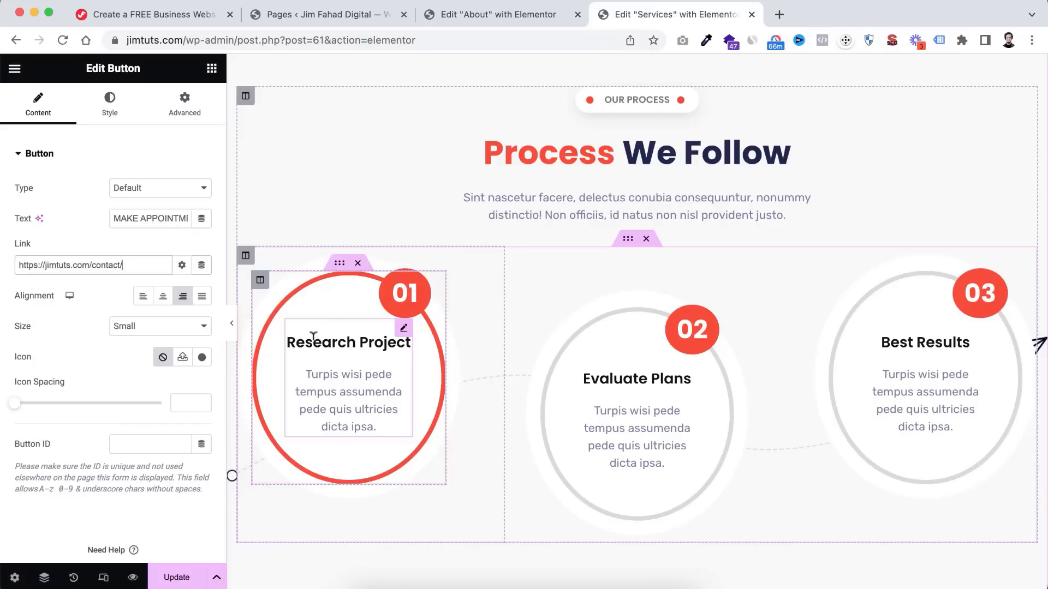
pyautogui.click(598, 377)
pyautogui.tripleClick(95, 203)
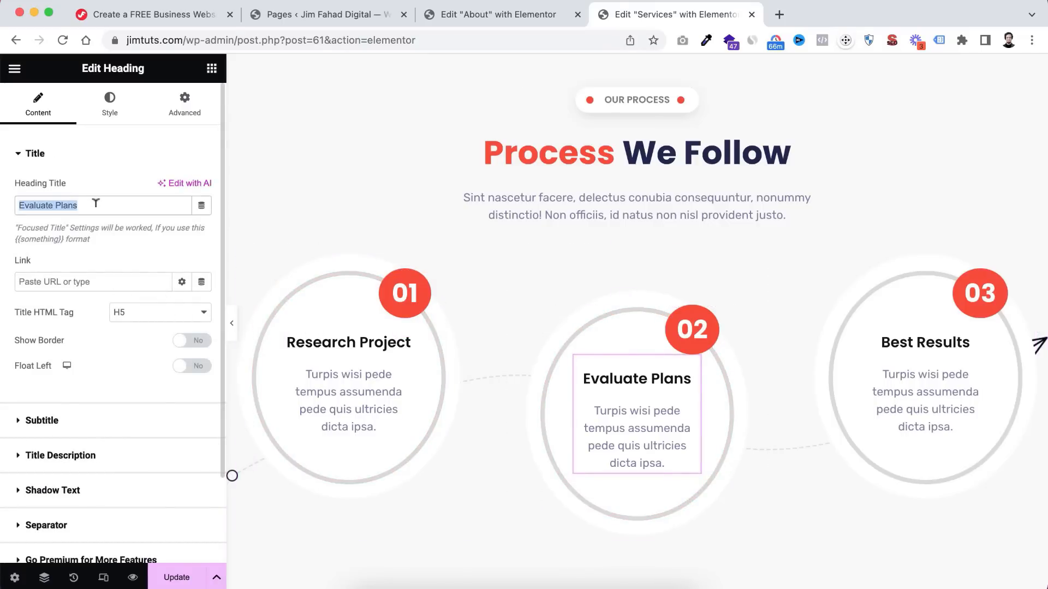
pyautogui.write('Discuss & Proceed')
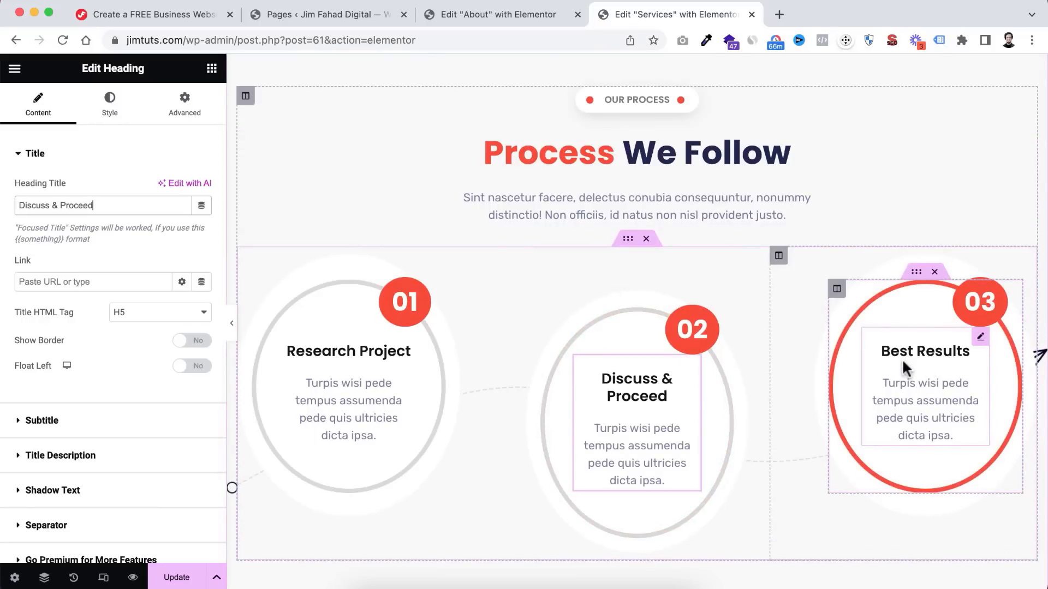
pyautogui.scroll(-2, 646, 424)
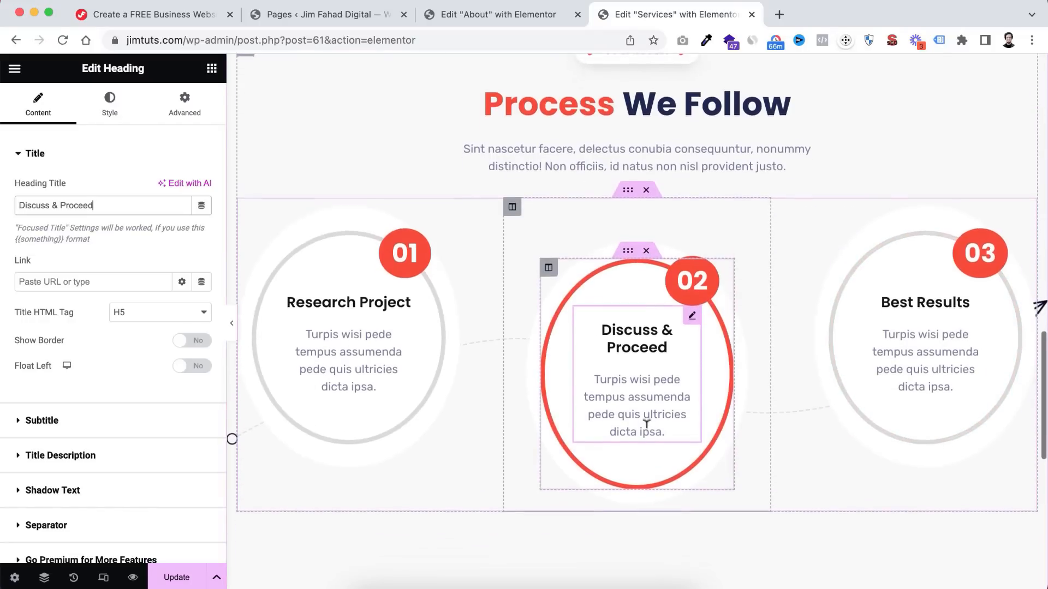
pyautogui.scroll(-1, 646, 423)
pyautogui.scroll(1, 646, 424)
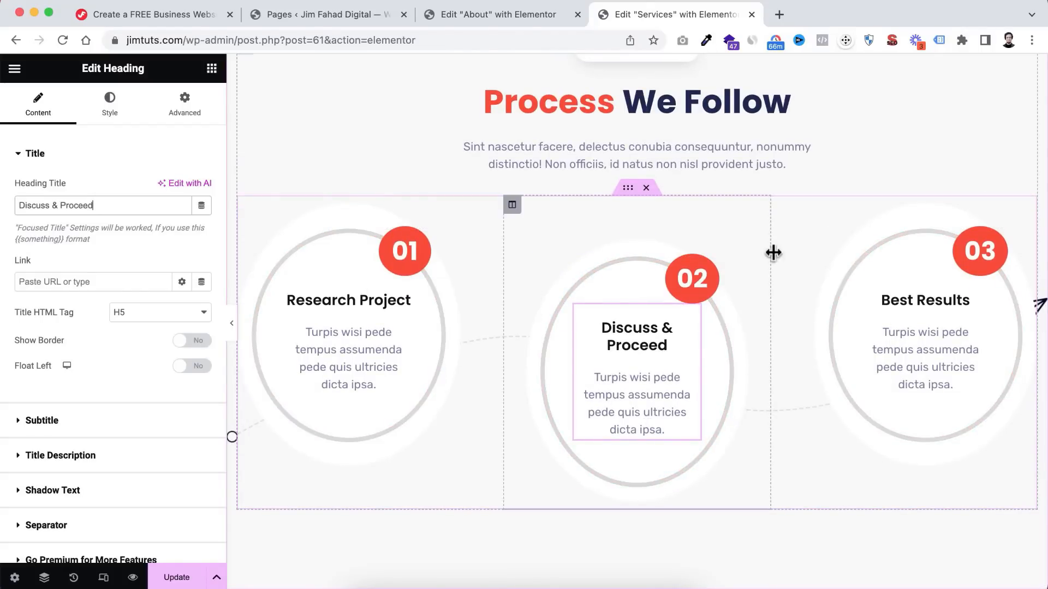
pyautogui.scroll(-8, 773, 252)
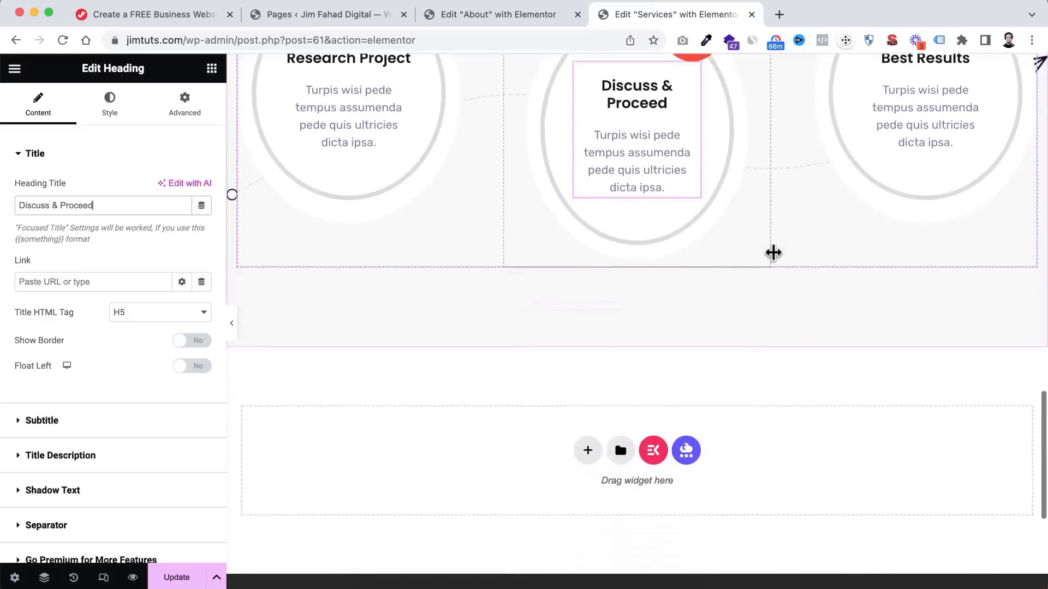
pyautogui.scroll(20, 772, 250)
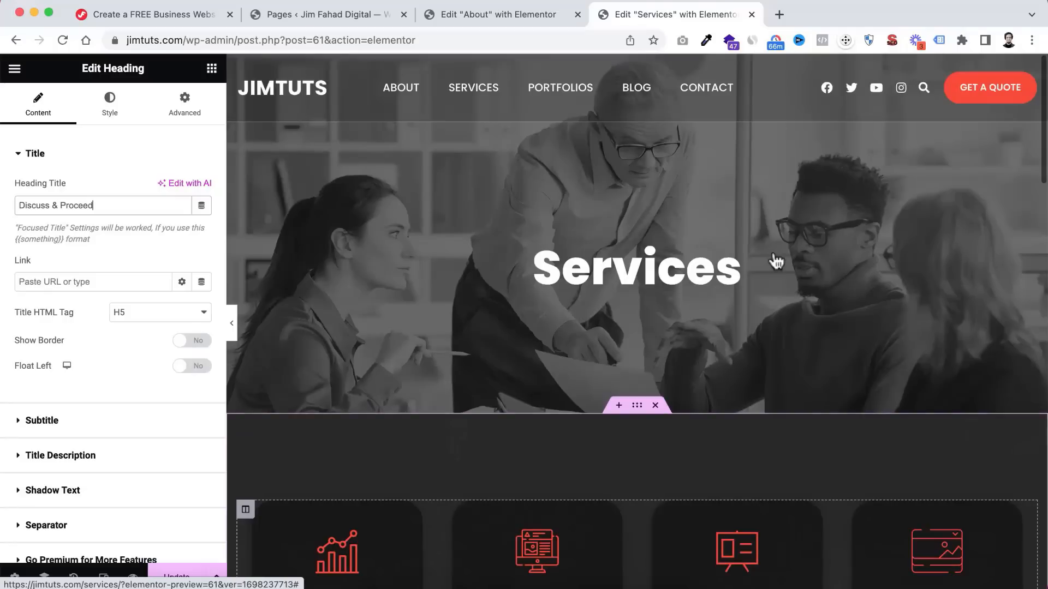
# - Update and preview the Services page, close both editors, and open the Portfolios page
pyautogui.click(176, 577)
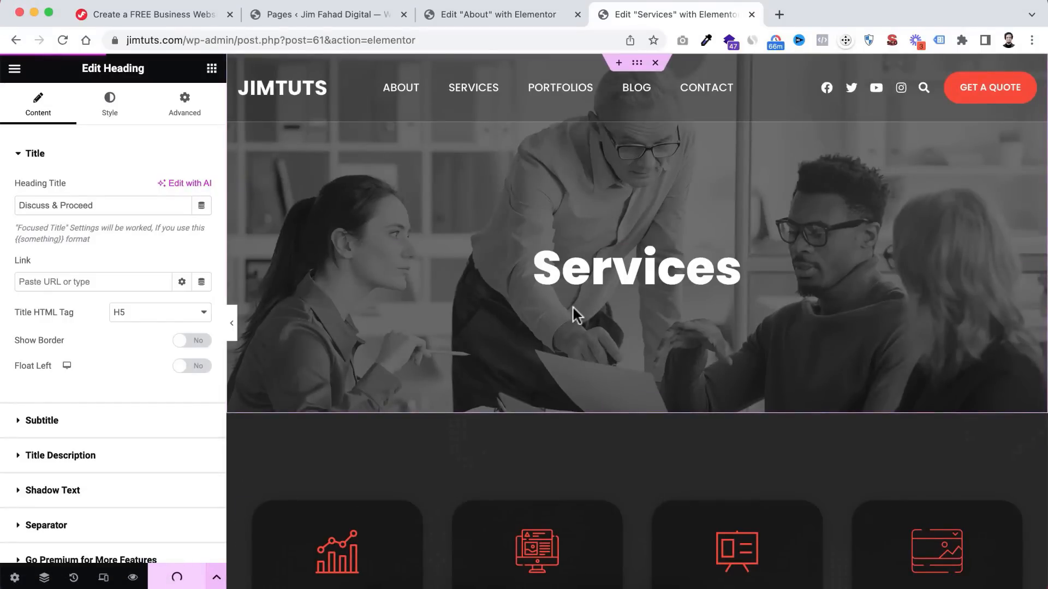
pyautogui.click(132, 577)
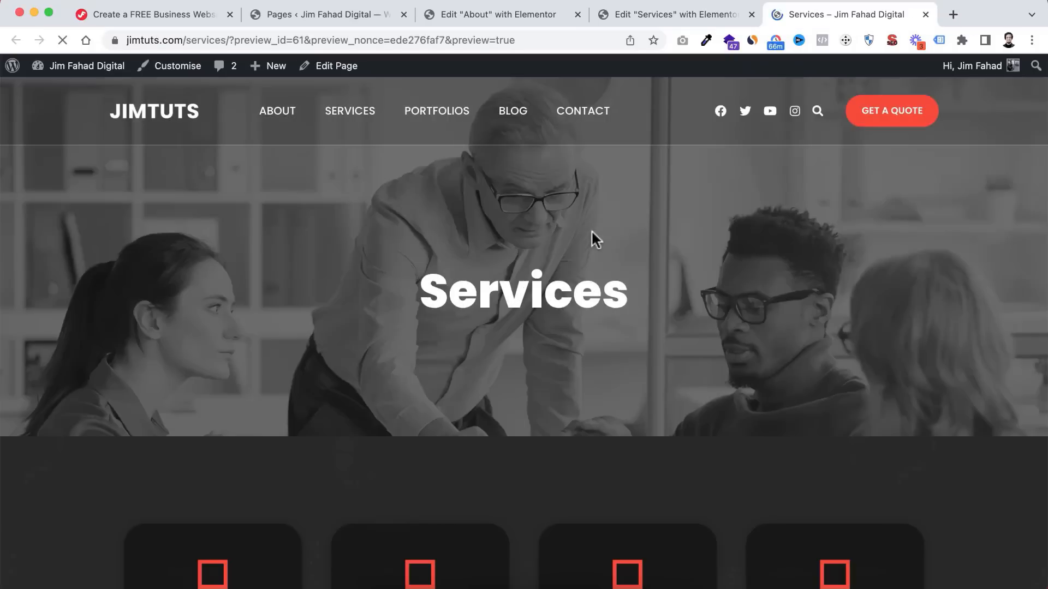
pyautogui.click(577, 15)
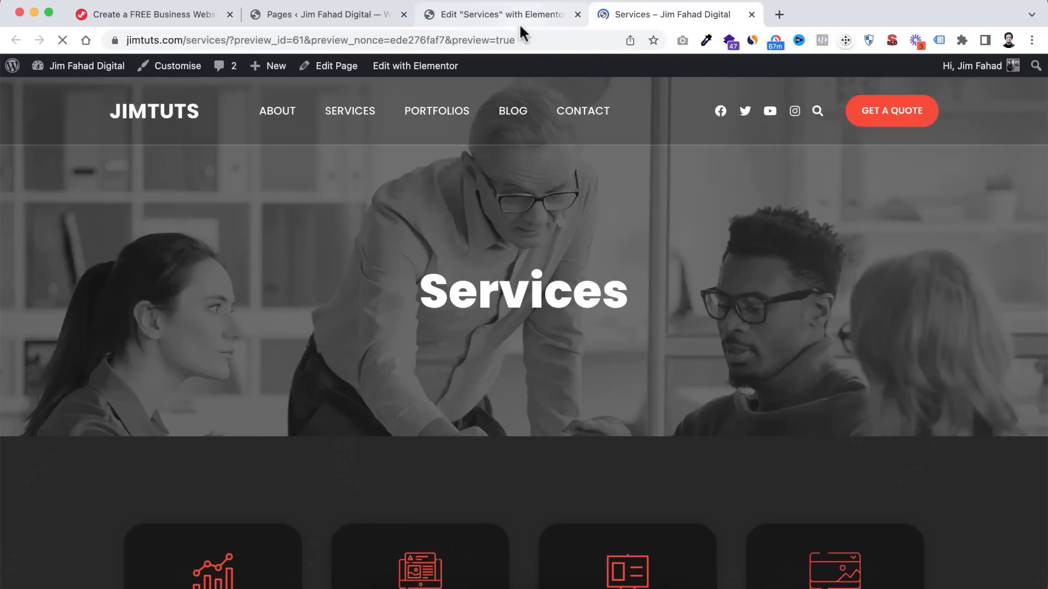
pyautogui.click(577, 15)
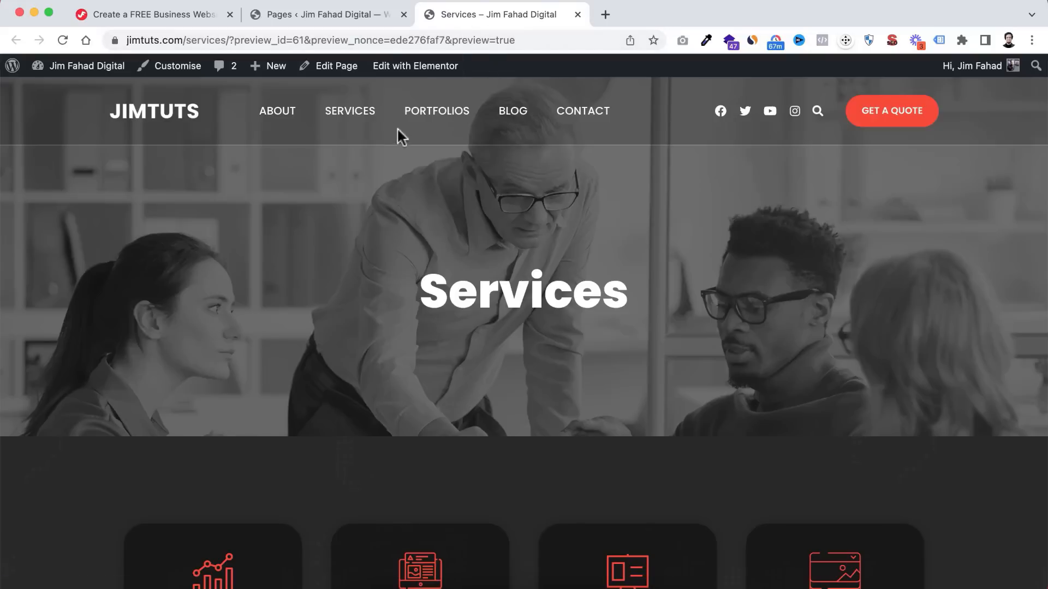
pyautogui.click(436, 114)
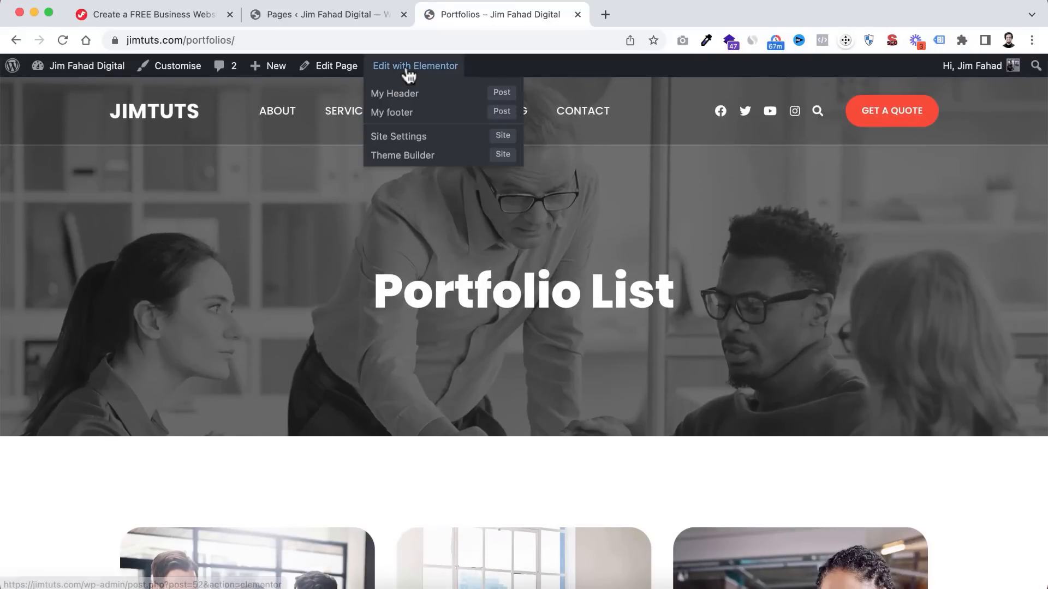
# - Open the Portfolios page in Elementor and review its portfolio image cards
pyautogui.click(409, 71)
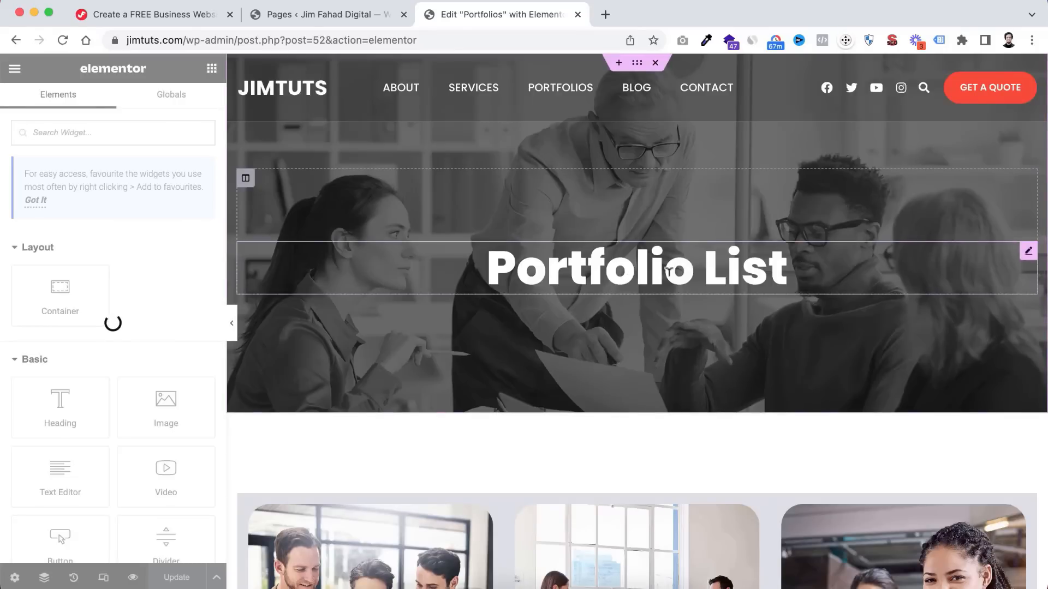
pyautogui.scroll(-3, 601, 435)
pyautogui.scroll(-1, 603, 435)
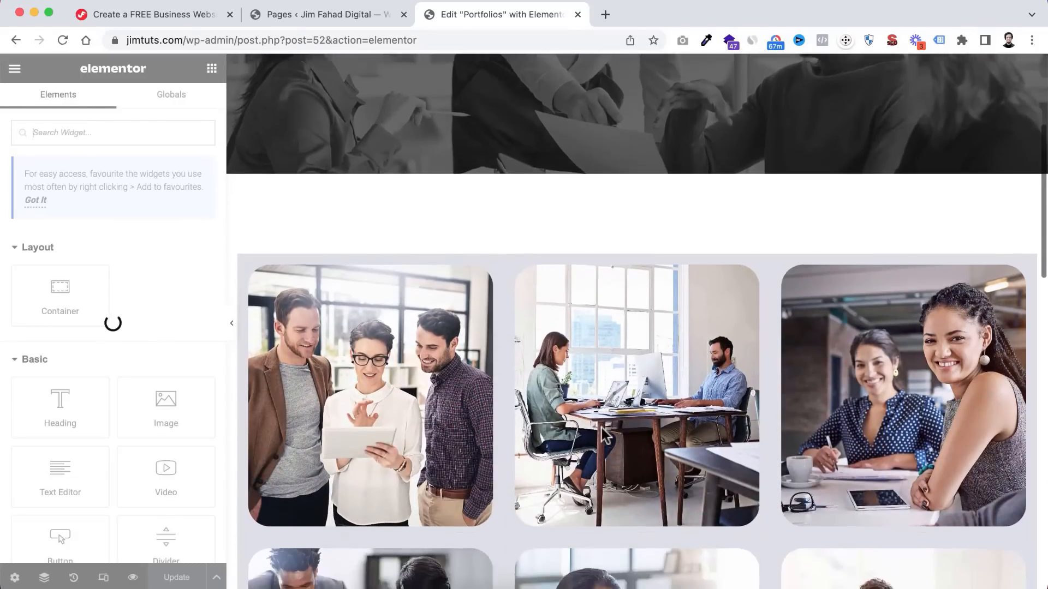
pyautogui.scroll(2, 603, 434)
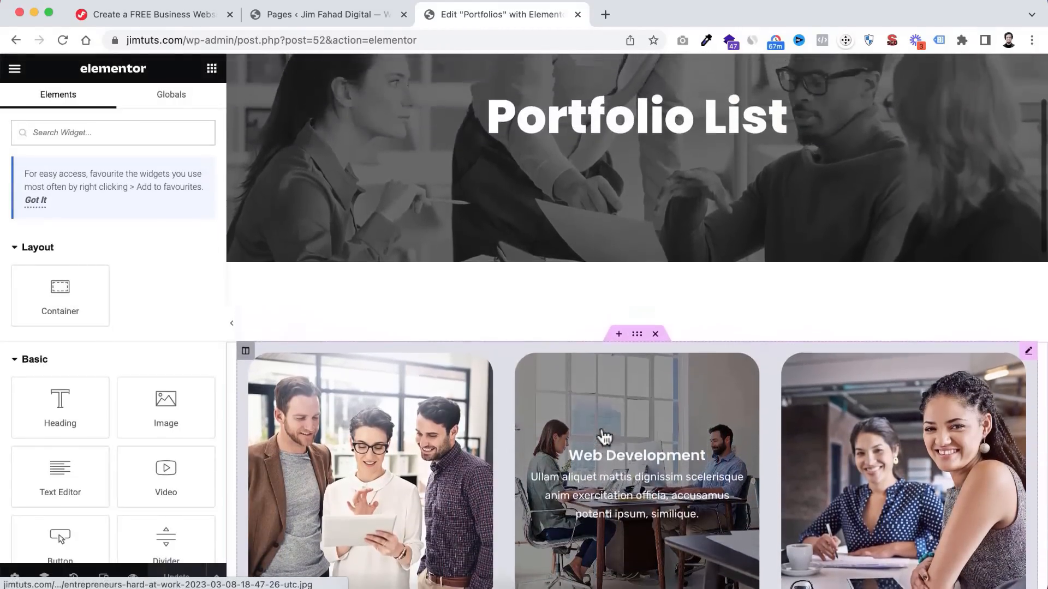
pyautogui.scroll(-1, 613, 451)
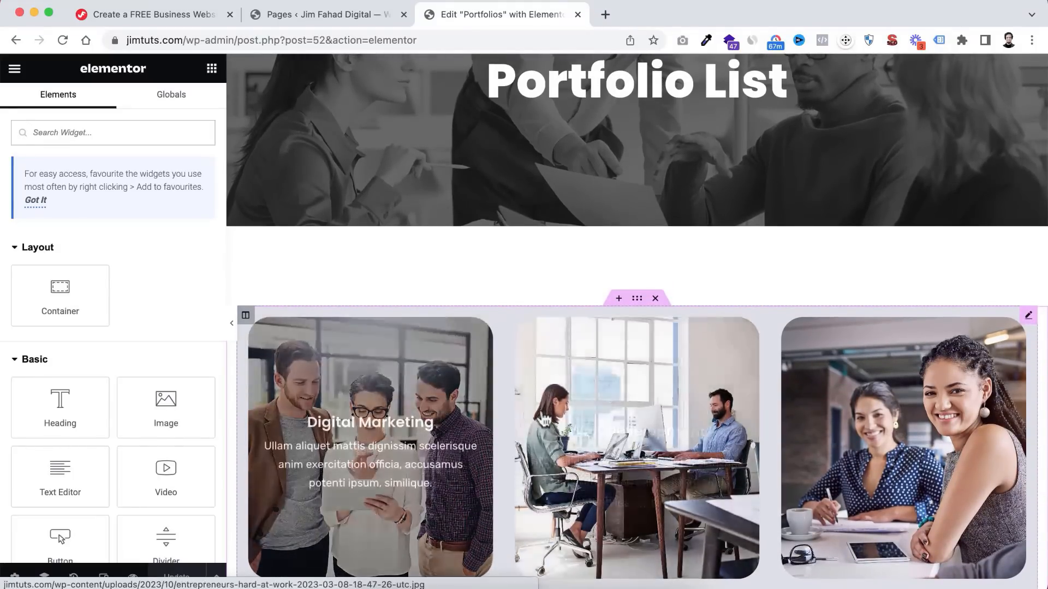
pyautogui.scroll(3, 706, 391)
# - Change the hero heading from 'Portfolio List' to 'Portfolios'
pyautogui.click(541, 230)
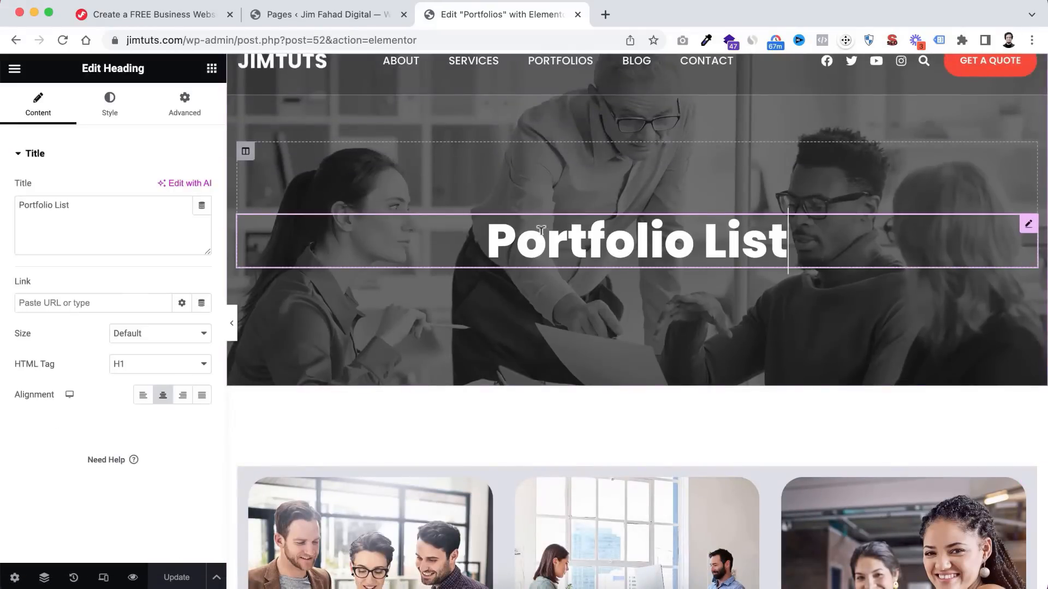
pyautogui.moveTo(692, 230); pyautogui.dragTo(789, 241)
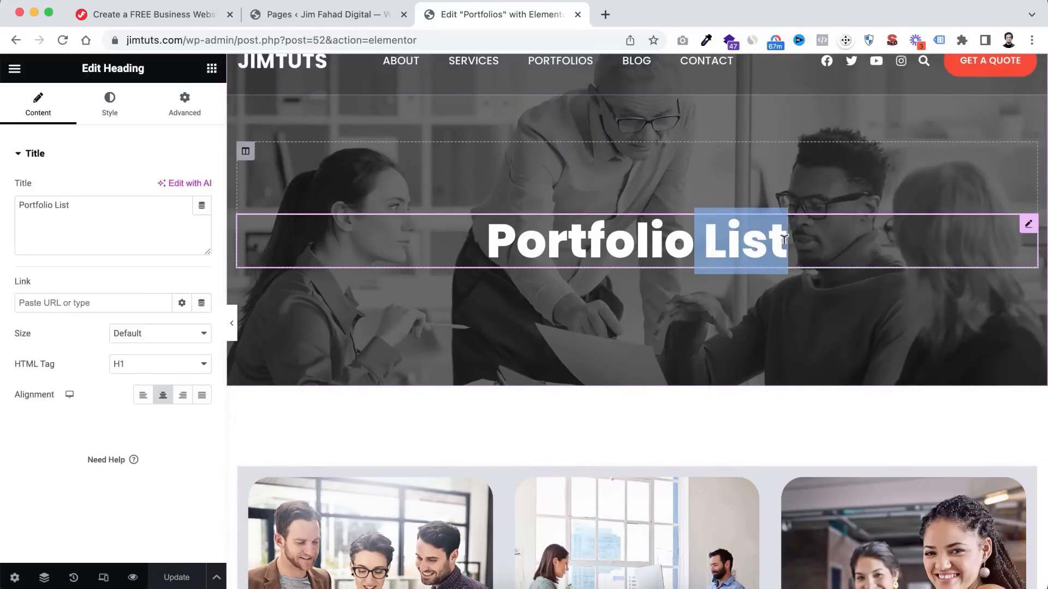
pyautogui.write('s')
# - Delete the 'Subscribe To Get Latest Update From Us' section
pyautogui.scroll(-10, 733, 306)
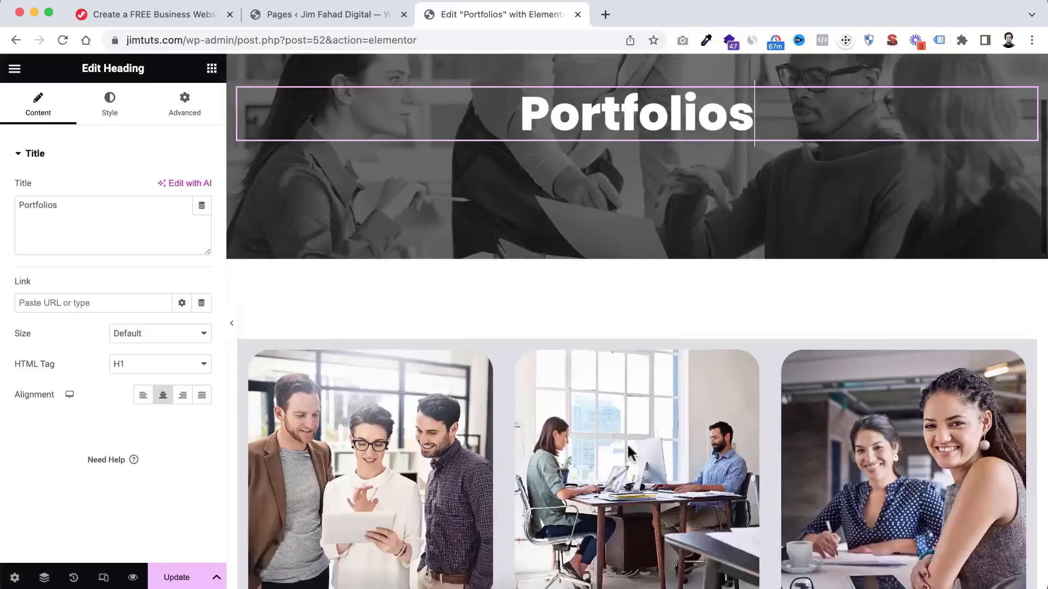
pyautogui.scroll(-3, 631, 454)
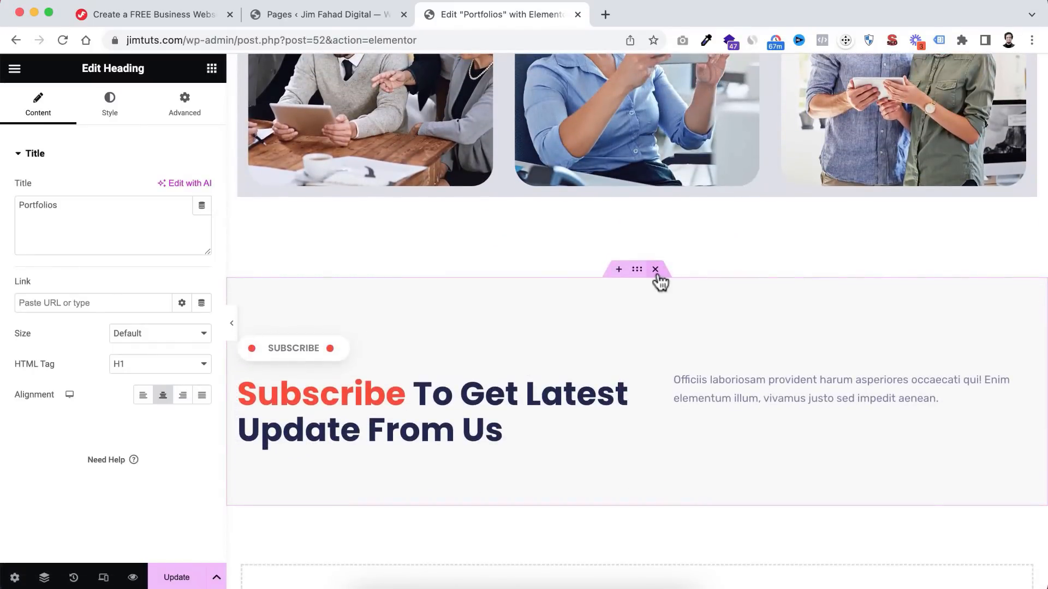
pyautogui.click(656, 269)
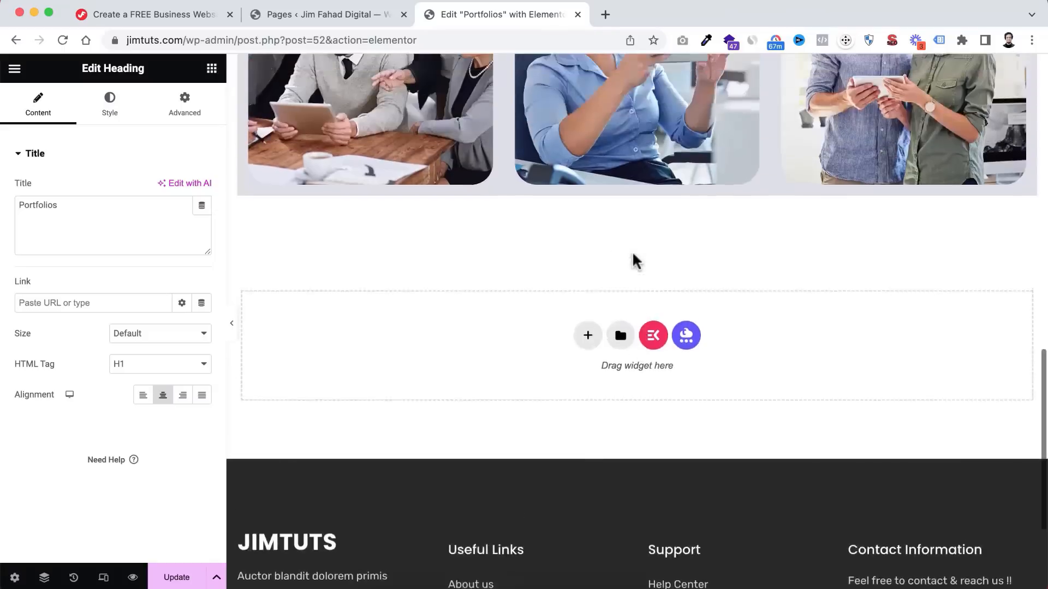
# - Open the settings of the portfolio gallery widget
pyautogui.scroll(6, 632, 251)
pyautogui.scroll(4, 632, 251)
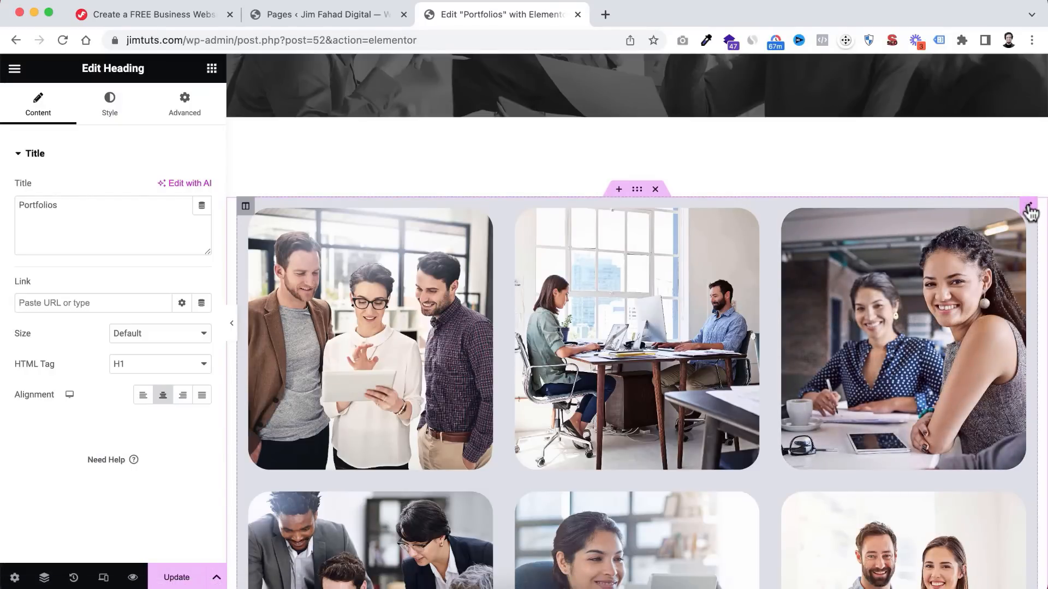
pyautogui.click(1028, 209)
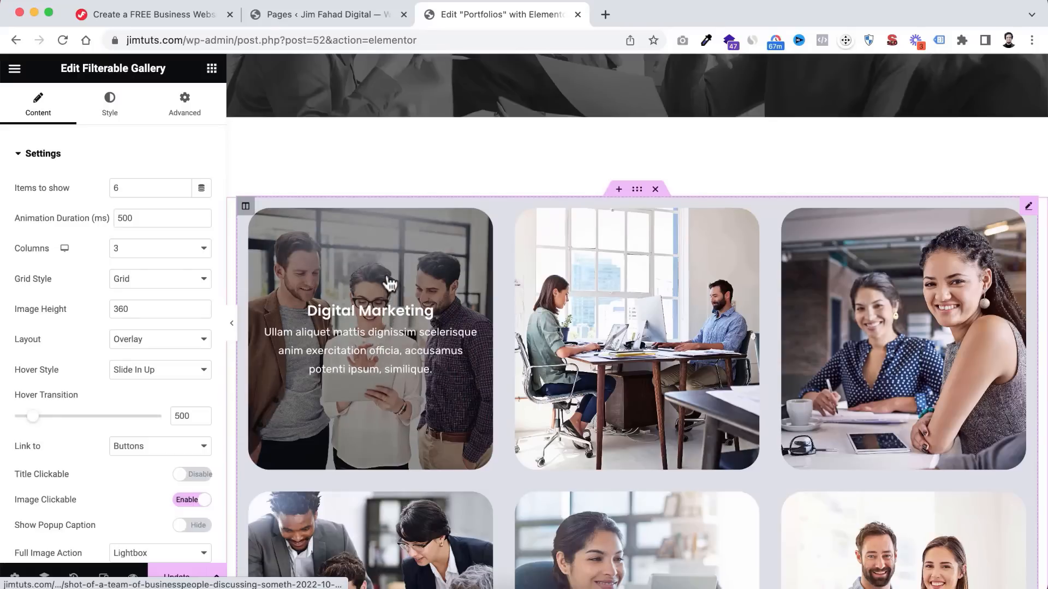
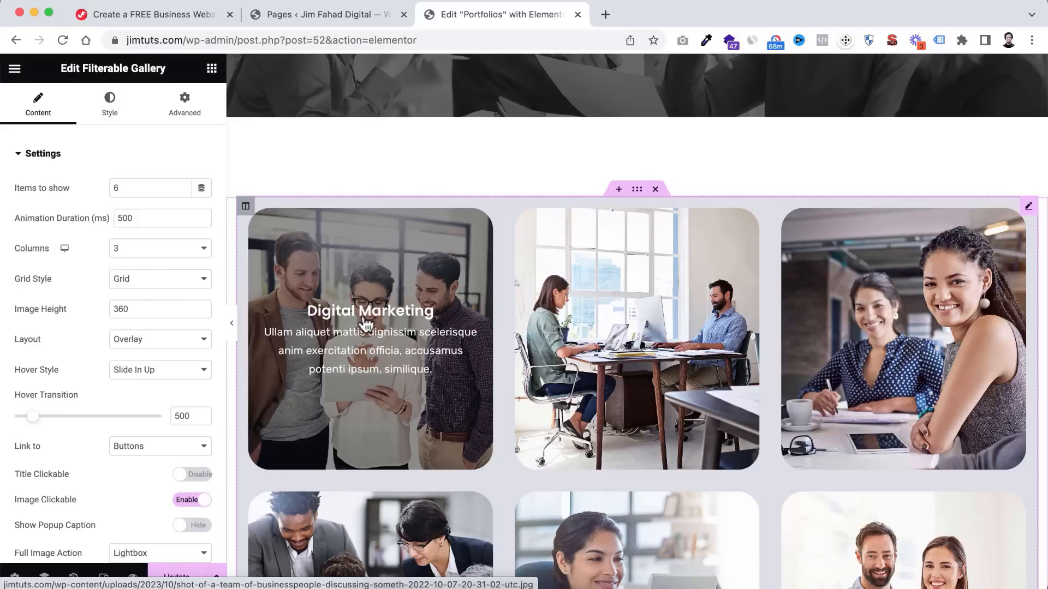
# - Expand the Filterable Gallery's Gallery Items list showing six items, Digital Marketing through Business Management
pyautogui.scroll(-2, 382, 339)
pyautogui.scroll(-2, 777, 293)
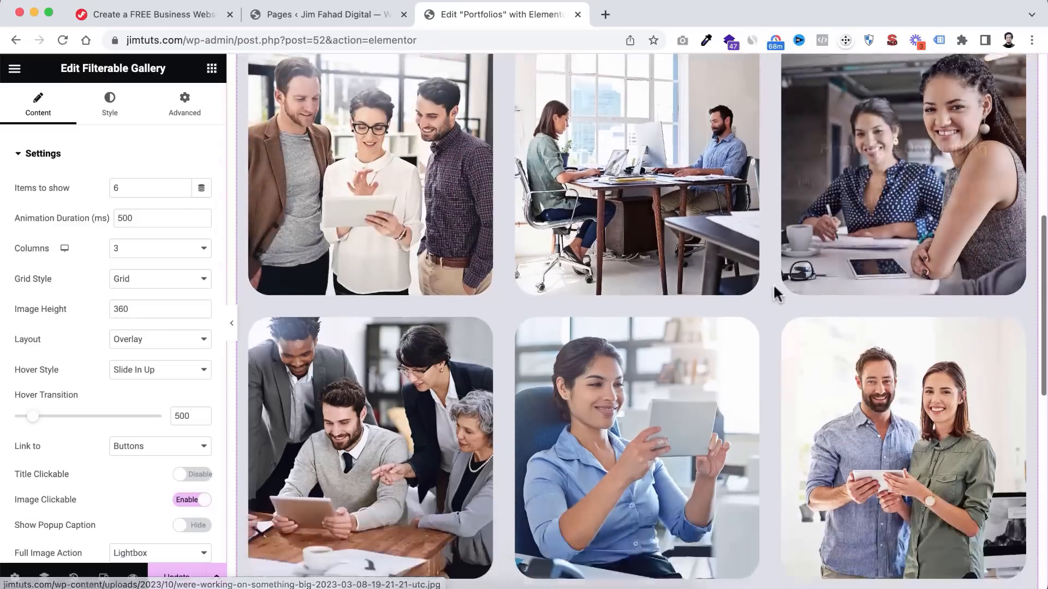
pyautogui.scroll(2, 456, 327)
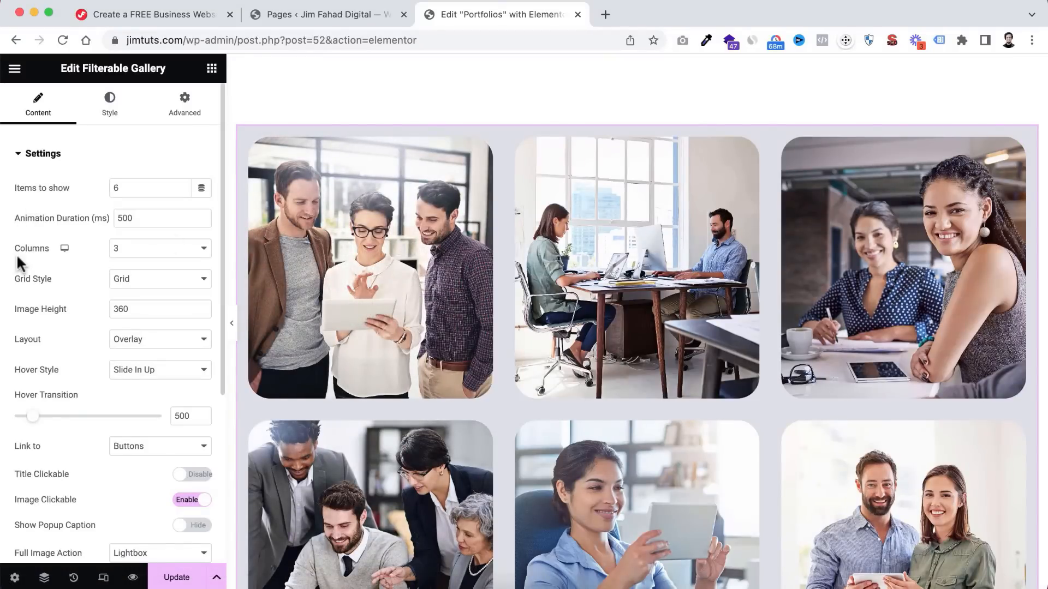
pyautogui.scroll(-5, 18, 263)
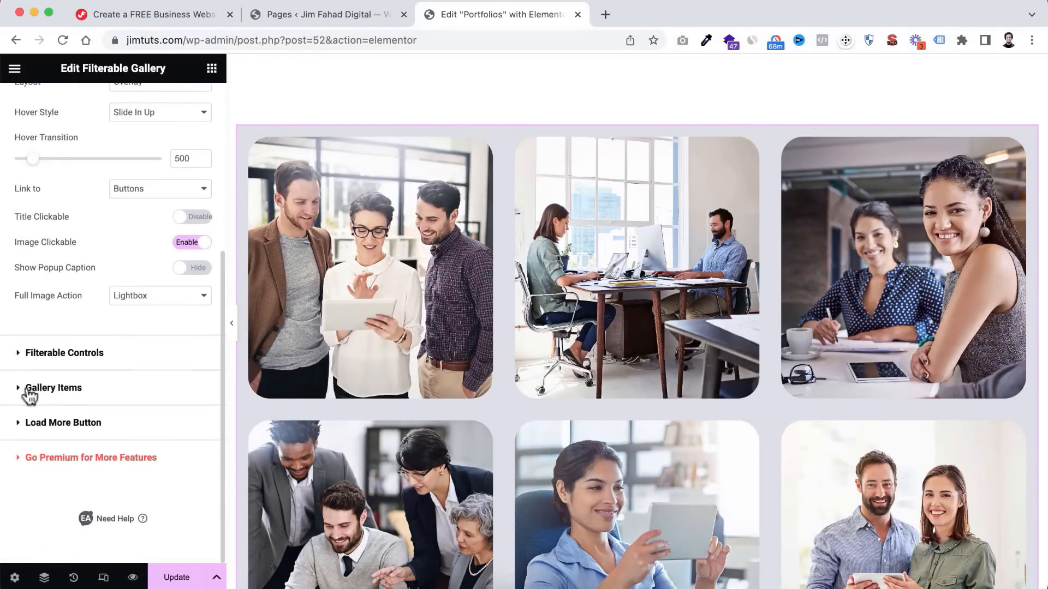
pyautogui.click(21, 392)
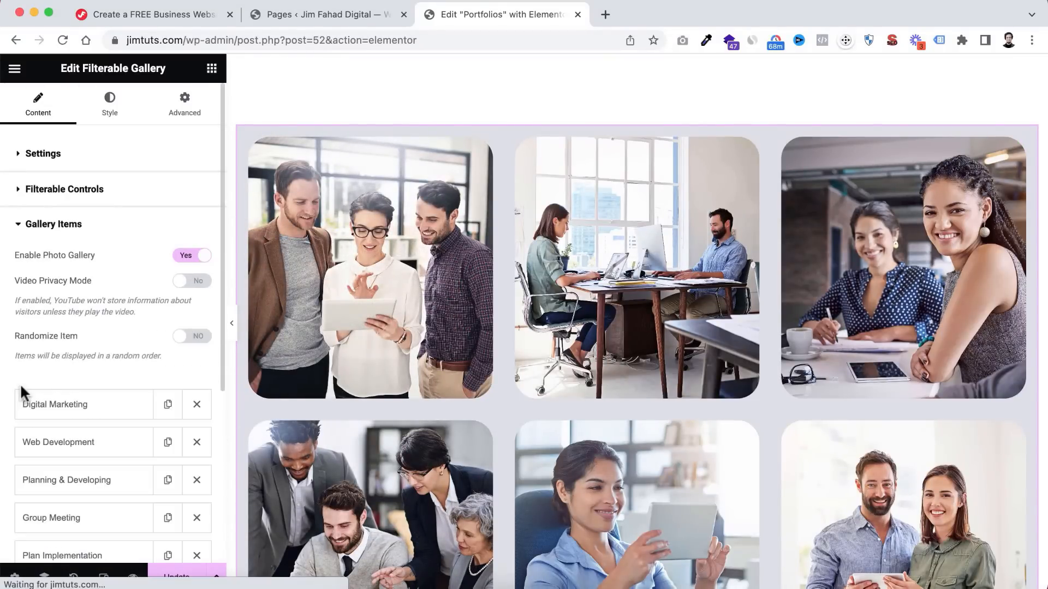
pyautogui.scroll(-2, 20, 384)
pyautogui.scroll(-3, 22, 392)
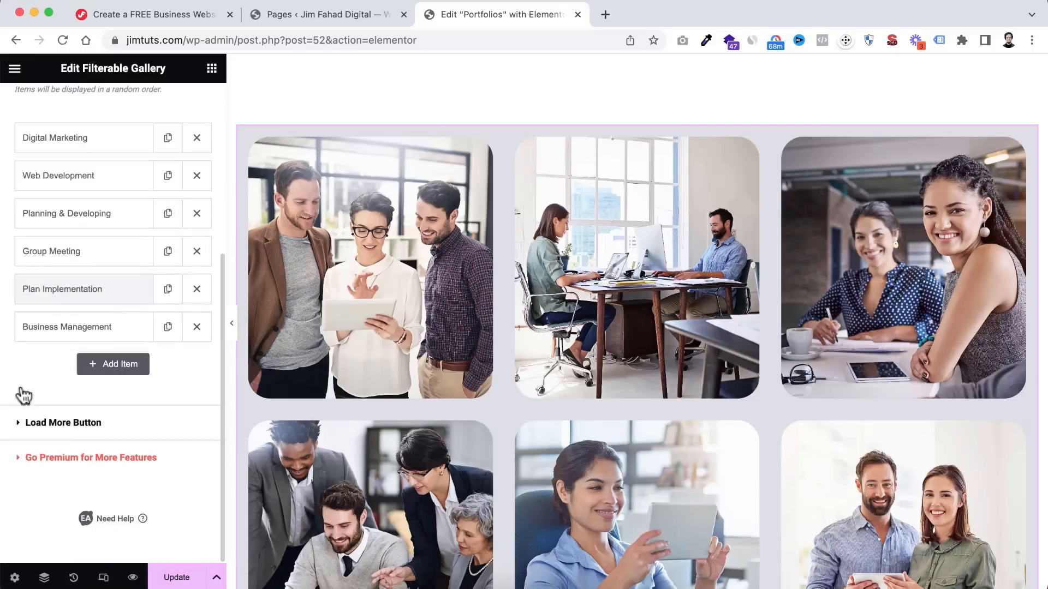
pyautogui.scroll(2, 63, 207)
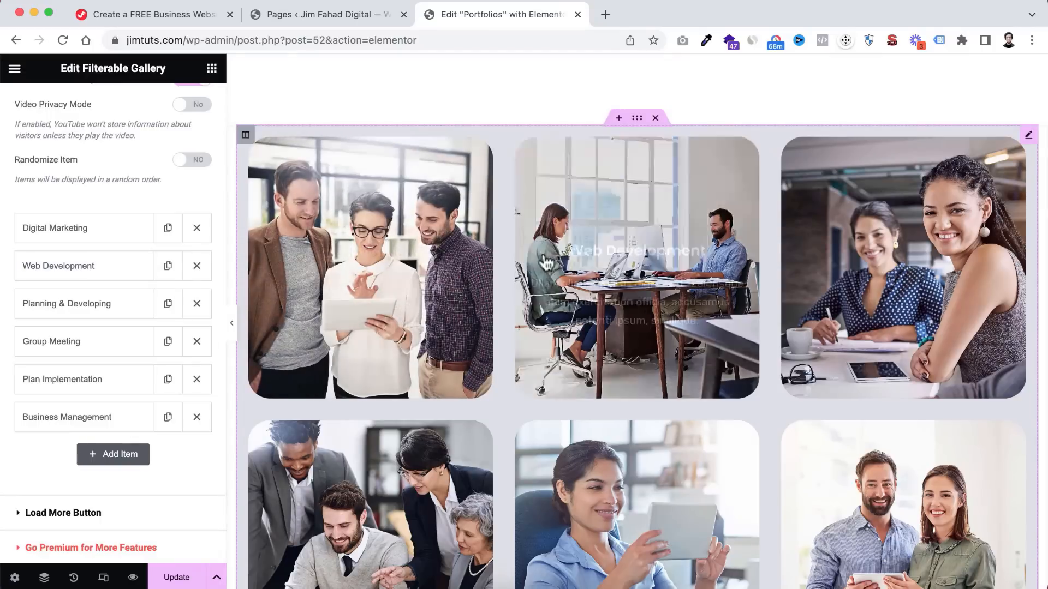
pyautogui.scroll(-2, 552, 269)
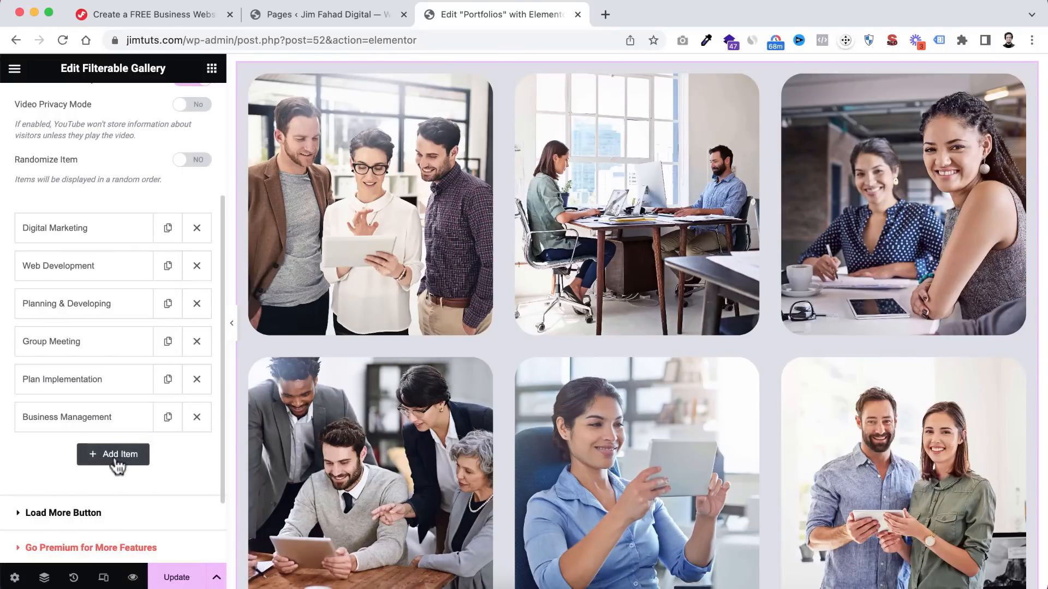
pyautogui.scroll(1, 280, 342)
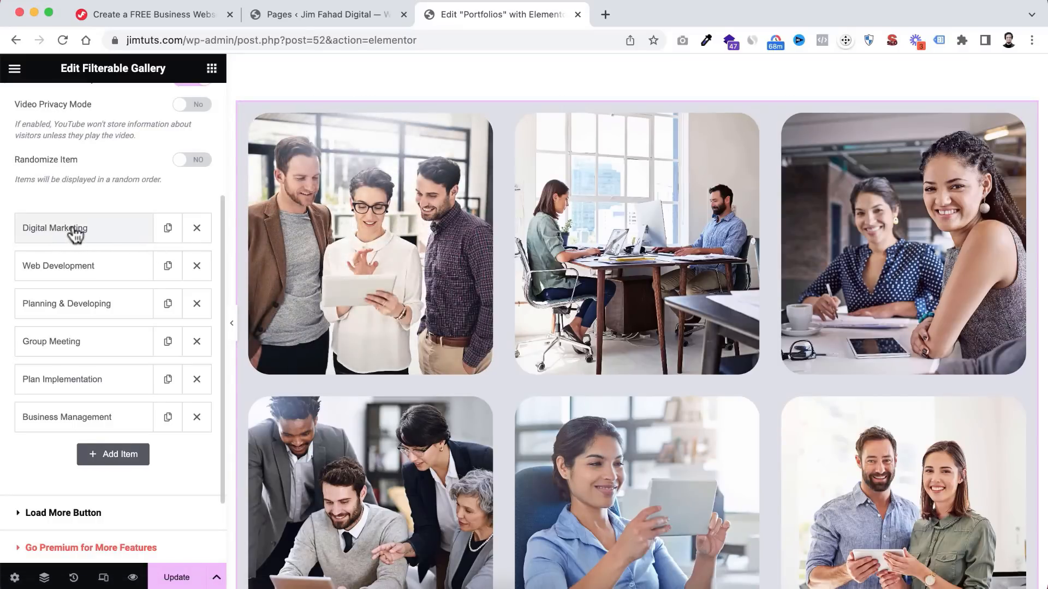
# - Open the Digital Marketing gallery item and change its Item Name to 'Restaurant Website'
pyautogui.click(81, 232)
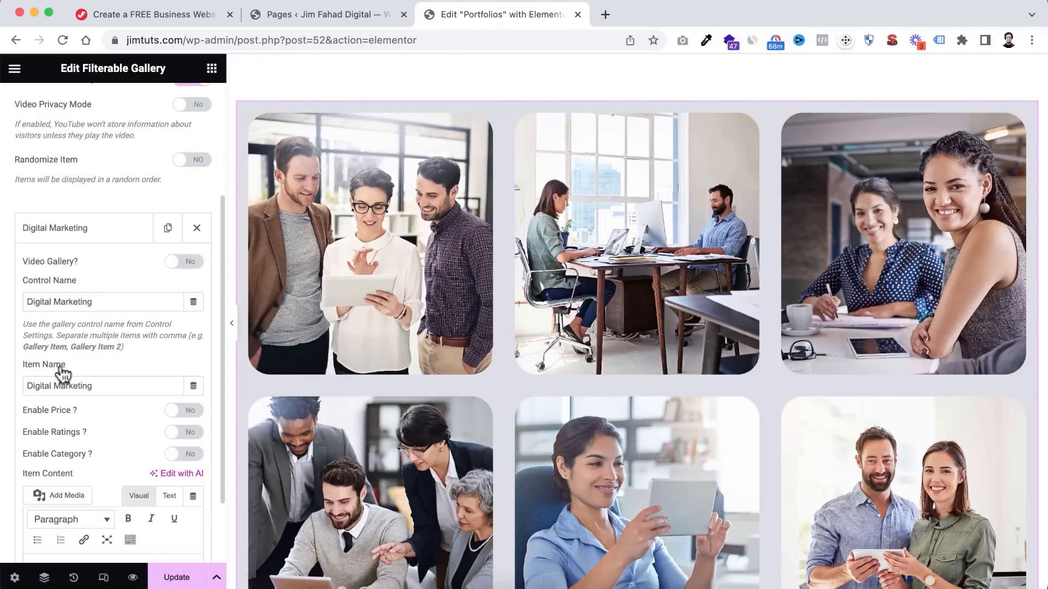
pyautogui.moveTo(95, 382); pyautogui.dragTo(8, 389)
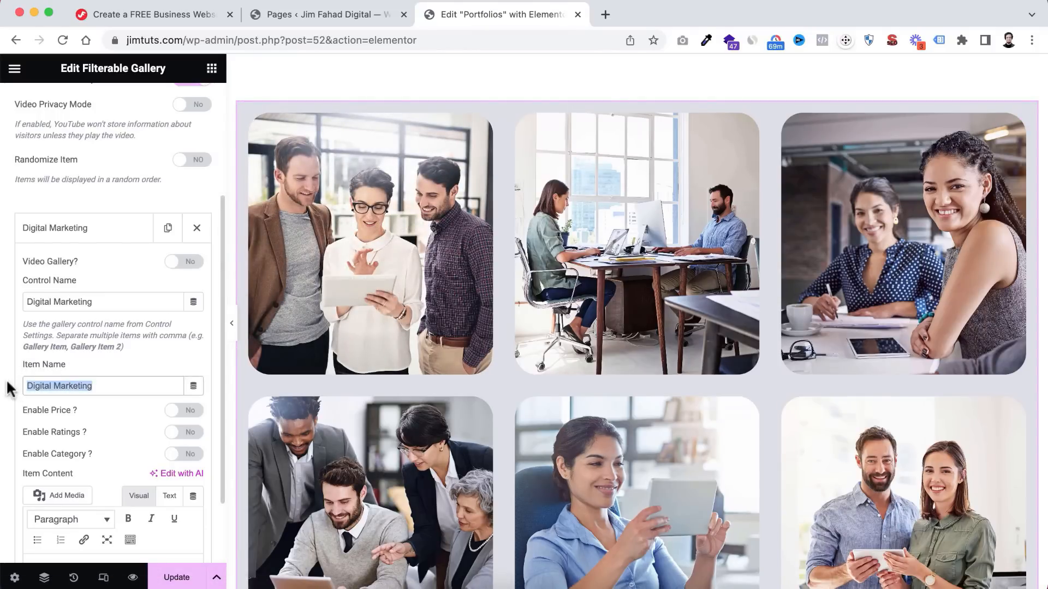
pyautogui.write('Restaurant Website')
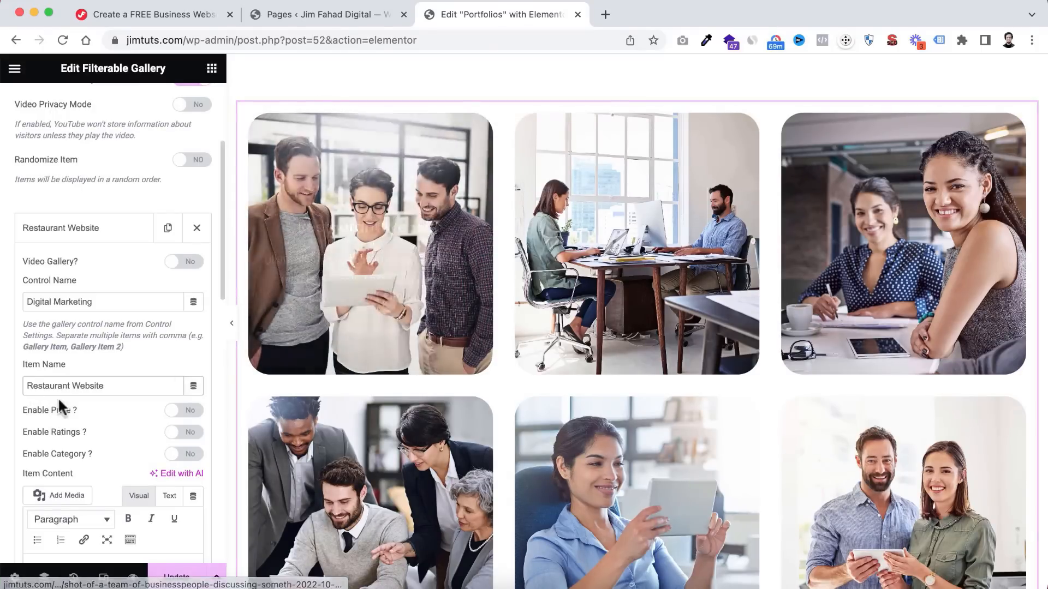
pyautogui.scroll(-3, 58, 398)
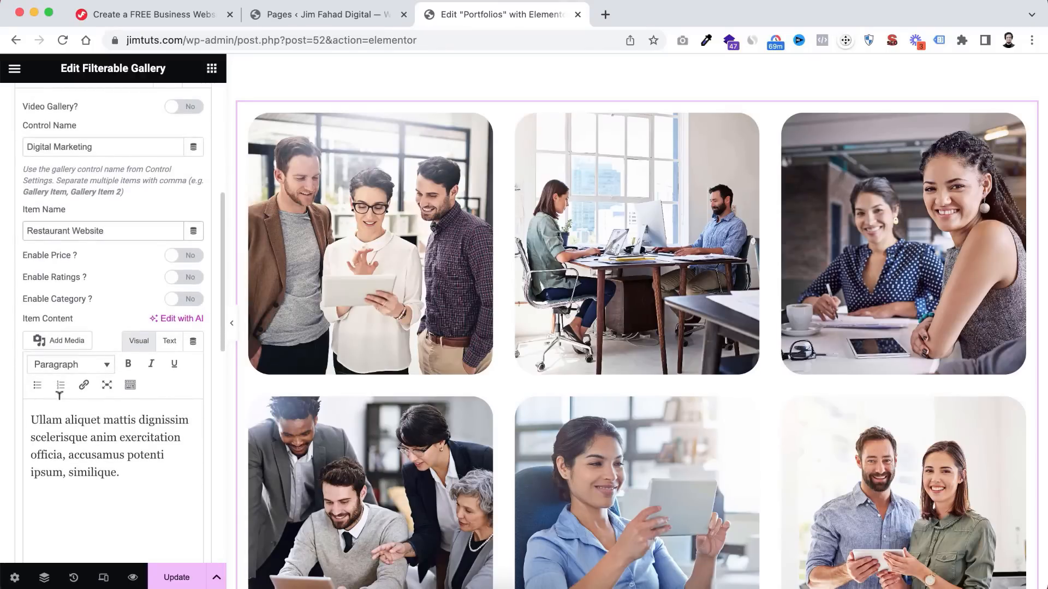
pyautogui.moveTo(126, 453); pyautogui.dragTo(129, 473)
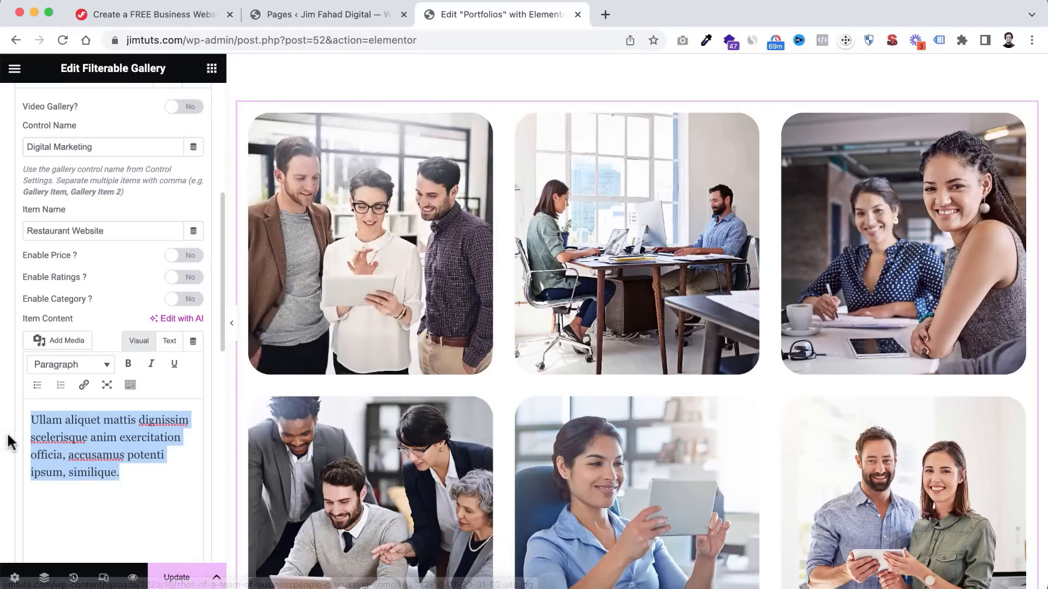
pyautogui.scroll(-5, 8, 433)
pyautogui.scroll(-2, 8, 433)
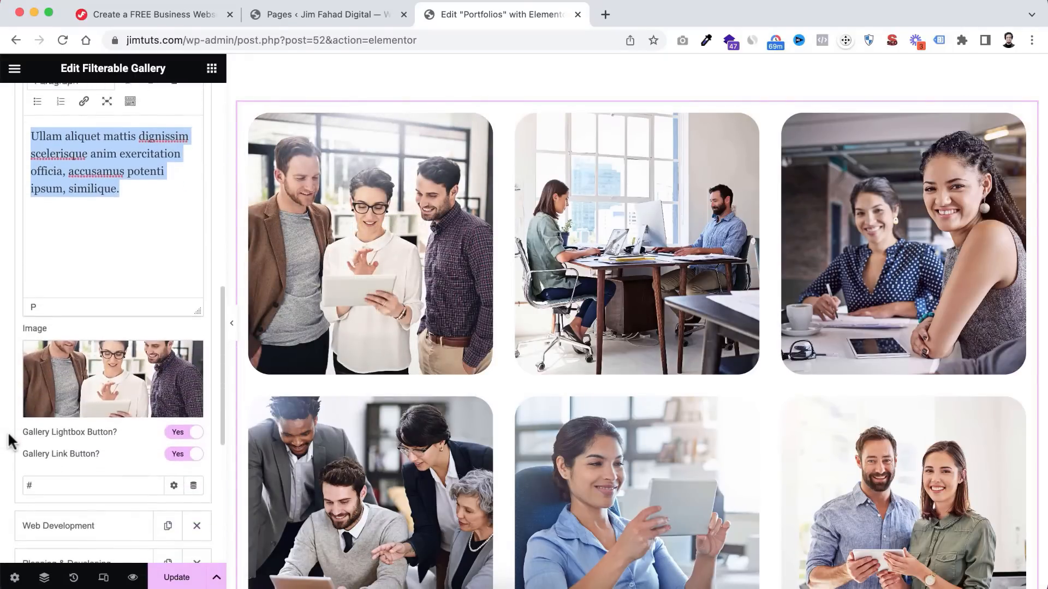
# - Upload Portfolio-1.jpg and set it as the Restaurant Website item's image
pyautogui.click(123, 359)
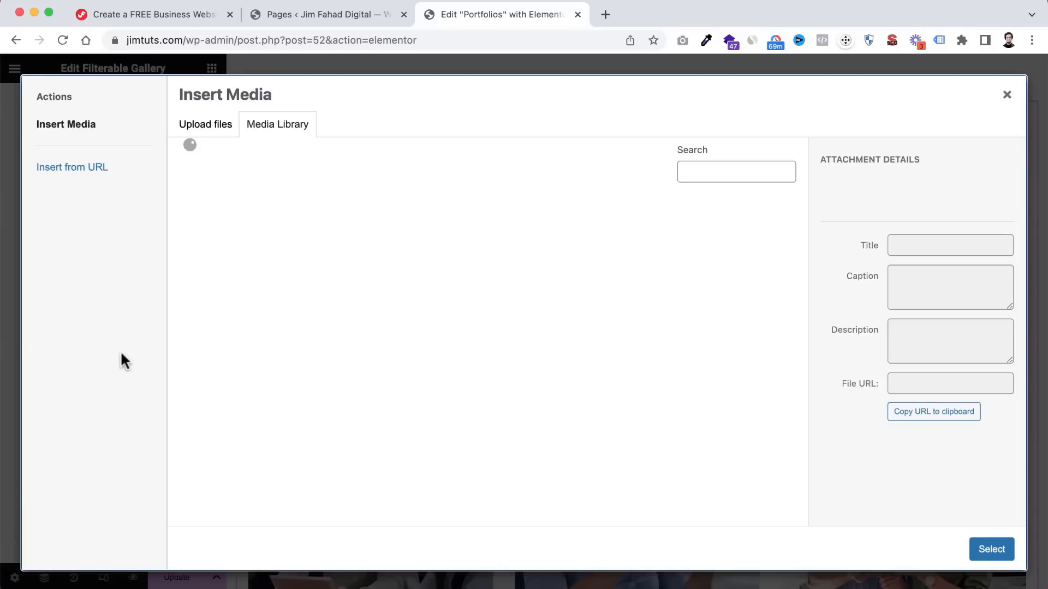
pyautogui.click(207, 127)
pyautogui.click(577, 339)
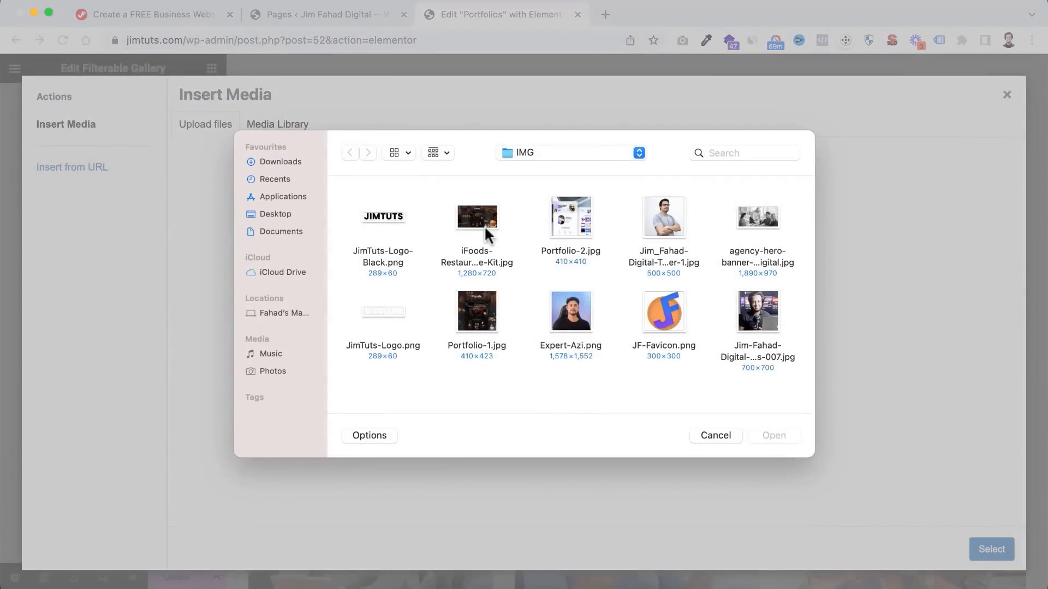
pyautogui.click(486, 316)
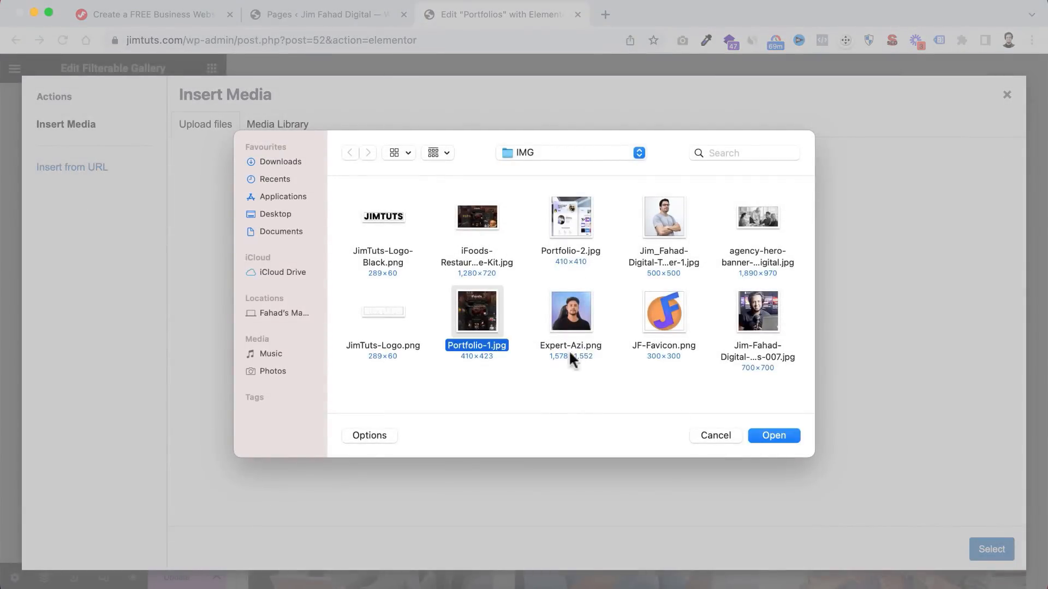
pyautogui.click(791, 435)
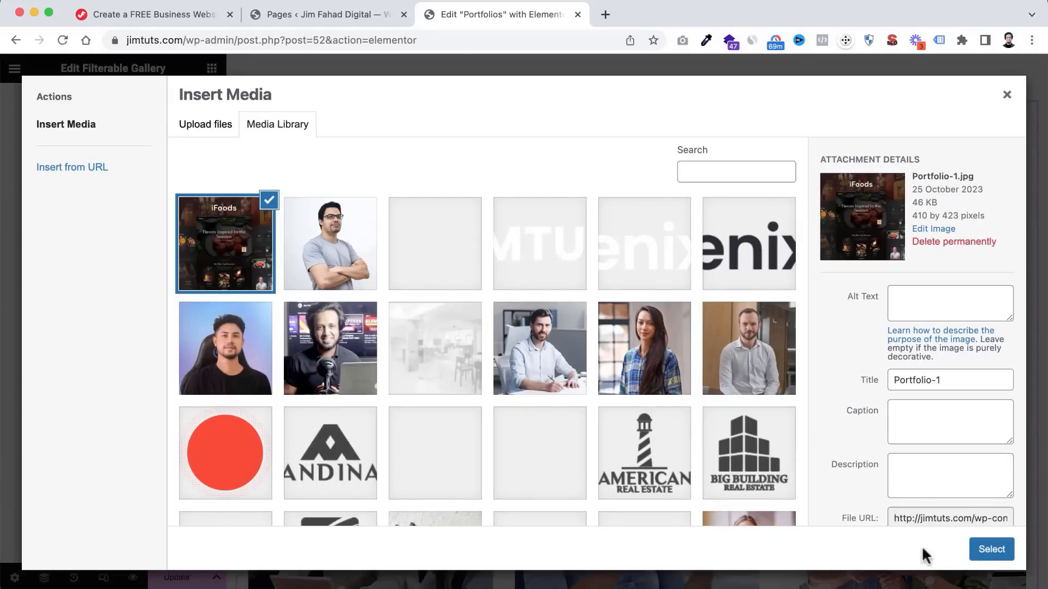
pyautogui.click(994, 551)
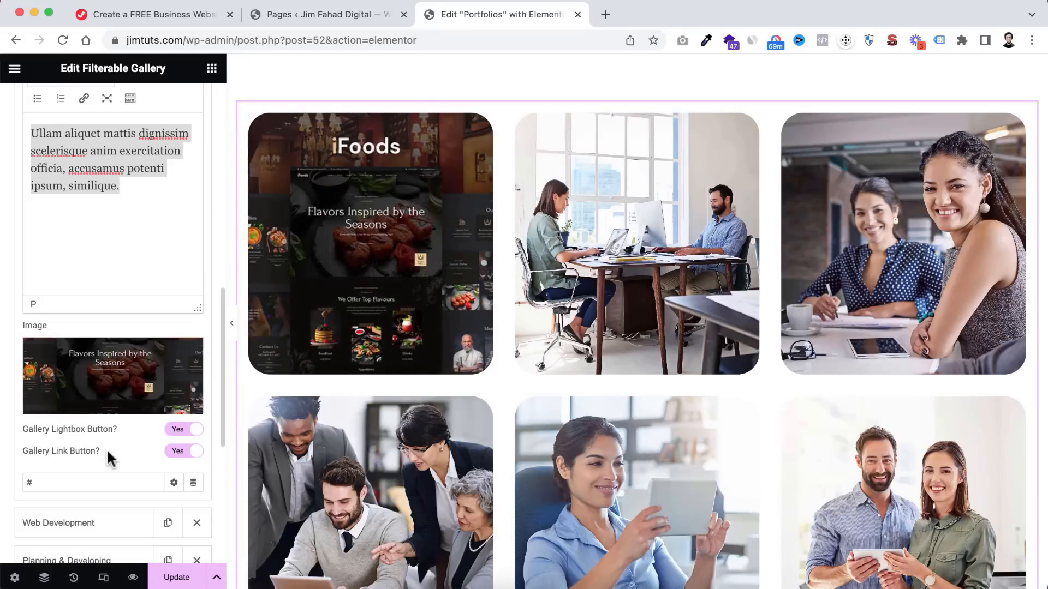
pyautogui.scroll(-1, 108, 452)
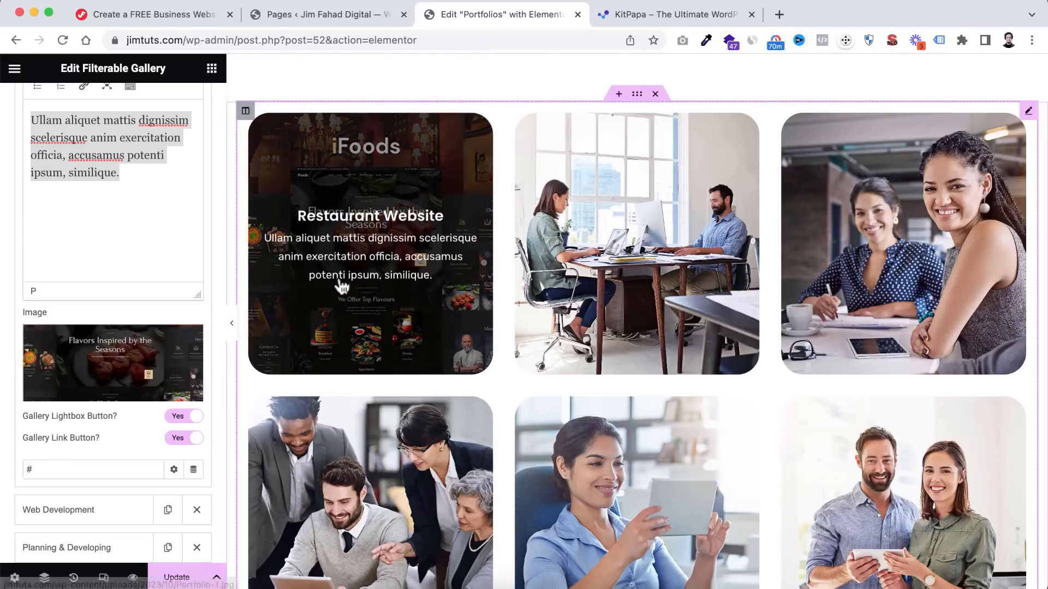
pyautogui.scroll(-1, 328, 294)
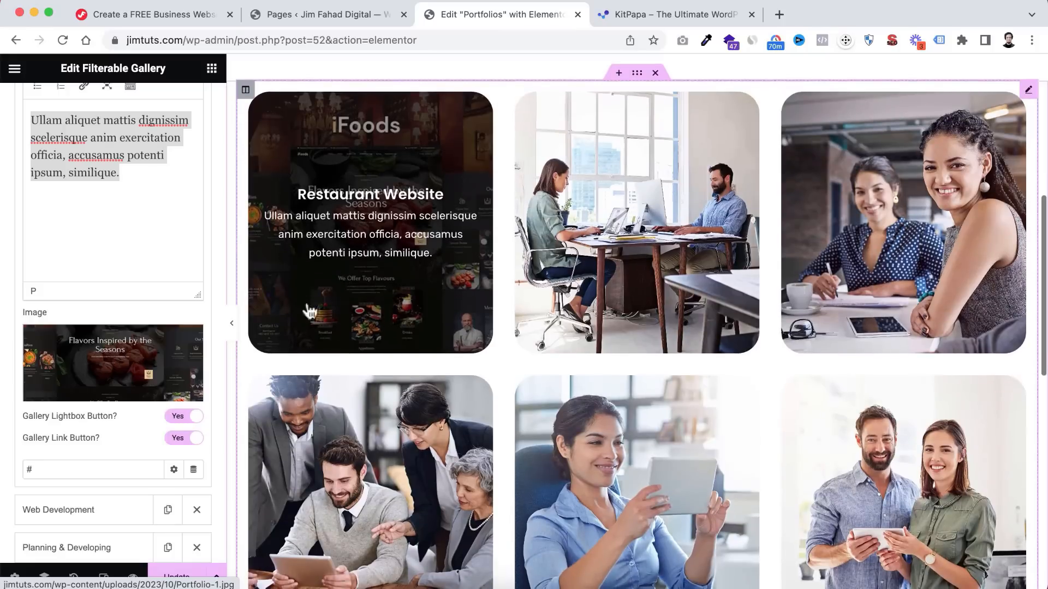
pyautogui.click(36, 465)
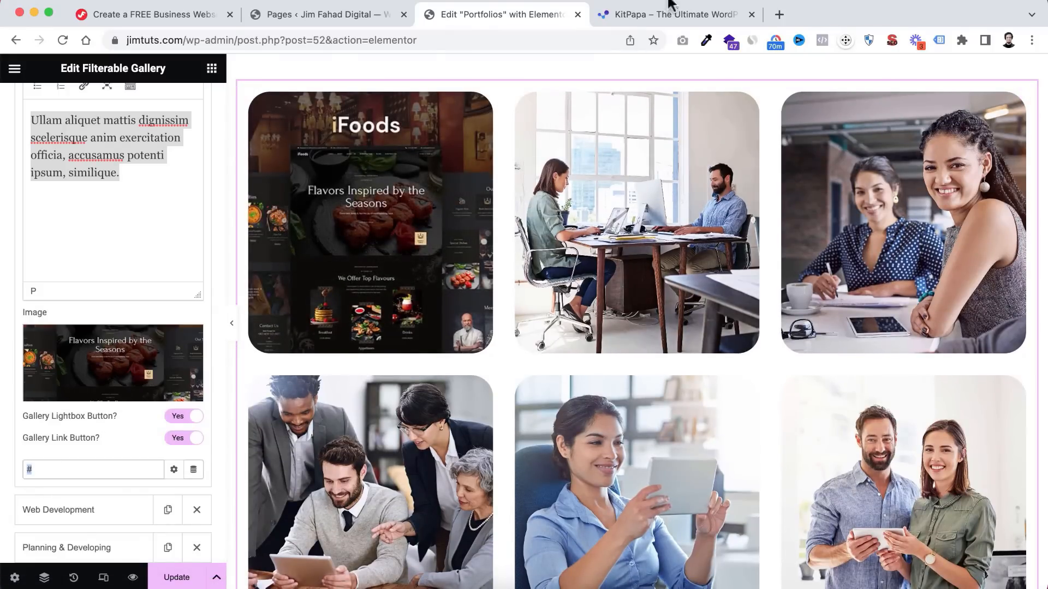
# - Search Kitpapa for 'ifoods' and copy the iFoods Restaurant & Cafe product page URL
pyautogui.click(658, 15)
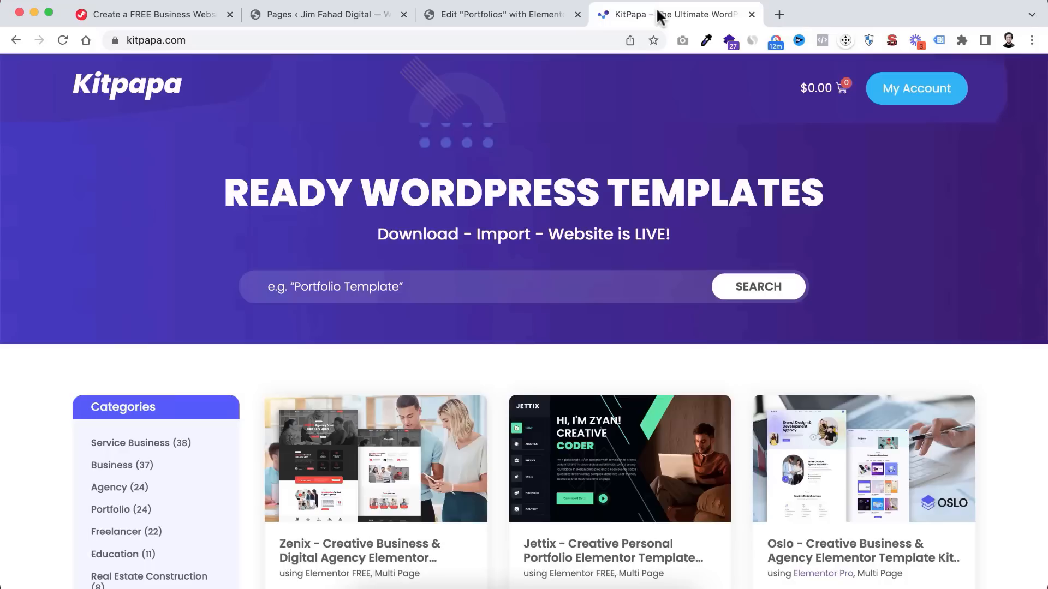
pyautogui.click(350, 278)
pyautogui.write('ifoods')
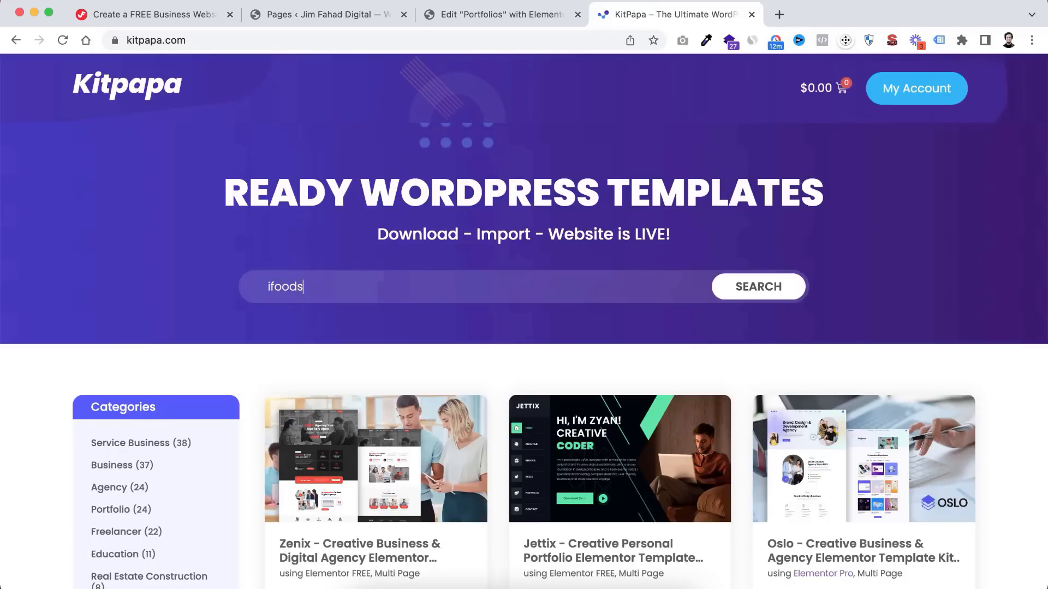
pyautogui.scroll(-3, 358, 420)
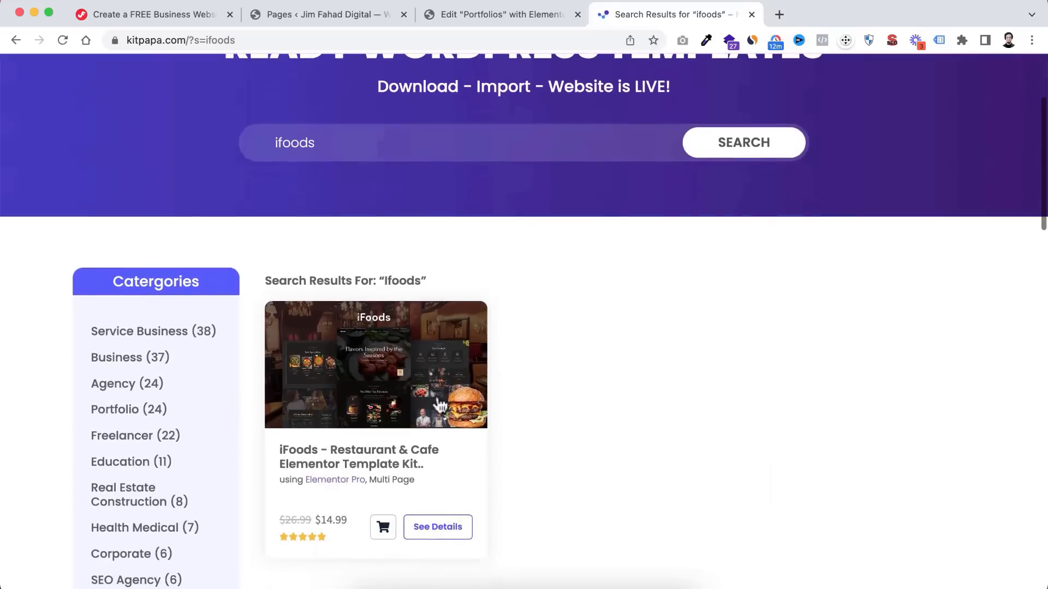
pyautogui.click(364, 460)
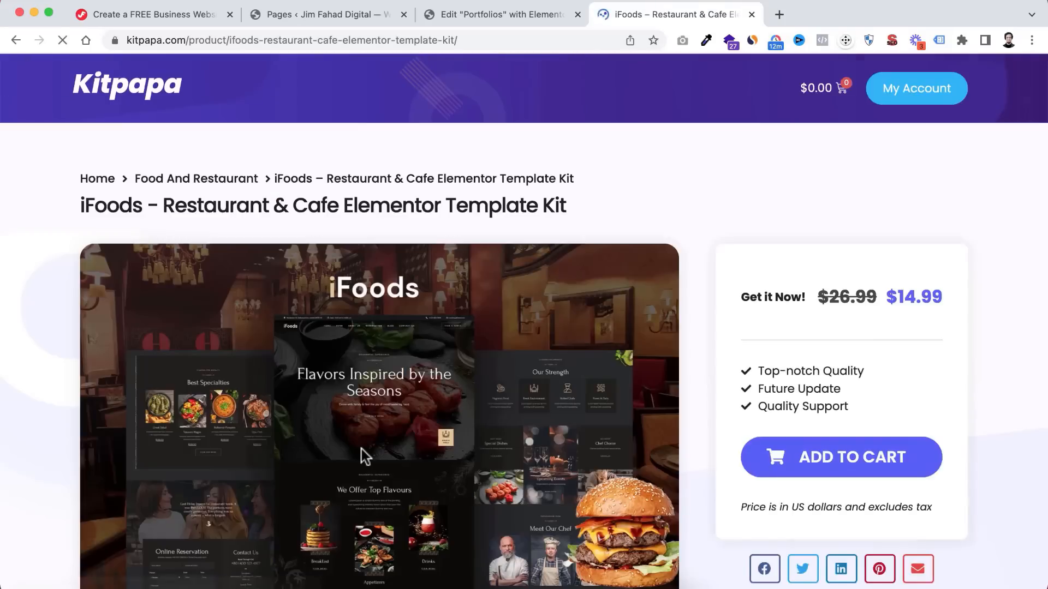
pyautogui.click(463, 40)
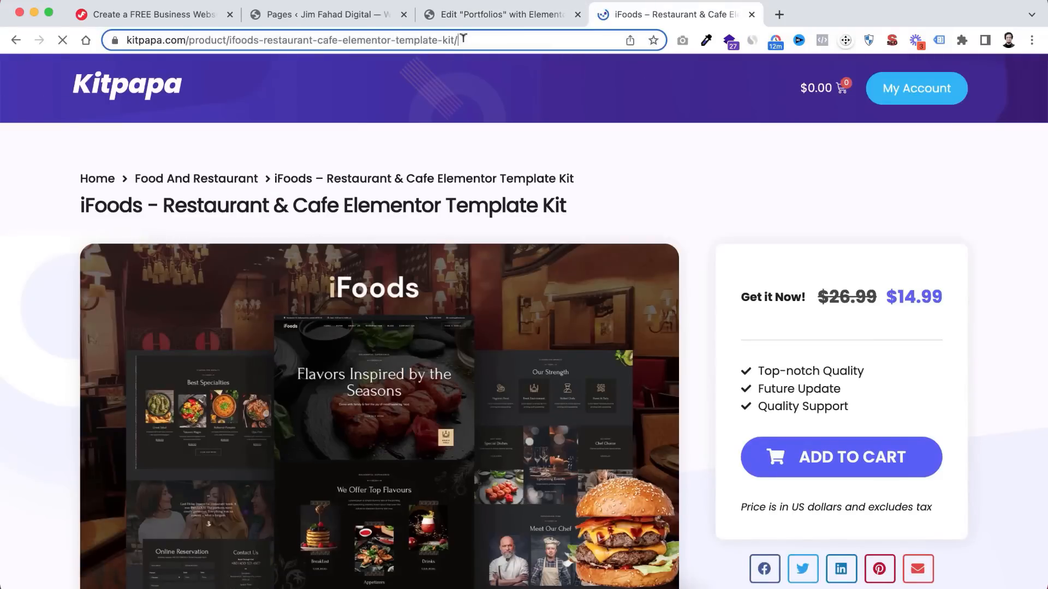
pyautogui.rightClick(431, 38)
pyautogui.click(465, 158)
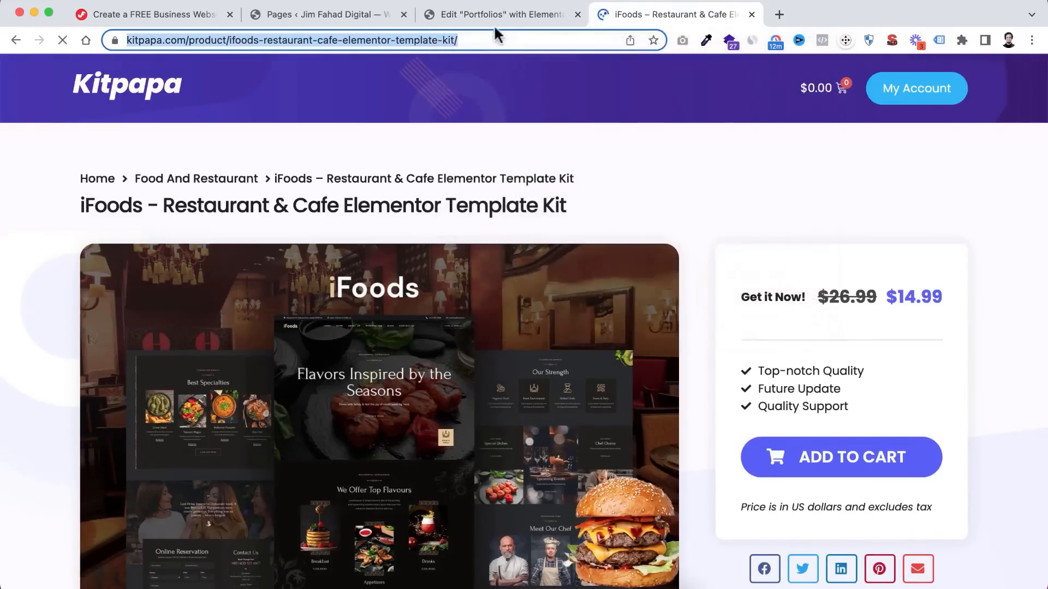
pyautogui.click(488, 11)
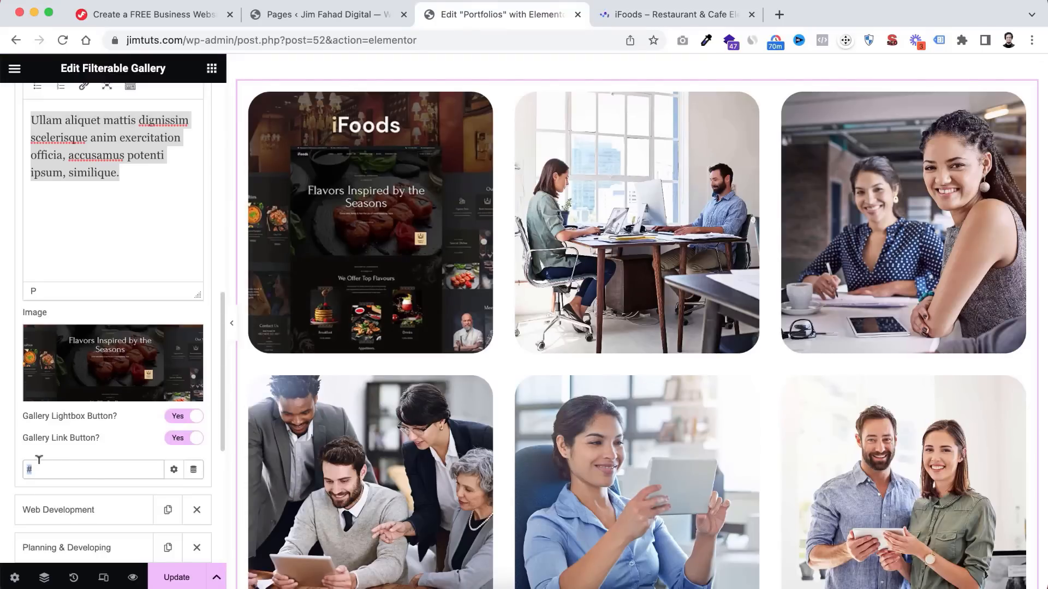
# - Replace the item's '#' link with the pasted iFoods product page URL
pyautogui.press('BackSpace')
pyautogui.rightClick(40, 470)
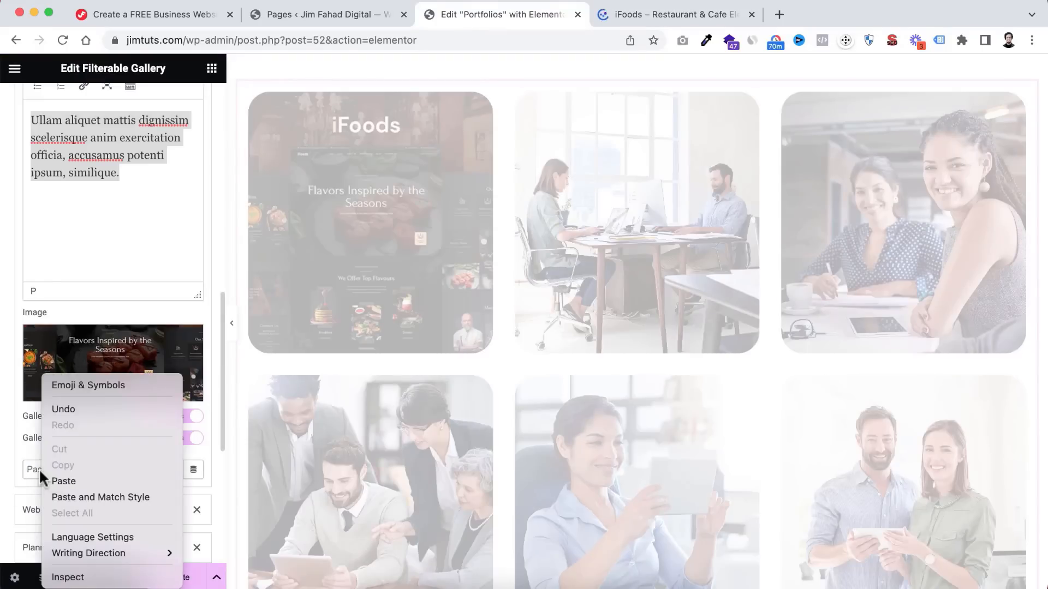
pyautogui.click(70, 480)
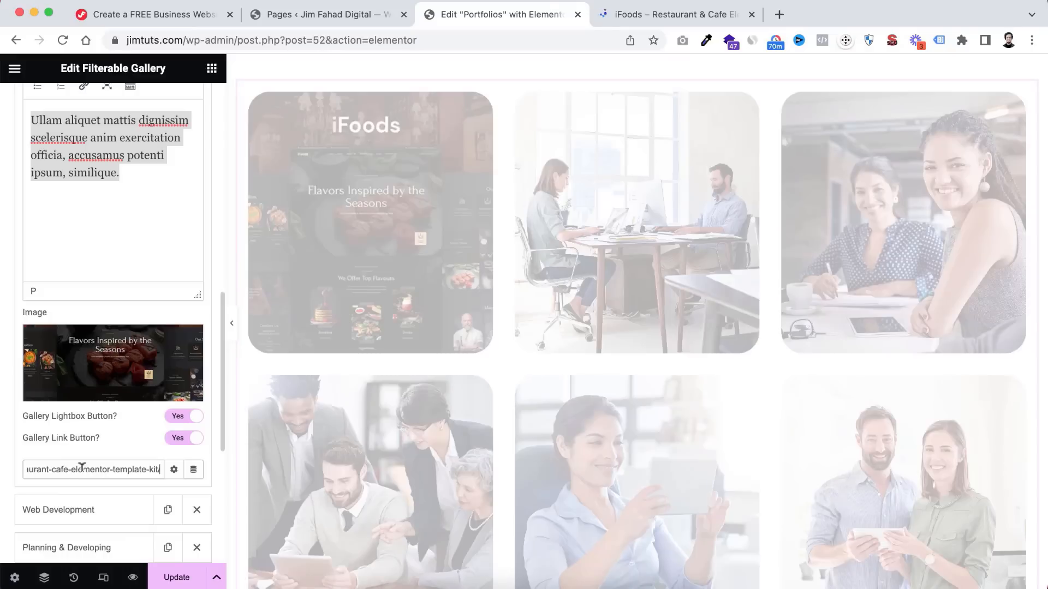
pyautogui.moveTo(346, 274)
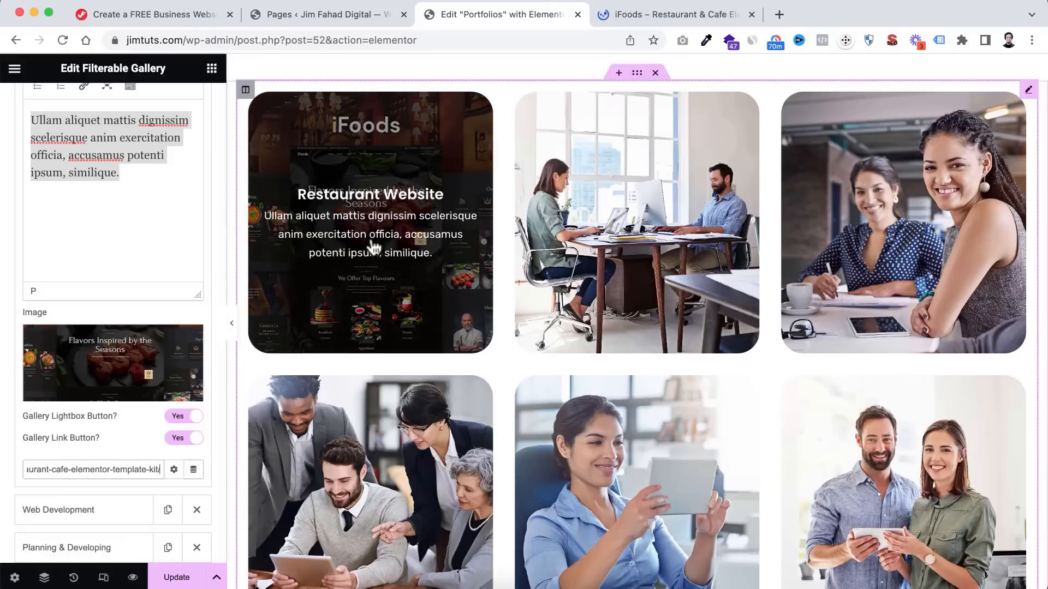
pyautogui.click(667, 12)
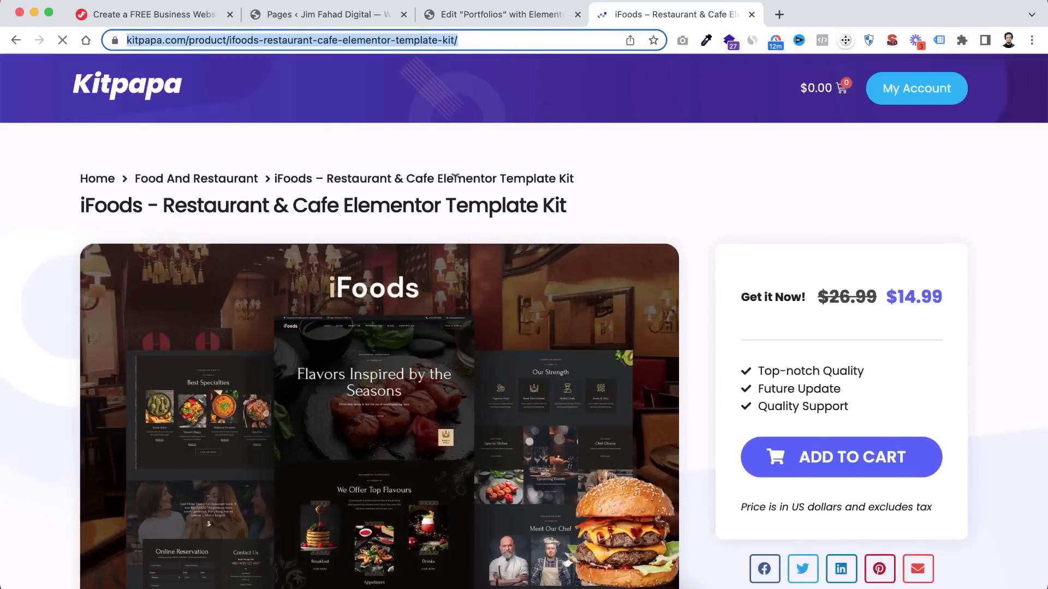
pyautogui.click(492, 15)
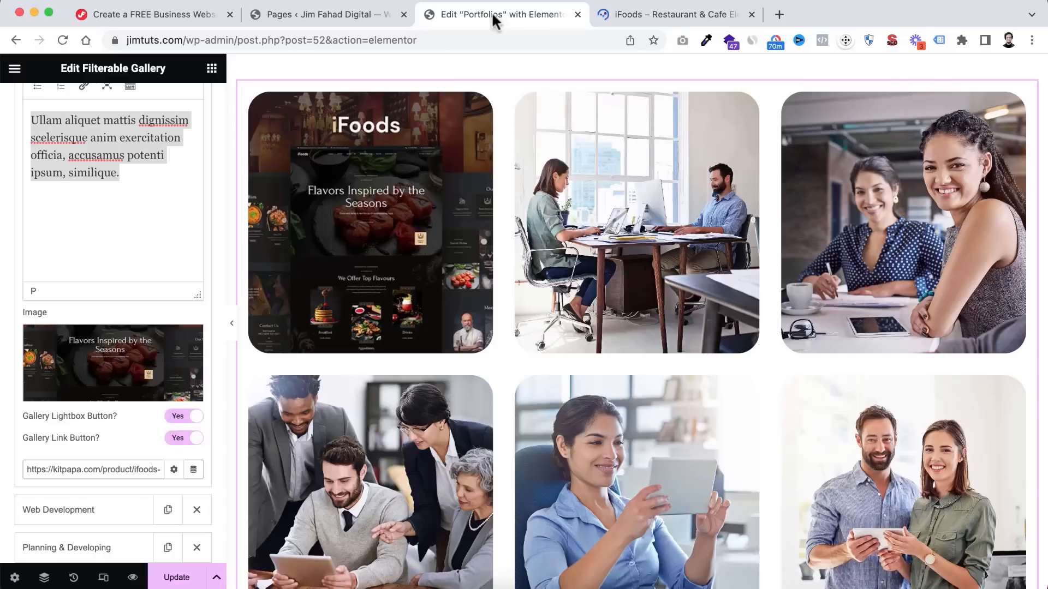
pyautogui.scroll(-3, 12, 481)
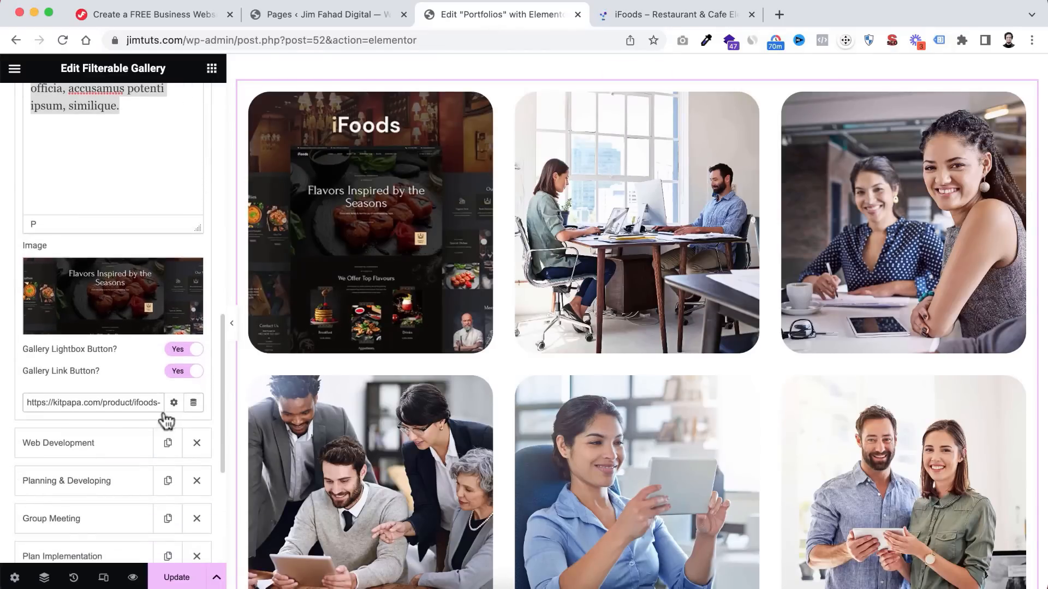
# - Set the Restaurant Website item's link to open in a new window
pyautogui.click(174, 403)
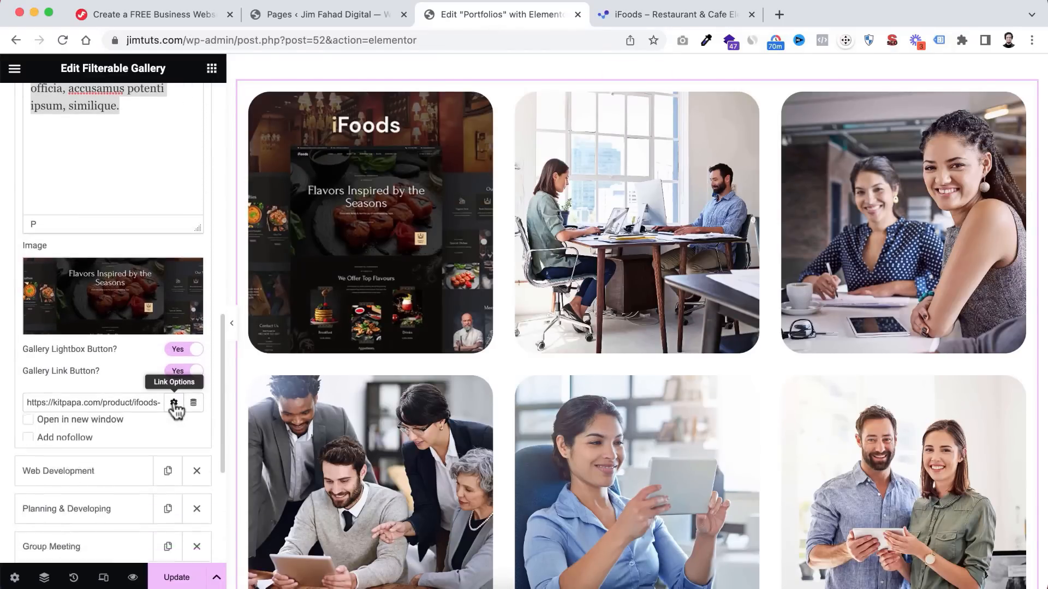
pyautogui.click(28, 426)
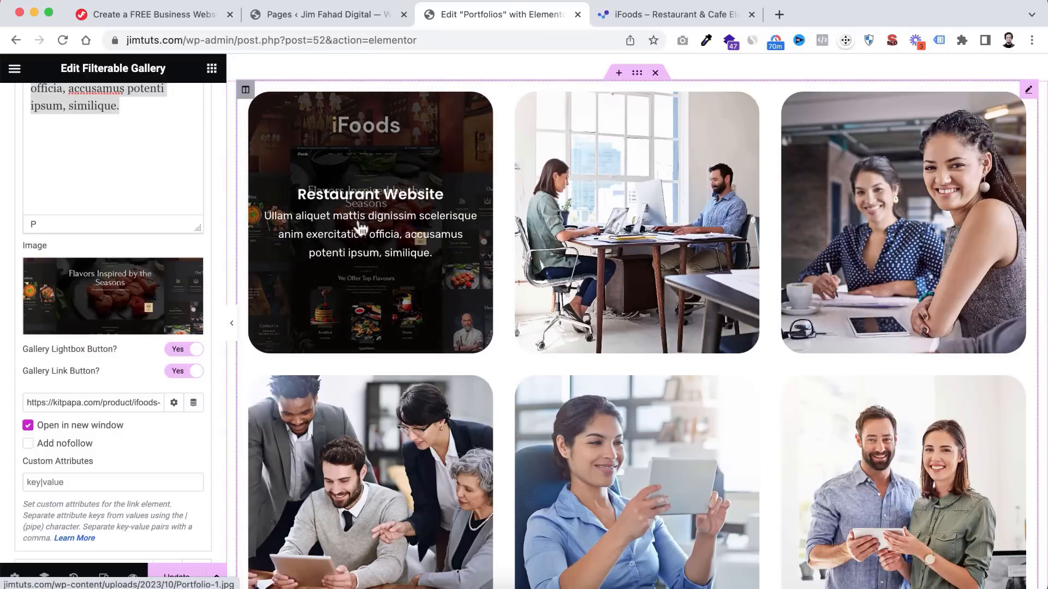
pyautogui.click(670, 11)
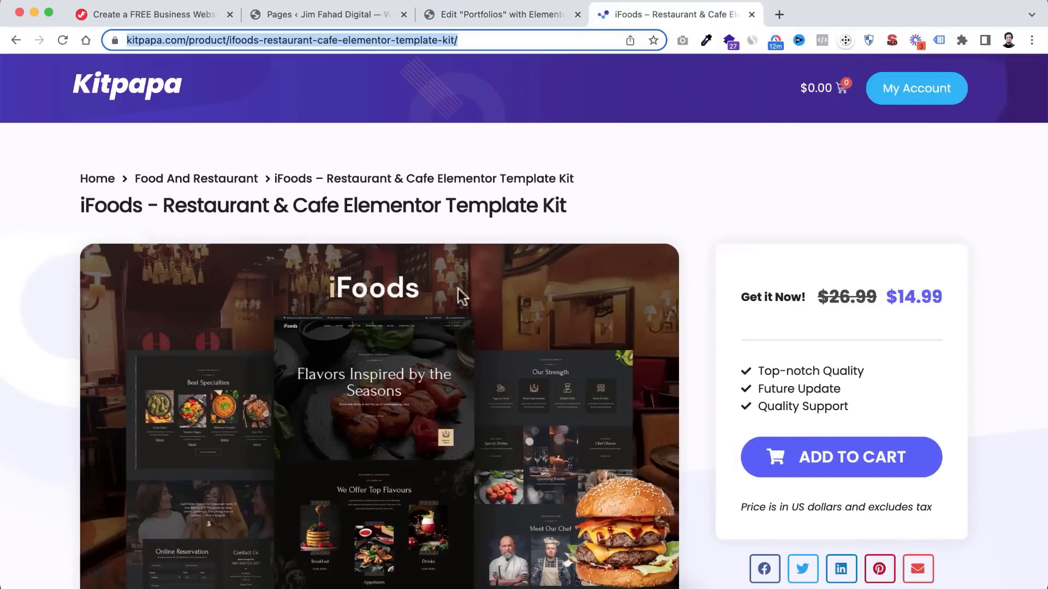
pyautogui.click(485, 14)
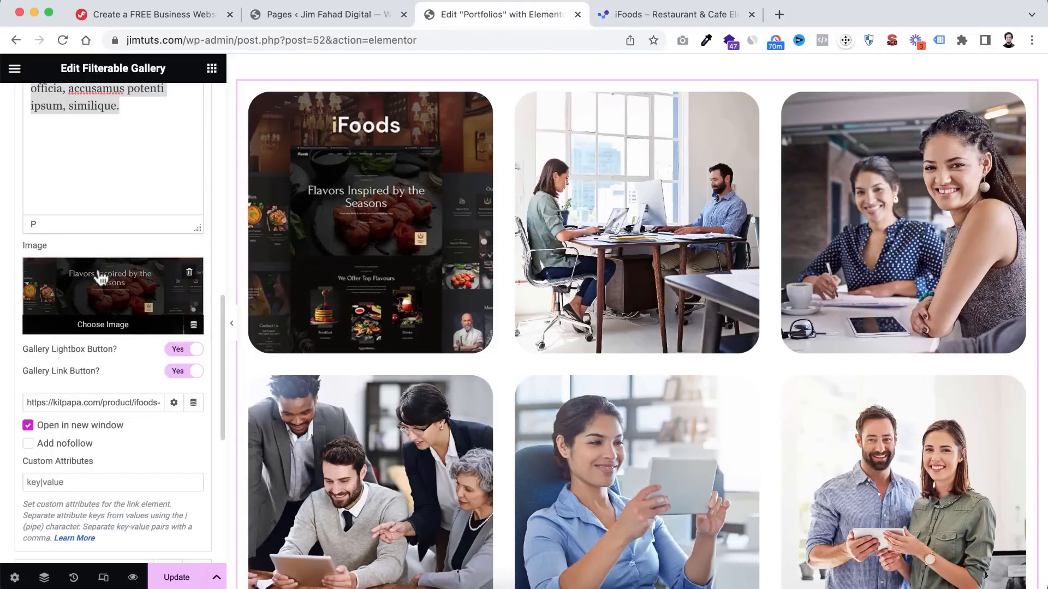
pyautogui.scroll(10, 7, 203)
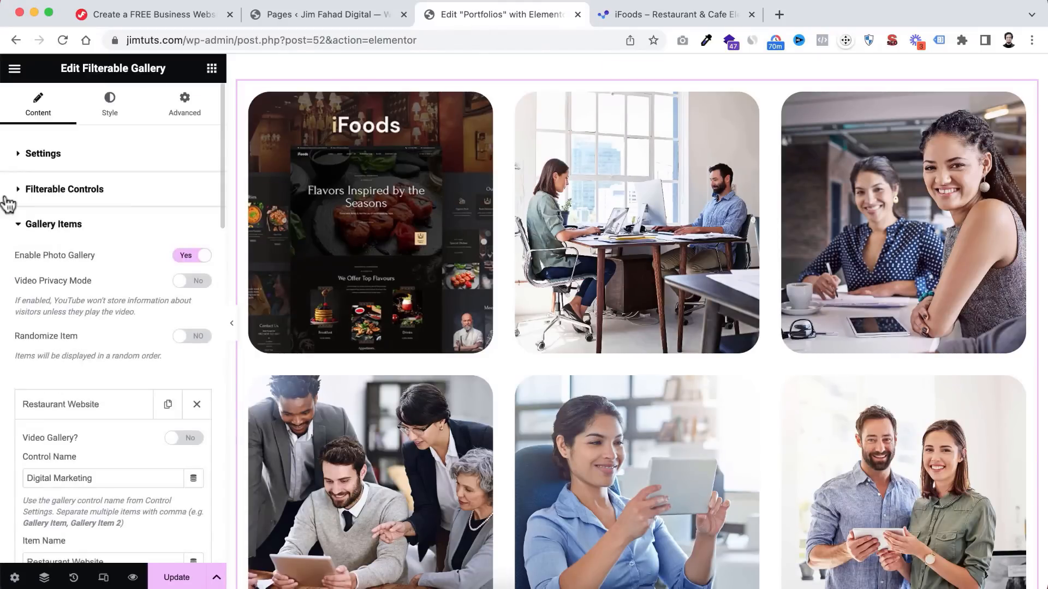
# - Set the gallery's Image Clickable setting to Disable
pyautogui.click(24, 156)
pyautogui.scroll(-3, 26, 403)
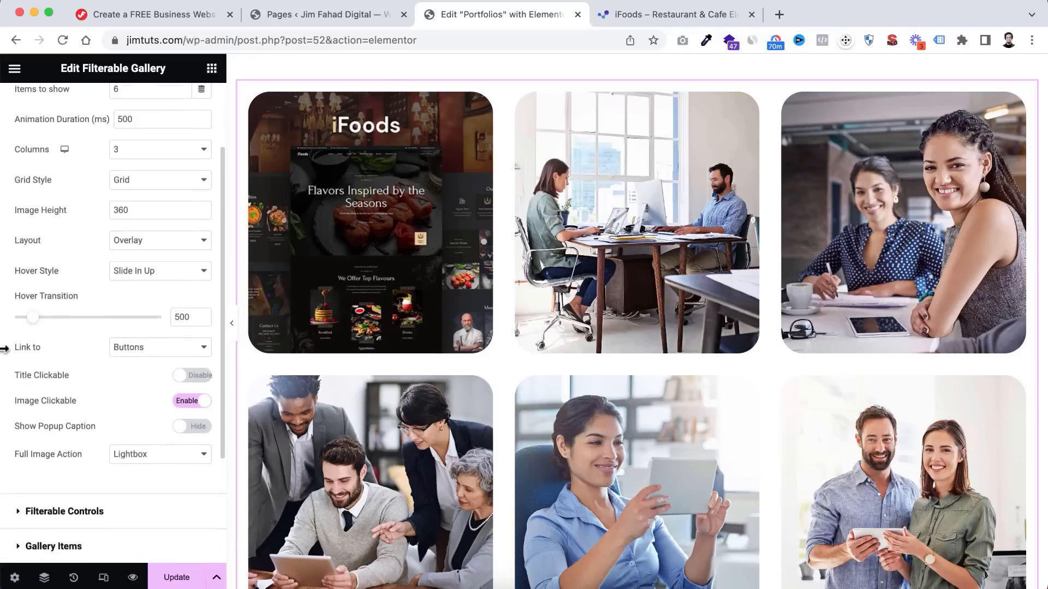
pyautogui.click(187, 392)
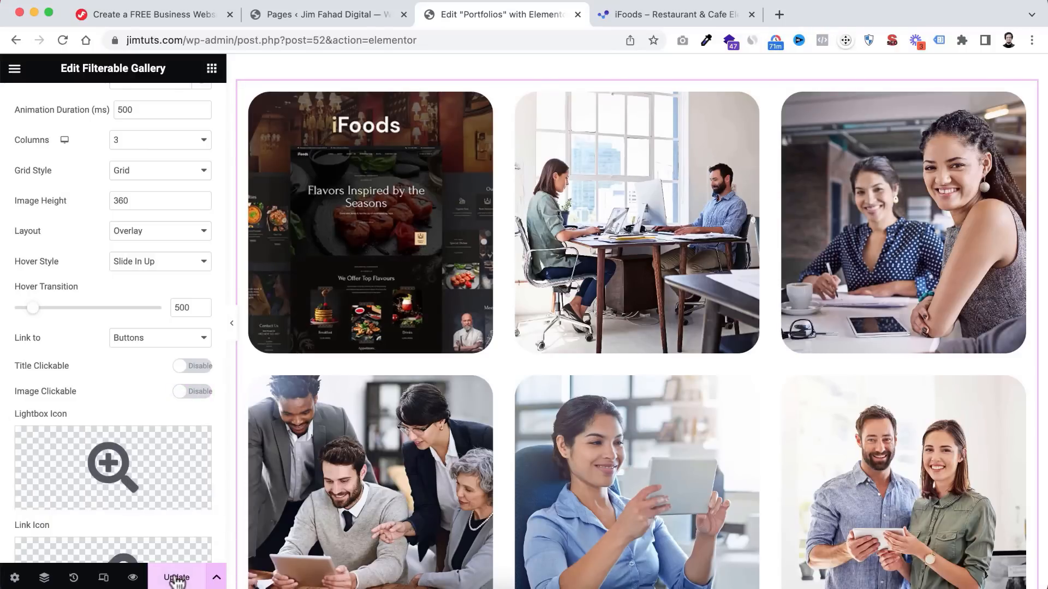
# - Preview the Portfolios page and step through the gallery images in the lightbox
pyautogui.click(132, 577)
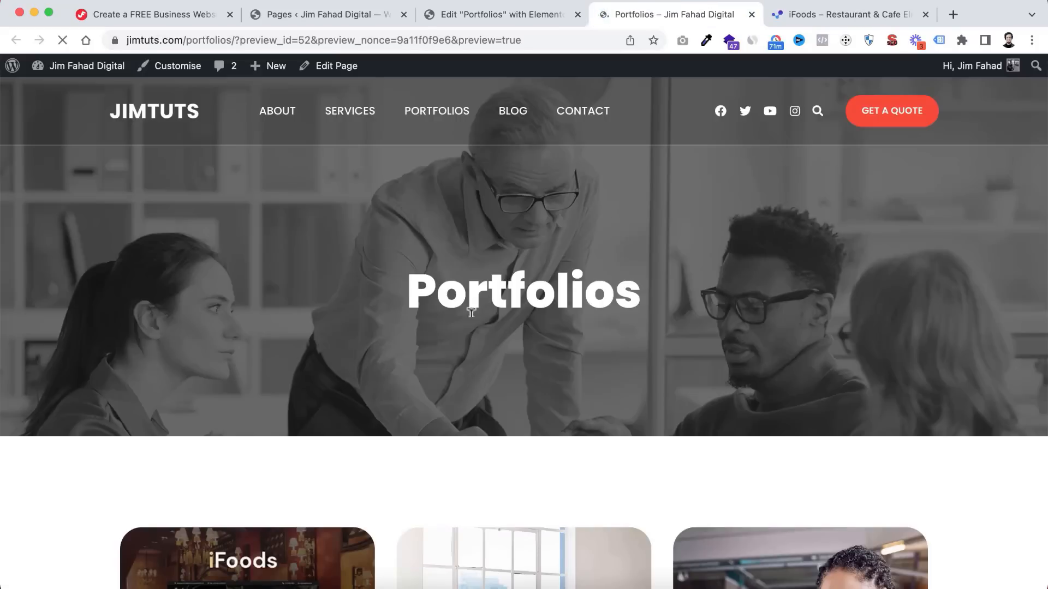
pyautogui.scroll(-3, 473, 353)
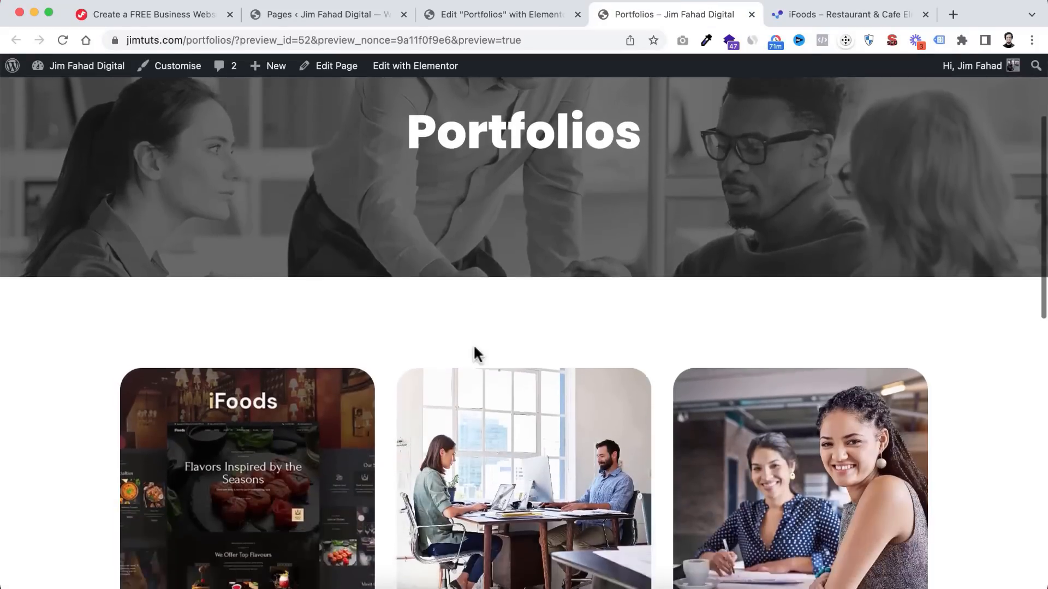
pyautogui.scroll(-4, 473, 349)
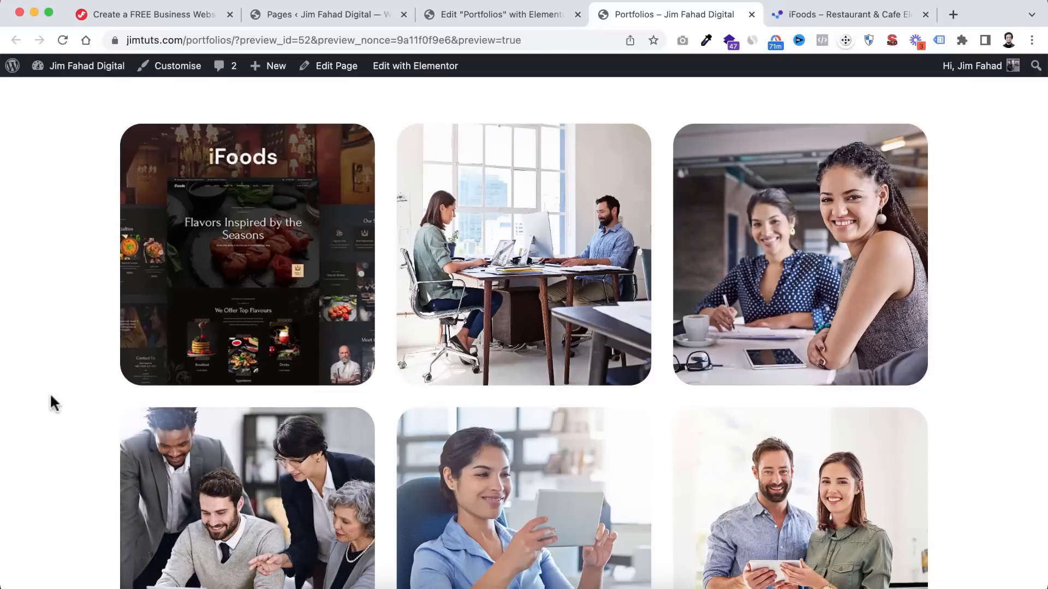
pyautogui.scroll(1, 51, 392)
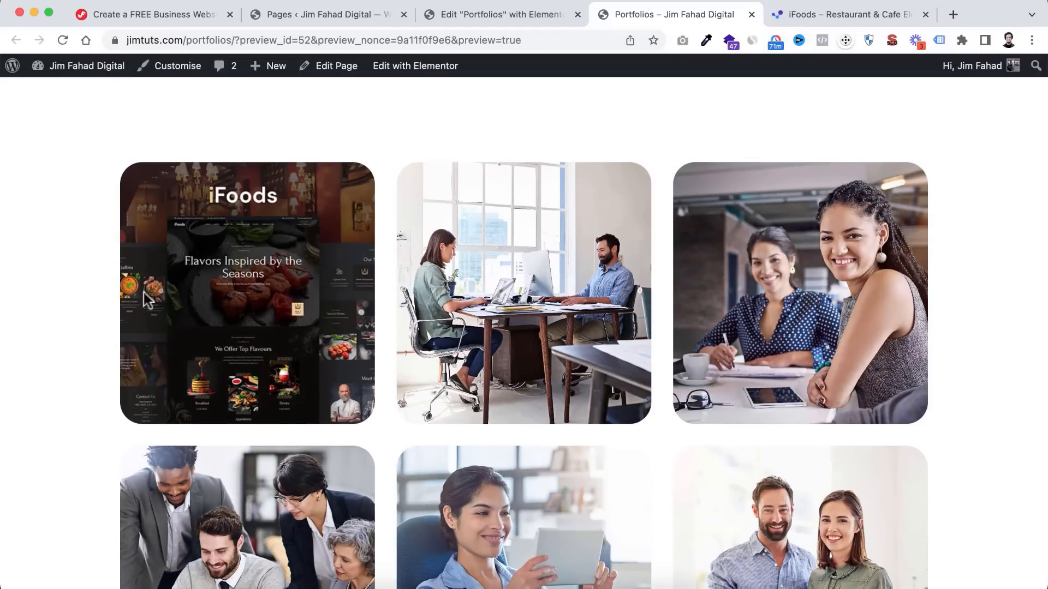
pyautogui.moveTo(284, 248)
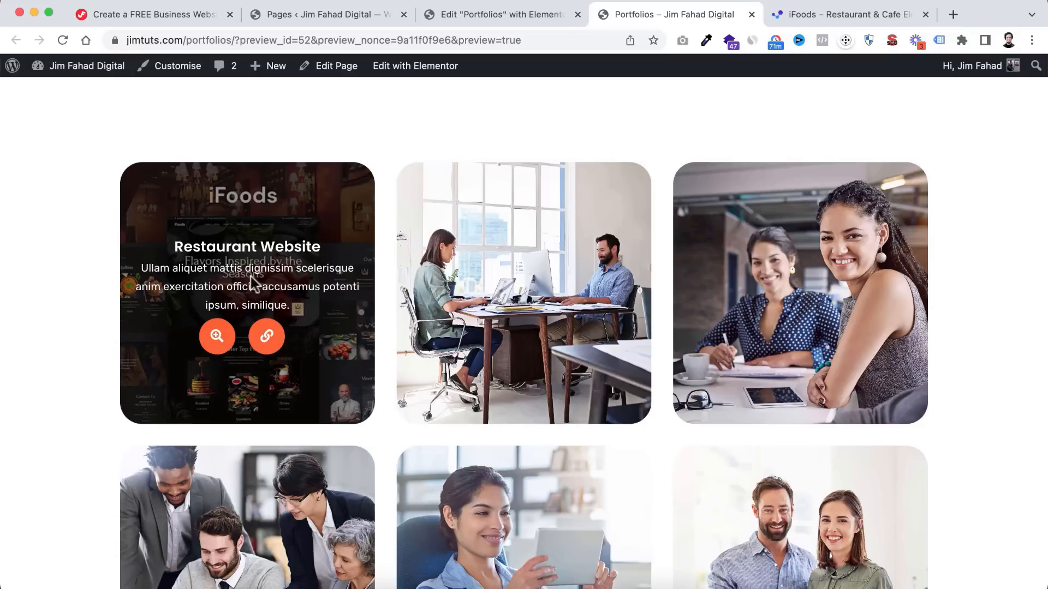
pyautogui.click(217, 343)
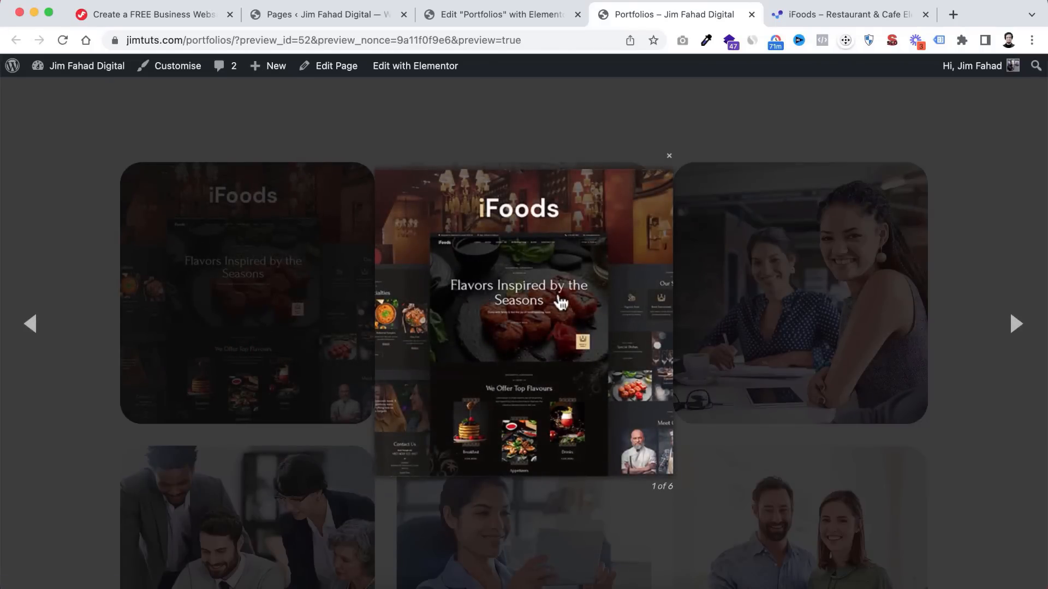
pyautogui.click(1016, 324)
pyautogui.click(1017, 323)
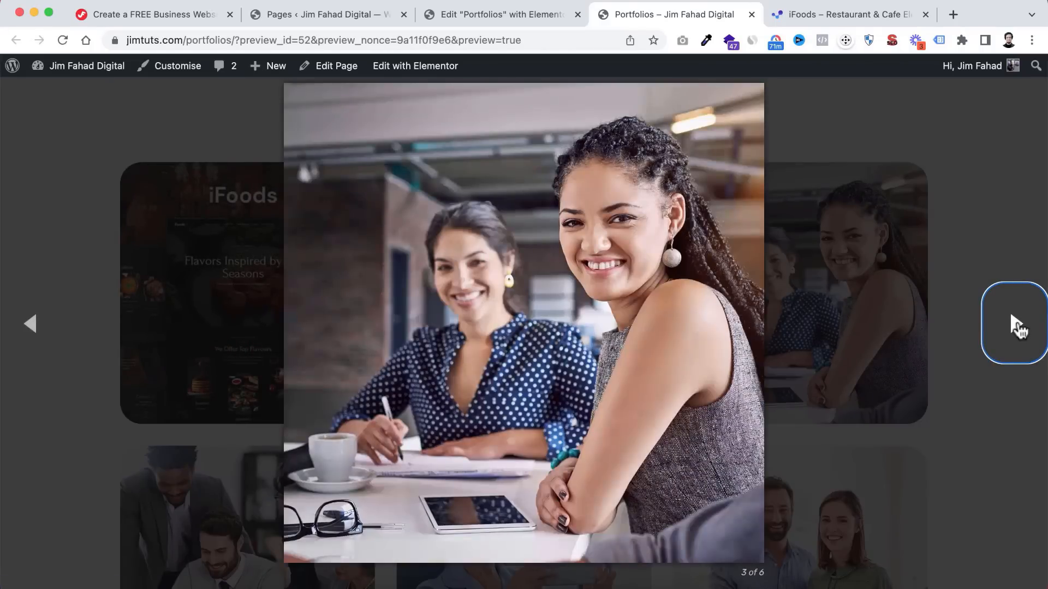
pyautogui.click(957, 135)
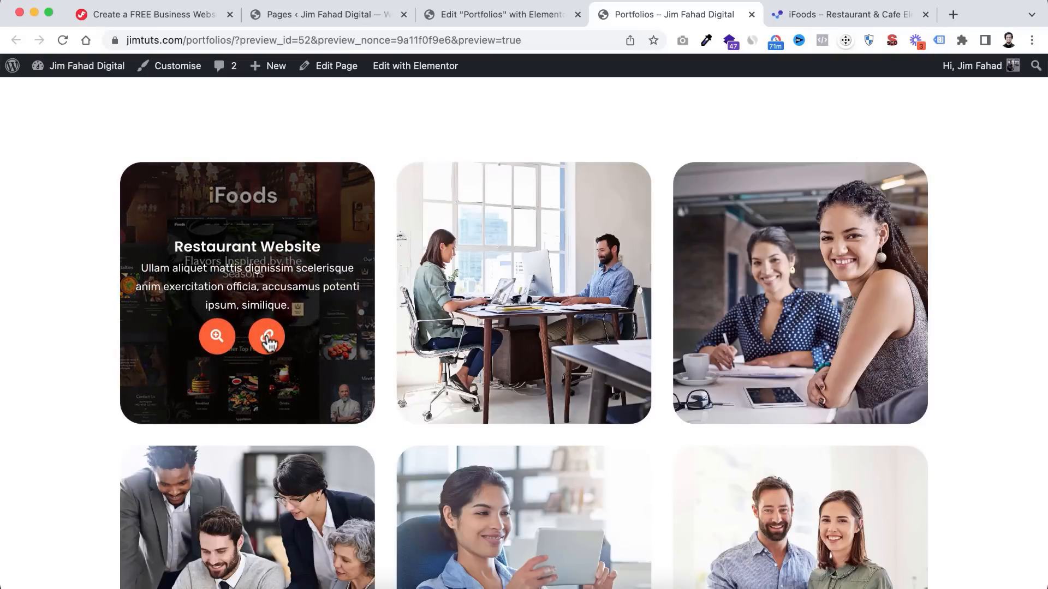
# - Confirm the iFoods card's link opens the Kitpapa product page in a new tab
pyautogui.click(267, 338)
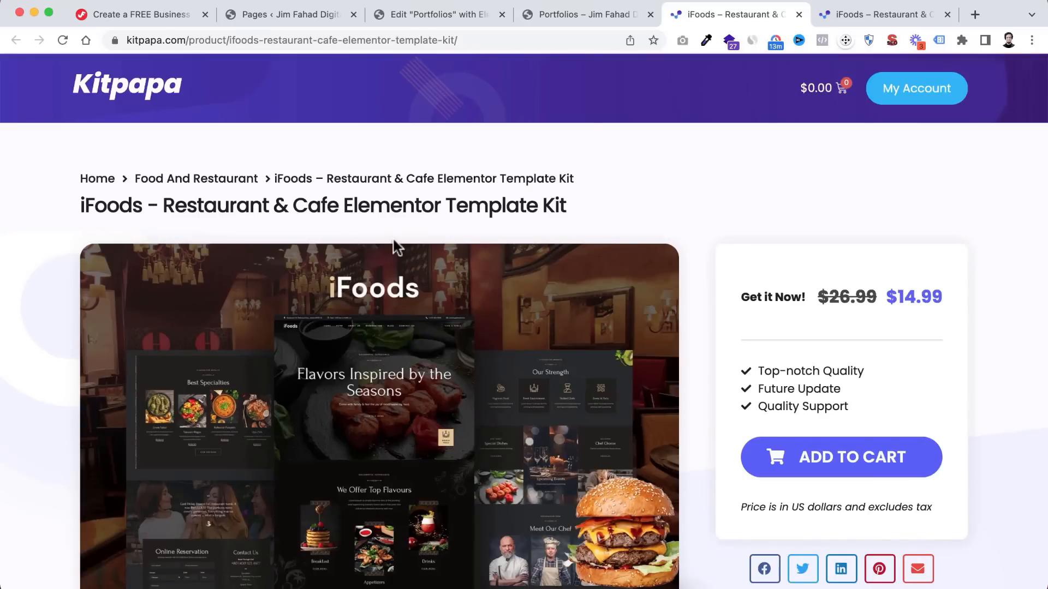
pyautogui.click(578, 13)
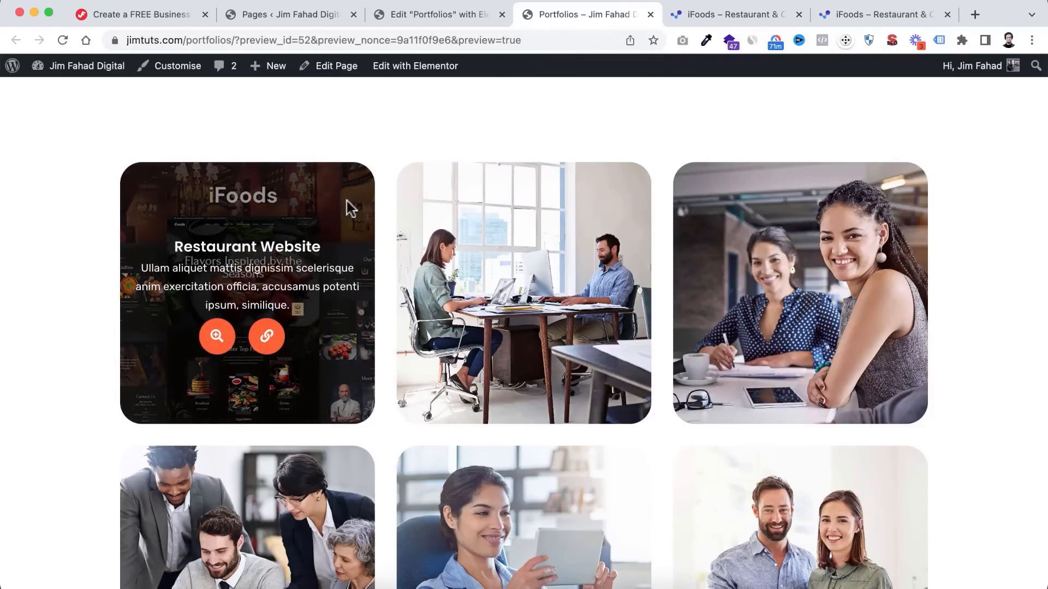
pyautogui.click(440, 12)
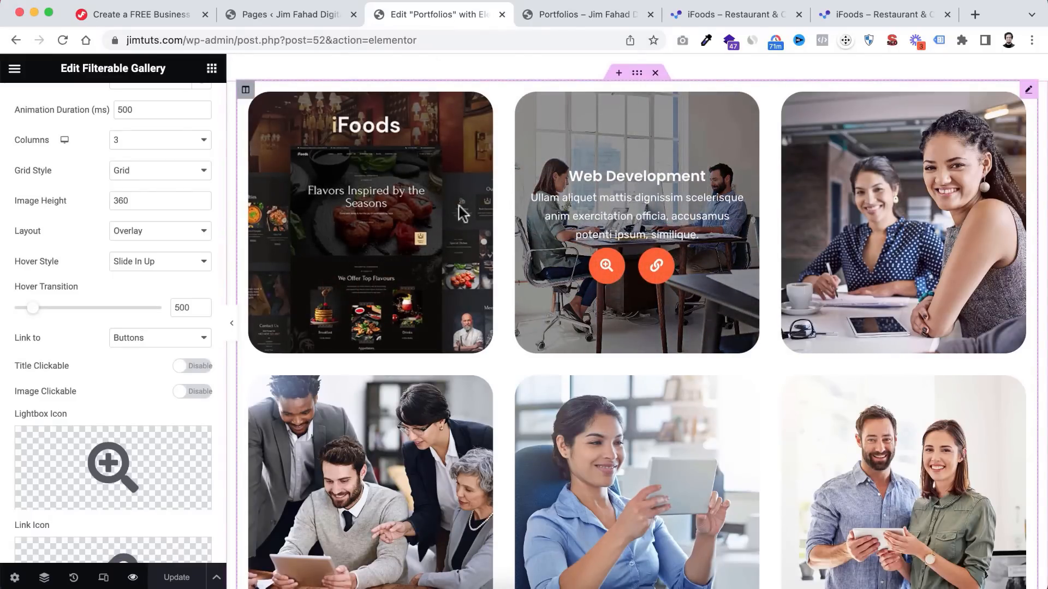
# - Open the Web Development gallery item and change its Item Name to 'Oslo Business'
pyautogui.scroll(-5, 5, 325)
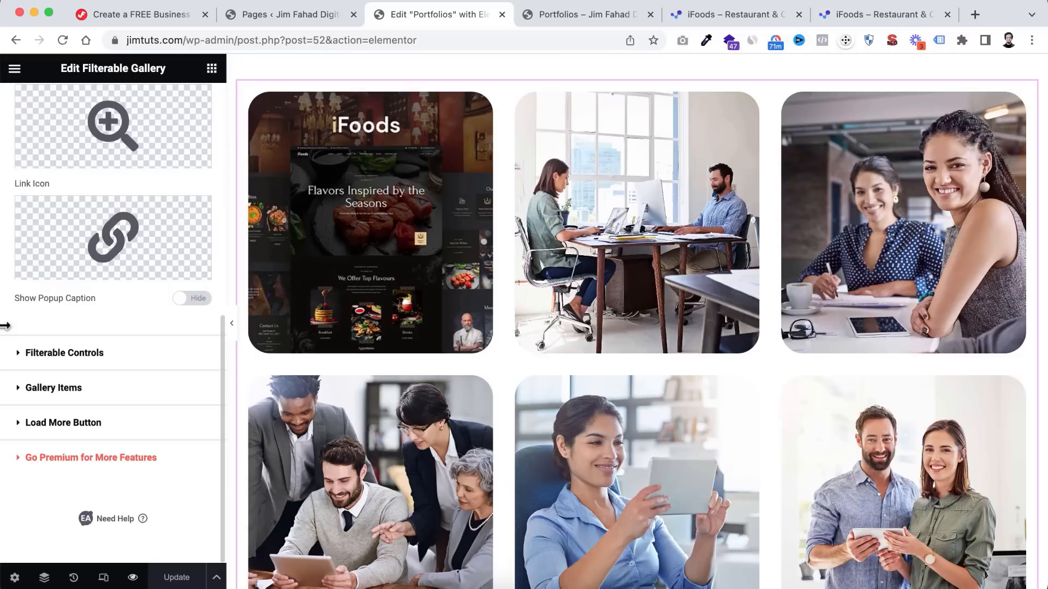
pyautogui.click(19, 389)
pyautogui.scroll(-3, 16, 379)
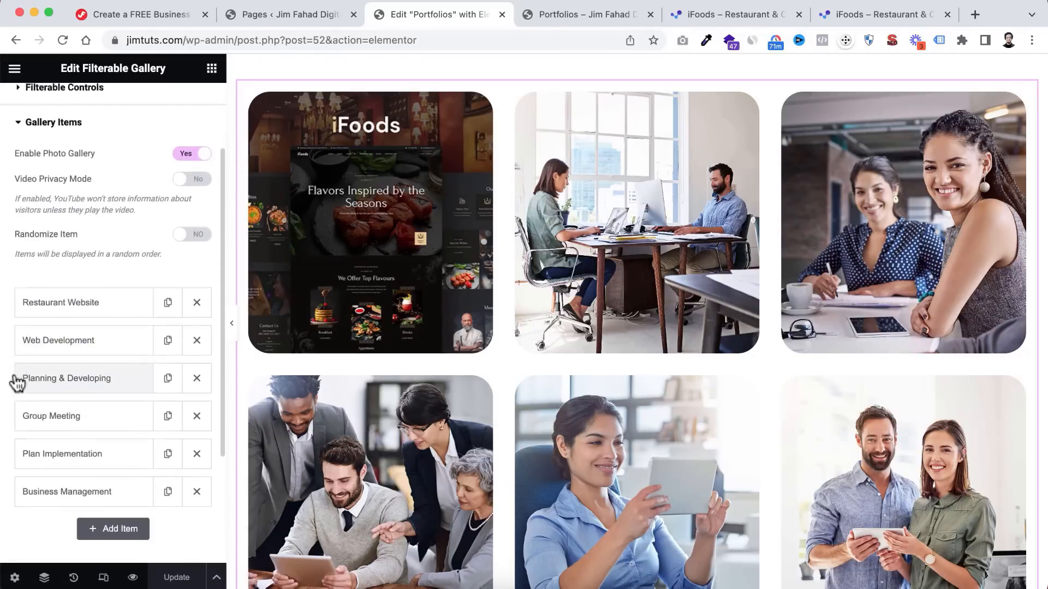
pyautogui.click(76, 337)
pyautogui.scroll(-3, 15, 409)
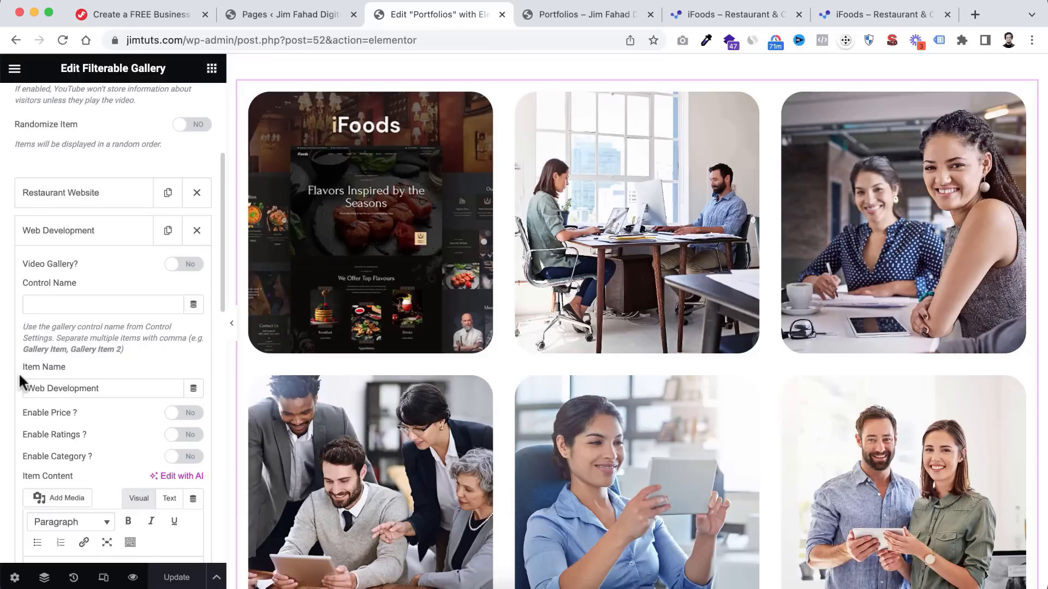
pyautogui.moveTo(108, 387); pyautogui.dragTo(3, 385)
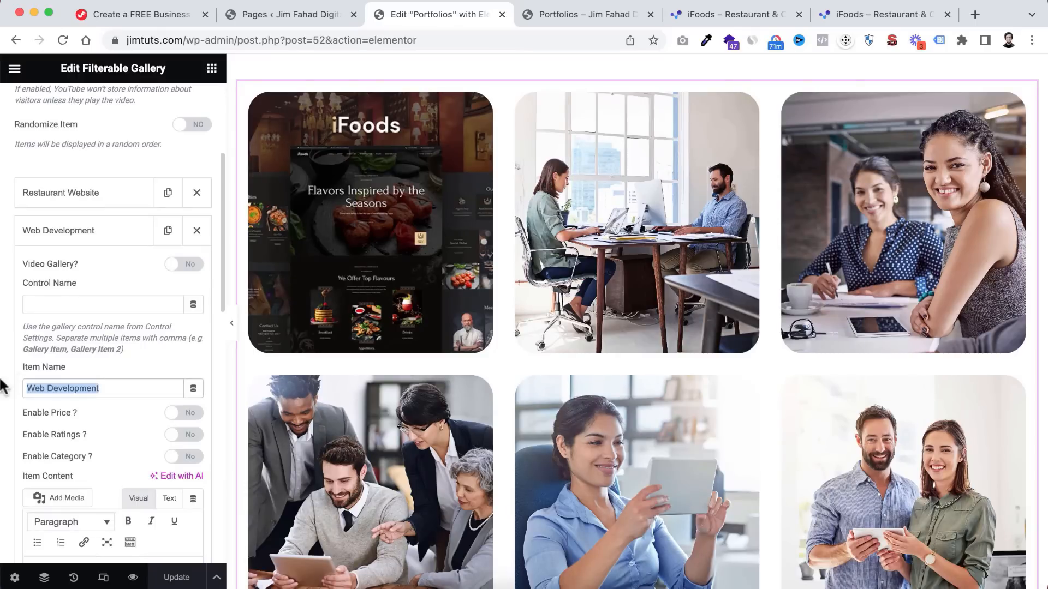
pyautogui.write('Oslo Business')
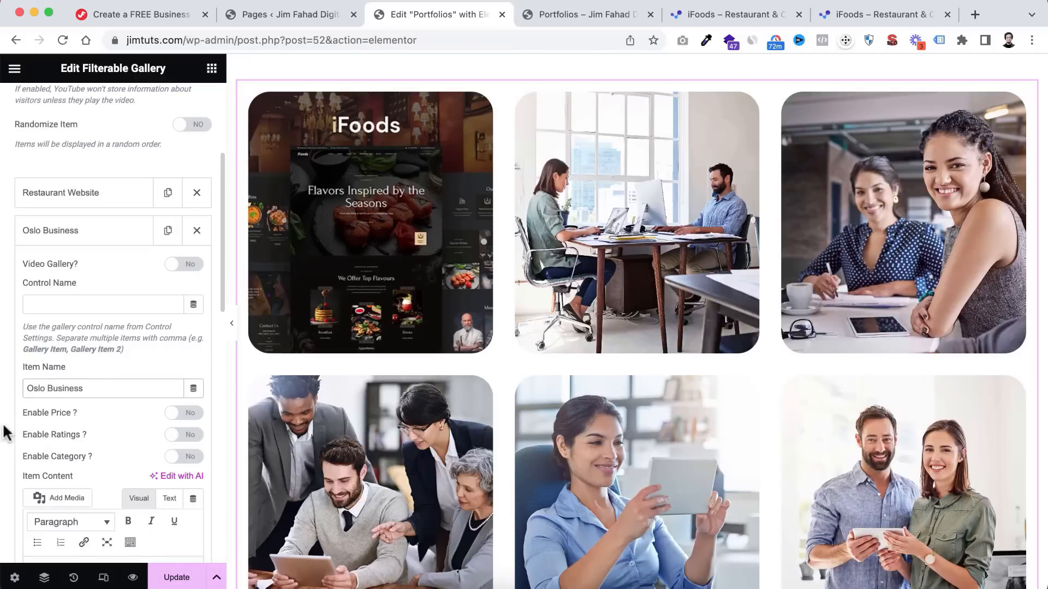
pyautogui.scroll(-4, 4, 439)
pyautogui.scroll(-5, 4, 446)
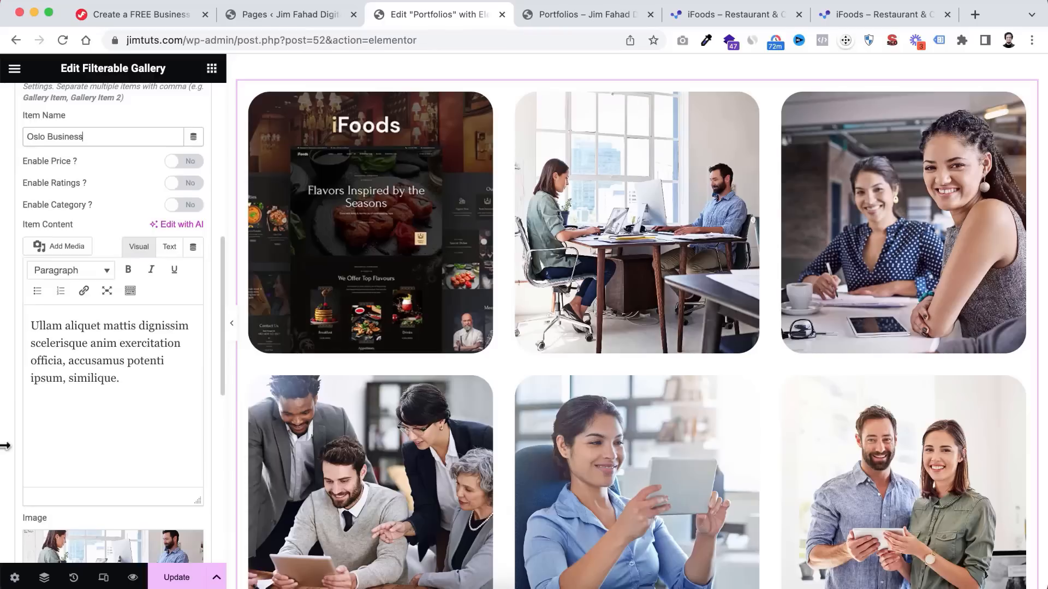
# - Upload Portfolio-2.jpg and set it as the Oslo Business item's image
pyautogui.click(78, 416)
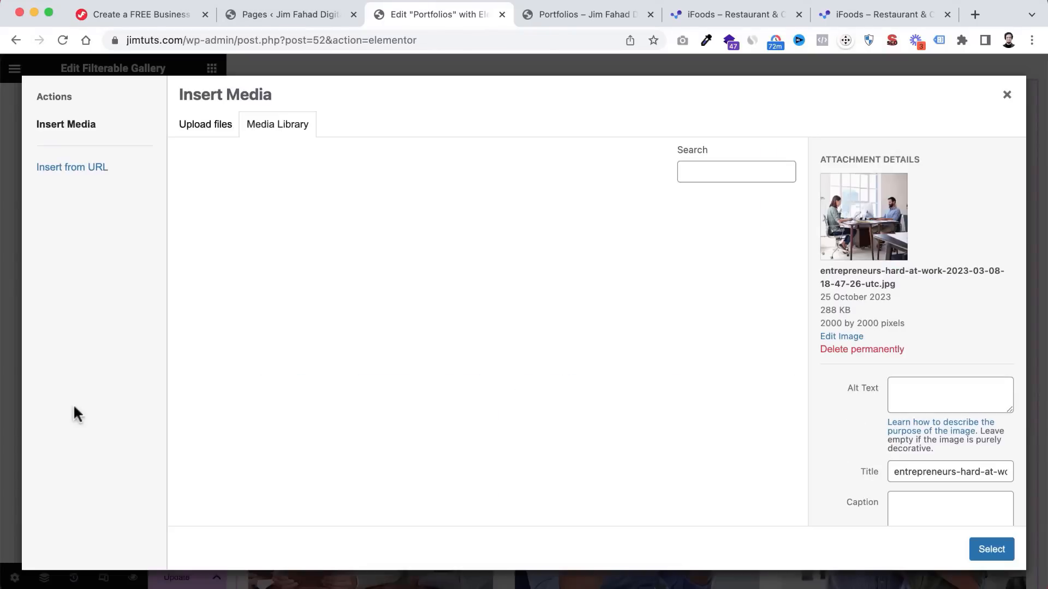
pyautogui.click(208, 133)
pyautogui.click(583, 328)
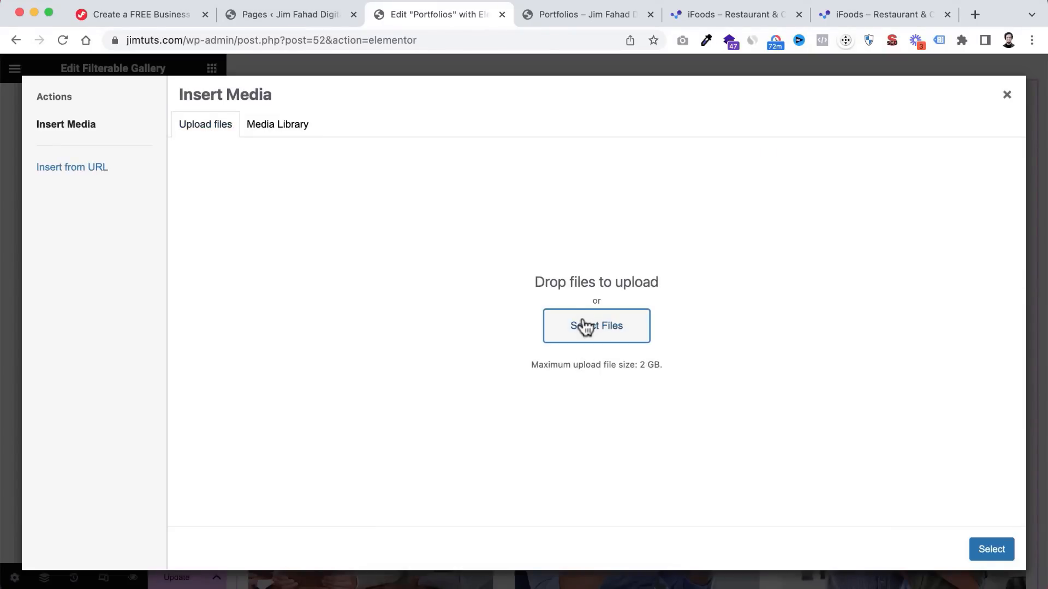
pyautogui.click(570, 235)
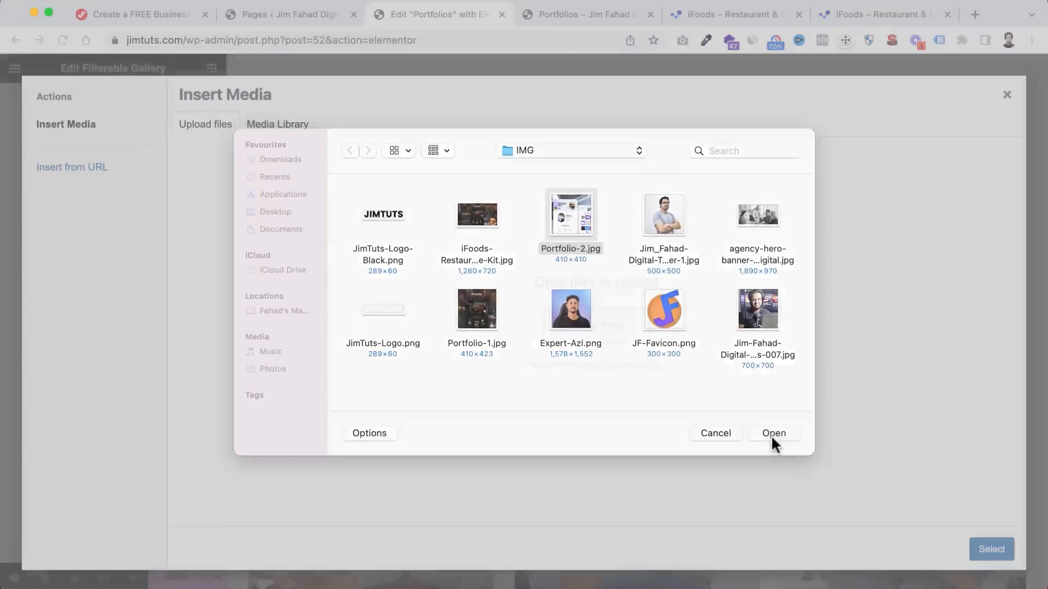
pyautogui.click(772, 435)
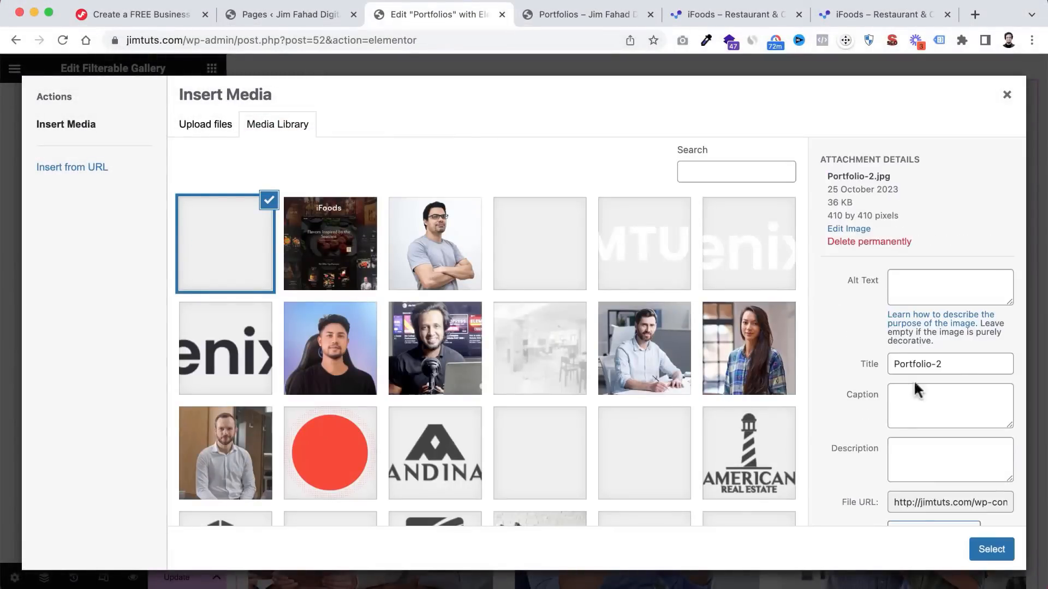
pyautogui.click(985, 548)
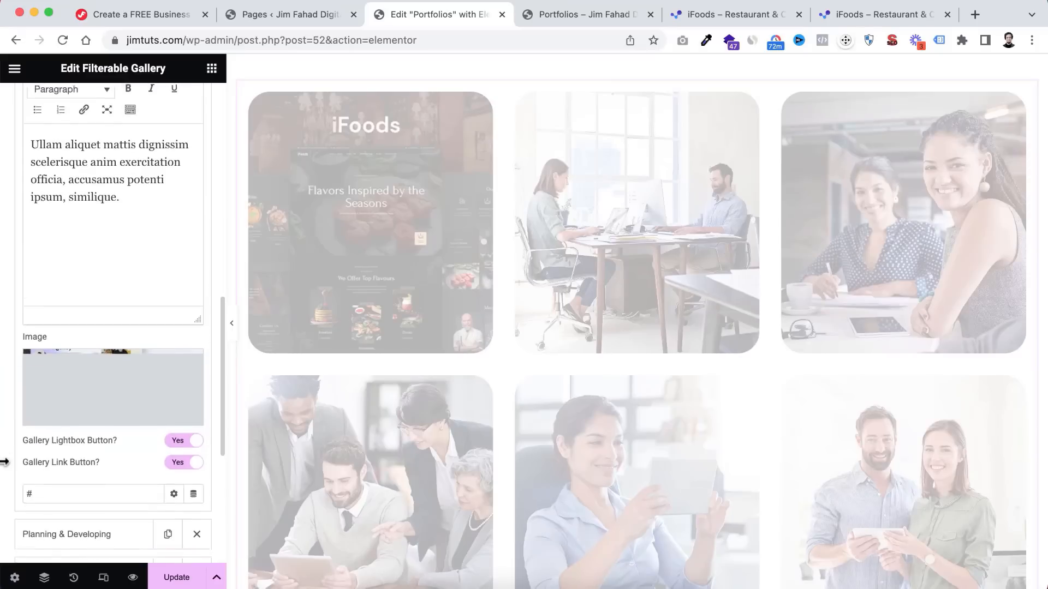
pyautogui.scroll(-1, 98, 393)
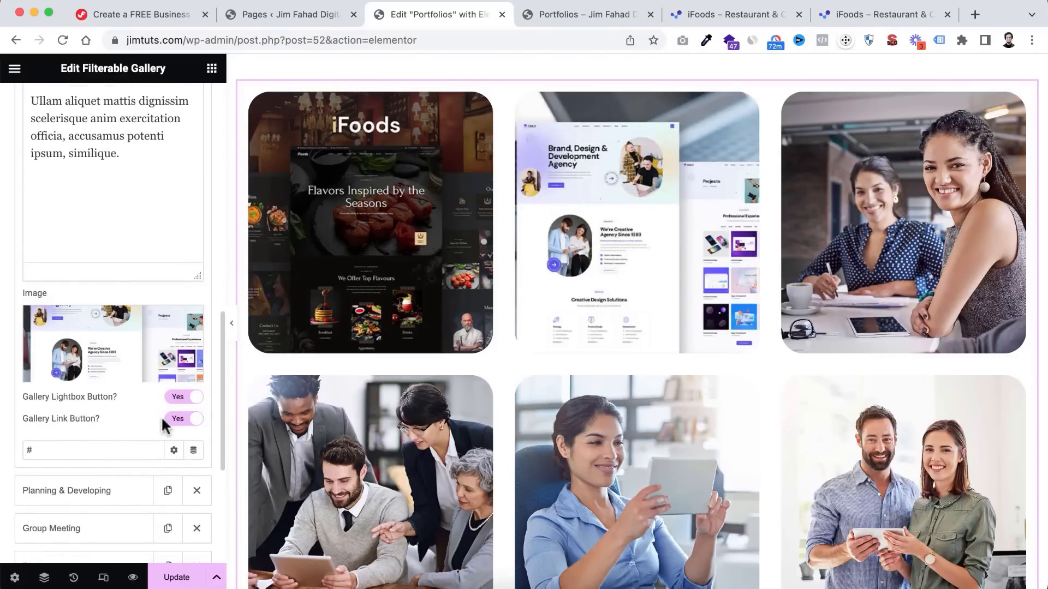
# - Copy the Oslo template's product page URL from Kitpapa
pyautogui.click(682, 15)
pyautogui.click(127, 86)
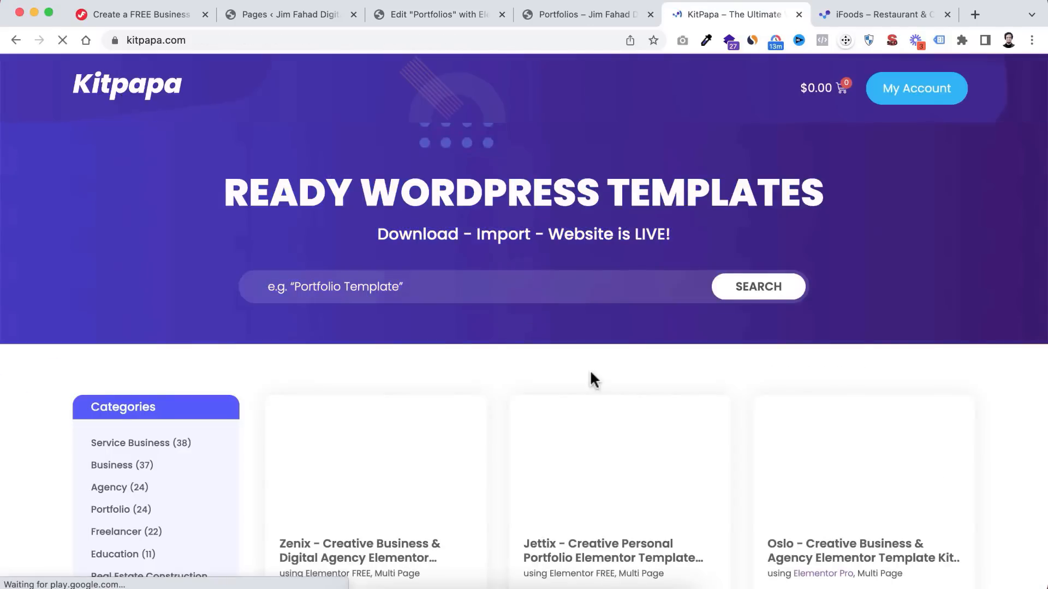
pyautogui.scroll(-3, 601, 374)
pyautogui.click(803, 372)
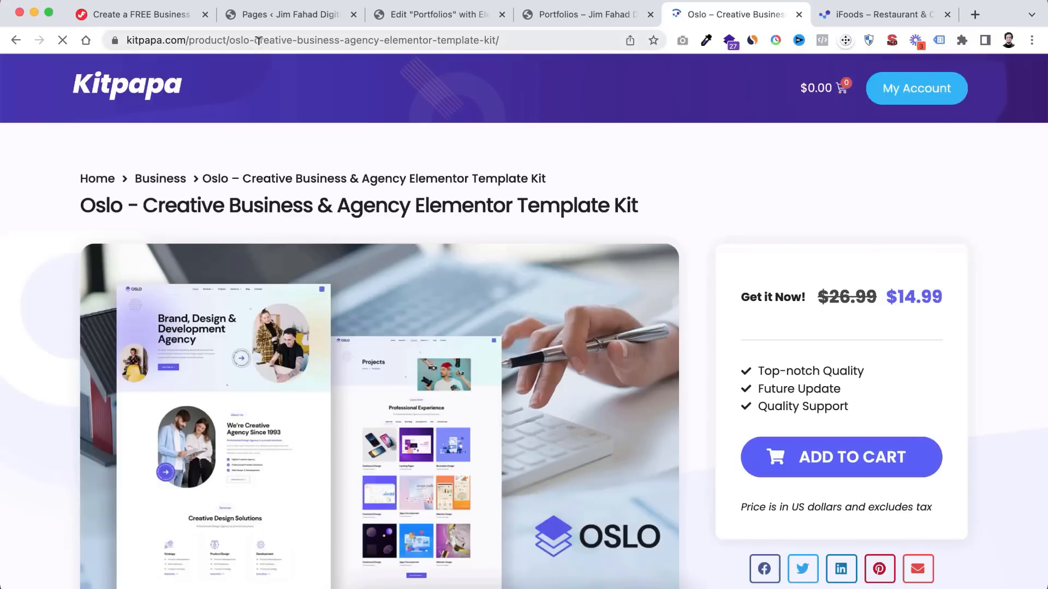
pyautogui.click(259, 40)
pyautogui.rightClick(257, 44)
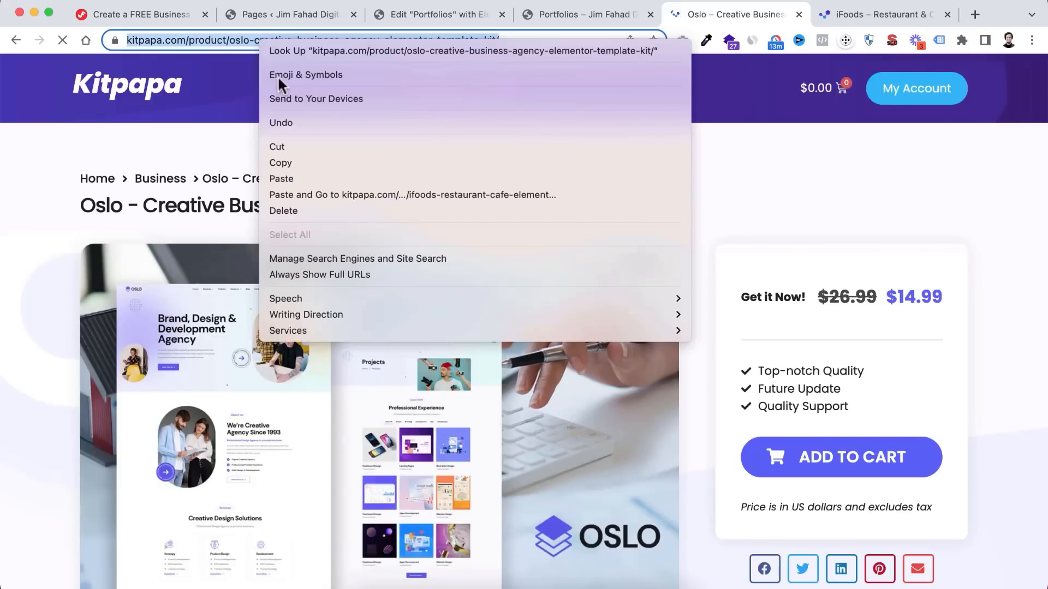
pyautogui.click(300, 159)
pyautogui.click(588, 14)
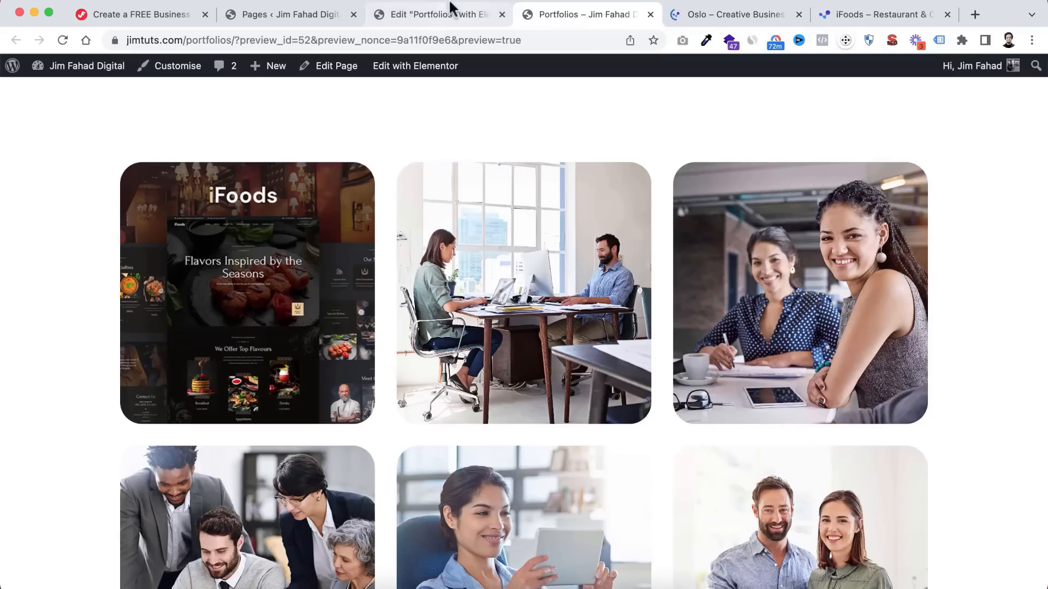
pyautogui.click(427, 14)
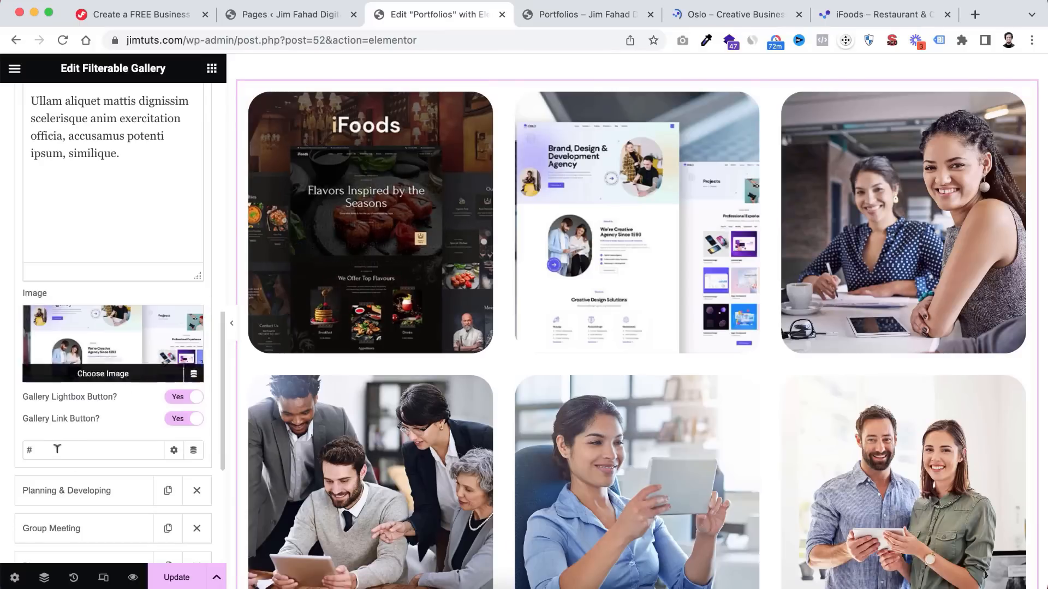
# - Link the Oslo item to that URL in a new window, then Update and preview the page
pyautogui.click(39, 449)
pyautogui.moveTo(39, 449); pyautogui.dragTo(11, 454)
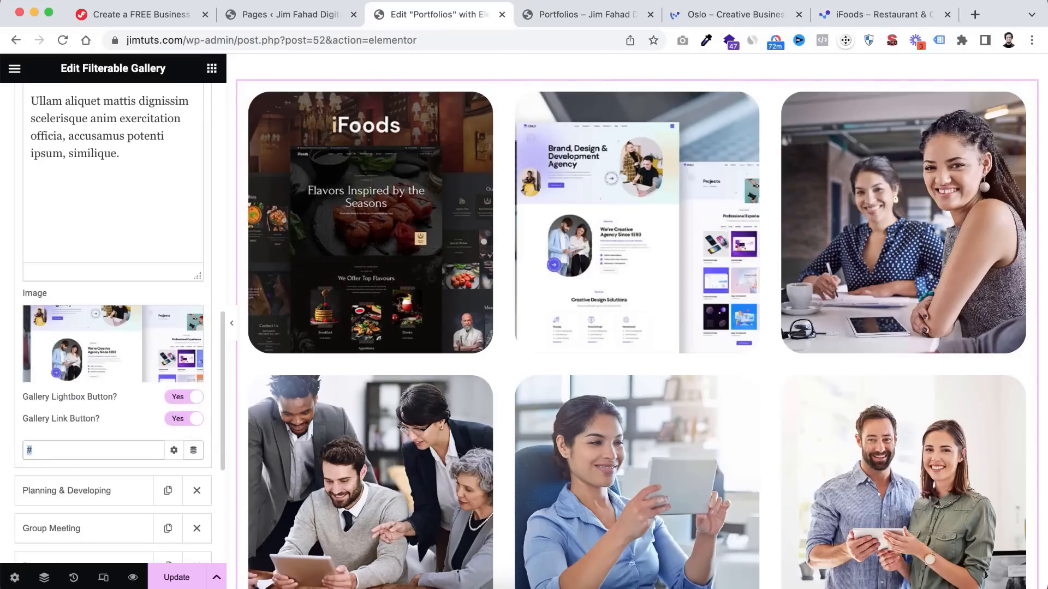
pyautogui.press('BackSpace')
pyautogui.rightClick(36, 448)
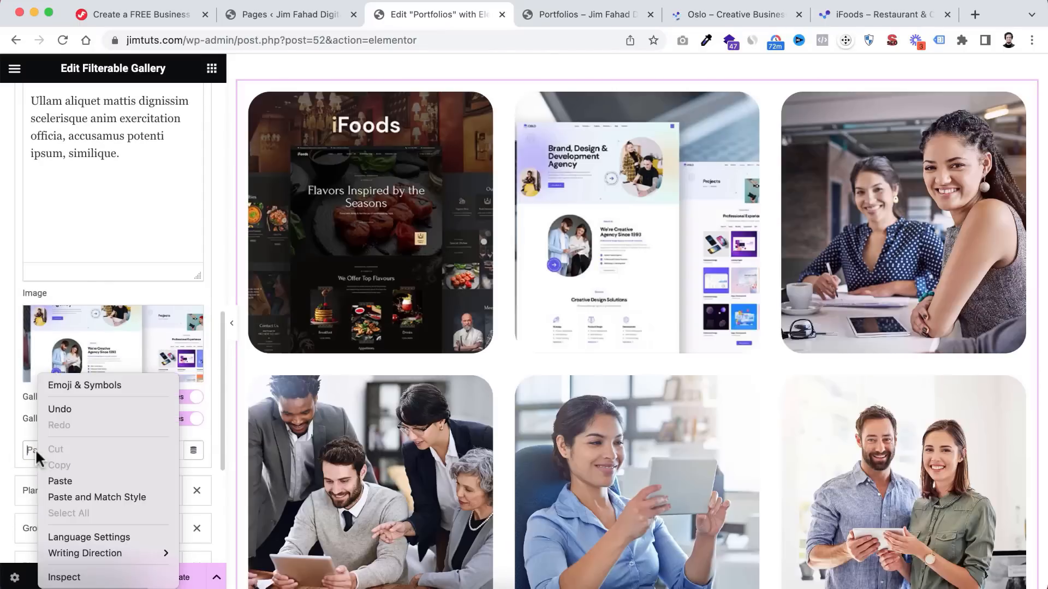
pyautogui.click(64, 481)
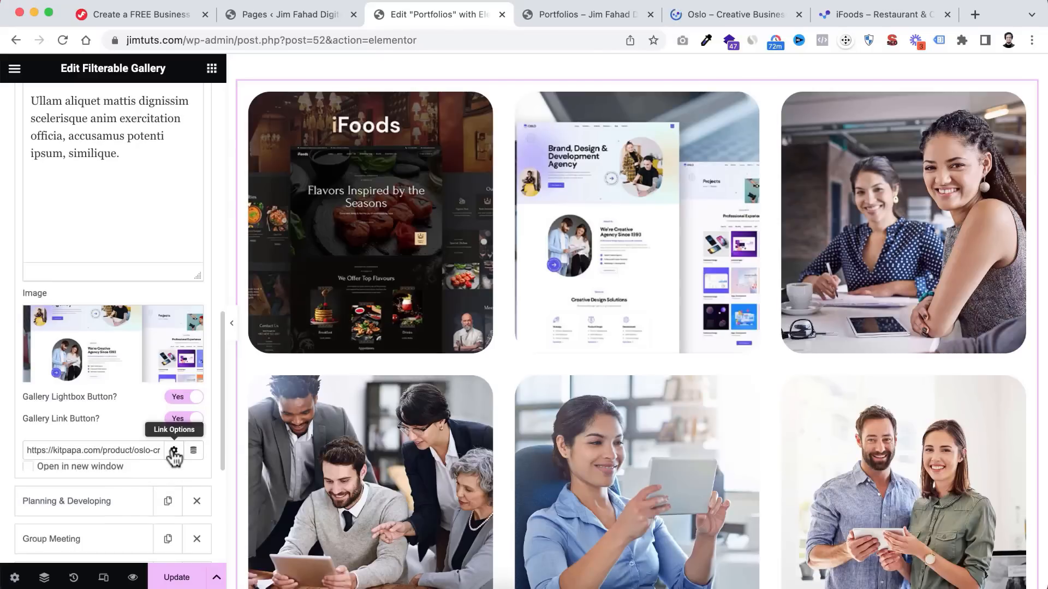
pyautogui.click(173, 452)
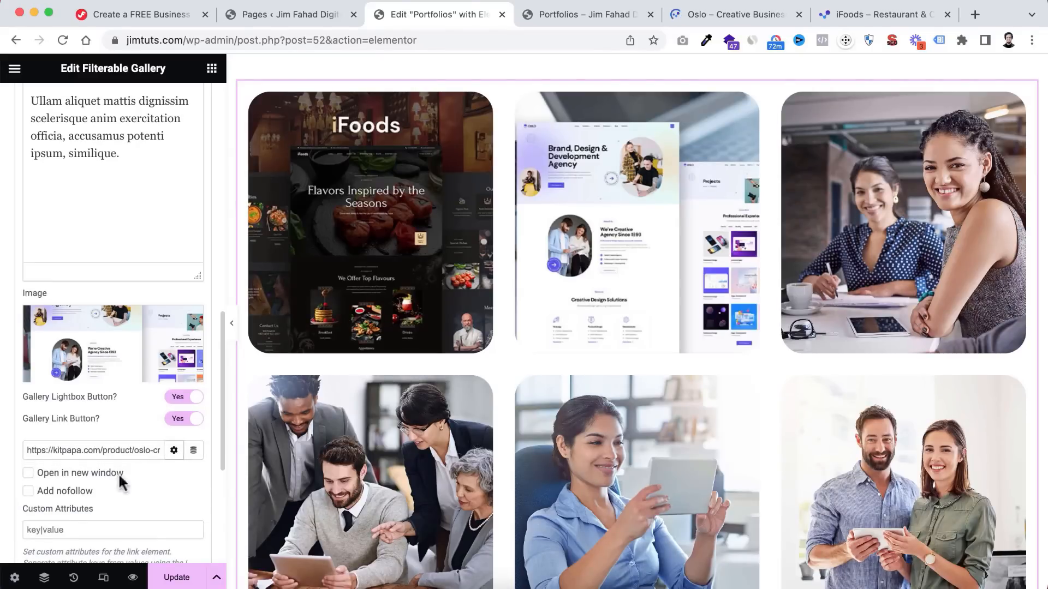
pyautogui.click(28, 474)
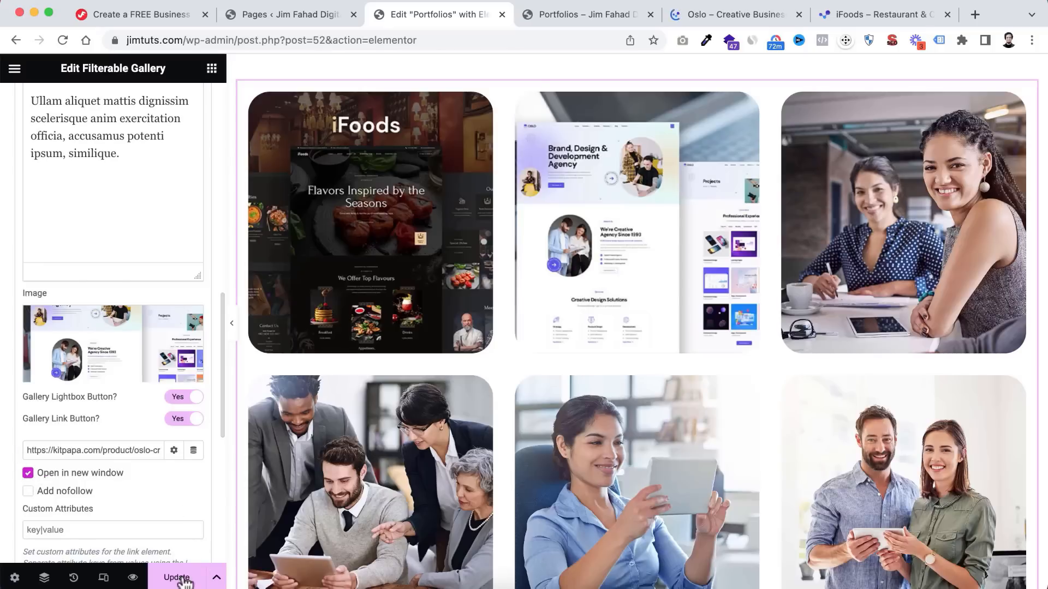
pyautogui.click(179, 578)
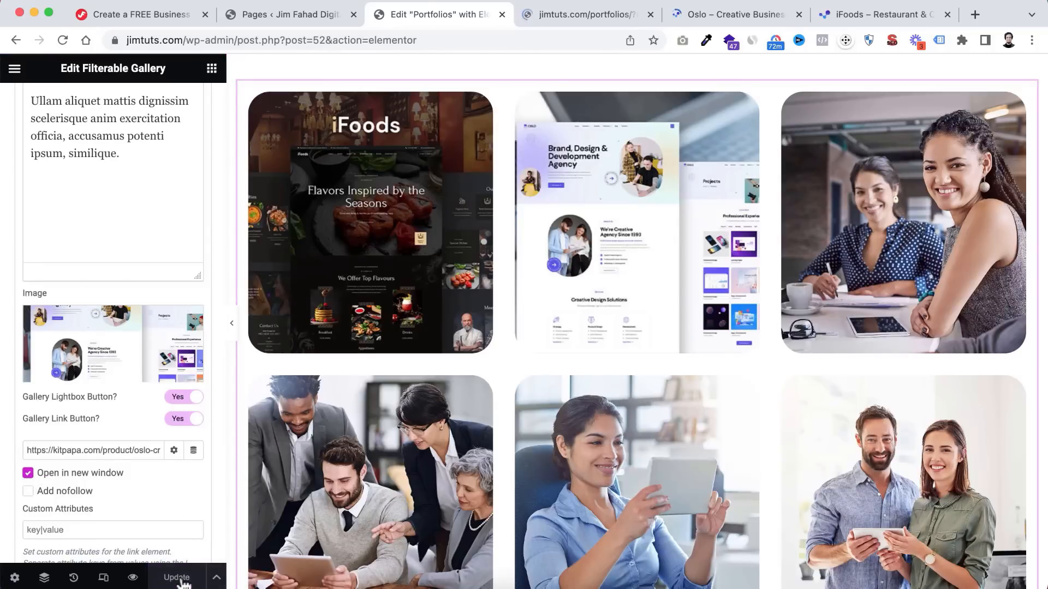
pyautogui.click(132, 578)
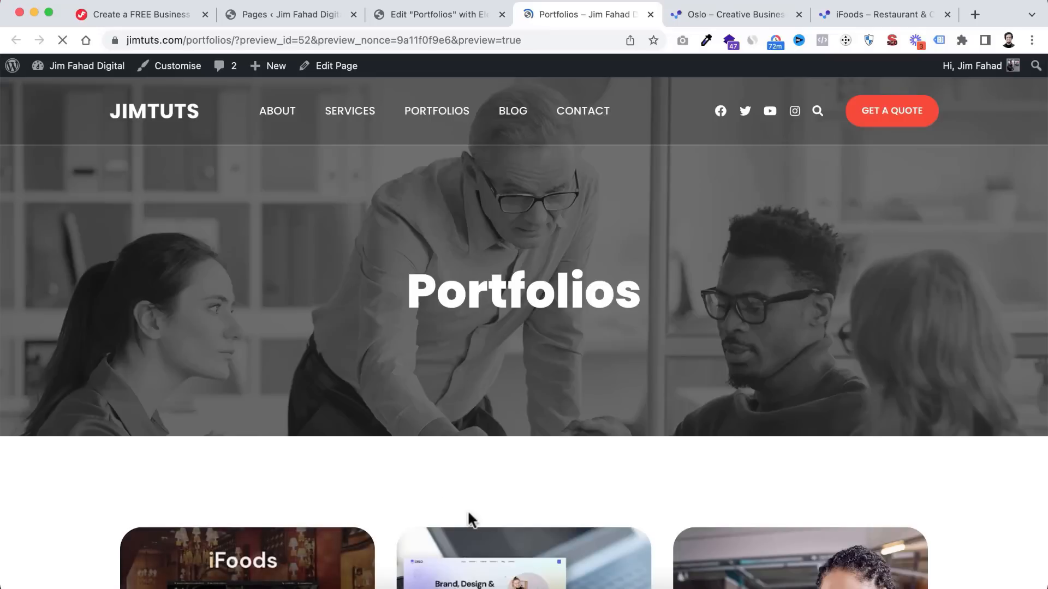
# - Test the Oslo card's link on the preview, then close the three Kitpapa tabs
pyautogui.scroll(-5, 467, 509)
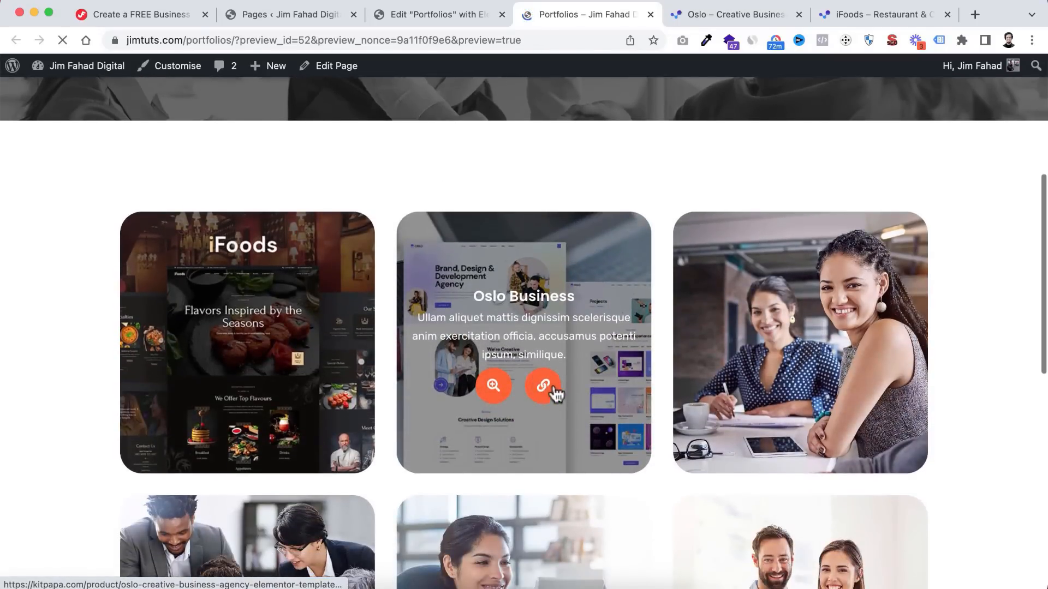
pyautogui.click(543, 394)
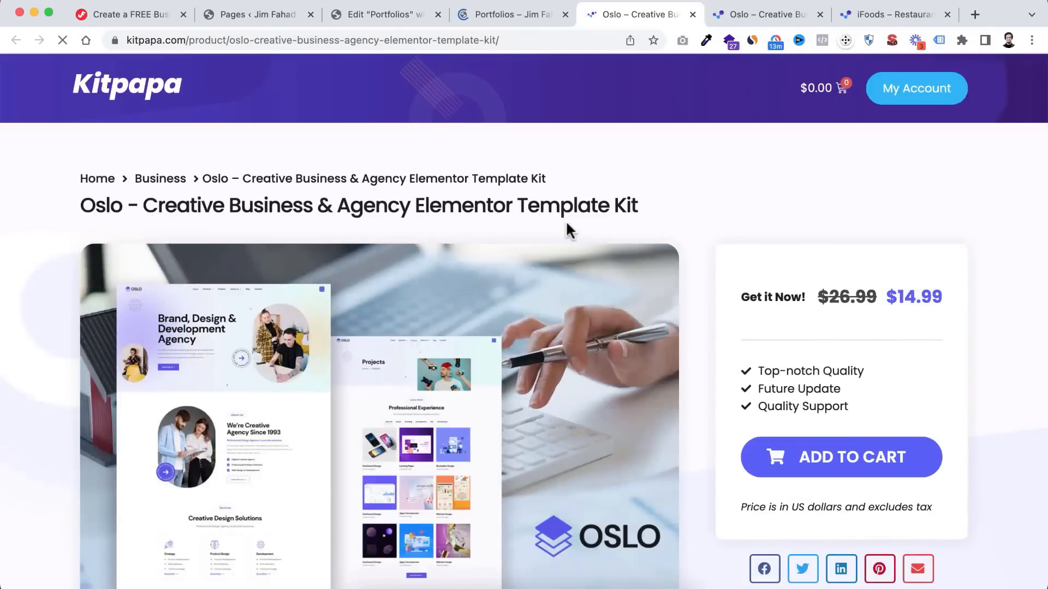
pyautogui.scroll(-3, 541, 246)
pyautogui.scroll(4, 516, 197)
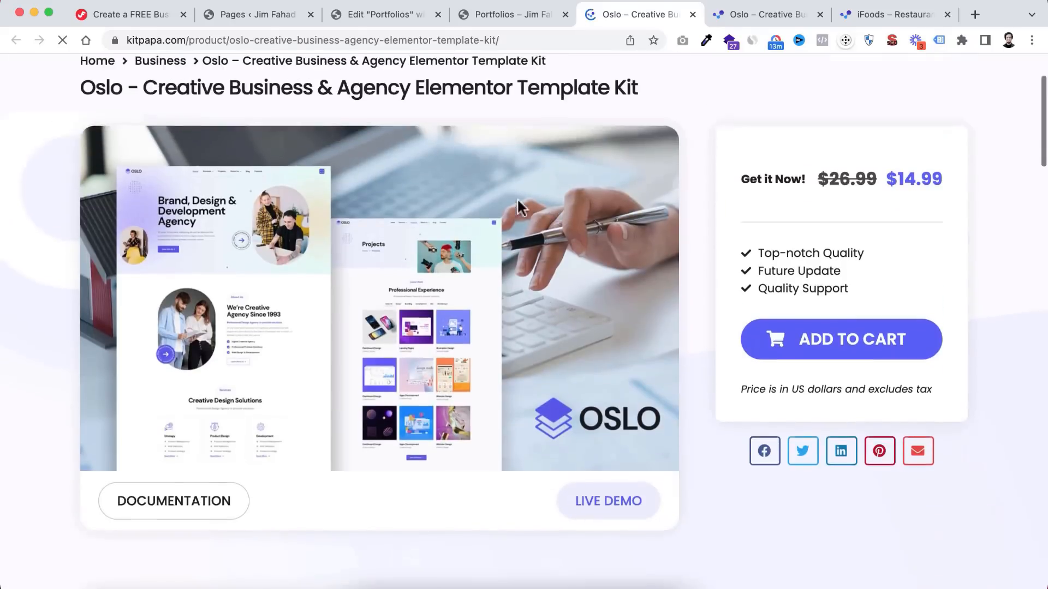
pyautogui.click(693, 15)
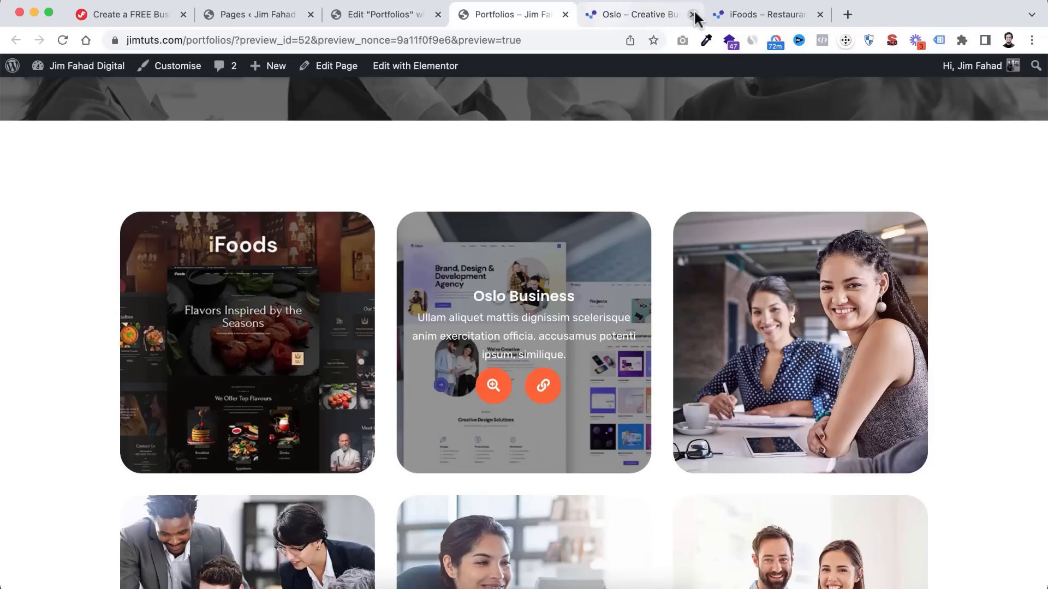
pyautogui.click(693, 15)
pyautogui.click(693, 16)
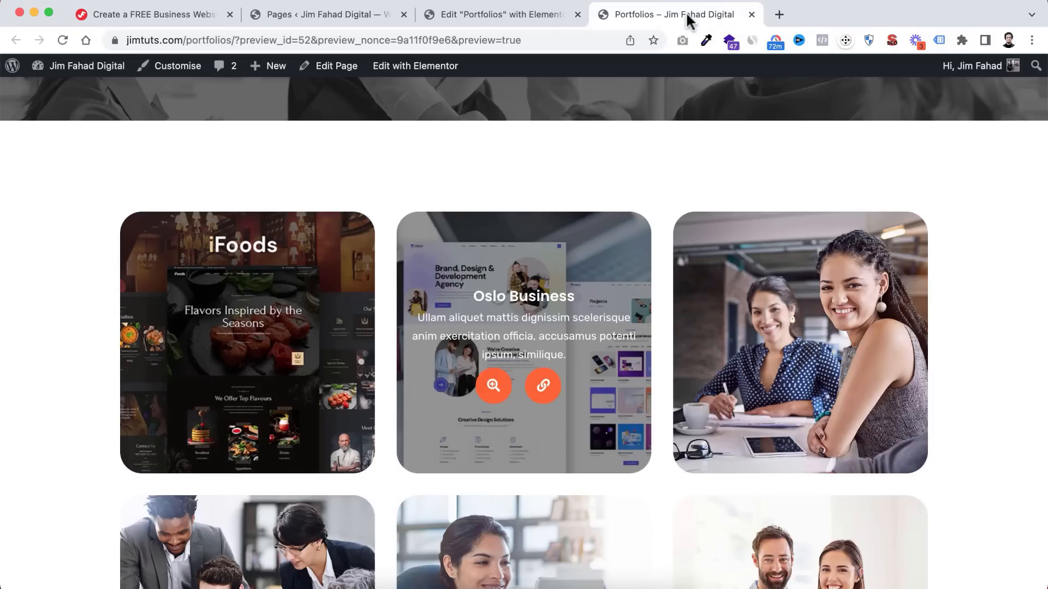
pyautogui.click(490, 16)
pyautogui.scroll(8, 501, 134)
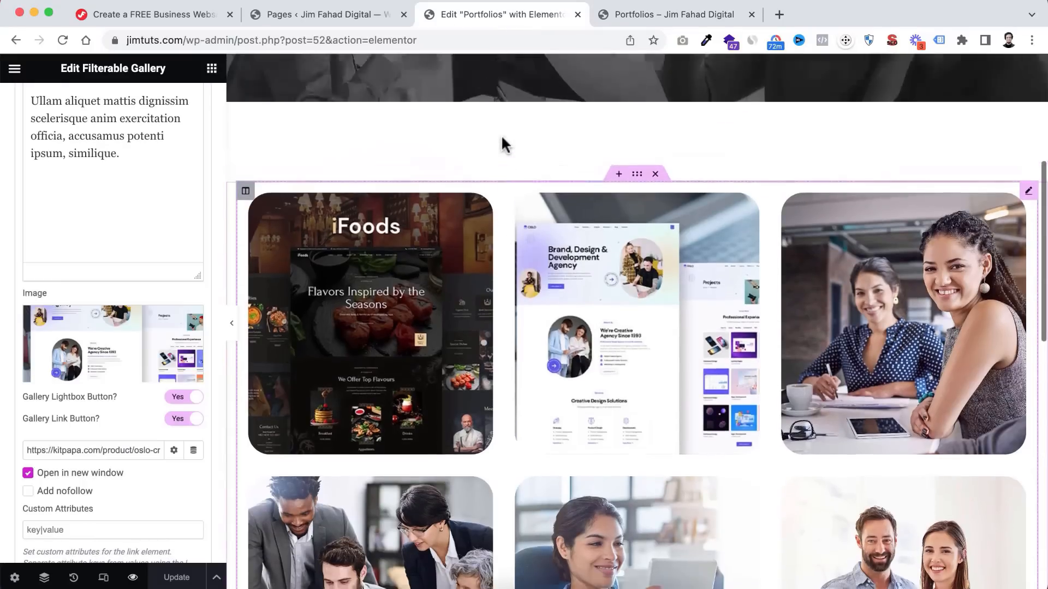
pyautogui.scroll(-3, 501, 134)
pyautogui.scroll(-3, 502, 136)
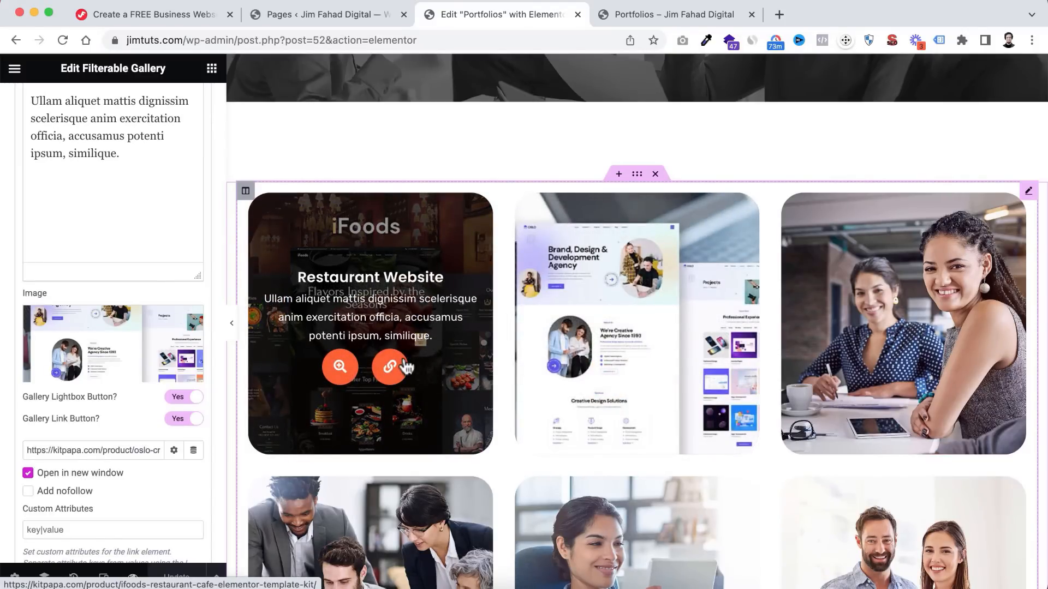
pyautogui.scroll(-2, 458, 286)
pyautogui.scroll(4, 449, 284)
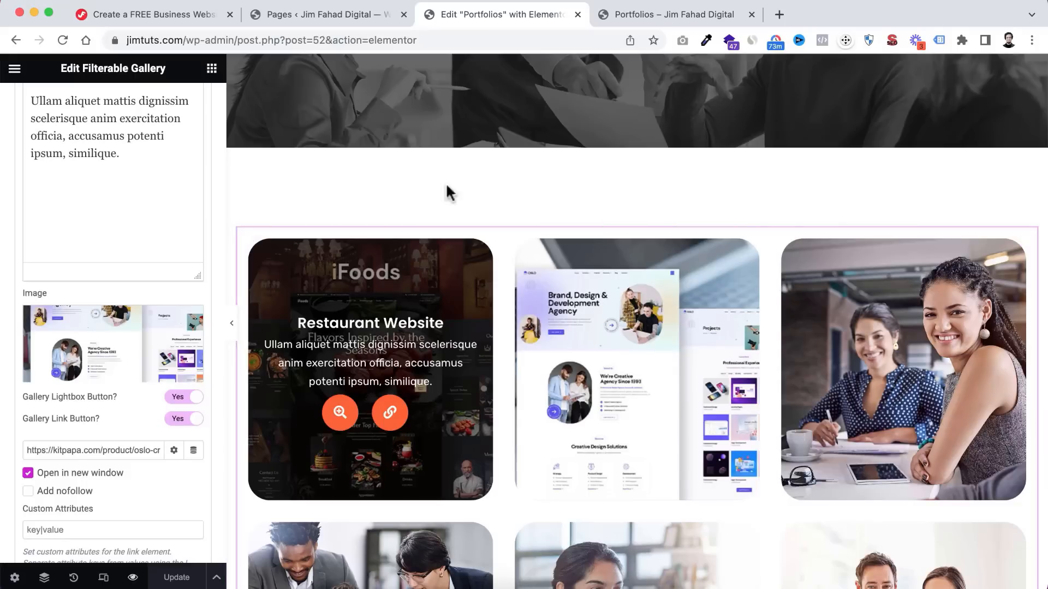
# - Duplicate the Single Portfolio page from the All Pages list with EA Duplicator
pyautogui.click(339, 16)
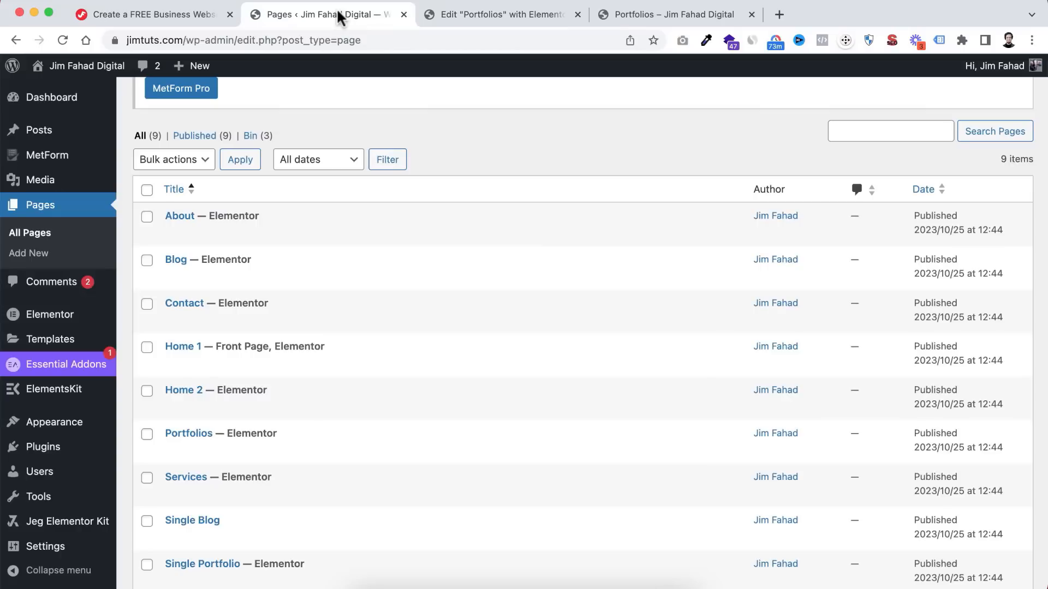
pyautogui.scroll(-2, 346, 300)
pyautogui.scroll(-1, 345, 306)
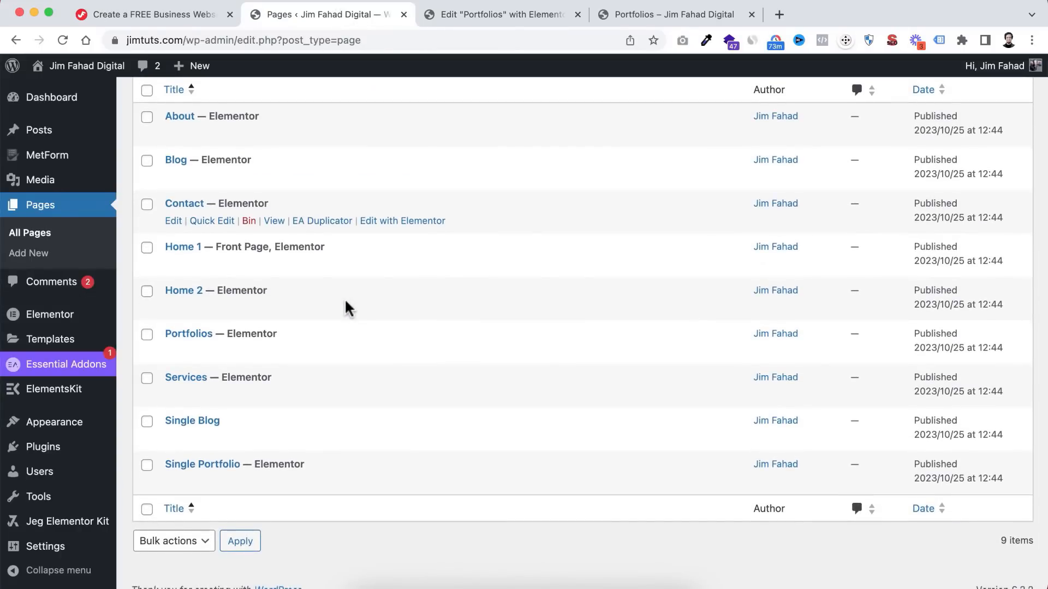
pyautogui.scroll(-1, 345, 298)
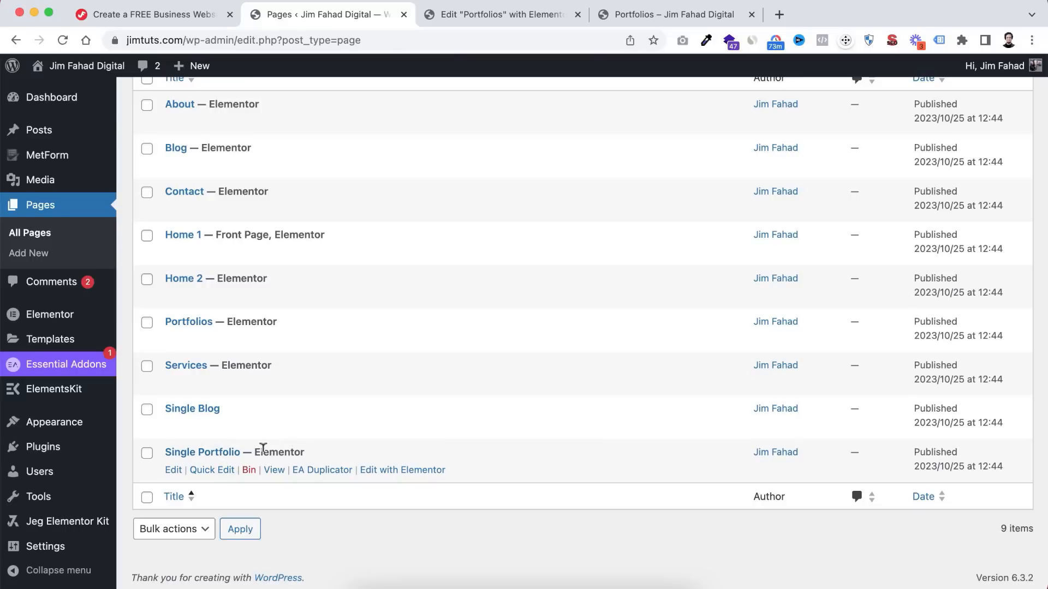
pyautogui.click(311, 473)
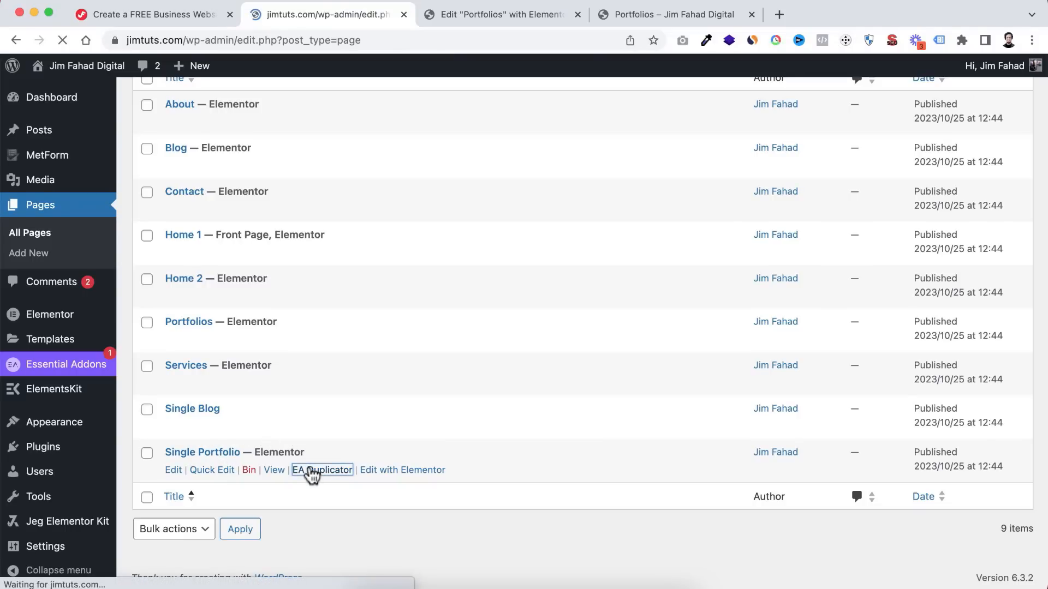
# - Open the new Single Portfolio – Copy draft in the page editor
pyautogui.scroll(-3, 301, 484)
pyautogui.scroll(-5, 302, 489)
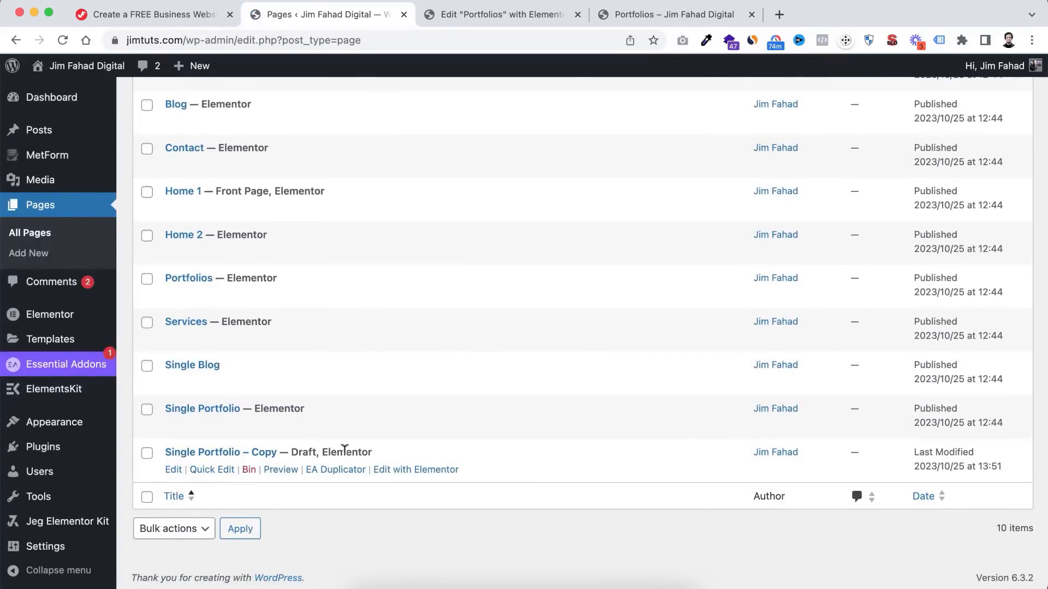
pyautogui.click(174, 471)
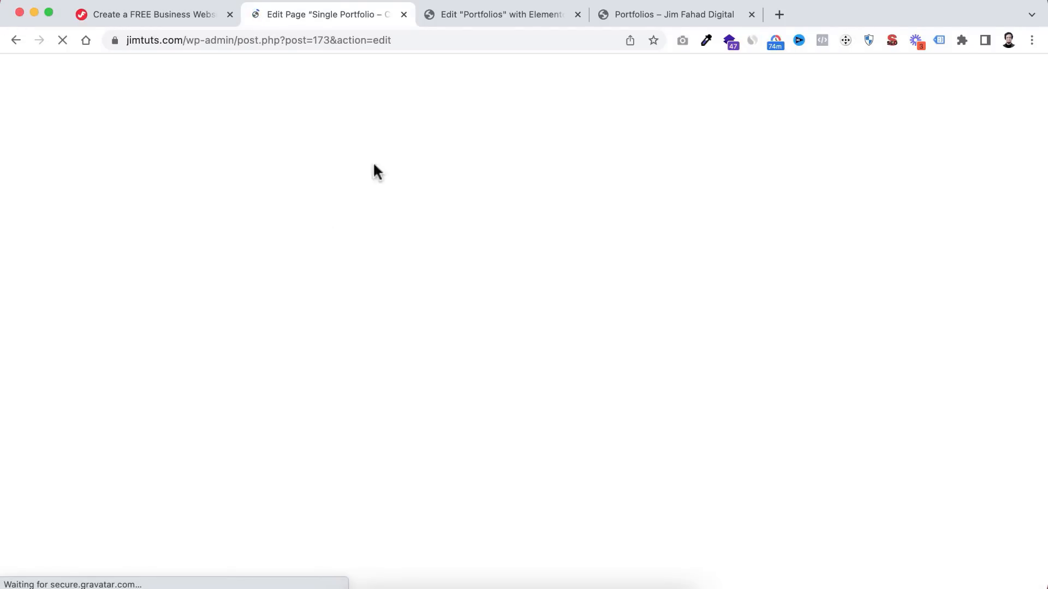
pyautogui.click(483, 18)
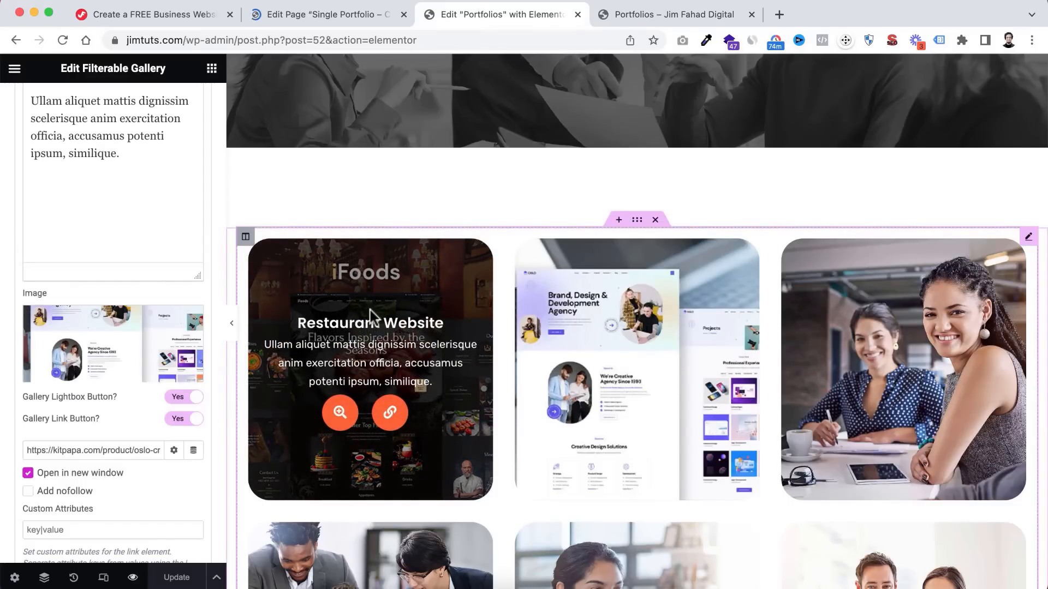
pyautogui.click(322, 12)
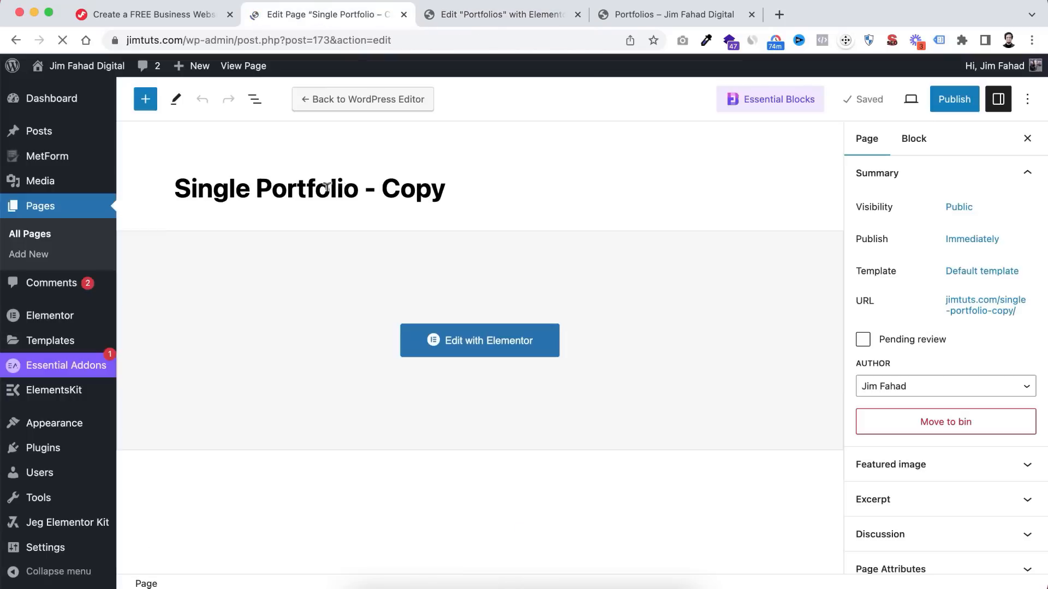
# - Retitle the copy 'Restaurant Project', publish it, and open it in Elementor
pyautogui.moveTo(176, 188); pyautogui.dragTo(475, 182)
pyautogui.write('Rest')
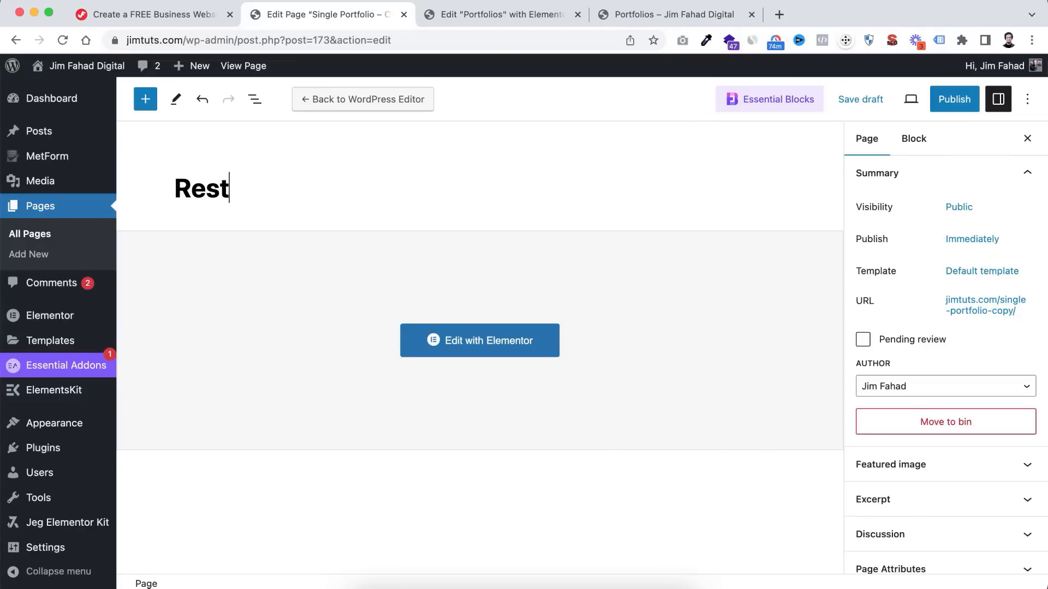
pyautogui.write('aurant')
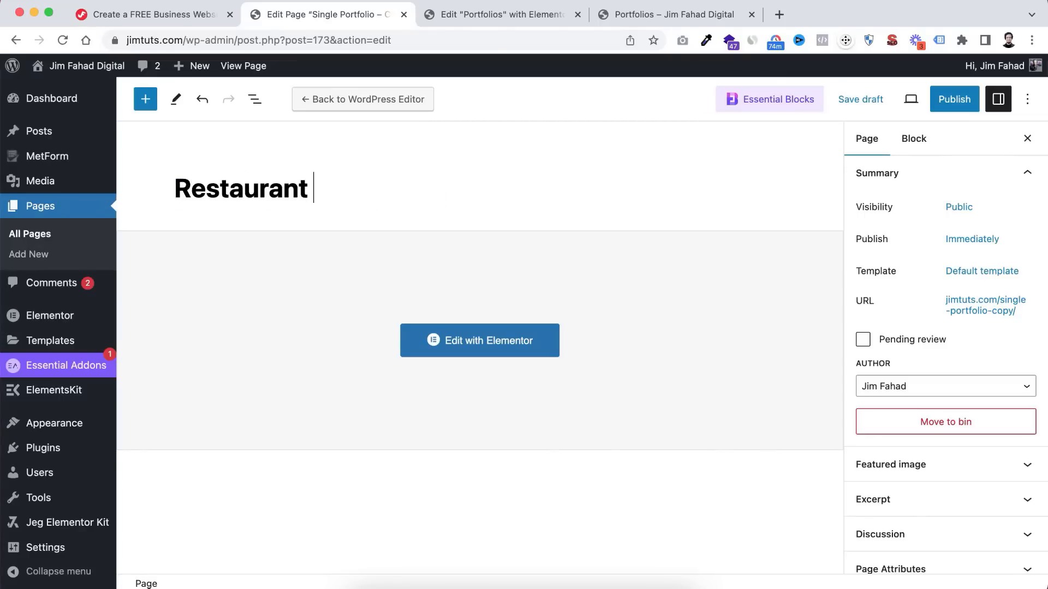
pyautogui.write(' Project')
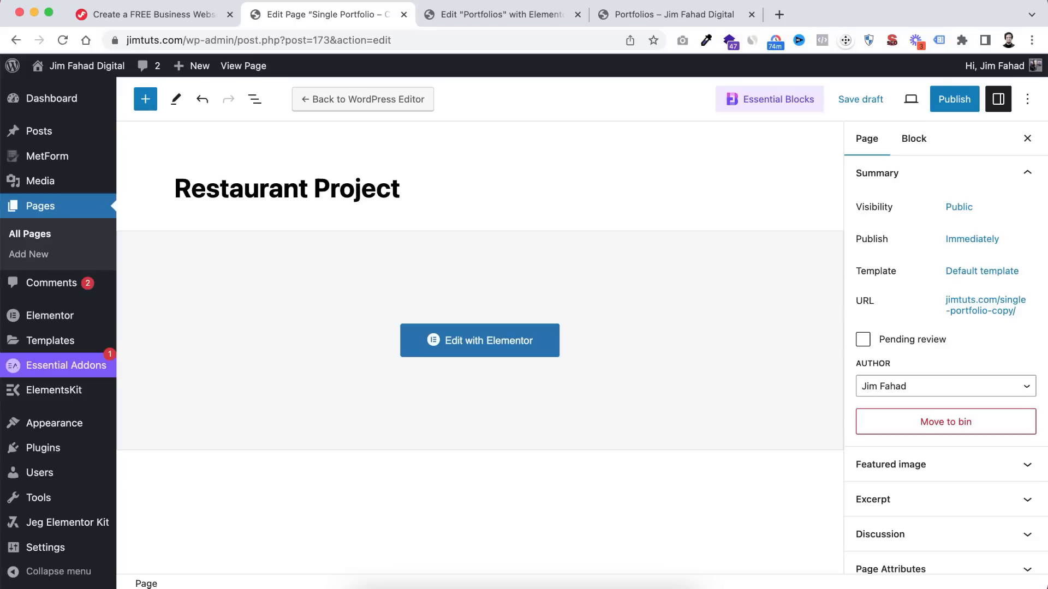
pyautogui.click(950, 100)
pyautogui.click(880, 105)
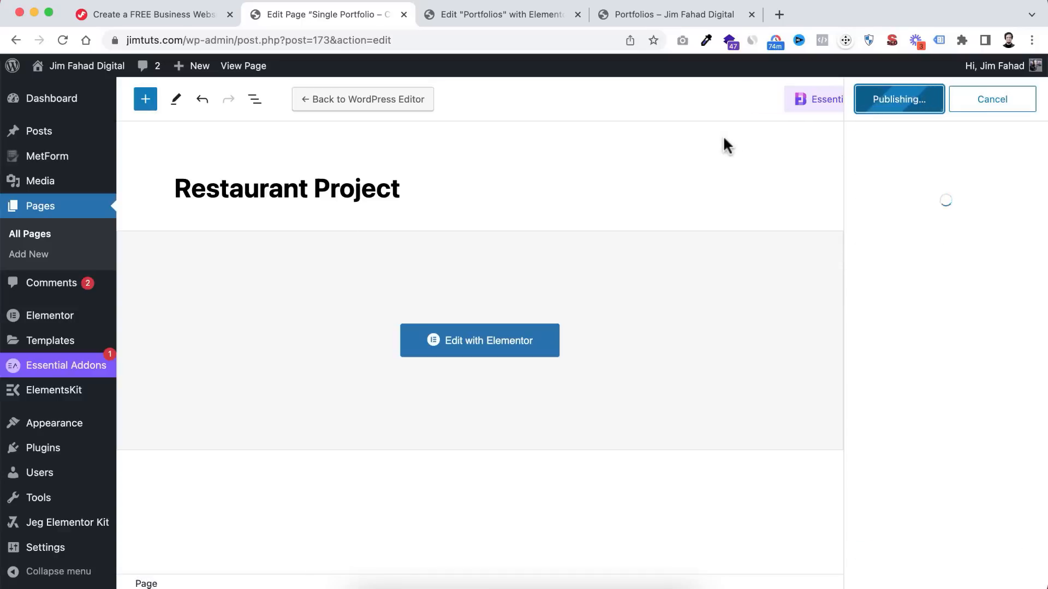
pyautogui.click(480, 349)
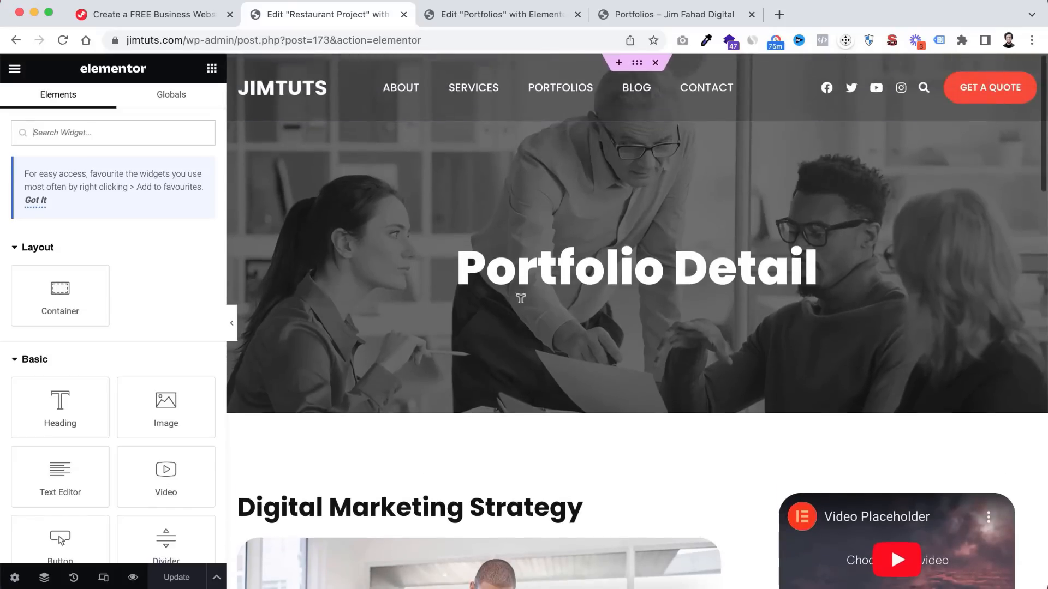
# - Change the hero heading text to 'Restaurant Project'
pyautogui.click(536, 259)
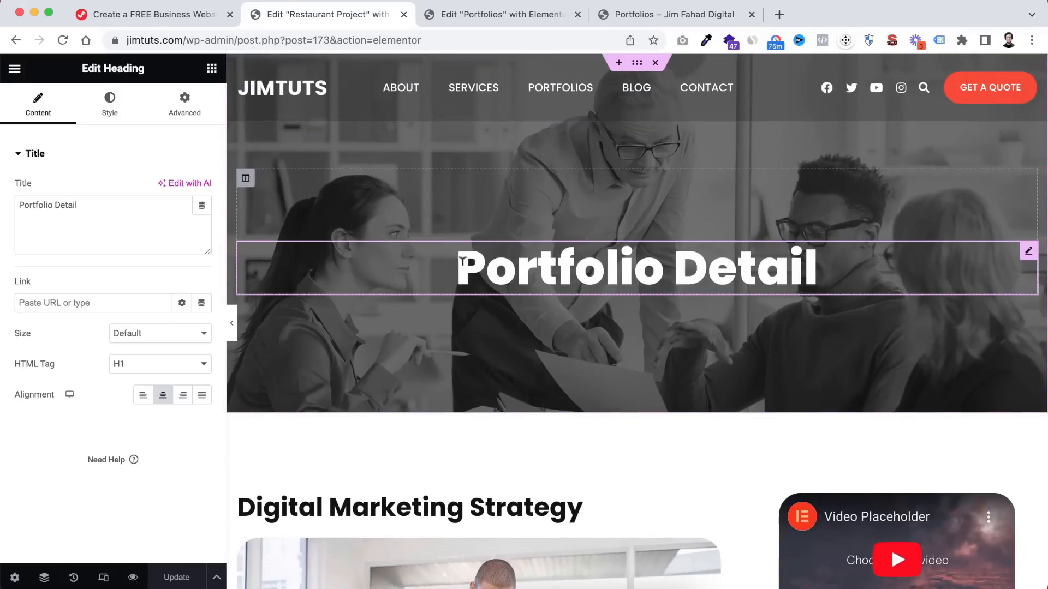
pyautogui.moveTo(459, 261); pyautogui.dragTo(827, 271)
pyautogui.write('Re')
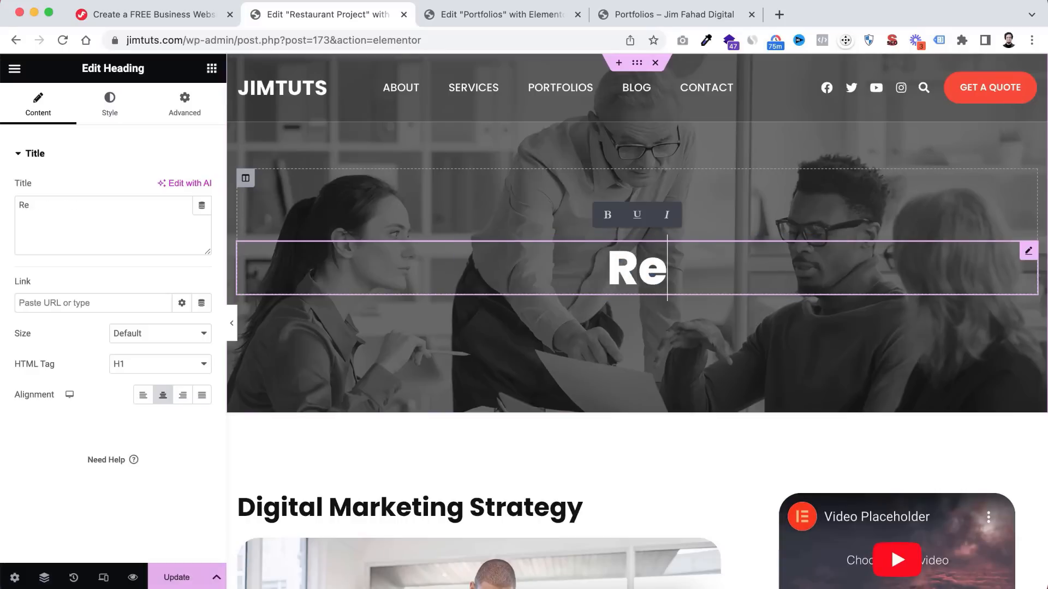
pyautogui.write('staurant ')
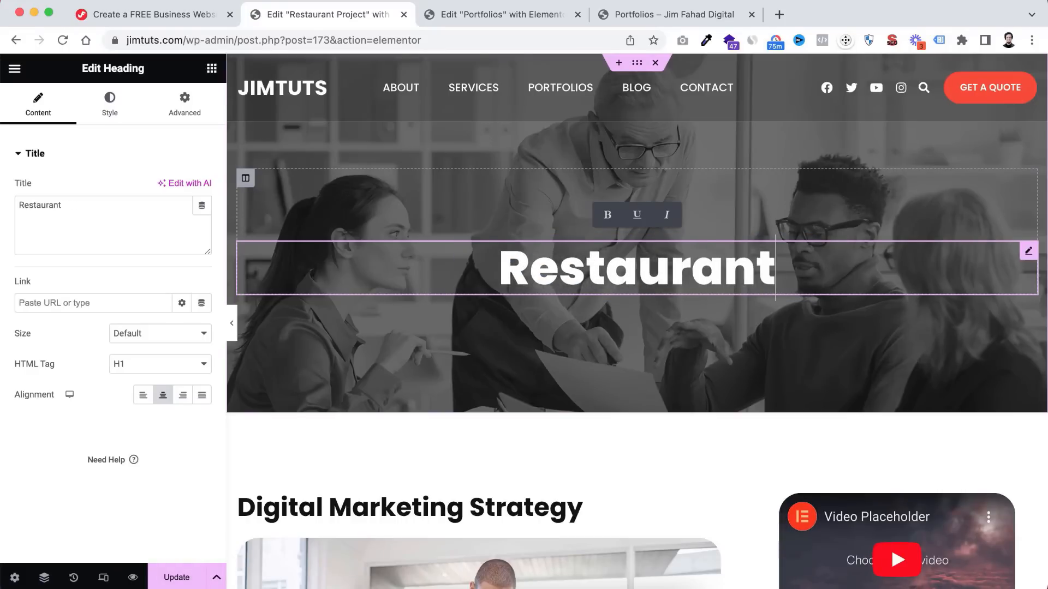
pyautogui.write('Project')
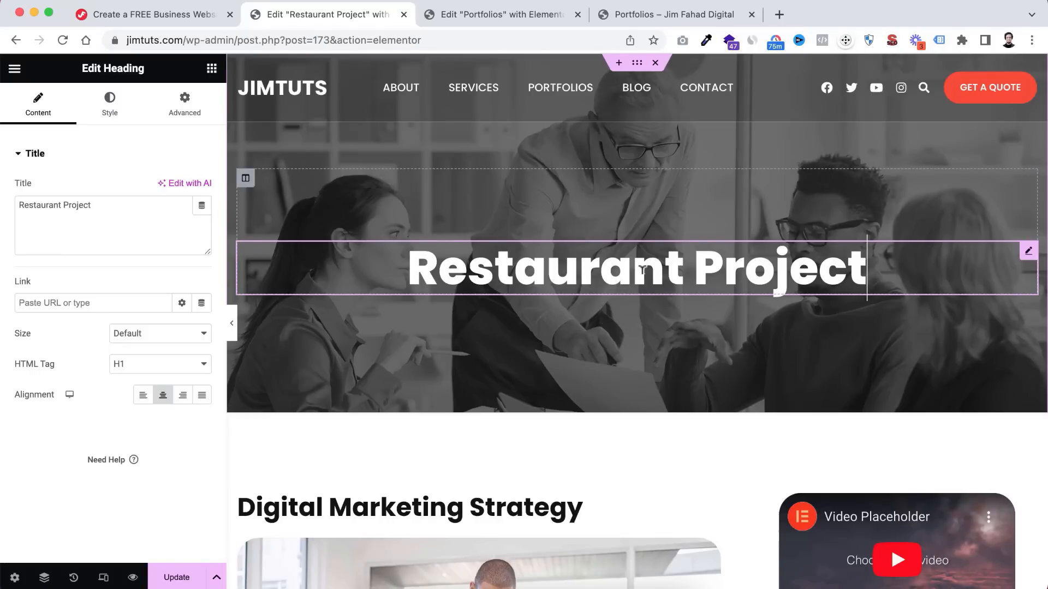
pyautogui.scroll(-5, 577, 379)
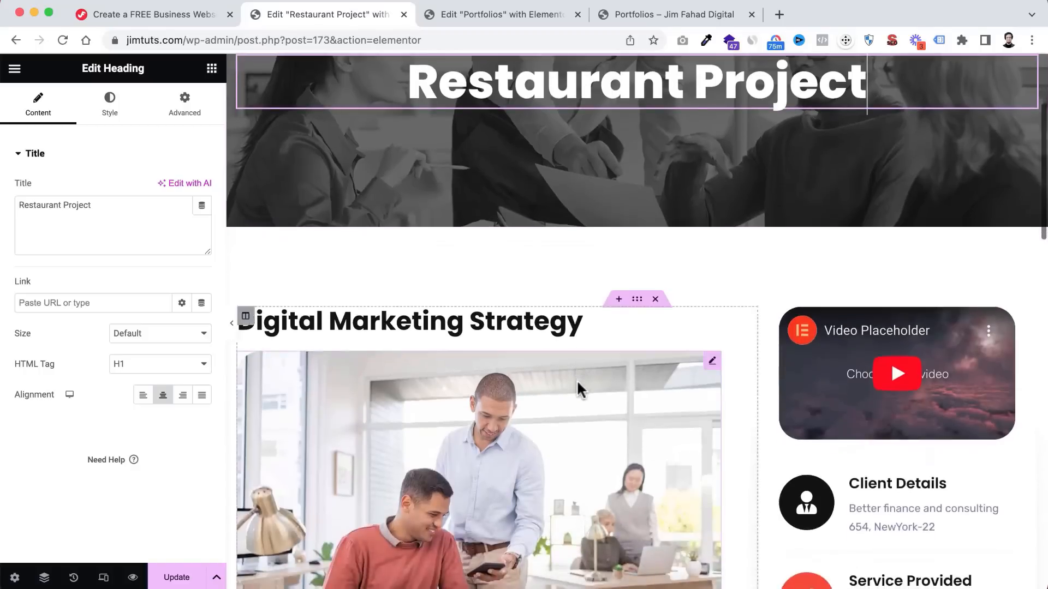
pyautogui.scroll(-8, 577, 382)
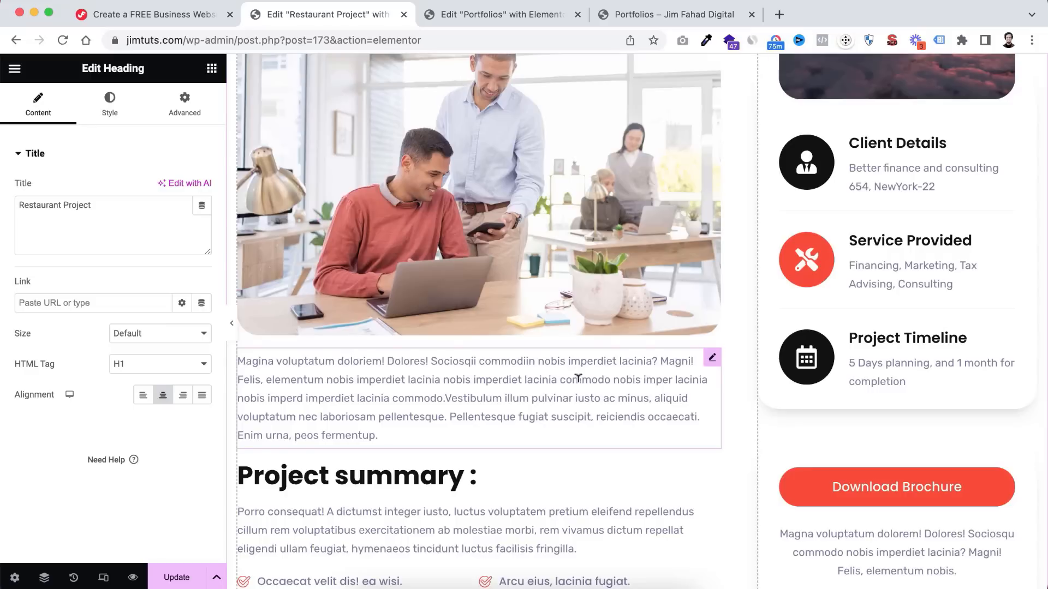
pyautogui.scroll(5, 578, 378)
# - Rename the Digital Marketing Strategy heading to 'Restaurant Website Strategy', correcting the Rstaurant typo
pyautogui.click(458, 235)
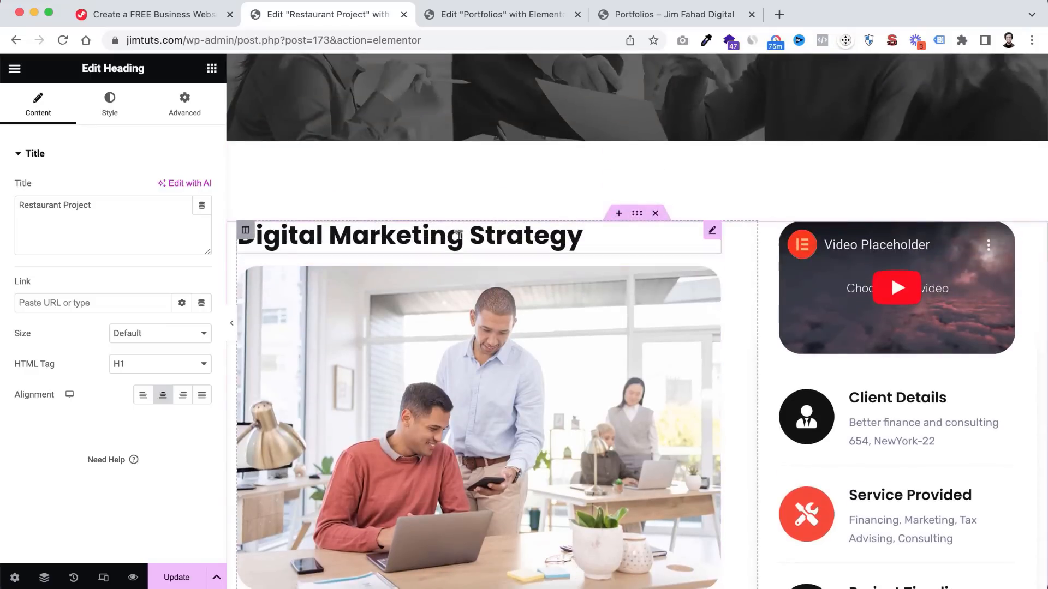
pyautogui.moveTo(464, 234); pyautogui.dragTo(240, 239)
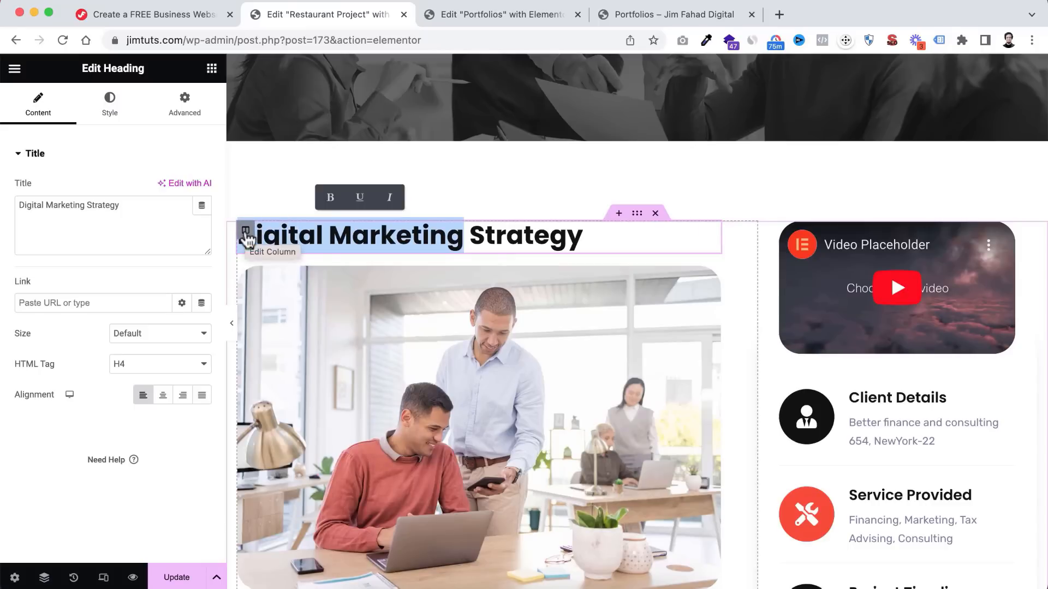
pyautogui.write('Rstaurant ')
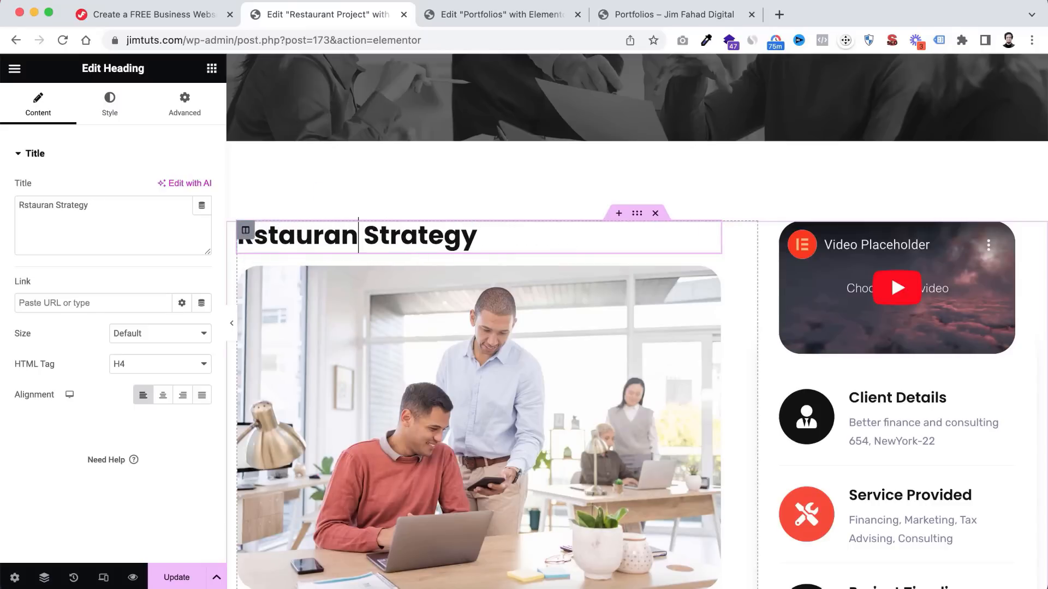
pyautogui.write('Website')
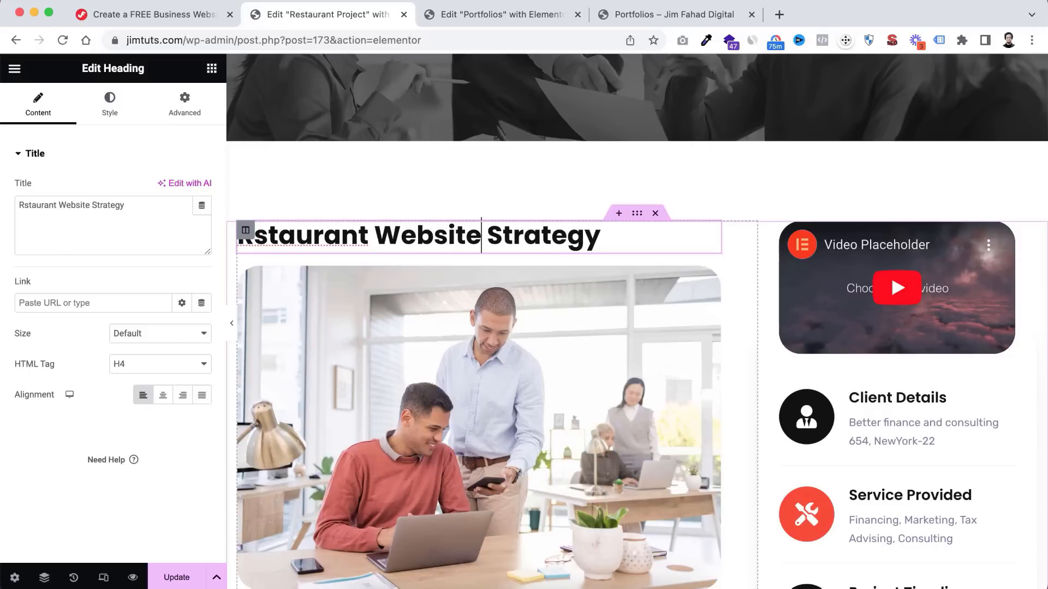
pyautogui.click(20, 215)
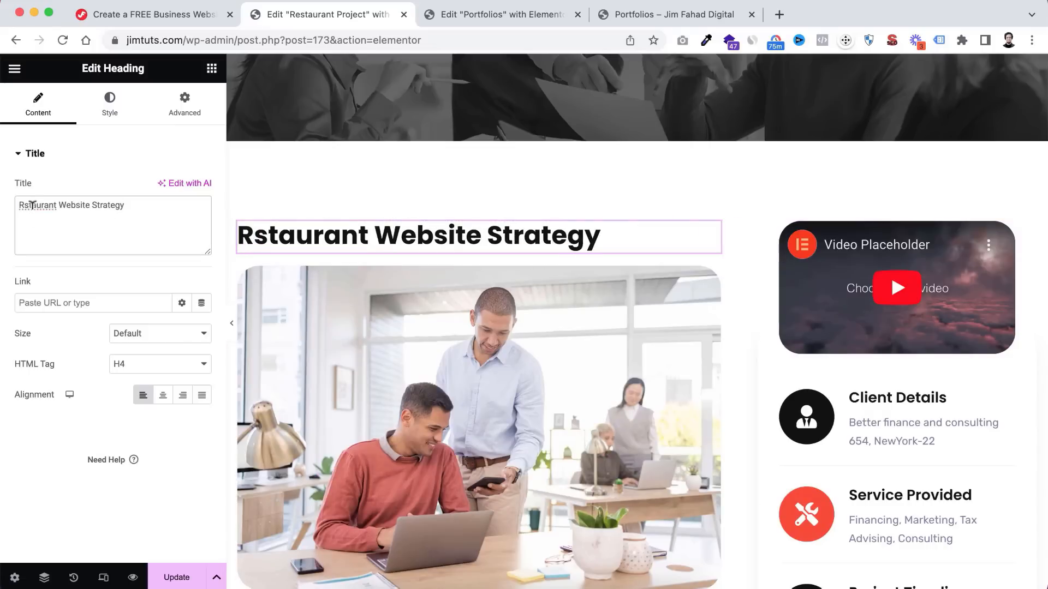
pyautogui.rightClick(33, 204)
pyautogui.click(22, 218)
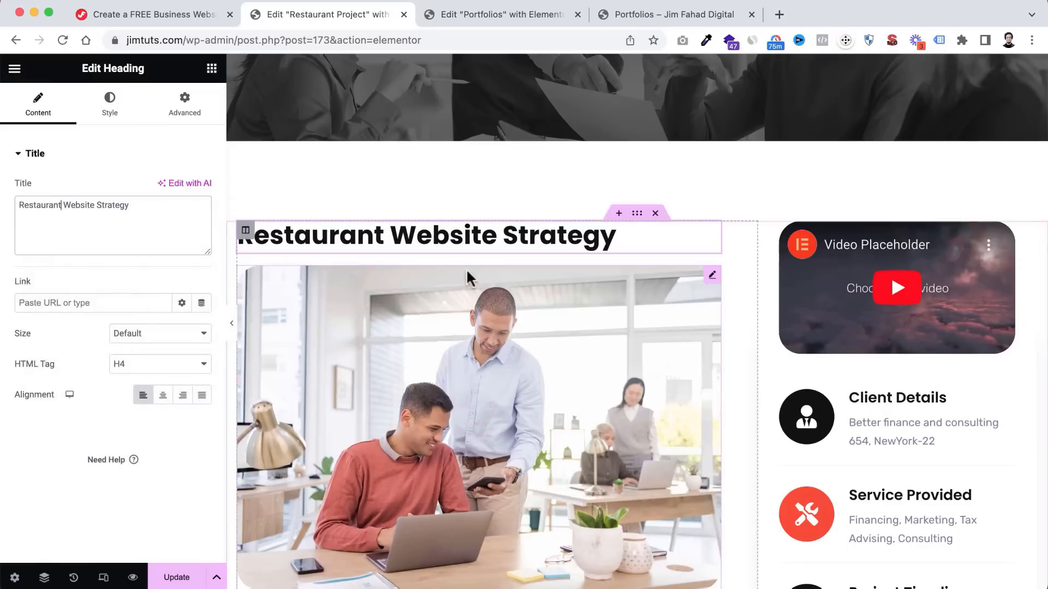
pyautogui.scroll(-3, 486, 359)
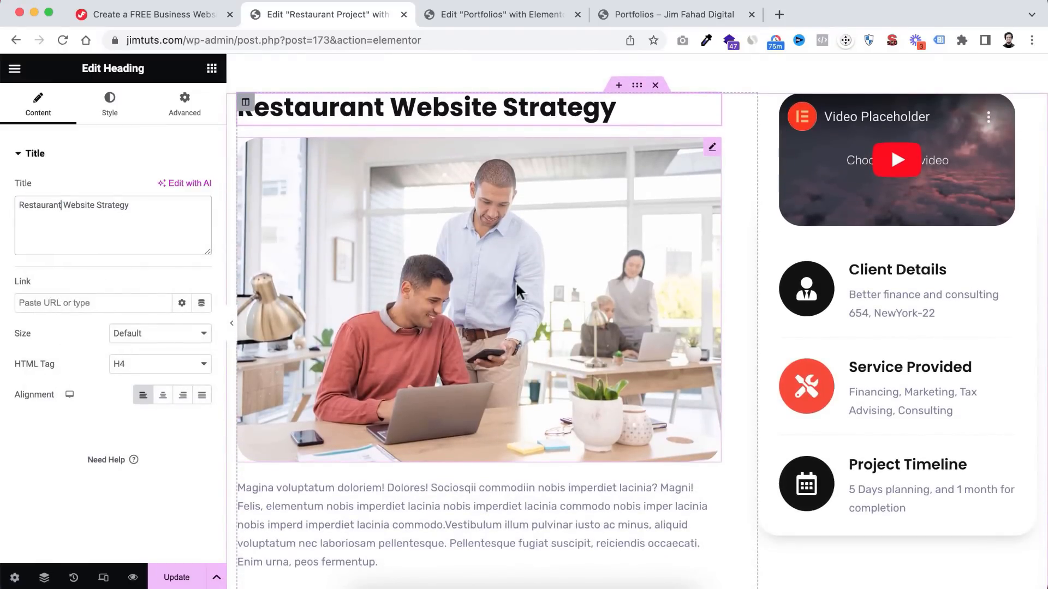
# - Swap the office photo for an uploaded iFoods restaurant website screenshot at Large 1024 x 1024
pyautogui.click(516, 282)
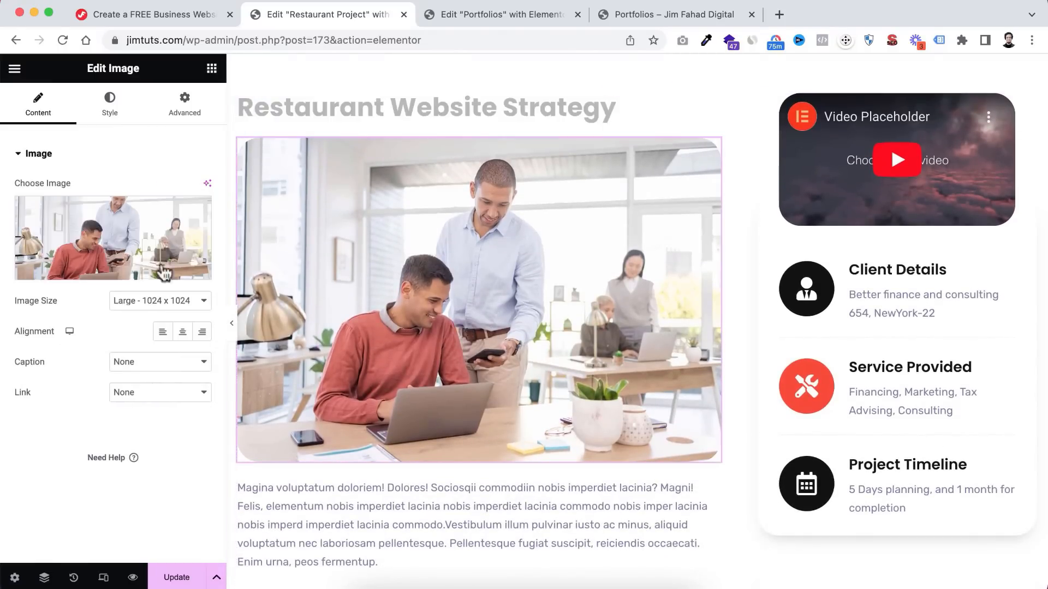
pyautogui.click(109, 257)
pyautogui.click(208, 127)
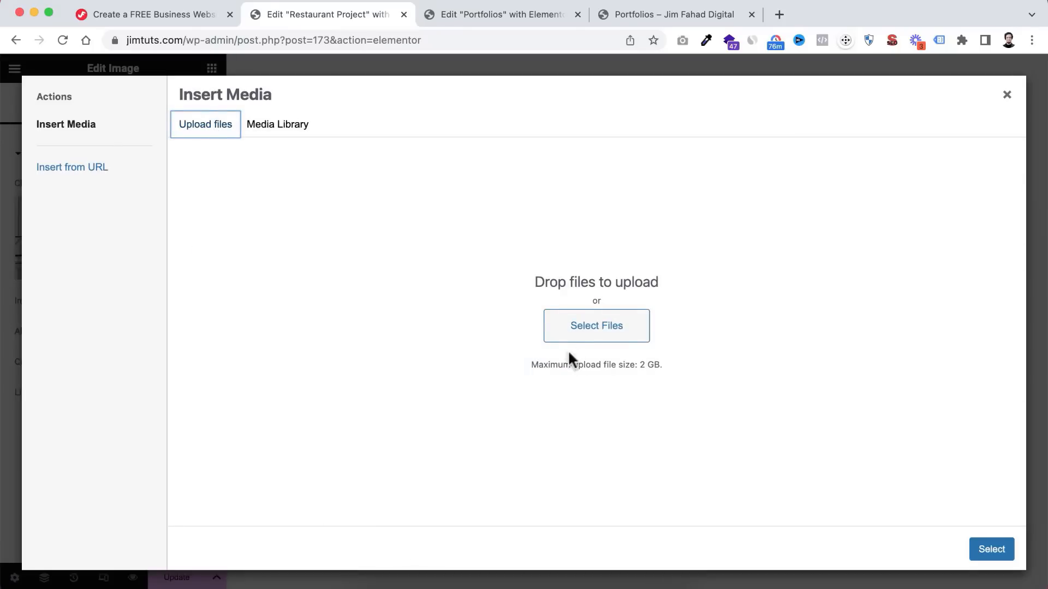
pyautogui.click(578, 334)
pyautogui.click(489, 236)
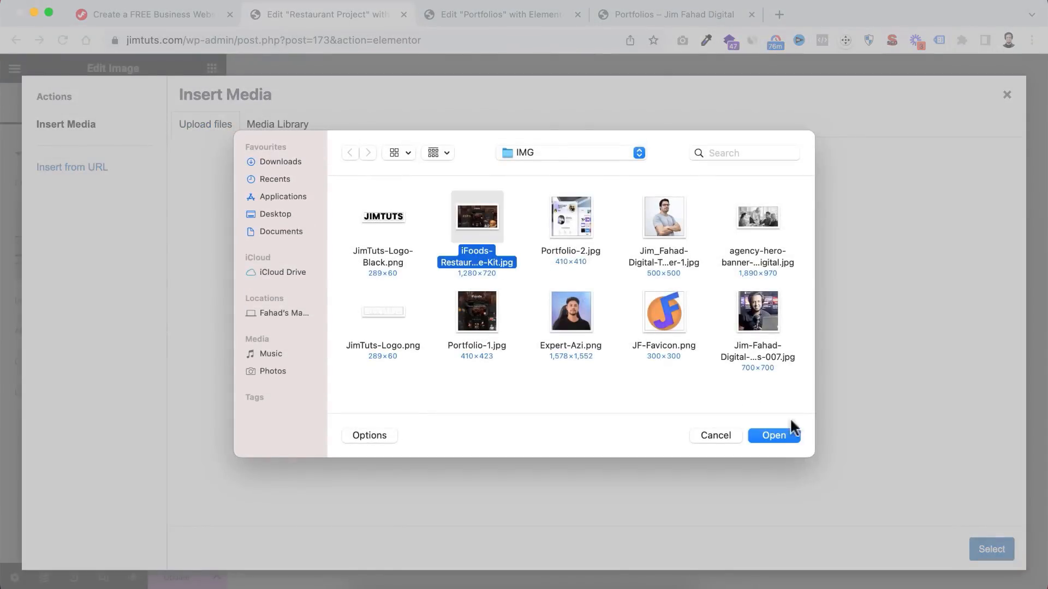
pyautogui.click(784, 436)
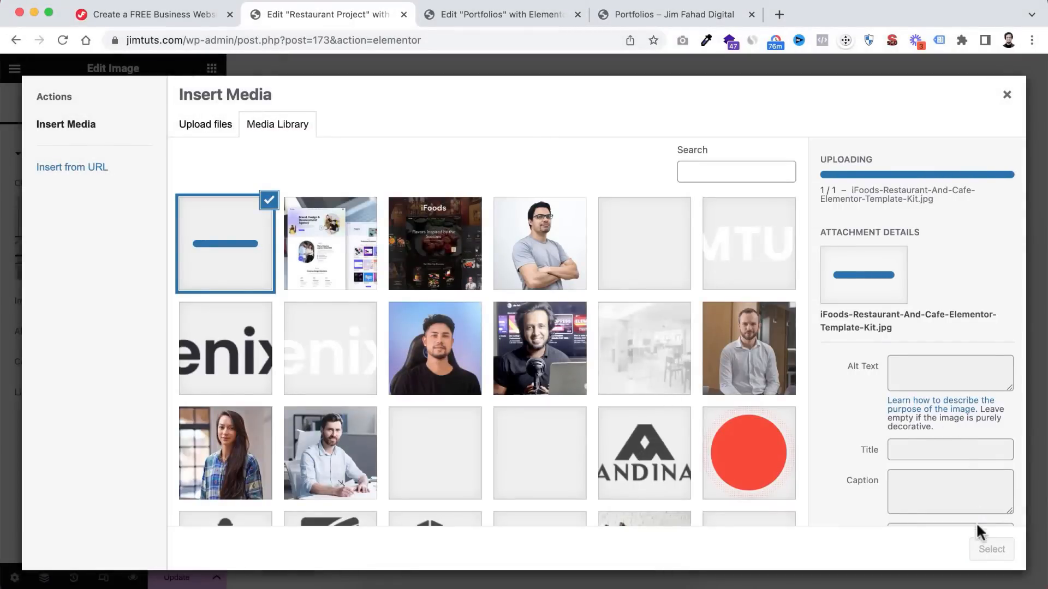
pyautogui.click(982, 546)
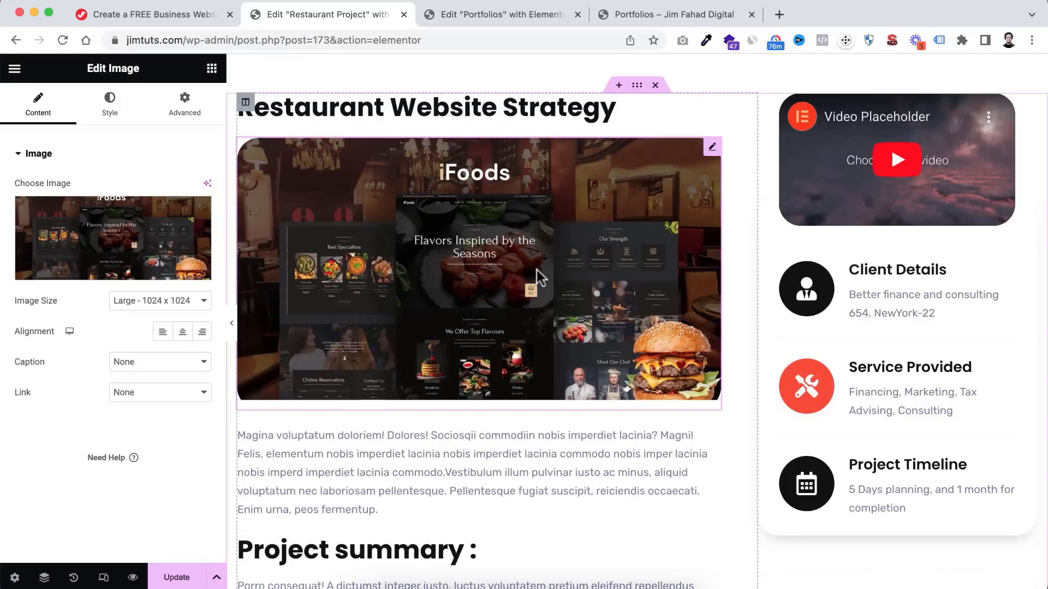
pyautogui.scroll(-3, 536, 270)
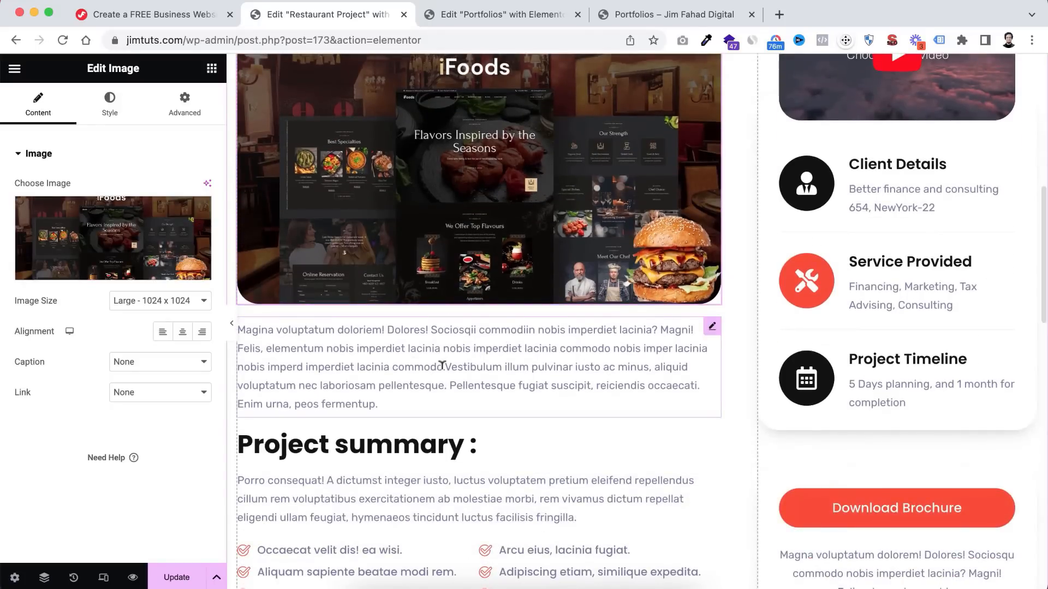
pyautogui.scroll(1, 442, 363)
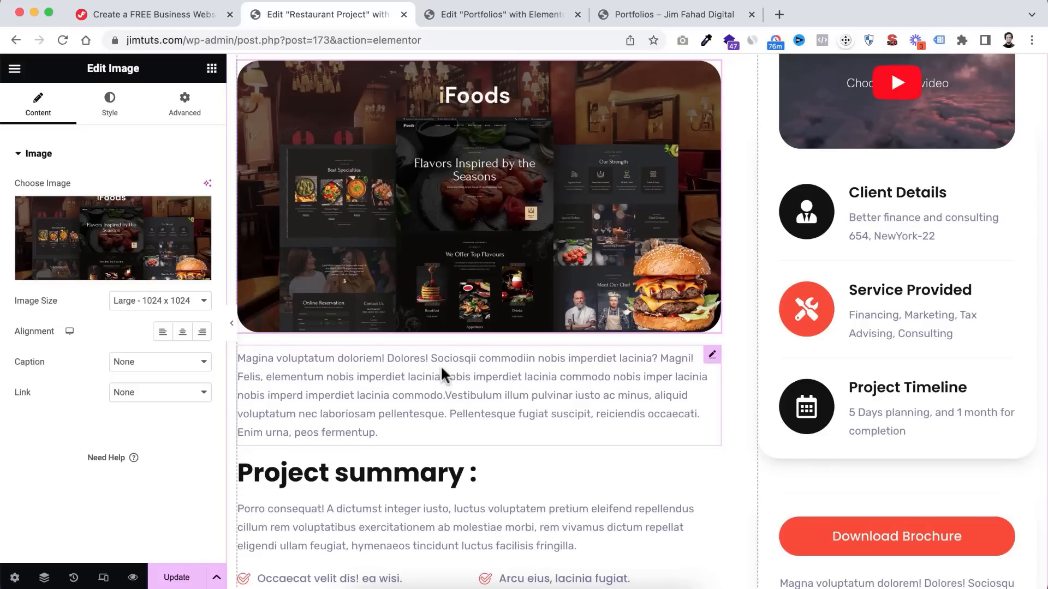
pyautogui.scroll(-5, 440, 366)
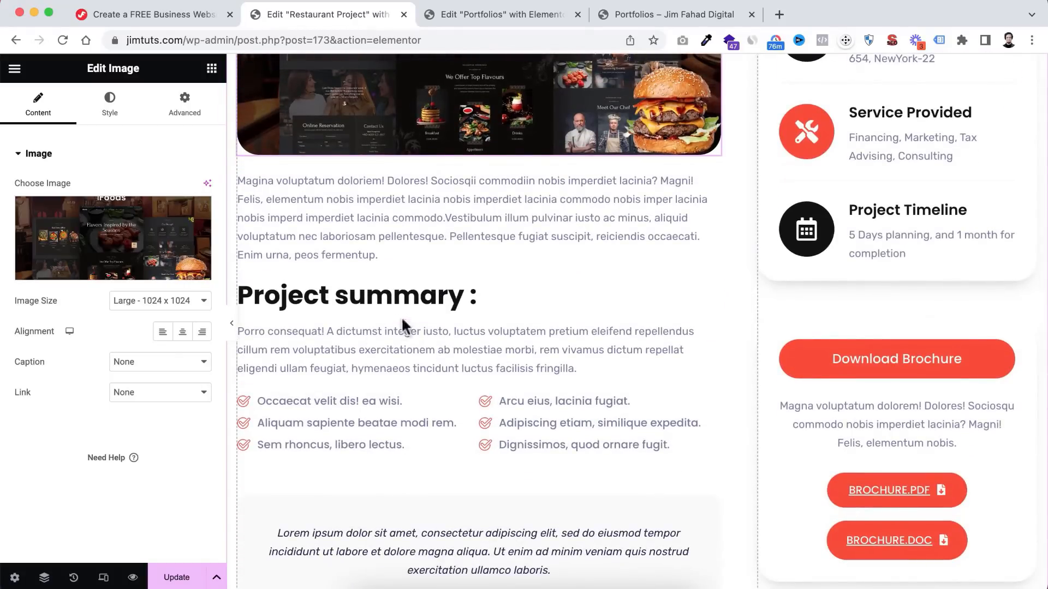
pyautogui.scroll(-3, 418, 371)
pyautogui.scroll(-5, 418, 370)
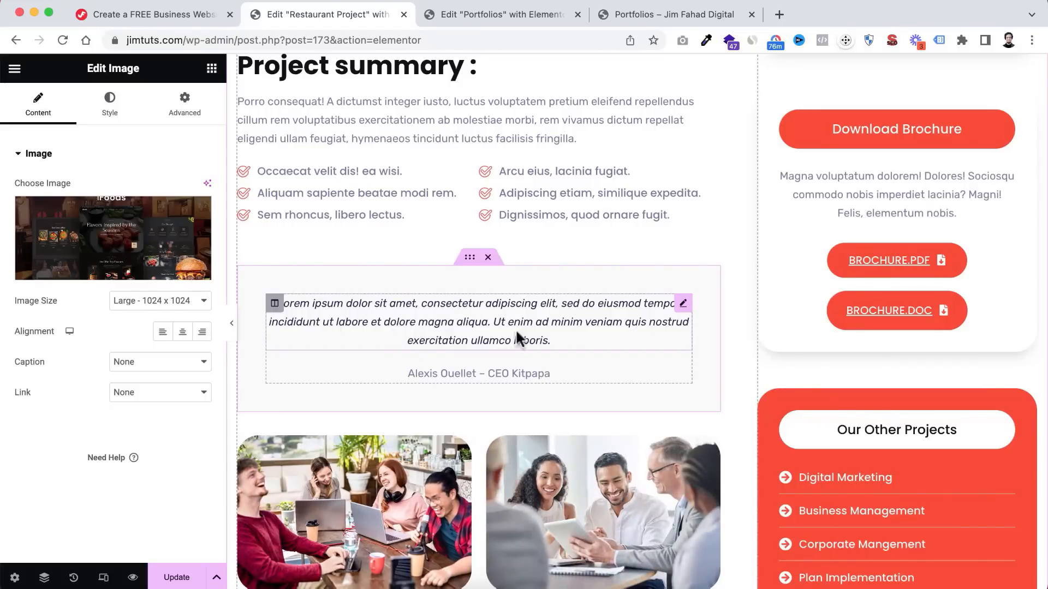
pyautogui.scroll(-3, 515, 329)
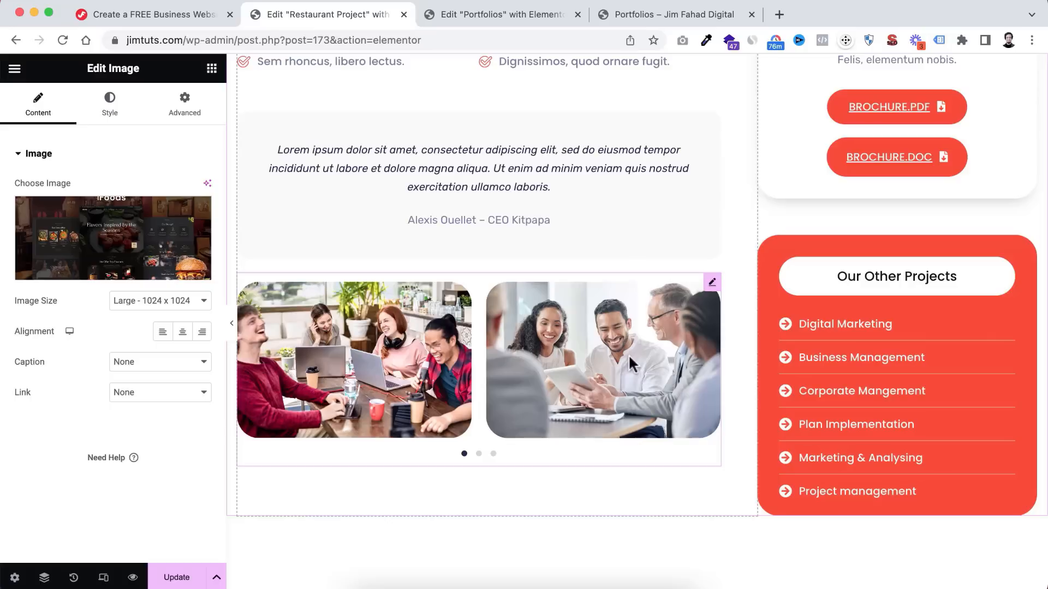
# - Delete the '#' link from the Business Management item in Our Other Projects
pyautogui.rightClick(711, 289)
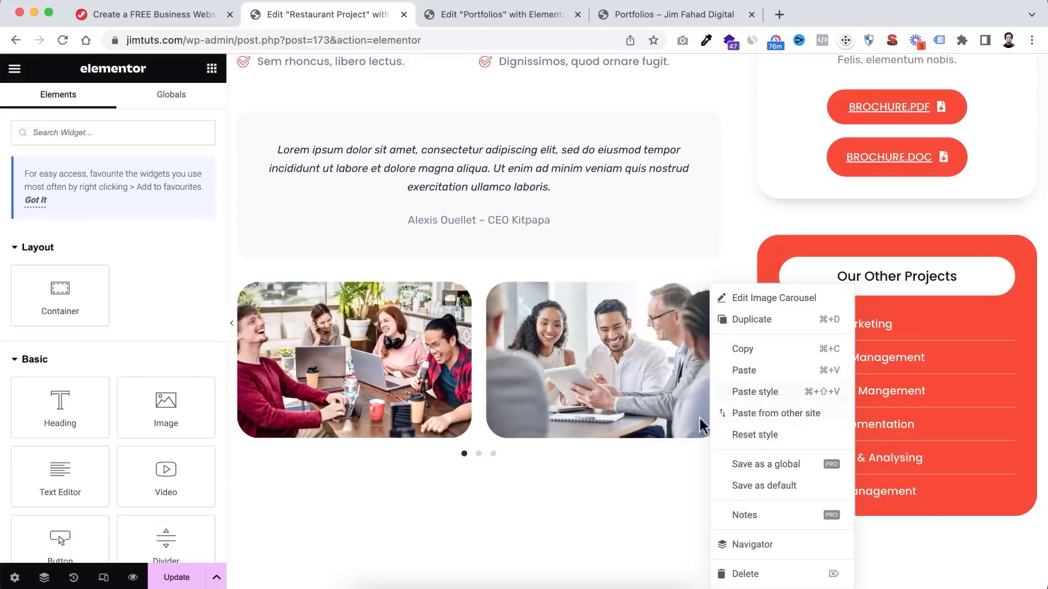
pyautogui.click(621, 482)
pyautogui.scroll(-1, 828, 443)
pyautogui.scroll(1, 828, 444)
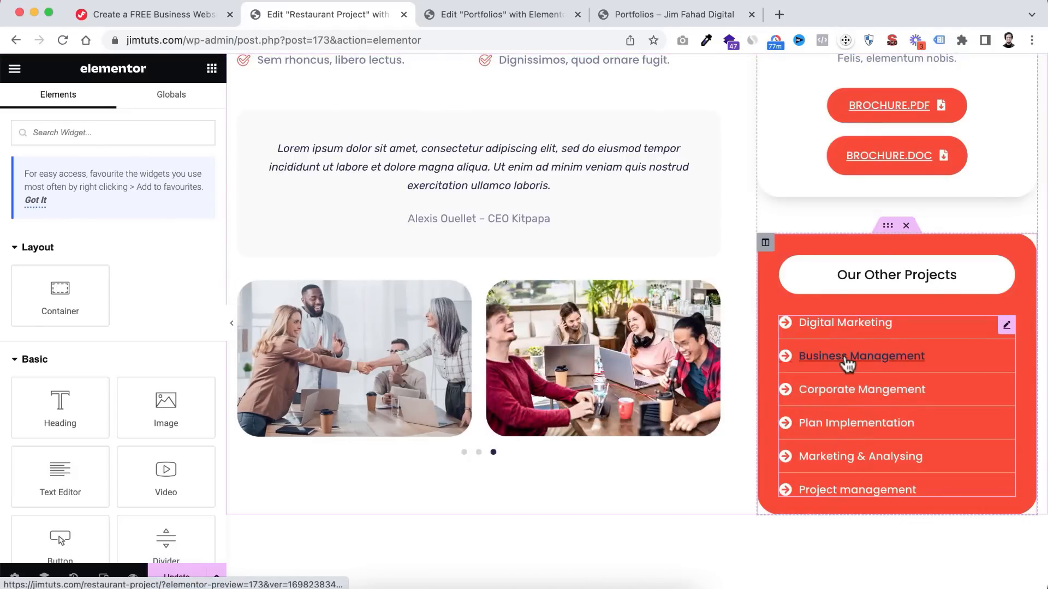
pyautogui.click(851, 360)
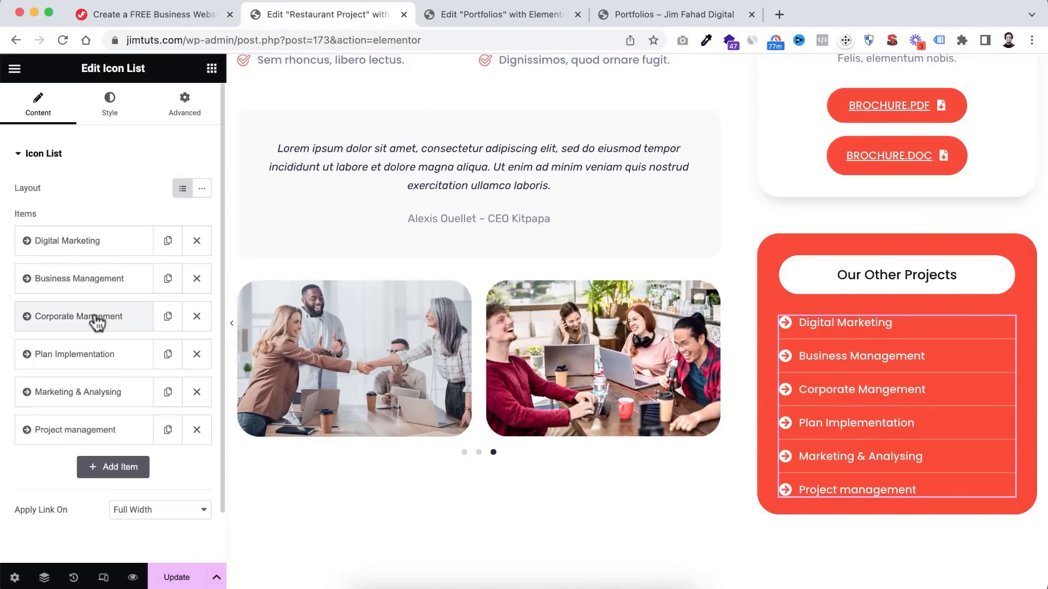
pyautogui.click(92, 294)
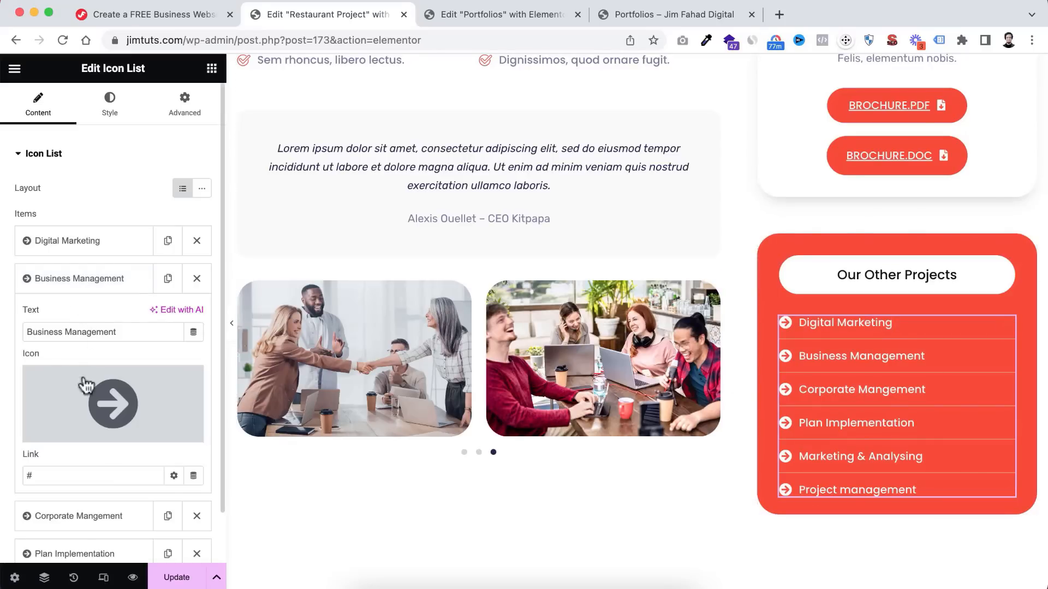
pyautogui.scroll(-2, 66, 404)
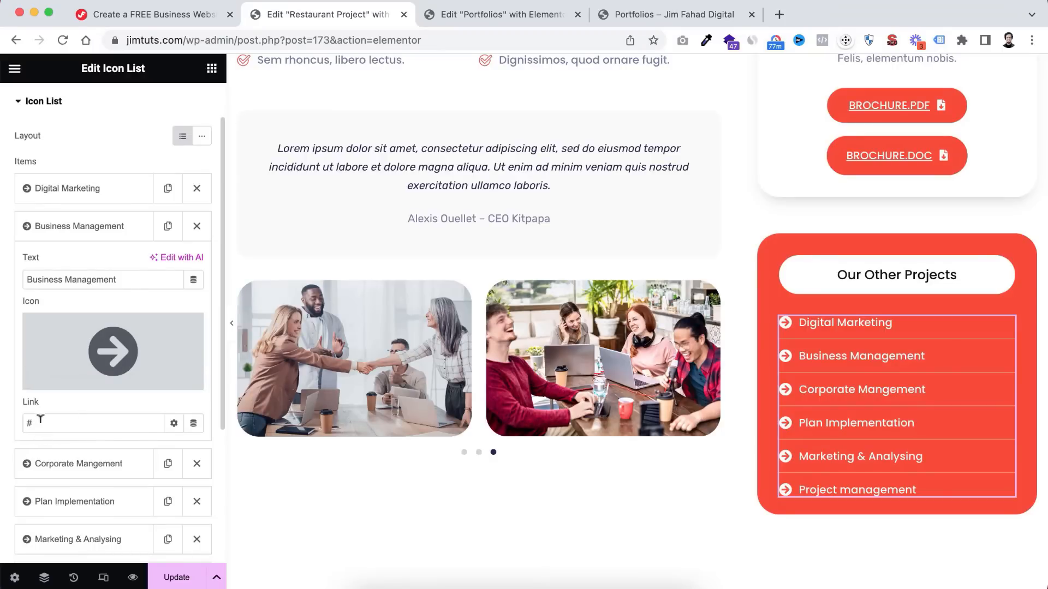
pyautogui.press('BackSpace')
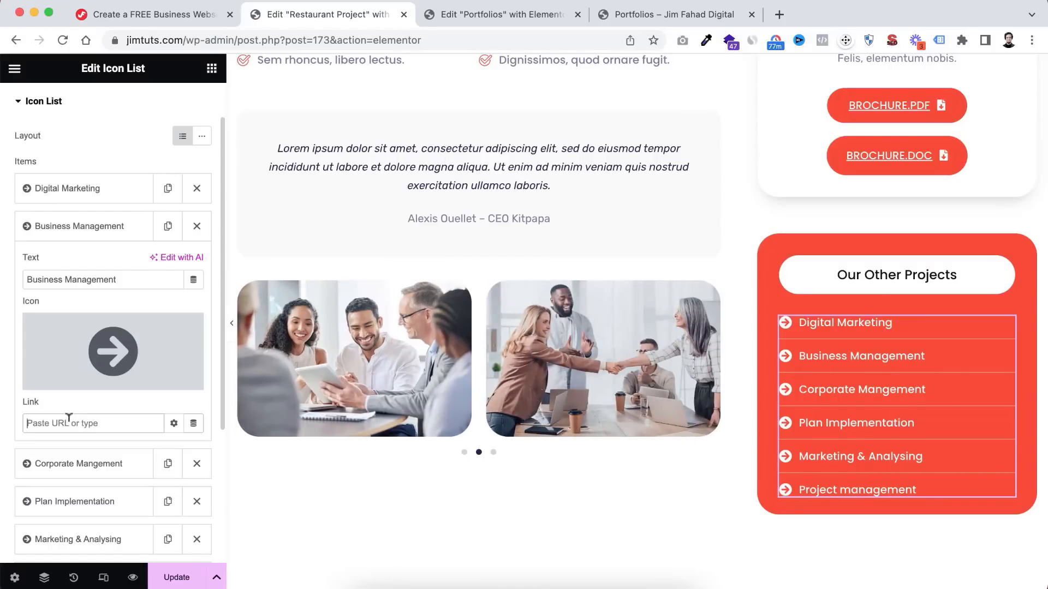
pyautogui.scroll(5, 912, 252)
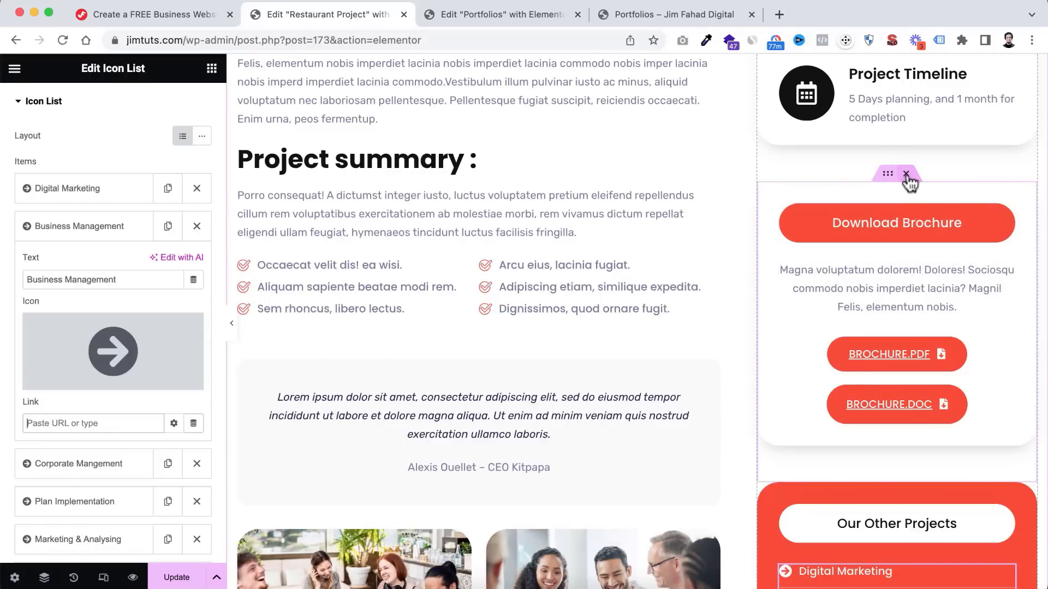
# - Play the sidebar placeholder video and select its link in the video widget settings
pyautogui.scroll(6, 861, 182)
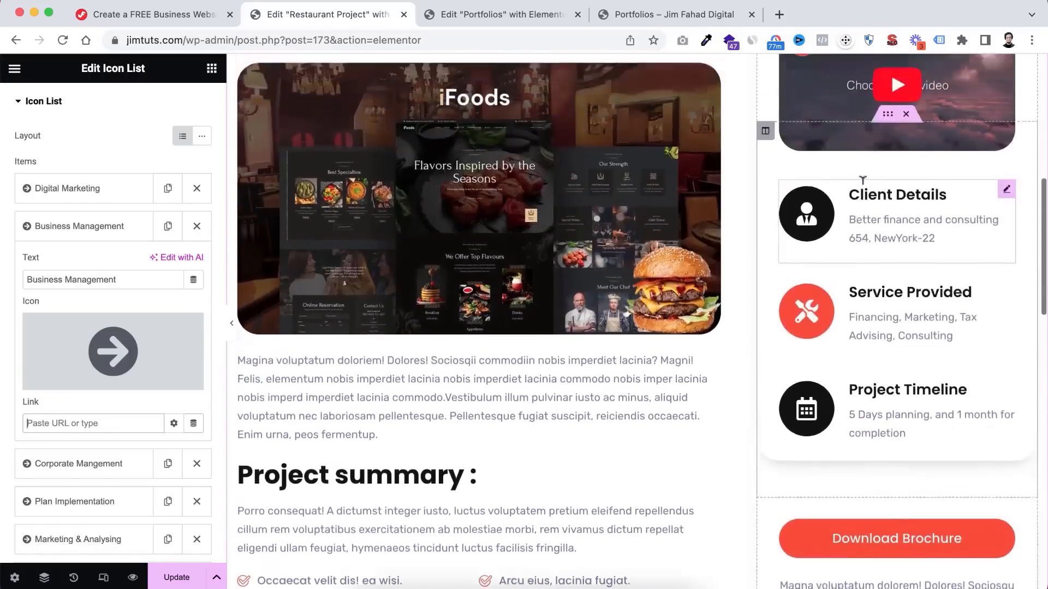
pyautogui.scroll(3, 861, 181)
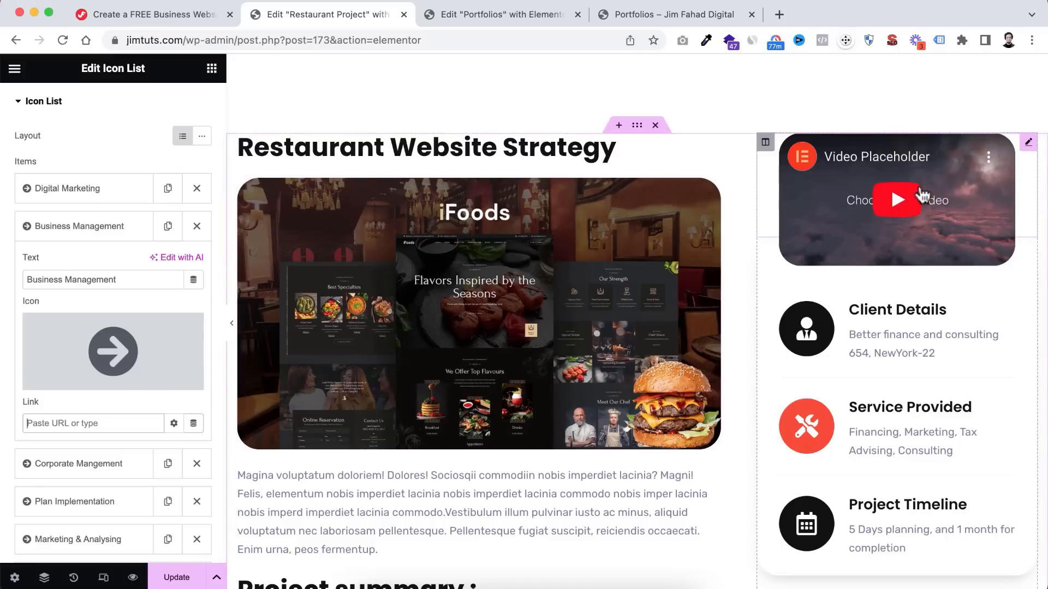
pyautogui.click(1010, 139)
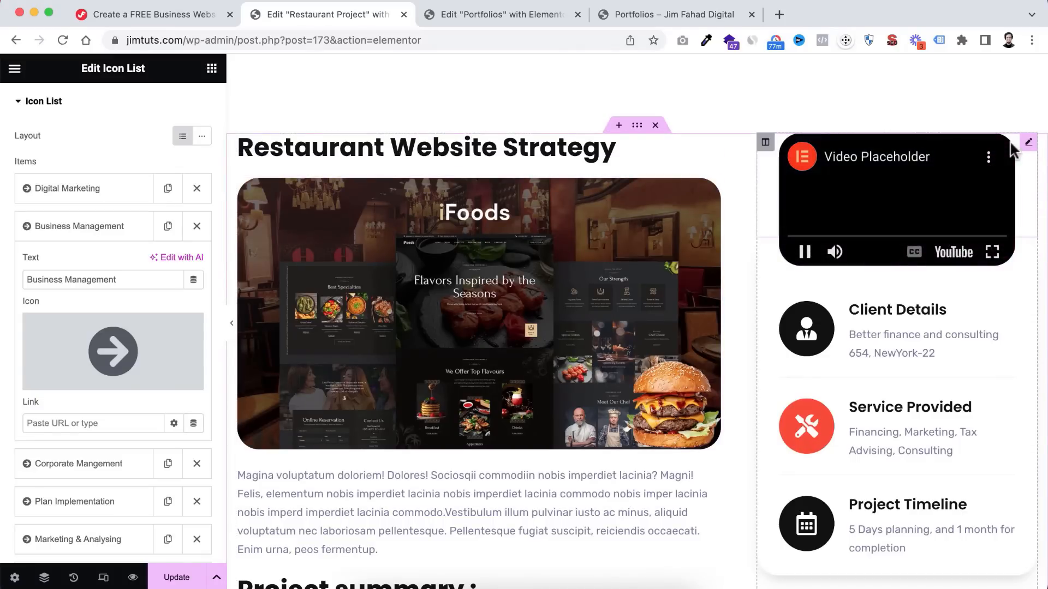
pyautogui.click(1001, 150)
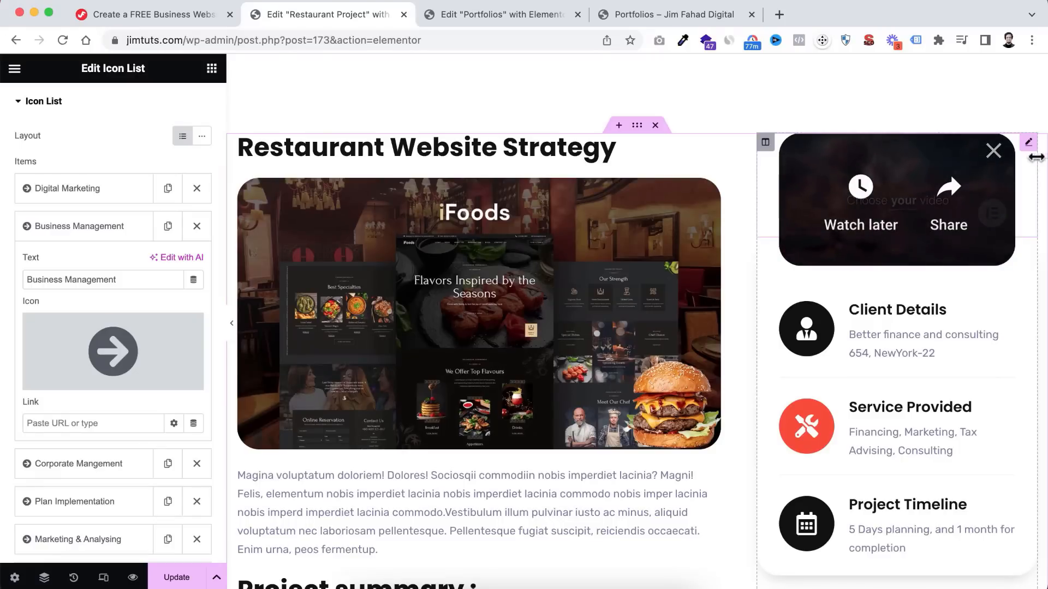
pyautogui.click(1029, 145)
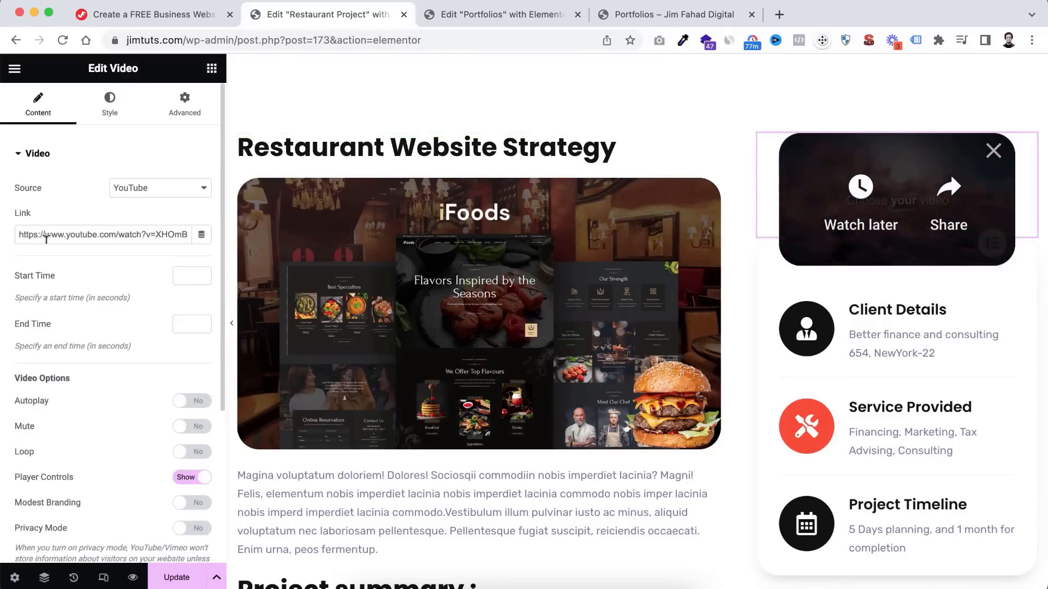
pyautogui.moveTo(20, 234); pyautogui.dragTo(191, 235)
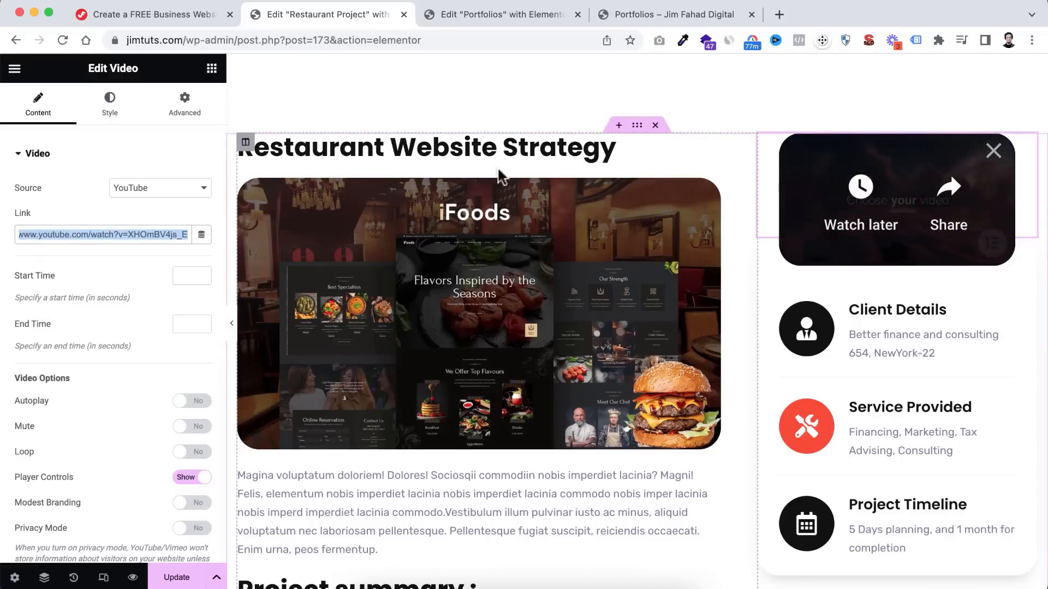
pyautogui.scroll(-1, 823, 352)
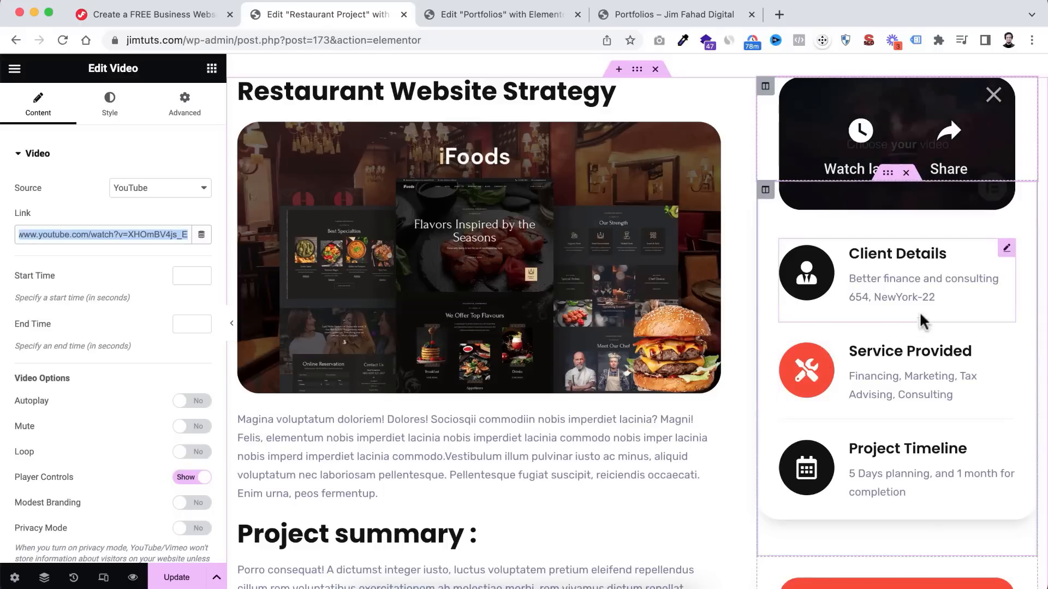
# - Delete the Service Provided box, then undo to restore it
pyautogui.click(934, 296)
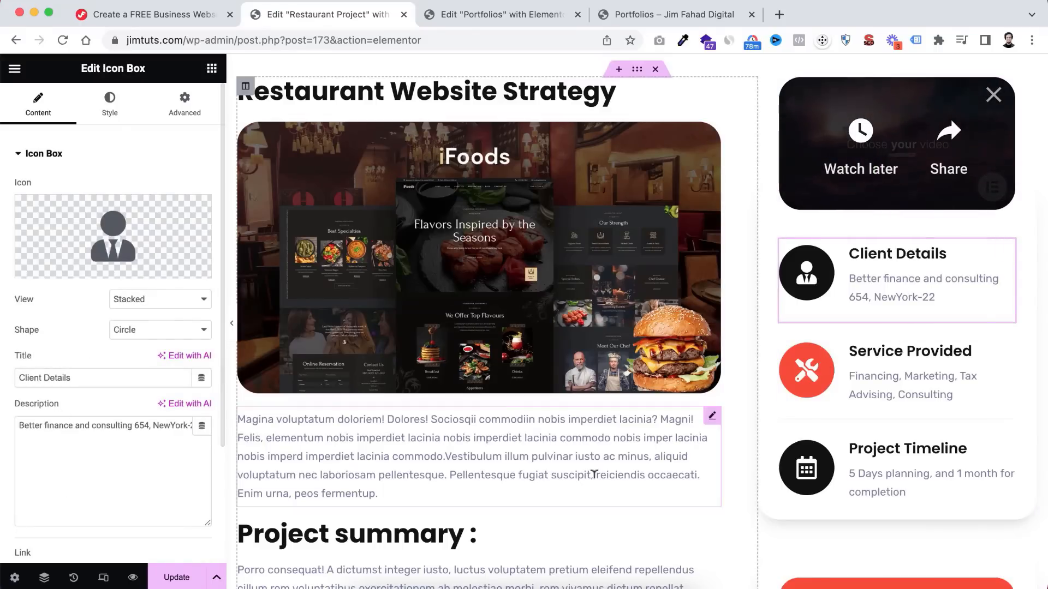
pyautogui.click(870, 383)
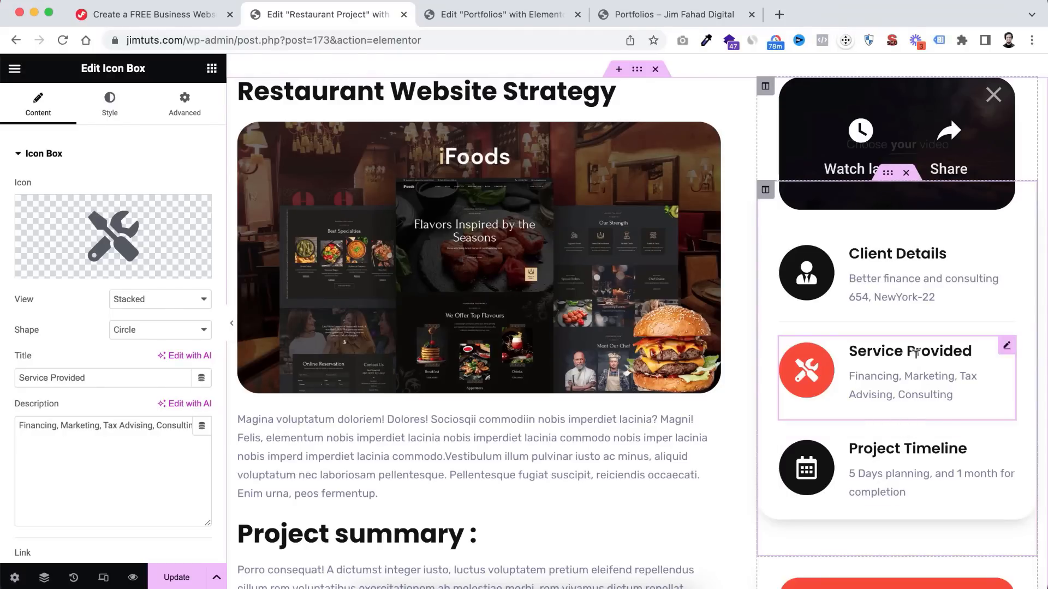
pyautogui.rightClick(907, 348)
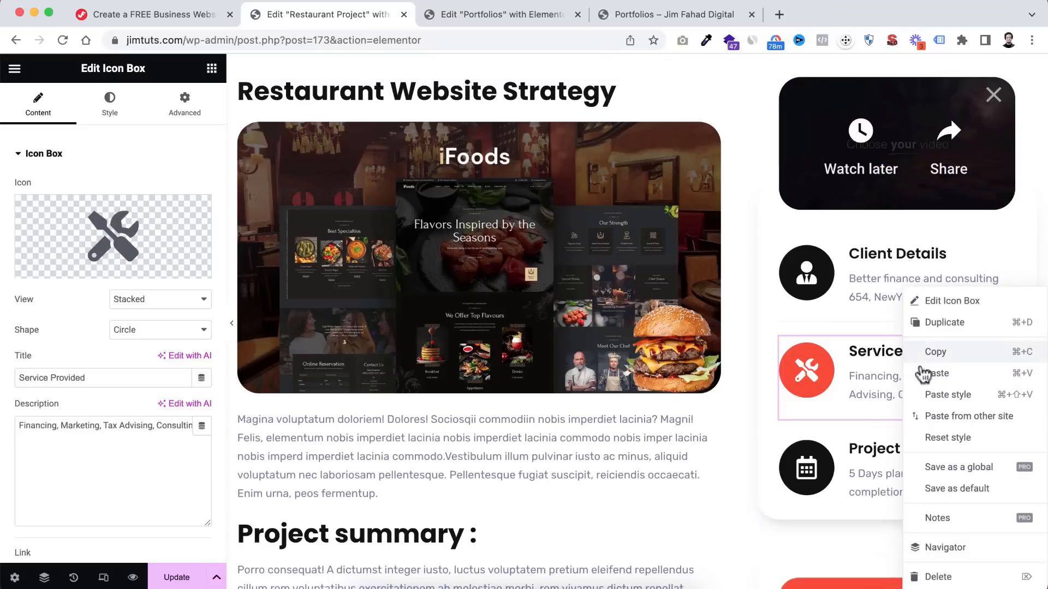
pyautogui.click(939, 577)
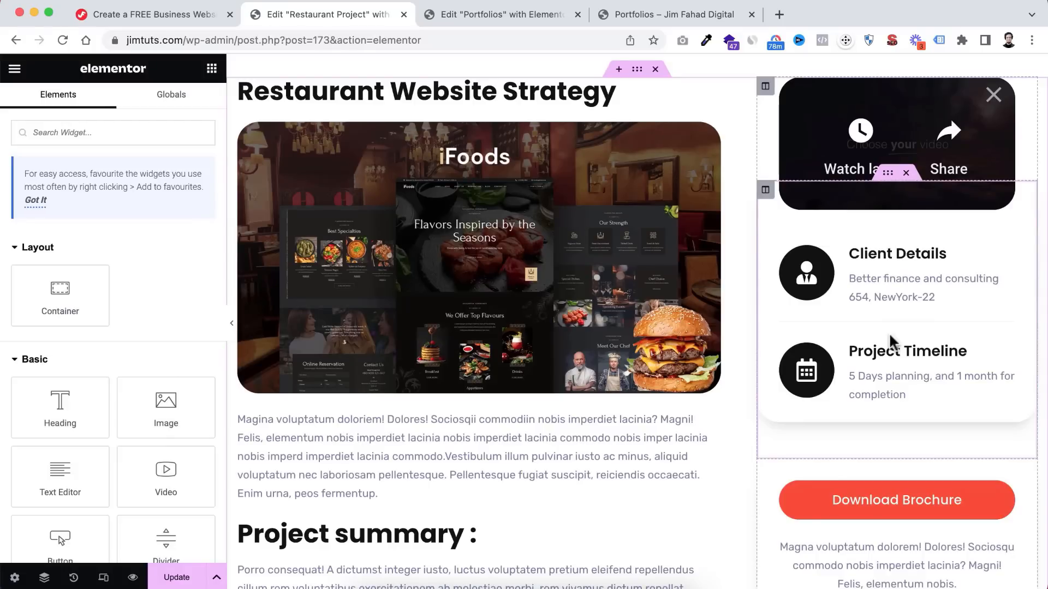
pyautogui.press('super+z')
# - Save the page edits with Update and bring up the editor's main menu
pyautogui.scroll(-15, 890, 338)
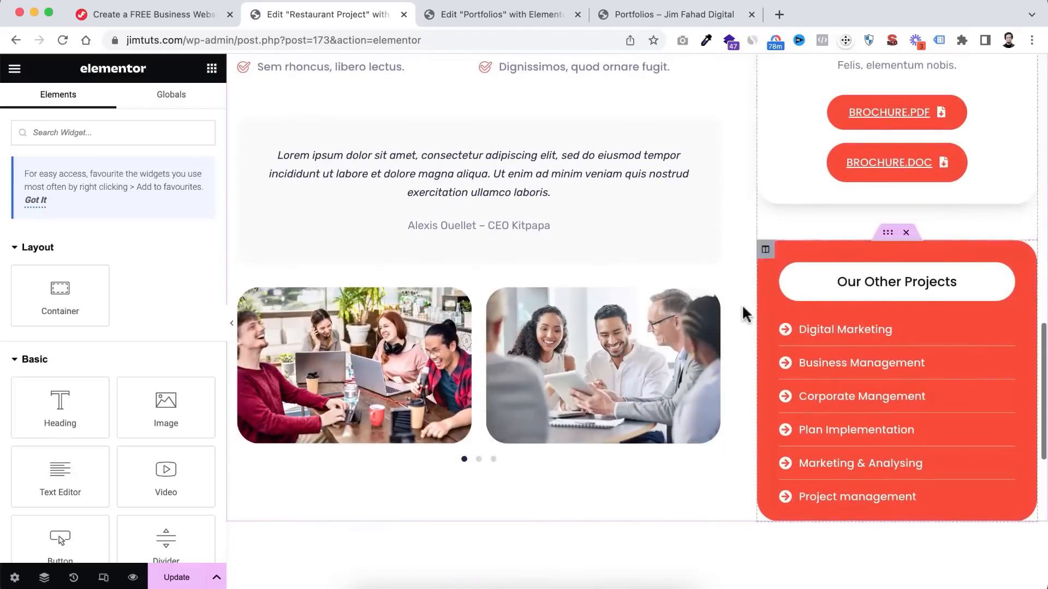
pyautogui.scroll(15, 669, 162)
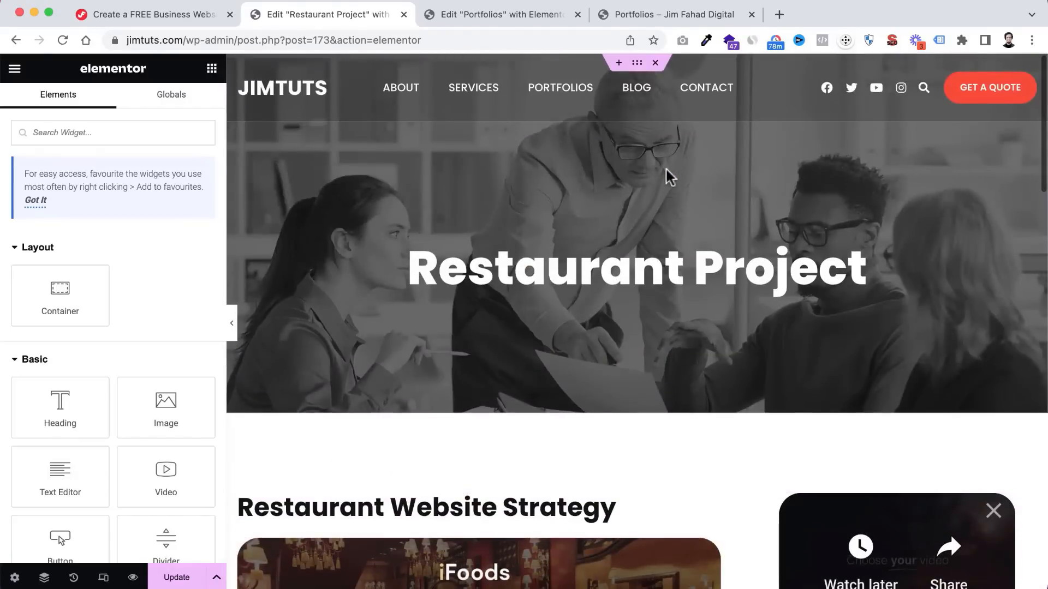
pyautogui.scroll(-3, 538, 378)
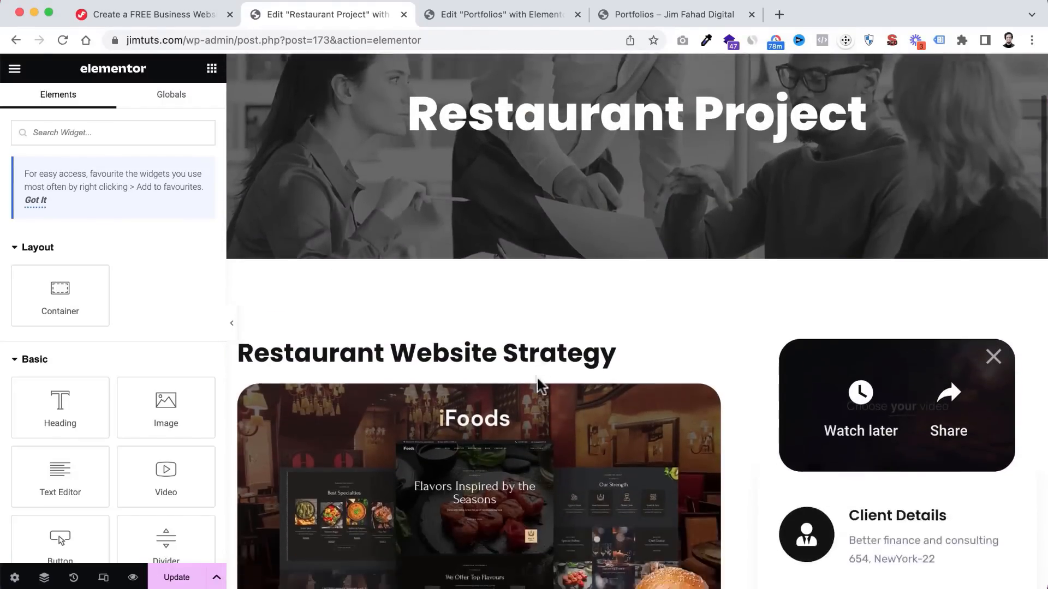
pyautogui.scroll(-1, 538, 382)
pyautogui.click(179, 580)
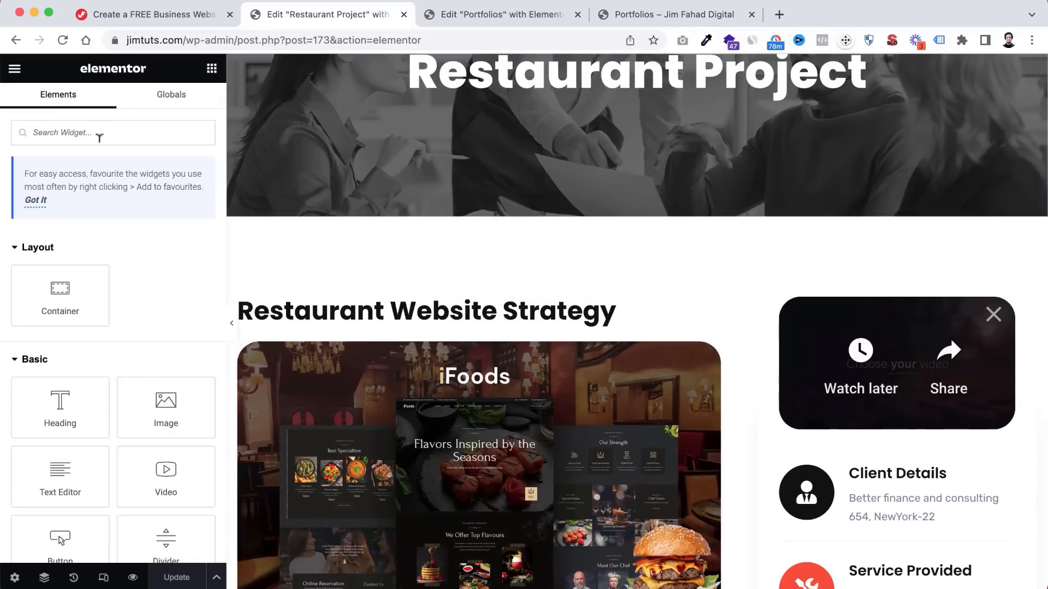
pyautogui.click(15, 68)
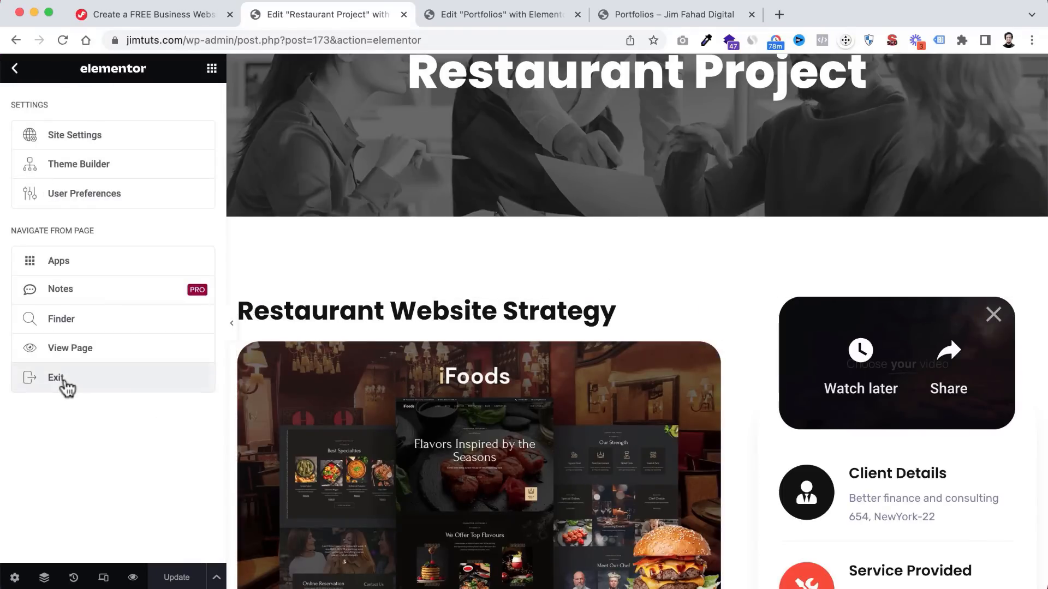
# - Exit the editor and open the live Restaurant Project page in a new tab
pyautogui.click(75, 378)
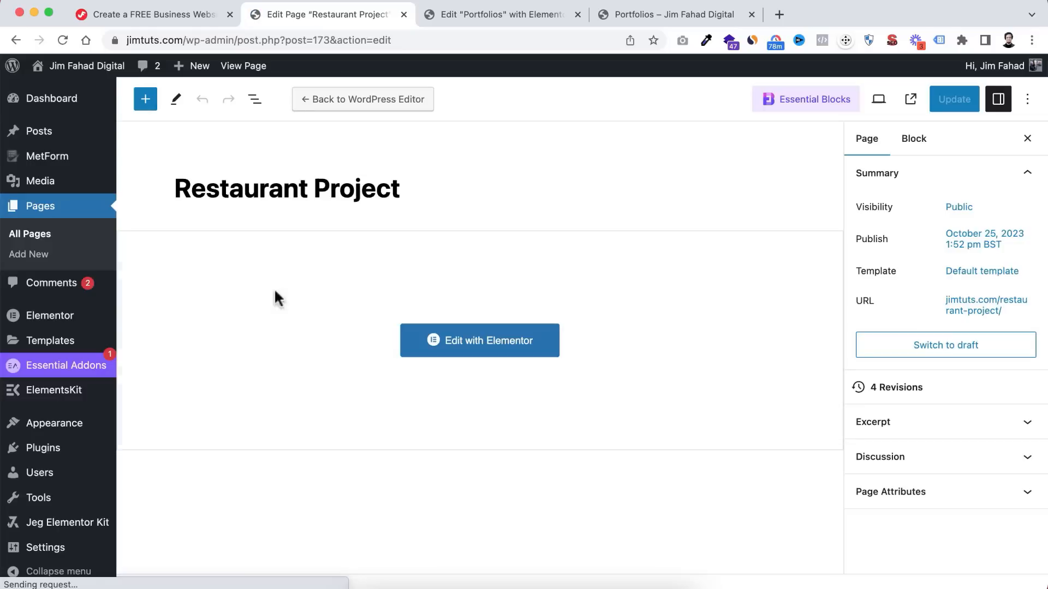
pyautogui.click(32, 239)
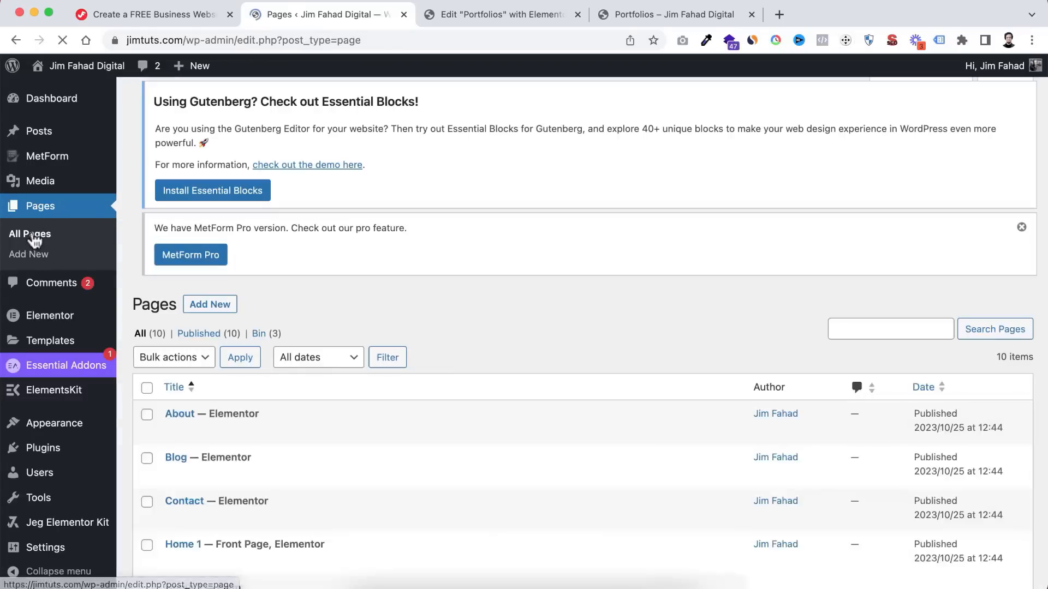
pyautogui.scroll(-5, 388, 431)
pyautogui.scroll(-1, 386, 428)
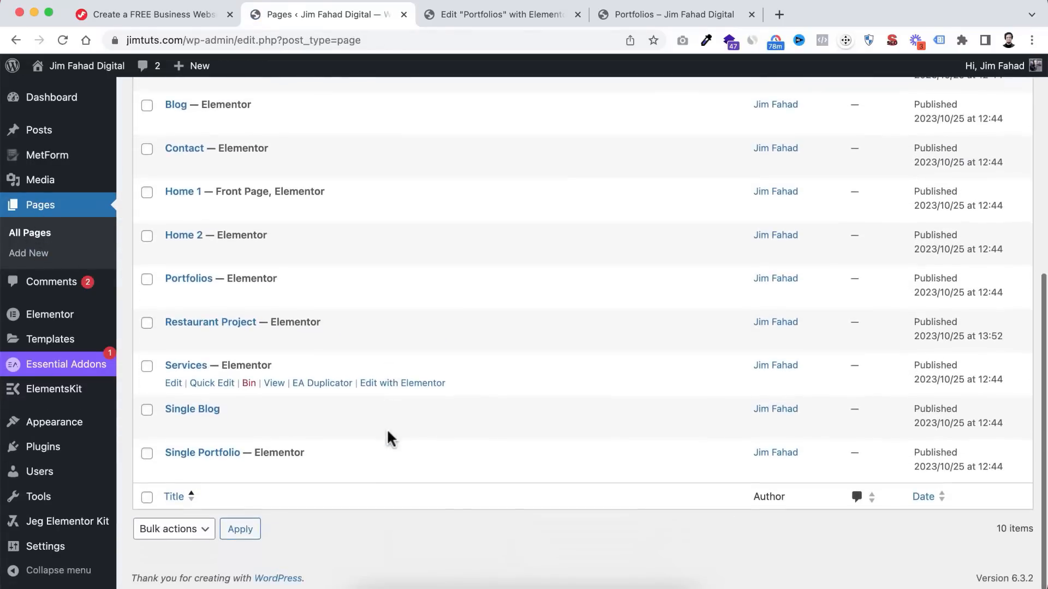
pyautogui.scroll(1, 349, 426)
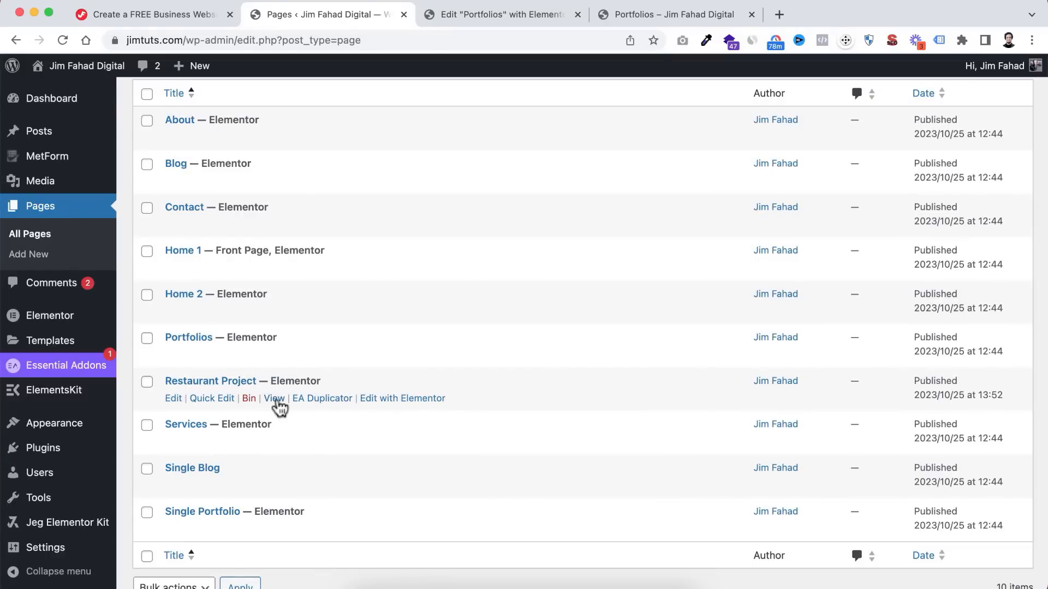
pyautogui.keyDown('super'); pyautogui.click(274, 399); pyautogui.keyUp('super')
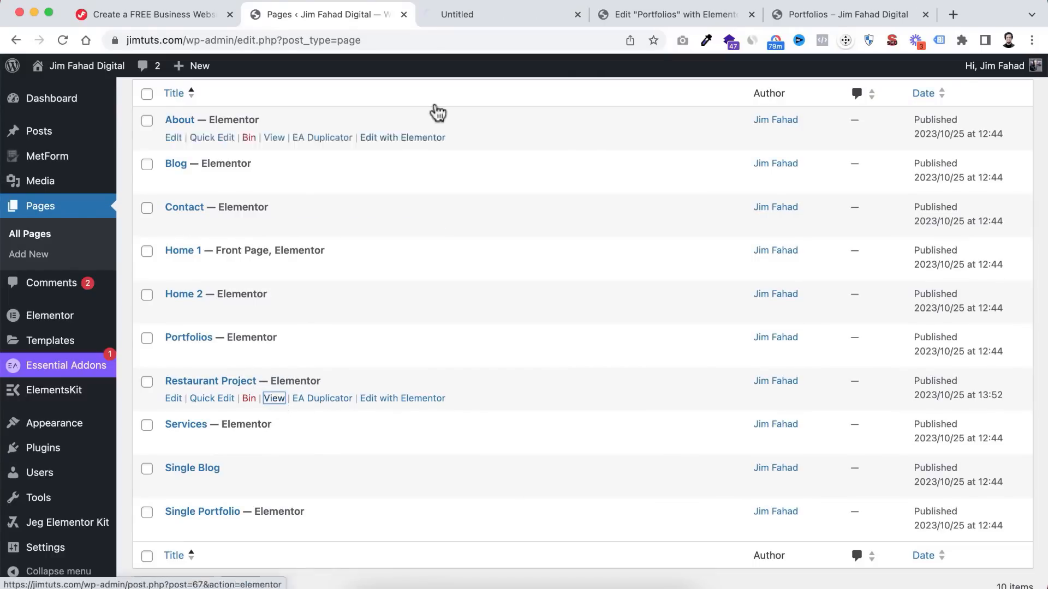
pyautogui.click(469, 16)
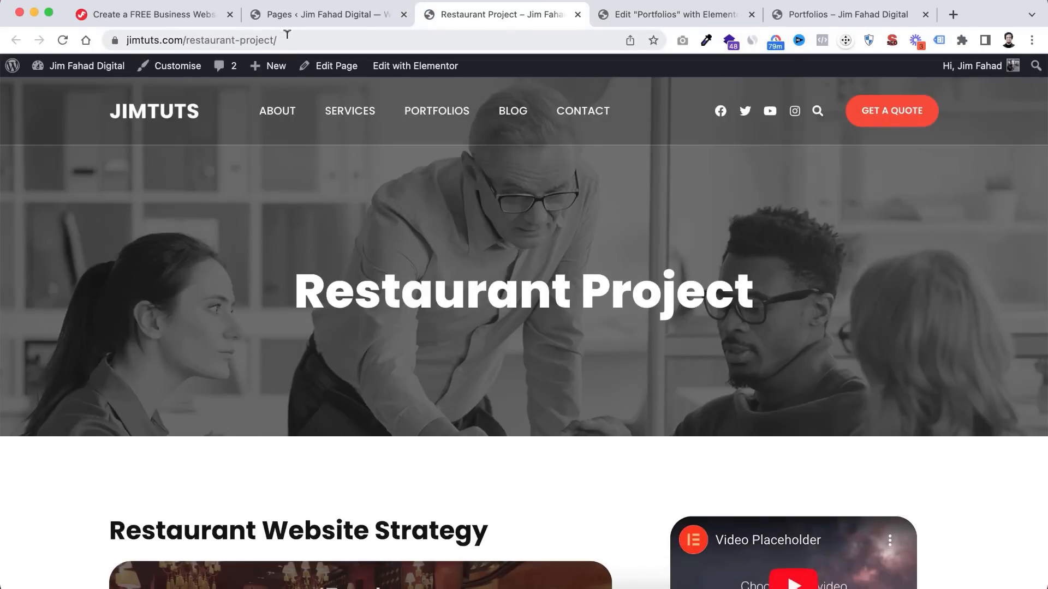
# - Copy the Restaurant Project page's web address and return to the Portfolios editor
pyautogui.click(246, 38)
pyautogui.rightClick(240, 36)
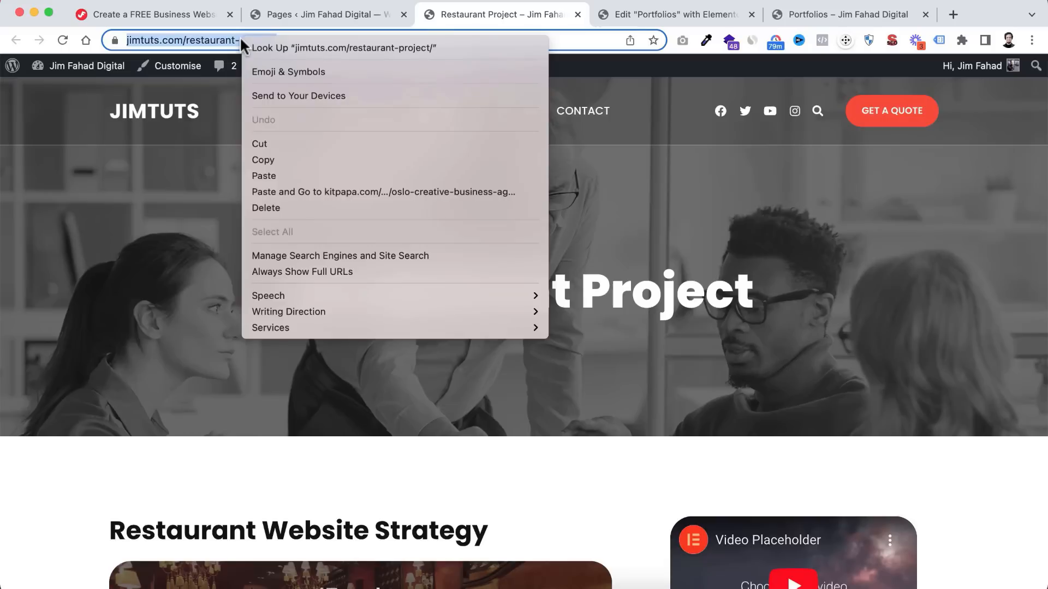
pyautogui.click(279, 159)
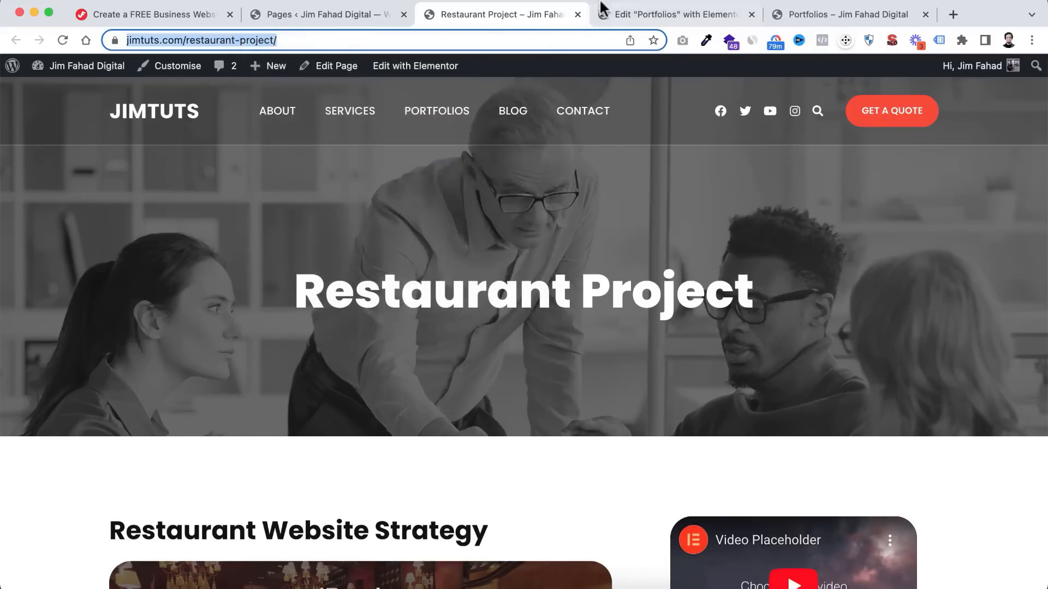
pyautogui.click(661, 17)
# - Expand the Restaurant Website gallery item's settings
pyautogui.scroll(5, 522, 201)
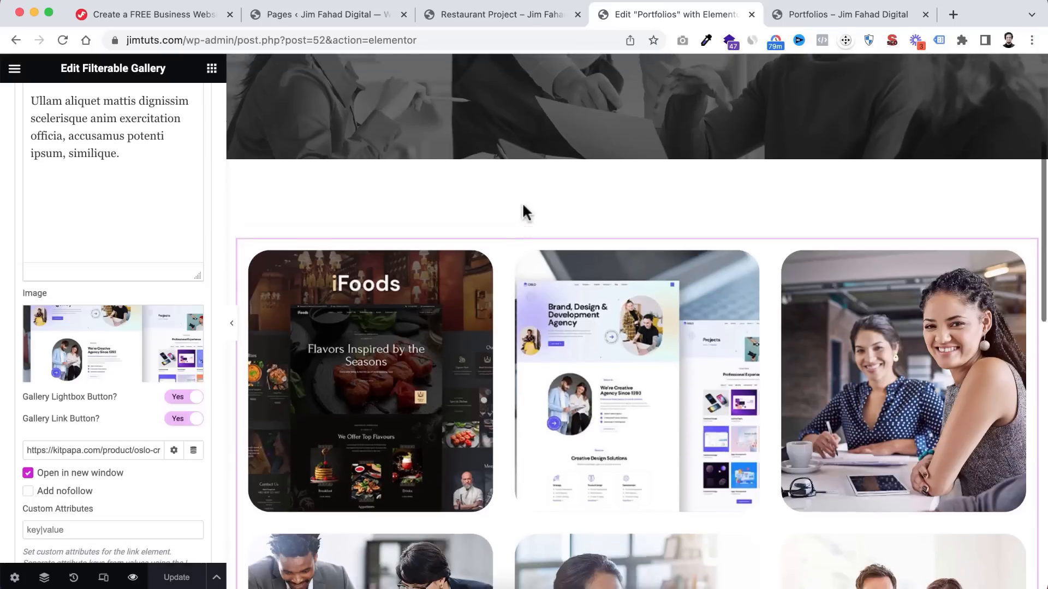
pyautogui.scroll(-5, 468, 391)
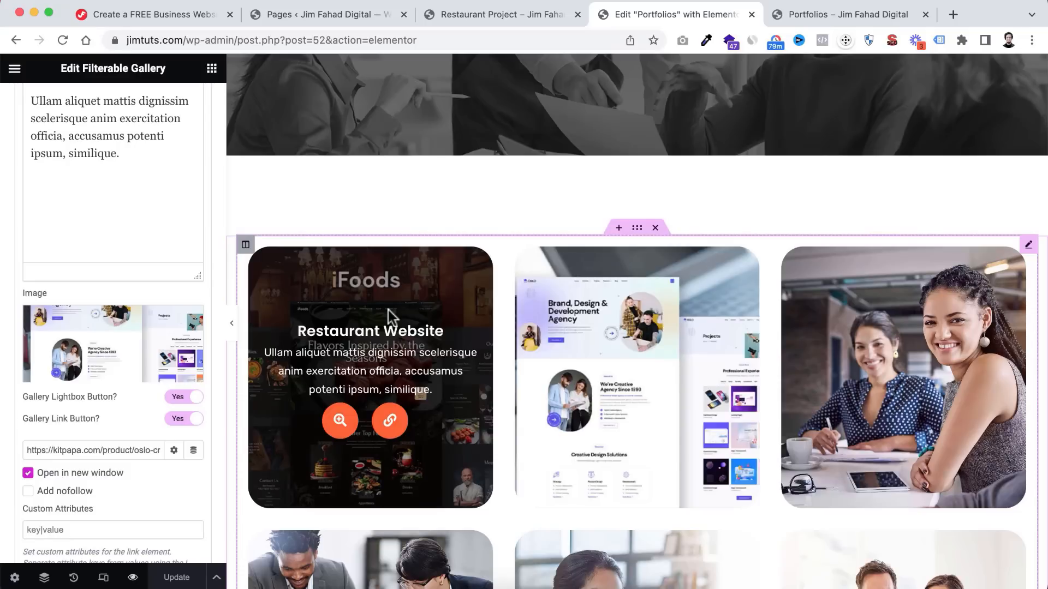
pyautogui.scroll(5, 4, 271)
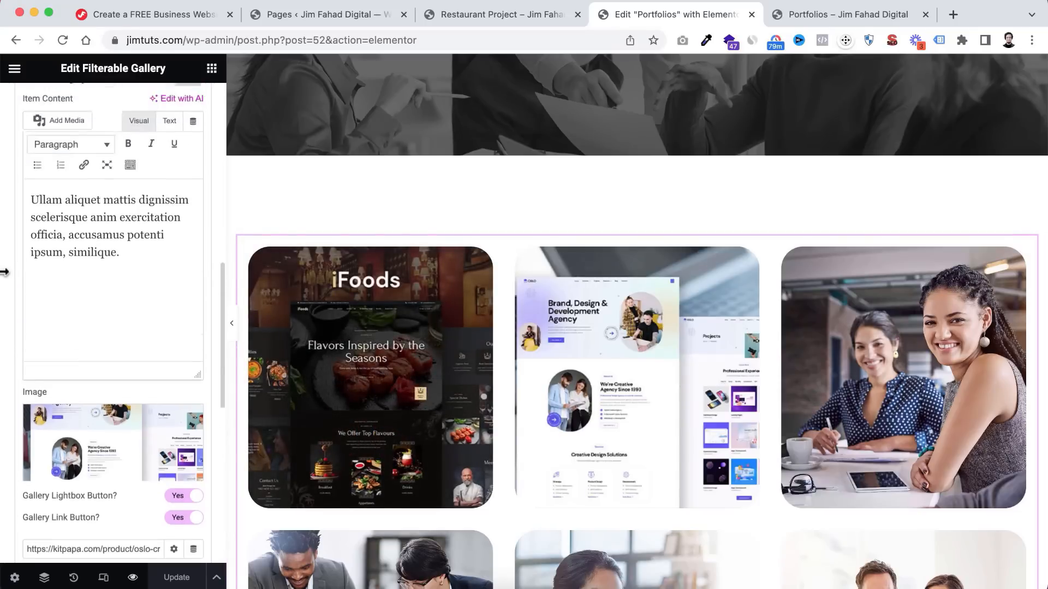
pyautogui.scroll(5, 4, 272)
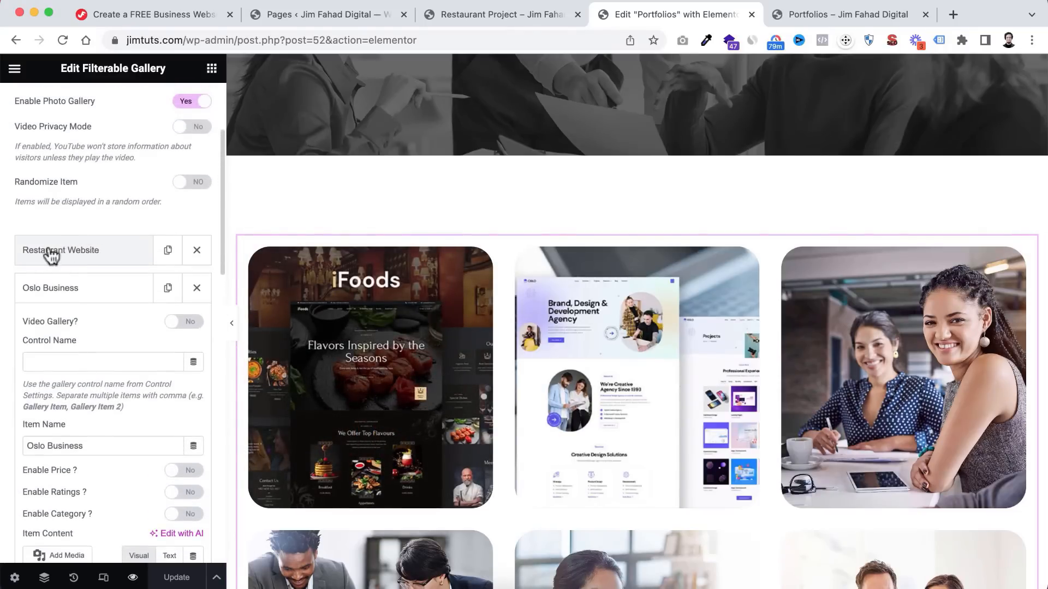
pyautogui.click(76, 252)
pyautogui.scroll(-6, 5, 402)
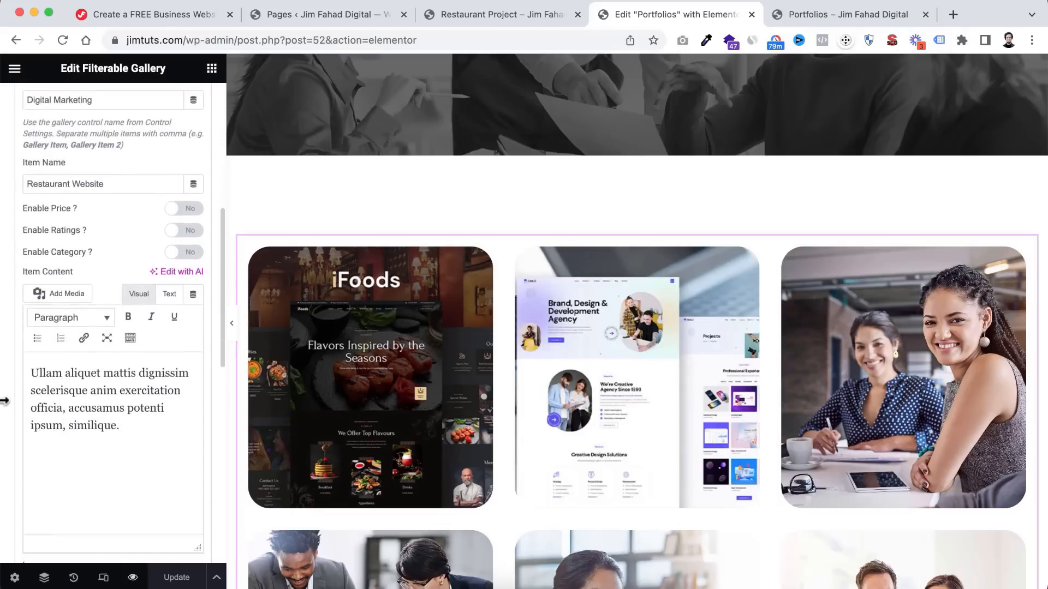
pyautogui.scroll(-4, 5, 401)
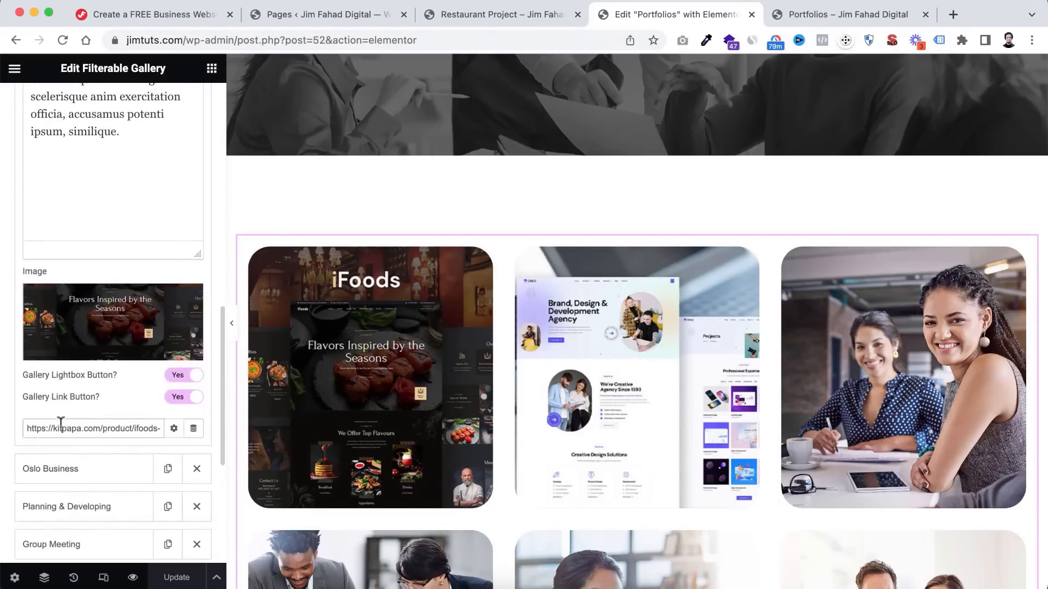
# - Replace its Gallery Link URL with the copied Restaurant Project address, update, and preview
pyautogui.tripleClick(60, 421)
pyautogui.press('BackSpace')
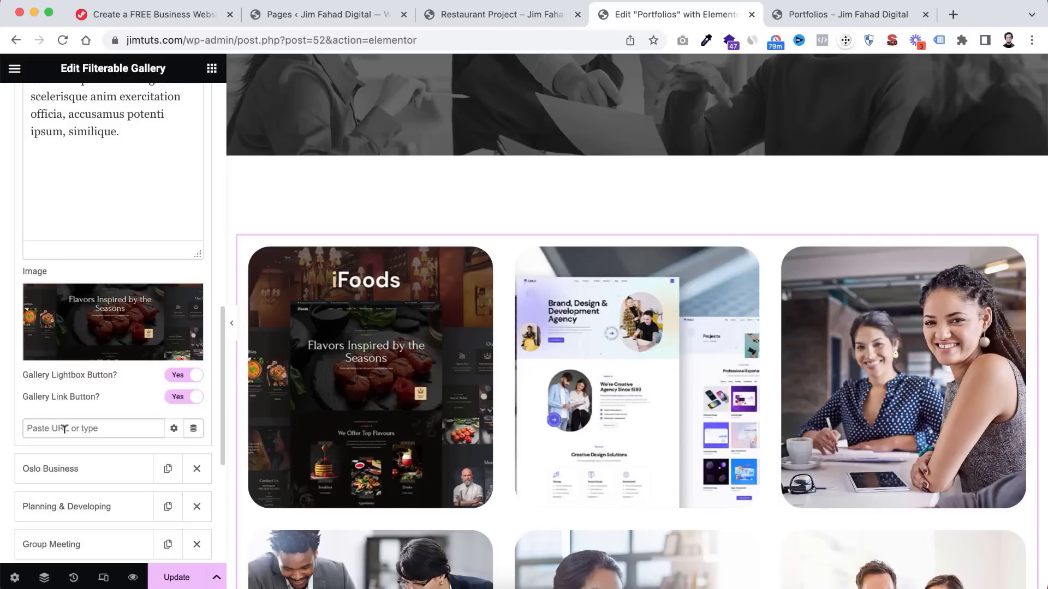
pyautogui.rightClick(64, 429)
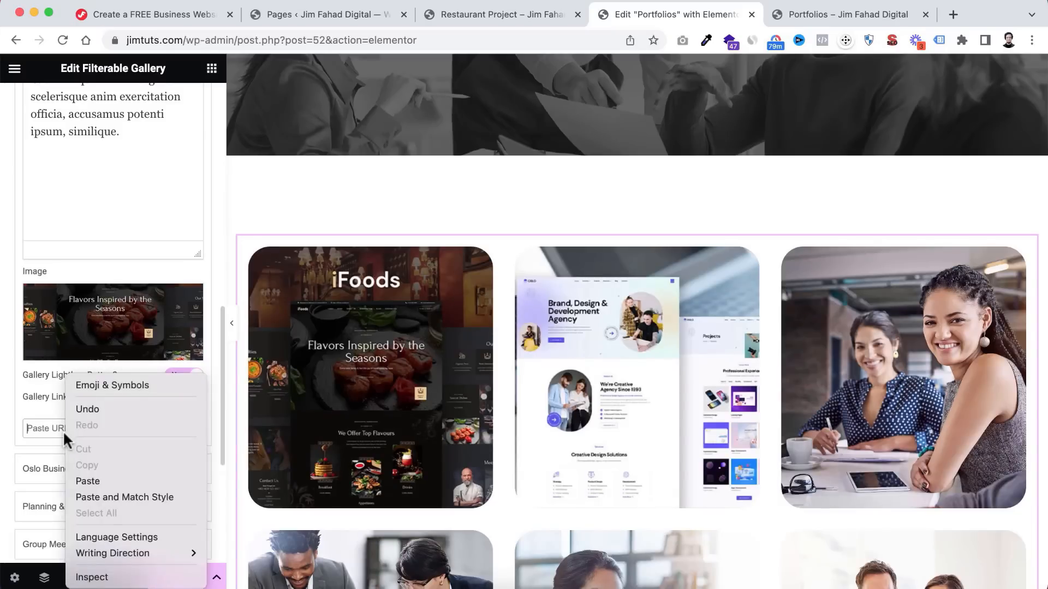
pyautogui.click(86, 478)
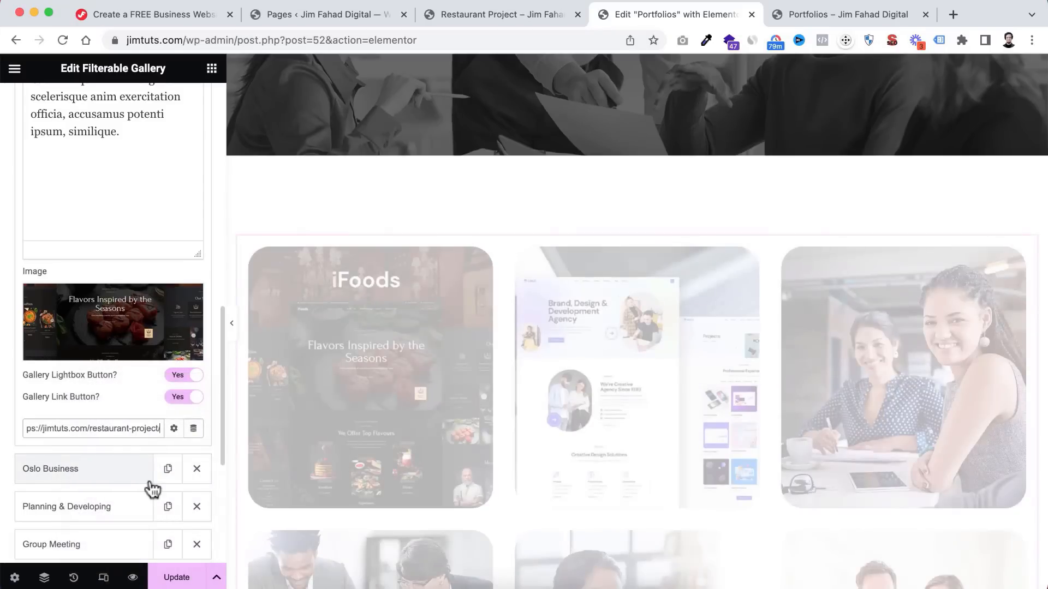
pyautogui.click(176, 578)
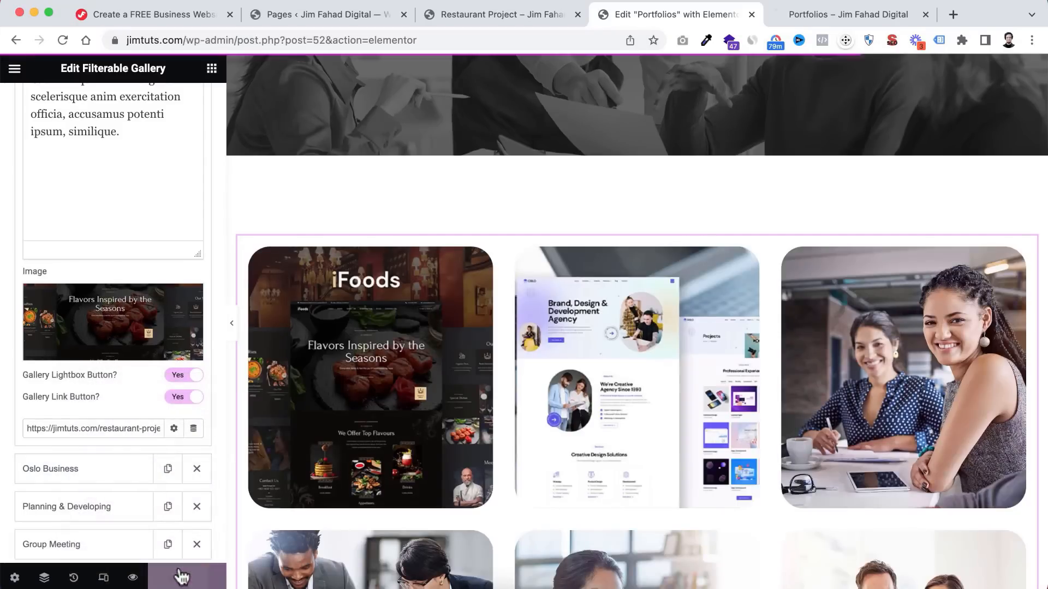
pyautogui.click(133, 579)
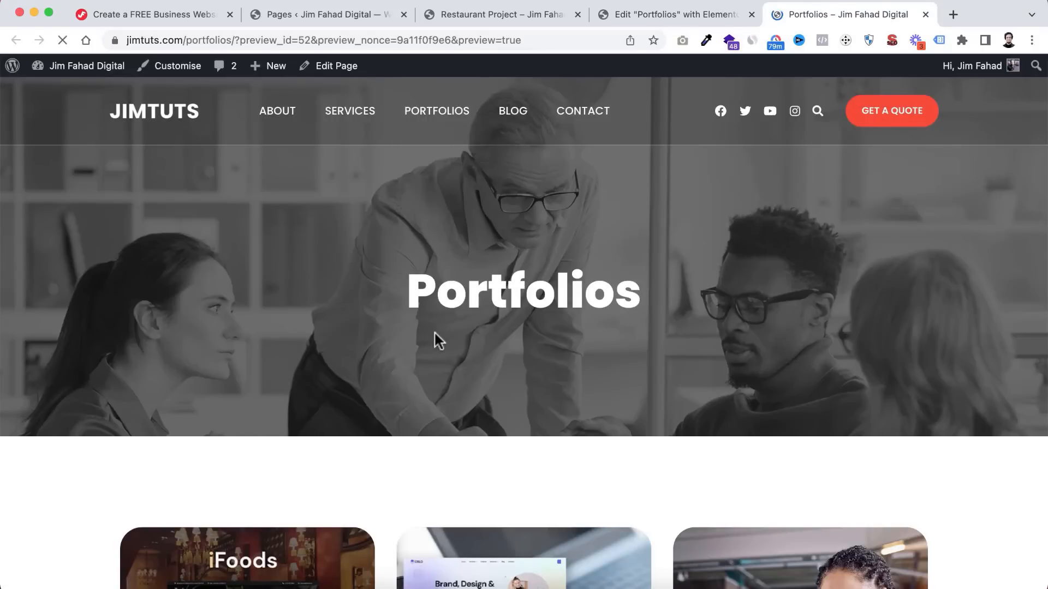
# - Follow the iFoods card's link and scroll through the Restaurant Project page
pyautogui.scroll(-5, 435, 334)
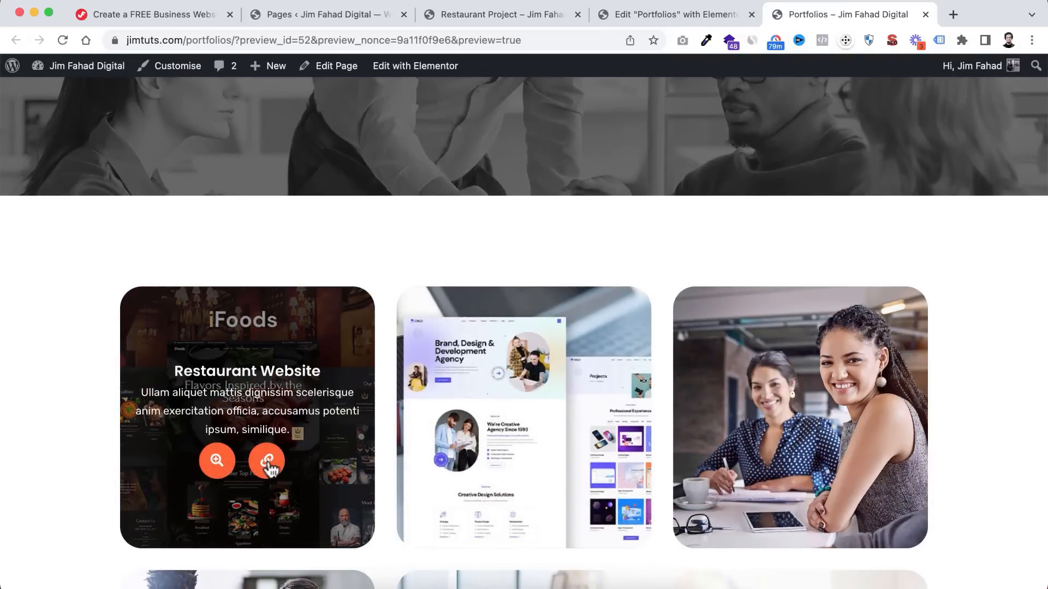
pyautogui.click(267, 461)
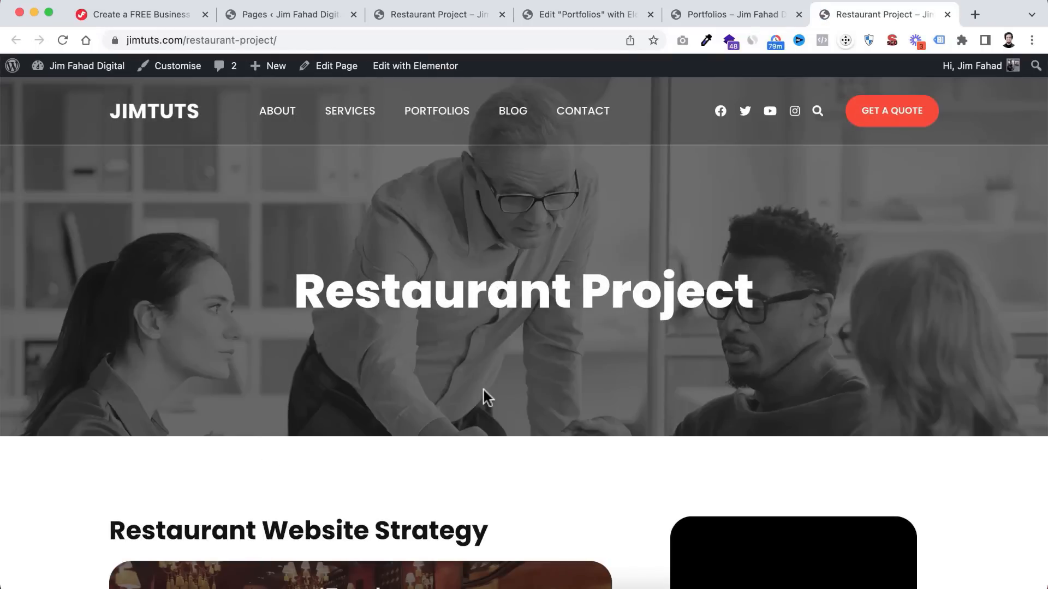
pyautogui.scroll(-10, 482, 388)
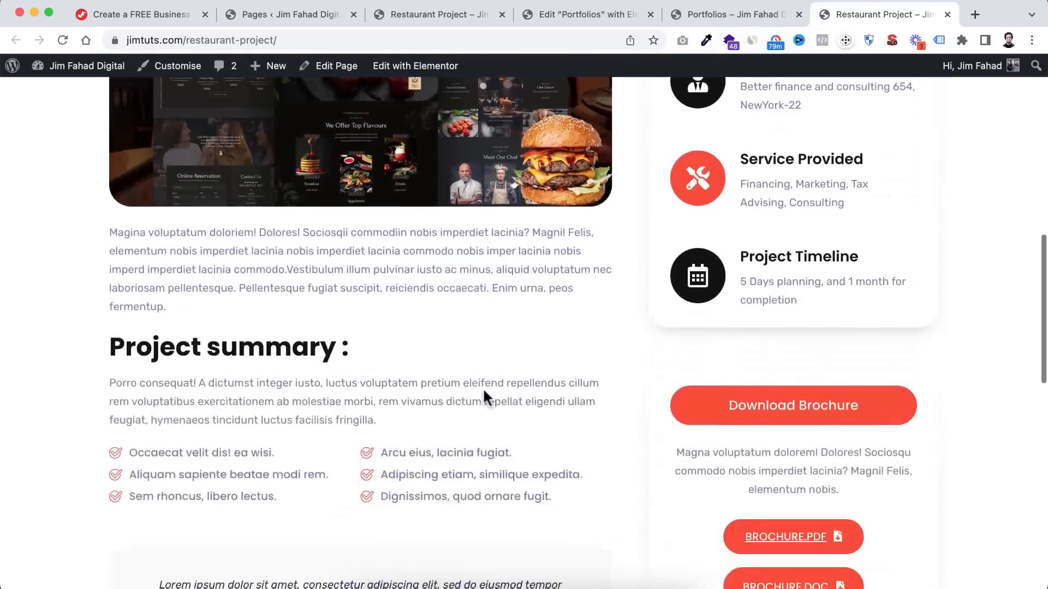
pyautogui.scroll(-5, 483, 387)
pyautogui.scroll(15, 482, 387)
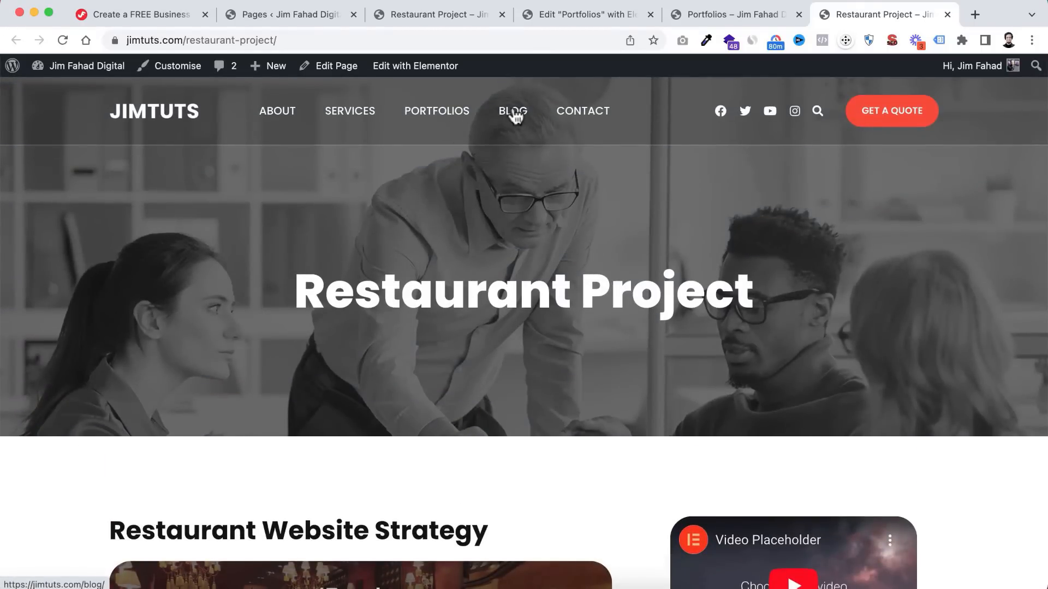
# - Go to the Contact page and close the Restaurant Project, Portfolios editor and preview tabs
pyautogui.click(597, 114)
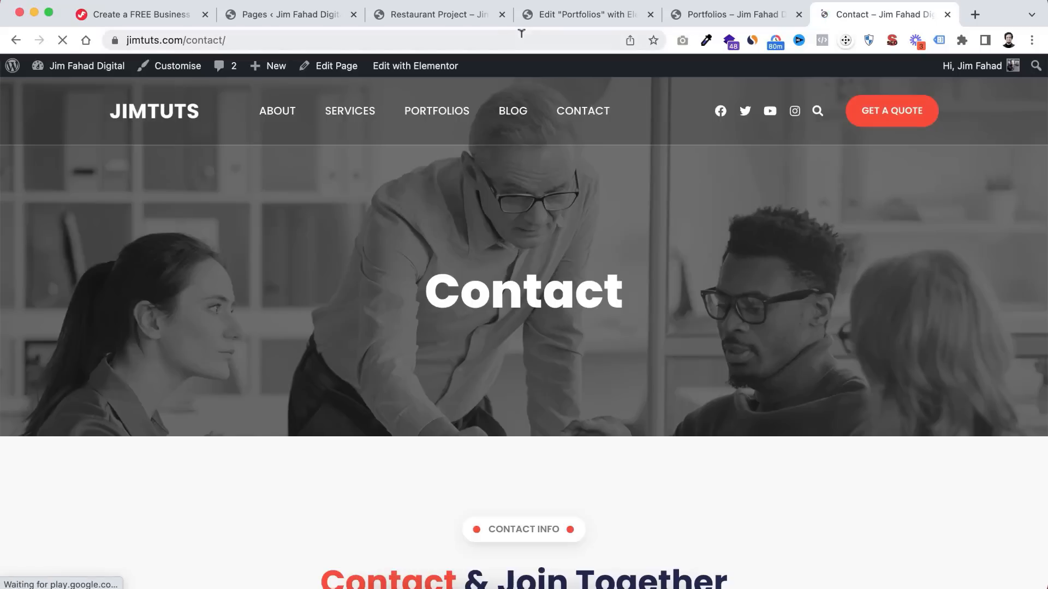
pyautogui.click(502, 14)
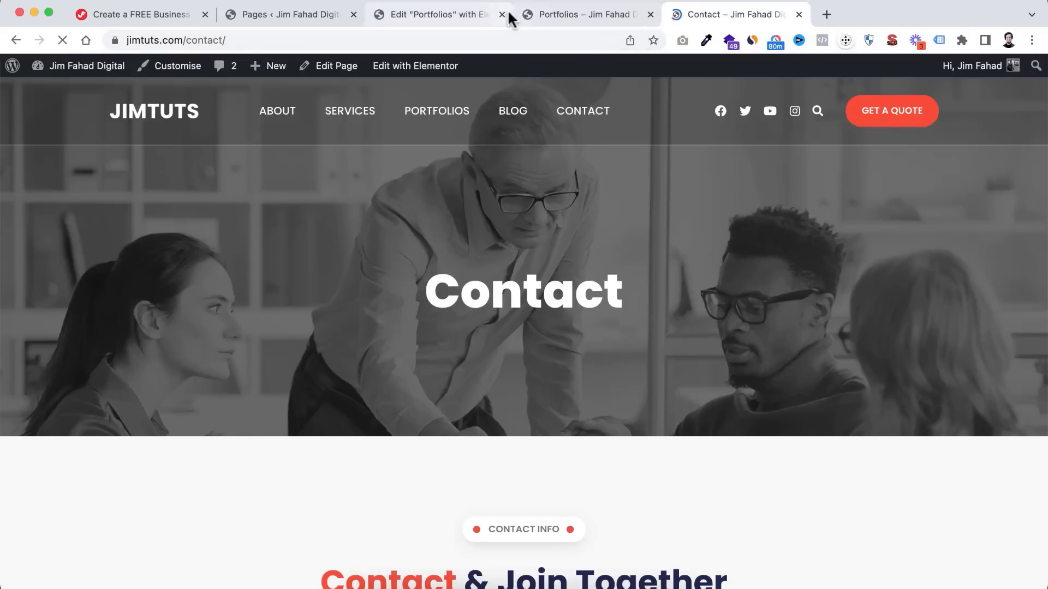
pyautogui.click(506, 10)
pyautogui.click(503, 15)
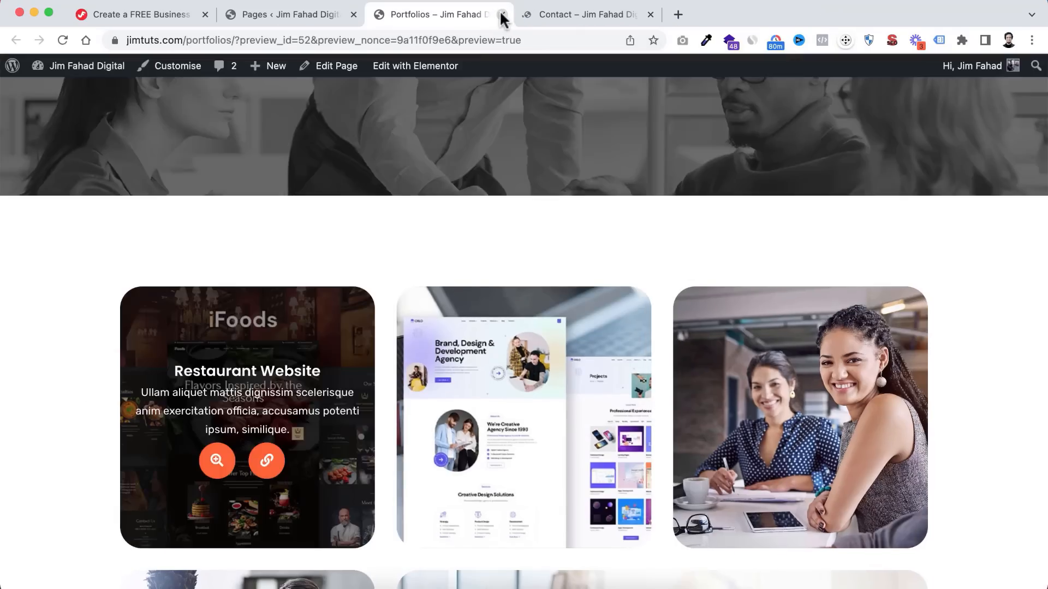
pyautogui.click(503, 15)
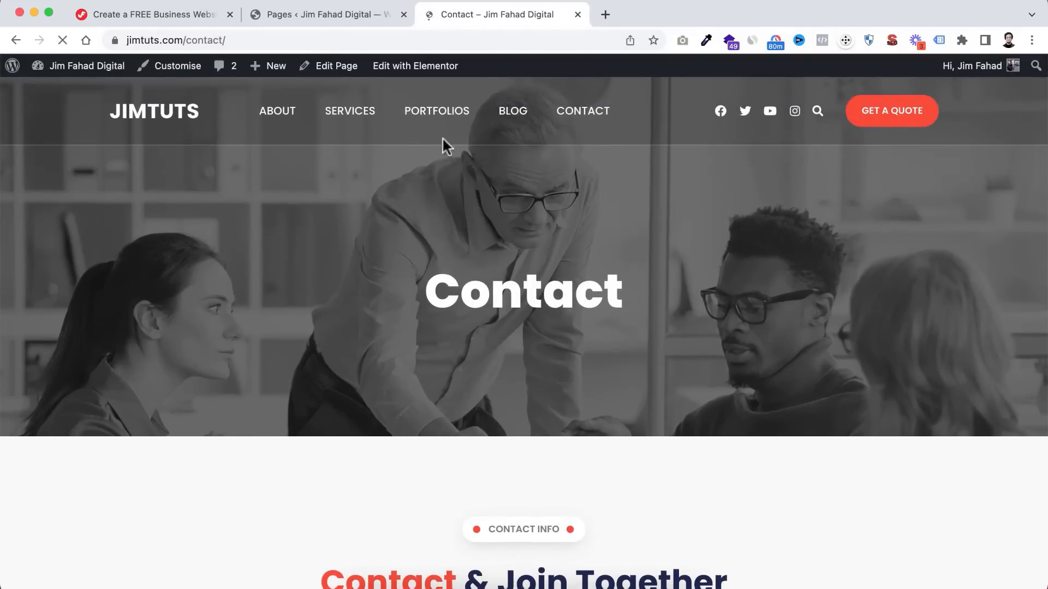
# - Open the Contact page in Elementor and inspect its address, phone and email lists
pyautogui.moveTo(412, 67)
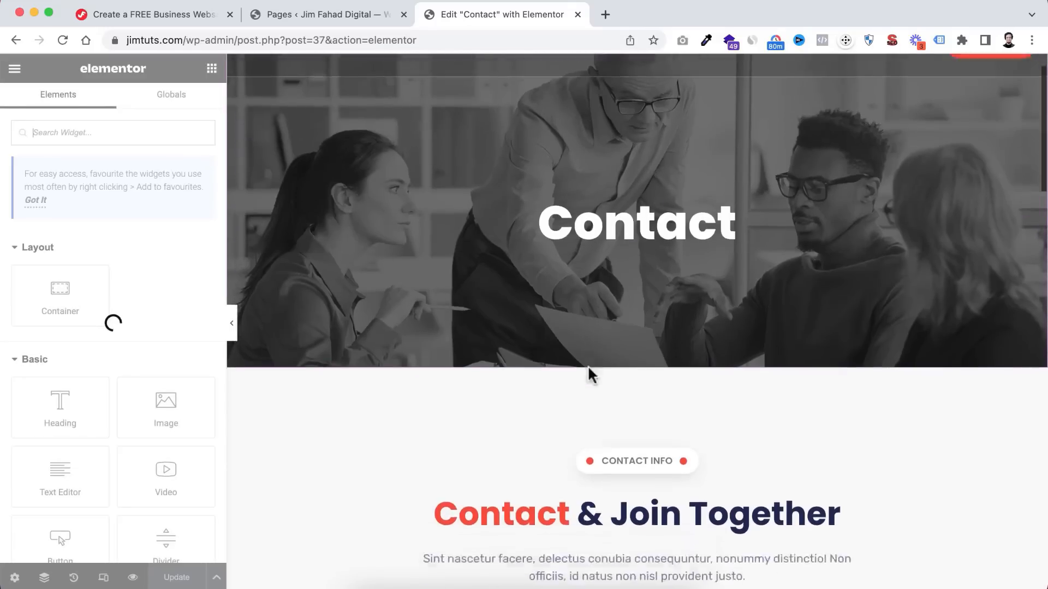
pyautogui.scroll(-5, 594, 373)
pyautogui.scroll(-3, 546, 423)
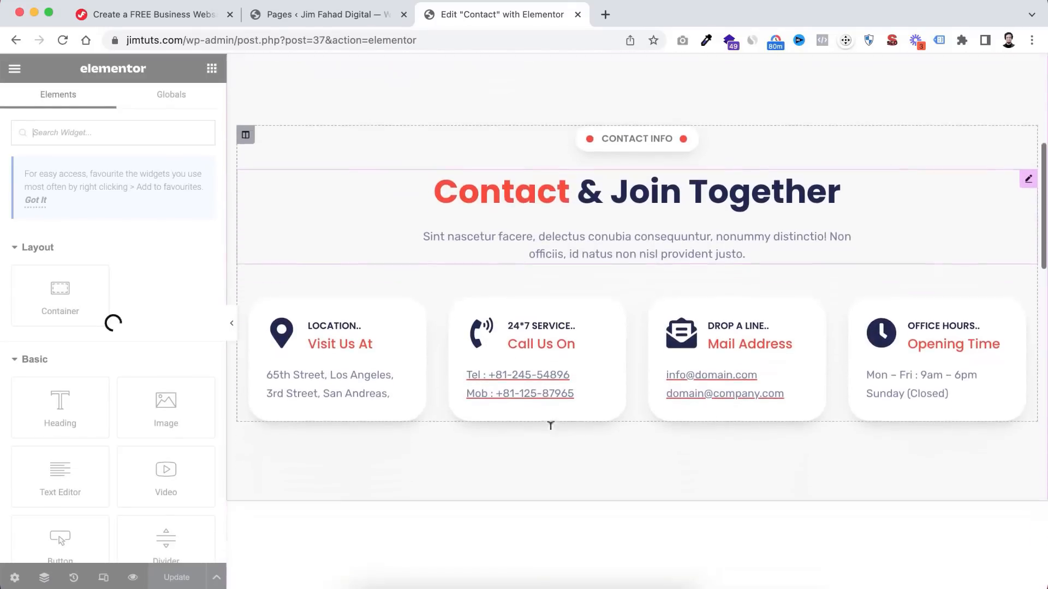
pyautogui.click(370, 370)
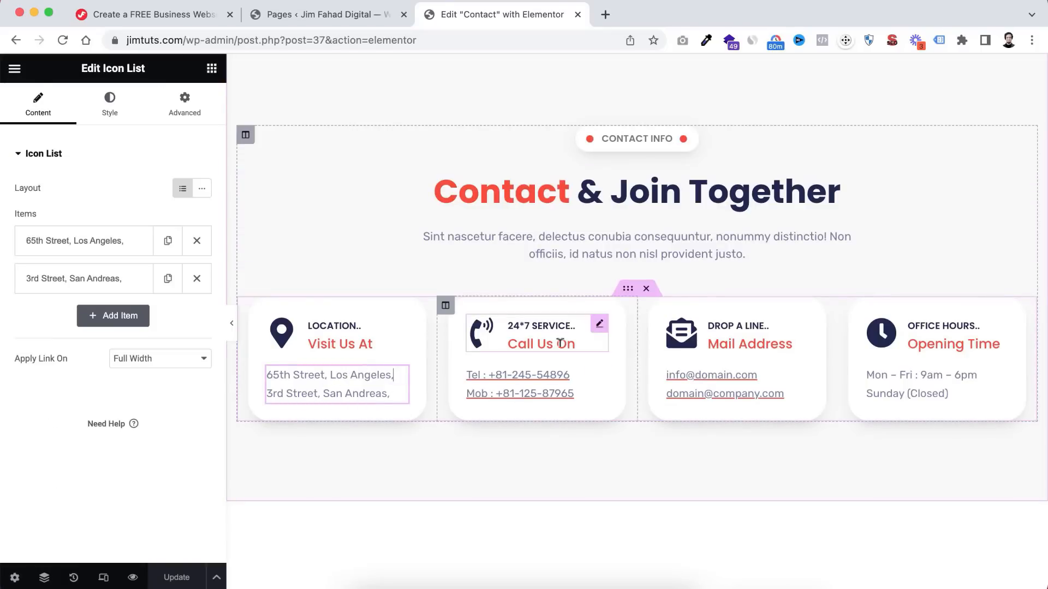
pyautogui.click(577, 382)
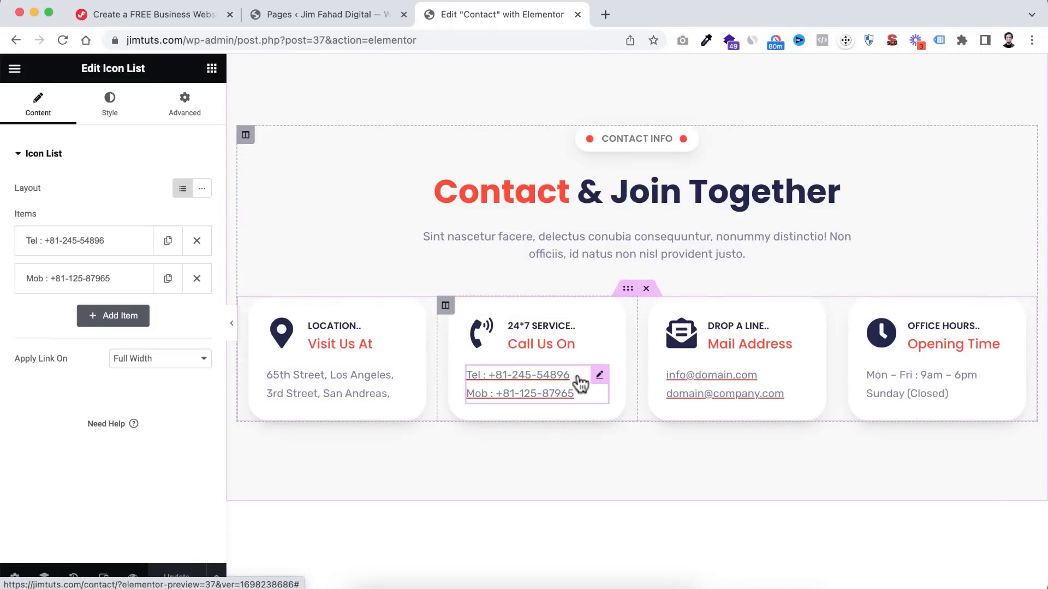
pyautogui.click(778, 377)
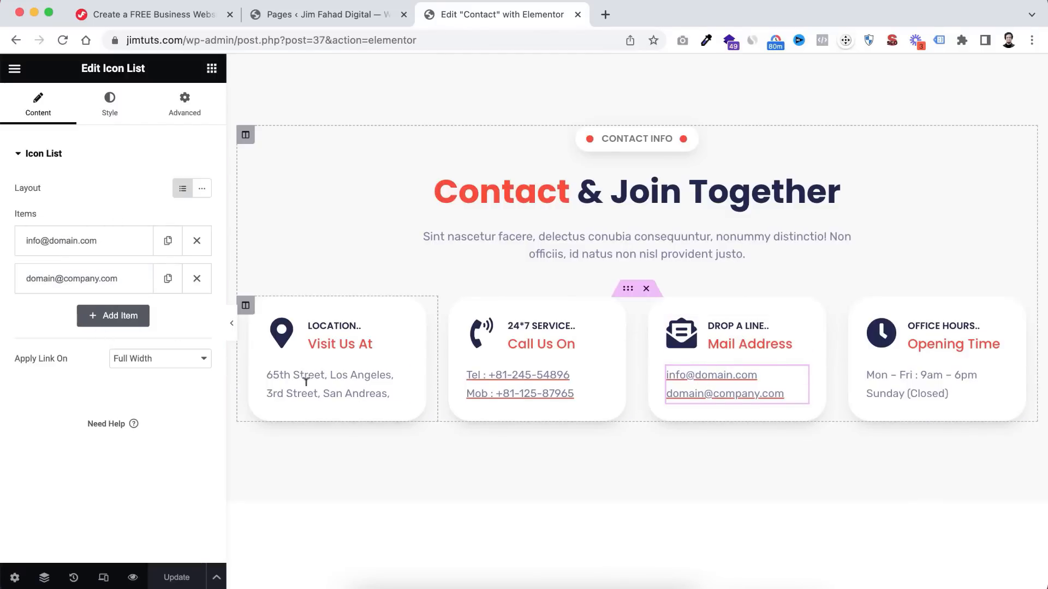
# - Inspect the Chat With Live box's settings and scroll down to the location map
pyautogui.scroll(-4, 547, 479)
pyautogui.scroll(-3, 548, 480)
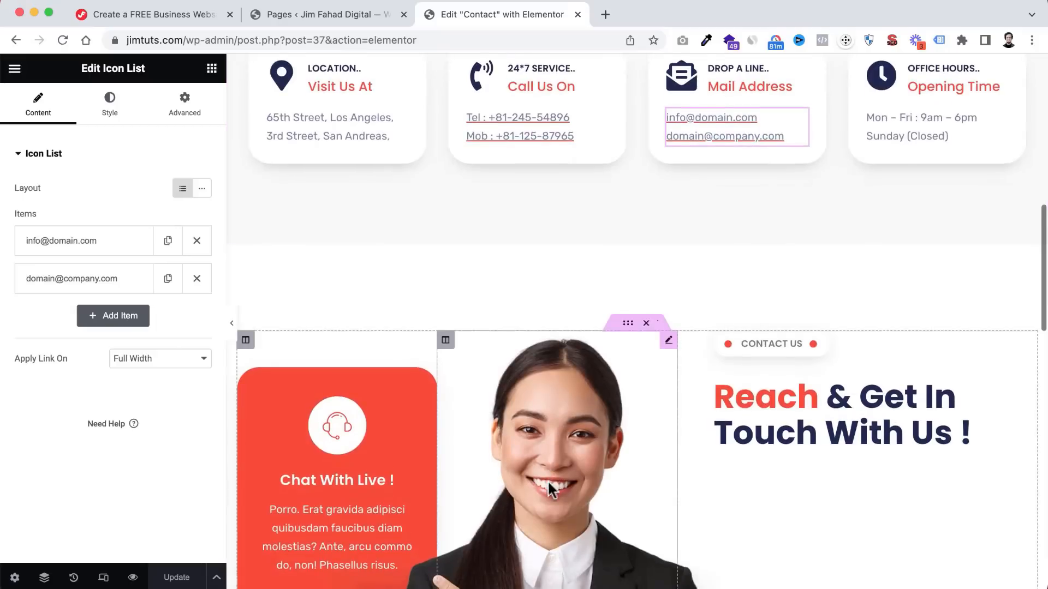
pyautogui.click(350, 349)
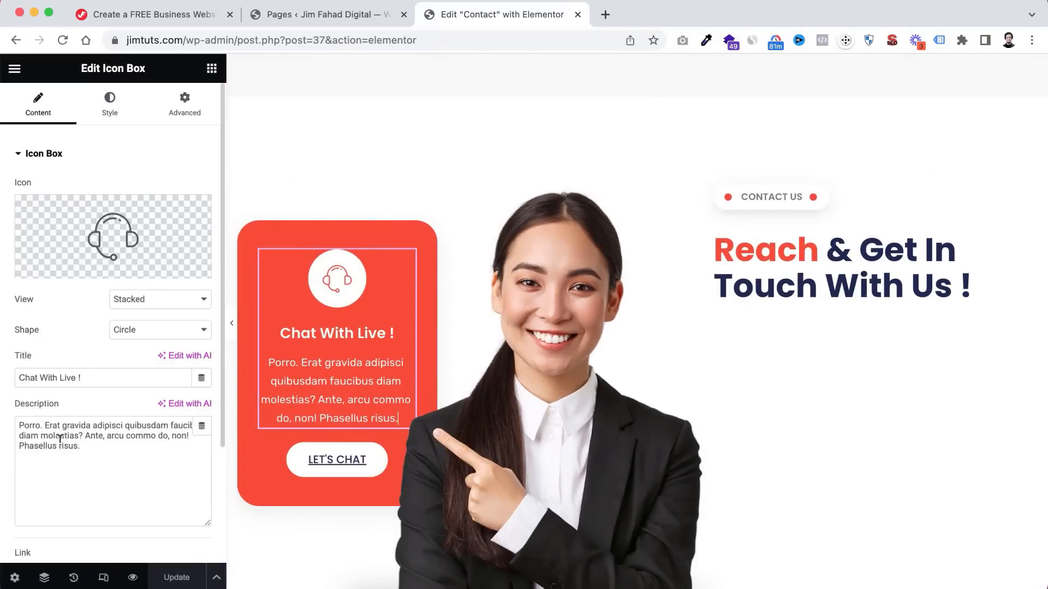
pyautogui.scroll(-1, 755, 356)
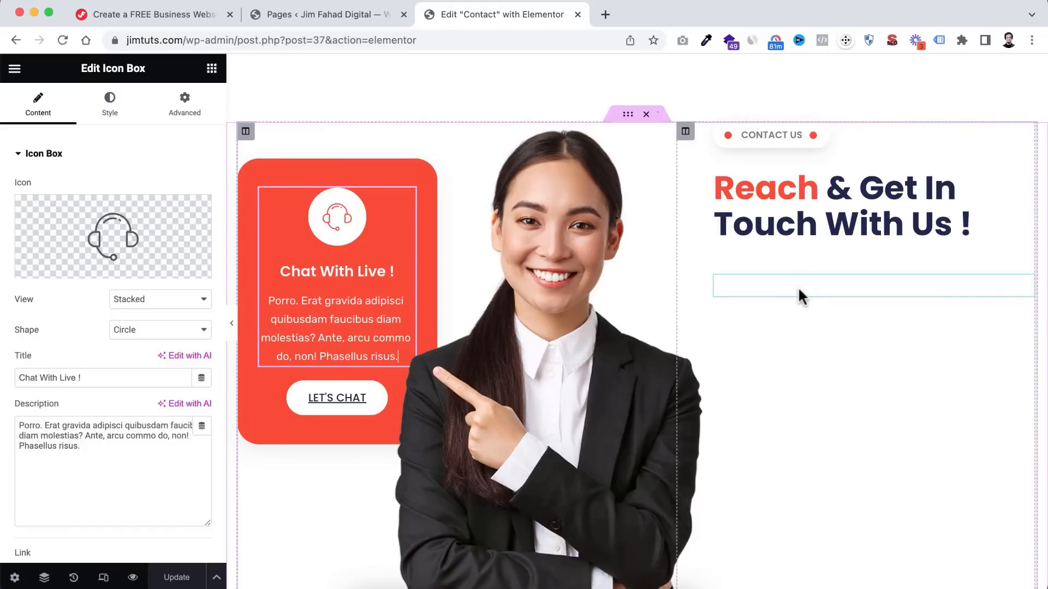
pyautogui.scroll(-6, 718, 453)
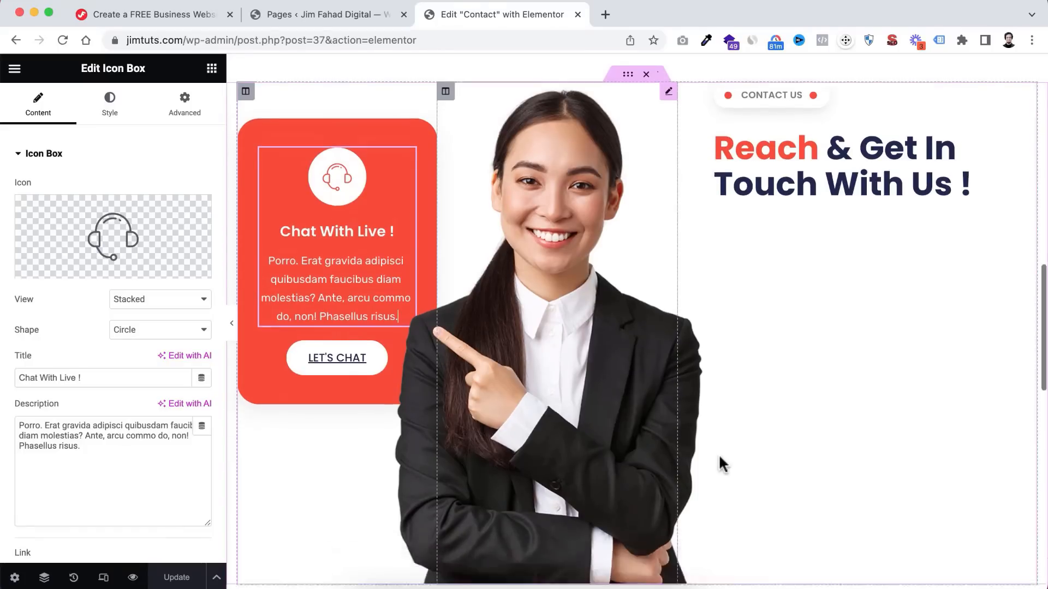
pyautogui.scroll(-2, 719, 457)
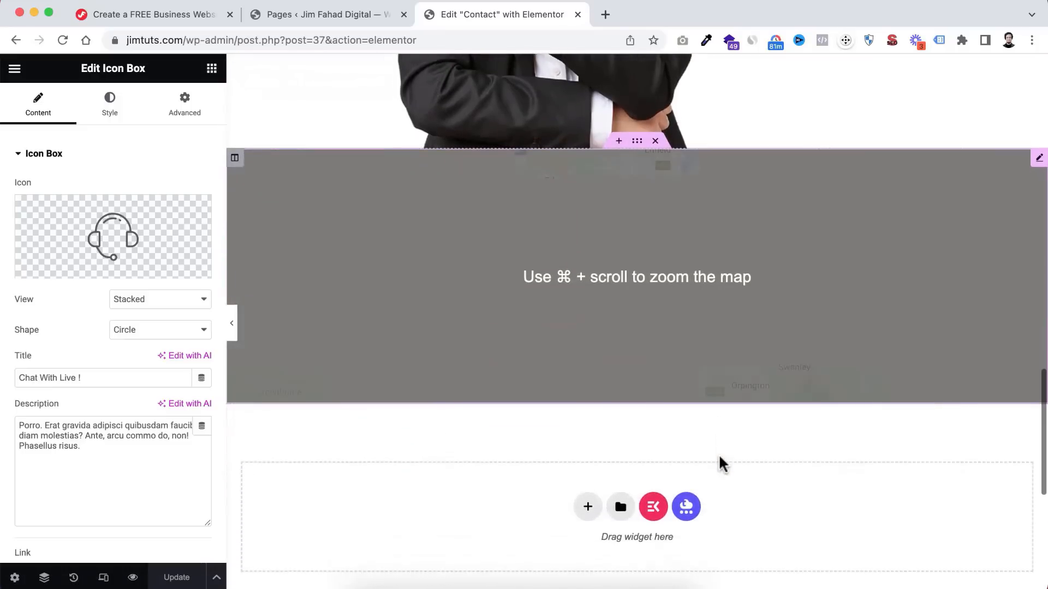
pyautogui.scroll(1, 719, 456)
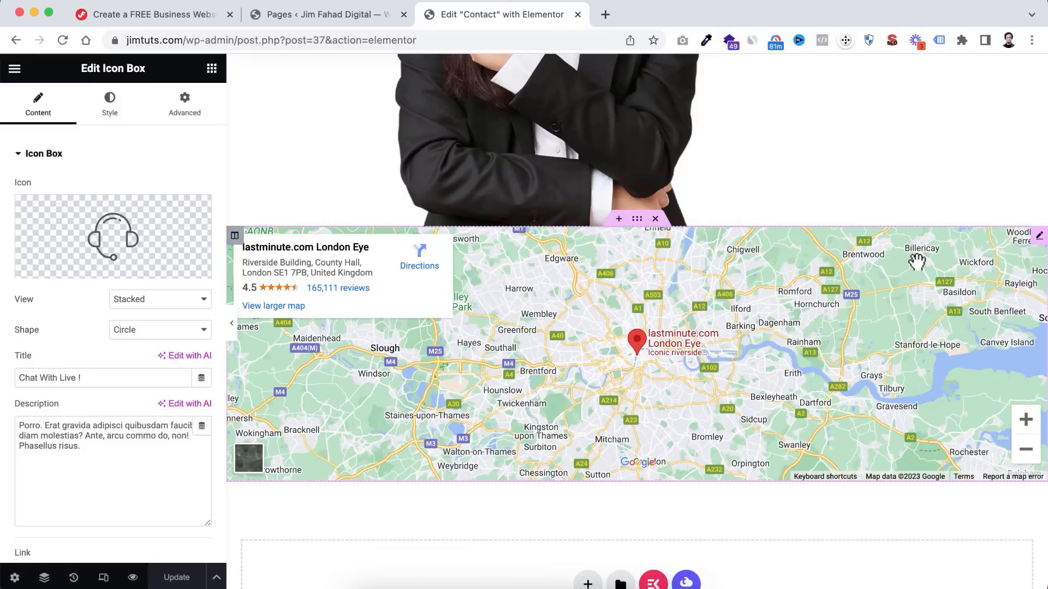
# - Point the Contact page's Google Maps widget at Meta Headquarters, Menlo Park
pyautogui.click(1039, 238)
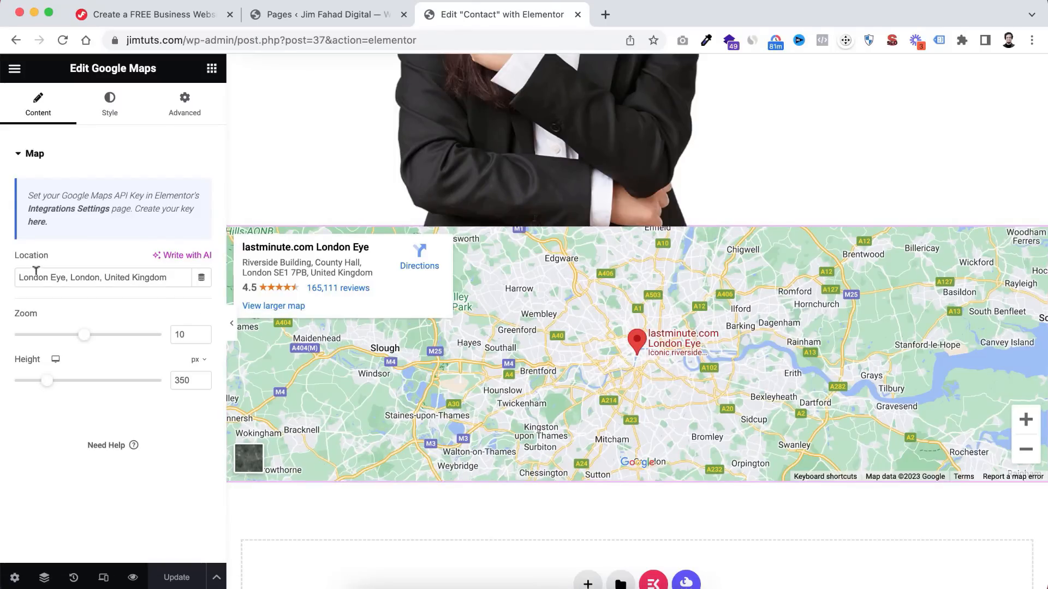
pyautogui.moveTo(171, 273); pyautogui.dragTo(4, 277)
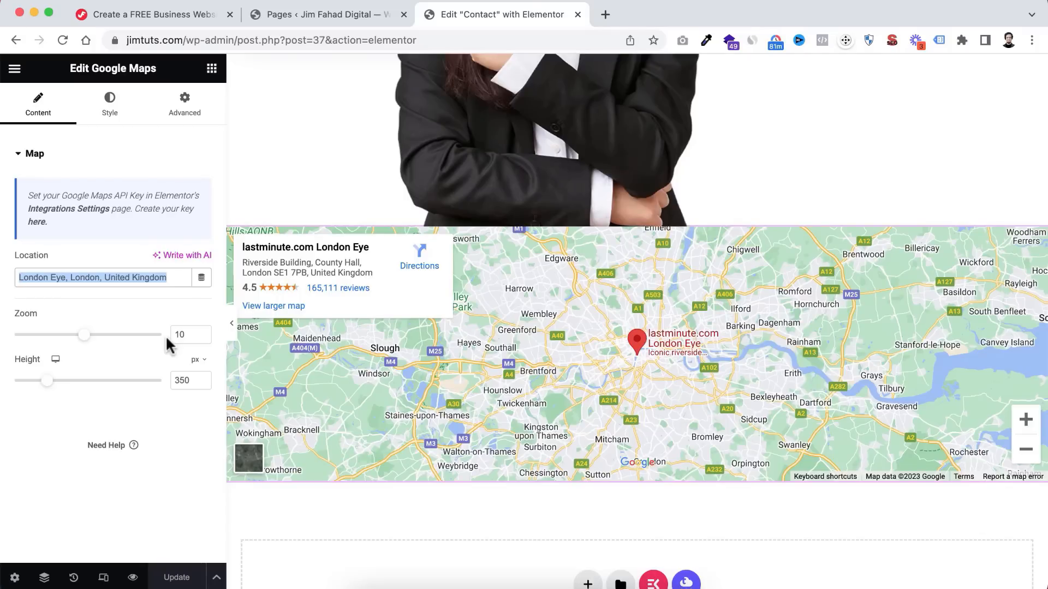
pyautogui.write('Meta Headquarters, Hacker Way, Menlo Park, CA, USA')
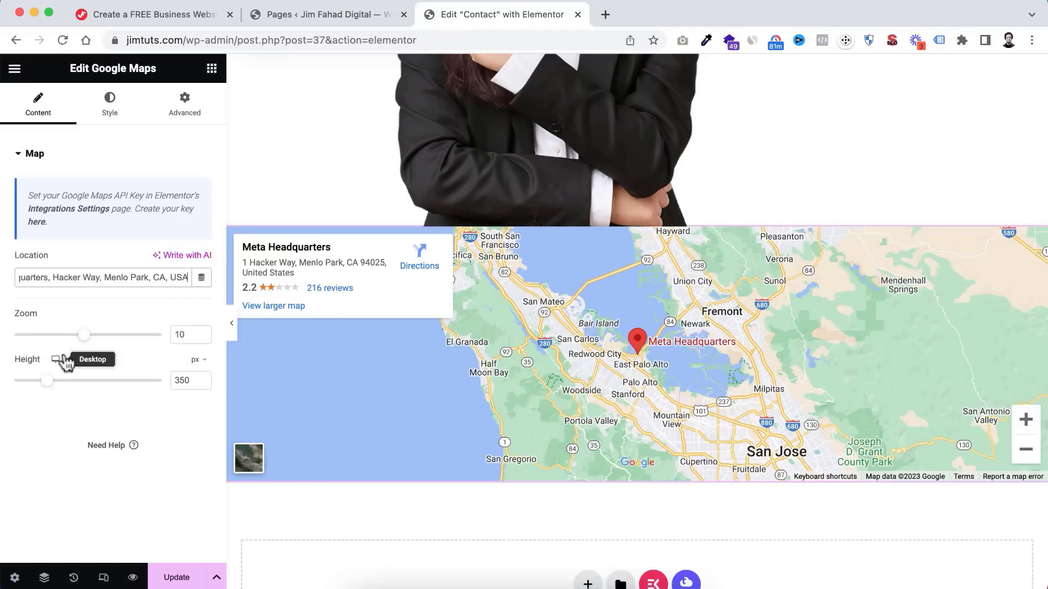
# - Set the map height to 350 px and raise the zoom from 10 to 12
pyautogui.moveTo(47, 383)
pyautogui.mouseDown()
pyautogui.moveTo(65, 389)
pyautogui.moveTo(52, 382)
pyautogui.mouseUp()
pyautogui.moveTo(191, 379); pyautogui.dragTo(158, 381)
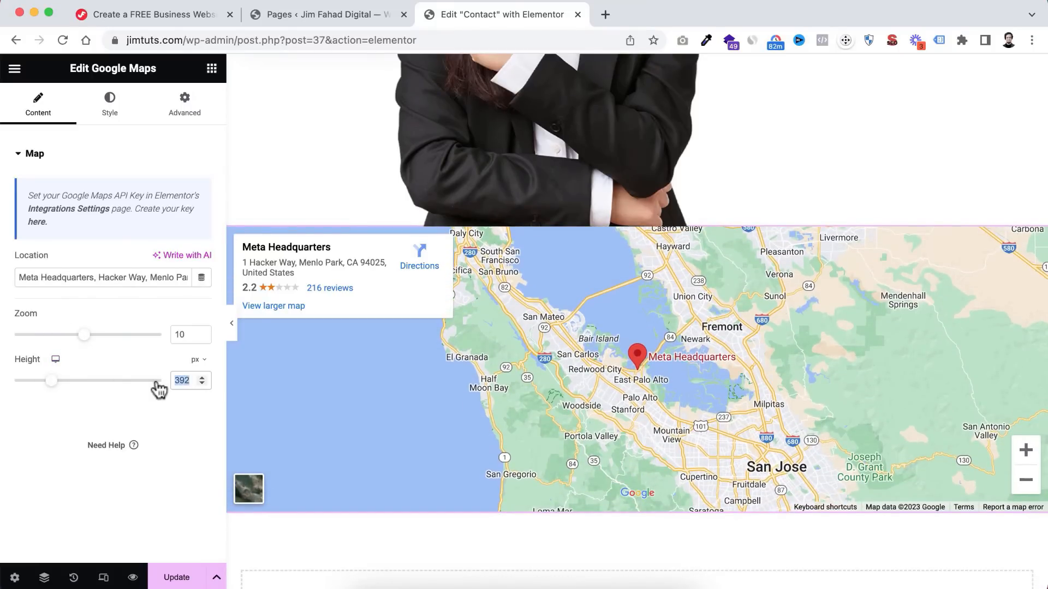
pyautogui.write('350')
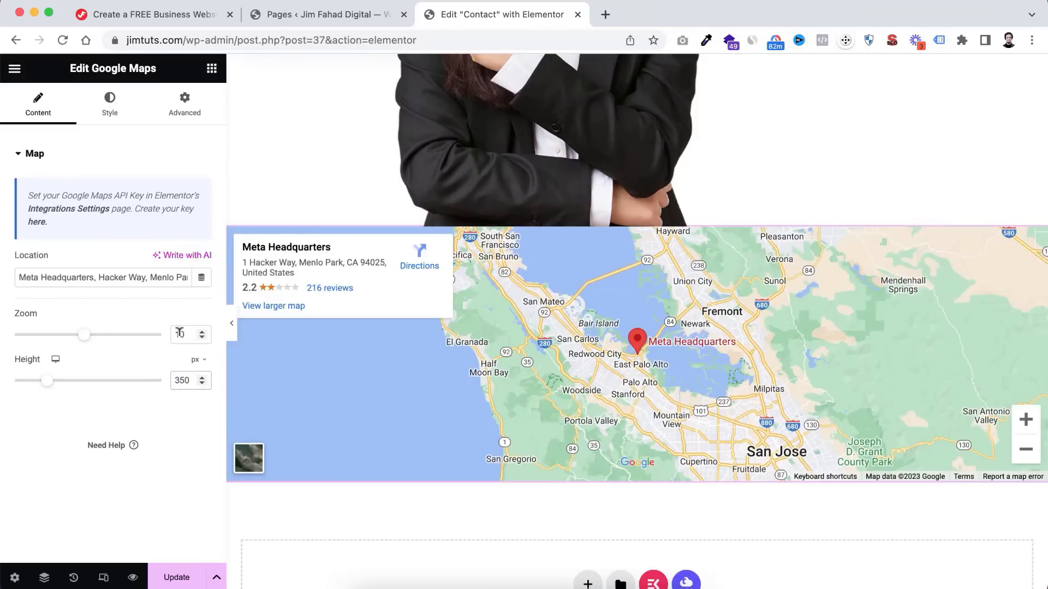
pyautogui.moveTo(86, 342); pyautogui.dragTo(100, 340)
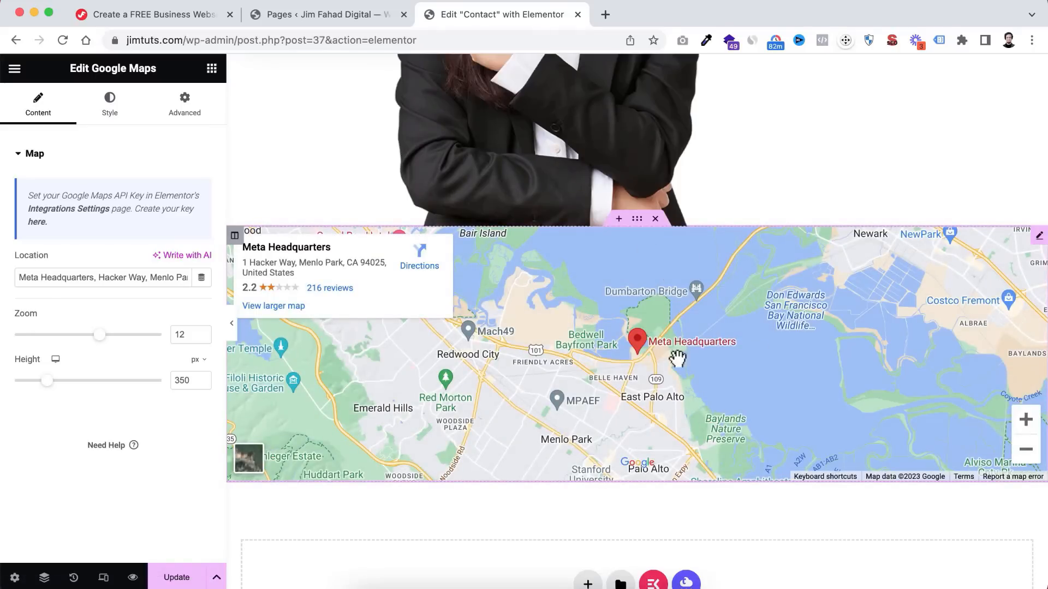
pyautogui.scroll(-8, 728, 162)
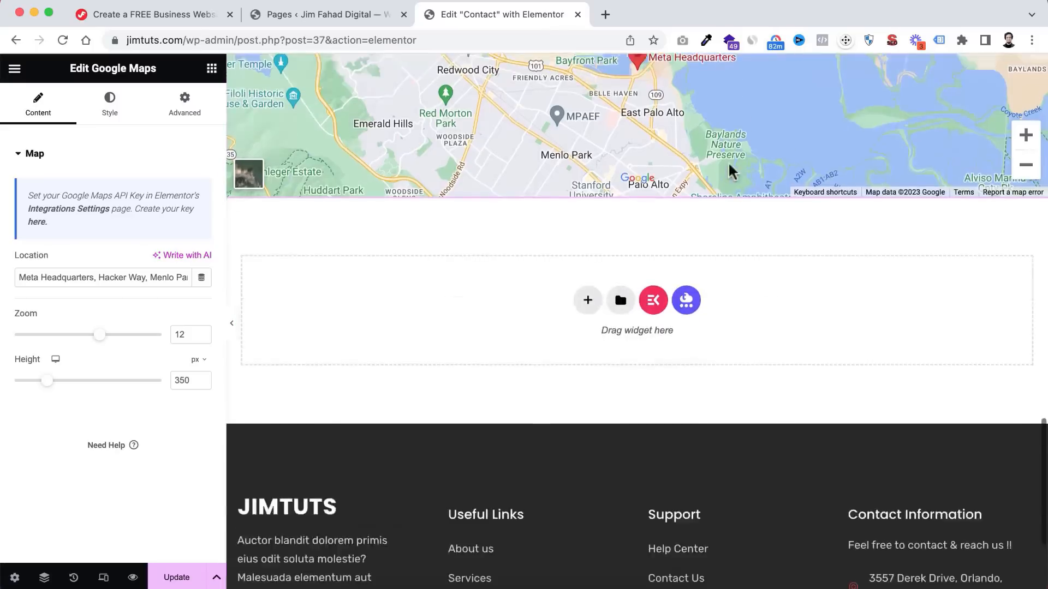
pyautogui.scroll(3, 728, 161)
pyautogui.scroll(12, 728, 162)
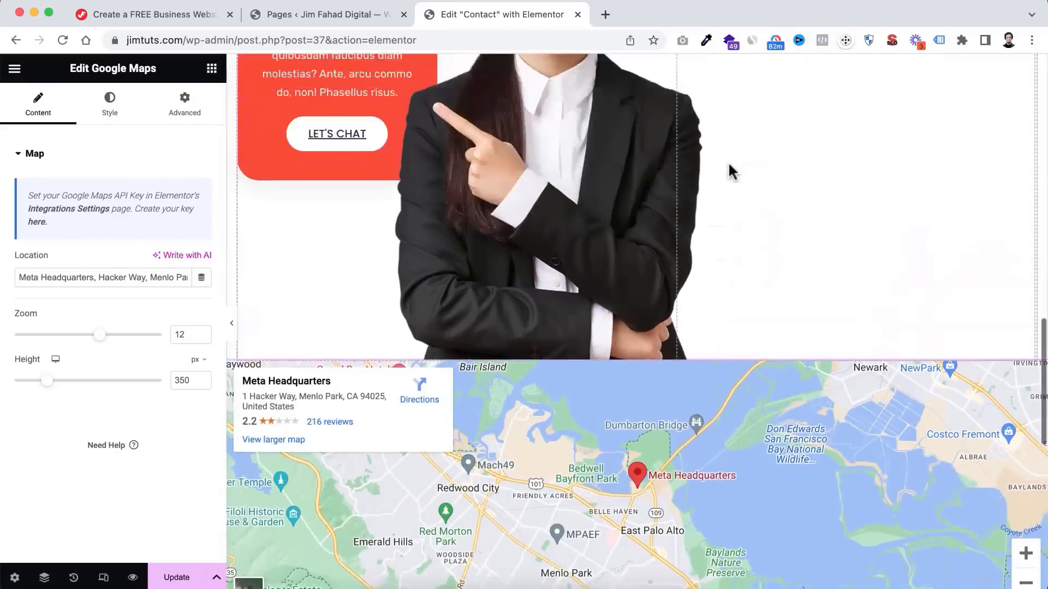
pyautogui.scroll(15, 730, 159)
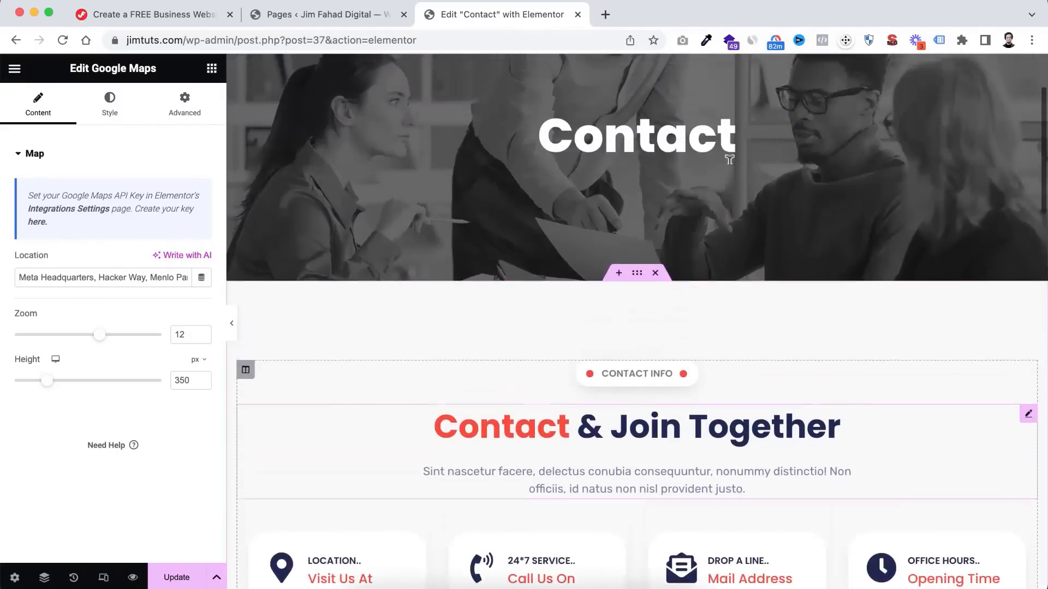
pyautogui.scroll(-15, 728, 162)
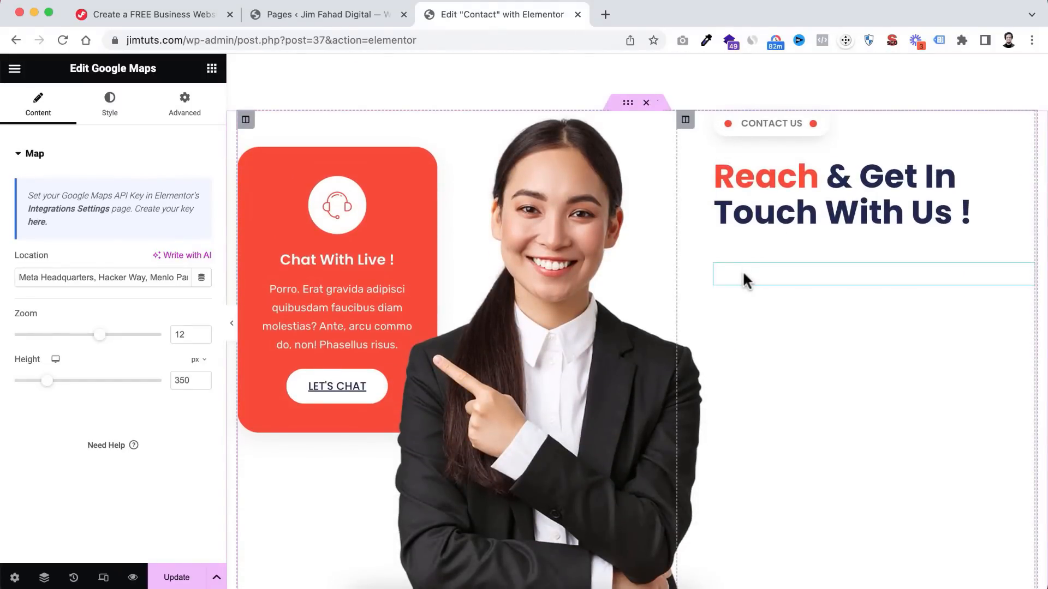
# - Use the Navigator to select the empty MetForm widget under the Reach & Get In Touch heading
pyautogui.click(744, 277)
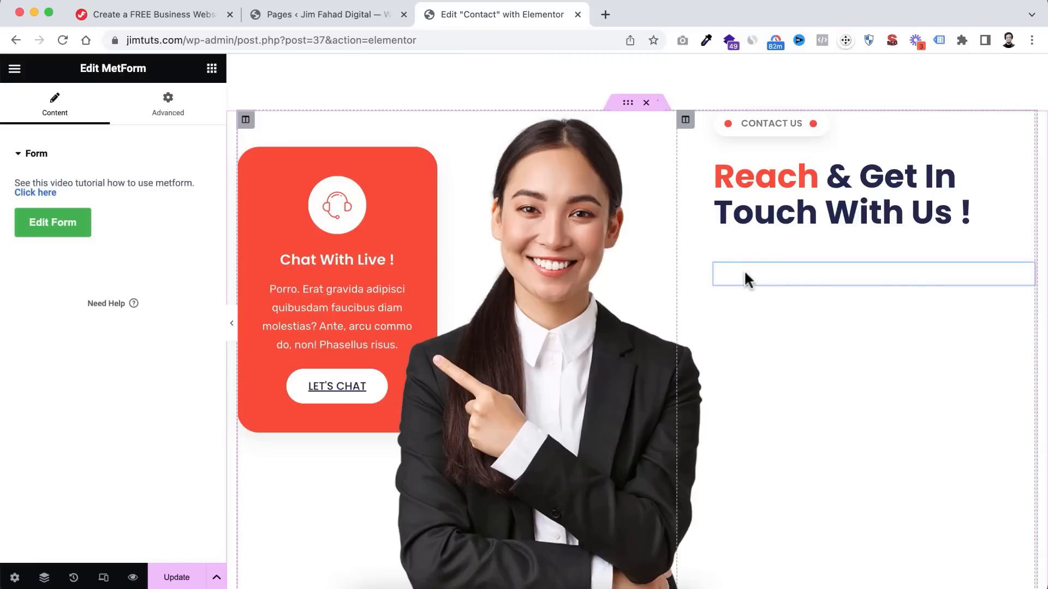
pyautogui.rightClick(736, 235)
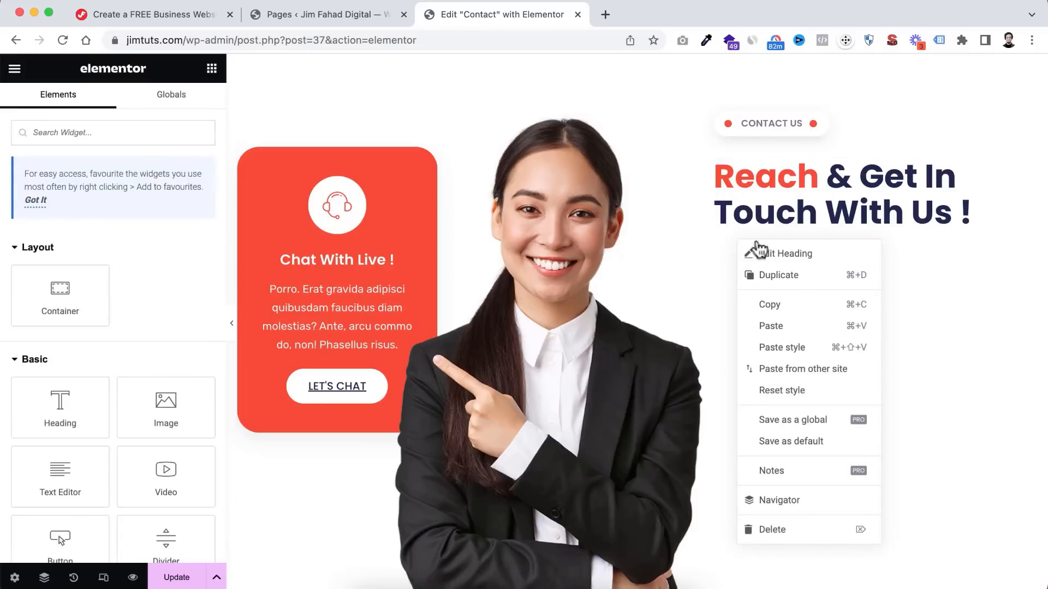
pyautogui.click(784, 503)
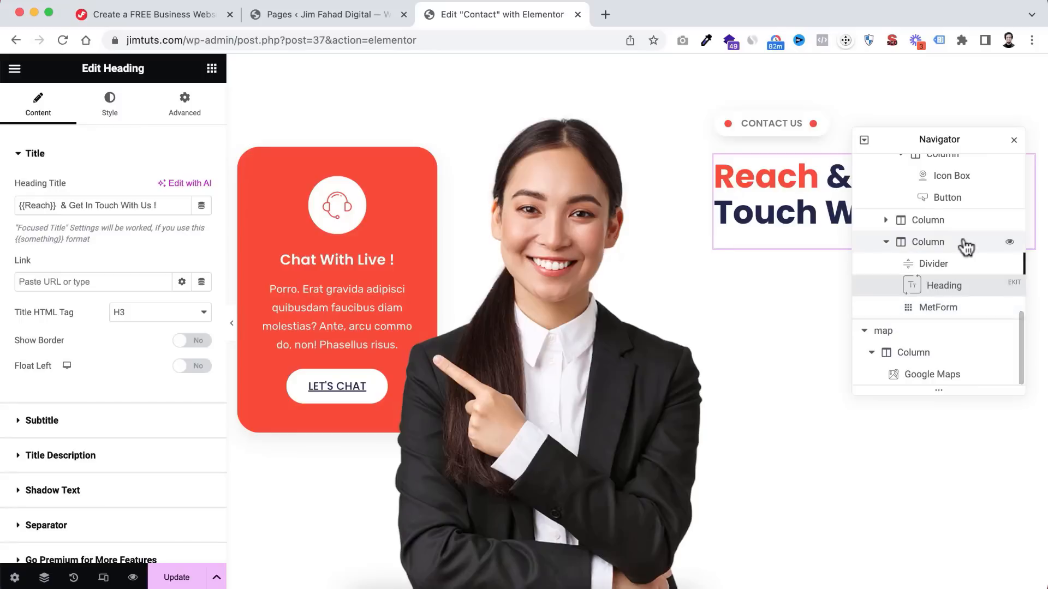
pyautogui.click(938, 309)
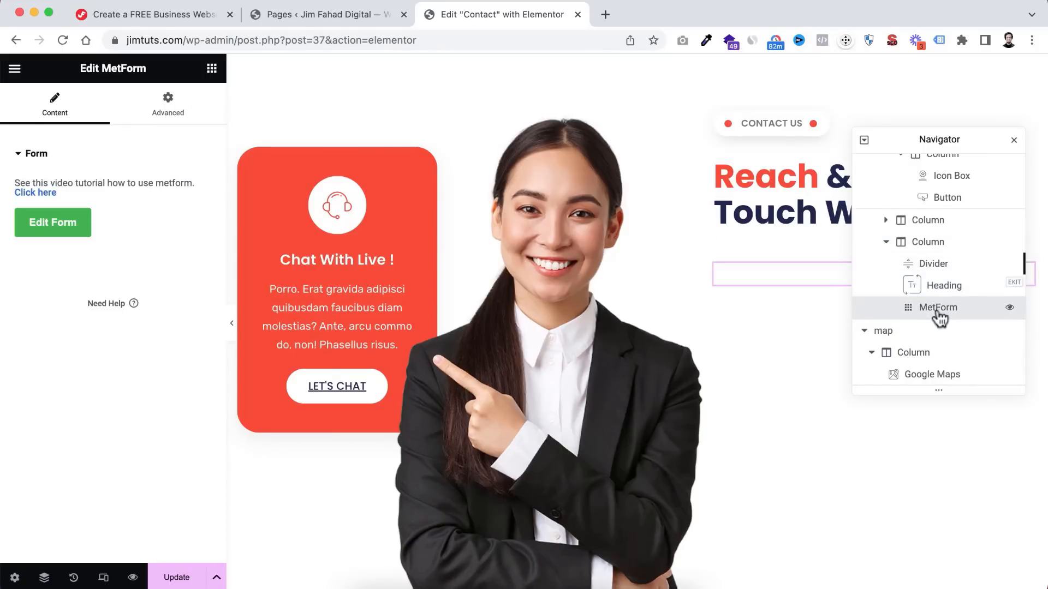
pyautogui.moveTo(972, 140); pyautogui.dragTo(472, 157)
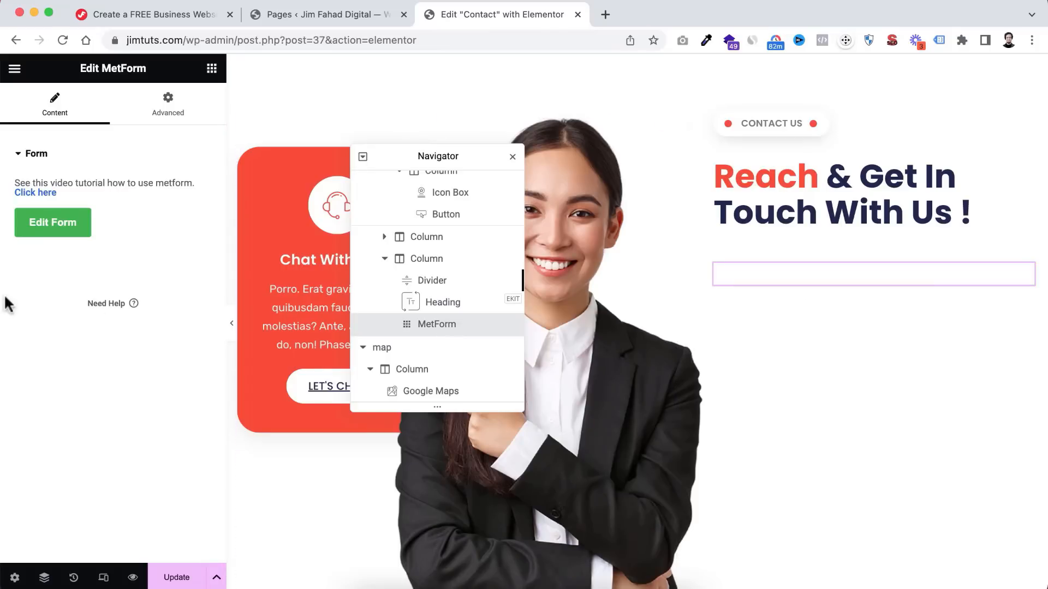
# - Create a blank form named 'My Form 1' from scratch for the Contact page widget
pyautogui.click(56, 222)
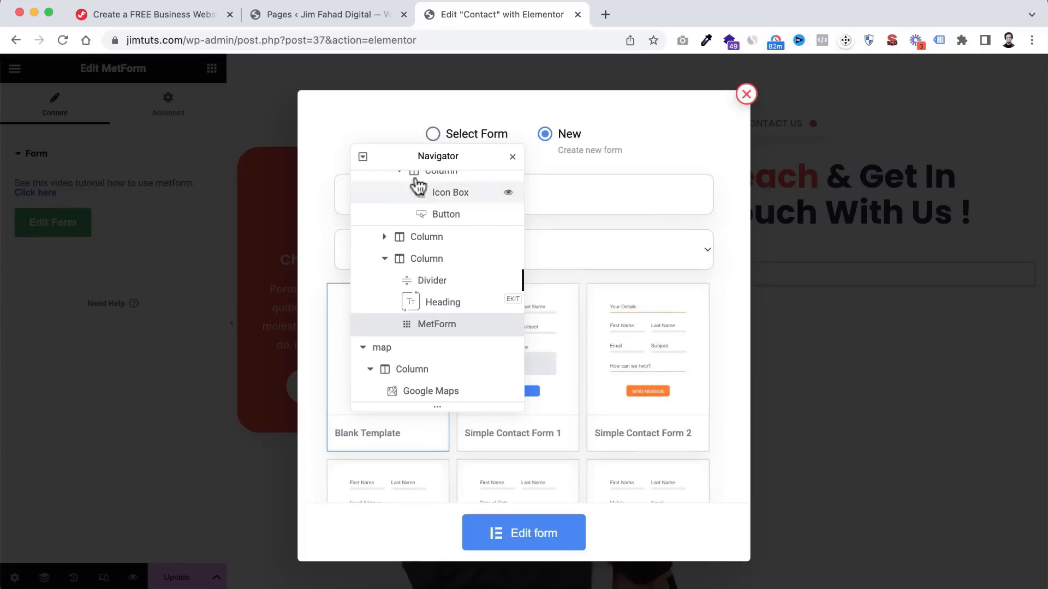
pyautogui.click(513, 157)
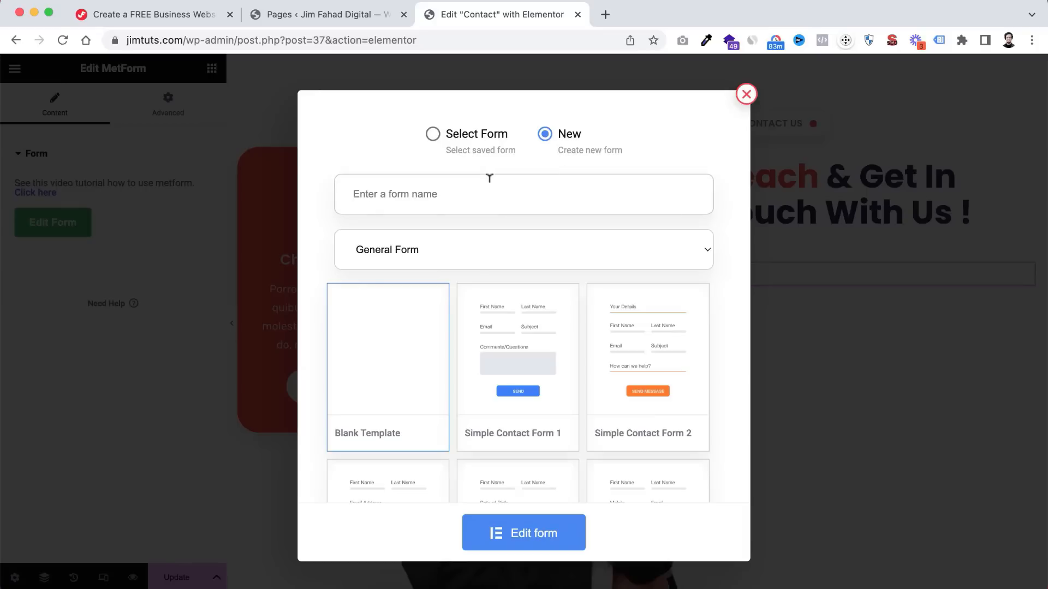
pyautogui.write('My Form 1')
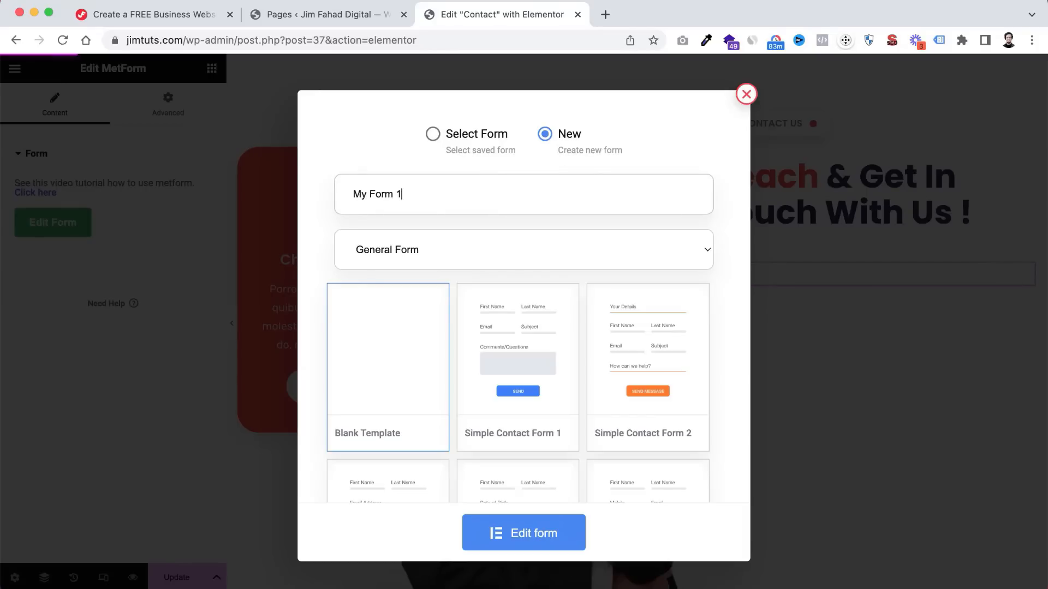
pyautogui.scroll(-2, 390, 391)
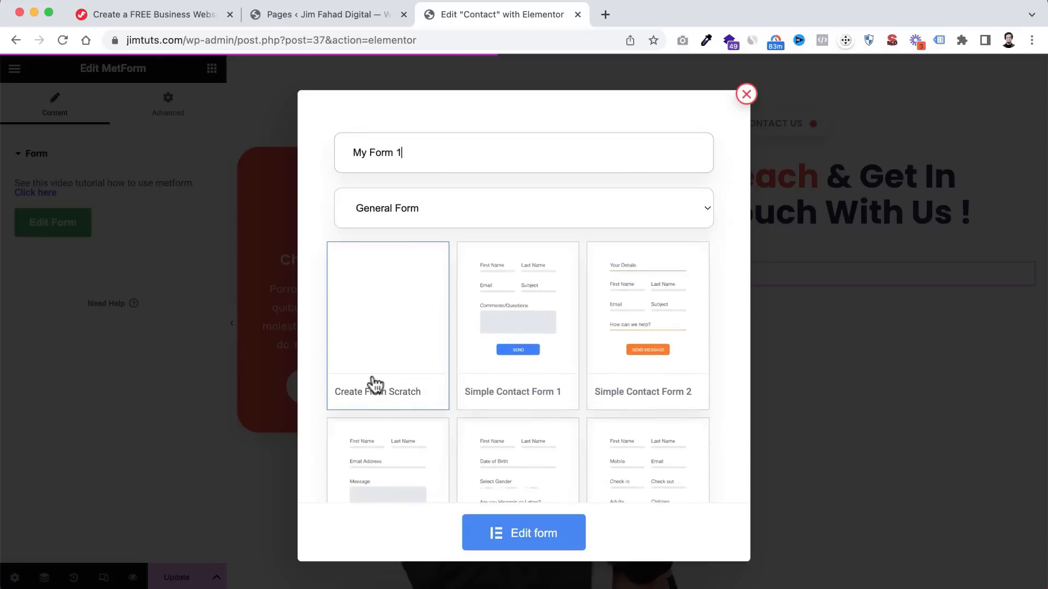
pyautogui.click(538, 537)
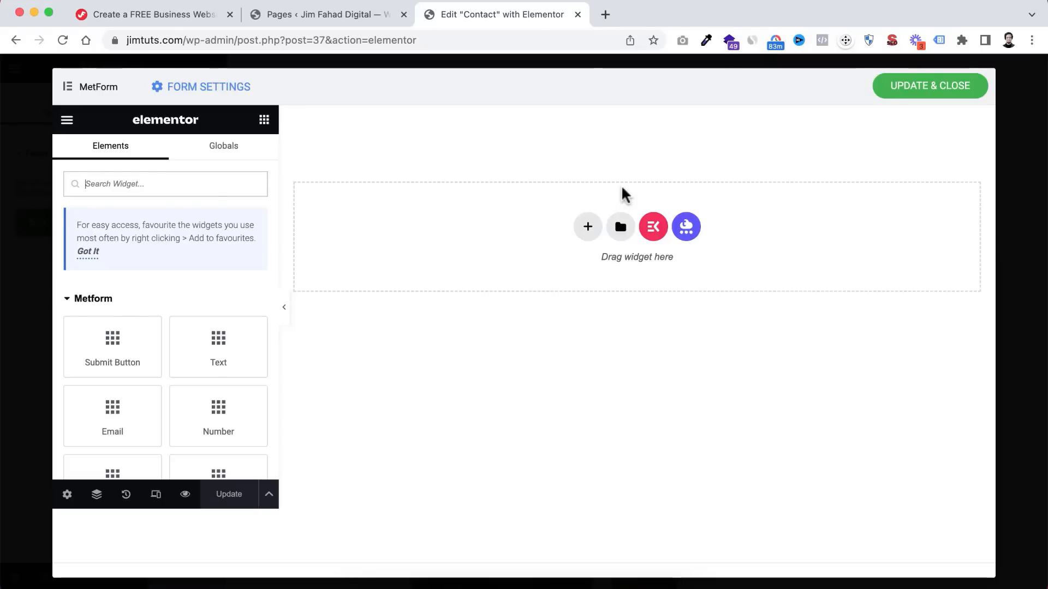
# - Import 'Contact Form Contact Page.json' from the KP-Templates folder and insert it into My Form 1
pyautogui.click(620, 226)
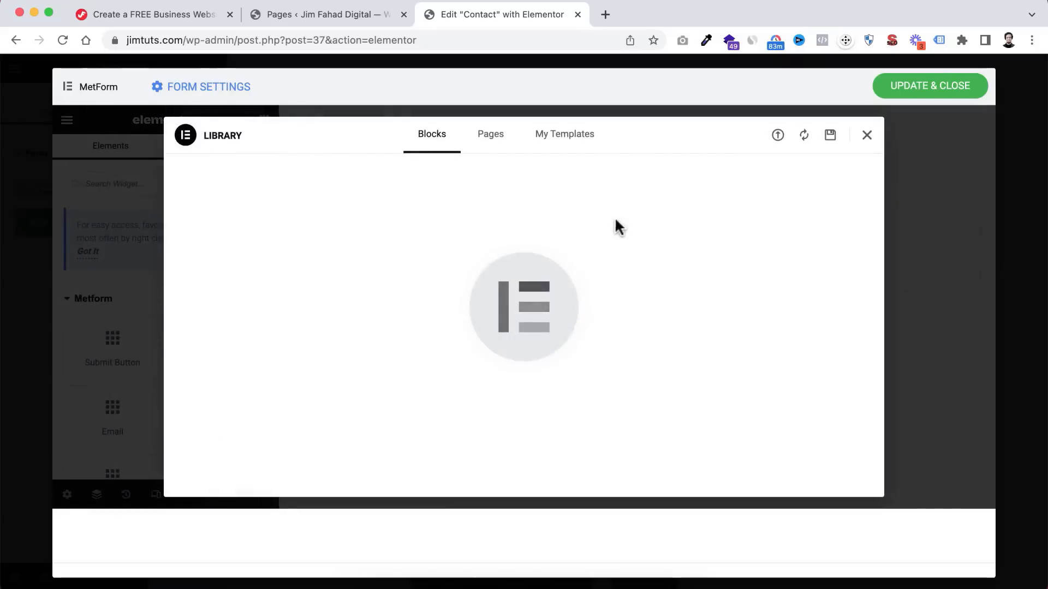
pyautogui.click(779, 136)
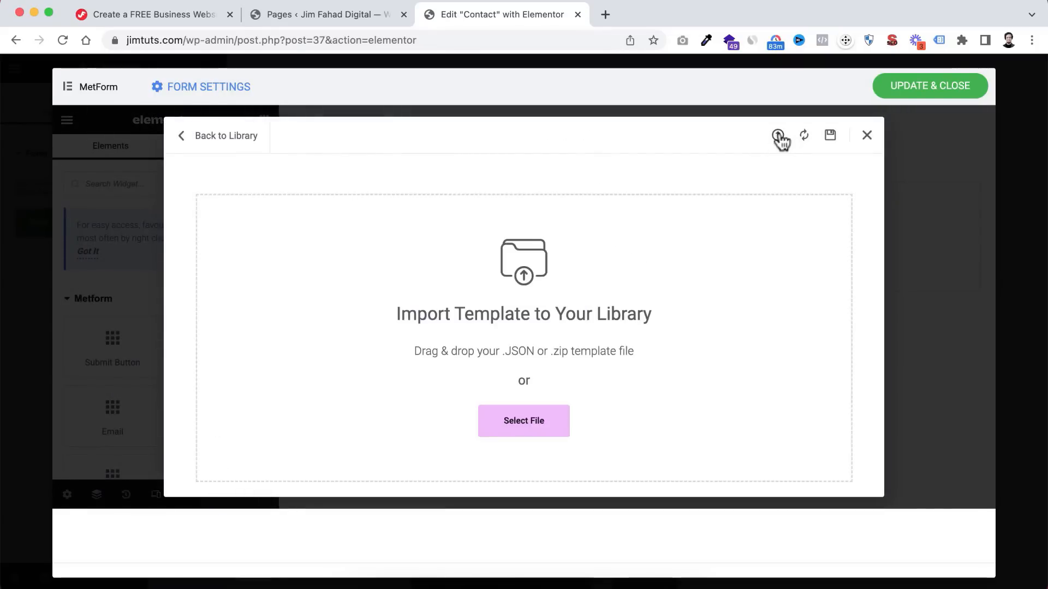
pyautogui.click(524, 424)
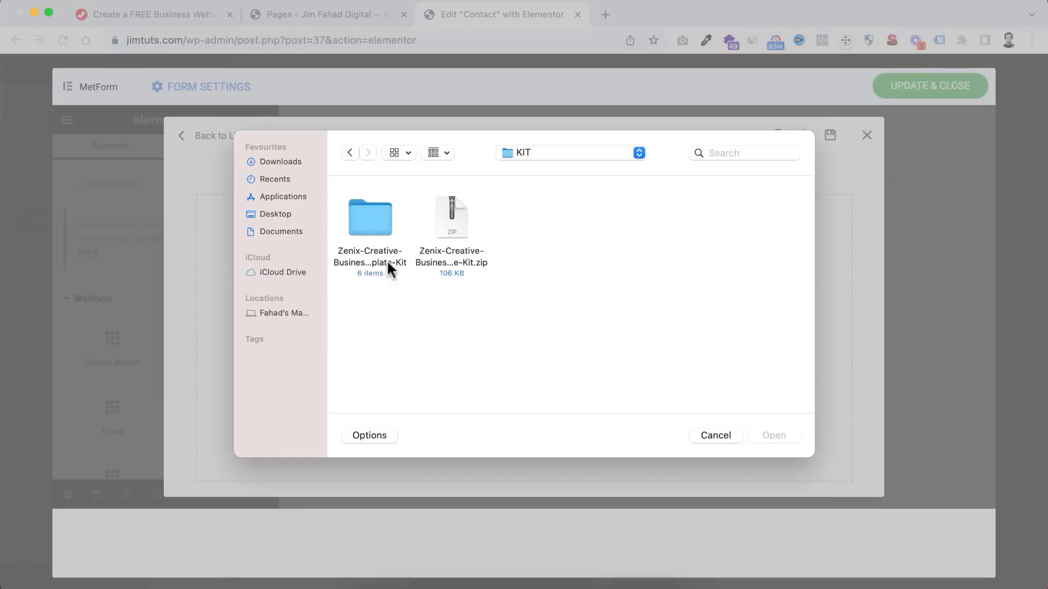
pyautogui.doubleClick(366, 218)
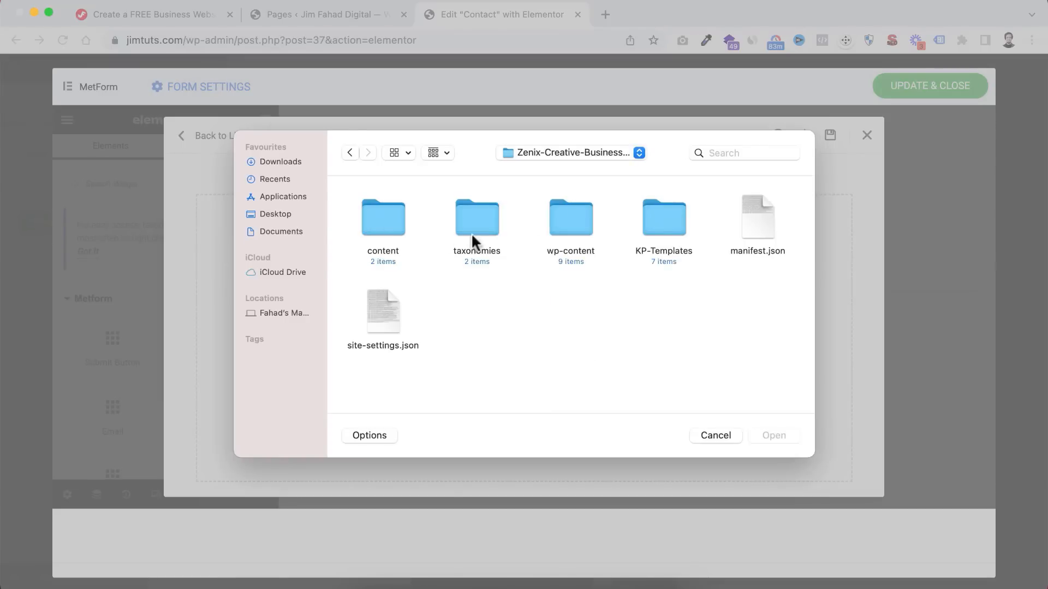
pyautogui.doubleClick(665, 220)
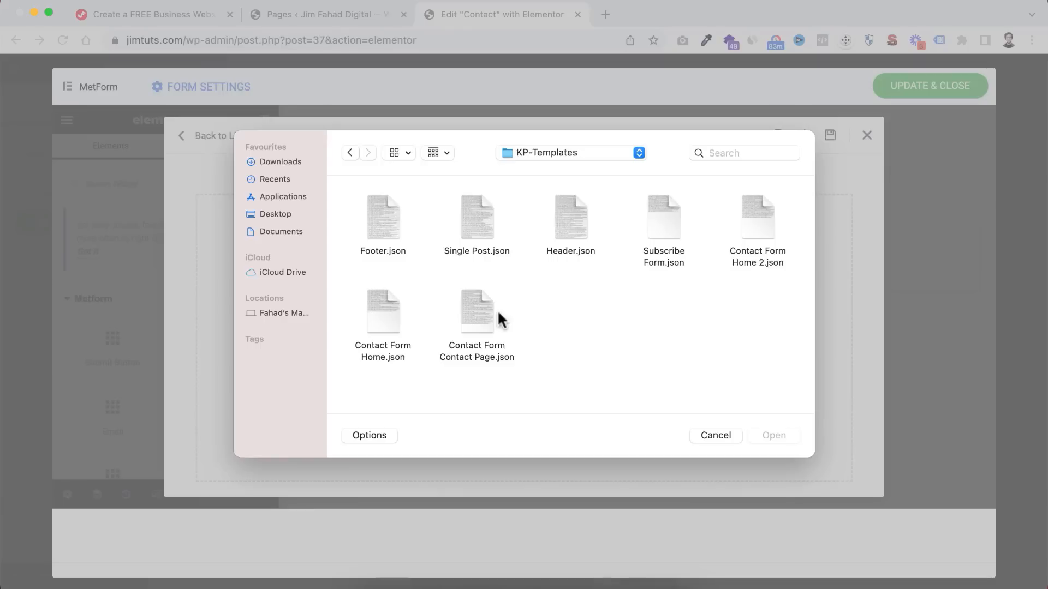
pyautogui.click(471, 339)
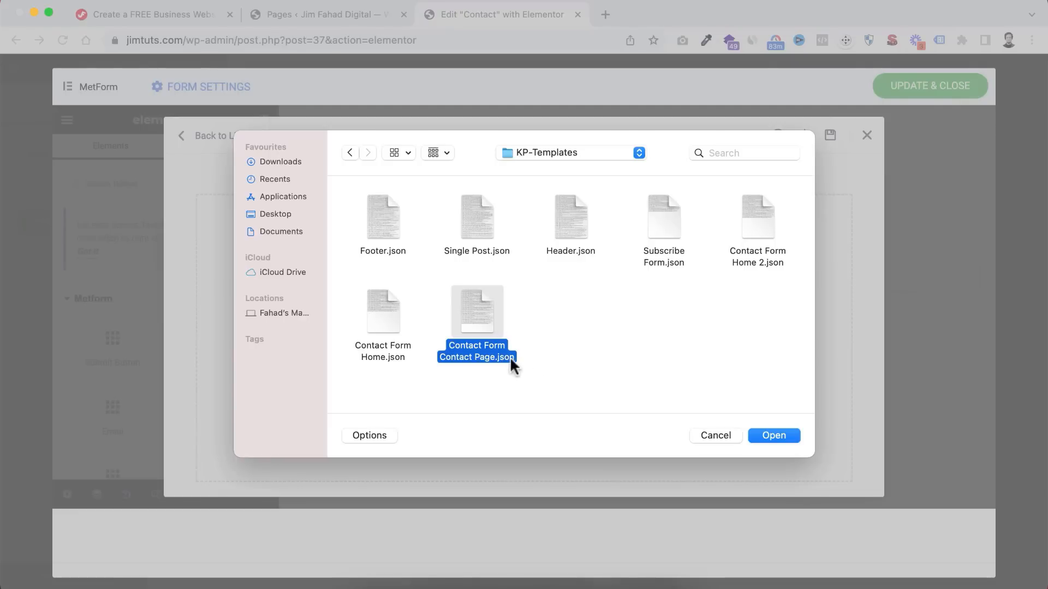
pyautogui.click(778, 435)
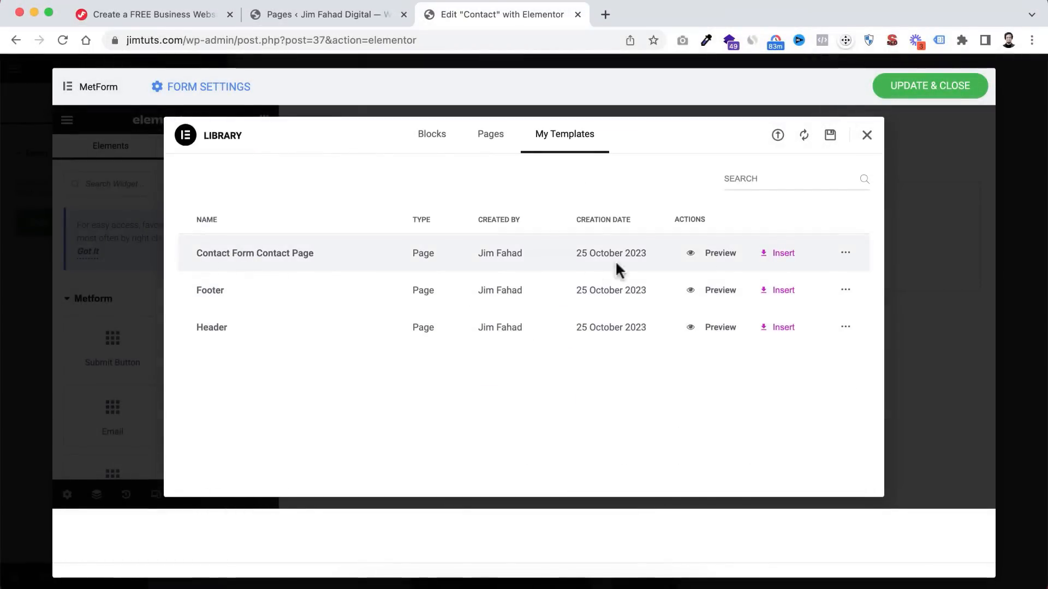
pyautogui.click(775, 253)
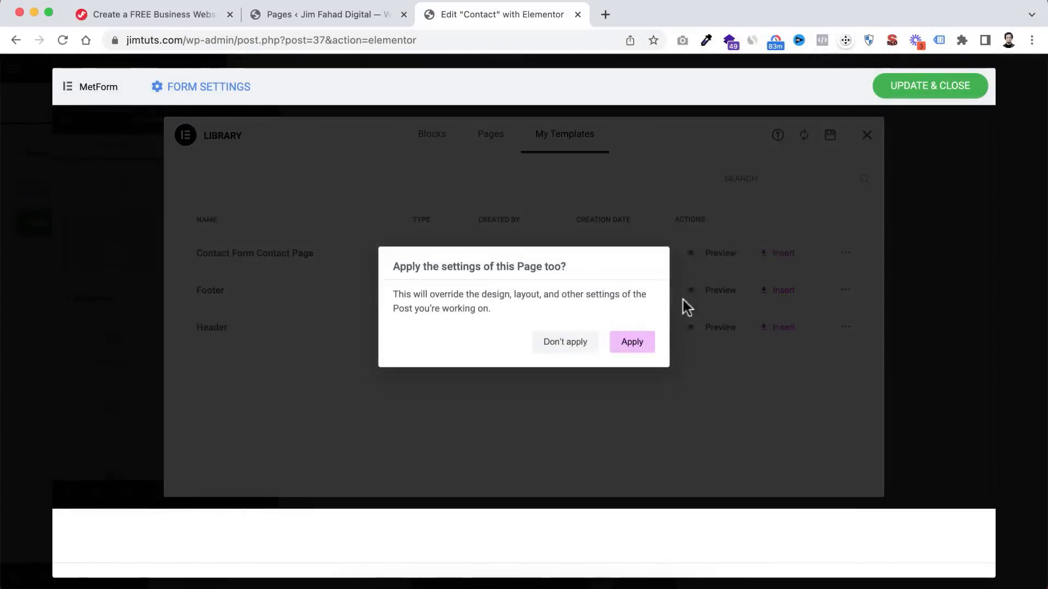
# - Apply the template's settings and save My Form 1 with Update & Close
pyautogui.click(631, 341)
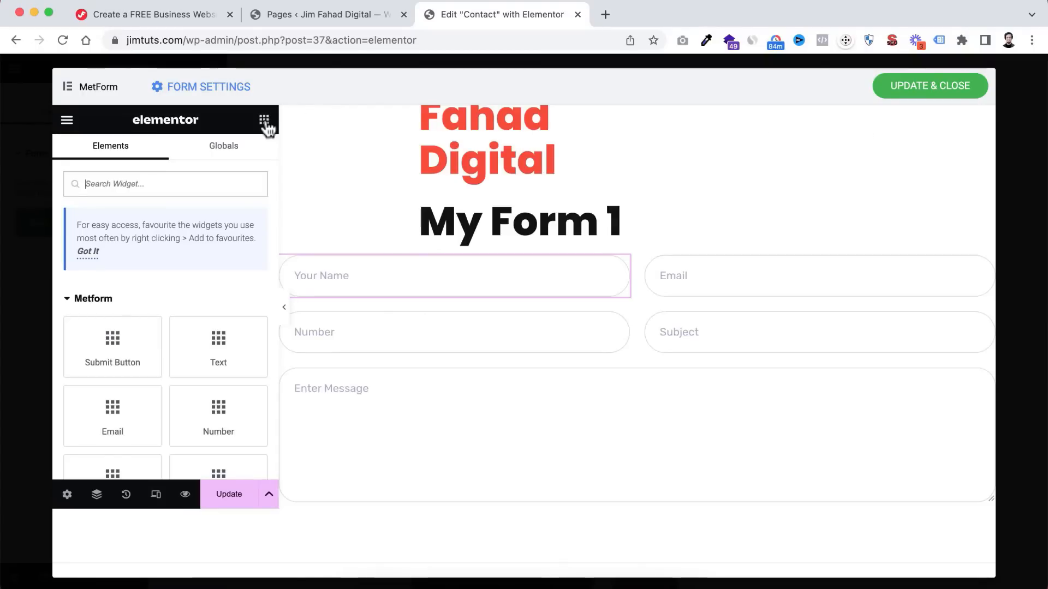
pyautogui.scroll(-3, 546, 297)
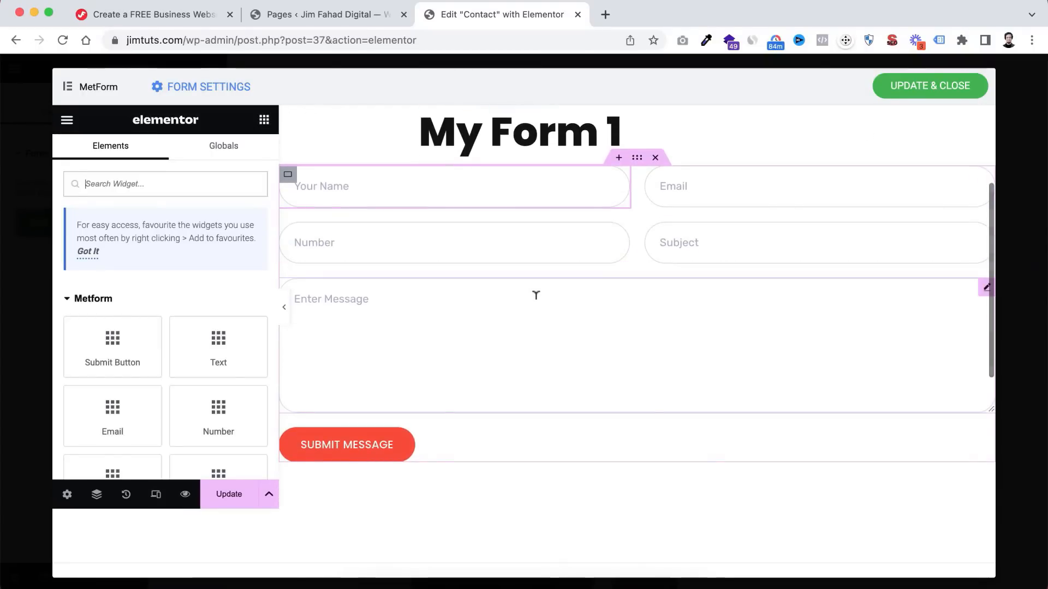
pyautogui.scroll(3, 554, 319)
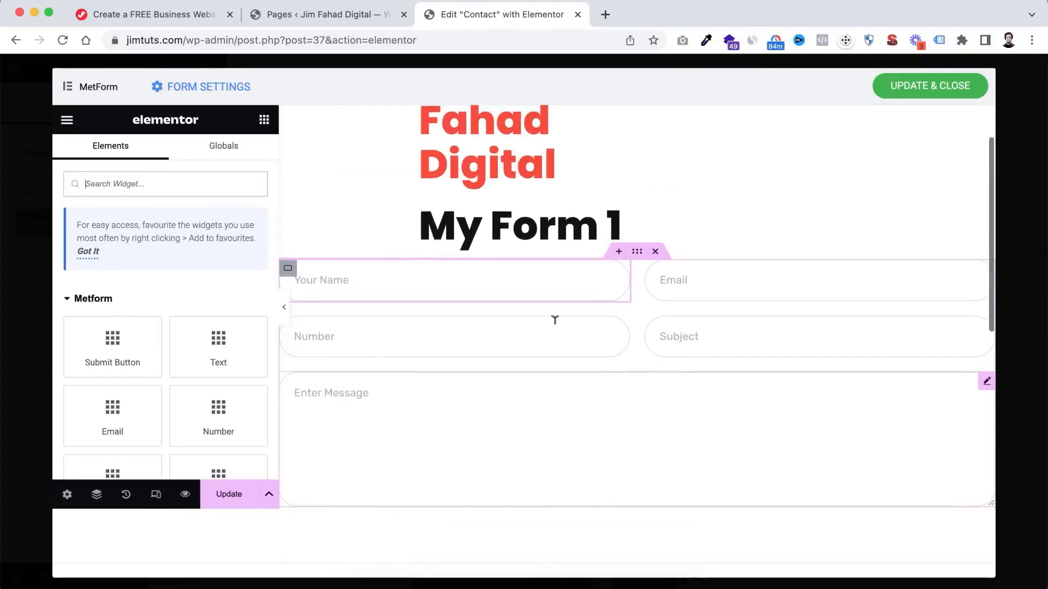
pyautogui.scroll(2, 555, 320)
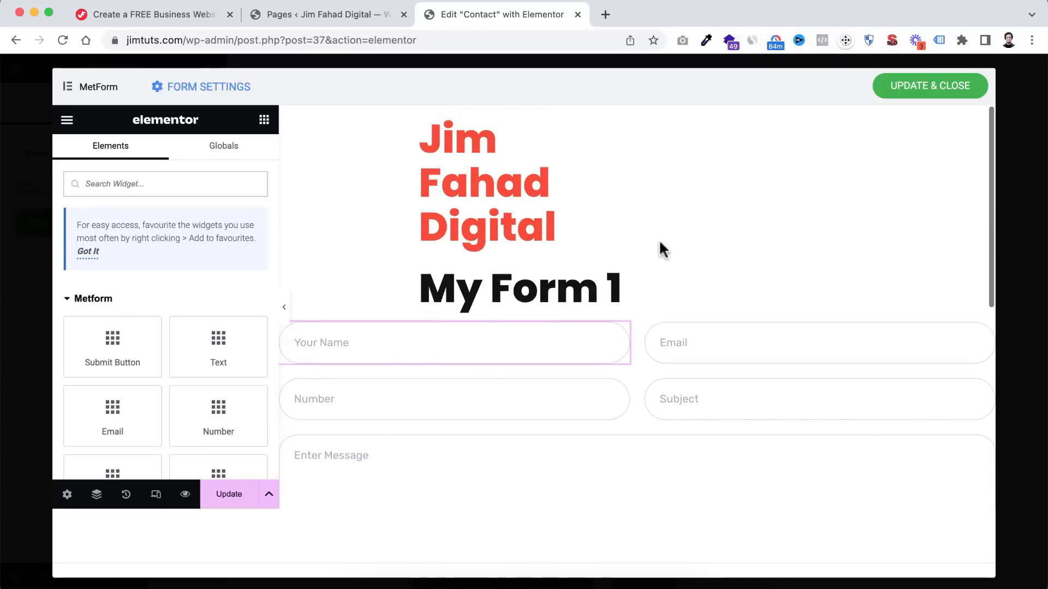
pyautogui.click(922, 87)
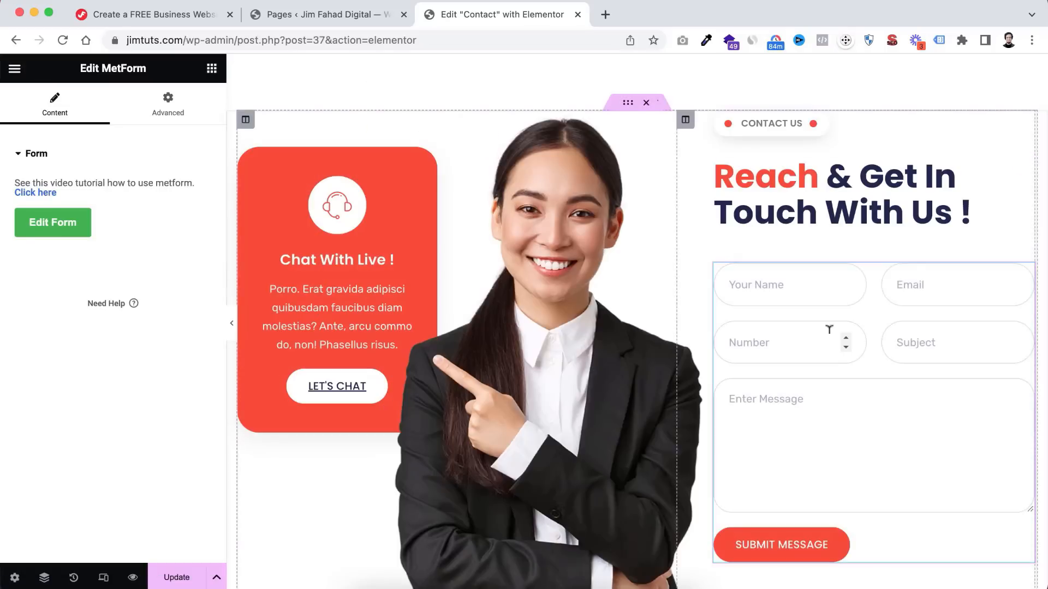
# - Update the Contact page and preview the saved changes
pyautogui.scroll(-3, 828, 327)
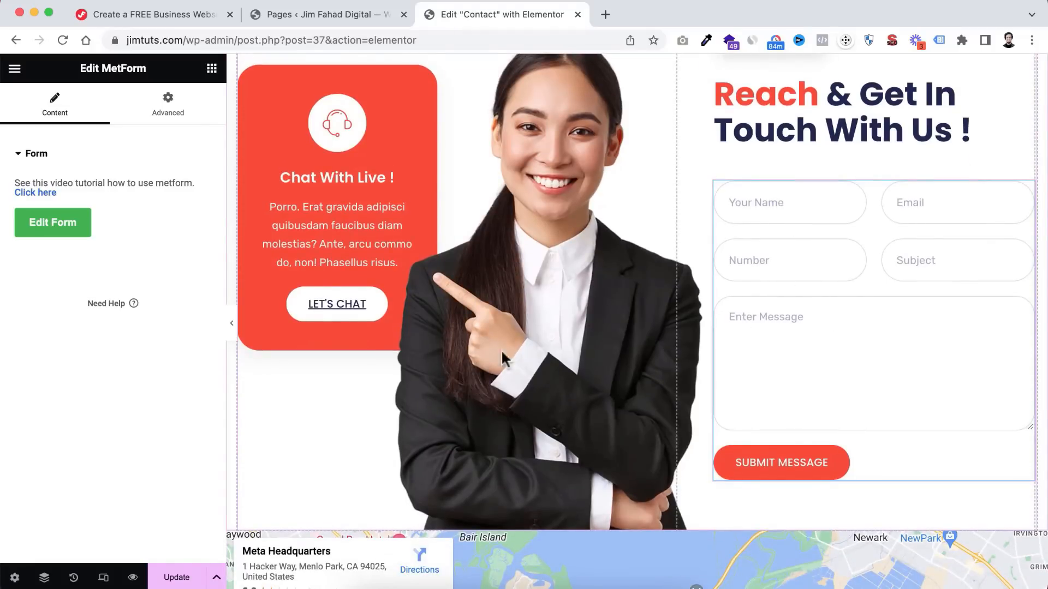
pyautogui.click(175, 577)
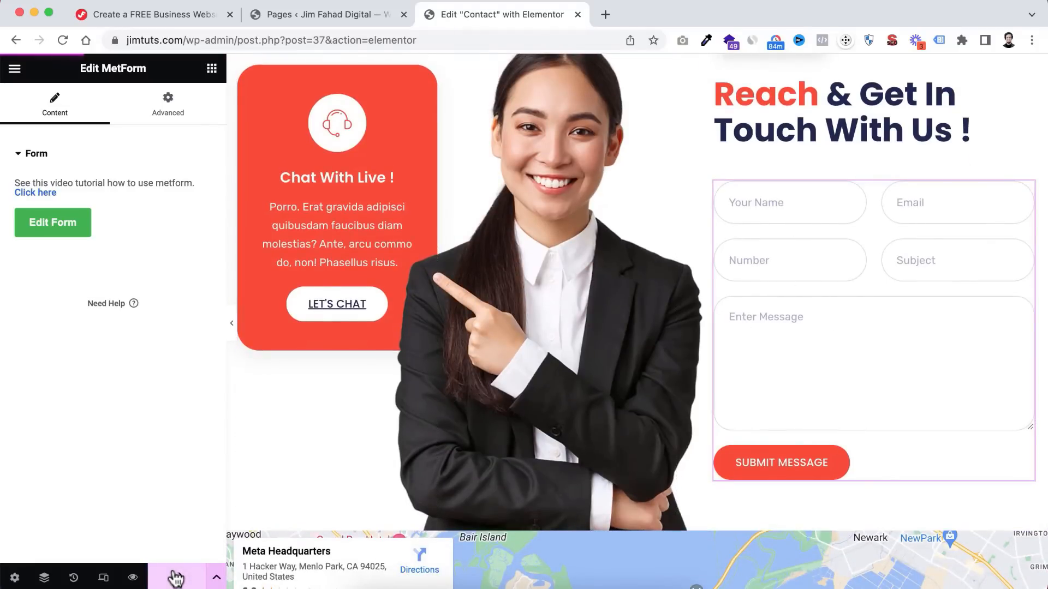
pyautogui.click(132, 578)
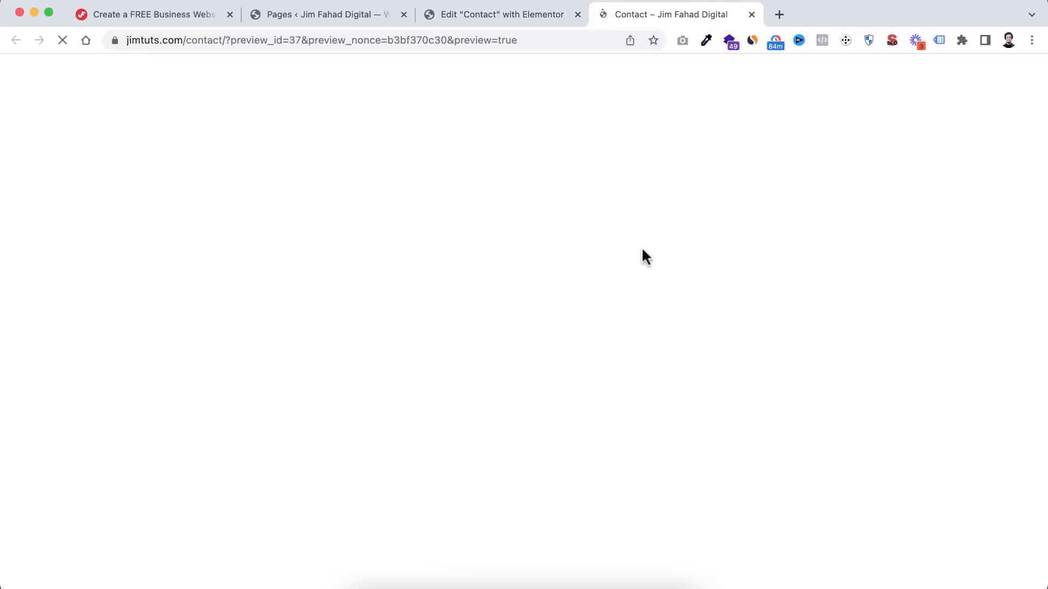
# - Fill the Contact preview form with a test name, email address and phone number
pyautogui.scroll(-10, 642, 252)
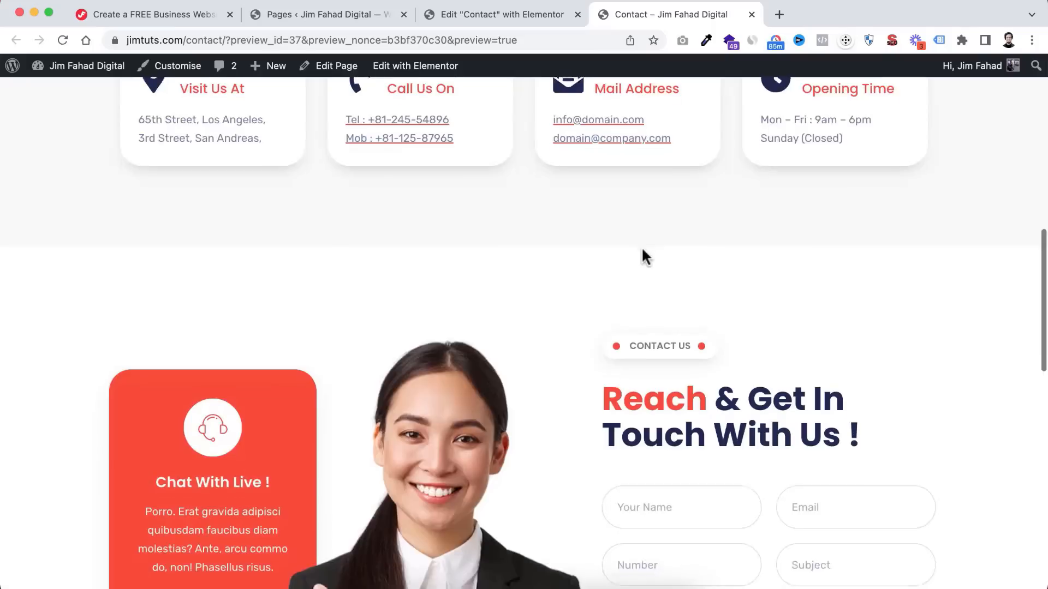
pyautogui.scroll(-5, 643, 250)
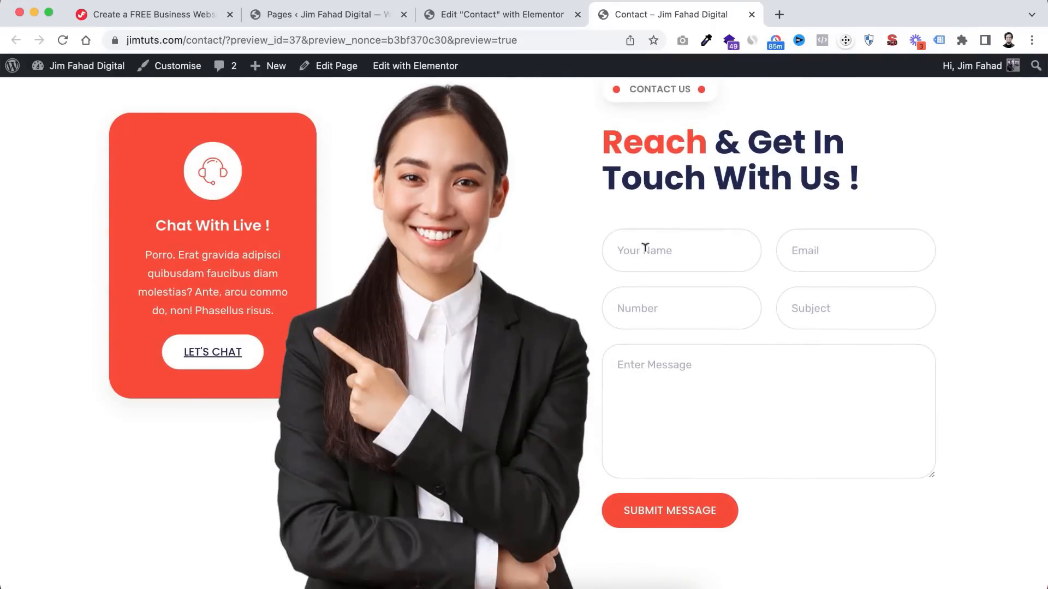
pyautogui.click(645, 247)
pyautogui.write('Jim Fahad')
pyautogui.press('Tab')
pyautogui.write('jim@fakeema')
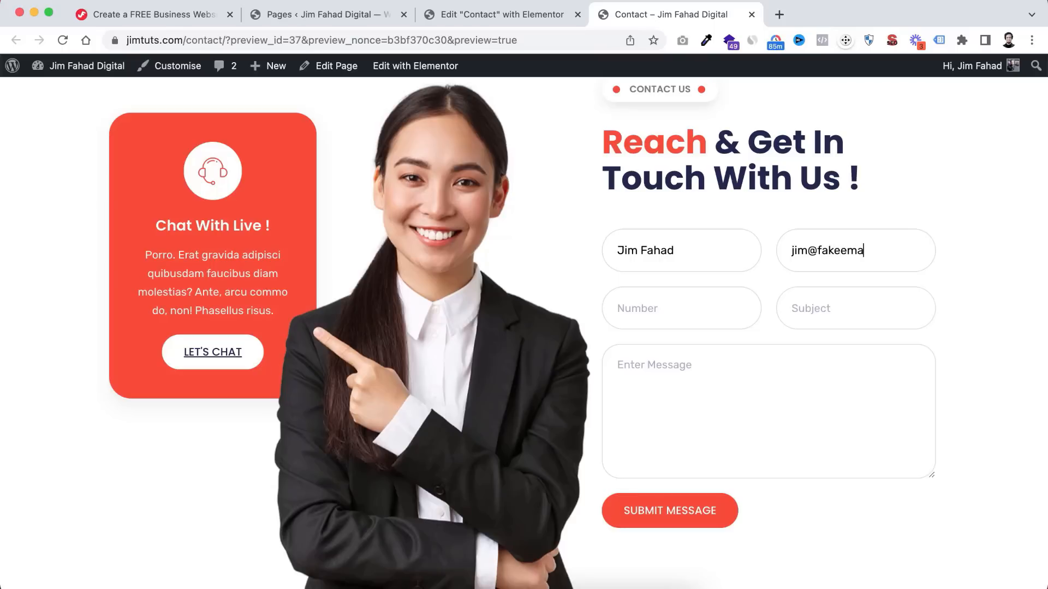
pyautogui.write('il.com')
pyautogui.click(618, 305)
pyautogui.write('777987897')
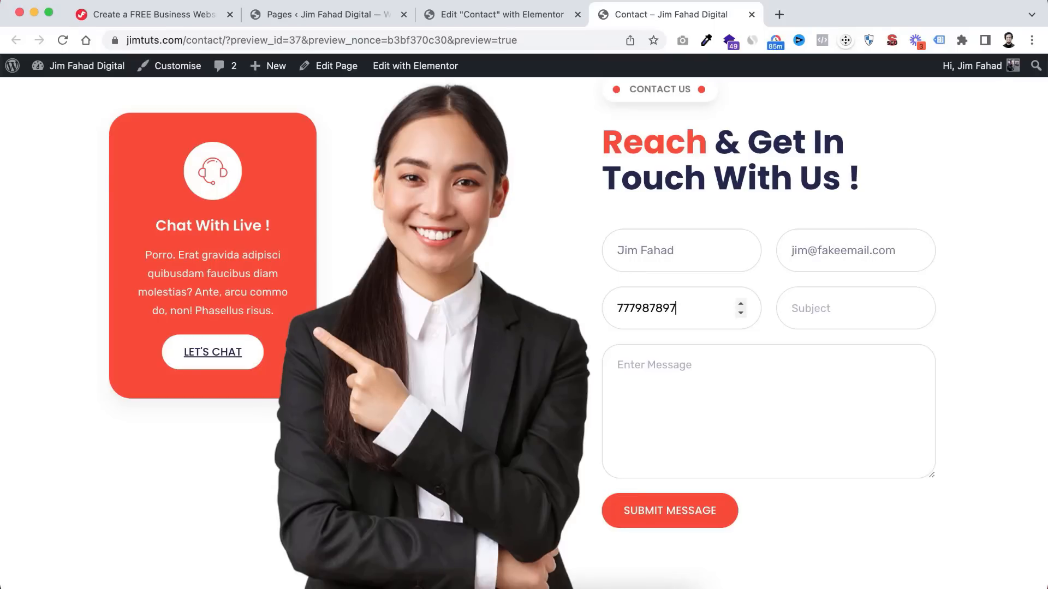
# - Enter subject 'I need a website' and a message asking about availability, then submit
pyautogui.click(830, 305)
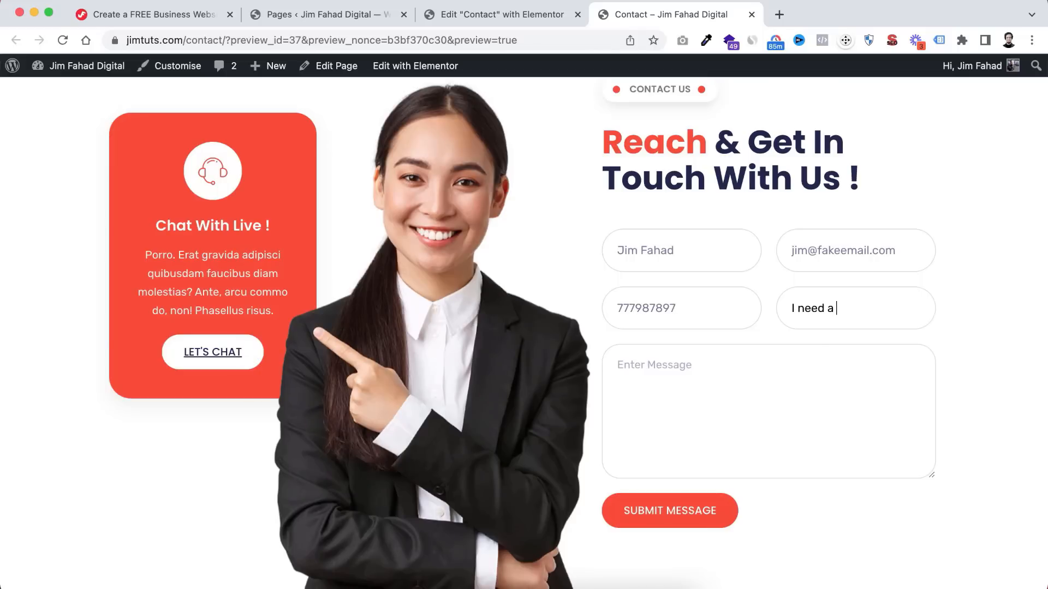
pyautogui.click(762, 376)
pyautogui.write('Hey I need my website. Are you a')
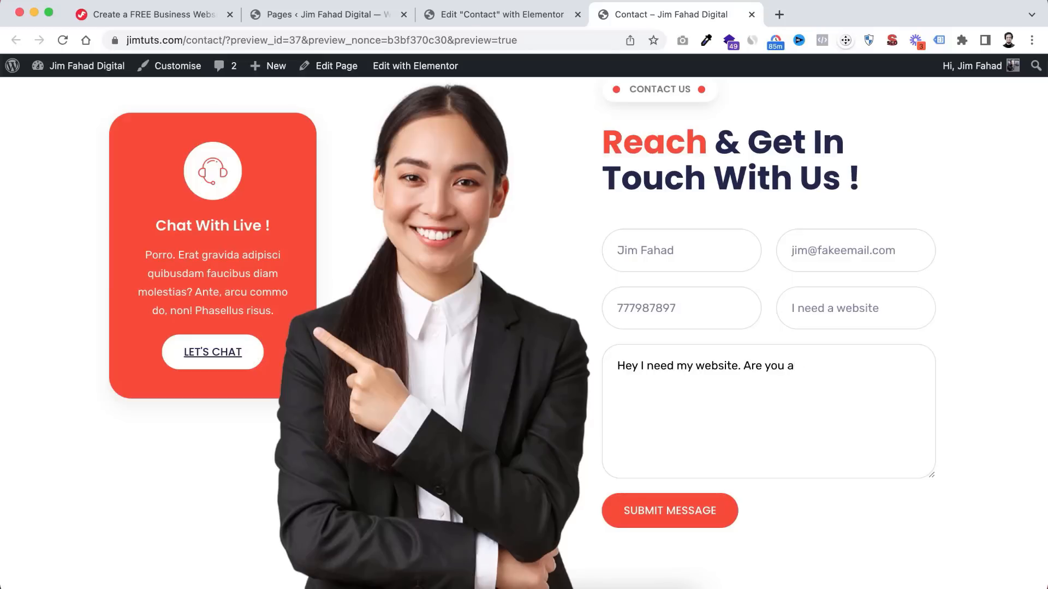
pyautogui.write('lable?')
pyautogui.click(695, 517)
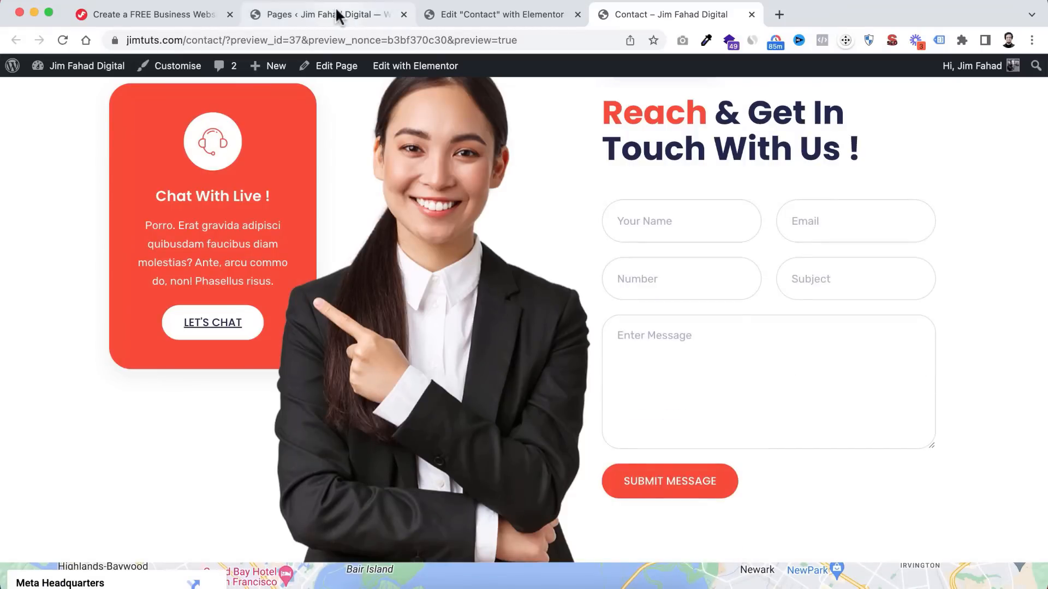
pyautogui.click(300, 16)
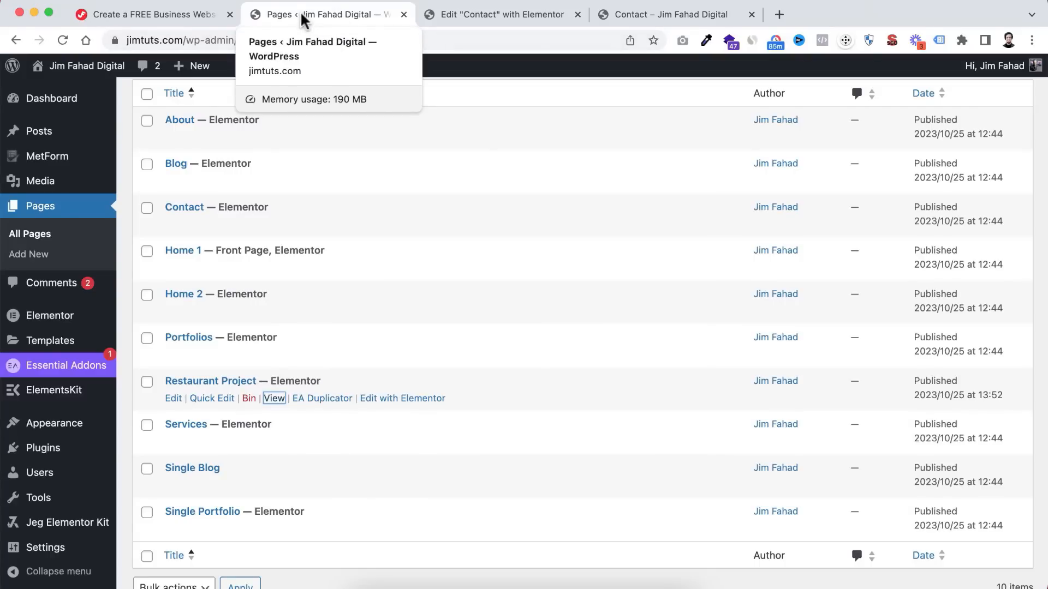
# - Open MetForm Settings and advance through each onboarding step to Congratulations
pyautogui.moveTo(30, 159)
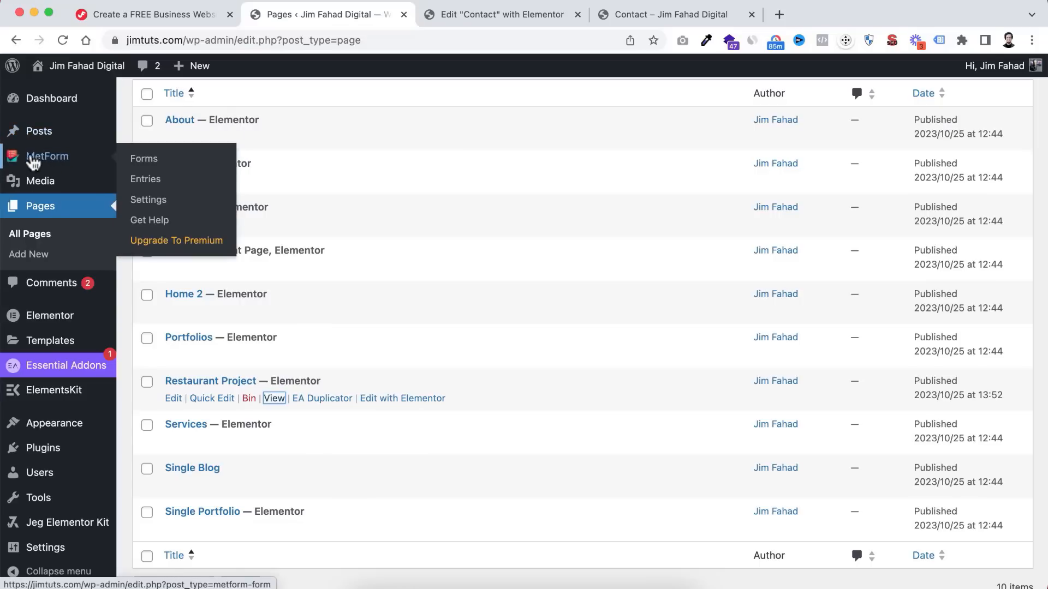
pyautogui.click(147, 199)
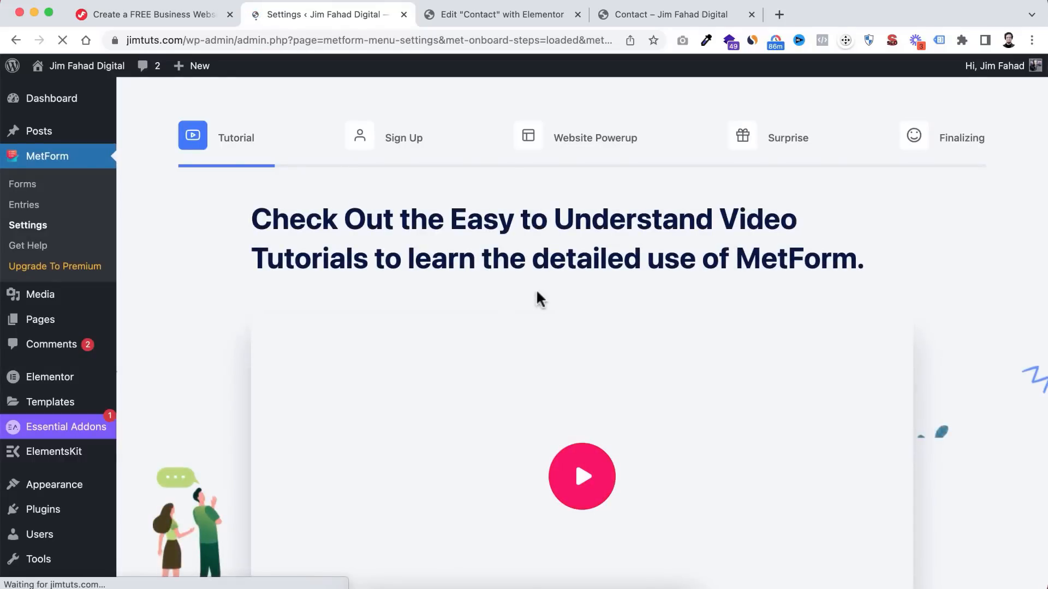
pyautogui.scroll(-5, 588, 349)
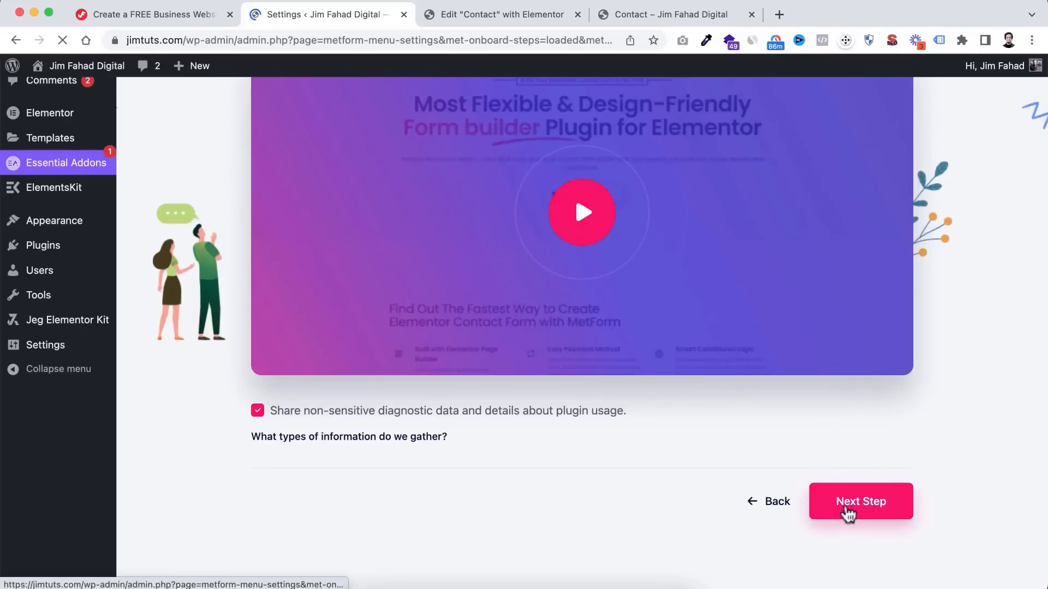
pyautogui.click(881, 504)
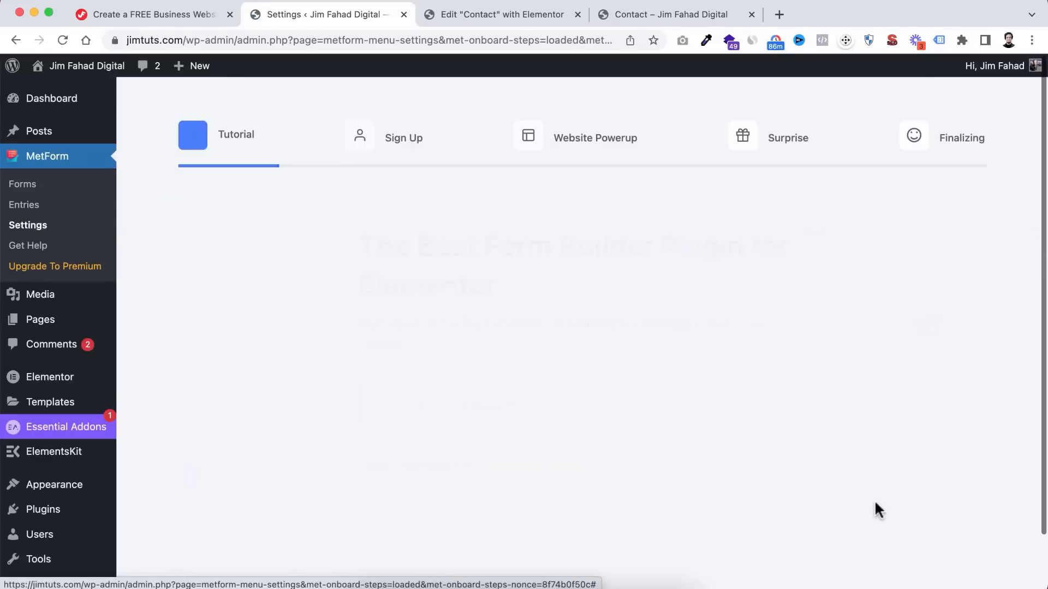
pyautogui.scroll(-2, 819, 497)
pyautogui.click(774, 486)
pyautogui.scroll(-3, 868, 505)
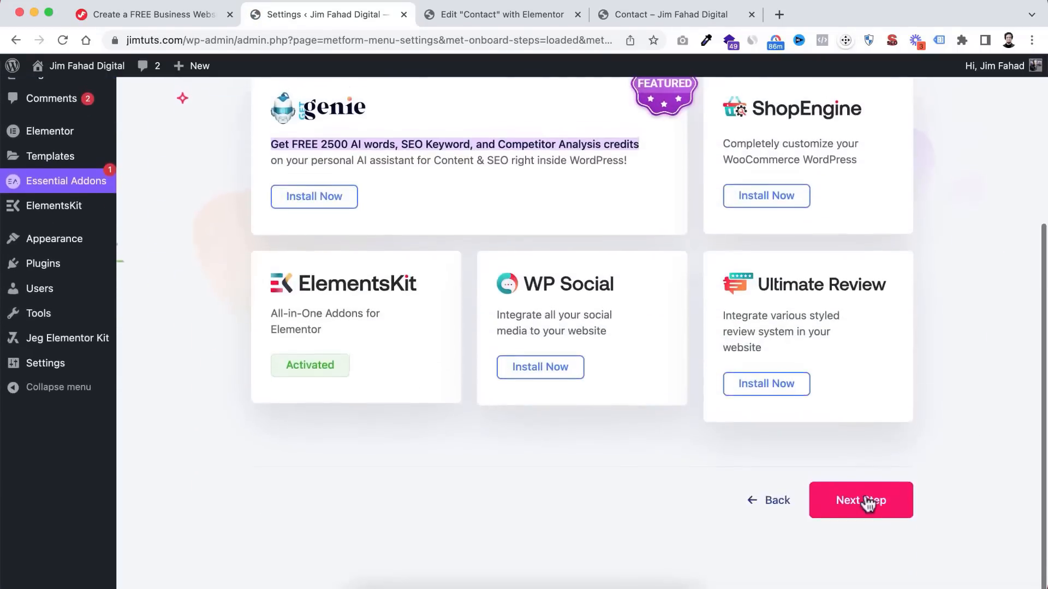
pyautogui.click(868, 504)
pyautogui.scroll(-4, 812, 513)
pyautogui.click(871, 503)
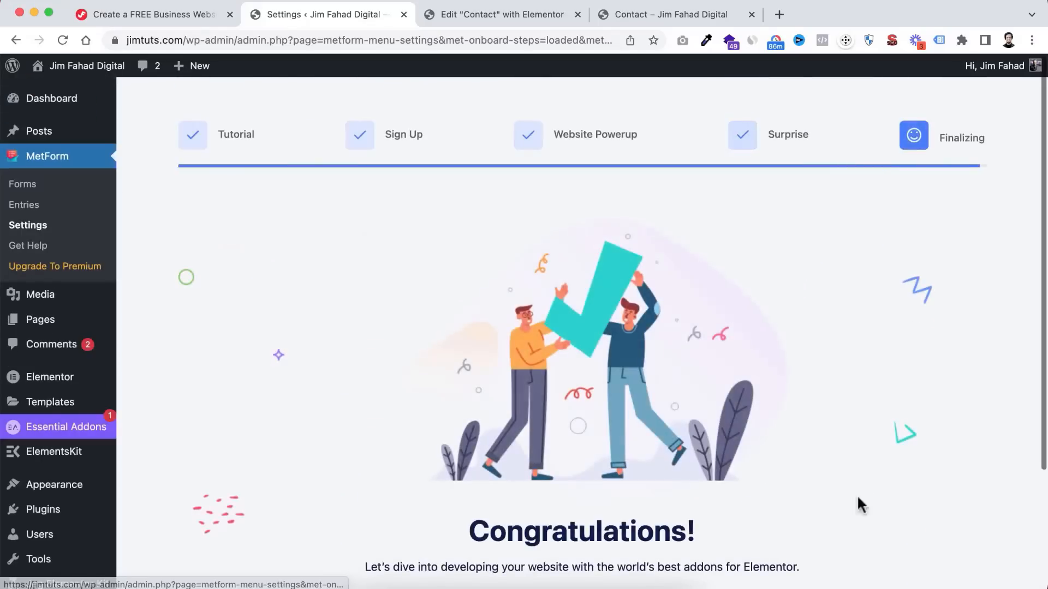
# - Save the MetForm settings and go to the Entries list
pyautogui.scroll(-3, 841, 495)
pyautogui.click(562, 479)
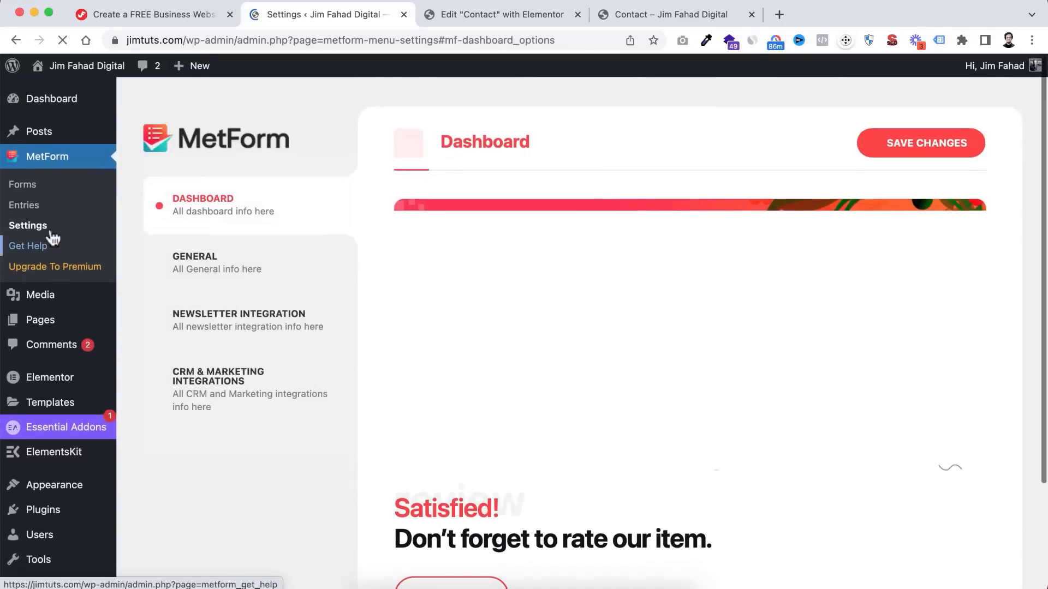
pyautogui.click(28, 205)
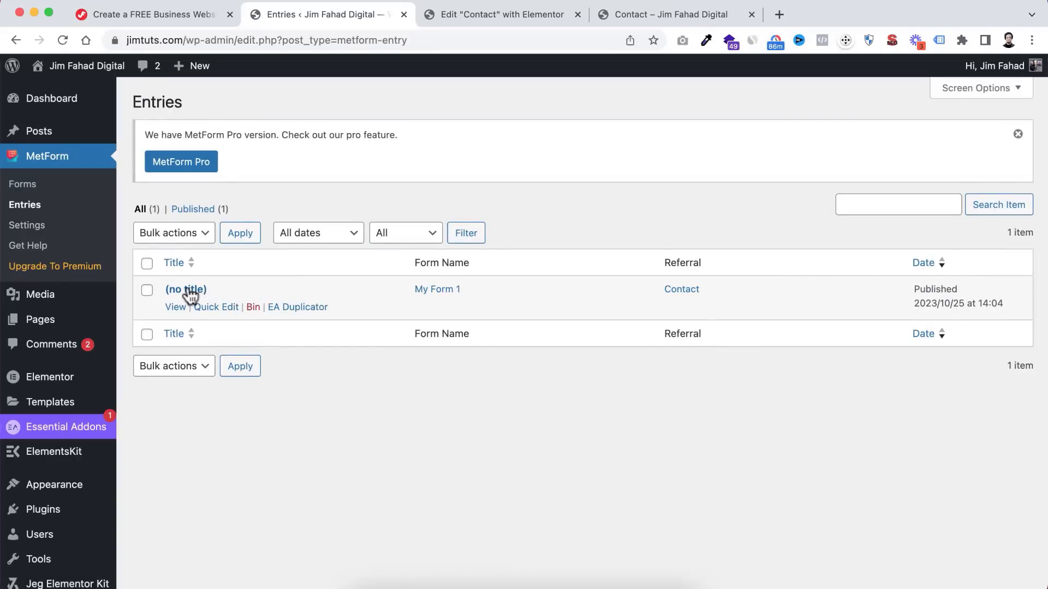
# - Open the (no title) My Form 1 entry and review its submitted data
pyautogui.click(177, 308)
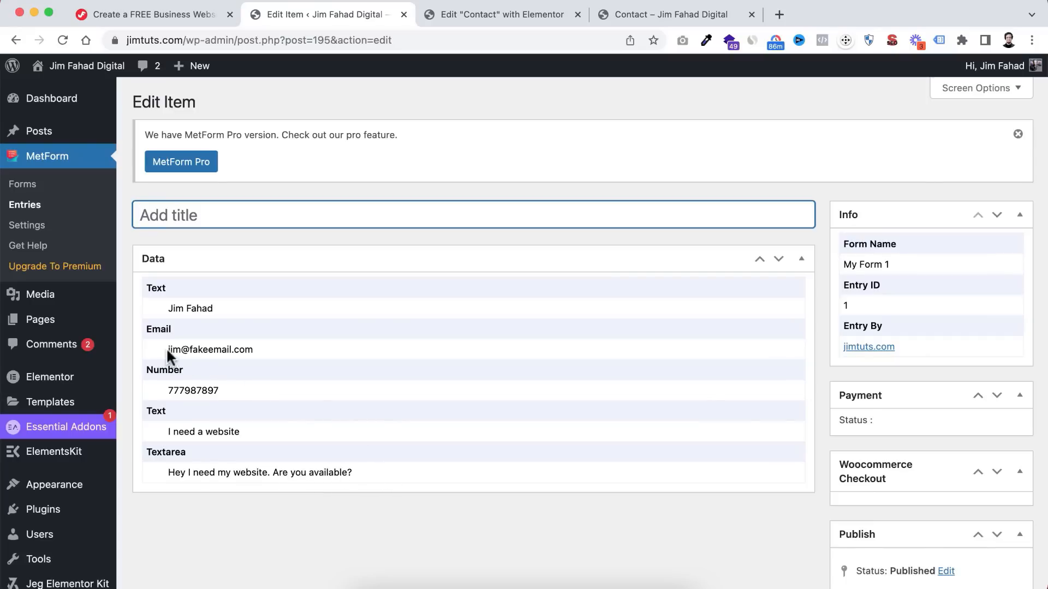
pyautogui.moveTo(167, 350)
pyautogui.mouseDown()
pyautogui.moveTo(248, 347)
pyautogui.moveTo(183, 348)
pyautogui.mouseUp()
pyautogui.click(255, 350)
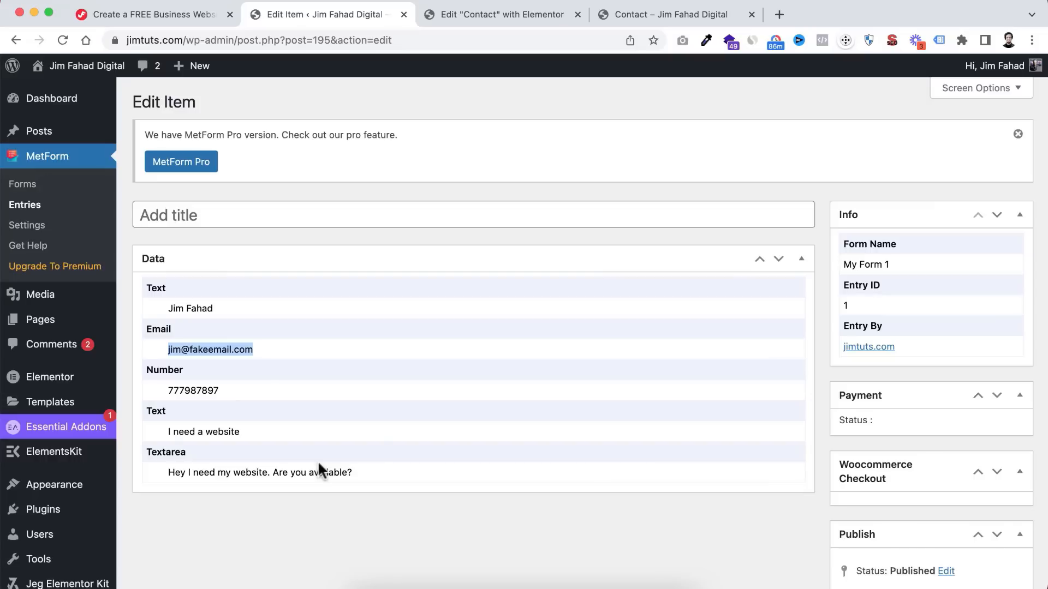
# - Glance over the Contact page in the Elementor tab, then return to the entry
pyautogui.click(501, 23)
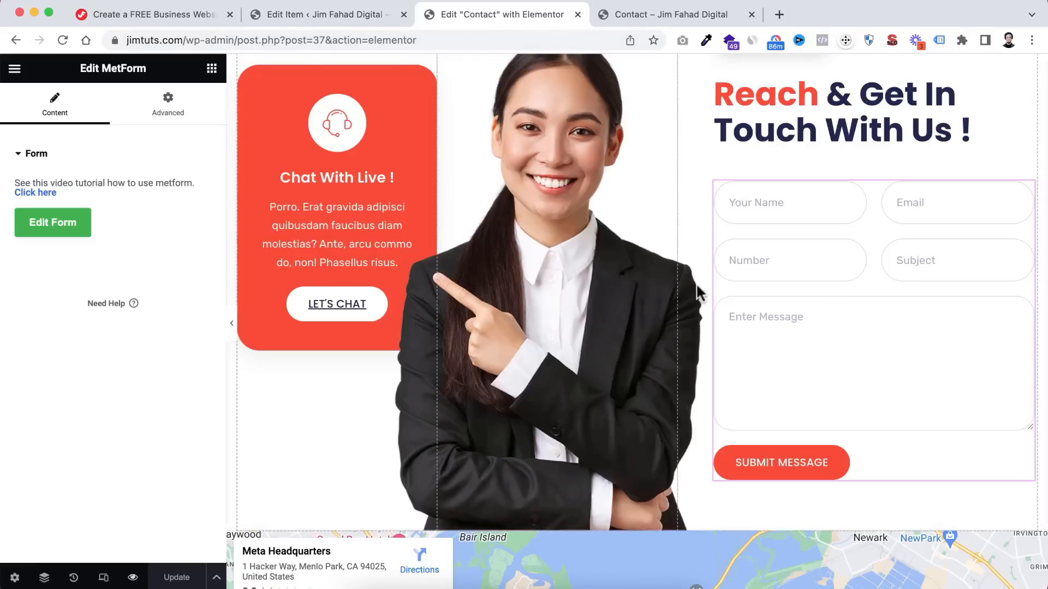
pyautogui.scroll(-8, 696, 284)
pyautogui.scroll(-3, 696, 285)
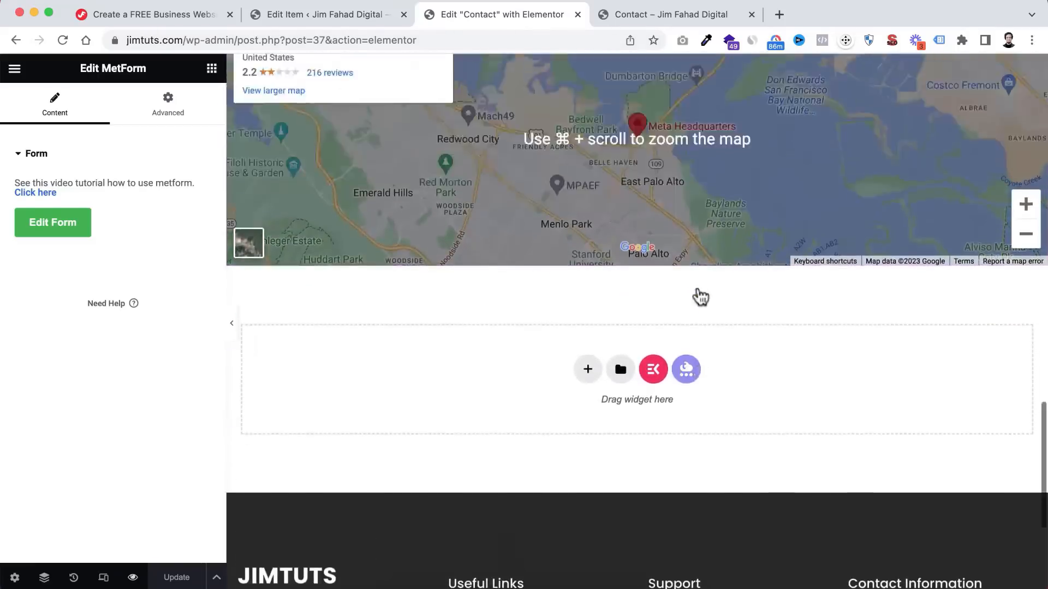
pyautogui.scroll(15, 696, 284)
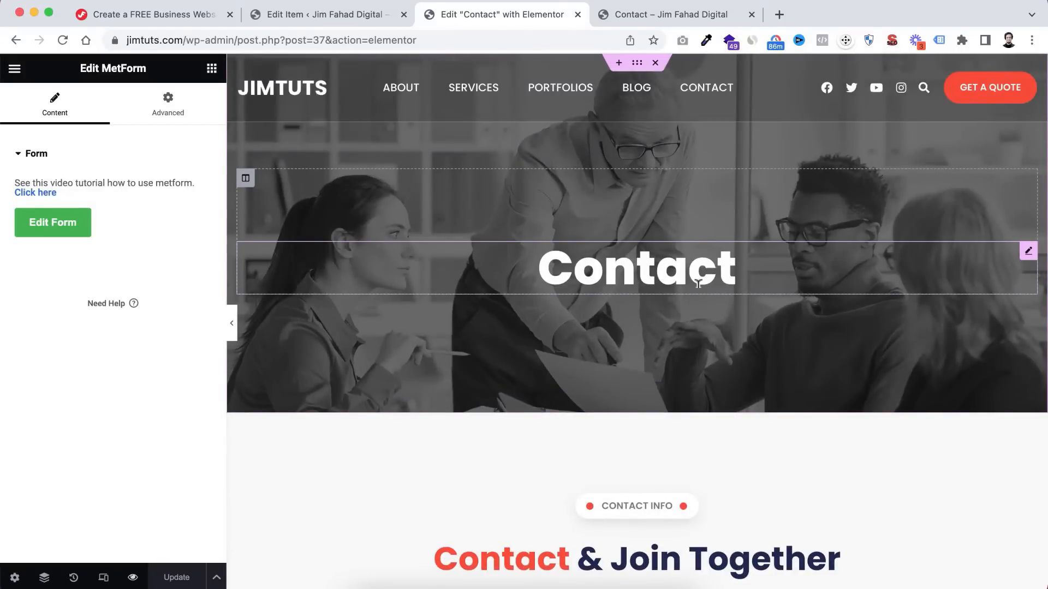
pyautogui.click(359, 13)
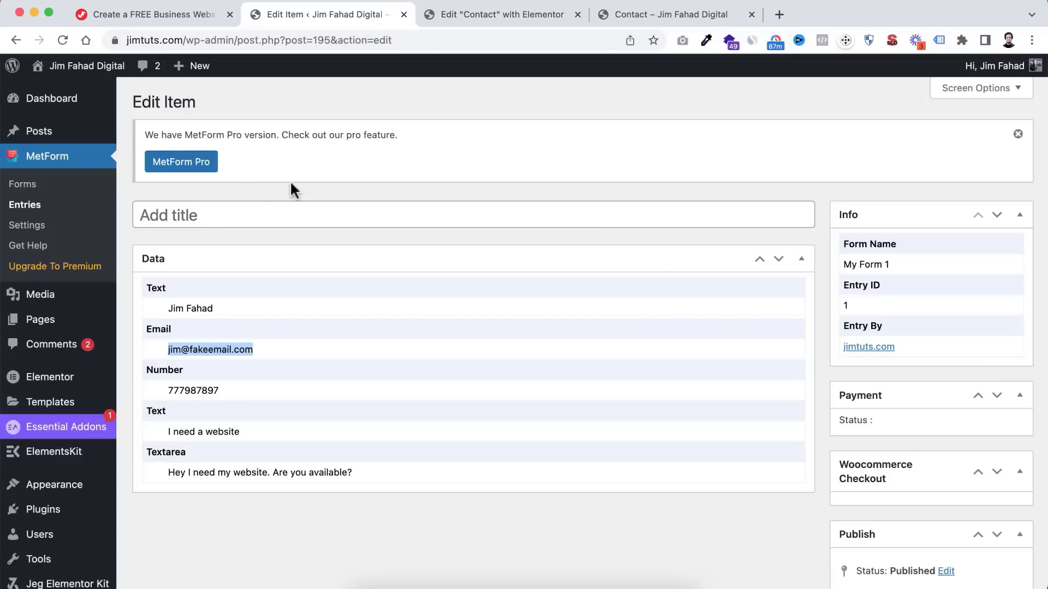
# - Open the Home 1 page in the Elementor editor from All Pages
pyautogui.moveTo(87, 319)
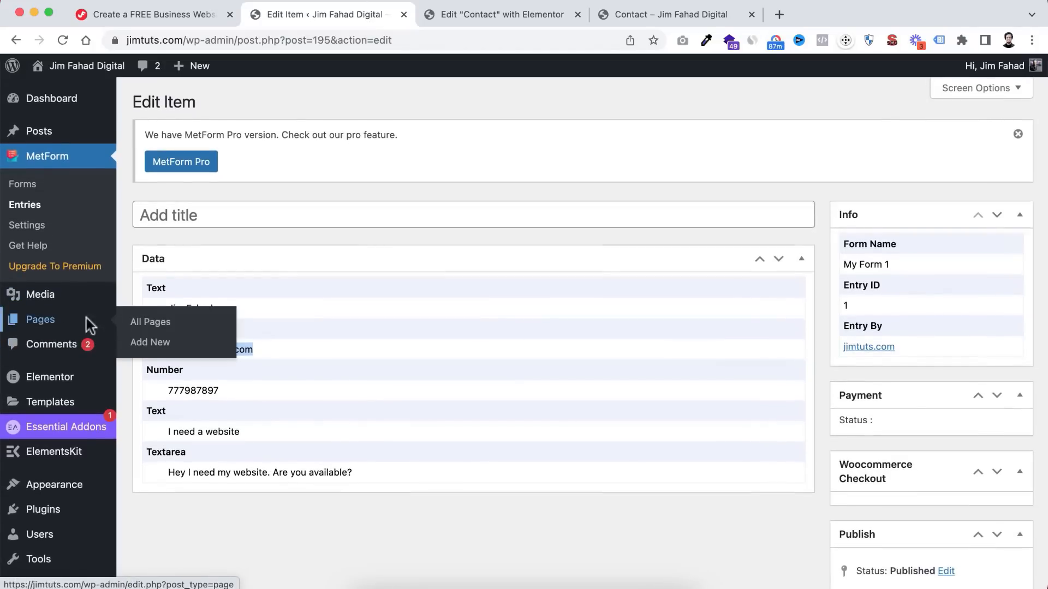
pyautogui.click(149, 323)
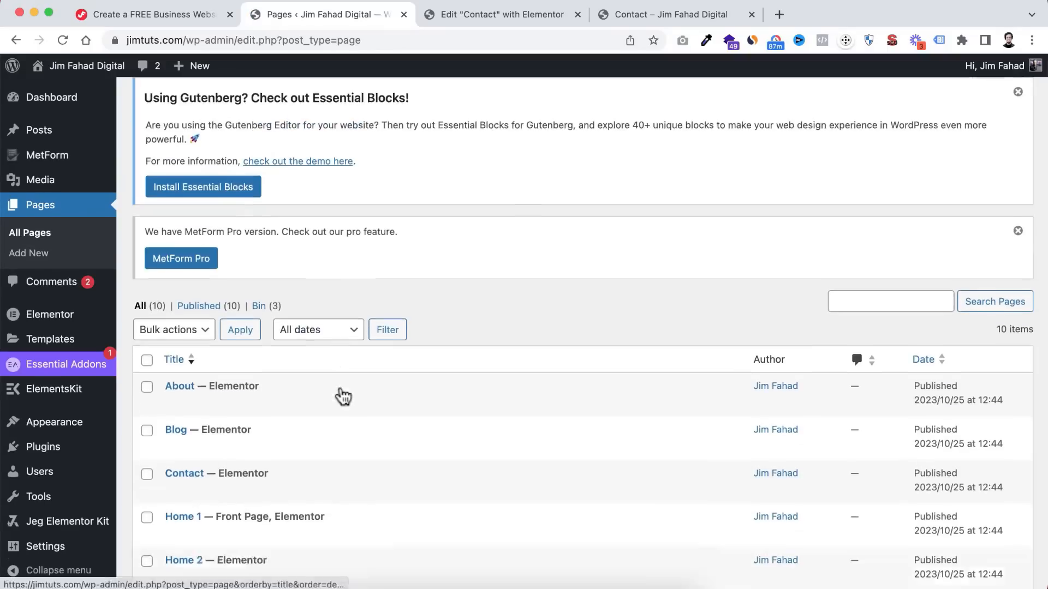
pyautogui.scroll(-4, 328, 382)
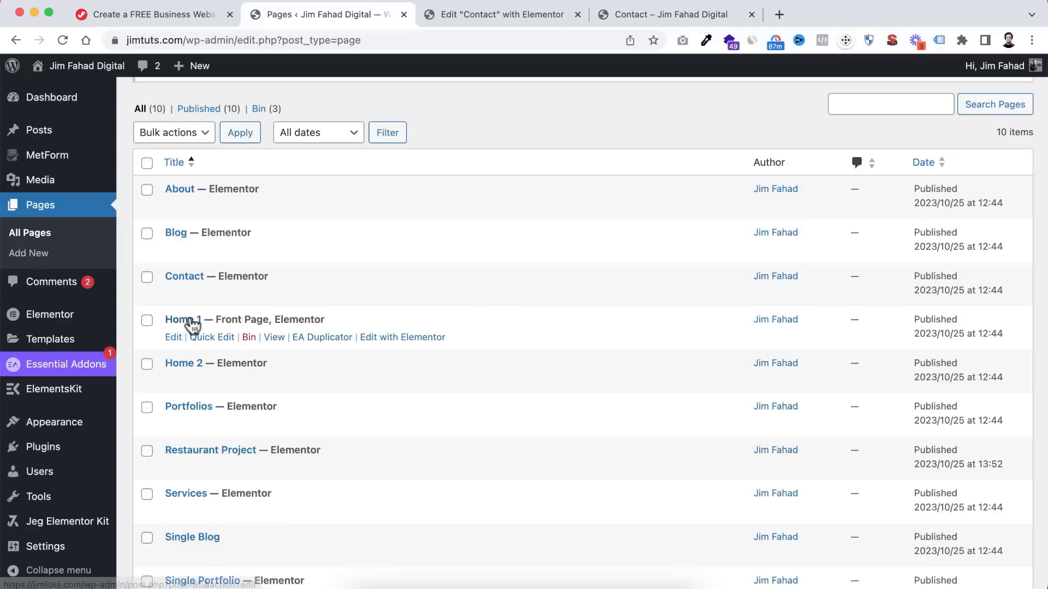
pyautogui.keyDown('super'); pyautogui.click(382, 339); pyautogui.keyUp('super')
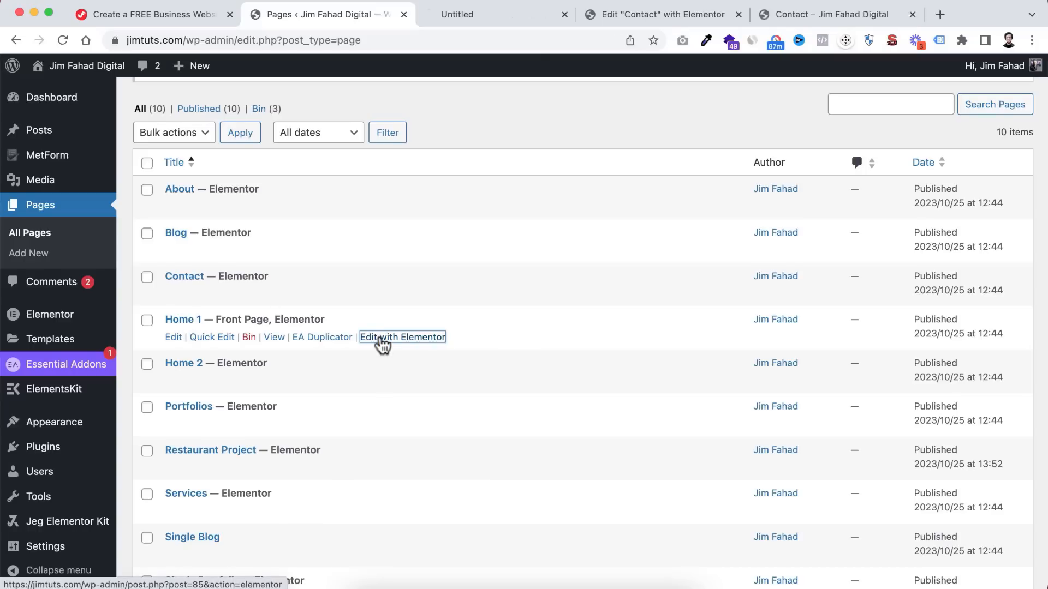
pyautogui.click(516, 14)
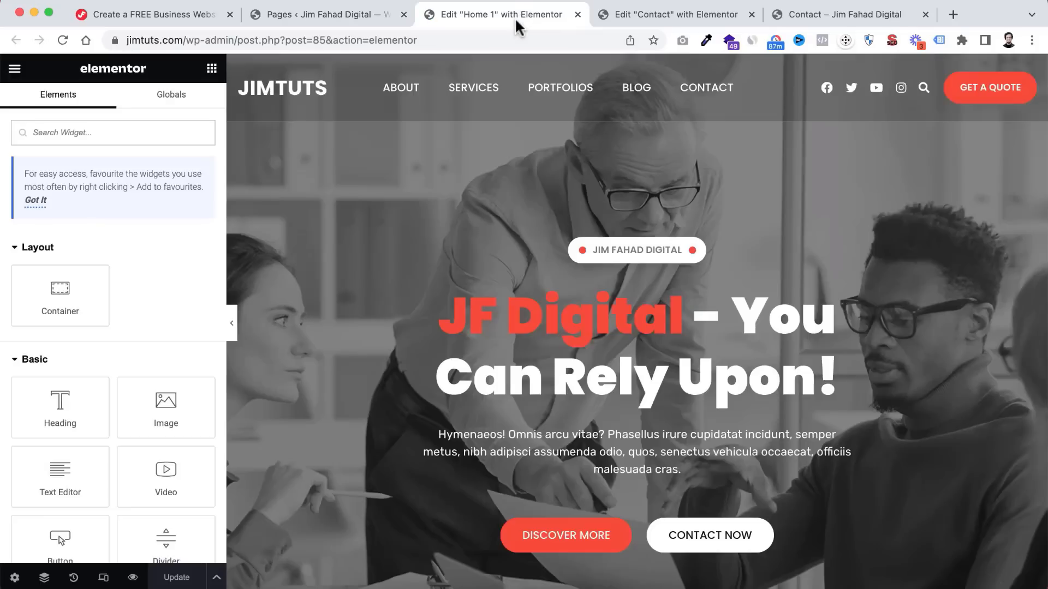
pyautogui.scroll(-15, 709, 273)
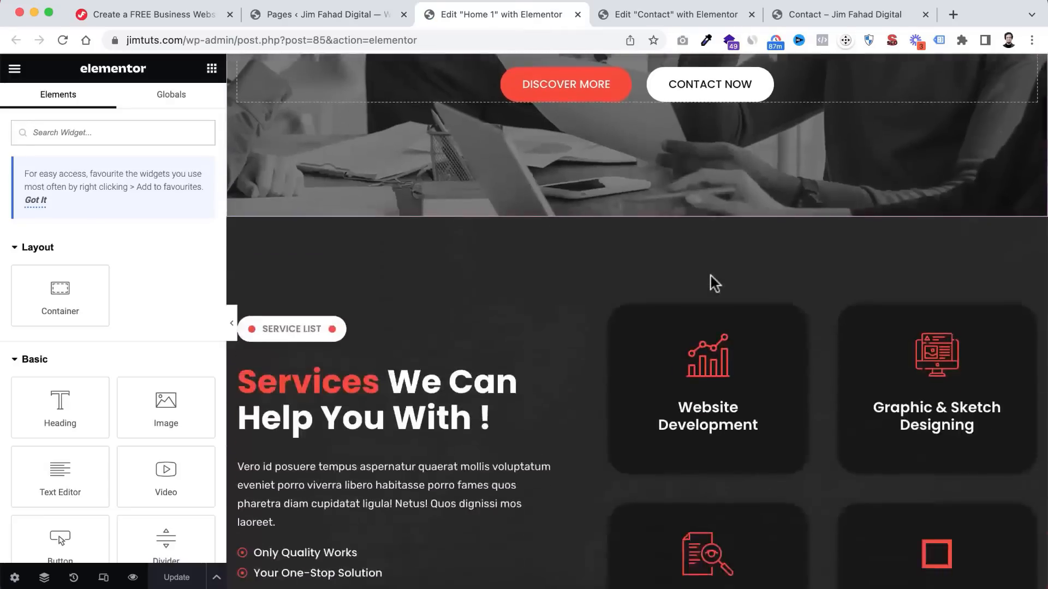
pyautogui.scroll(-20, 710, 284)
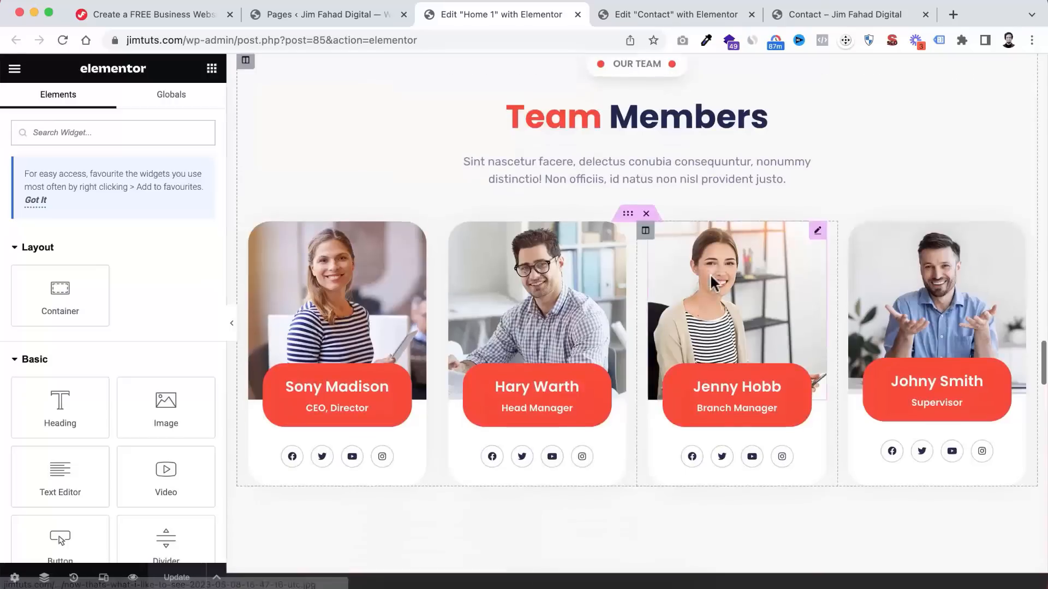
pyautogui.scroll(-15, 710, 276)
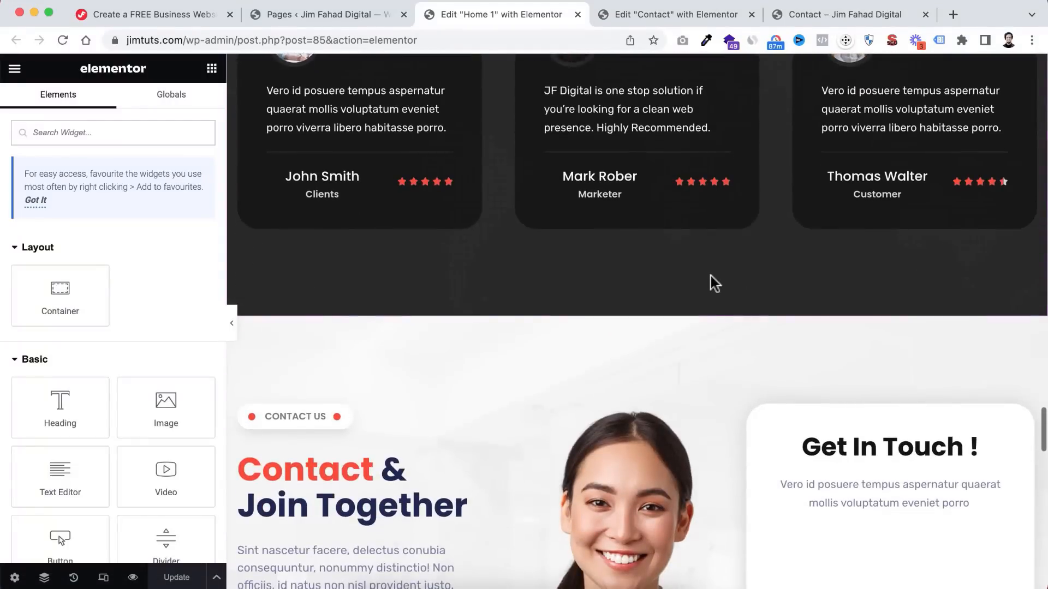
pyautogui.scroll(5, 710, 276)
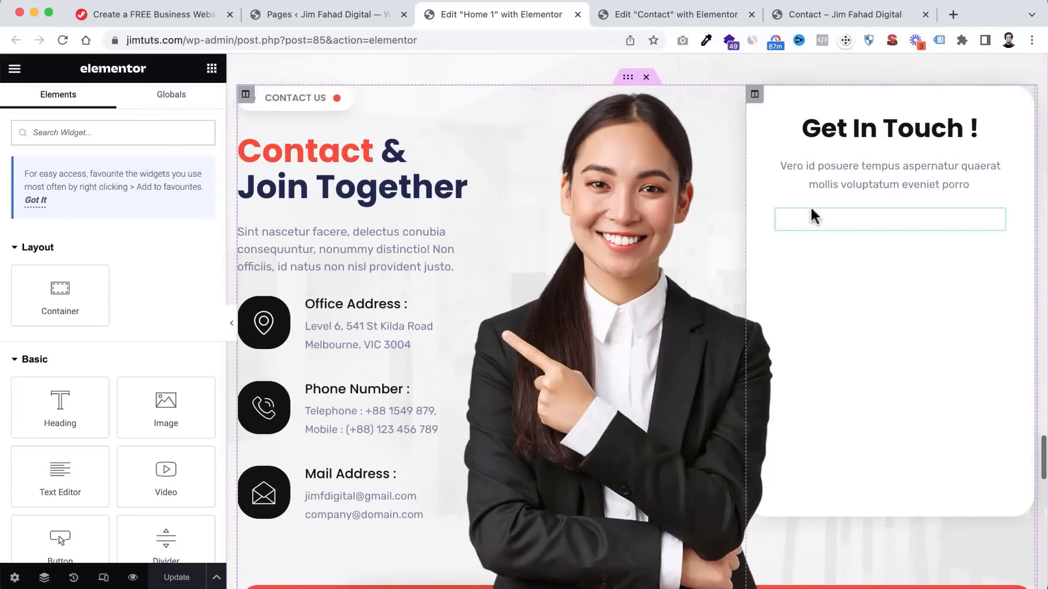
# - Use the Navigator to select the empty MetForm widget below the Get In Touch text
pyautogui.rightClick(815, 166)
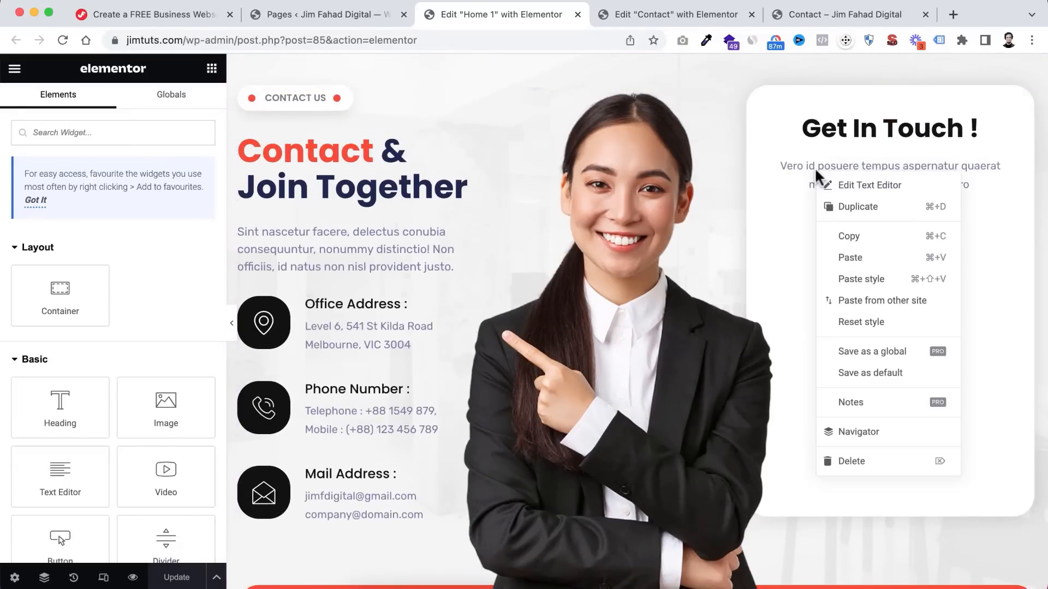
pyautogui.click(859, 440)
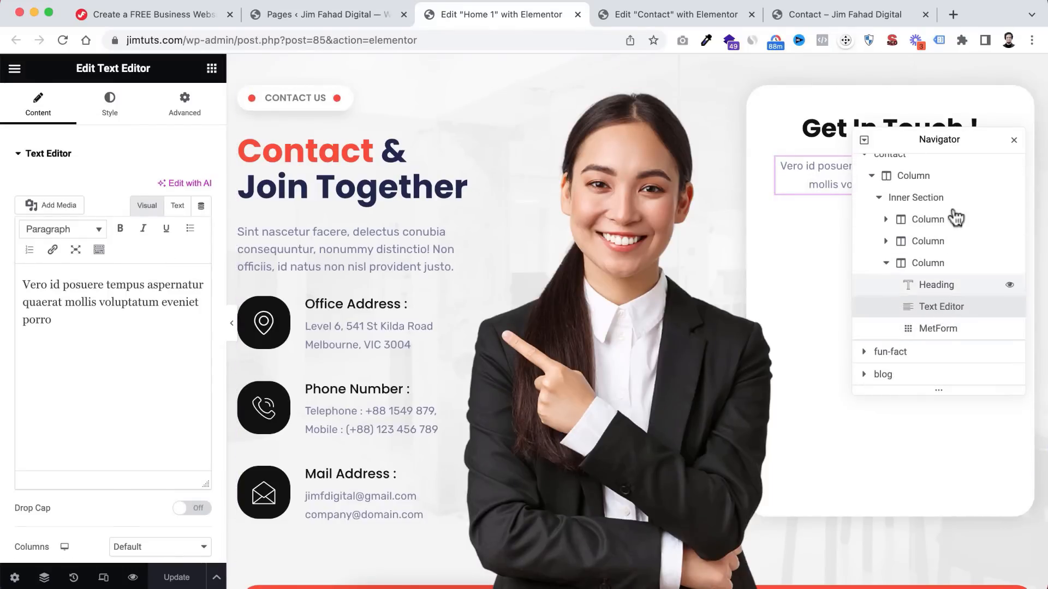
pyautogui.moveTo(971, 139); pyautogui.dragTo(576, 152)
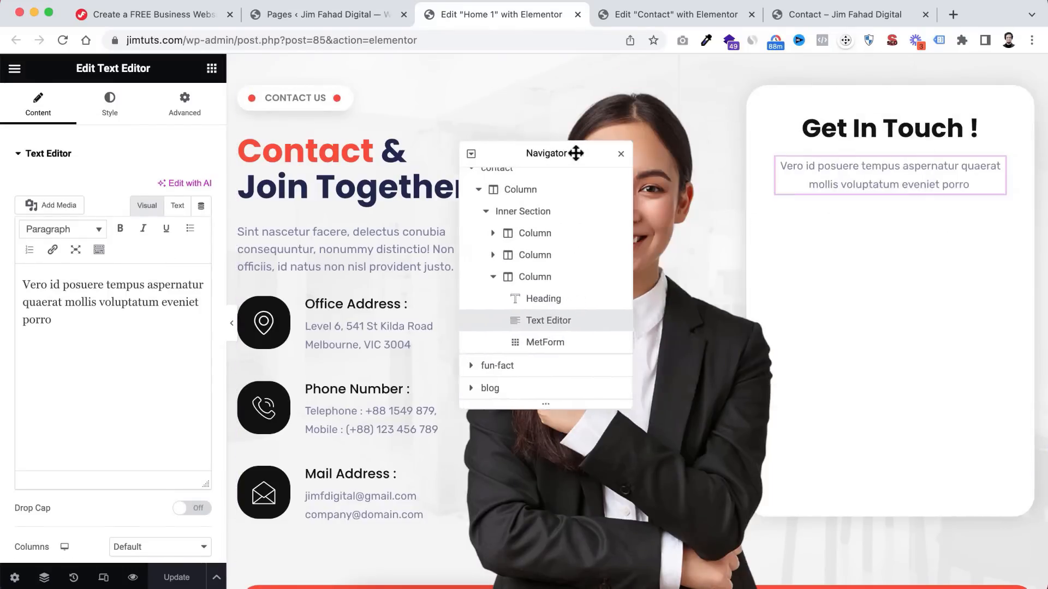
pyautogui.click(547, 345)
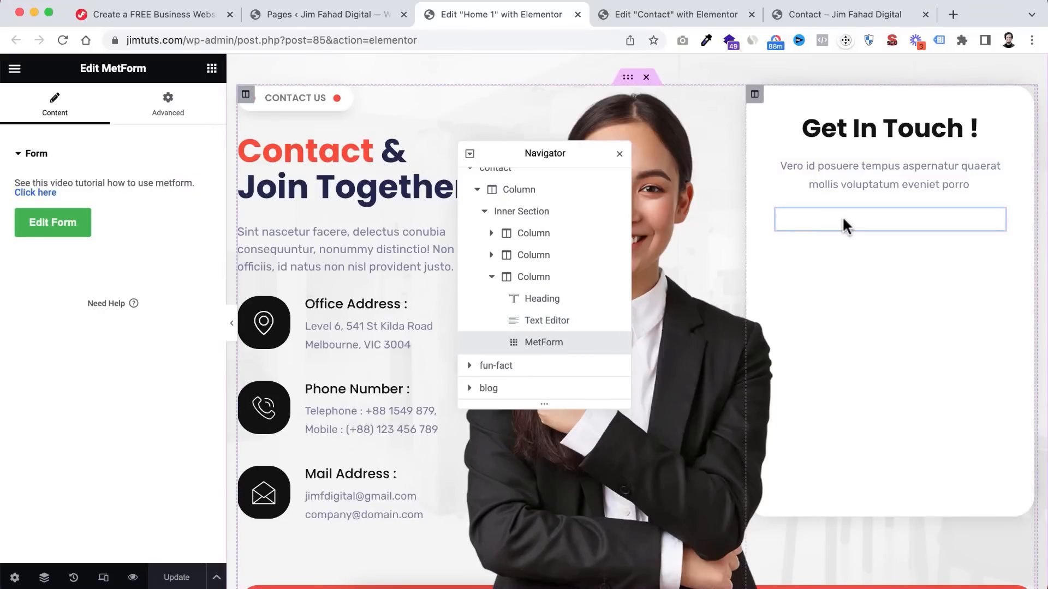
# - Create a blank General Form named 'My Form 2' and open it for editing
pyautogui.click(52, 224)
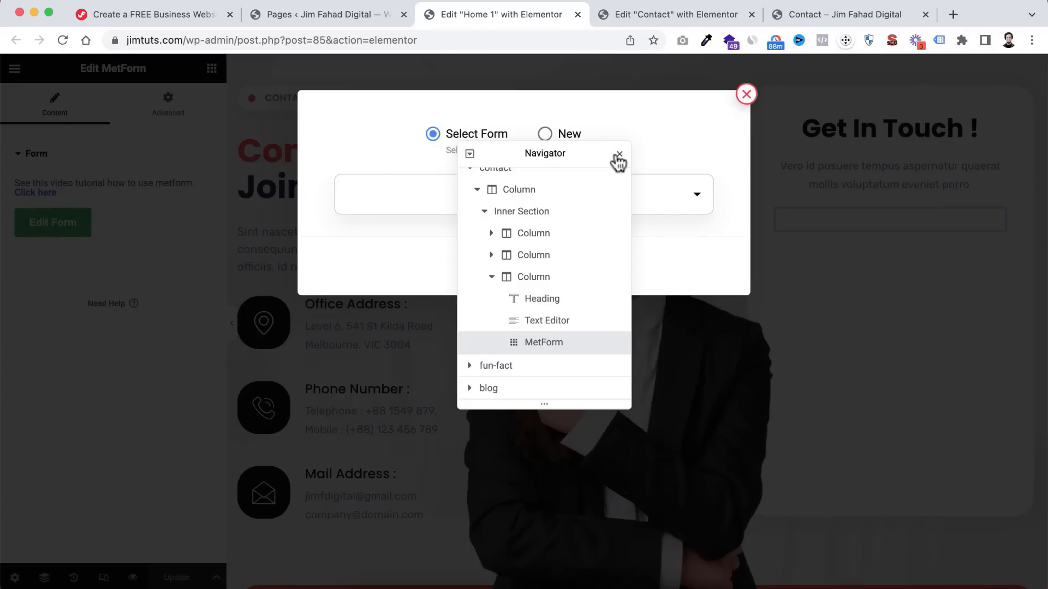
pyautogui.click(618, 155)
pyautogui.click(557, 139)
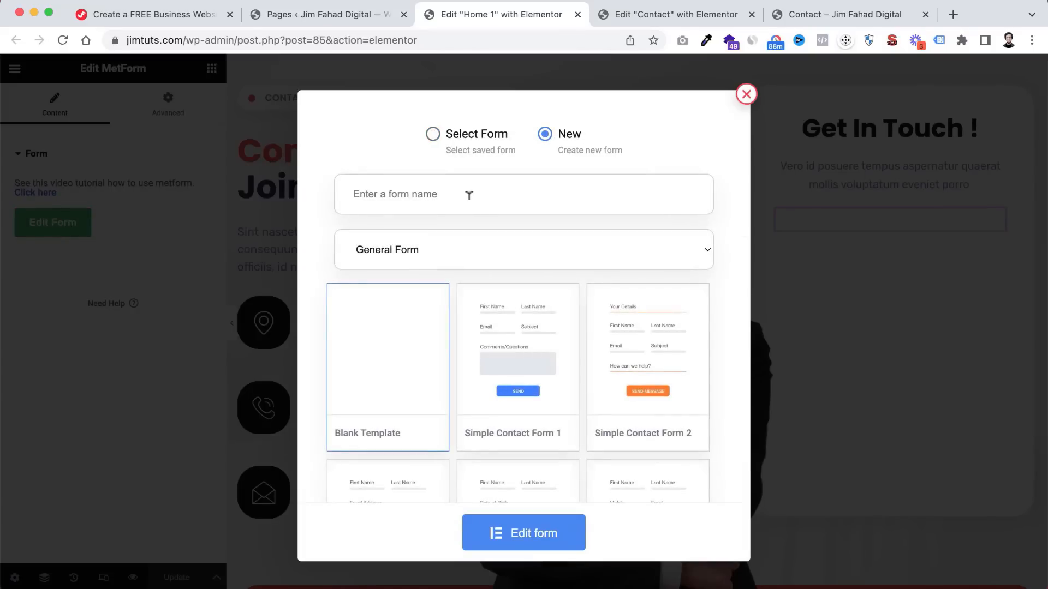
pyautogui.write('My Form 2')
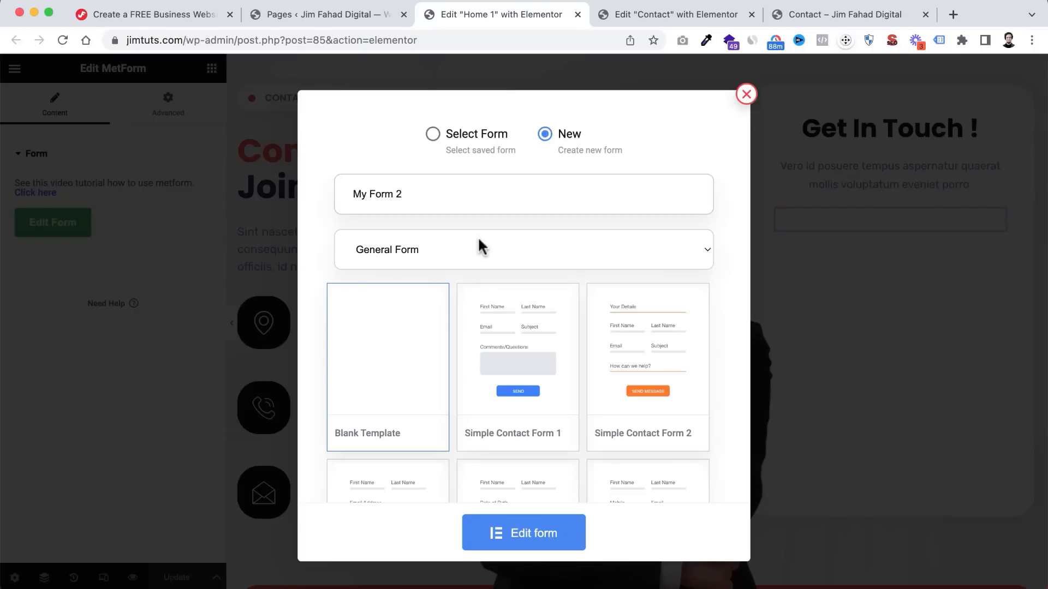
pyautogui.scroll(-2, 376, 373)
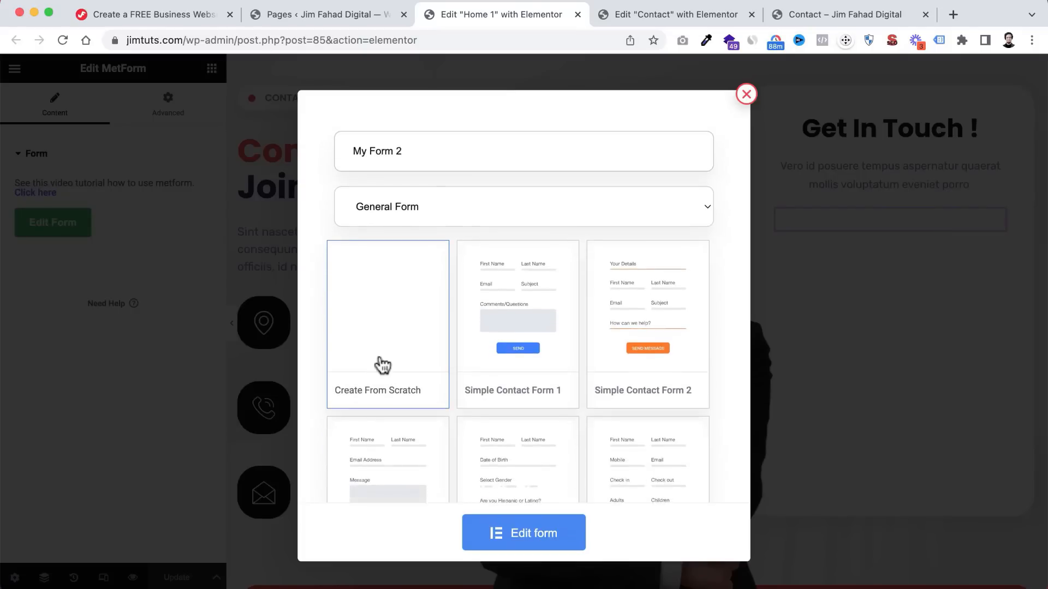
pyautogui.click(542, 538)
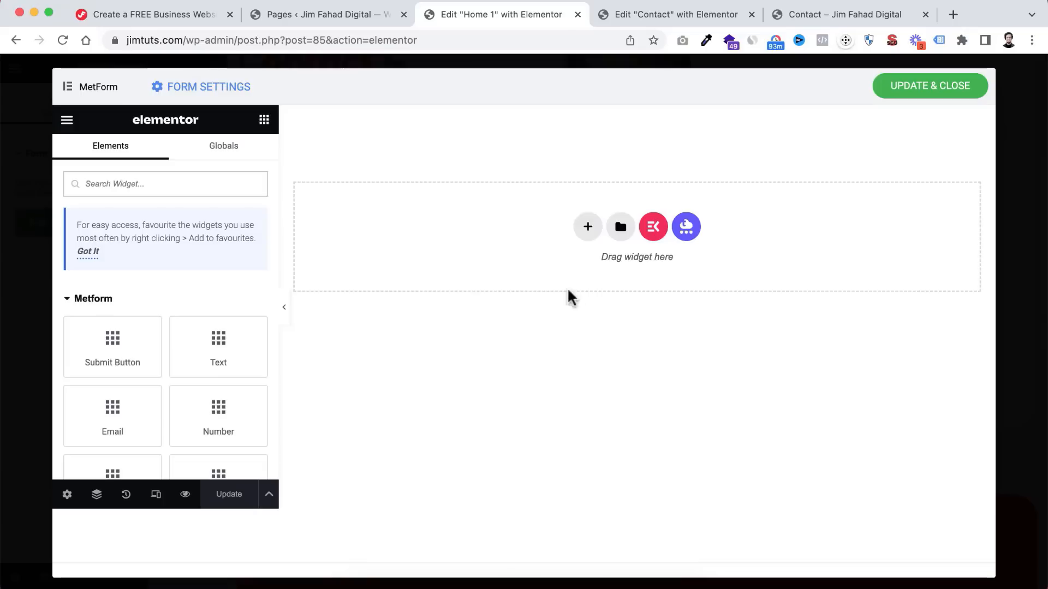
# - Import the Contact Form Home.json template file into the template library
pyautogui.click(621, 227)
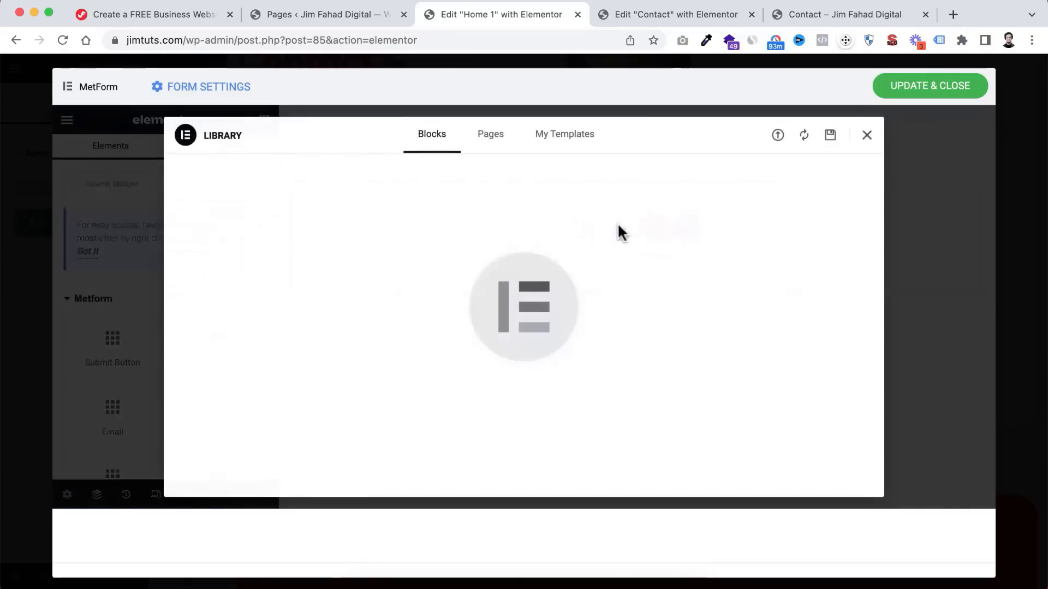
pyautogui.click(777, 136)
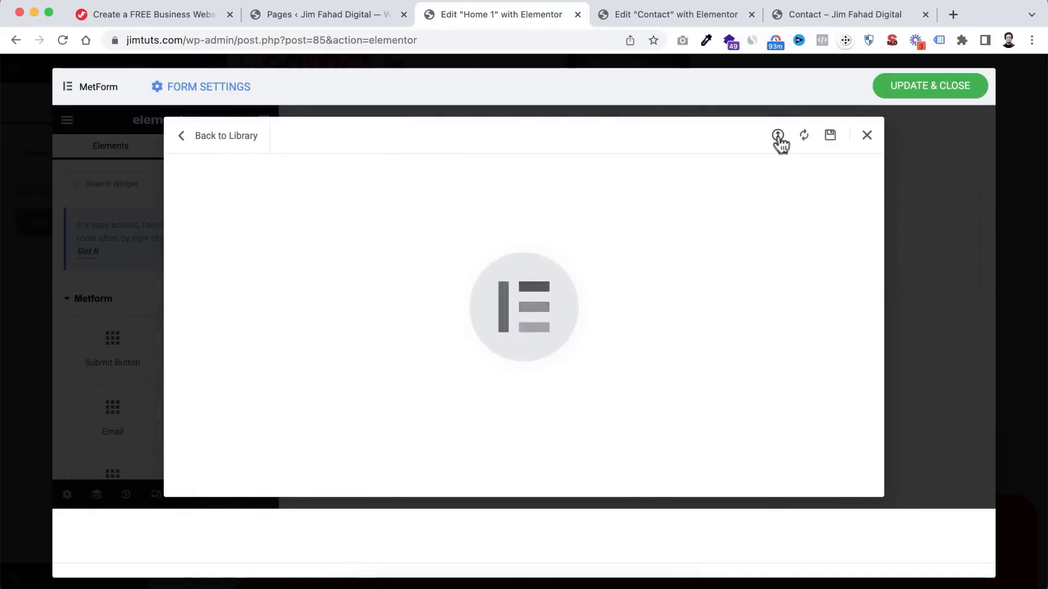
pyautogui.click(778, 136)
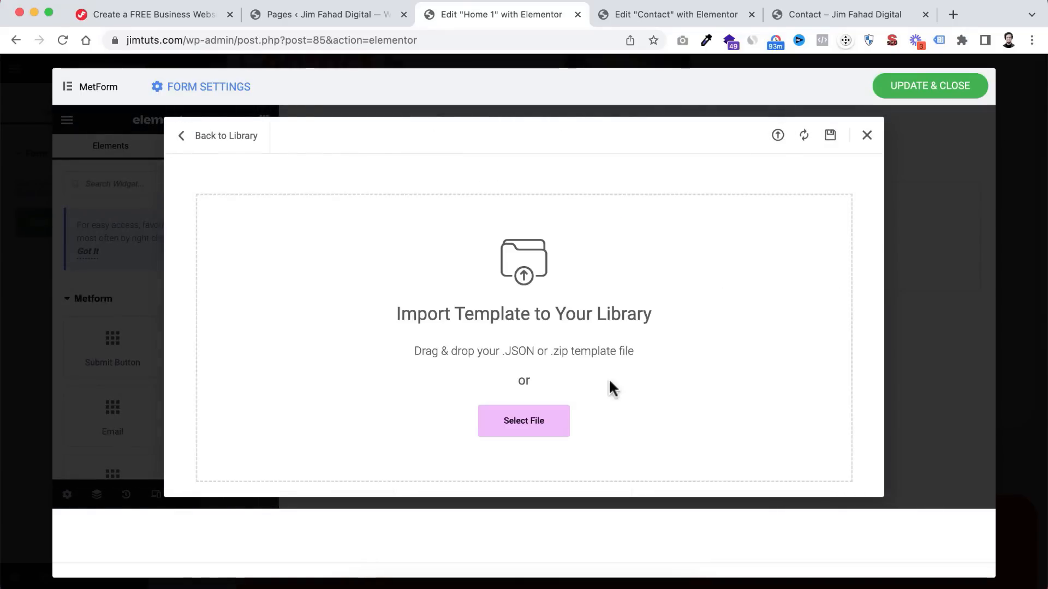
pyautogui.click(524, 421)
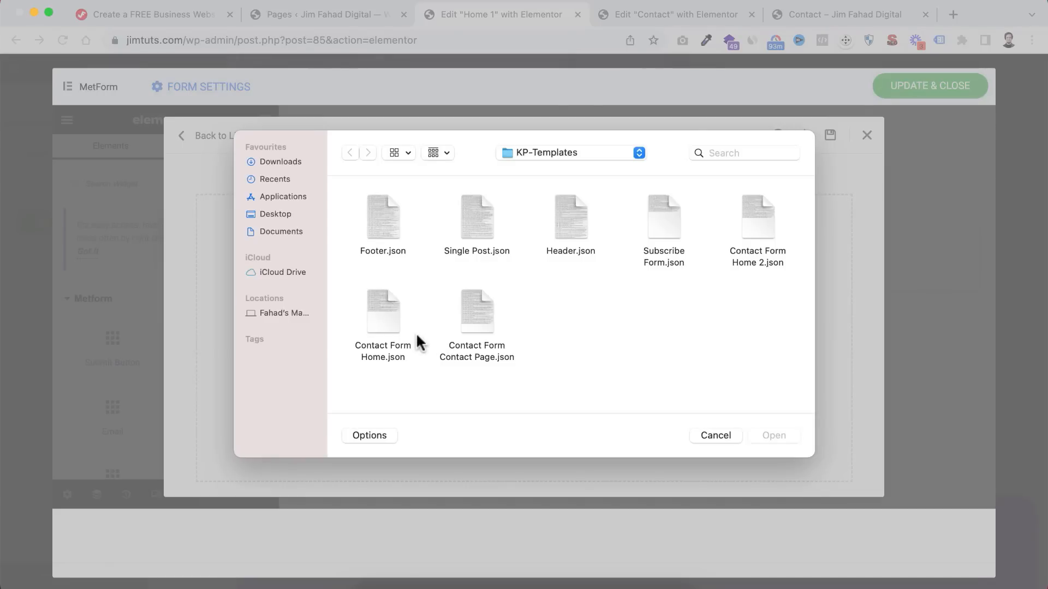
pyautogui.click(377, 317)
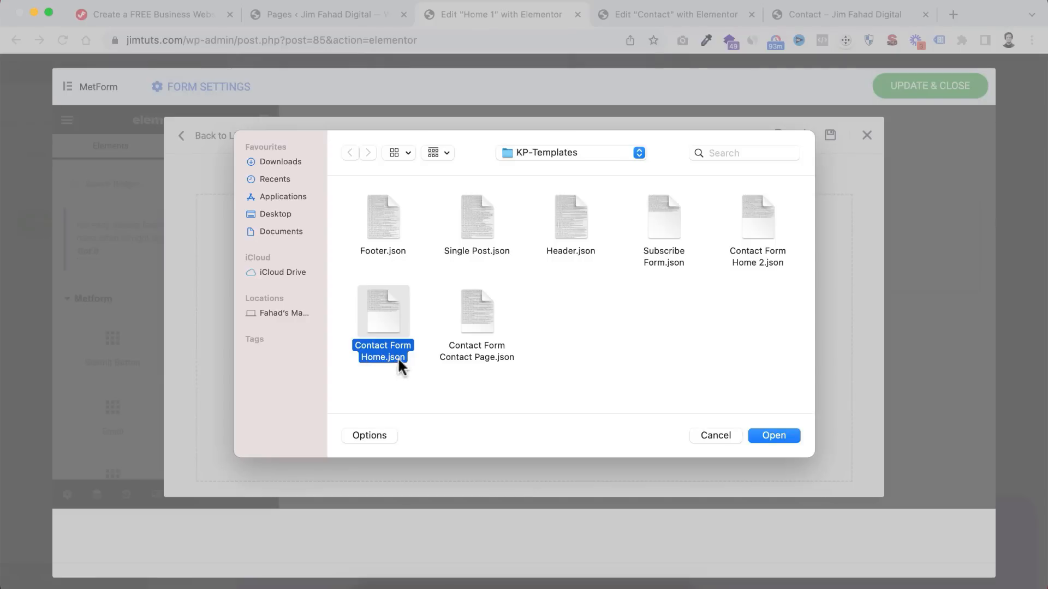
pyautogui.click(774, 435)
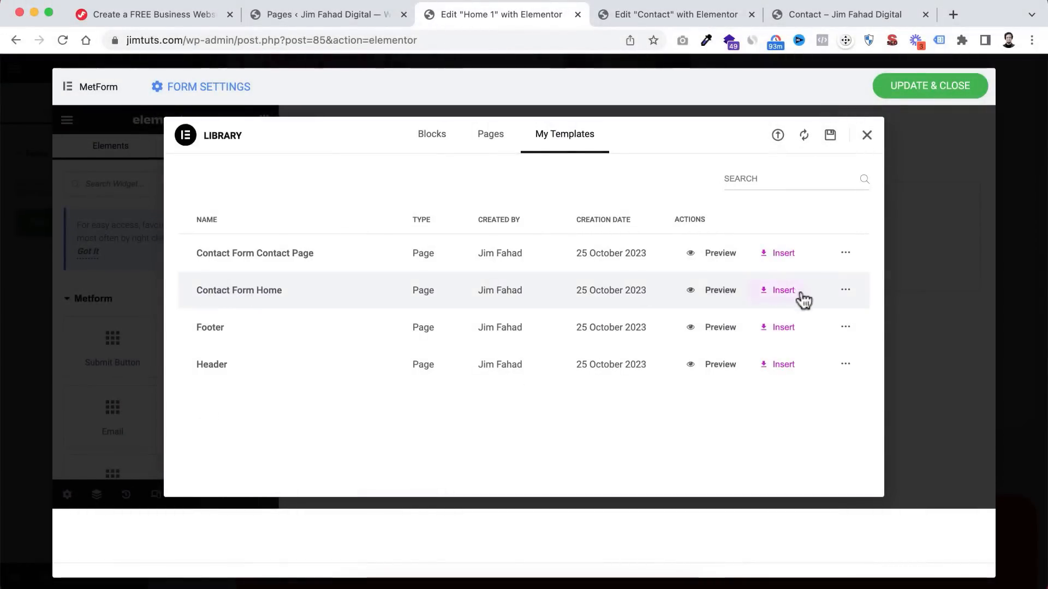
# - Insert the Contact Form Home template into My Form 2 and apply its page settings
pyautogui.click(783, 289)
pyautogui.click(632, 342)
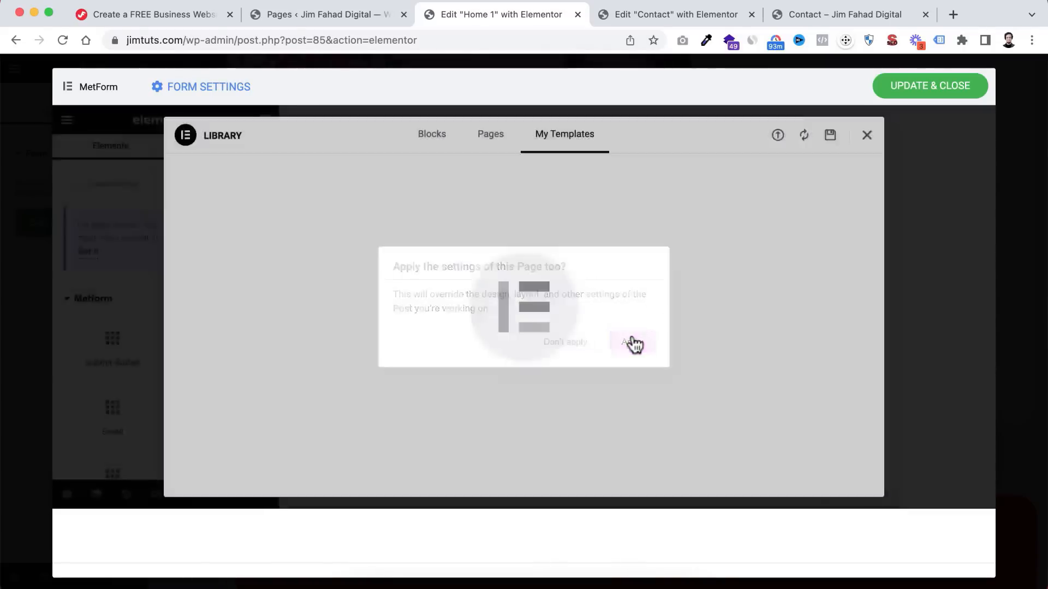
pyautogui.scroll(-2, 632, 332)
pyautogui.scroll(-3, 632, 331)
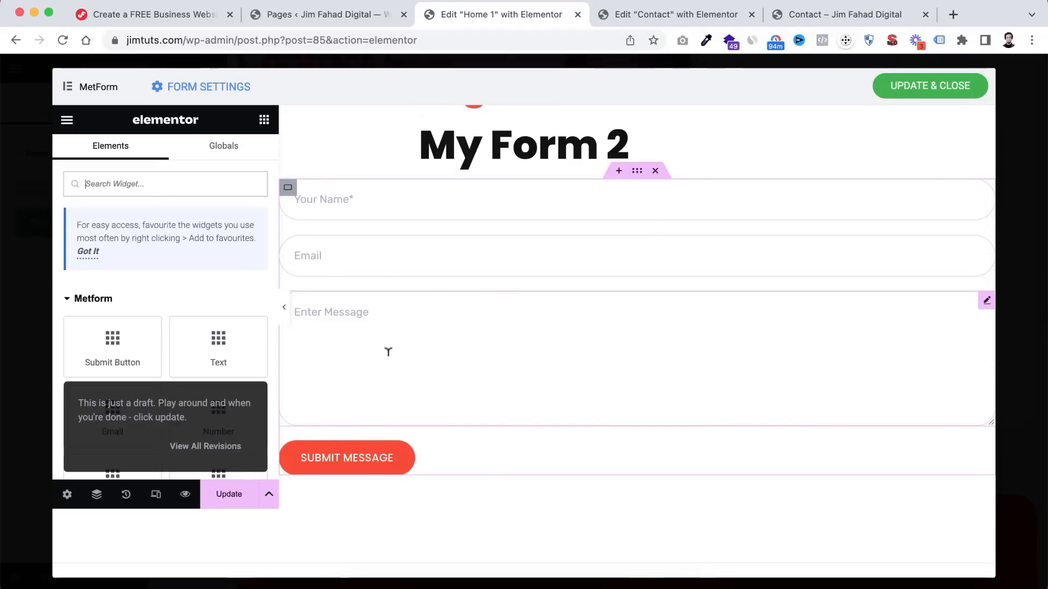
# - Save and close My Form 2 so it appears under Get In Touch on Home 1
pyautogui.click(920, 90)
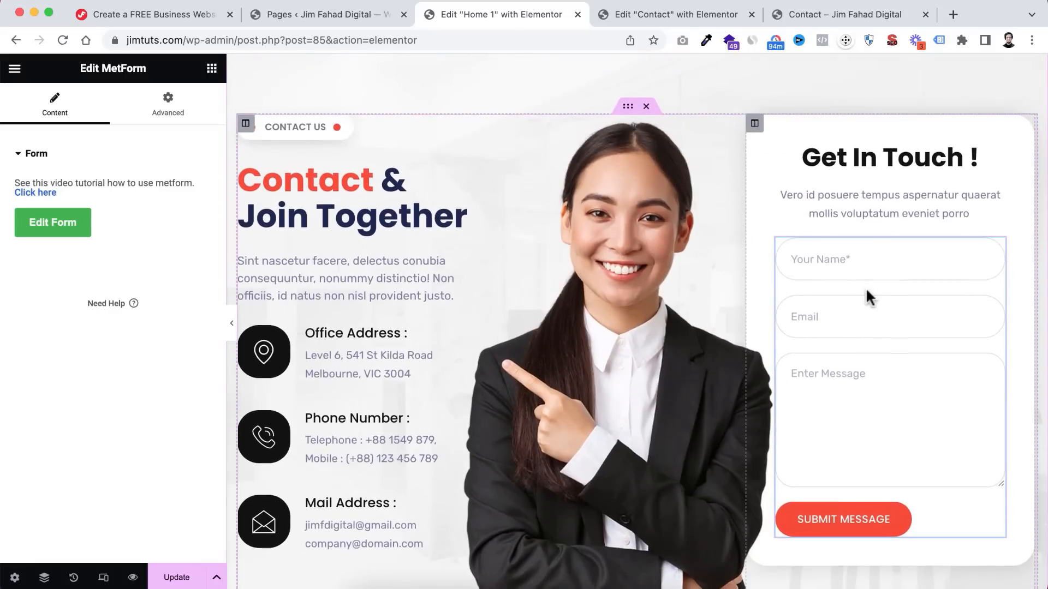
pyautogui.scroll(-1, 866, 294)
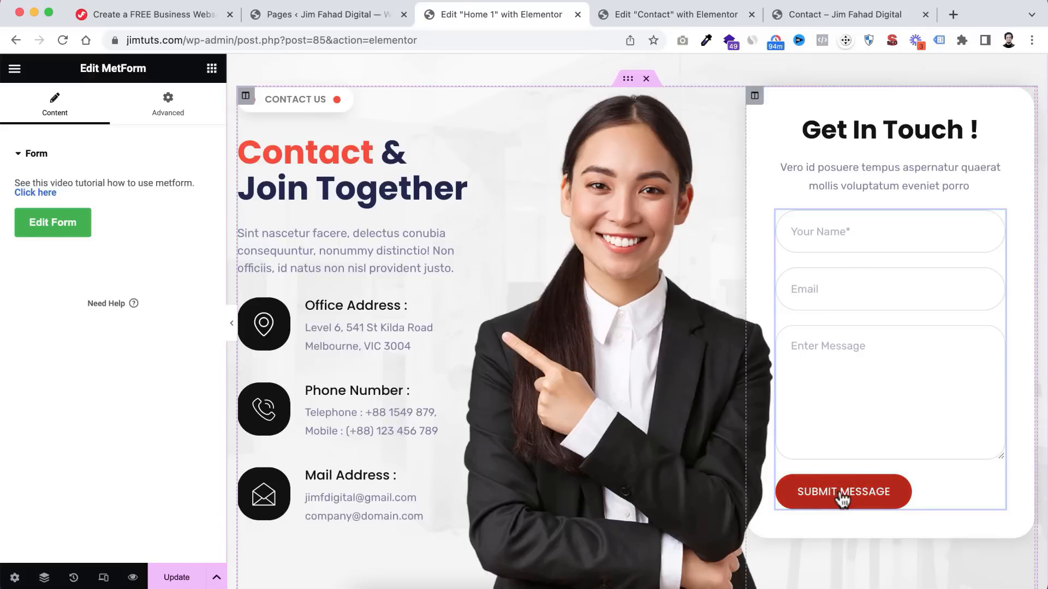
pyautogui.click(307, 16)
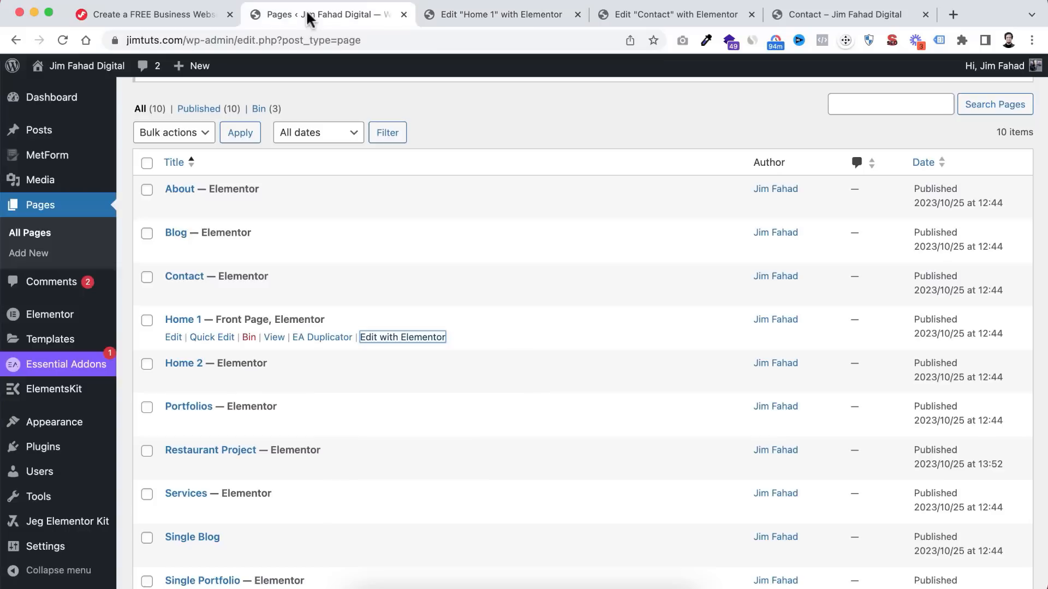
pyautogui.moveTo(45, 159)
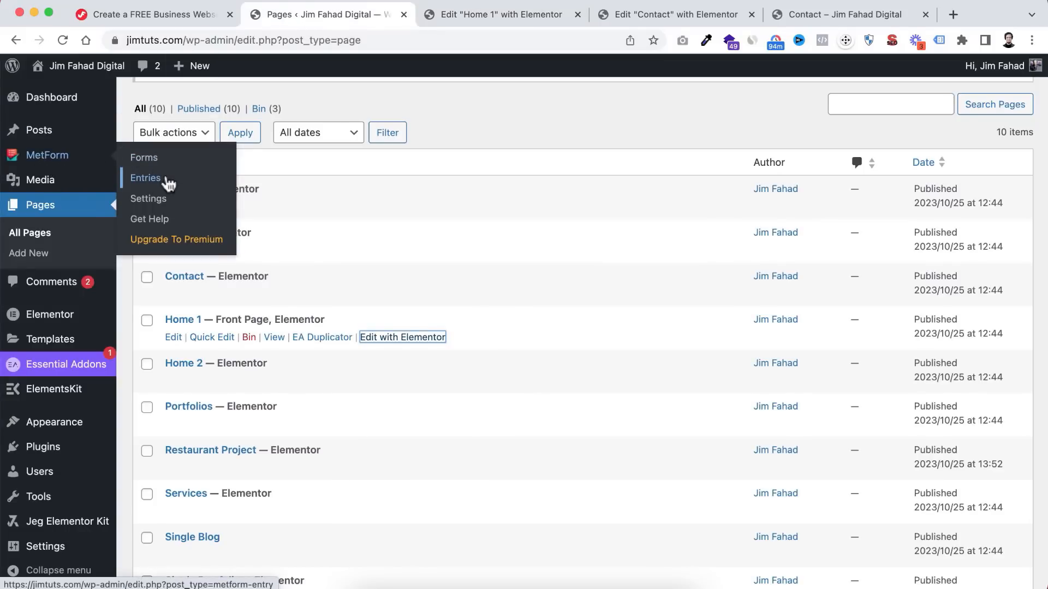
# - Update the Home 1 page in Elementor, then return to the All Pages list
pyautogui.click(480, 18)
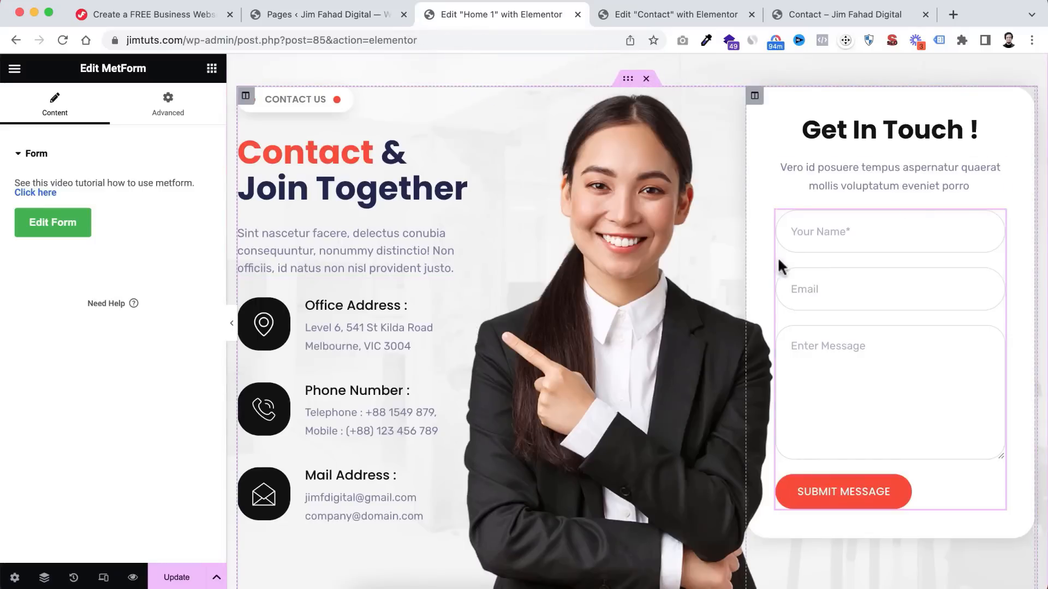
pyautogui.click(192, 579)
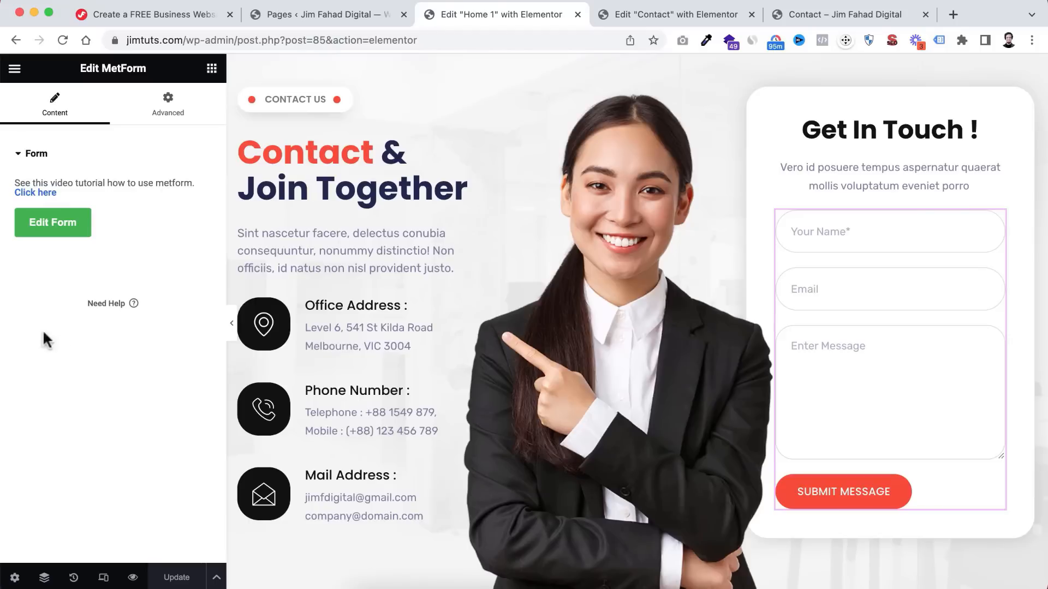
pyautogui.click(315, 15)
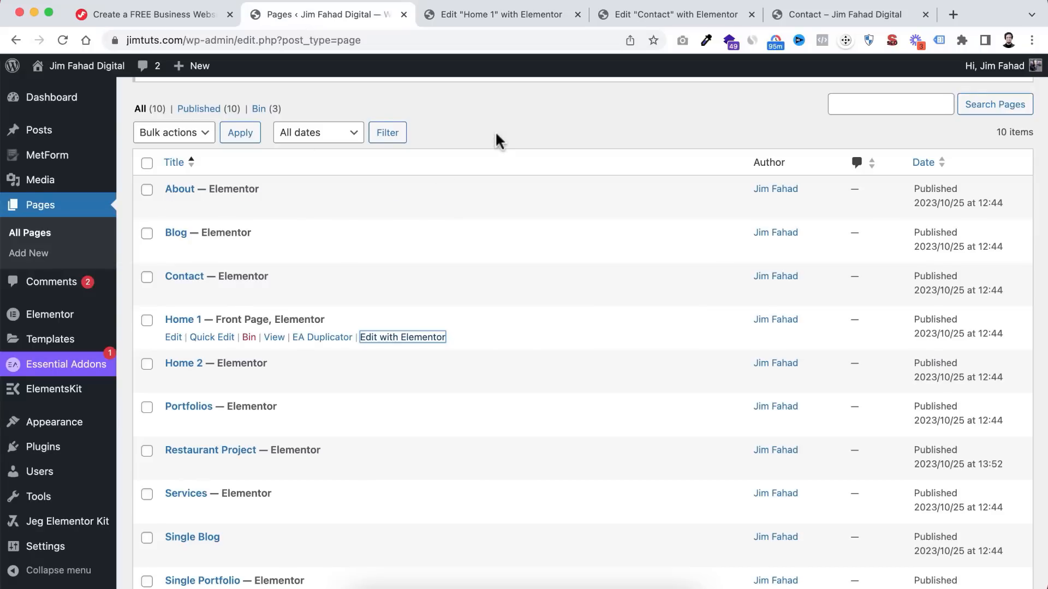
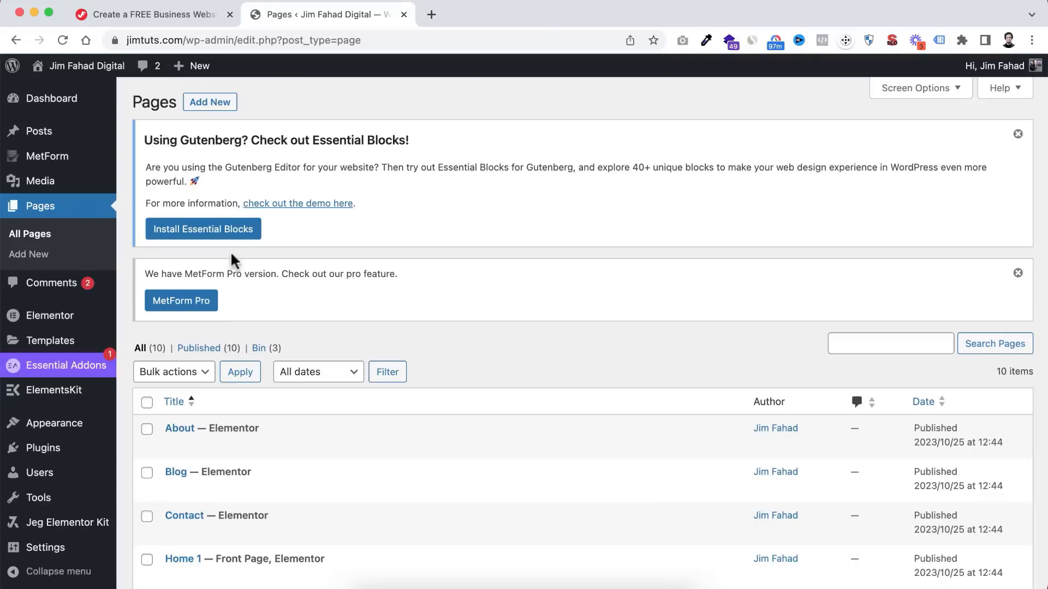
# - Open All Posts and tick every post except 'Maxime rhoncus aliquet sint eu accusantium illum.'
pyautogui.moveTo(75, 143)
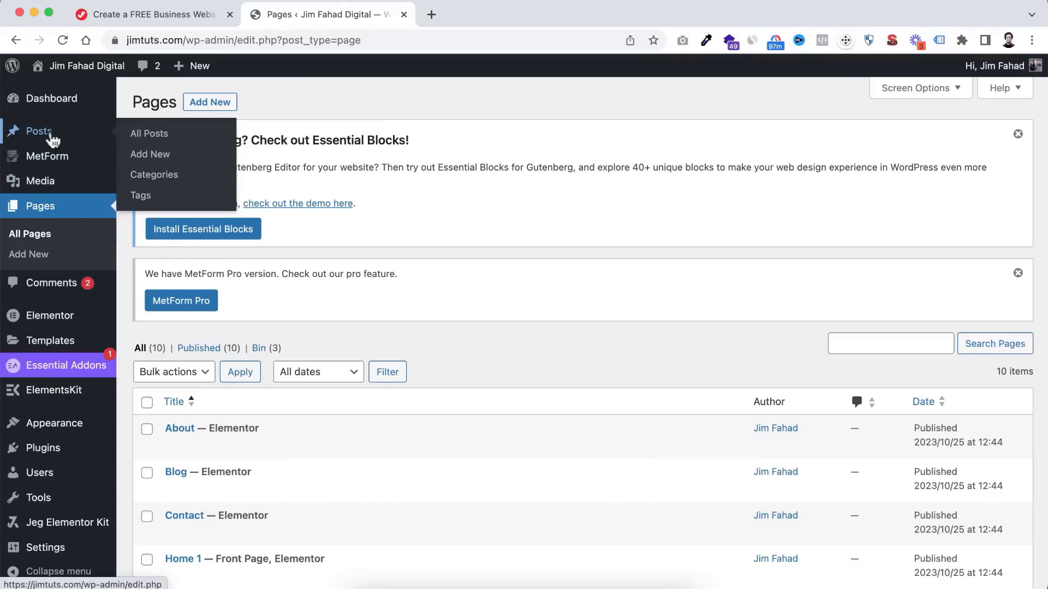
pyautogui.click(159, 138)
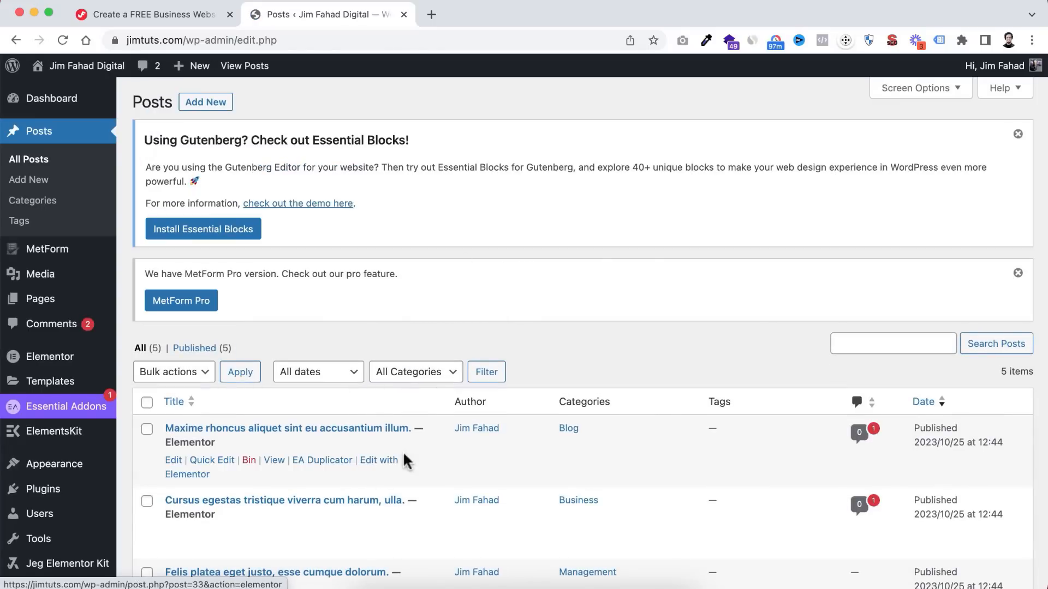
pyautogui.scroll(-3, 374, 459)
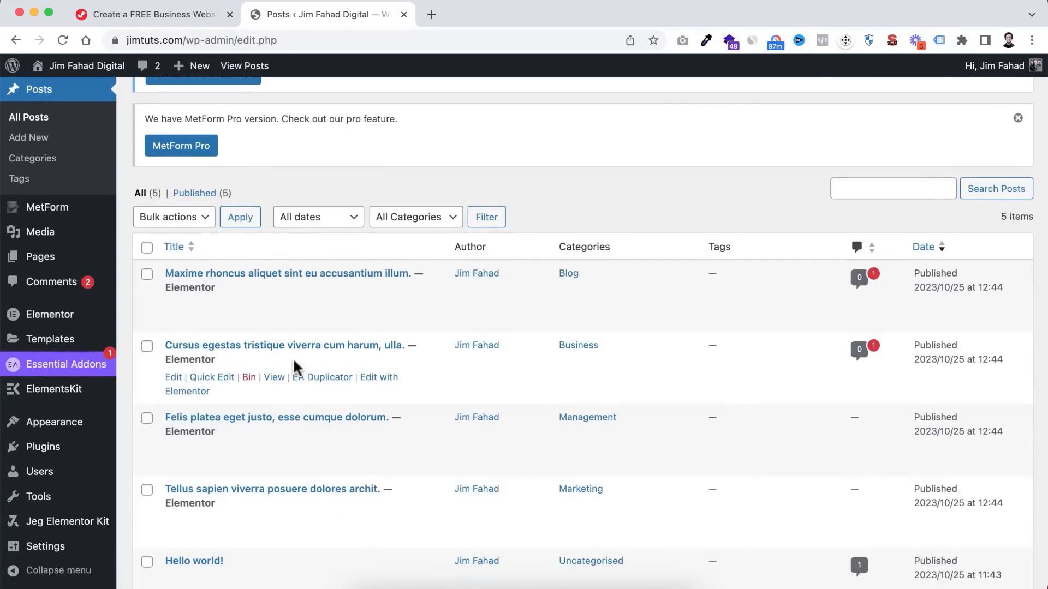
pyautogui.scroll(-2, 283, 354)
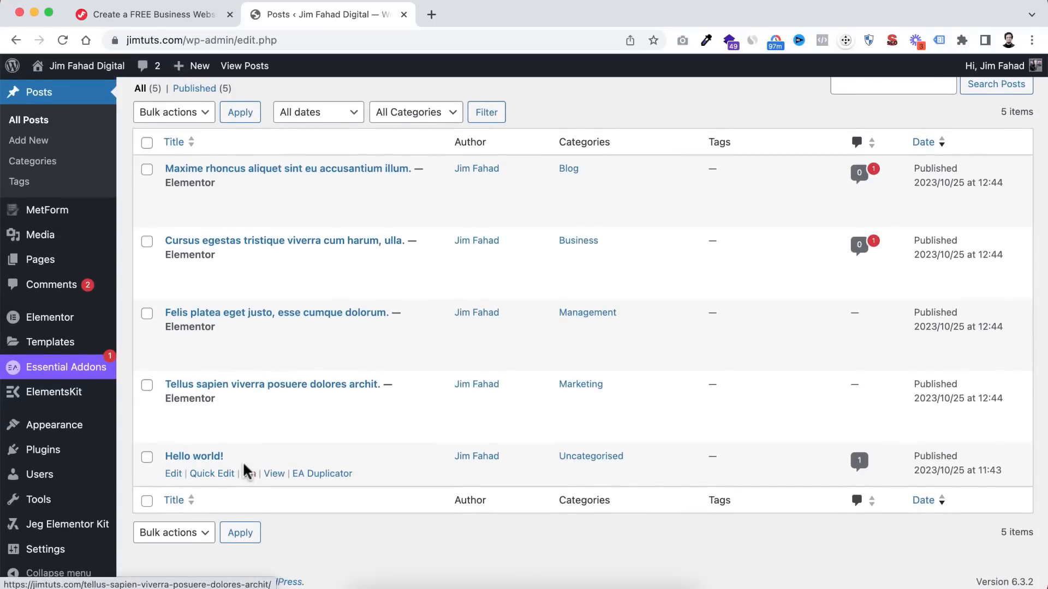
pyautogui.scroll(1, 226, 443)
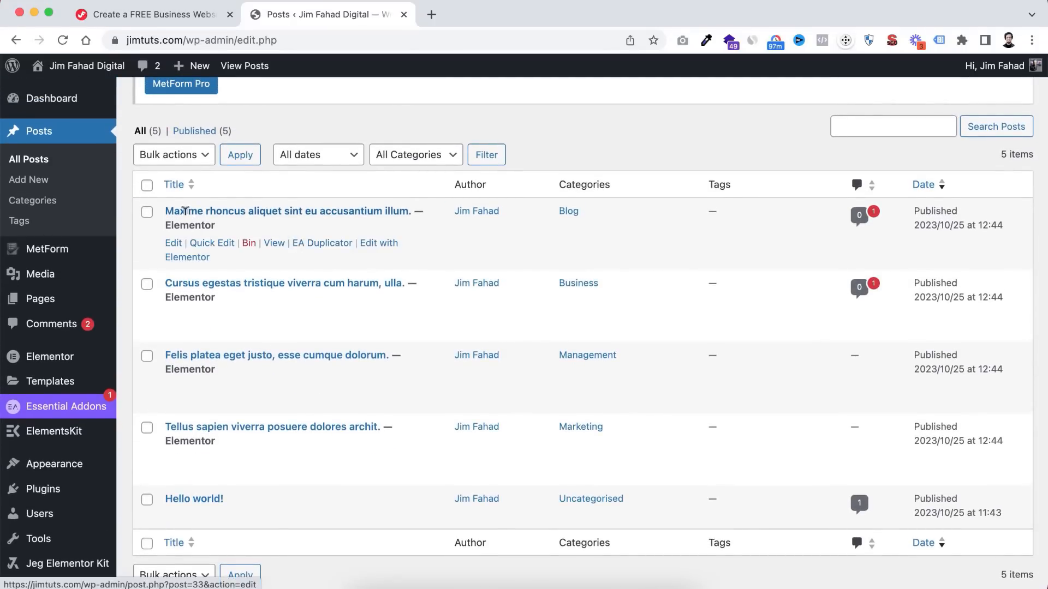
pyautogui.click(147, 284)
pyautogui.click(147, 355)
pyautogui.click(148, 427)
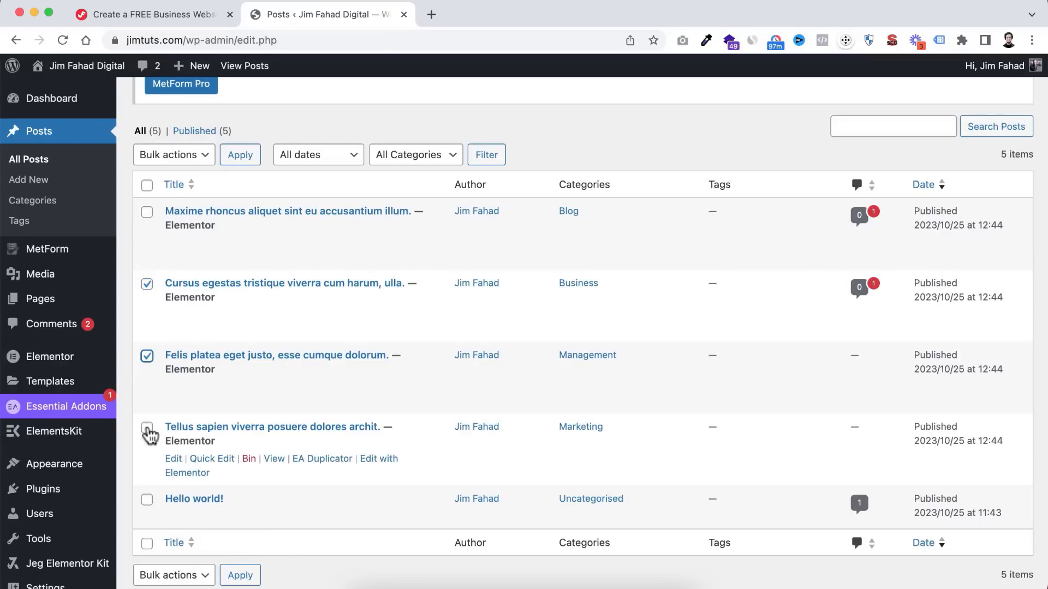
# - Apply the Move to Bin bulk action to the four ticked posts
pyautogui.scroll(2, 158, 480)
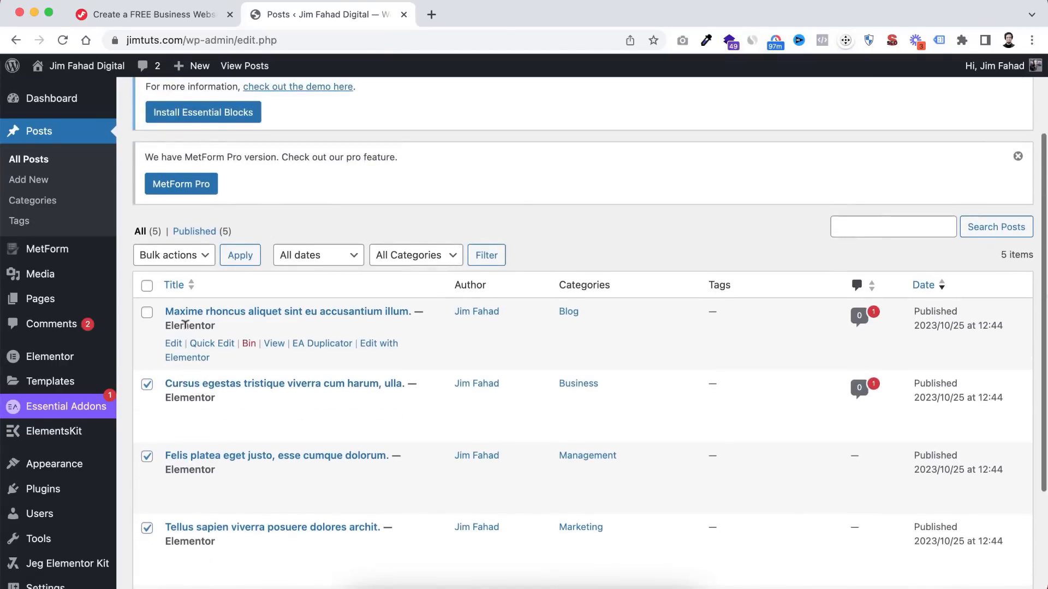
pyautogui.scroll(-3, 188, 319)
pyautogui.scroll(2, 156, 281)
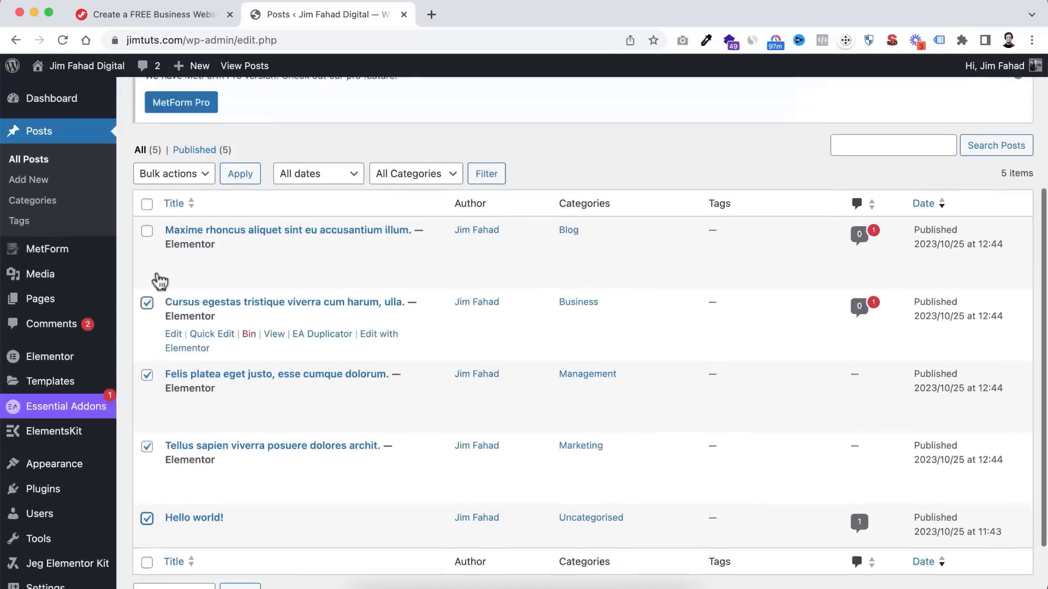
pyautogui.click(169, 239)
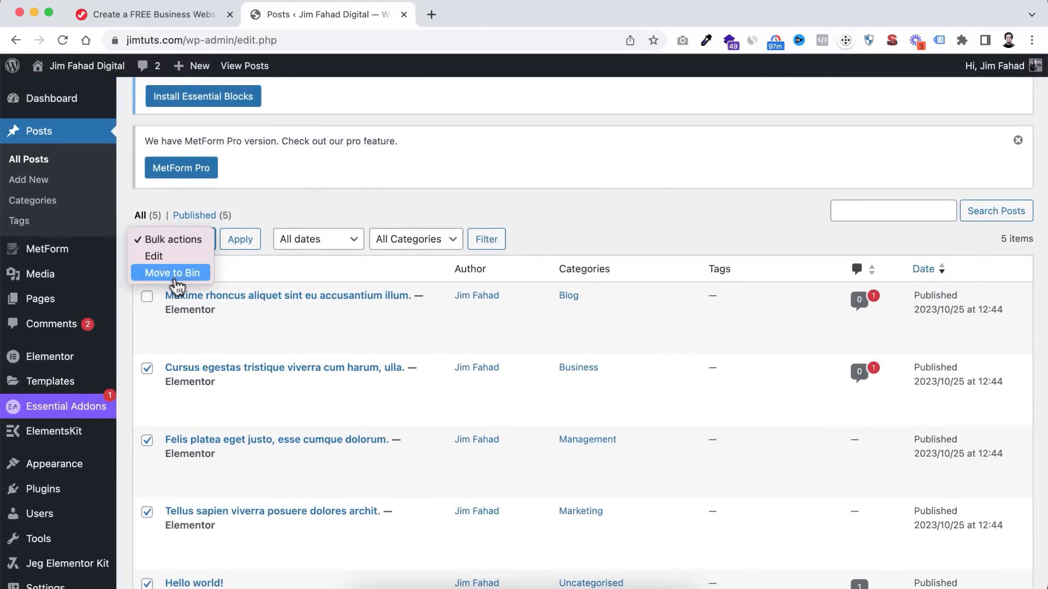
pyautogui.click(222, 254)
pyautogui.click(243, 244)
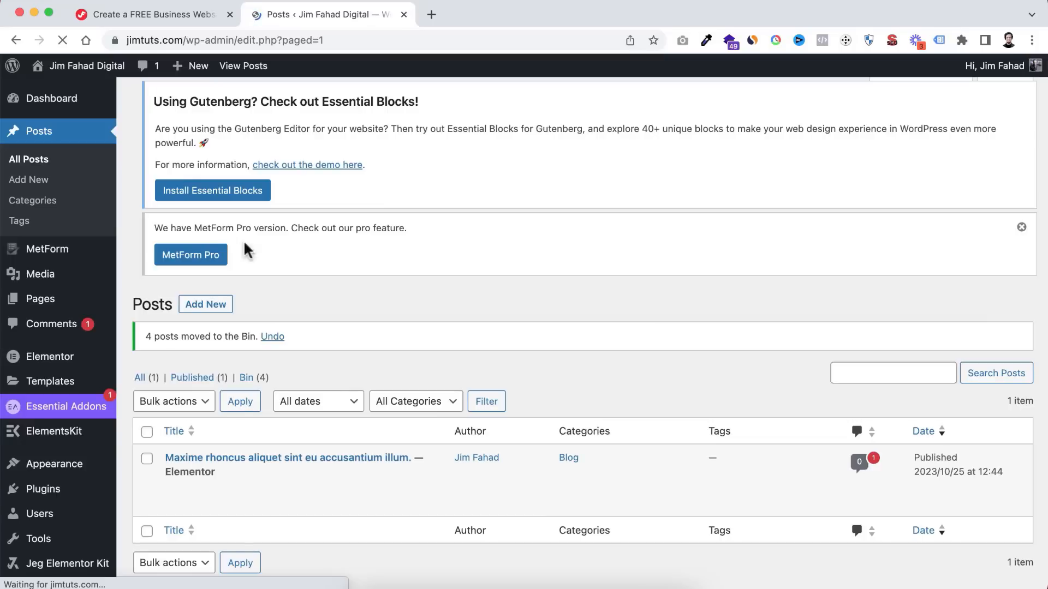
# - Duplicate the remaining post with EA Duplicator and open its '– Copy' draft for editing
pyautogui.scroll(-2, 240, 327)
pyautogui.moveTo(272, 436)
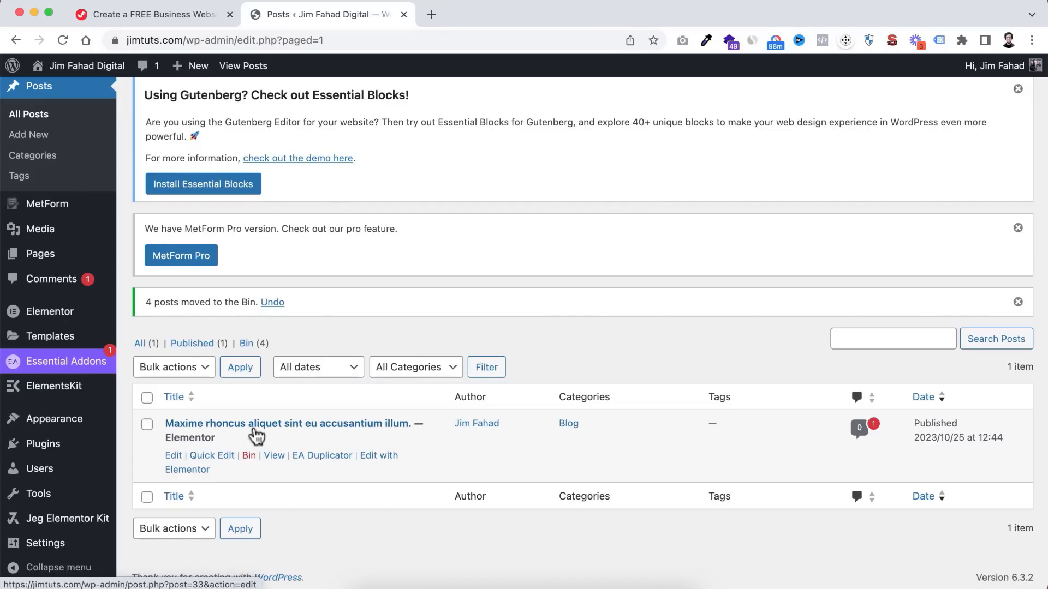
pyautogui.click(313, 460)
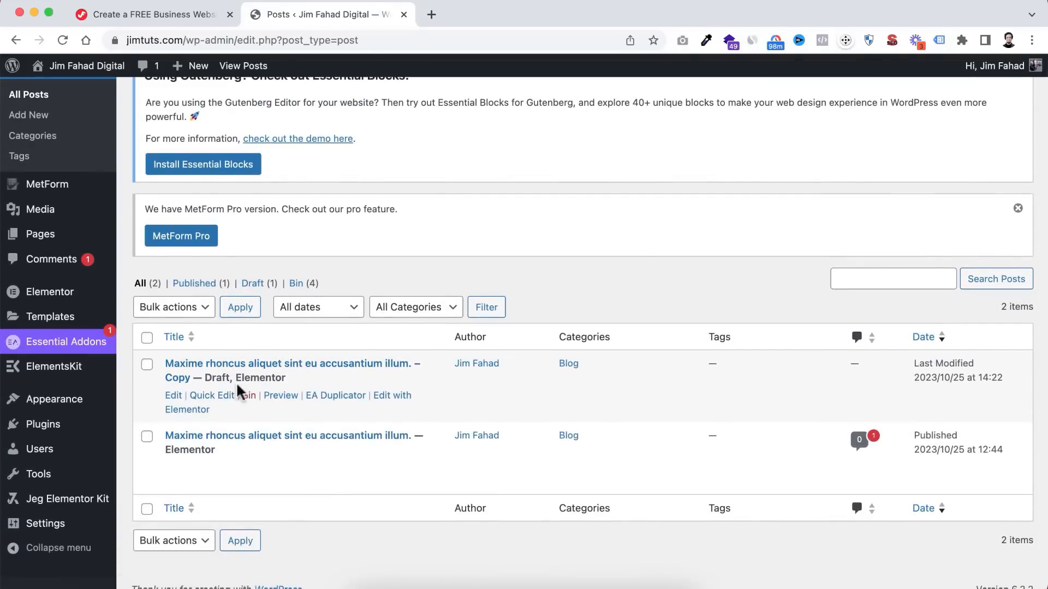
pyautogui.click(174, 396)
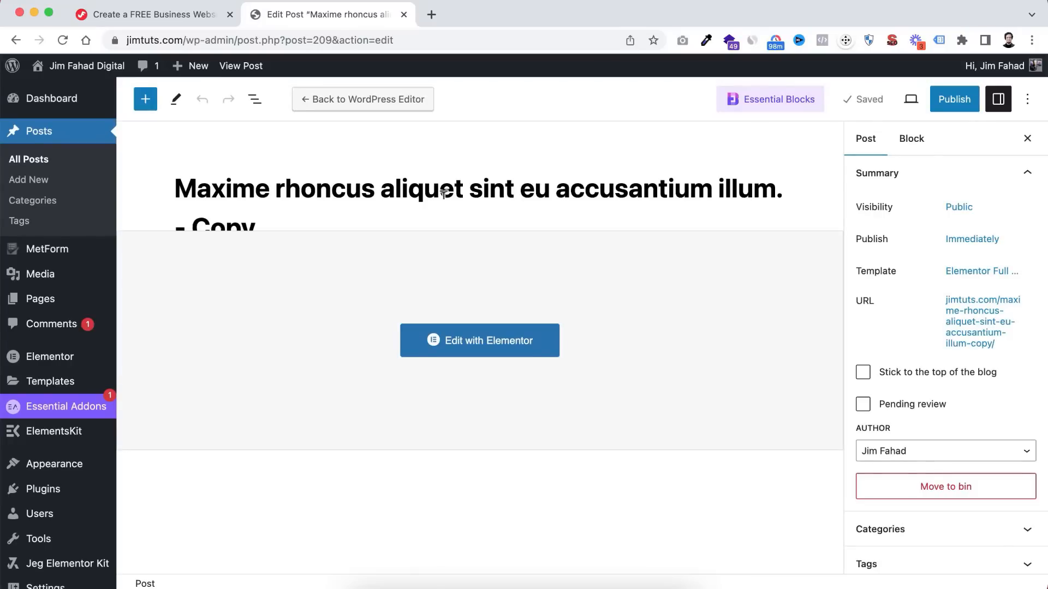
# - Retitle the copied post 'How to start your own agency'
pyautogui.tripleClick(413, 187)
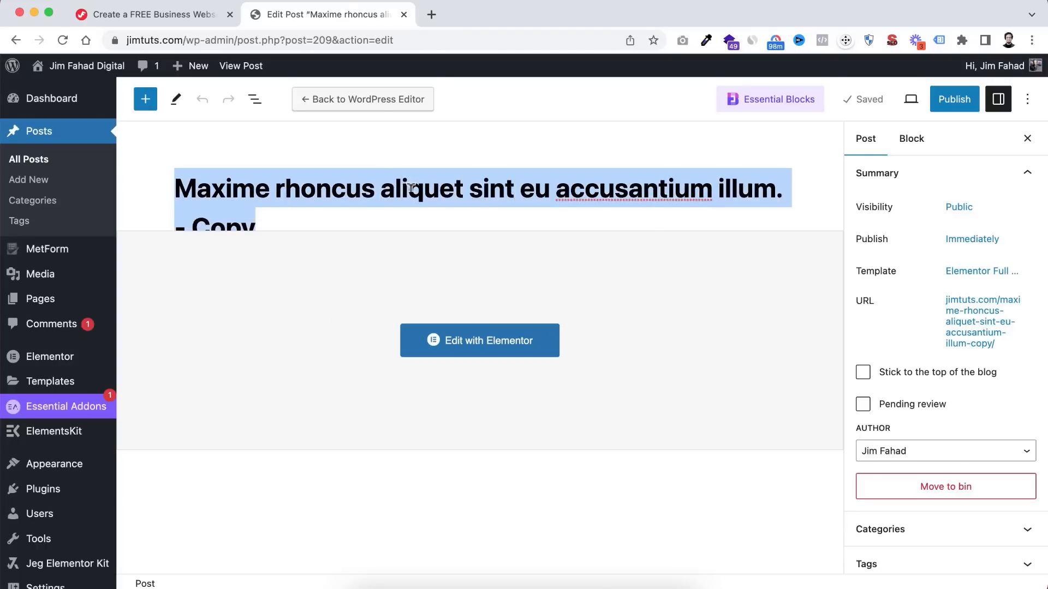
pyautogui.write('How ')
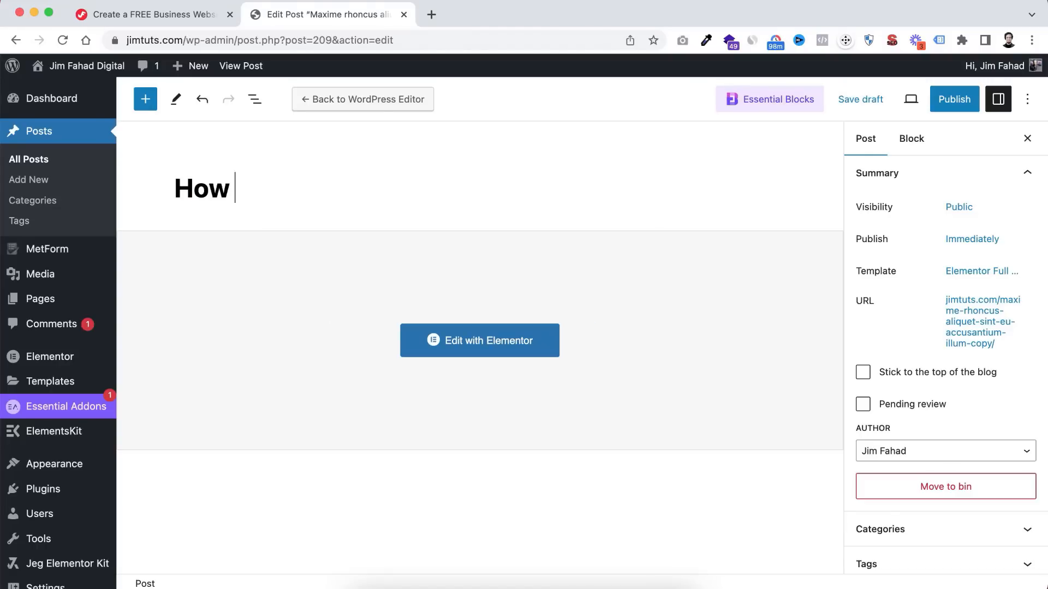
pyautogui.write('to start you')
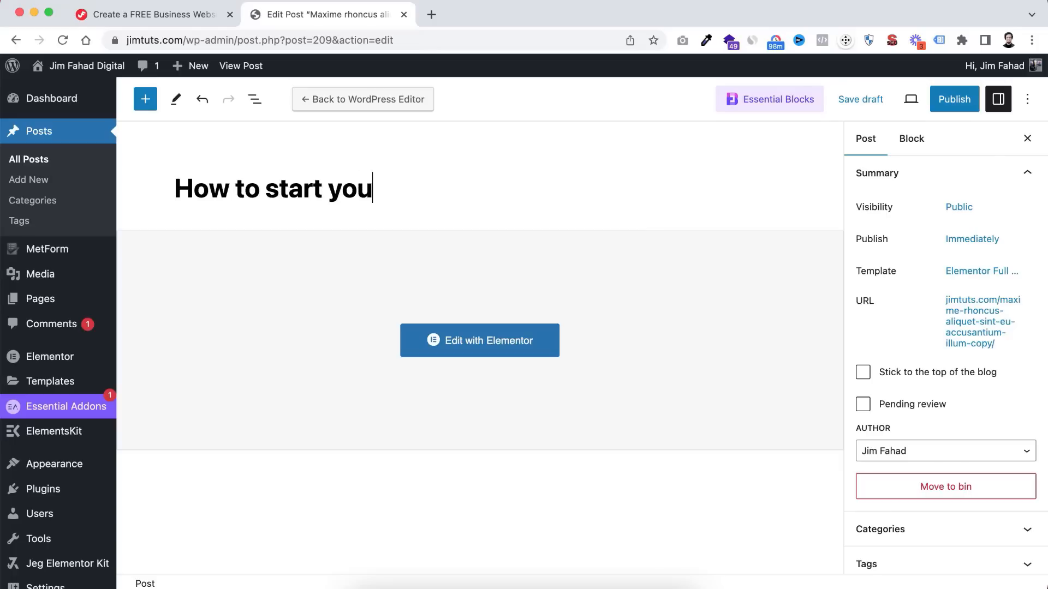
pyautogui.write('r own agency')
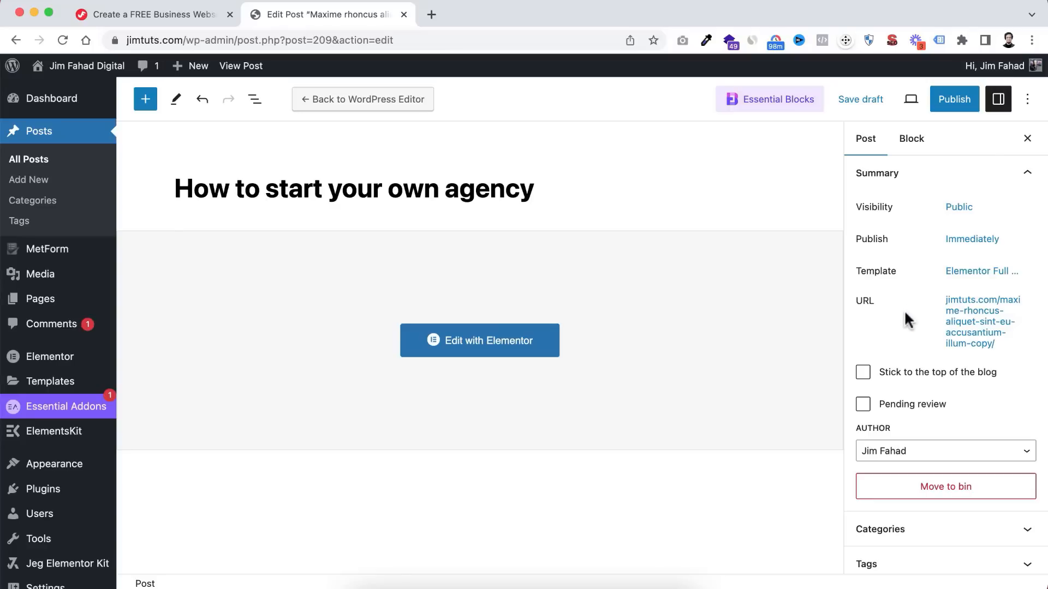
pyautogui.scroll(-3, 901, 316)
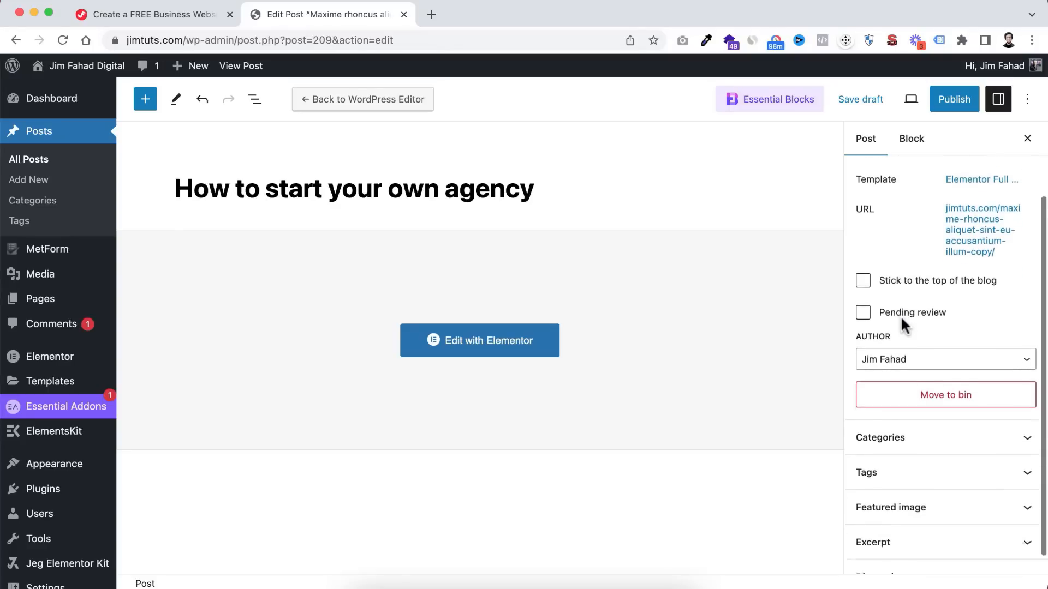
# - Untick the Blog category and create and assign a new 'Agency' category
pyautogui.click(930, 423)
pyautogui.scroll(-2, 949, 427)
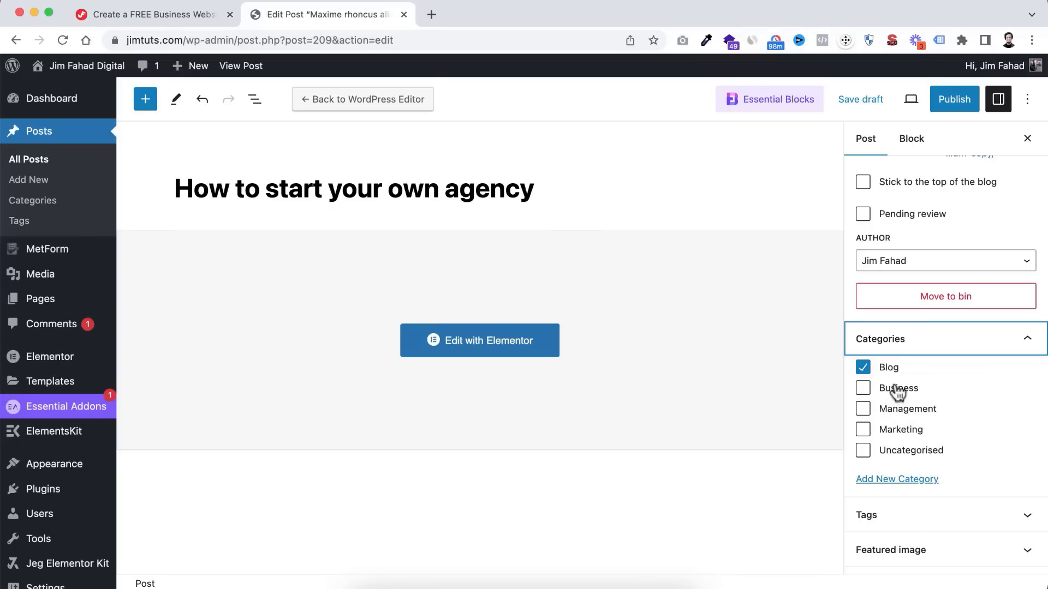
pyautogui.click(863, 370)
pyautogui.scroll(-2, 896, 433)
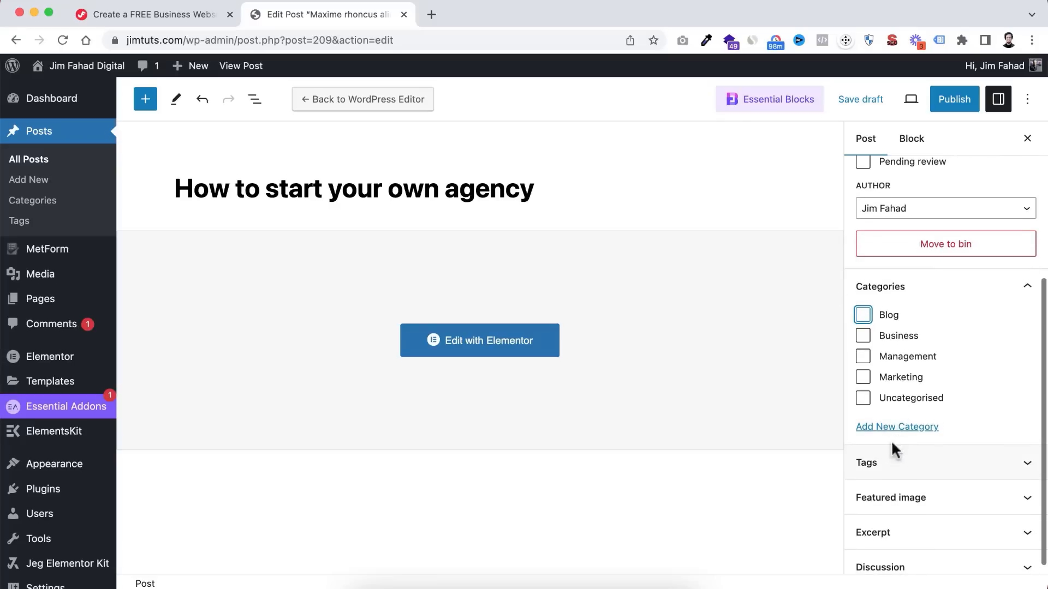
pyautogui.click(888, 428)
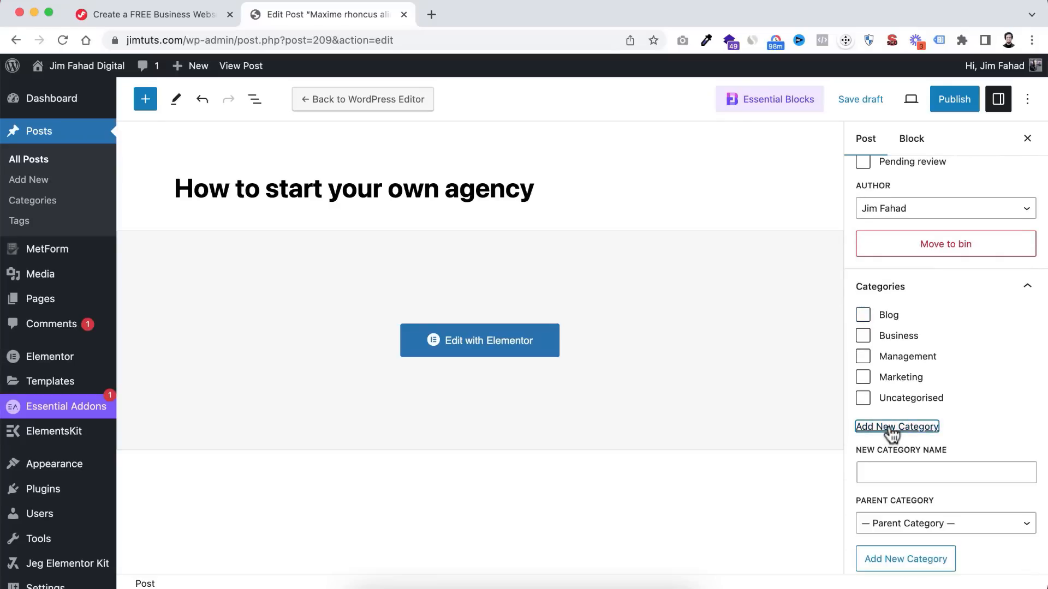
pyautogui.click(895, 465)
pyautogui.scroll(-1, 895, 462)
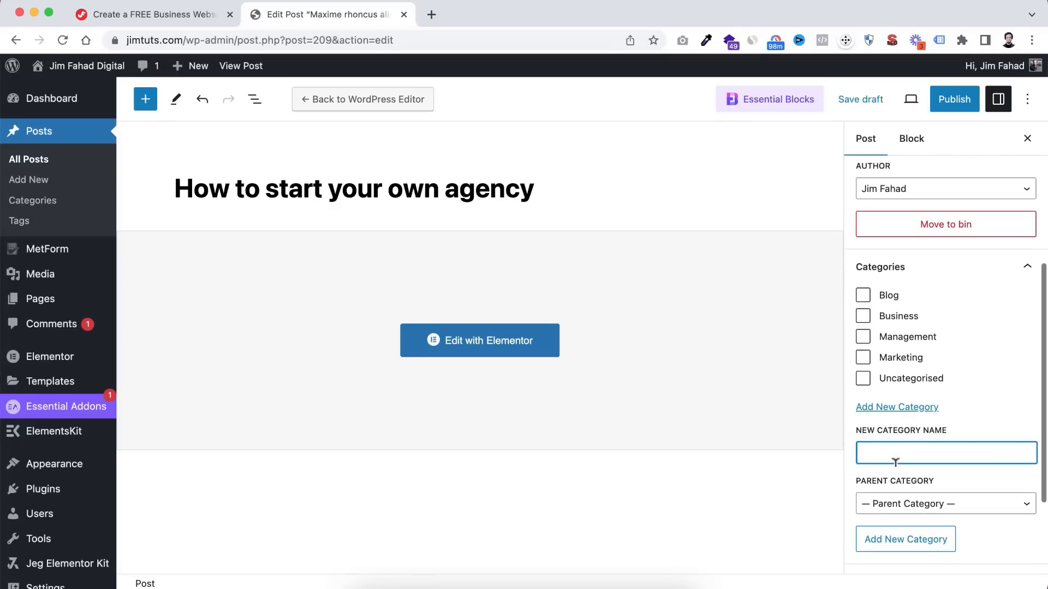
pyautogui.write('Agenc')
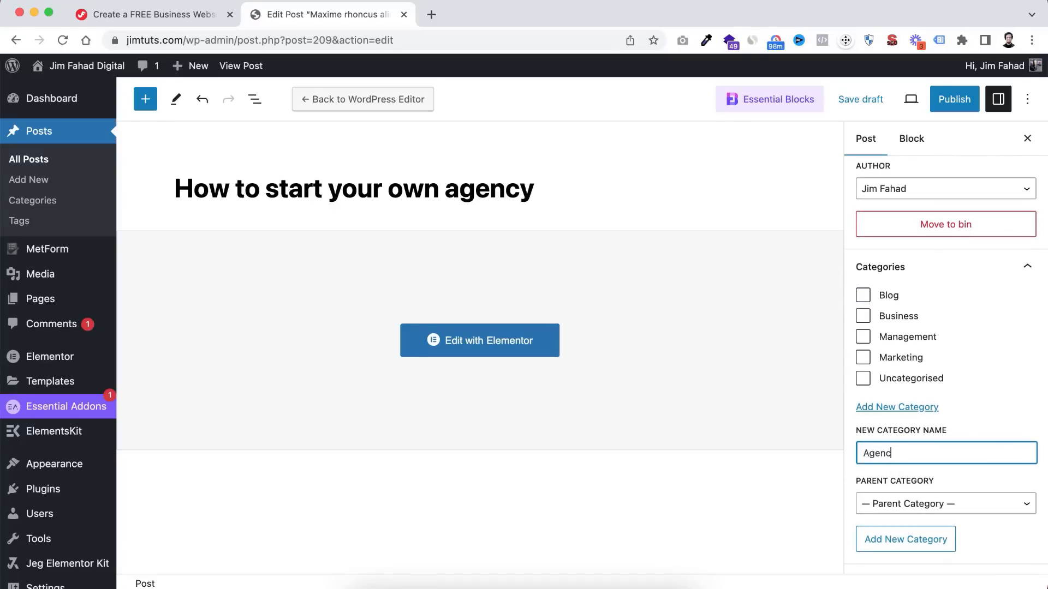
pyautogui.write('y')
pyautogui.click(906, 546)
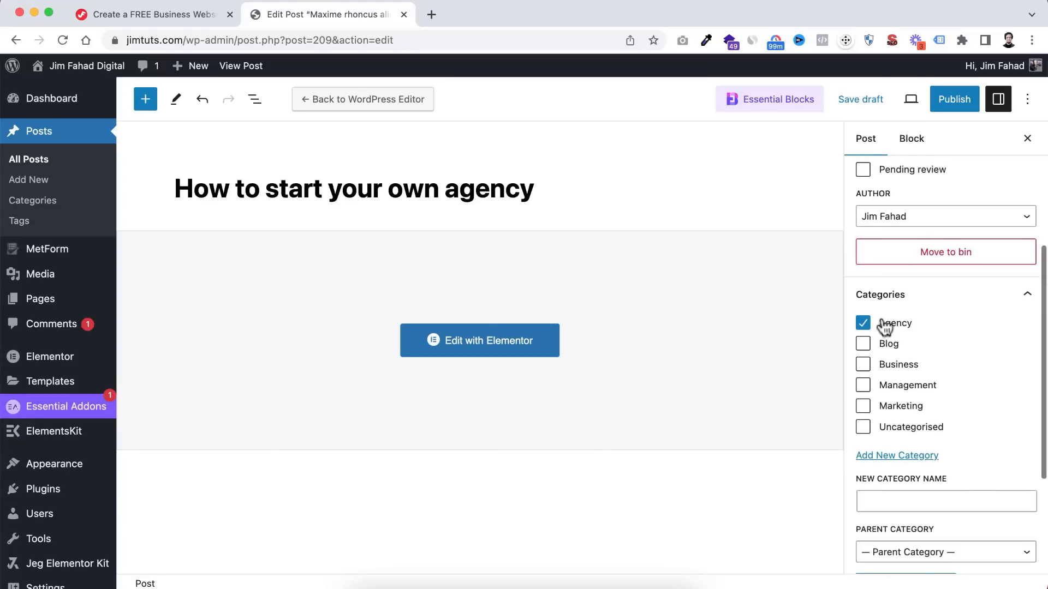
pyautogui.scroll(-5, 914, 391)
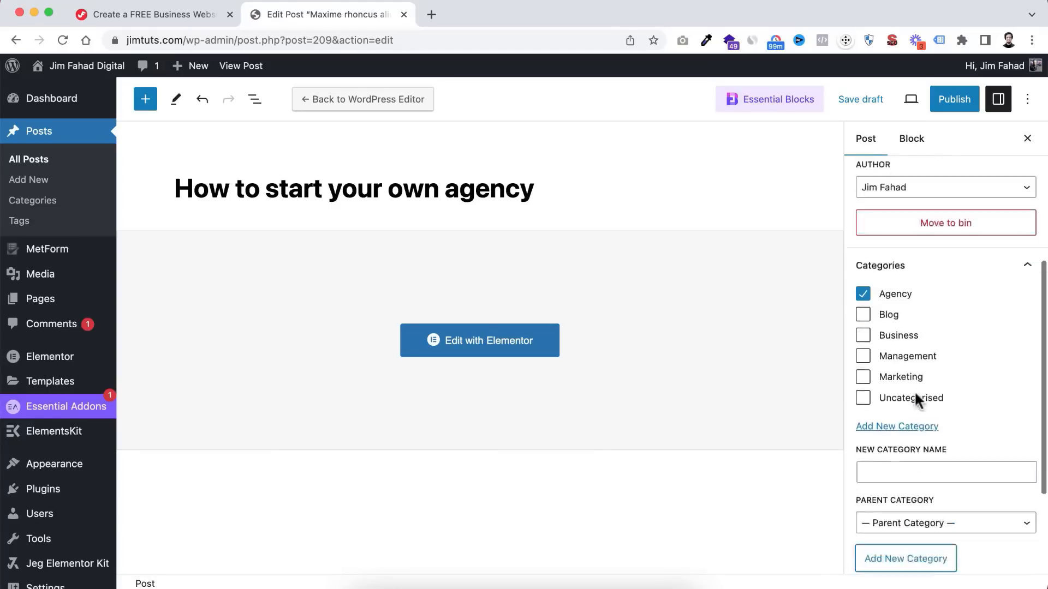
# - Set the smiling businesspeople-with-tablet photo as the post's featured image
pyautogui.click(908, 487)
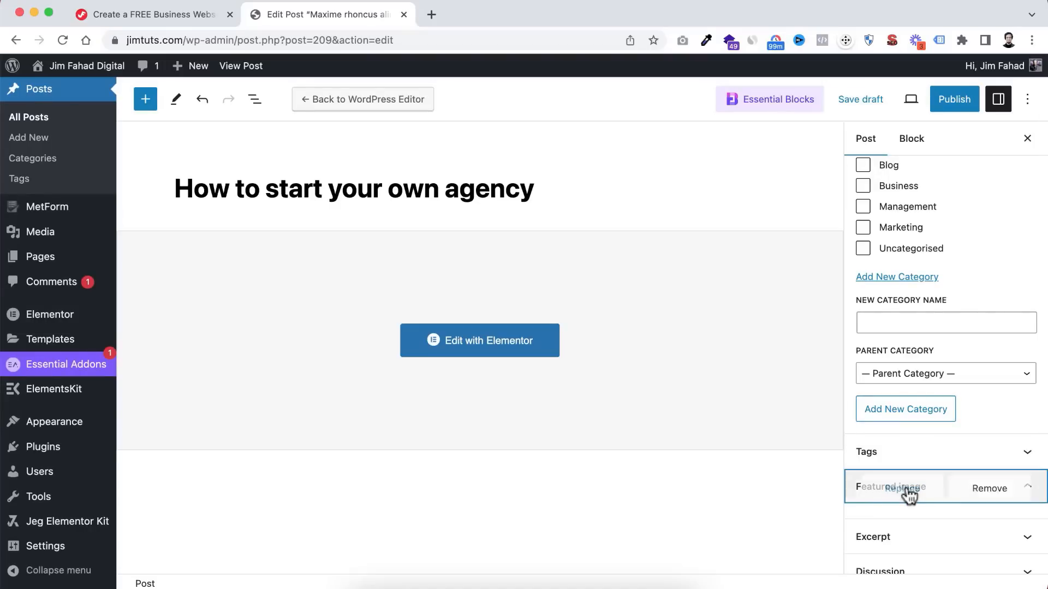
pyautogui.moveTo(906, 488)
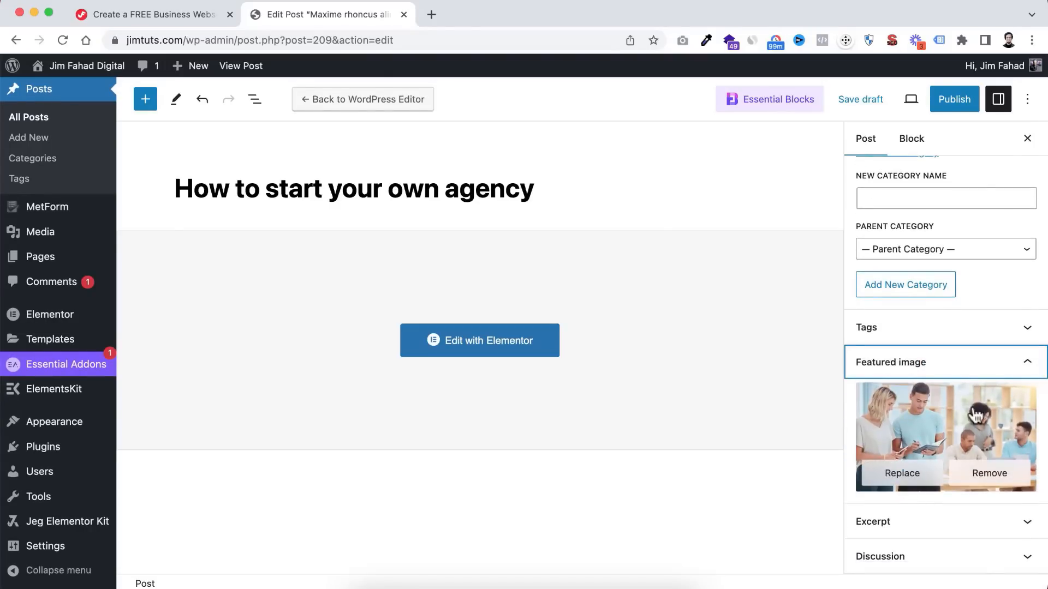
pyautogui.click(901, 480)
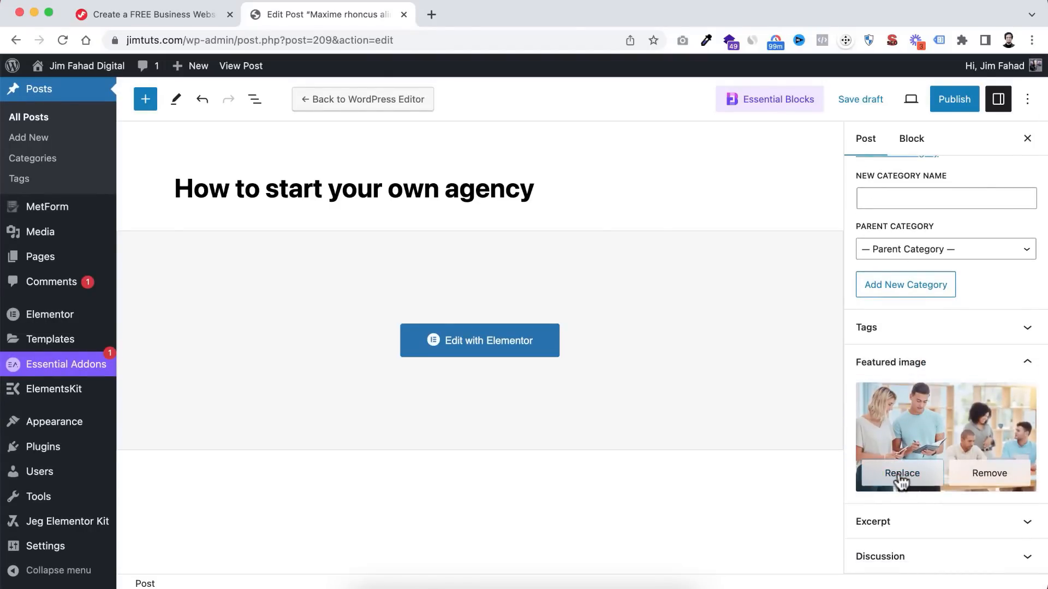
pyautogui.scroll(-15, 622, 308)
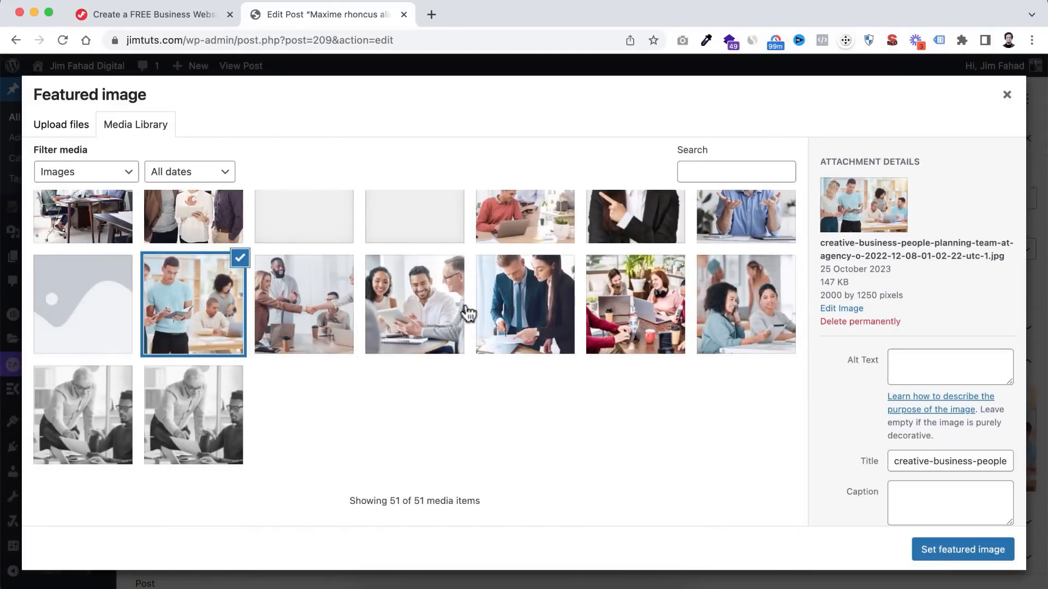
pyautogui.click(412, 319)
pyautogui.click(518, 310)
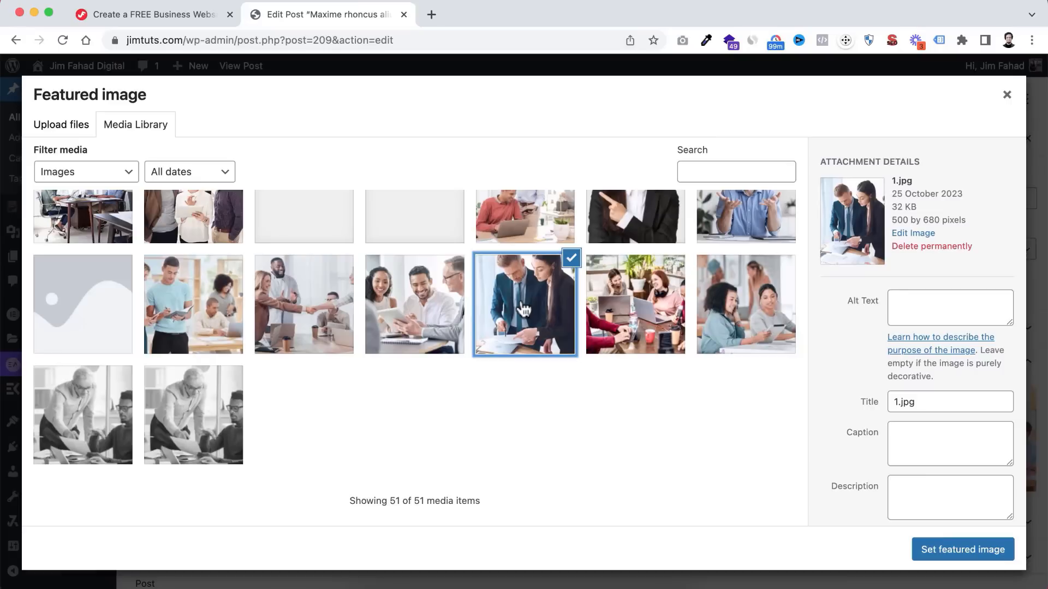
pyautogui.click(419, 315)
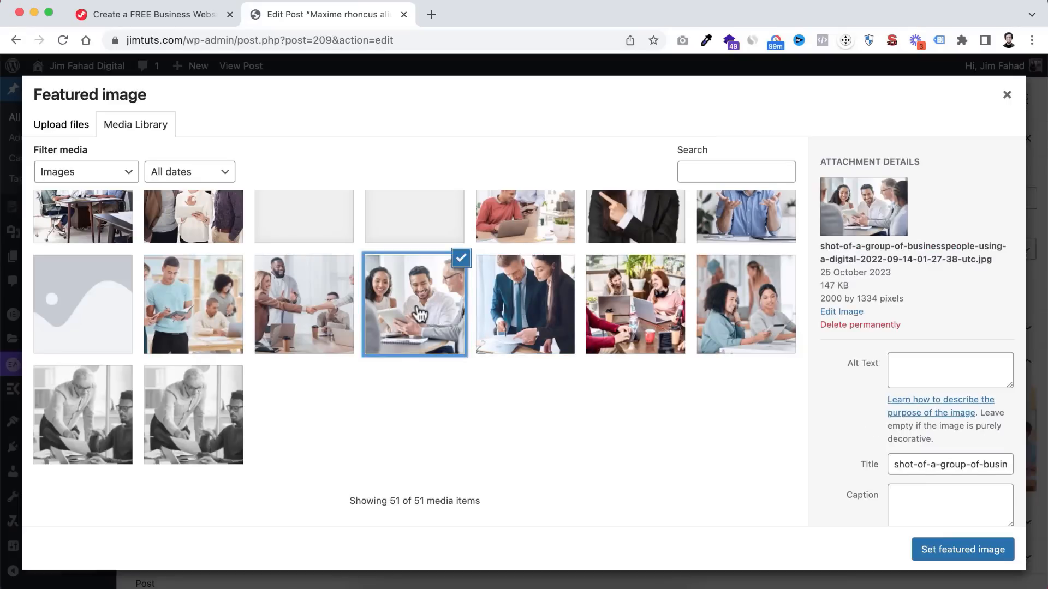
pyautogui.click(950, 557)
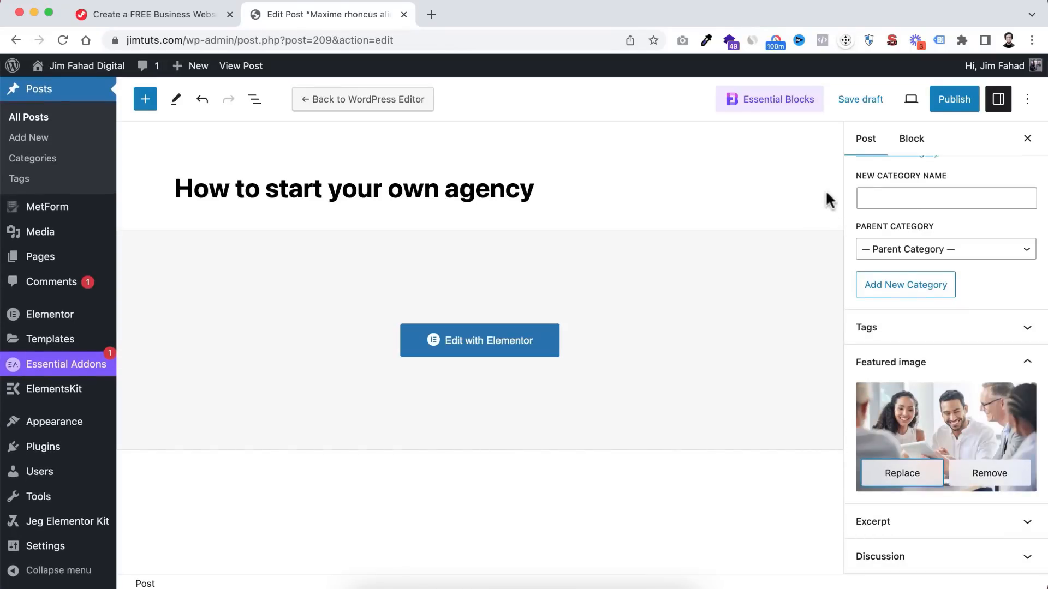
# - Publish the agency post and launch it in Elementor
pyautogui.click(954, 100)
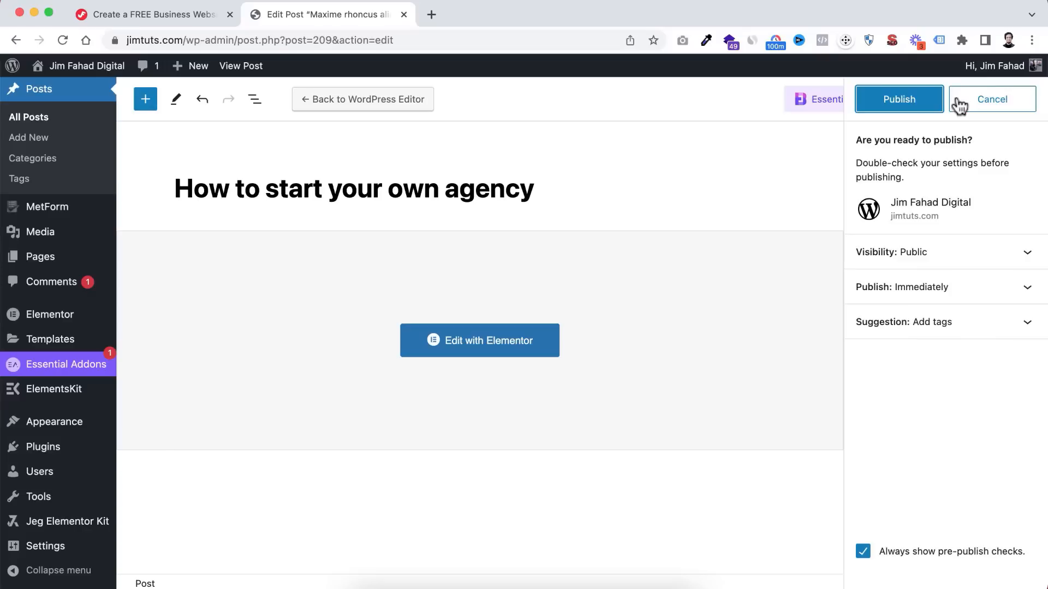
pyautogui.click(891, 107)
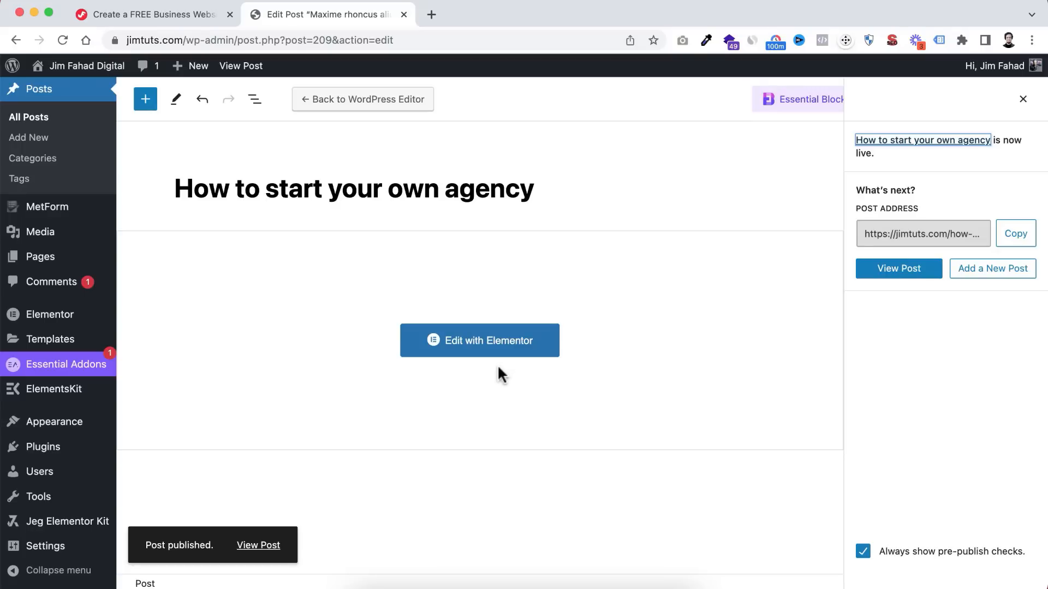
pyautogui.click(482, 341)
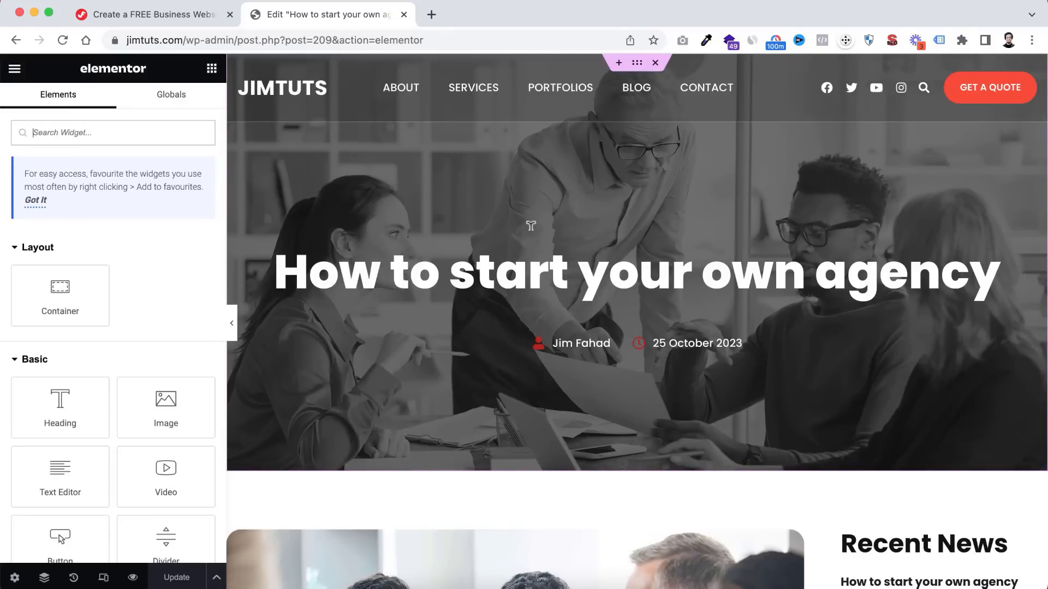
# - Scroll the Elementor canvas down to the featured photo and Recent News sidebar
pyautogui.scroll(-5, 498, 400)
pyautogui.scroll(-2, 499, 401)
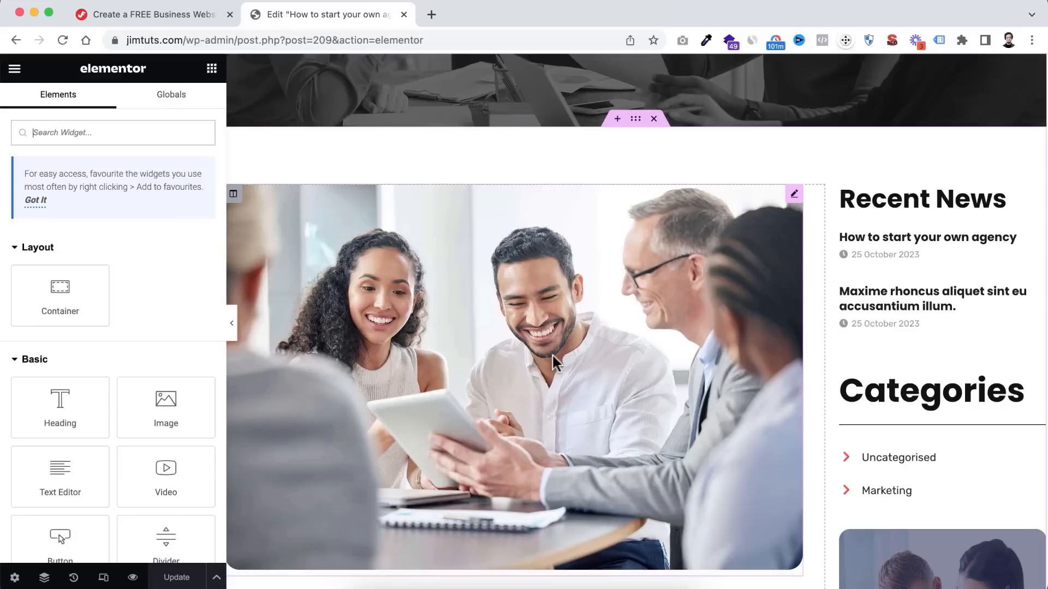
pyautogui.scroll(-1, 542, 391)
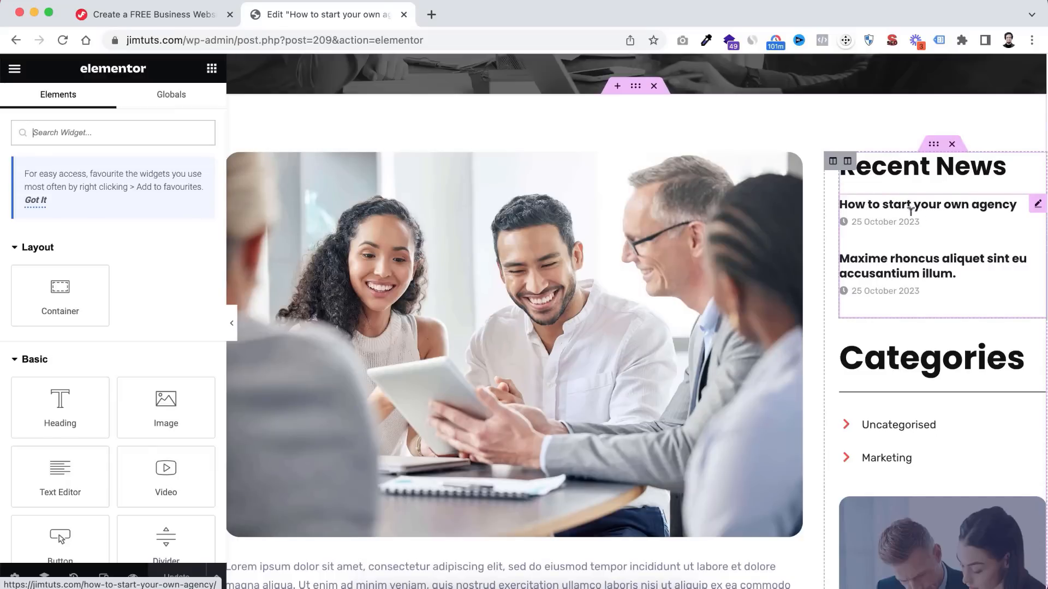
# - Delete the Recent News widget, then restore it via History's Editing Started entry
pyautogui.click(952, 145)
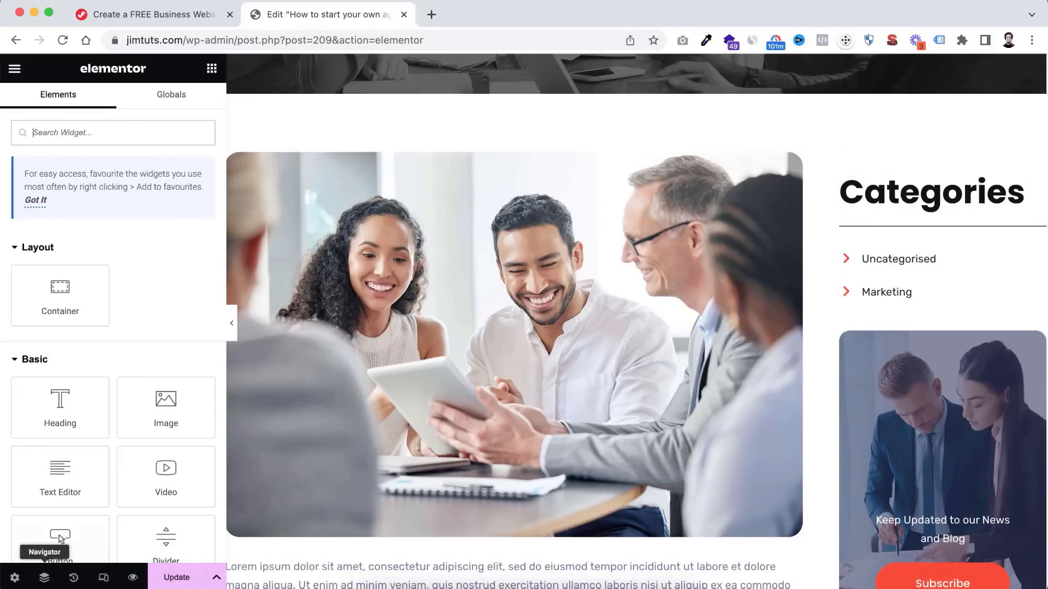
pyautogui.click(74, 577)
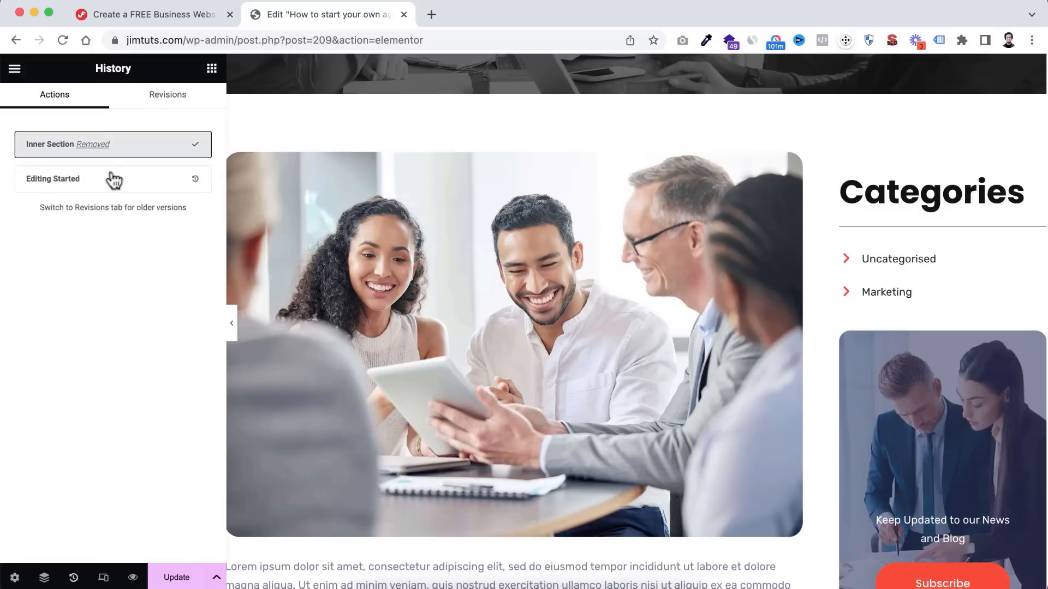
pyautogui.click(198, 184)
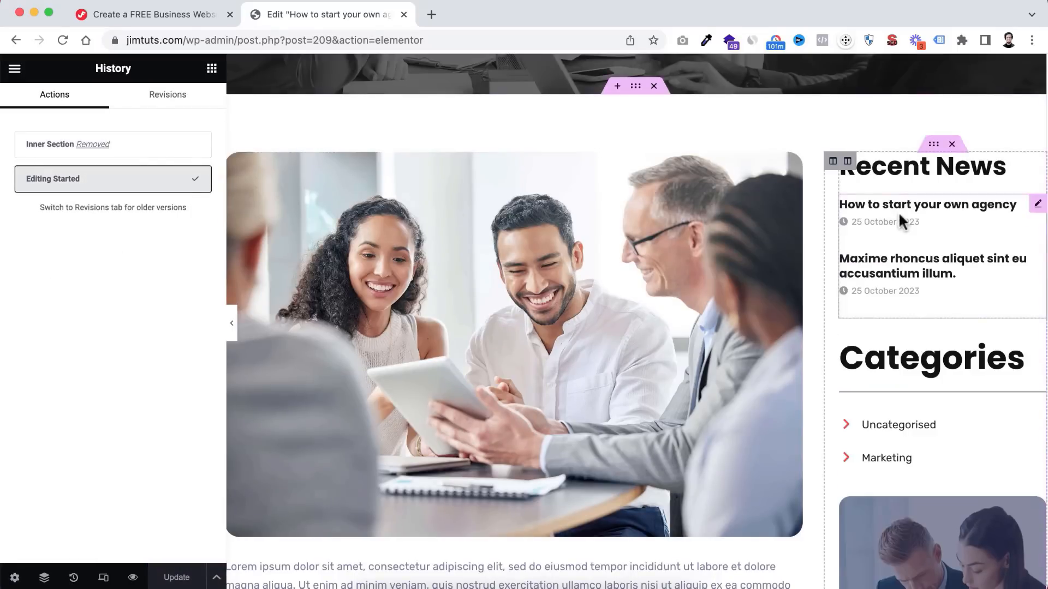
pyautogui.scroll(-2, 912, 396)
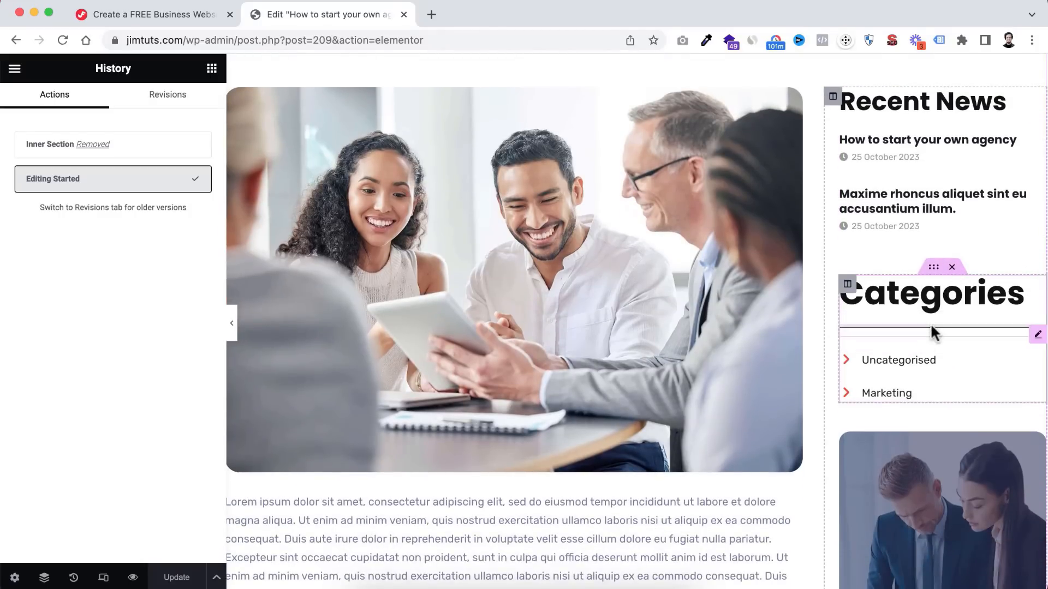
pyautogui.scroll(-1, 922, 371)
pyautogui.scroll(-5, 922, 376)
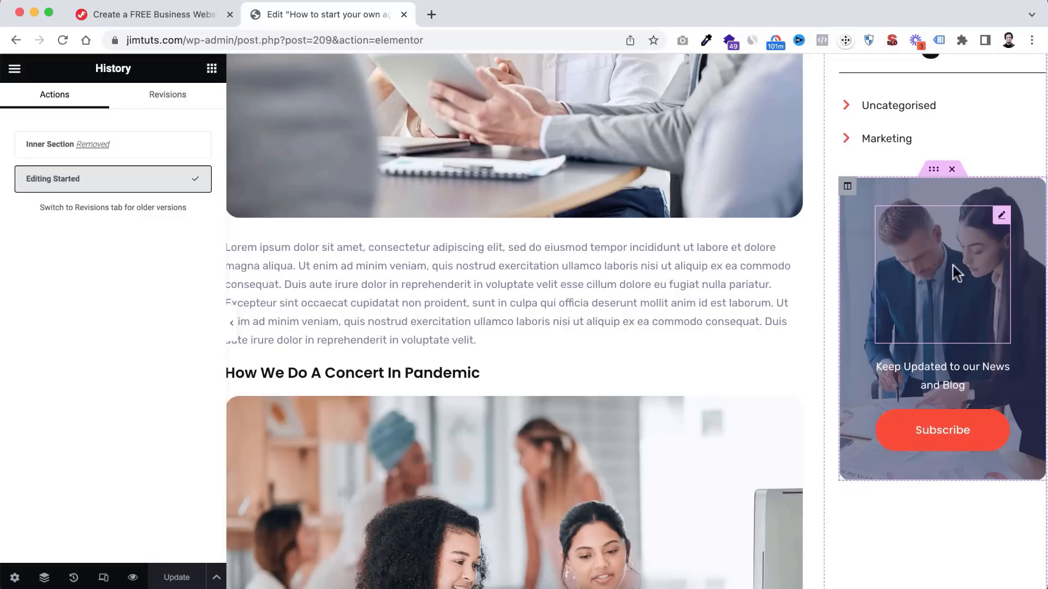
pyautogui.scroll(7, 639, 295)
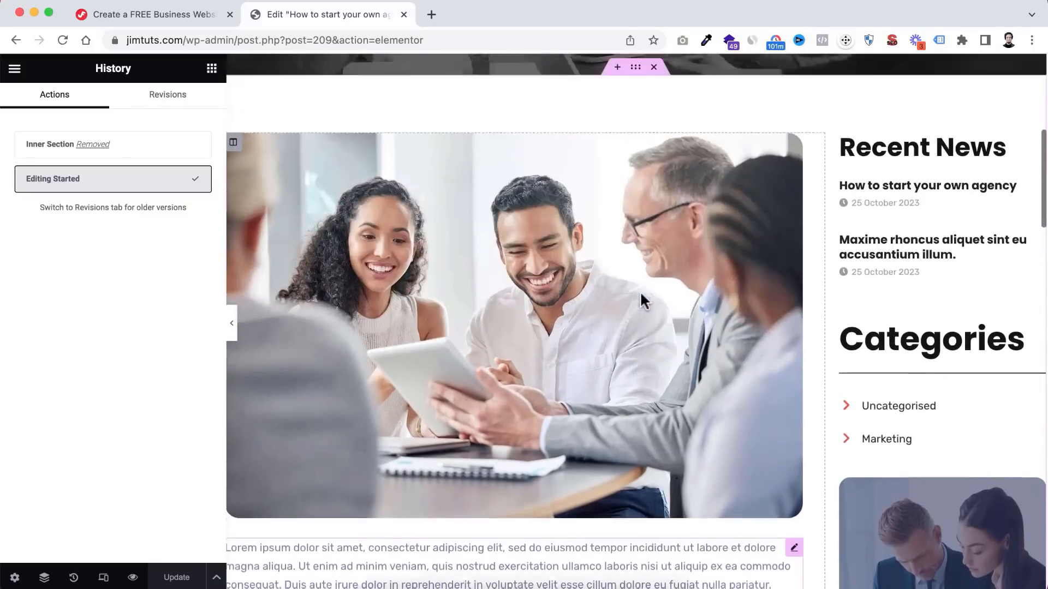
# - Select the article's closing lorem paragraph above the share buttons, then reopen the Elements panel
pyautogui.scroll(-2, 640, 290)
pyautogui.scroll(-4, 578, 330)
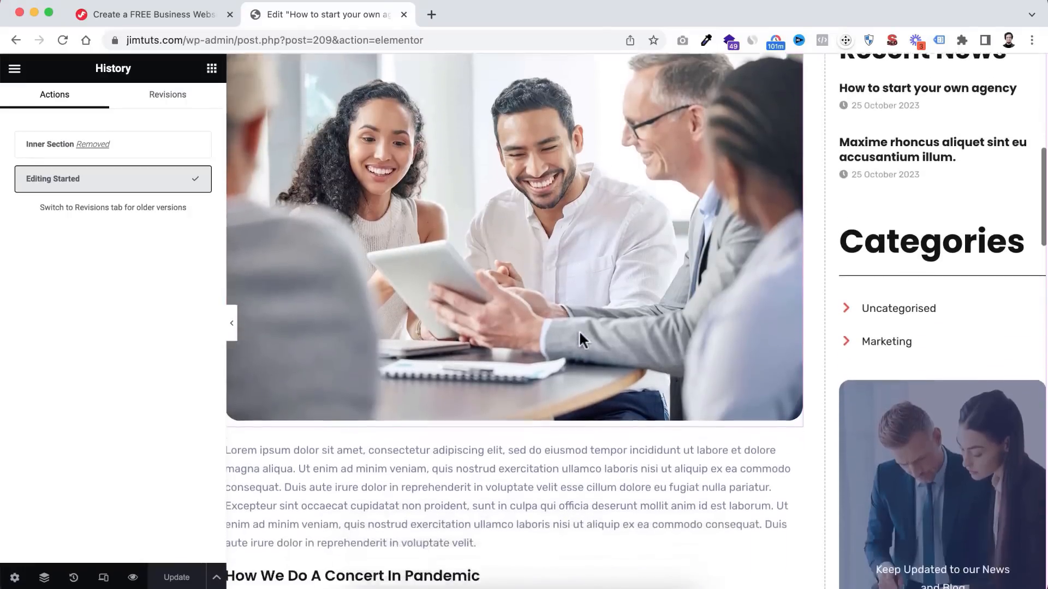
pyautogui.click(212, 69)
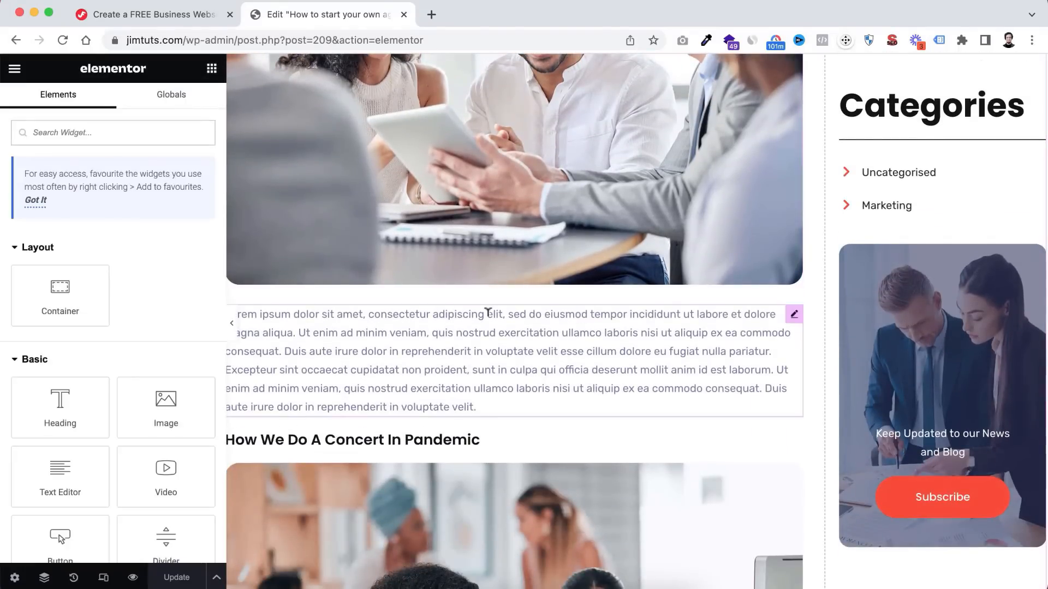
pyautogui.scroll(2, 486, 313)
pyautogui.scroll(2, 486, 314)
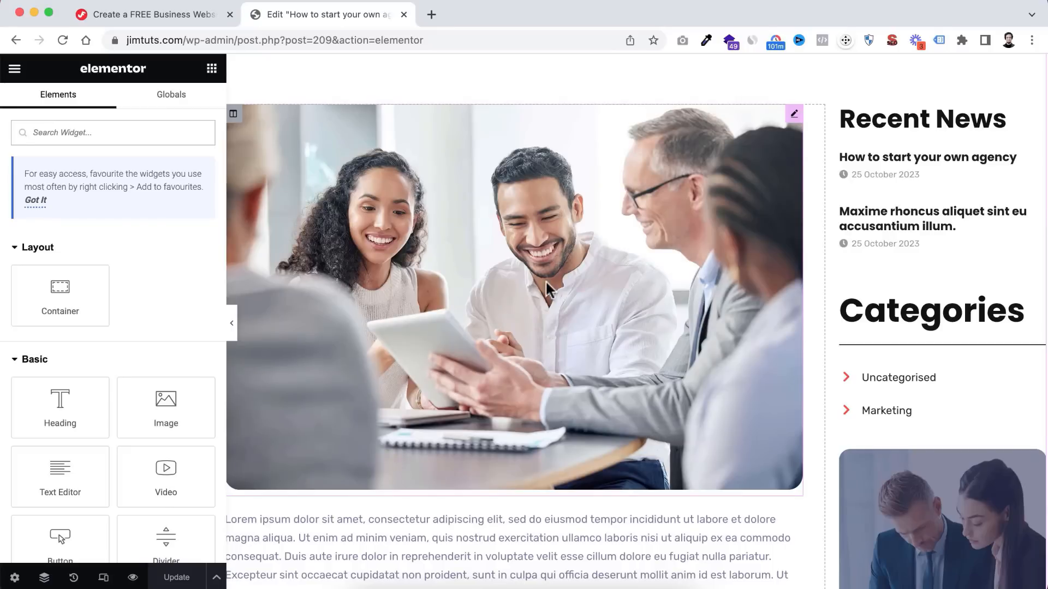
pyautogui.scroll(-4, 545, 280)
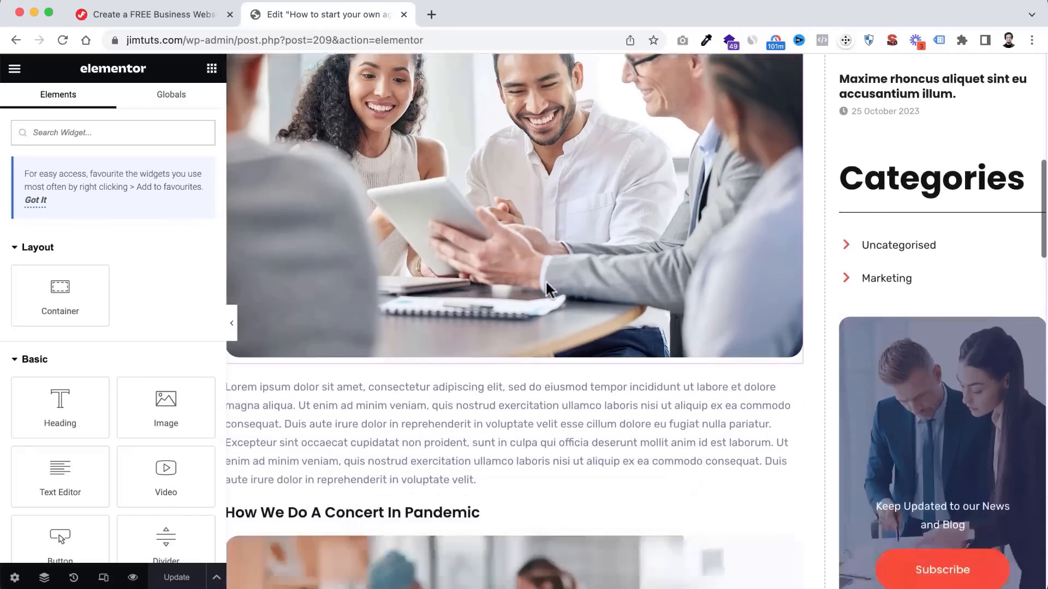
pyautogui.click(447, 378)
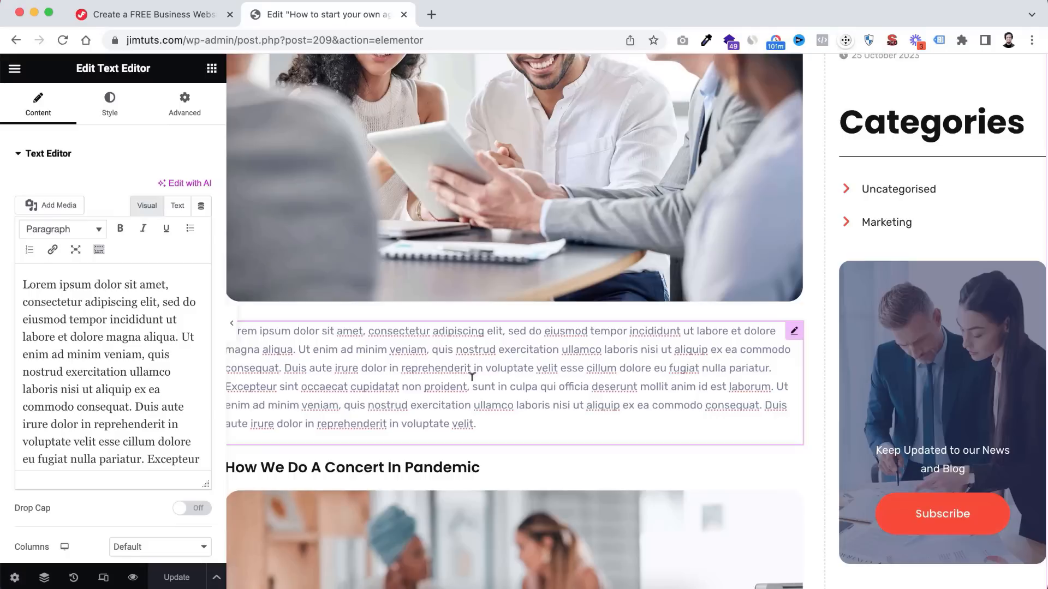
pyautogui.scroll(-2, 471, 376)
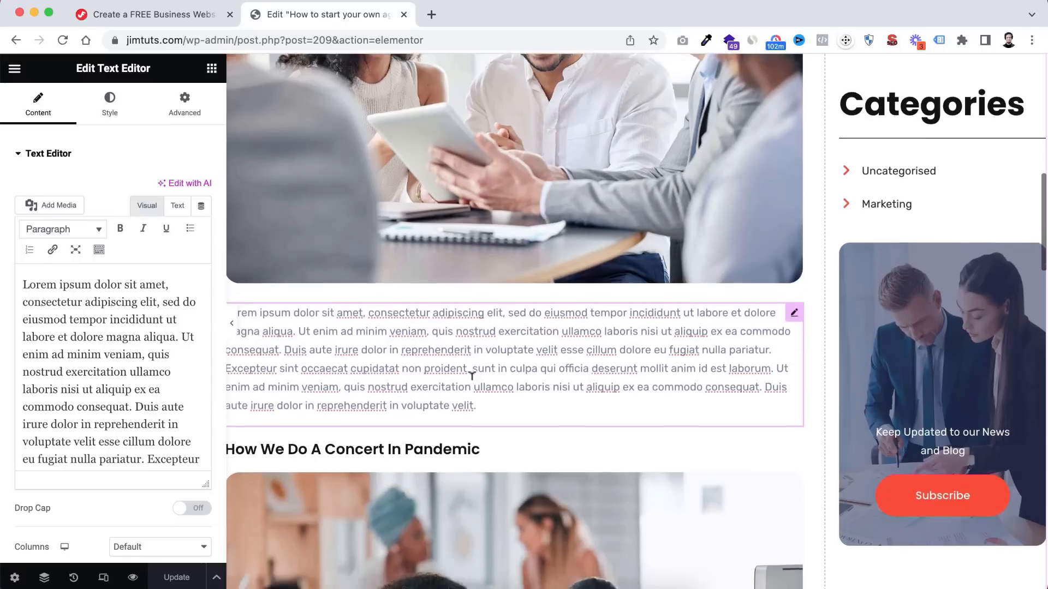
pyautogui.scroll(-4, 438, 359)
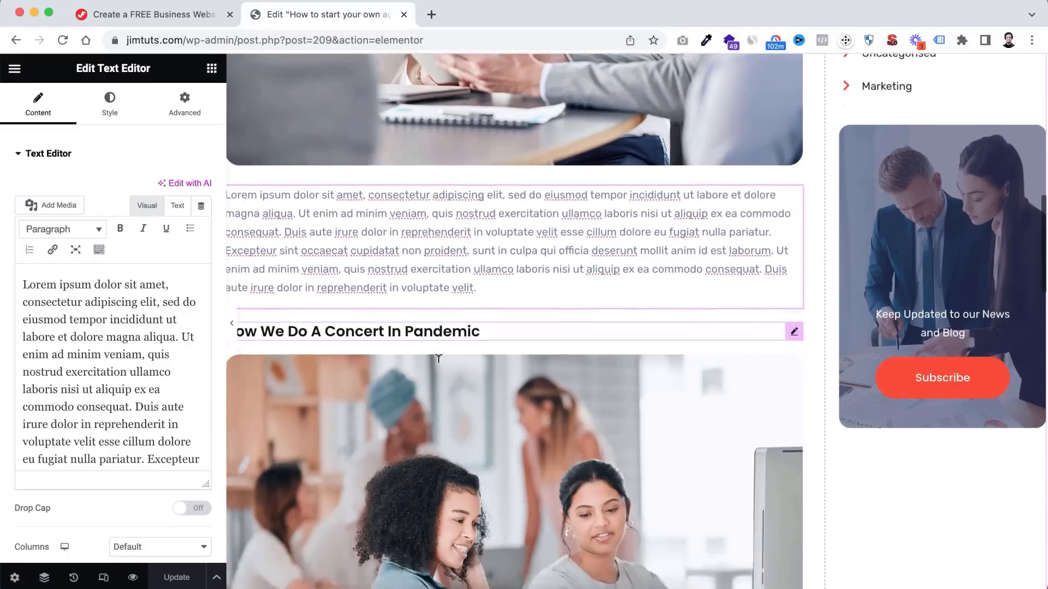
pyautogui.scroll(-8, 466, 322)
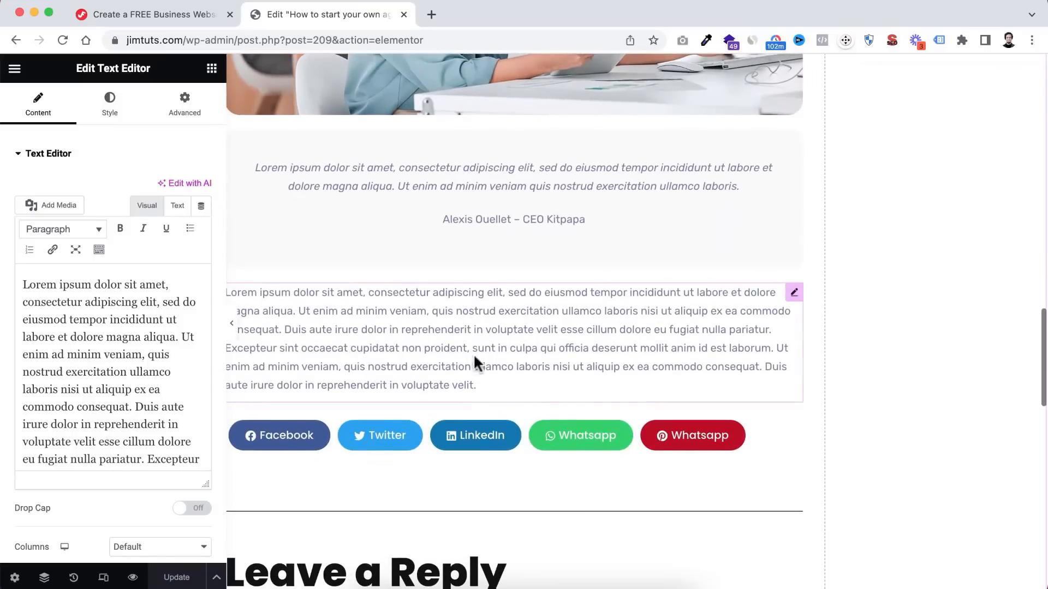
pyautogui.click(475, 363)
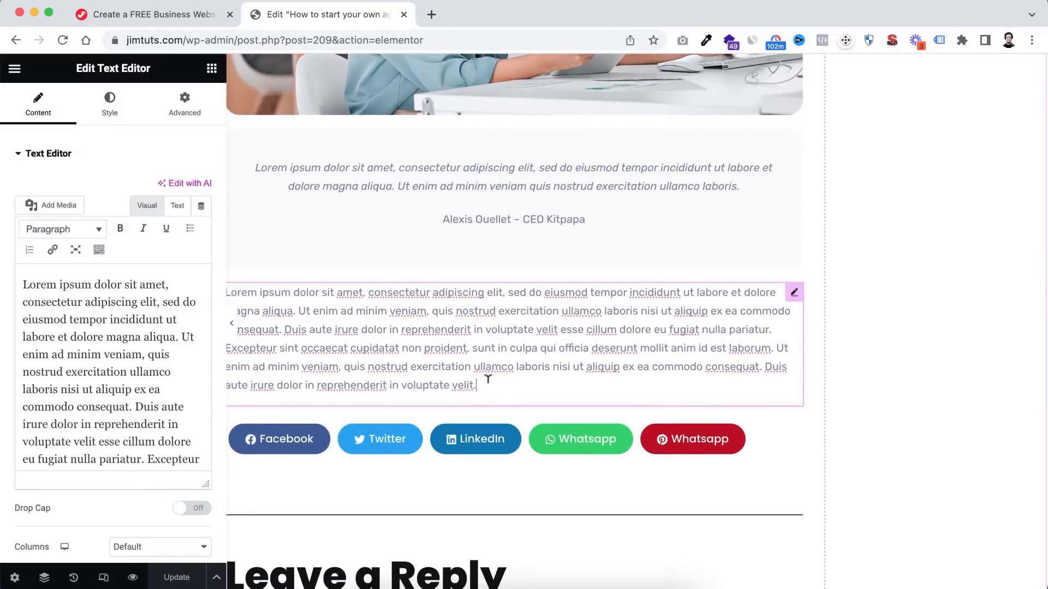
pyautogui.click(212, 69)
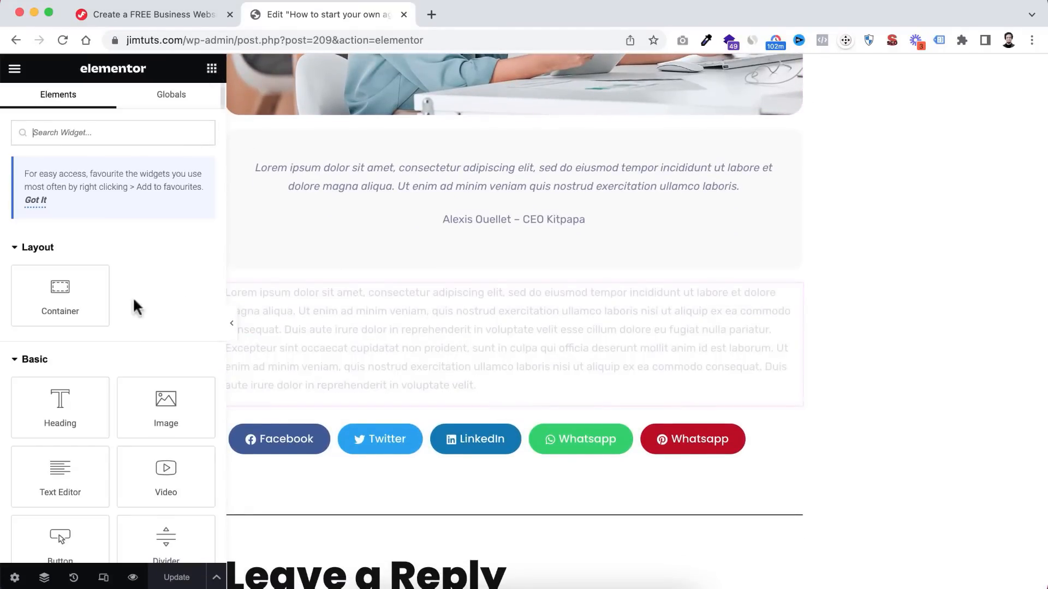
# - Add an H5 heading reading 'Few Other Notes' below the closing paragraph
pyautogui.moveTo(59, 339); pyautogui.dragTo(469, 365)
pyautogui.click(148, 364)
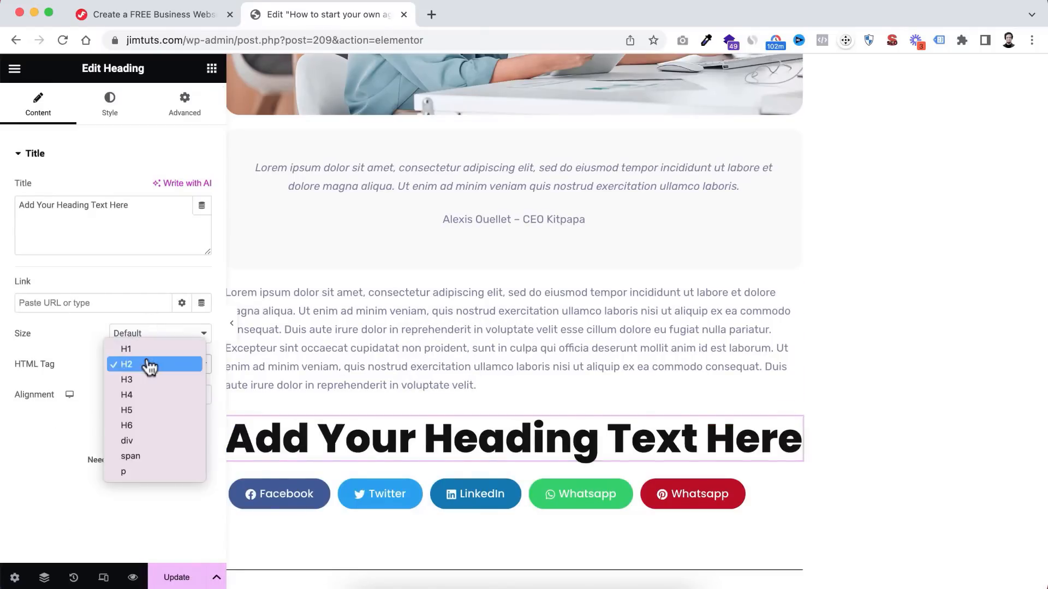
pyautogui.click(146, 429)
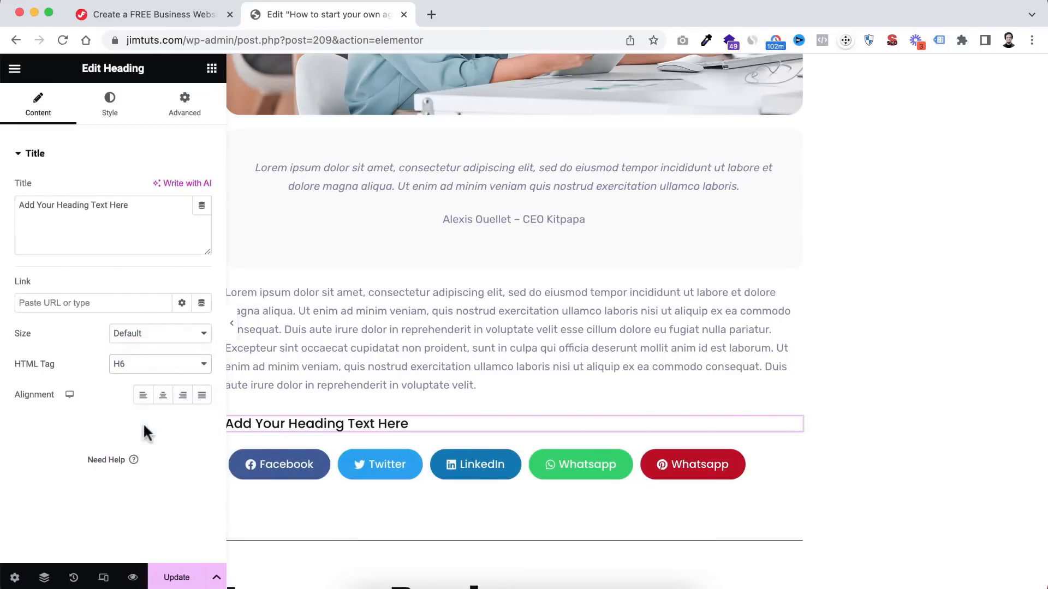
pyautogui.click(149, 365)
pyautogui.click(145, 352)
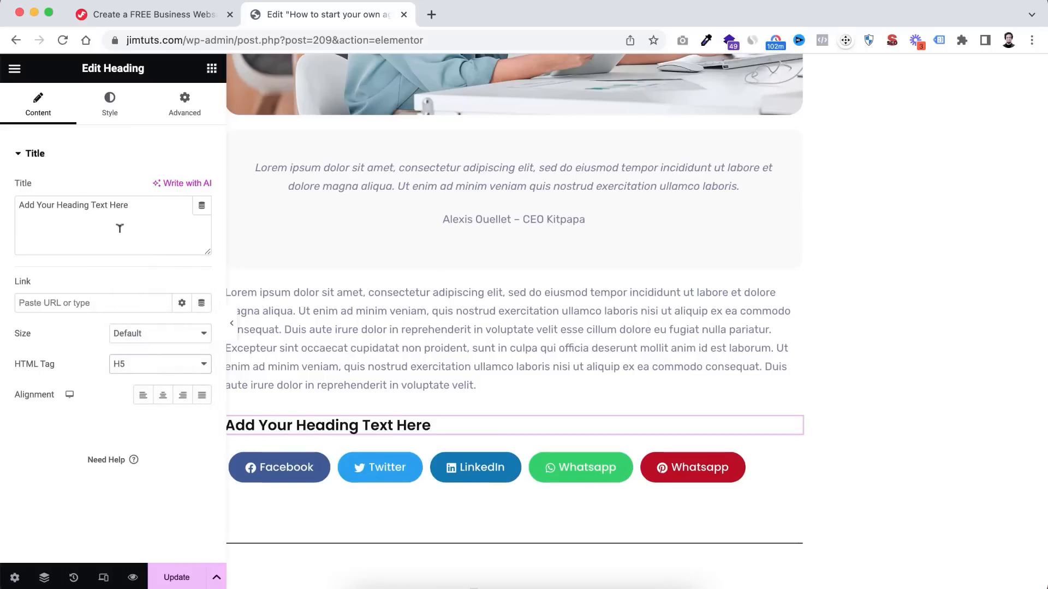
pyautogui.tripleClick(116, 203)
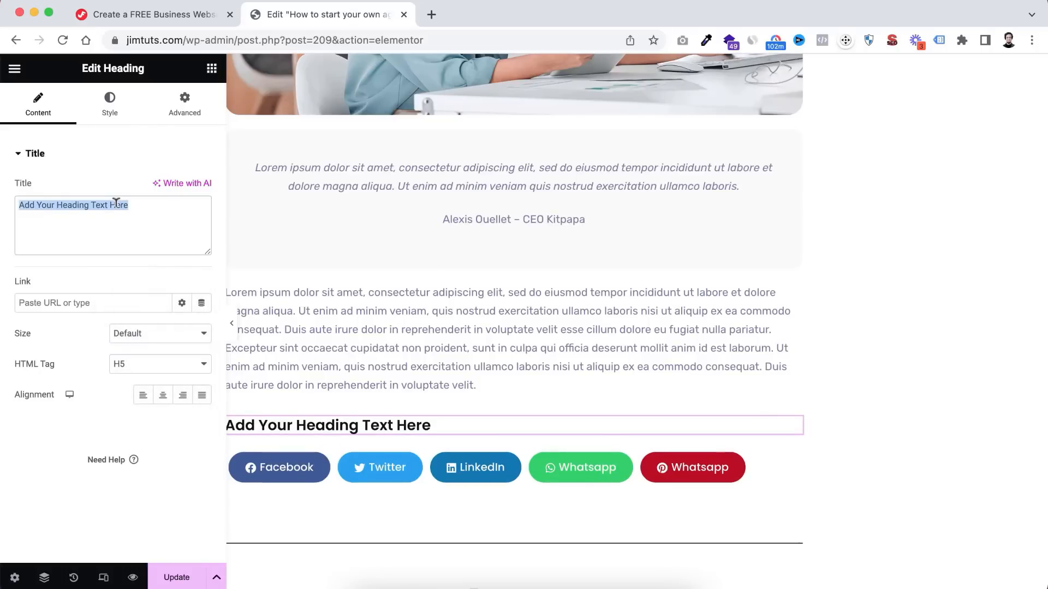
pyautogui.write('Few Other Notes')
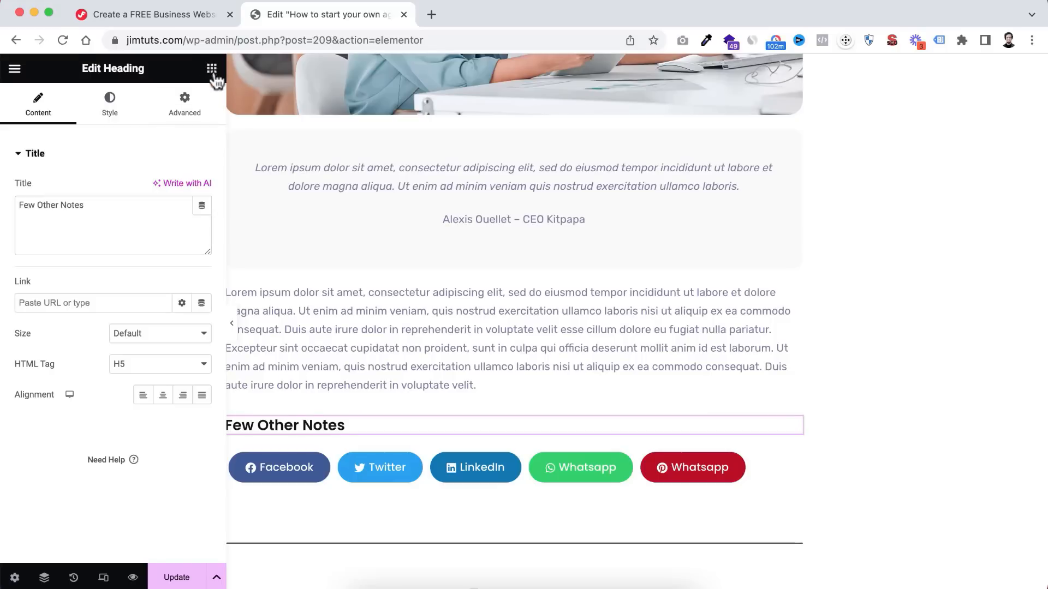
pyautogui.click(211, 68)
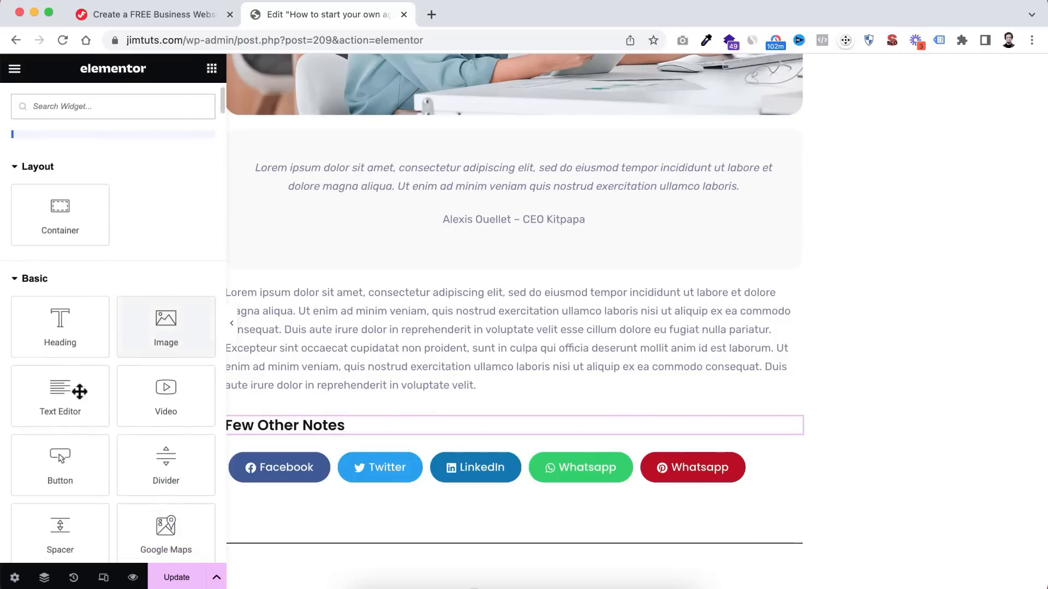
# - Drop a Text Editor widget under the heading and paste its lorem text to repeat four times
pyautogui.moveTo(79, 391); pyautogui.dragTo(289, 434)
pyautogui.scroll(-3, 358, 425)
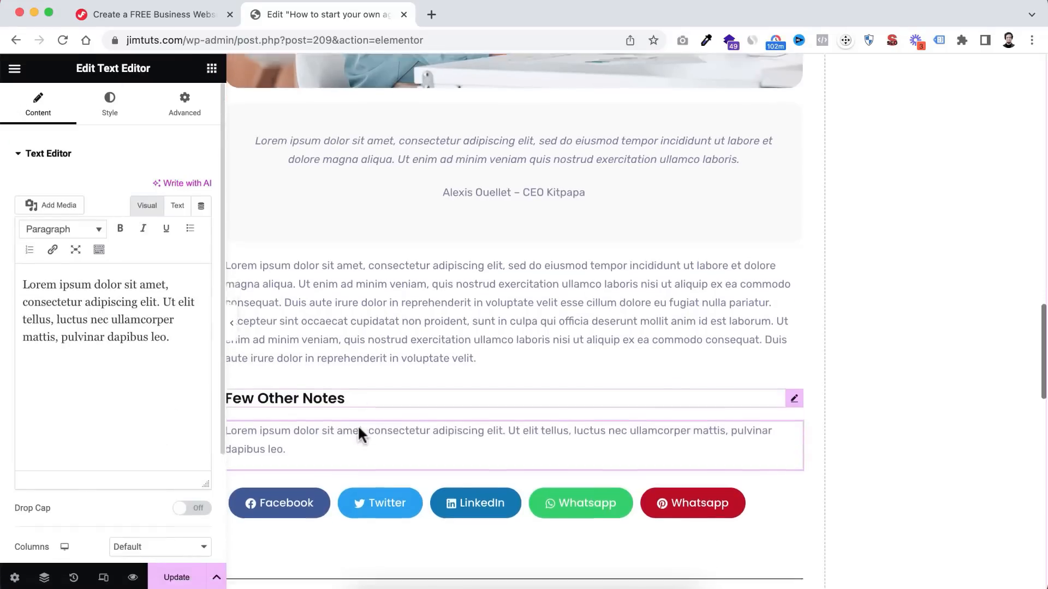
pyautogui.moveTo(171, 337); pyautogui.dragTo(4, 278)
pyautogui.hotkey('ctrl', 'c')
pyautogui.hotkey('ctrl', 'v')
pyautogui.hotkey('ctrl', 'v')
pyautogui.hotkey('ctrl', 'v')
pyautogui.hotkey('ctrl', 'v')
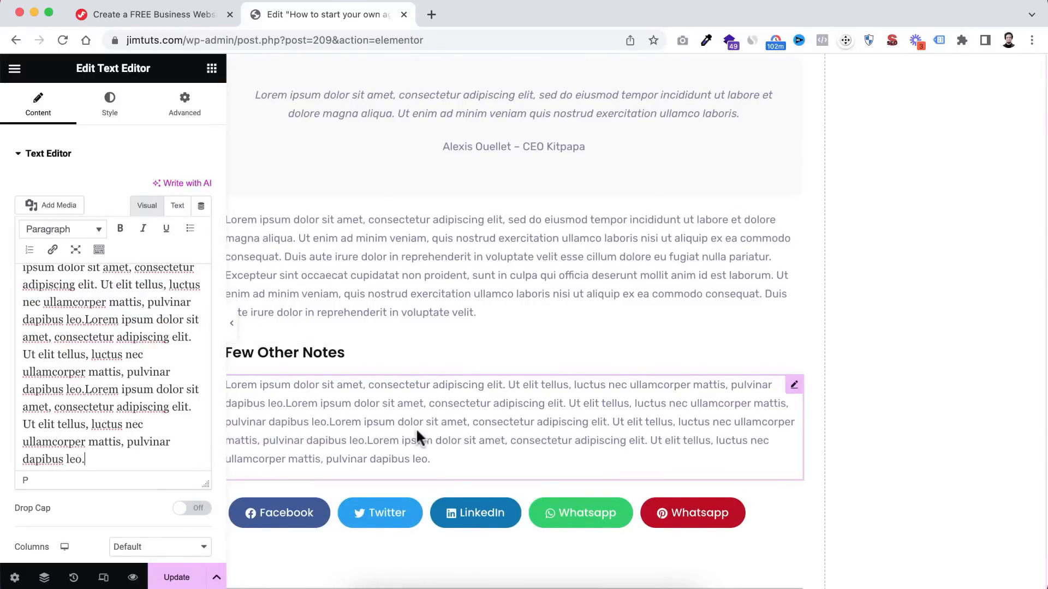
pyautogui.scroll(-2, 416, 412)
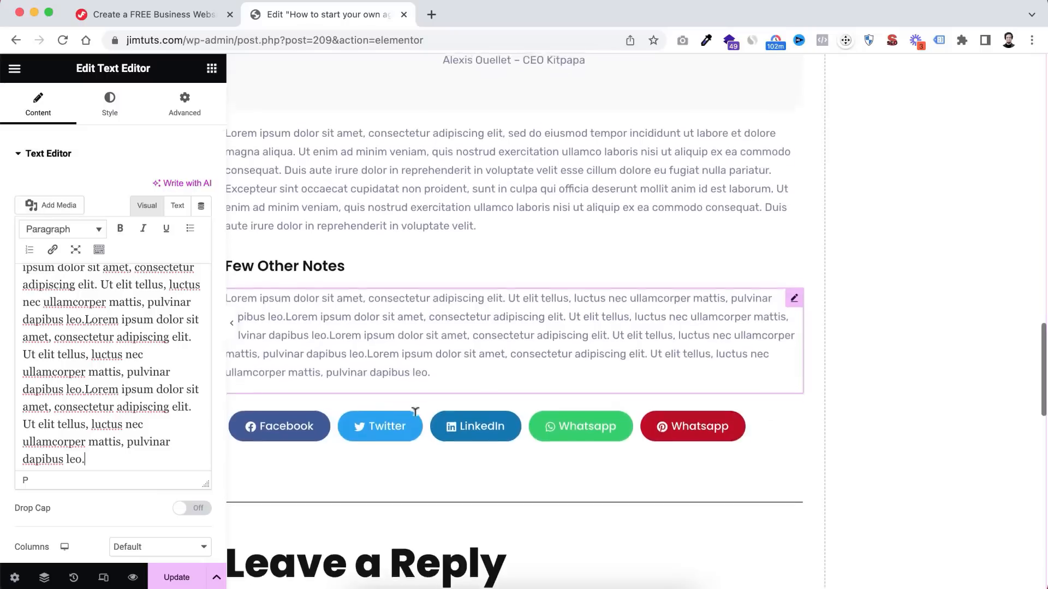
pyautogui.scroll(3, 415, 412)
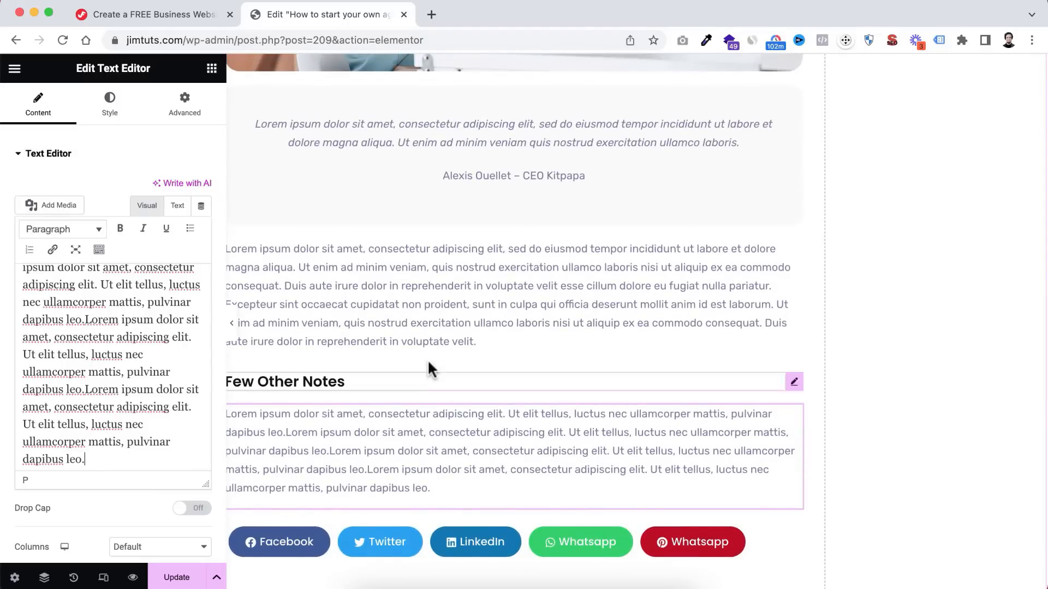
pyautogui.click(429, 342)
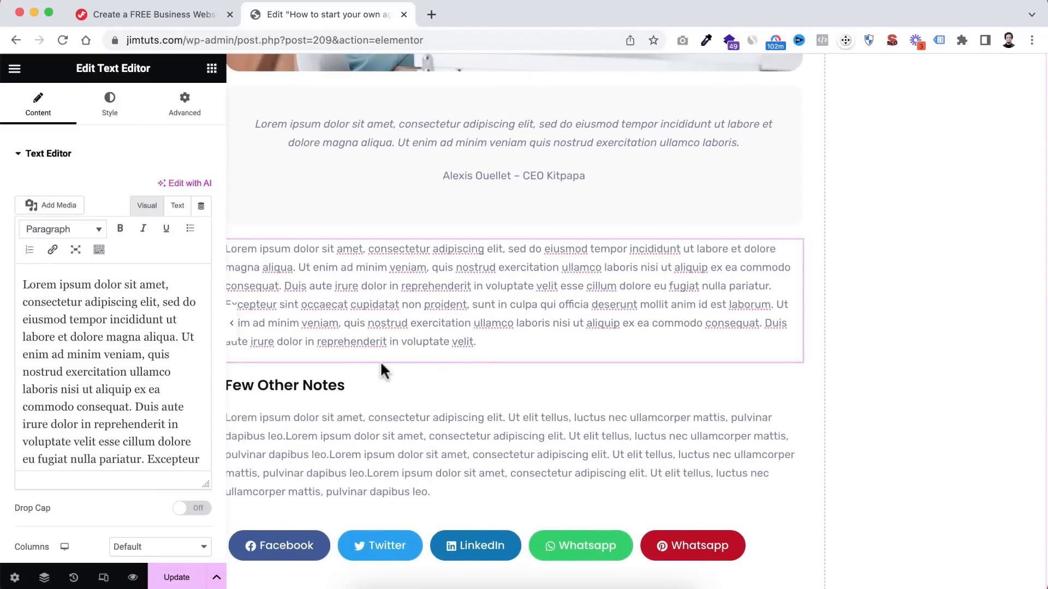
pyautogui.click(212, 68)
pyautogui.scroll(-2, 164, 374)
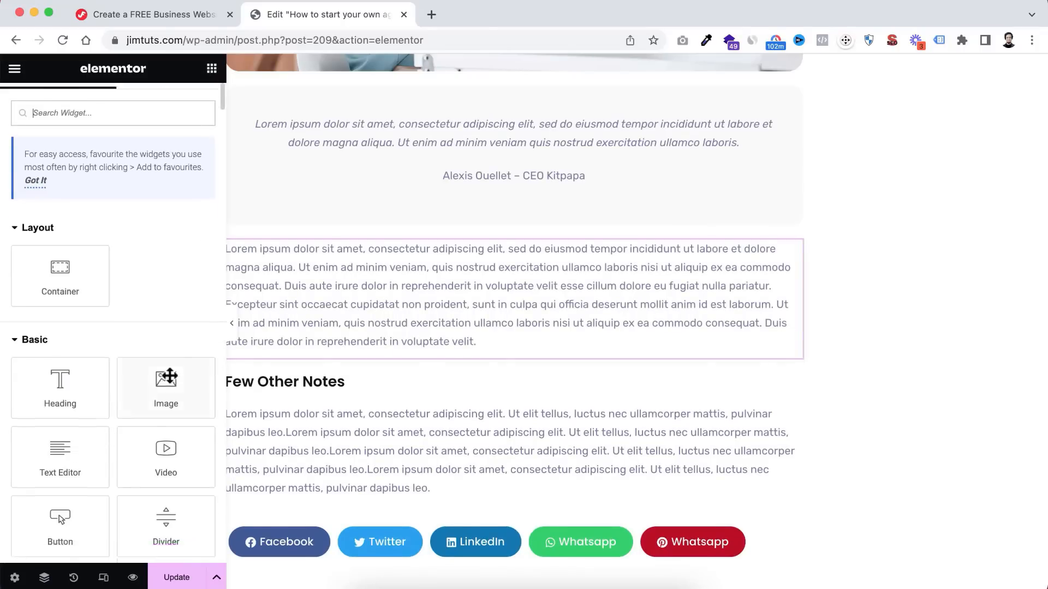
# - Add an Image widget showing home-2-banner.jpg, the coworkers-around-a-desk photo, below the paragraph
pyautogui.moveTo(163, 341); pyautogui.dragTo(402, 360)
pyautogui.click(109, 235)
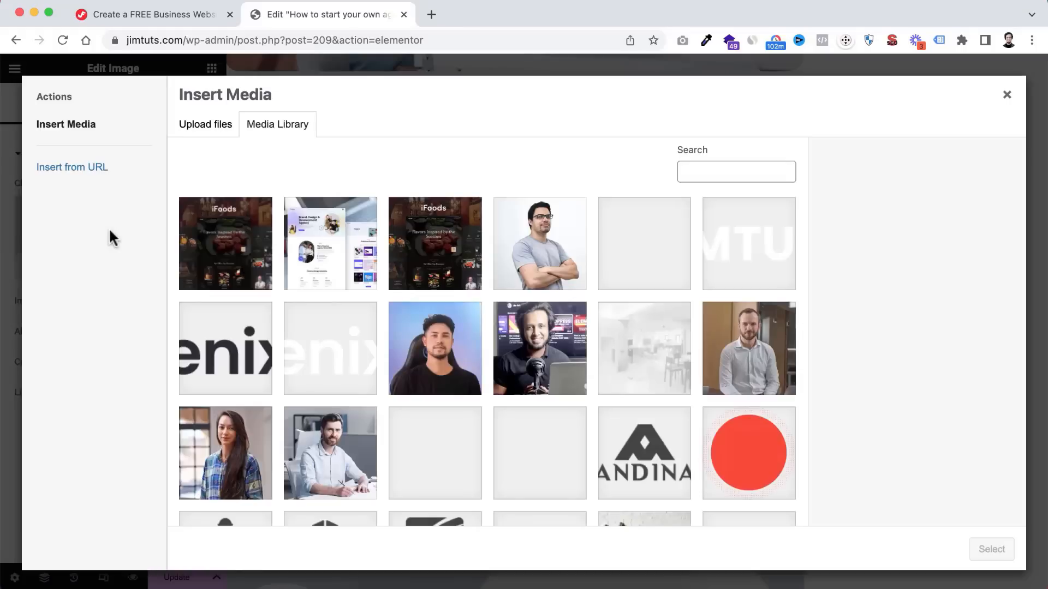
pyautogui.scroll(-5, 525, 356)
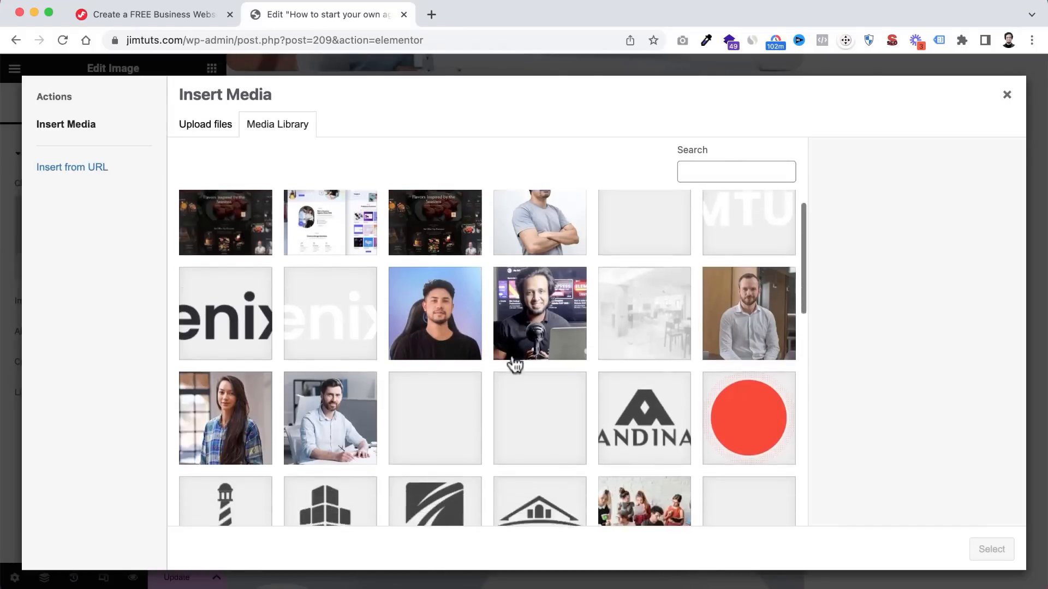
pyautogui.click(654, 290)
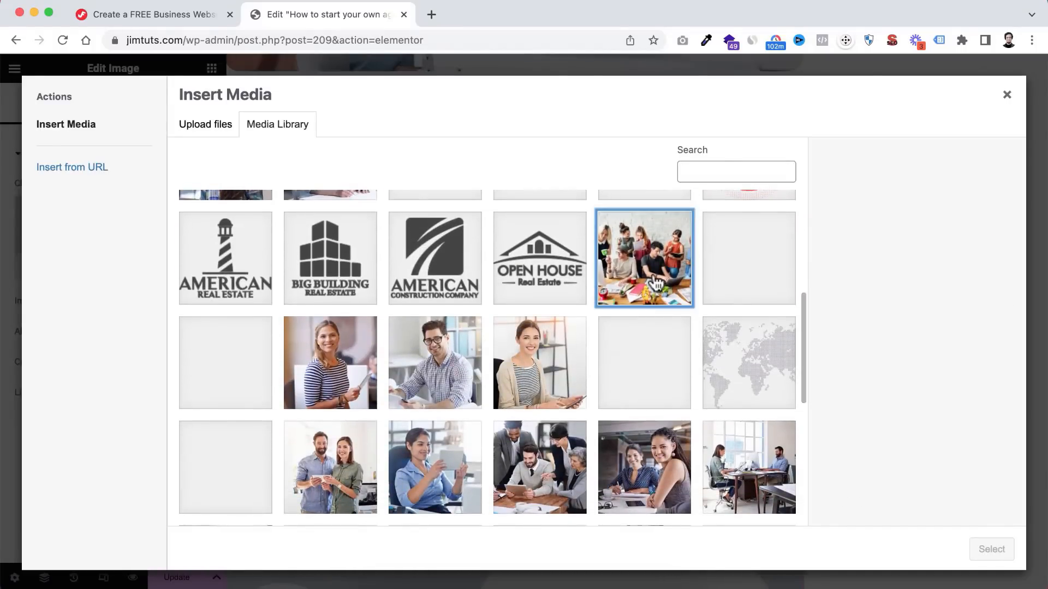
pyautogui.click(992, 550)
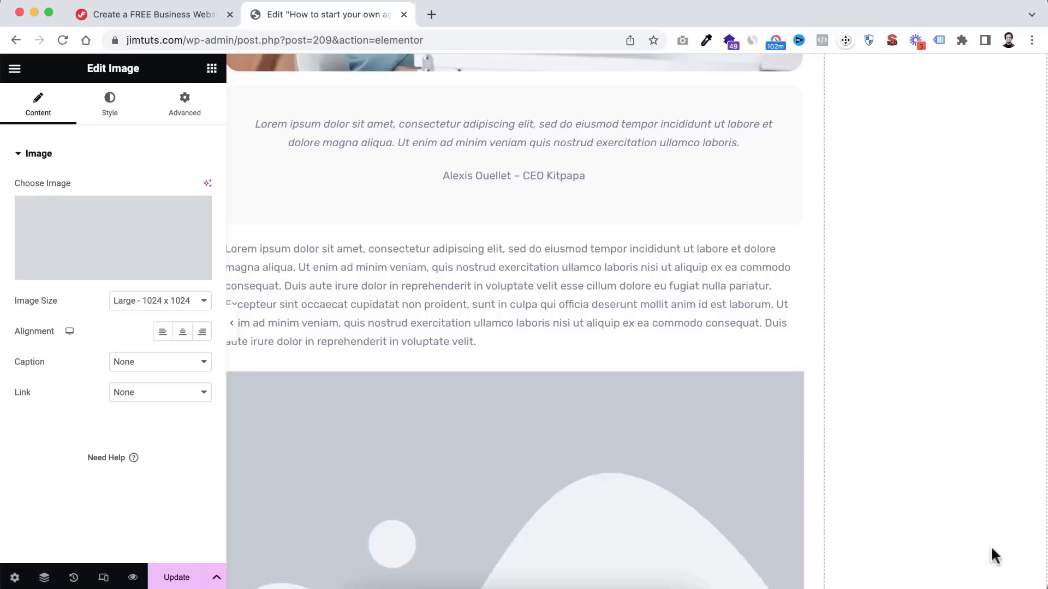
pyautogui.scroll(-2, 658, 427)
pyautogui.scroll(-5, 658, 427)
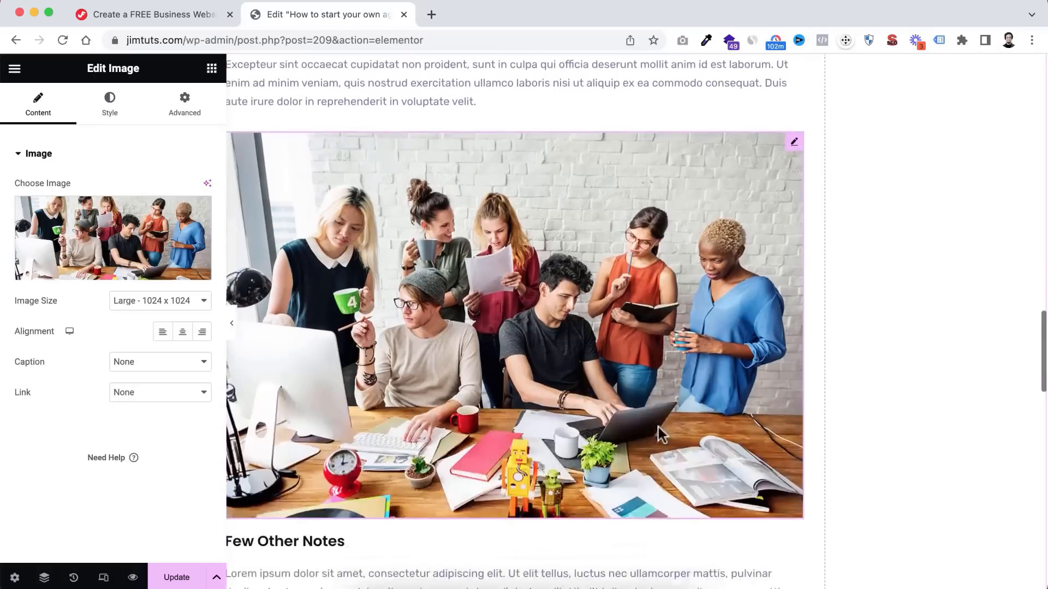
pyautogui.scroll(2, 647, 391)
pyautogui.scroll(-1, 647, 391)
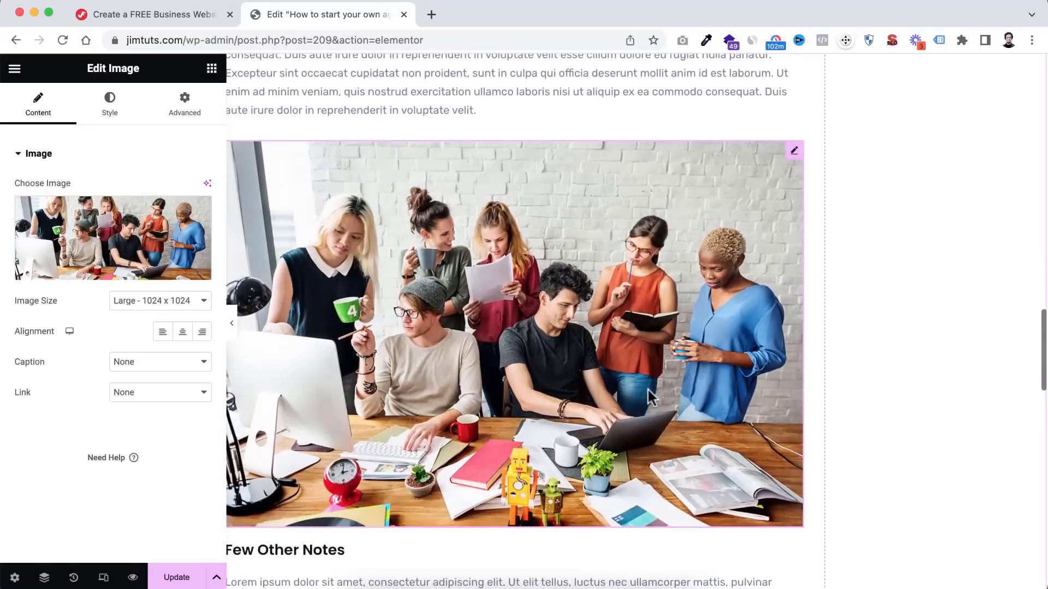
pyautogui.scroll(10, 596, 347)
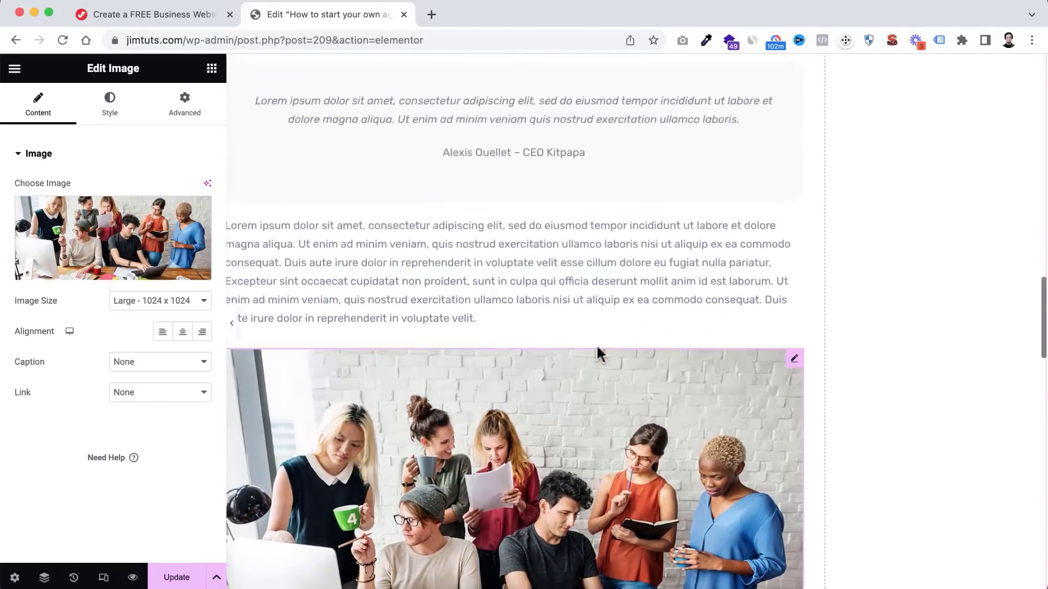
pyautogui.scroll(-1, 596, 341)
pyautogui.scroll(-1, 596, 335)
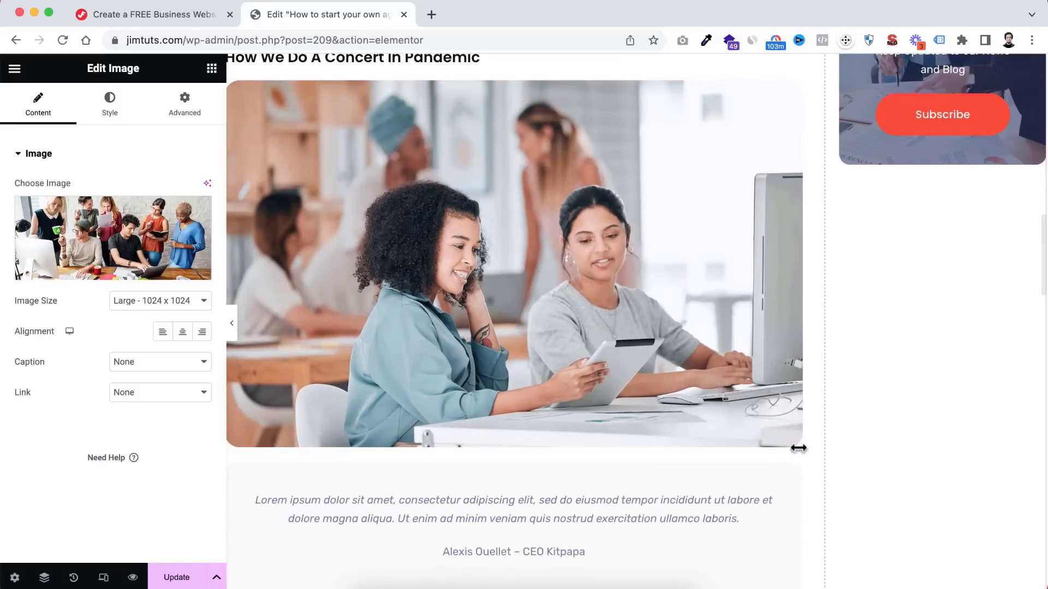
pyautogui.scroll(4, 800, 354)
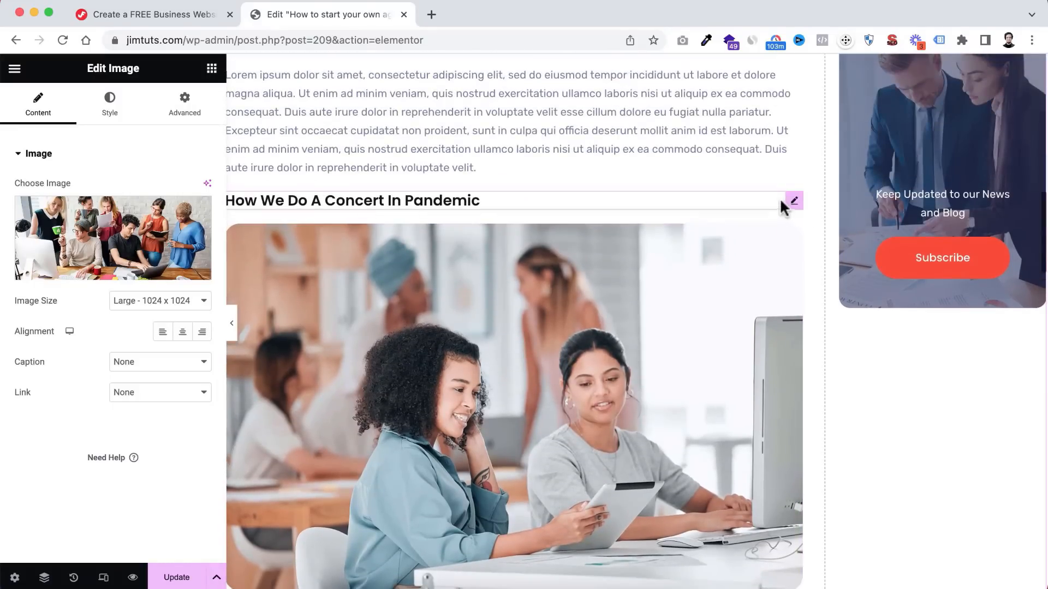
pyautogui.scroll(-15, 756, 391)
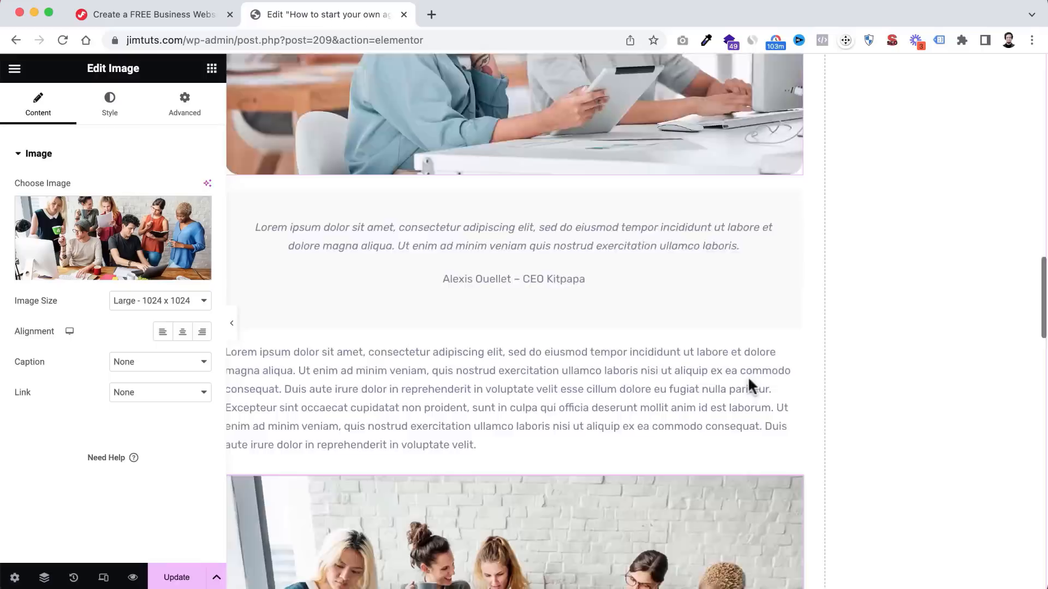
pyautogui.scroll(8, 686, 351)
pyautogui.scroll(5, 683, 307)
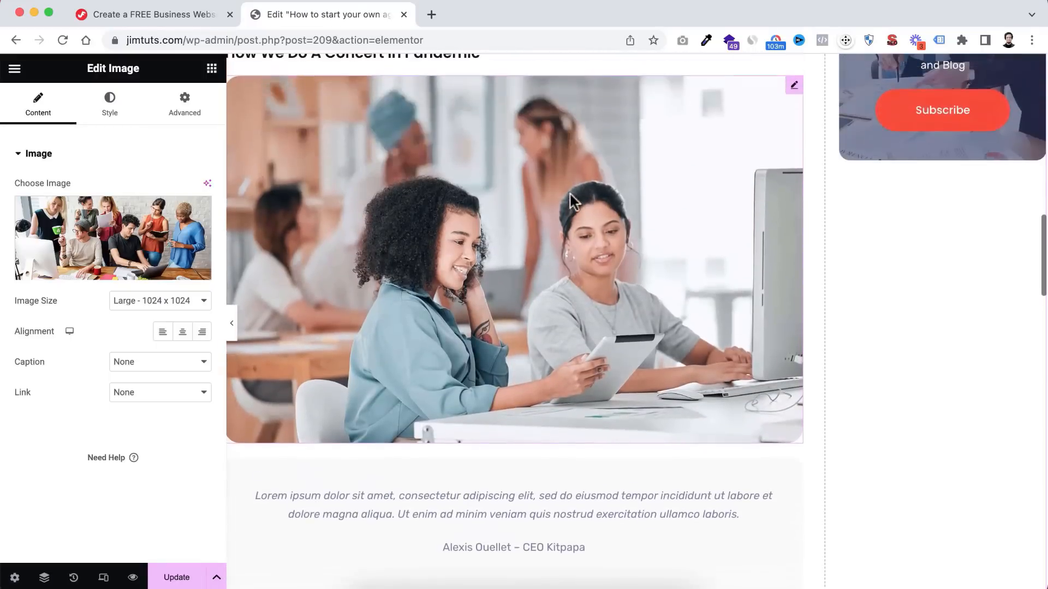
# - Copy the concert image and paste its style onto the group photo to match its rounded corners
pyautogui.rightClick(564, 168)
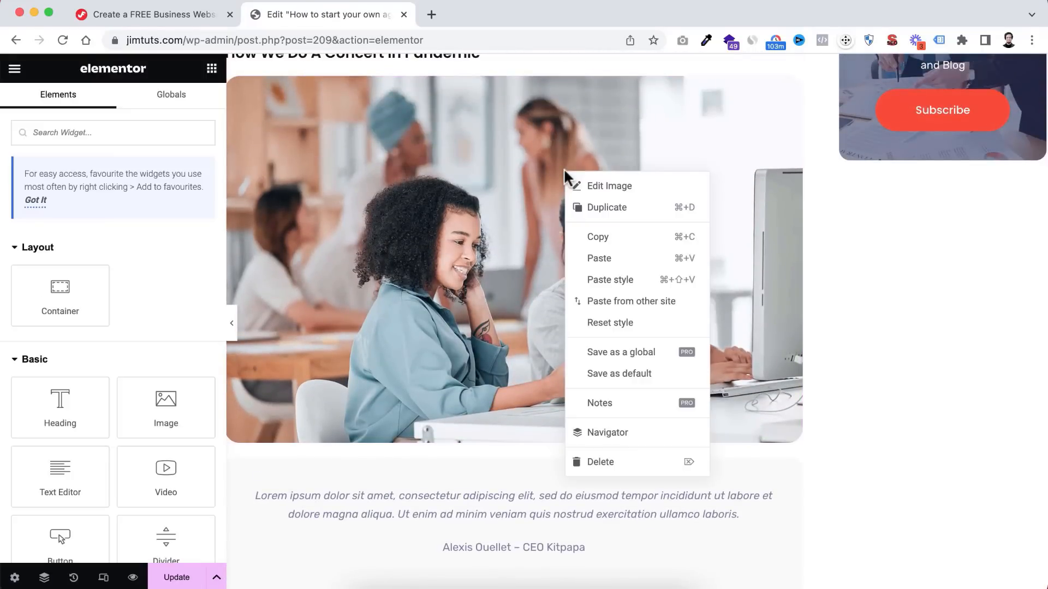
pyautogui.click(603, 237)
pyautogui.scroll(-10, 567, 372)
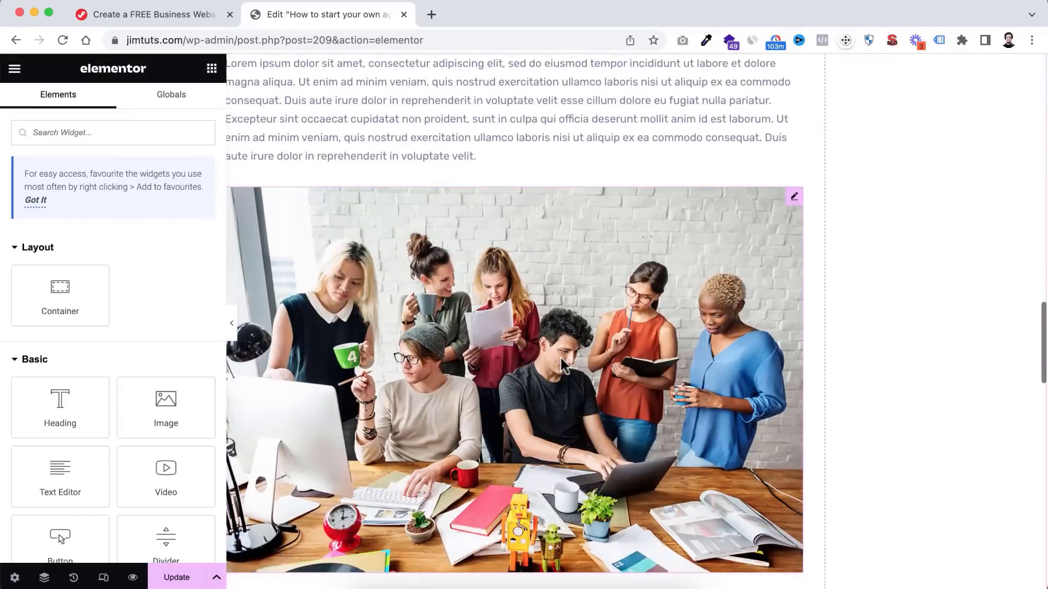
pyautogui.rightClick(562, 364)
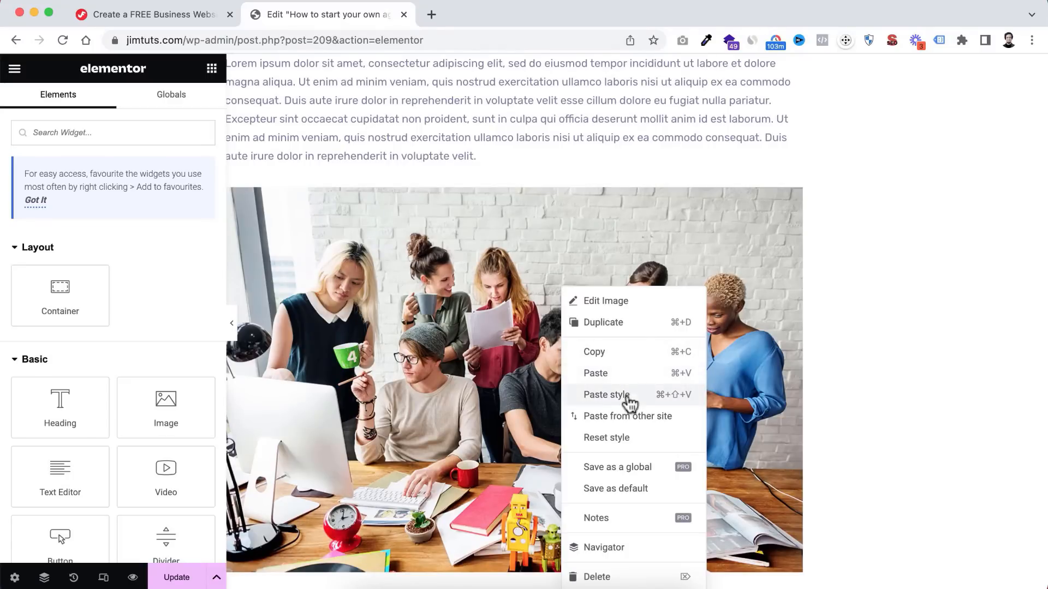
pyautogui.click(606, 395)
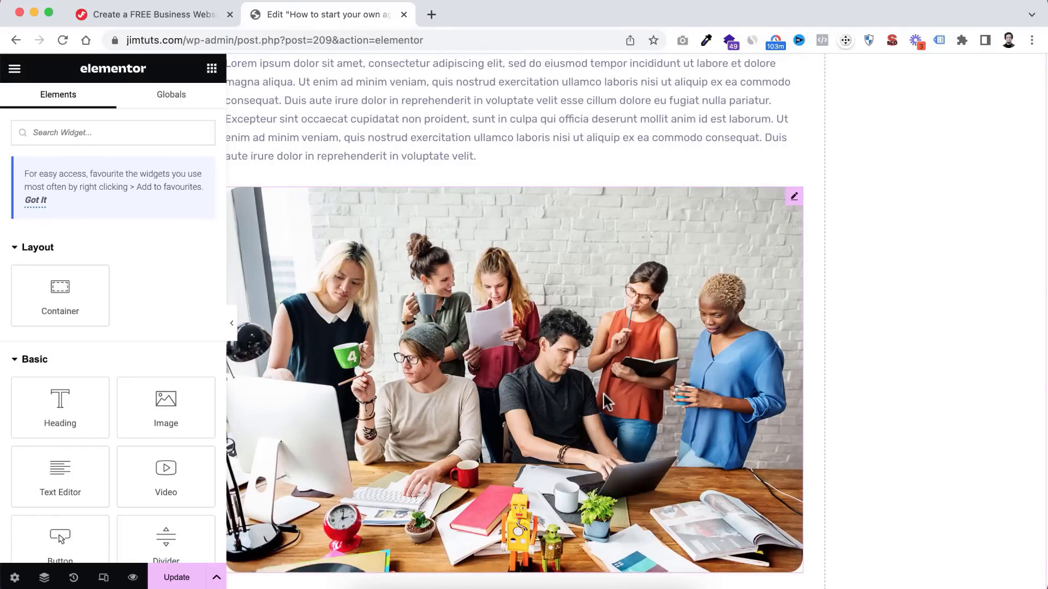
pyautogui.scroll(-3, 604, 394)
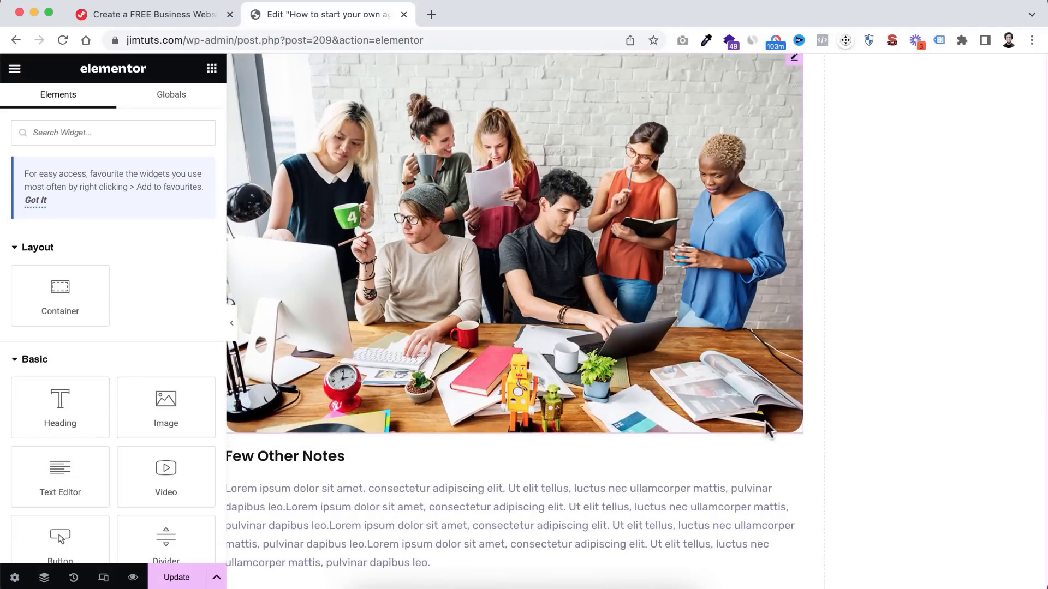
pyautogui.scroll(8, 739, 336)
pyautogui.scroll(-4, 739, 335)
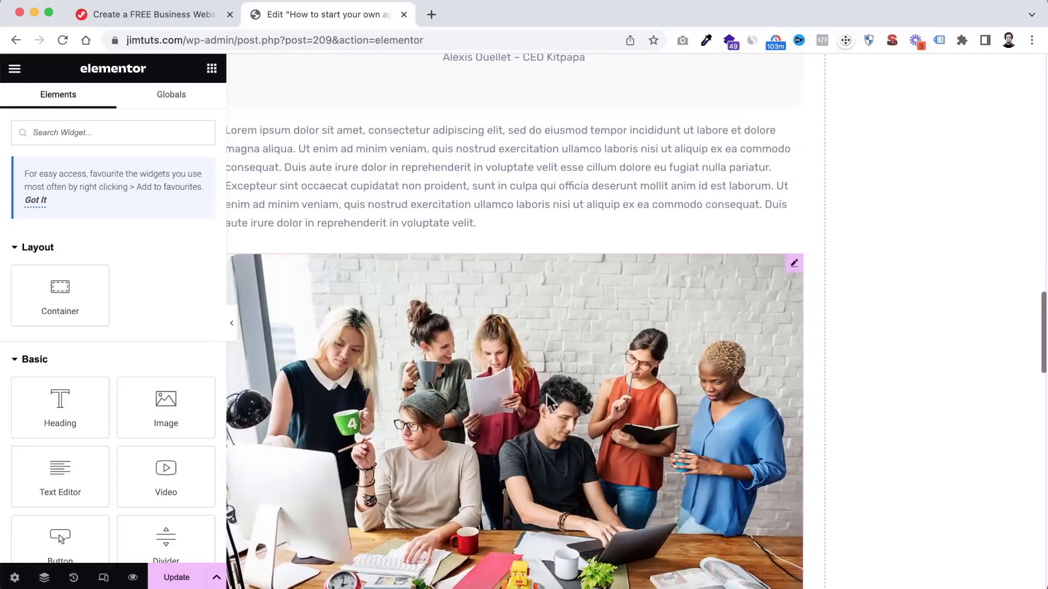
pyautogui.scroll(-3, 115, 399)
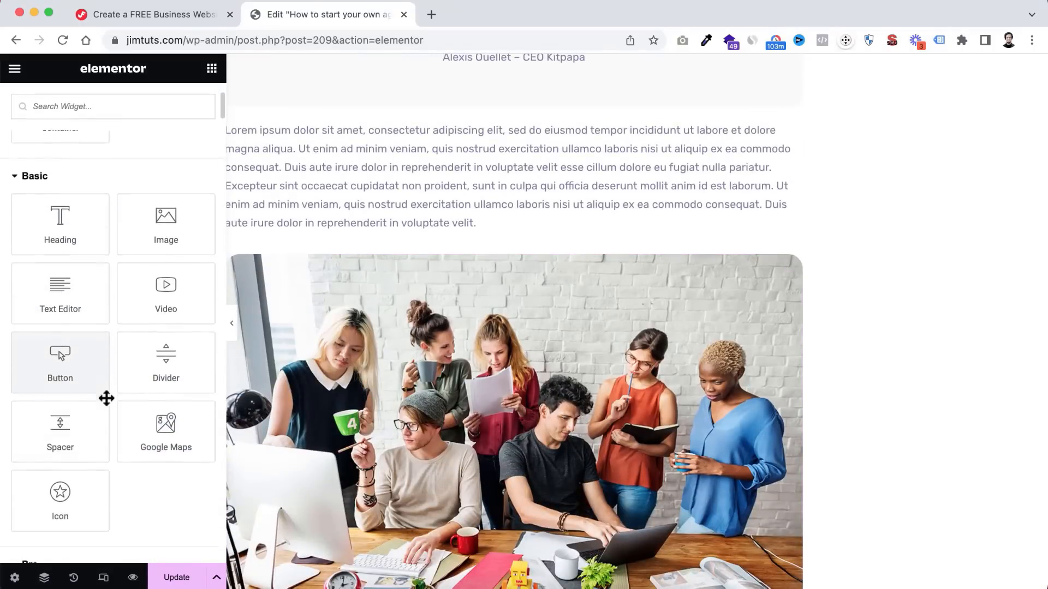
# - Filter the Elements panel with 'list' to show Icon List, Feature List and similar widgets
pyautogui.write('list')
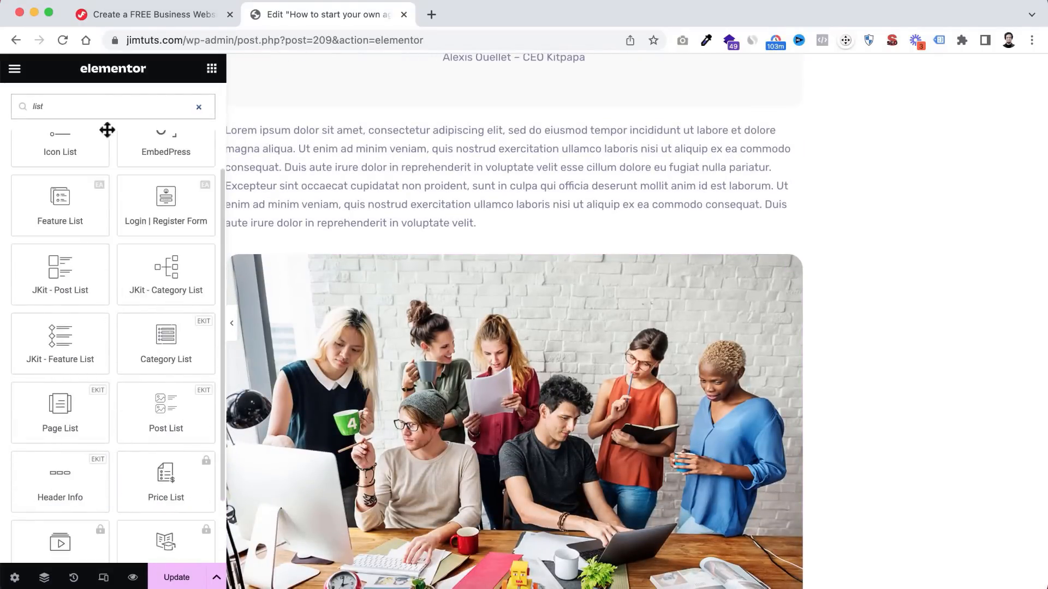
pyautogui.scroll(3, 123, 196)
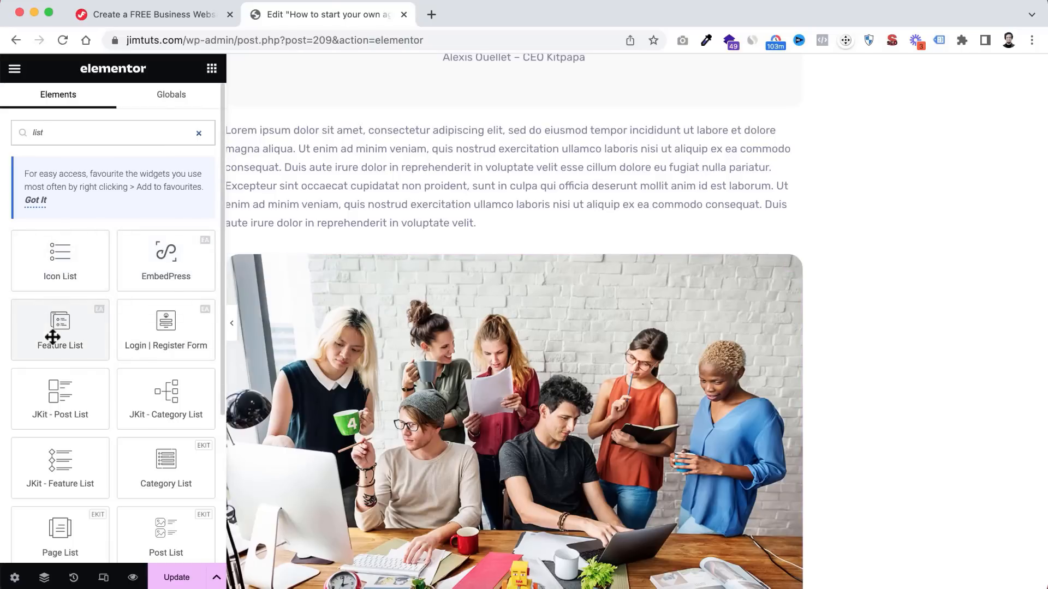
# - Clear the widget search and scroll through the finished agency post back to its title header
pyautogui.press('BackSpace')
pyautogui.press('BackSpace')
pyautogui.press('BackSpace')
pyautogui.press('BackSpace')
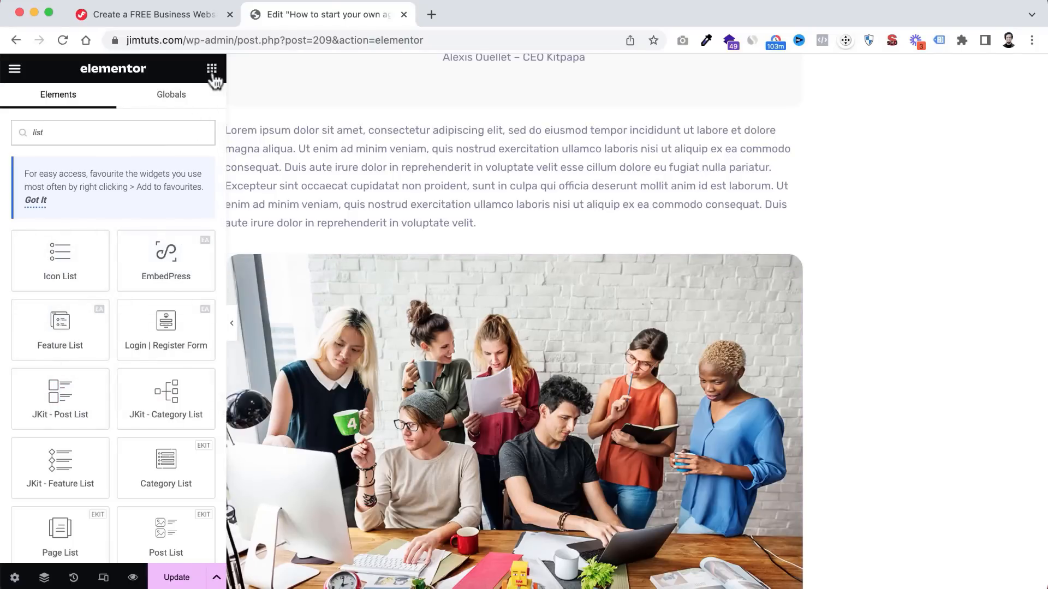
pyautogui.scroll(-1, 113, 415)
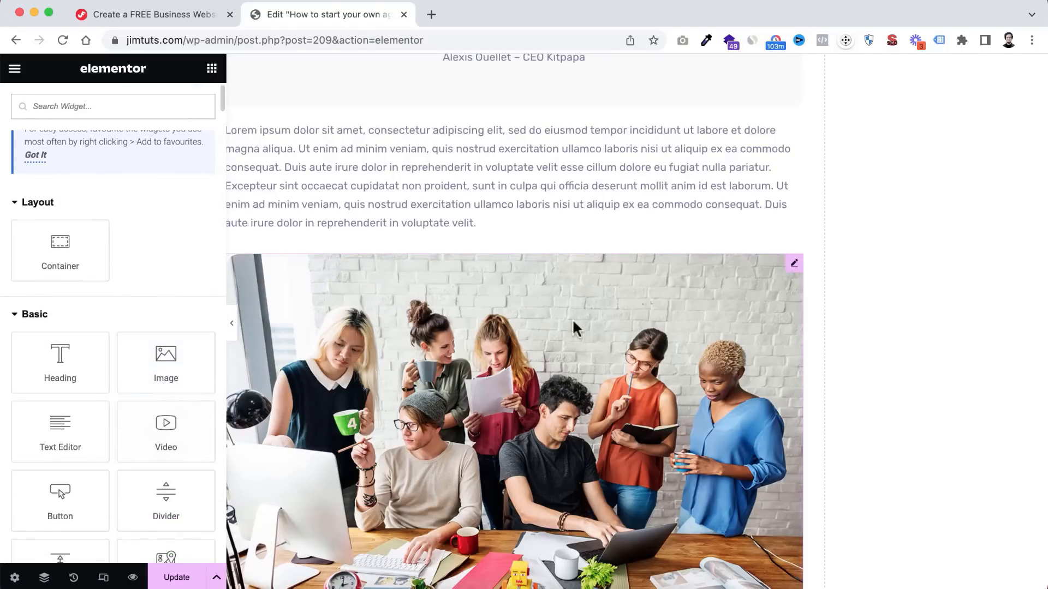
pyautogui.scroll(-6, 518, 421)
pyautogui.scroll(-1, 517, 421)
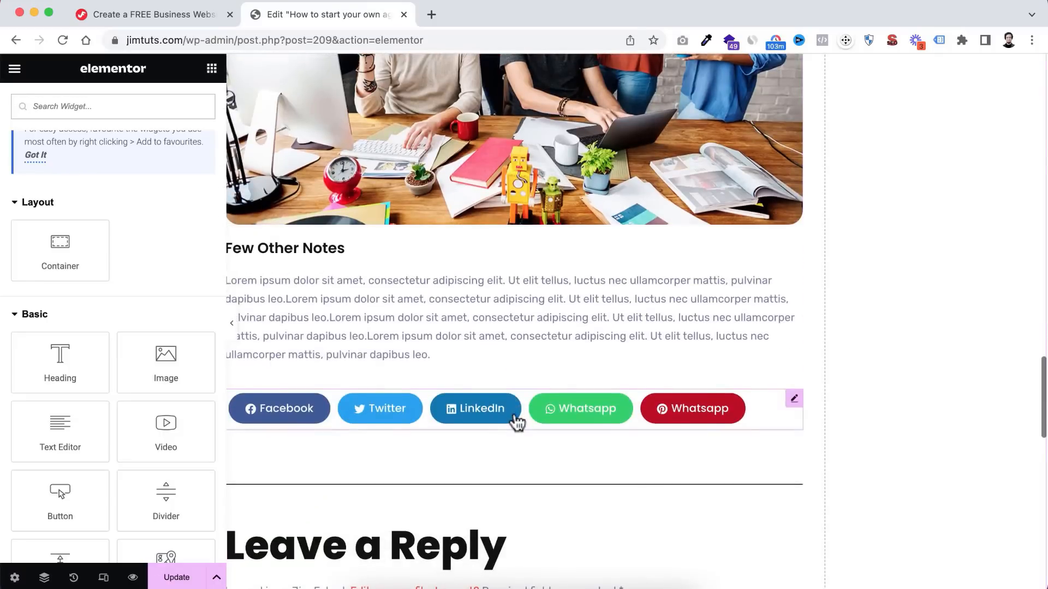
pyautogui.scroll(3, 546, 311)
pyautogui.scroll(-3, 547, 288)
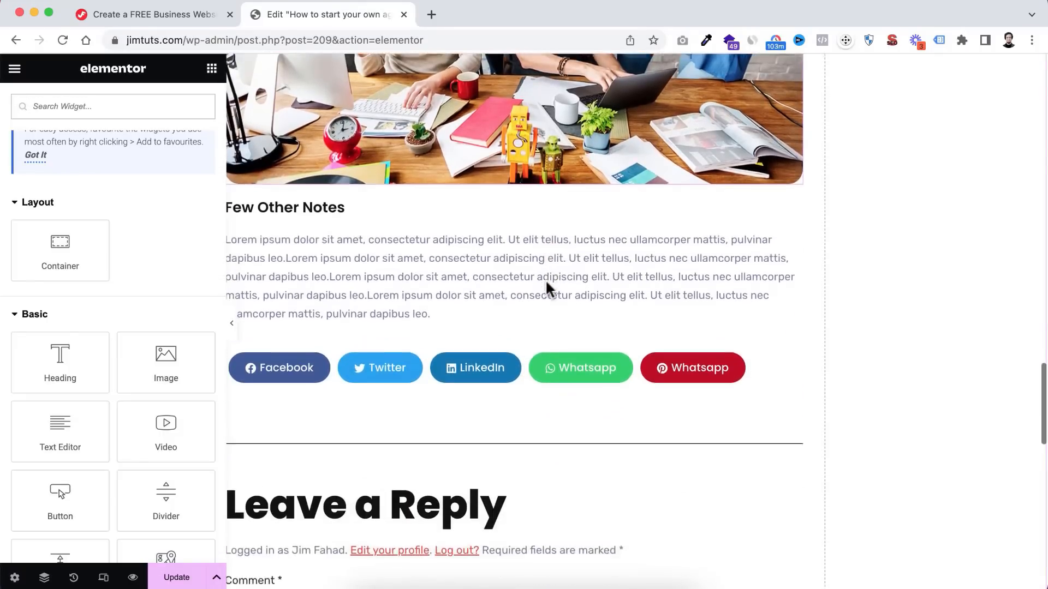
pyautogui.scroll(-1, 548, 288)
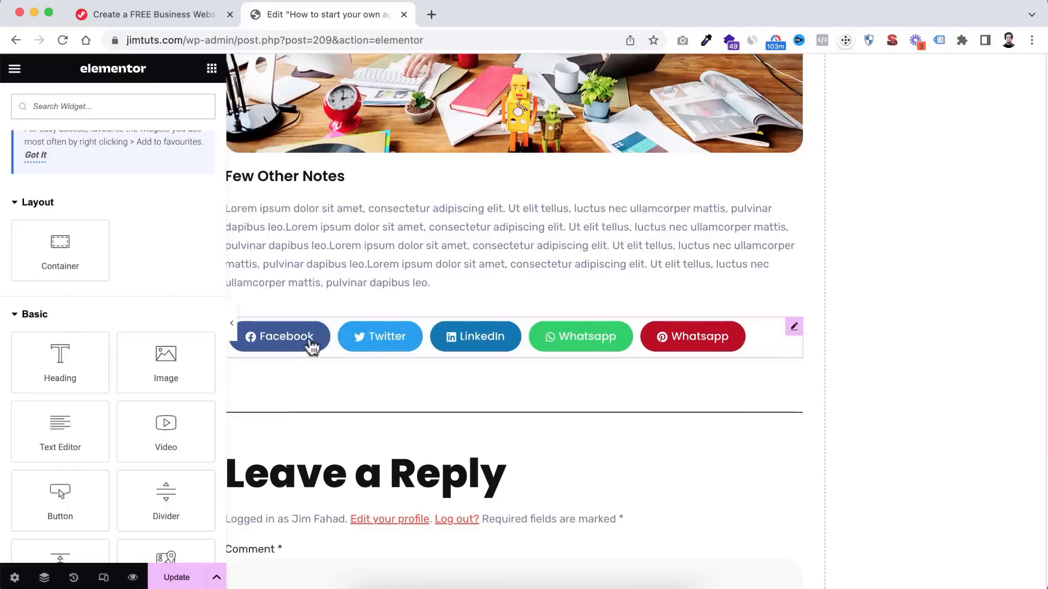
pyautogui.scroll(-2, 497, 413)
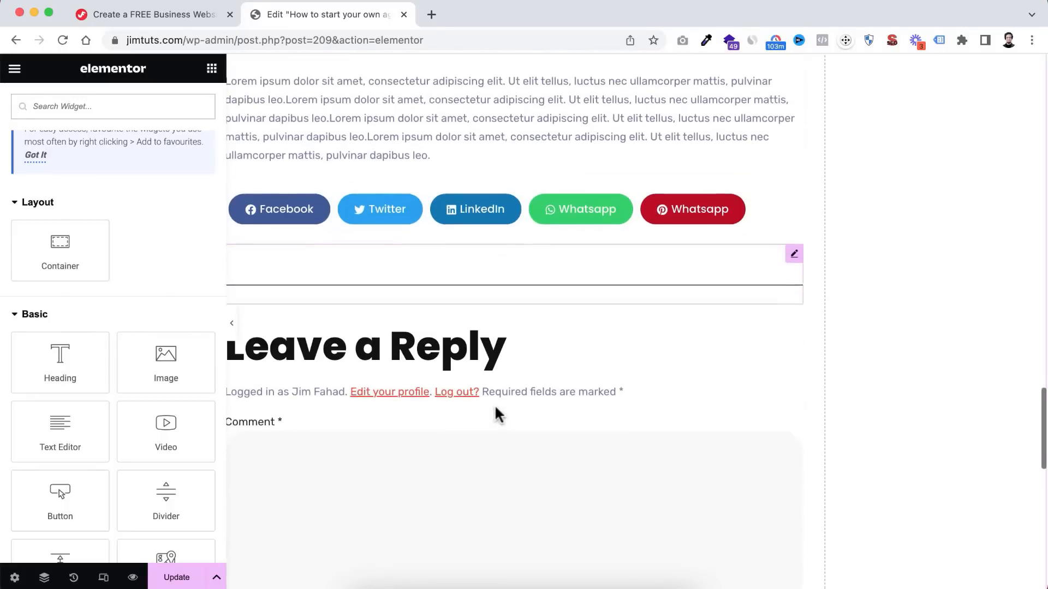
pyautogui.scroll(-2, 498, 413)
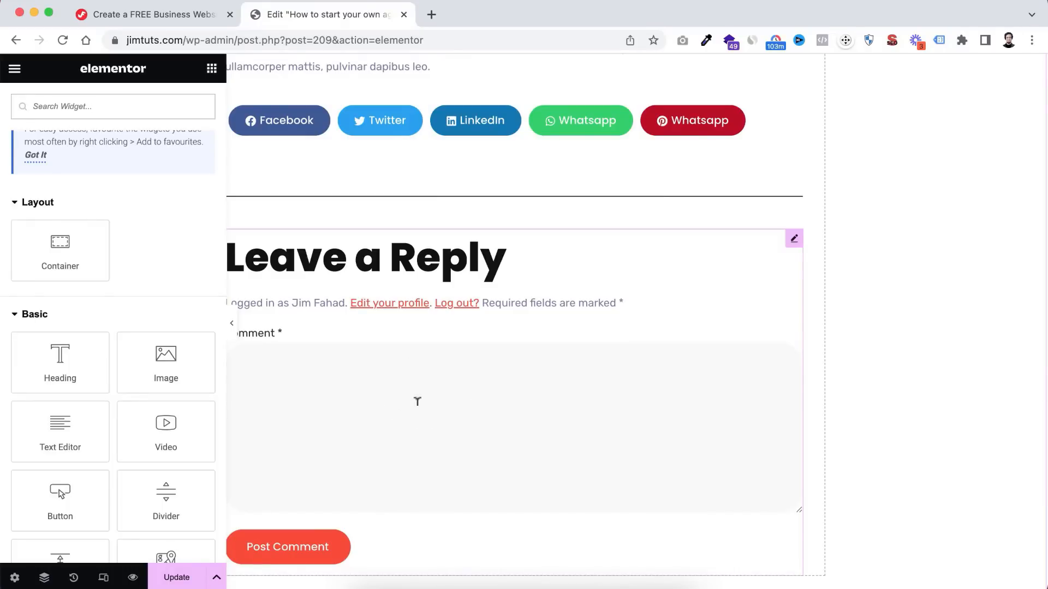
pyautogui.scroll(-6, 400, 437)
pyautogui.scroll(12, 463, 313)
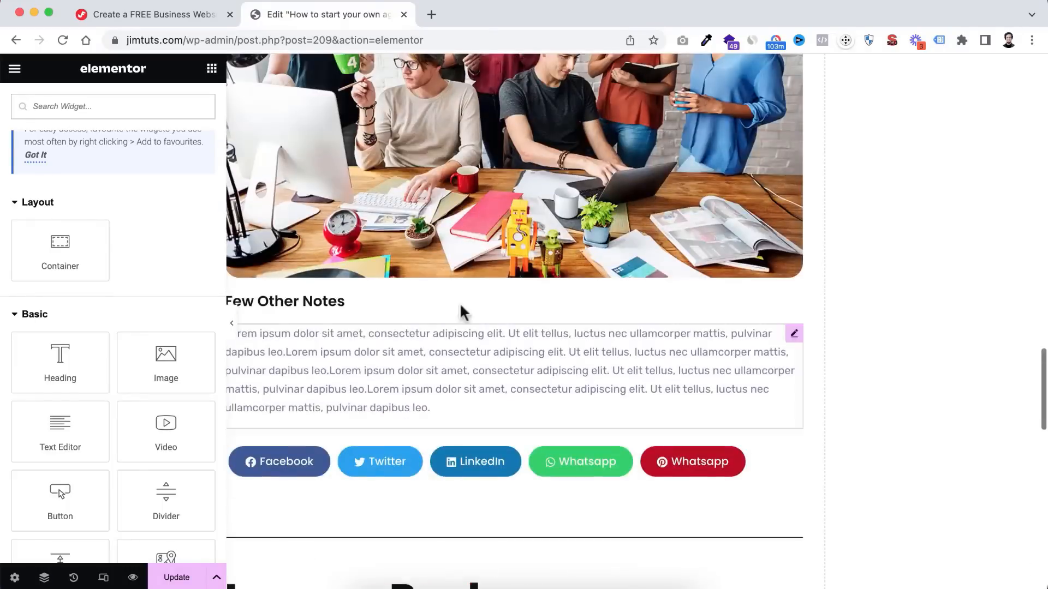
pyautogui.scroll(15, 464, 313)
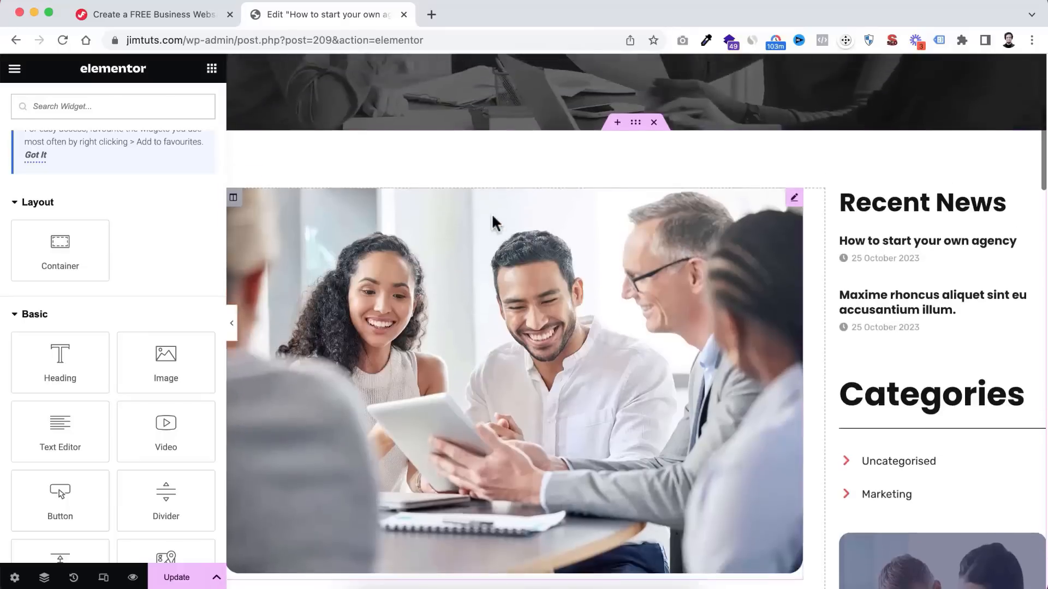
pyautogui.scroll(6, 502, 213)
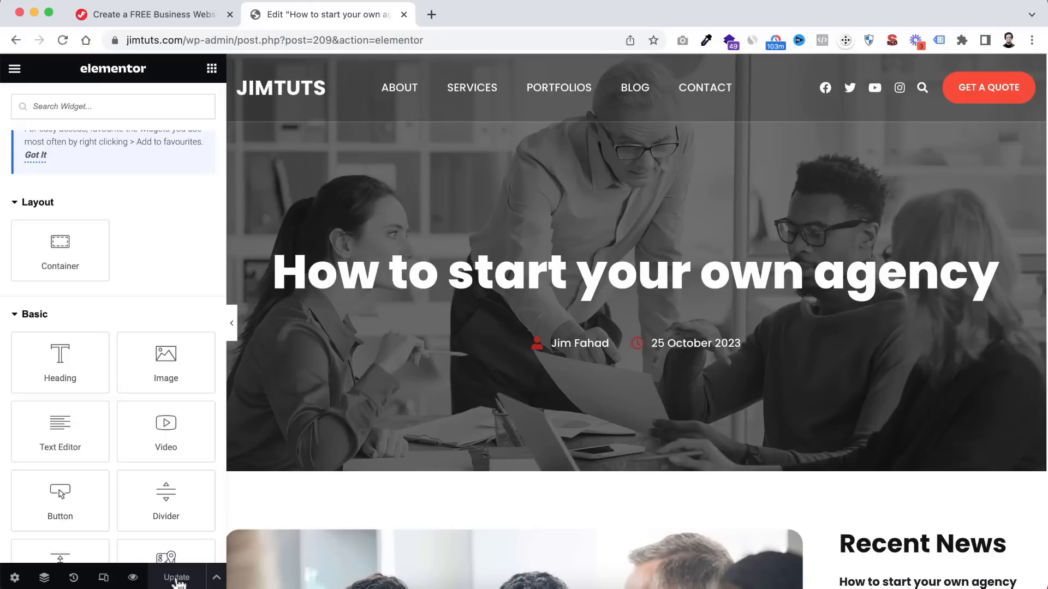
# - Exit Elementor and duplicate 'How to start your own agency' from All Posts with EA Duplicator
pyautogui.click(15, 69)
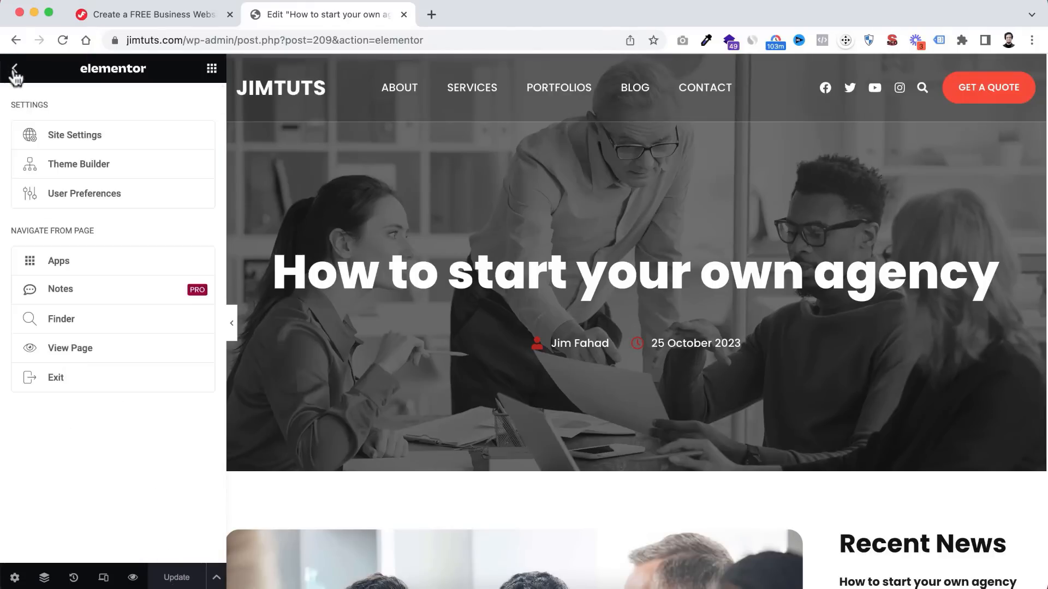
pyautogui.click(69, 374)
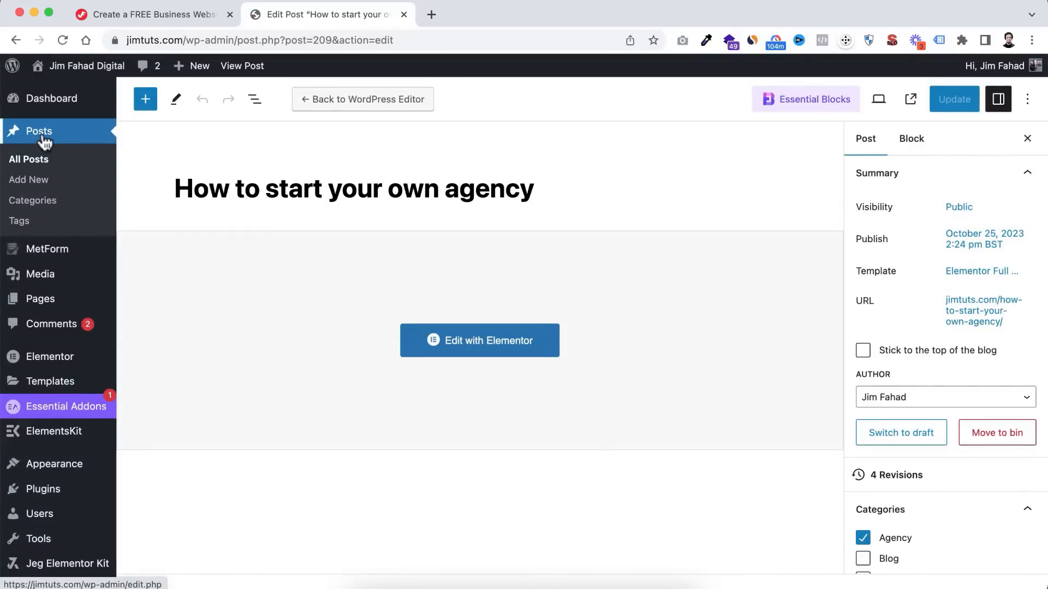
pyautogui.click(37, 164)
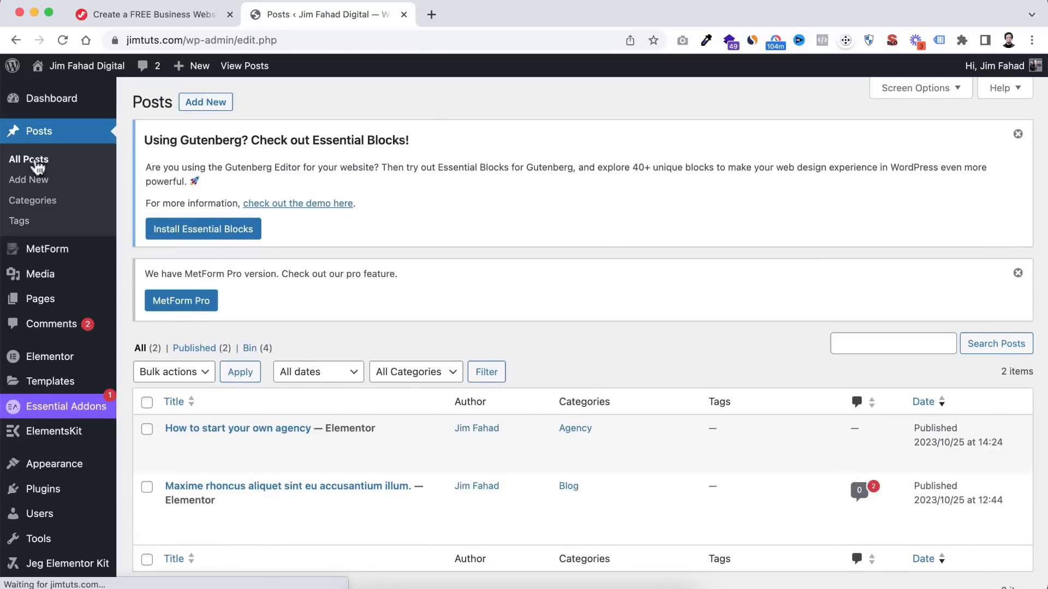
pyautogui.moveTo(276, 431)
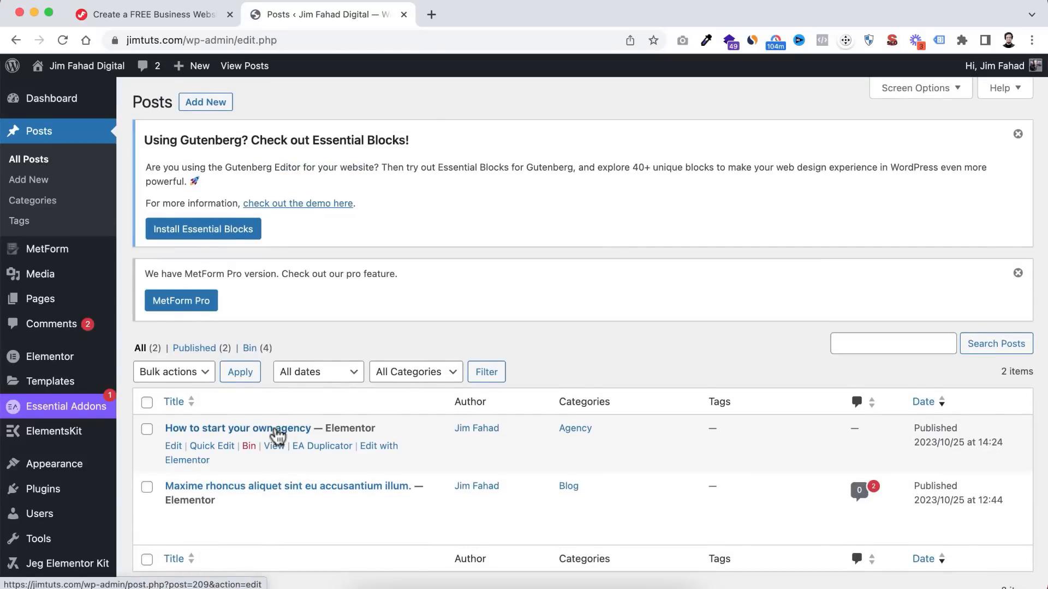
pyautogui.scroll(-2, 276, 432)
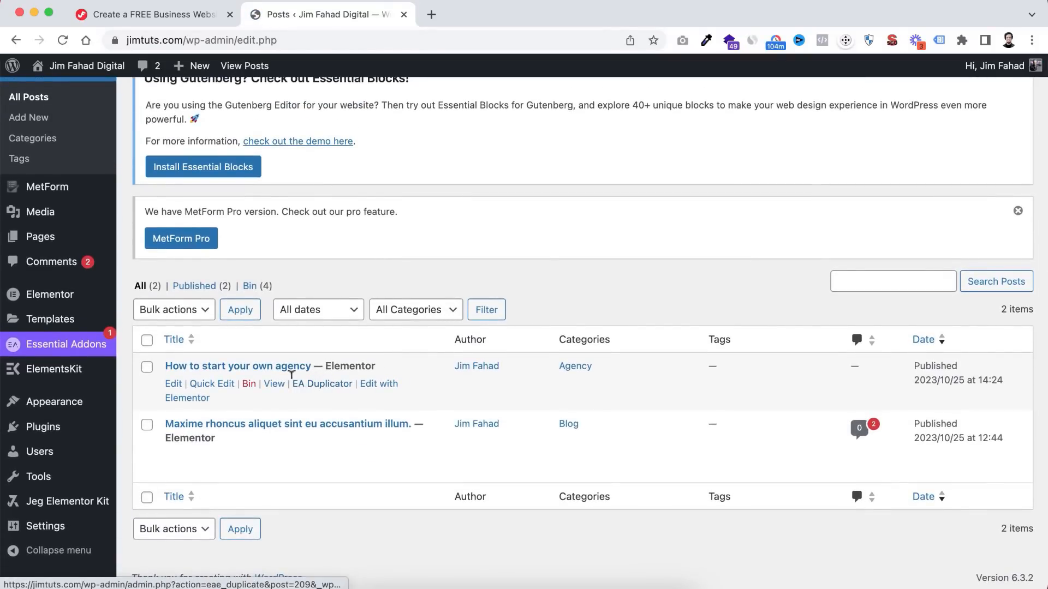
pyautogui.click(318, 385)
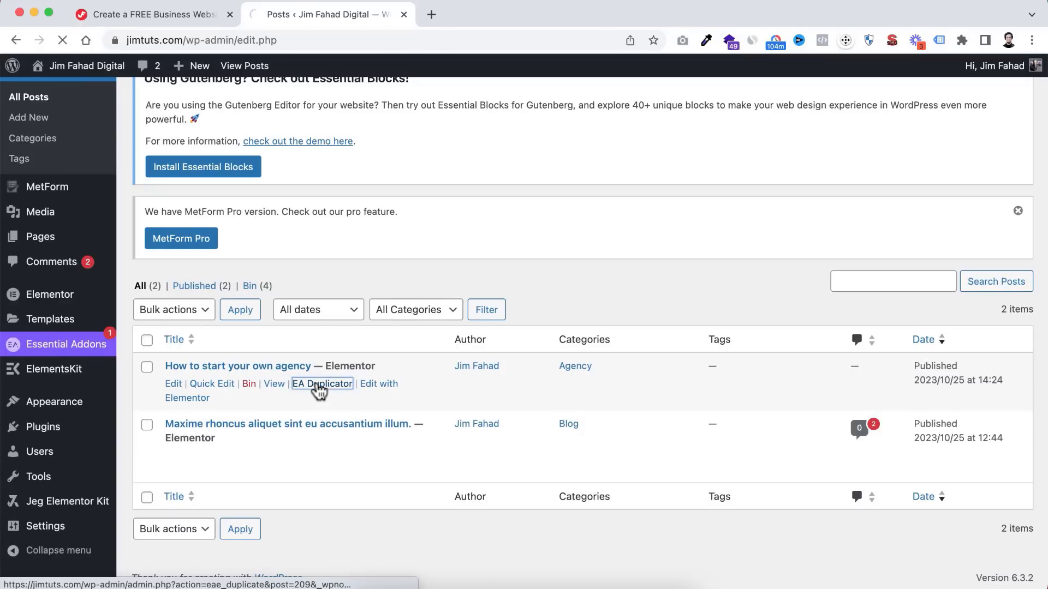
pyautogui.scroll(-2, 295, 446)
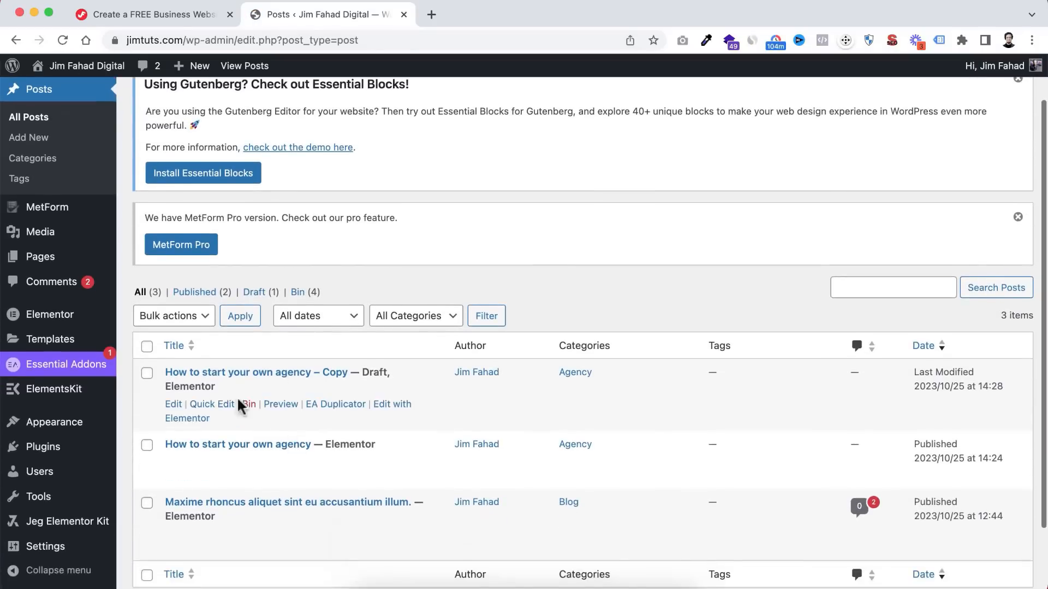
# - Retitle the copied draft '7 ways to get design clients' and tick the Marketing category
pyautogui.click(172, 405)
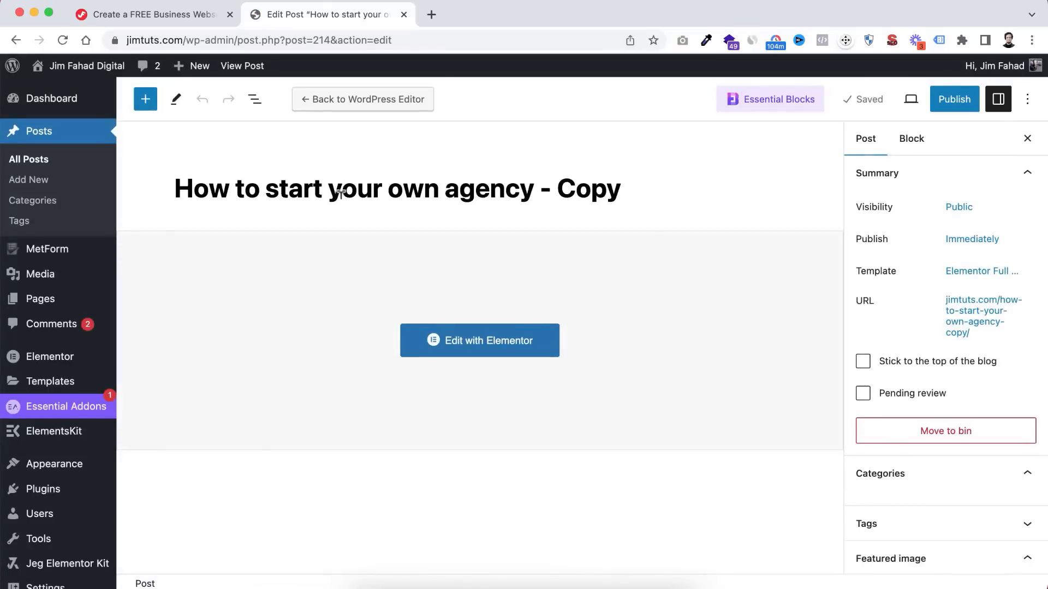
pyautogui.tripleClick(329, 189)
pyautogui.write('7 ways to get design clients')
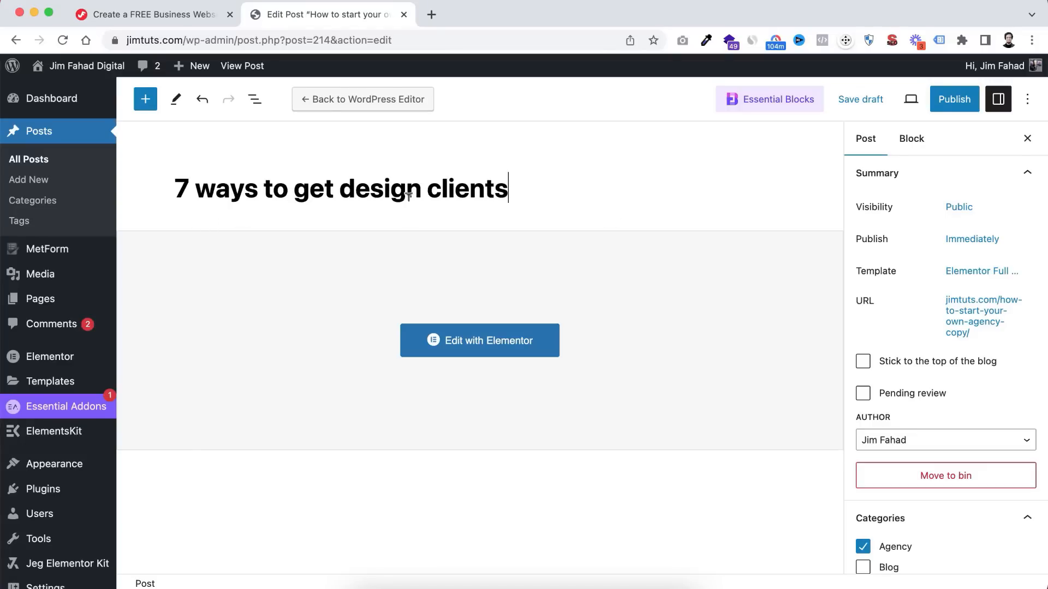
pyautogui.scroll(-5, 930, 334)
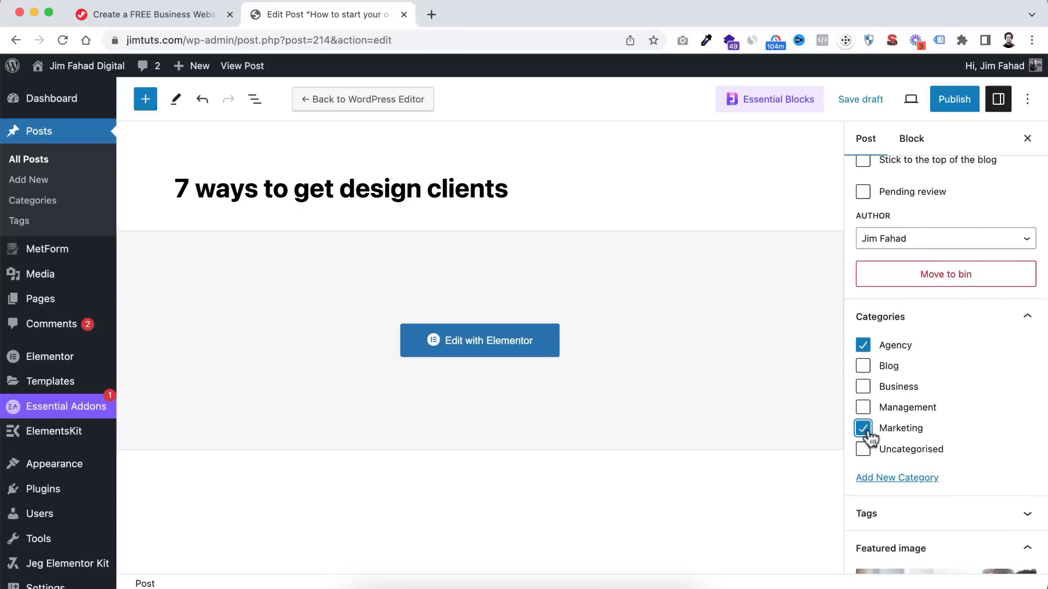
pyautogui.scroll(-5, 924, 435)
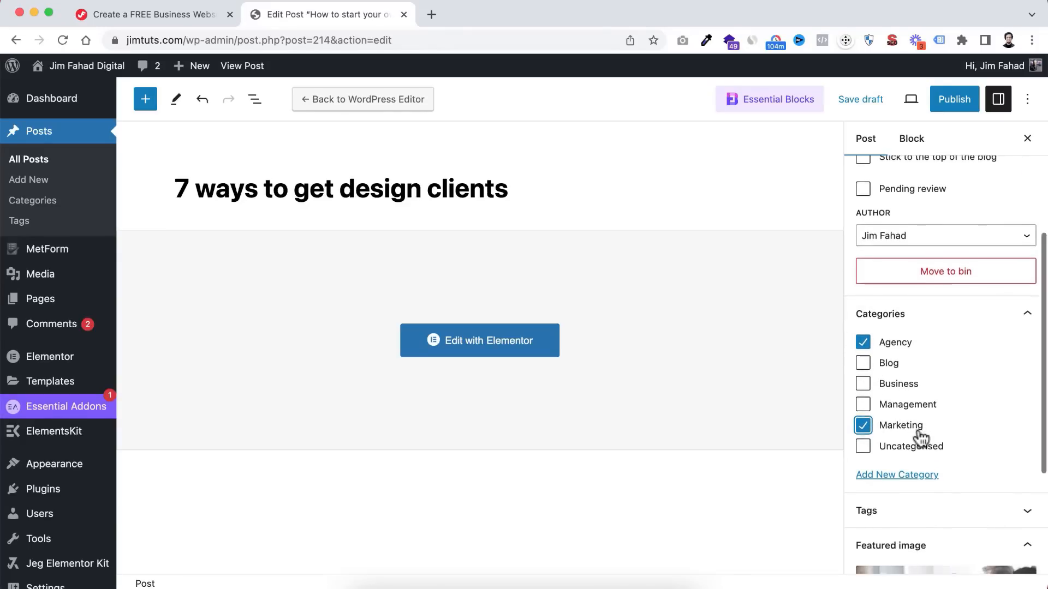
pyautogui.scroll(-1, 922, 439)
pyautogui.moveTo(928, 442)
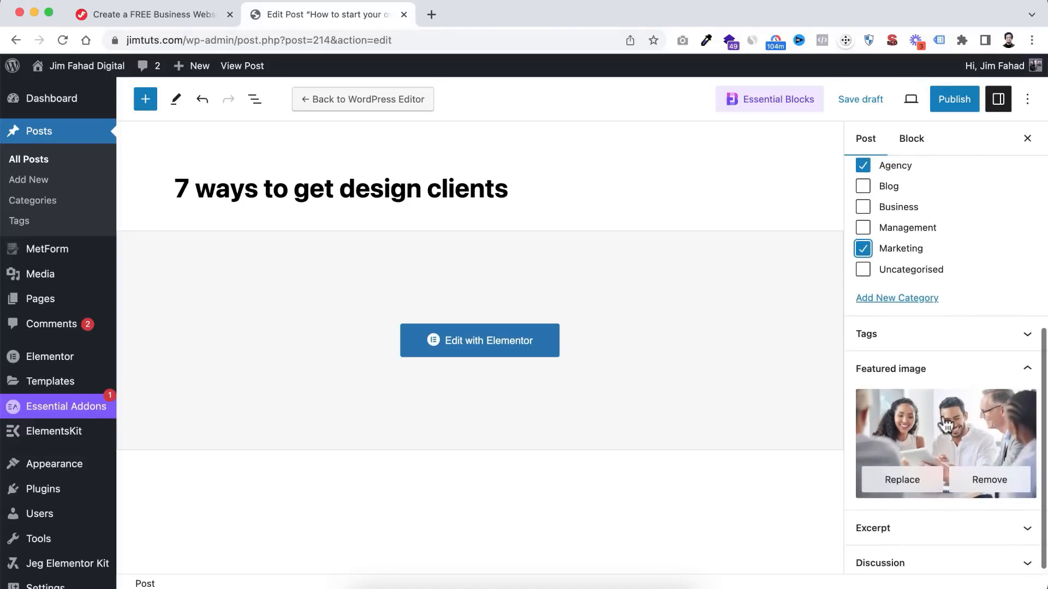
# - Replace the featured image with the photo of women working at a tablet
pyautogui.click(904, 479)
pyautogui.scroll(-10, 300, 393)
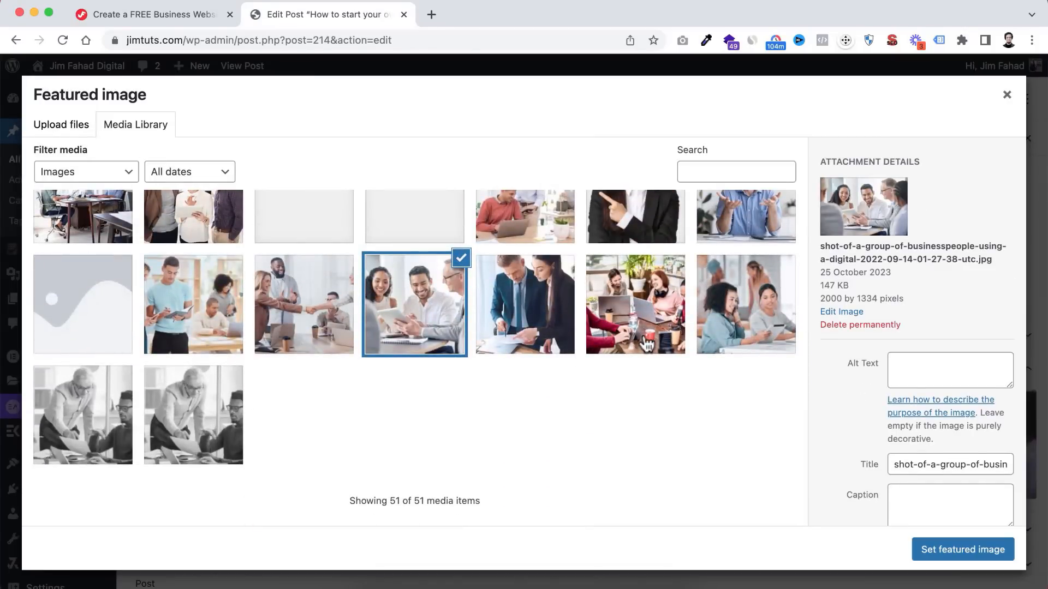
pyautogui.click(734, 322)
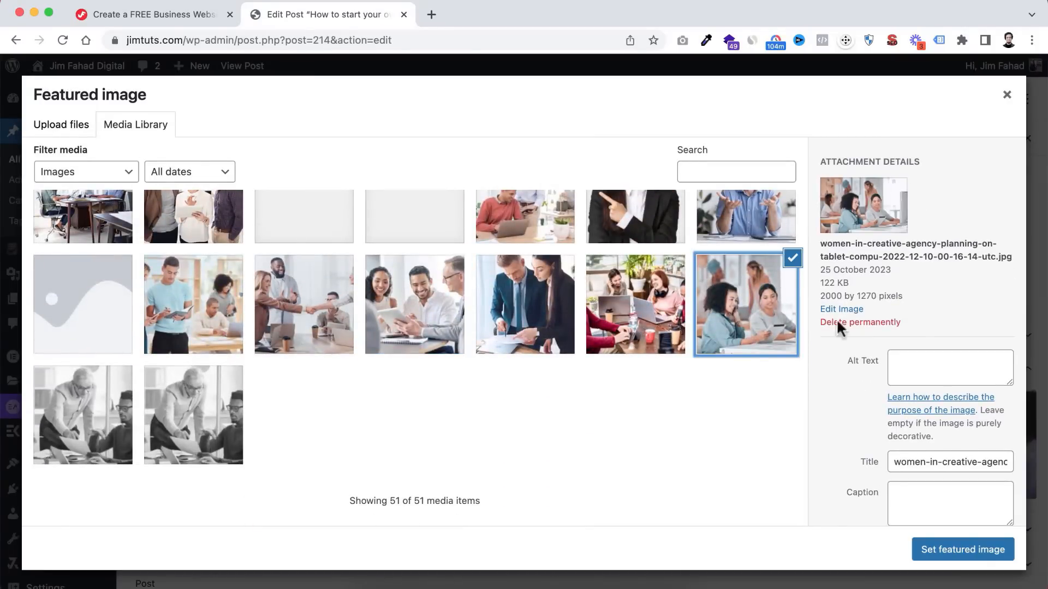
pyautogui.click(961, 547)
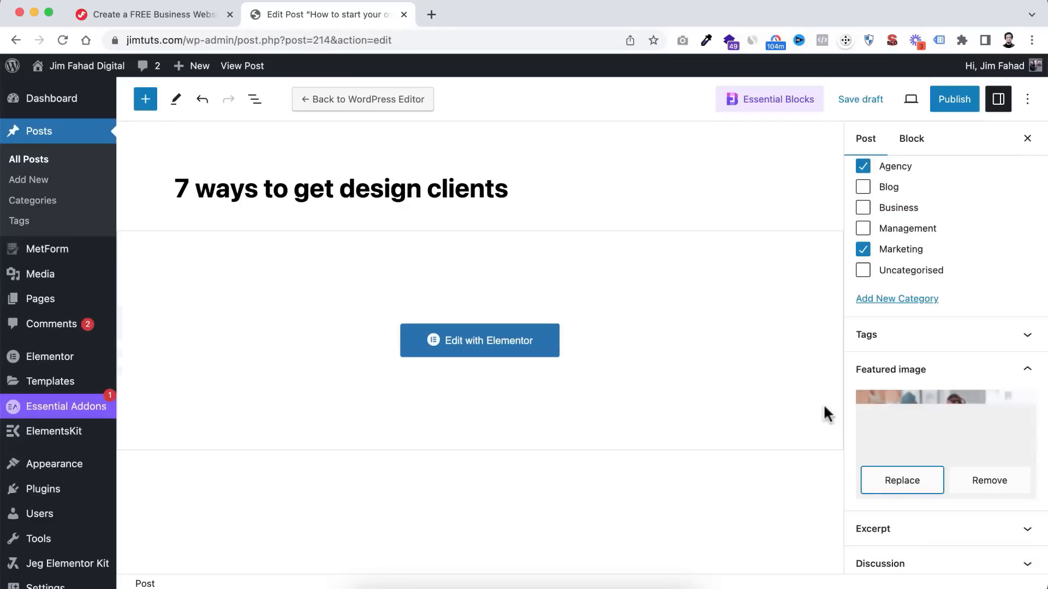
# - Publish the post and open it in Elementor
pyautogui.scroll(10, 922, 437)
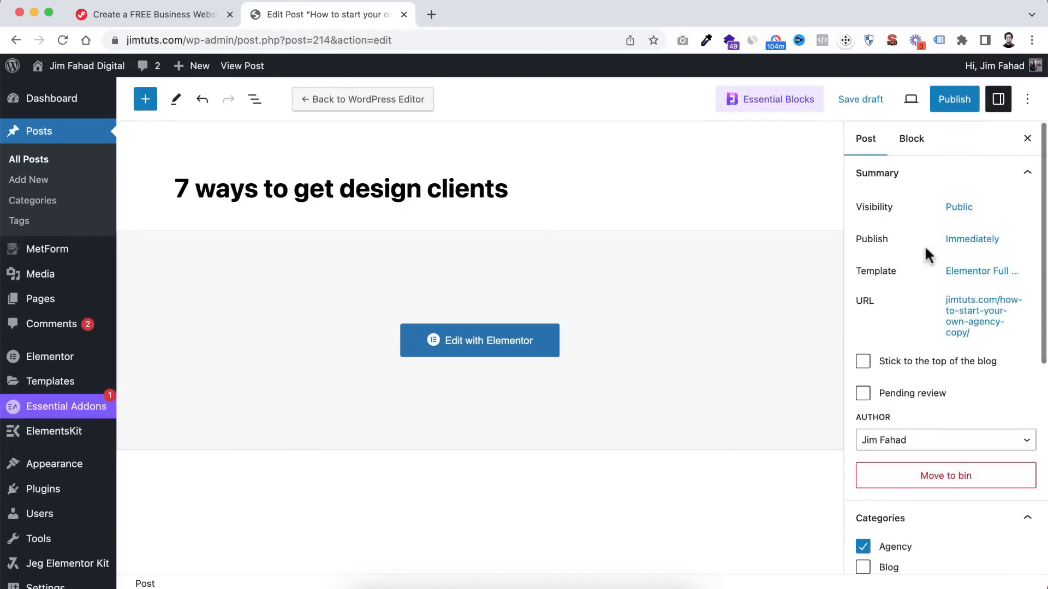
pyautogui.click(952, 100)
pyautogui.click(892, 100)
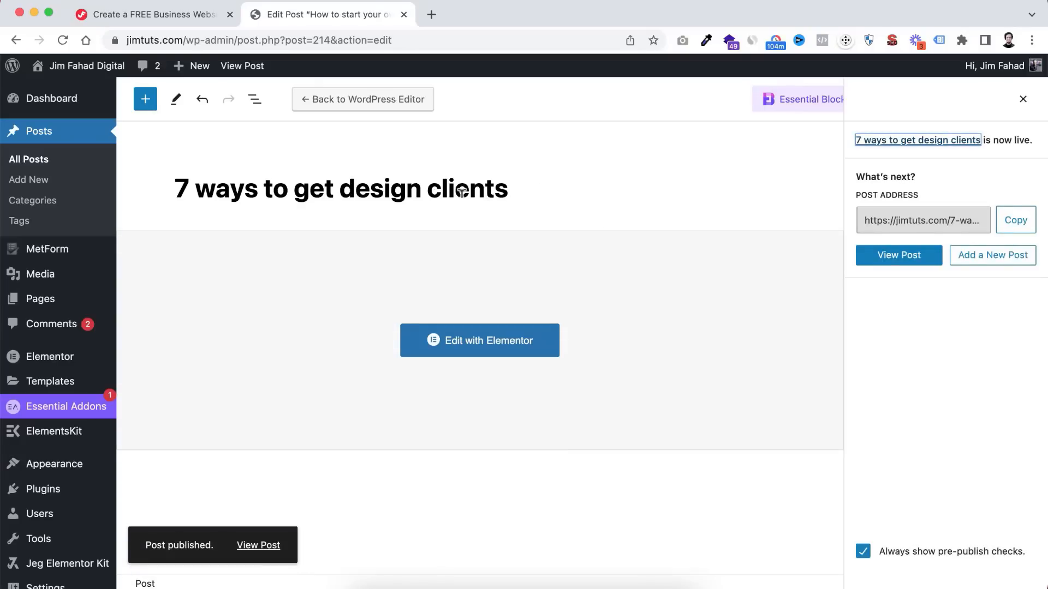
pyautogui.click(451, 345)
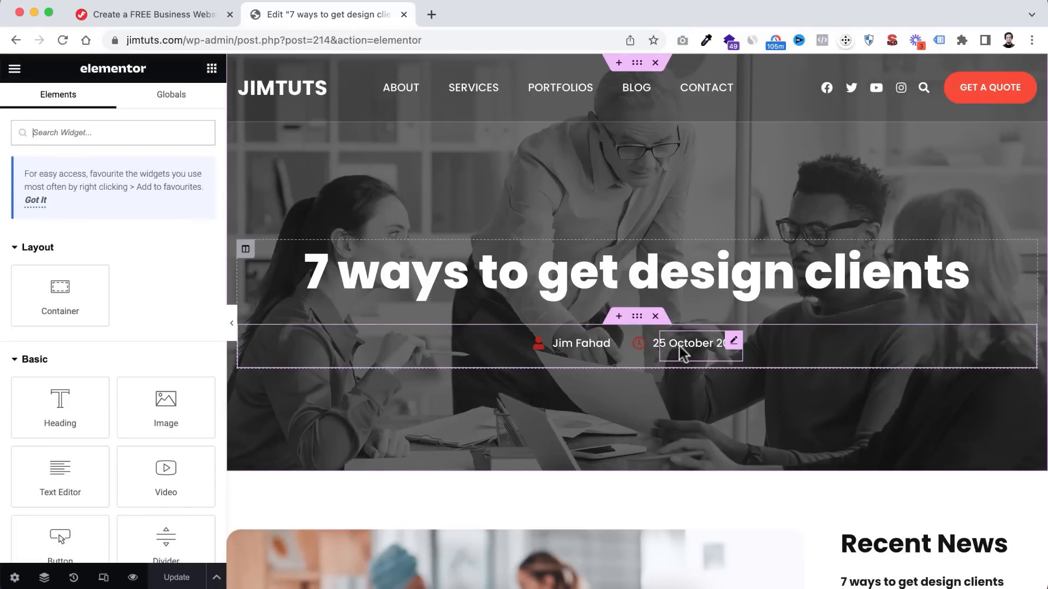
# - Make a small inline edit to the Lorem paragraph below the featured image
pyautogui.scroll(-5, 566, 428)
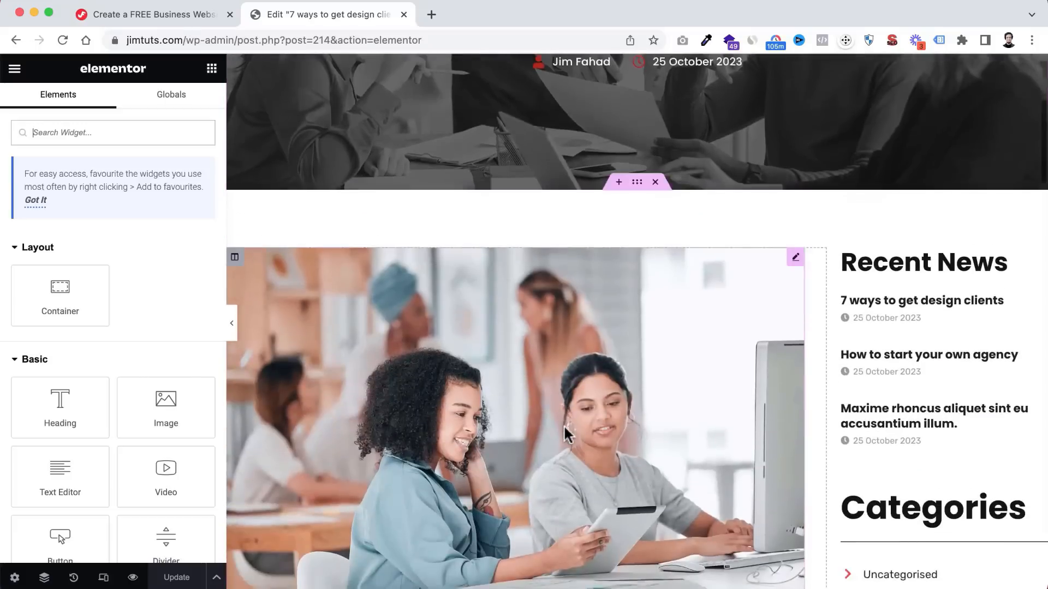
pyautogui.scroll(-2, 566, 431)
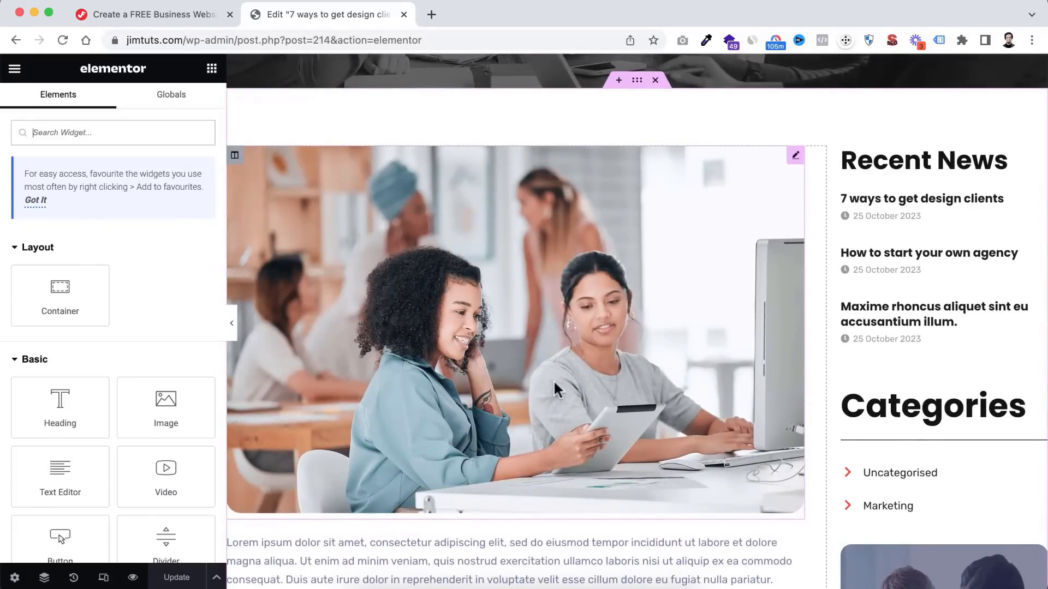
pyautogui.scroll(-3, 784, 246)
pyautogui.scroll(4, 802, 243)
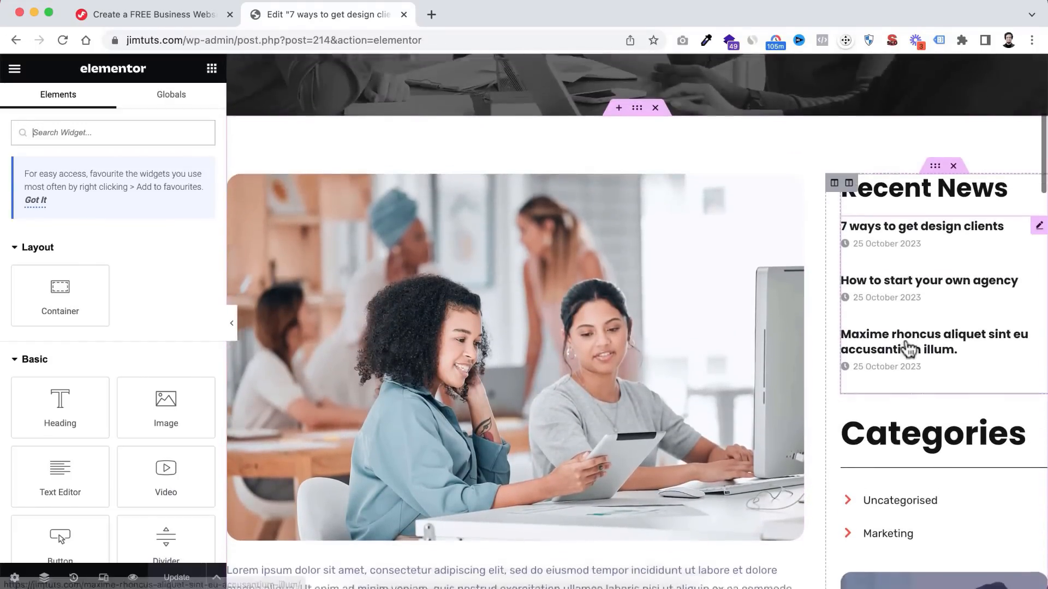
pyautogui.scroll(-7, 907, 347)
pyautogui.scroll(5, 906, 346)
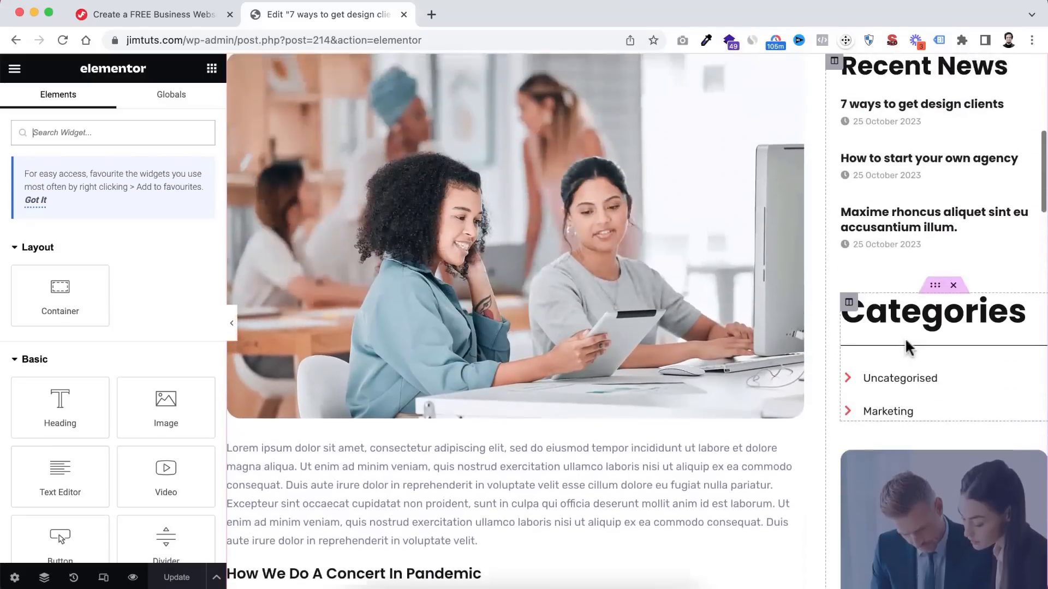
pyautogui.scroll(1, 884, 341)
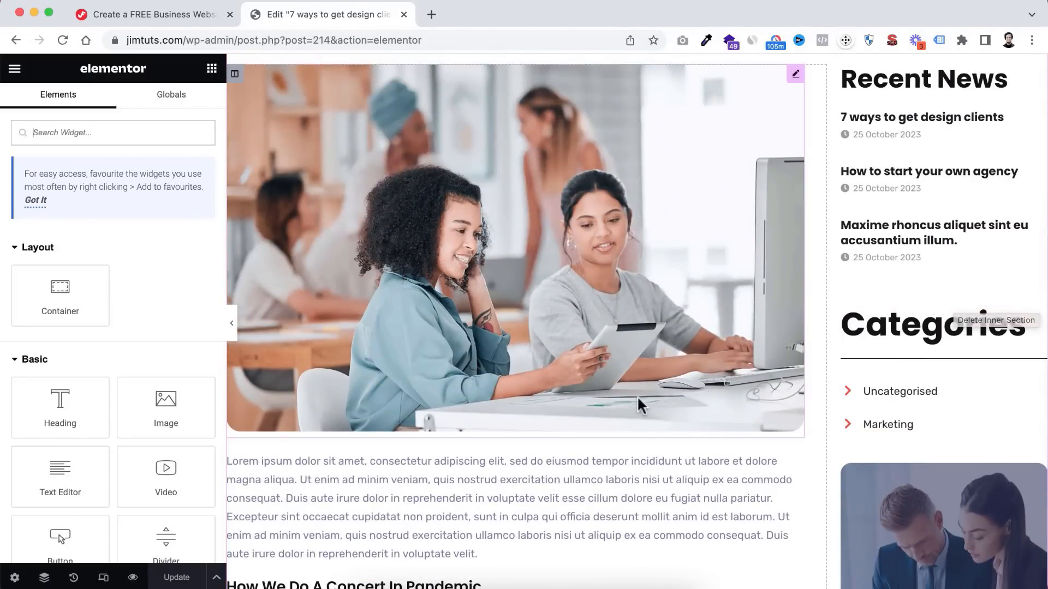
pyautogui.scroll(-4, 636, 402)
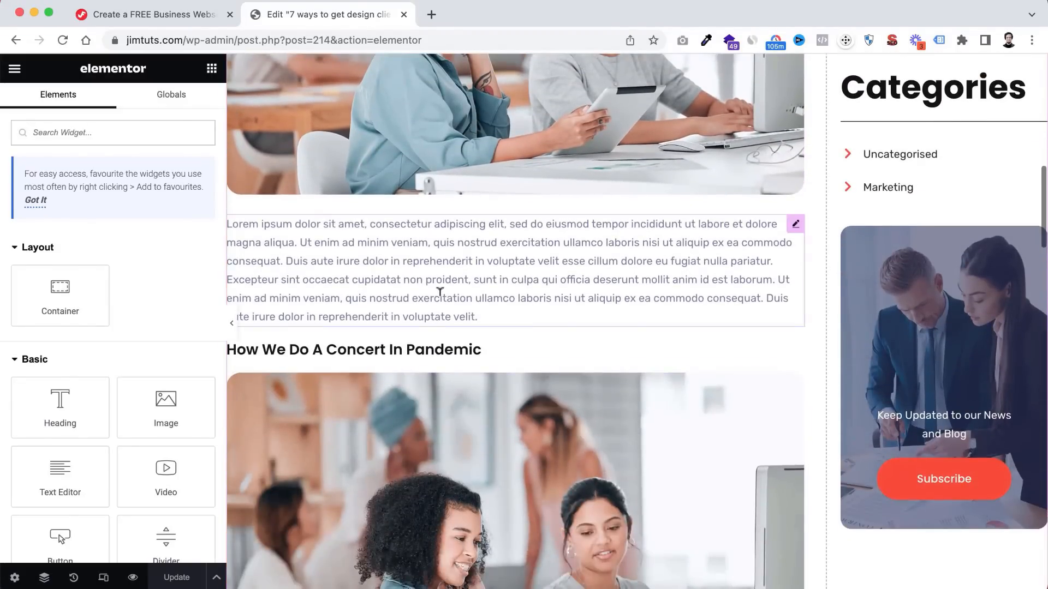
pyautogui.click(440, 292)
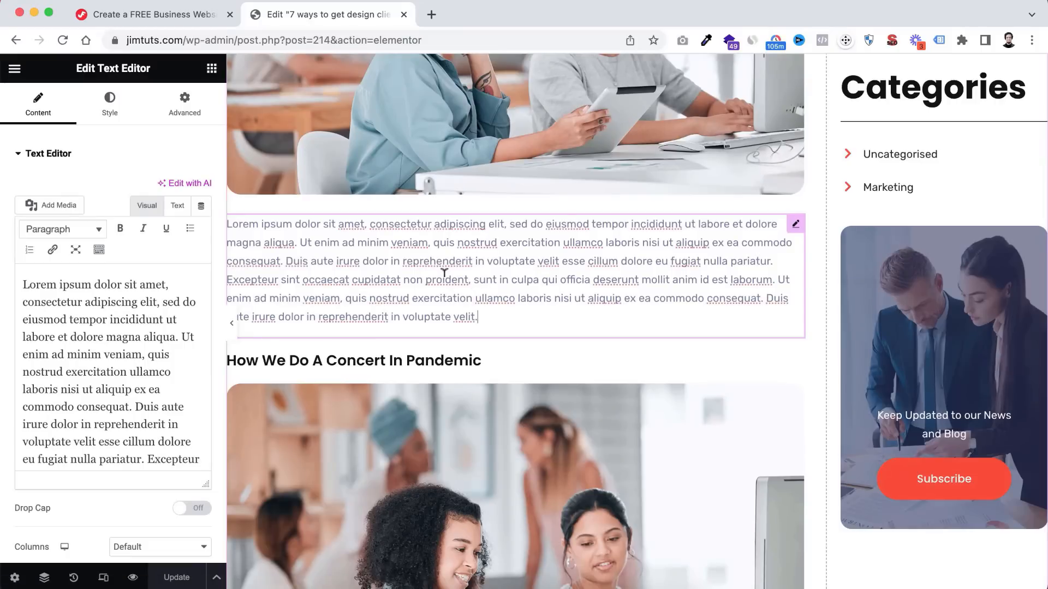
# - Review the edited post and save the changes with Update
pyautogui.scroll(13, 443, 273)
pyautogui.scroll(-7, 443, 273)
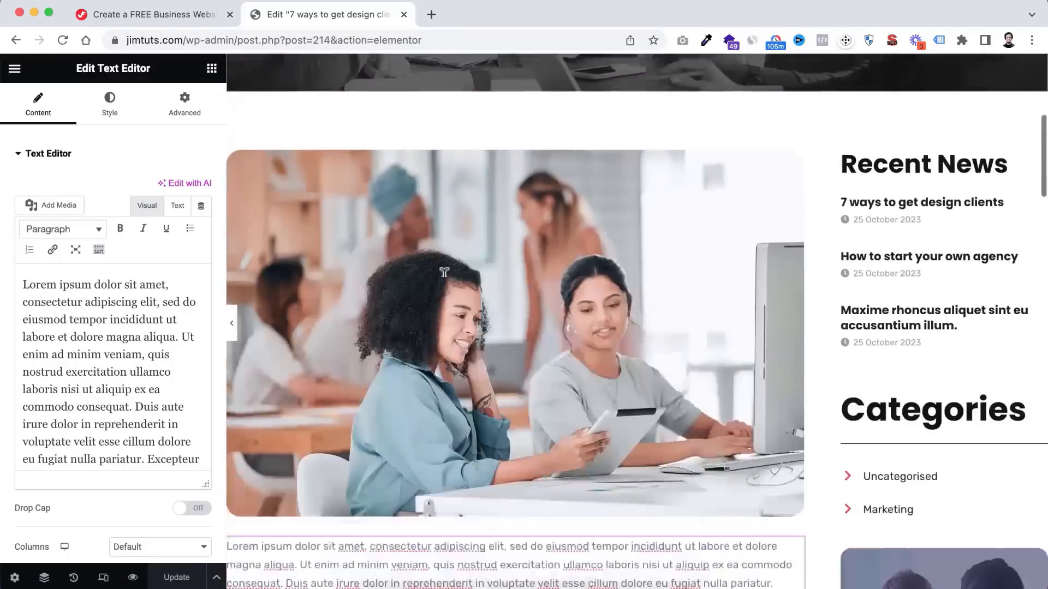
pyautogui.scroll(-12, 444, 272)
pyautogui.scroll(8, 444, 274)
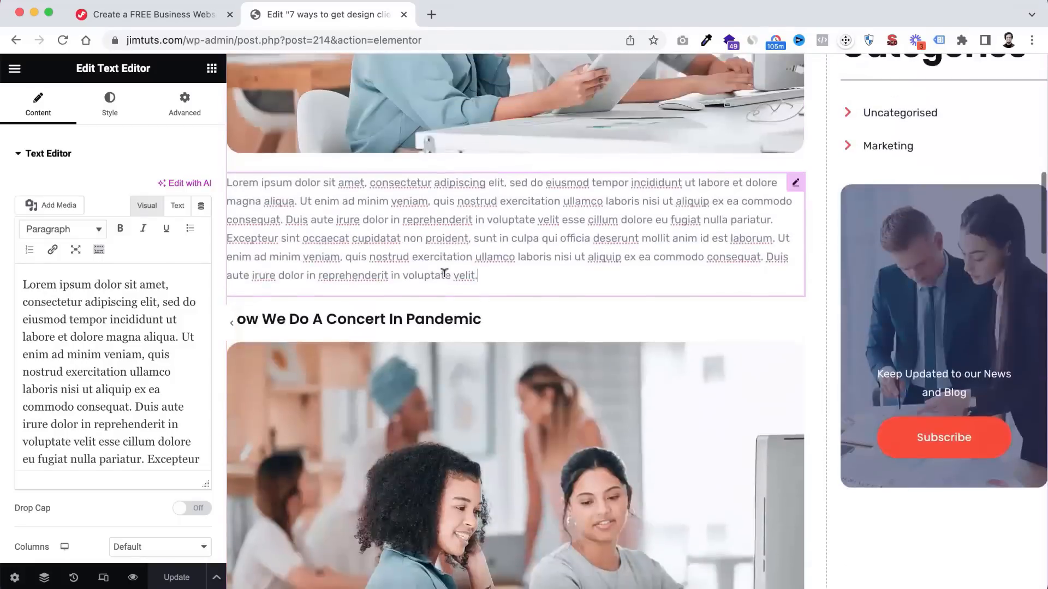
pyautogui.scroll(1, 445, 273)
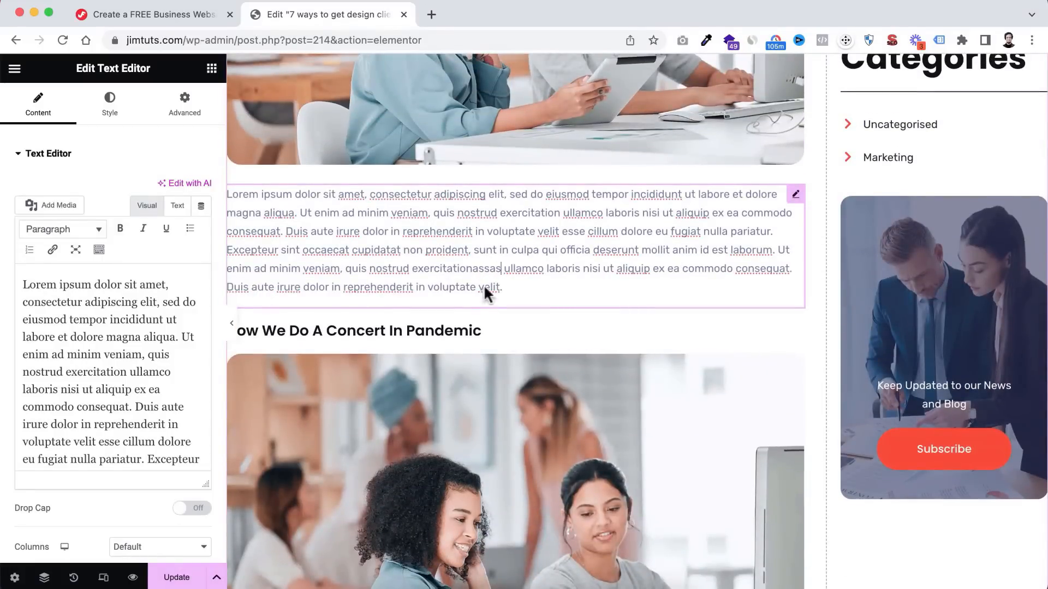
pyautogui.scroll(-12, 483, 286)
pyautogui.scroll(-15, 478, 321)
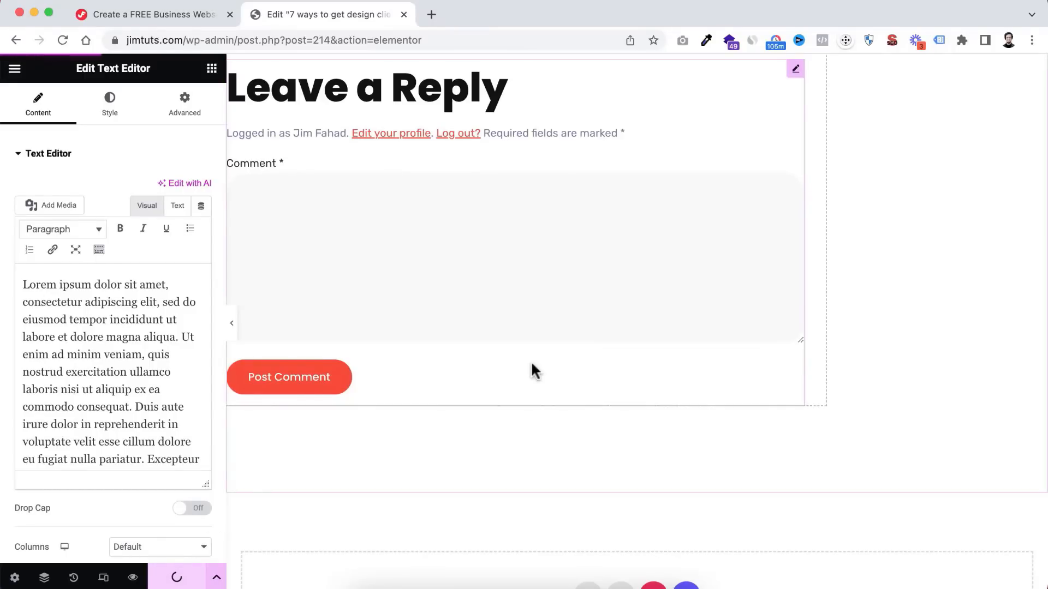
pyautogui.scroll(20, 538, 204)
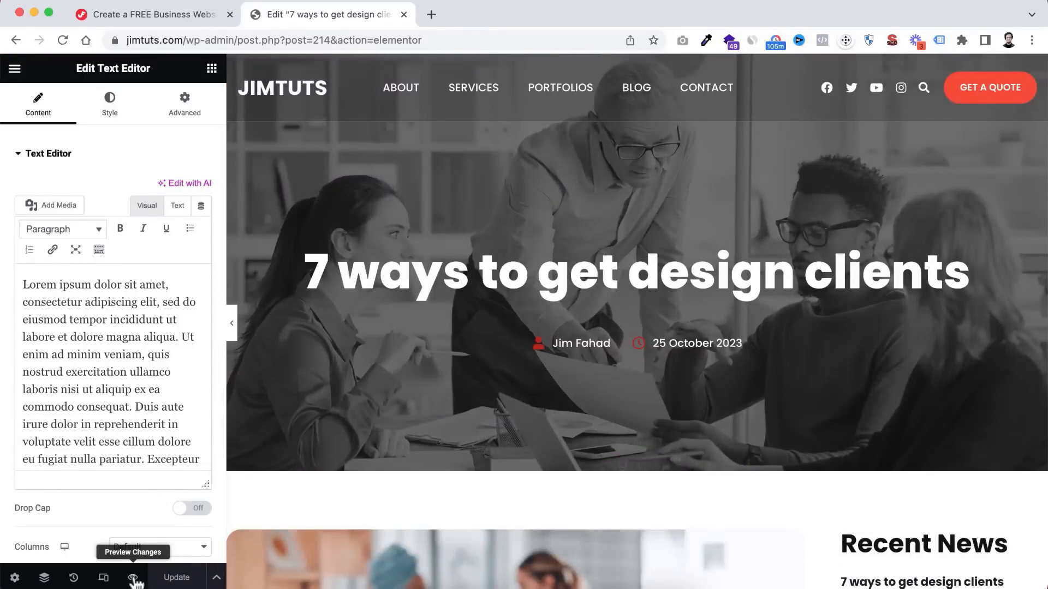
# - Preview the saved post in a new tab and scroll through the live version
pyautogui.click(132, 579)
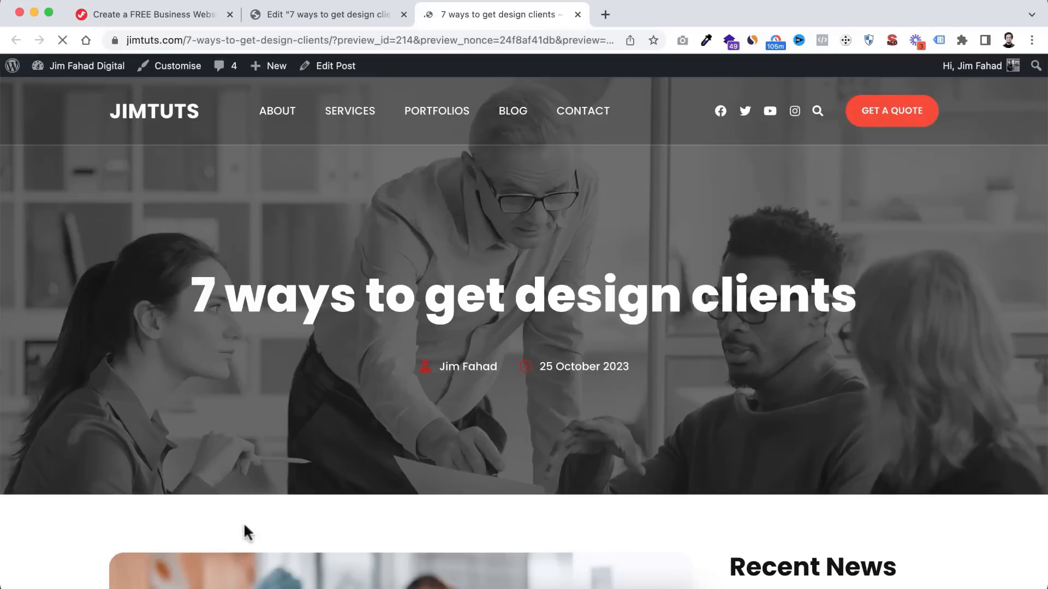
pyautogui.scroll(-14, 492, 363)
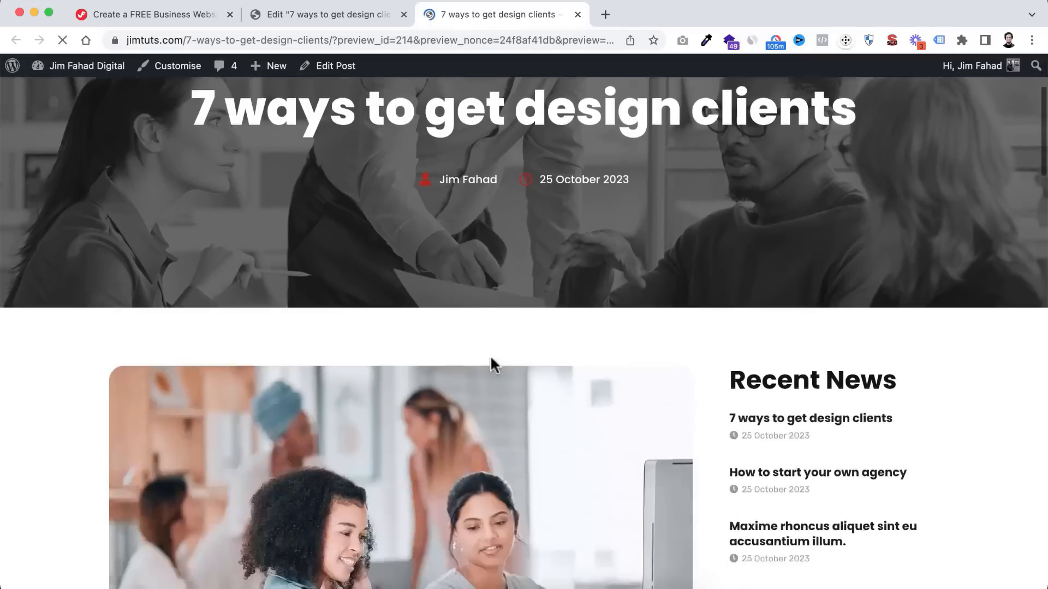
pyautogui.scroll(-20, 494, 365)
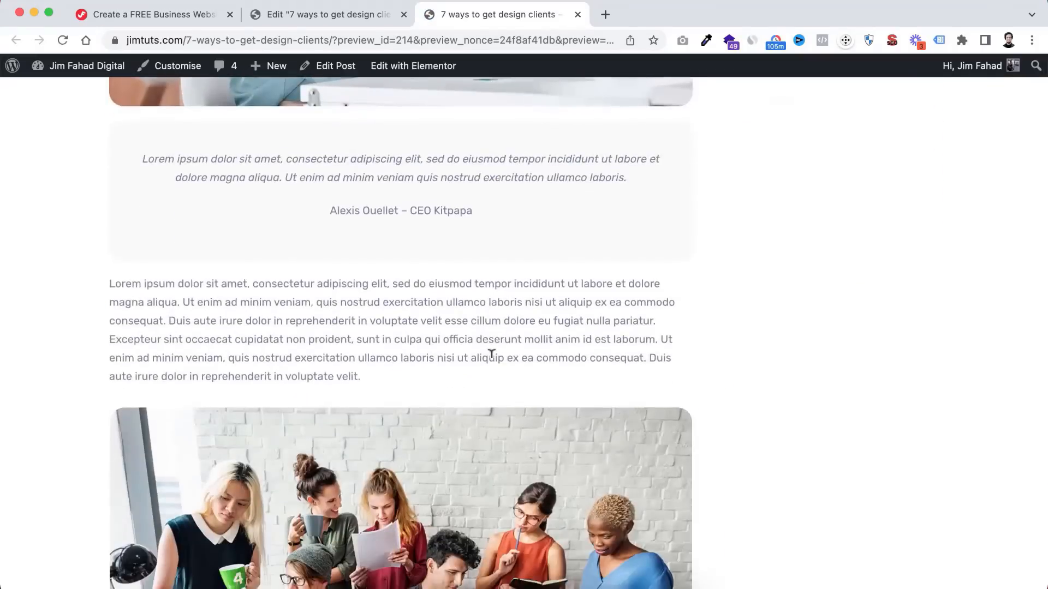
pyautogui.scroll(-3, 493, 364)
pyautogui.scroll(15, 494, 365)
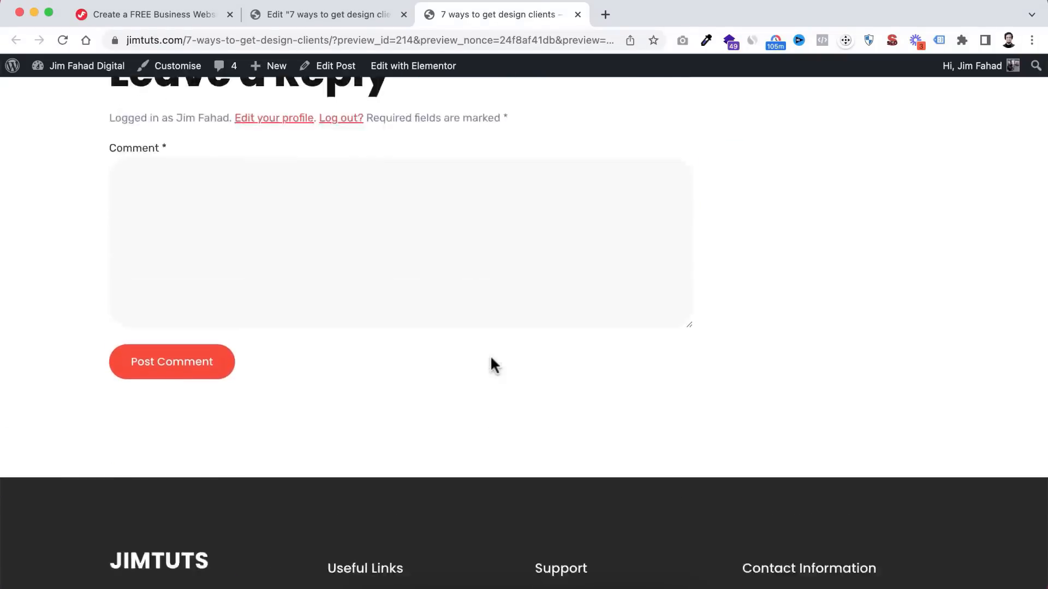
pyautogui.scroll(10, 493, 363)
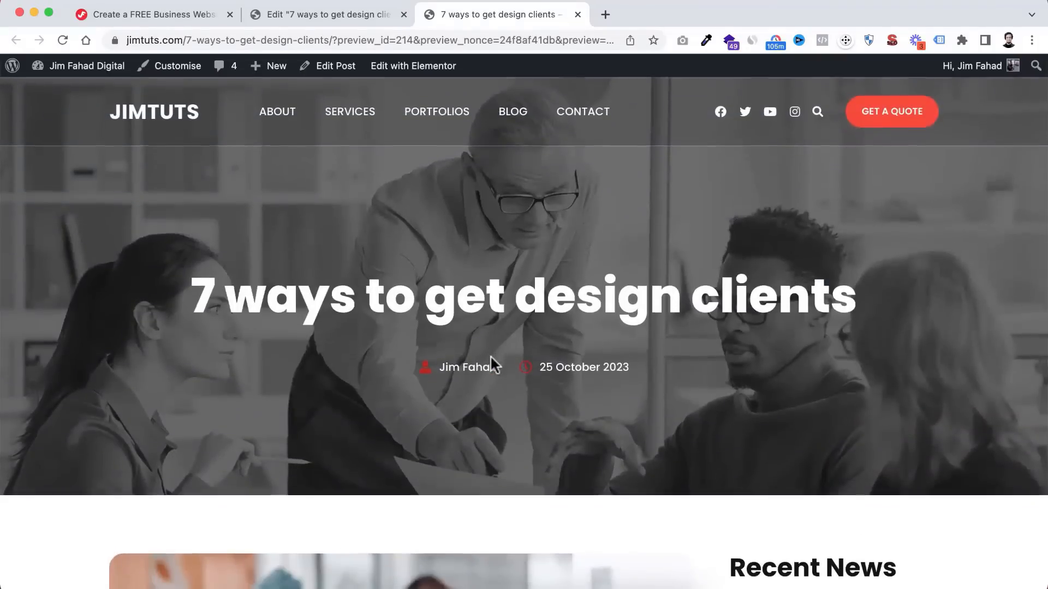
pyautogui.scroll(-10, 463, 330)
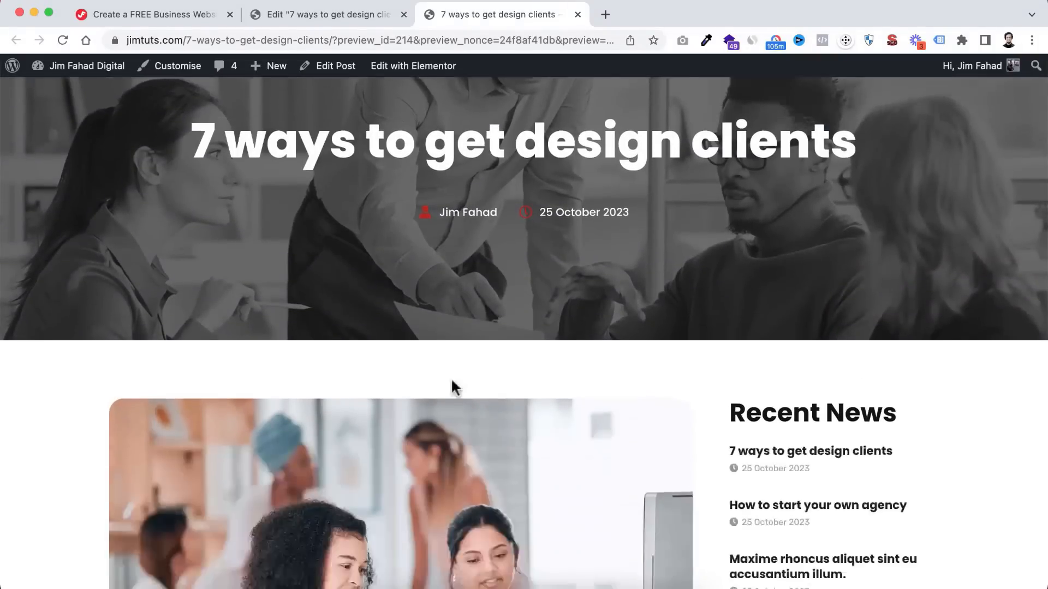
pyautogui.scroll(10, 451, 375)
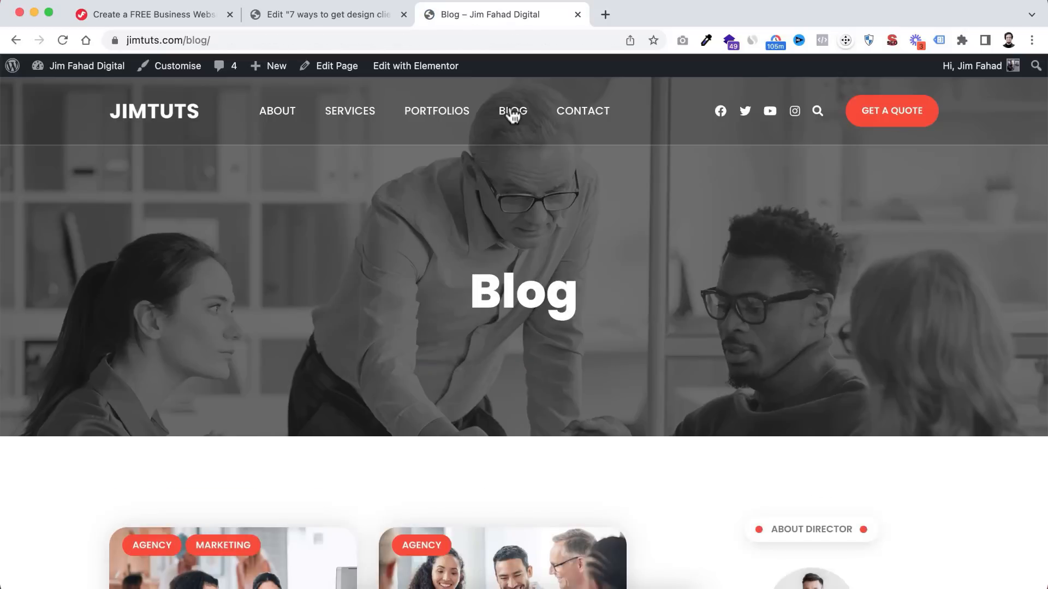
# - Look over the Blog page's post cards, then open the page in Elementor from the admin bar
pyautogui.scroll(-9, 473, 334)
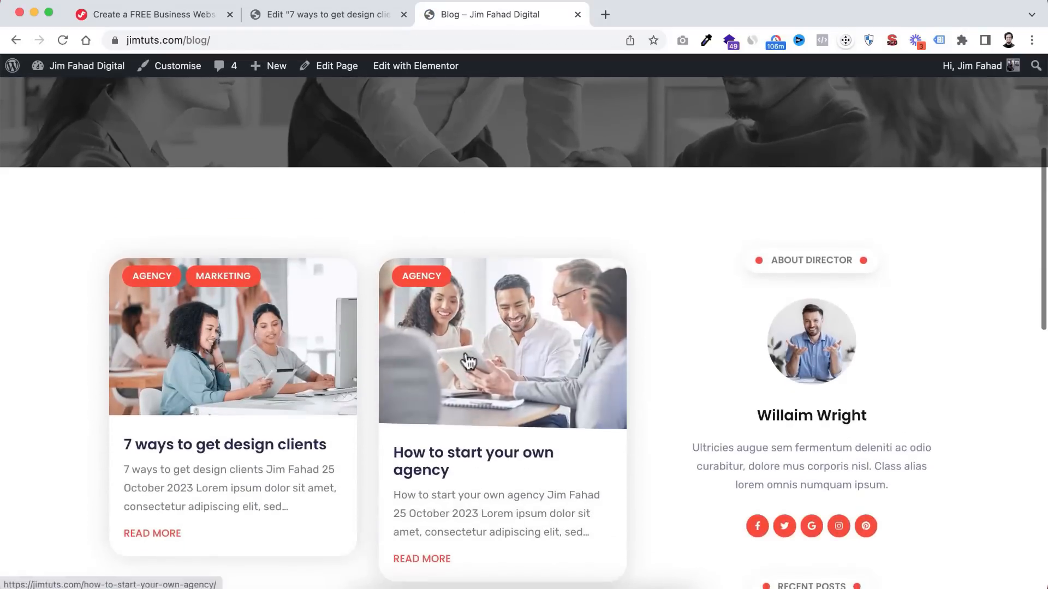
pyautogui.scroll(-3, 468, 361)
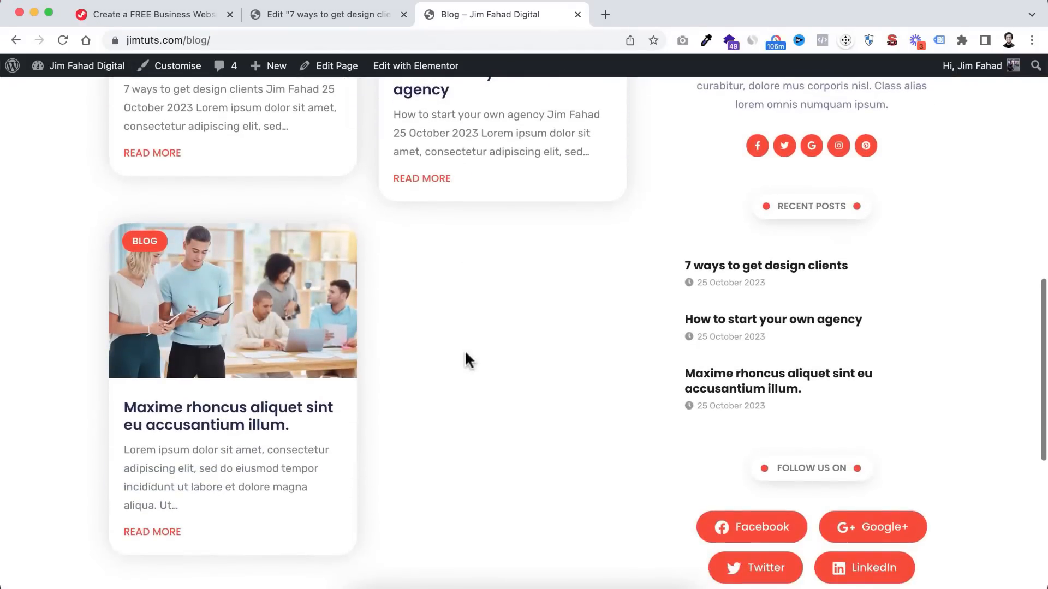
pyautogui.scroll(1, 468, 361)
pyautogui.scroll(2, 469, 361)
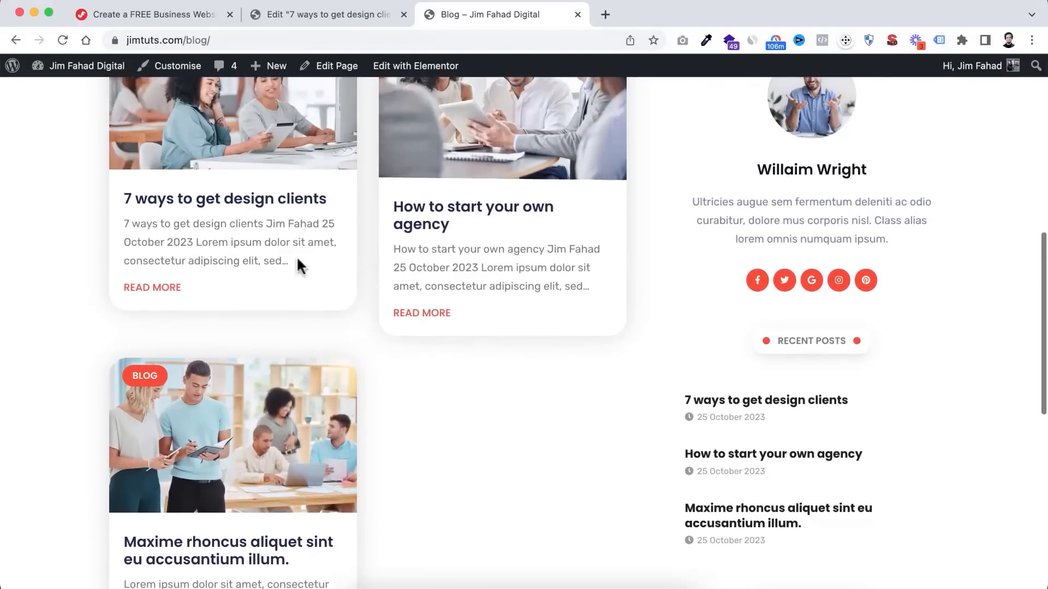
pyautogui.scroll(-2, 487, 471)
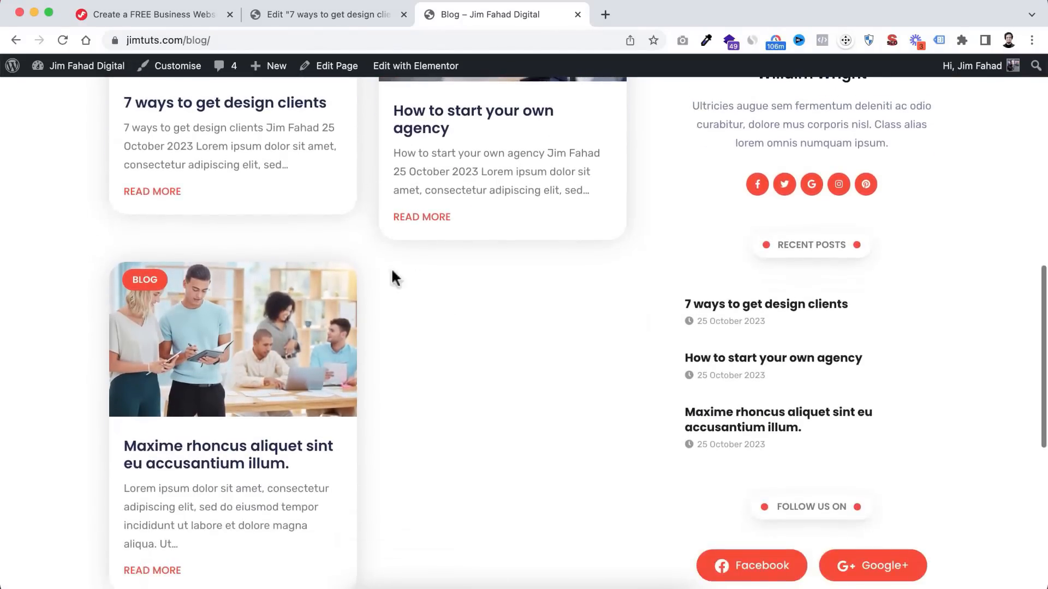
pyautogui.scroll(-8, 466, 451)
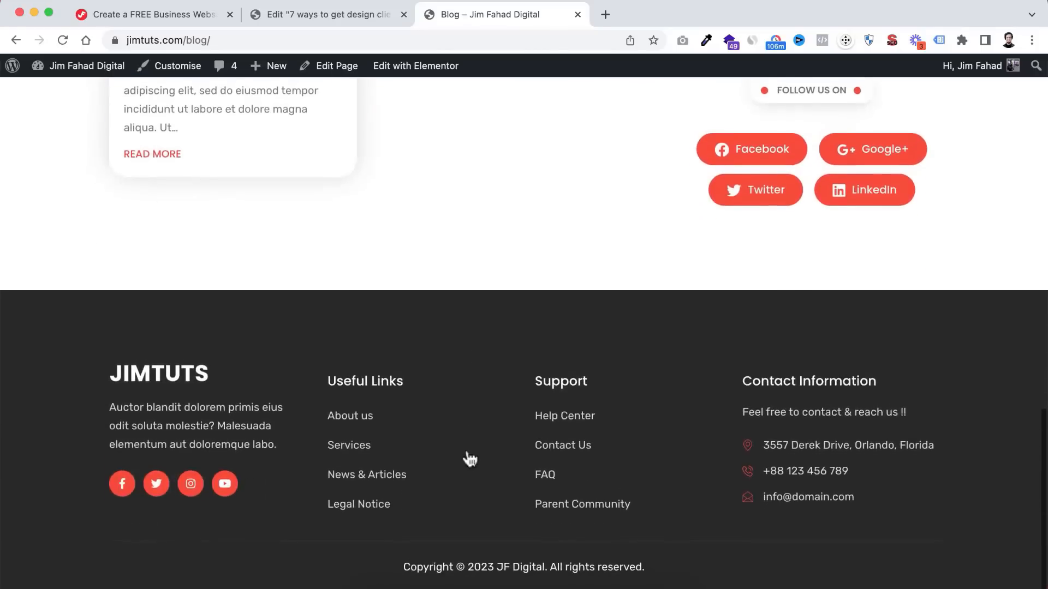
pyautogui.scroll(8, 468, 457)
pyautogui.scroll(10, 468, 457)
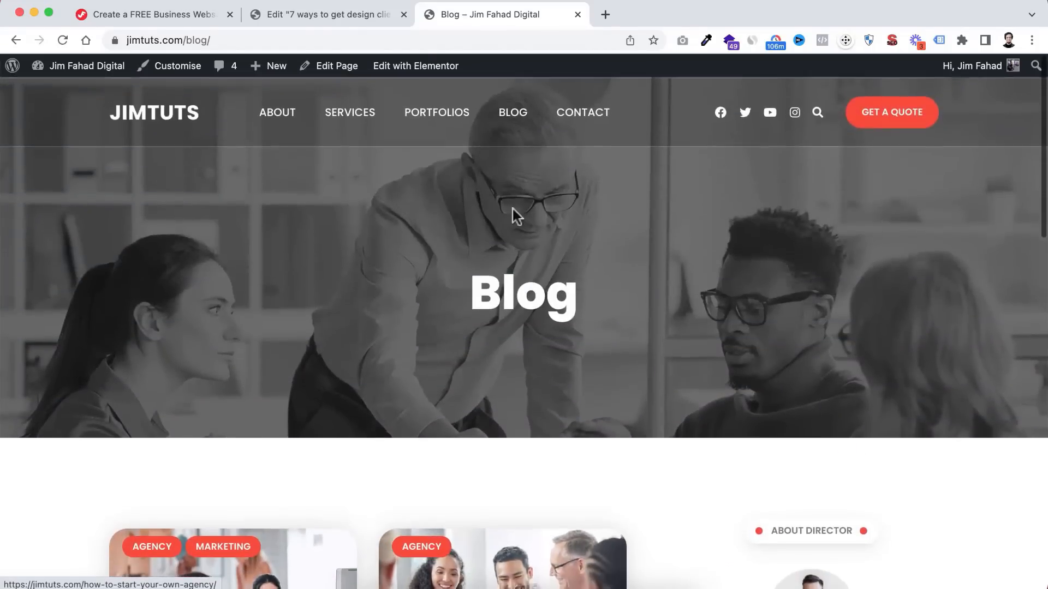
pyautogui.moveTo(395, 72)
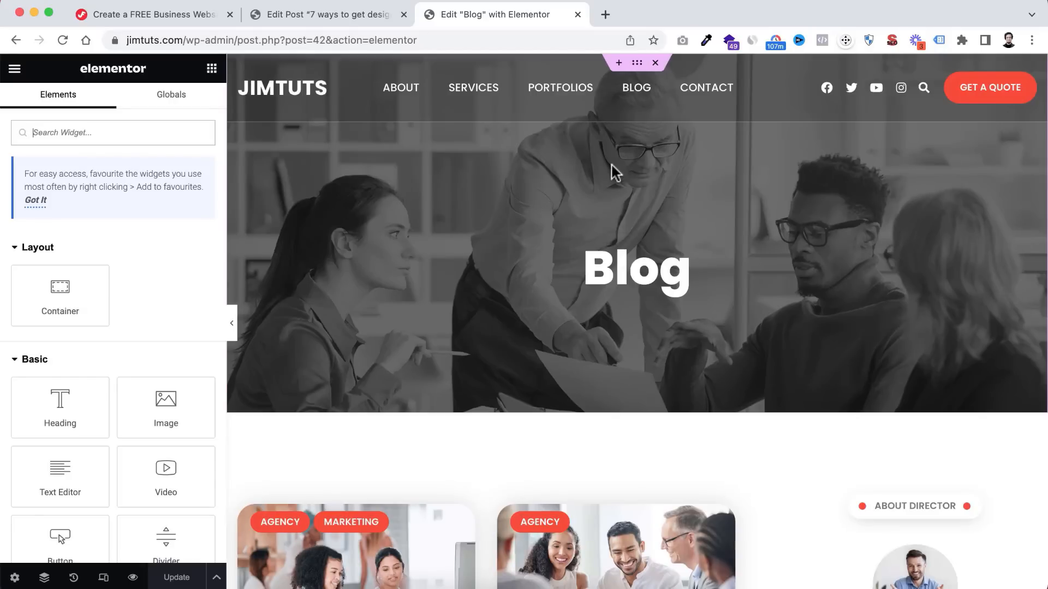
# - Change the sidebar label to 'ABOUT CEO' and narrow its dotted divider to 120 px
pyautogui.scroll(-5, 593, 304)
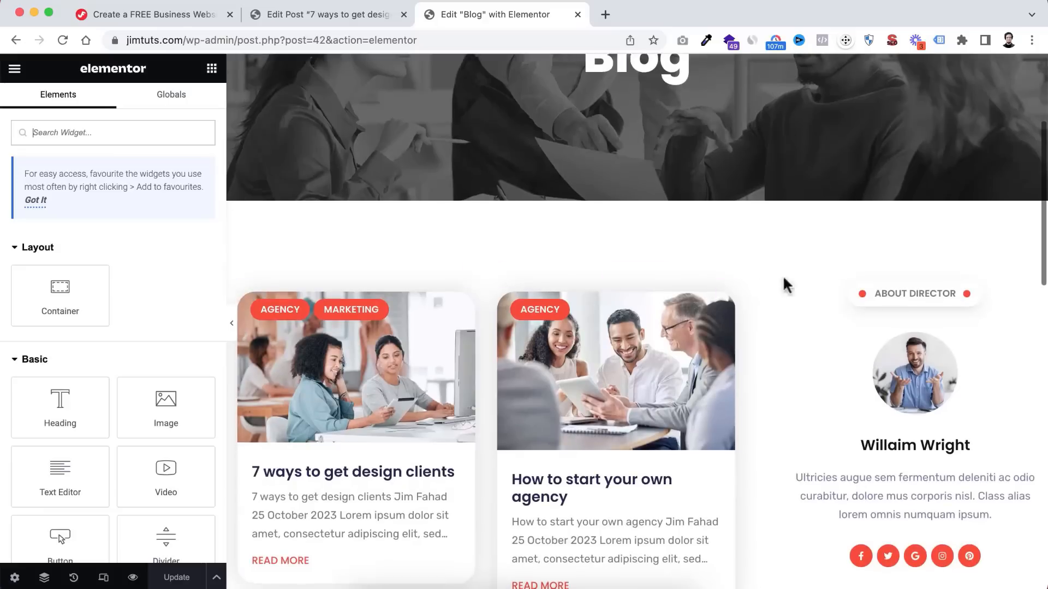
pyautogui.click(918, 289)
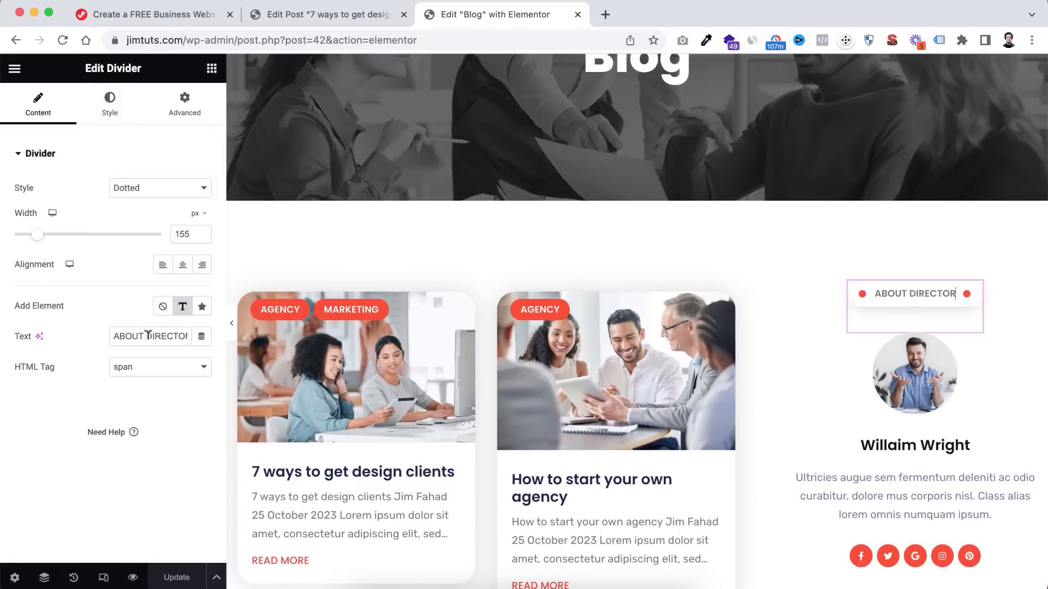
pyautogui.write('CEO')
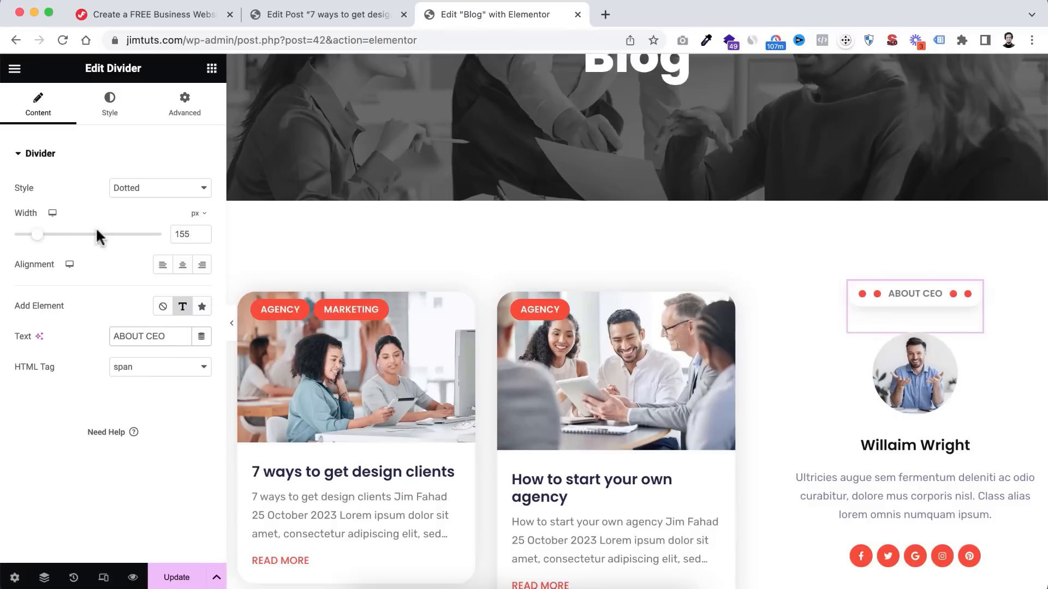
pyautogui.moveTo(39, 241); pyautogui.dragTo(36, 242)
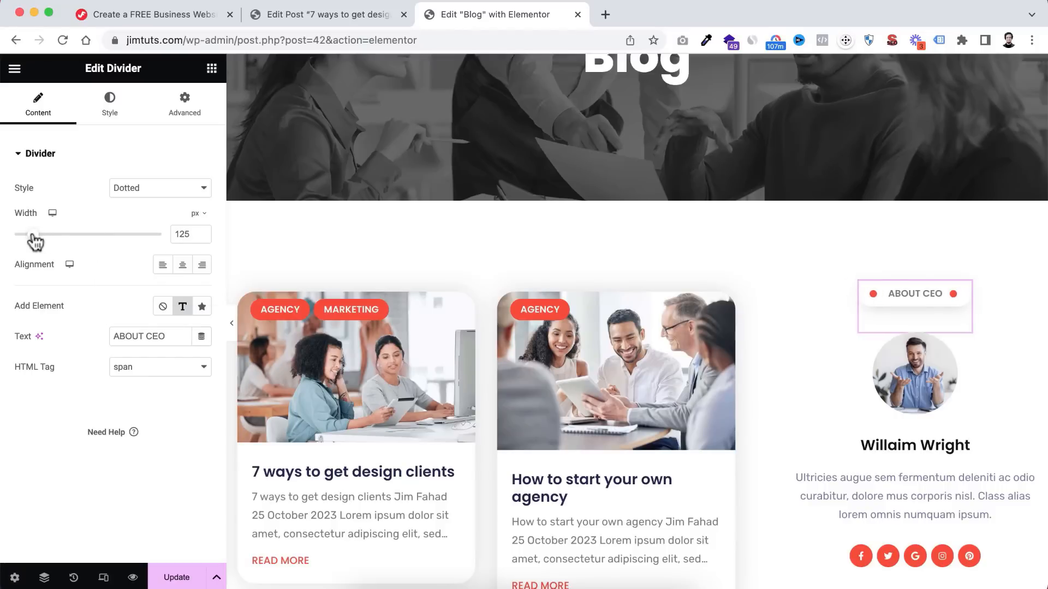
pyautogui.click(922, 382)
# - Swap the About CEO image box picture for the portrait photo with the laptop
pyautogui.click(125, 243)
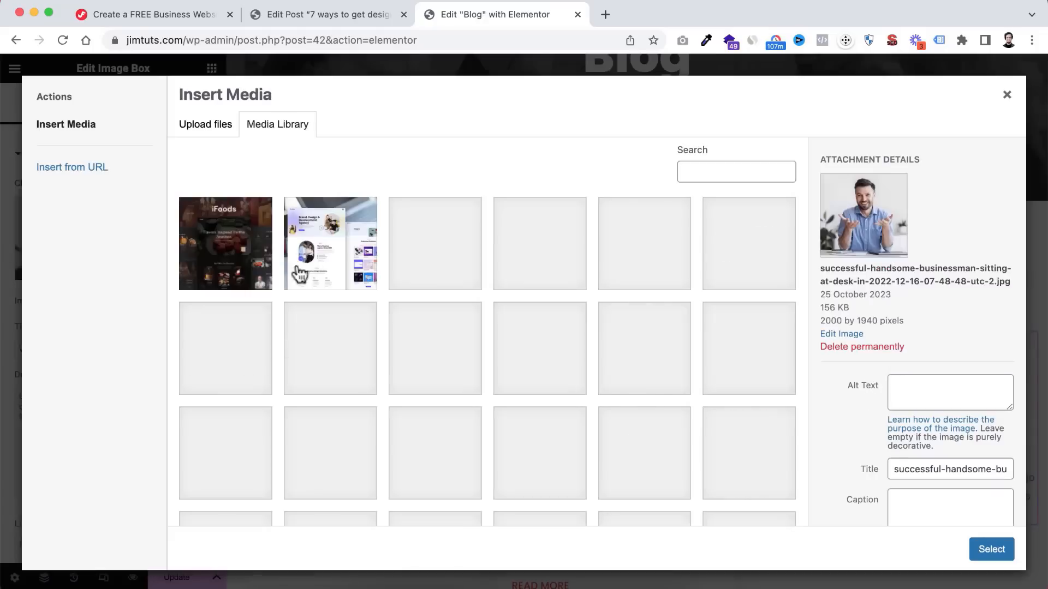
pyautogui.click(529, 376)
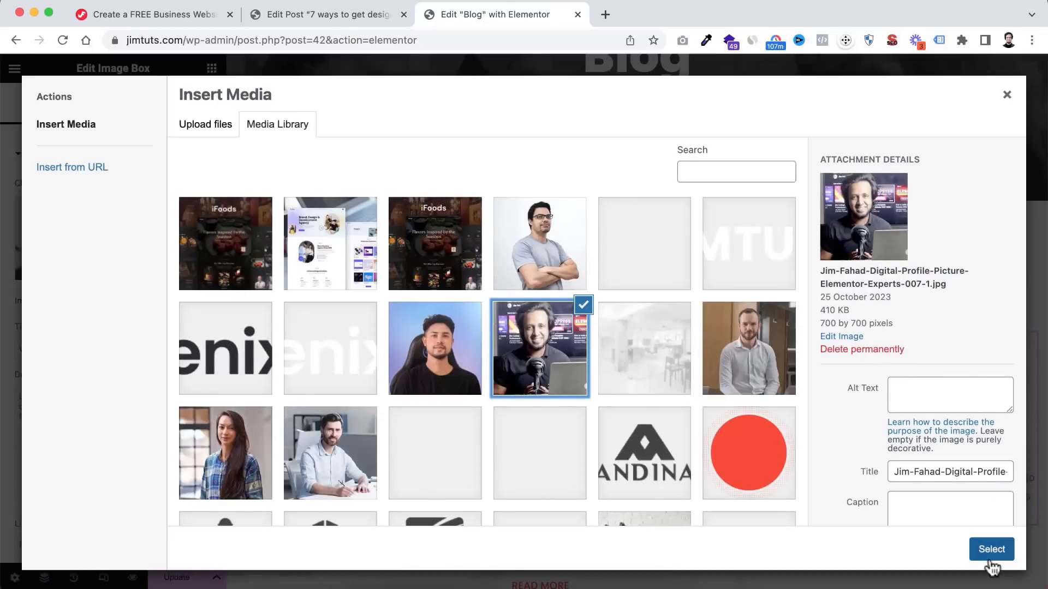
pyautogui.click(989, 549)
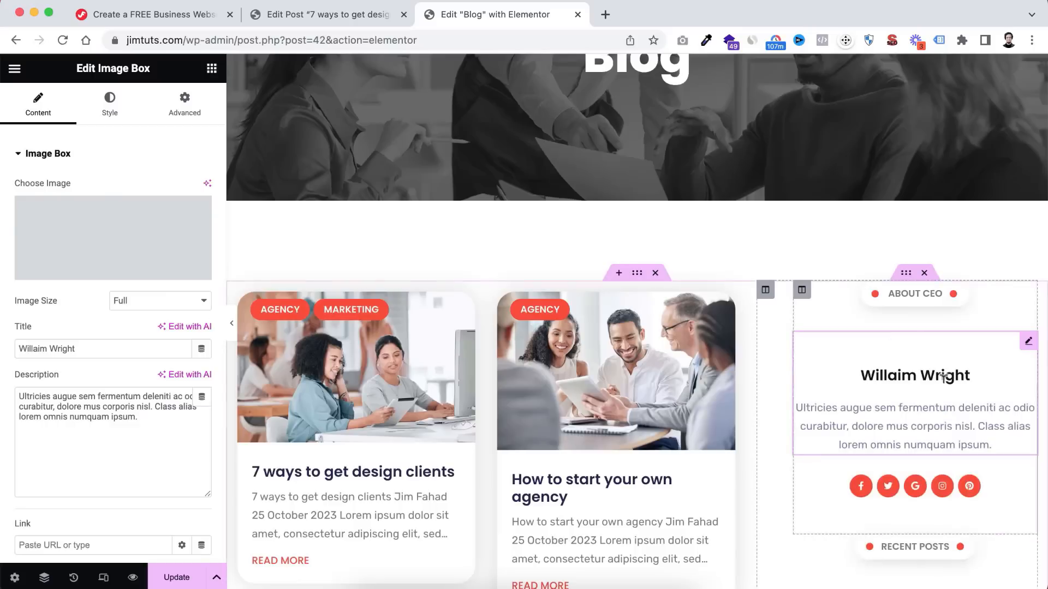
# - Replace the placeholder image box title with the CEO's name and review the sidebar
pyautogui.tripleClick(88, 349)
pyautogui.write('Jim Fahad')
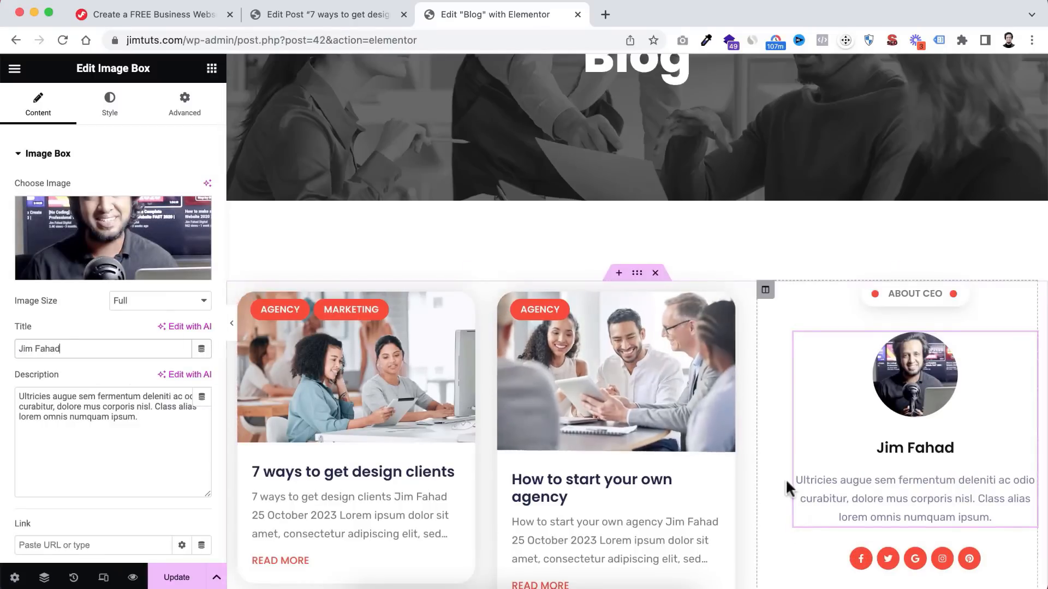
pyautogui.scroll(-3, 784, 480)
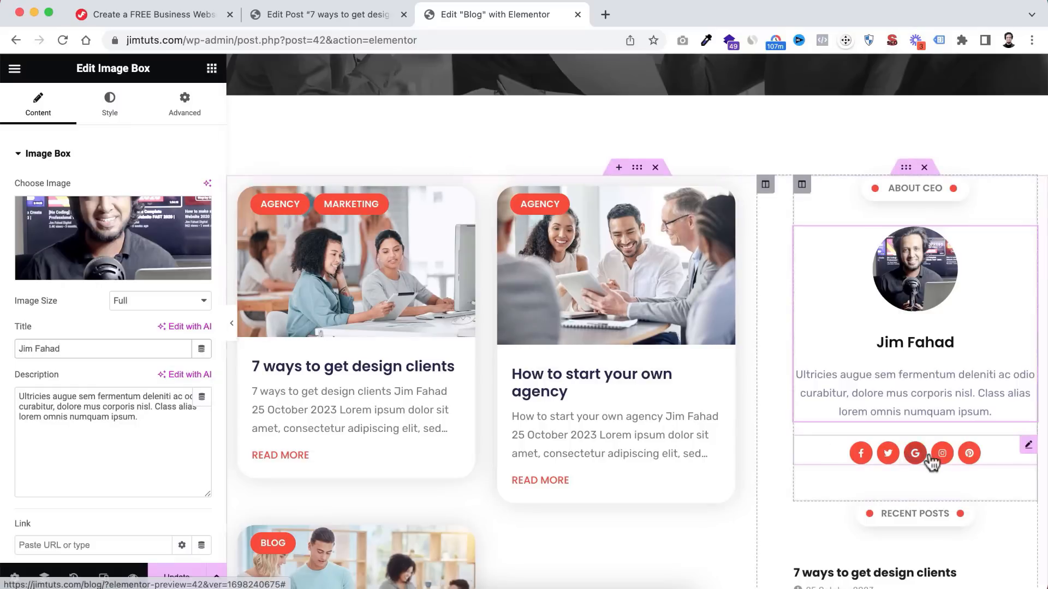
pyautogui.scroll(-3, 930, 451)
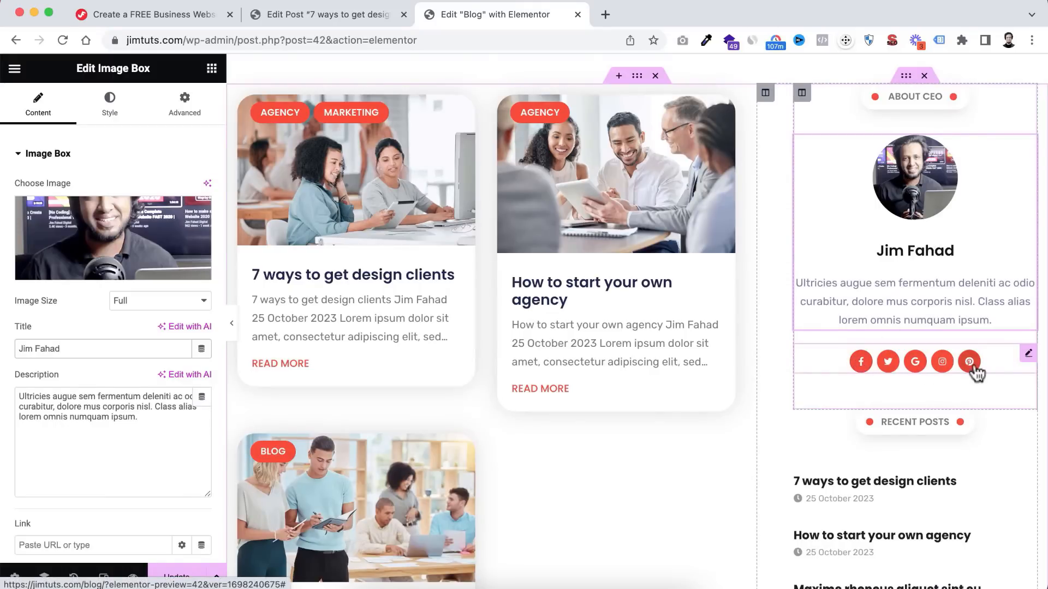
pyautogui.scroll(-6, 870, 456)
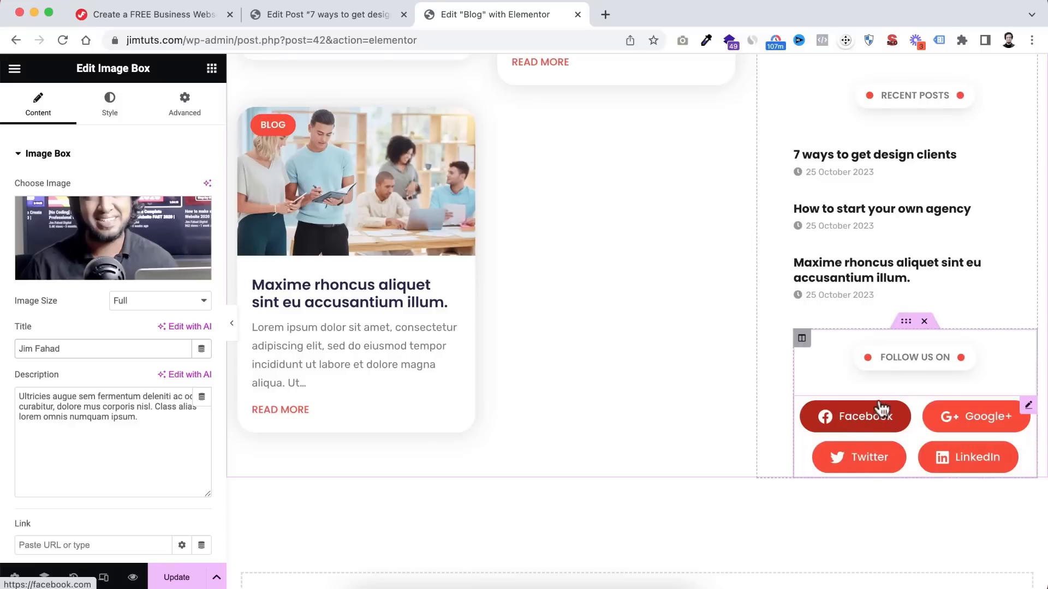
pyautogui.scroll(5, 580, 242)
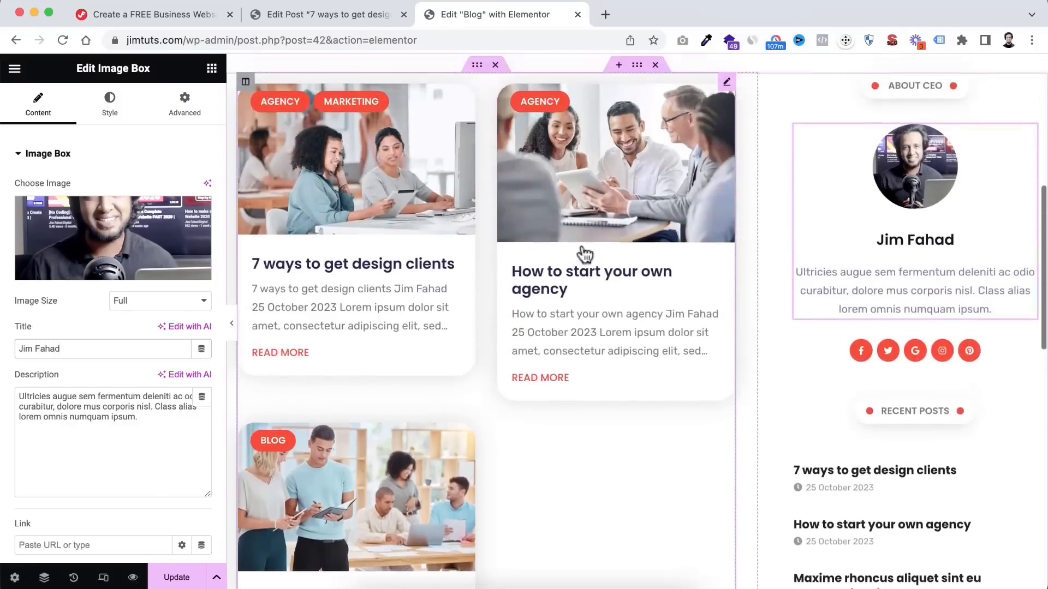
pyautogui.scroll(2, 582, 248)
pyautogui.scroll(-1, 579, 247)
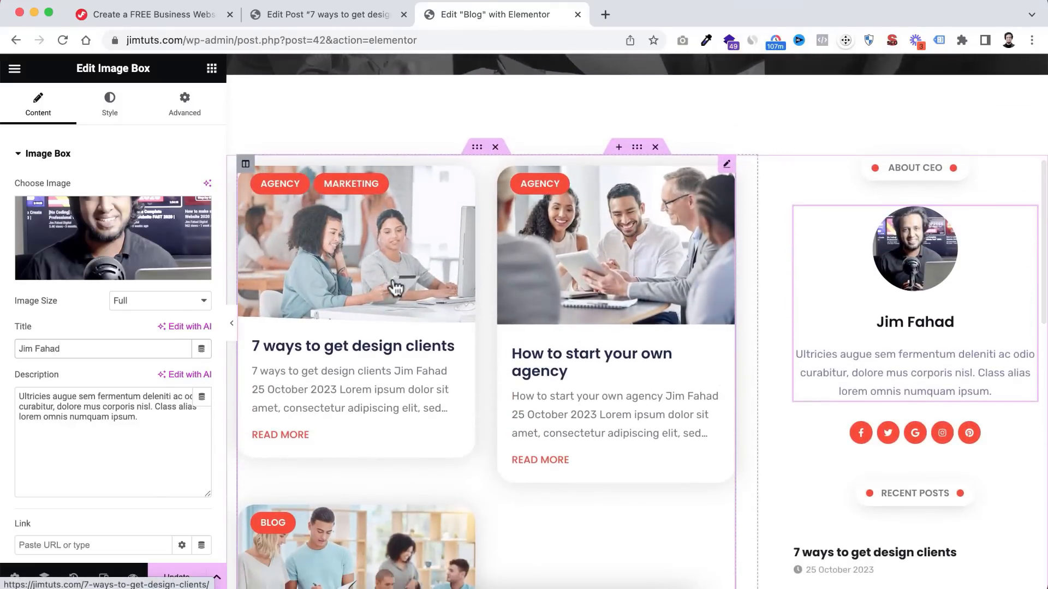
pyautogui.scroll(-5, 366, 442)
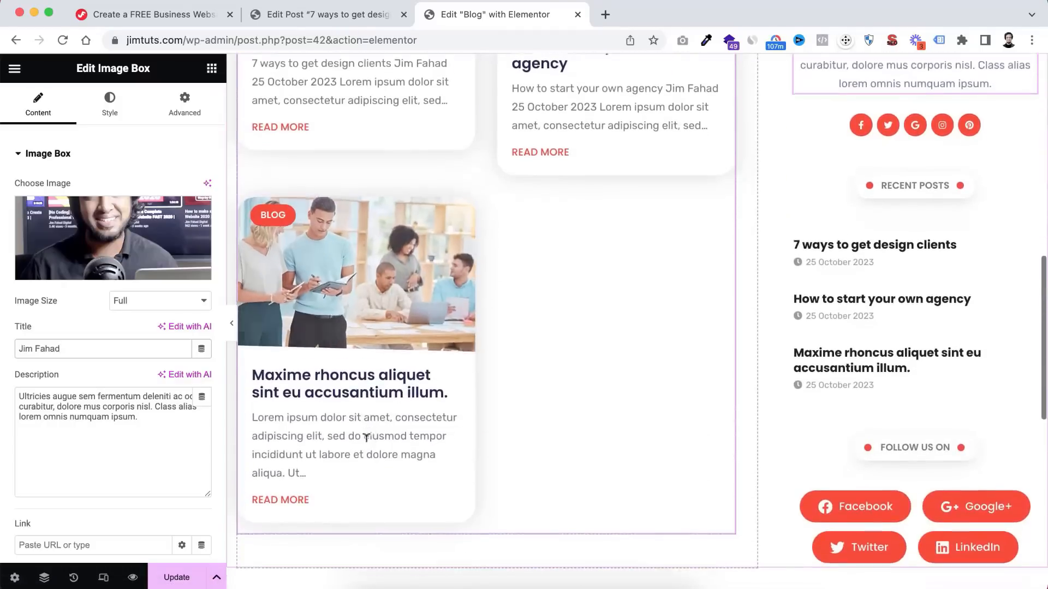
pyautogui.scroll(-3, 364, 439)
pyautogui.scroll(8, 547, 345)
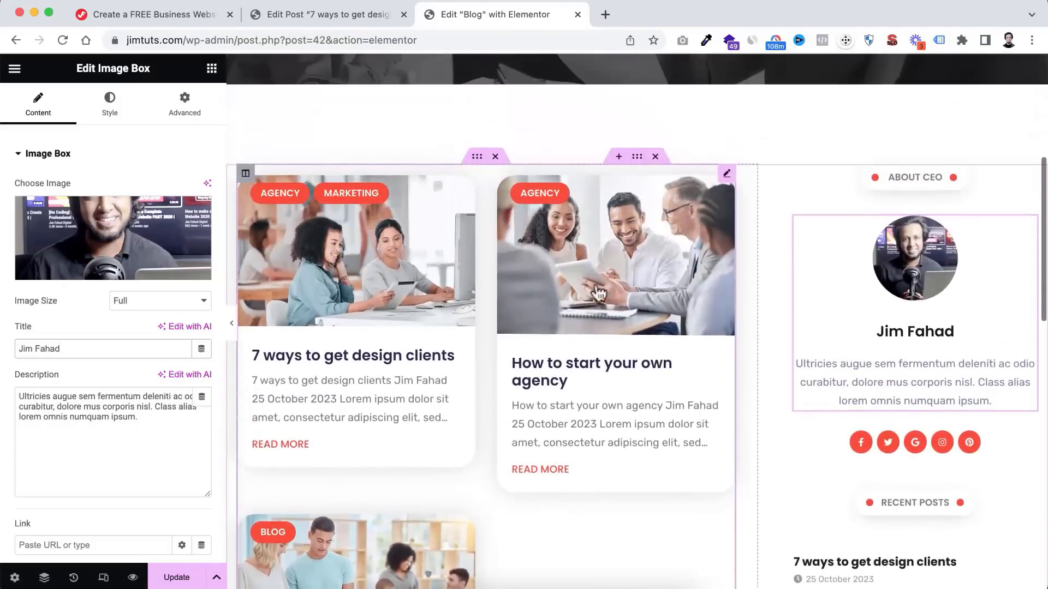
# - In the blog posts grid settings, toggle Show Title off and back on
pyautogui.click(727, 173)
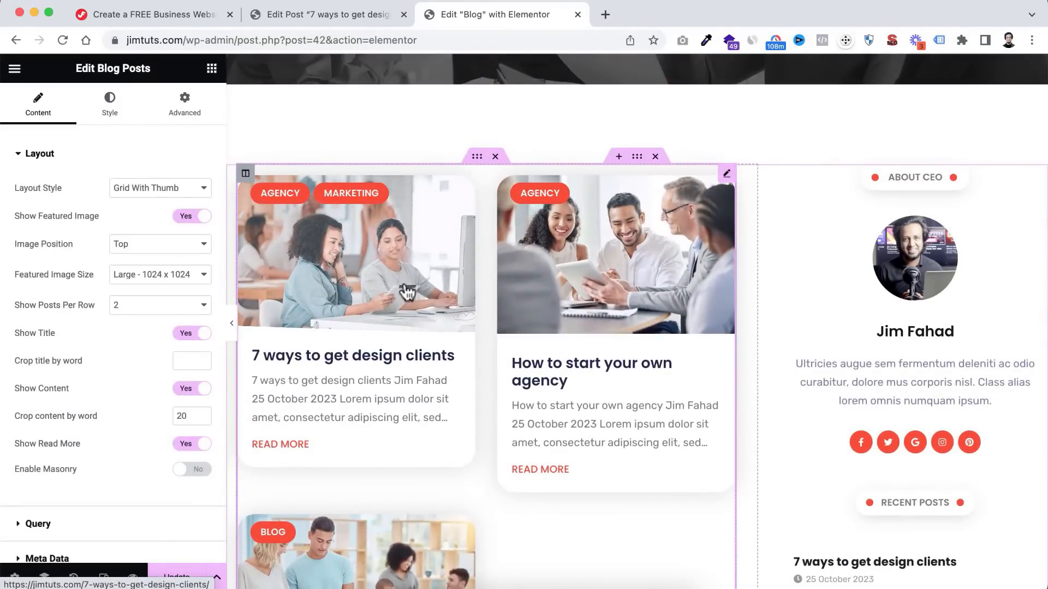
pyautogui.scroll(-2, 407, 292)
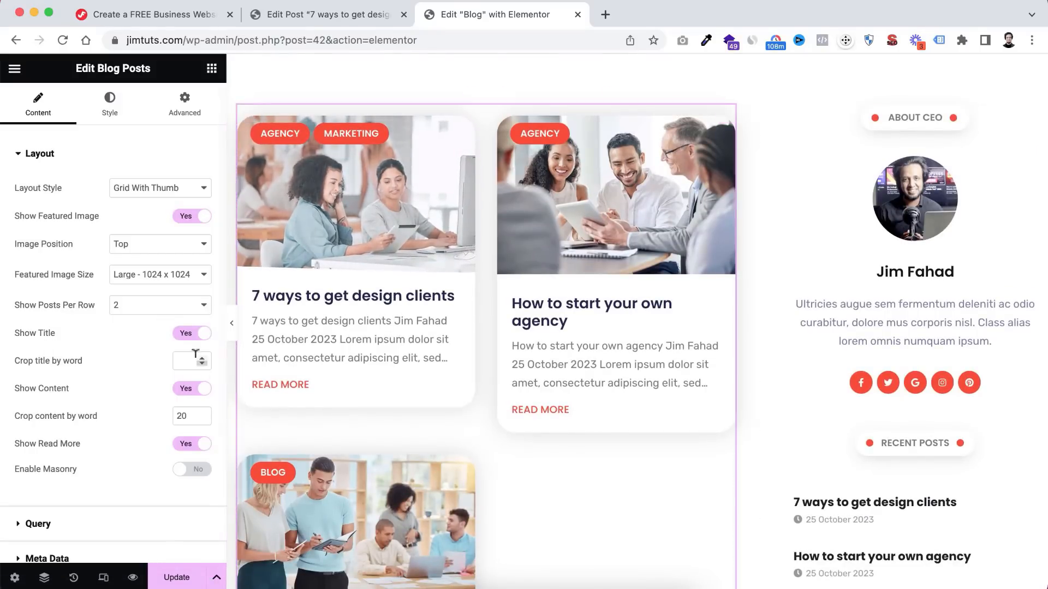
pyautogui.click(194, 334)
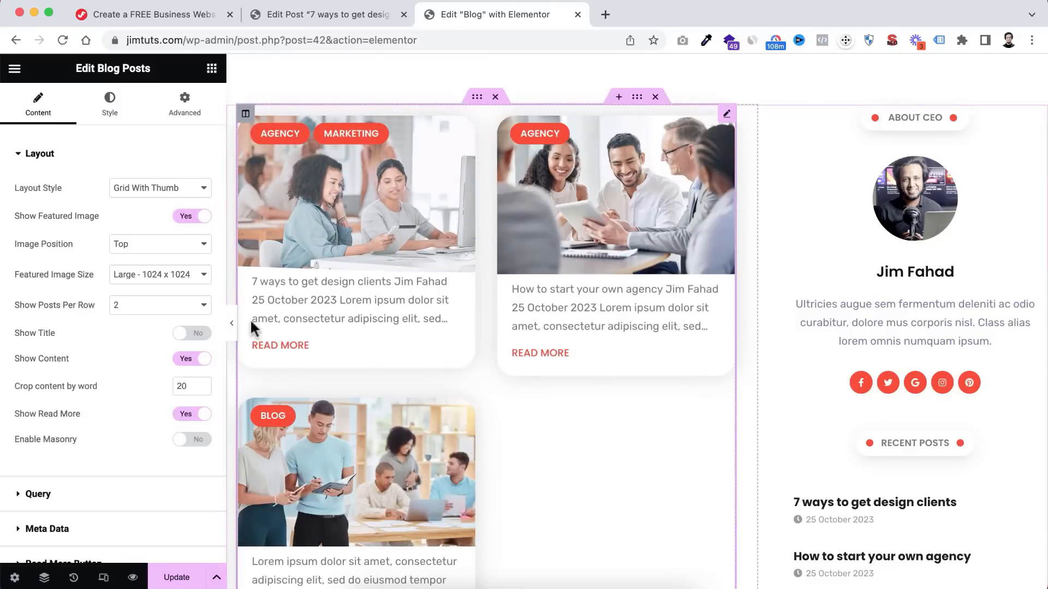
pyautogui.click(195, 334)
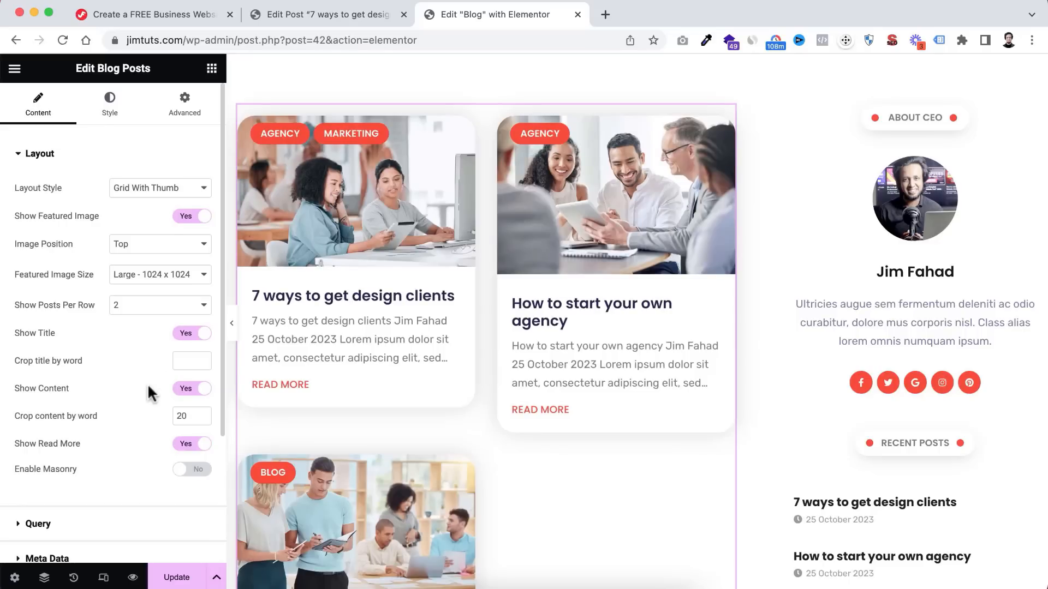
# - Toggle Show Read More off and back on, then return to the WordPress post editor
pyautogui.scroll(-2, 148, 383)
pyautogui.scroll(-1, 147, 383)
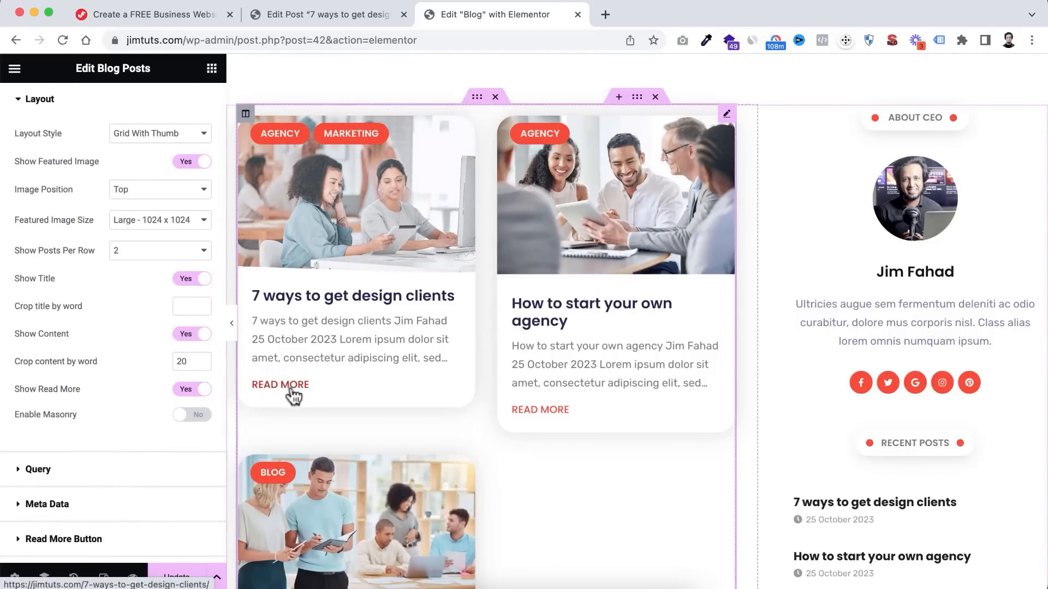
pyautogui.click(191, 389)
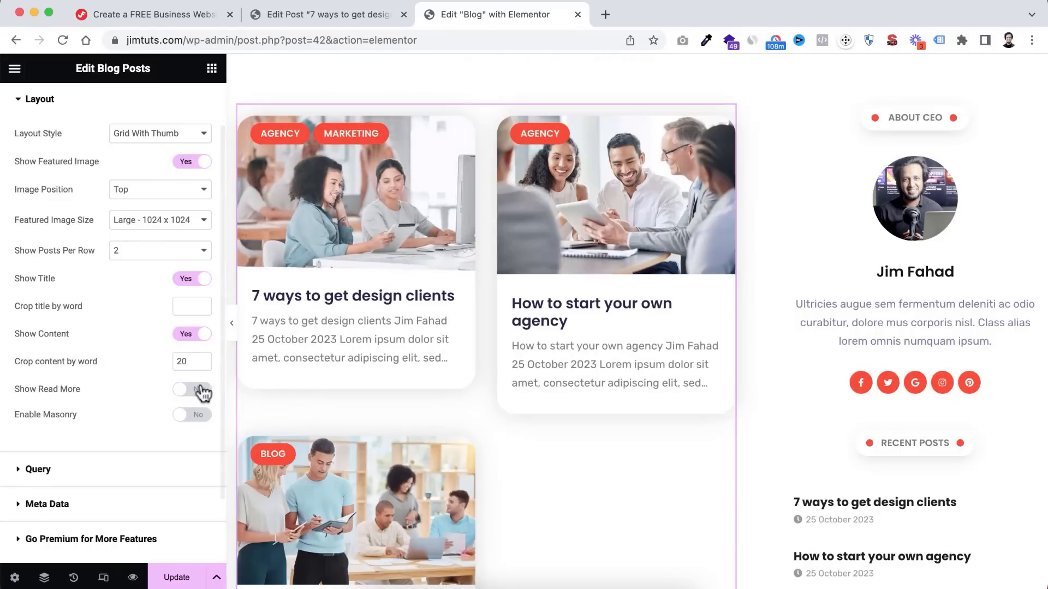
pyautogui.click(197, 390)
pyautogui.scroll(-10, 509, 443)
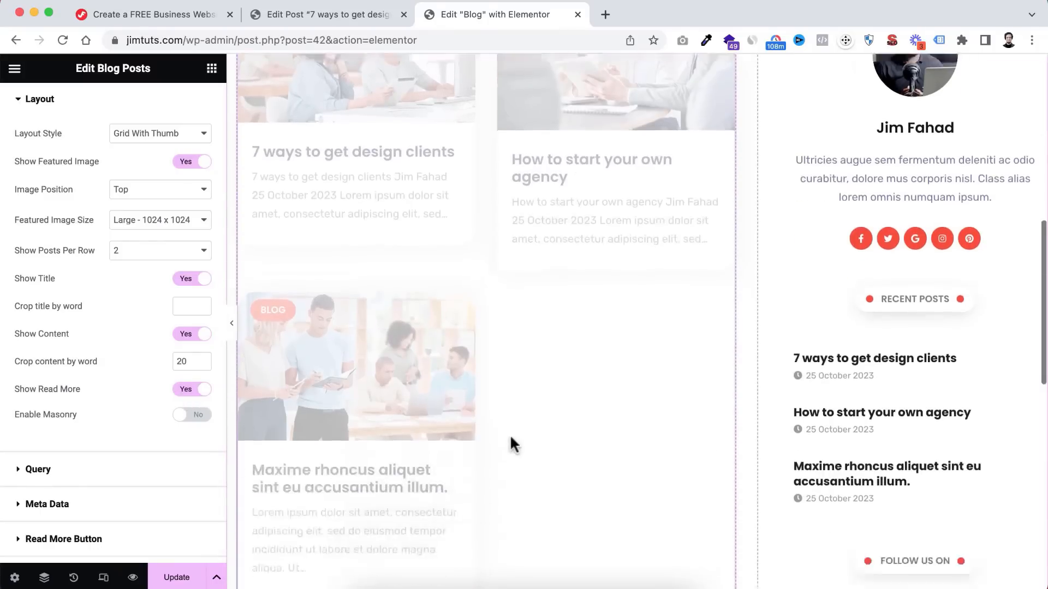
pyautogui.scroll(10, 510, 435)
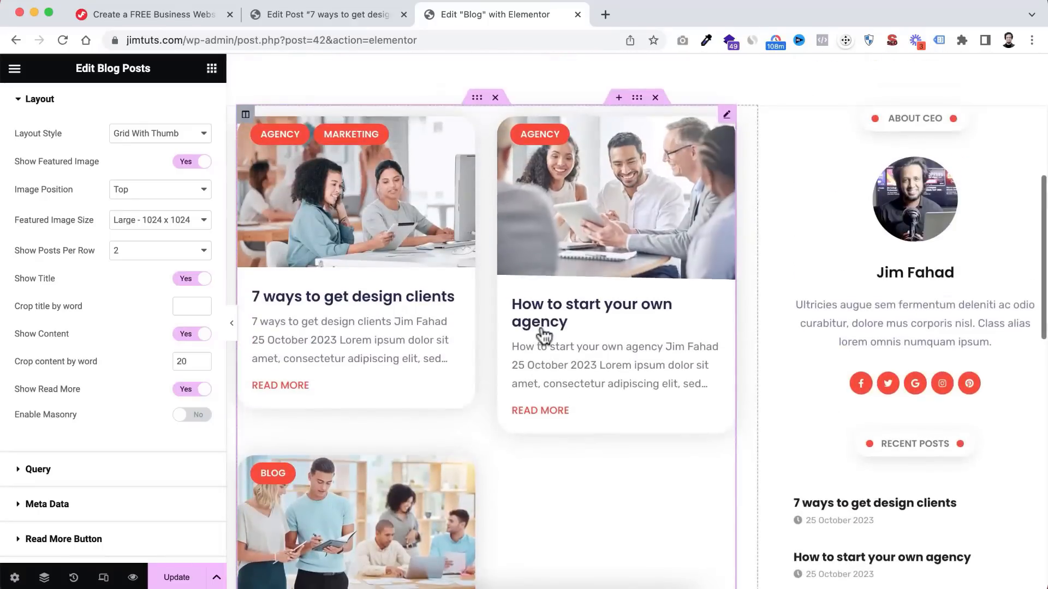
pyautogui.scroll(3, 555, 263)
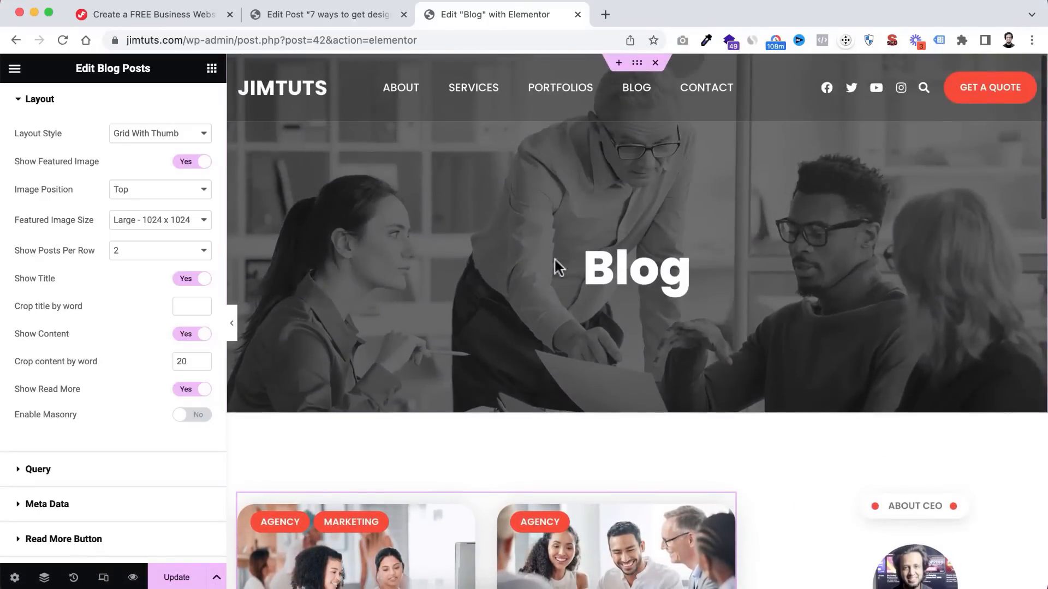
pyautogui.scroll(-10, 510, 335)
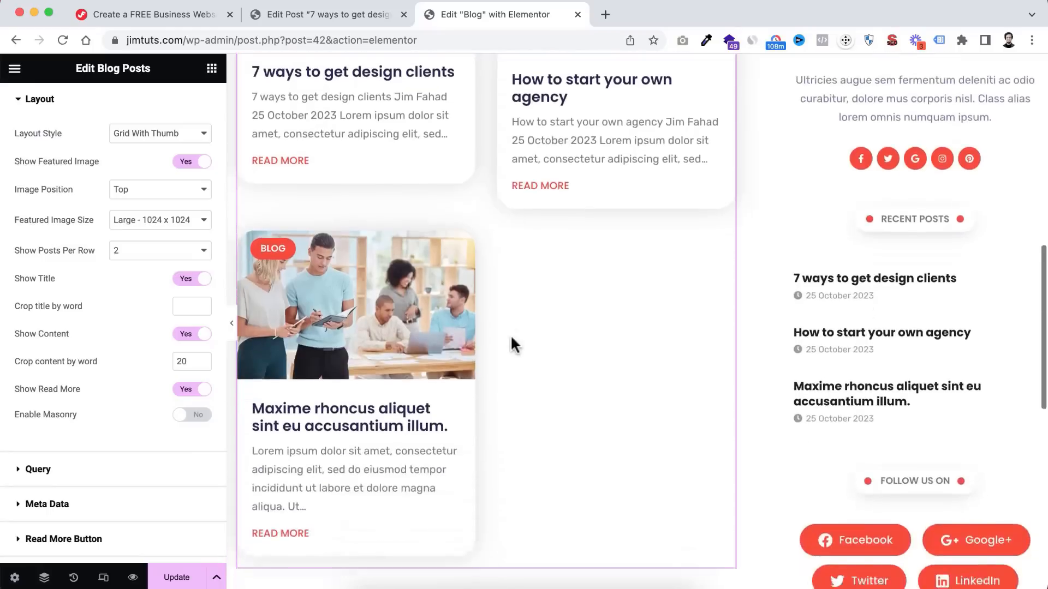
pyautogui.scroll(10, 510, 335)
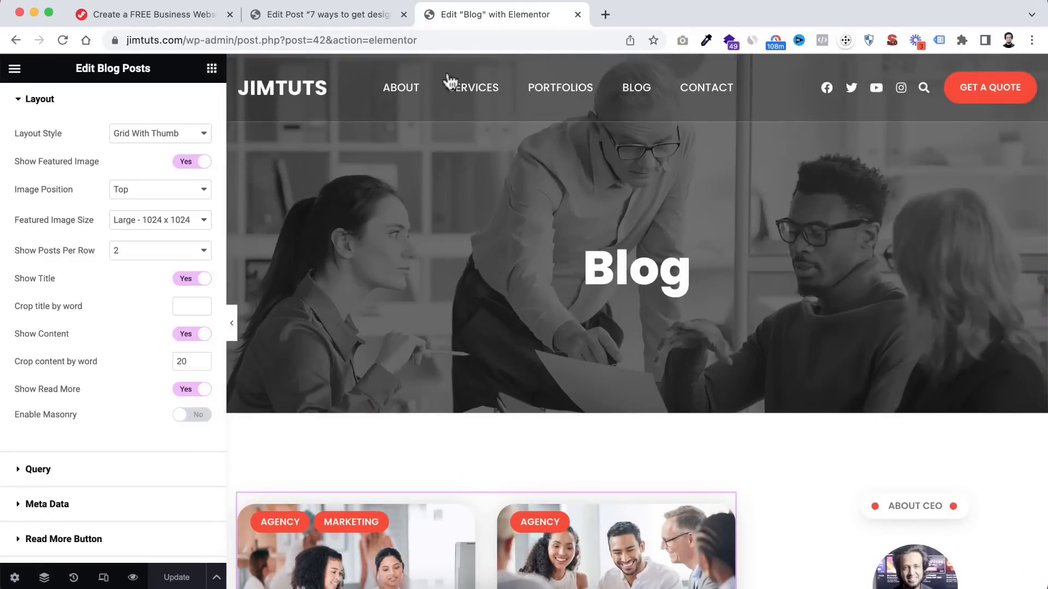
pyautogui.click(342, 14)
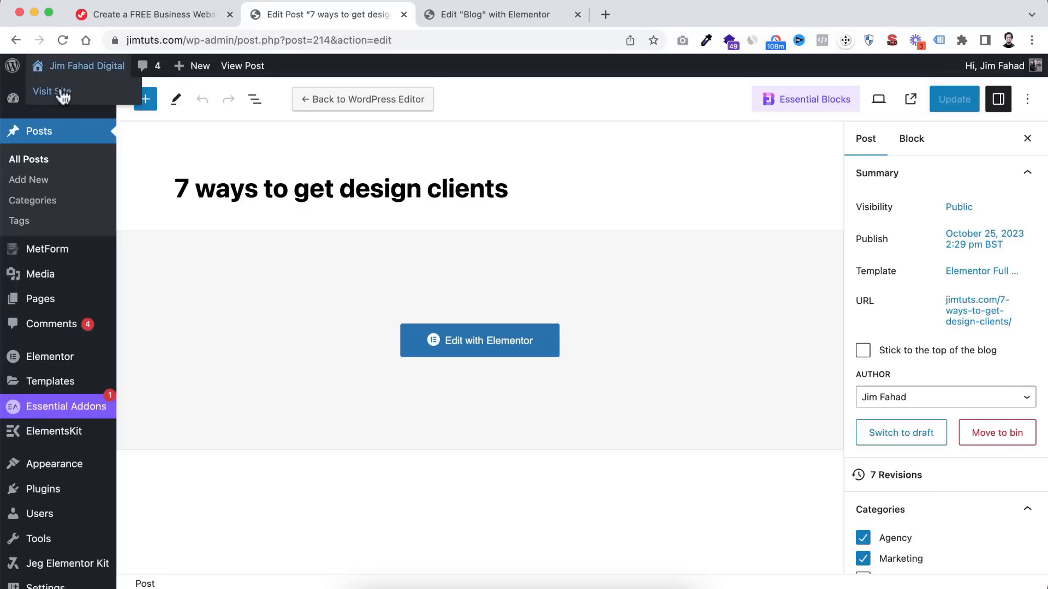
# - View the live JIMTUTS homepage, scrolling down to the blog cards and back to the hero
pyautogui.keyDown('super'); pyautogui.click(63, 93); pyautogui.keyUp('super')
pyautogui.click(659, 14)
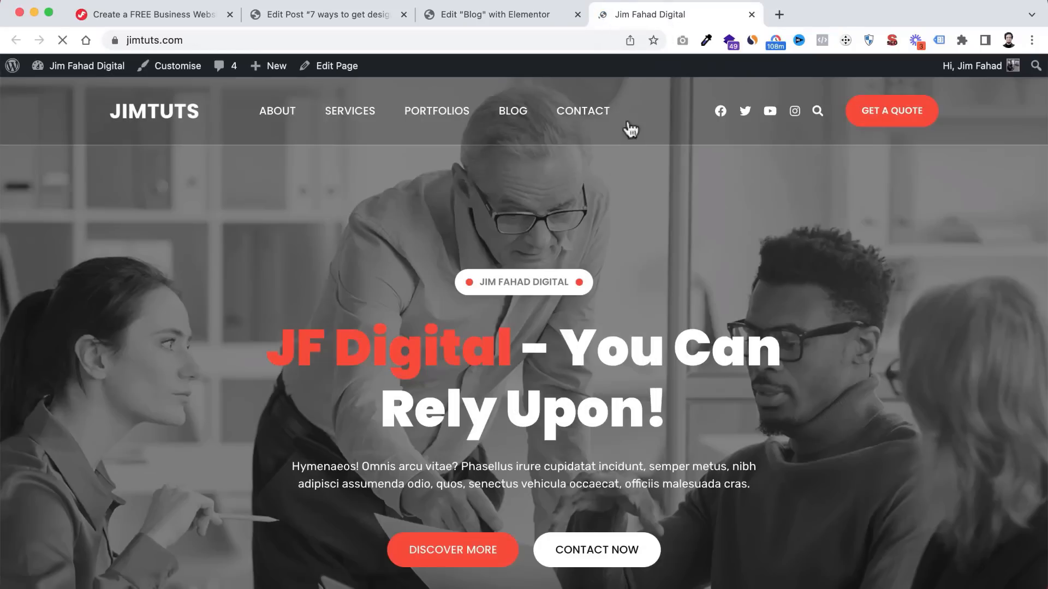
pyautogui.scroll(-20, 555, 360)
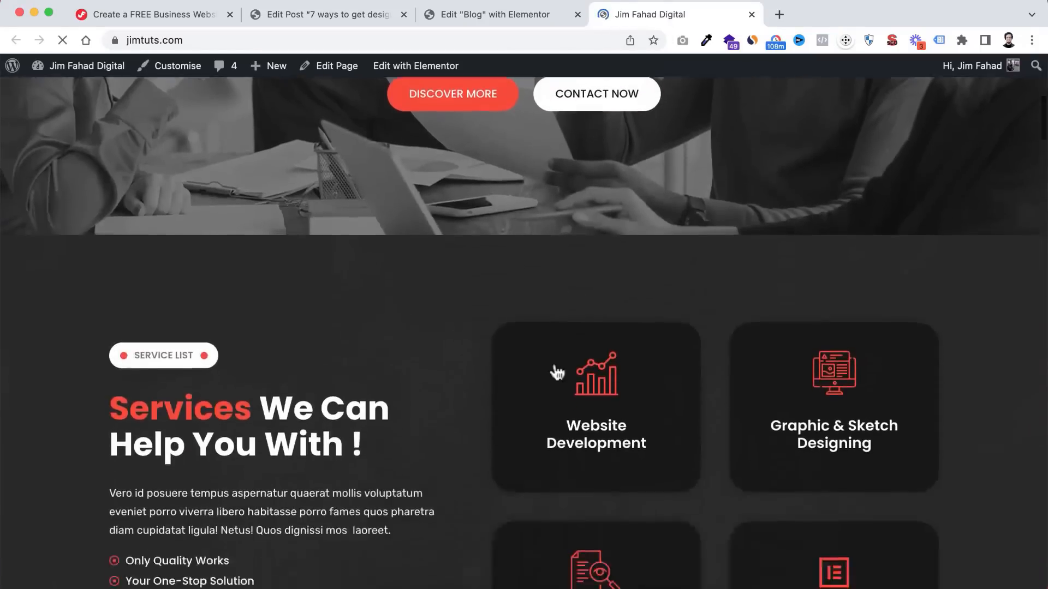
pyautogui.scroll(-20, 555, 363)
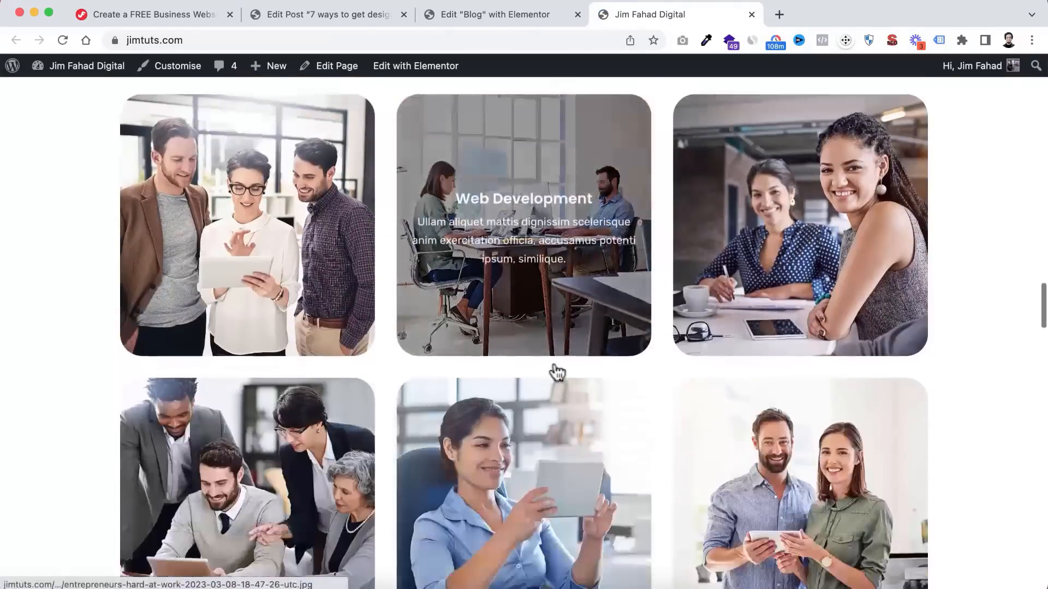
pyautogui.scroll(-10, 555, 363)
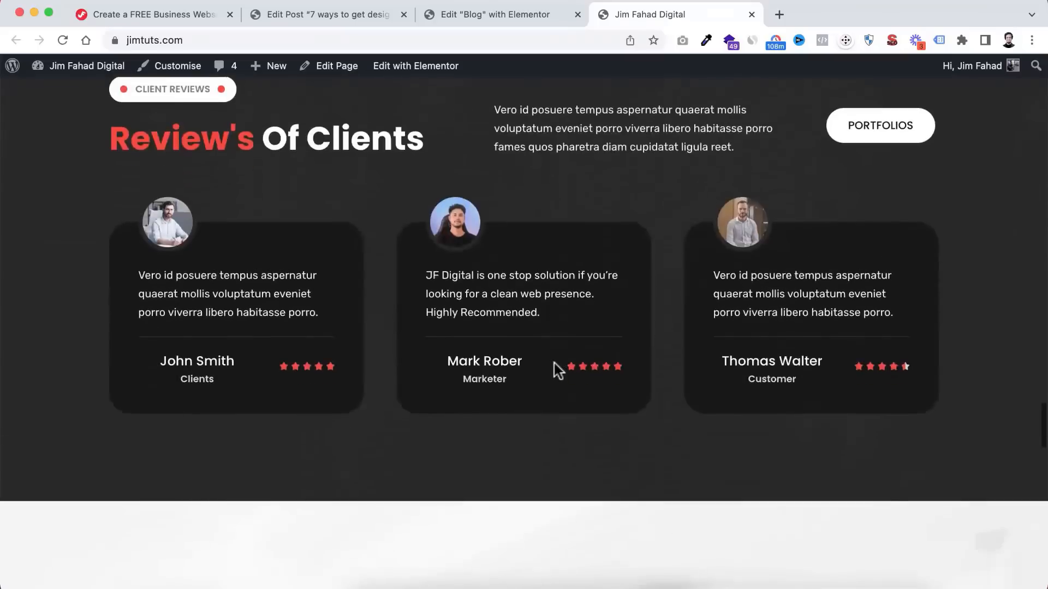
pyautogui.scroll(11, 554, 363)
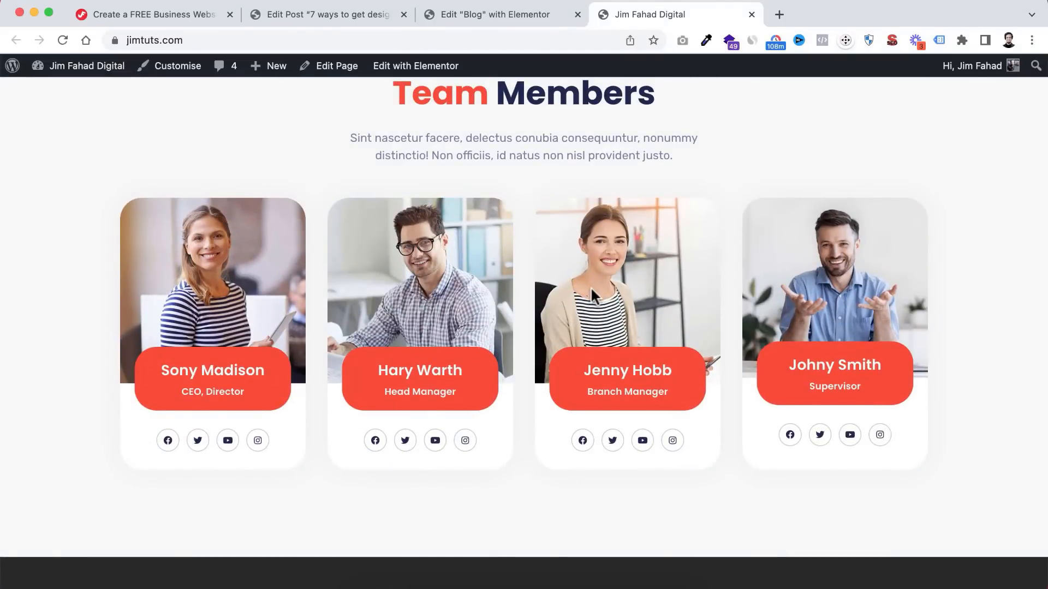
pyautogui.scroll(2, 641, 284)
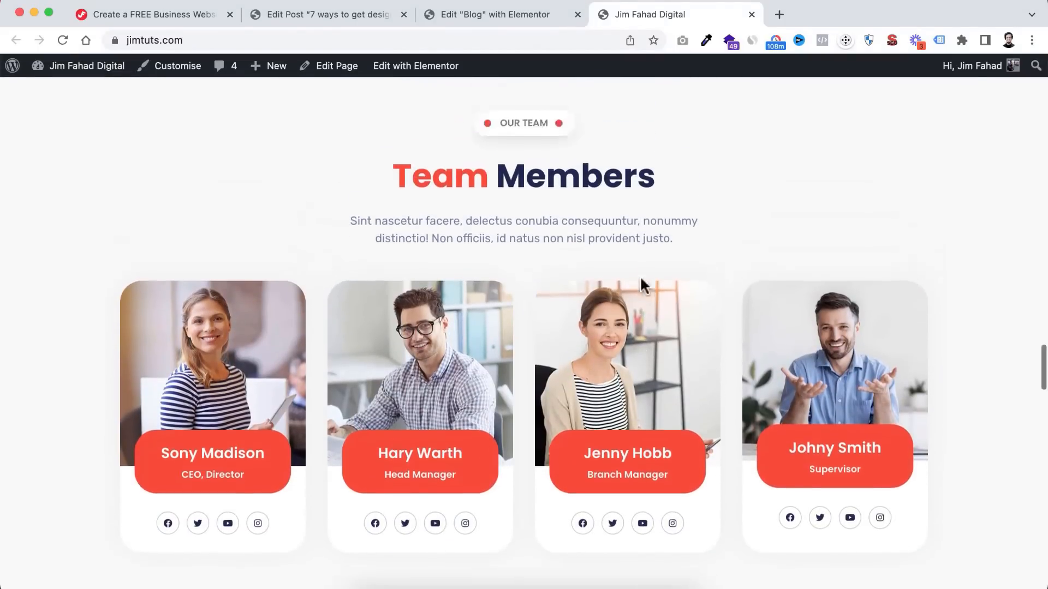
pyautogui.scroll(15, 639, 276)
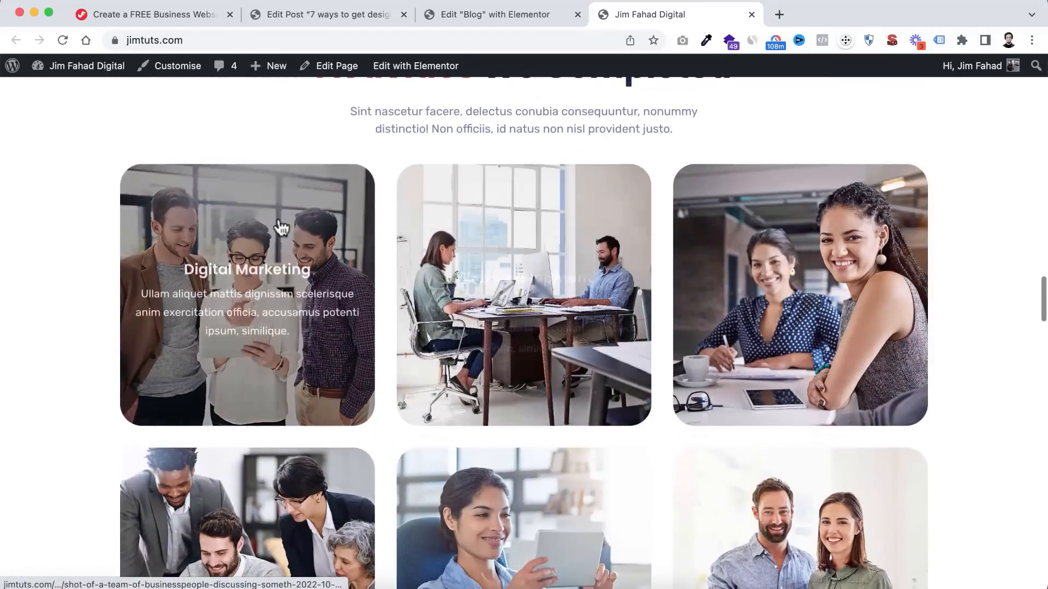
pyautogui.scroll(3, 279, 225)
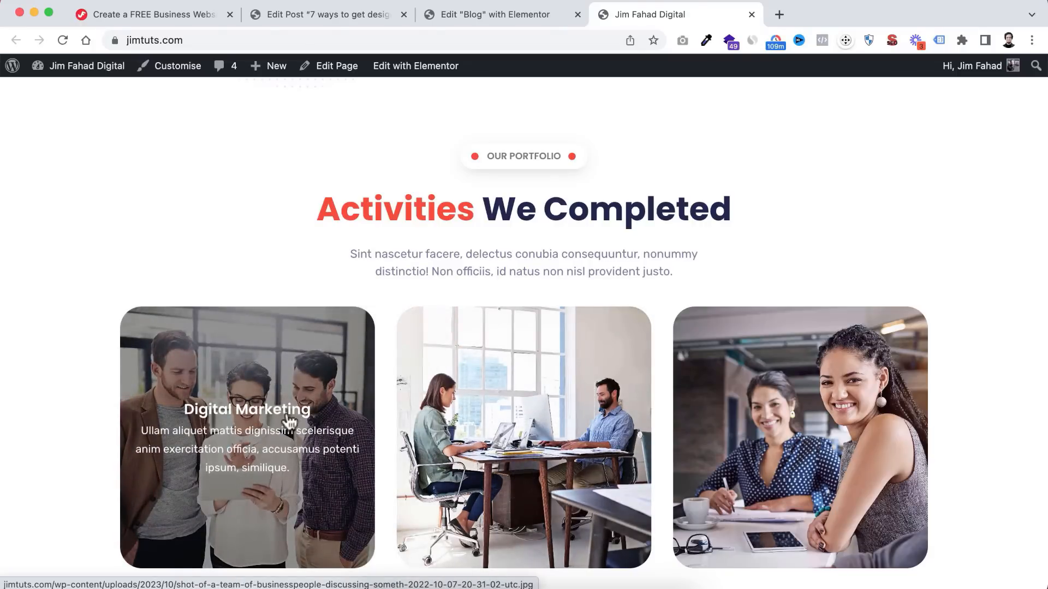
pyautogui.scroll(-15, 934, 469)
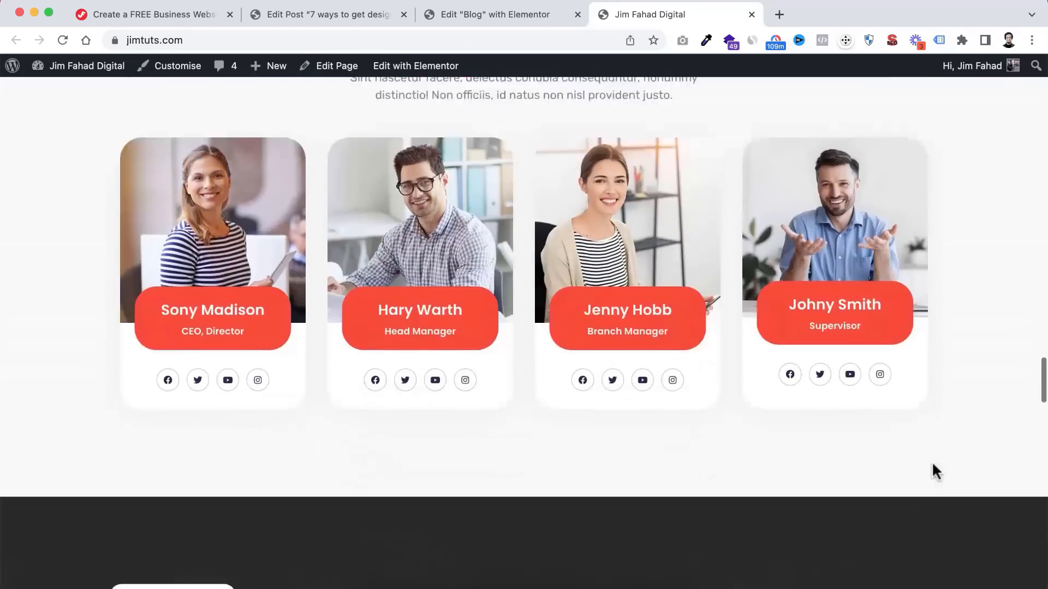
pyautogui.scroll(-20, 933, 465)
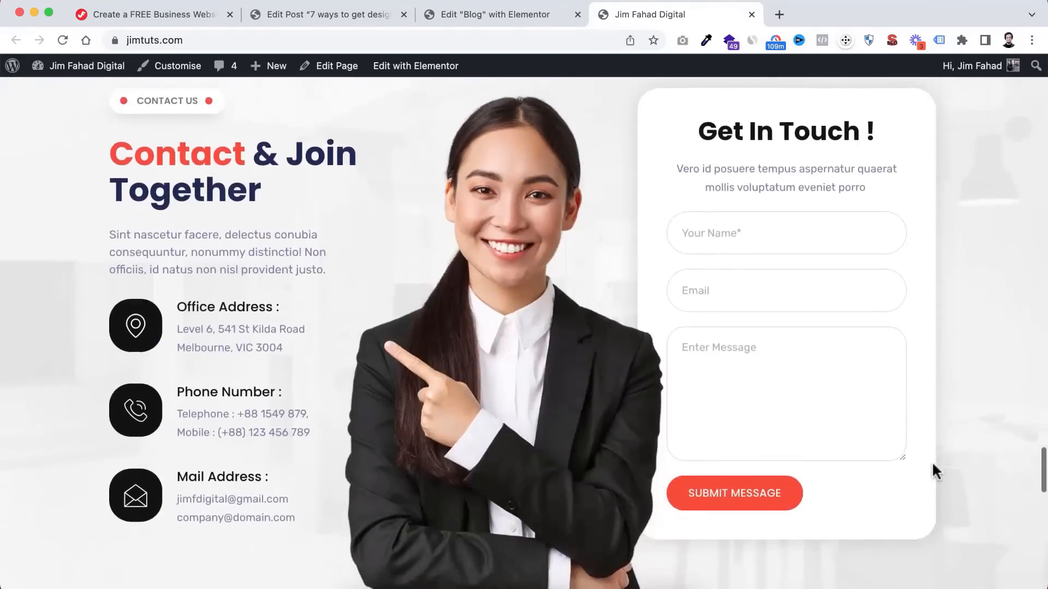
pyautogui.scroll(-15, 932, 465)
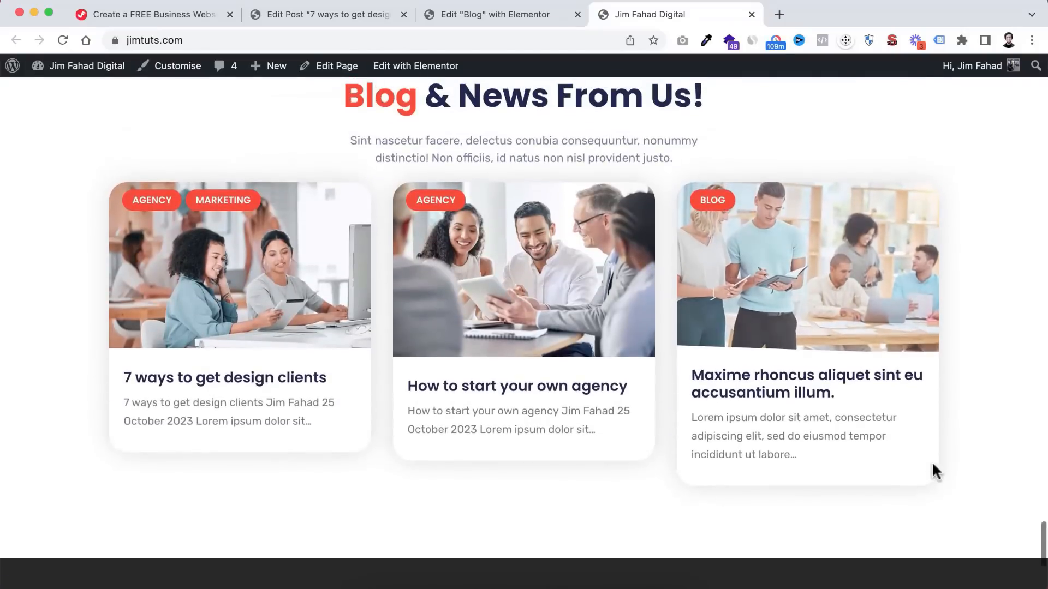
pyautogui.scroll(2, 932, 464)
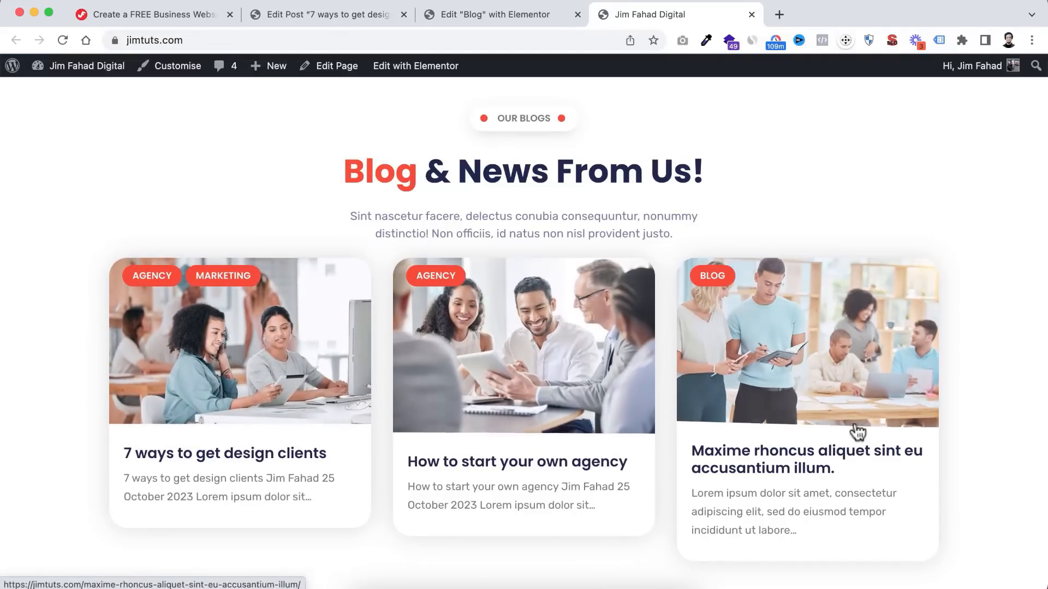
pyautogui.scroll(-6, 835, 431)
pyautogui.scroll(6, 835, 426)
pyautogui.scroll(15, 835, 420)
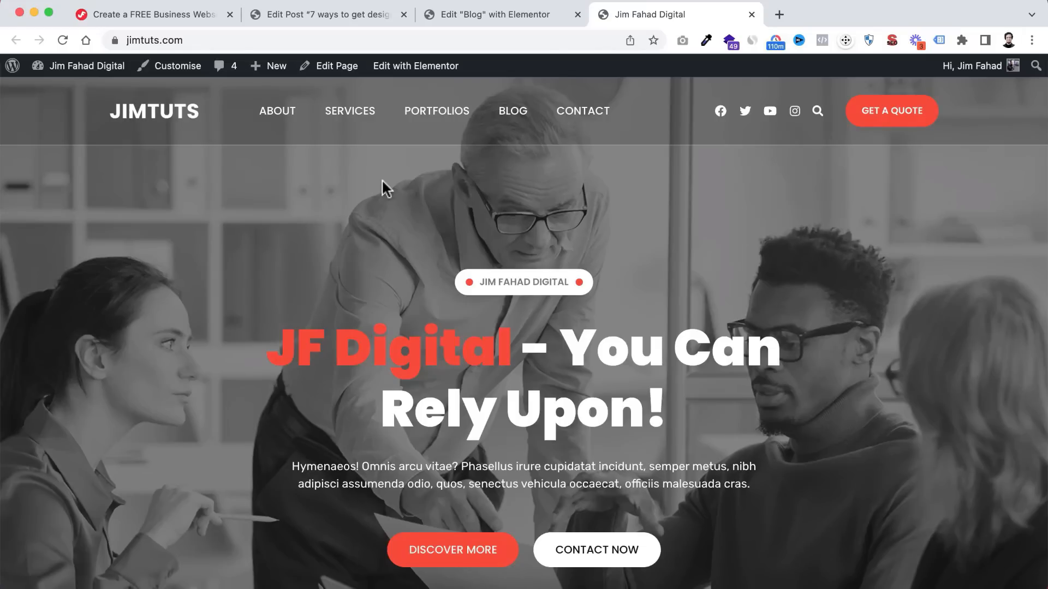
# - Open Home 1 in Elementor and preview it at tablet width in Responsive Mode
pyautogui.click(405, 70)
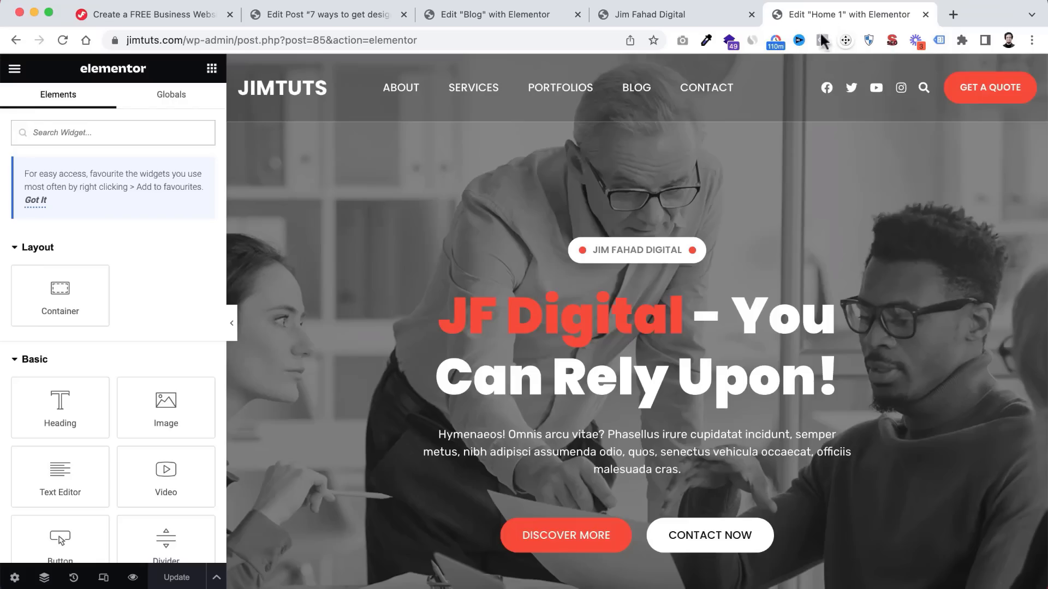
pyautogui.scroll(-10, 661, 393)
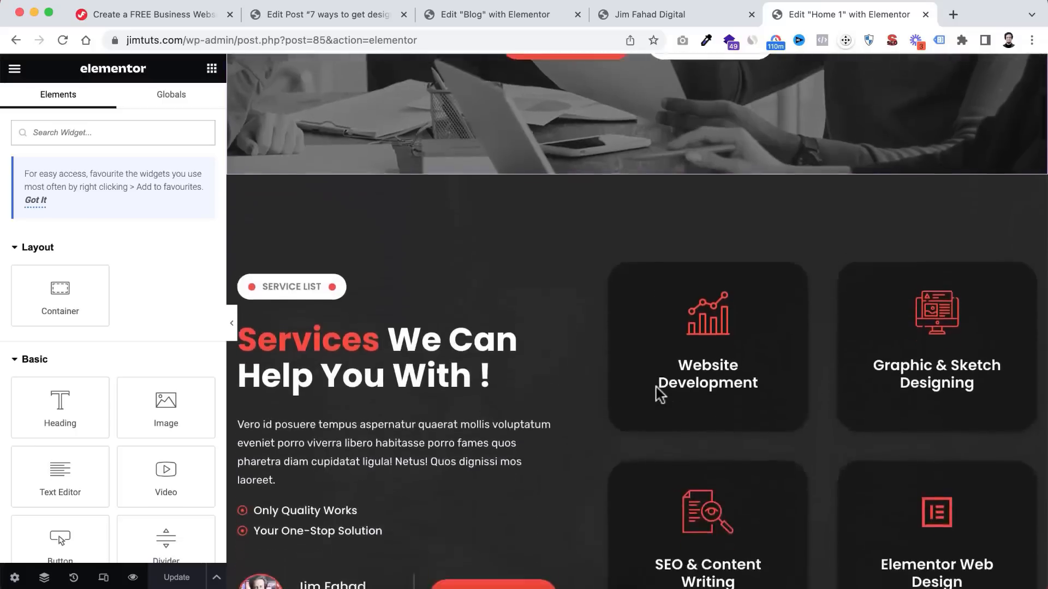
pyautogui.scroll(10, 658, 389)
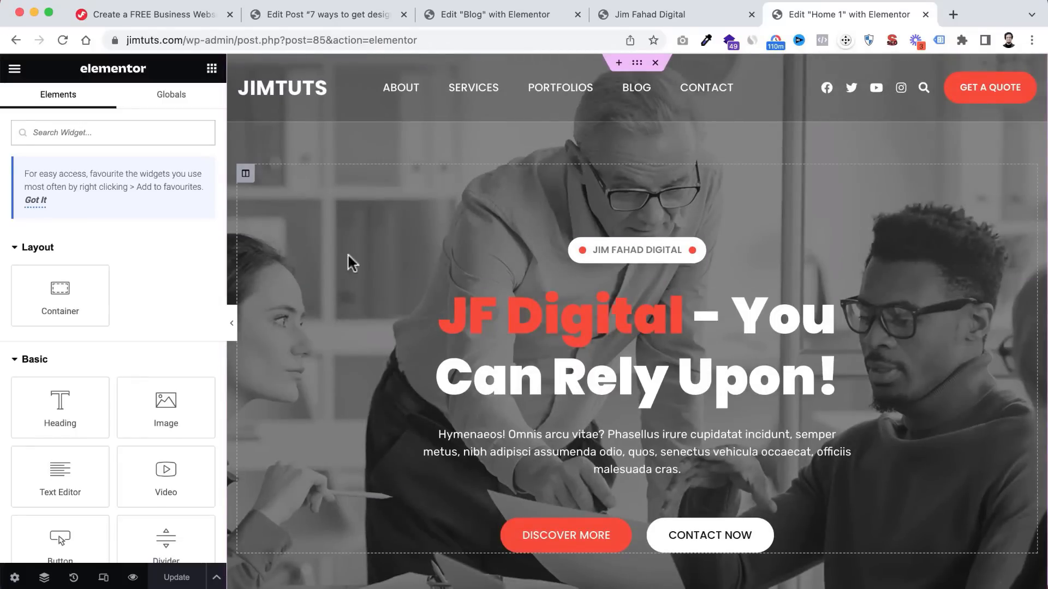
pyautogui.click(104, 578)
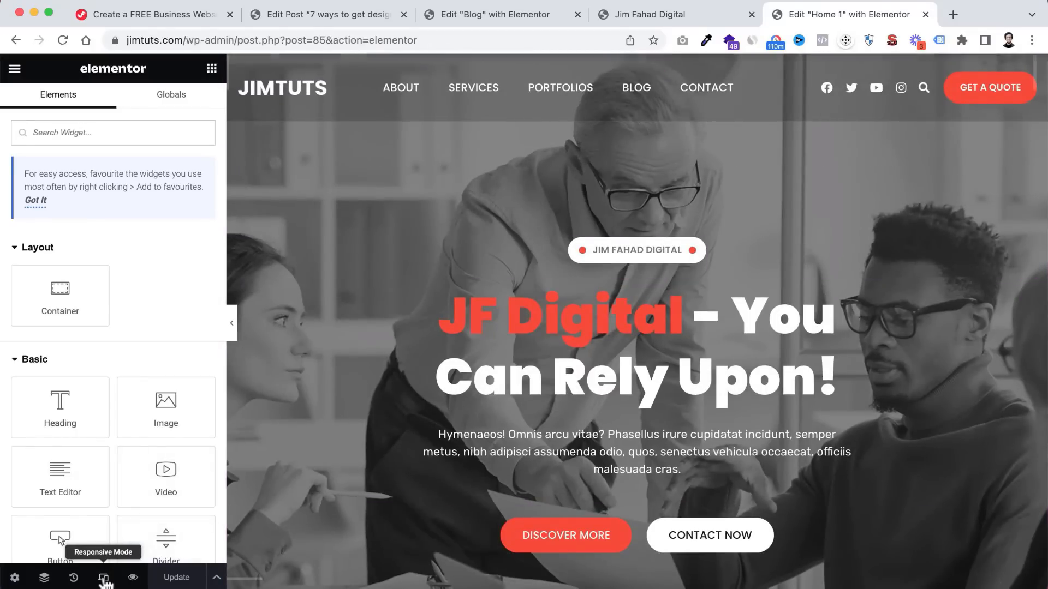
pyautogui.click(574, 70)
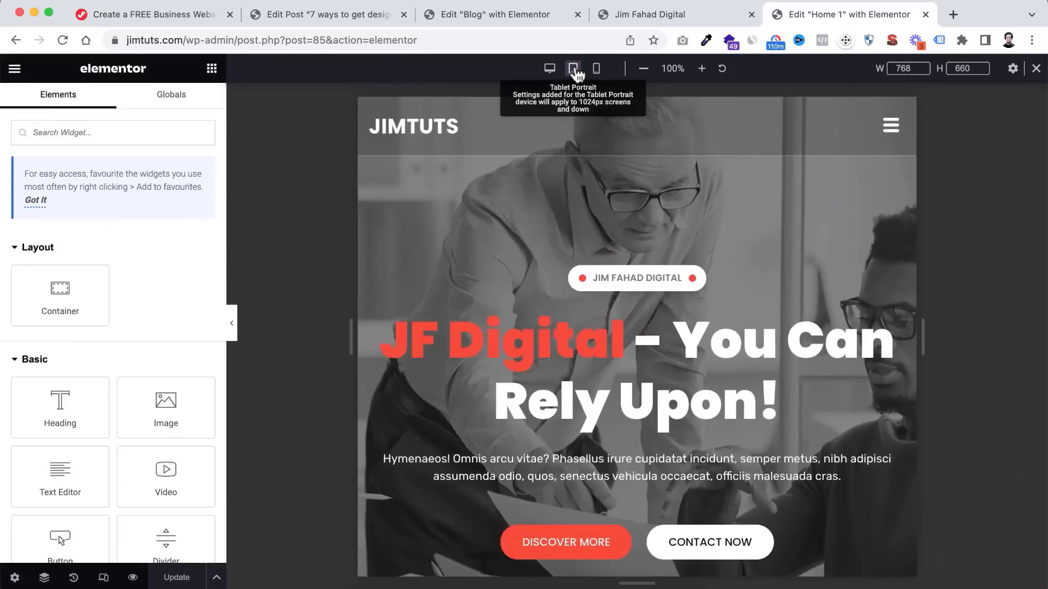
pyautogui.scroll(-3, 630, 309)
pyautogui.scroll(-15, 629, 308)
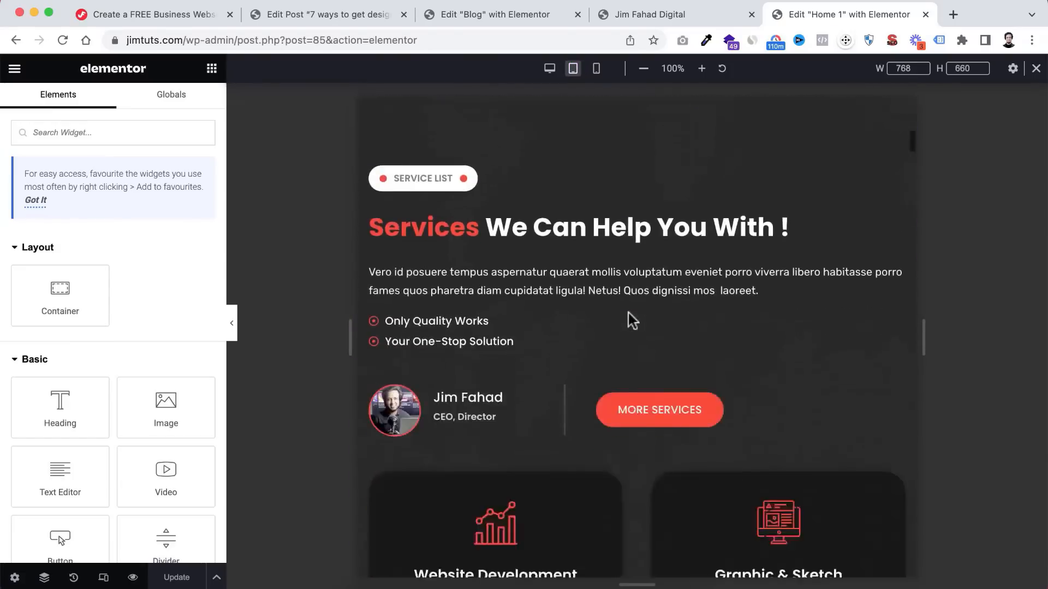
pyautogui.scroll(-20, 629, 309)
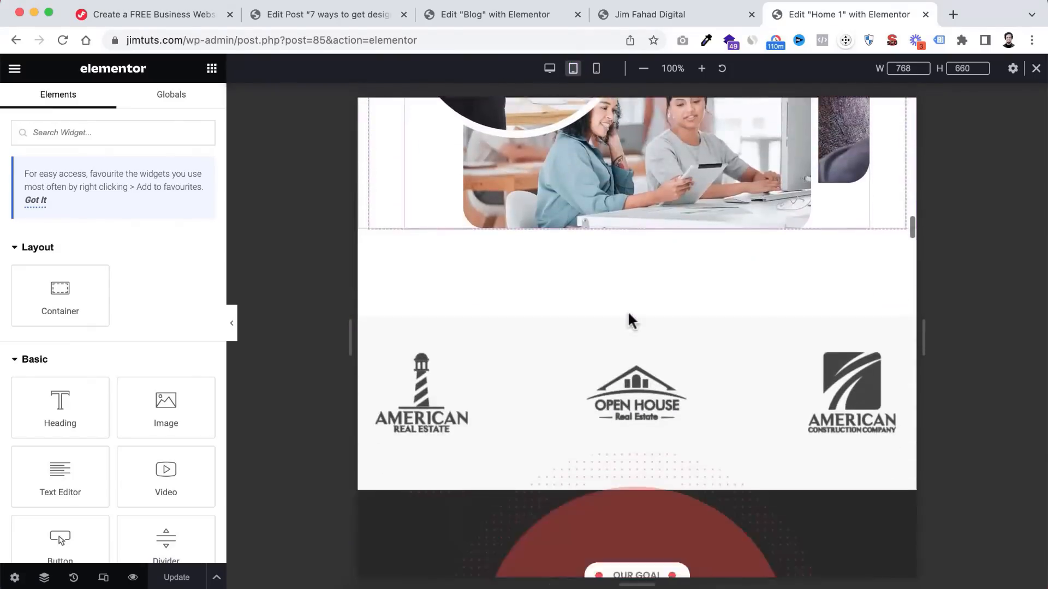
pyautogui.scroll(-20, 628, 310)
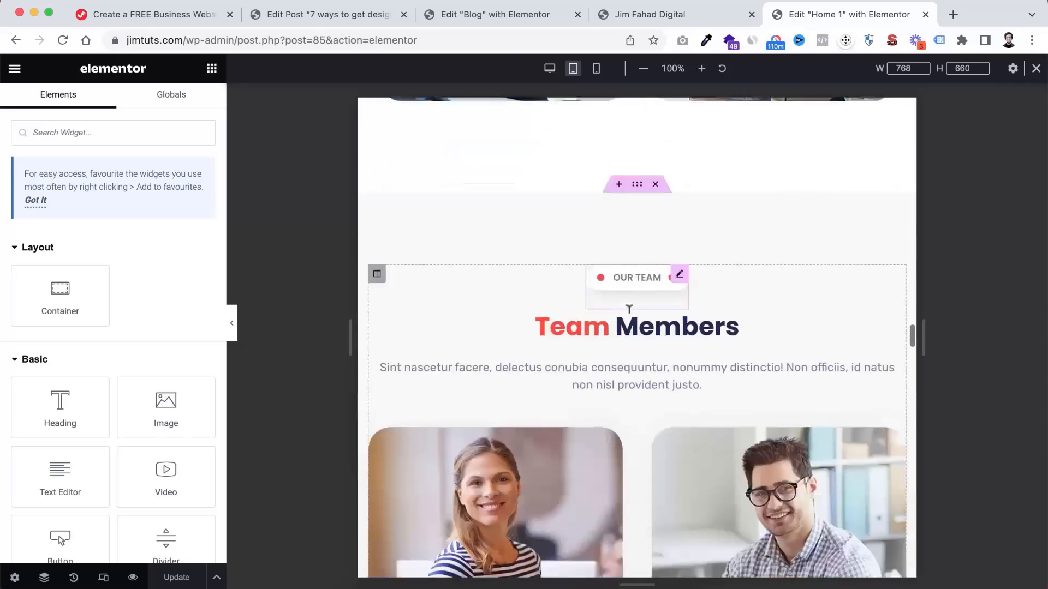
pyautogui.scroll(-3, 627, 312)
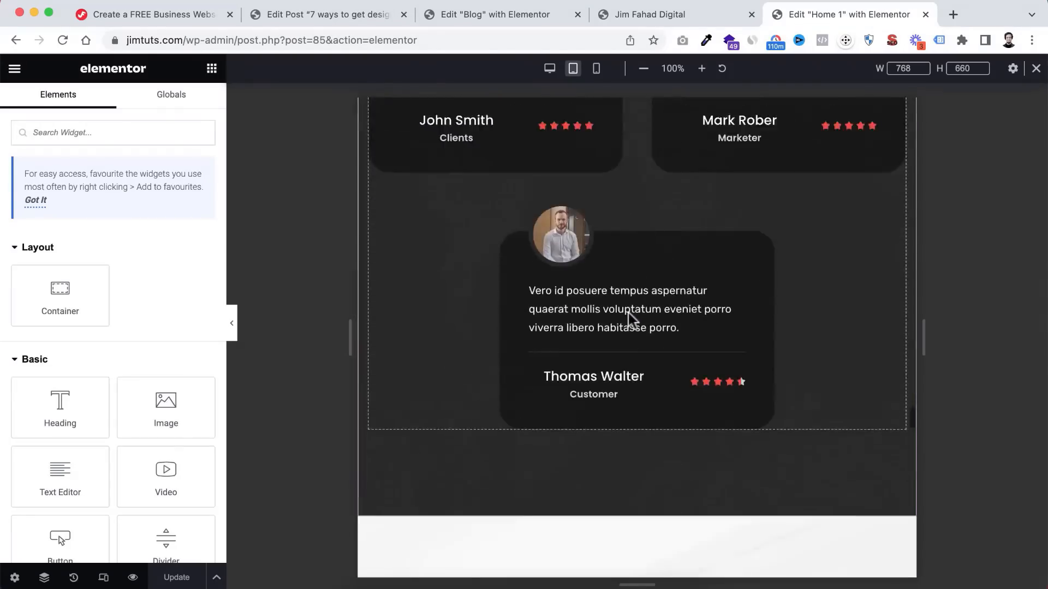
pyautogui.scroll(20, 628, 313)
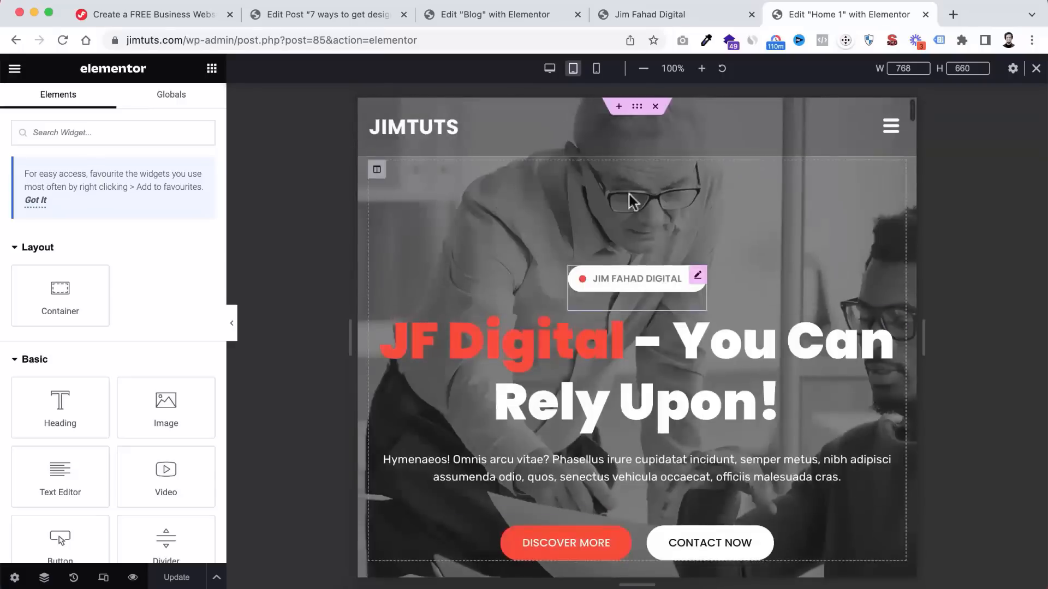
# - Preview Home 1 at mobile width and open and close its hamburger menu
pyautogui.click(596, 68)
pyautogui.scroll(-15, 626, 309)
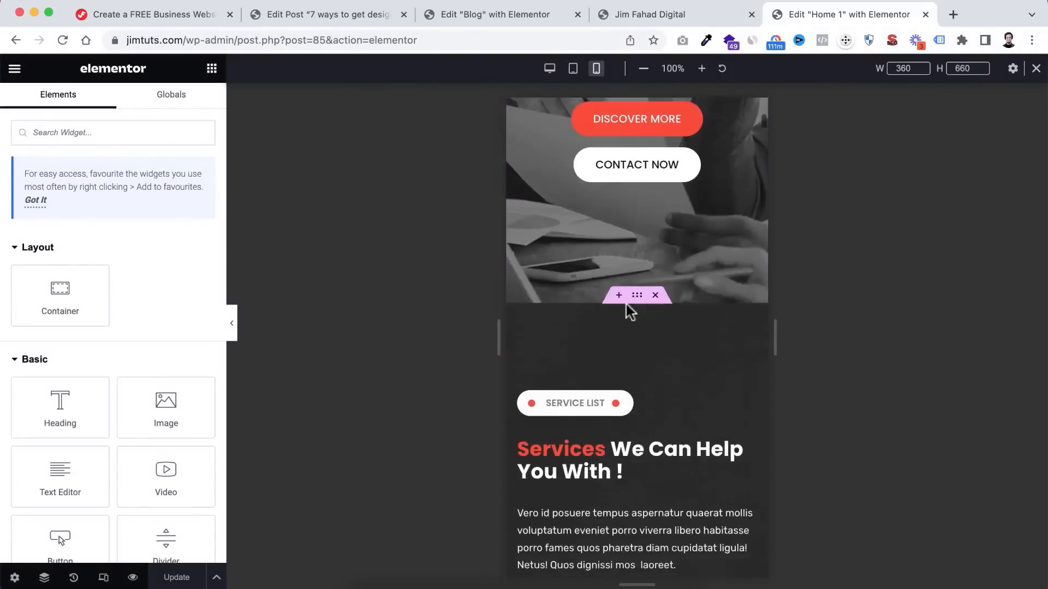
pyautogui.scroll(-20, 626, 310)
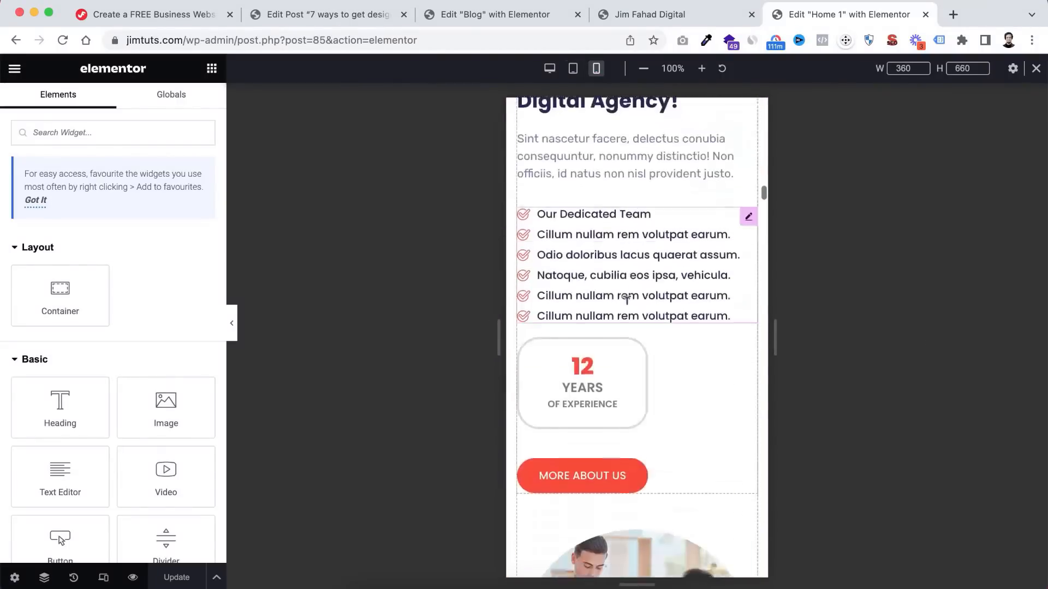
pyautogui.scroll(-20, 627, 305)
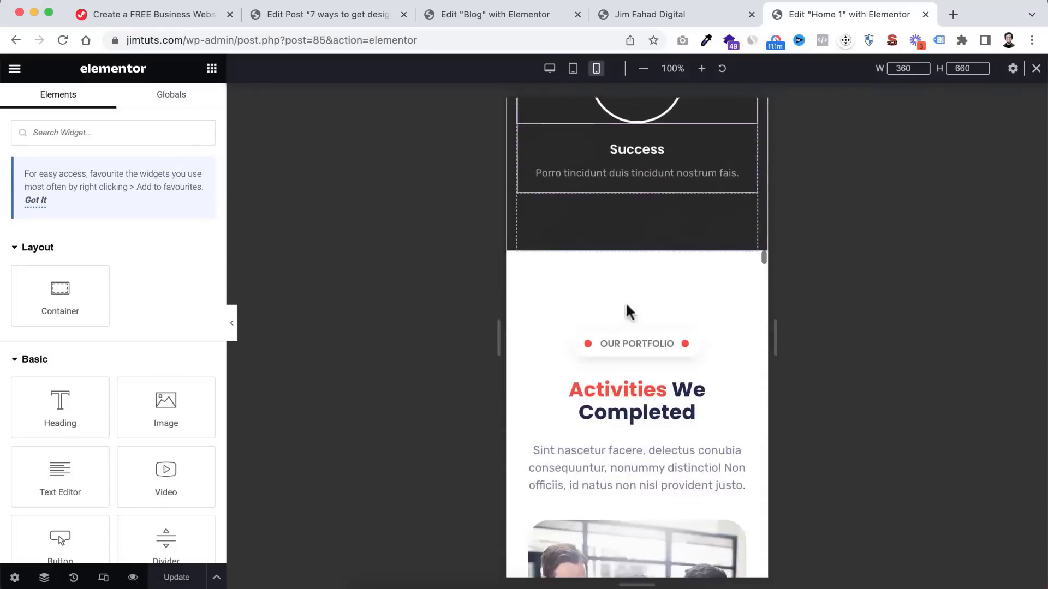
pyautogui.scroll(-20, 629, 312)
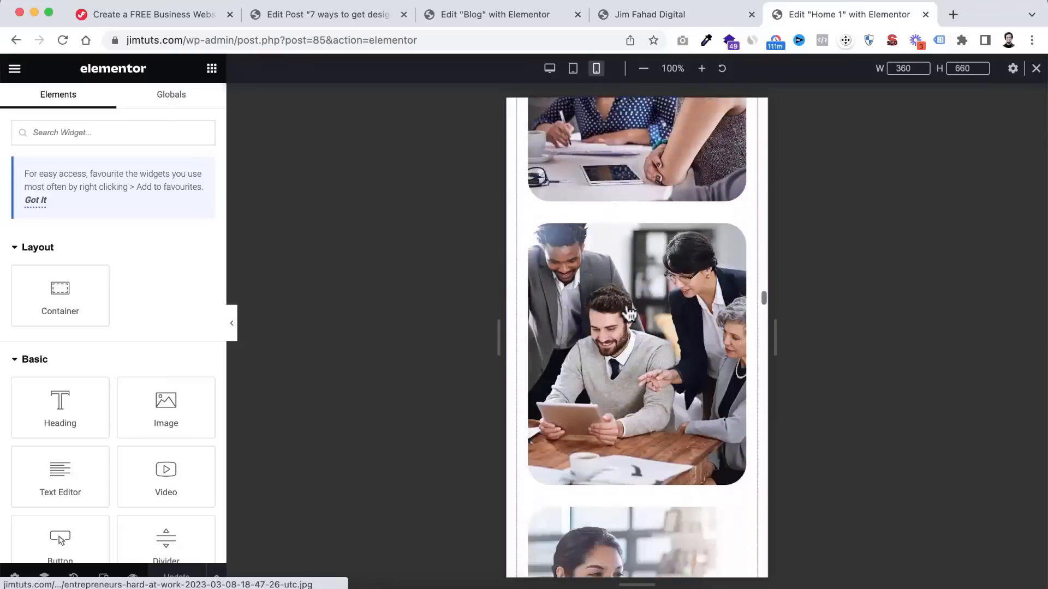
pyautogui.scroll(-20, 629, 313)
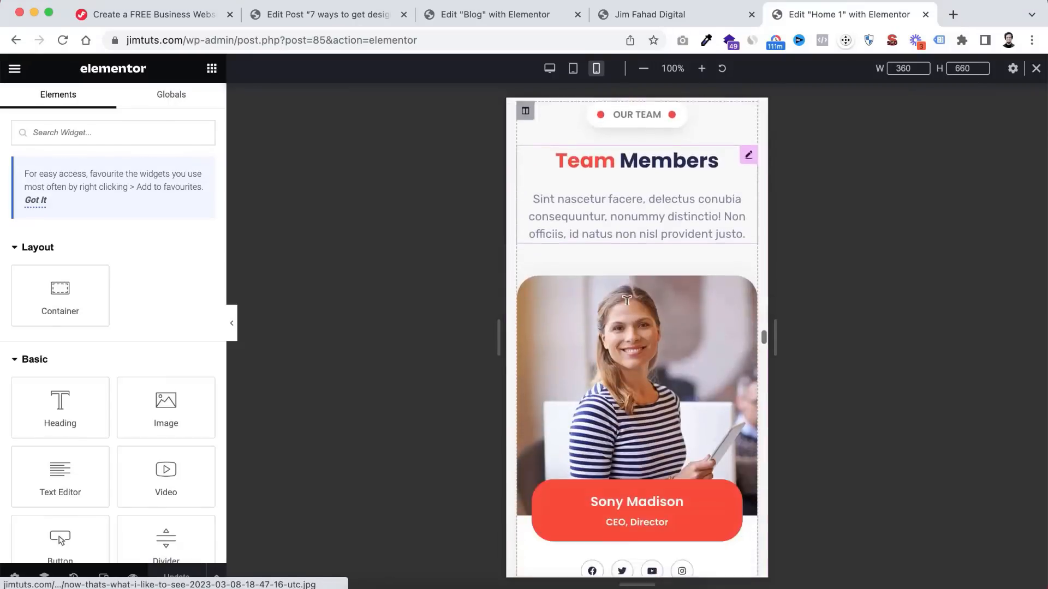
pyautogui.scroll(20, 629, 313)
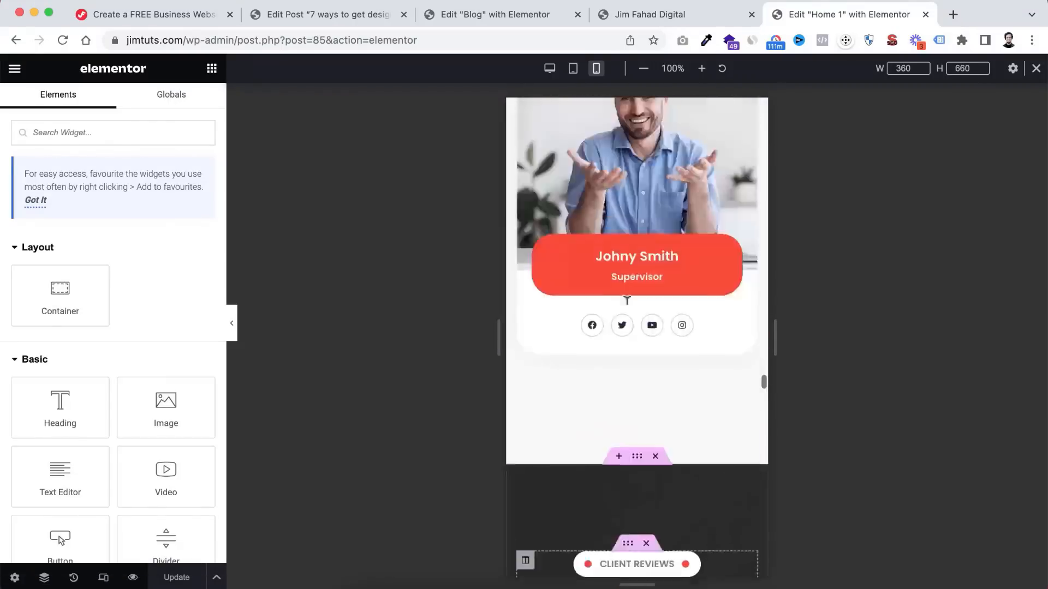
pyautogui.scroll(10, 630, 313)
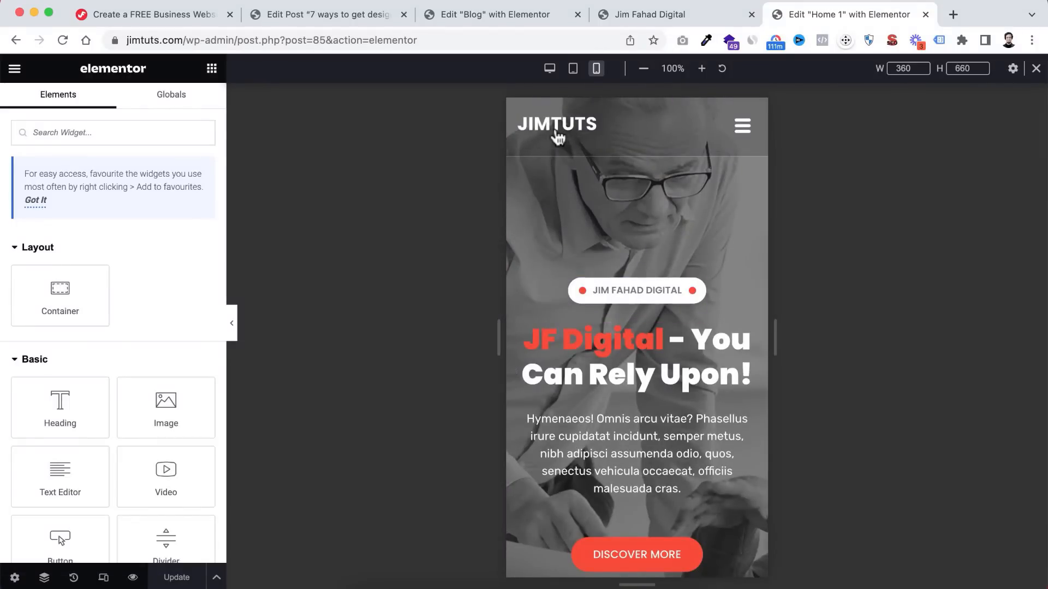
pyautogui.click(742, 128)
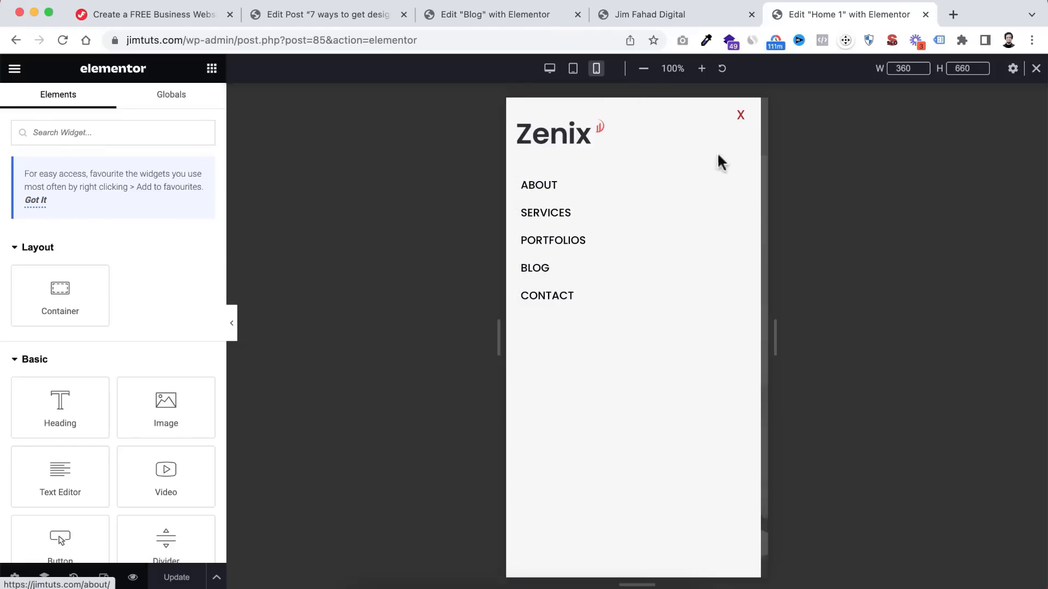
pyautogui.click(741, 116)
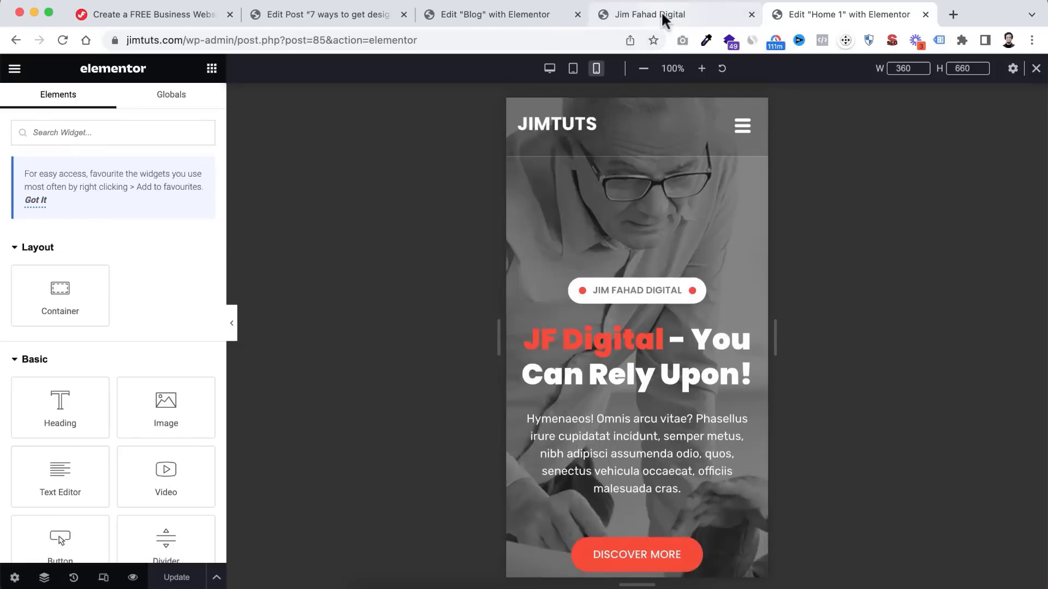
# - Preview the header at tablet width and expand the nav menu's Mobile Menu Settings
pyautogui.click(662, 16)
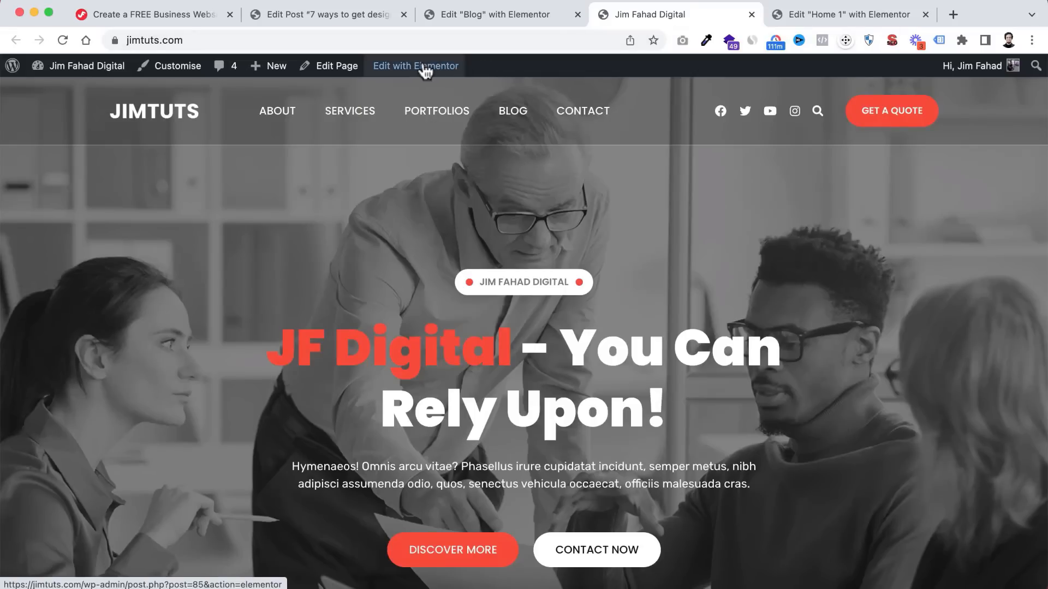
pyautogui.moveTo(394, 72)
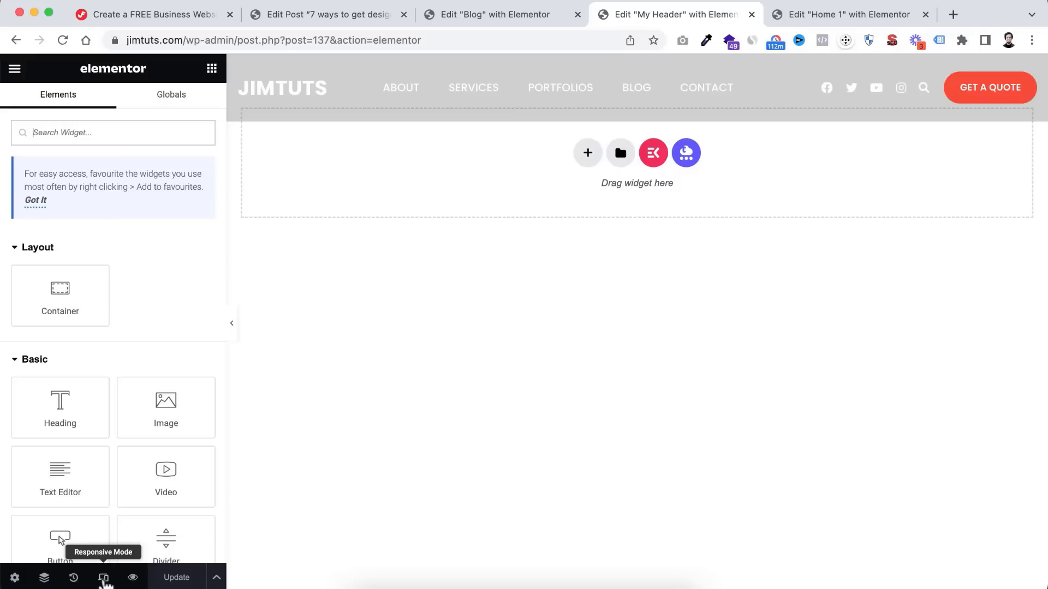
pyautogui.click(103, 579)
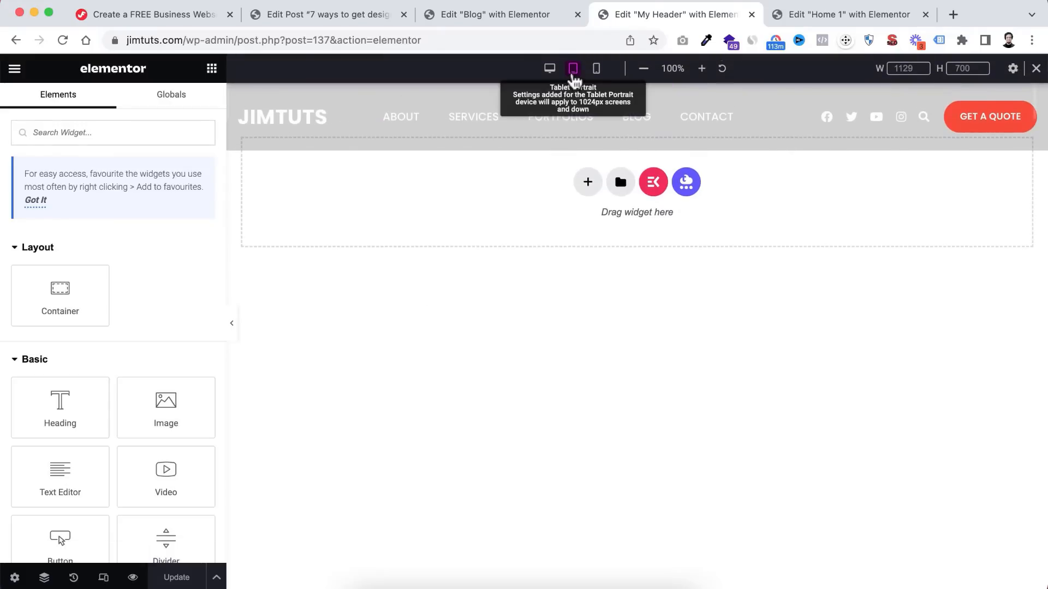
pyautogui.click(573, 69)
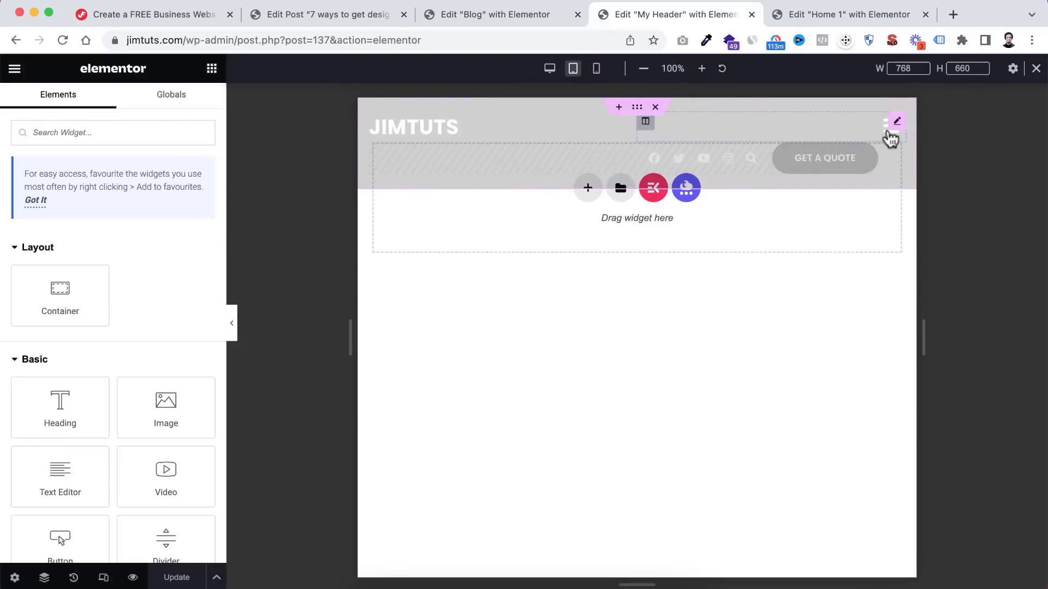
pyautogui.click(888, 130)
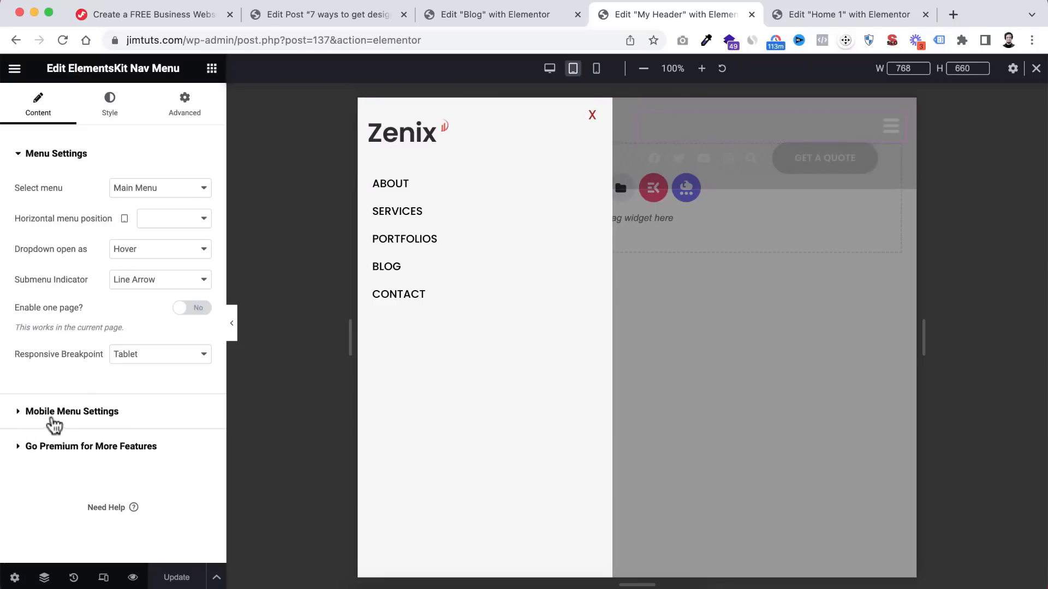
pyautogui.click(21, 417)
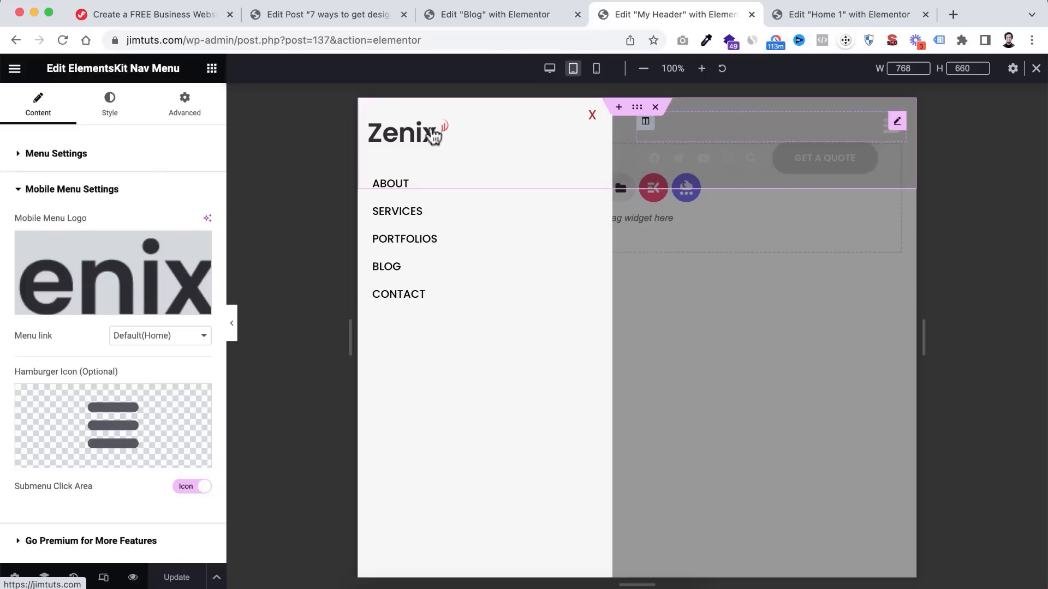
# - Upload JimTuts-Logo-Black.png from the IMG folder and set it as the Mobile Menu Logo
pyautogui.click(130, 266)
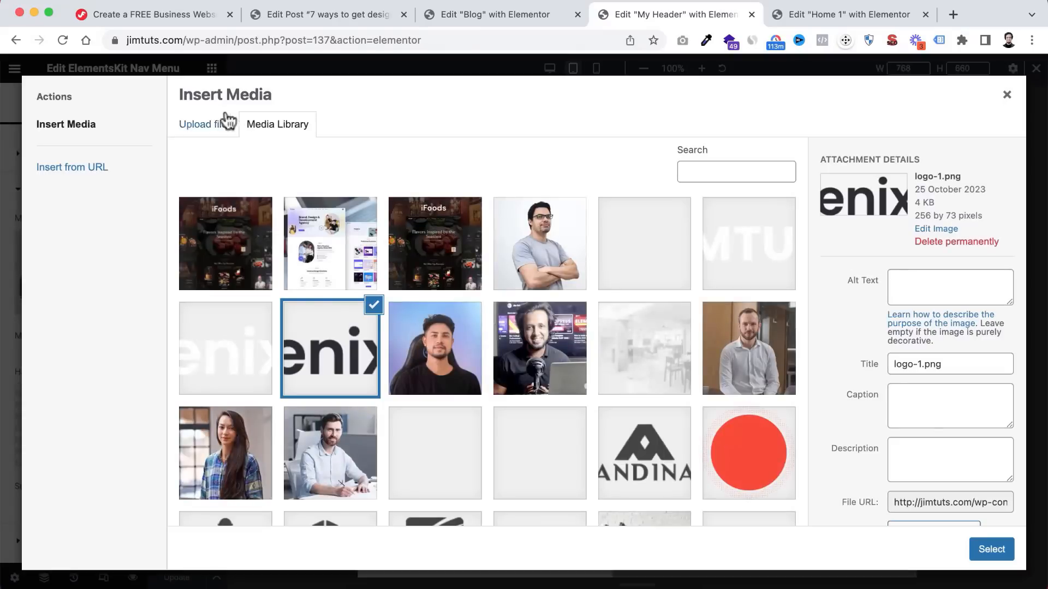
pyautogui.click(225, 122)
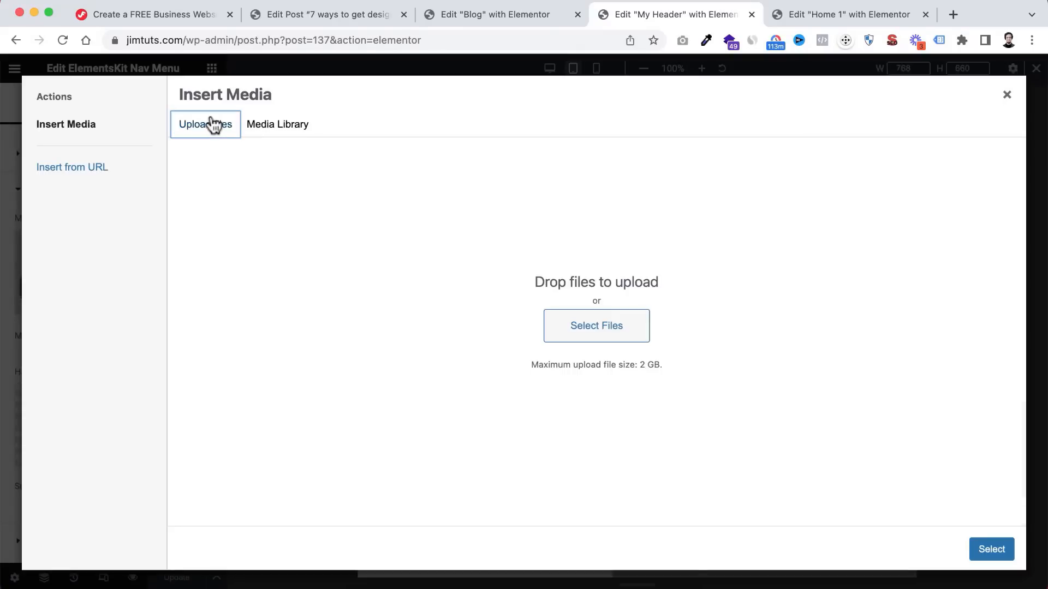
pyautogui.click(577, 335)
pyautogui.click(539, 385)
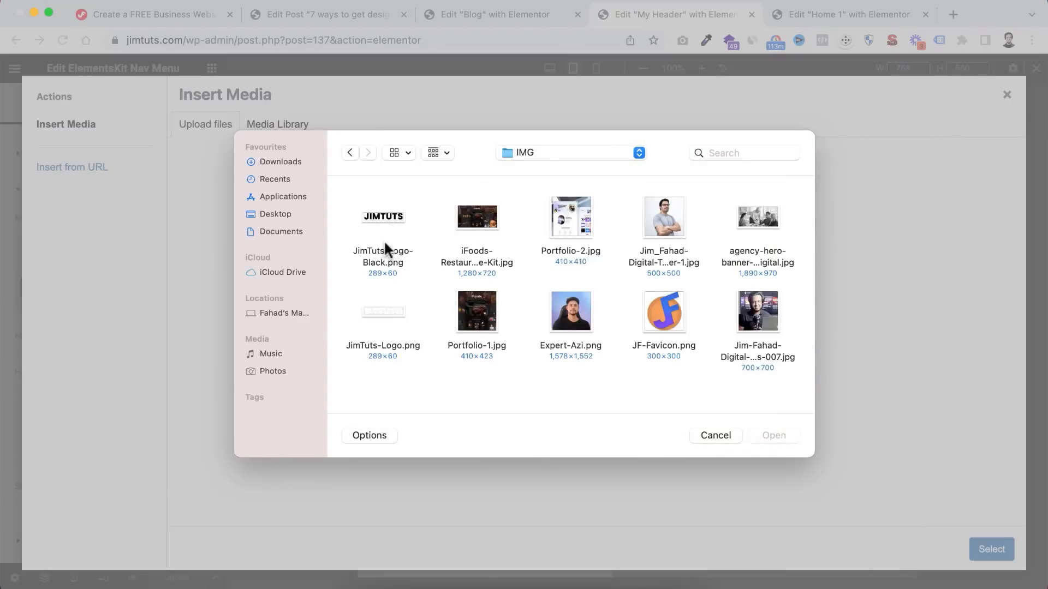
pyautogui.click(374, 250)
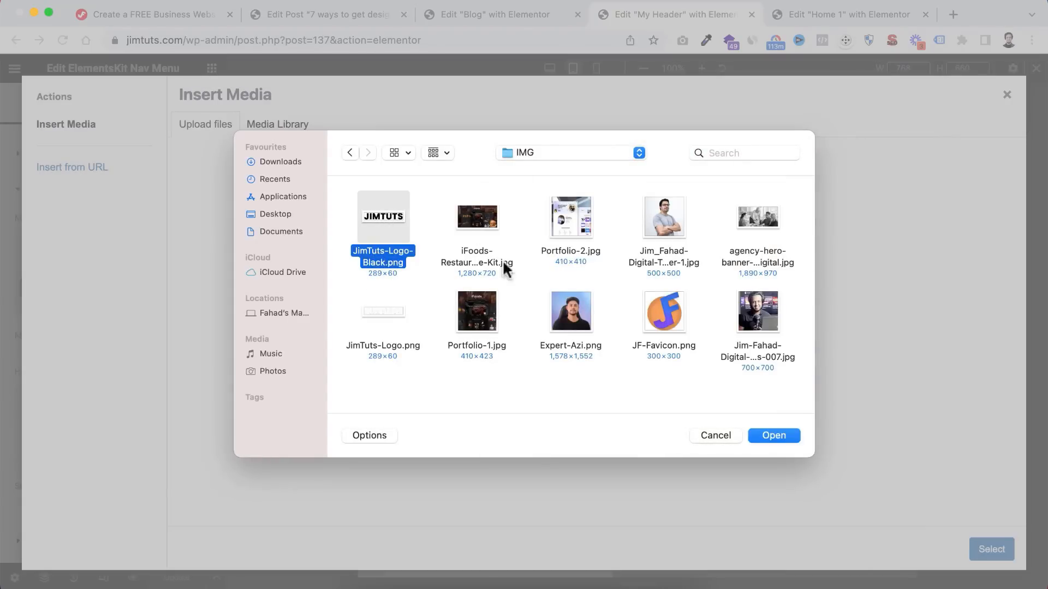
pyautogui.click(766, 435)
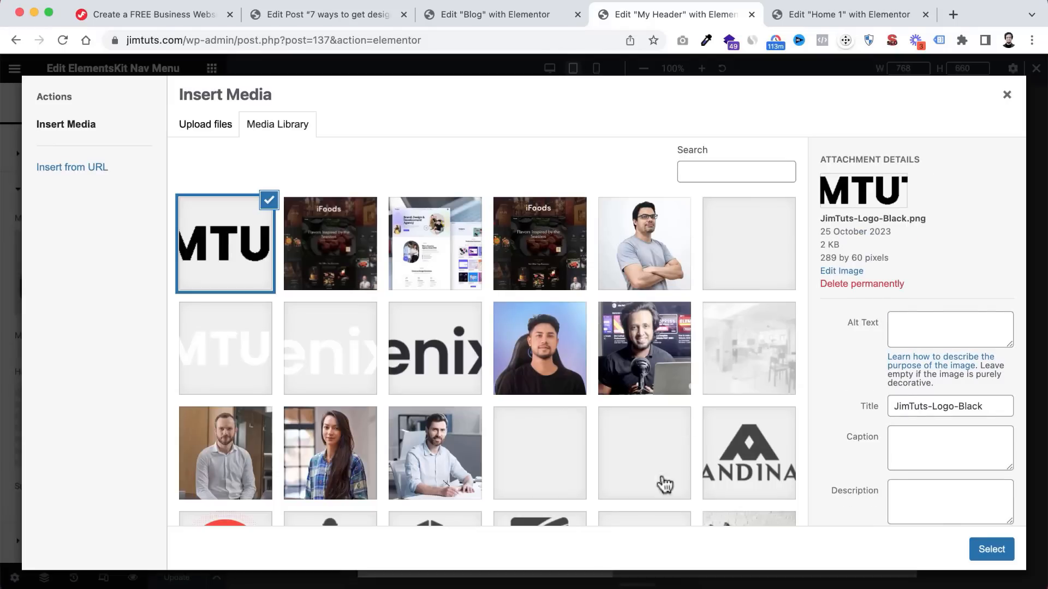
pyautogui.click(985, 552)
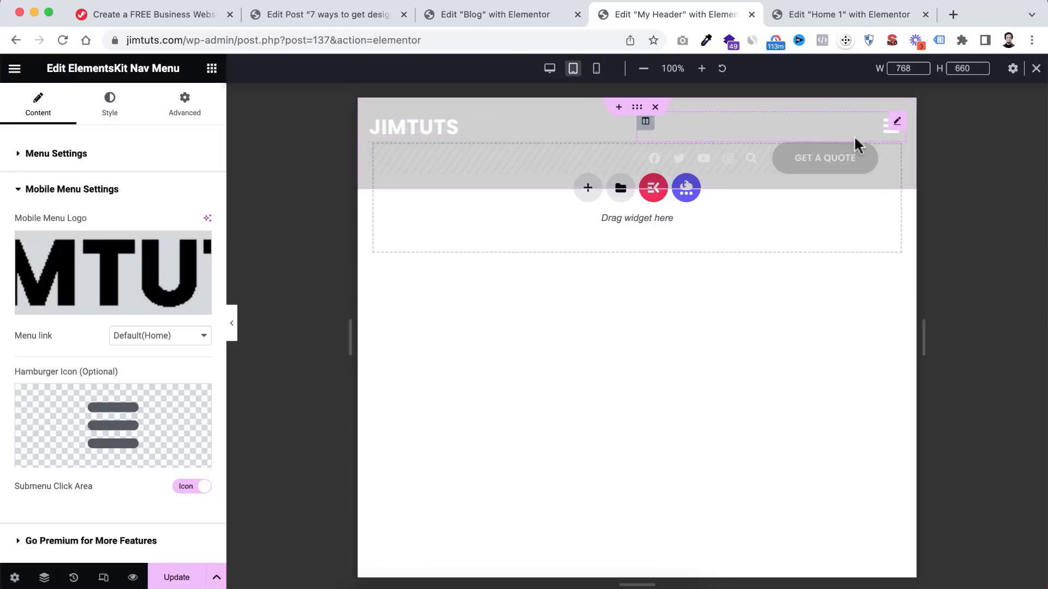
# - Preview the header's off-canvas menu with the new logo, then switch to mobile portrait width
pyautogui.click(888, 130)
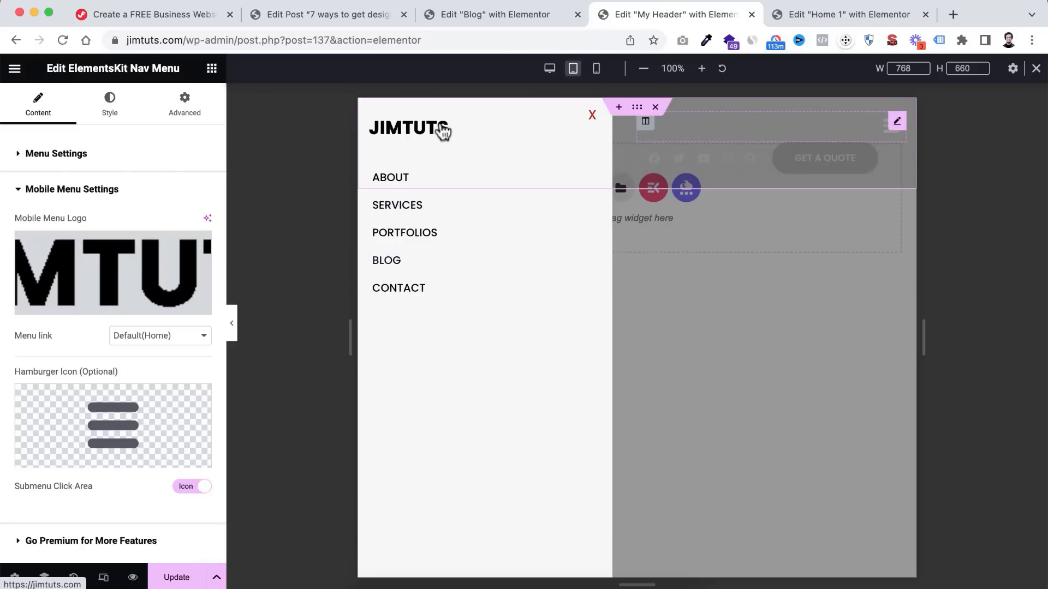
pyautogui.click(716, 275)
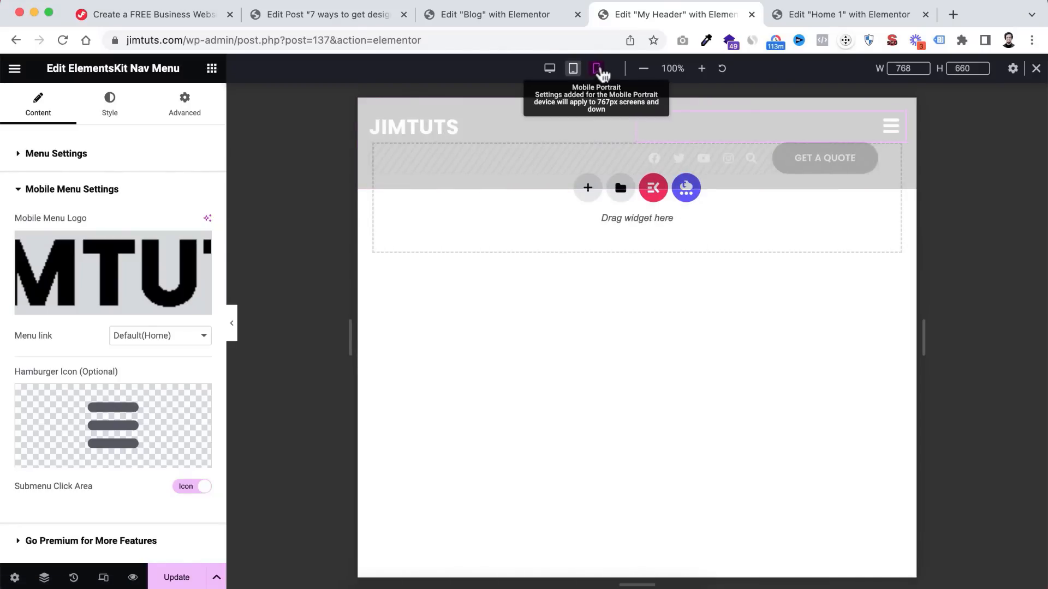
pyautogui.click(596, 68)
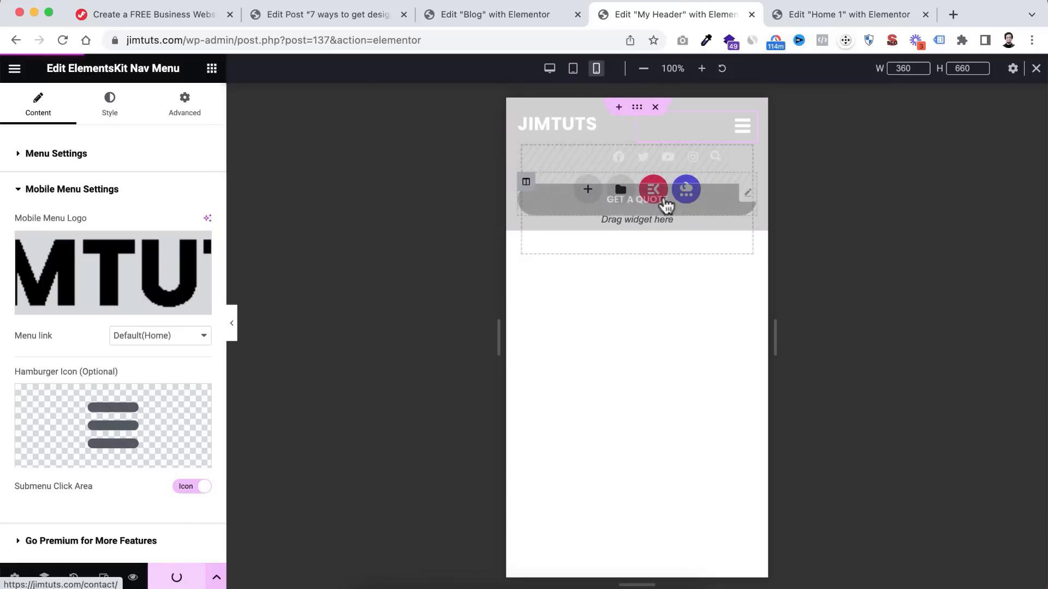
# - Reload Home 1 and check the JIMTUTS logo in its mobile portrait menu
pyautogui.click(835, 16)
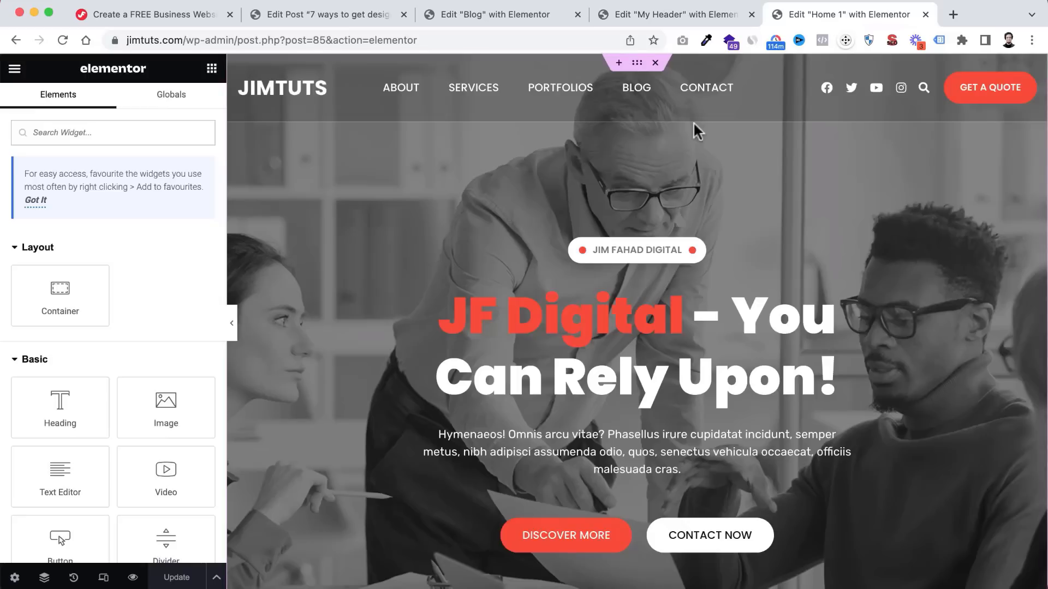
pyautogui.click(62, 41)
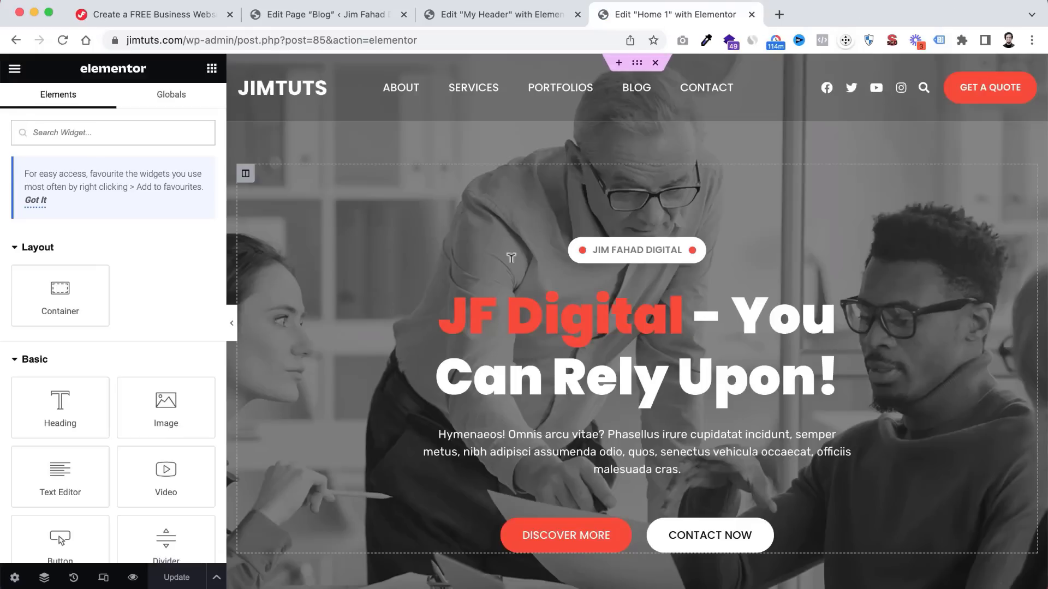
pyautogui.click(103, 579)
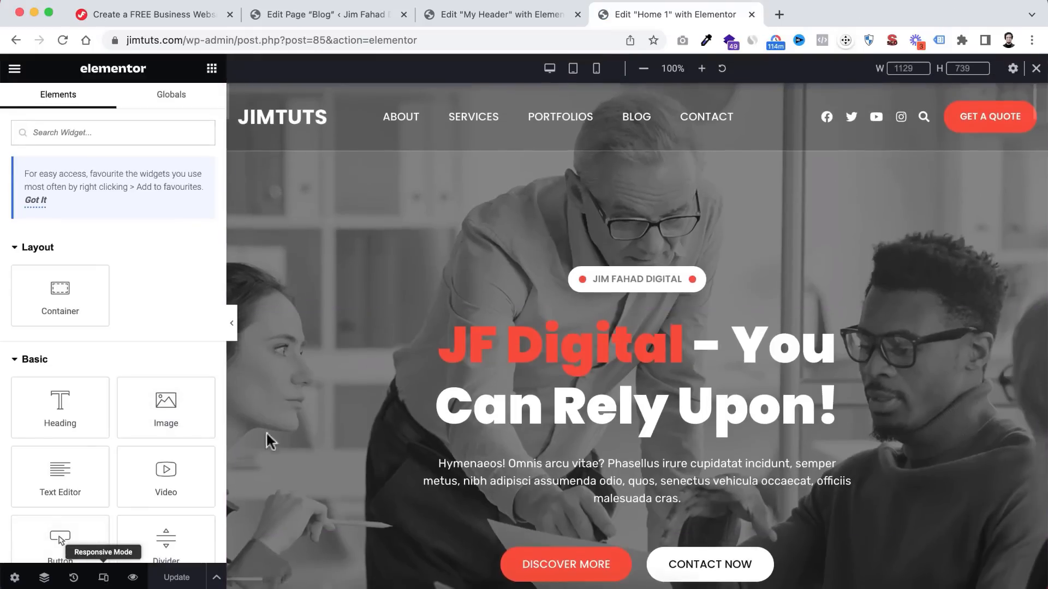
pyautogui.click(597, 71)
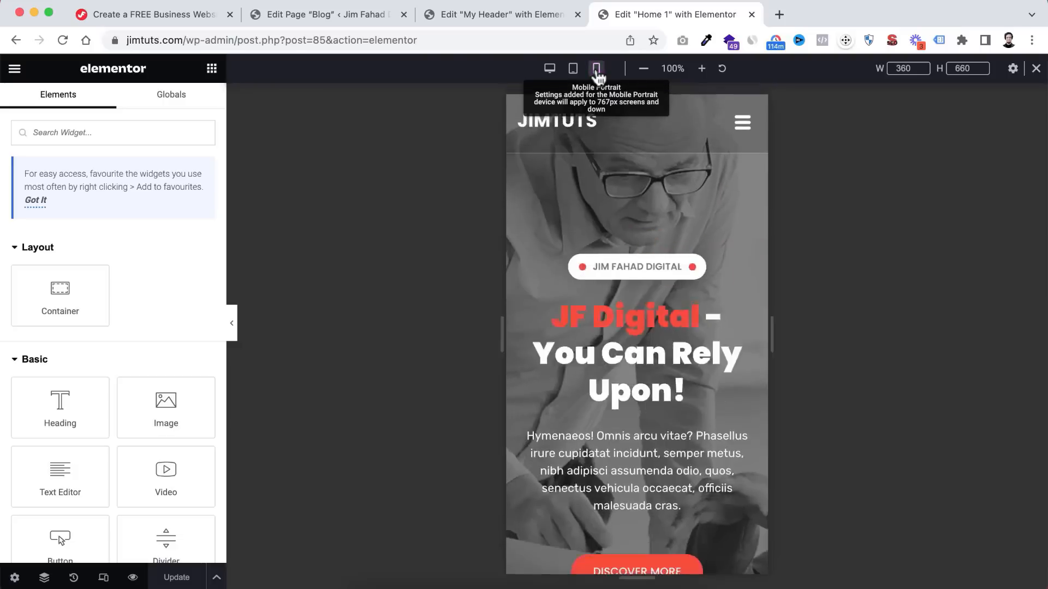
pyautogui.click(741, 137)
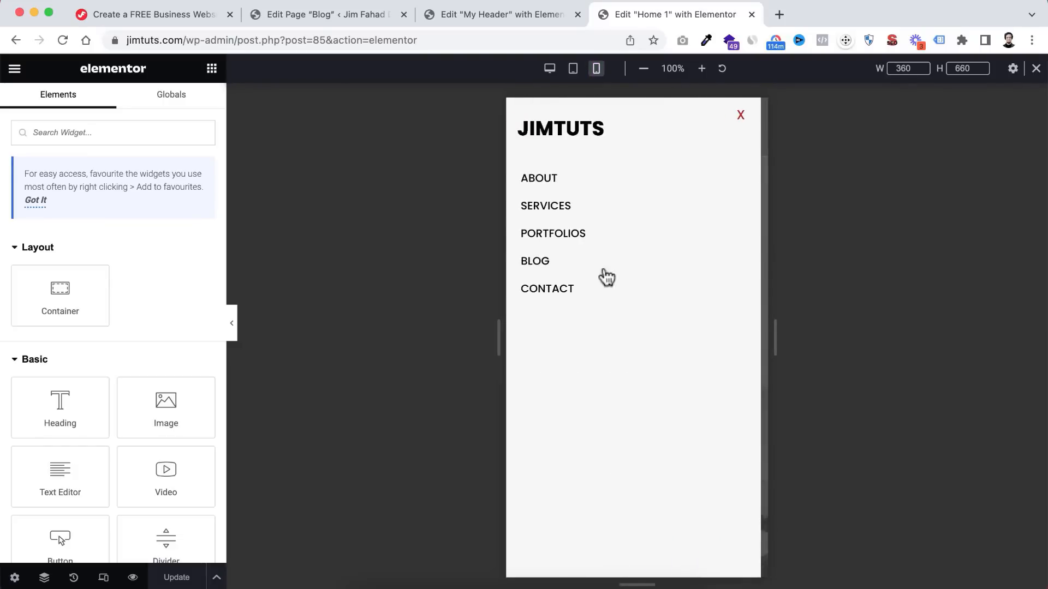
pyautogui.click(741, 117)
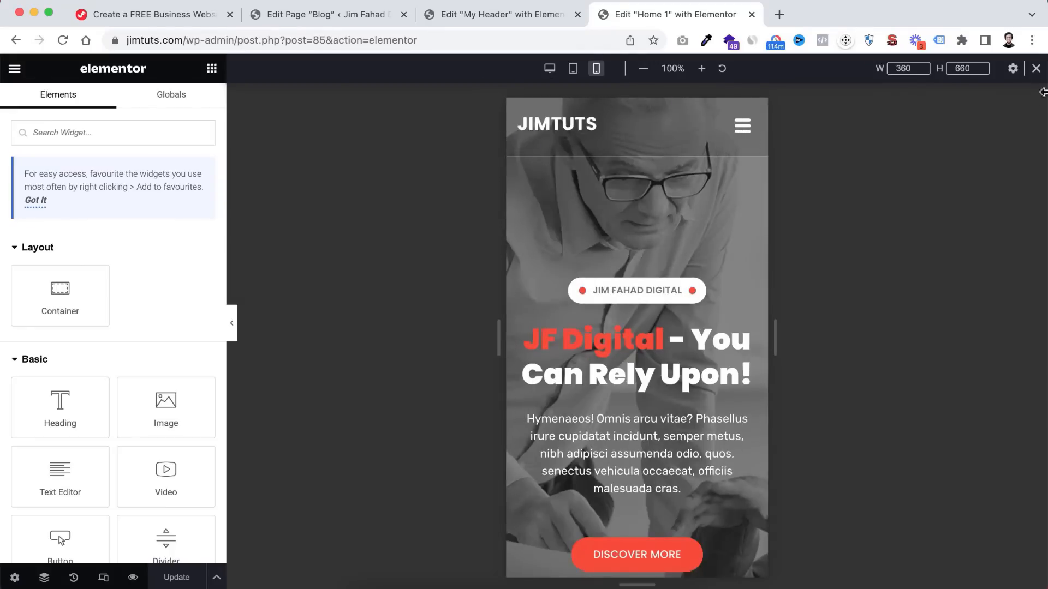
# - Return the Home 1 preview to desktop width and look over the page
pyautogui.click(1036, 68)
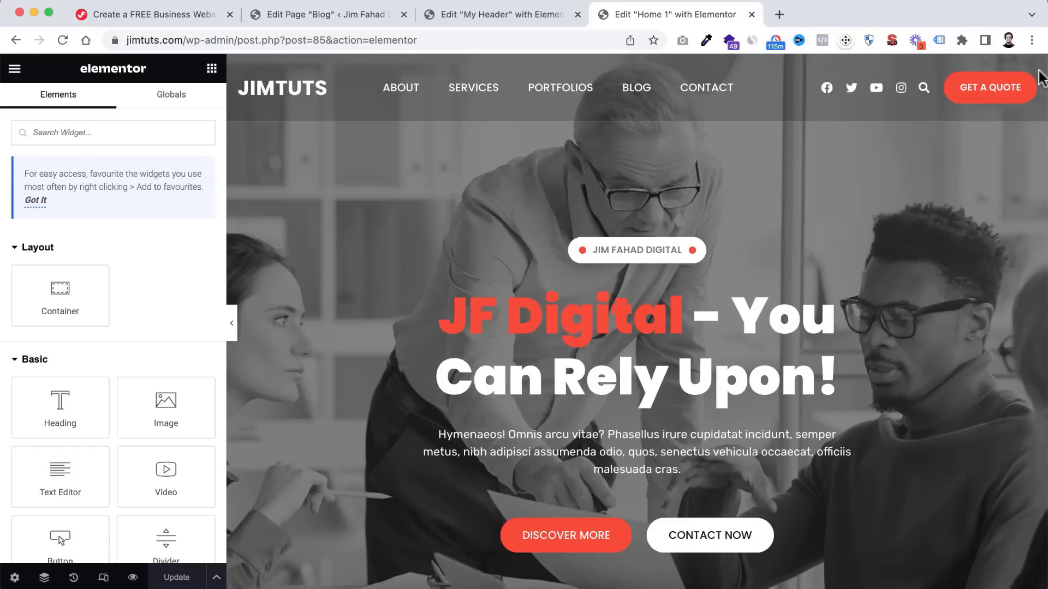
pyautogui.scroll(-5, 515, 430)
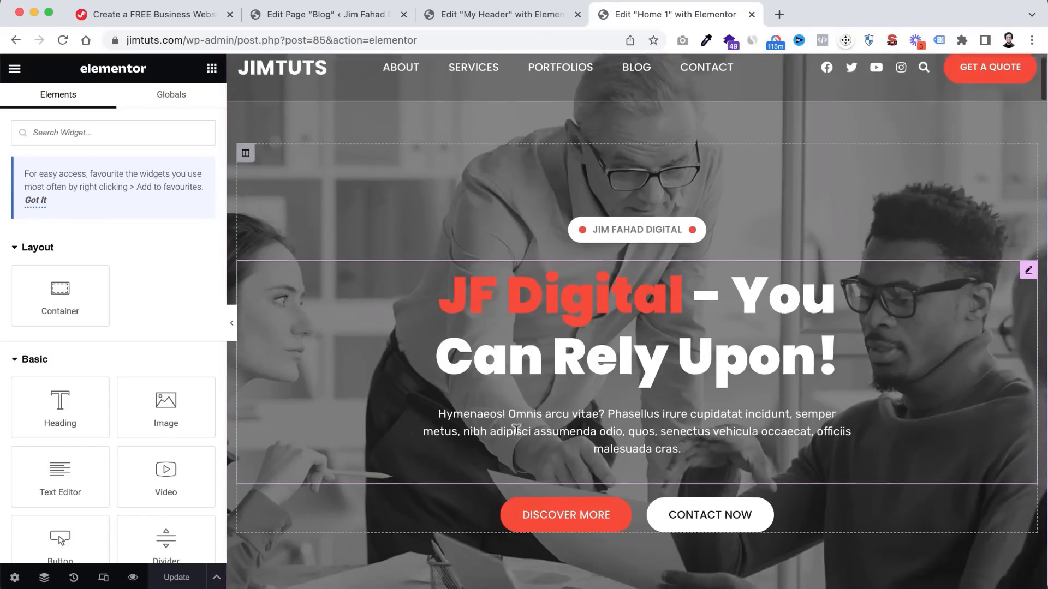
pyautogui.scroll(5, 516, 430)
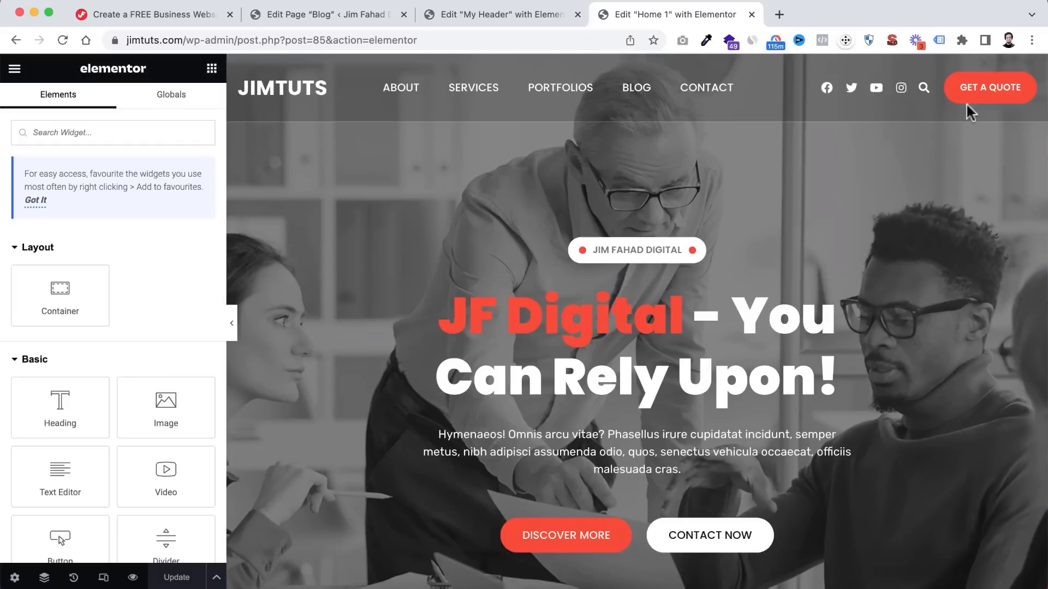
pyautogui.scroll(-10, 598, 345)
pyautogui.scroll(-20, 598, 345)
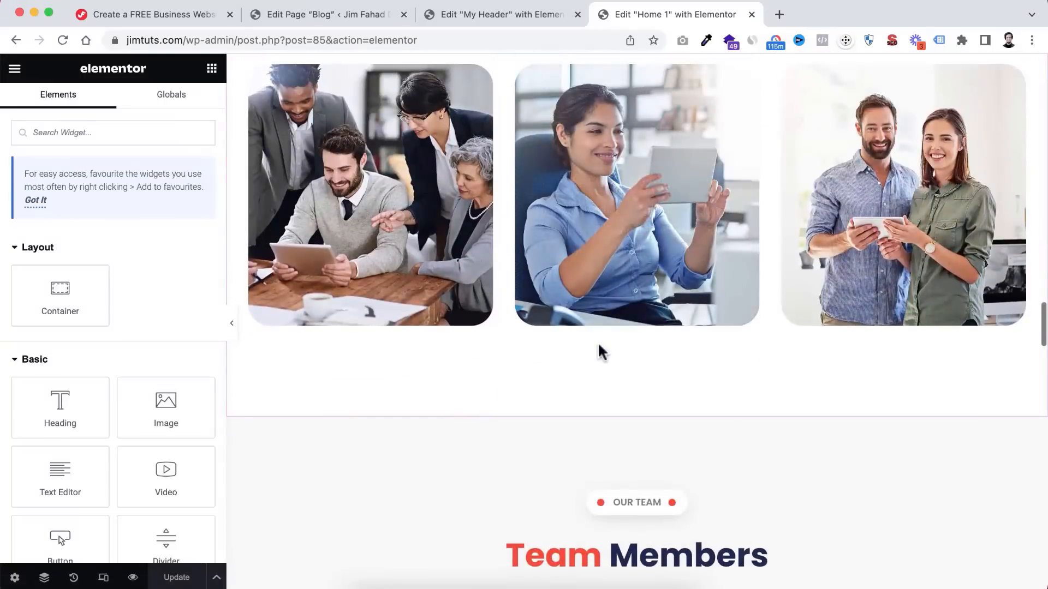
pyautogui.scroll(20, 597, 341)
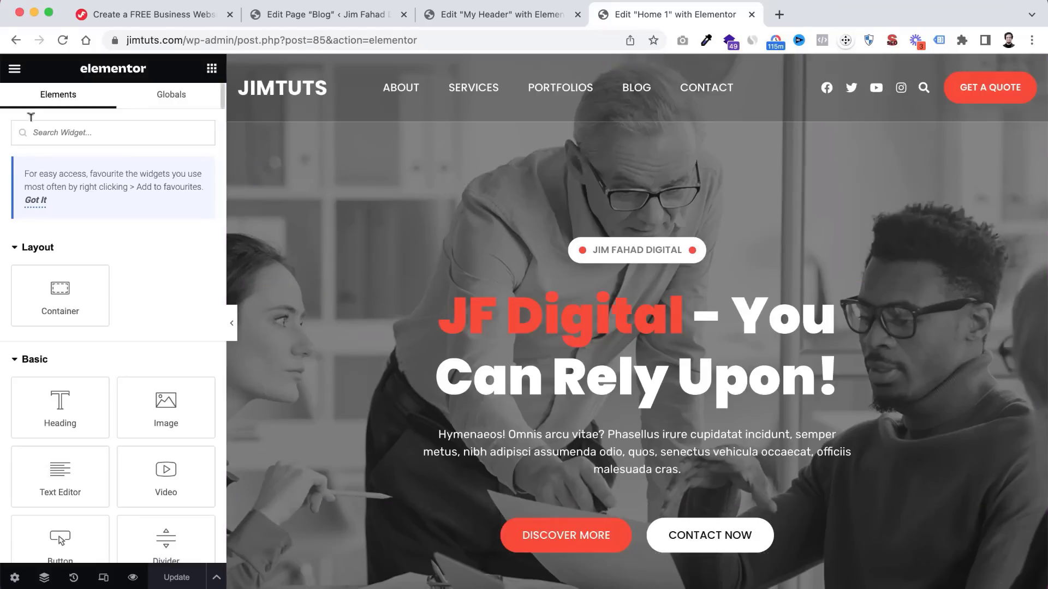
# - In Site Settings' Global Colours, tune the Secondary colour to a bright magenta pink
pyautogui.click(15, 68)
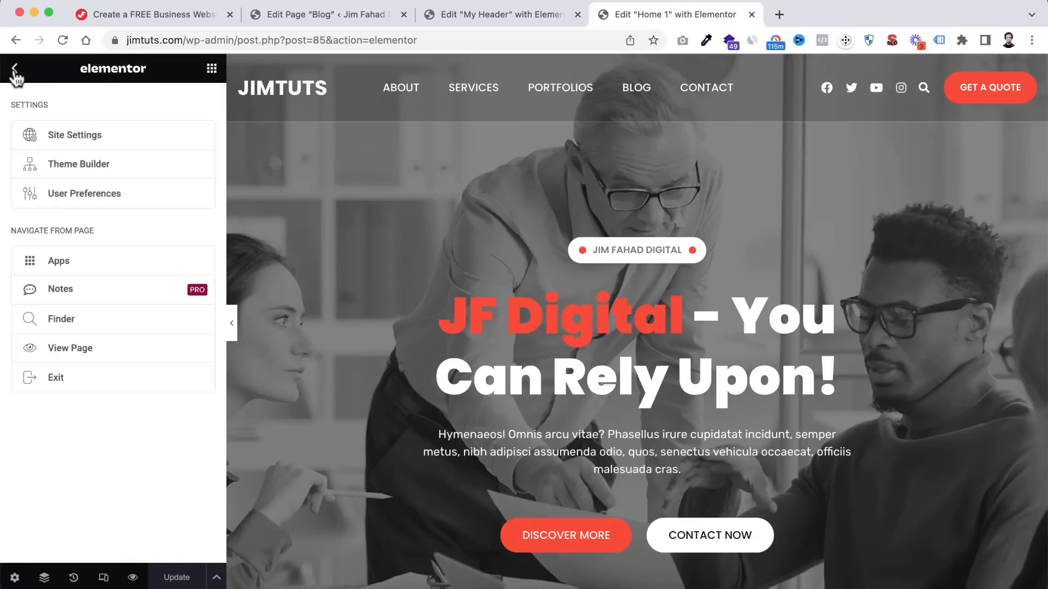
pyautogui.click(73, 140)
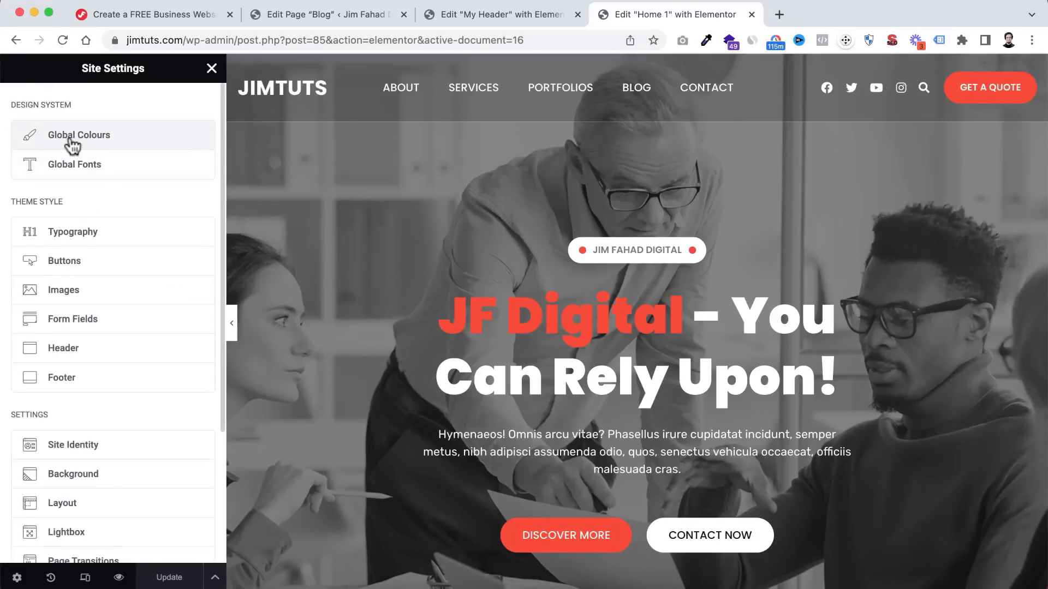
pyautogui.click(91, 140)
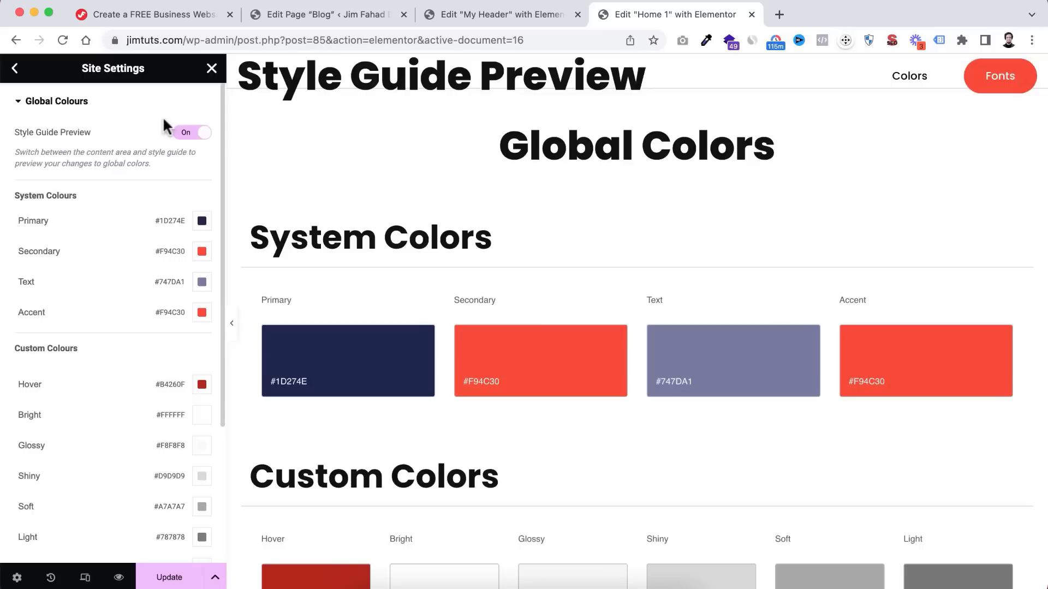
pyautogui.scroll(-1, 453, 263)
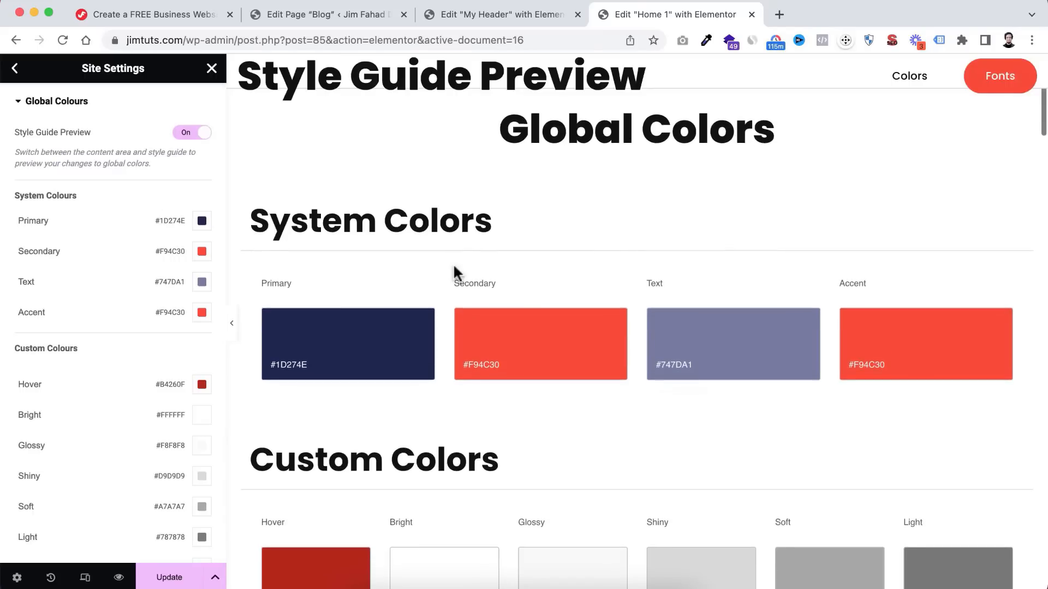
pyautogui.scroll(-2, 453, 266)
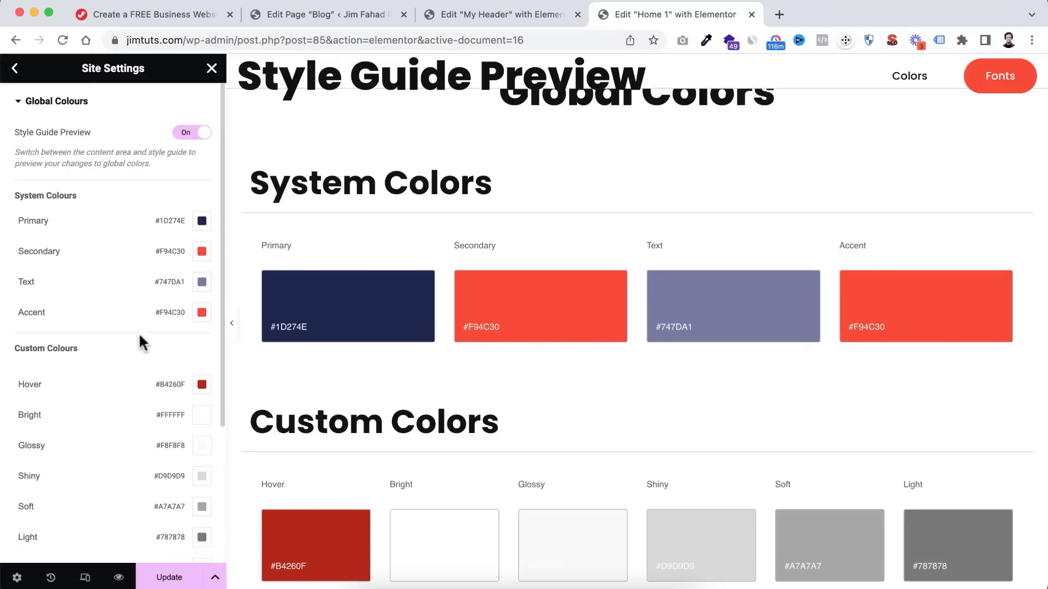
pyautogui.click(201, 253)
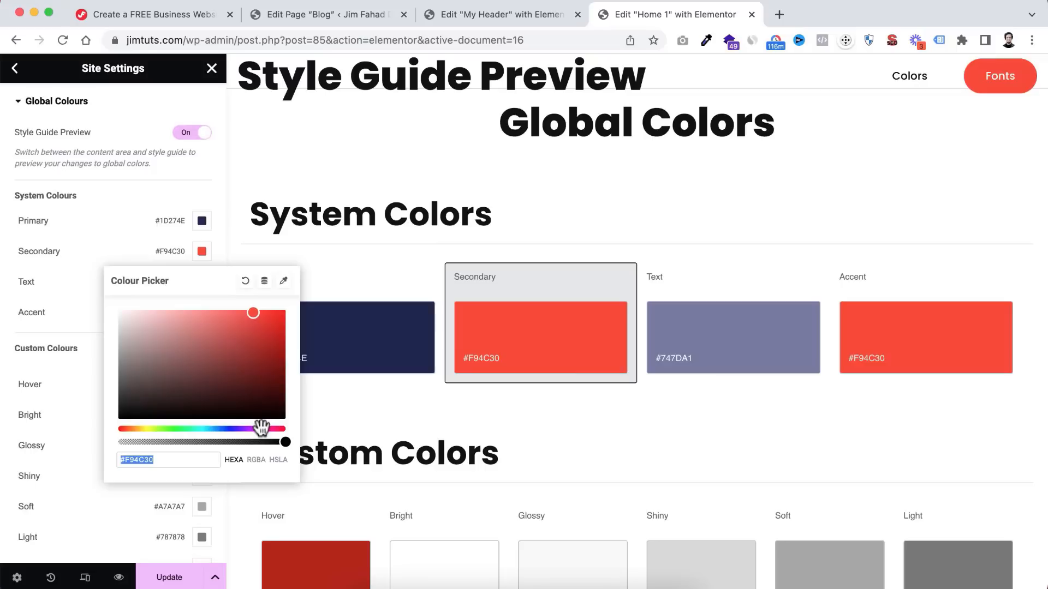
pyautogui.write('#892616')
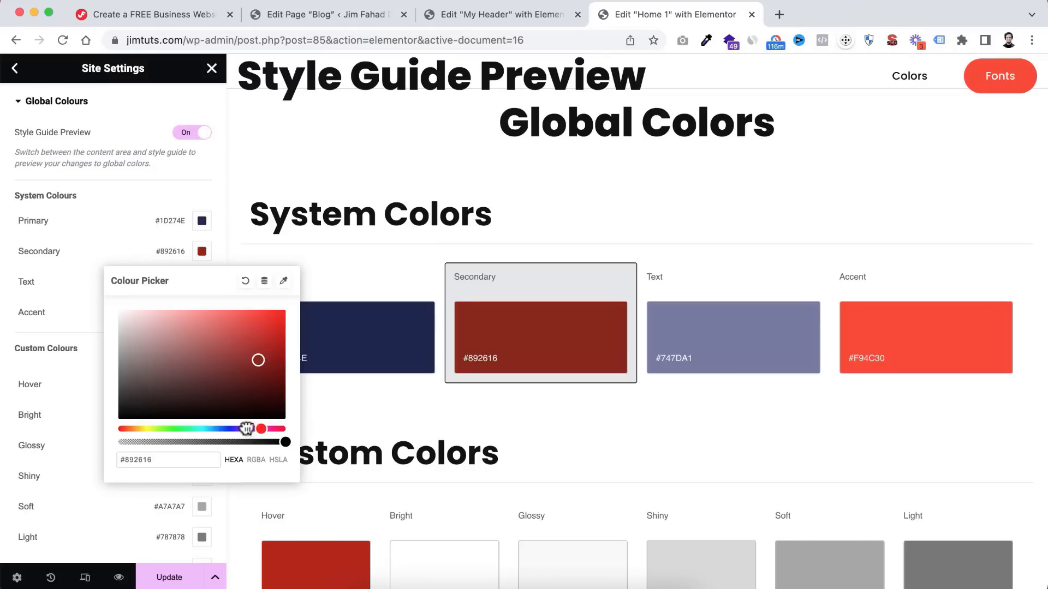
pyautogui.moveTo(246, 429)
pyautogui.mouseDown()
pyautogui.moveTo(237, 429)
pyautogui.moveTo(263, 429)
pyautogui.mouseUp()
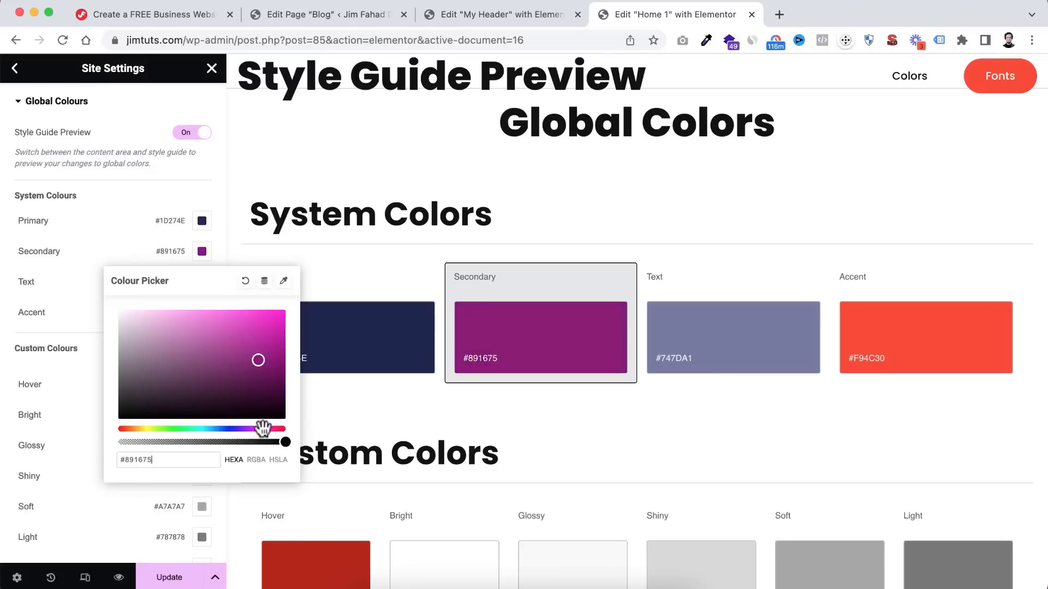
pyautogui.moveTo(256, 342); pyautogui.dragTo(251, 319)
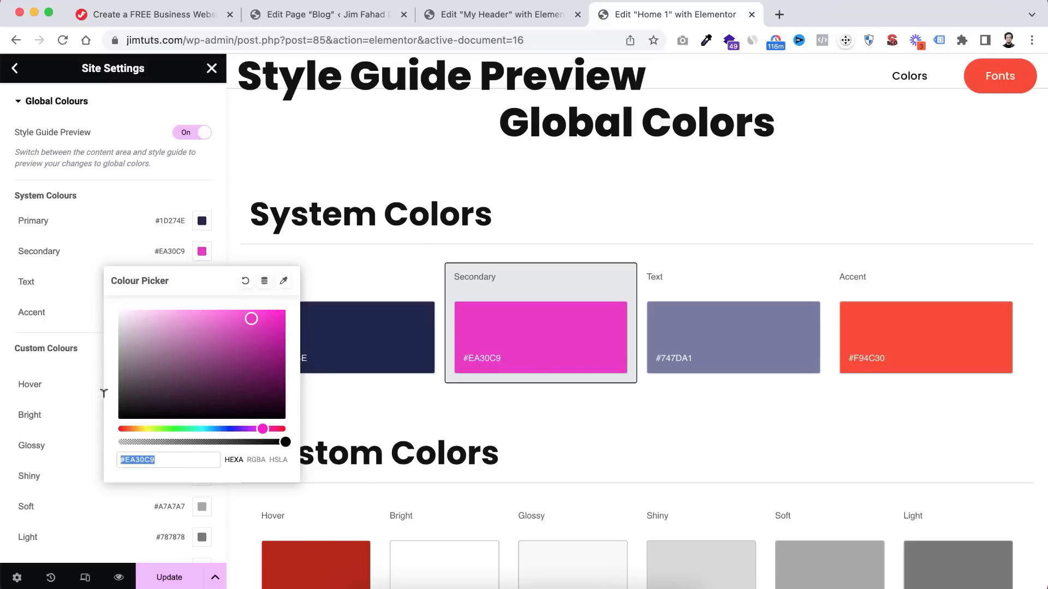
pyautogui.click(77, 277)
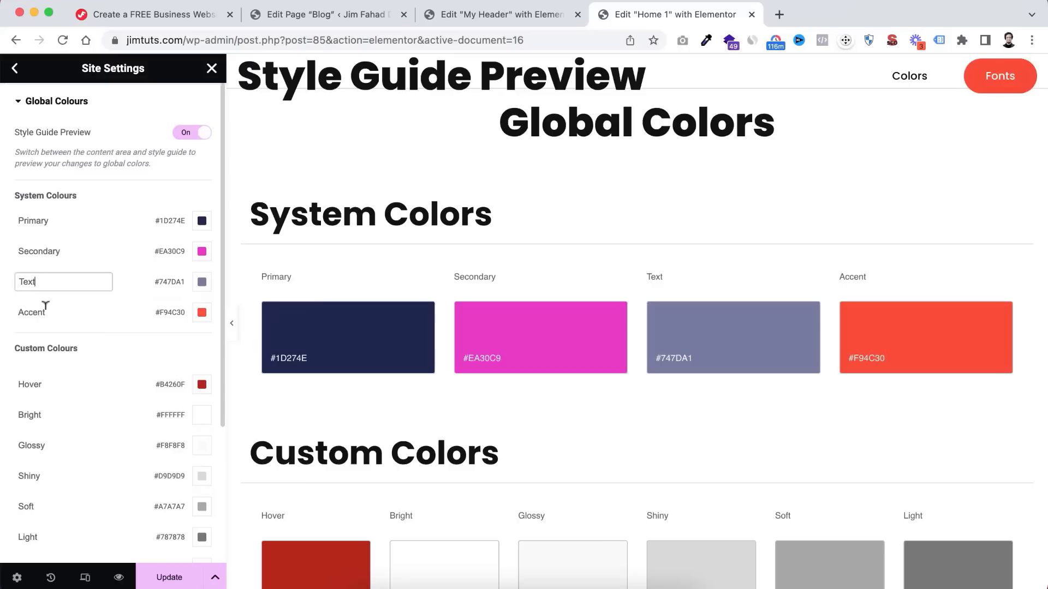
# - Paste #EA30C9 as the Accent global colour to match Secondary
pyautogui.click(202, 313)
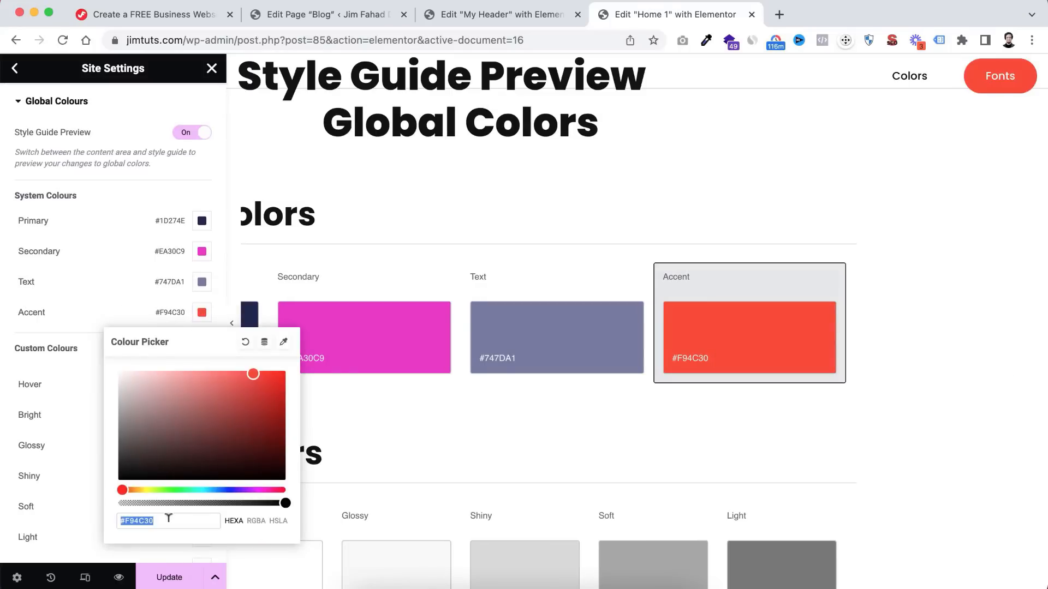
pyautogui.write('#EA30C9')
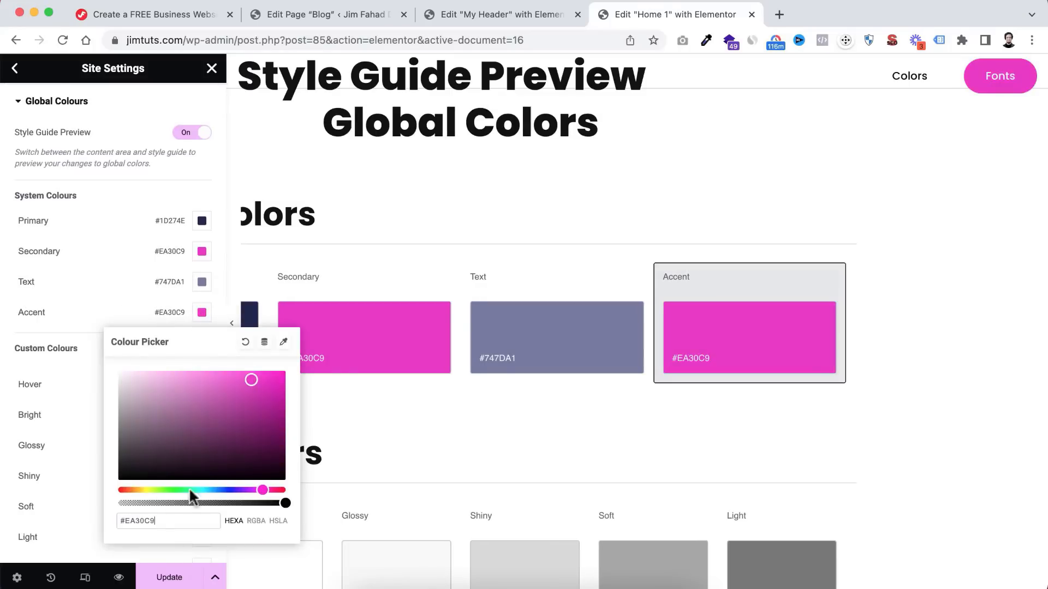
pyautogui.click(124, 306)
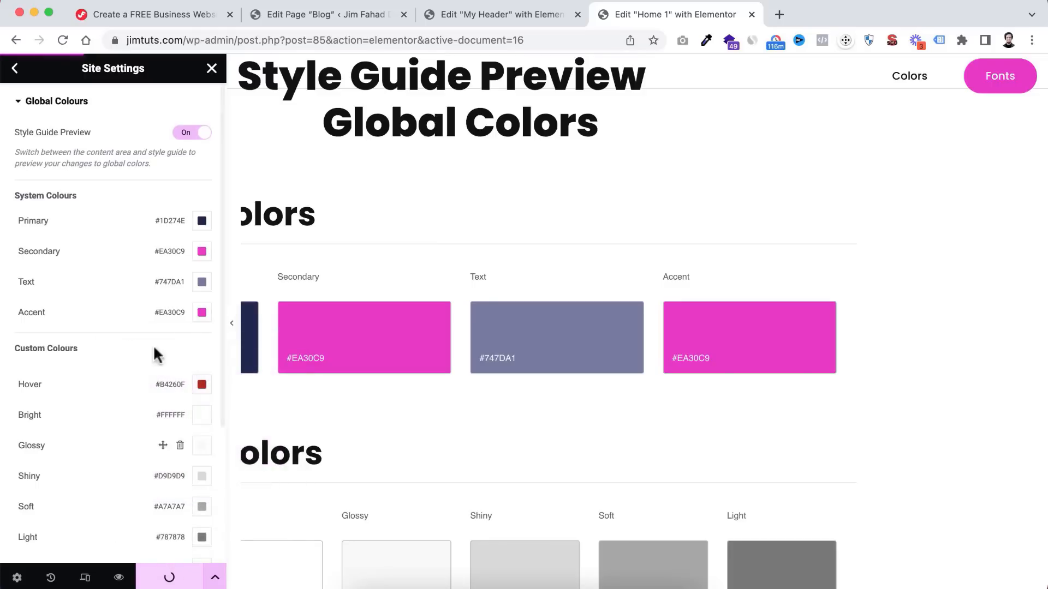
# - Close Site Settings and scroll the Home 1 preview to check the new pink accents
pyautogui.click(212, 70)
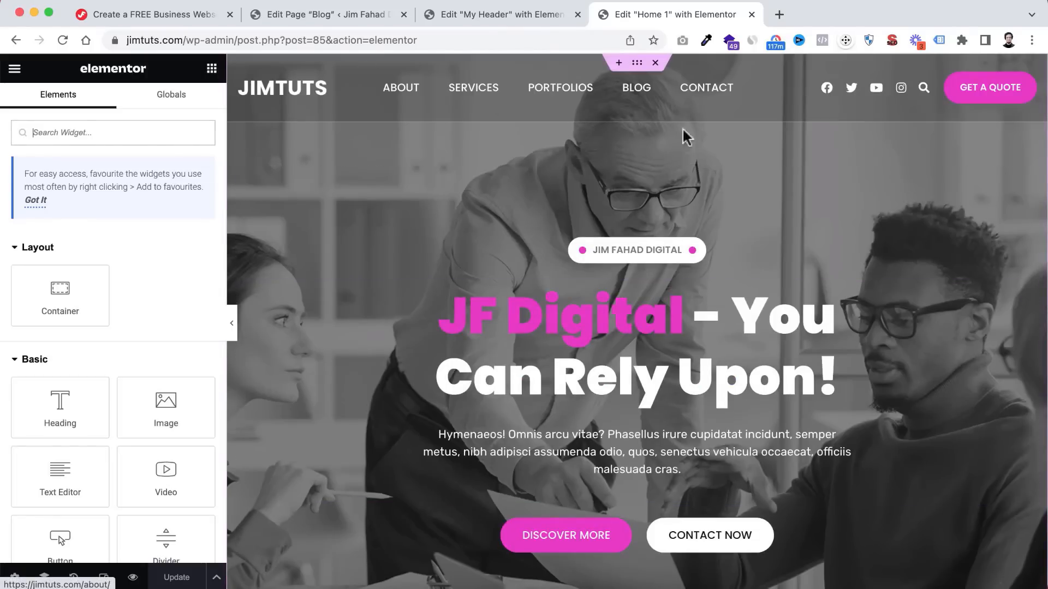
pyautogui.scroll(-6, 541, 428)
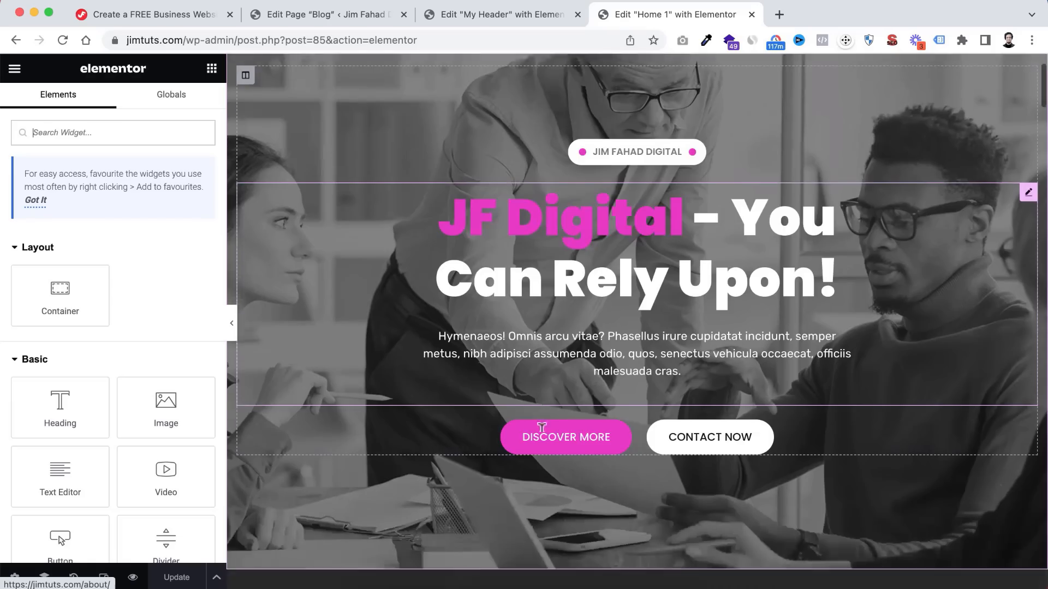
pyautogui.scroll(-6, 541, 429)
pyautogui.scroll(2, 541, 429)
pyautogui.scroll(-12, 542, 428)
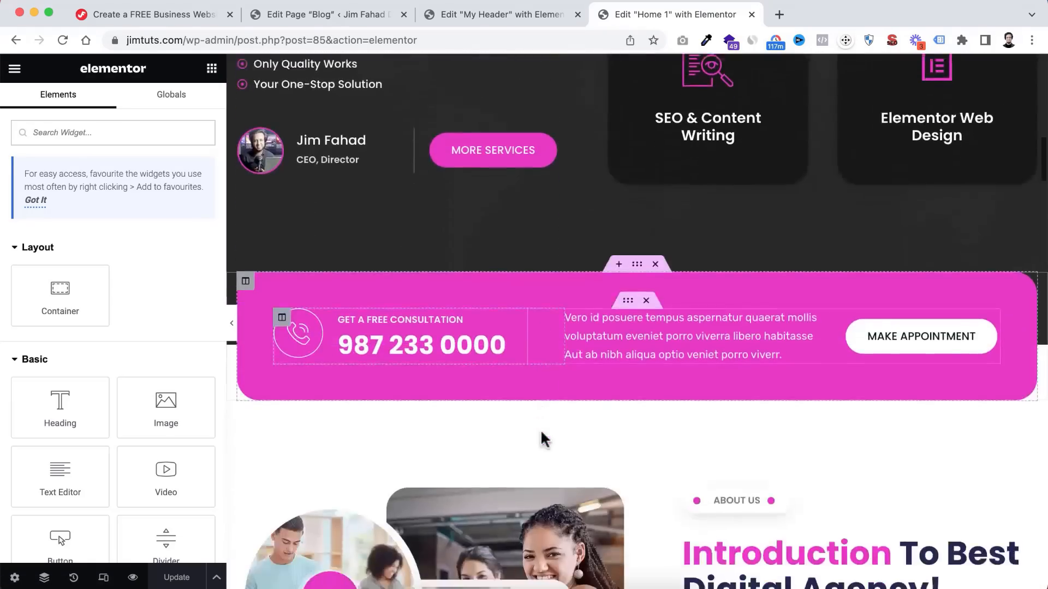
pyautogui.scroll(-20, 541, 434)
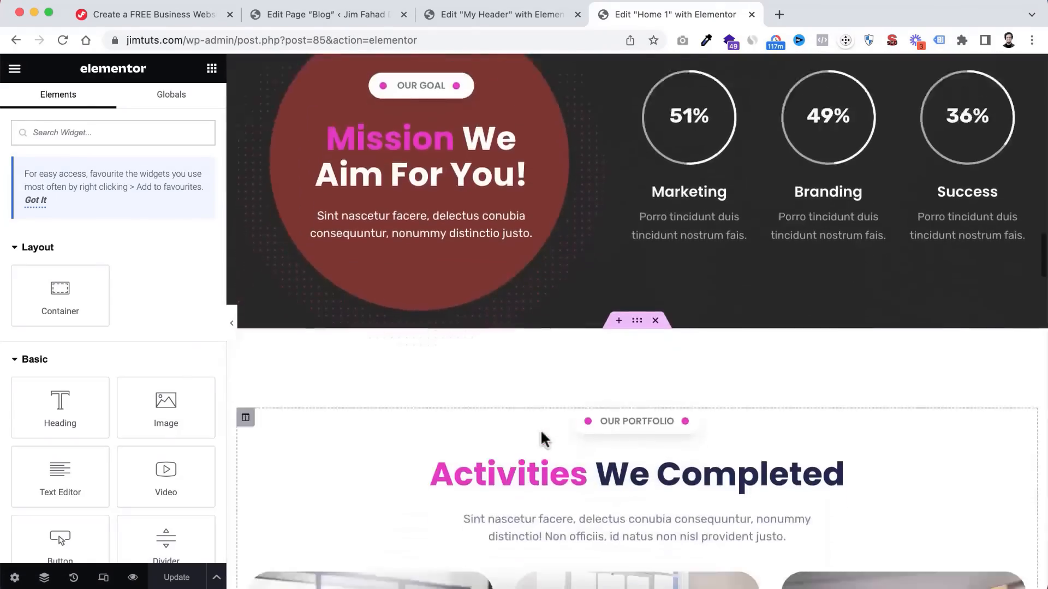
pyautogui.scroll(-13, 544, 441)
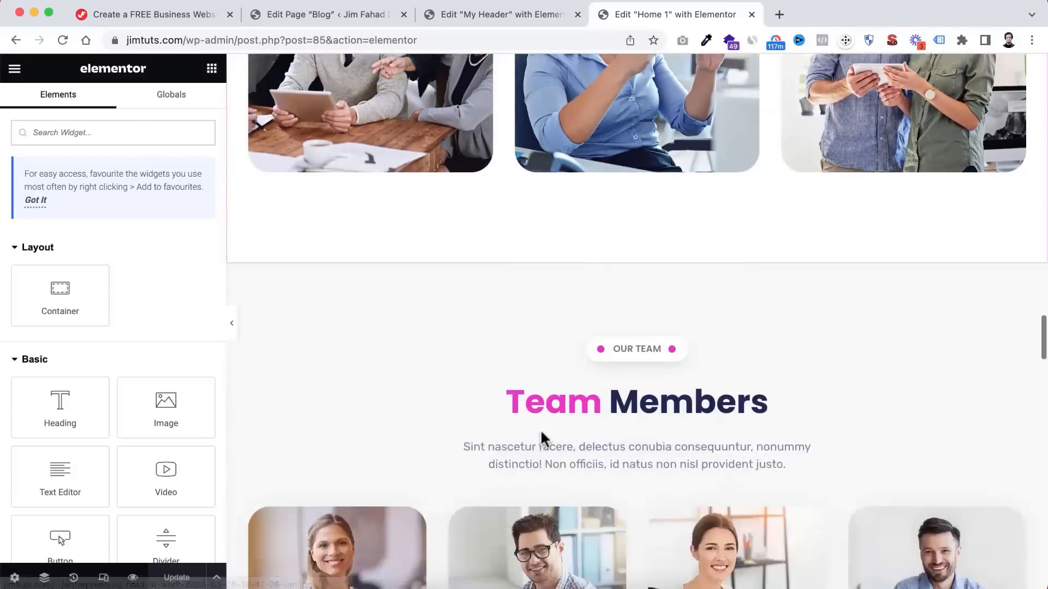
pyautogui.scroll(-10, 543, 438)
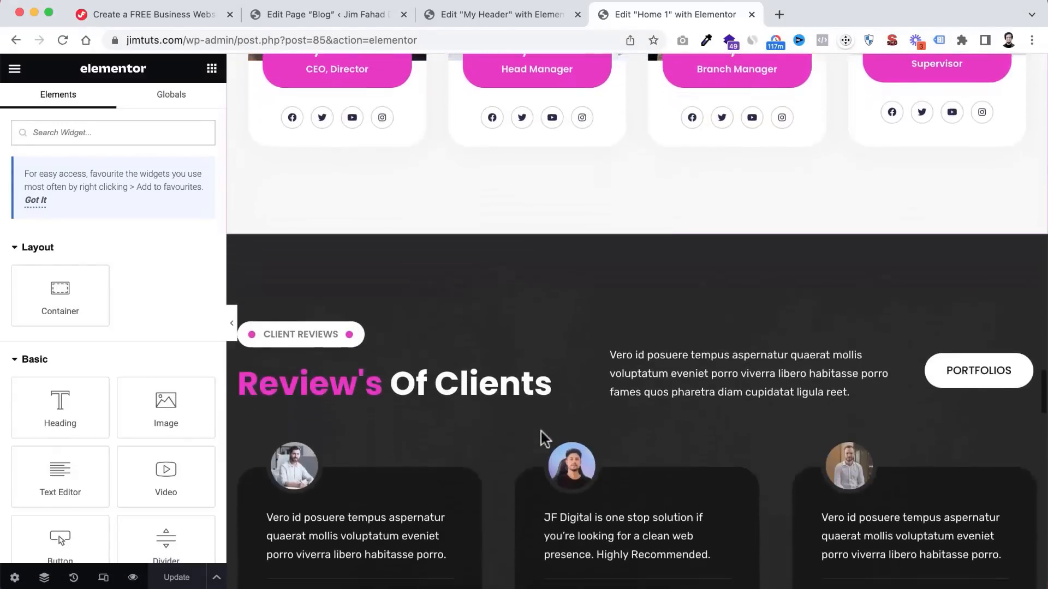
pyautogui.scroll(-6, 542, 431)
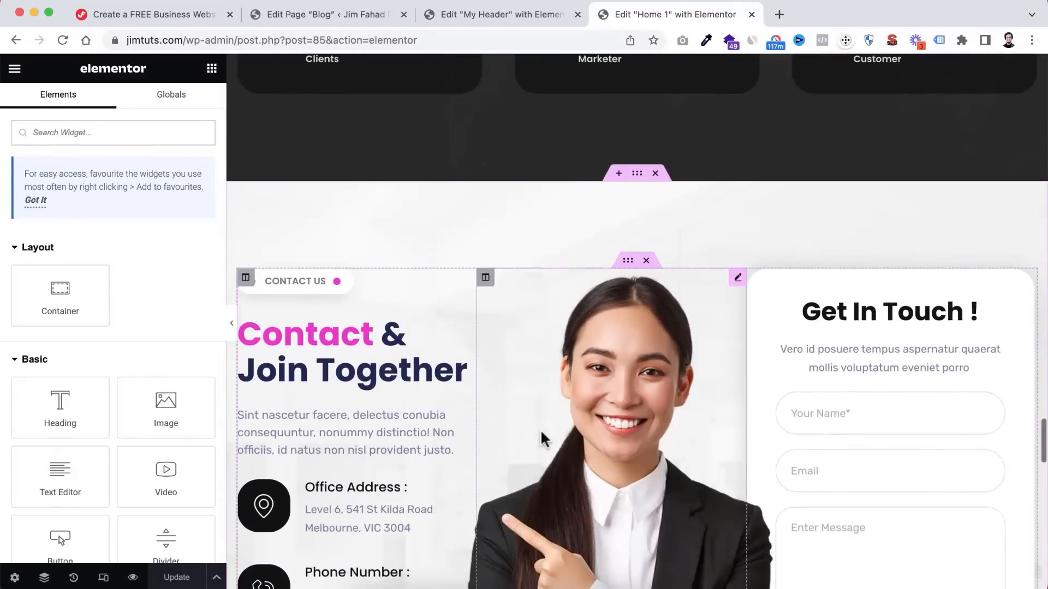
pyautogui.scroll(-10, 541, 432)
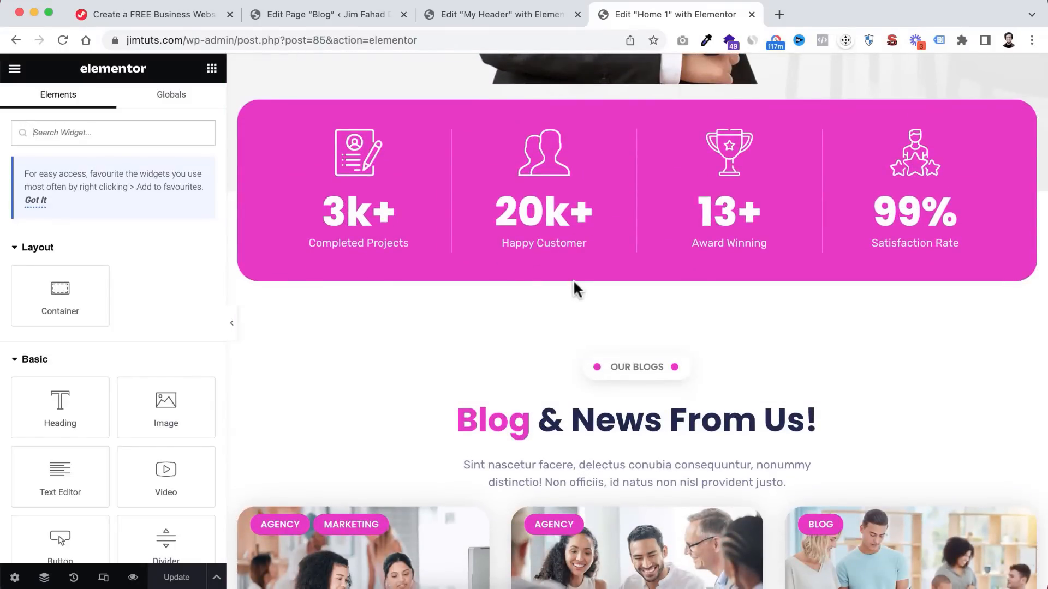
pyautogui.scroll(-10, 574, 283)
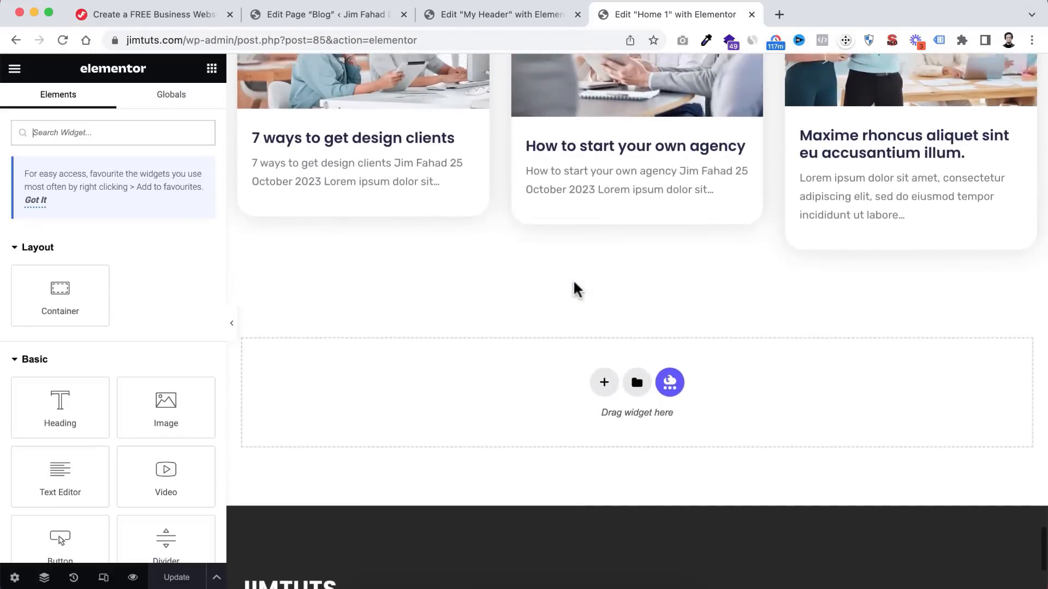
pyautogui.scroll(12, 573, 279)
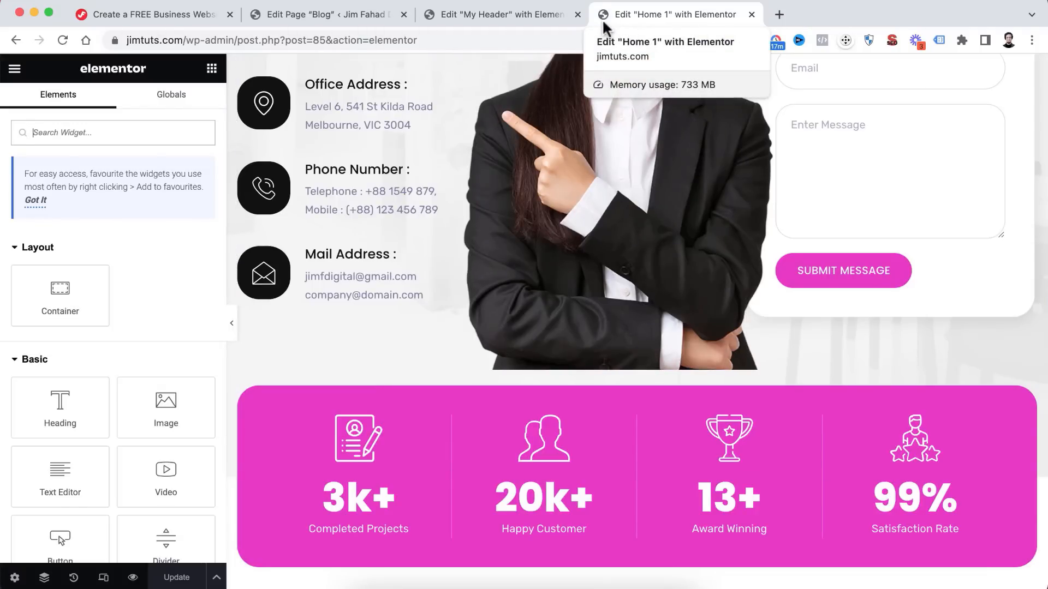
pyautogui.click(171, 17)
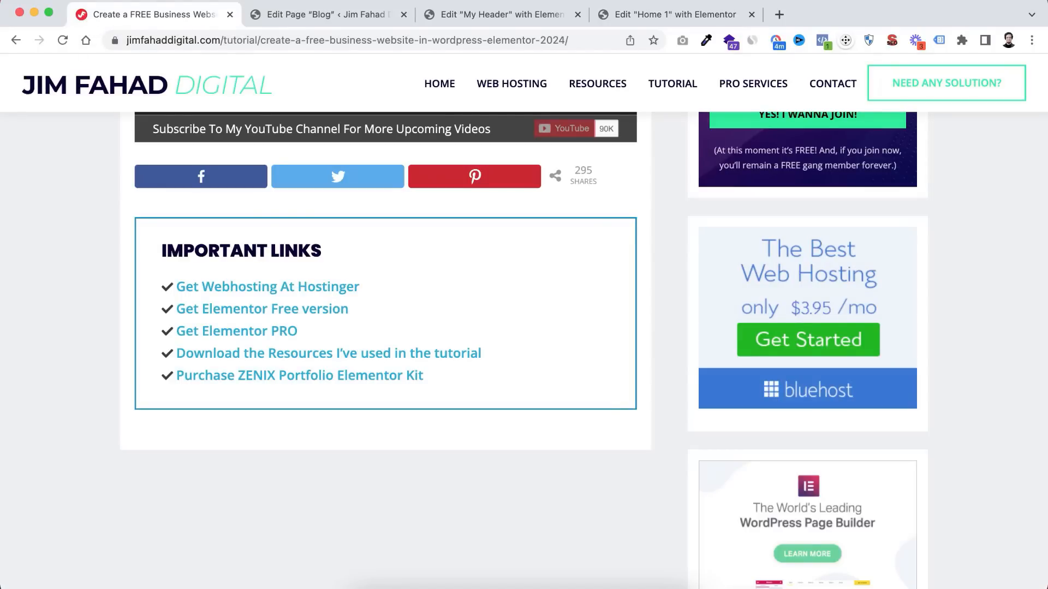
pyautogui.click(661, 16)
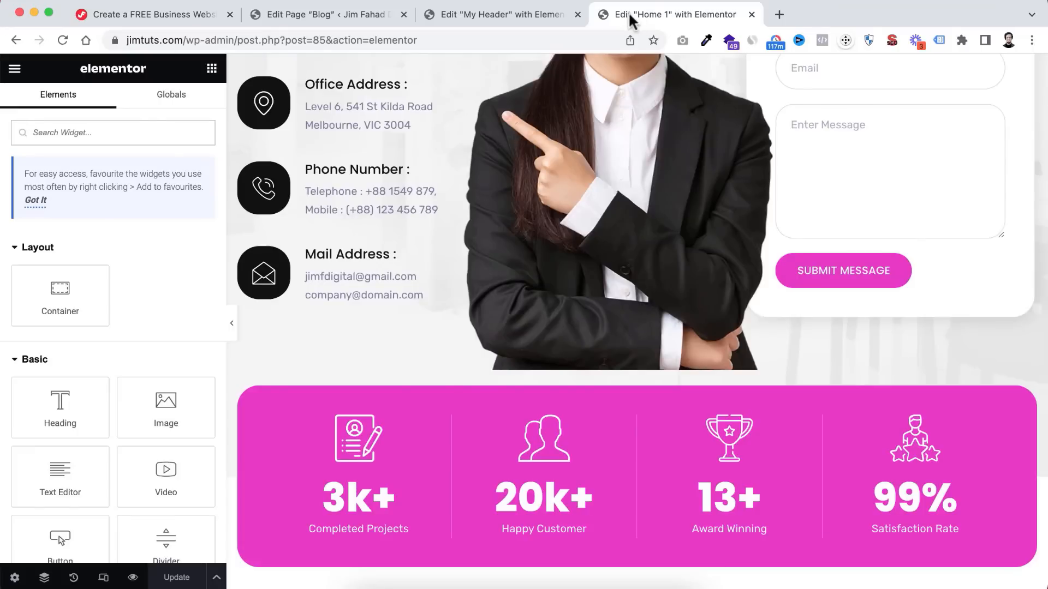
# - In Site Identity, pick JF-Favicon.png from the IMG folder to upload as the Site Favicon
pyautogui.click(14, 70)
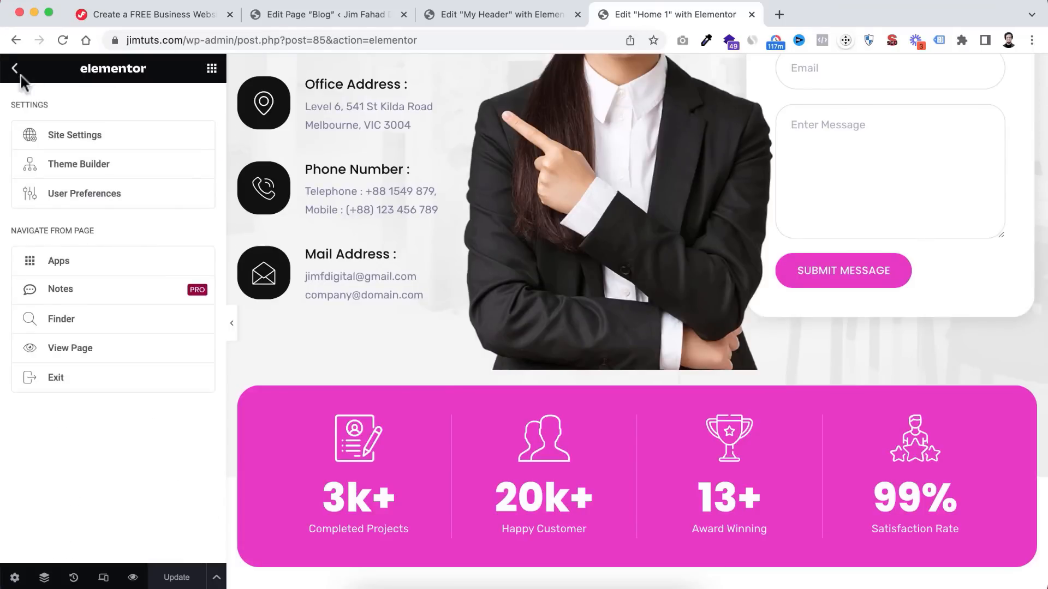
pyautogui.click(75, 141)
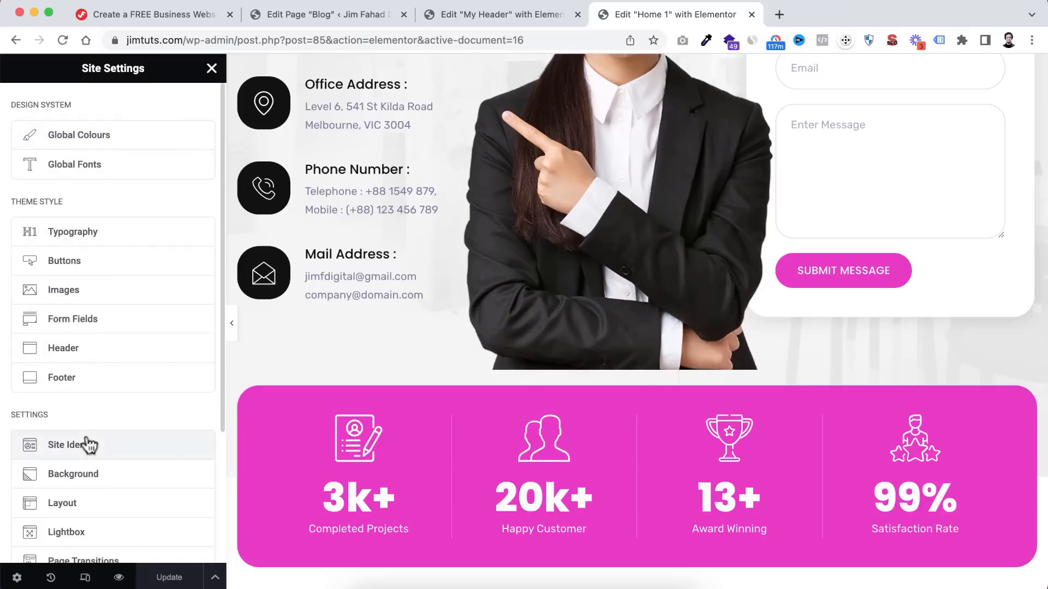
pyautogui.scroll(-4, 88, 445)
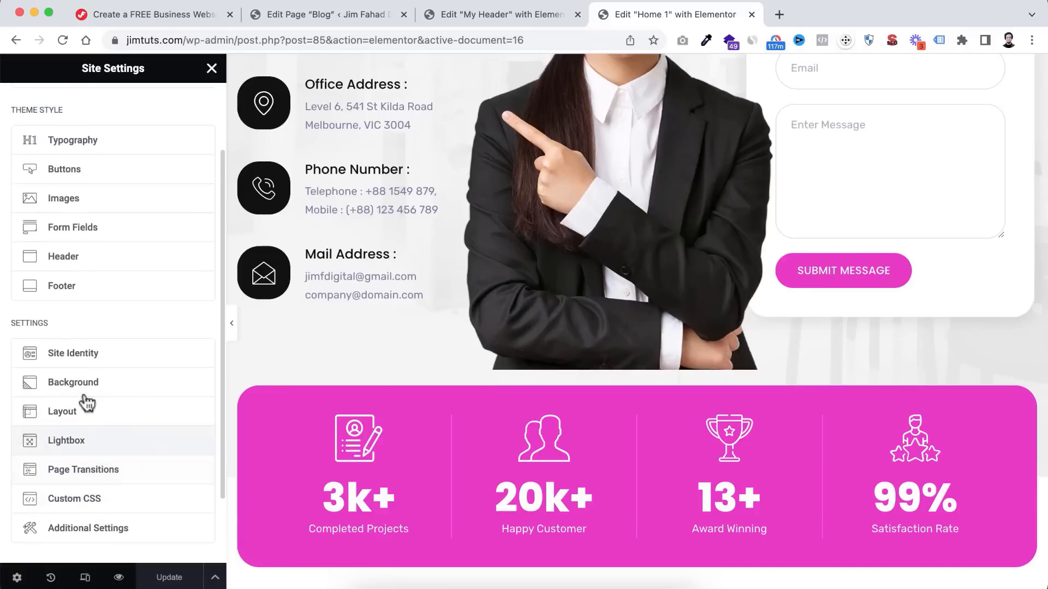
pyautogui.click(65, 359)
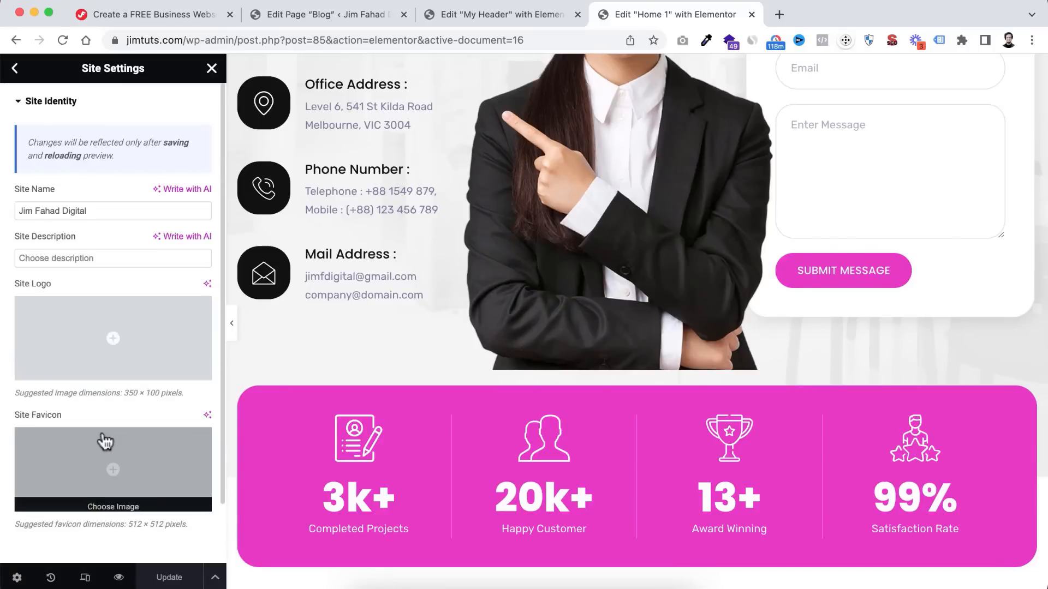
pyautogui.scroll(-2, 105, 439)
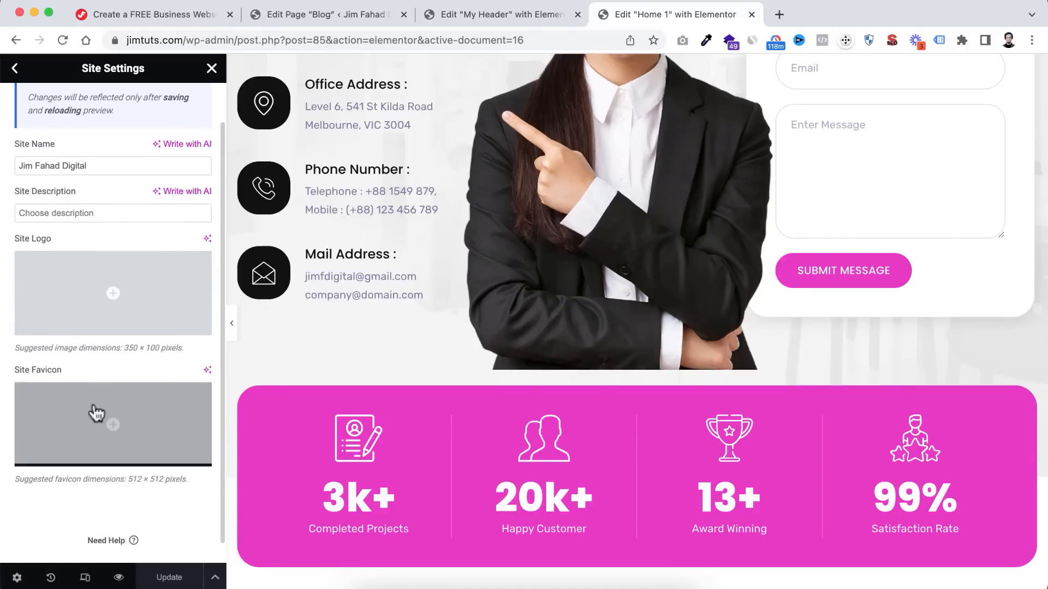
pyautogui.click(112, 427)
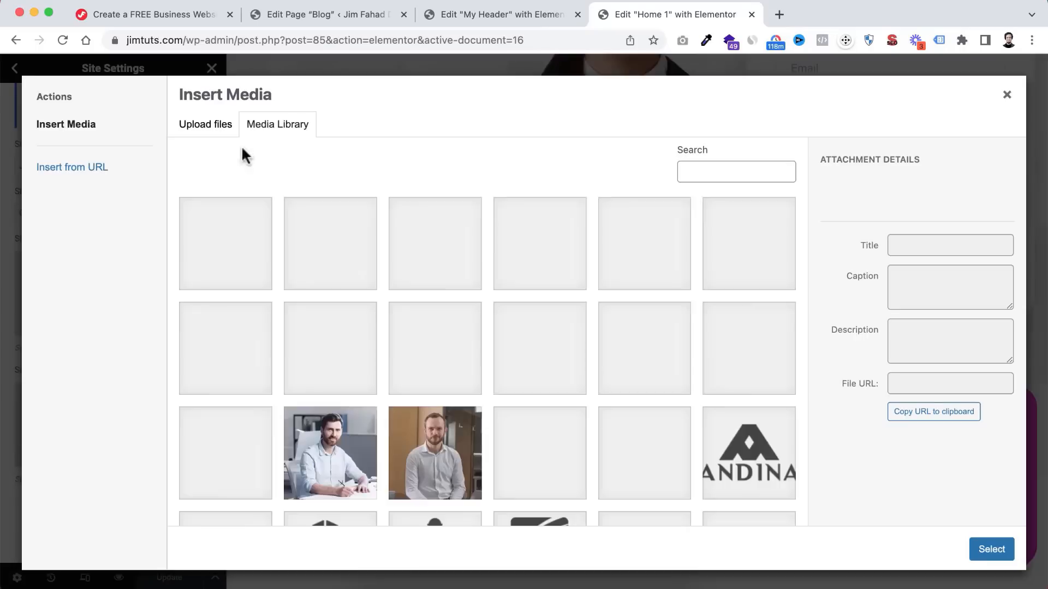
pyautogui.click(221, 132)
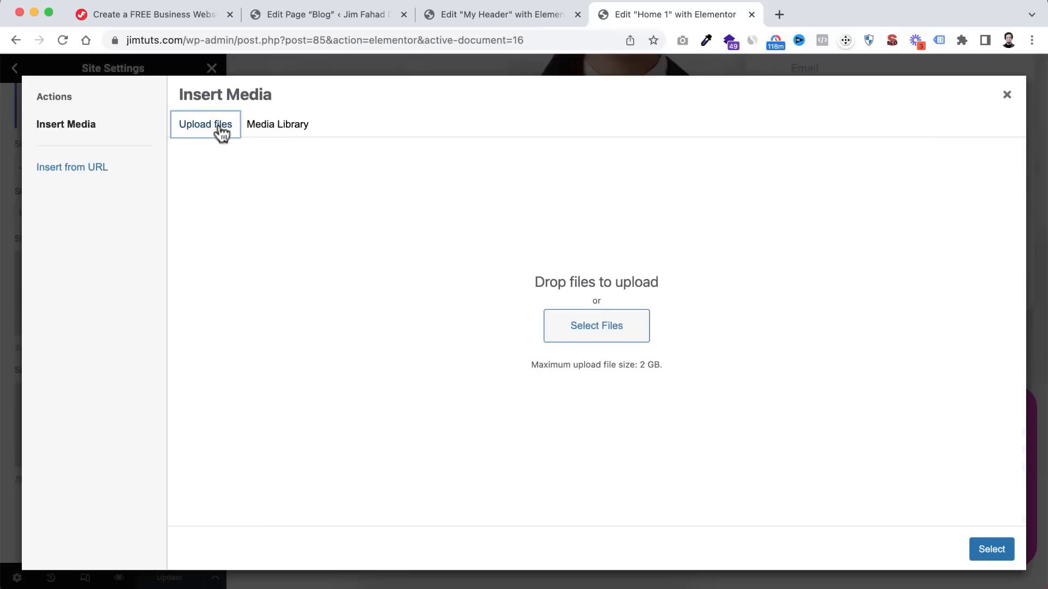
pyautogui.click(585, 333)
pyautogui.click(663, 320)
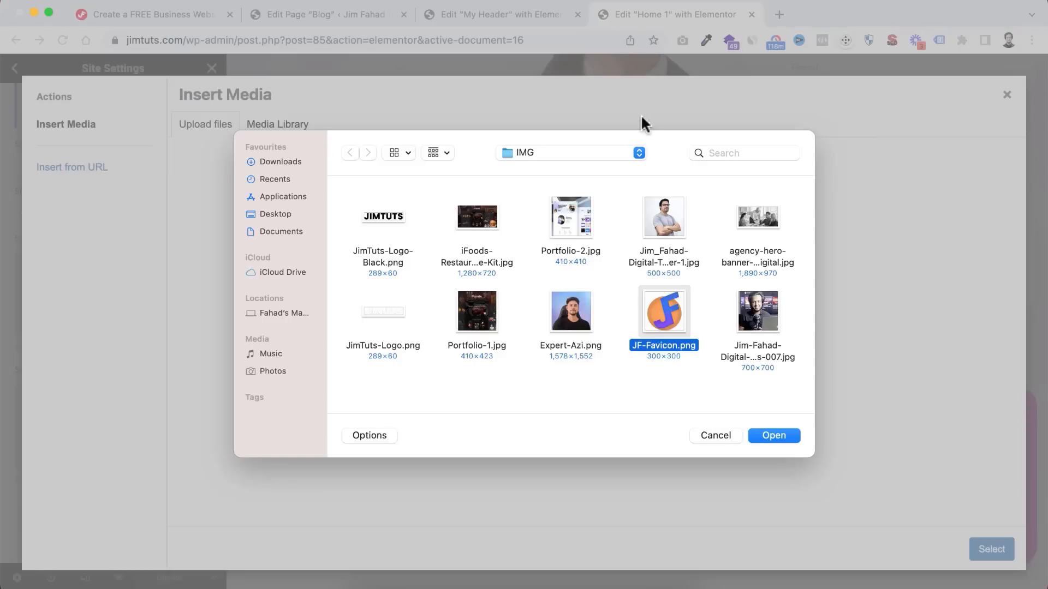
# - Upload JF-Favicon.png, set it as the Site Favicon, and save the Site Identity change
pyautogui.click(766, 434)
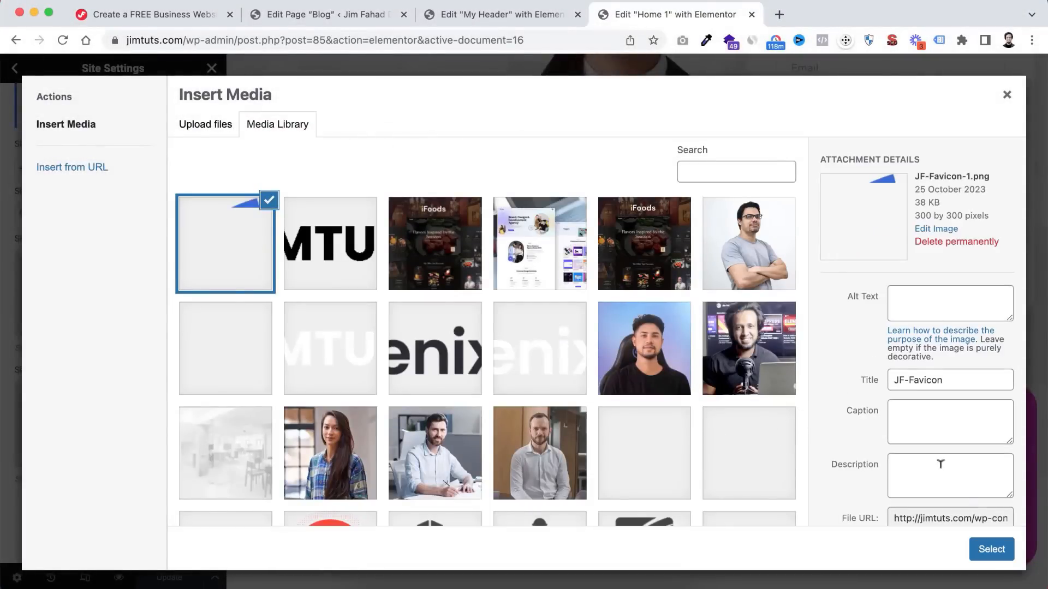
pyautogui.click(992, 550)
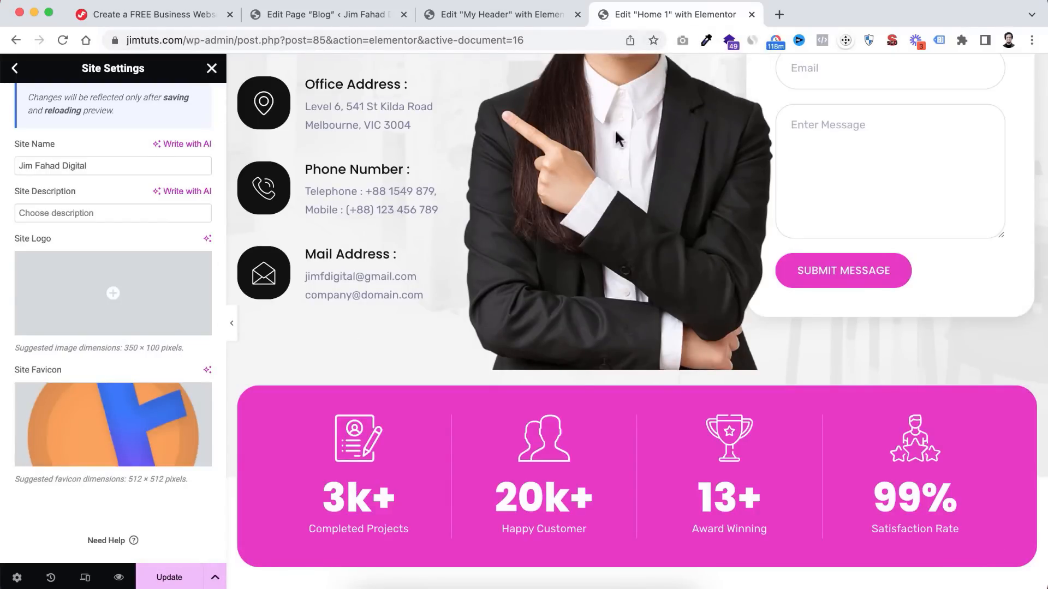
pyautogui.scroll(2, 87, 207)
pyautogui.scroll(-2, 84, 202)
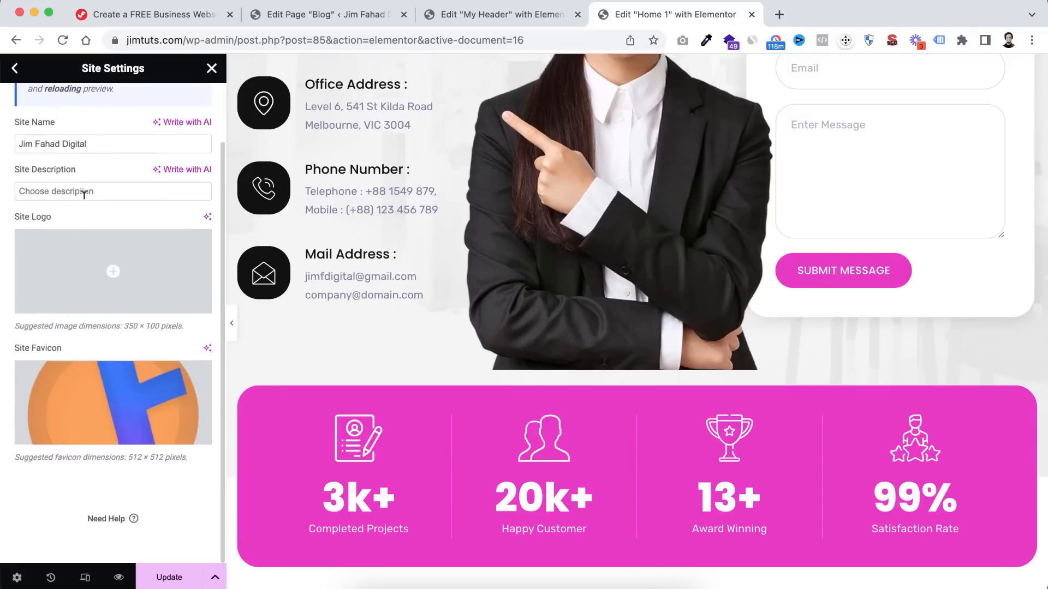
pyautogui.click(162, 575)
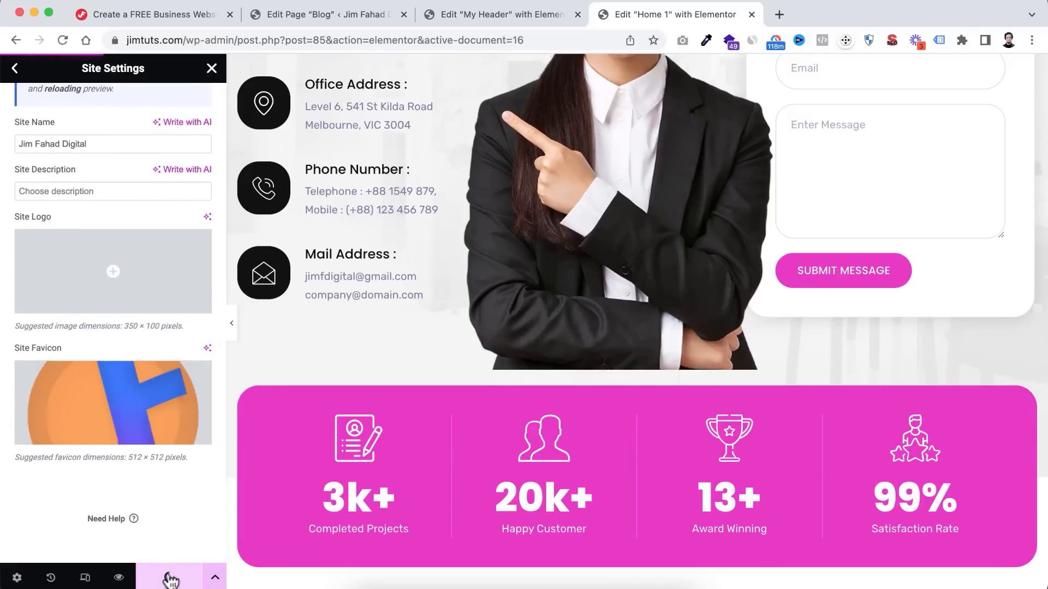
pyautogui.click(18, 73)
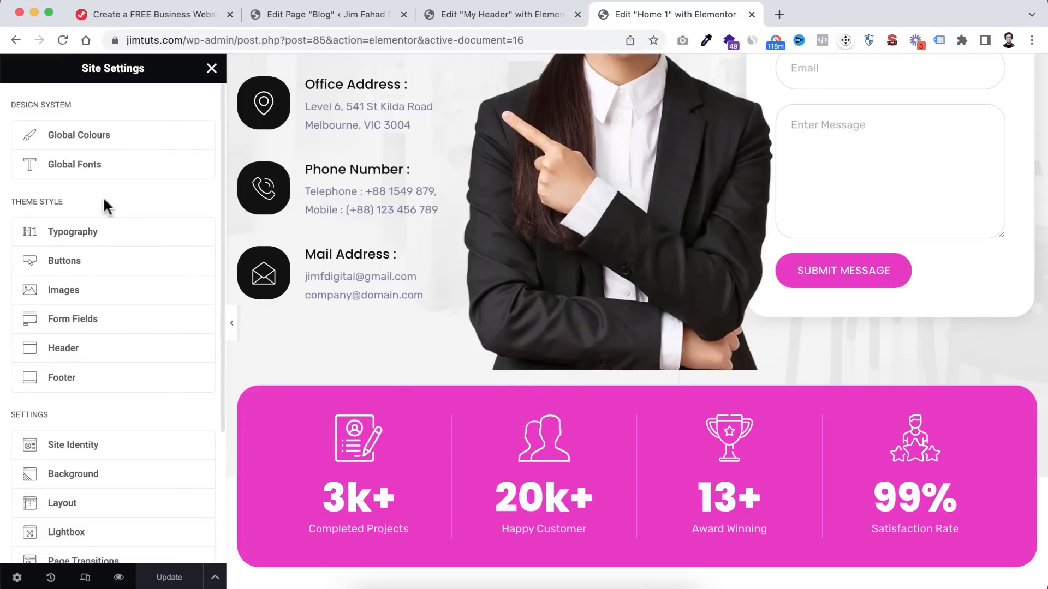
# - Set the Secondary and Accent global colours to #F94C30, save, and return to the Home 1 editor
pyautogui.click(86, 134)
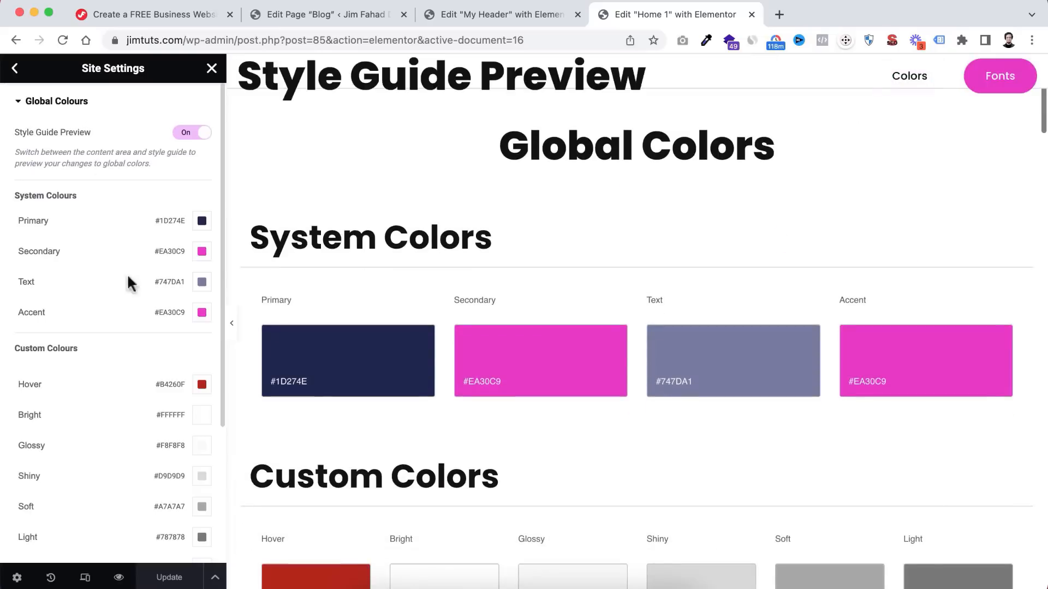
pyautogui.click(202, 252)
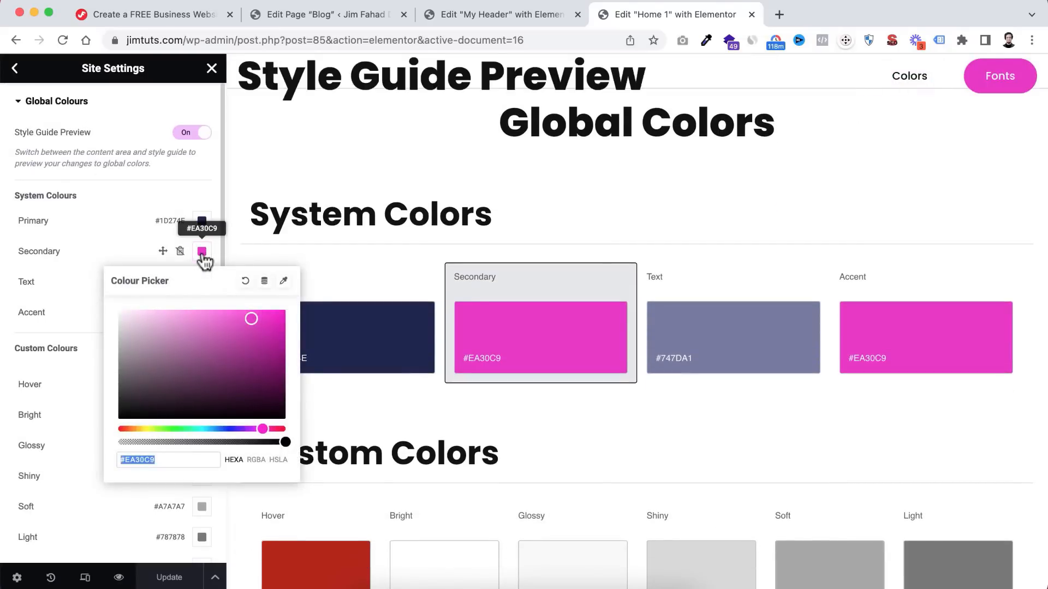
pyautogui.write('#f94')
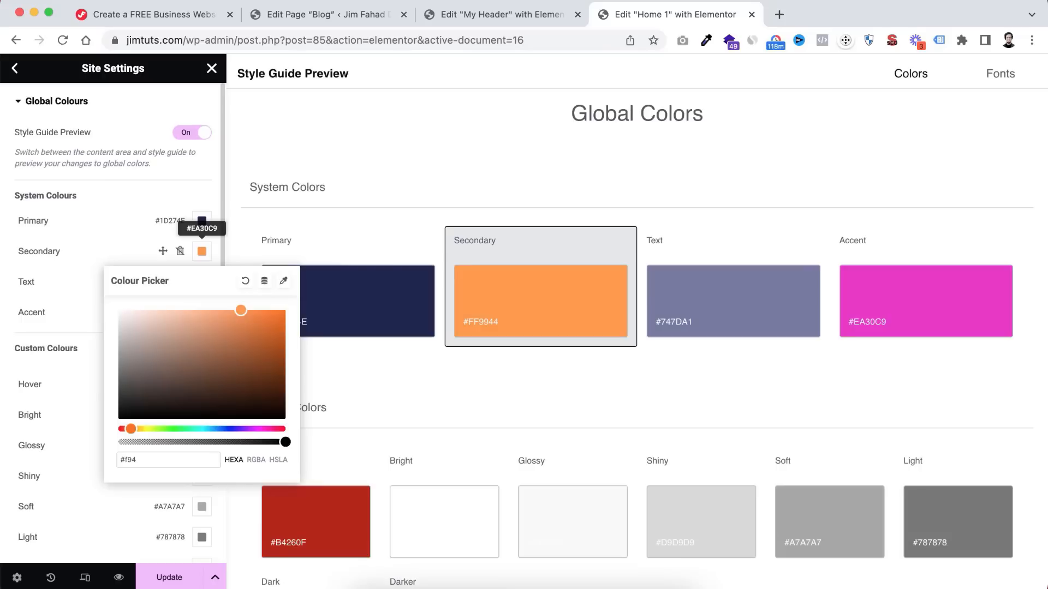
pyautogui.write('c30')
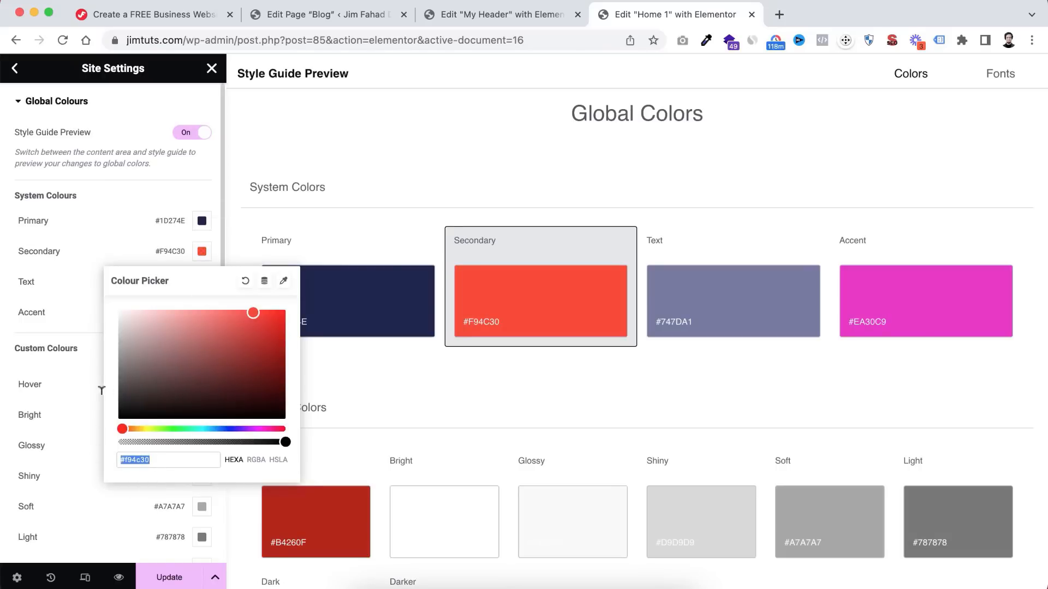
pyautogui.click(153, 316)
pyautogui.click(202, 313)
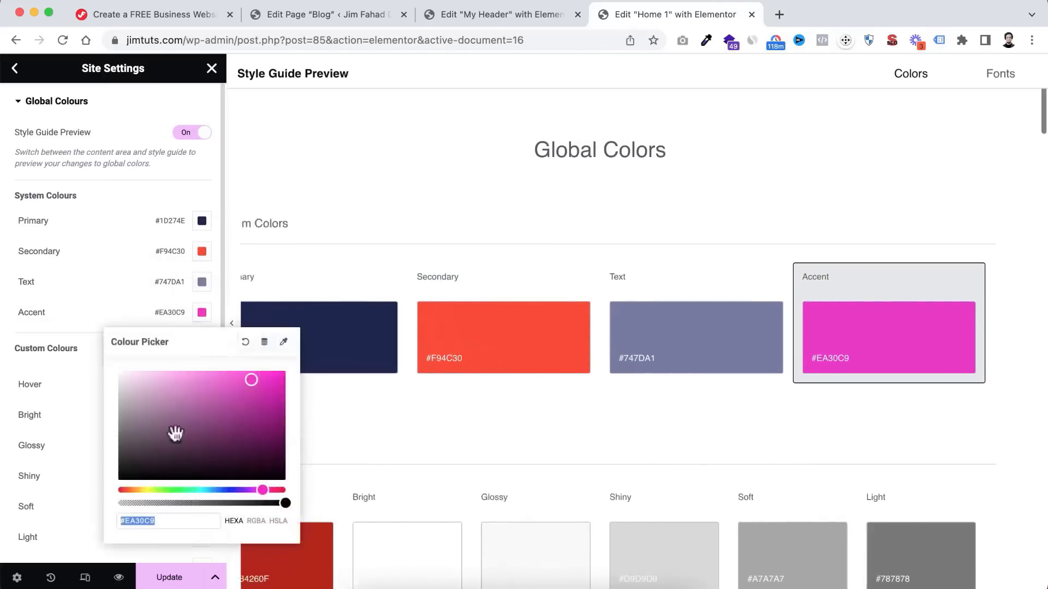
pyautogui.click(150, 577)
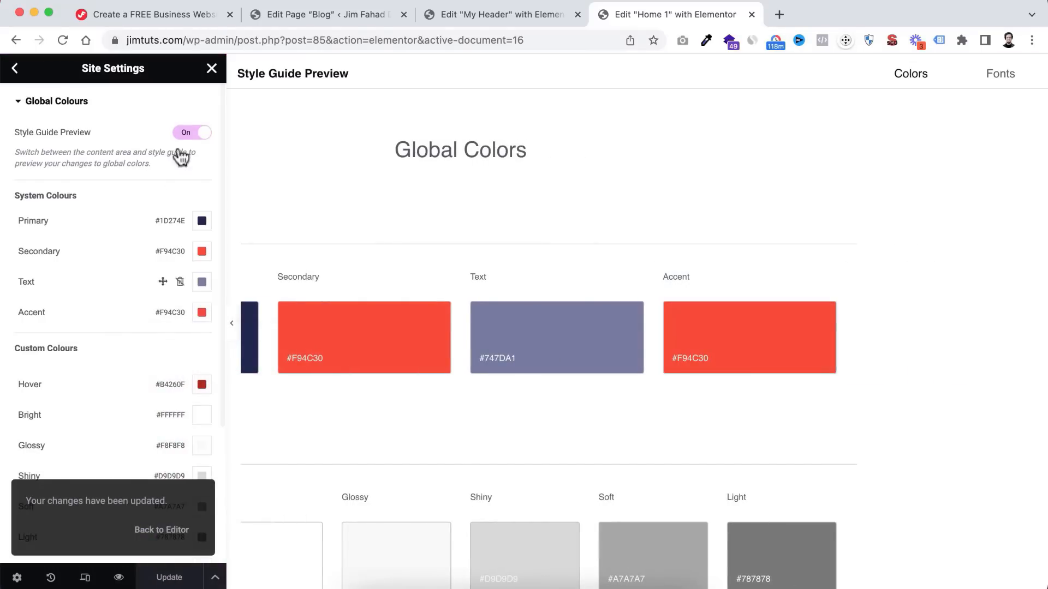
pyautogui.click(212, 70)
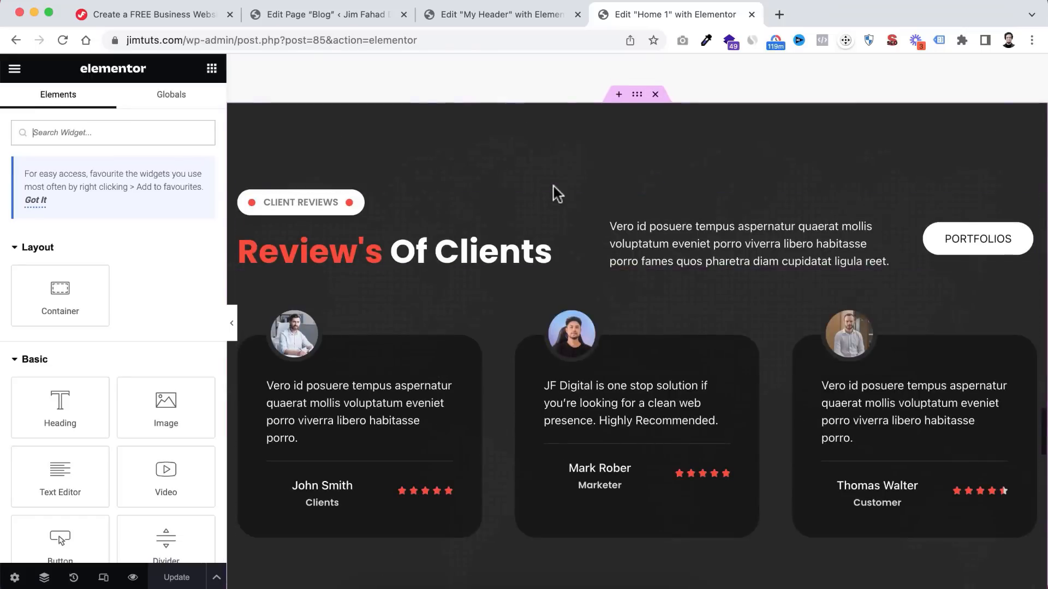
pyautogui.scroll(-5, 552, 208)
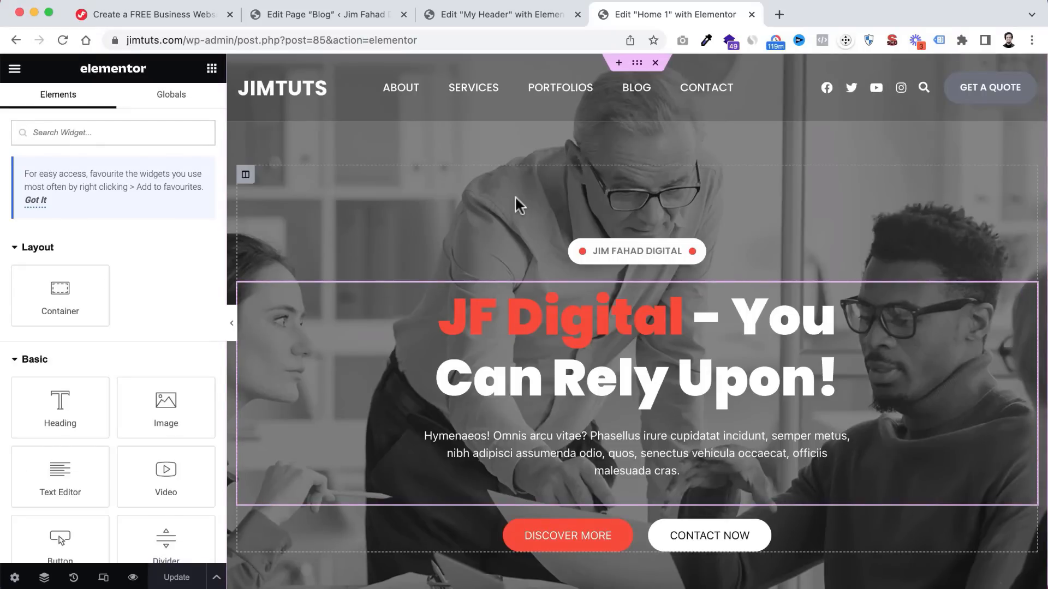
# - Preview the updated home page in a new tab and scroll through it
pyautogui.click(133, 577)
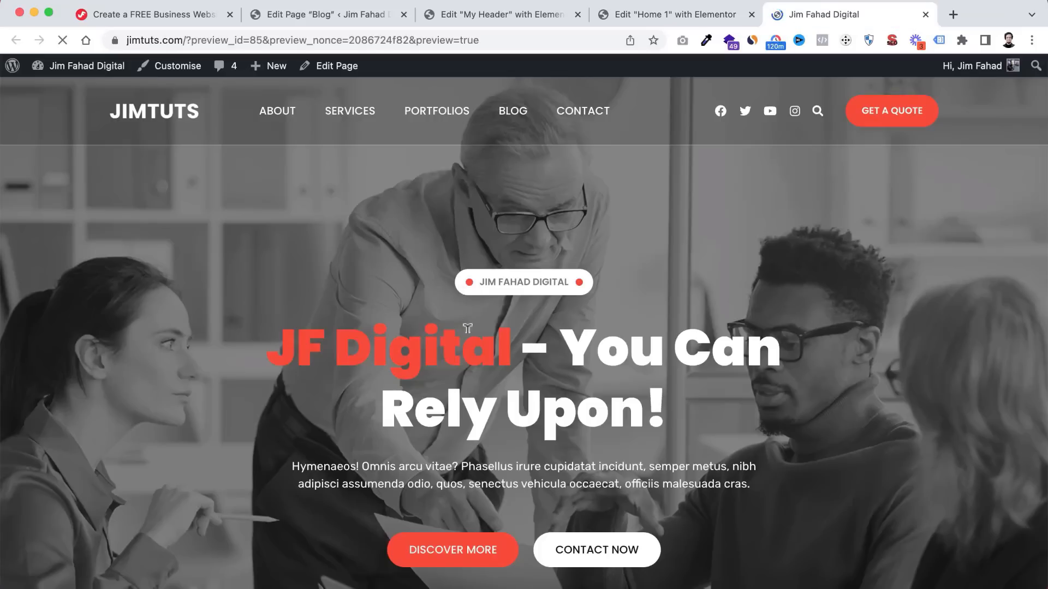
pyautogui.scroll(-10, 502, 349)
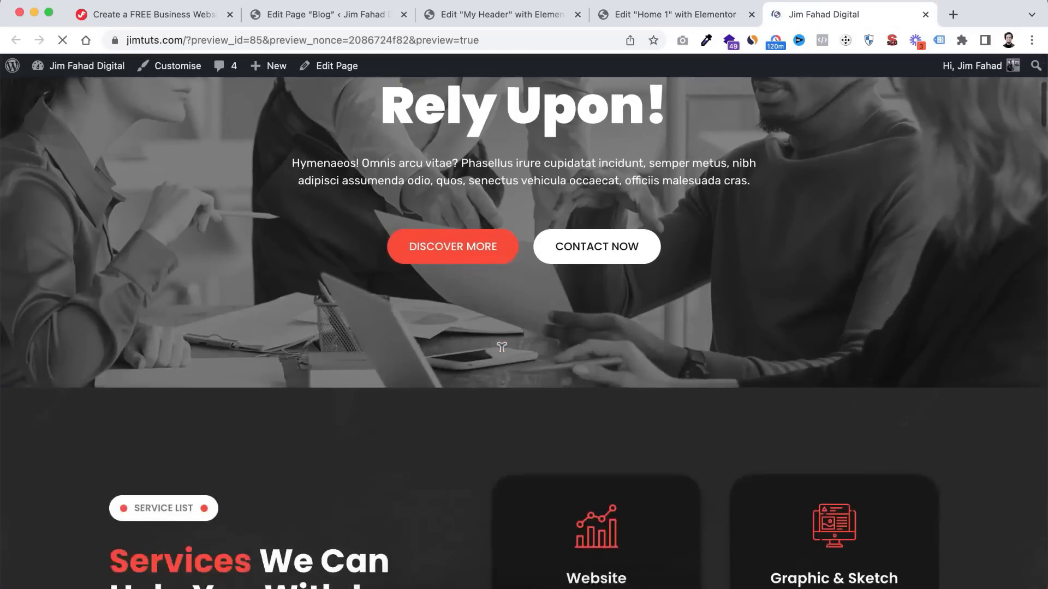
pyautogui.scroll(-10, 501, 352)
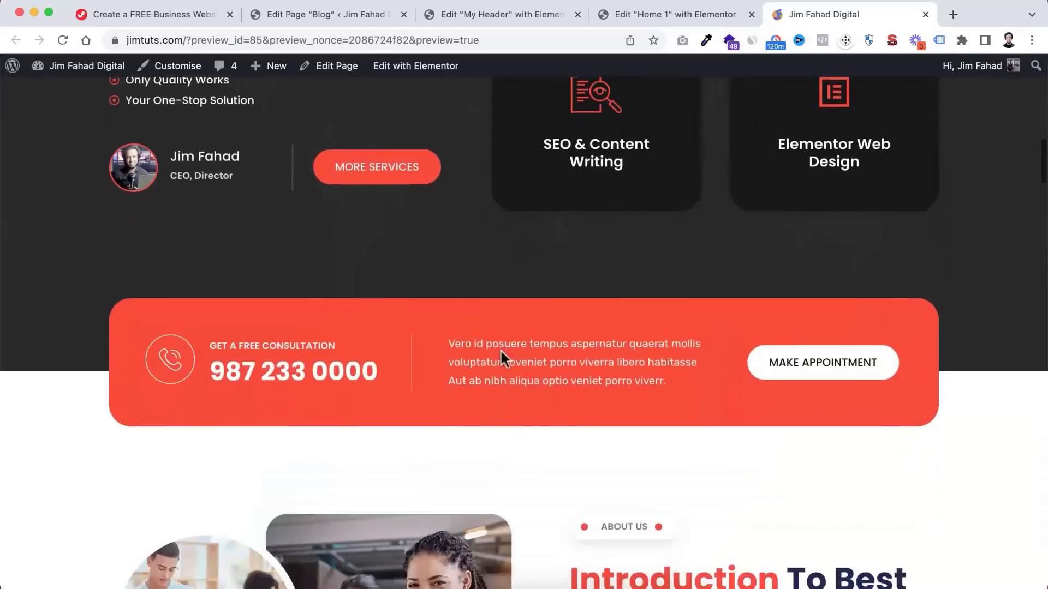
pyautogui.scroll(-10, 501, 351)
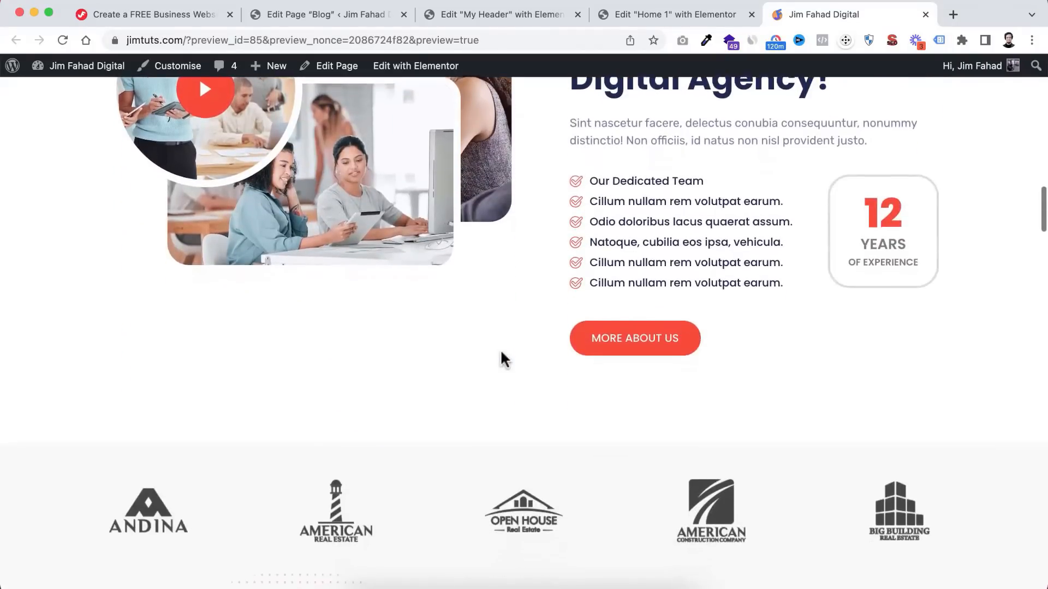
pyautogui.scroll(-2, 501, 351)
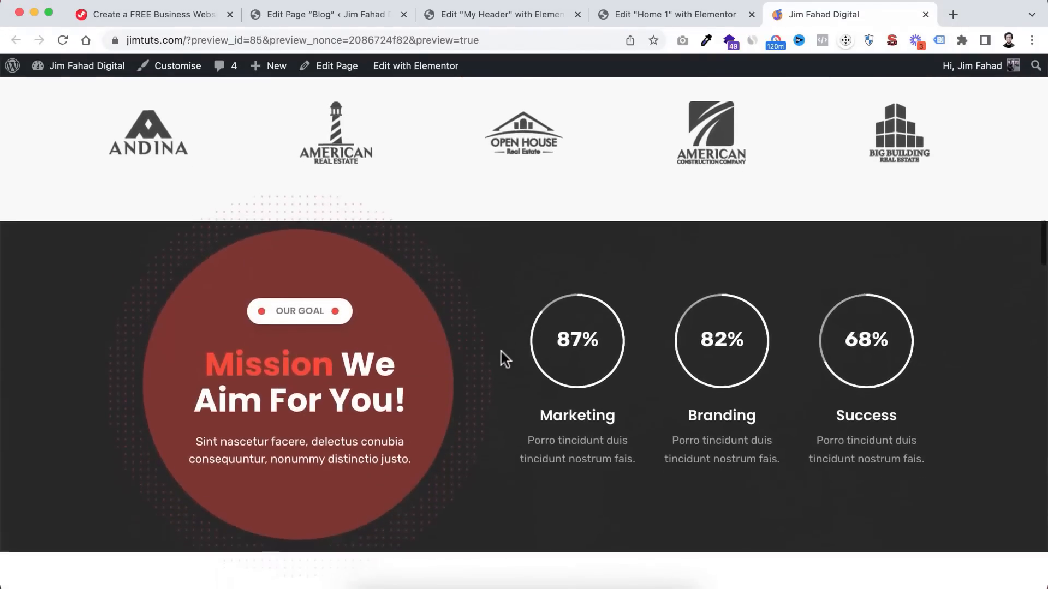
pyautogui.scroll(1, 501, 352)
pyautogui.scroll(-2, 501, 351)
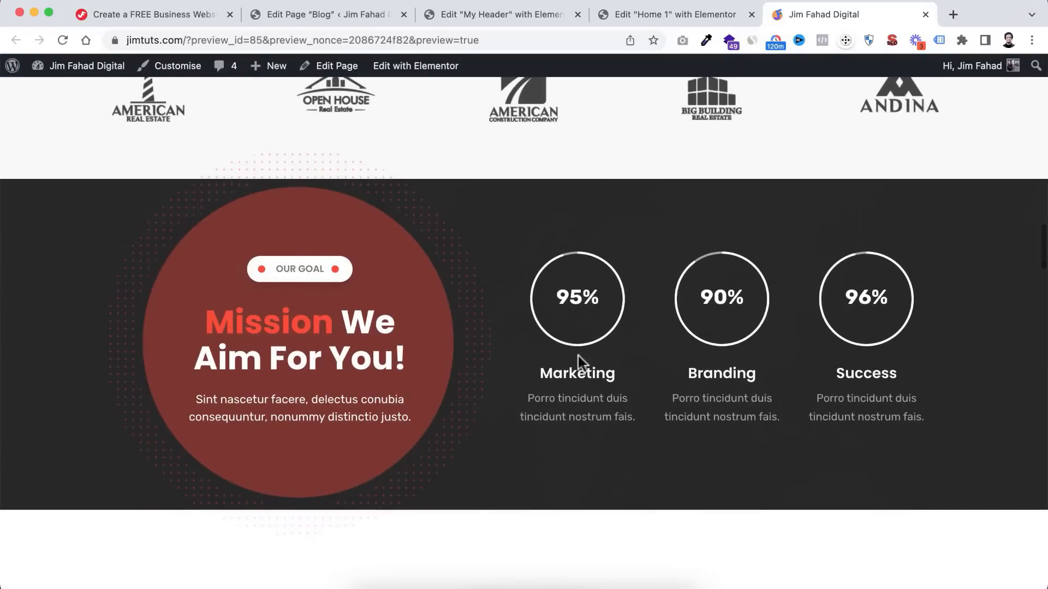
pyautogui.scroll(-10, 546, 432)
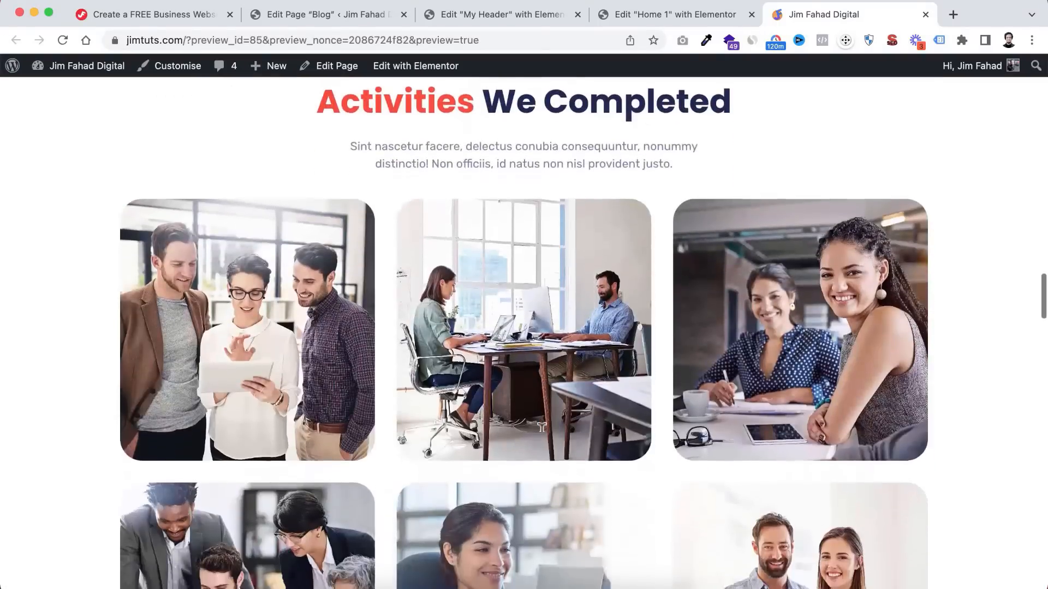
pyautogui.scroll(4, 546, 431)
pyautogui.scroll(-15, 543, 440)
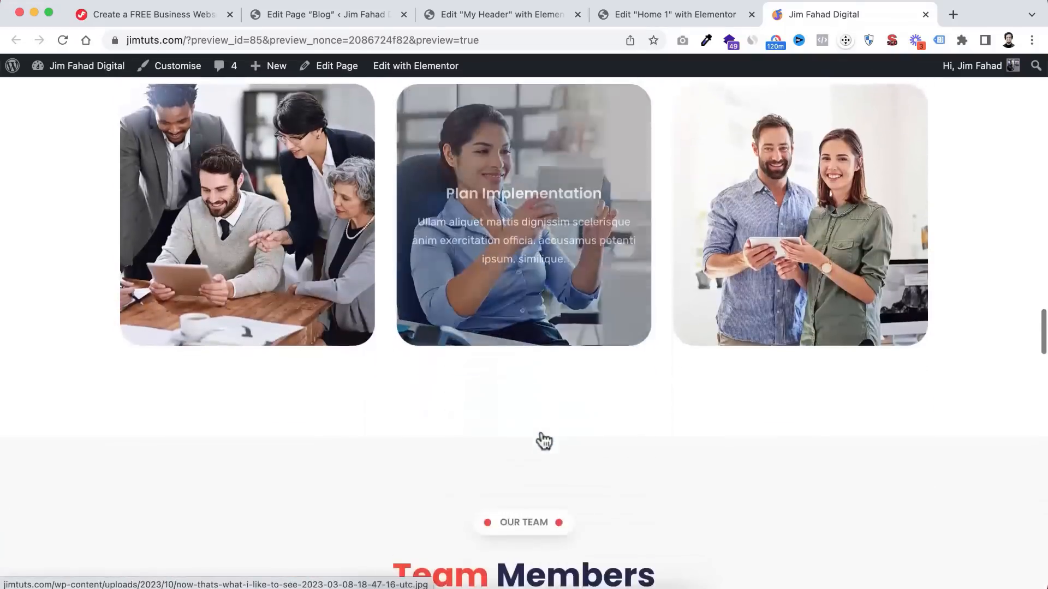
pyautogui.scroll(-10, 541, 427)
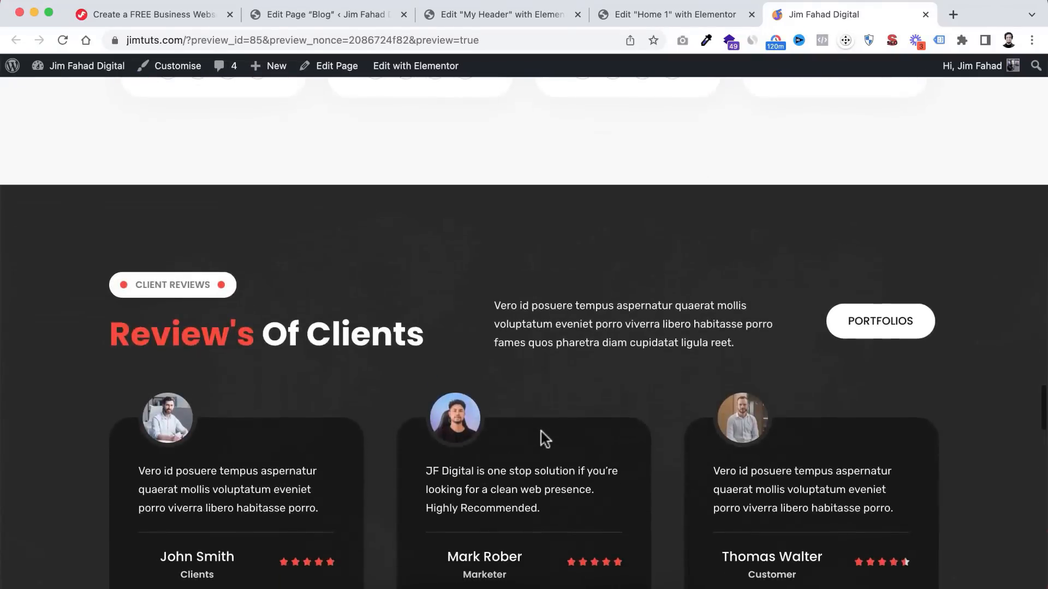
pyautogui.scroll(-10, 509, 415)
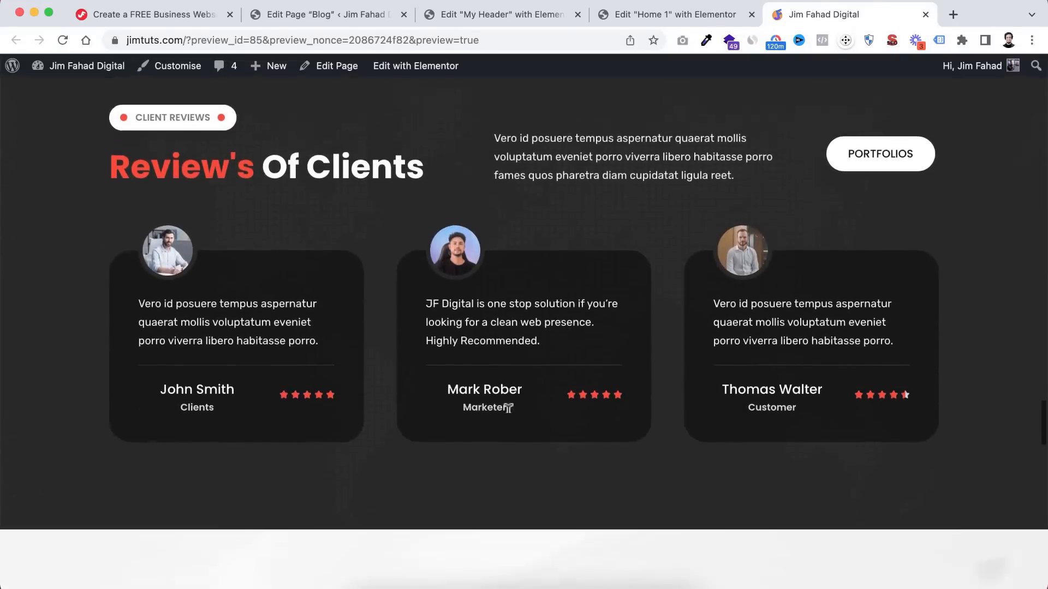
pyautogui.scroll(-2, 507, 414)
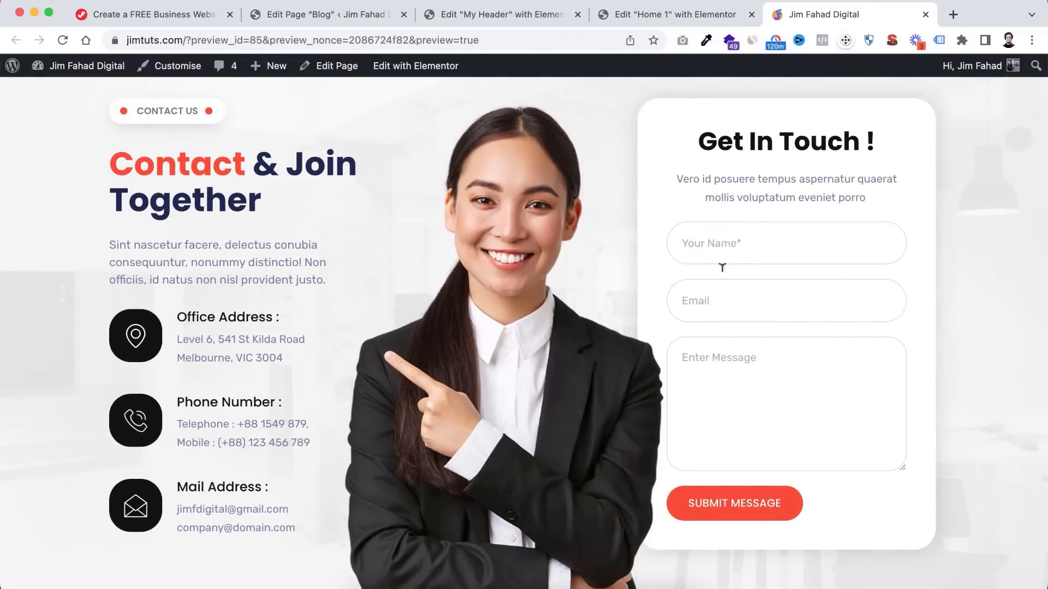
pyautogui.scroll(-10, 647, 368)
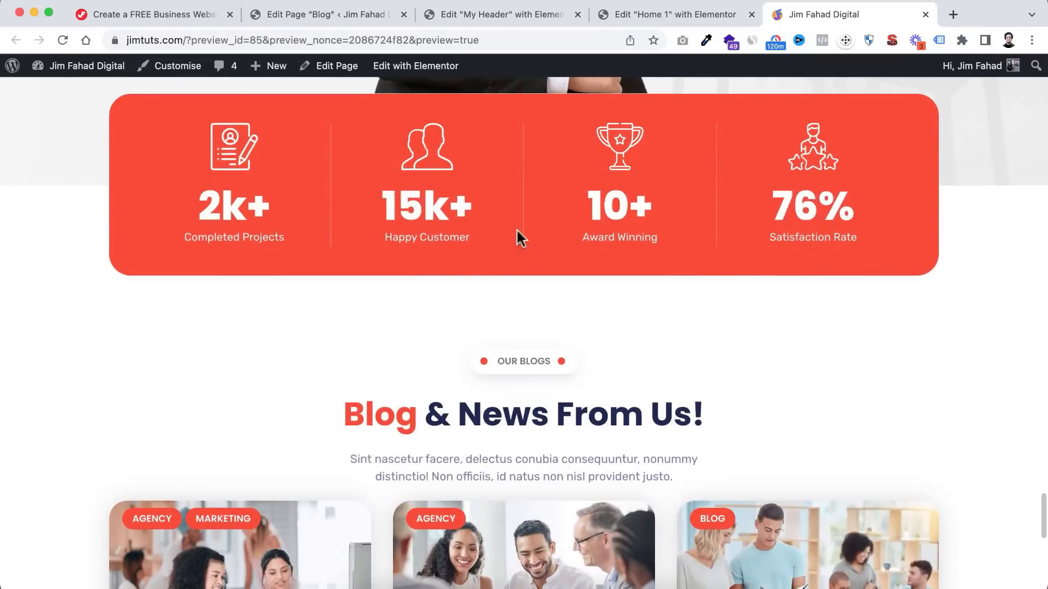
pyautogui.scroll(-4, 563, 350)
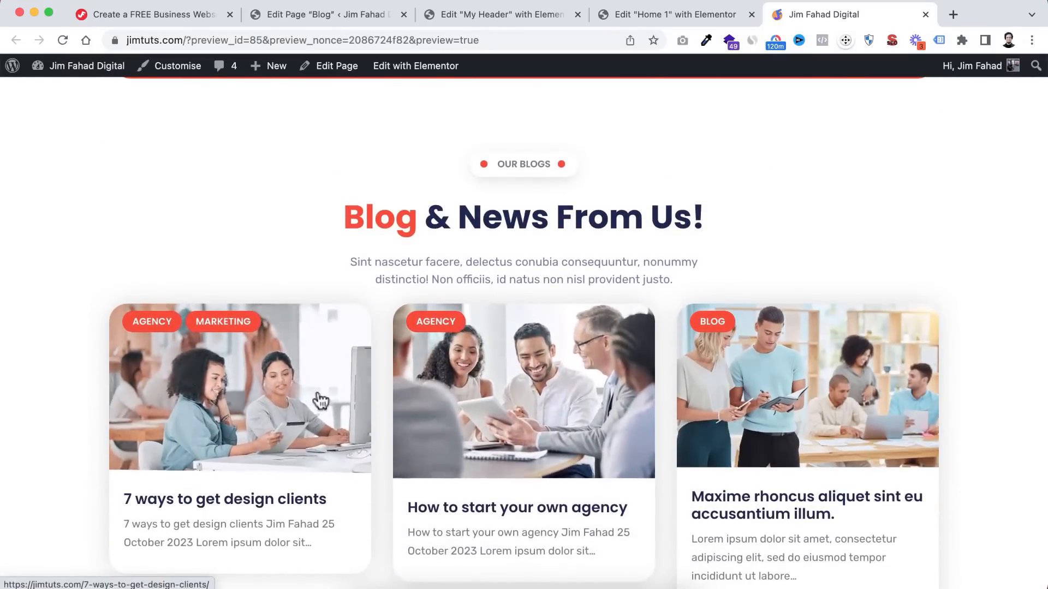
pyautogui.scroll(-8, 447, 420)
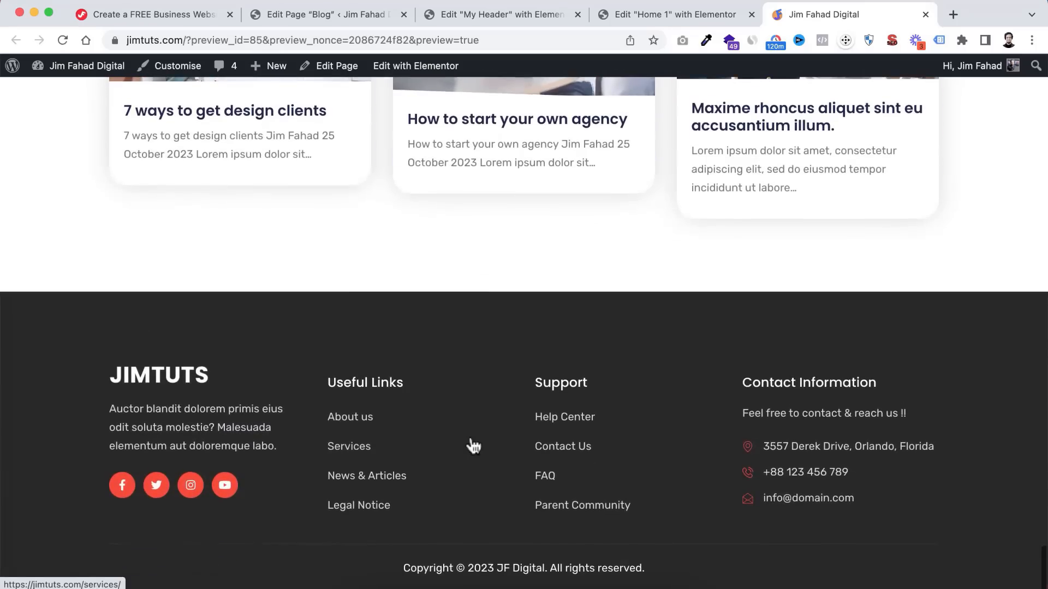
pyautogui.scroll(15, 581, 307)
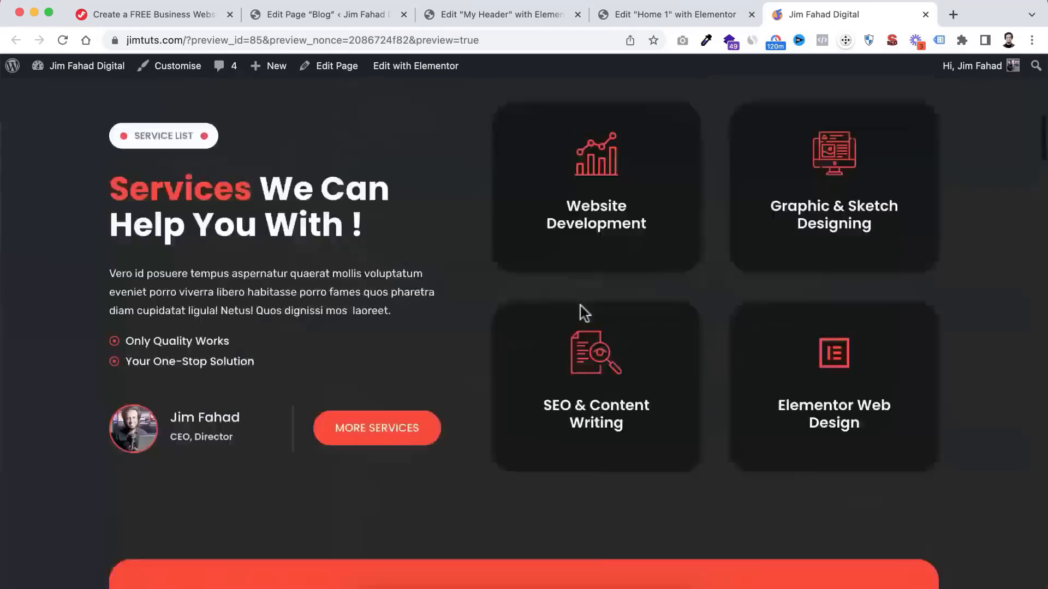
pyautogui.scroll(10, 580, 306)
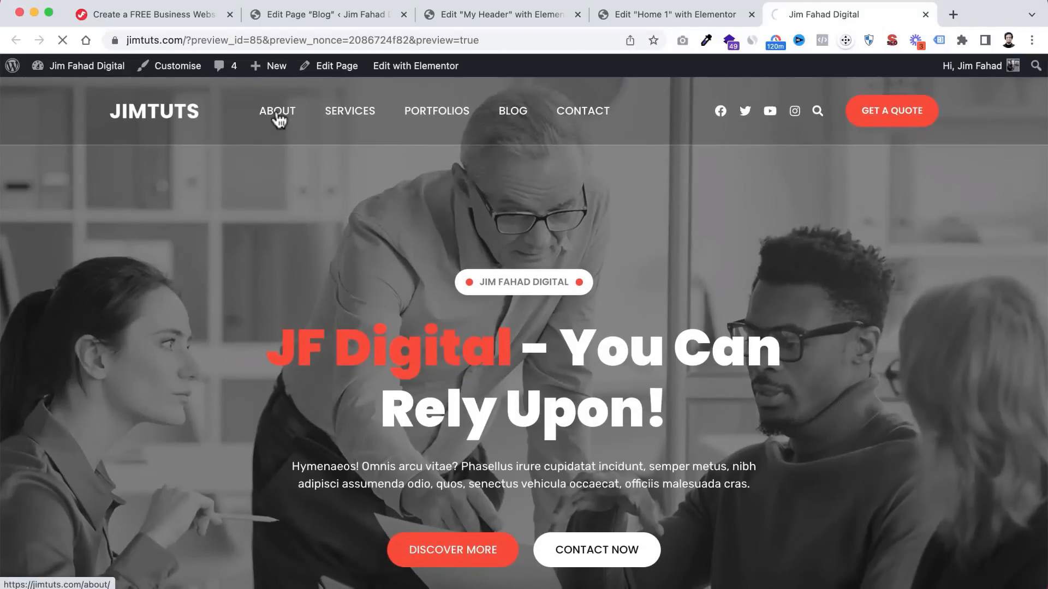
# - Review the live About page
pyautogui.click(279, 119)
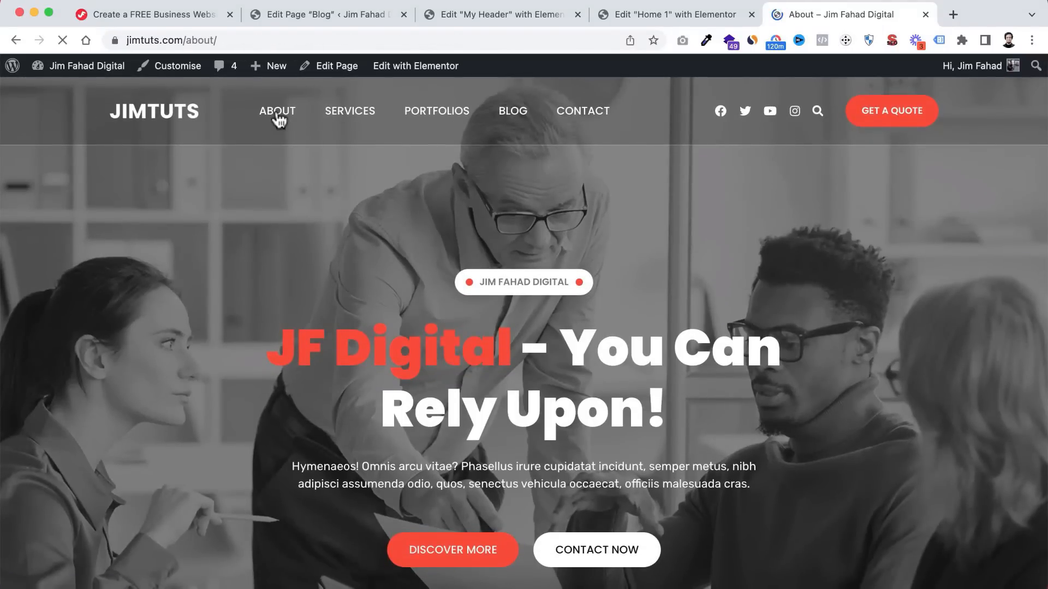
pyautogui.scroll(-10, 491, 357)
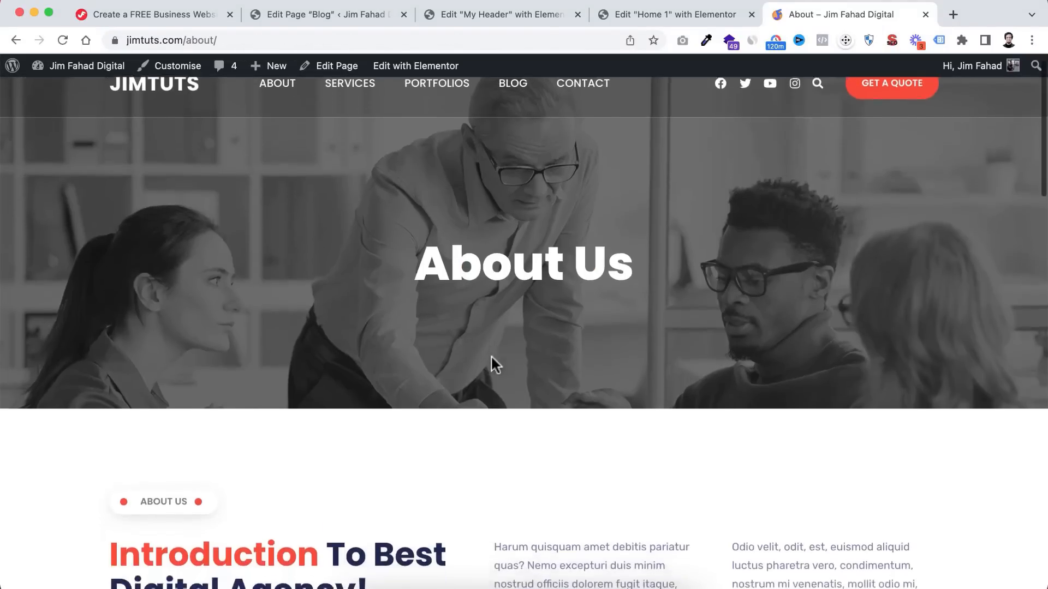
pyautogui.scroll(-5, 491, 363)
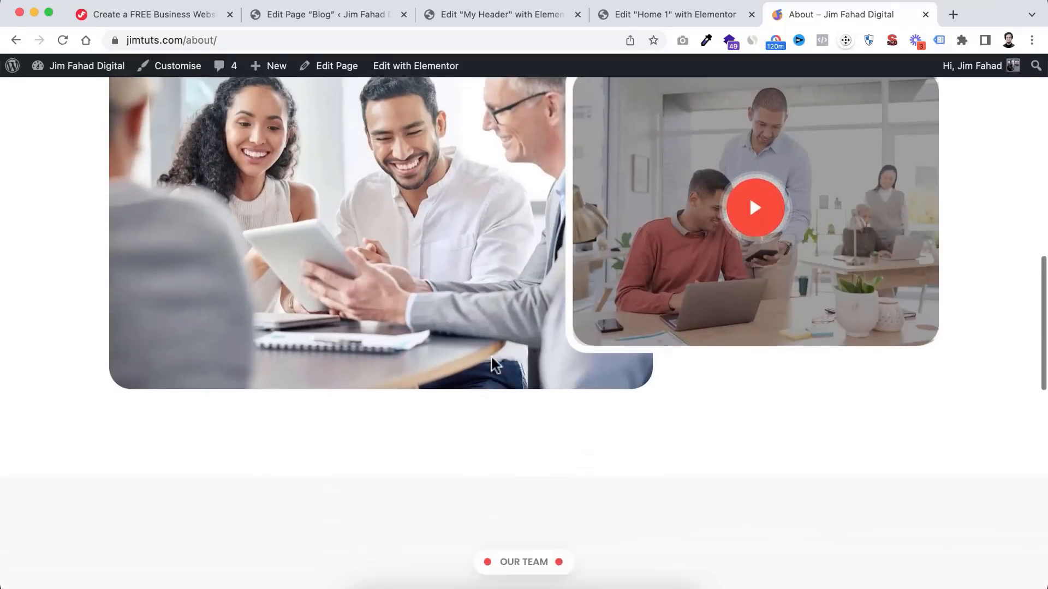
pyautogui.scroll(5, 546, 349)
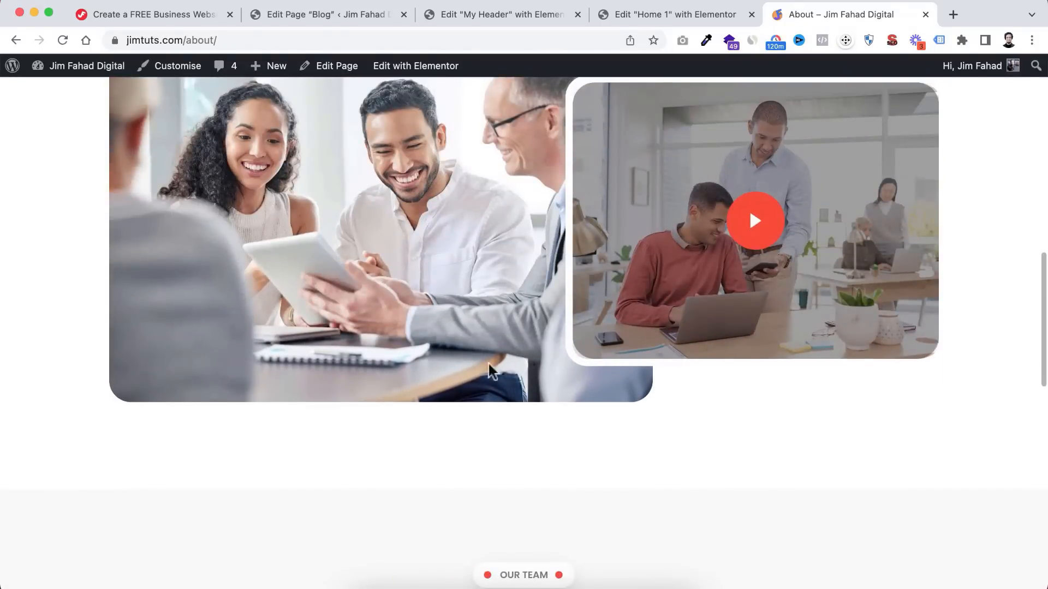
pyautogui.scroll(-10, 467, 428)
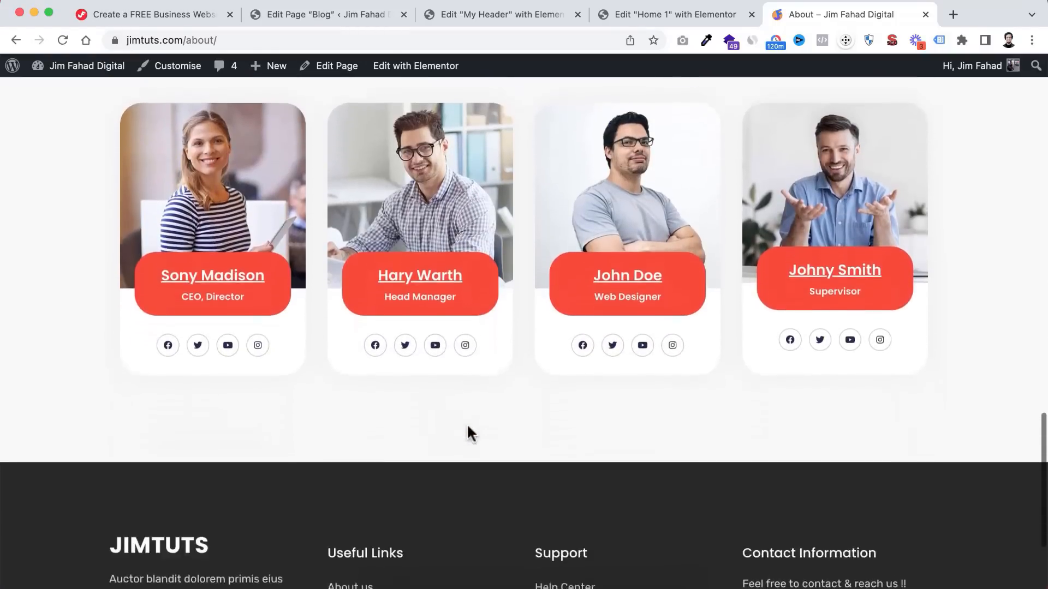
pyautogui.scroll(2, 468, 428)
pyautogui.scroll(-6, 488, 403)
pyautogui.scroll(20, 487, 403)
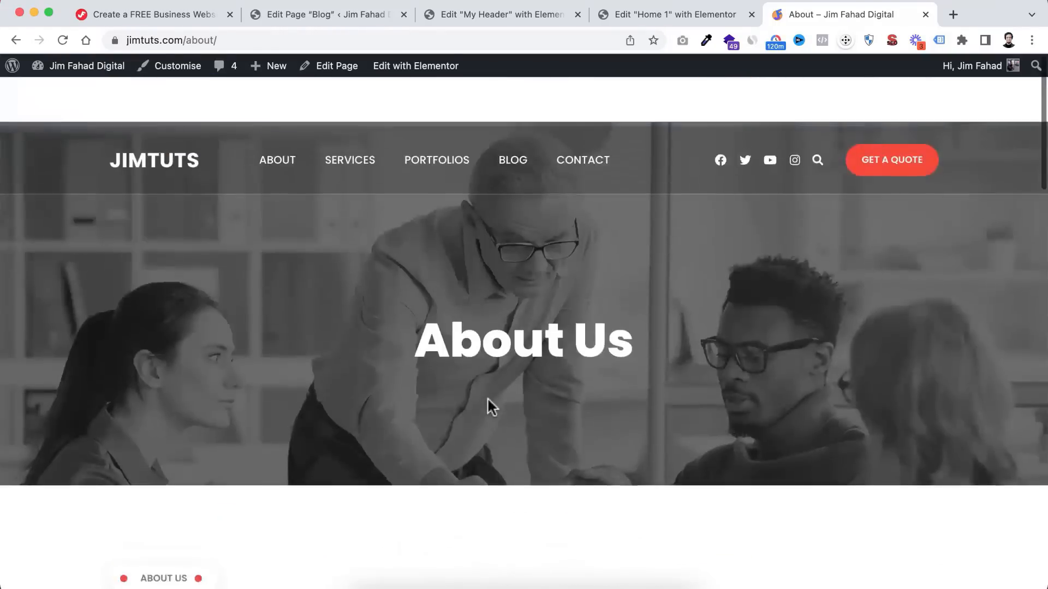
# - Review the live Services page
pyautogui.click(360, 119)
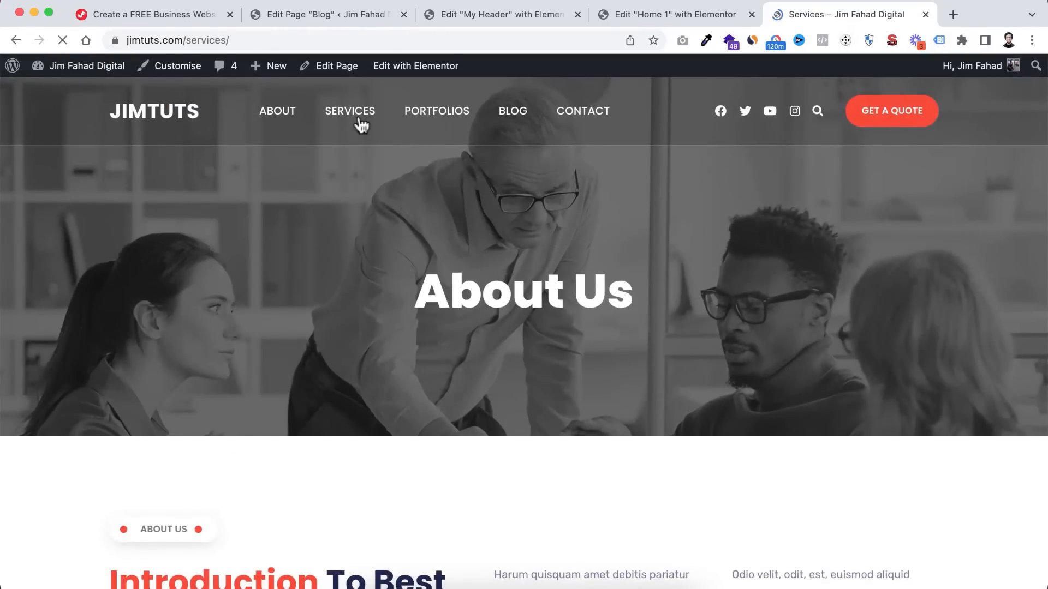
pyautogui.scroll(-15, 506, 349)
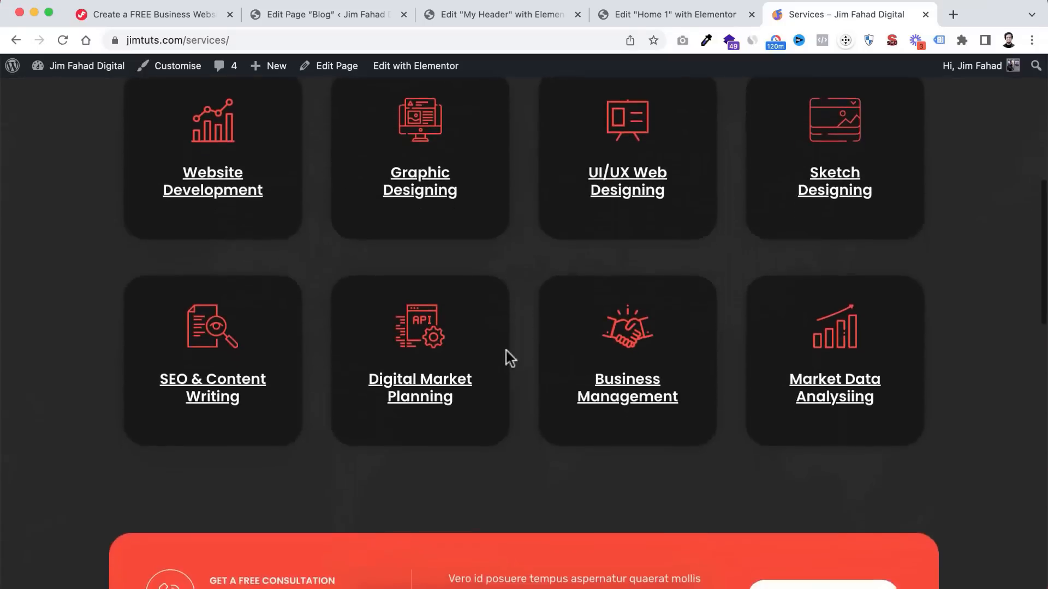
pyautogui.scroll(-6, 506, 355)
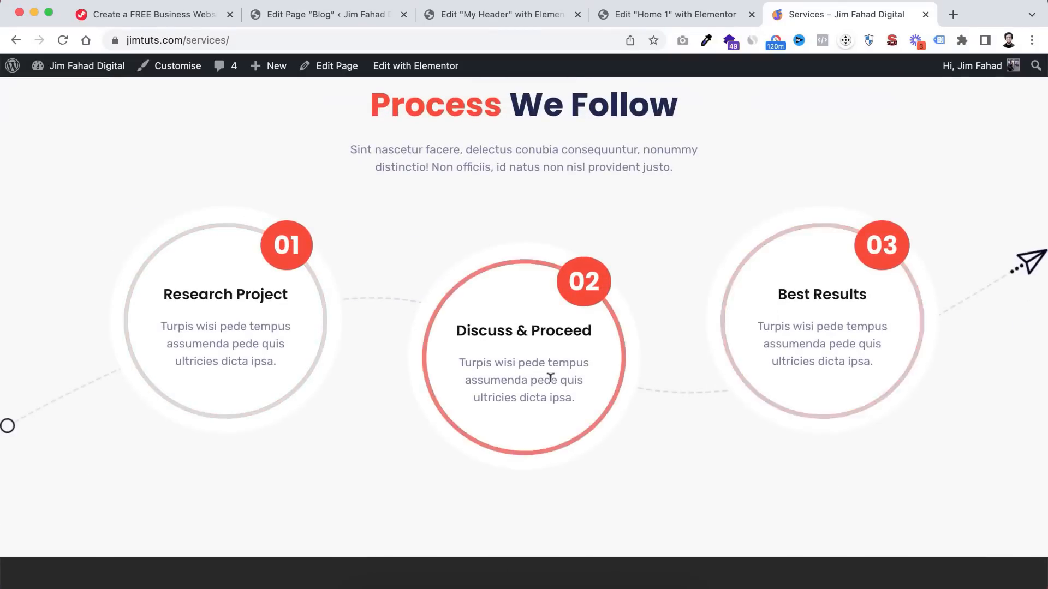
pyautogui.scroll(-7, 548, 376)
pyautogui.scroll(20, 547, 397)
pyautogui.scroll(2, 547, 397)
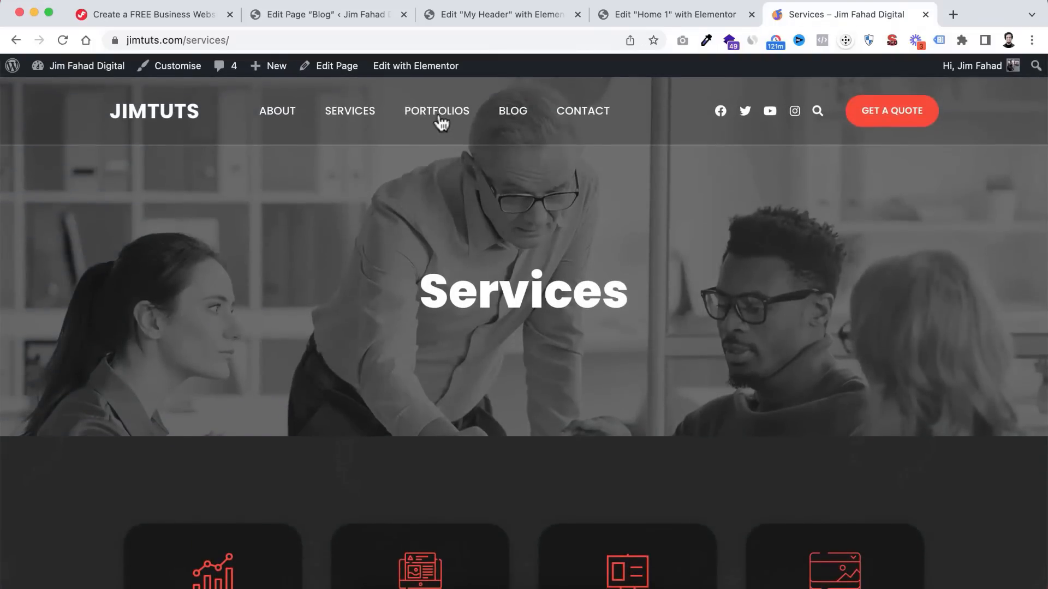
# - On the Portfolios page, view the iFoods portfolio images enlarged in the lightbox
pyautogui.click(438, 114)
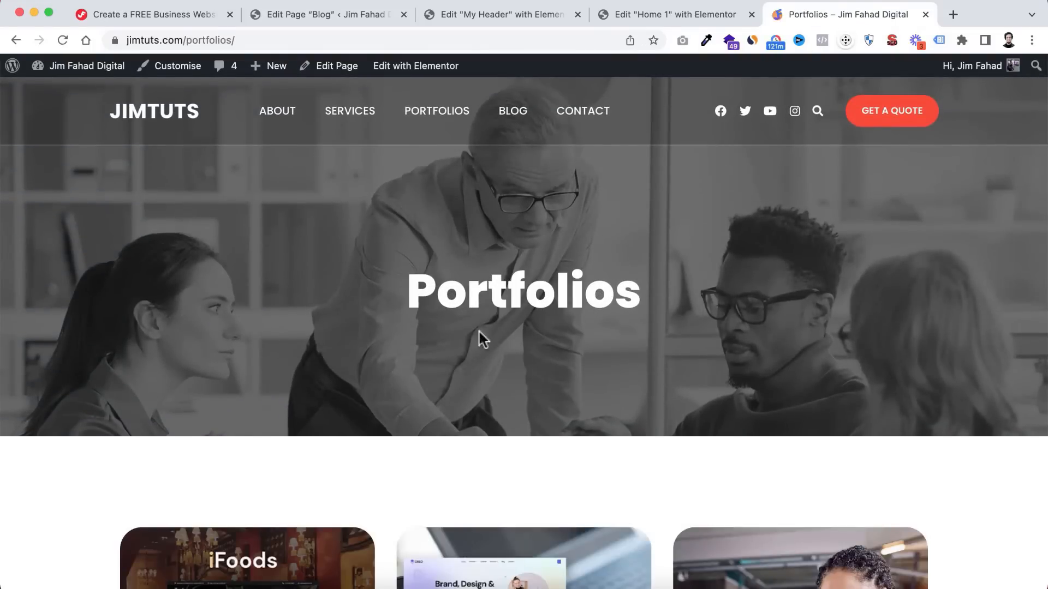
pyautogui.scroll(-5, 489, 408)
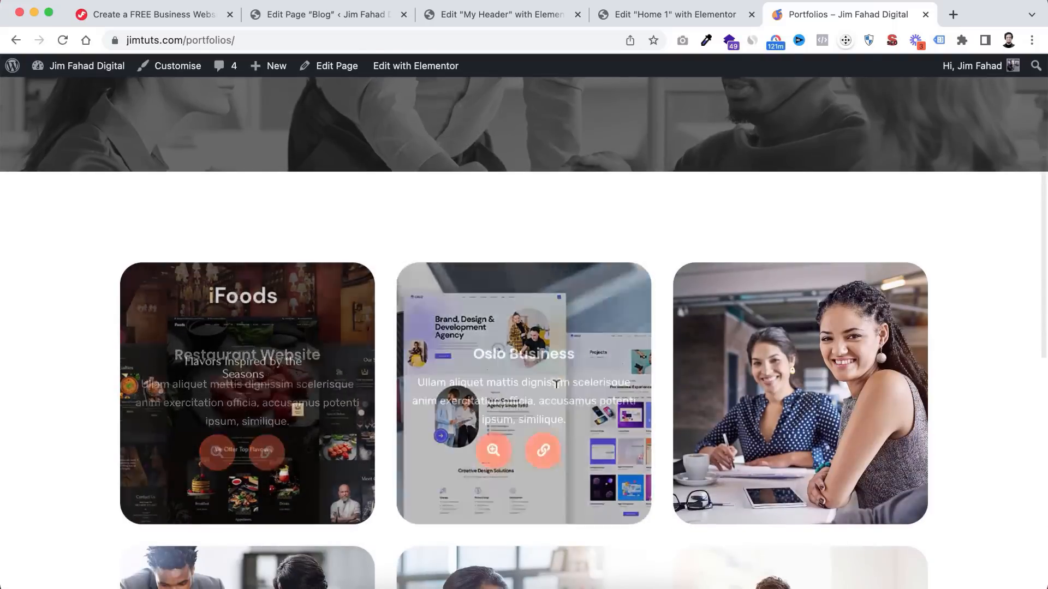
pyautogui.scroll(-4, 556, 383)
pyautogui.scroll(4, 470, 217)
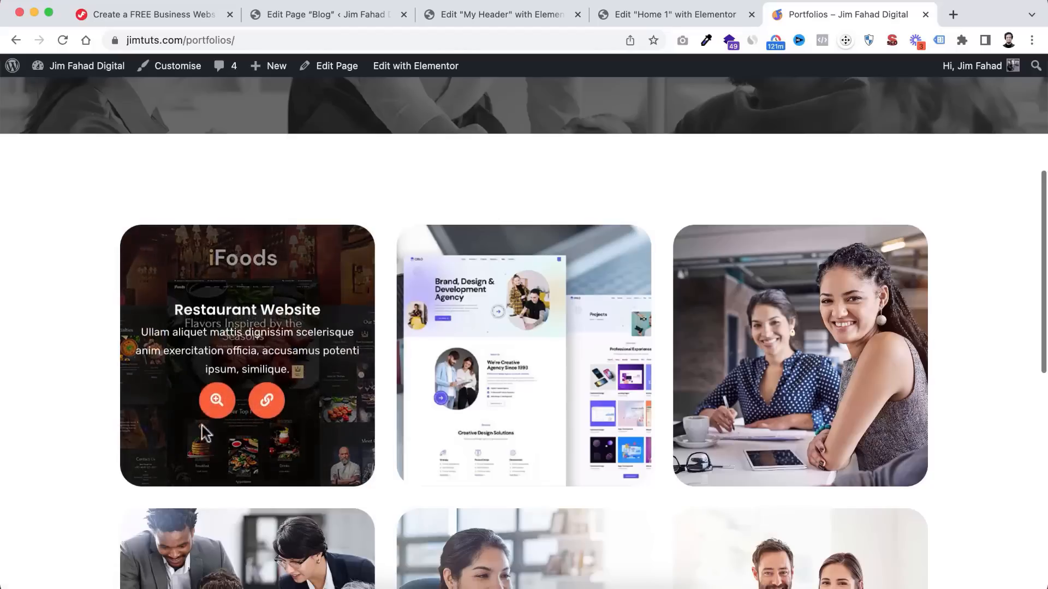
pyautogui.click(214, 402)
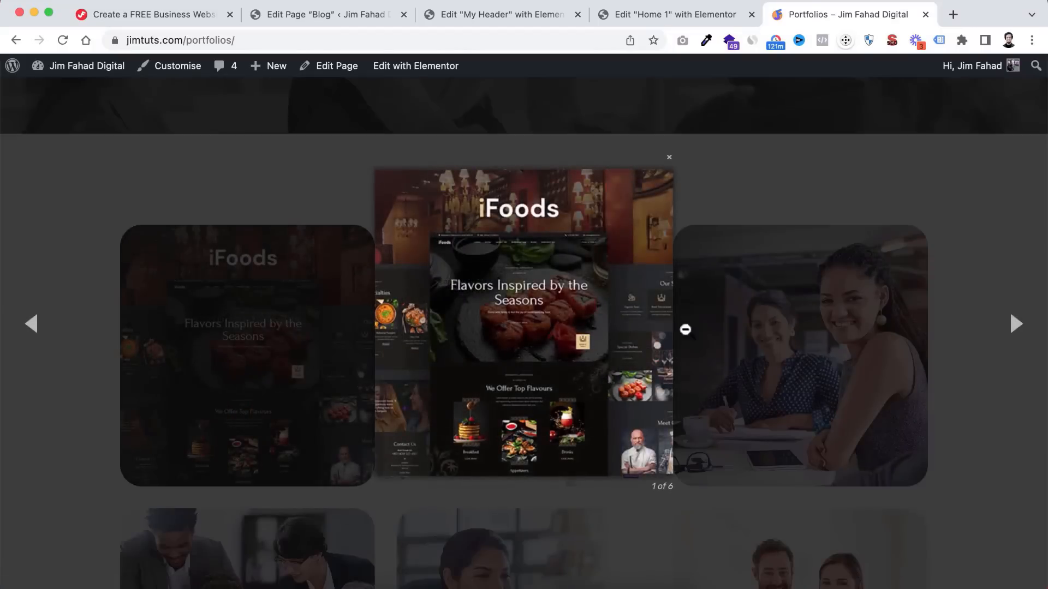
pyautogui.press('Right')
pyautogui.press('Right')
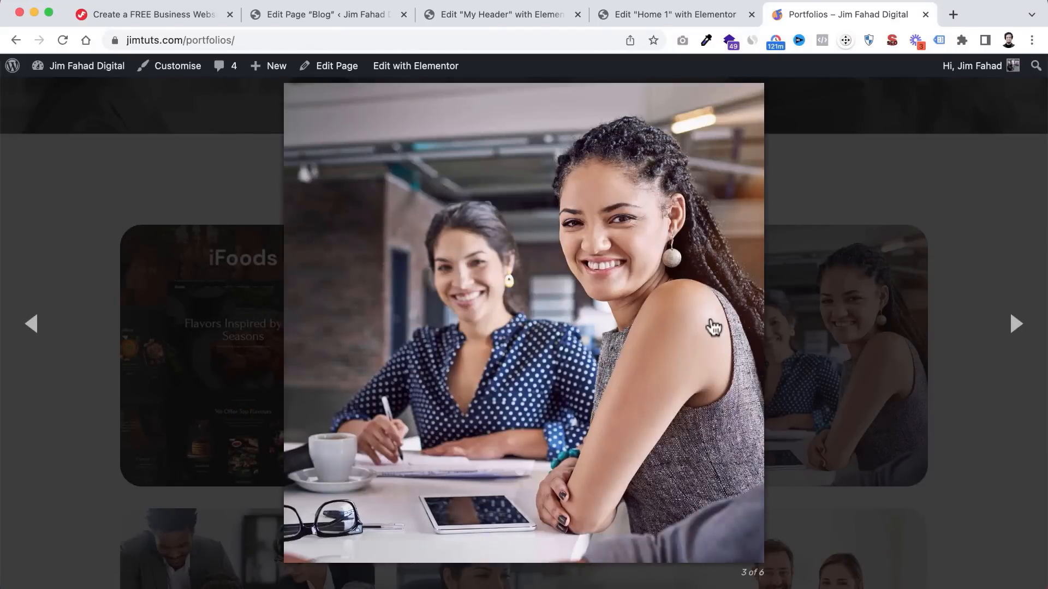
pyautogui.click(1019, 328)
pyautogui.click(901, 268)
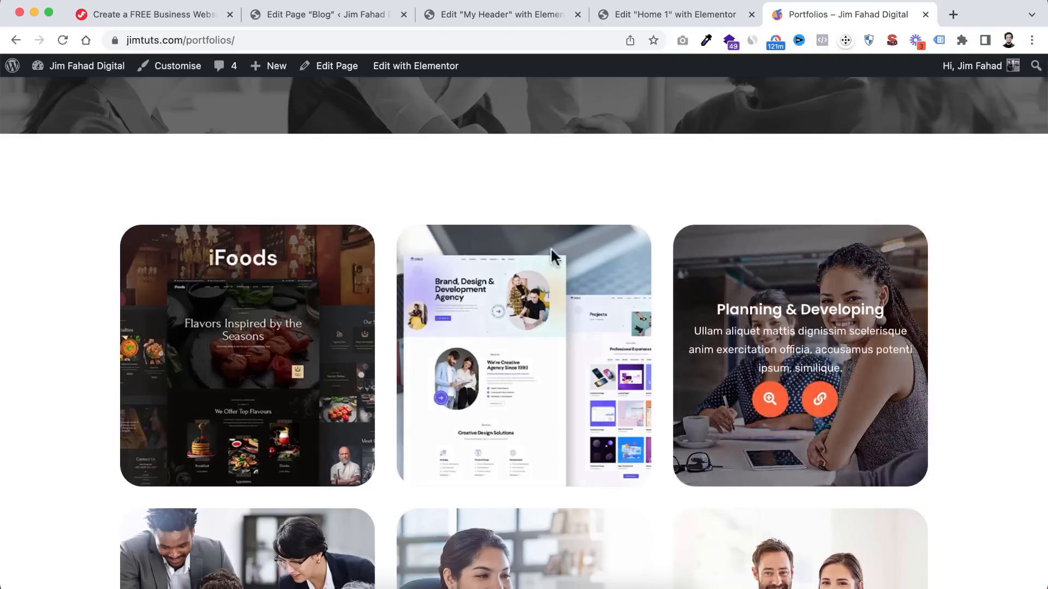
# - Check the iFoods Restaurant Project page, then close its tab
pyautogui.click(267, 399)
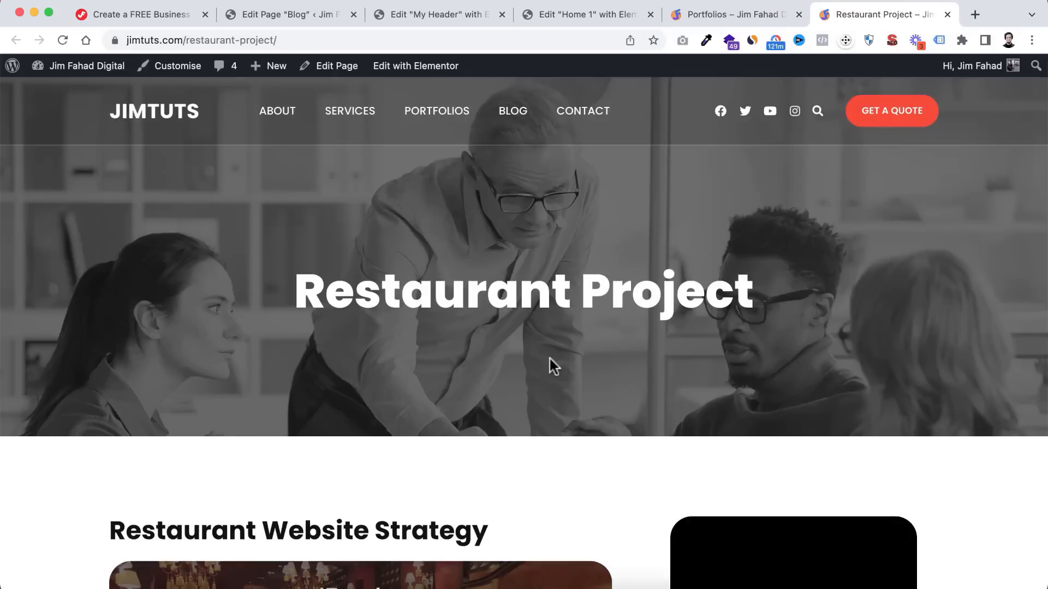
pyautogui.scroll(-4, 549, 359)
pyautogui.scroll(-20, 549, 358)
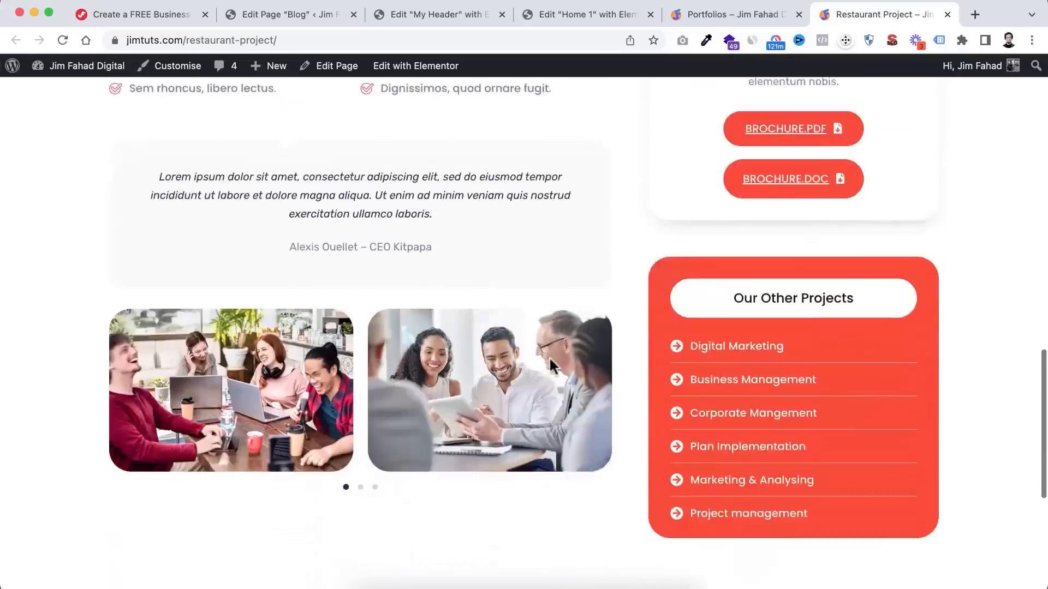
pyautogui.scroll(20, 549, 359)
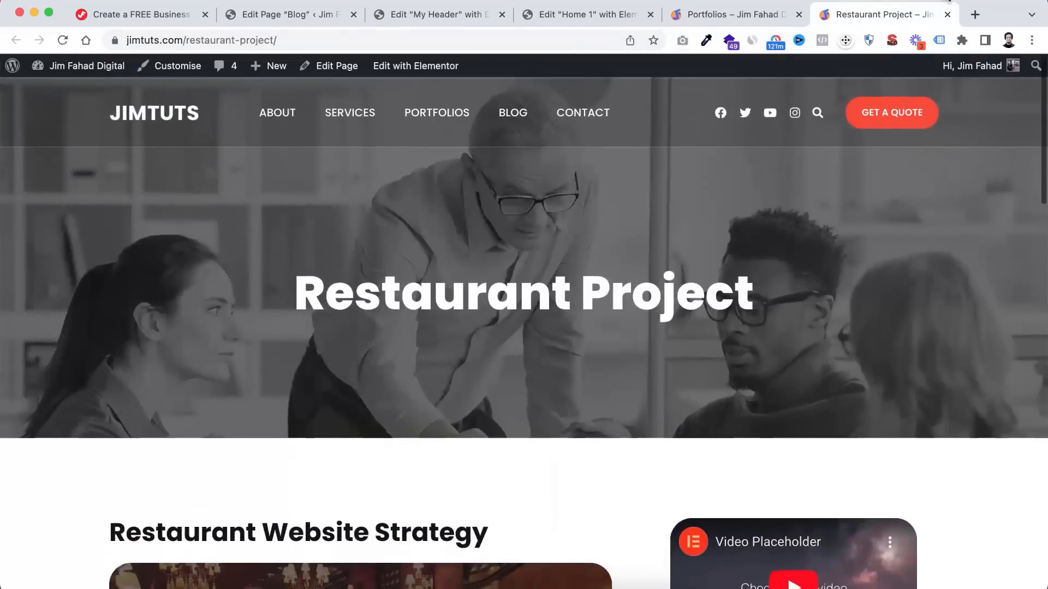
pyautogui.press('super+w')
pyautogui.scroll(6, 652, 202)
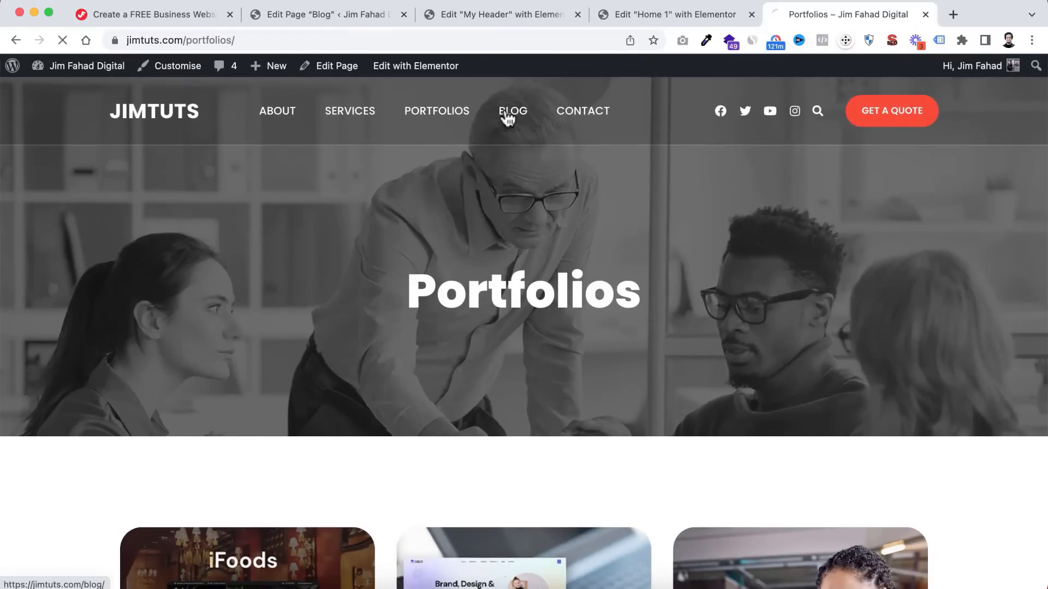
# - Scroll through the live Blog page, the '7 ways to get design clients' post, Contact and home pages
pyautogui.scroll(-15, 473, 437)
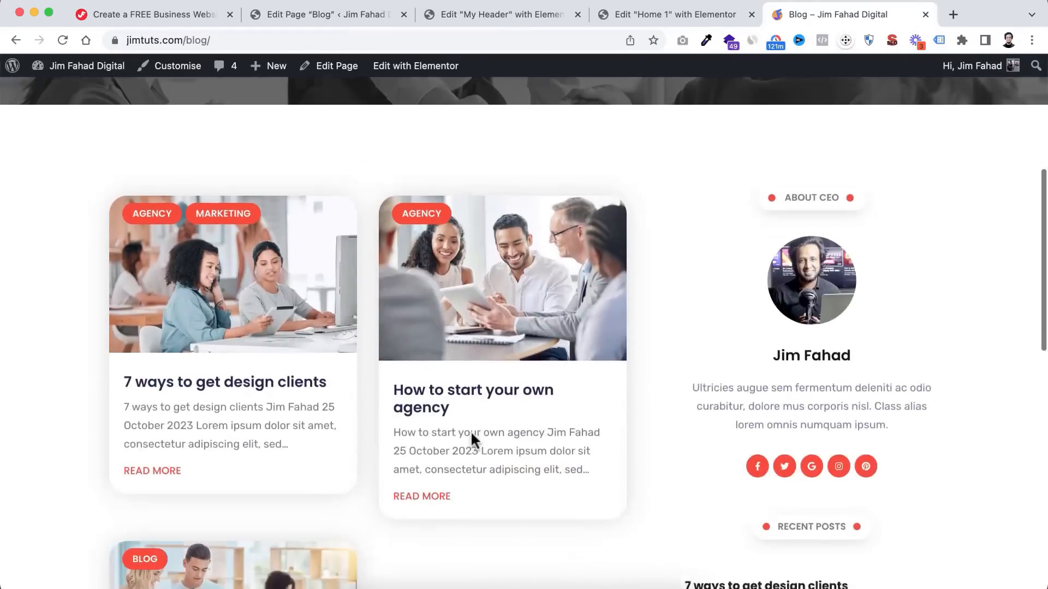
pyautogui.scroll(-5, 471, 431)
pyautogui.scroll(15, 471, 440)
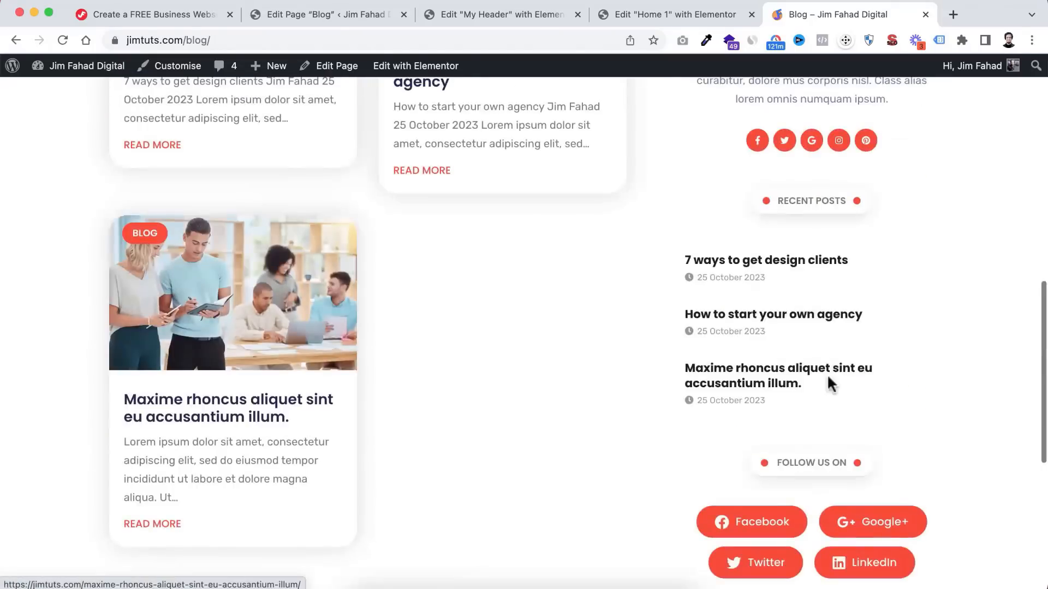
pyautogui.scroll(5, 787, 381)
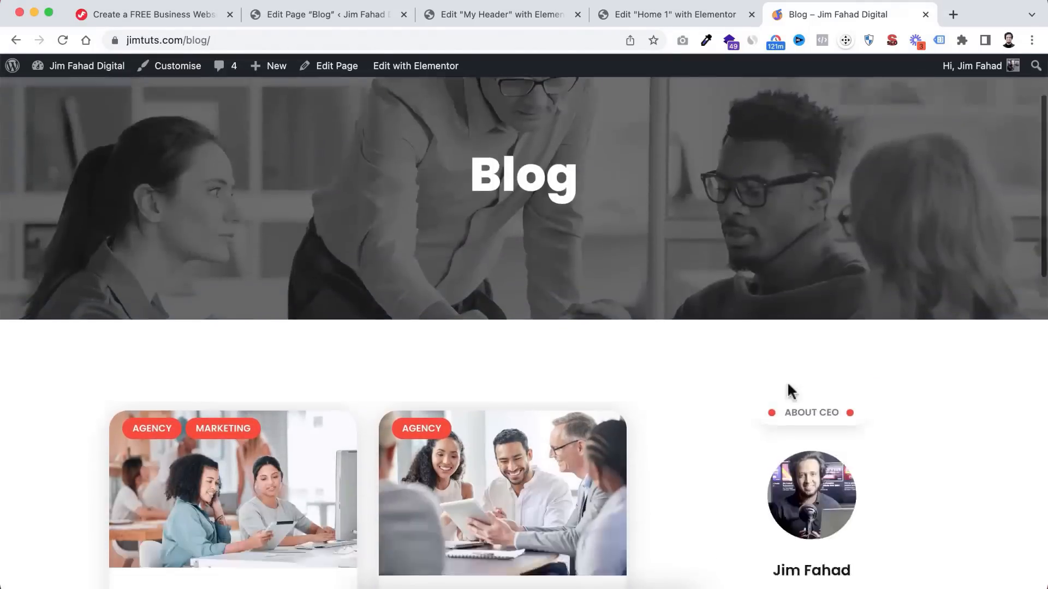
pyautogui.scroll(-4, 787, 380)
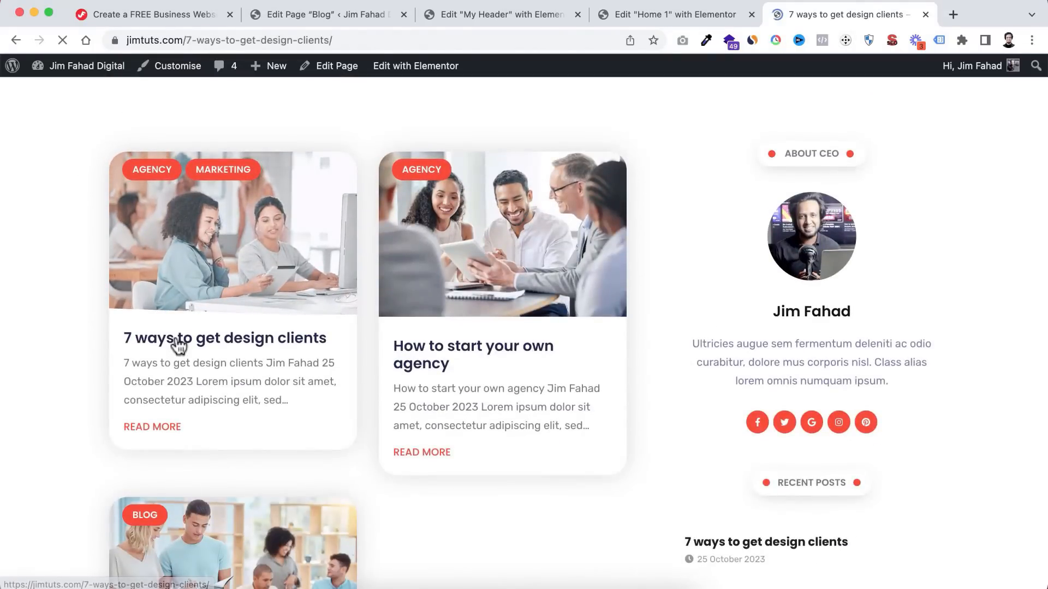
pyautogui.scroll(-3, 528, 432)
pyautogui.scroll(-15, 528, 432)
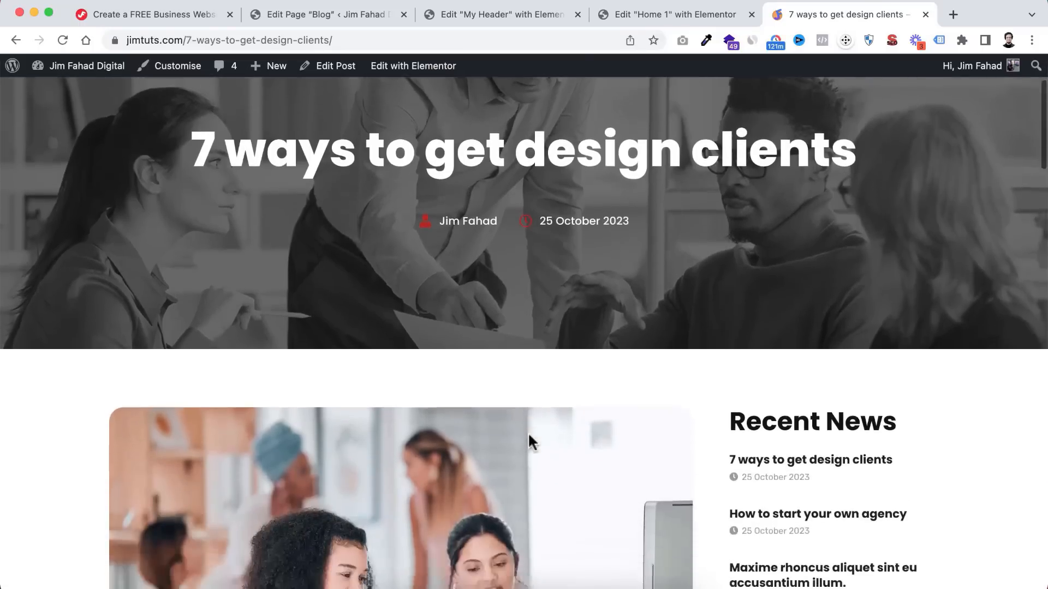
pyautogui.scroll(-20, 528, 441)
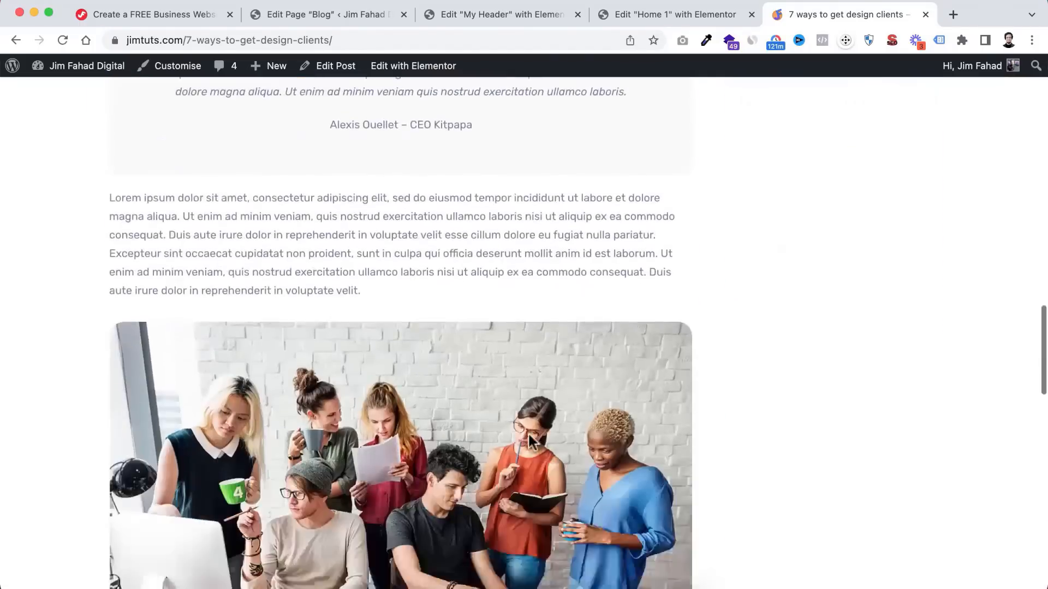
pyautogui.scroll(20, 430, 221)
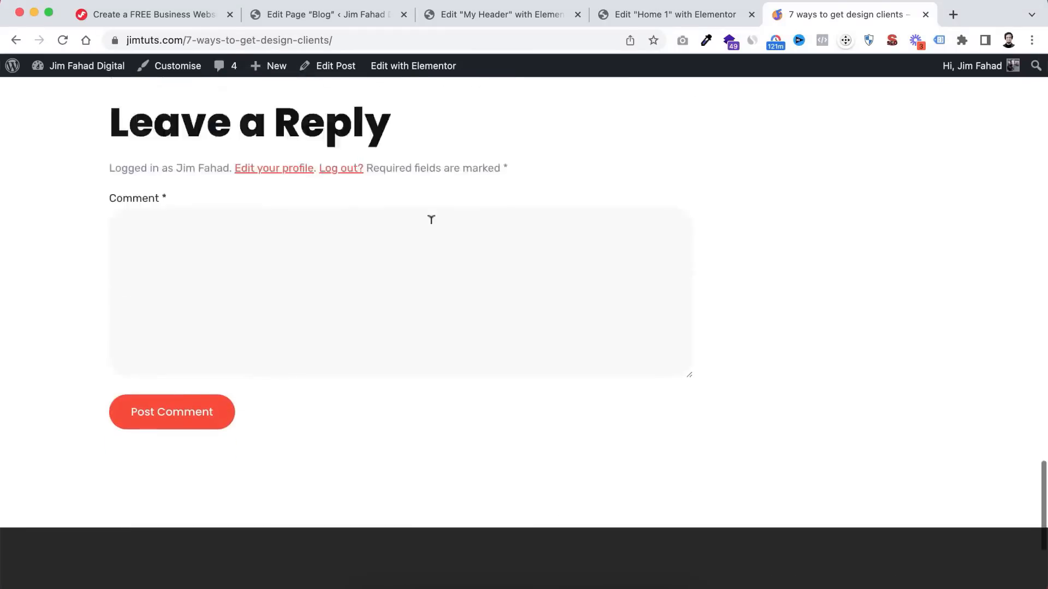
pyautogui.scroll(4, 429, 222)
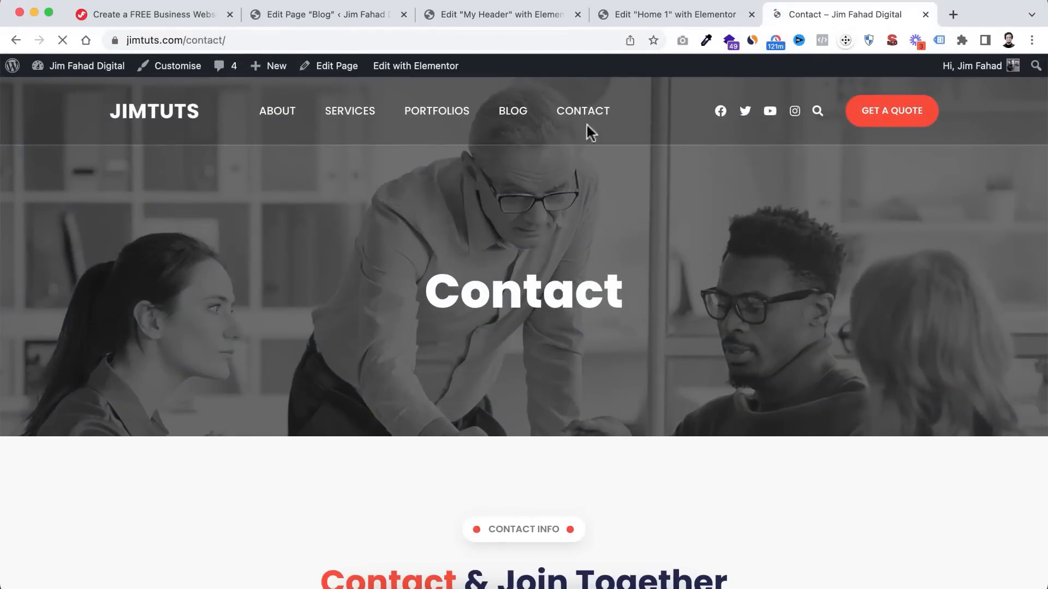
pyautogui.scroll(-9, 521, 300)
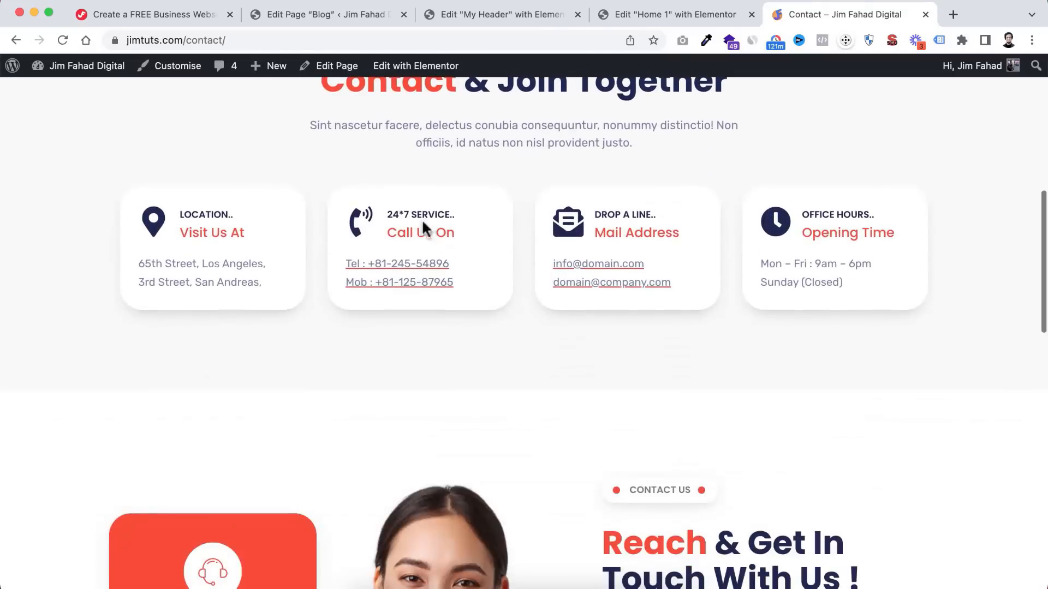
pyautogui.scroll(-2, 473, 420)
pyautogui.scroll(-1, 473, 420)
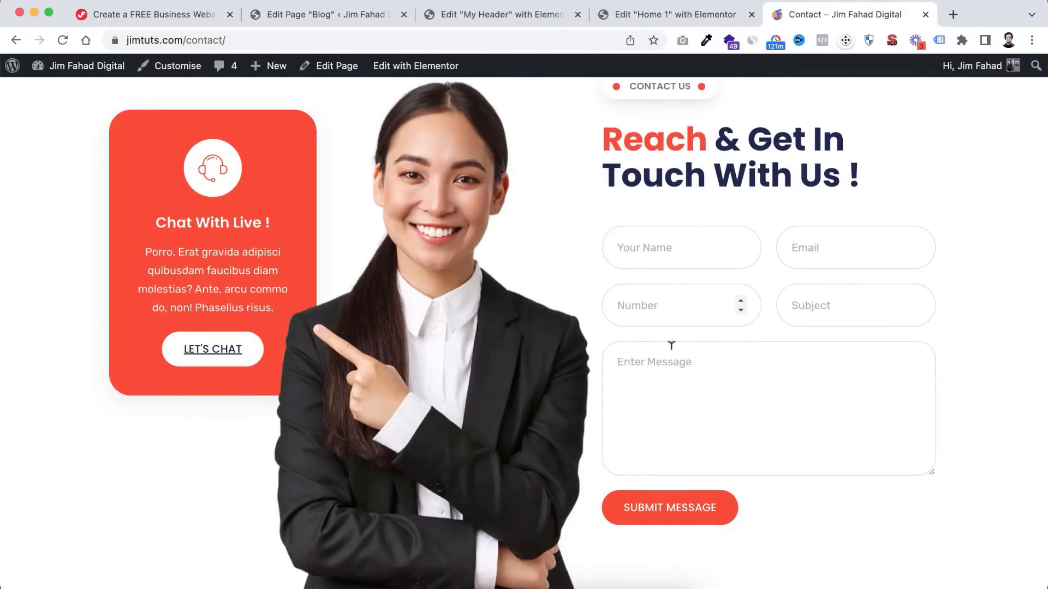
pyautogui.scroll(-10, 604, 460)
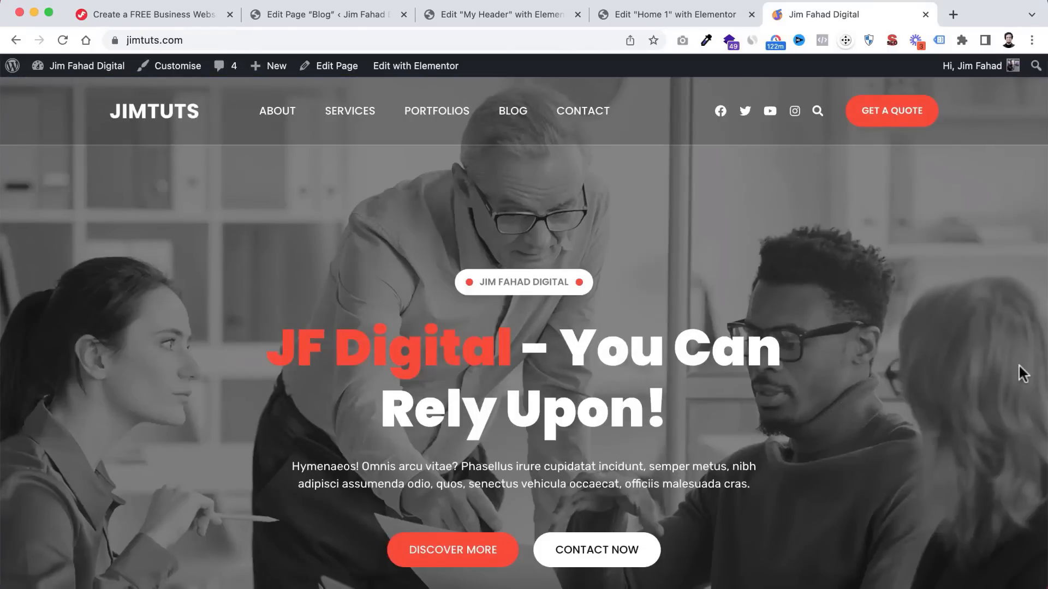
pyautogui.scroll(-5, 1019, 364)
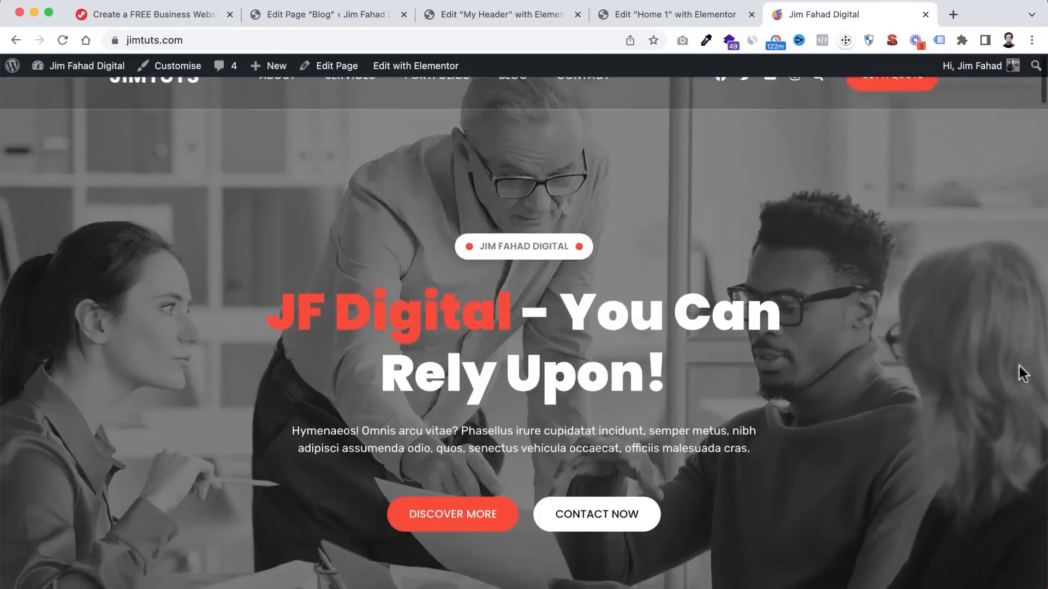
pyautogui.scroll(-8, 1022, 373)
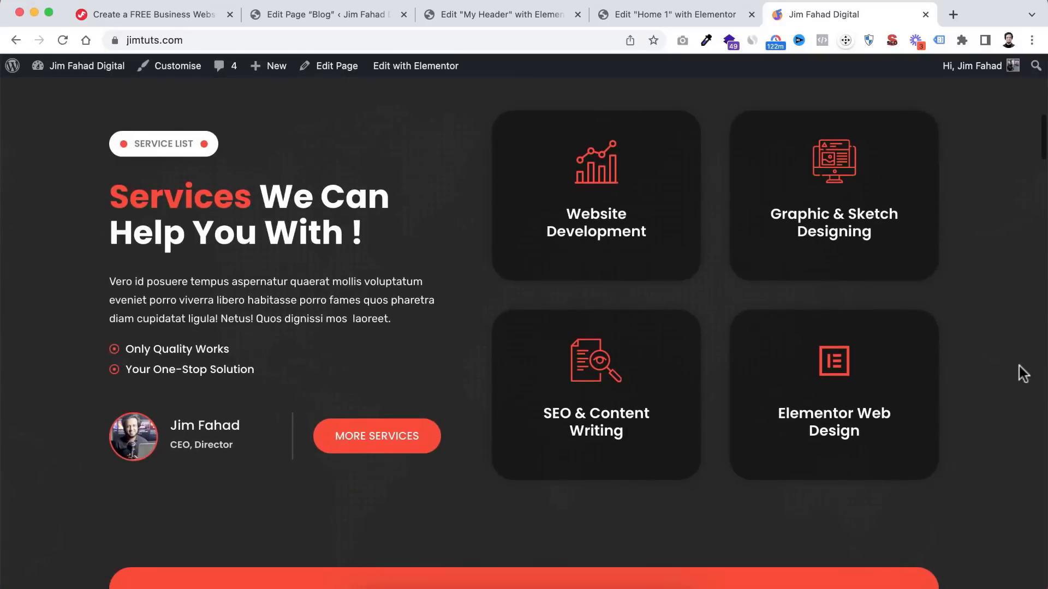
pyautogui.scroll(-4, 1023, 374)
pyautogui.scroll(-7, 1022, 373)
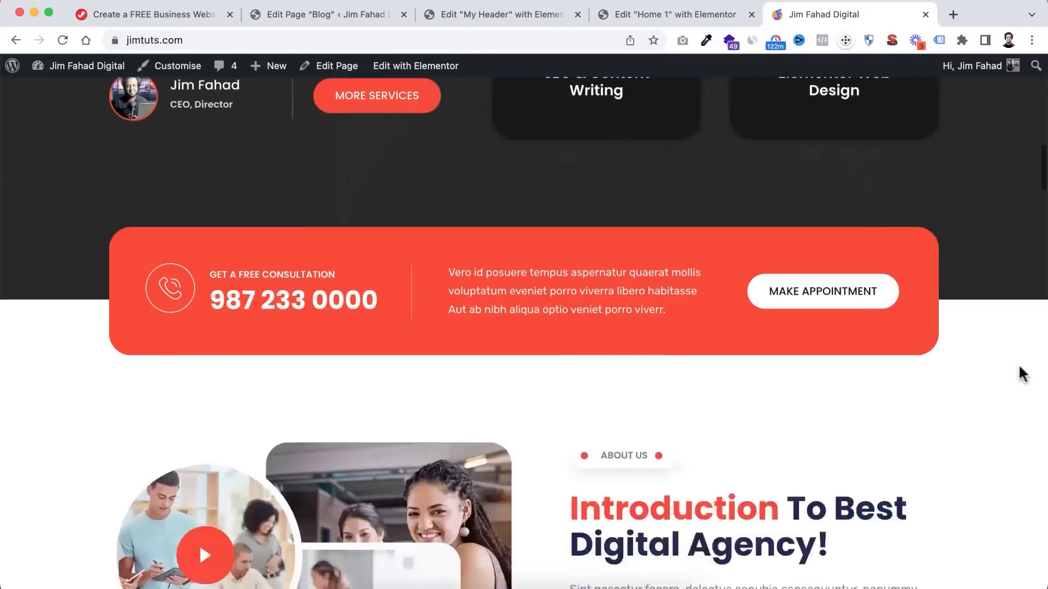
pyautogui.scroll(-10, 1022, 374)
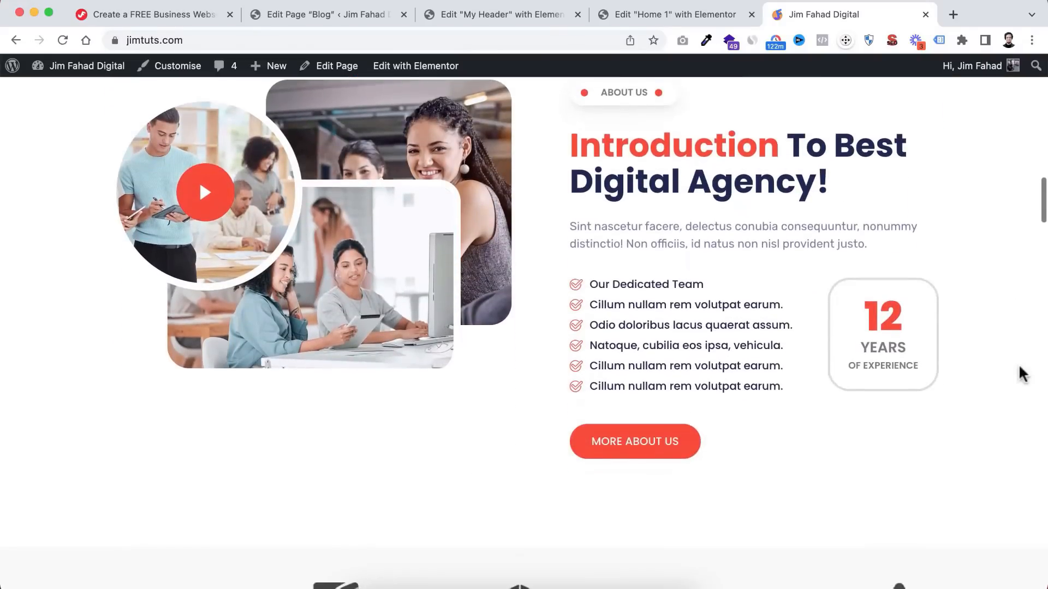
pyautogui.scroll(-1, 1024, 374)
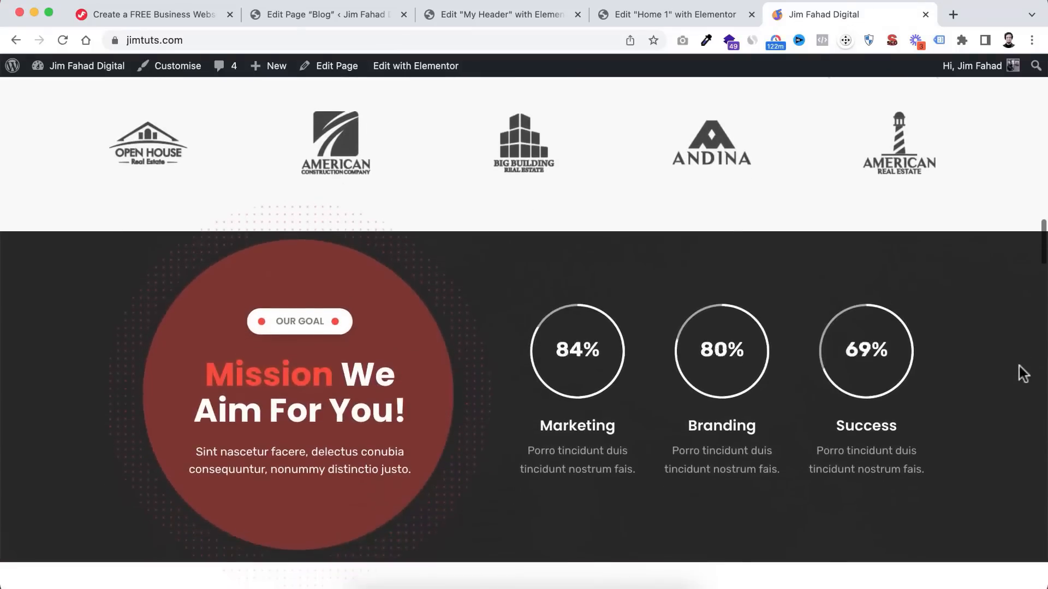
pyautogui.scroll(-3, 1023, 374)
pyautogui.scroll(-6, 1024, 374)
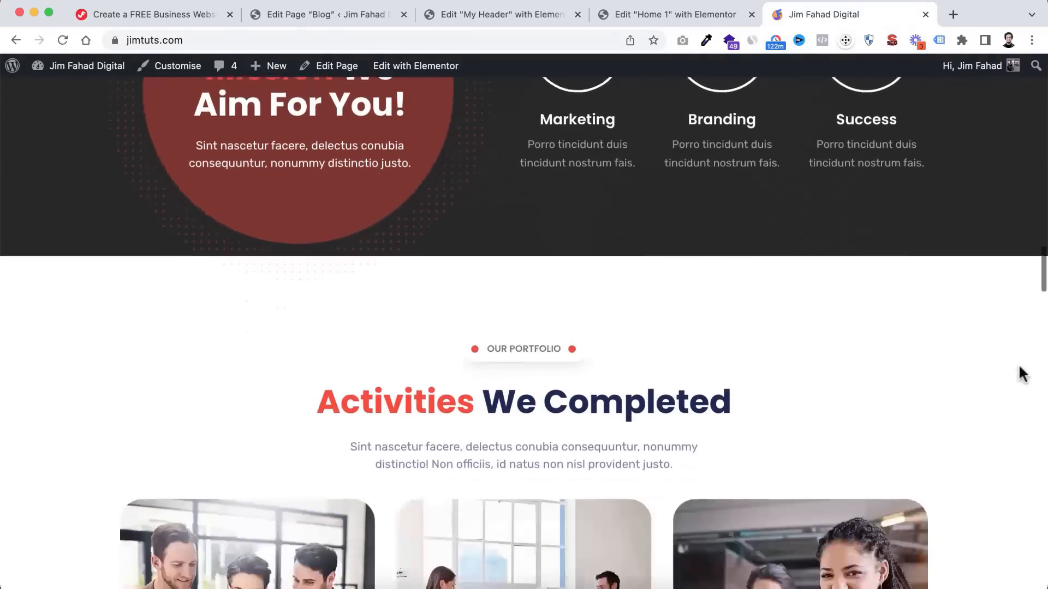
pyautogui.scroll(-4, 1022, 375)
pyautogui.scroll(-1, 1021, 371)
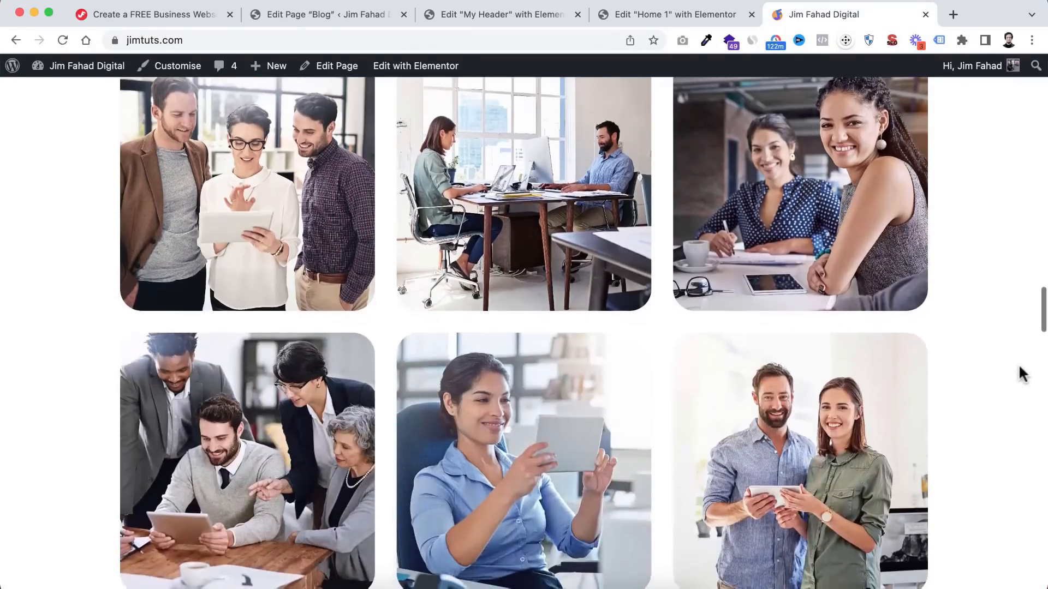
pyautogui.scroll(-9, 1020, 371)
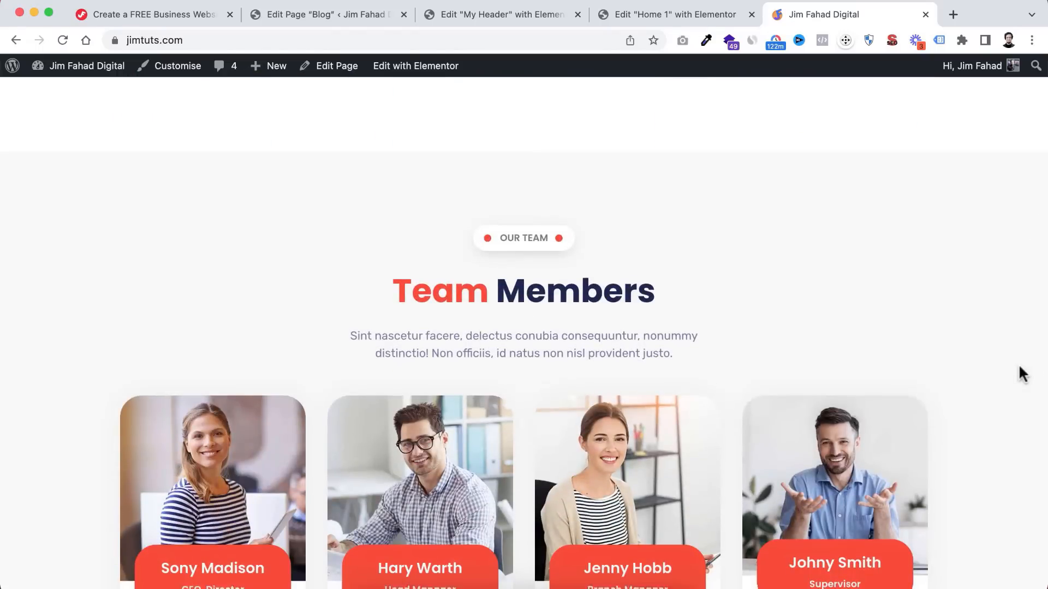
pyautogui.scroll(-5, 1022, 374)
pyautogui.scroll(-1, 1022, 374)
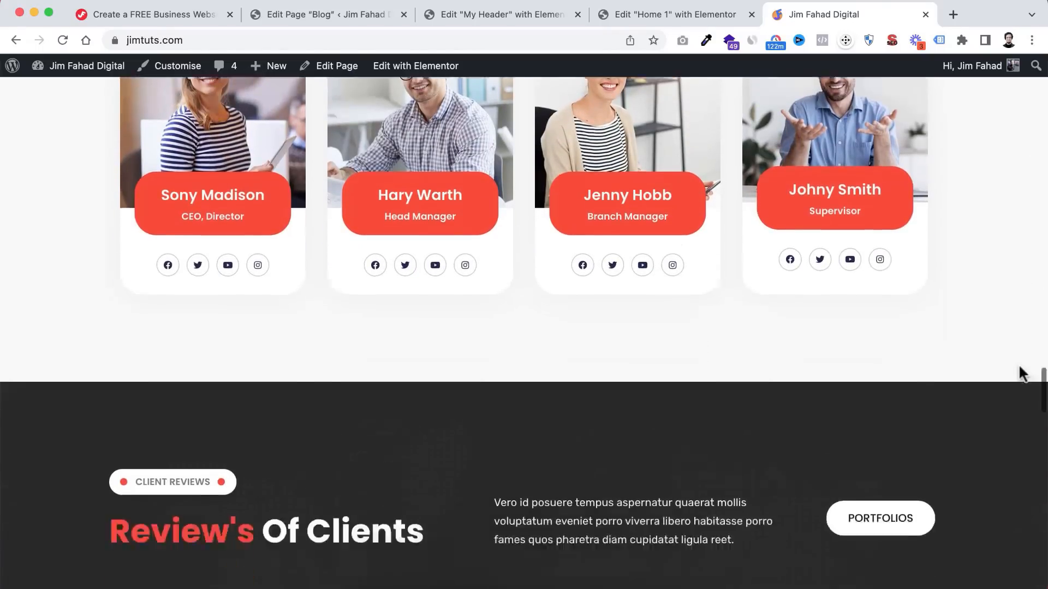